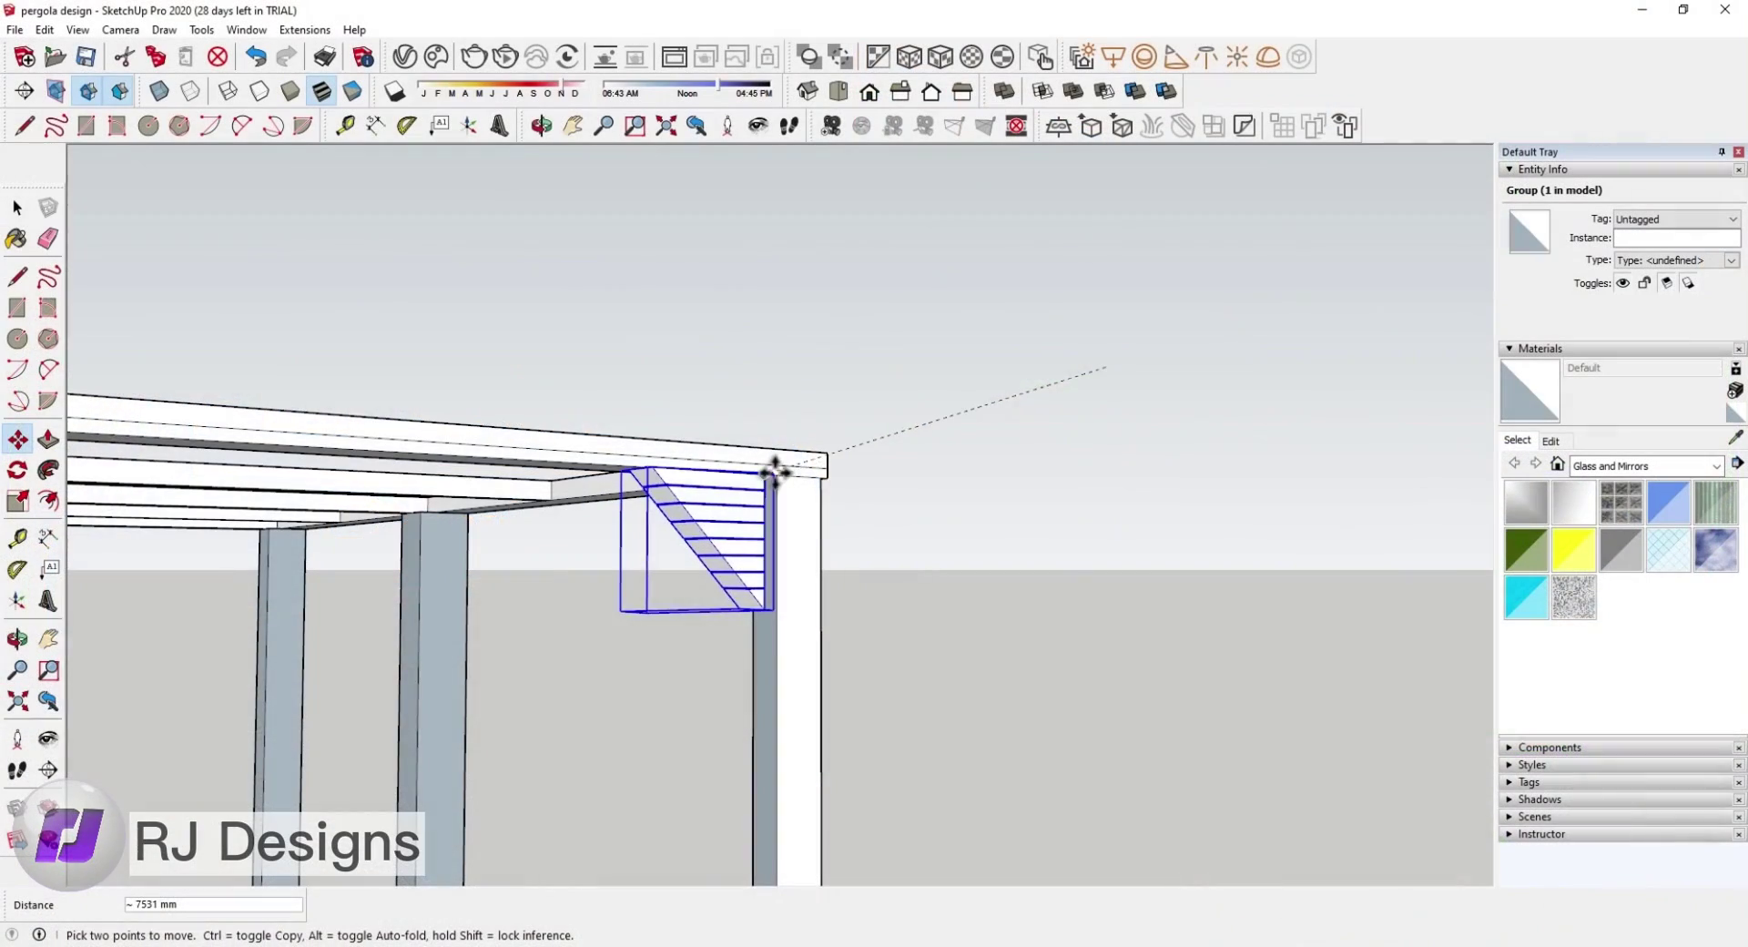
# Step: Move the hatched brace group from its corner point into the column-beam junction under the beam
pyautogui.moveTo(726, 487); pyautogui.dragTo(1243, 444)
pyautogui.press('m')
pyautogui.scroll(3, 1112, 498)
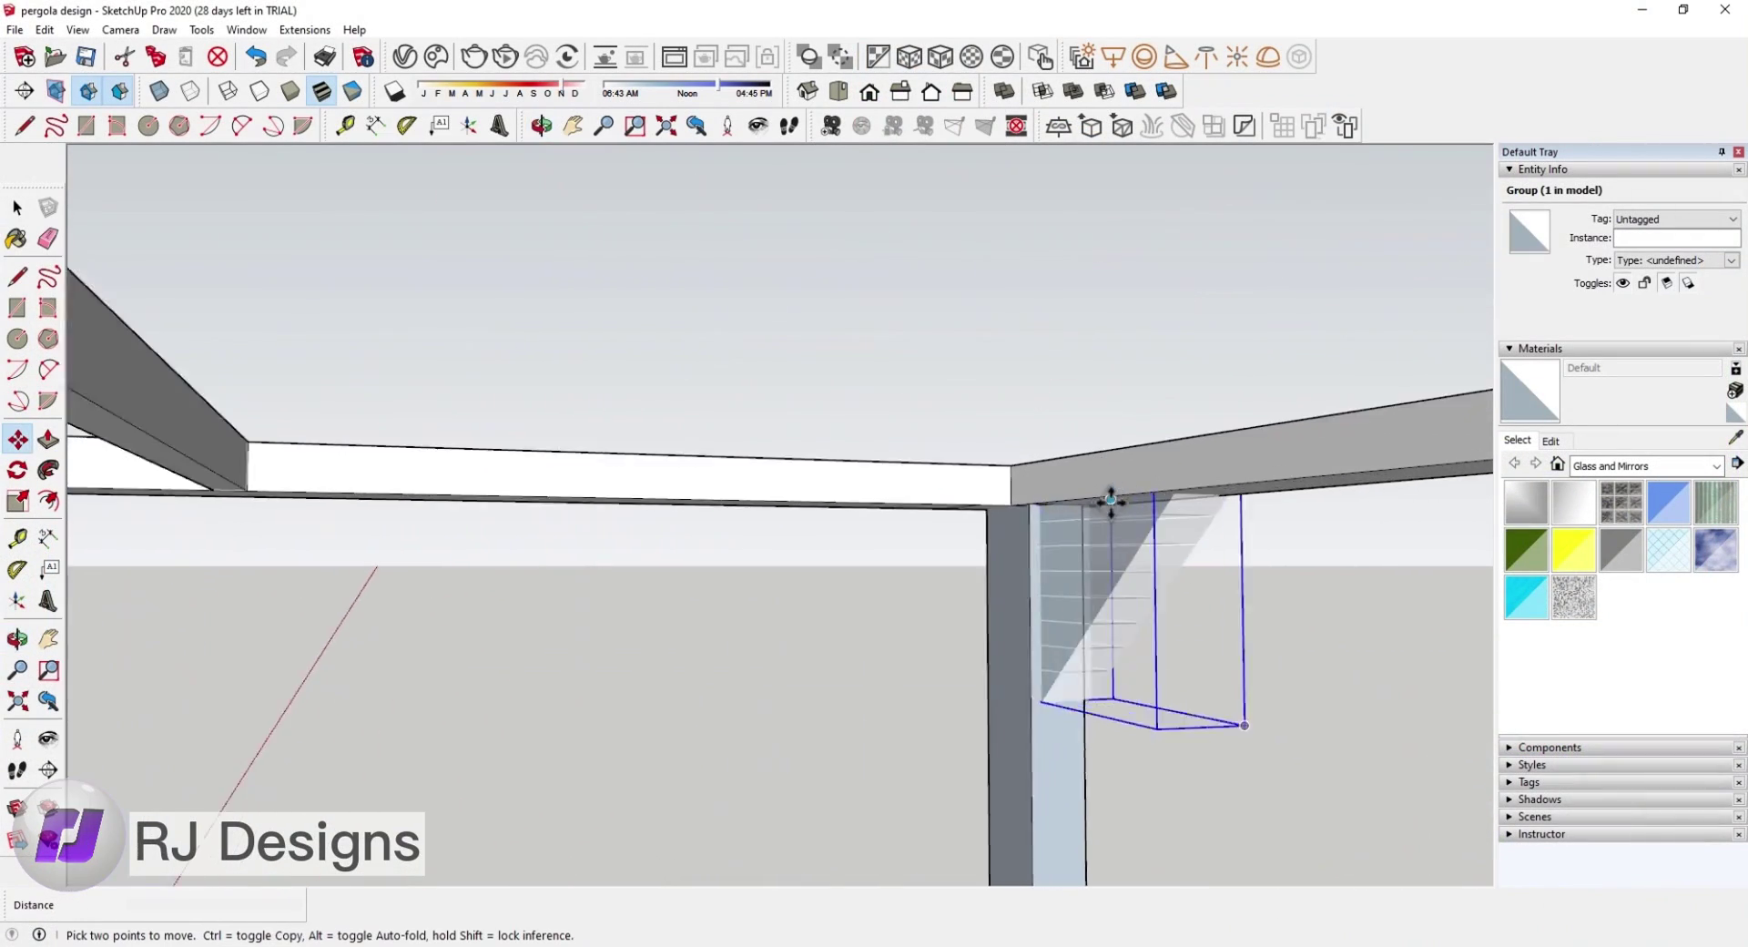
pyautogui.moveTo(1026, 484)
pyautogui.mouseDown(button='middle')
pyautogui.moveTo(958, 529)
pyautogui.moveTo(975, 468)
pyautogui.mouseUp(button='middle')
pyautogui.click(966, 474)
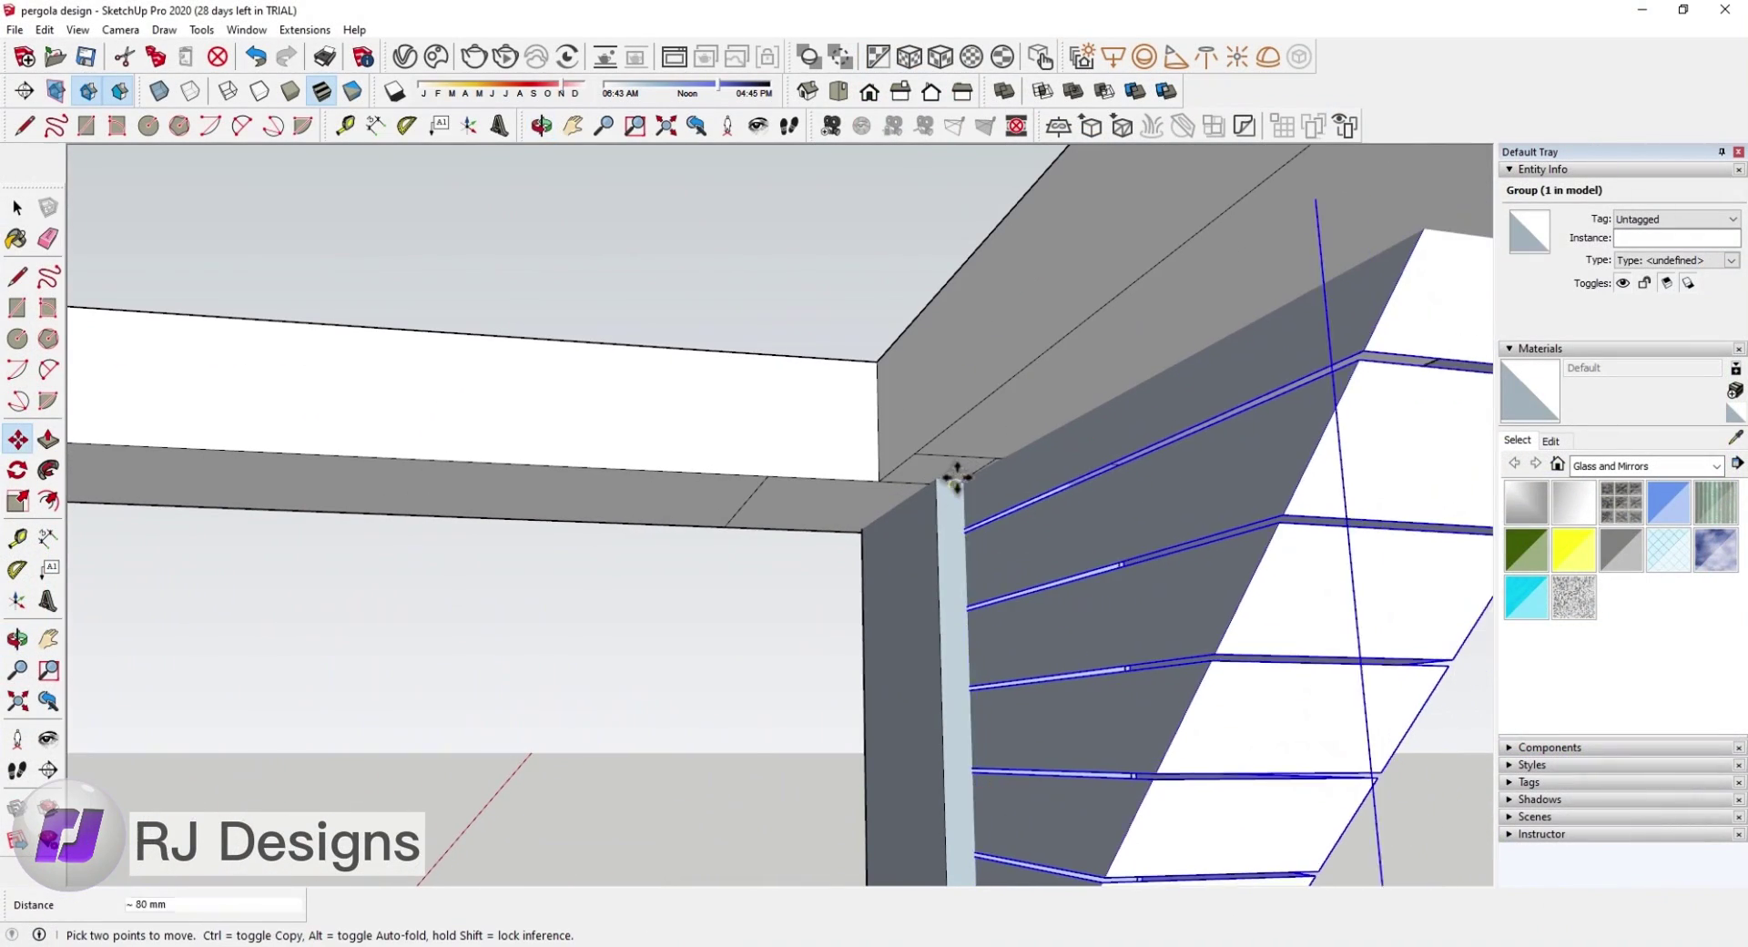
pyautogui.scroll(-3, 944, 469)
pyautogui.press('o')
pyautogui.moveTo(996, 500)
pyautogui.mouseDown()
pyautogui.moveTo(527, 527)
pyautogui.moveTo(562, 546)
pyautogui.moveTo(552, 625)
pyautogui.moveTo(9, 196)
pyautogui.mouseUp()
pyautogui.press('m')
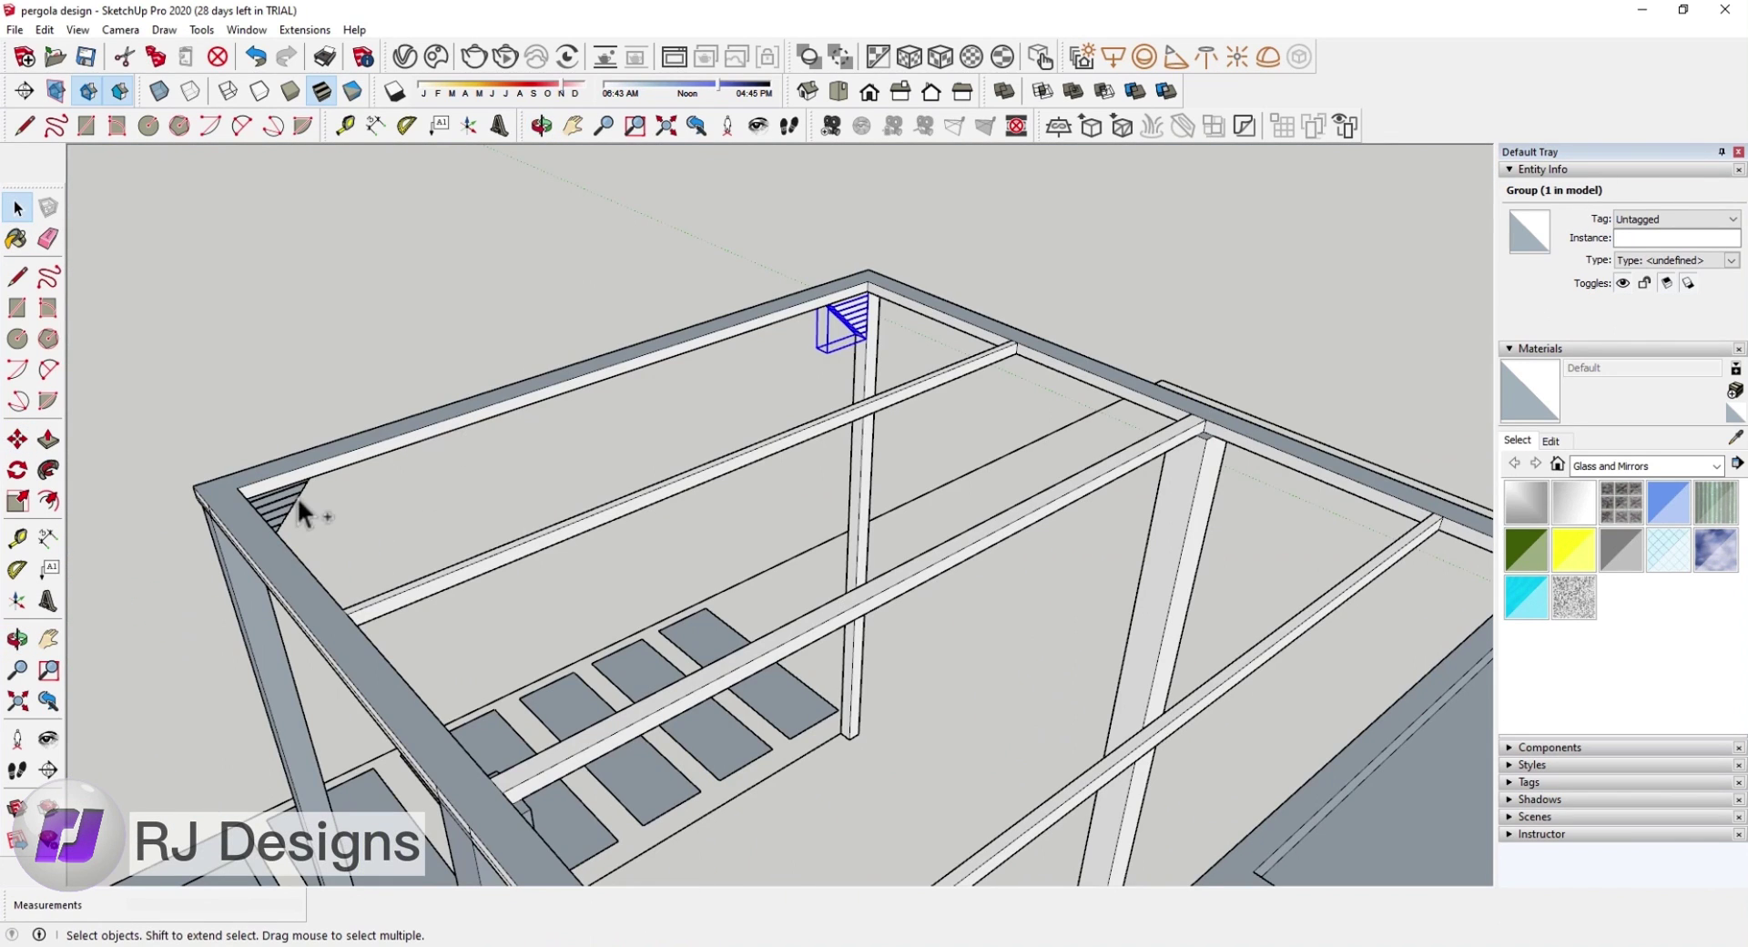
pyautogui.keyDown('shift'); pyautogui.click(296, 496); pyautogui.keyUp('shift')
pyautogui.moveTo(626, 336)
pyautogui.mouseDown(button='middle')
pyautogui.moveTo(671, 292)
pyautogui.moveTo(879, 451)
pyautogui.mouseUp(button='middle')
# Step: Select the small brace at the pergola's far corner and view it from below
pyautogui.scroll(3, 660, 272)
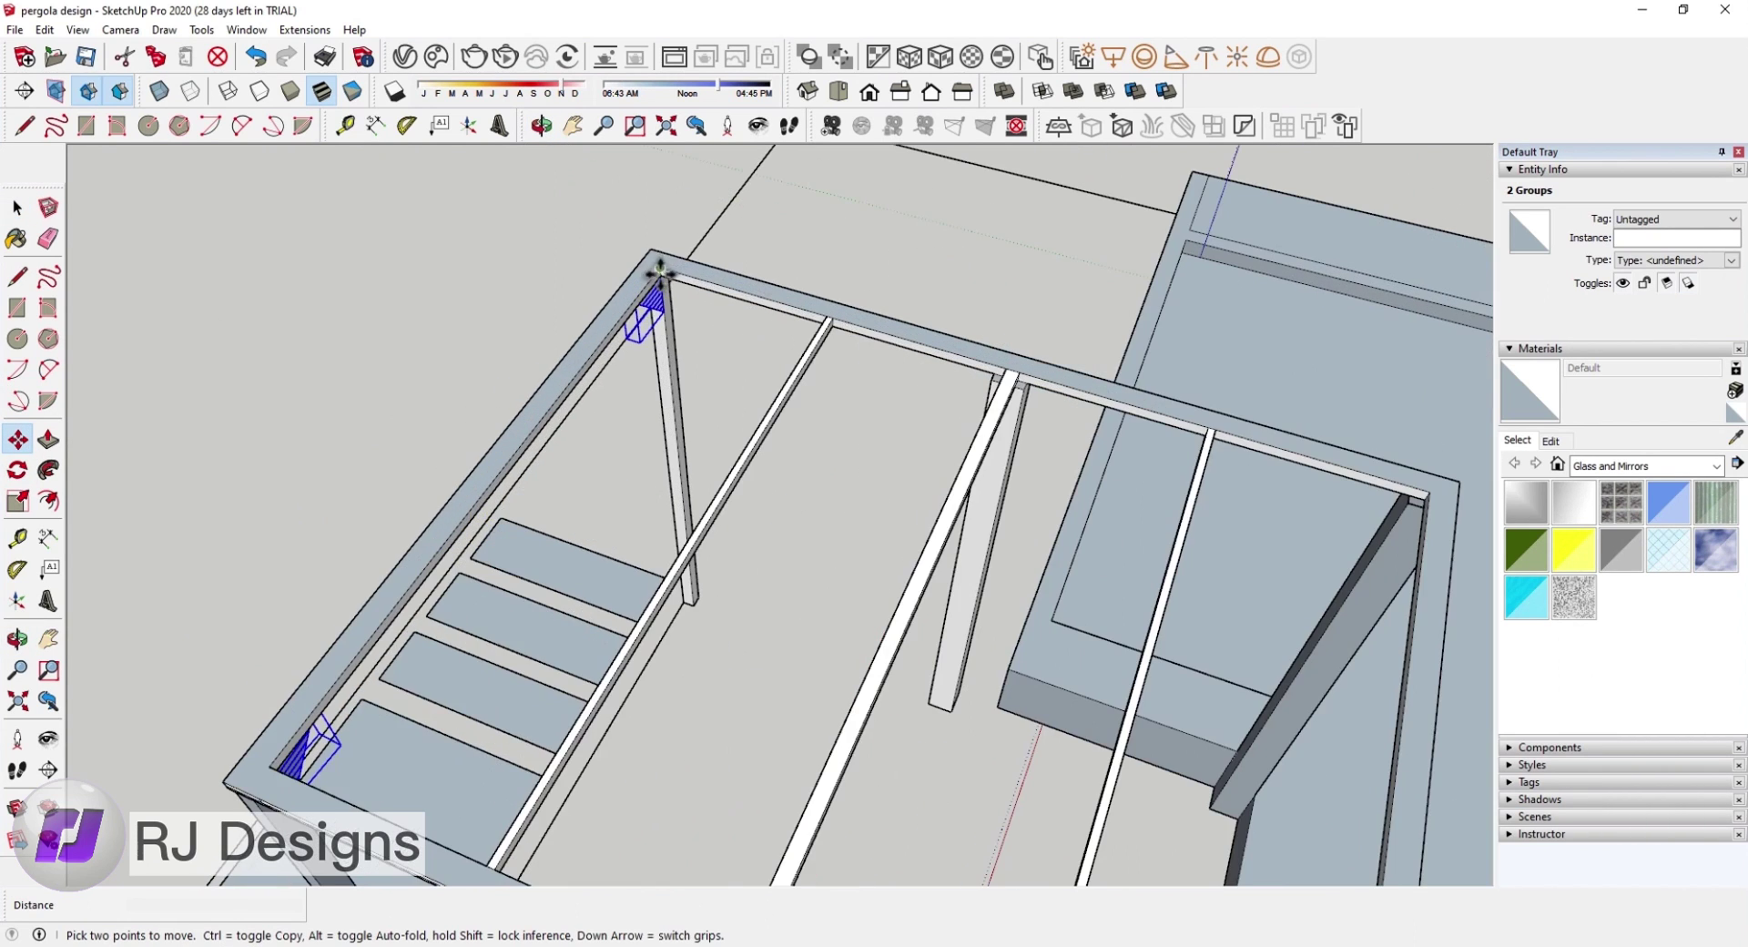
pyautogui.scroll(-3, 654, 264)
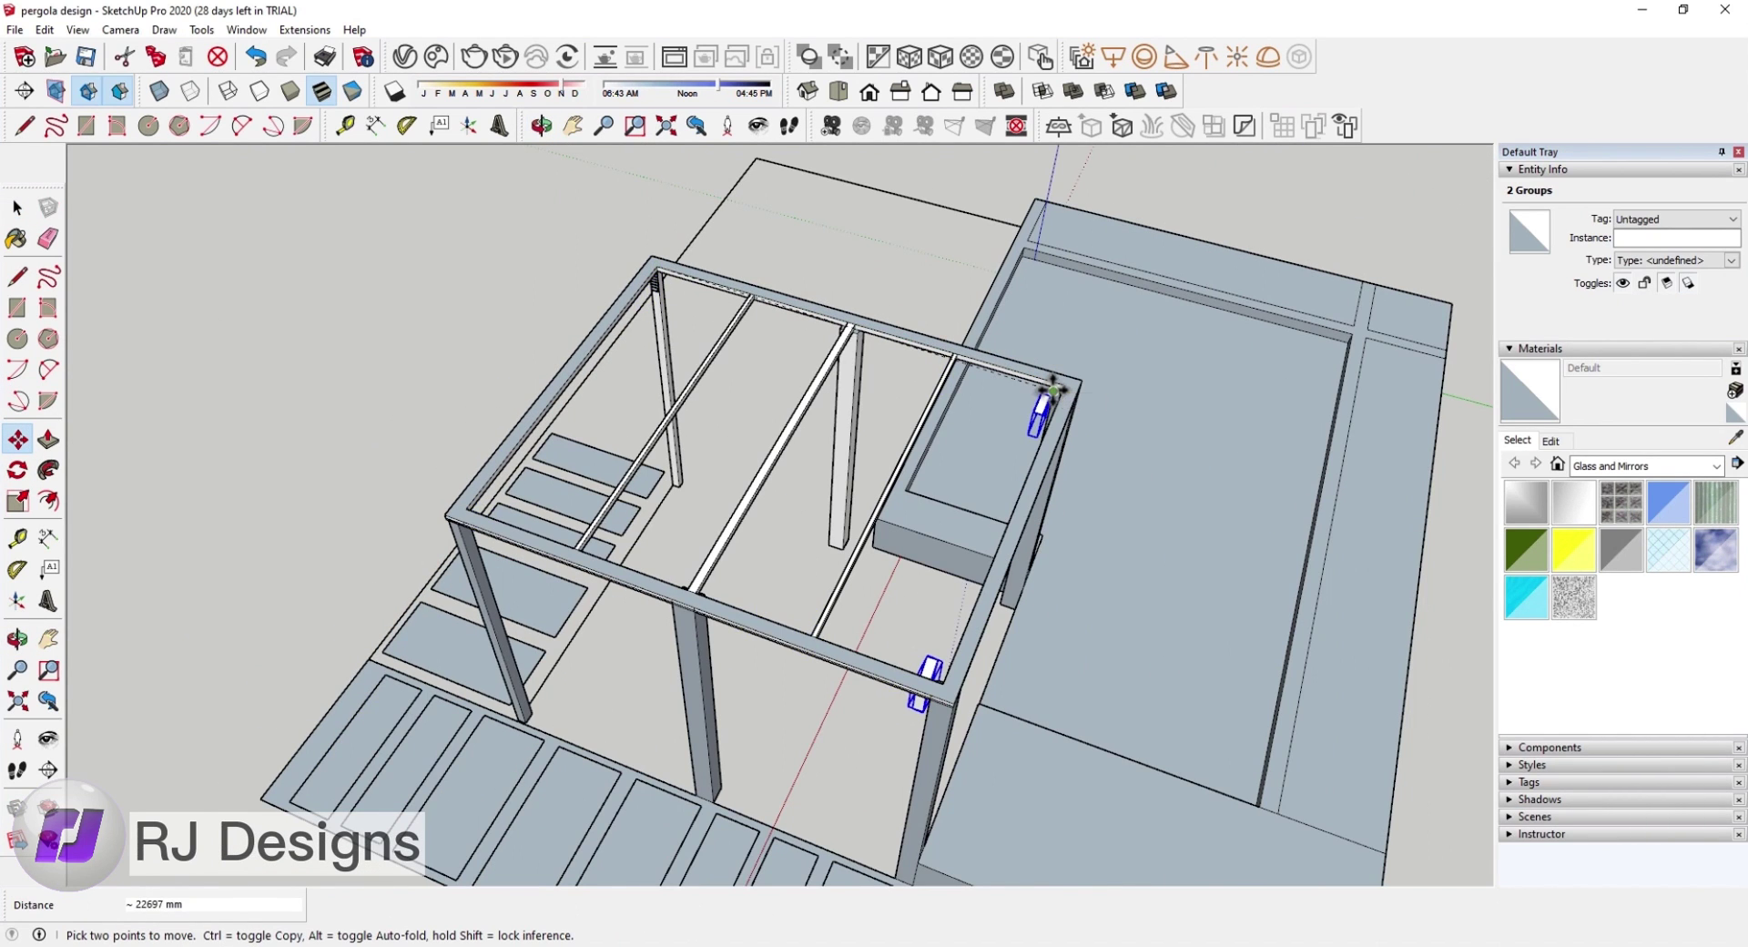
pyautogui.scroll(2, 1053, 391)
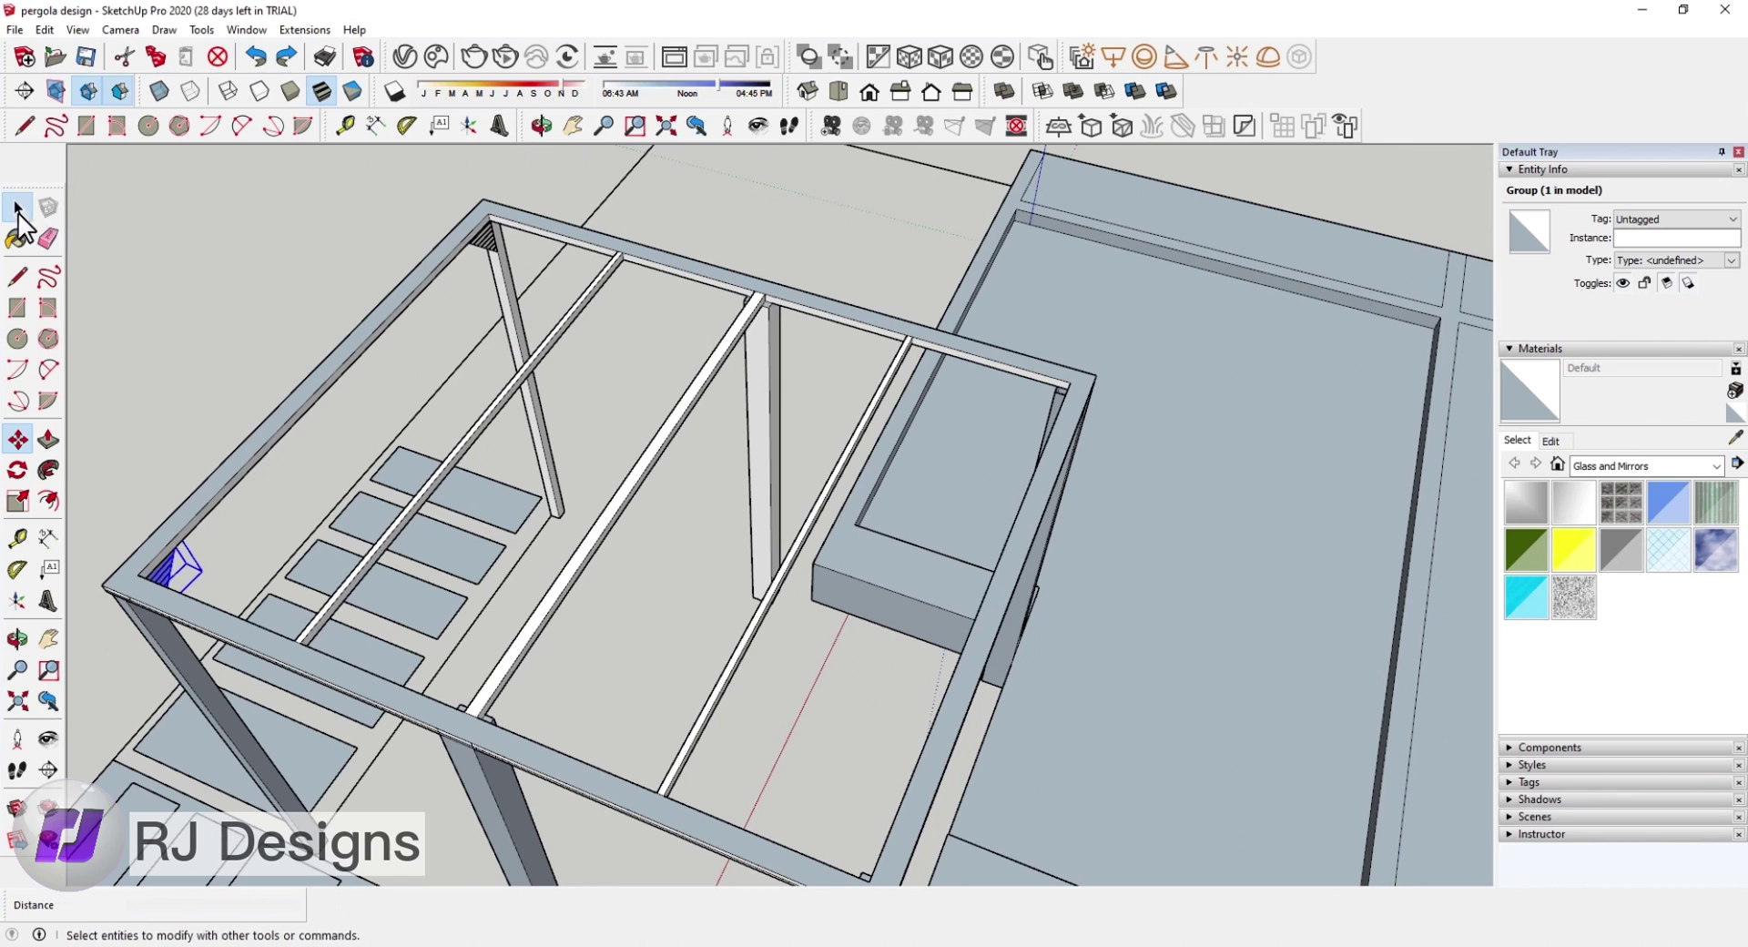
pyautogui.click(184, 570)
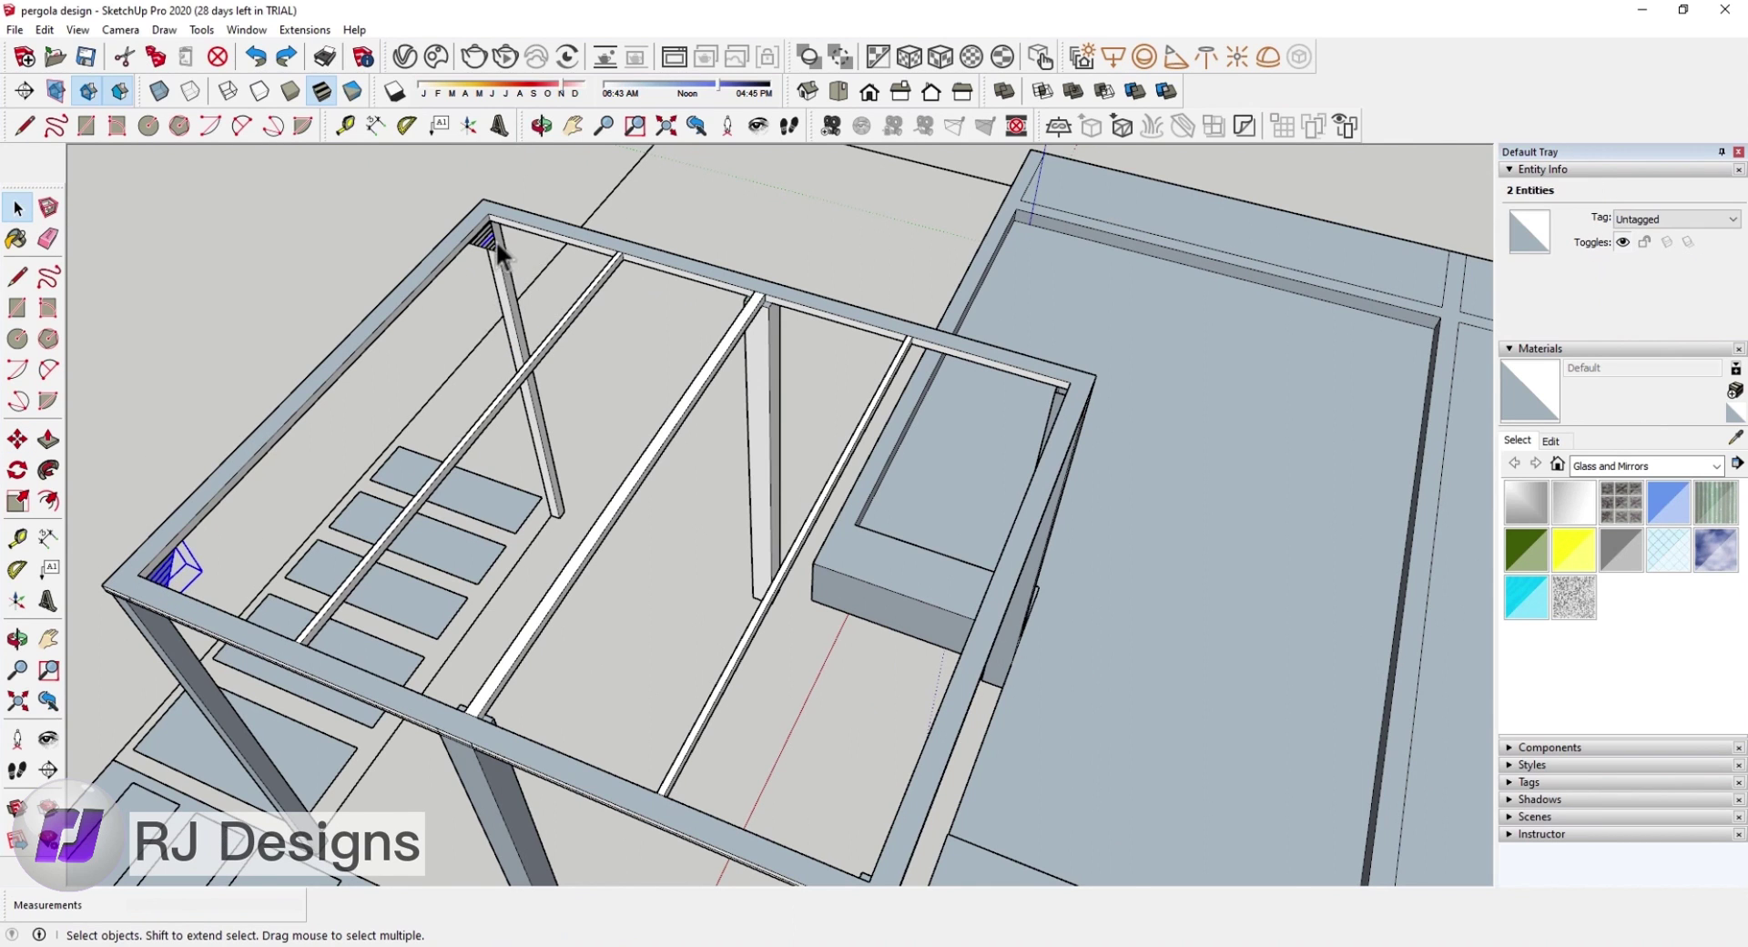
pyautogui.scroll(3, 499, 255)
pyautogui.scroll(2, 460, 270)
pyautogui.scroll(1, 460, 270)
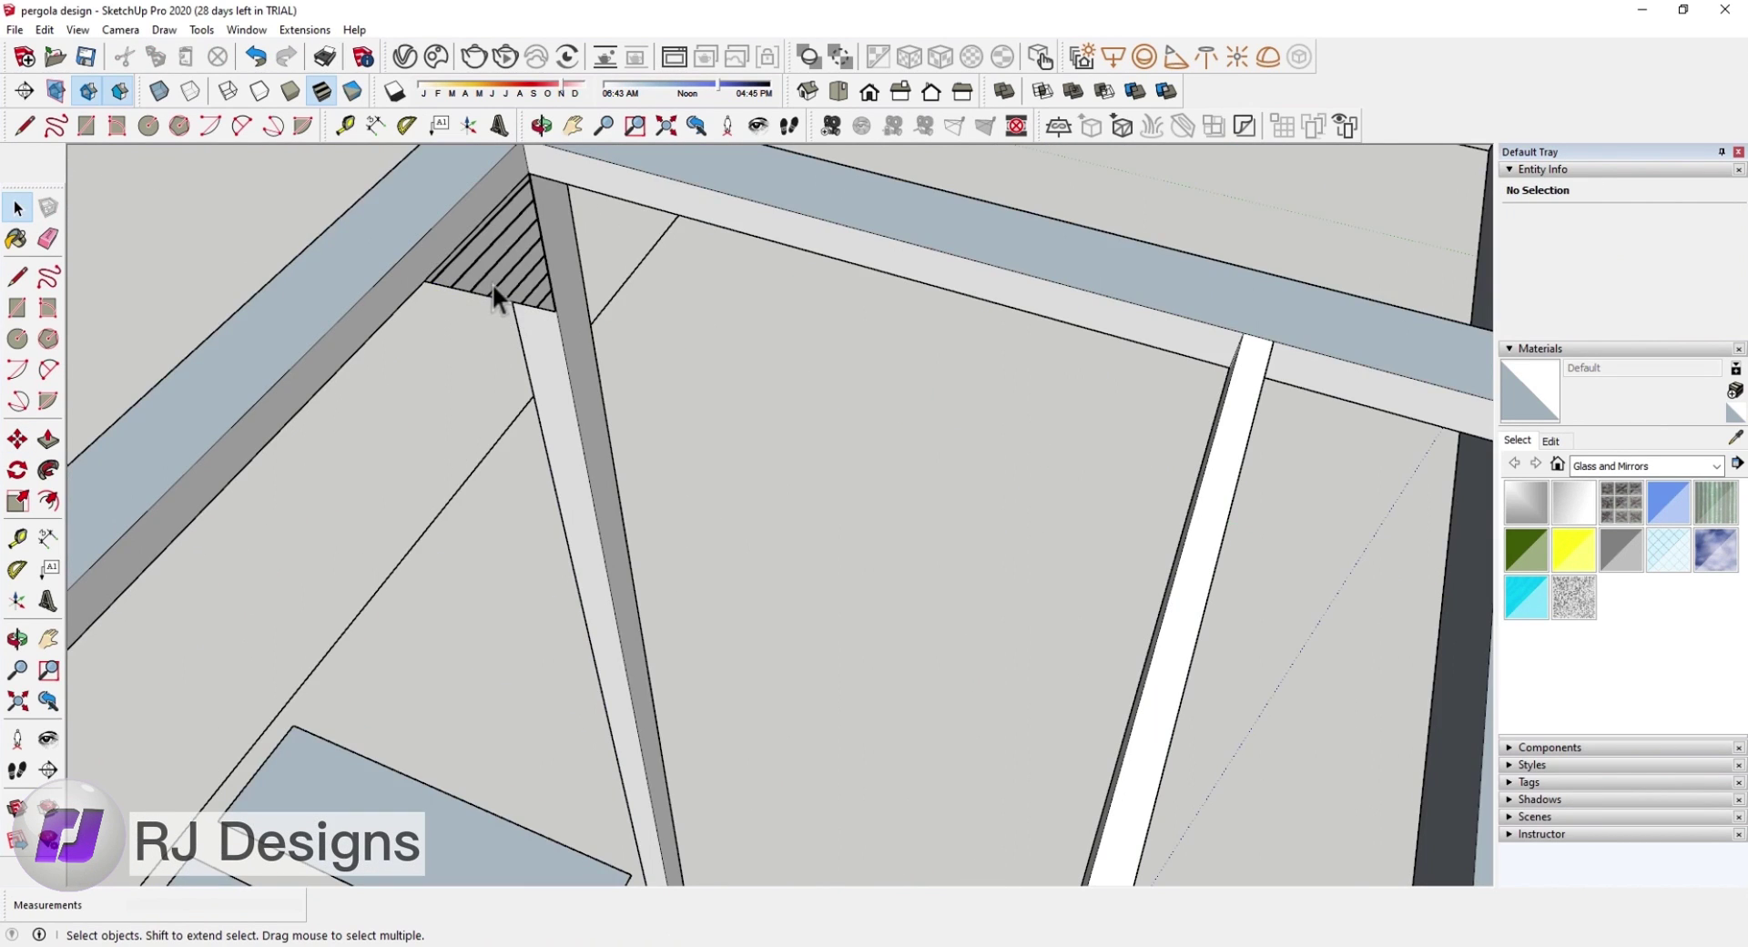
pyautogui.moveTo(259, 197)
pyautogui.mouseDown(button='middle')
pyautogui.moveTo(551, 10)
pyautogui.moveTo(371, 59)
pyautogui.mouseUp(button='middle')
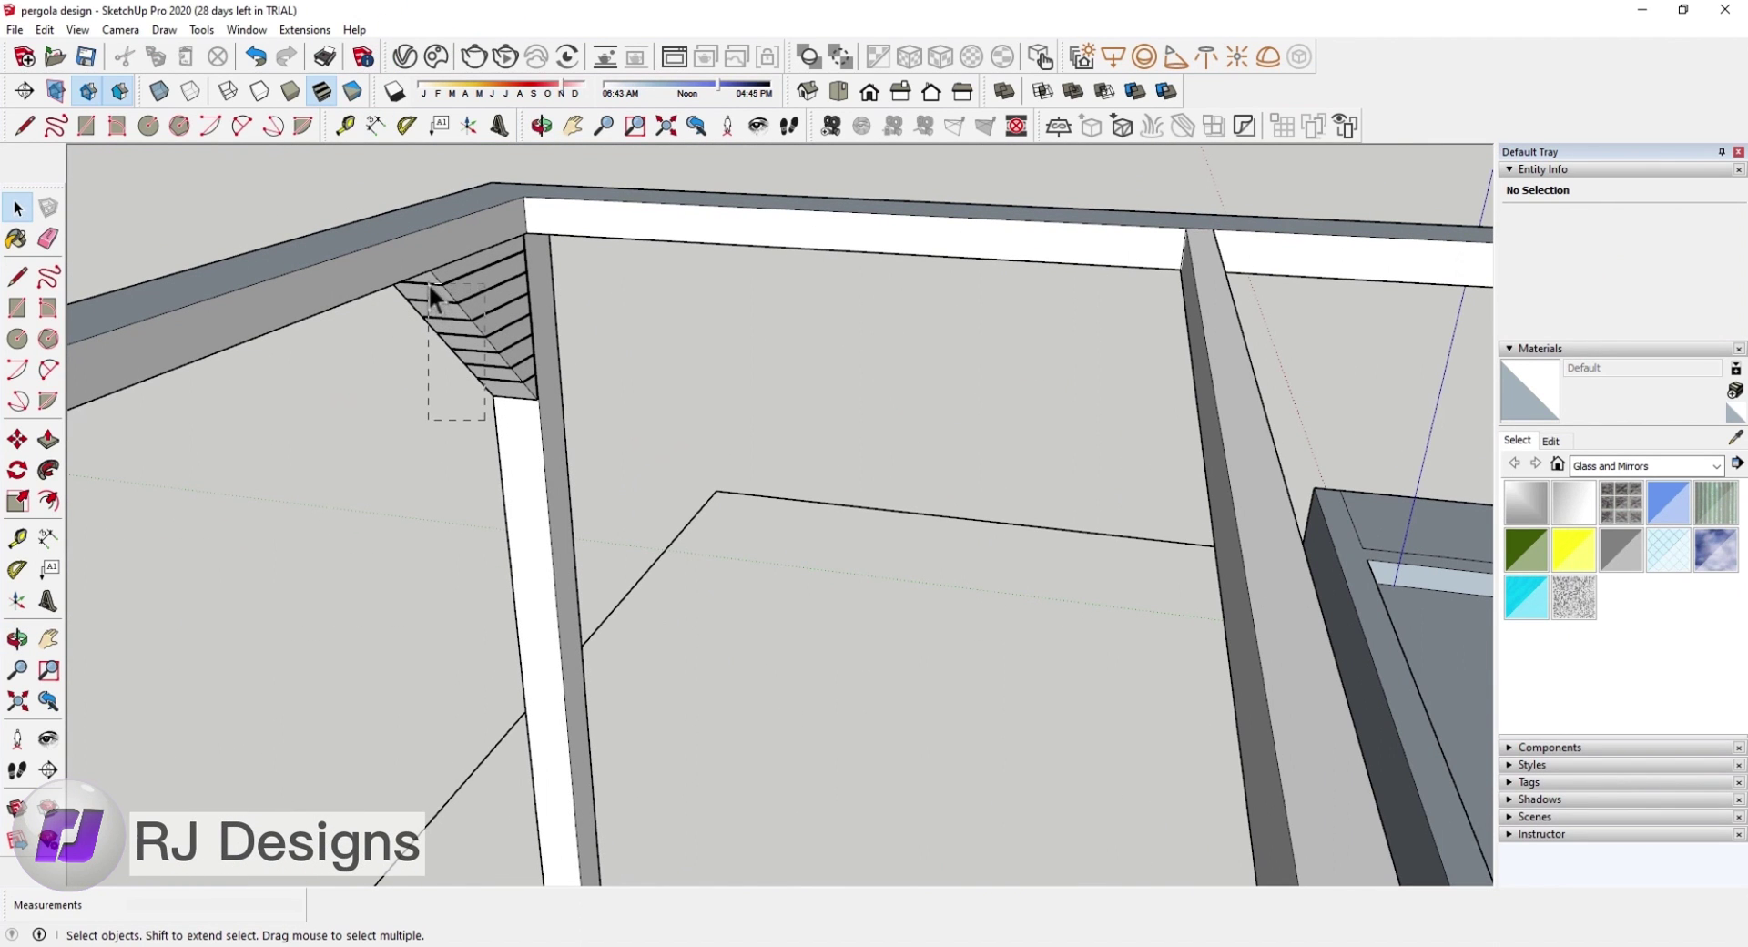
# Step: Crossing-select all of the brace's loose geometry and make it one group
pyautogui.moveTo(429, 291); pyautogui.dragTo(428, 283)
pyautogui.scroll(3, 438, 296)
pyautogui.scroll(2, 523, 360)
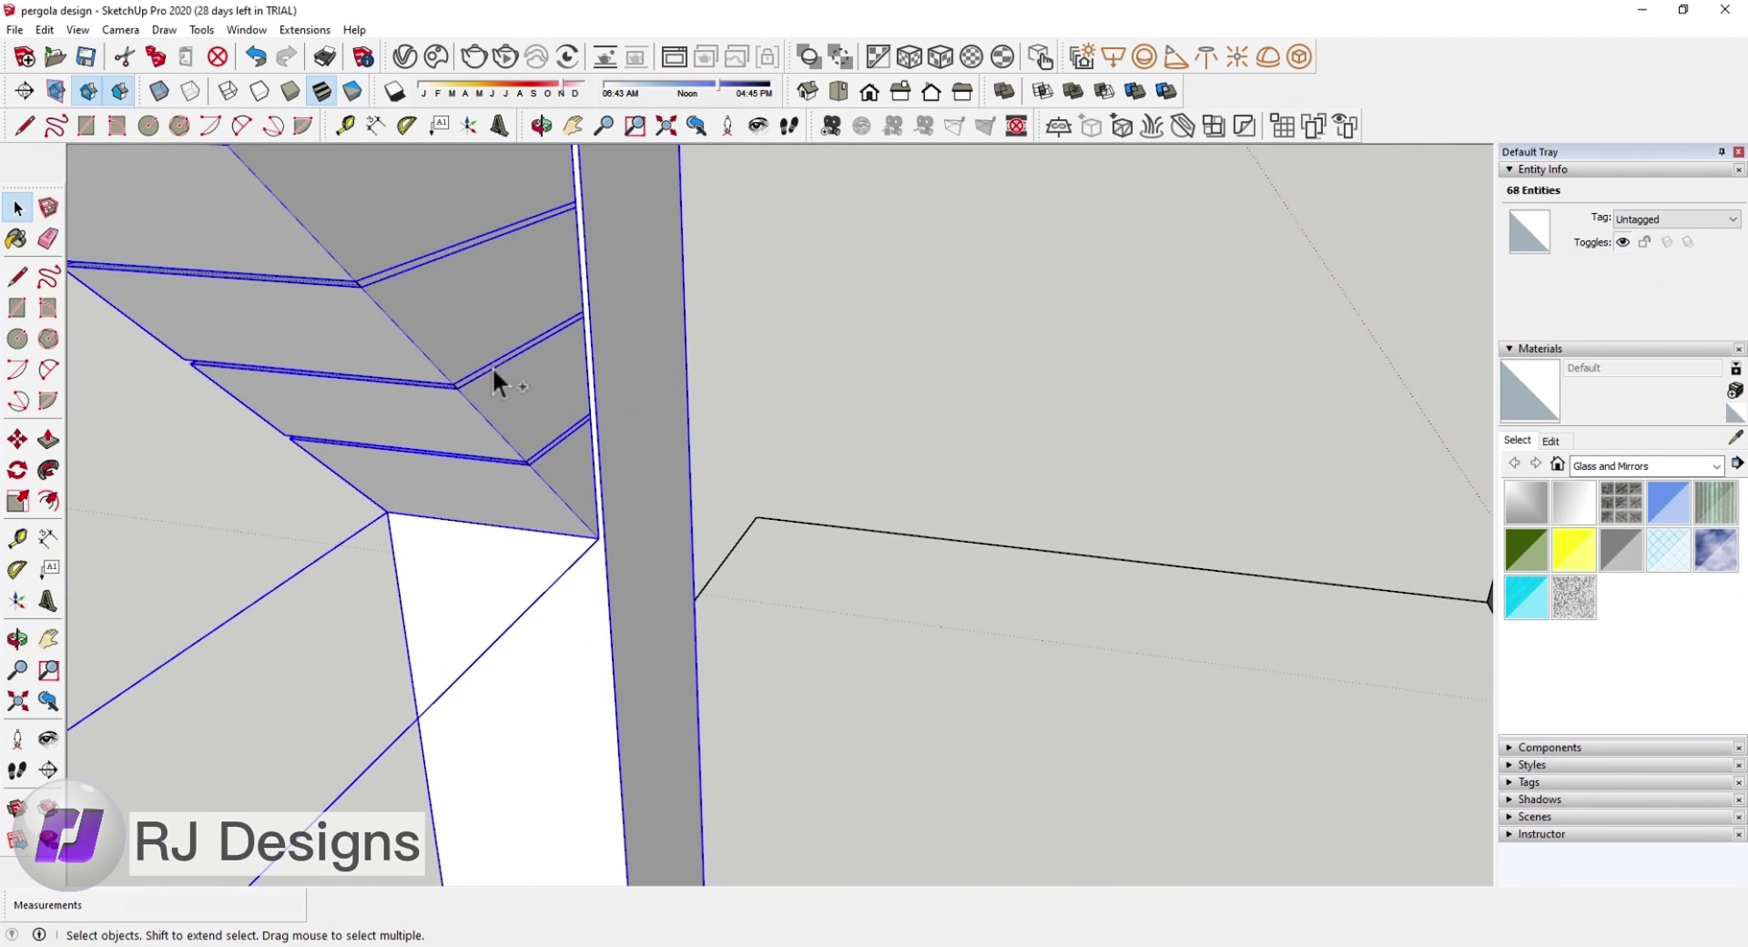
pyautogui.moveTo(400, 622)
pyautogui.mouseDown()
pyautogui.moveTo(130, 266)
pyautogui.moveTo(73, 248)
pyautogui.mouseUp()
pyautogui.rightClick(312, 228)
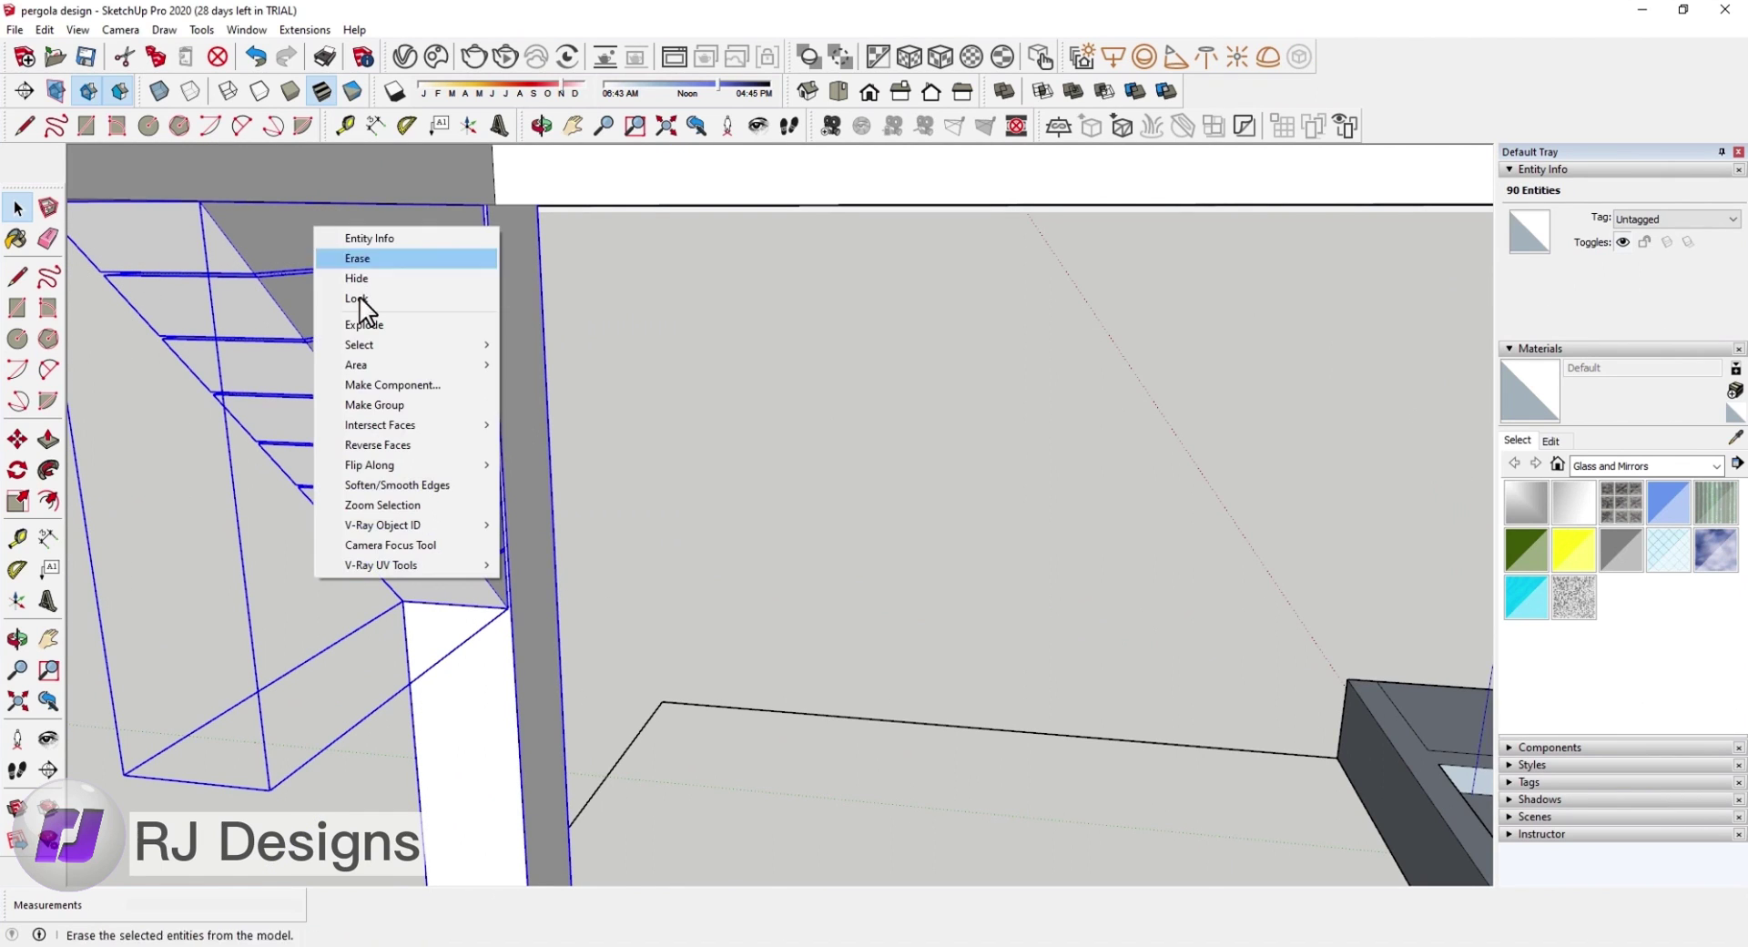
pyautogui.click(424, 409)
pyautogui.click(676, 411)
pyautogui.scroll(-2, 373, 337)
pyautogui.click(373, 337)
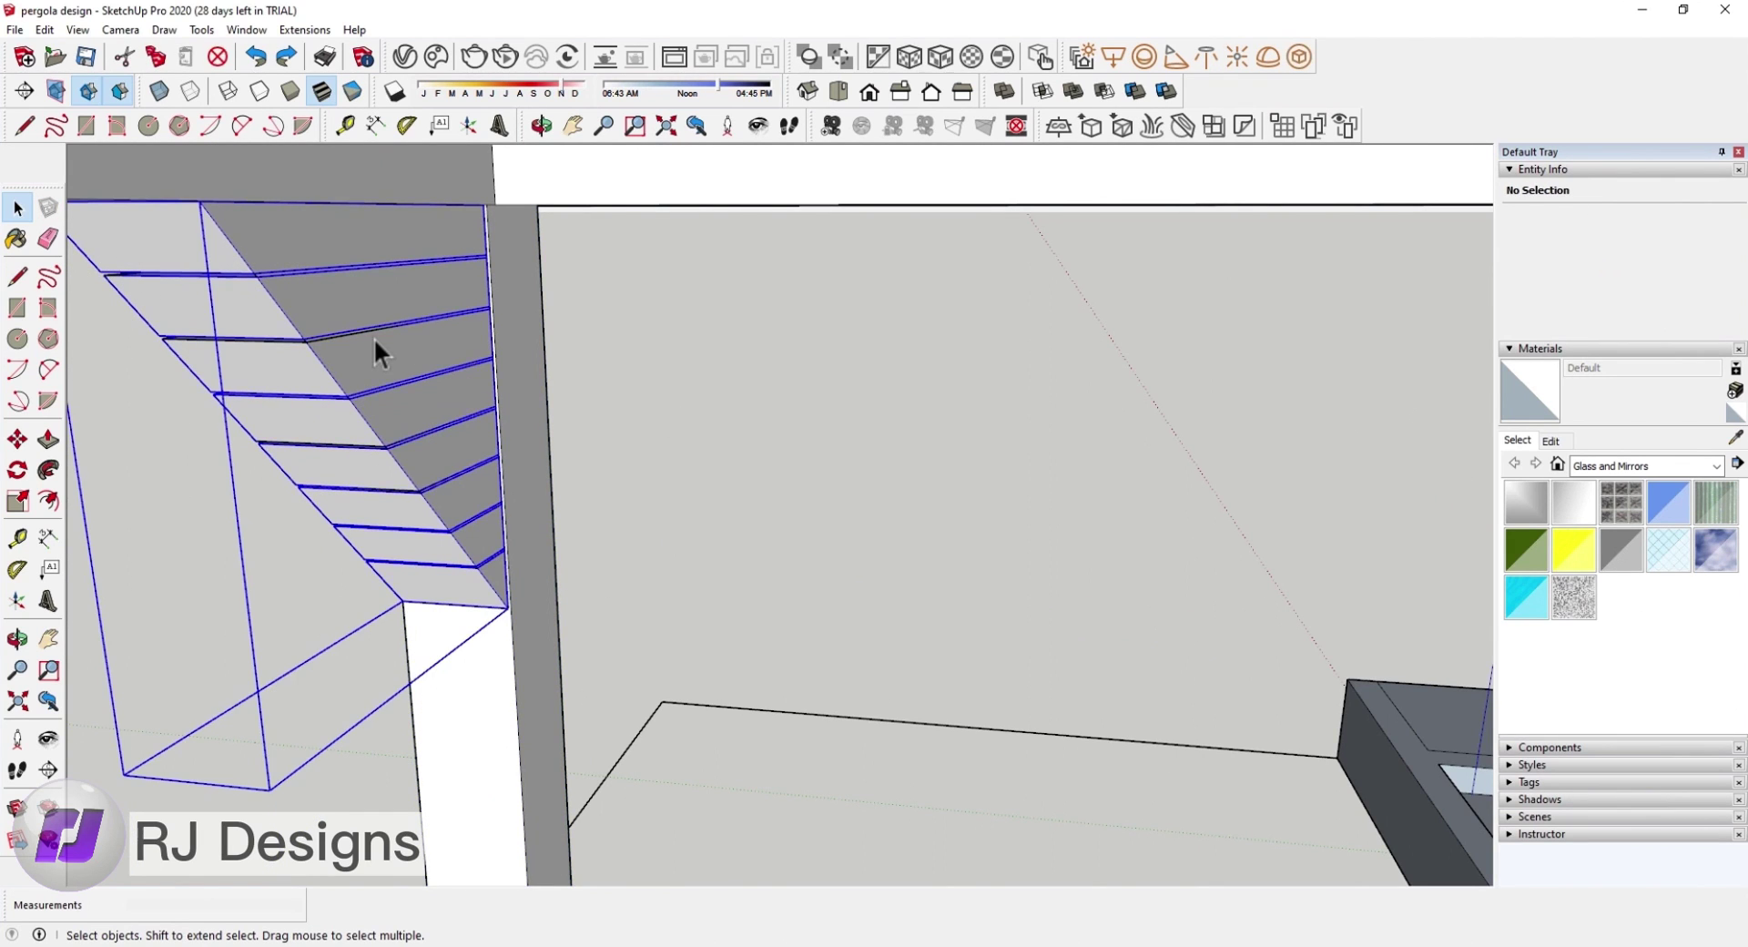
pyautogui.scroll(-2, 453, 321)
pyautogui.scroll(-3, 454, 320)
pyautogui.scroll(-3, 462, 295)
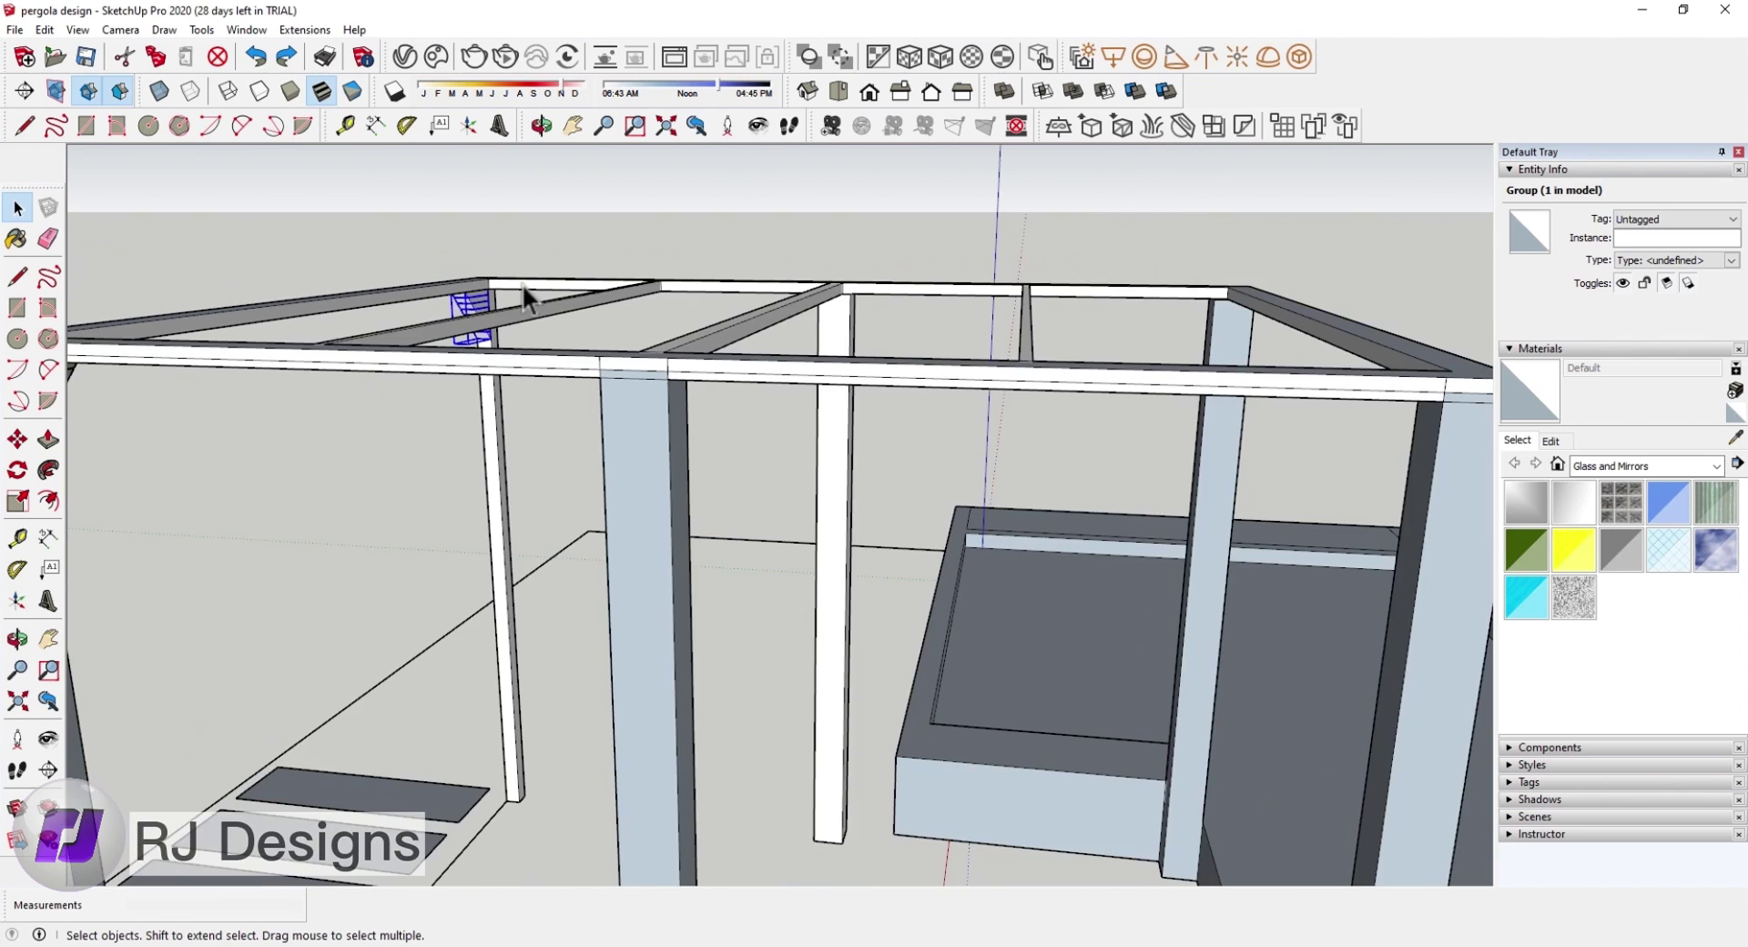
# Step: Finish placing the brace copies at the other column corners and review the whole frame
pyautogui.moveTo(476, 294)
pyautogui.mouseDown(button='middle')
pyautogui.moveTo(610, 327)
pyautogui.moveTo(574, 413)
pyautogui.mouseUp(button='middle')
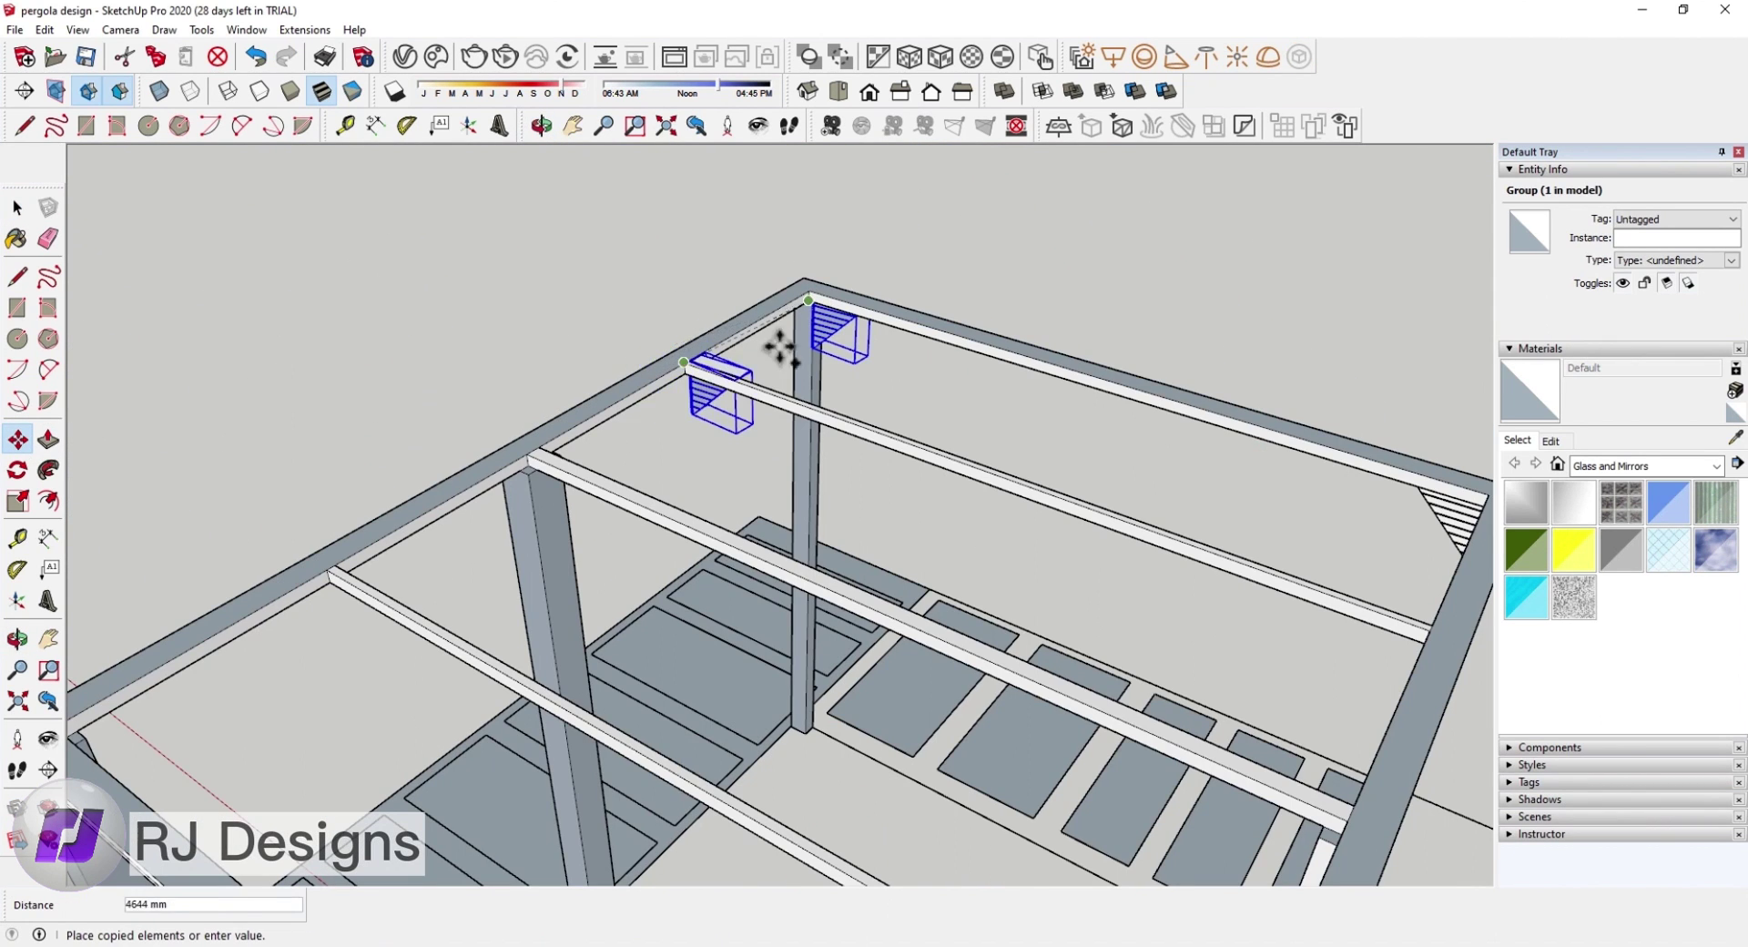
pyautogui.scroll(-5, 781, 348)
pyautogui.scroll(3, 605, 475)
pyautogui.scroll(3, 604, 437)
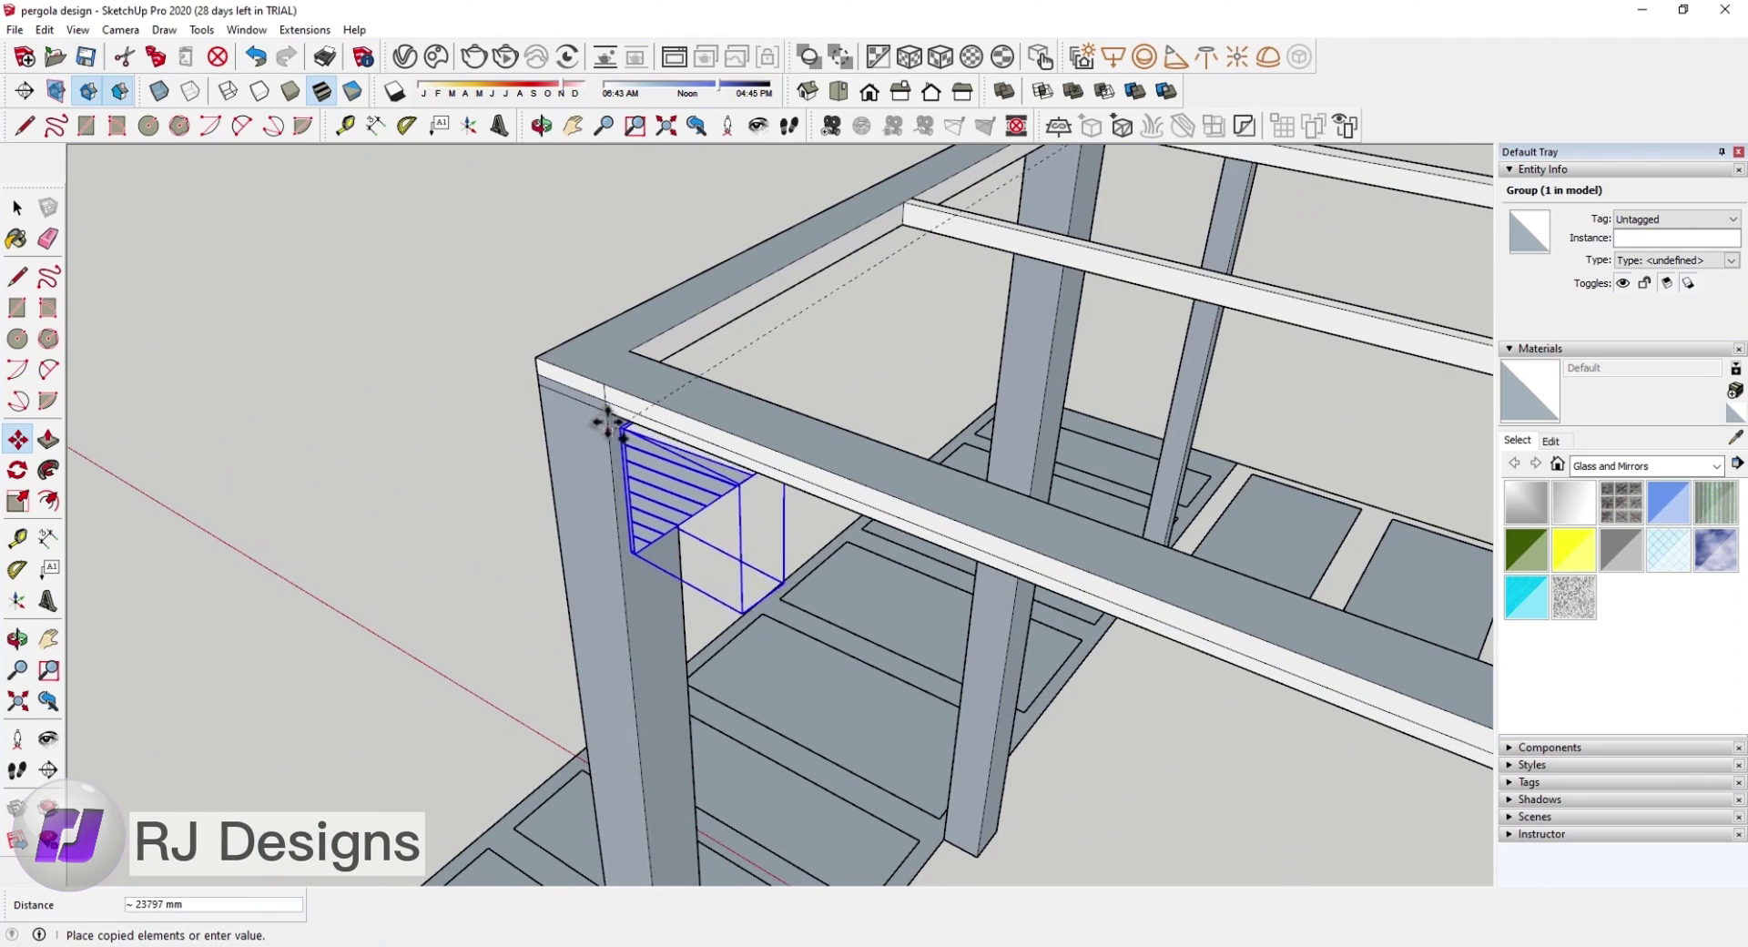
pyautogui.press('space')
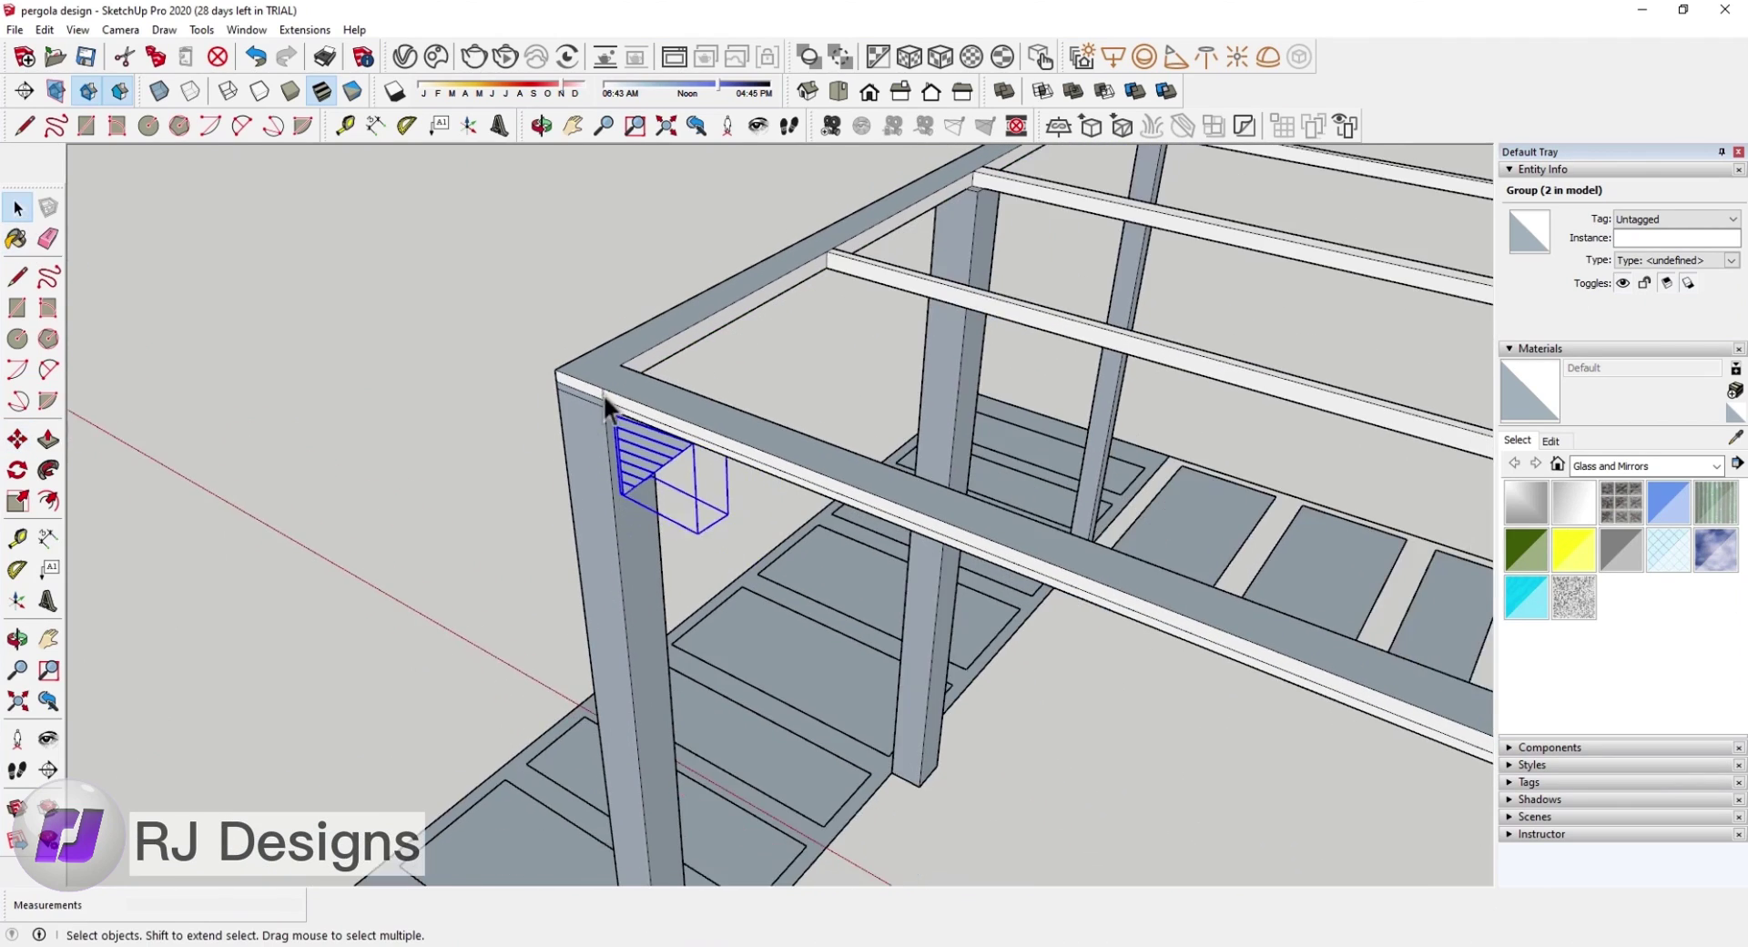
pyautogui.click(601, 393)
pyautogui.moveTo(632, 431)
pyautogui.mouseDown(button='middle')
pyautogui.moveTo(521, 342)
pyautogui.moveTo(838, 483)
pyautogui.mouseUp(button='middle')
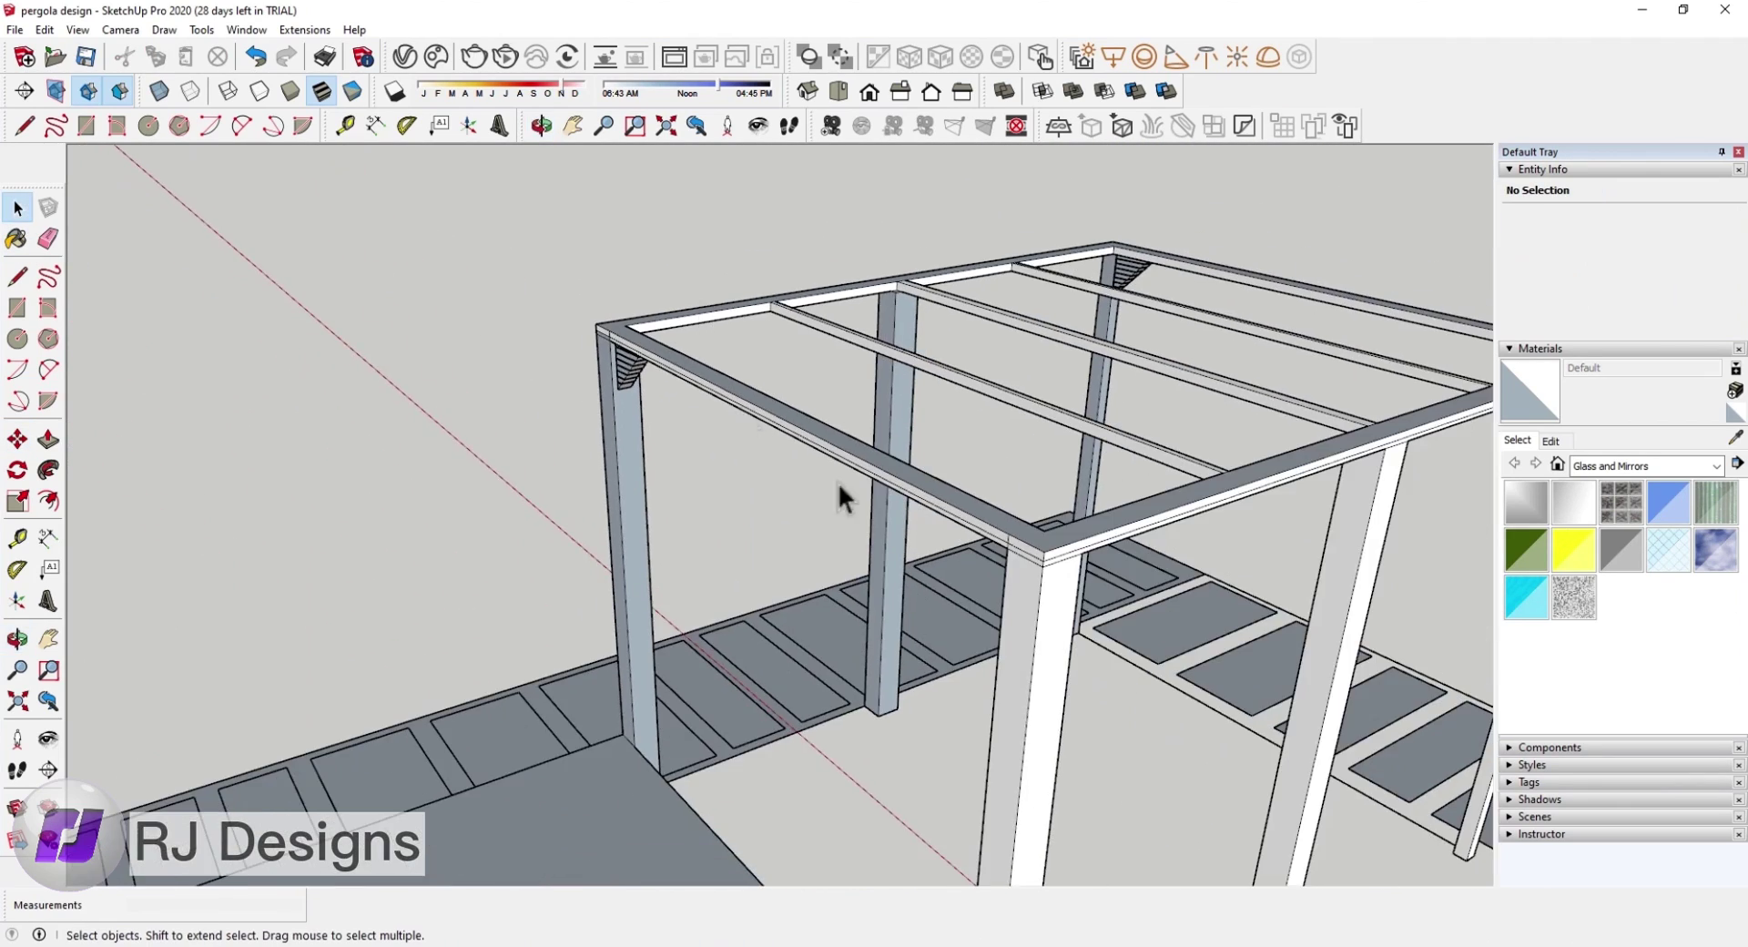
pyautogui.moveTo(1070, 627); pyautogui.dragTo(429, 549, button='middle')
pyautogui.scroll(-5, 766, 639)
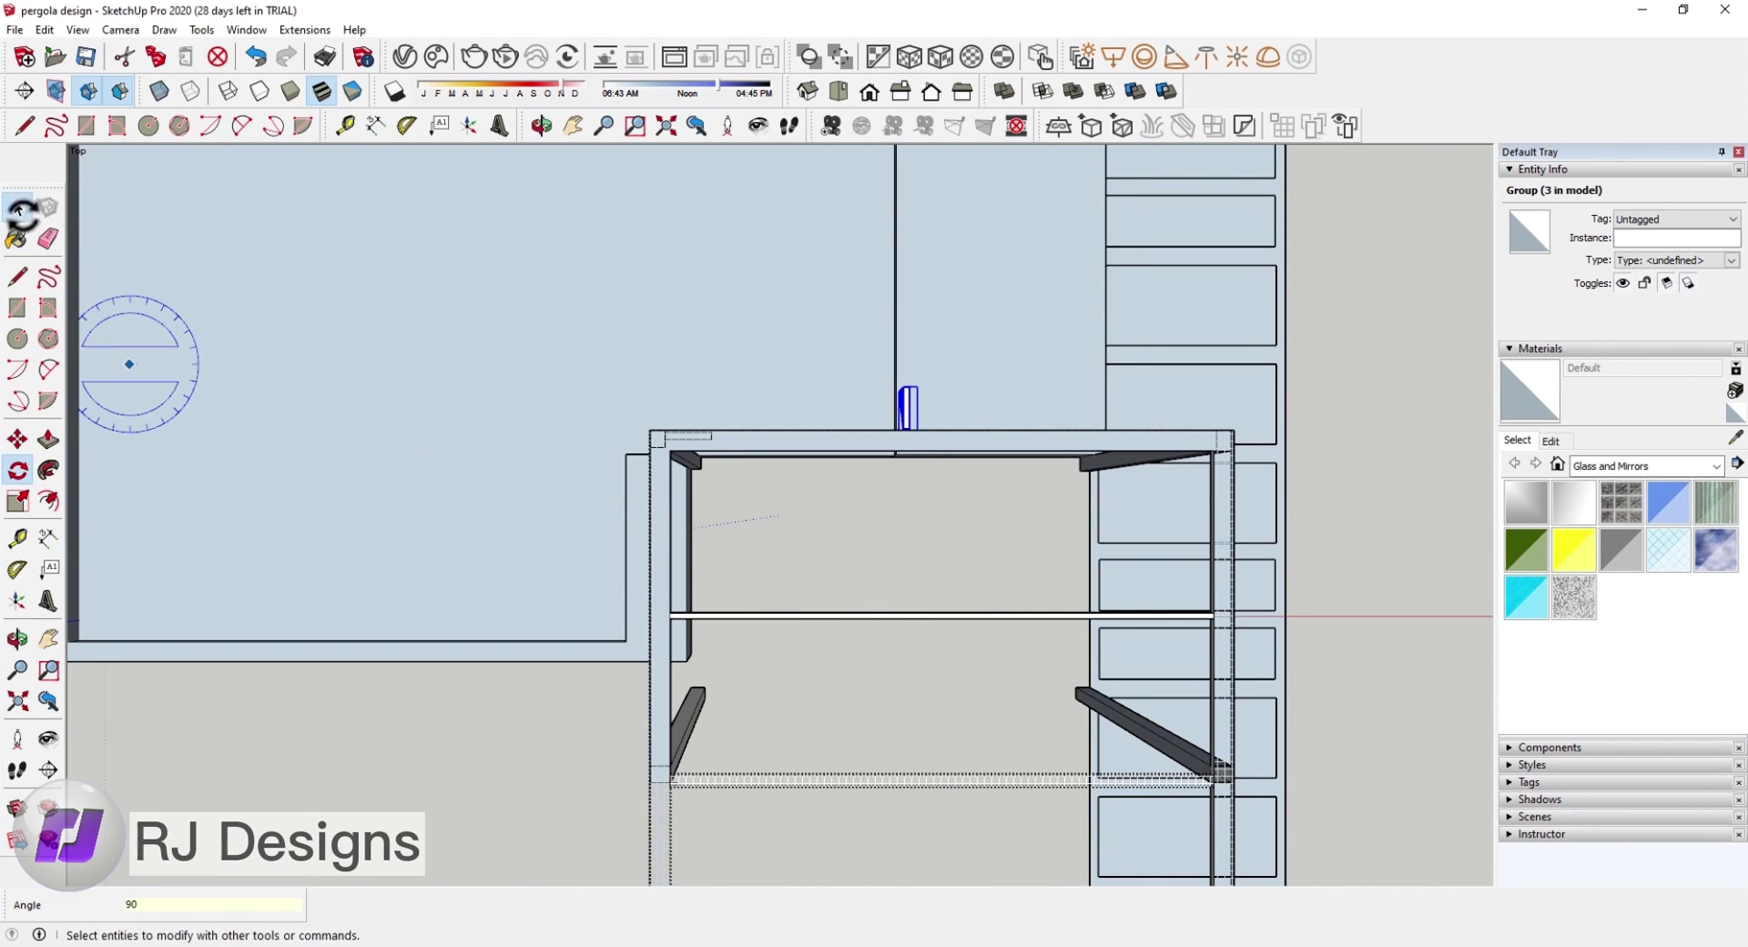
# Step: Move the selected brace group so its corner snaps to the column-beam corner
pyautogui.click(913, 402)
pyautogui.moveTo(292, 511); pyautogui.dragTo(656, 281, button='middle')
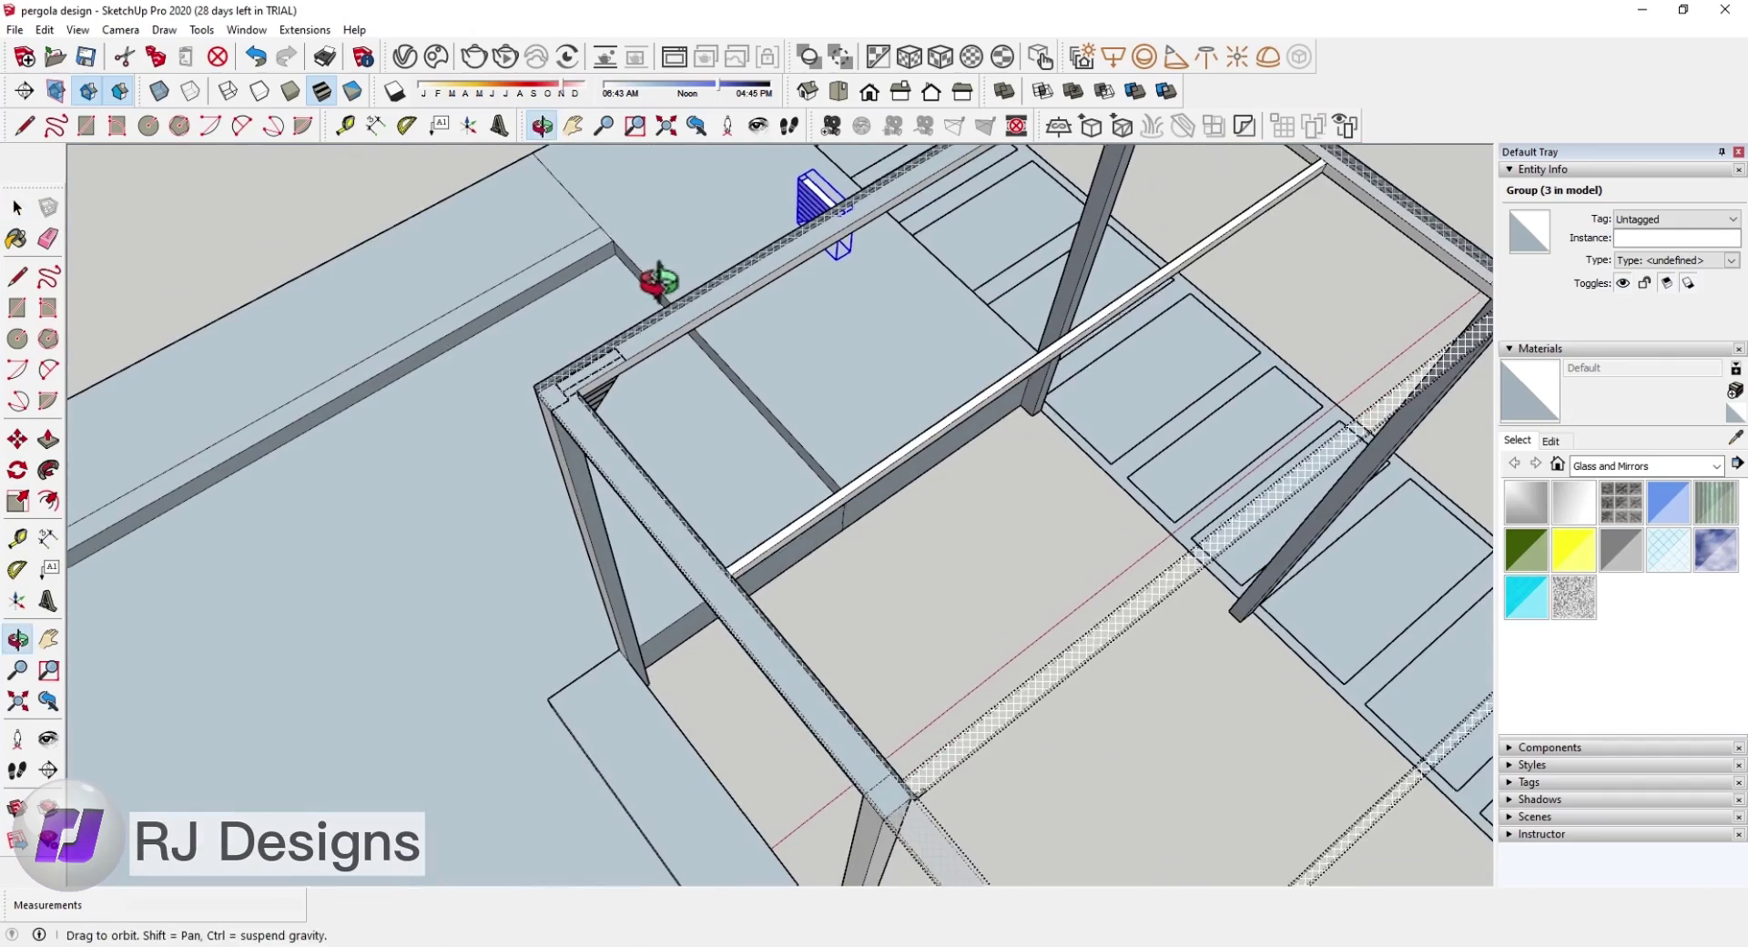
pyautogui.click(18, 440)
pyautogui.scroll(3, 837, 159)
pyautogui.scroll(2, 728, 210)
pyautogui.click(713, 232)
pyautogui.scroll(-2, 819, 264)
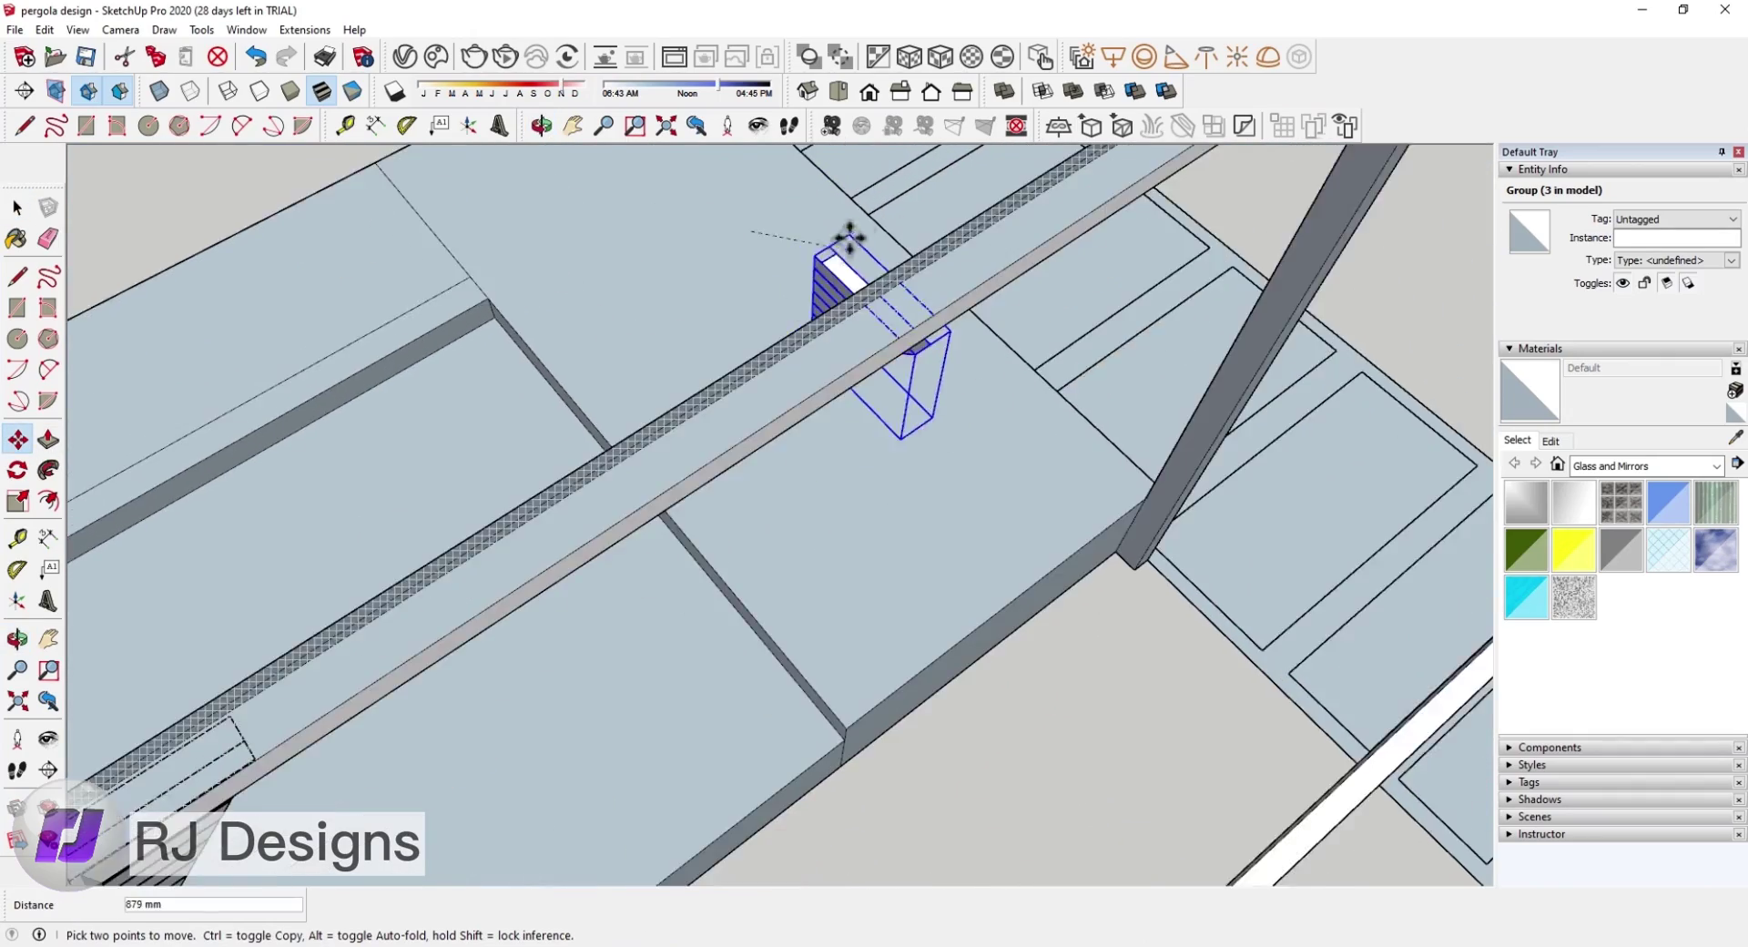
pyautogui.scroll(-2, 865, 241)
pyautogui.scroll(-3, 613, 449)
pyautogui.moveTo(613, 449); pyautogui.dragTo(683, 360, button='middle')
pyautogui.scroll(3, 701, 369)
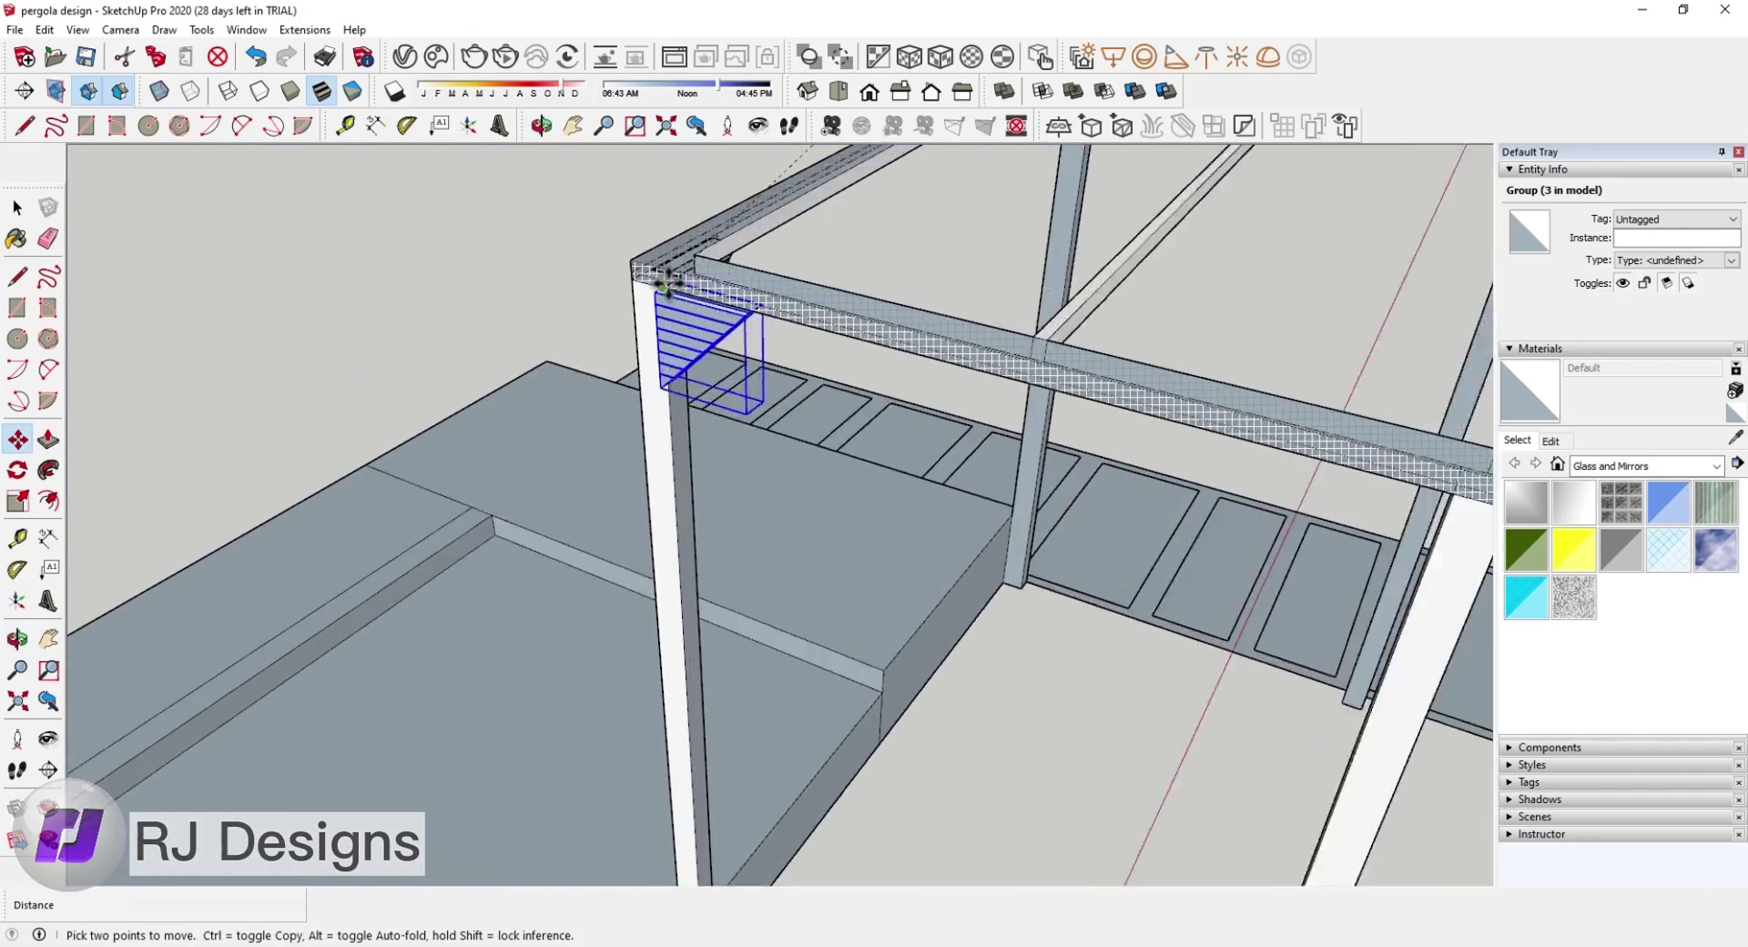
pyautogui.scroll(3, 672, 293)
pyautogui.moveTo(672, 293)
pyautogui.mouseDown(button='middle')
pyautogui.moveTo(714, 128)
pyautogui.moveTo(683, 264)
pyautogui.moveTo(293, 160)
pyautogui.moveTo(52, 213)
pyautogui.mouseUp(button='middle')
pyautogui.click(689, 261)
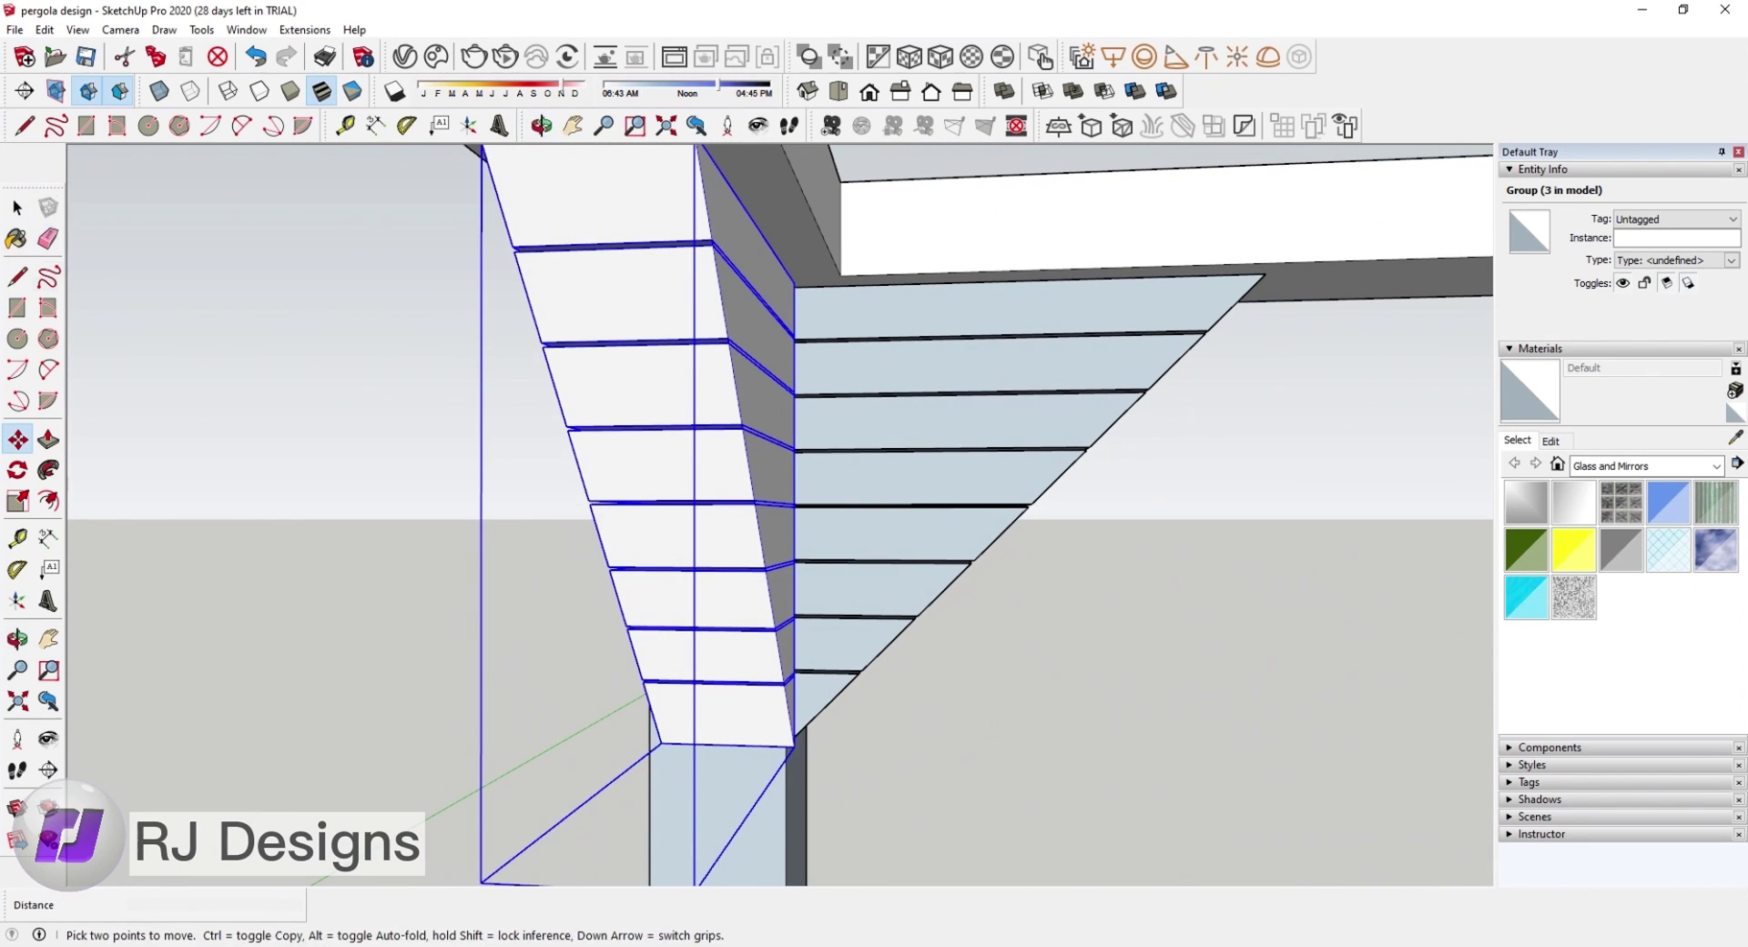
pyautogui.press('space')
# Step: Fine-tune the brace until it sits flush against the column, then deselect it
pyautogui.scroll(3, 792, 275)
pyautogui.scroll(3, 801, 280)
pyautogui.click(808, 285)
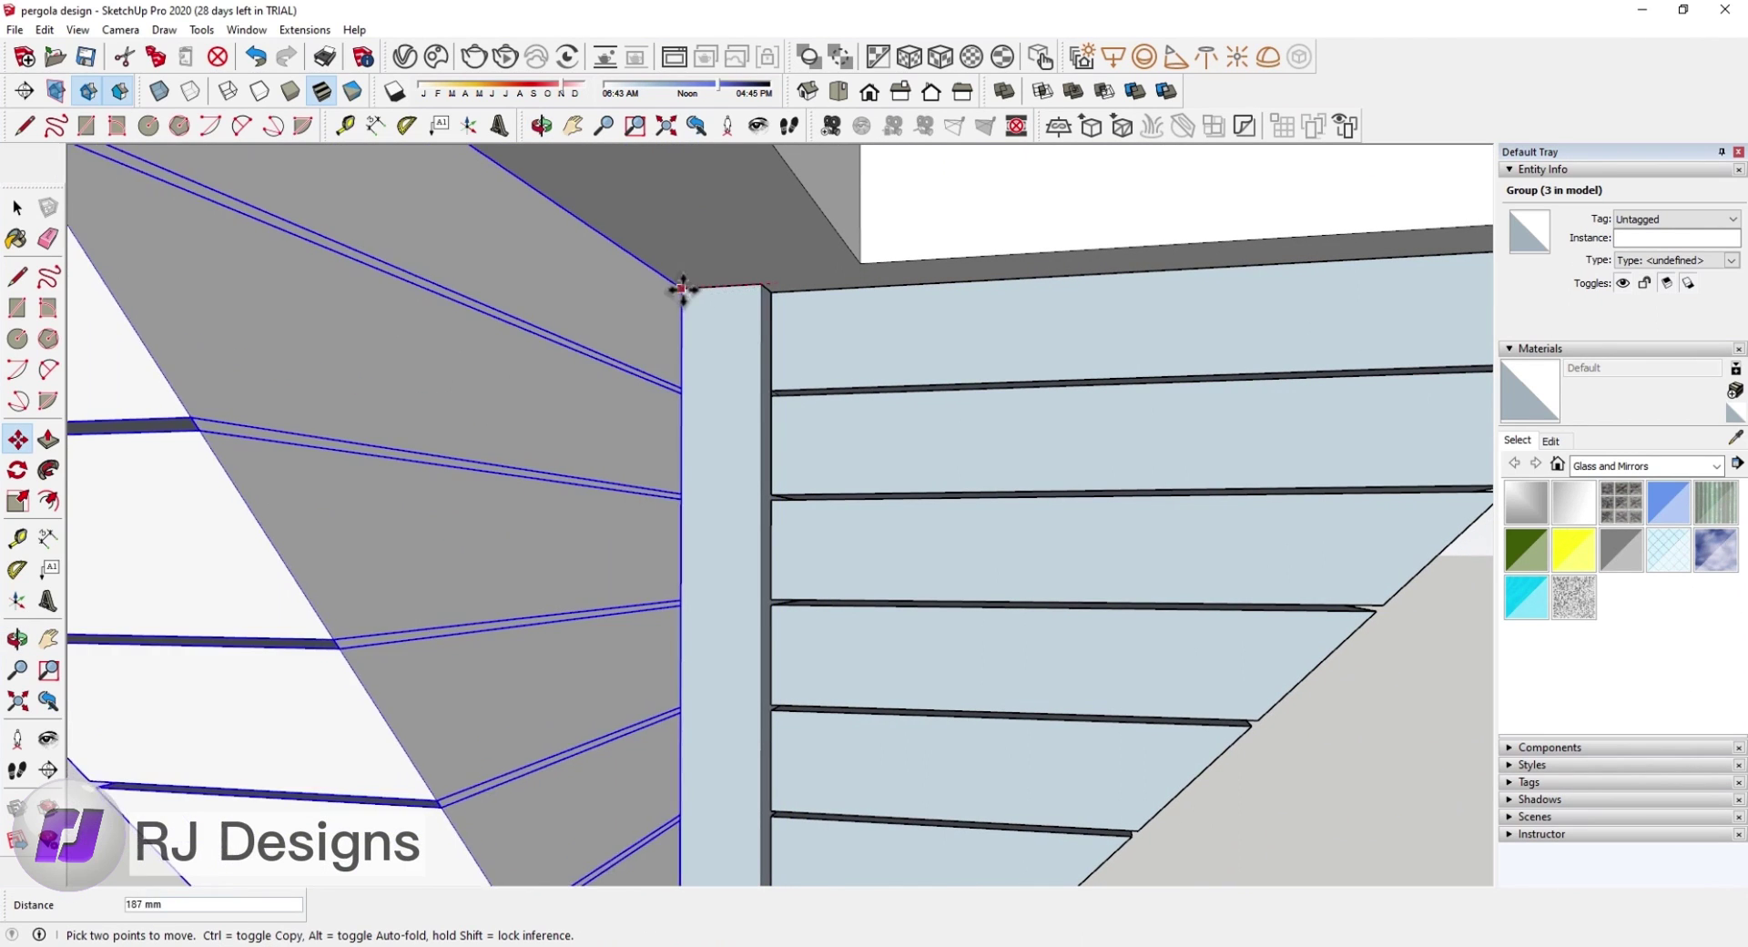
pyautogui.moveTo(745, 282)
pyautogui.mouseDown(button='middle')
pyautogui.moveTo(856, 297)
pyautogui.moveTo(704, 340)
pyautogui.moveTo(851, 461)
pyautogui.moveTo(1022, 461)
pyautogui.mouseUp(button='middle')
pyautogui.scroll(3, 820, 355)
pyautogui.scroll(2, 808, 314)
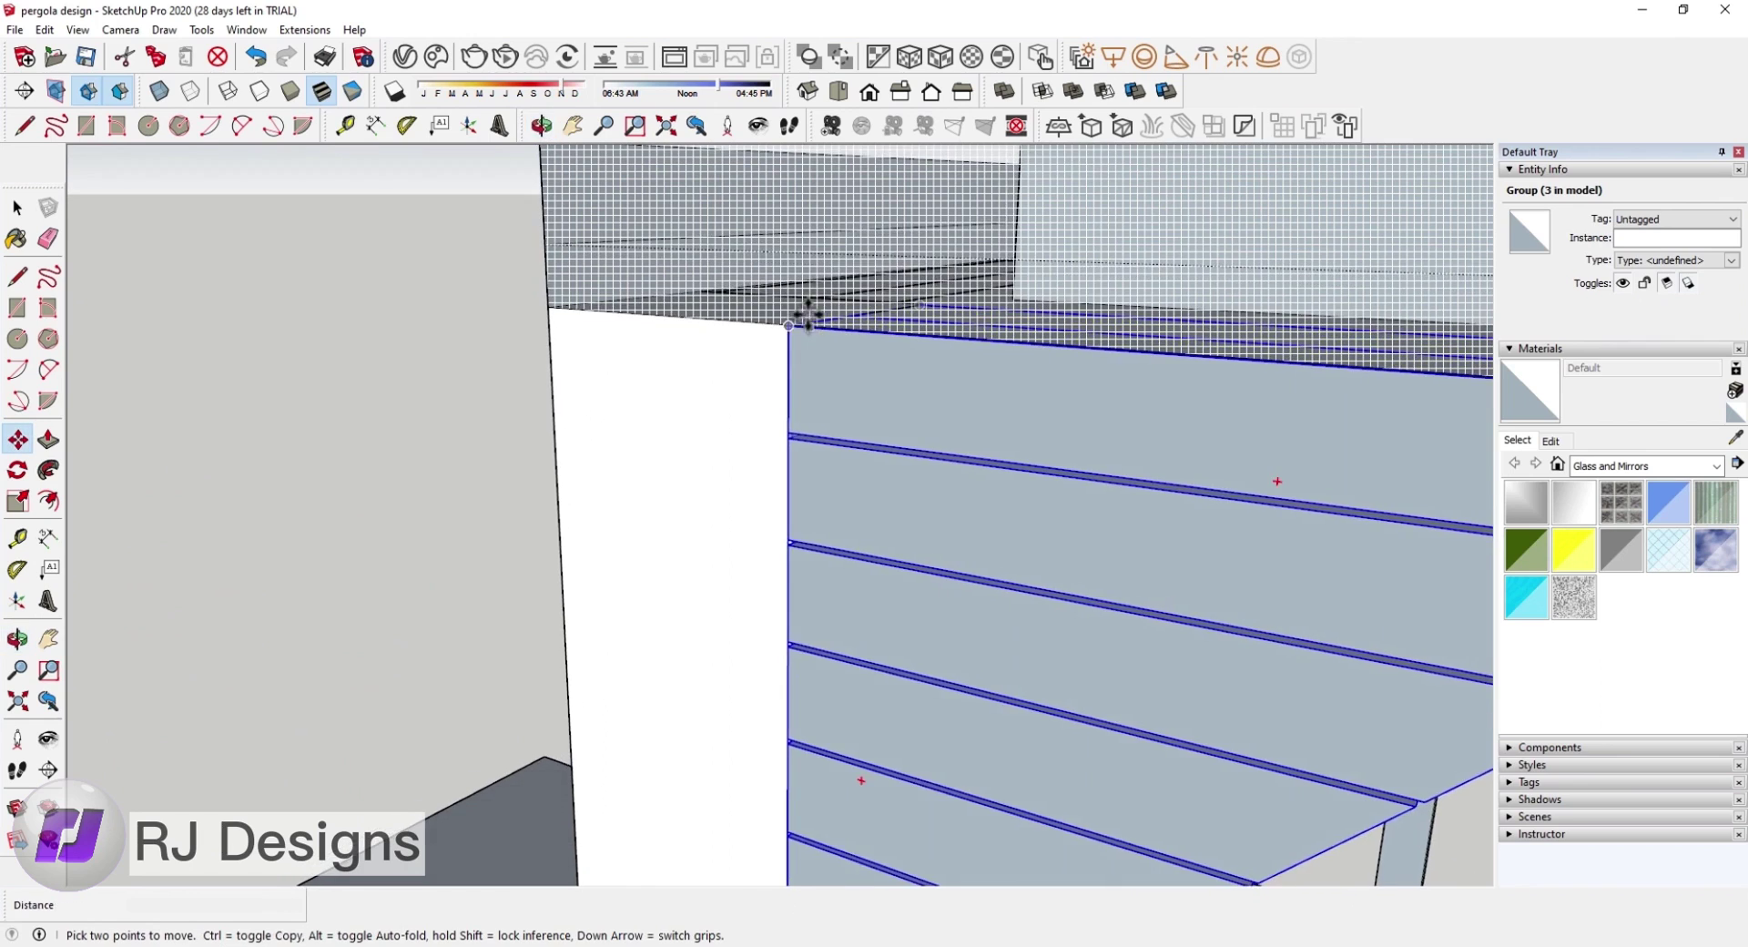
pyautogui.scroll(2, 808, 315)
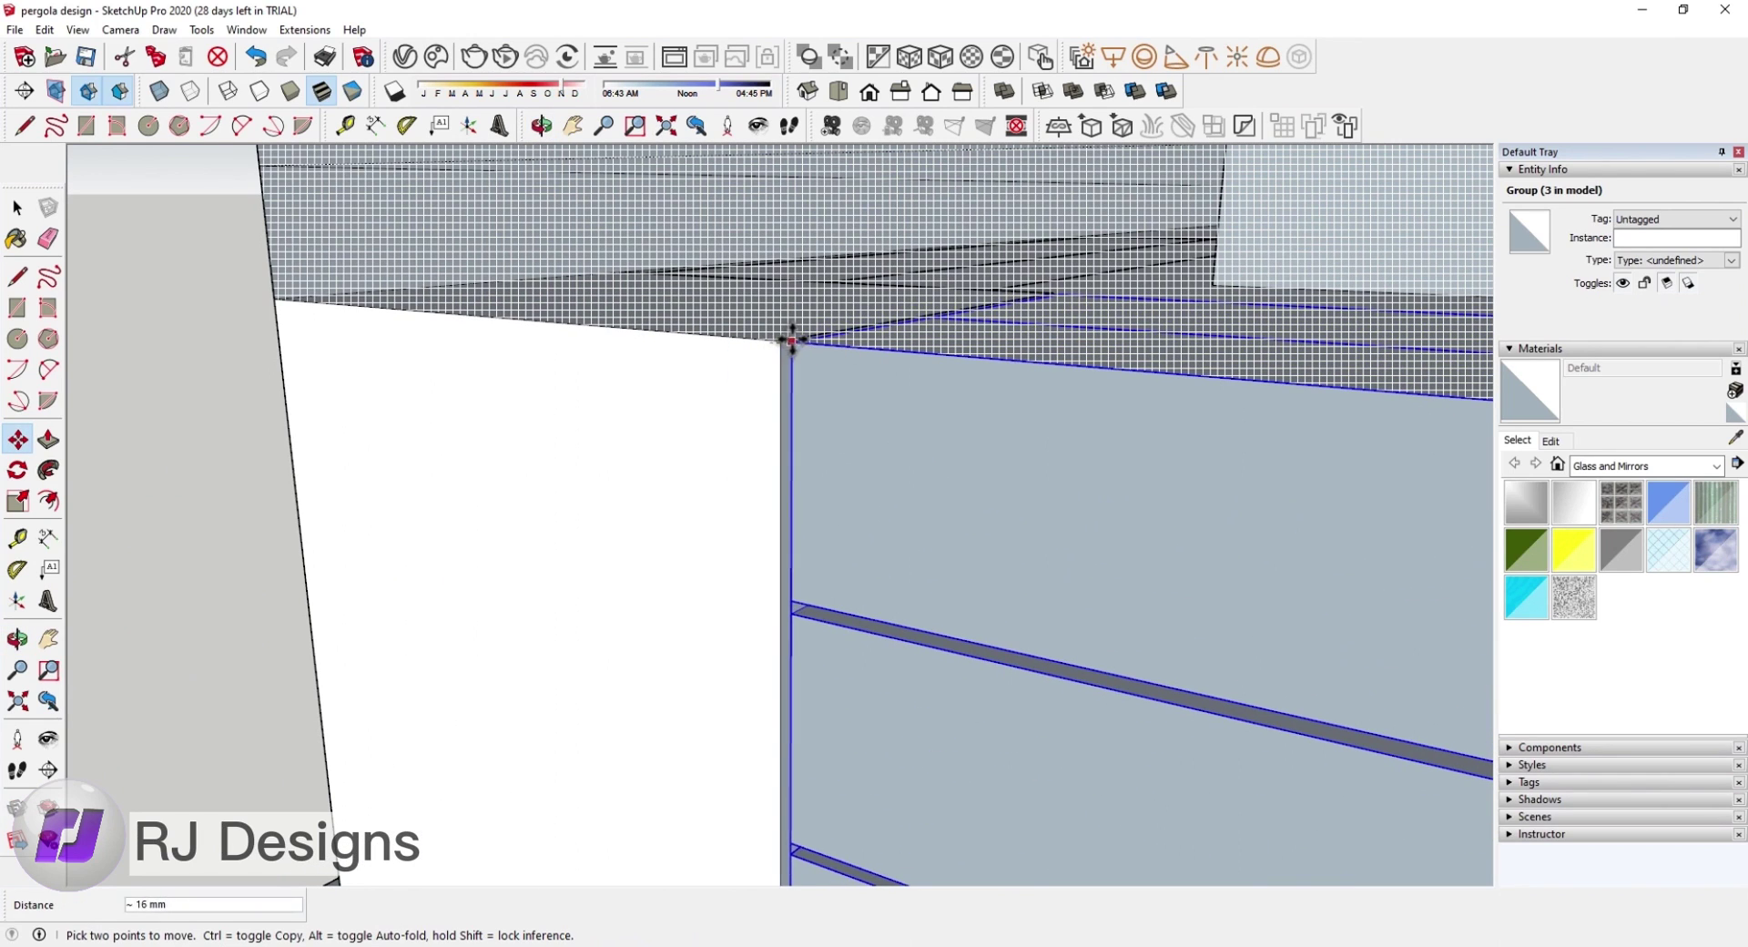
pyautogui.scroll(-3, 793, 342)
pyautogui.moveTo(671, 343)
pyautogui.mouseDown(button='middle')
pyautogui.moveTo(839, 390)
pyautogui.moveTo(413, 242)
pyautogui.mouseUp(button='middle')
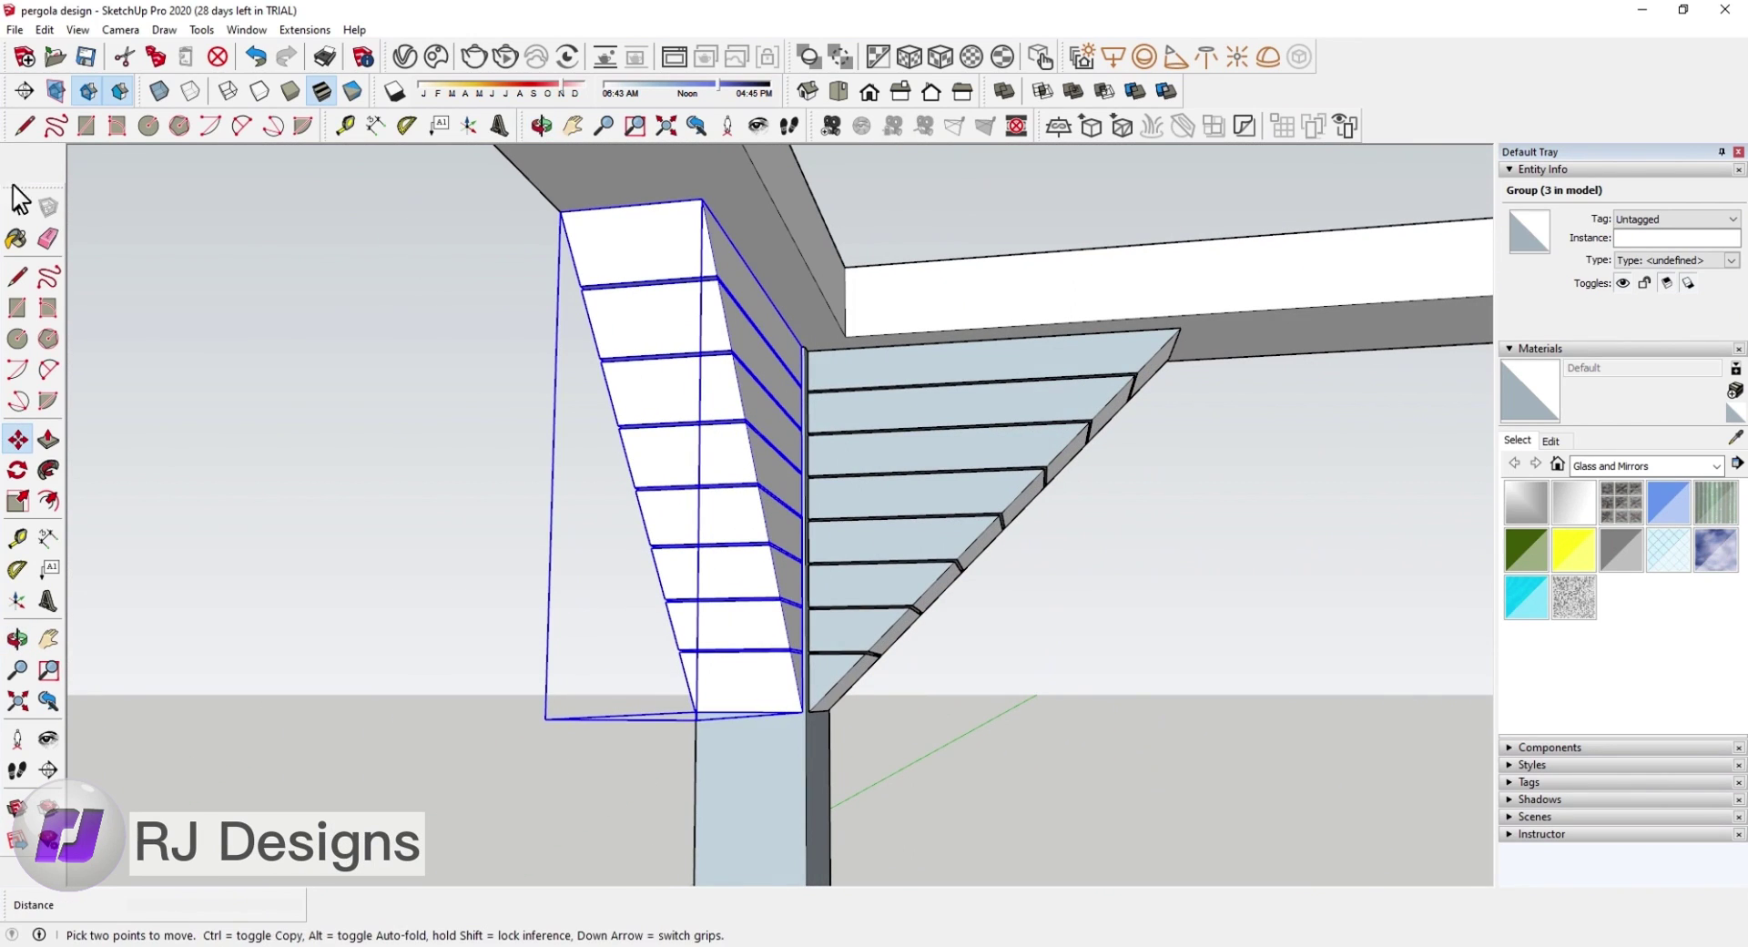
pyautogui.scroll(-5, 442, 364)
pyautogui.click(943, 424)
pyautogui.moveTo(943, 424)
pyautogui.mouseDown(button='middle')
pyautogui.moveTo(831, 430)
pyautogui.moveTo(850, 443)
pyautogui.mouseUp(button='middle')
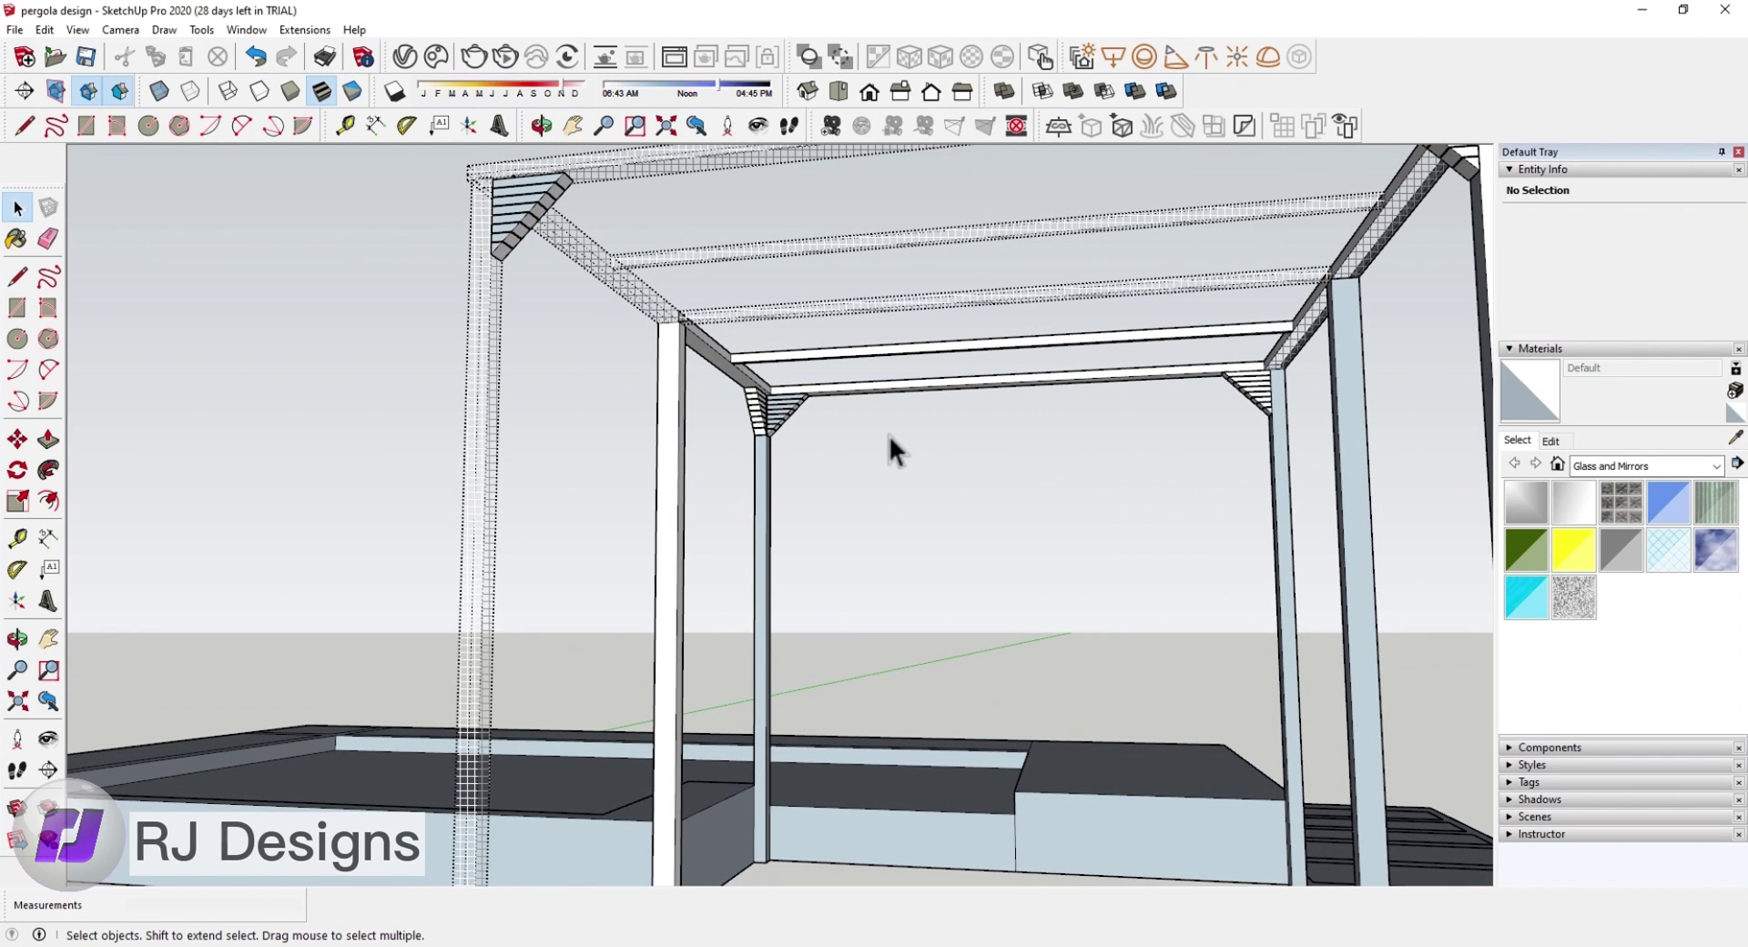
# Step: Bring the pergola into a top-down view
pyautogui.scroll(-4, 675, 456)
pyautogui.scroll(3, 752, 412)
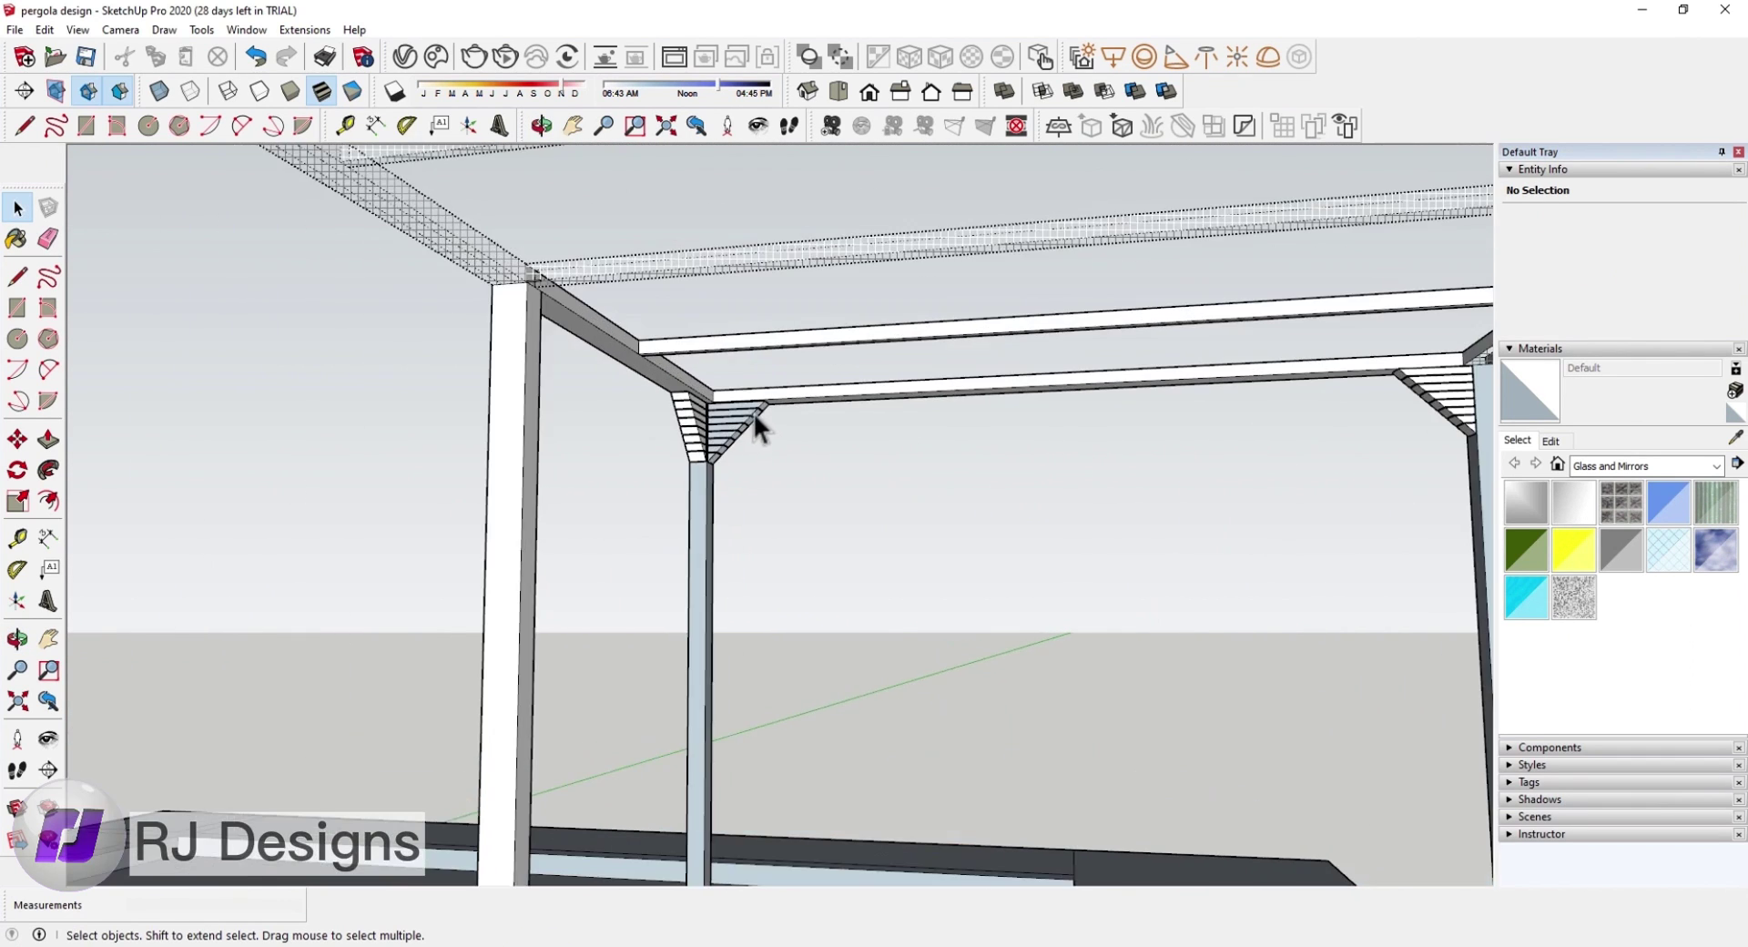
pyautogui.scroll(-3, 849, 528)
pyautogui.moveTo(848, 528)
pyautogui.mouseDown(button='middle')
pyautogui.moveTo(780, 476)
pyautogui.moveTo(876, 545)
pyautogui.mouseUp(button='middle')
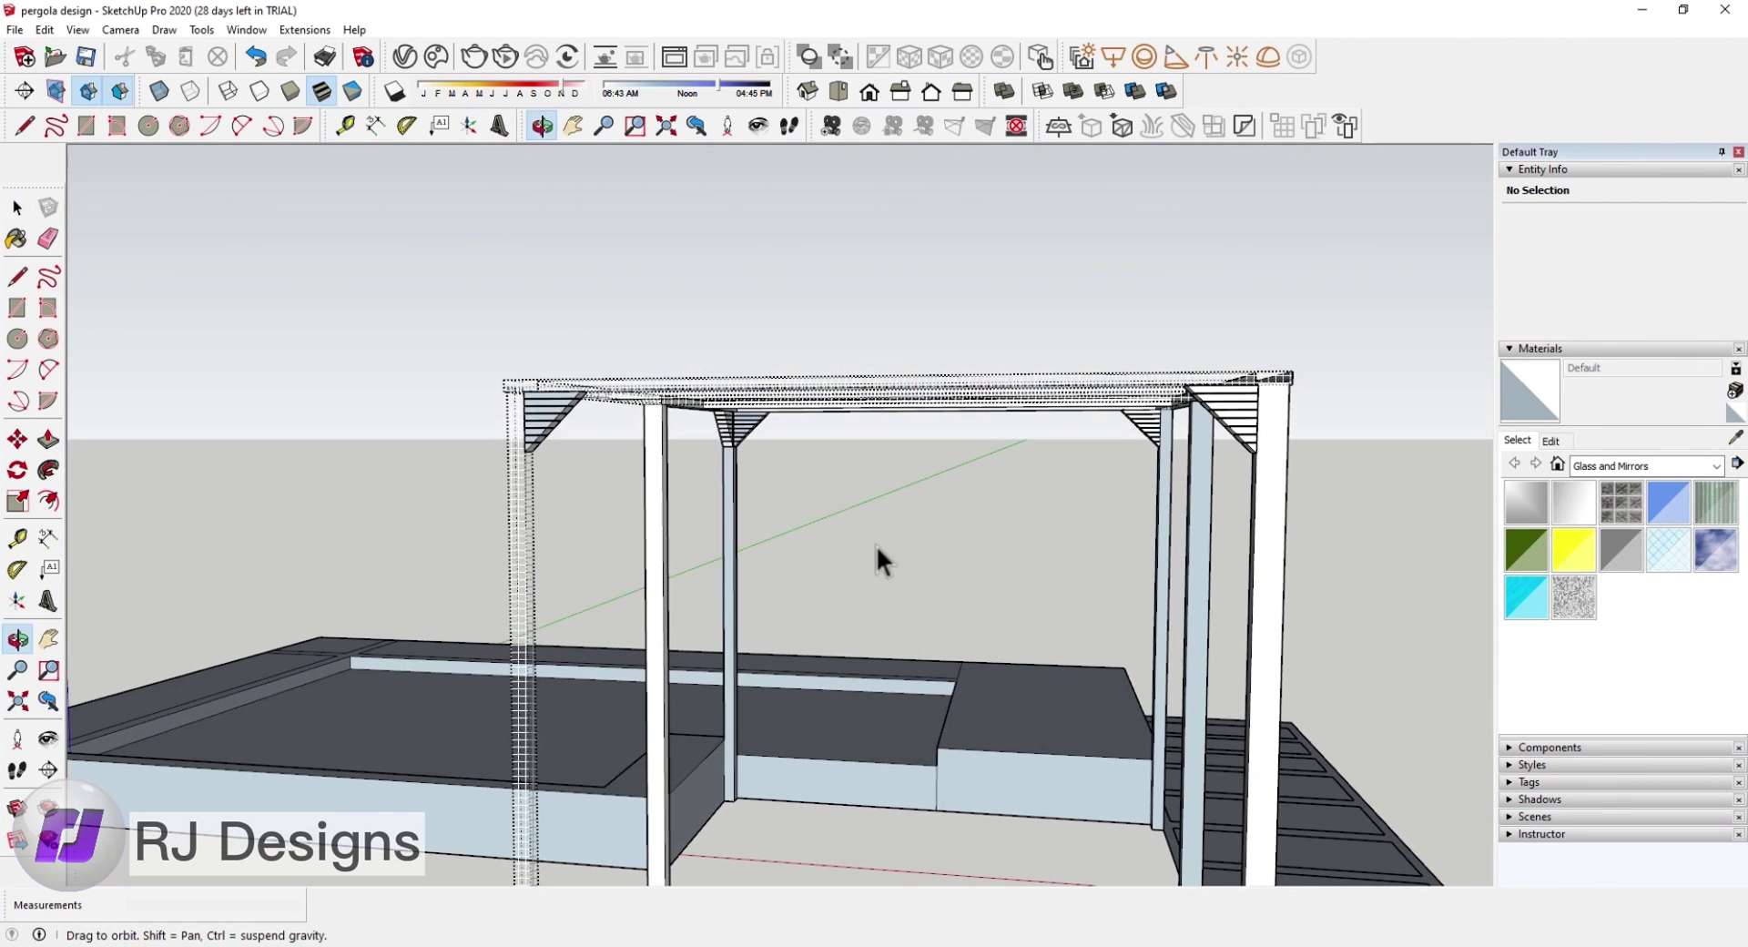
pyautogui.click(839, 91)
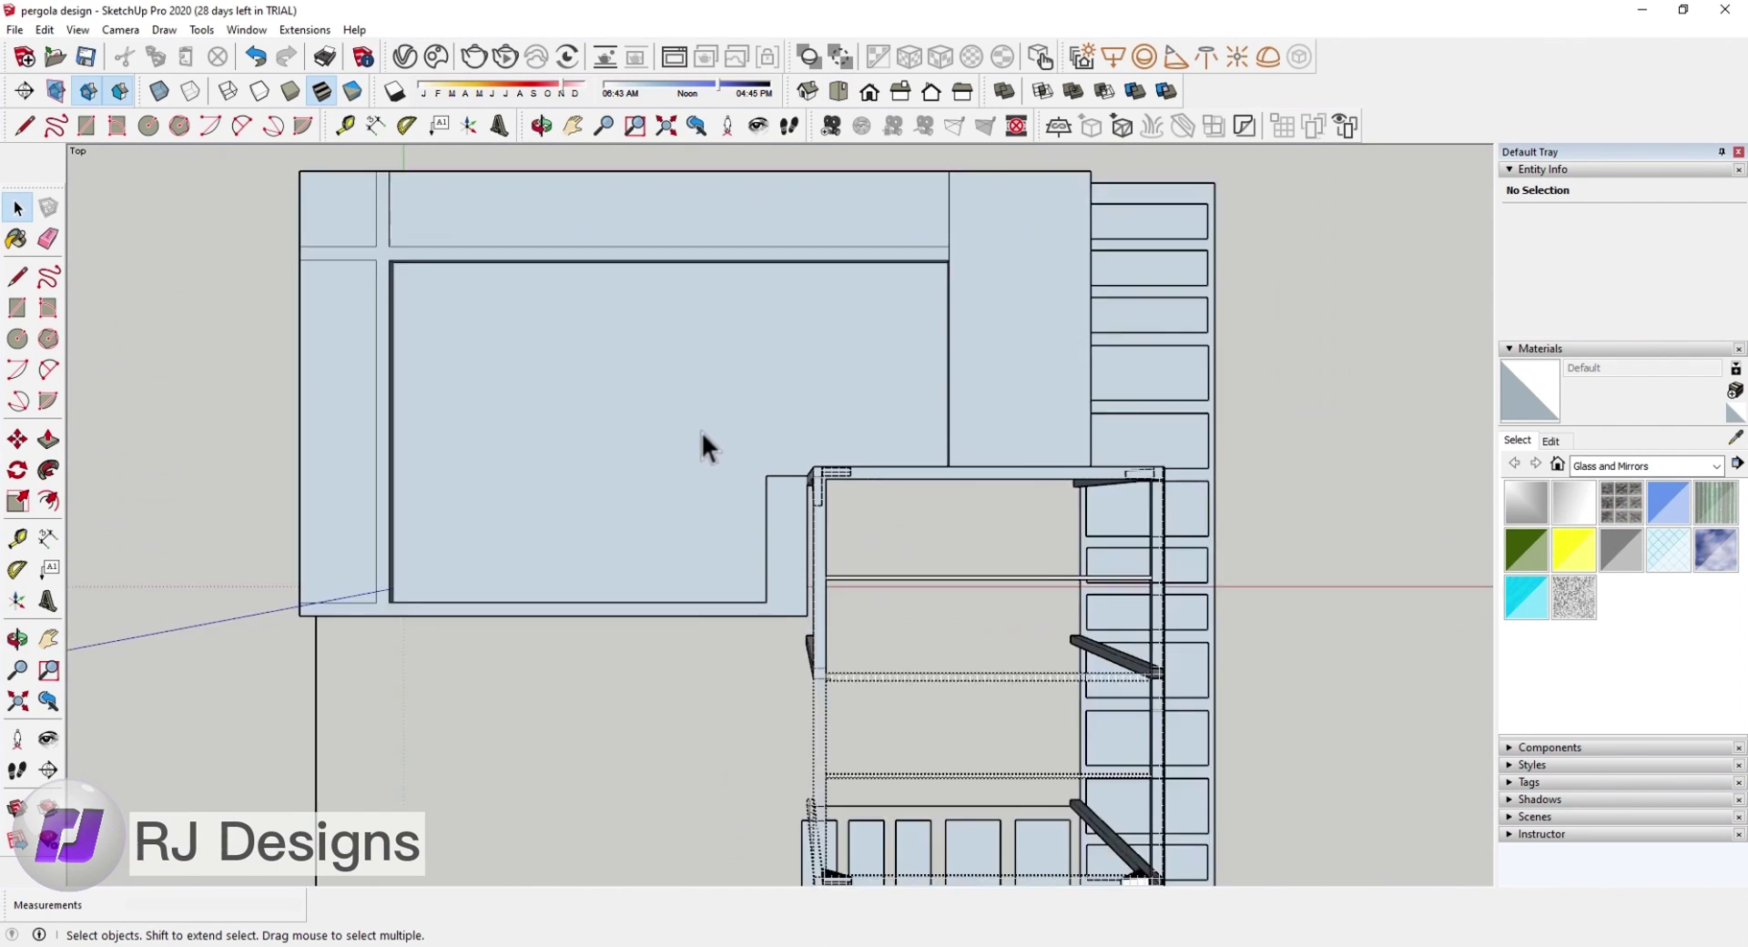
pyautogui.scroll(3, 568, 561)
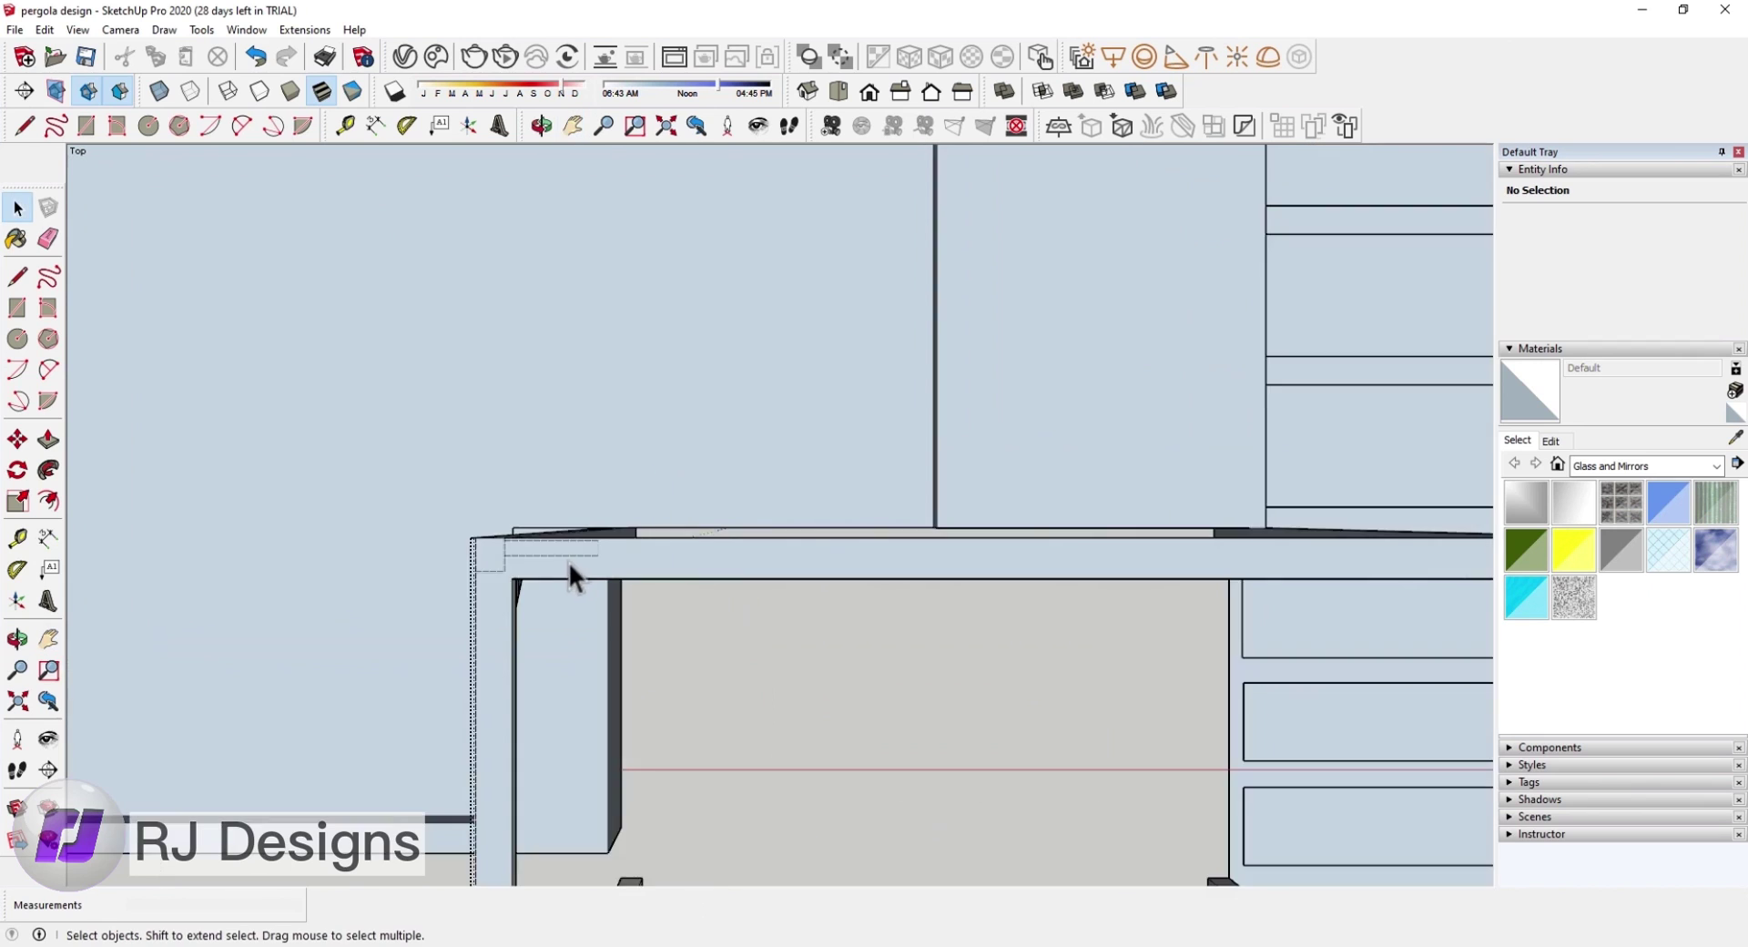
pyautogui.scroll(2, 566, 545)
# Step: Select the corner bracket group and frame it in the top view
pyautogui.click(567, 545)
pyautogui.moveTo(564, 548); pyautogui.dragTo(478, 606, button='middle')
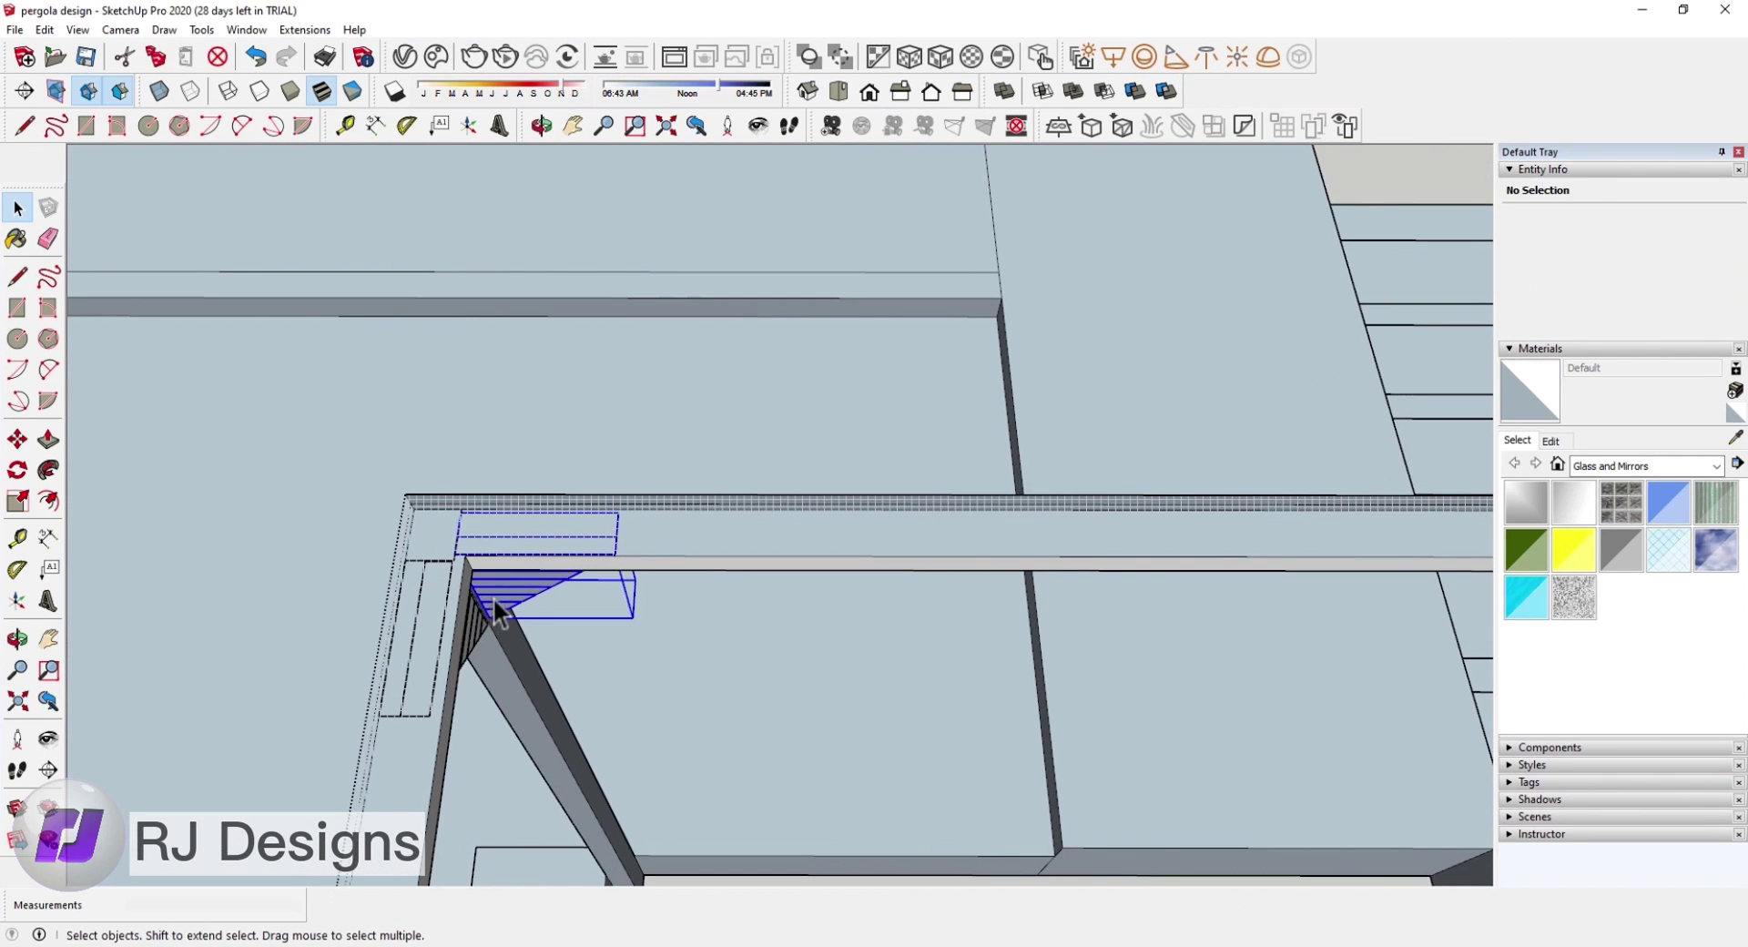
pyautogui.click(496, 612)
pyautogui.click(839, 92)
pyautogui.scroll(2, 837, 486)
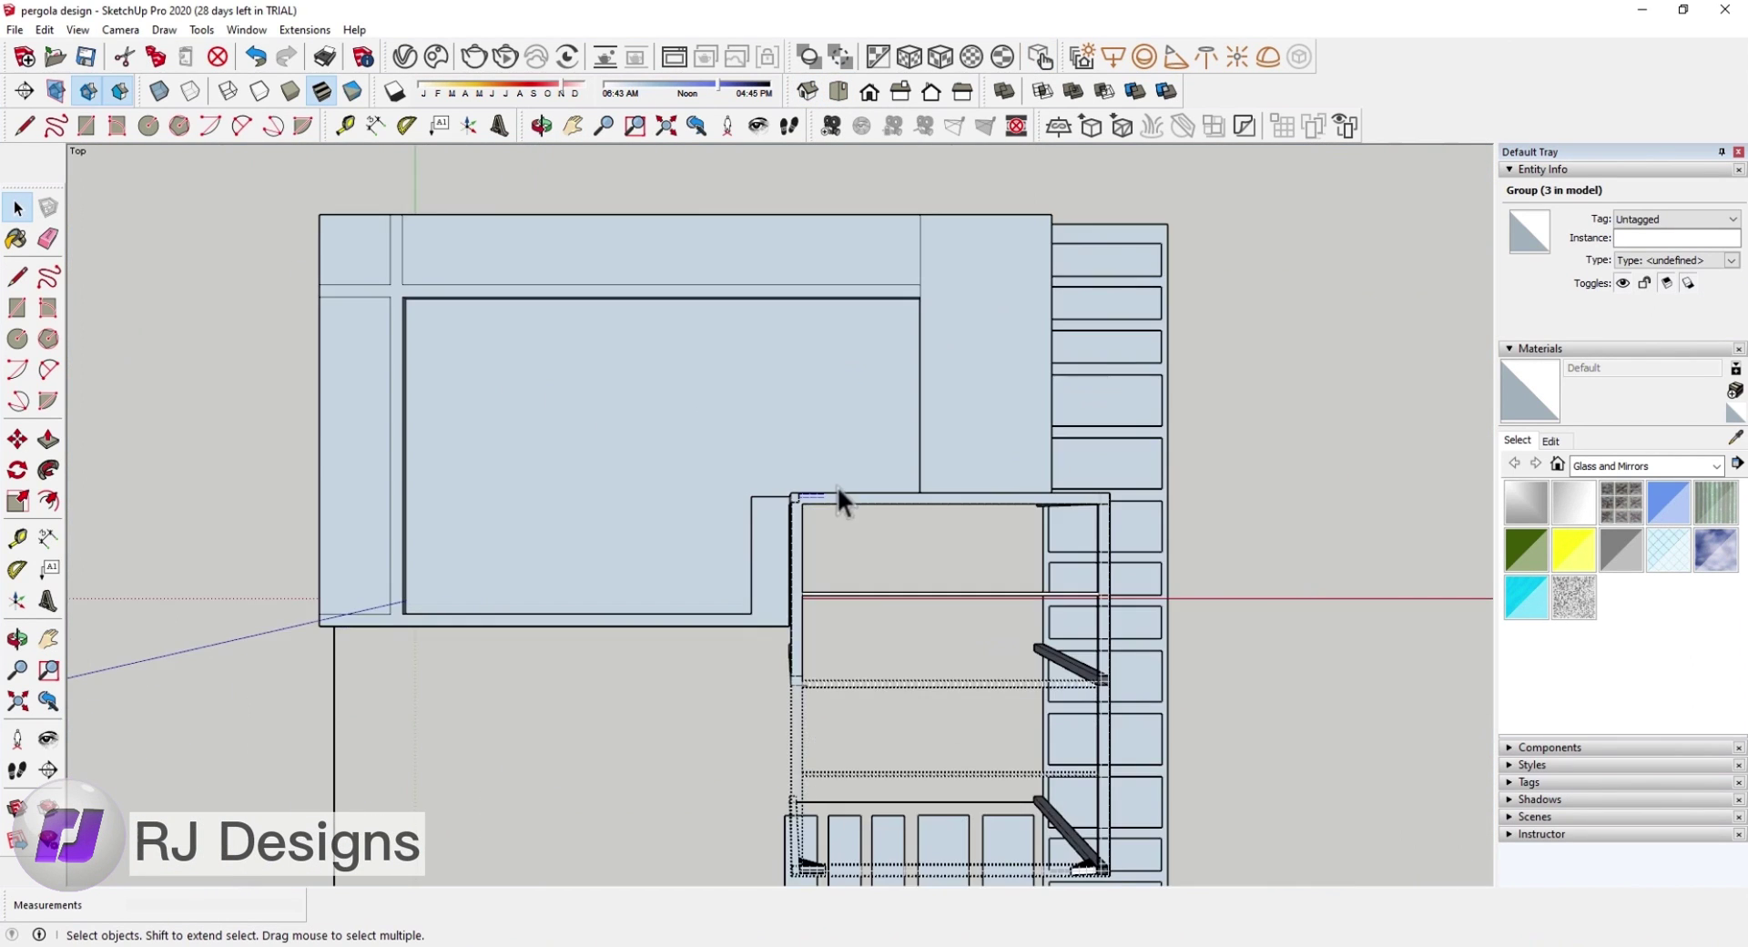
pyautogui.scroll(3, 837, 491)
pyautogui.scroll(2, 742, 570)
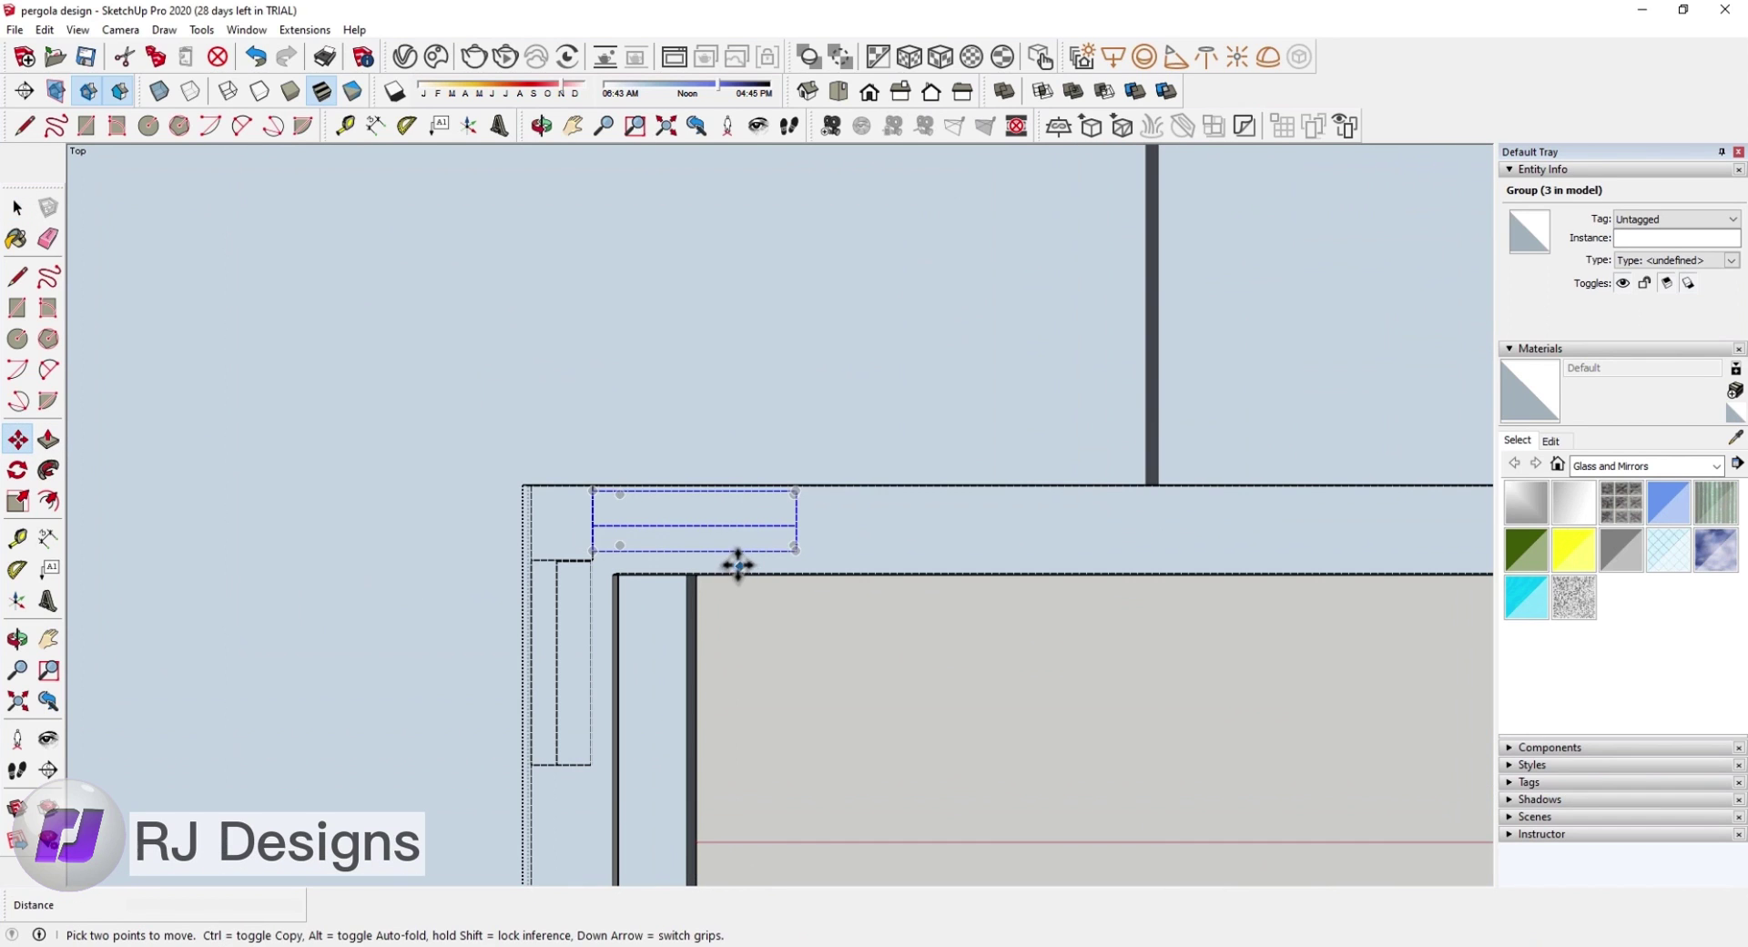
pyautogui.scroll(-2, 616, 555)
pyautogui.scroll(-2, 625, 546)
pyautogui.scroll(-2, 671, 597)
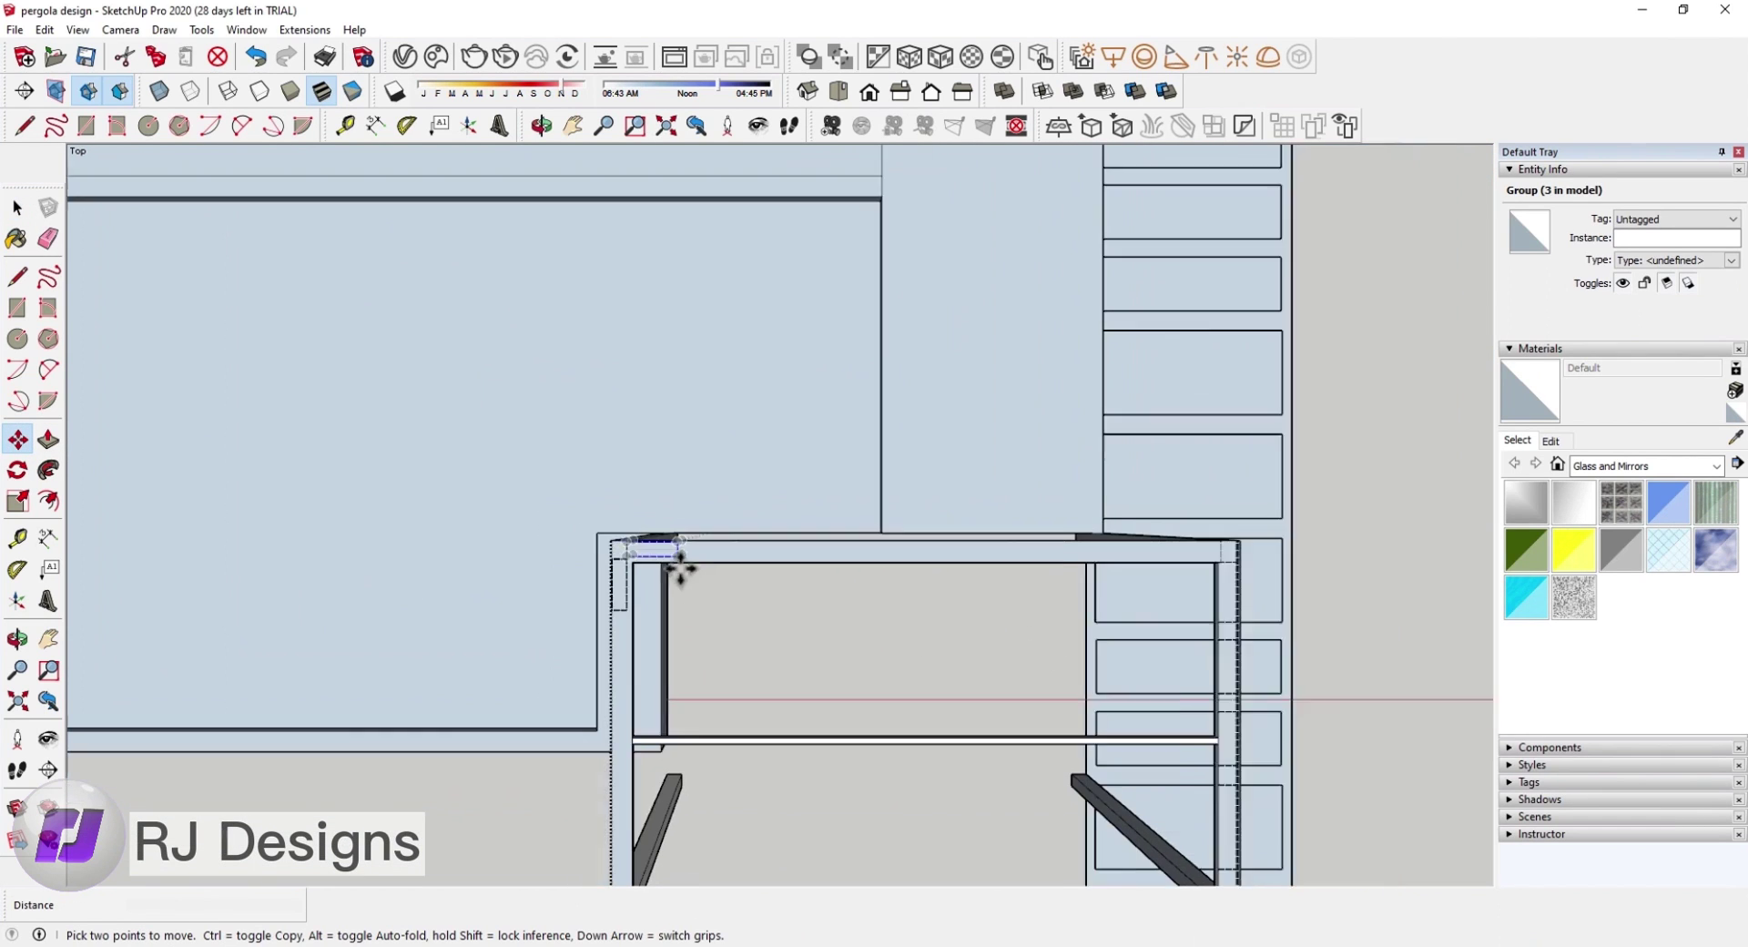
pyautogui.scroll(-1, 683, 570)
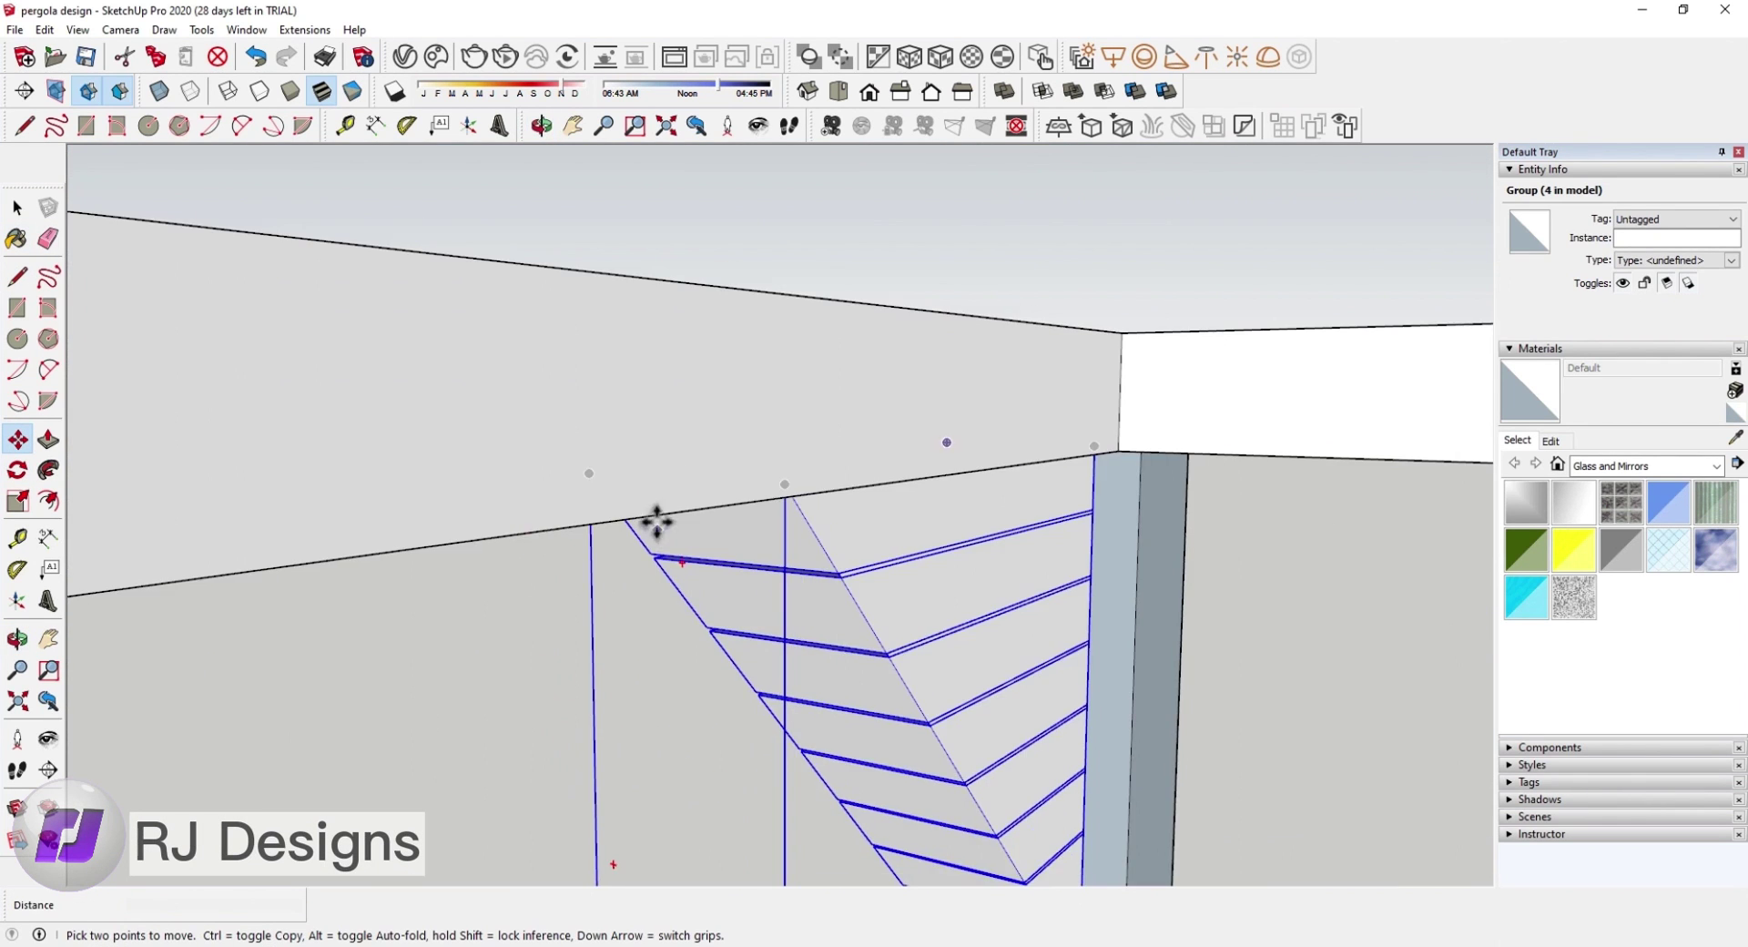
# Step: Select the small bracket at the beam's left end in top view for rotating
pyautogui.moveTo(657, 521); pyautogui.dragTo(835, 452, button='middle')
pyautogui.click(836, 495)
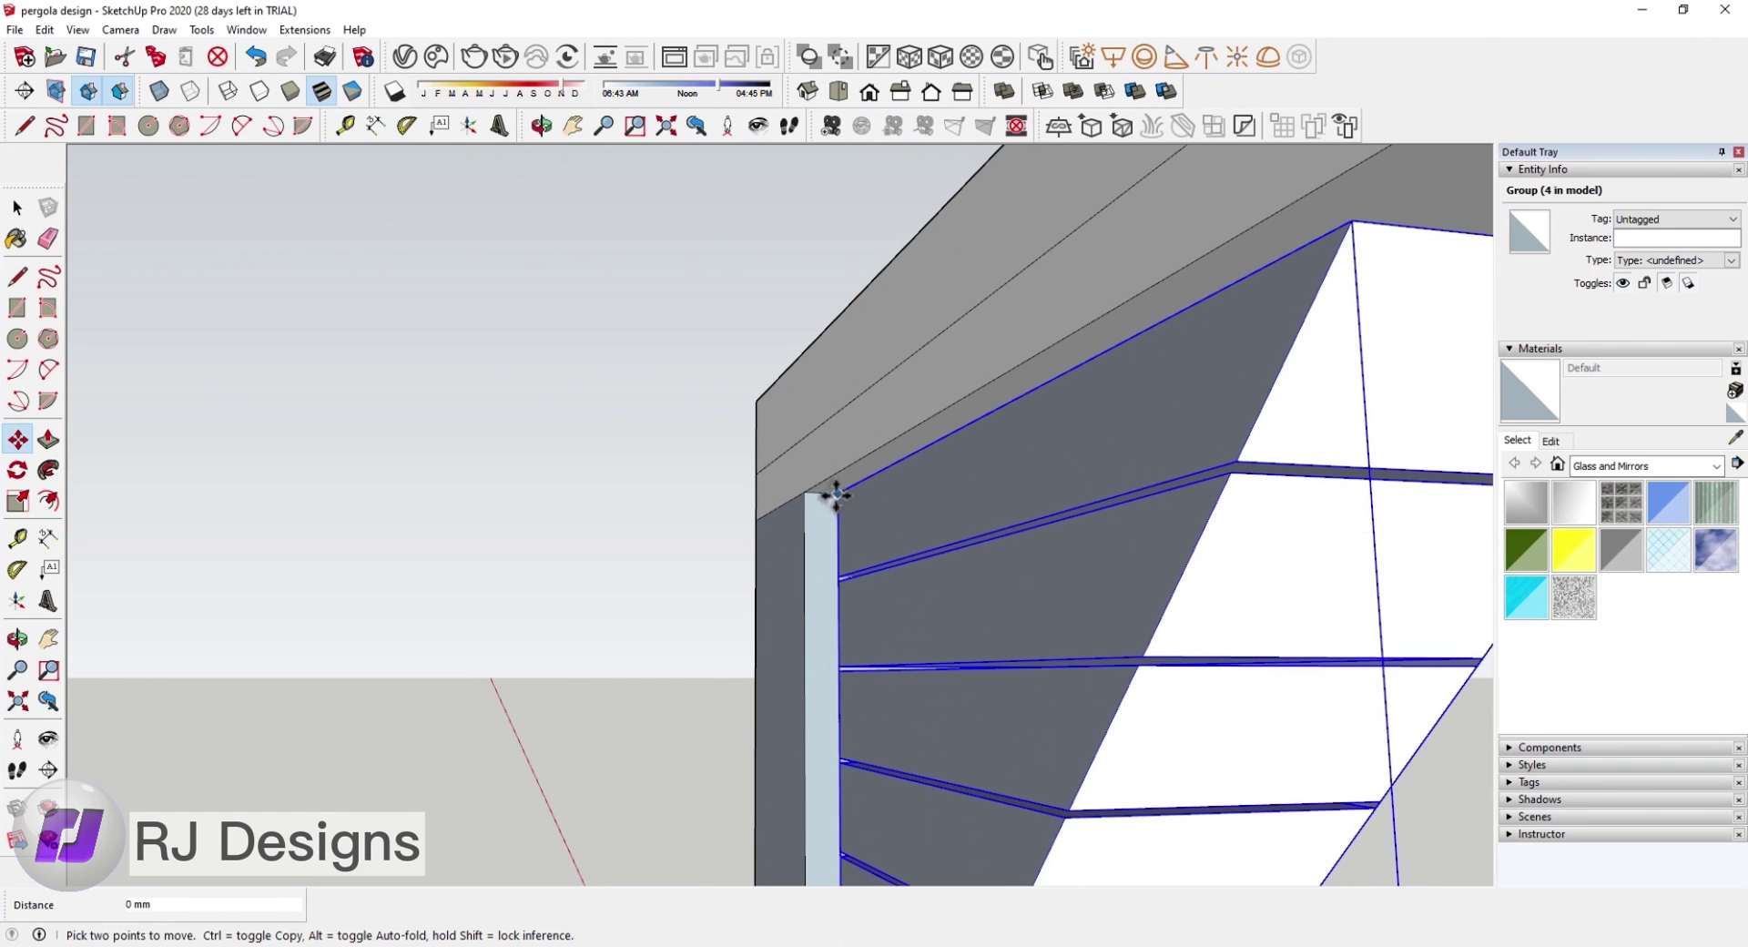
pyautogui.moveTo(702, 546)
pyautogui.mouseDown(button='middle')
pyautogui.moveTo(654, 534)
pyautogui.moveTo(347, 690)
pyautogui.moveTo(620, 574)
pyautogui.moveTo(683, 750)
pyautogui.moveTo(43, 179)
pyautogui.mouseUp(button='middle')
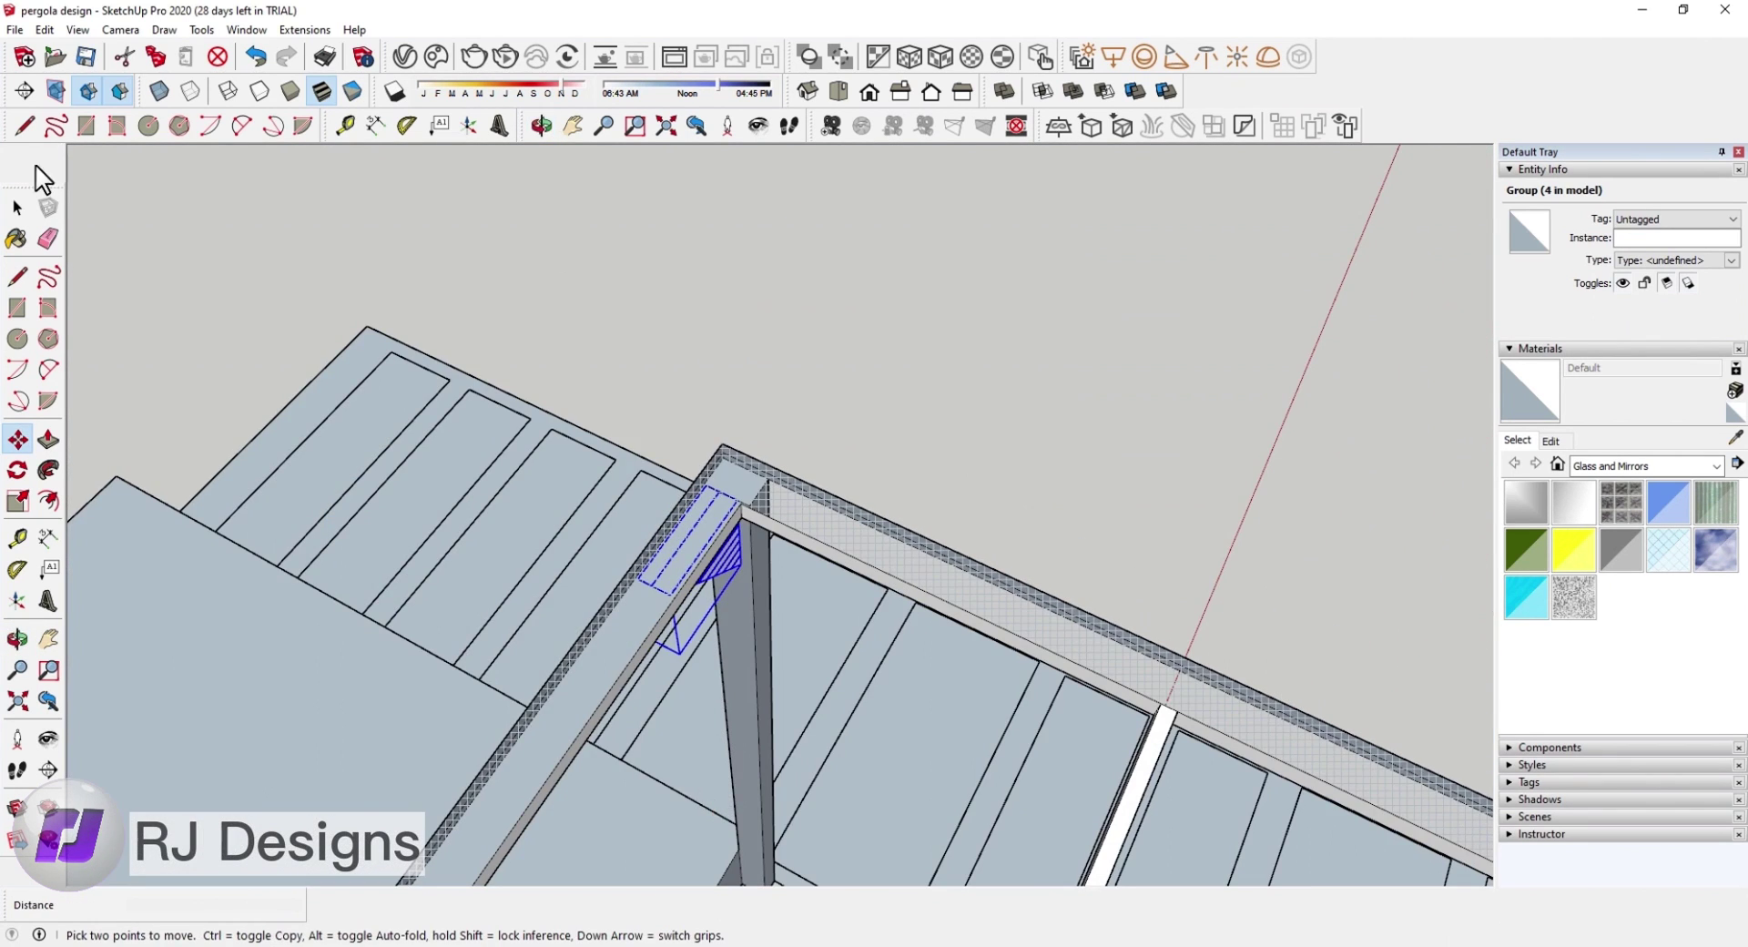
pyautogui.click(833, 346)
pyautogui.click(839, 92)
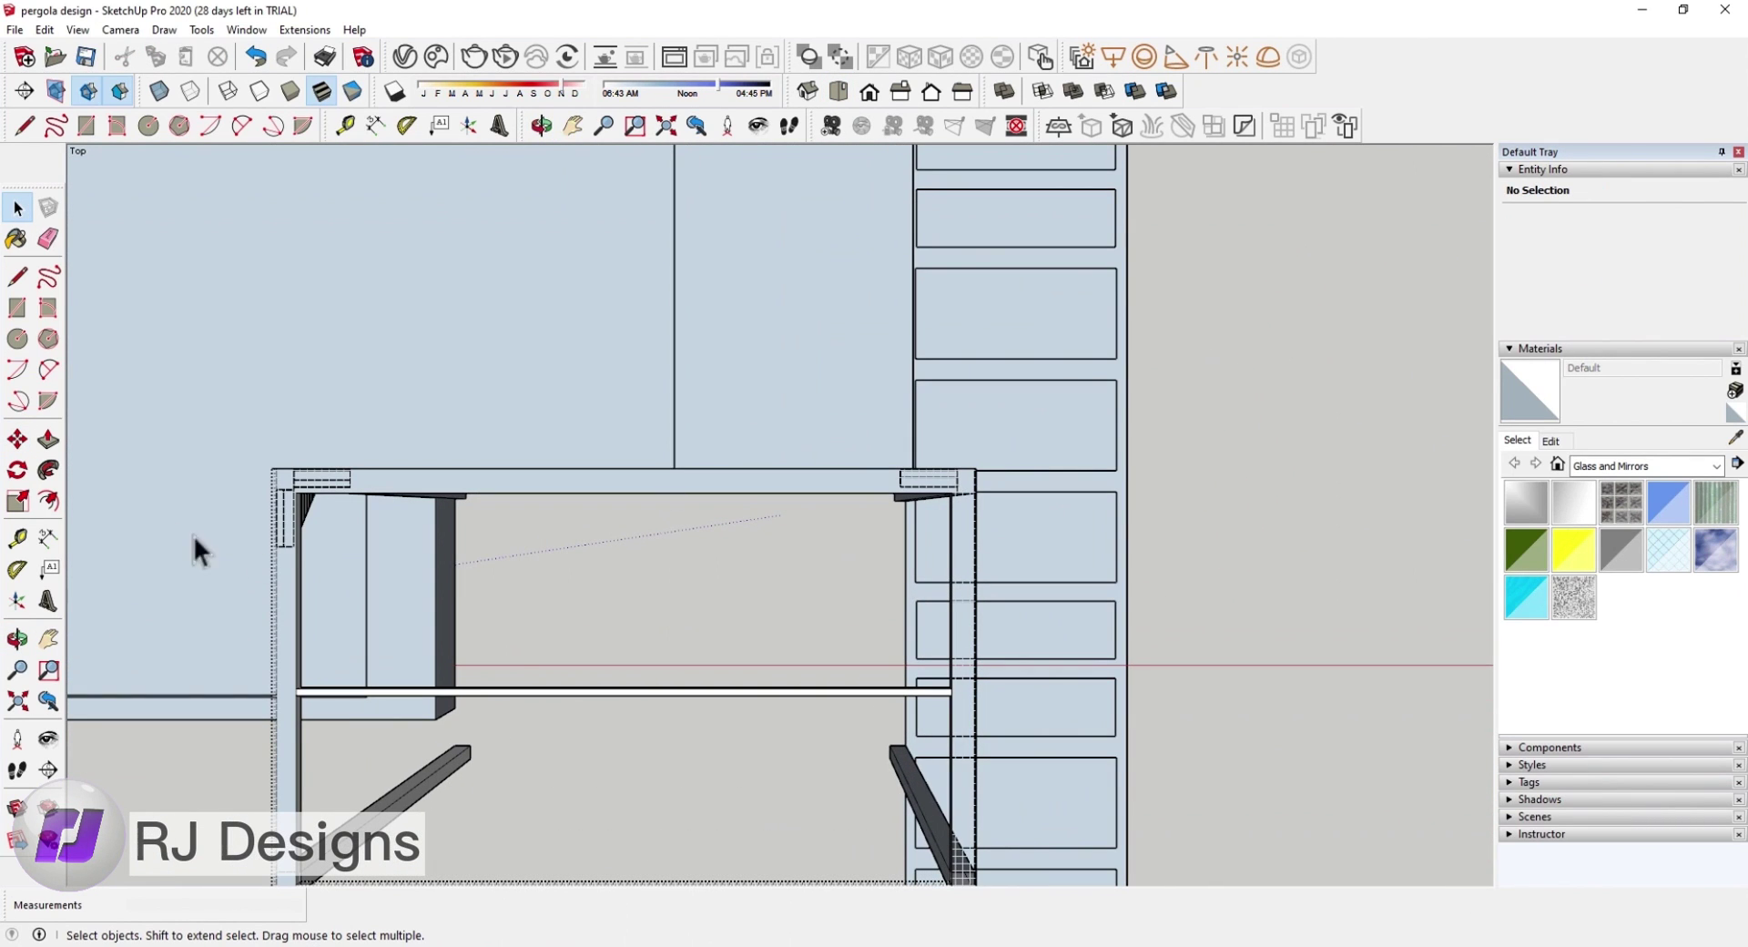
pyautogui.click(282, 514)
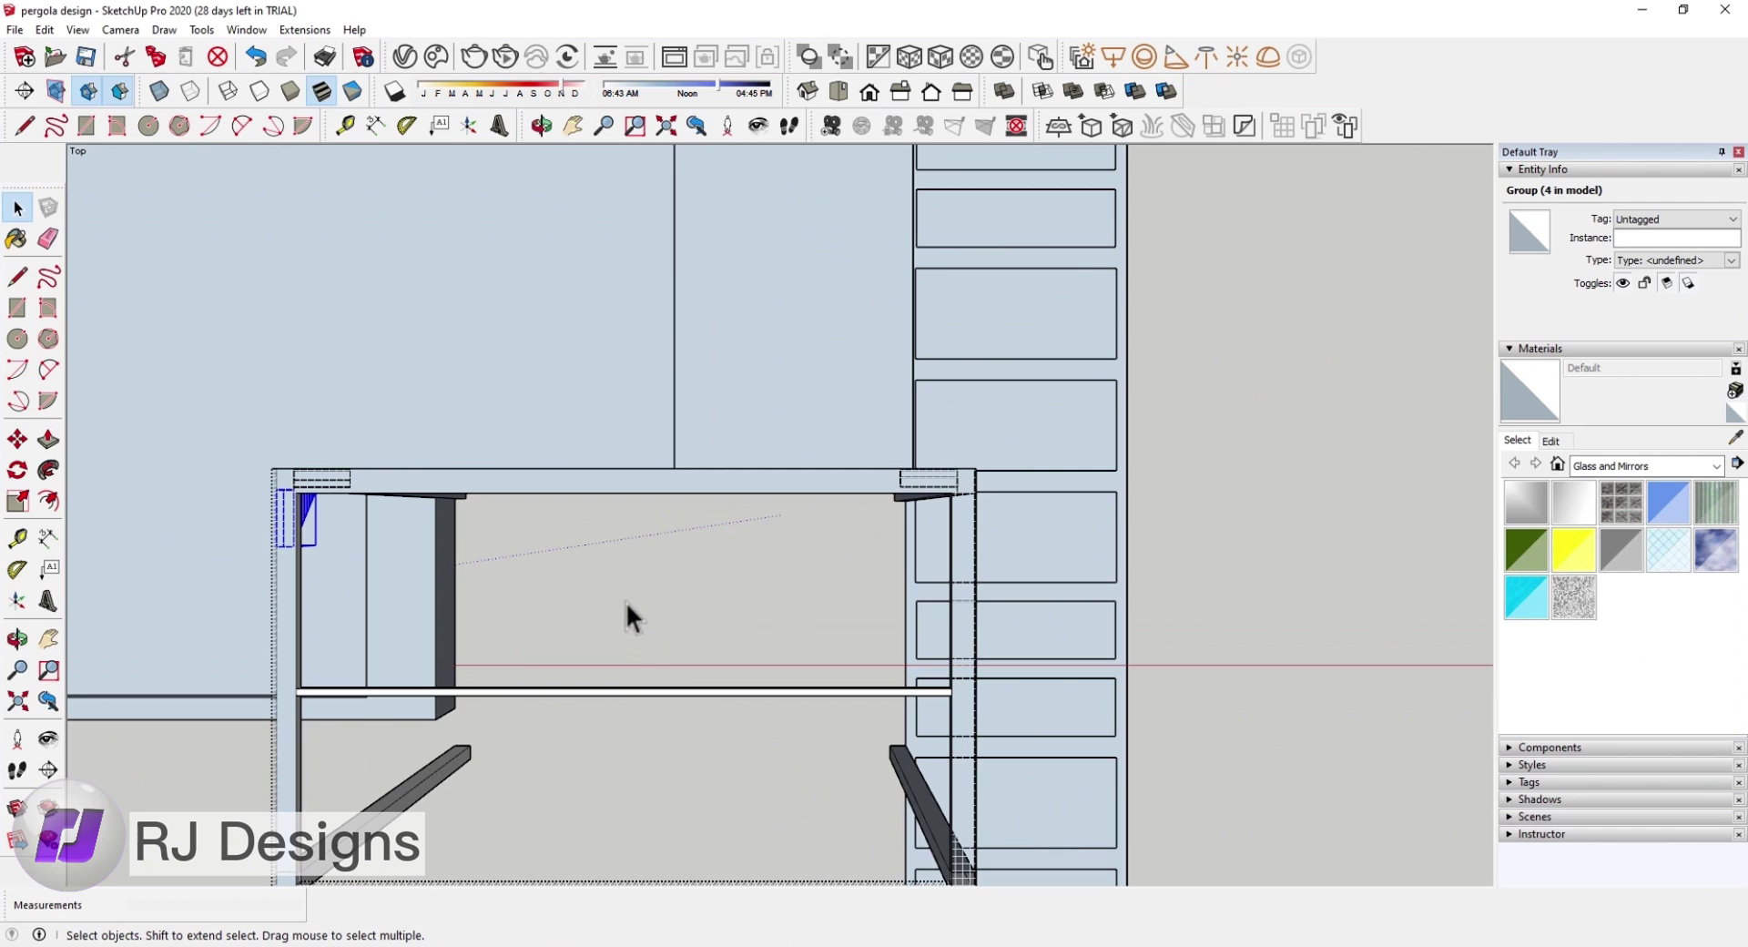
pyautogui.press('q')
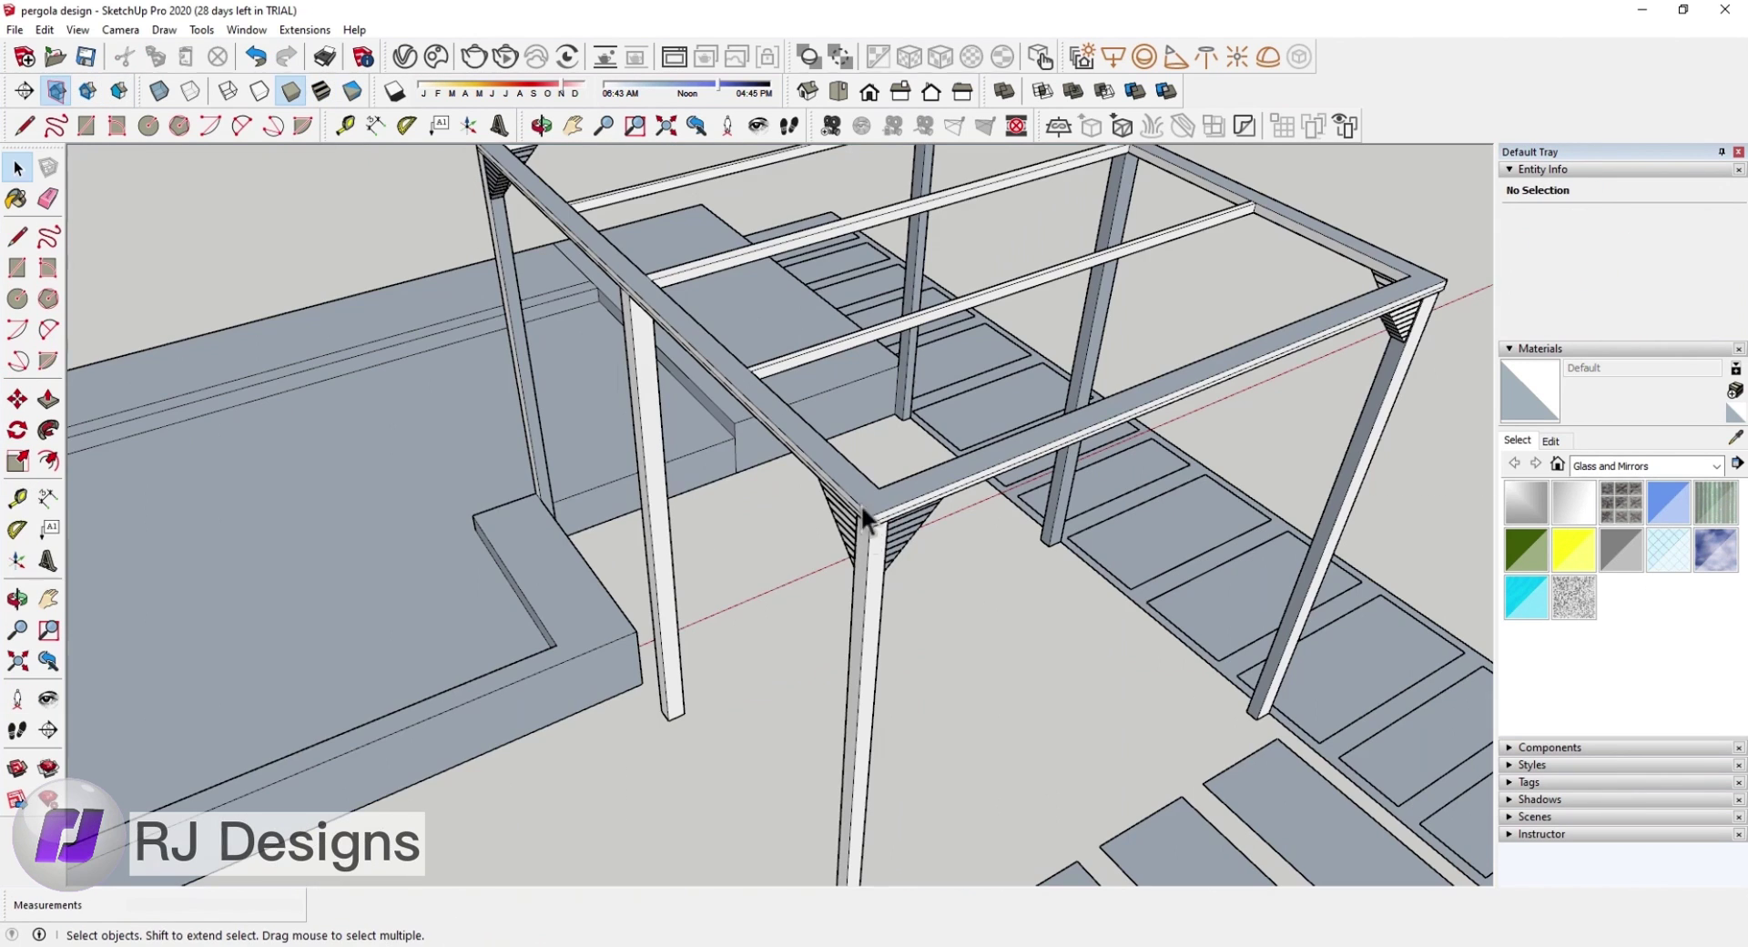
# Step: Copy the bracket with Move+Ctrl to the next post under the beam
pyautogui.moveTo(742, 587); pyautogui.dragTo(11, 235, button='middle')
pyautogui.press('m')
pyautogui.scroll(3, 1265, 291)
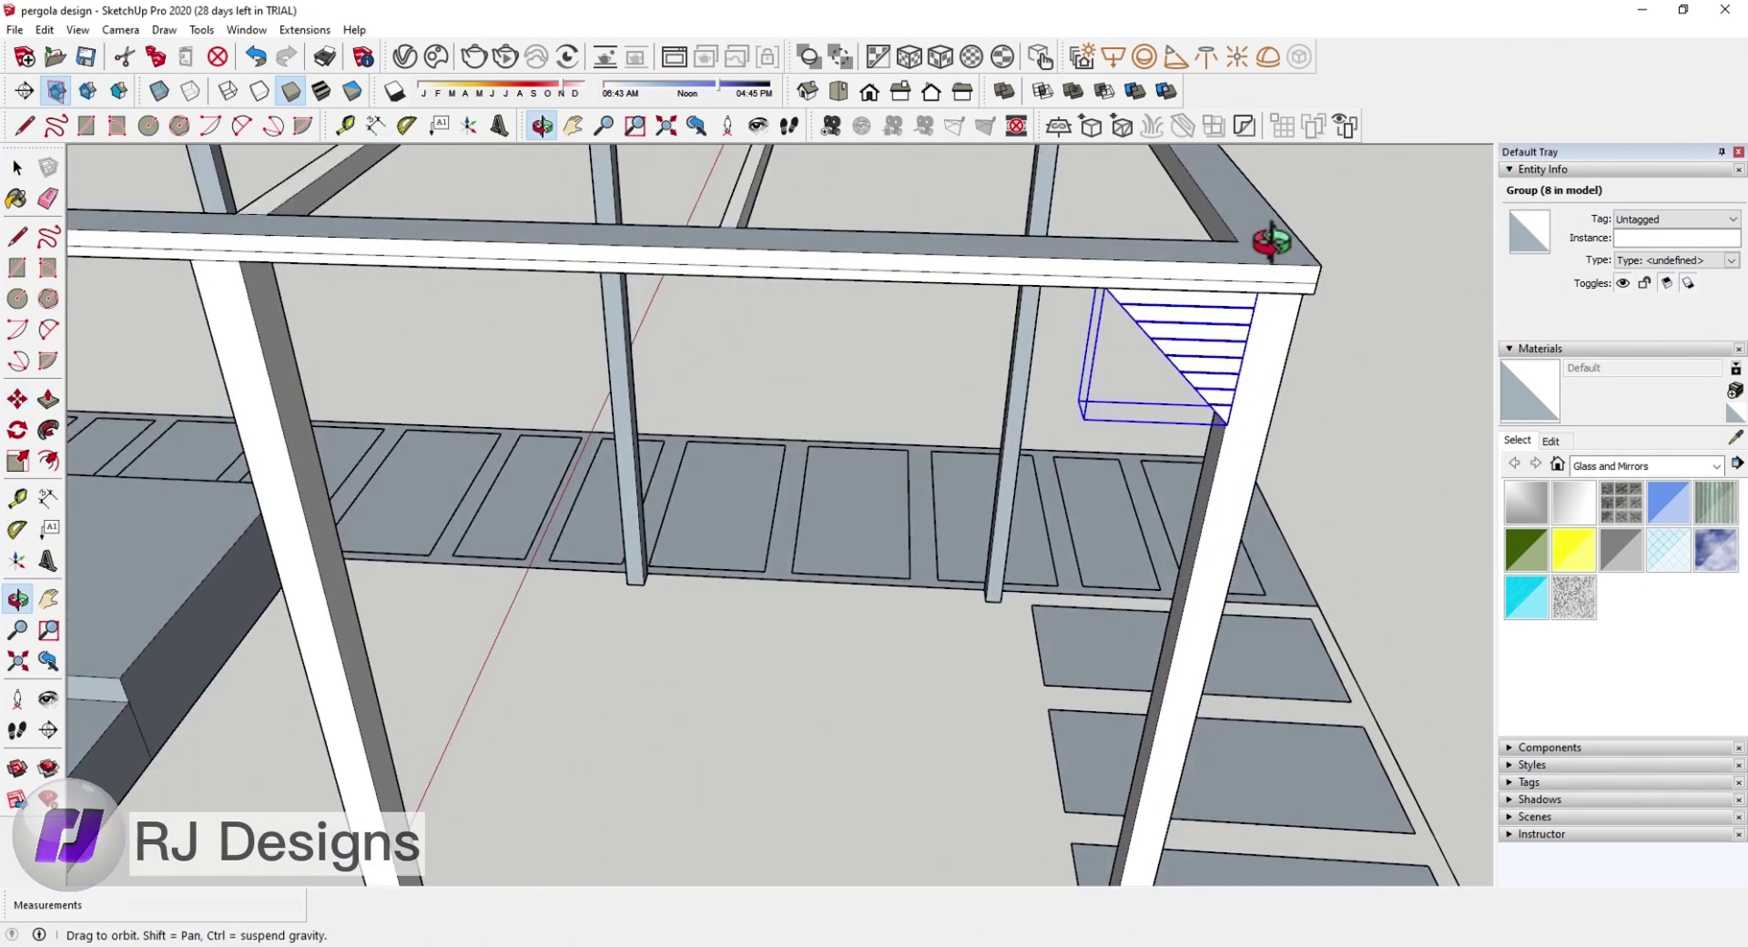
pyautogui.click(1221, 285)
pyautogui.press('ctrl')
pyautogui.scroll(3, 1288, 313)
pyautogui.scroll(-3, 756, 303)
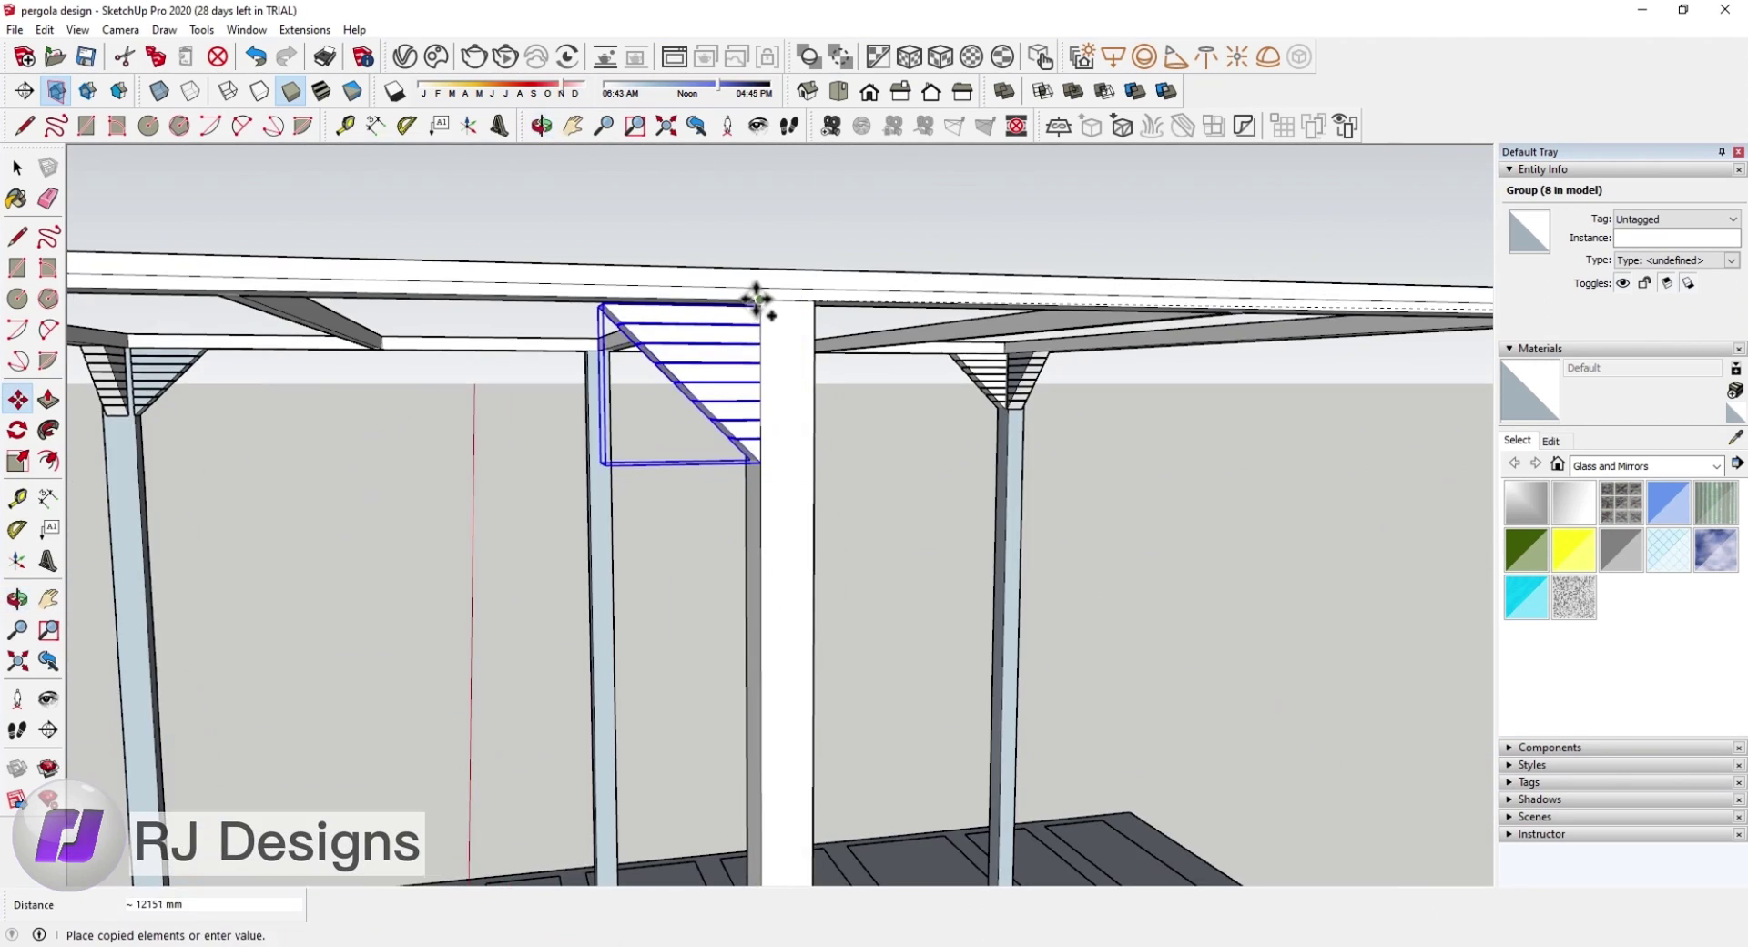
pyautogui.click(747, 304)
pyautogui.scroll(3, 744, 291)
pyautogui.scroll(3, 774, 309)
pyautogui.press('space')
pyautogui.scroll(-5, 801, 328)
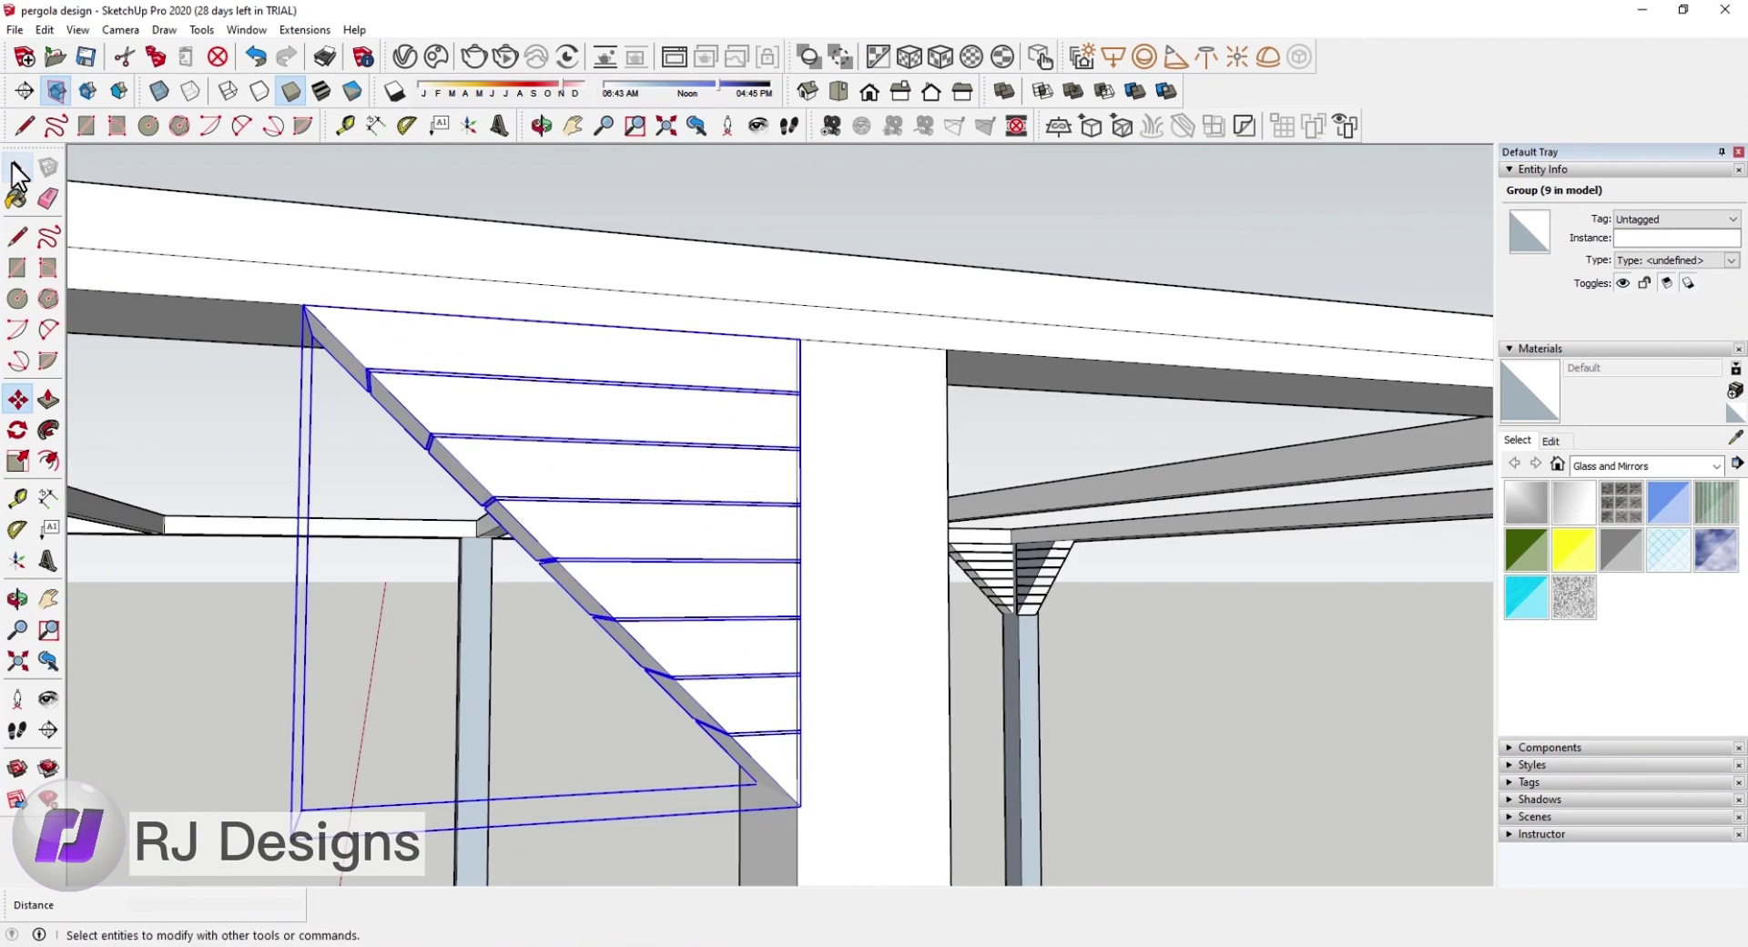
# Step: Show hidden edges and switch the Face Style to Wireframe
pyautogui.click(838, 91)
pyautogui.scroll(-2, 882, 277)
pyautogui.click(191, 90)
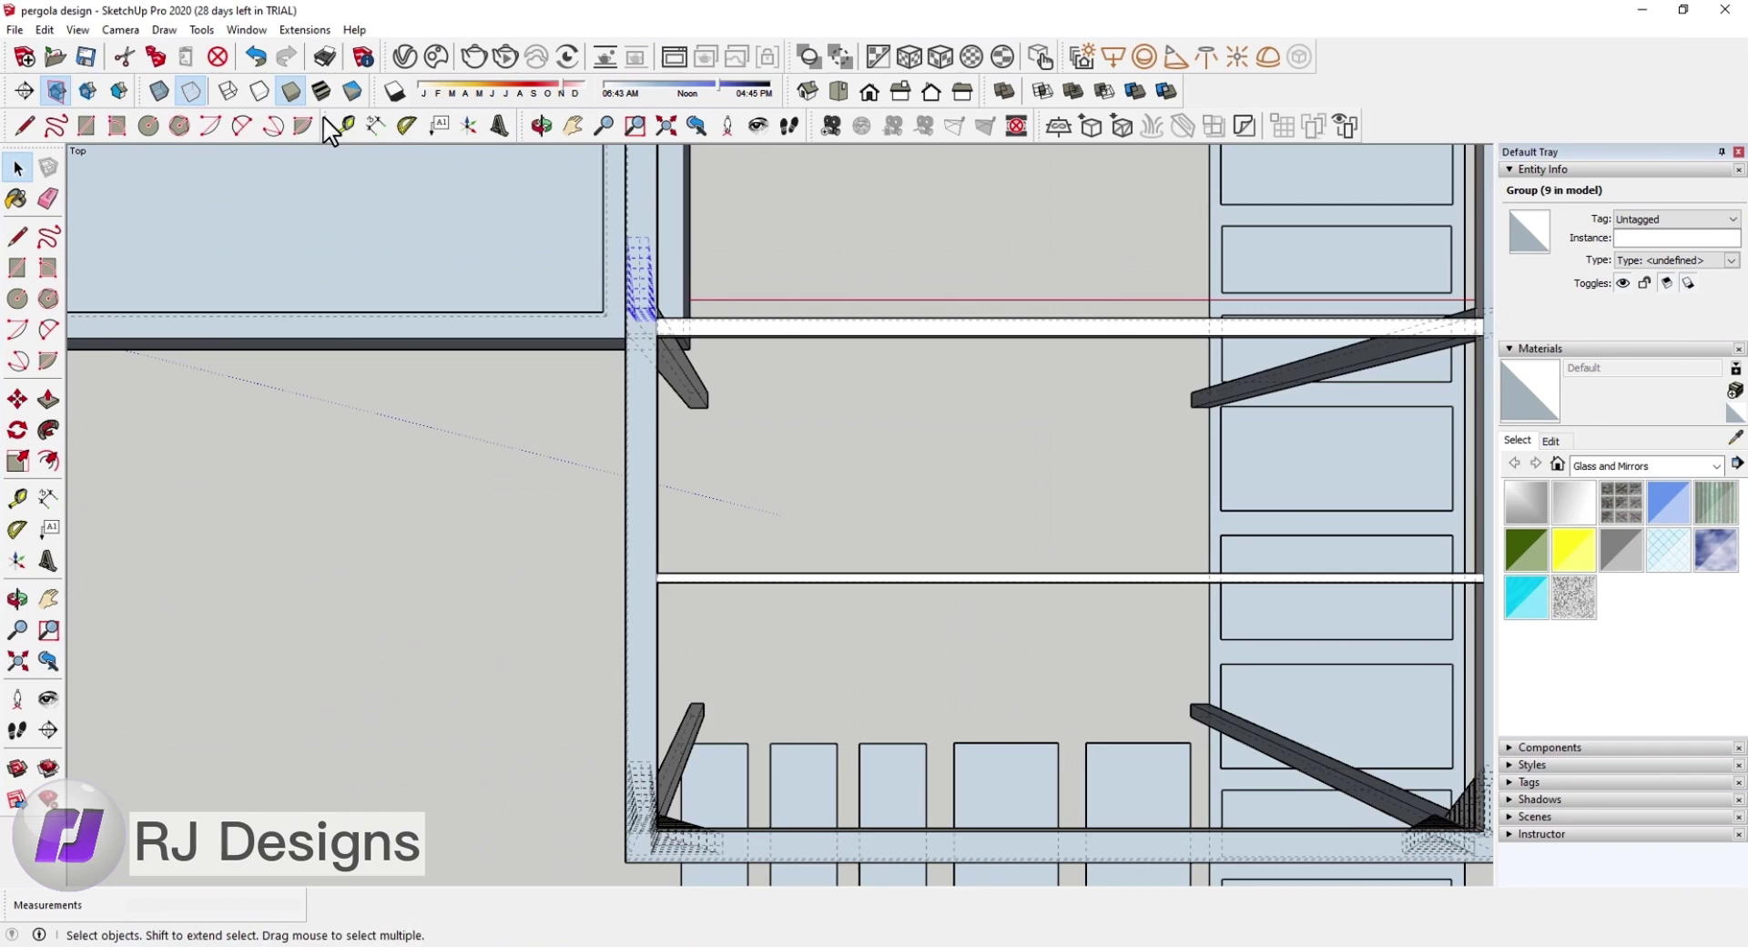
pyautogui.click(228, 90)
pyautogui.scroll(5, 638, 328)
pyautogui.moveTo(628, 273); pyautogui.dragTo(774, 623, button='middle')
# Step: Select the bracket group in the wireframe top view
pyautogui.click(778, 633)
pyautogui.click(838, 91)
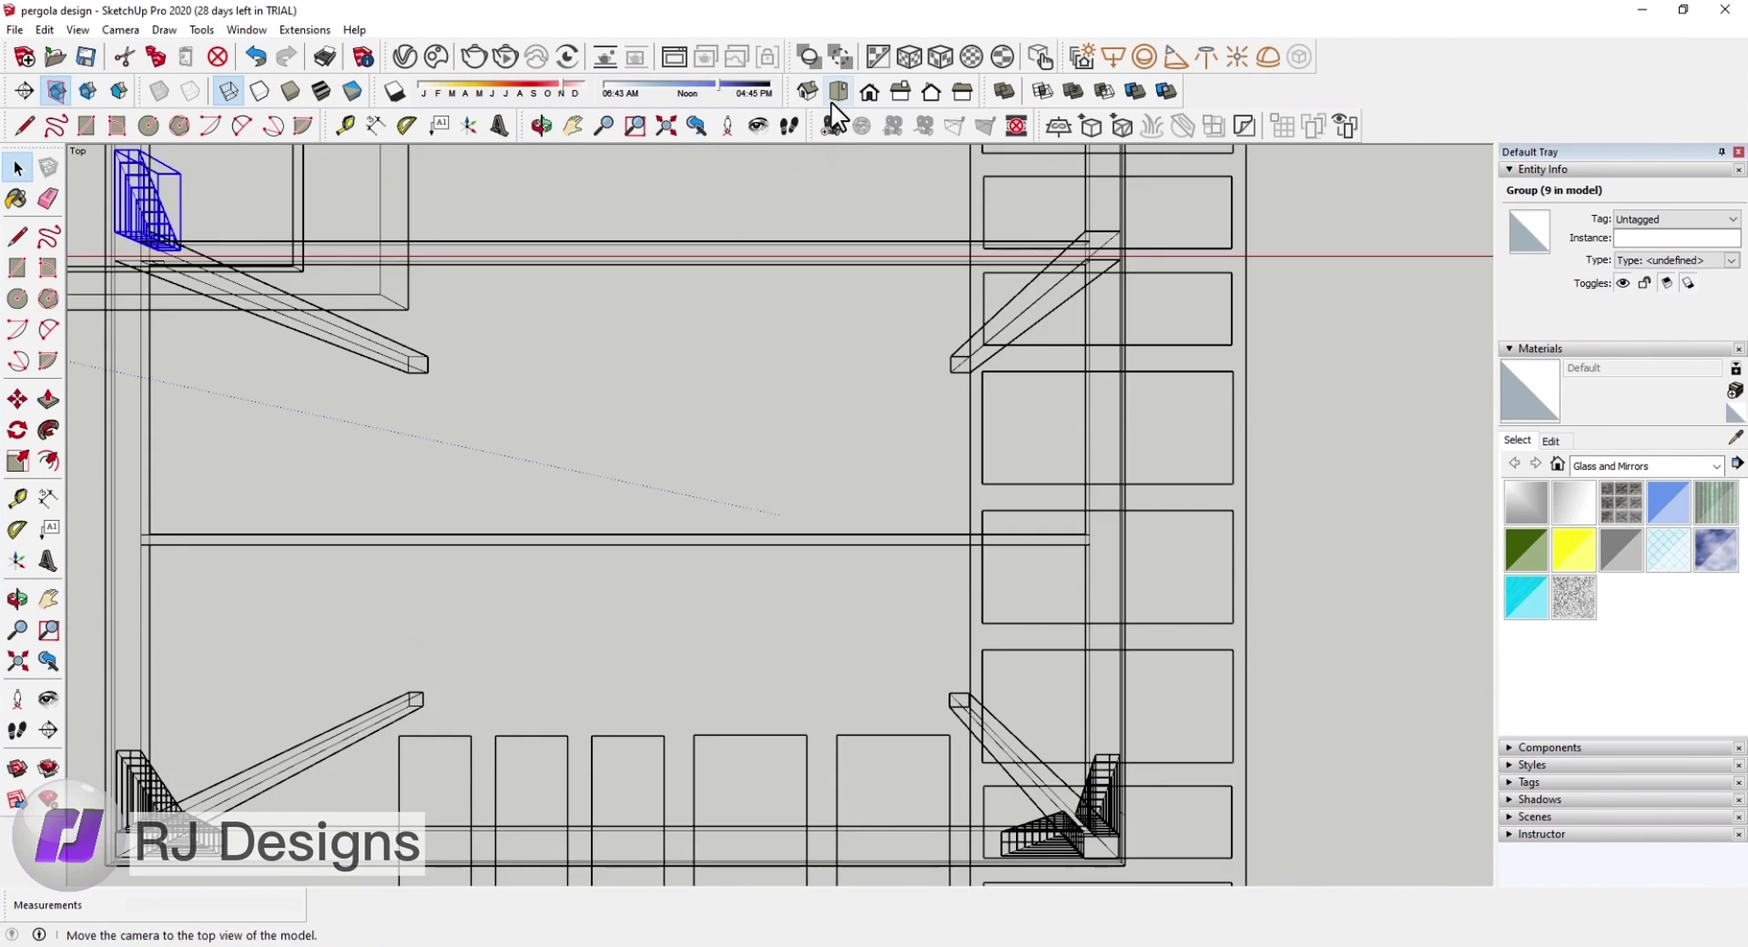
pyautogui.scroll(3, 847, 592)
pyautogui.press('m')
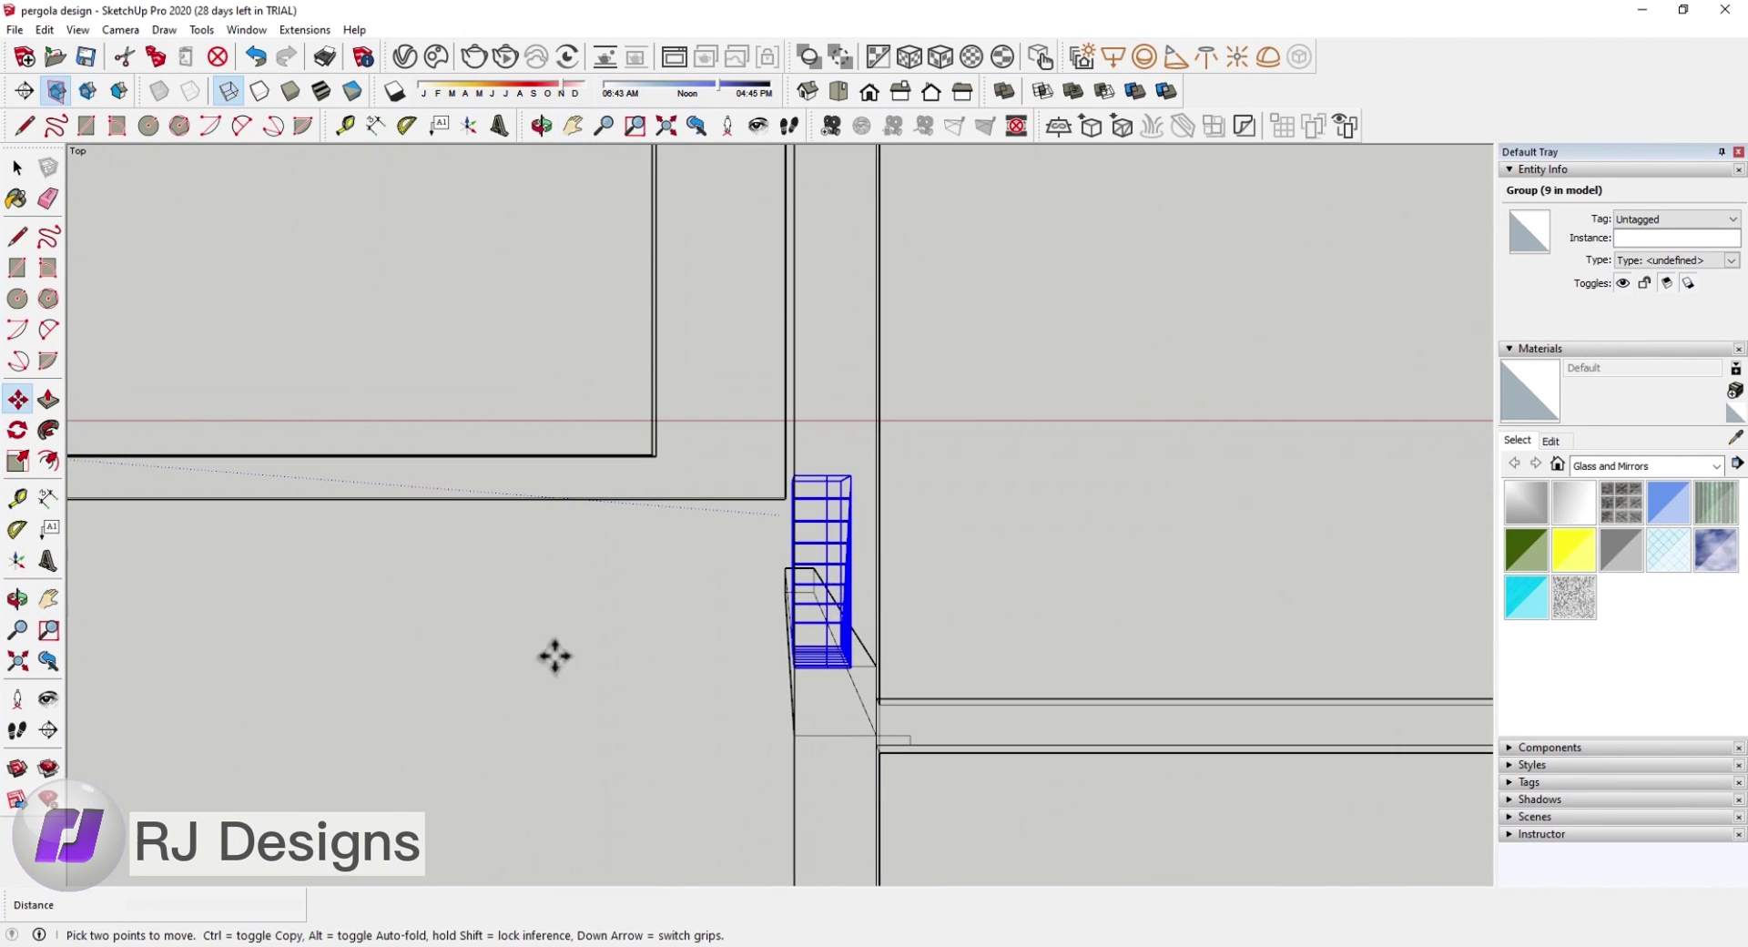
pyautogui.scroll(2, 848, 652)
pyautogui.scroll(-1, 850, 633)
pyautogui.press('space')
pyautogui.scroll(-1, 849, 633)
pyautogui.scroll(-3, 847, 628)
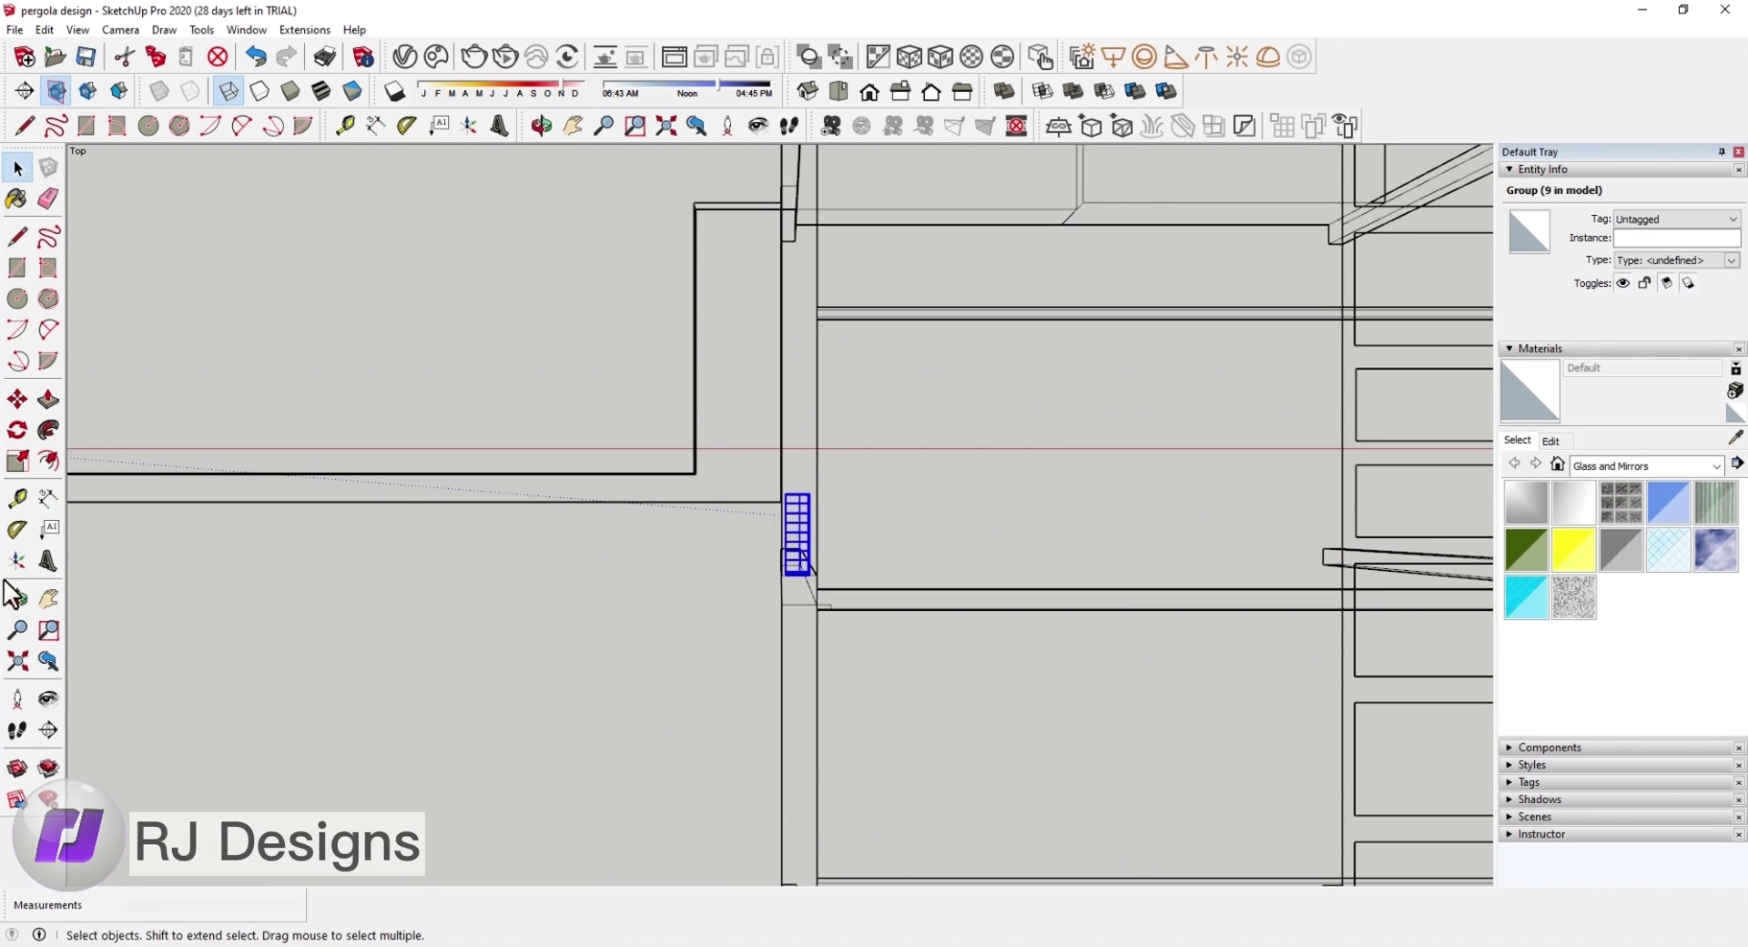
# Step: Rotate-copy the bracket 180° about its corner so it flanks the post's other side
pyautogui.press('Escape')
pyautogui.scroll(2, 817, 589)
pyautogui.click(817, 587)
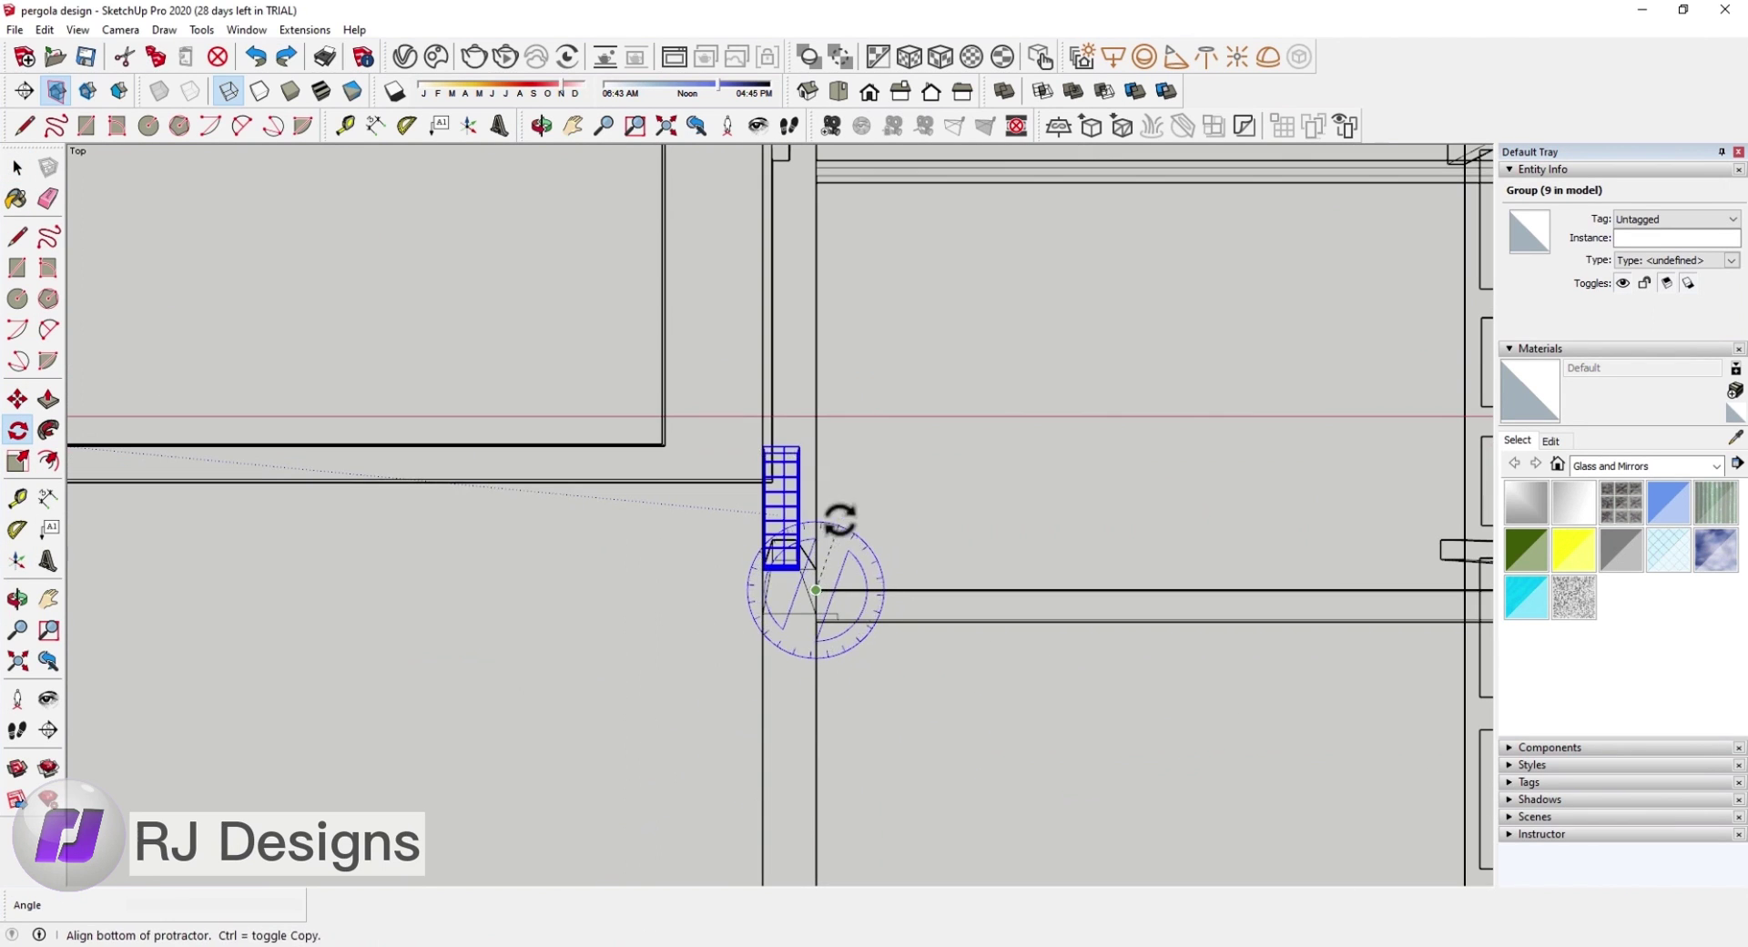
pyautogui.press('Escape')
pyautogui.write('180')
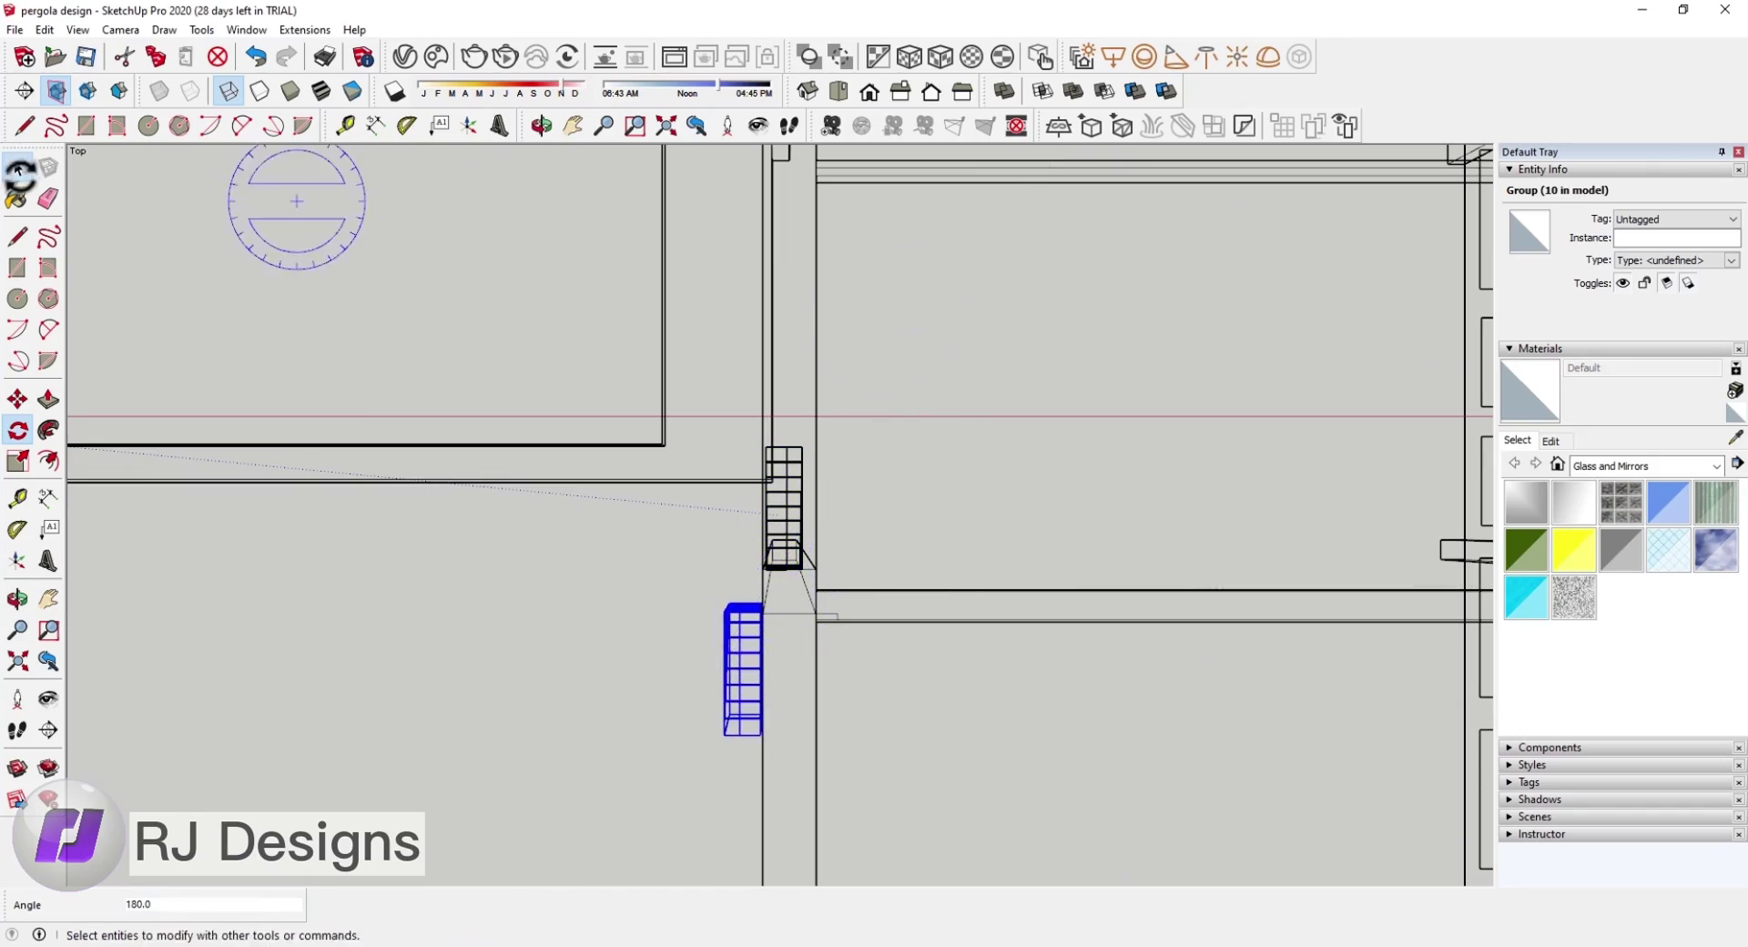
pyautogui.press('space')
pyautogui.scroll(-2, 780, 637)
pyautogui.moveTo(779, 637)
pyautogui.mouseDown(button='middle')
pyautogui.moveTo(519, 390)
pyautogui.moveTo(531, 262)
pyautogui.moveTo(290, 391)
pyautogui.mouseUp(button='middle')
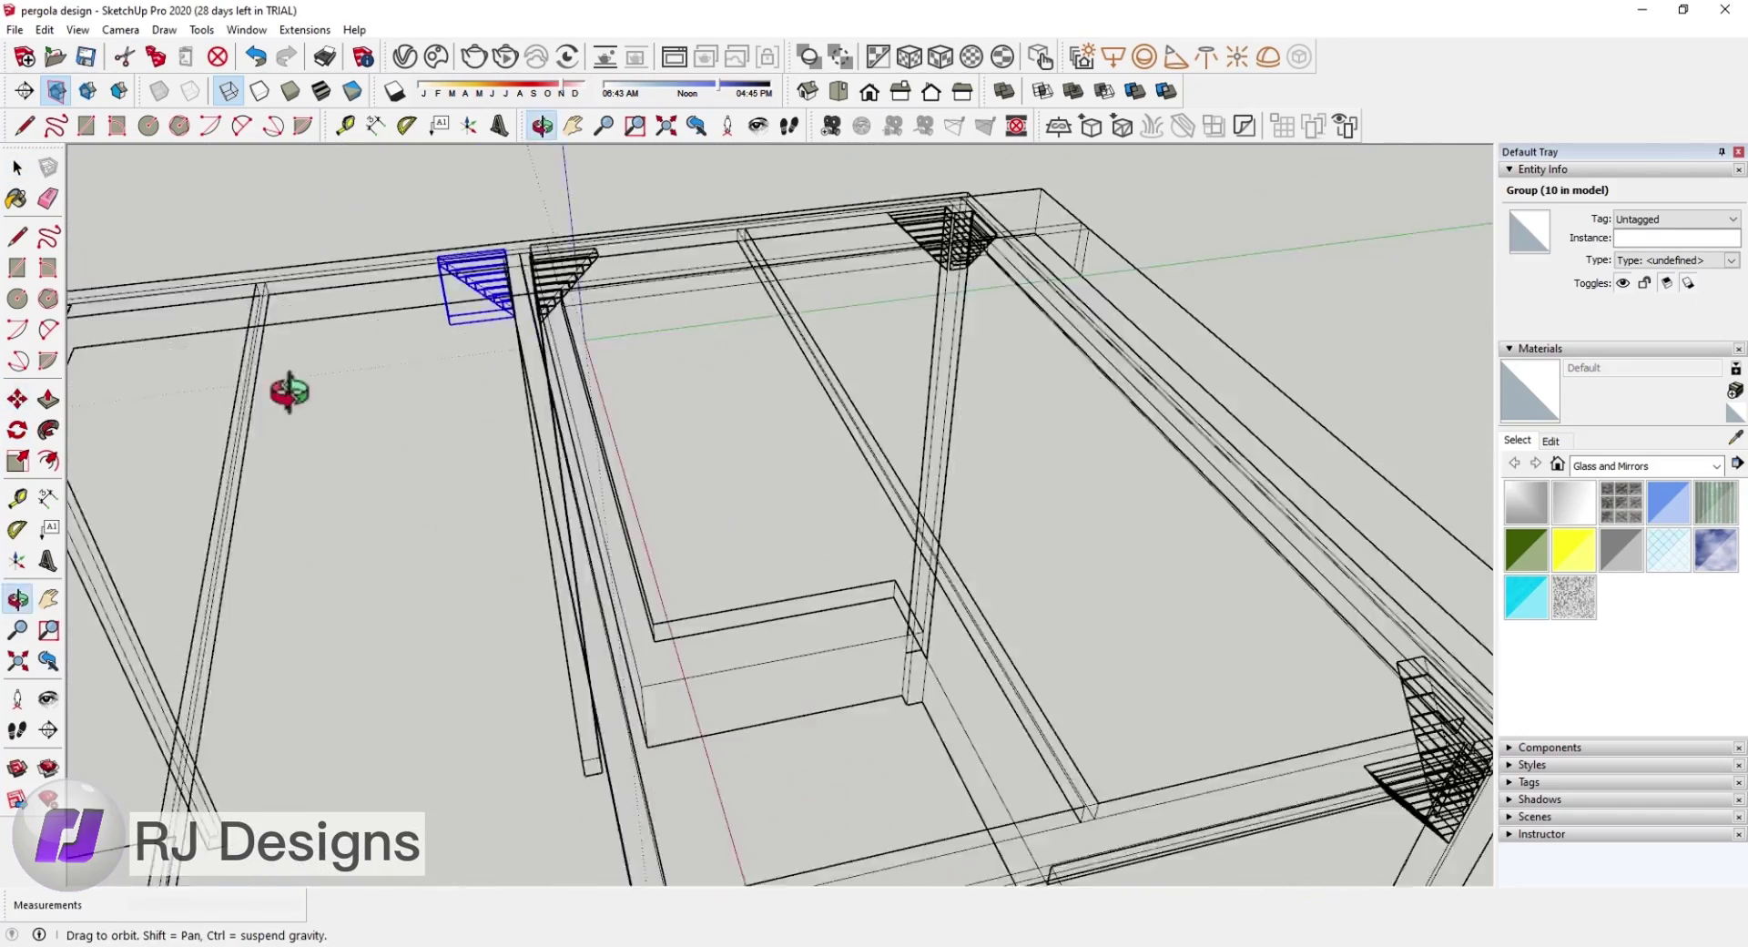
pyautogui.press('m')
pyautogui.scroll(5, 451, 259)
pyautogui.moveTo(702, 273)
pyautogui.mouseDown(button='middle')
pyautogui.moveTo(765, 350)
pyautogui.moveTo(702, 389)
pyautogui.moveTo(833, 371)
pyautogui.moveTo(1138, 204)
pyautogui.mouseUp(button='middle')
# Step: Return to shaded display and view the pergola's bracket area from the back
pyautogui.press('space')
pyautogui.click(291, 90)
pyautogui.press('Escape')
pyautogui.click(932, 90)
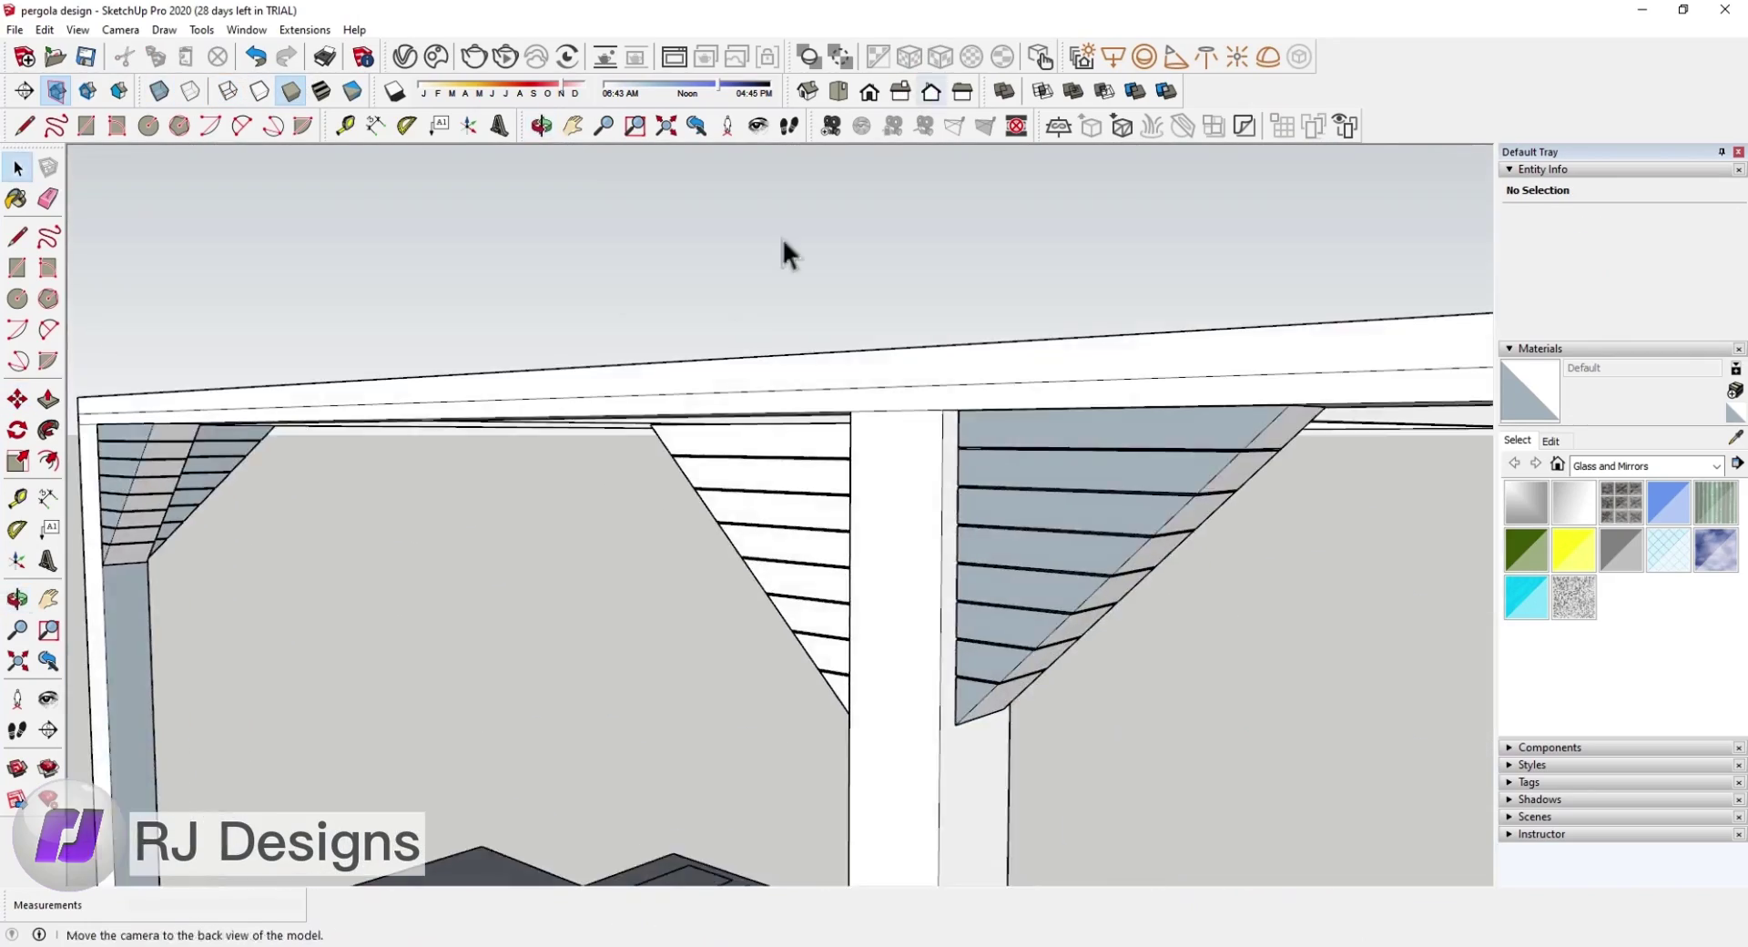
pyautogui.moveTo(783, 241)
pyautogui.mouseDown(button='middle')
pyautogui.moveTo(1242, 437)
pyautogui.moveTo(569, 328)
pyautogui.moveTo(1022, 378)
pyautogui.mouseUp(button='middle')
# Step: Start moving the bracket group and orbit to see the pergola corner from below
pyautogui.press('m')
pyautogui.scroll(3, 975, 343)
pyautogui.scroll(3, 646, 311)
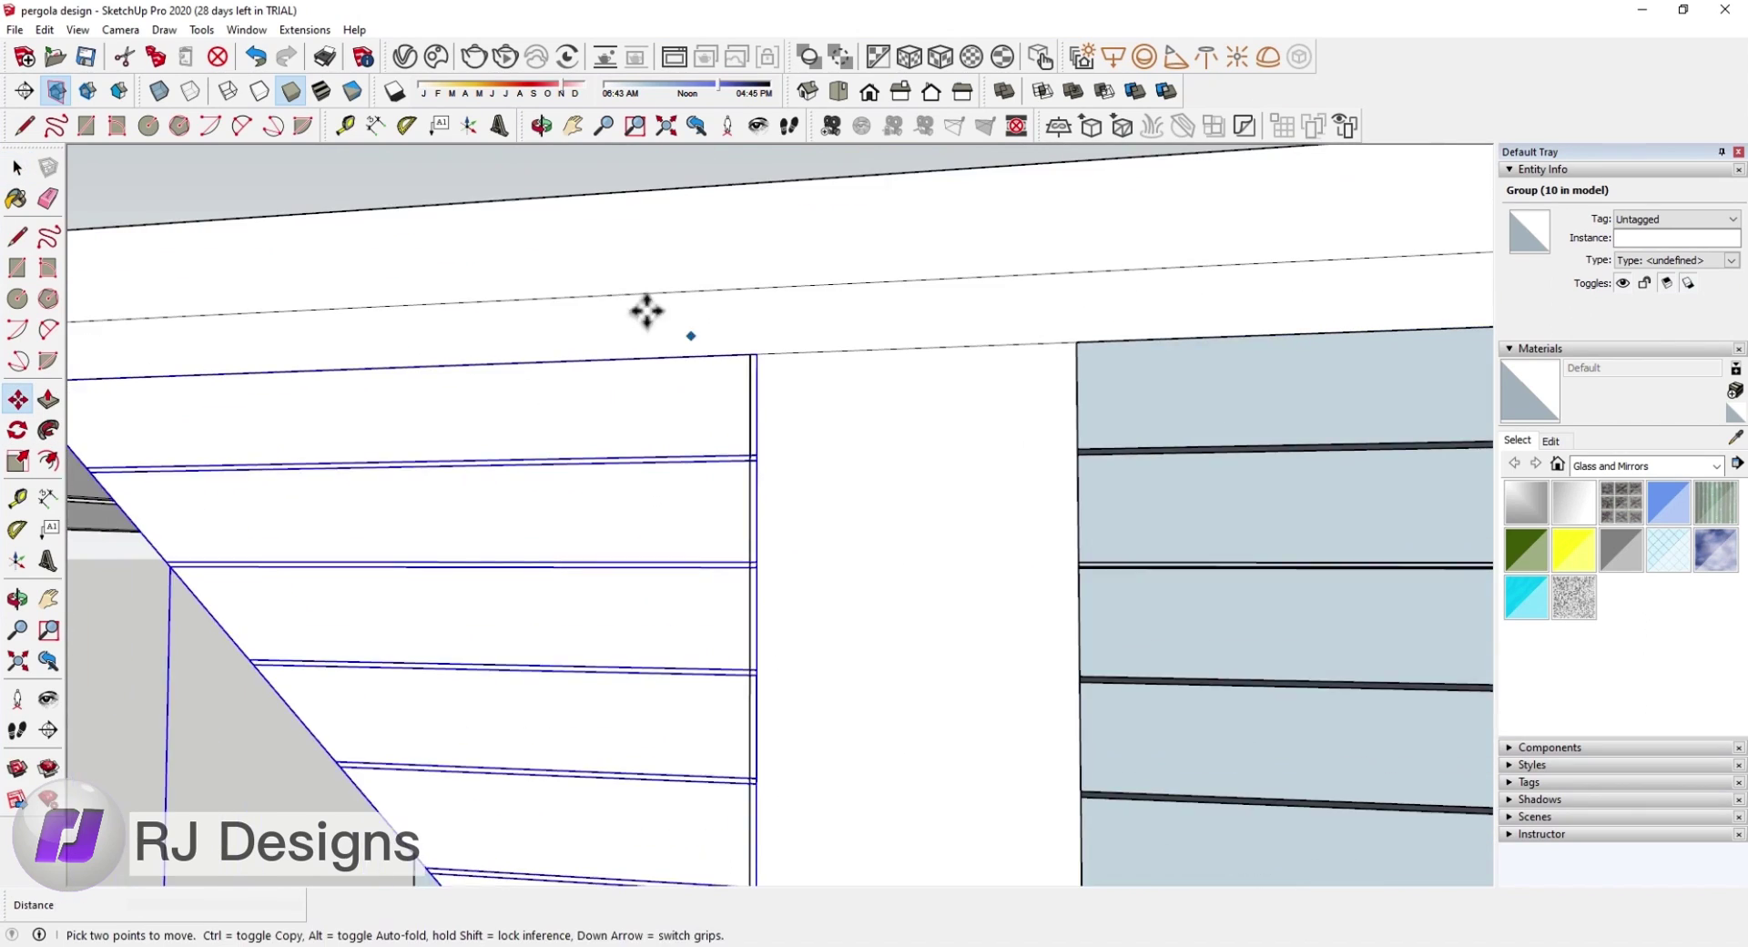
pyautogui.moveTo(753, 364)
pyautogui.mouseDown(button='middle')
pyautogui.moveTo(586, 300)
pyautogui.moveTo(297, 378)
pyautogui.mouseUp(button='middle')
pyautogui.press('space')
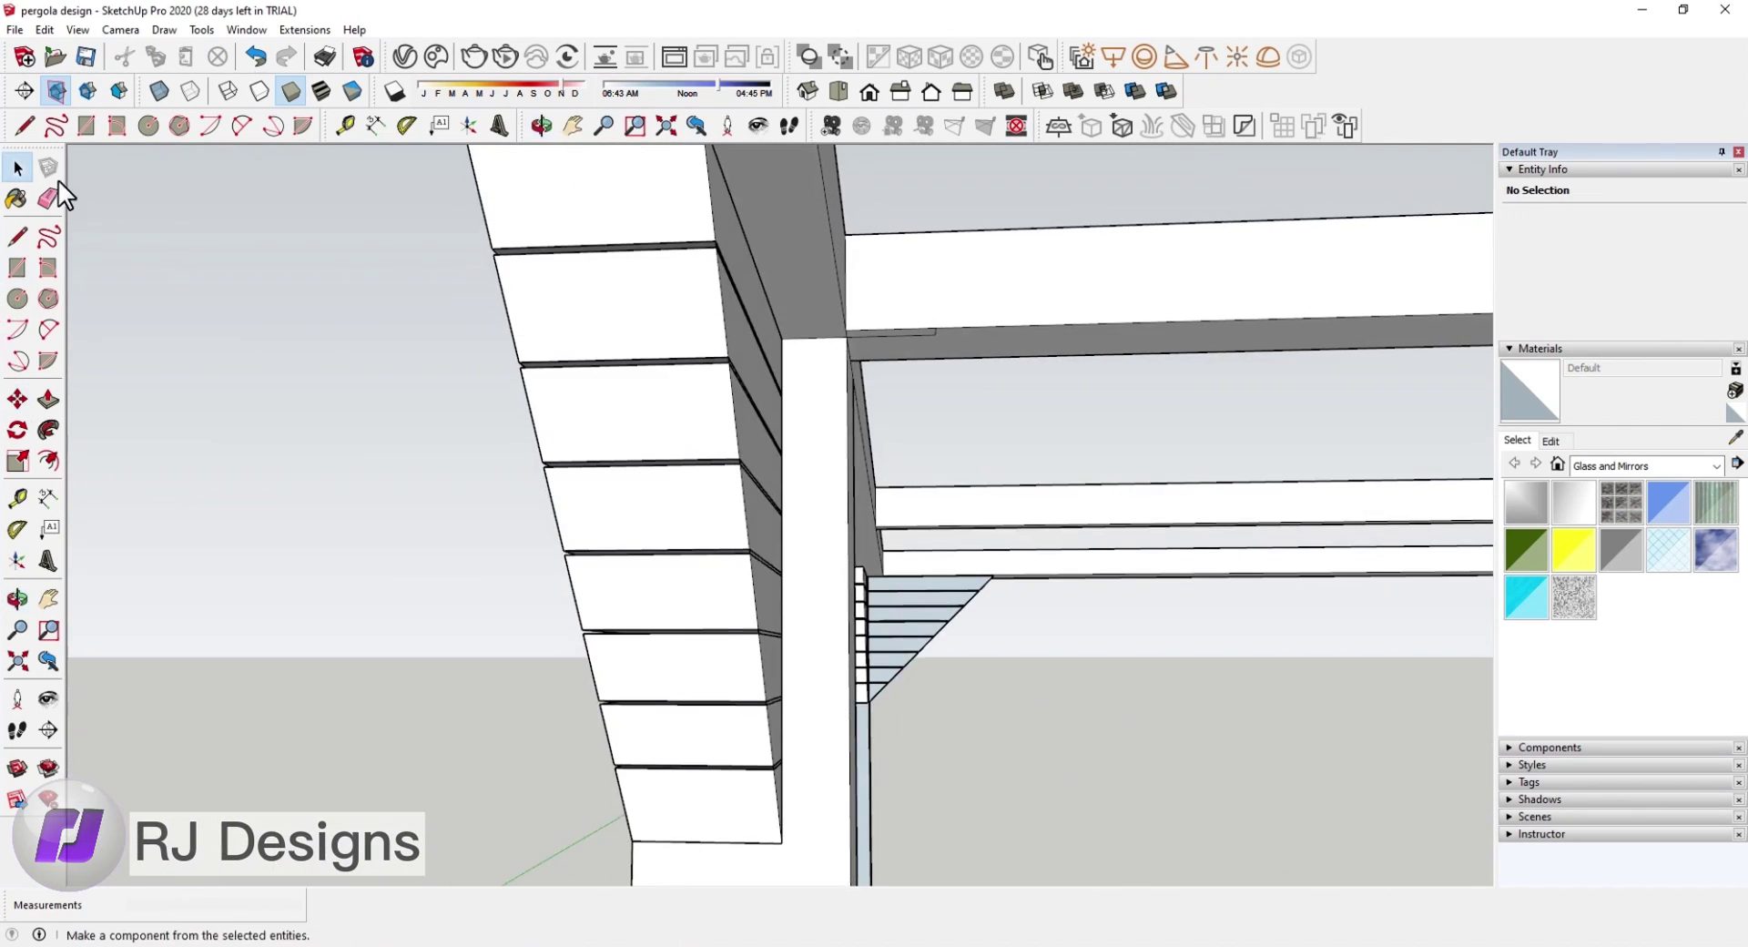
pyautogui.click(48, 198)
pyautogui.scroll(-2, 1035, 301)
pyautogui.scroll(-2, 1042, 305)
pyautogui.moveTo(1043, 305)
pyautogui.mouseDown(button='middle')
pyautogui.moveTo(625, 500)
pyautogui.moveTo(874, 469)
pyautogui.moveTo(637, 455)
pyautogui.mouseUp(button='middle')
pyautogui.scroll(3, 871, 472)
# Step: Resume the bracket move while orbiting in close to the bracket corner
pyautogui.press('m')
pyautogui.scroll(3, 975, 478)
pyautogui.scroll(-5, 638, 456)
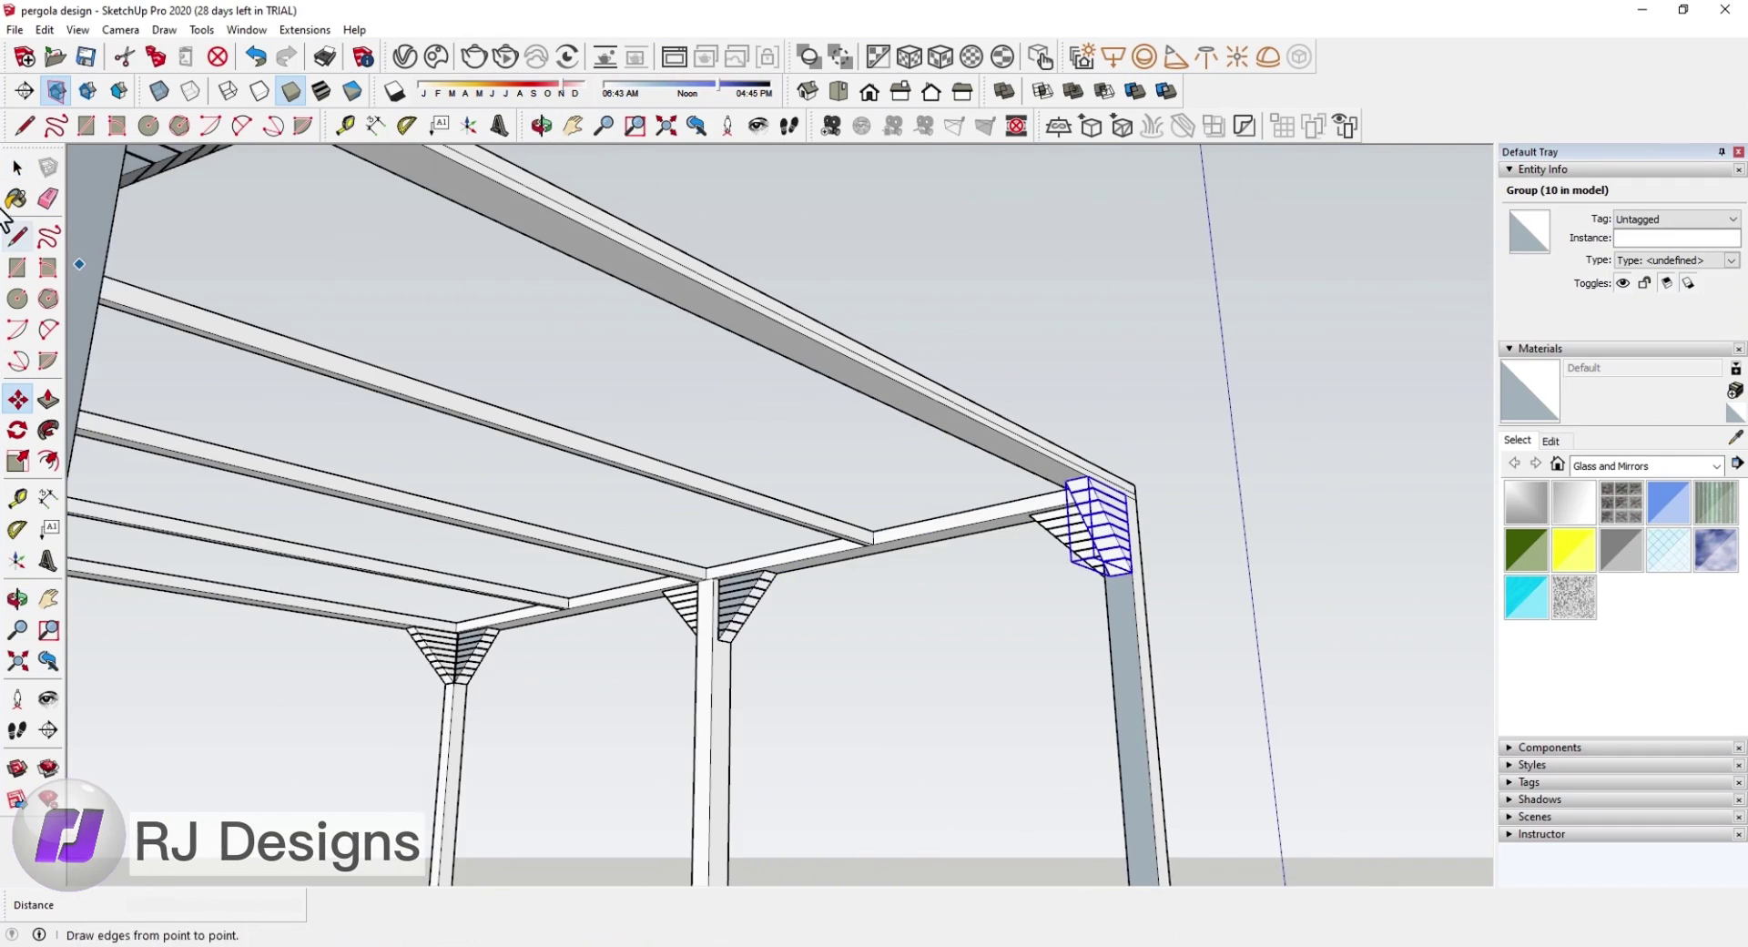
pyautogui.press('space')
pyautogui.scroll(2, 1133, 527)
pyautogui.moveTo(1133, 527); pyautogui.dragTo(664, 324, button='middle')
pyautogui.scroll(5, 631, 437)
pyautogui.press('m')
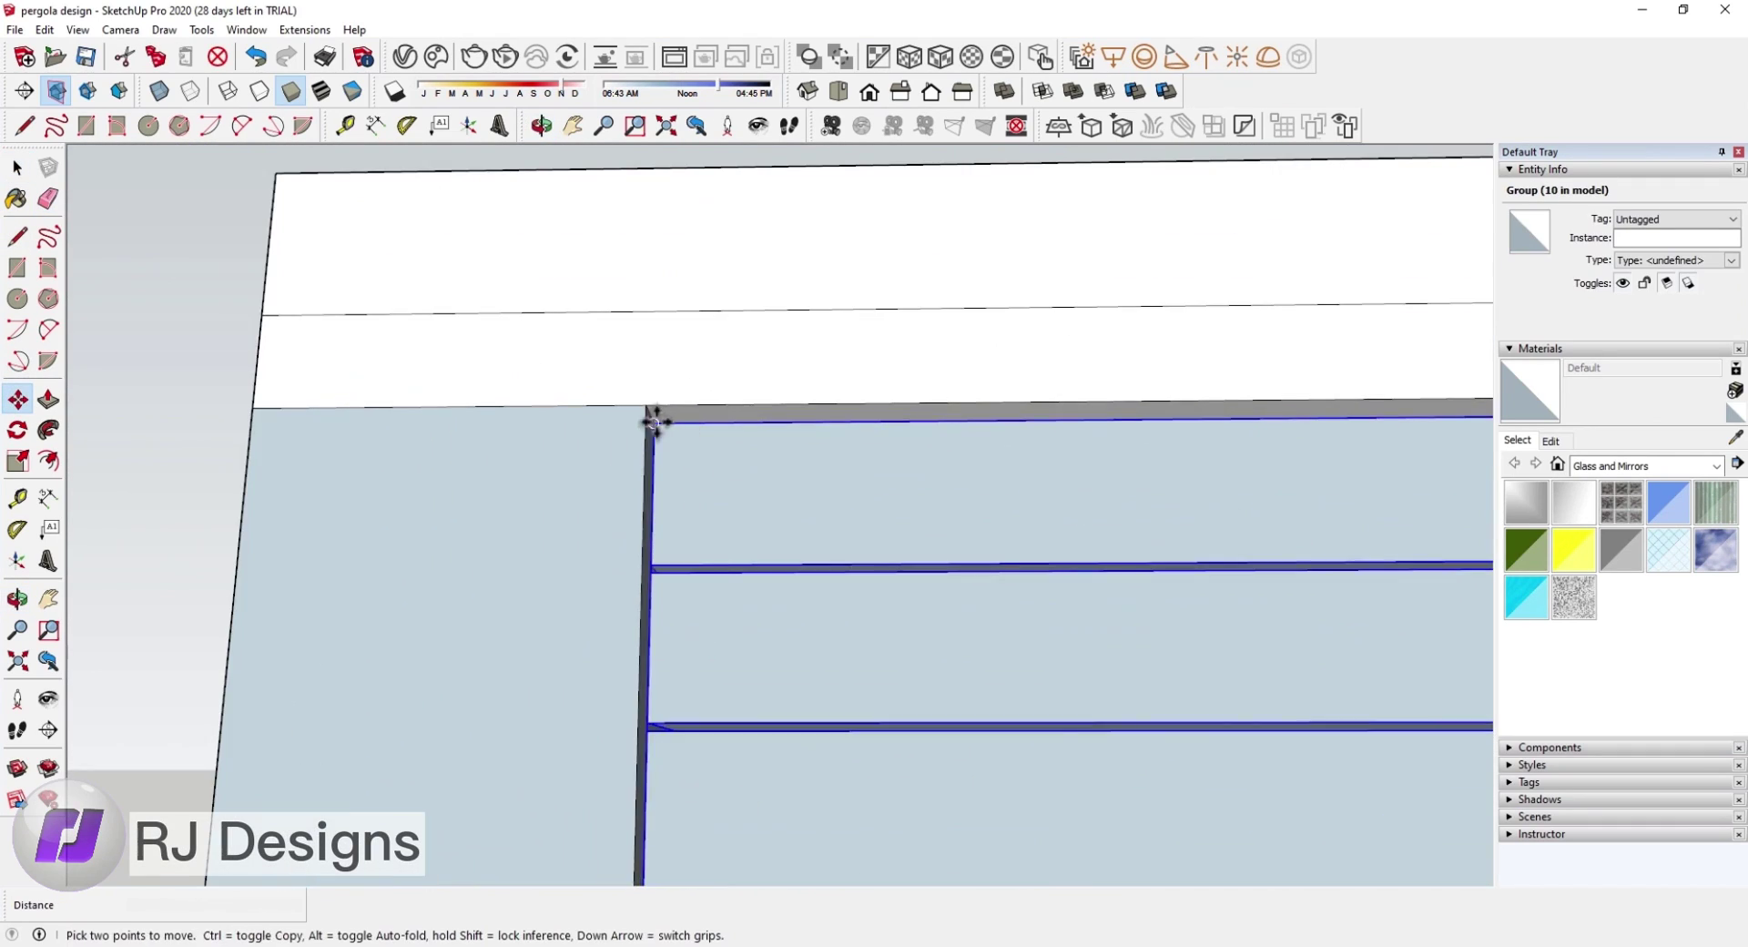
pyautogui.scroll(-3, 654, 420)
pyautogui.press('space')
pyautogui.moveTo(654, 421); pyautogui.dragTo(859, 395, button='middle')
# Step: Select the bracket group and pick its top corner as the move point
pyautogui.click(807, 414)
pyautogui.press('m')
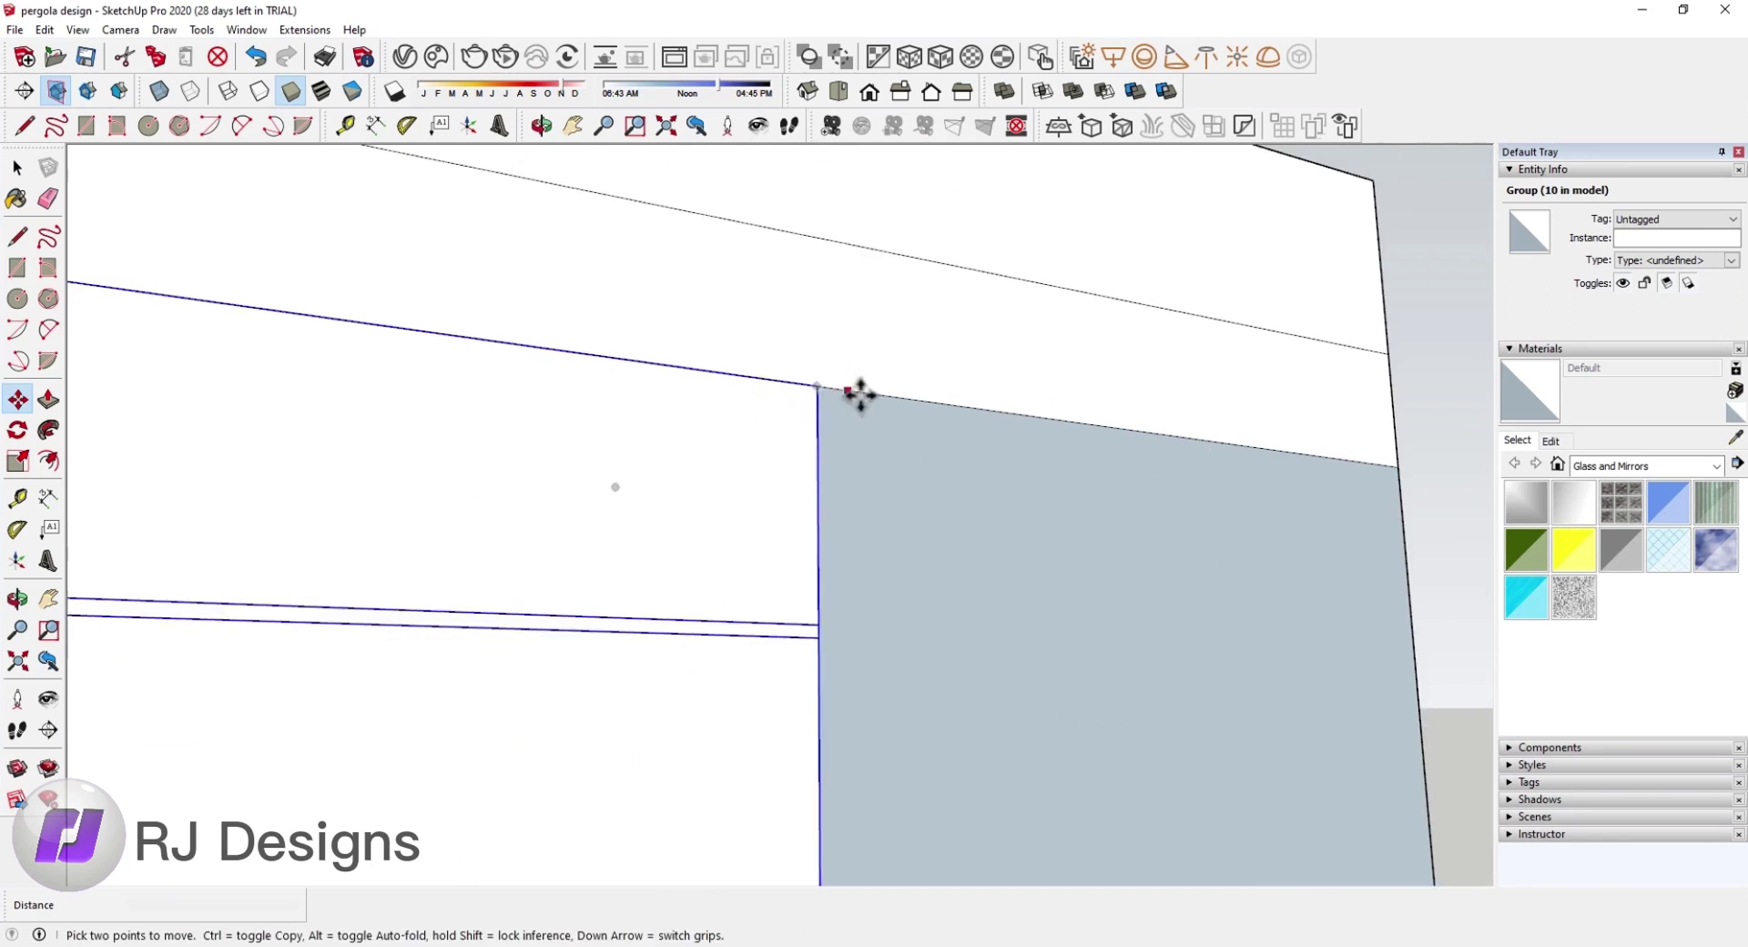
pyautogui.press('space')
pyautogui.scroll(-5, 1368, 464)
pyautogui.scroll(5, 1368, 465)
pyautogui.moveTo(1368, 465)
pyautogui.mouseDown(button='middle')
pyautogui.moveTo(859, 398)
pyautogui.moveTo(671, 421)
pyautogui.mouseUp(button='middle')
pyautogui.press('m')
pyautogui.click(800, 394)
# Step: Deselect the bracket and orbit to the underside of the pergola
pyautogui.moveTo(780, 400); pyautogui.dragTo(800, 304, button='middle')
pyautogui.scroll(3, 726, 420)
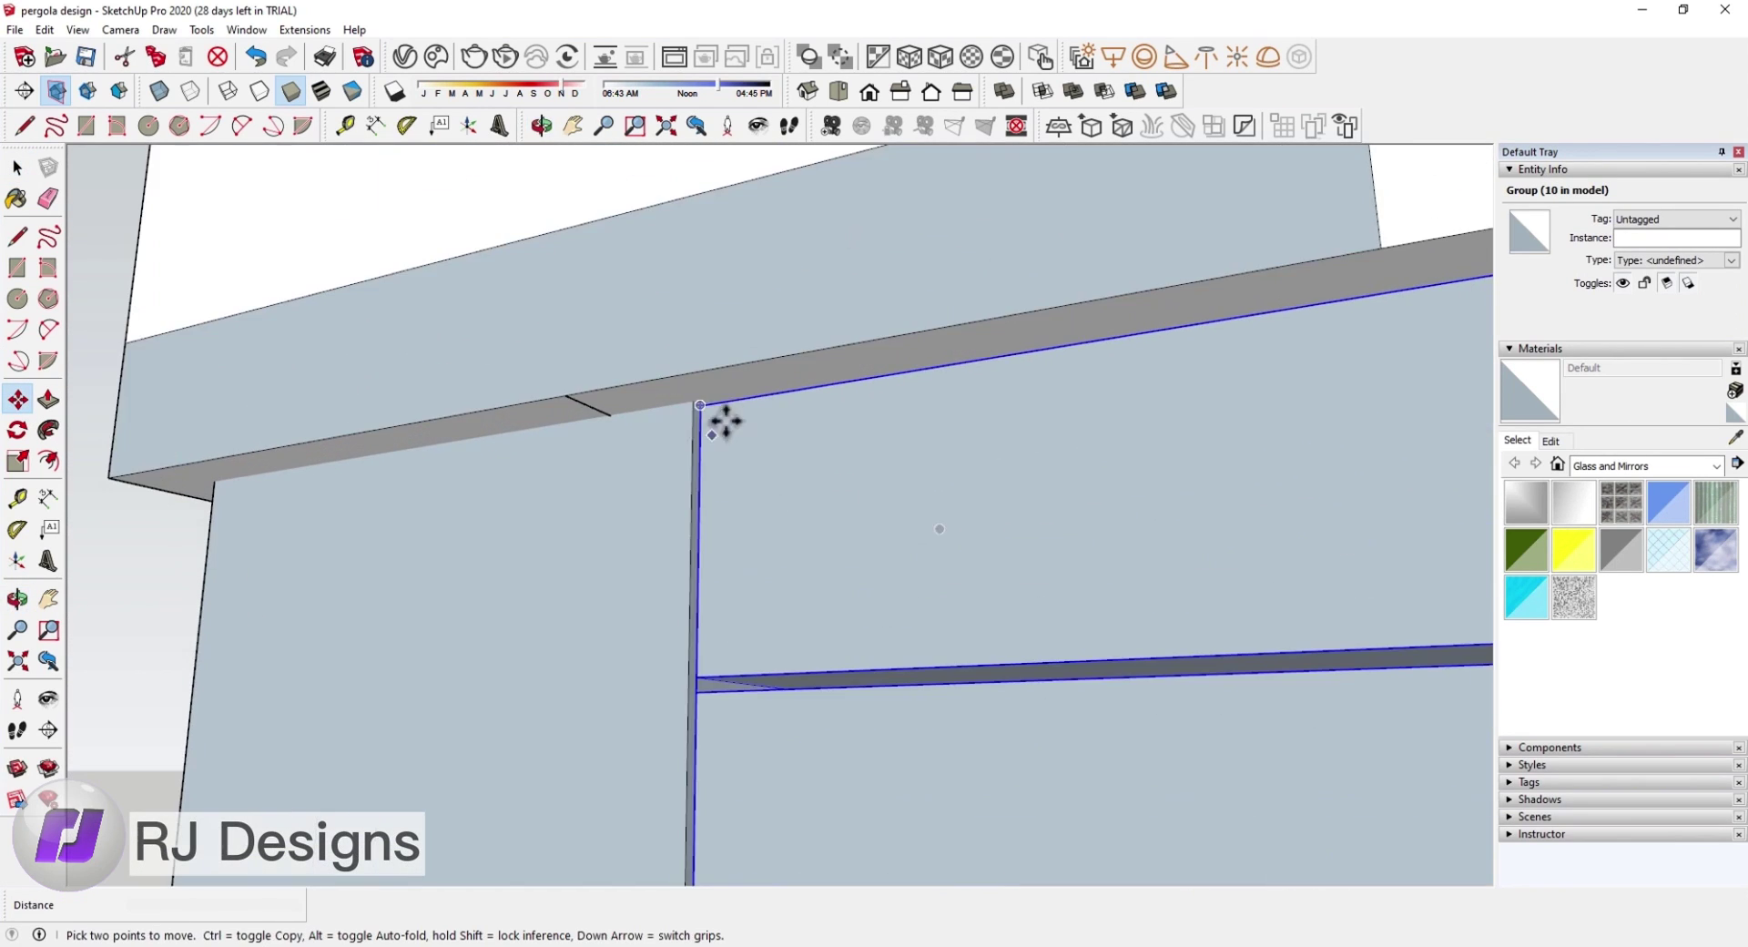
pyautogui.scroll(-3, 726, 421)
pyautogui.press('space')
pyautogui.scroll(2, 644, 349)
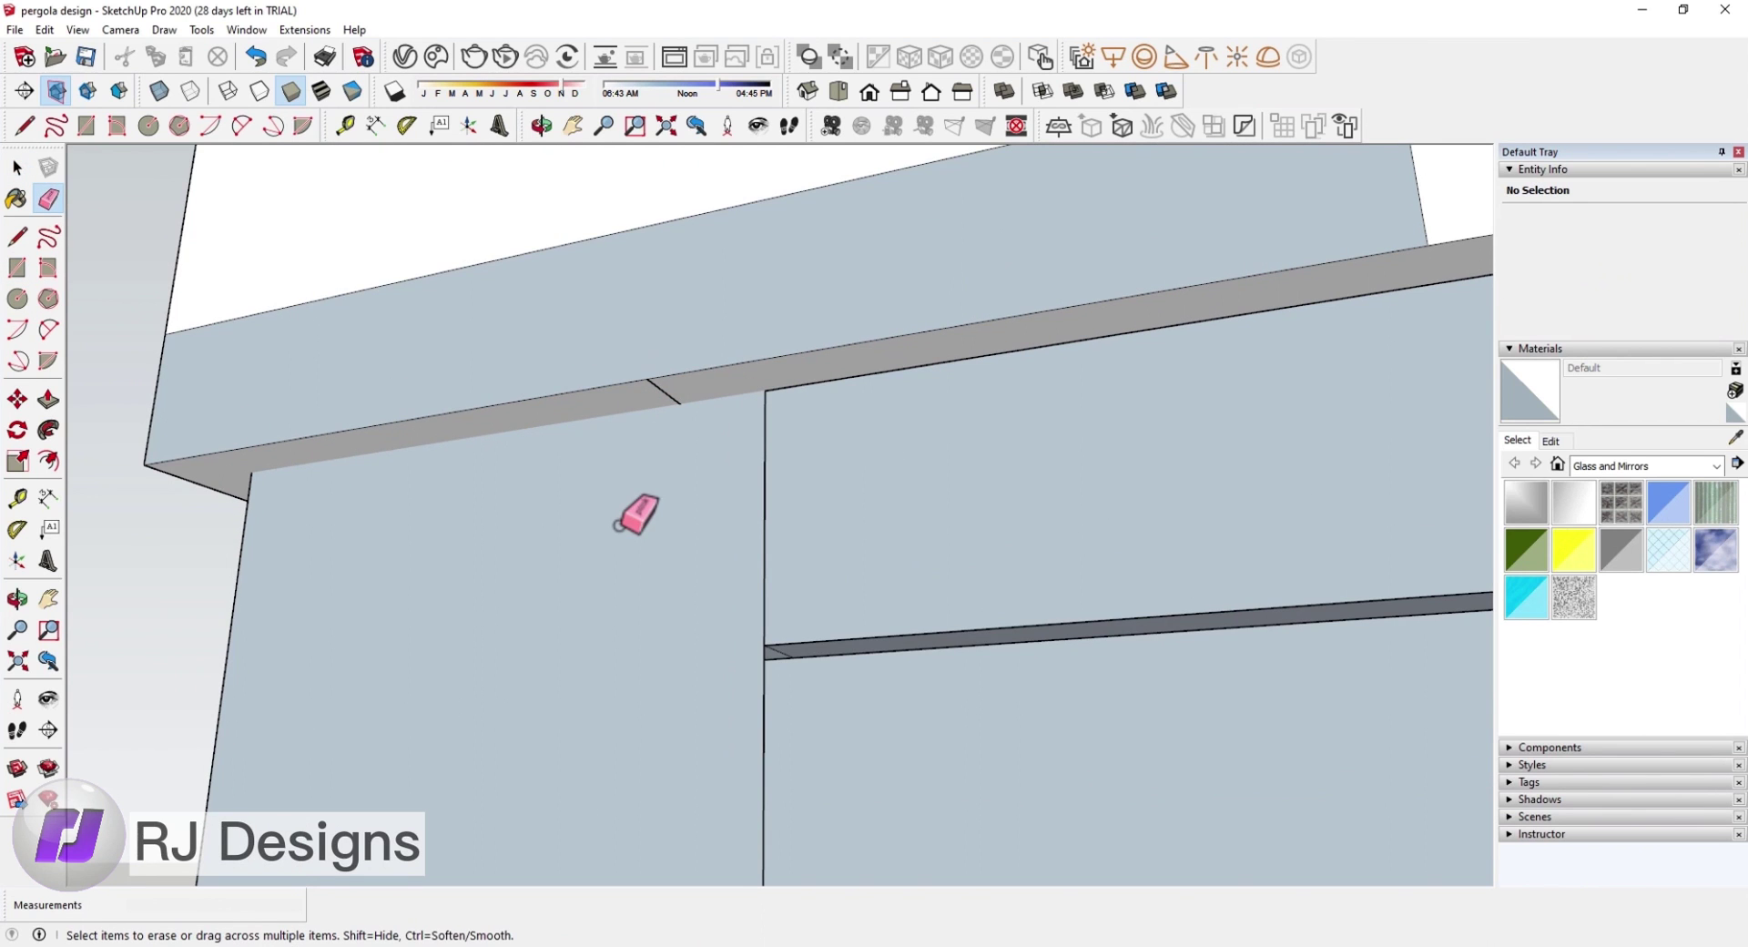
pyautogui.moveTo(675, 400); pyautogui.dragTo(1269, 379, button='middle')
# Step: Select the slatted bracket group and start moving it, then orbit to the bracket
pyautogui.click(17, 167)
pyautogui.scroll(3, 1036, 527)
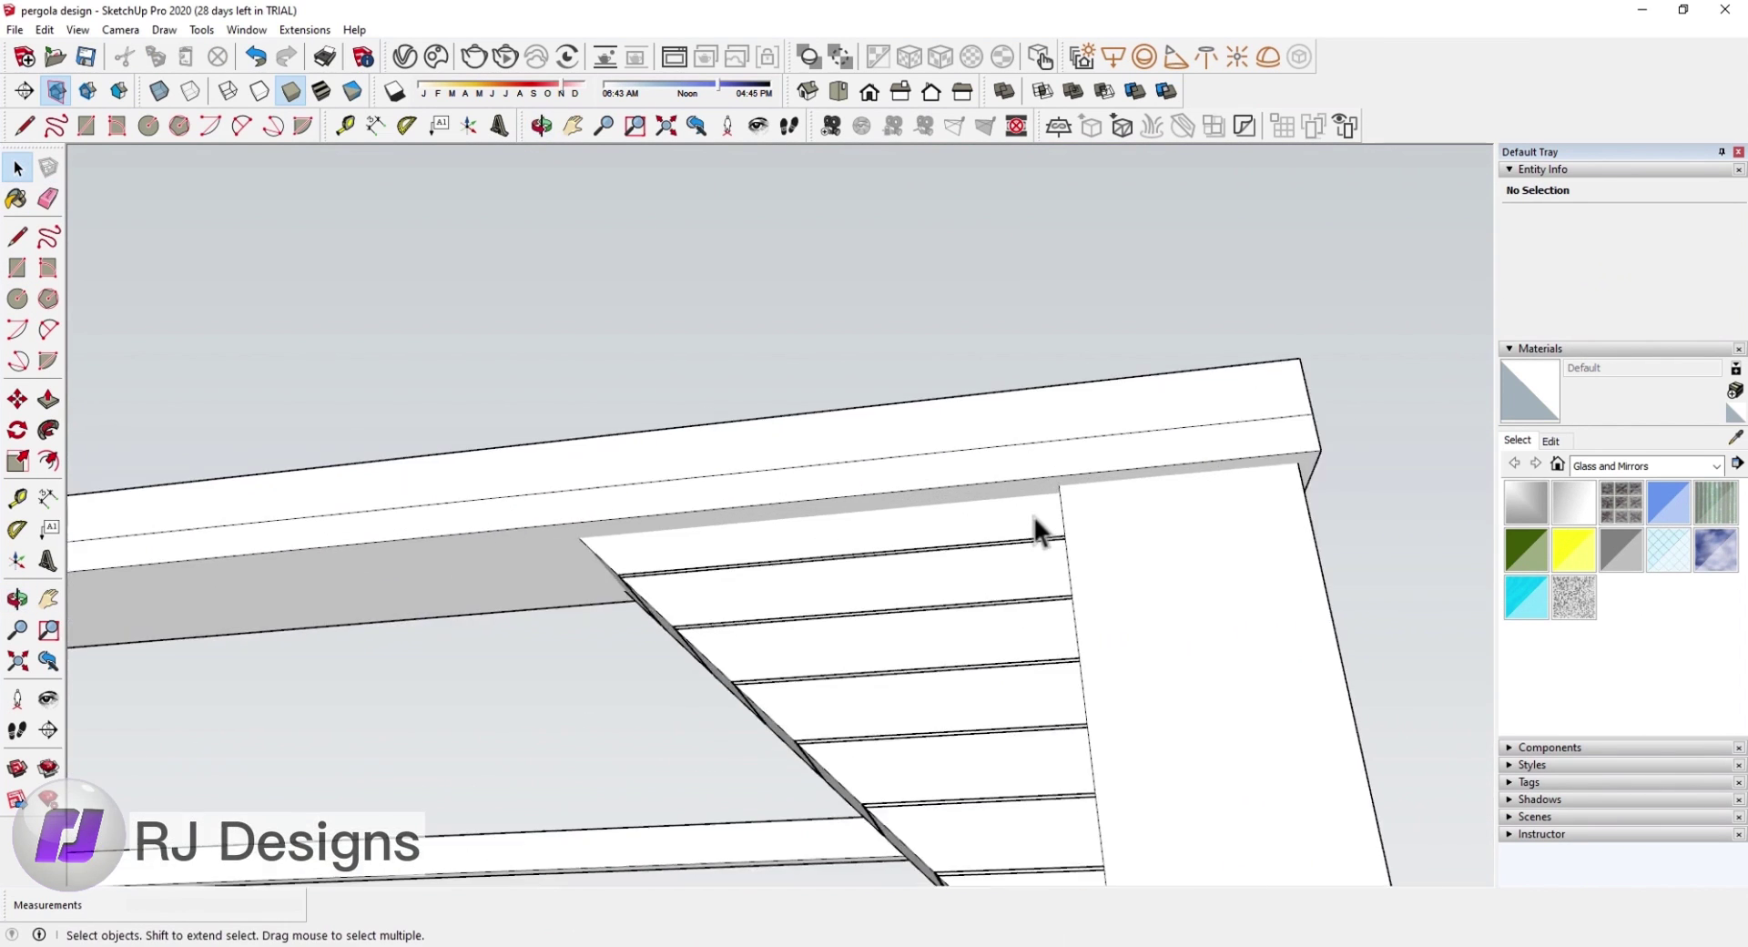
pyautogui.click(704, 633)
pyautogui.press('m')
pyautogui.scroll(3, 901, 613)
pyautogui.scroll(-3, 1065, 507)
pyautogui.click(18, 168)
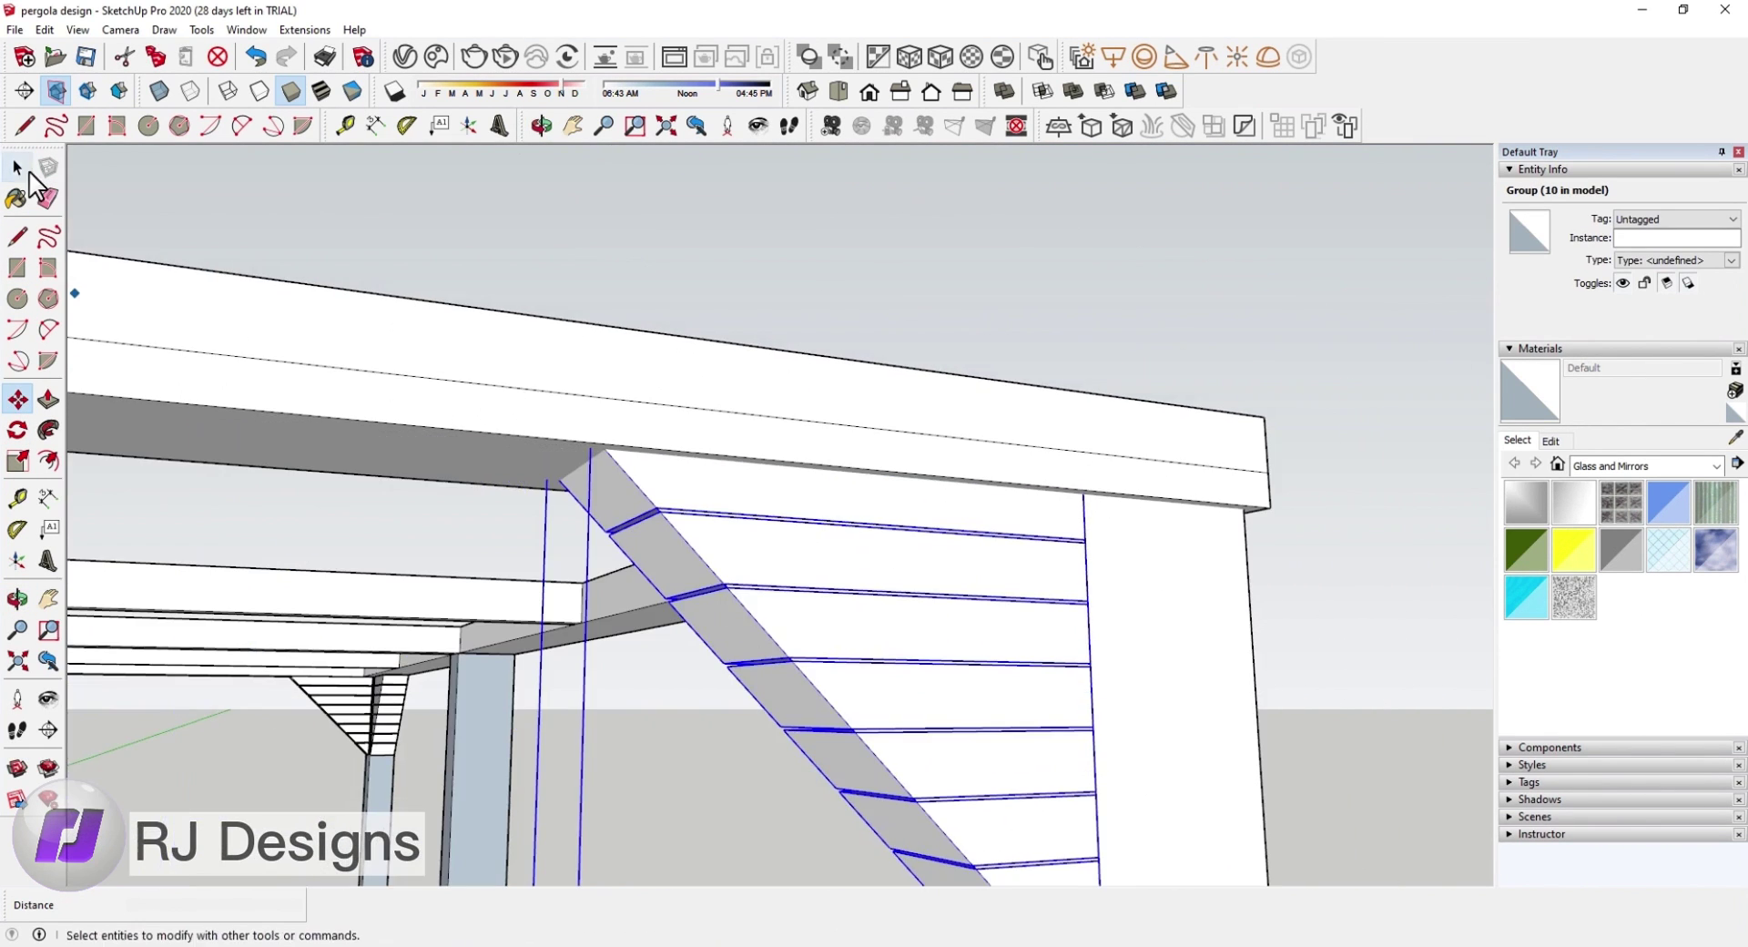
pyautogui.moveTo(729, 410)
pyautogui.mouseDown(button='middle')
pyautogui.moveTo(1053, 309)
pyautogui.moveTo(1316, 366)
pyautogui.mouseUp(button='middle')
pyautogui.scroll(3, 624, 284)
pyautogui.scroll(3, 1060, 318)
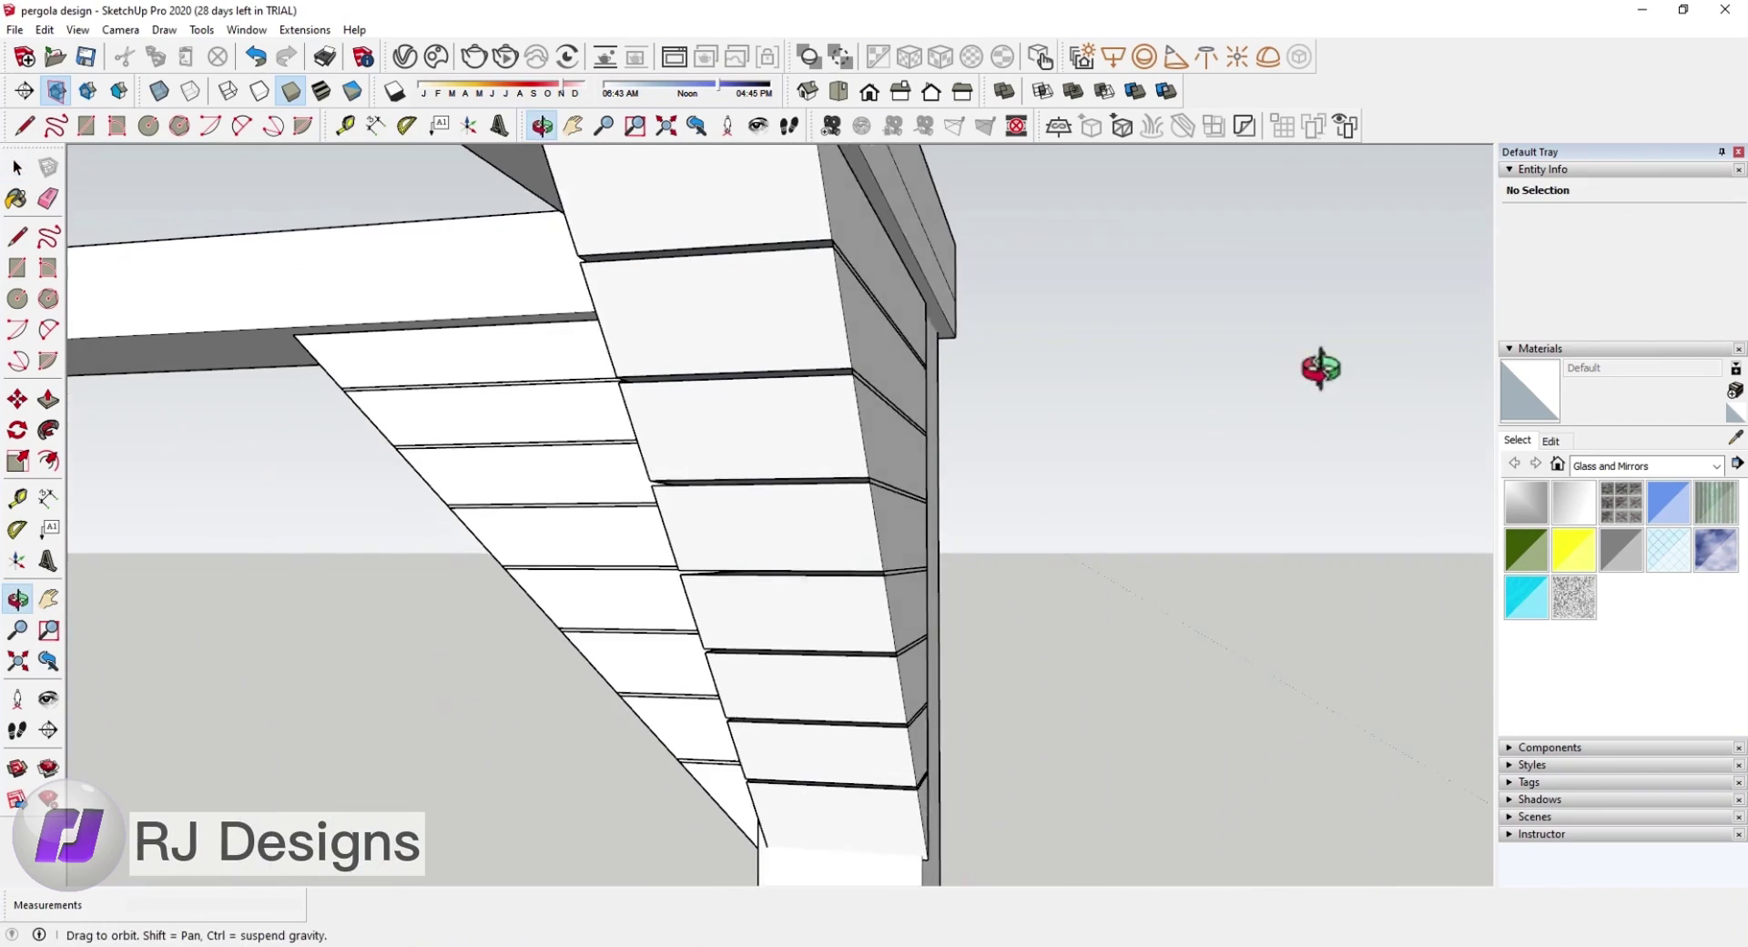
# Step: Move the corner bracket group snug under the beam against its post
pyautogui.press('m')
pyautogui.click(800, 360)
pyautogui.scroll(3, 867, 292)
pyautogui.scroll(2, 828, 292)
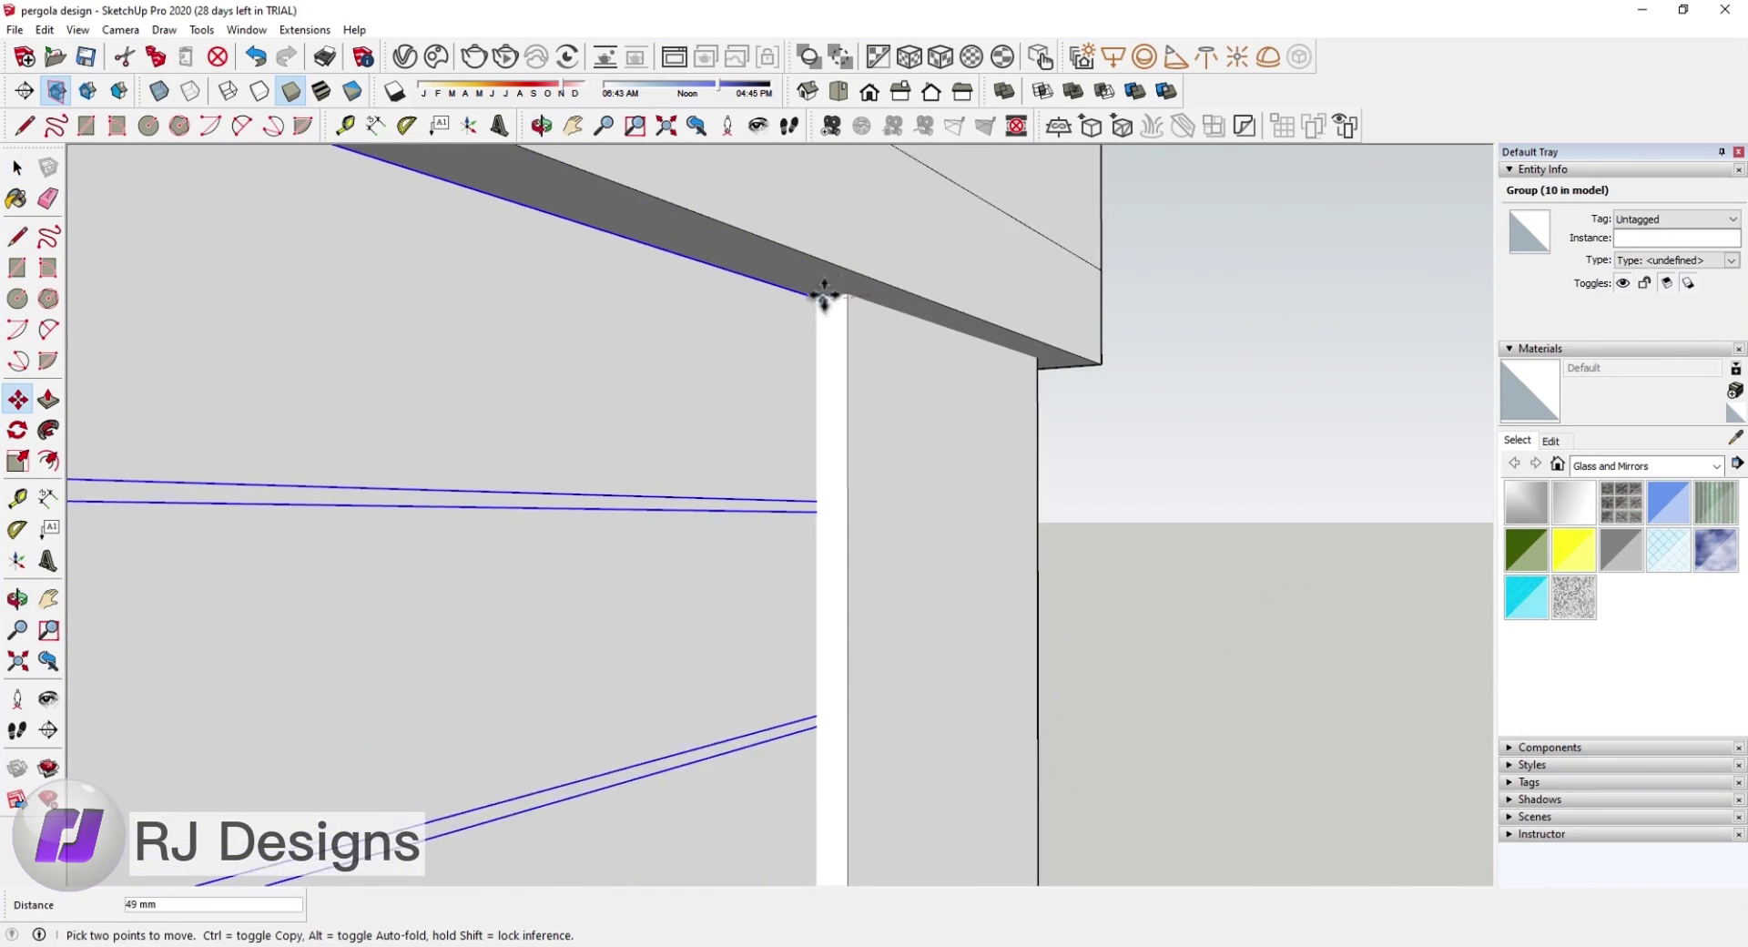
pyautogui.scroll(-3, 828, 292)
pyautogui.click(18, 167)
# Step: Clear the selection and orbit out to check the whole pergola
pyautogui.click(969, 432)
pyautogui.scroll(-3, 969, 432)
pyautogui.scroll(3, 808, 335)
pyautogui.scroll(-3, 739, 434)
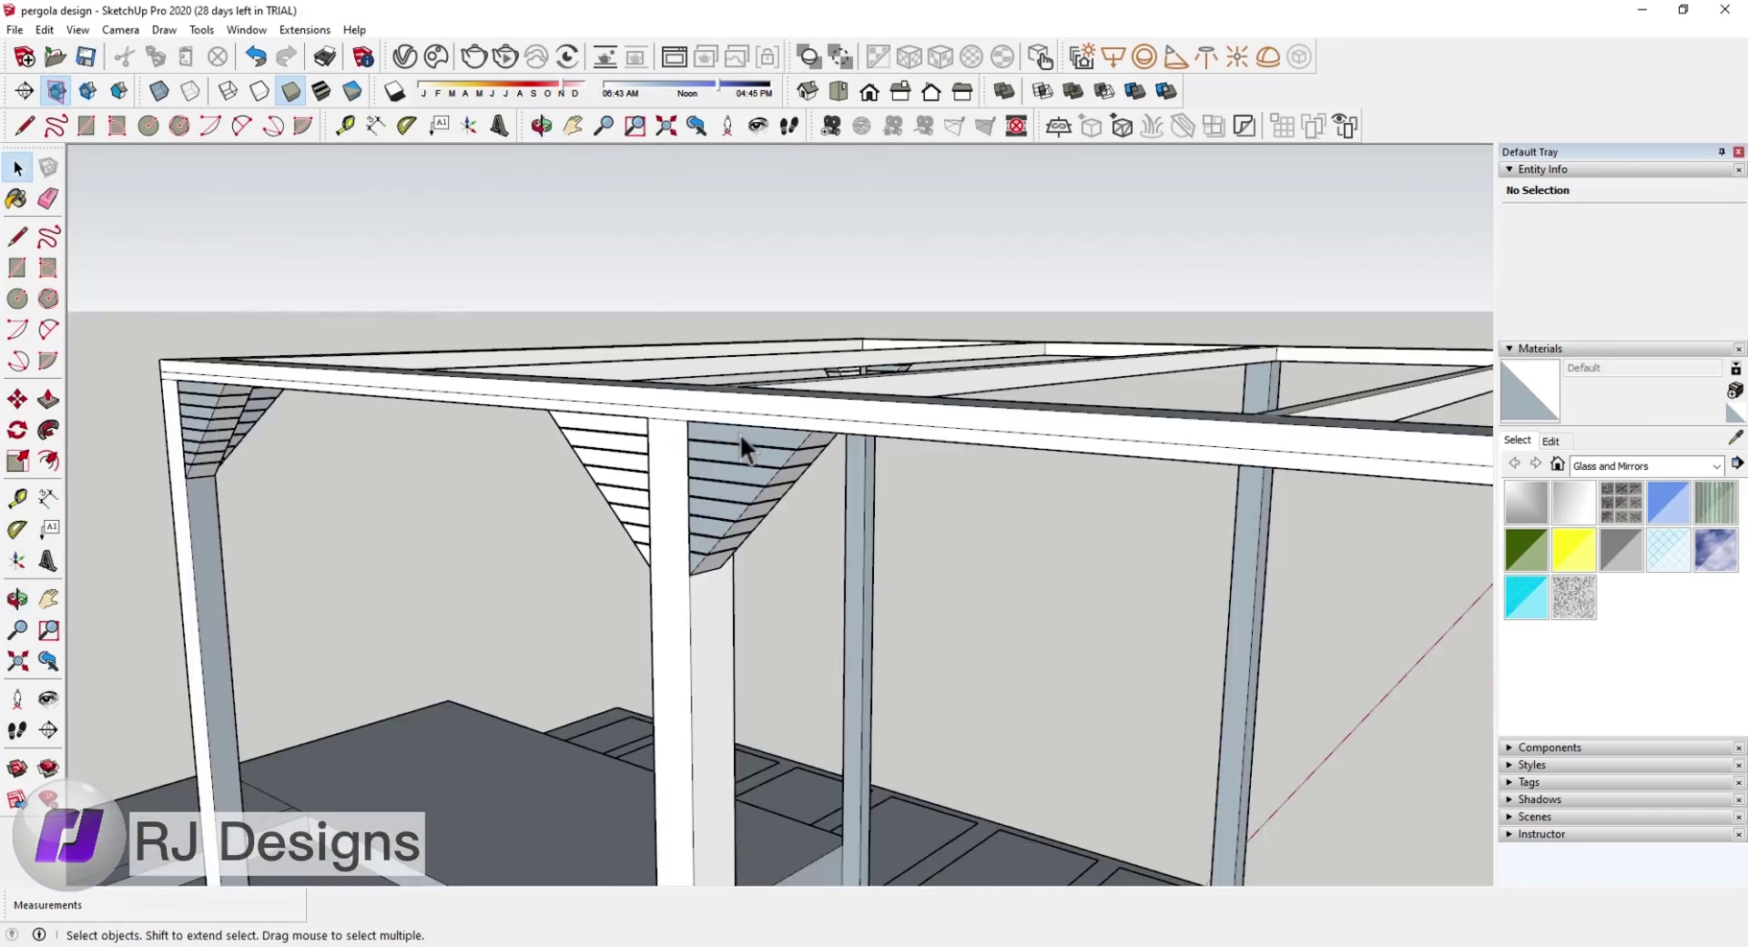
pyautogui.moveTo(739, 433)
pyautogui.mouseDown(button='middle')
pyautogui.moveTo(1435, 481)
pyautogui.moveTo(461, 526)
pyautogui.moveTo(468, 592)
pyautogui.mouseUp(button='middle')
# Step: In wireframe Top view, select the two brackets on a middle post
pyautogui.click(839, 90)
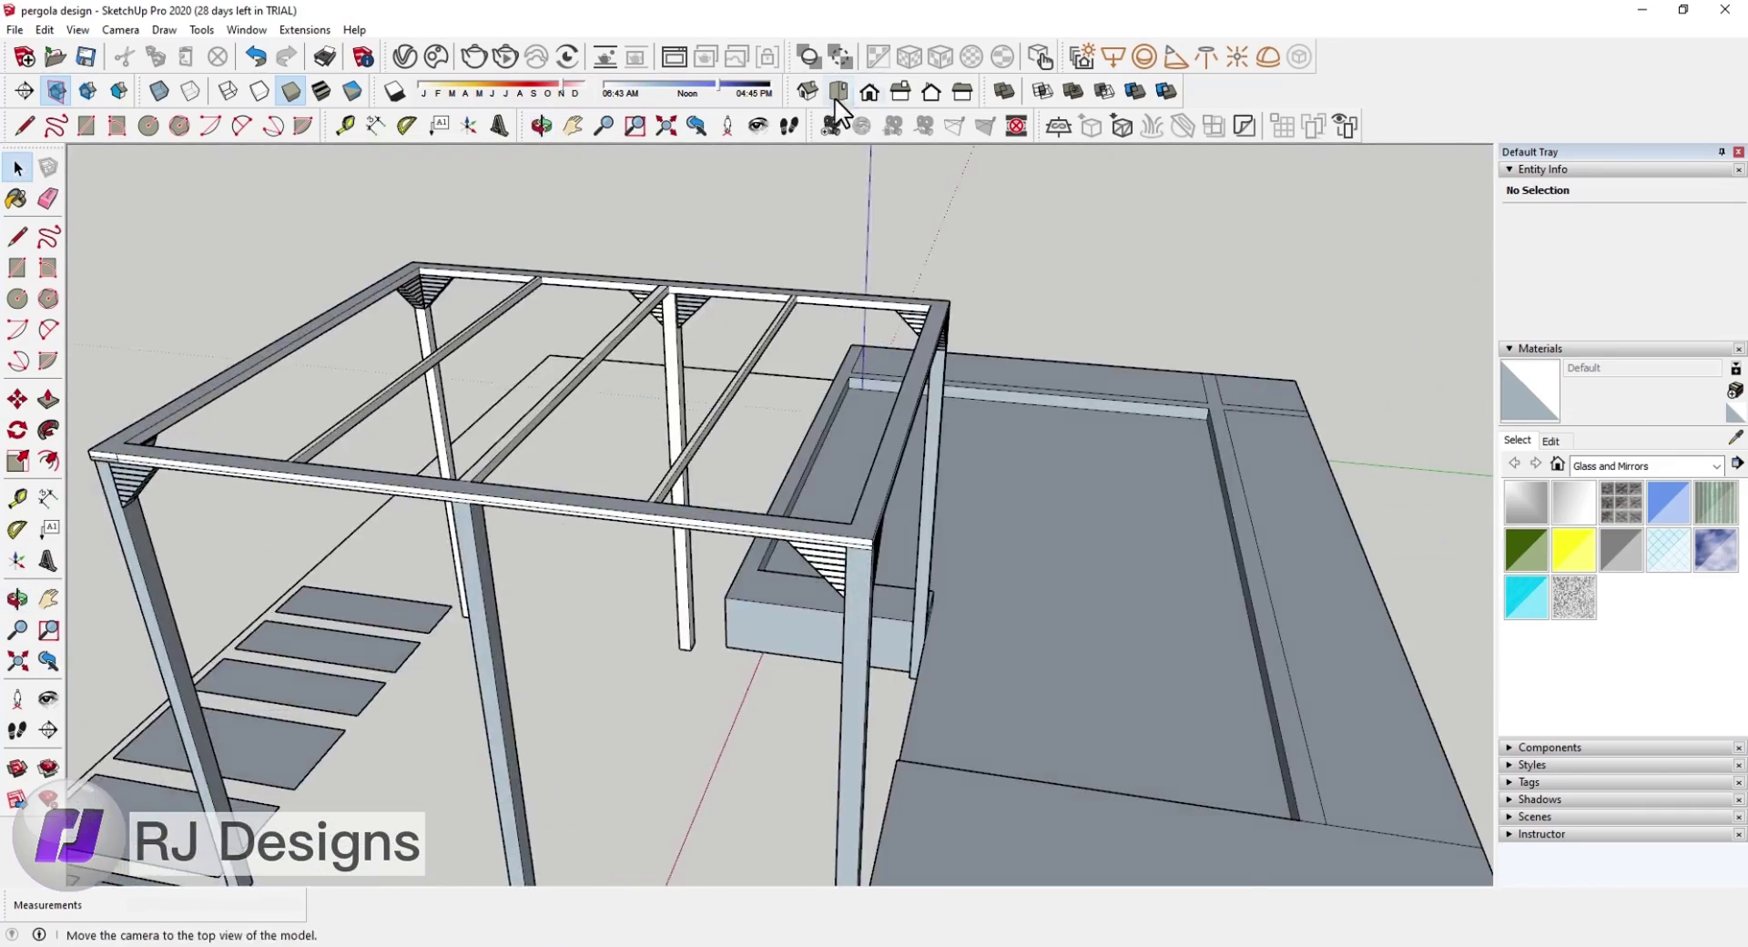
pyautogui.click(228, 90)
pyautogui.scroll(3, 983, 441)
pyautogui.moveTo(984, 441); pyautogui.dragTo(602, 412, button='middle')
pyautogui.scroll(3, 603, 412)
pyautogui.click(586, 273)
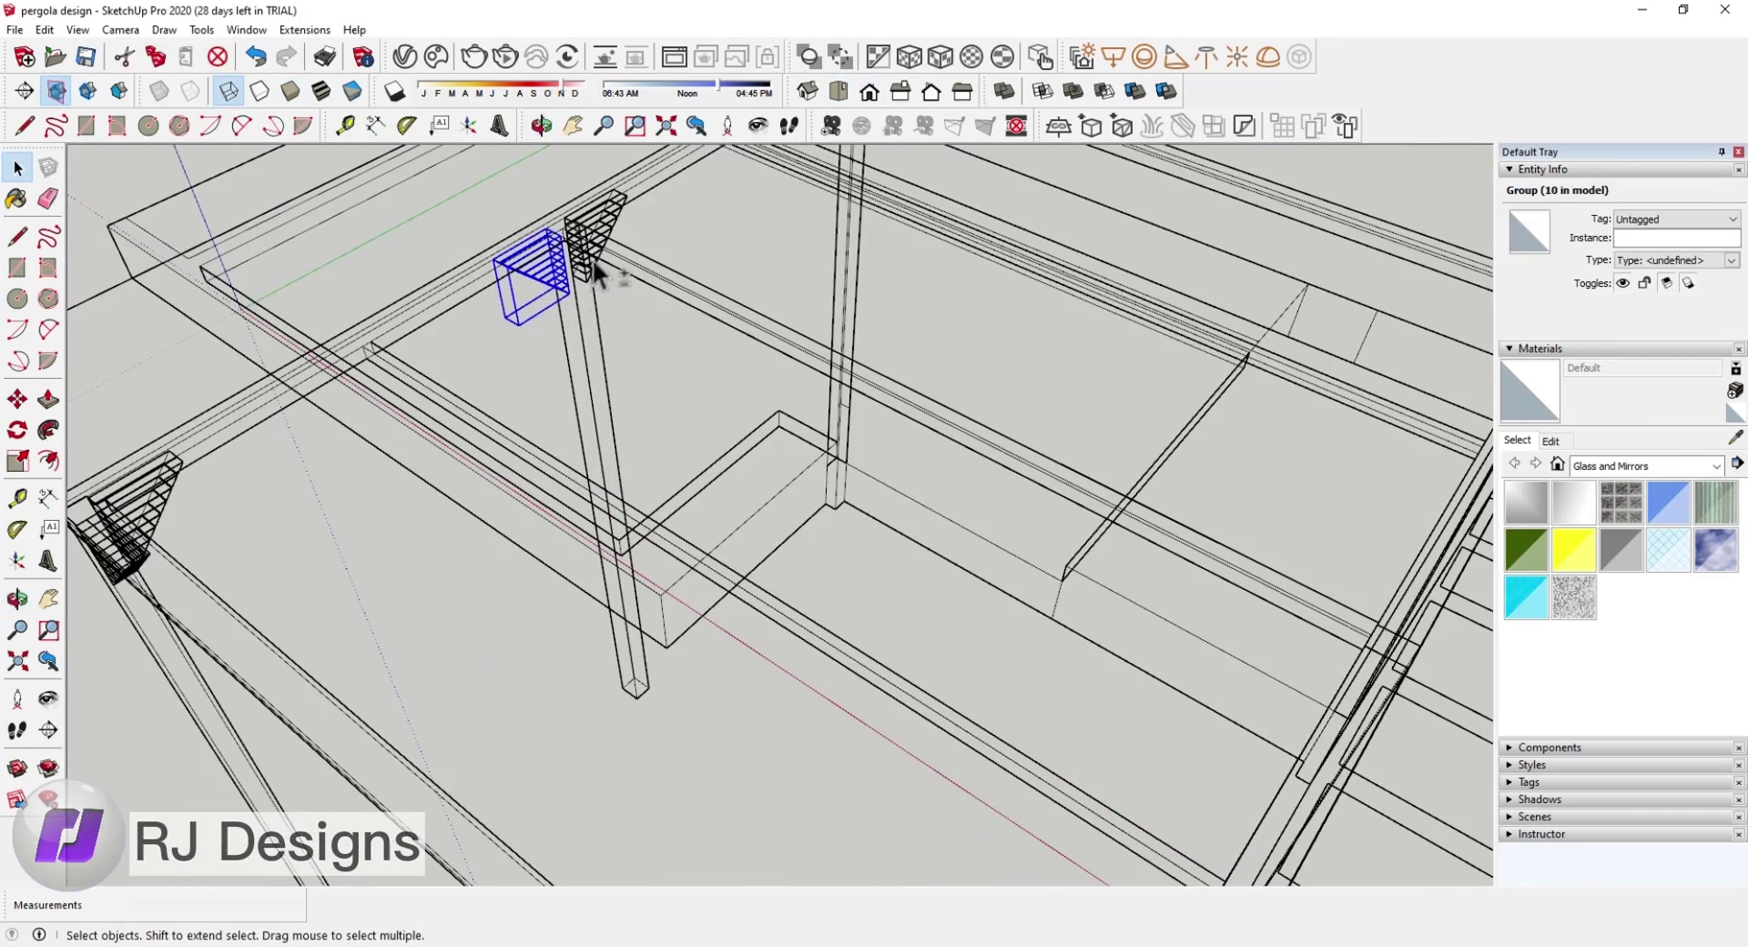
pyautogui.click(612, 235)
pyautogui.click(612, 235)
# Step: Rotate-copy the two brackets 180° onto the opposite side of the post
pyautogui.click(839, 90)
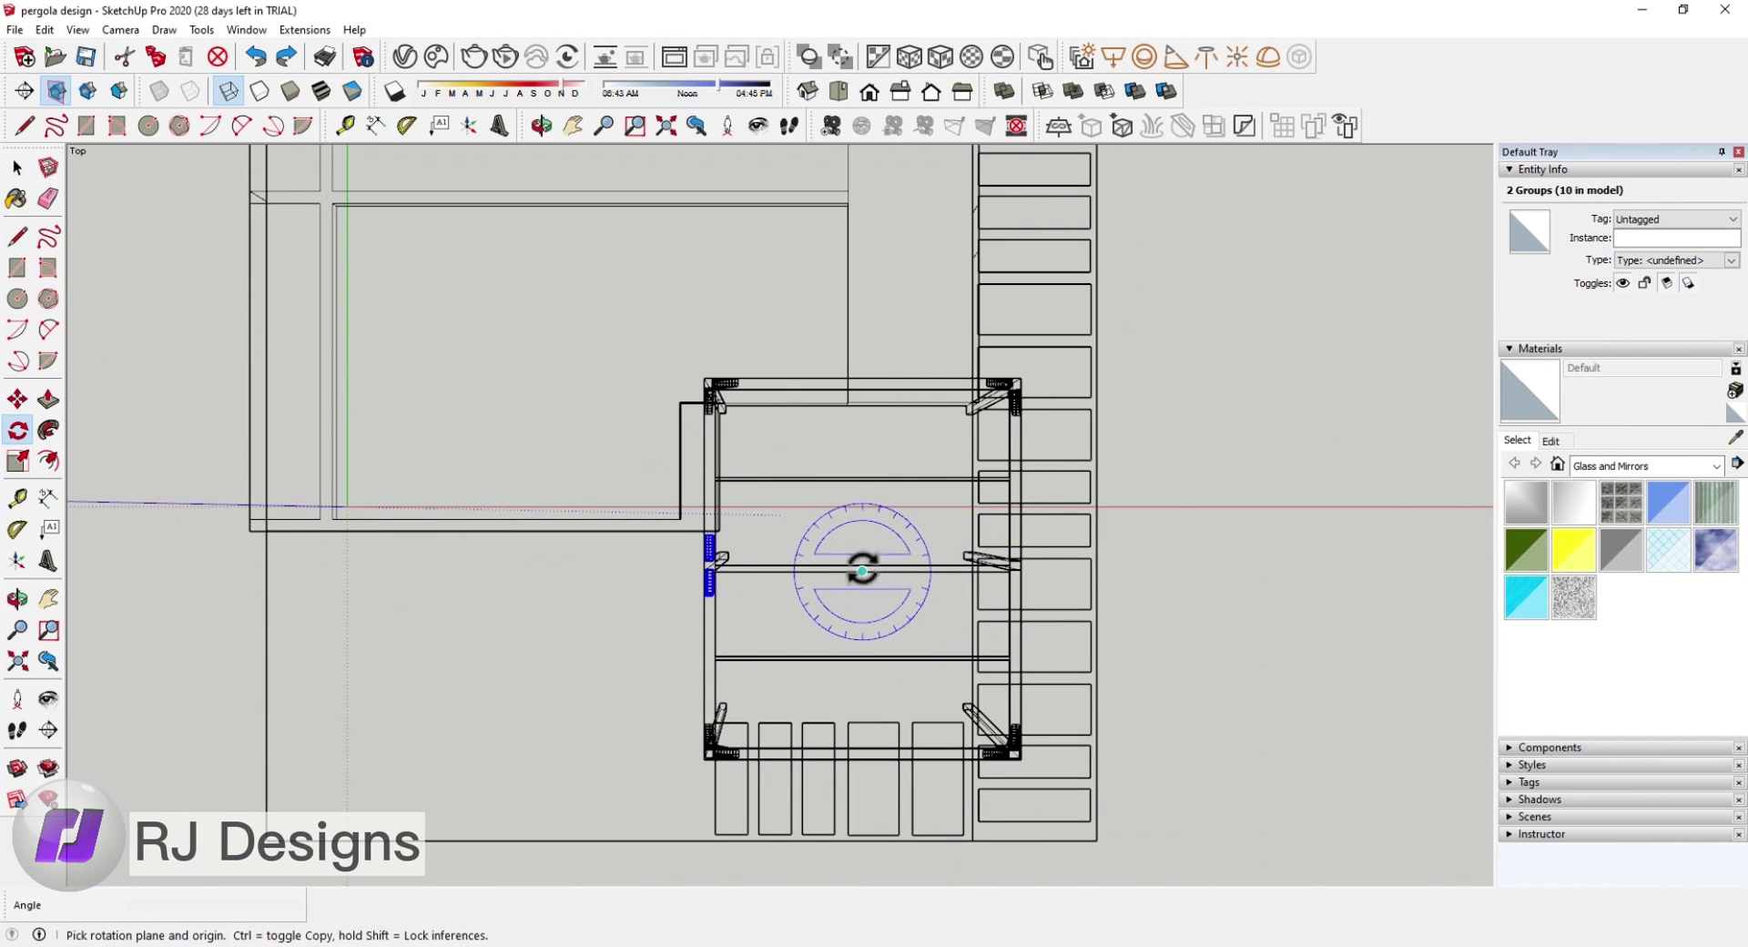
pyautogui.rightClick(773, 657)
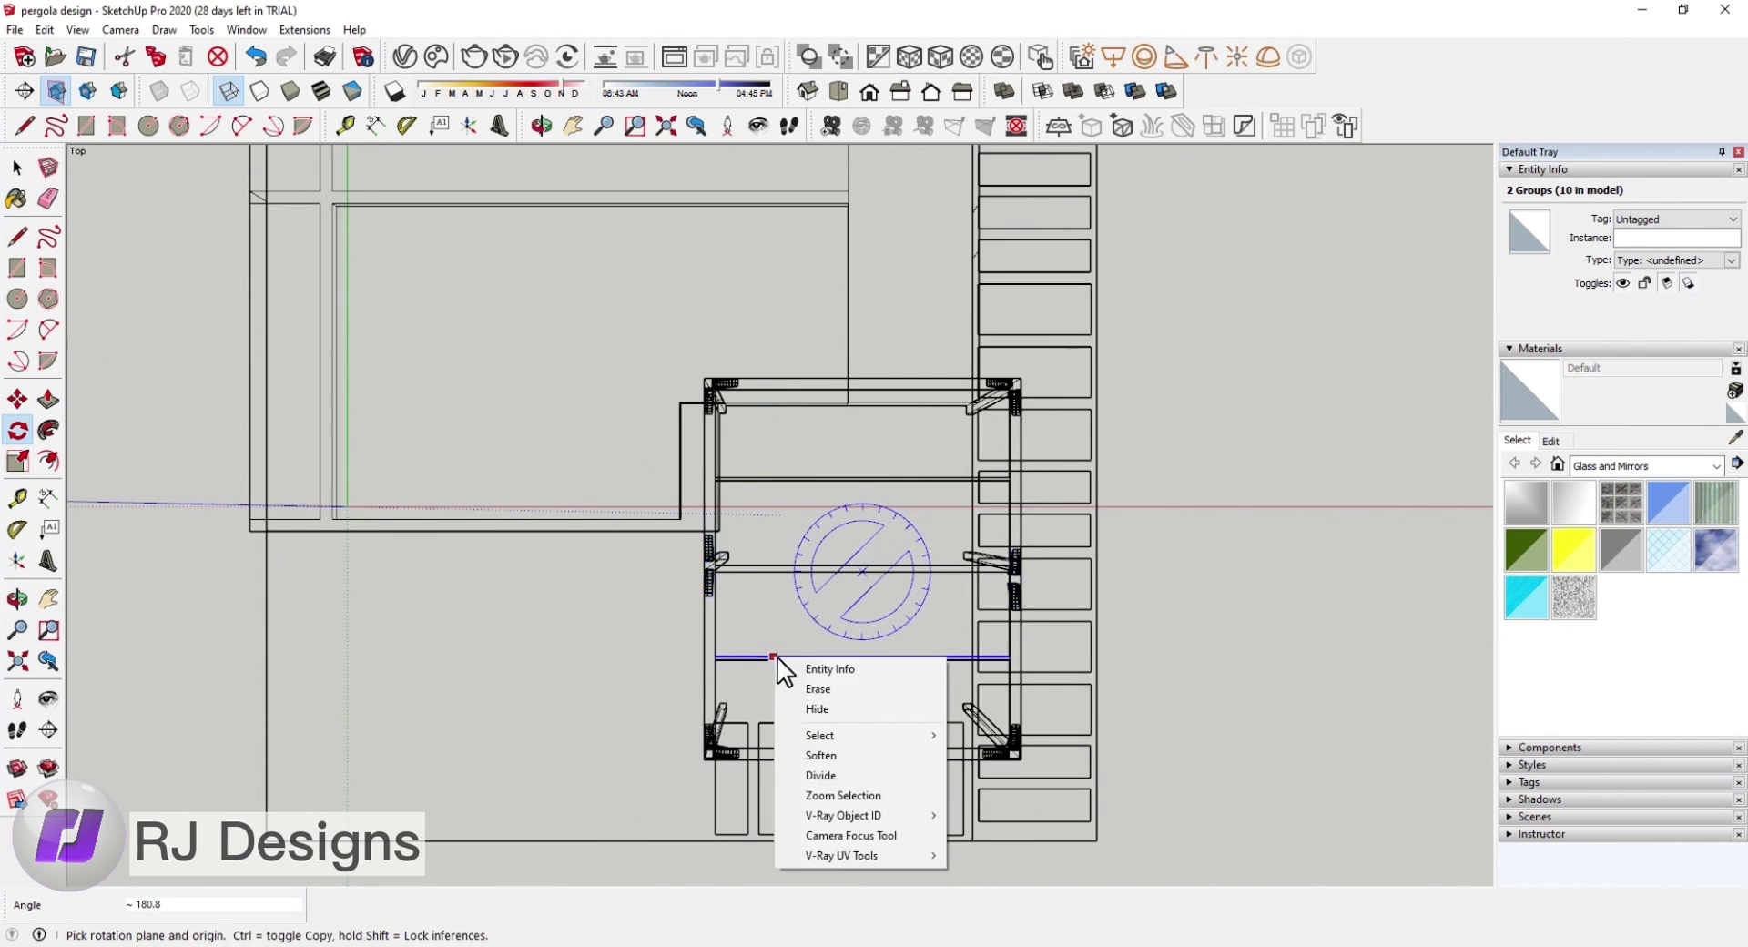
pyautogui.click(1245, 624)
pyautogui.moveTo(1244, 624)
pyautogui.mouseDown(button='middle')
pyautogui.moveTo(869, 672)
pyautogui.moveTo(805, 550)
pyautogui.mouseUp(button='middle')
pyautogui.click(805, 550)
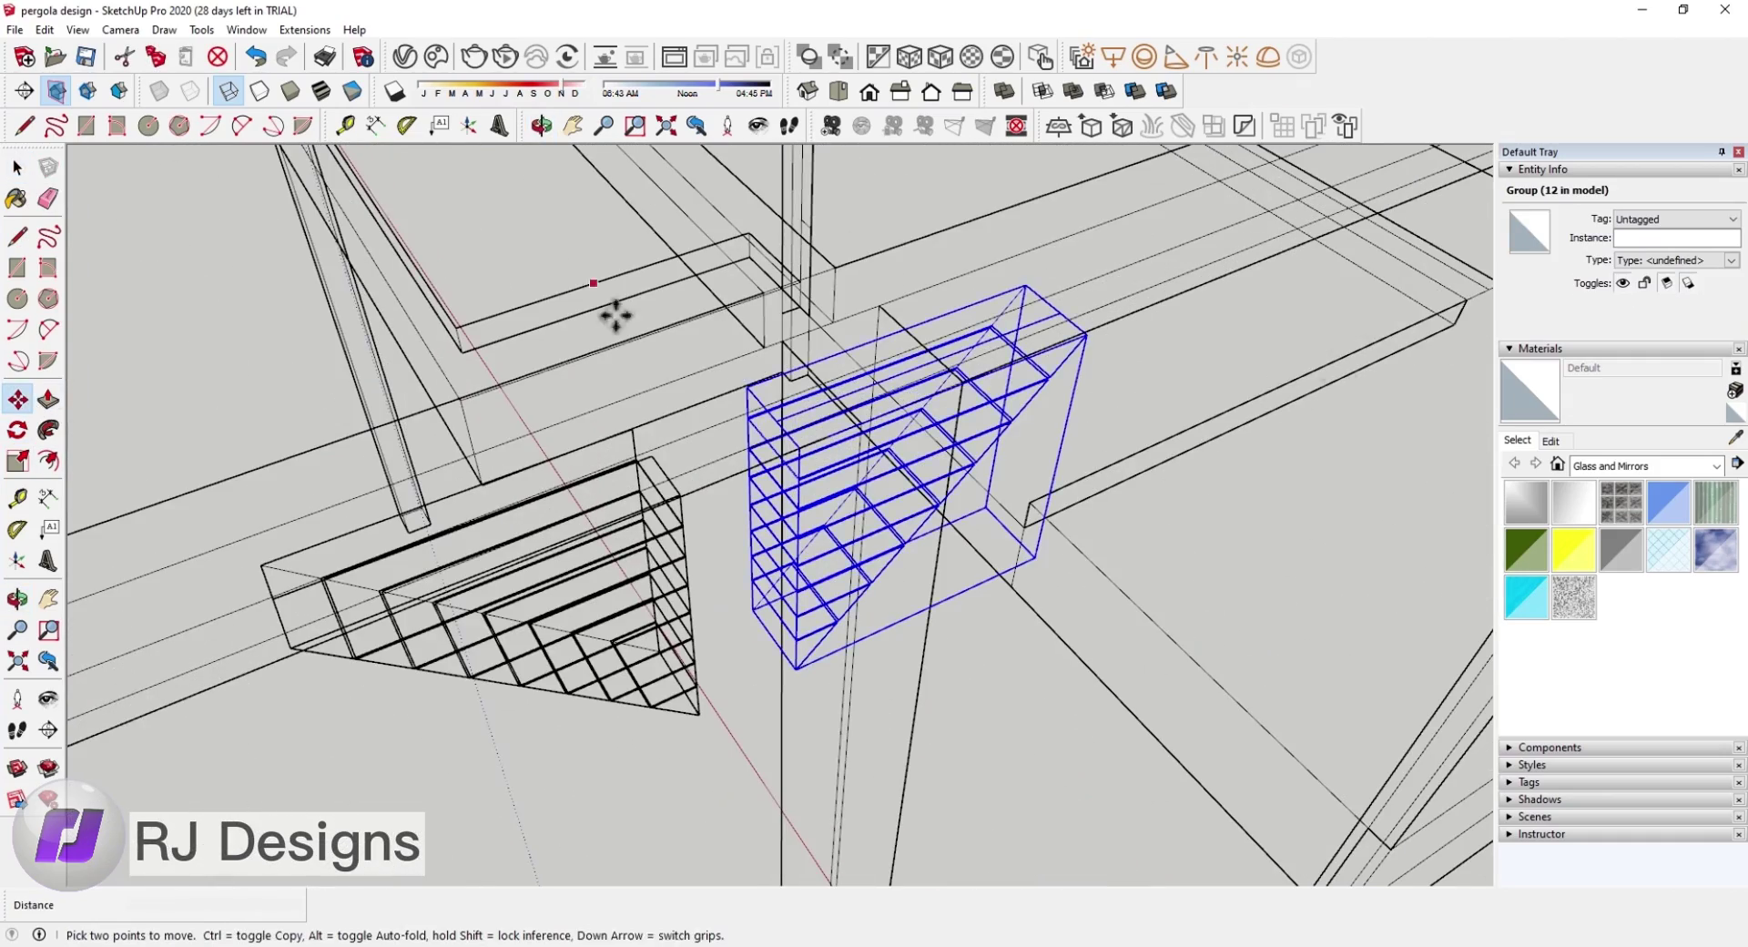
# Step: Move the copied brackets under the beam against the middle post and inspect the fit
pyautogui.moveTo(613, 309); pyautogui.dragTo(965, 374, button='middle')
pyautogui.click(635, 510)
pyautogui.press('m')
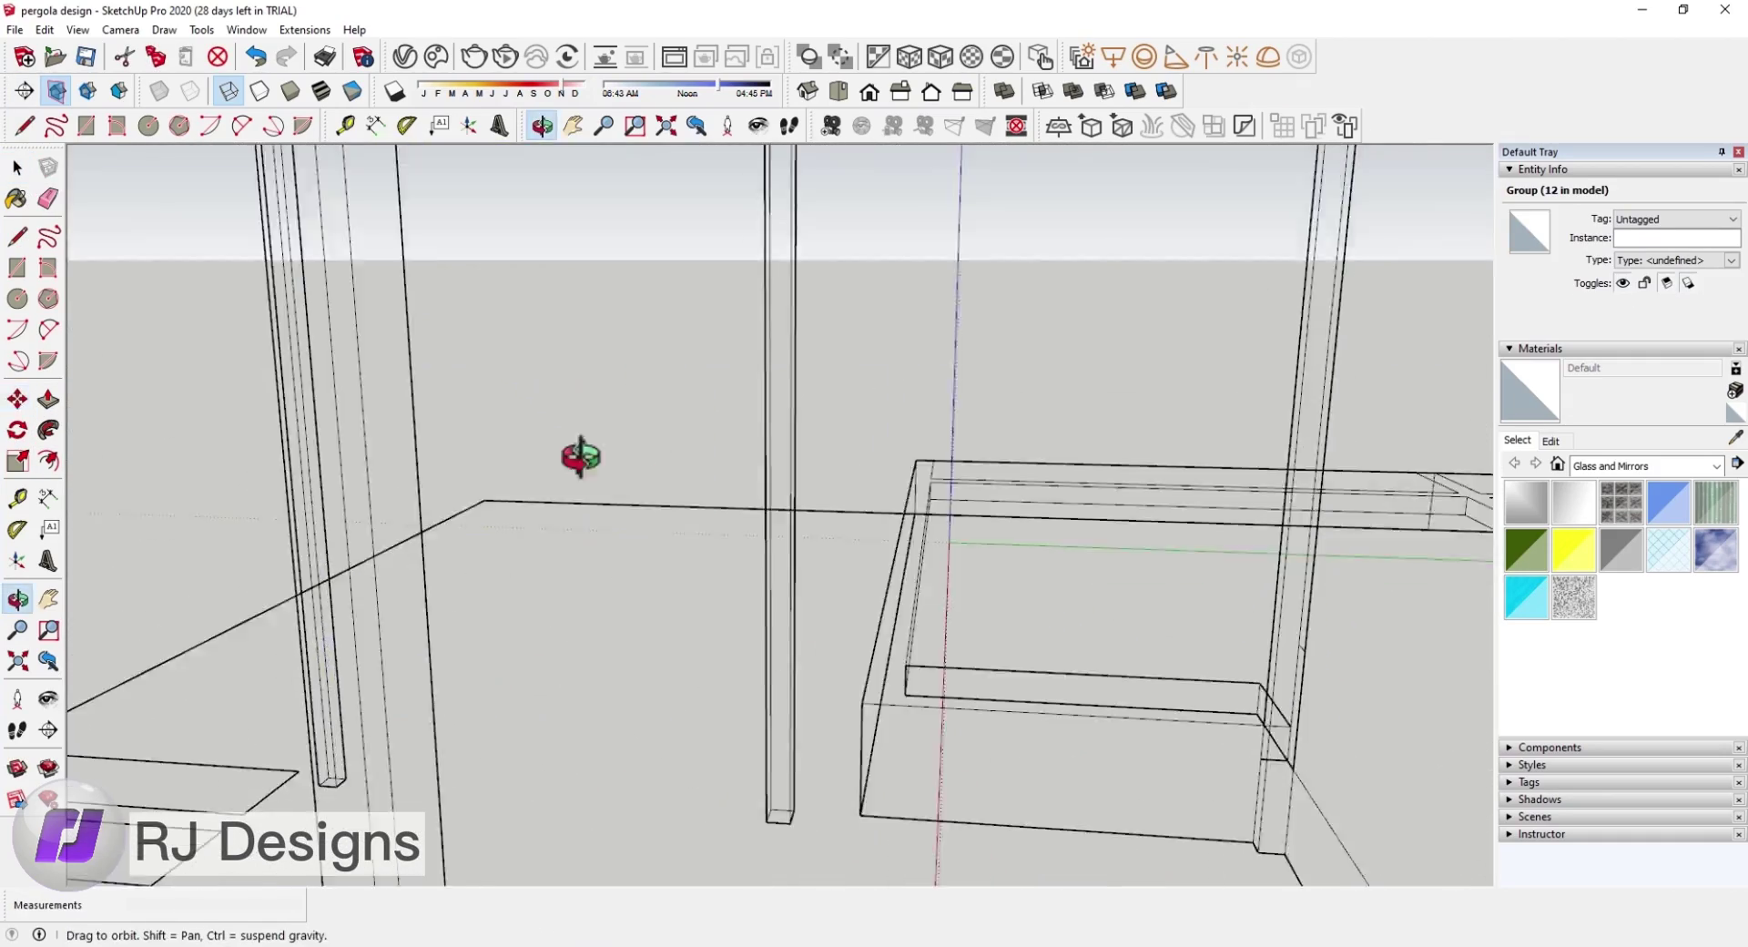
pyautogui.scroll(-5, 578, 457)
pyautogui.scroll(5, 468, 429)
pyautogui.scroll(3, 546, 446)
pyautogui.moveTo(655, 469); pyautogui.dragTo(281, 355, button='middle')
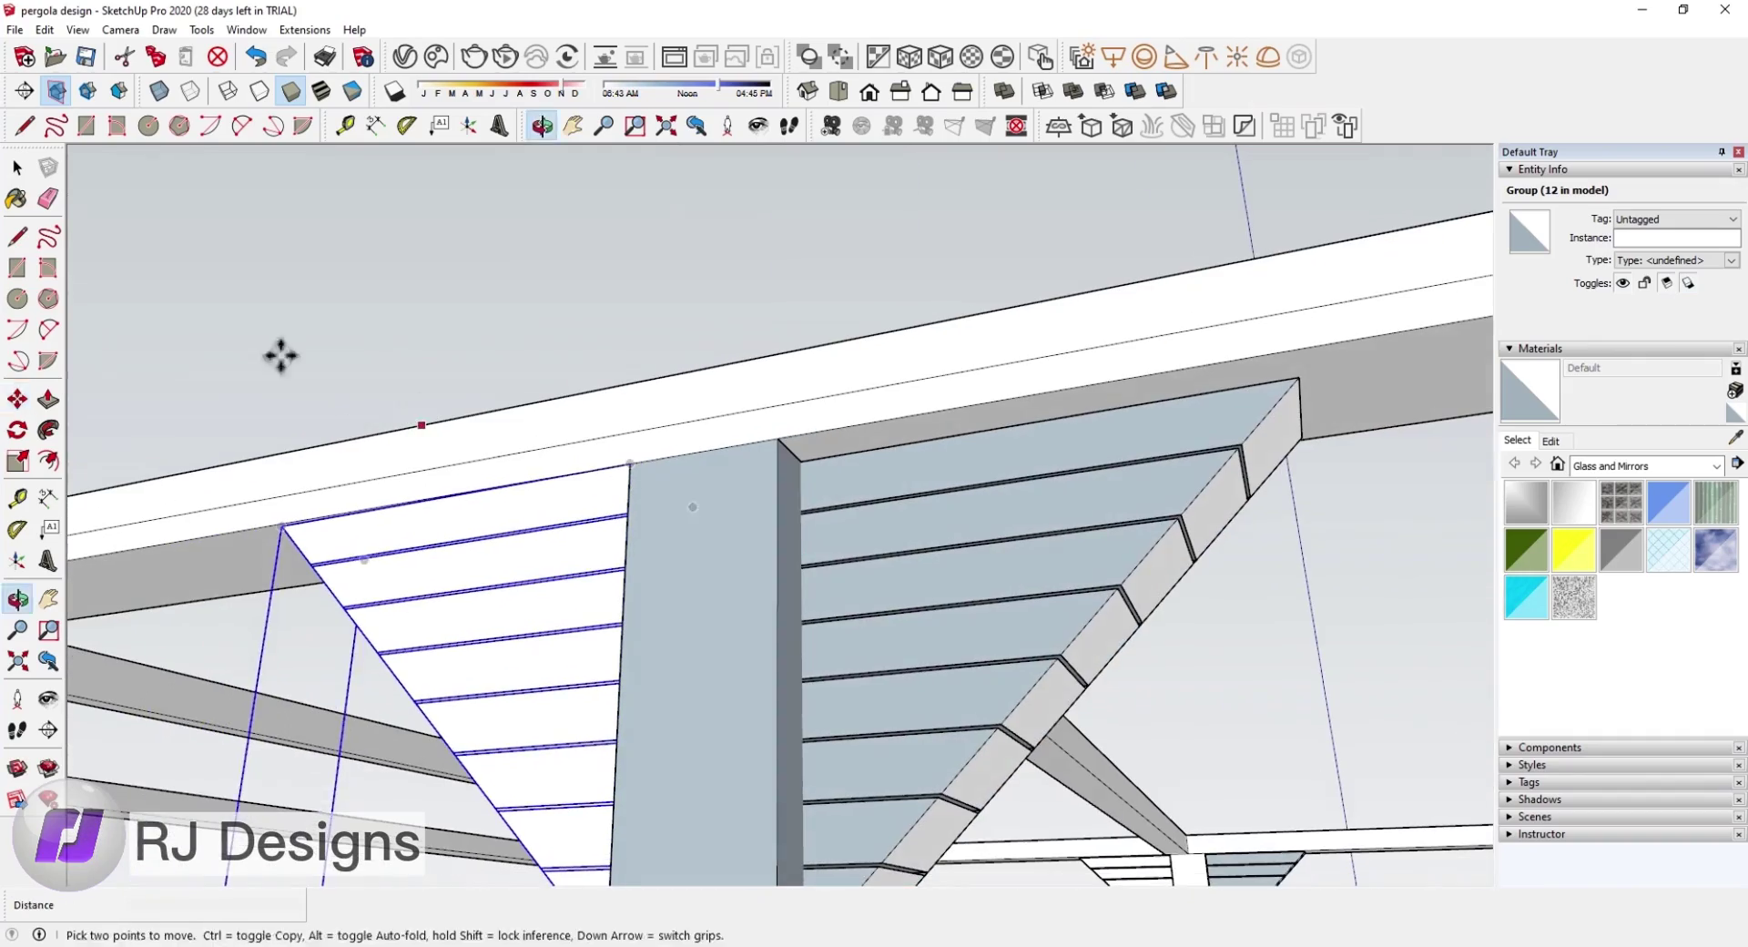
pyautogui.press('m')
pyautogui.moveTo(877, 468)
pyautogui.mouseDown(button='middle')
pyautogui.moveTo(828, 406)
pyautogui.moveTo(877, 364)
pyautogui.mouseUp(button='middle')
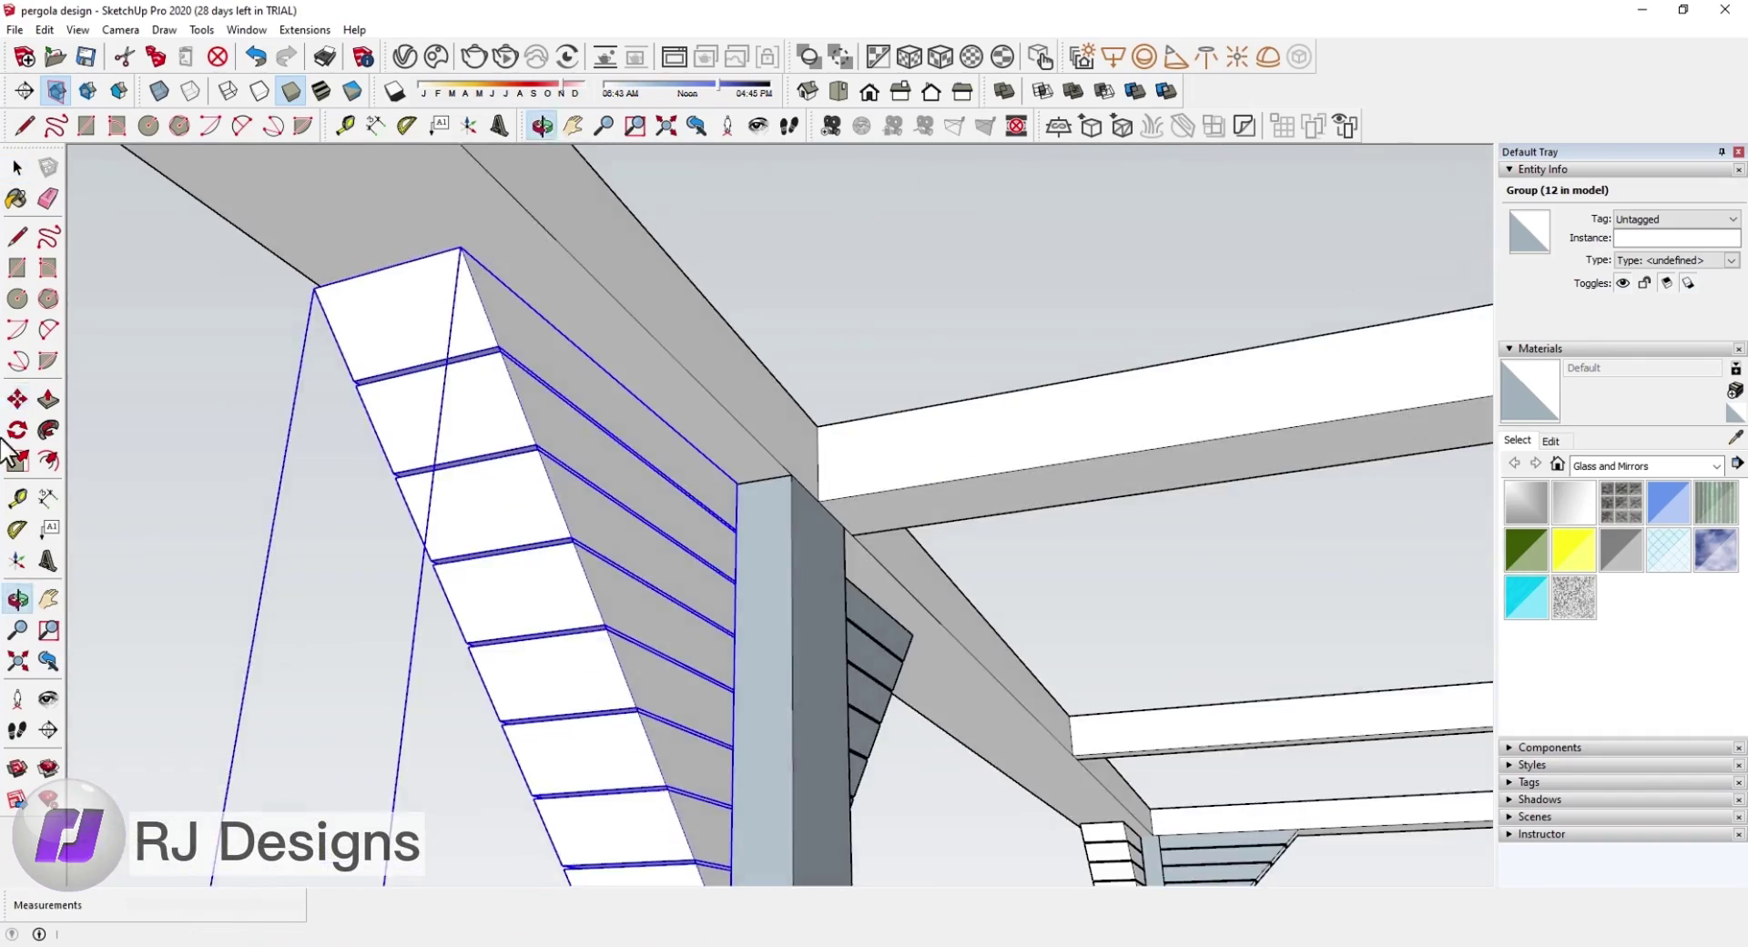
pyautogui.press('space')
pyautogui.scroll(5, 713, 511)
pyautogui.click(1080, 221)
pyautogui.scroll(-10, 1043, 417)
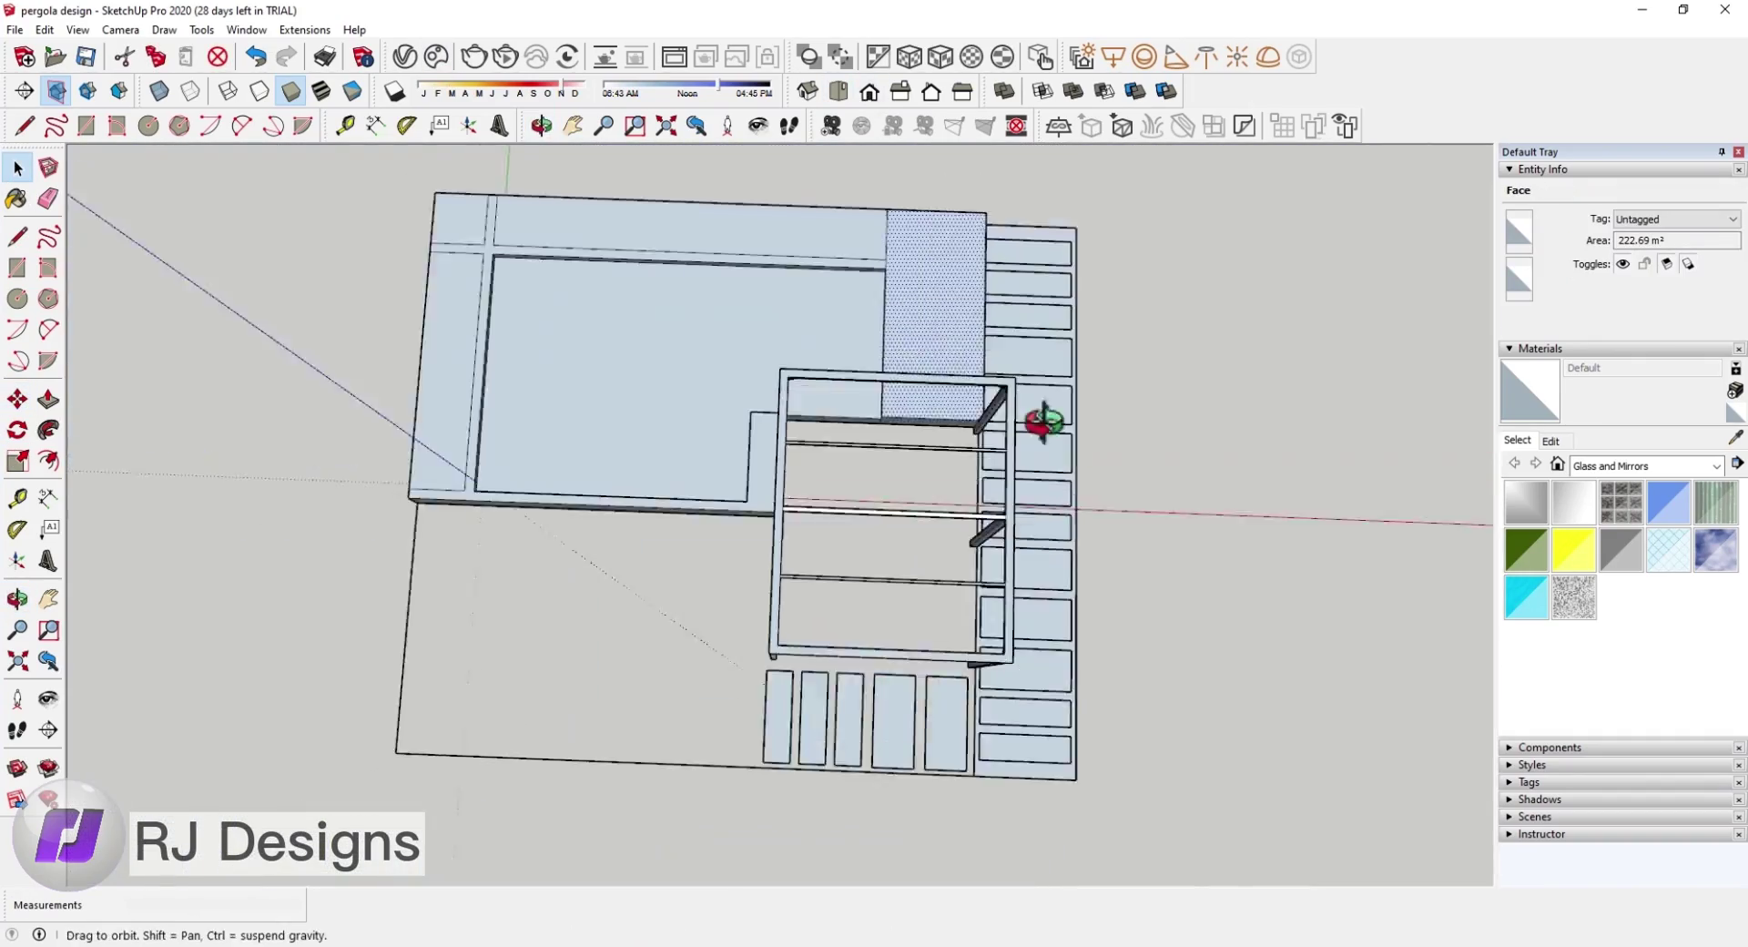
pyautogui.moveTo(1042, 417)
pyautogui.mouseDown(button='middle')
pyautogui.moveTo(949, 407)
pyautogui.moveTo(861, 539)
pyautogui.mouseUp(button='middle')
pyautogui.keyDown('shift'); pyautogui.moveTo(697, 522); pyautogui.dragTo(696, 569, button='middle'); pyautogui.keyUp('shift')
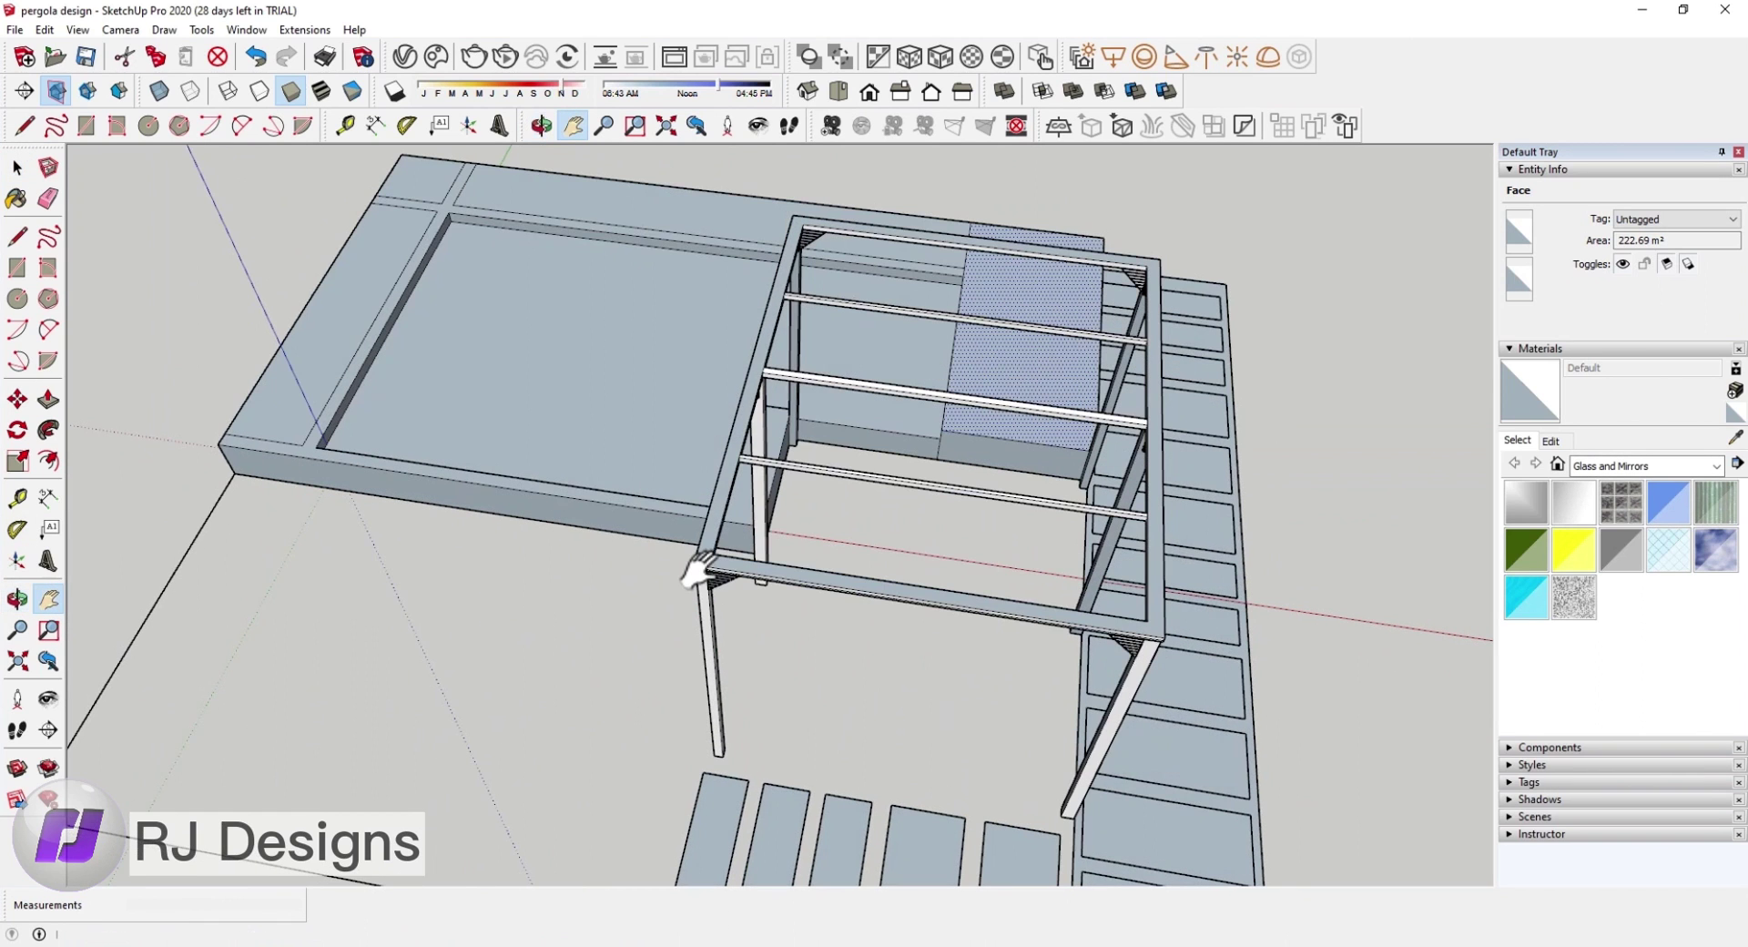
pyautogui.click(839, 91)
pyautogui.click(16, 171)
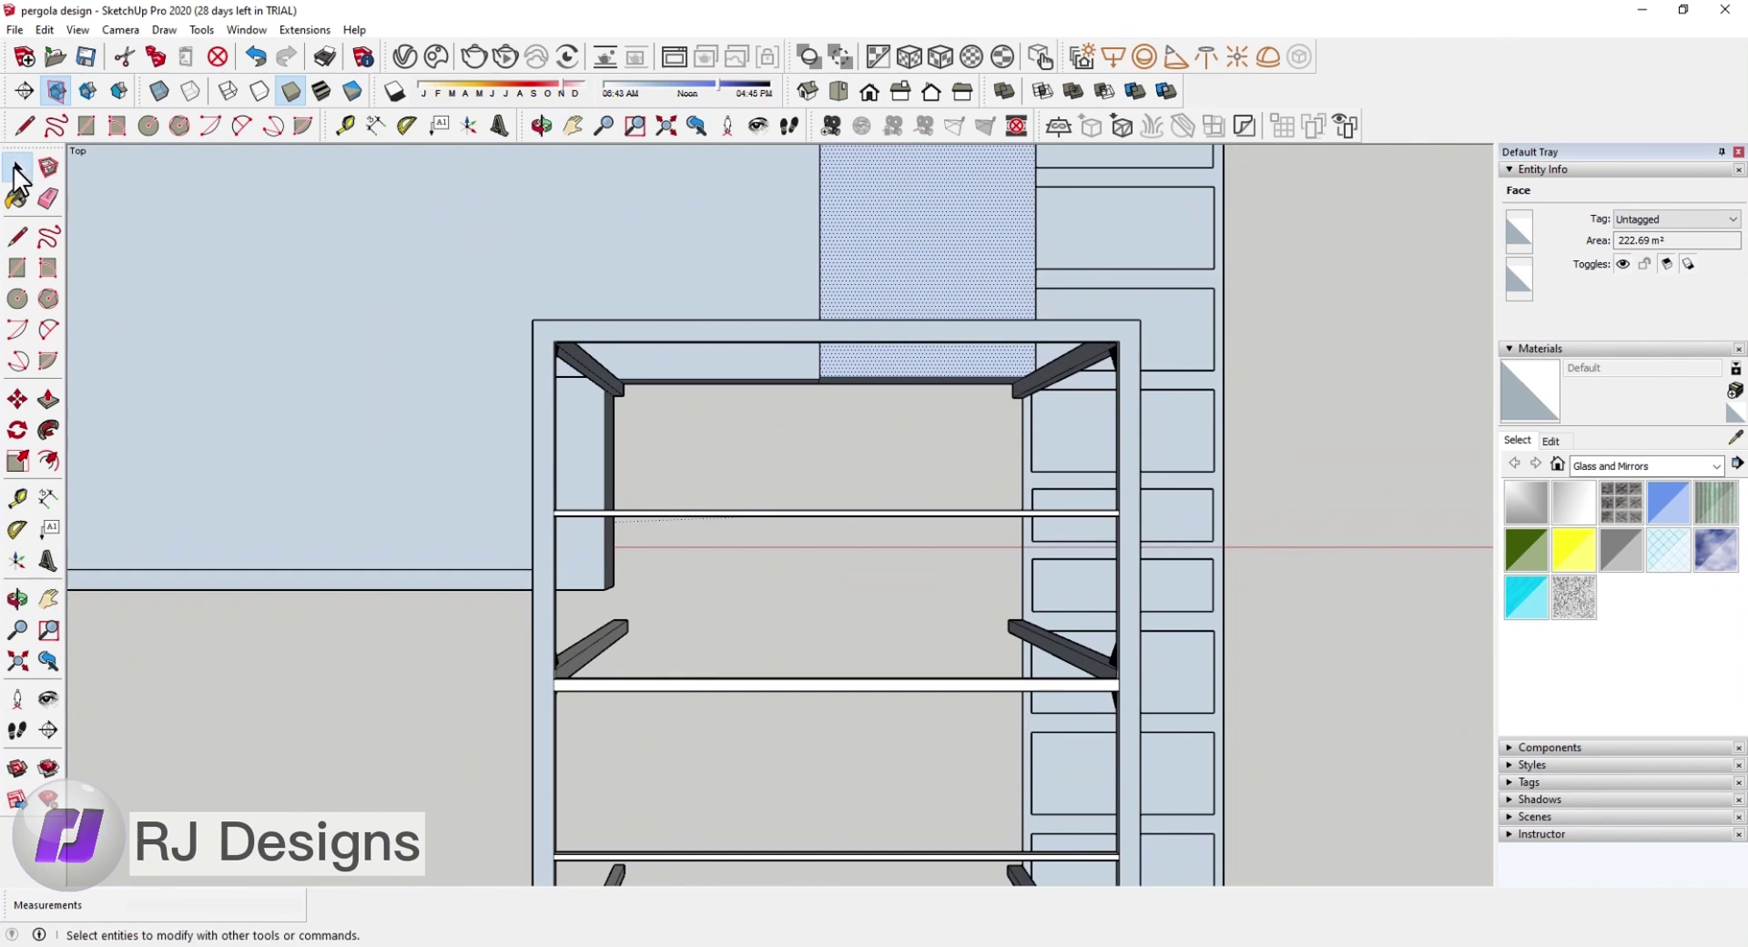
pyautogui.click(16, 497)
pyautogui.scroll(3, 546, 291)
pyautogui.click(533, 259)
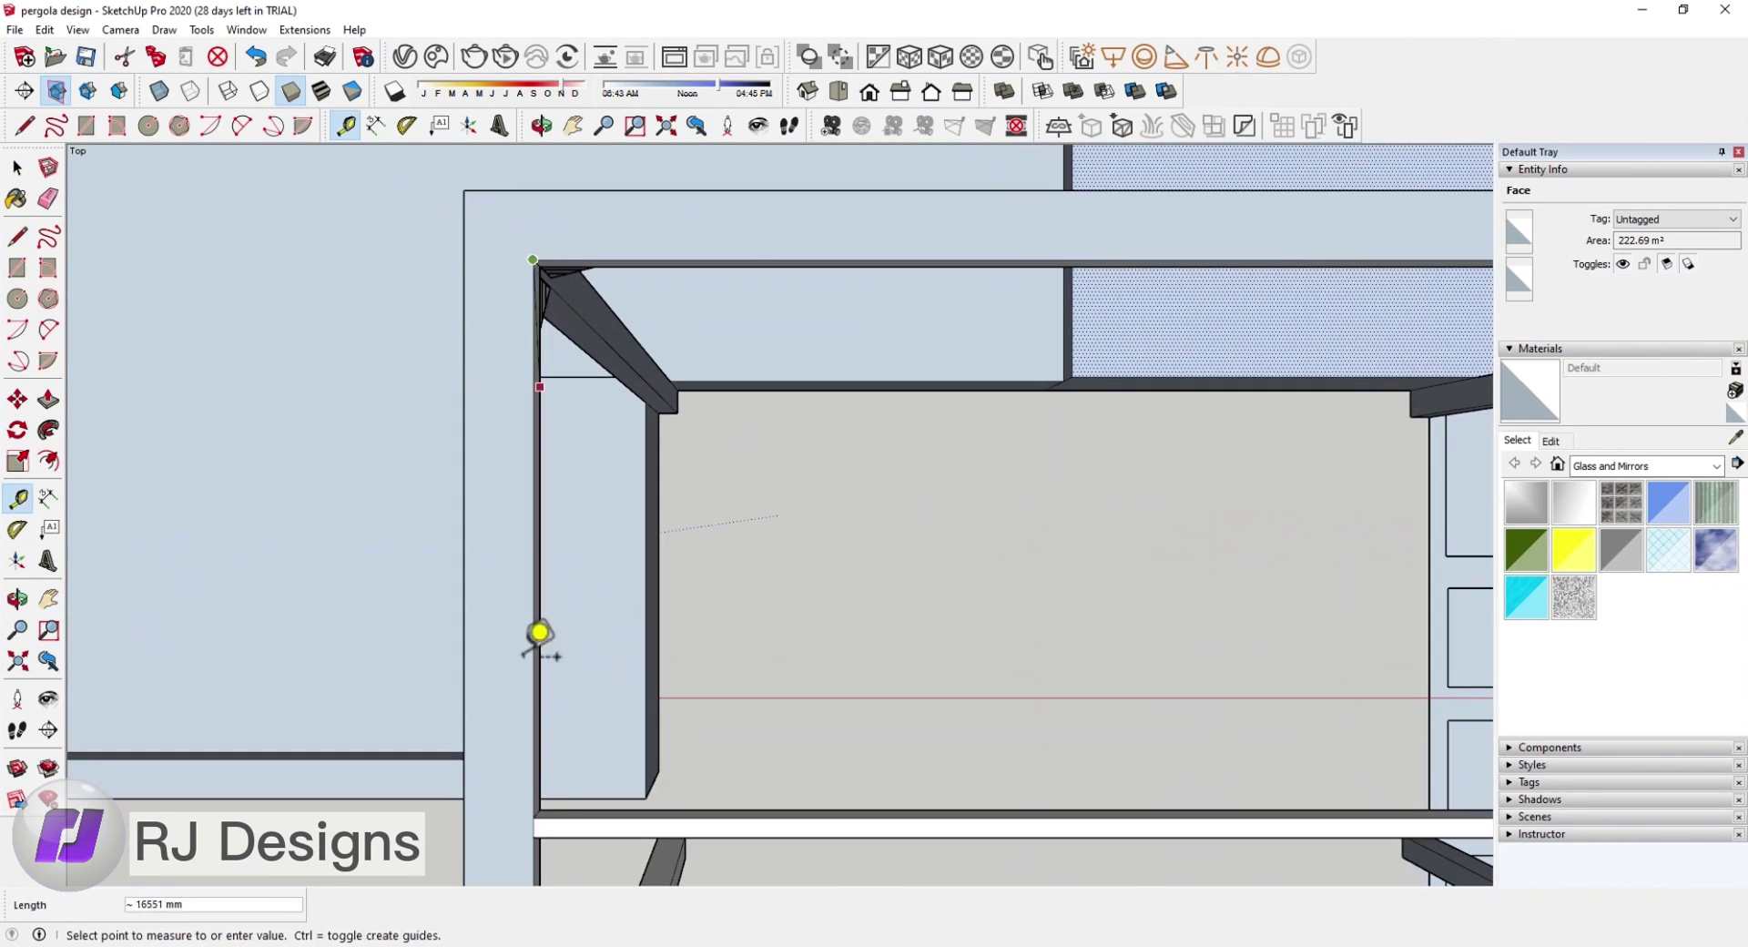
pyautogui.click(17, 169)
pyautogui.scroll(-3, 351, 291)
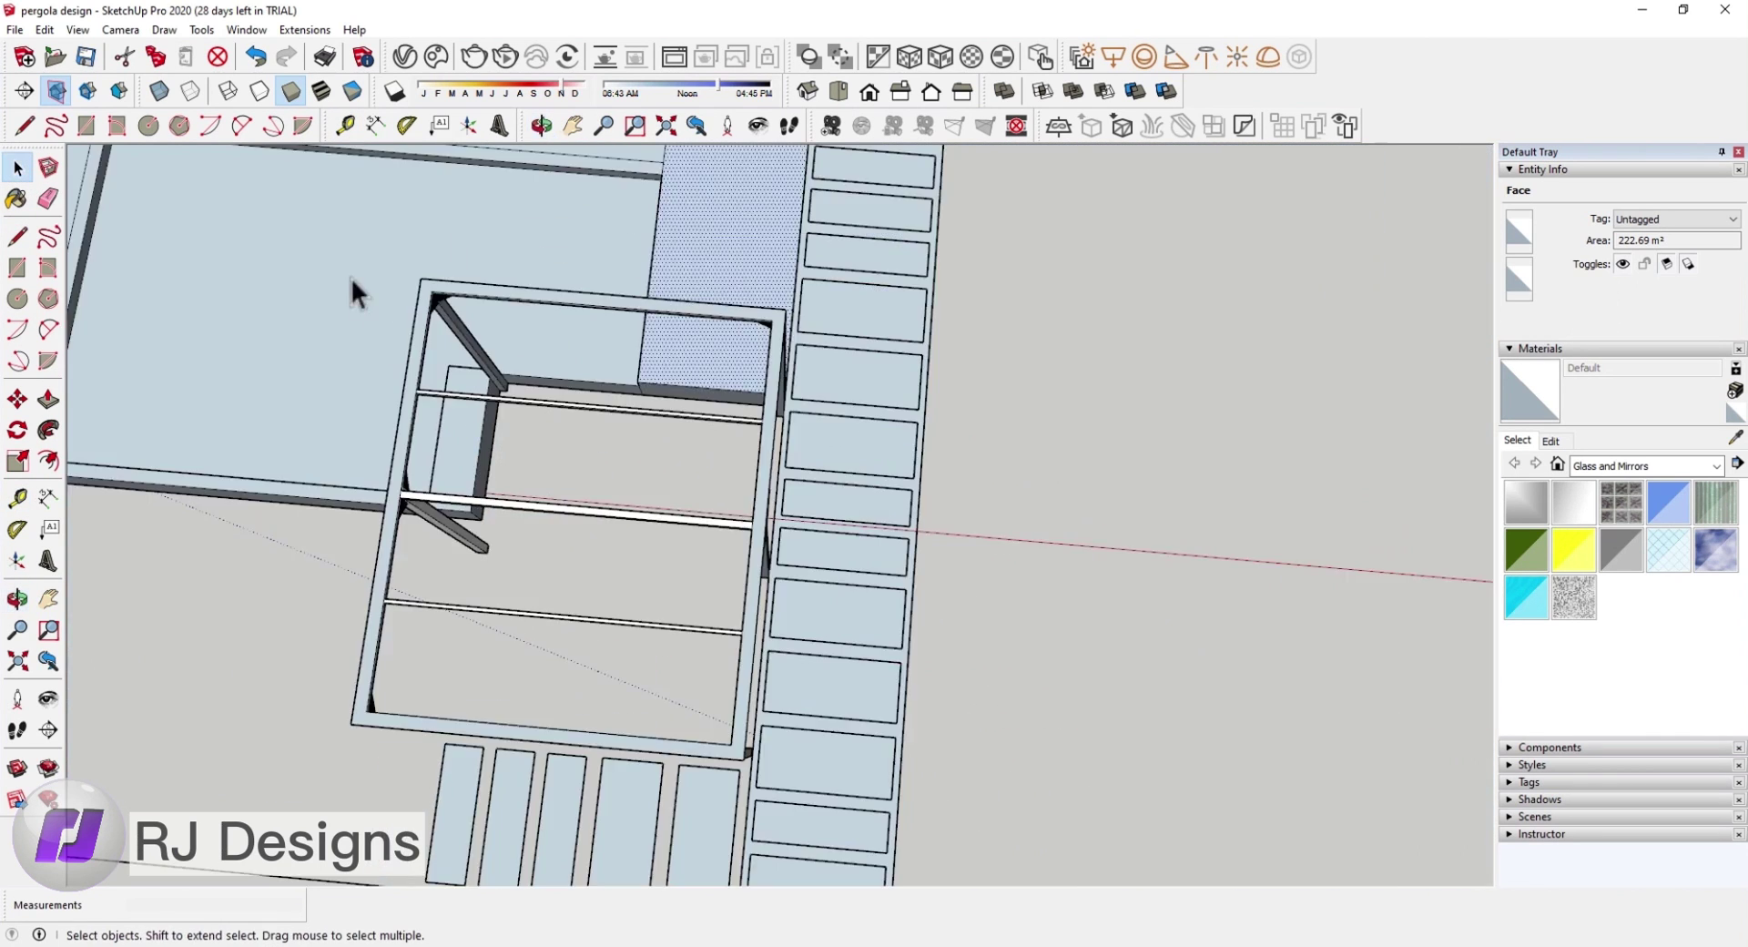
pyautogui.scroll(-3, 638, 337)
pyautogui.press('l')
pyautogui.scroll(-2, 1145, 441)
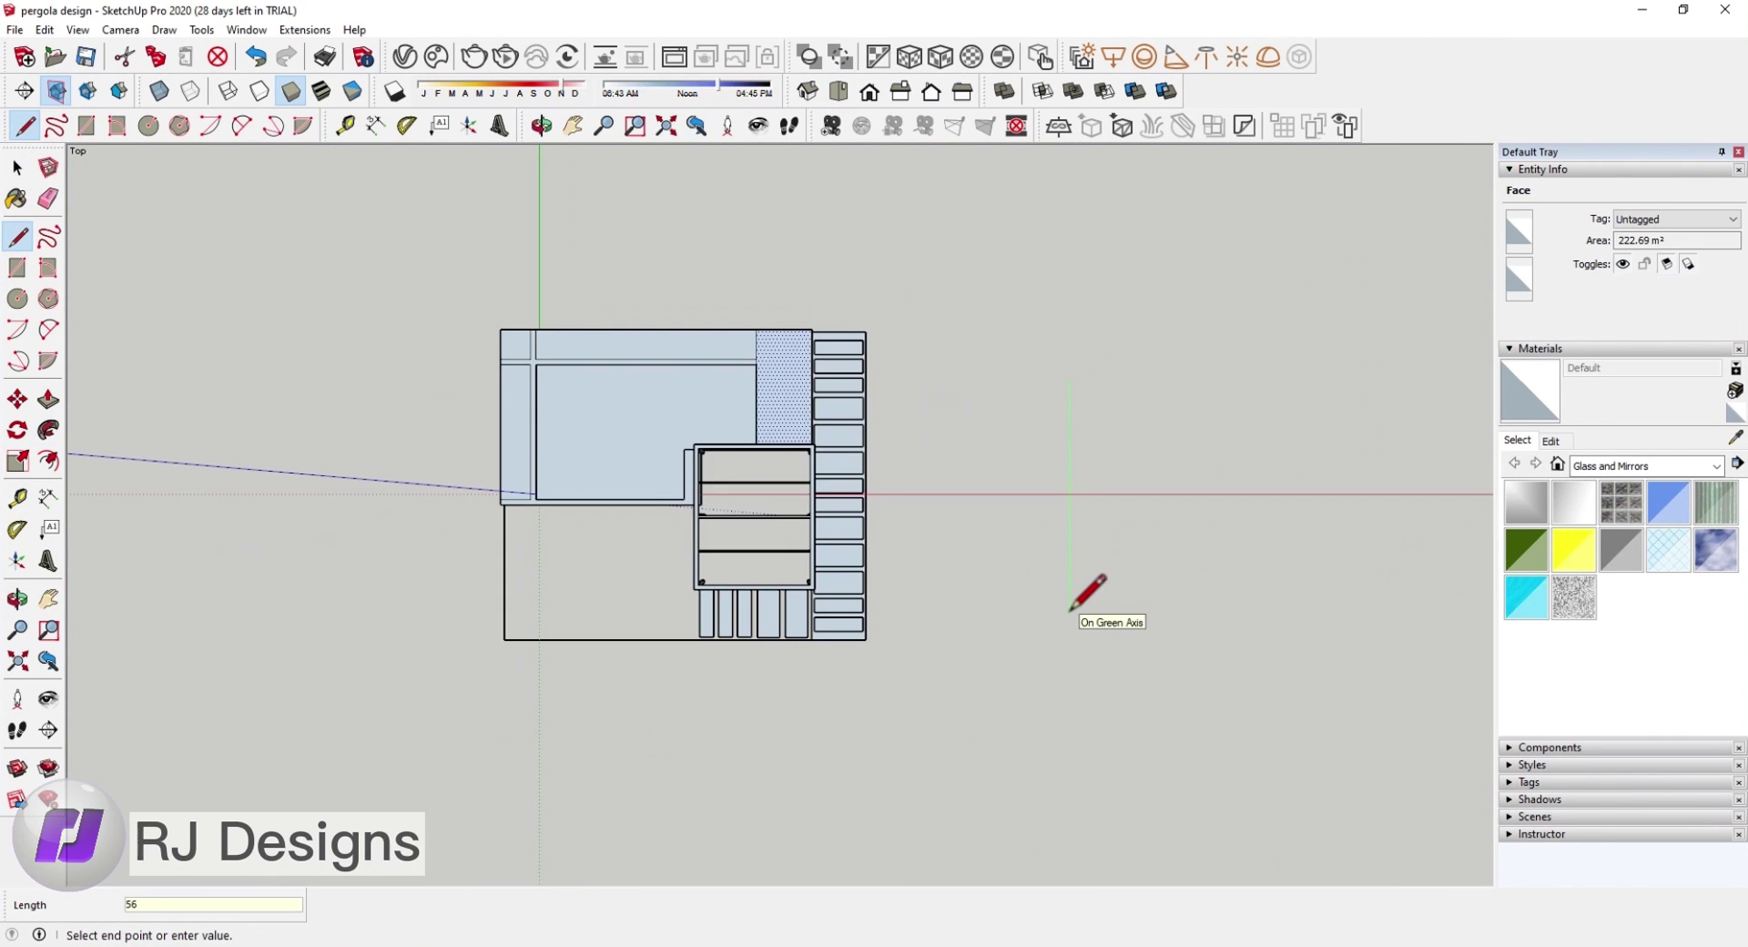
# Step: Draw the beam's base rectangle with a 500 mm line
pyautogui.scroll(2, 1070, 411)
pyautogui.scroll(2, 1079, 414)
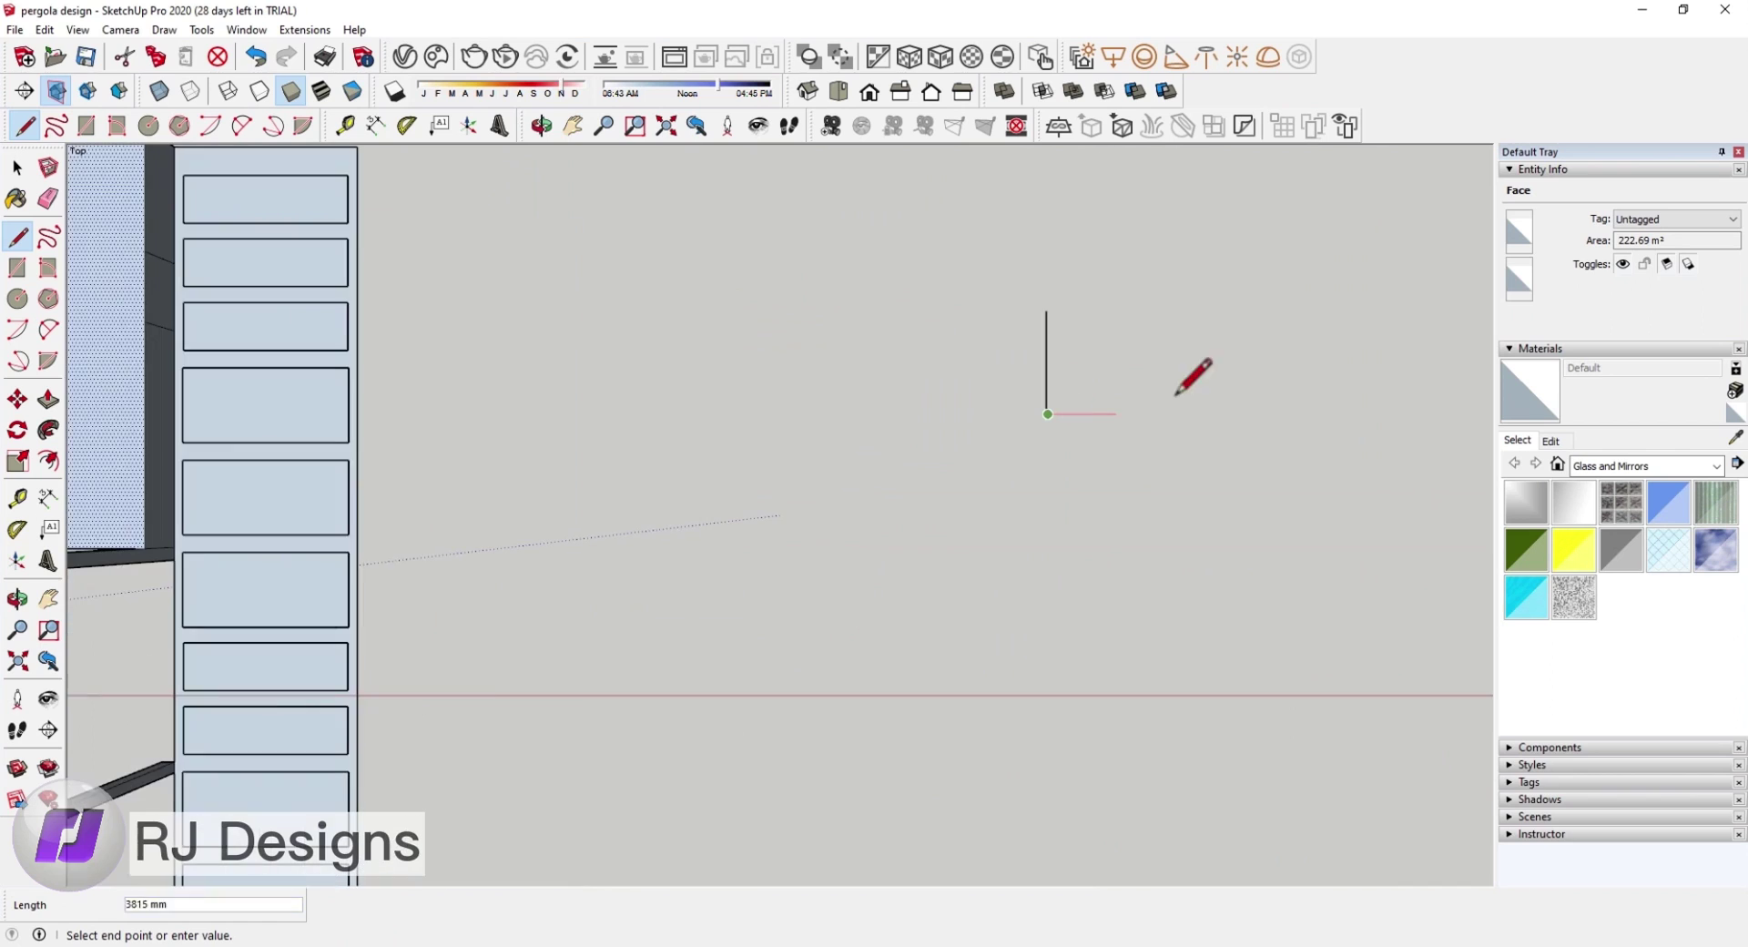
pyautogui.scroll(1, 1174, 401)
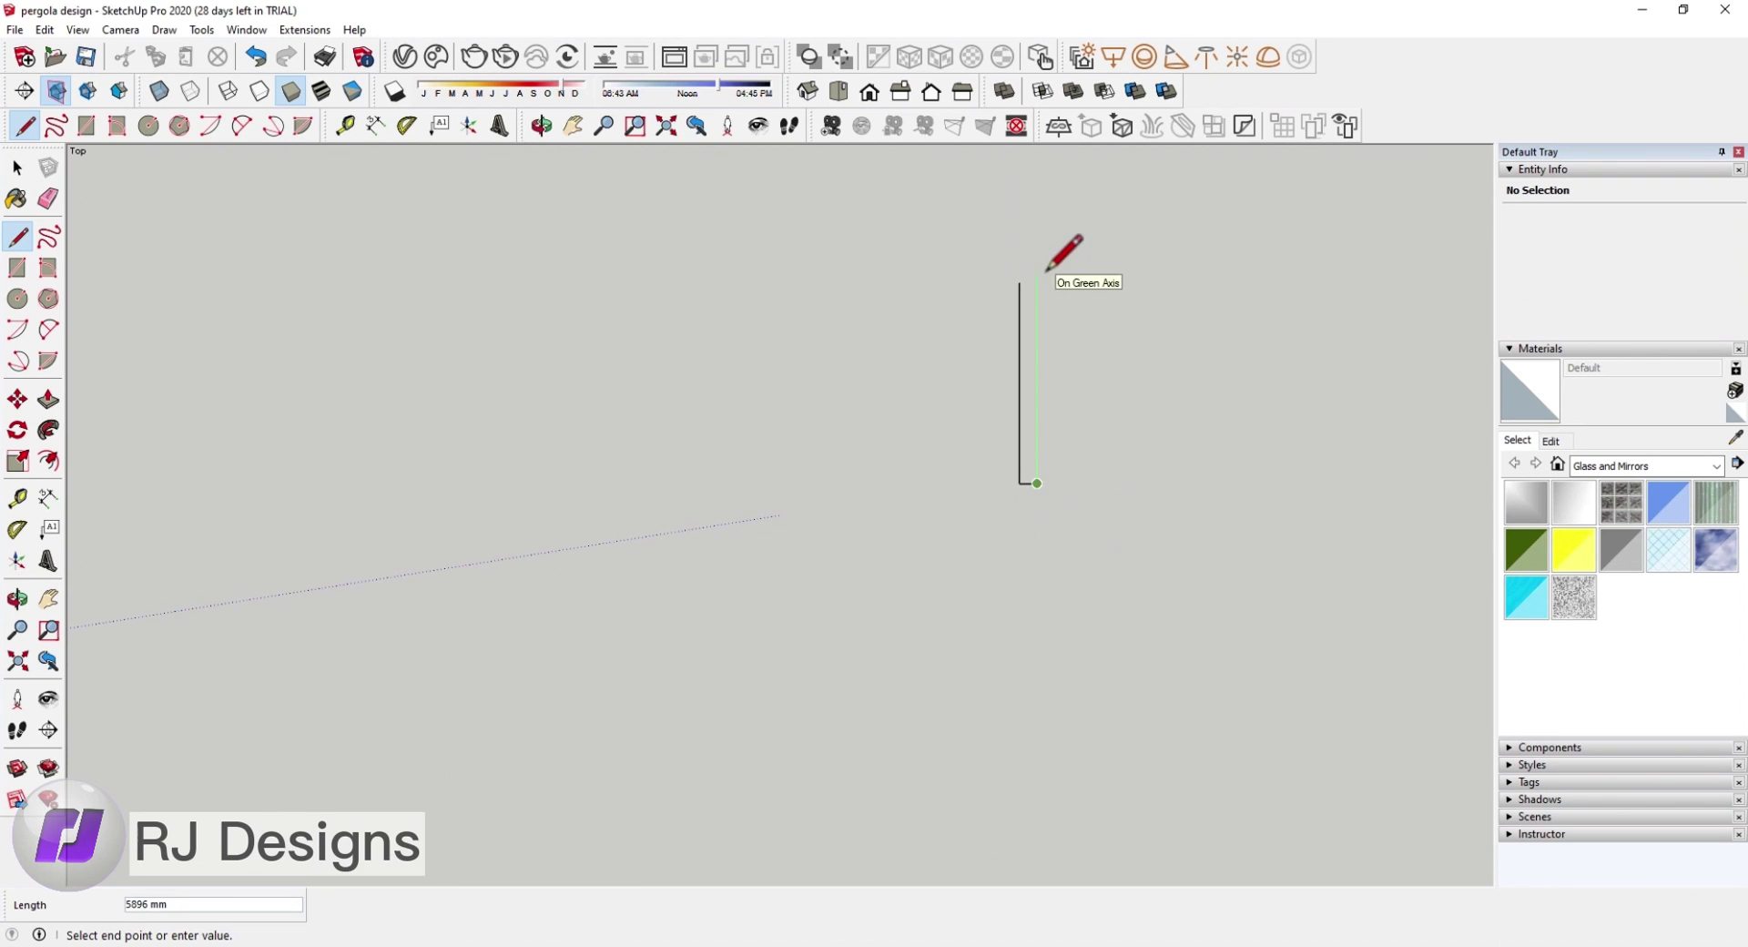
pyautogui.scroll(-2, 1048, 270)
pyautogui.scroll(-1, 1047, 282)
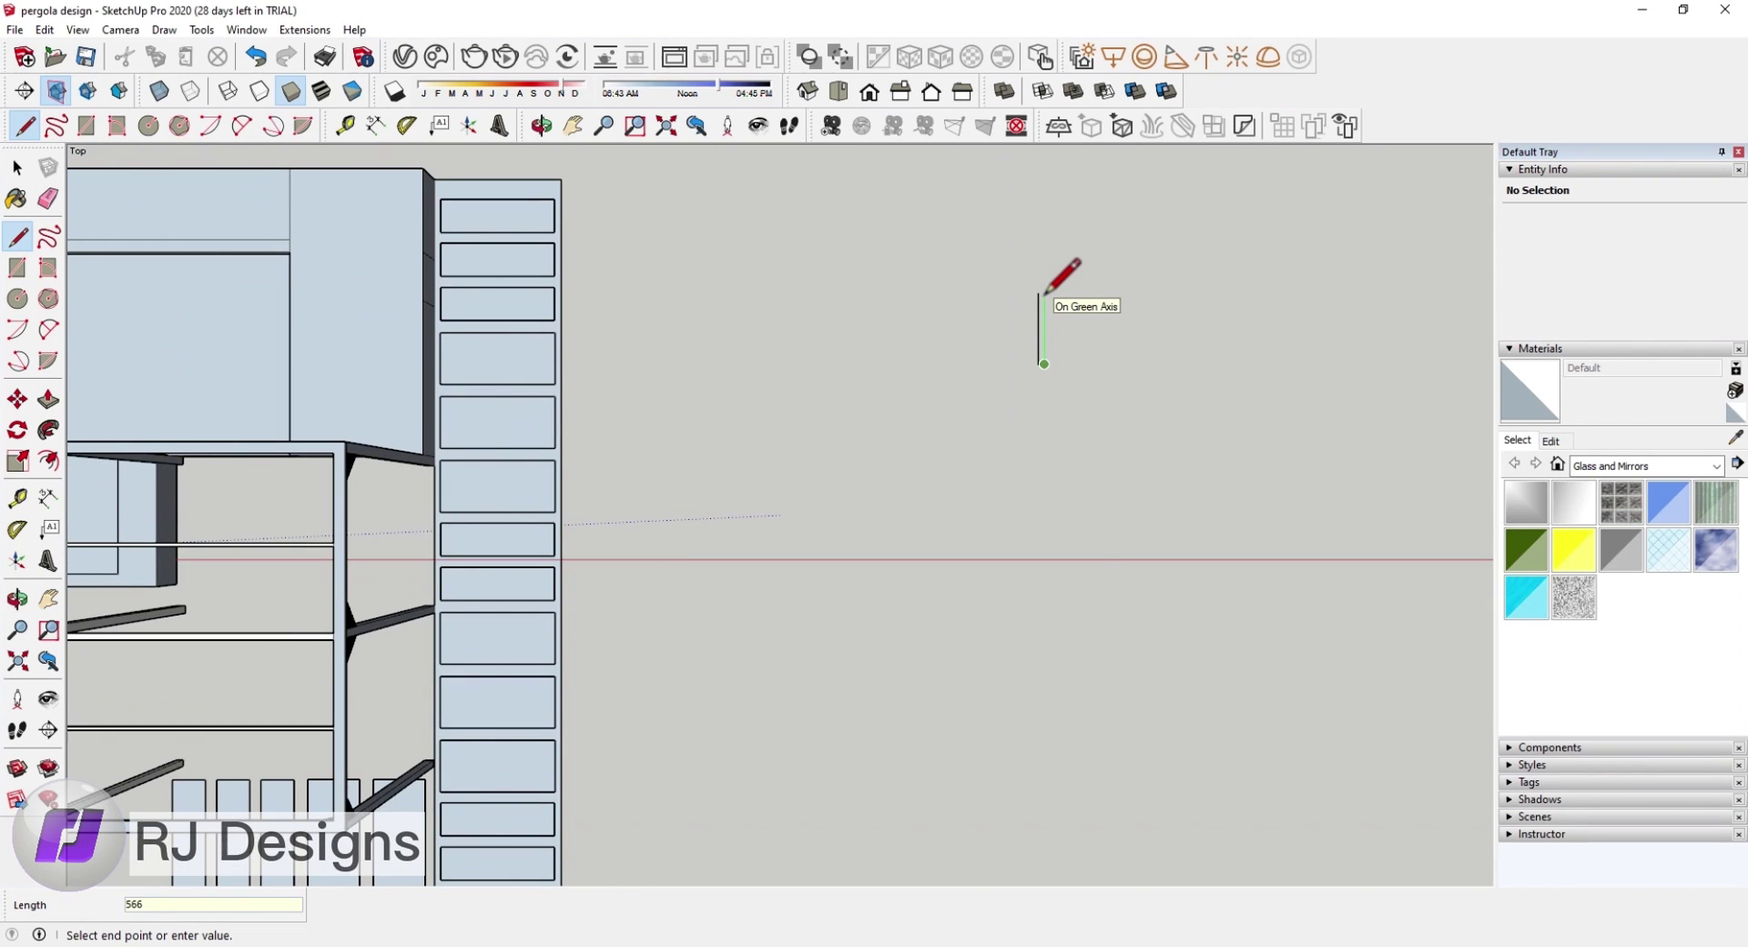
pyautogui.scroll(2, 1044, 292)
pyautogui.write('500')
pyautogui.press('Return')
# Step: Push/Pull the rectangle into a long beam and group it as a 0.57 m³ solid
pyautogui.moveTo(1045, 420)
pyautogui.mouseDown(button='middle')
pyautogui.moveTo(839, 254)
pyautogui.moveTo(1041, 519)
pyautogui.mouseUp(button='middle')
pyautogui.scroll(2, 1042, 519)
pyautogui.press('p')
pyautogui.click(1001, 536)
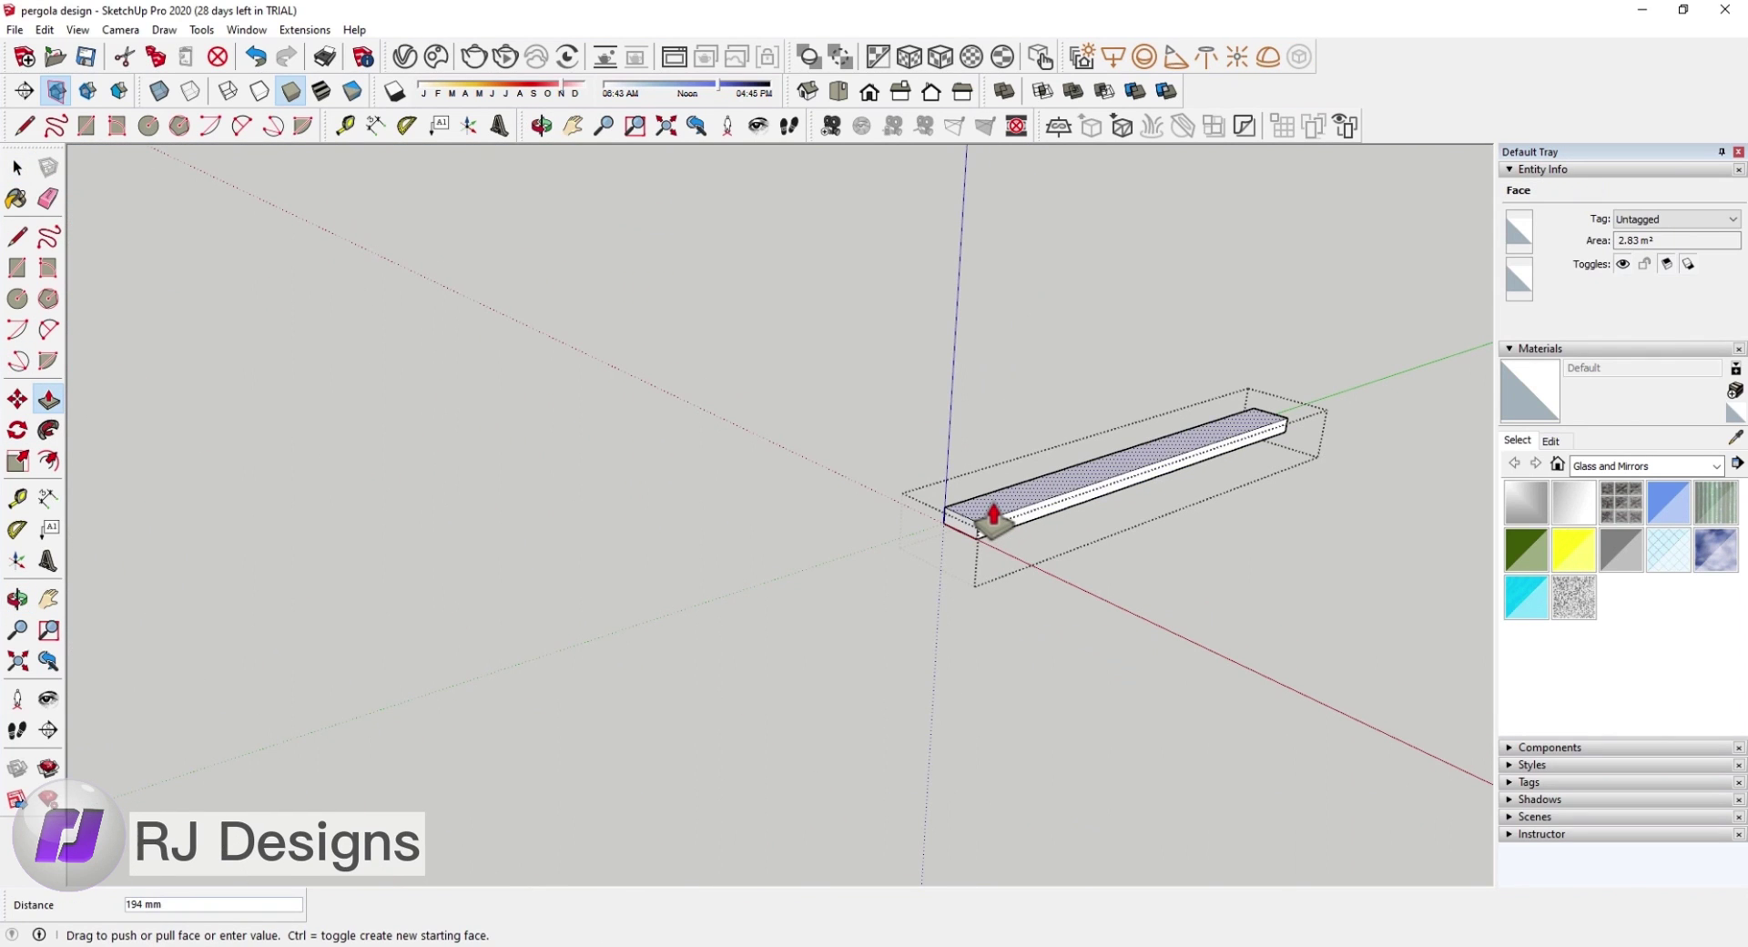
pyautogui.press('Return')
pyautogui.rightClick(728, 398)
pyautogui.click(774, 449)
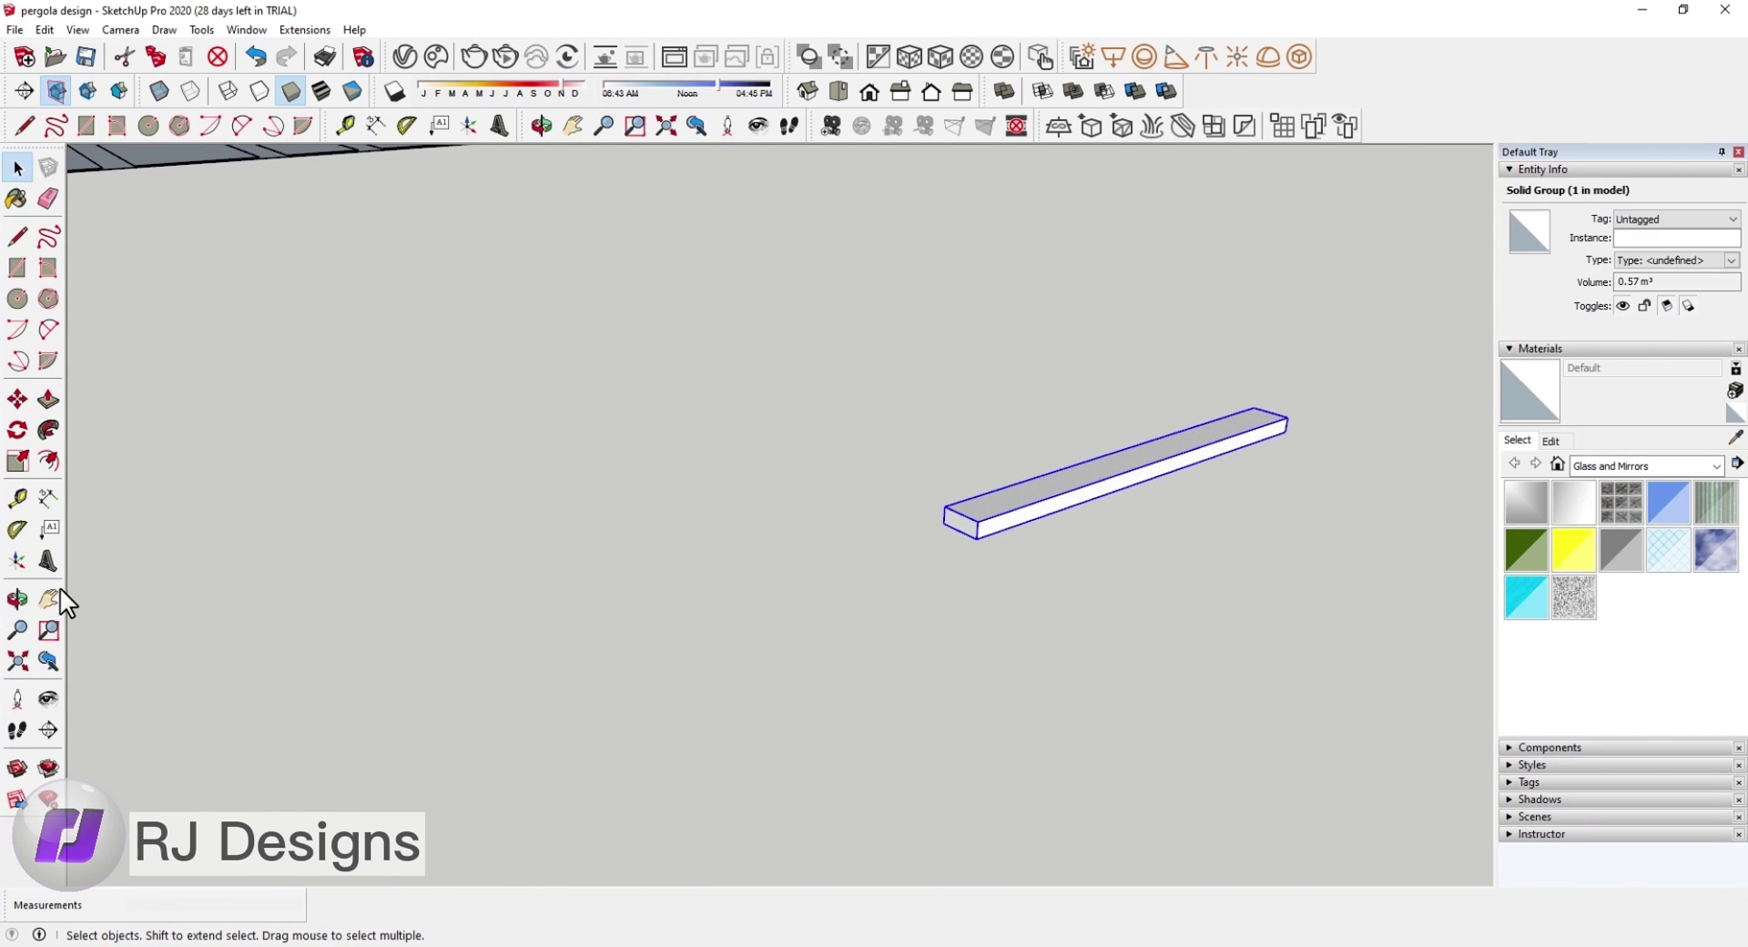
pyautogui.click(856, 98)
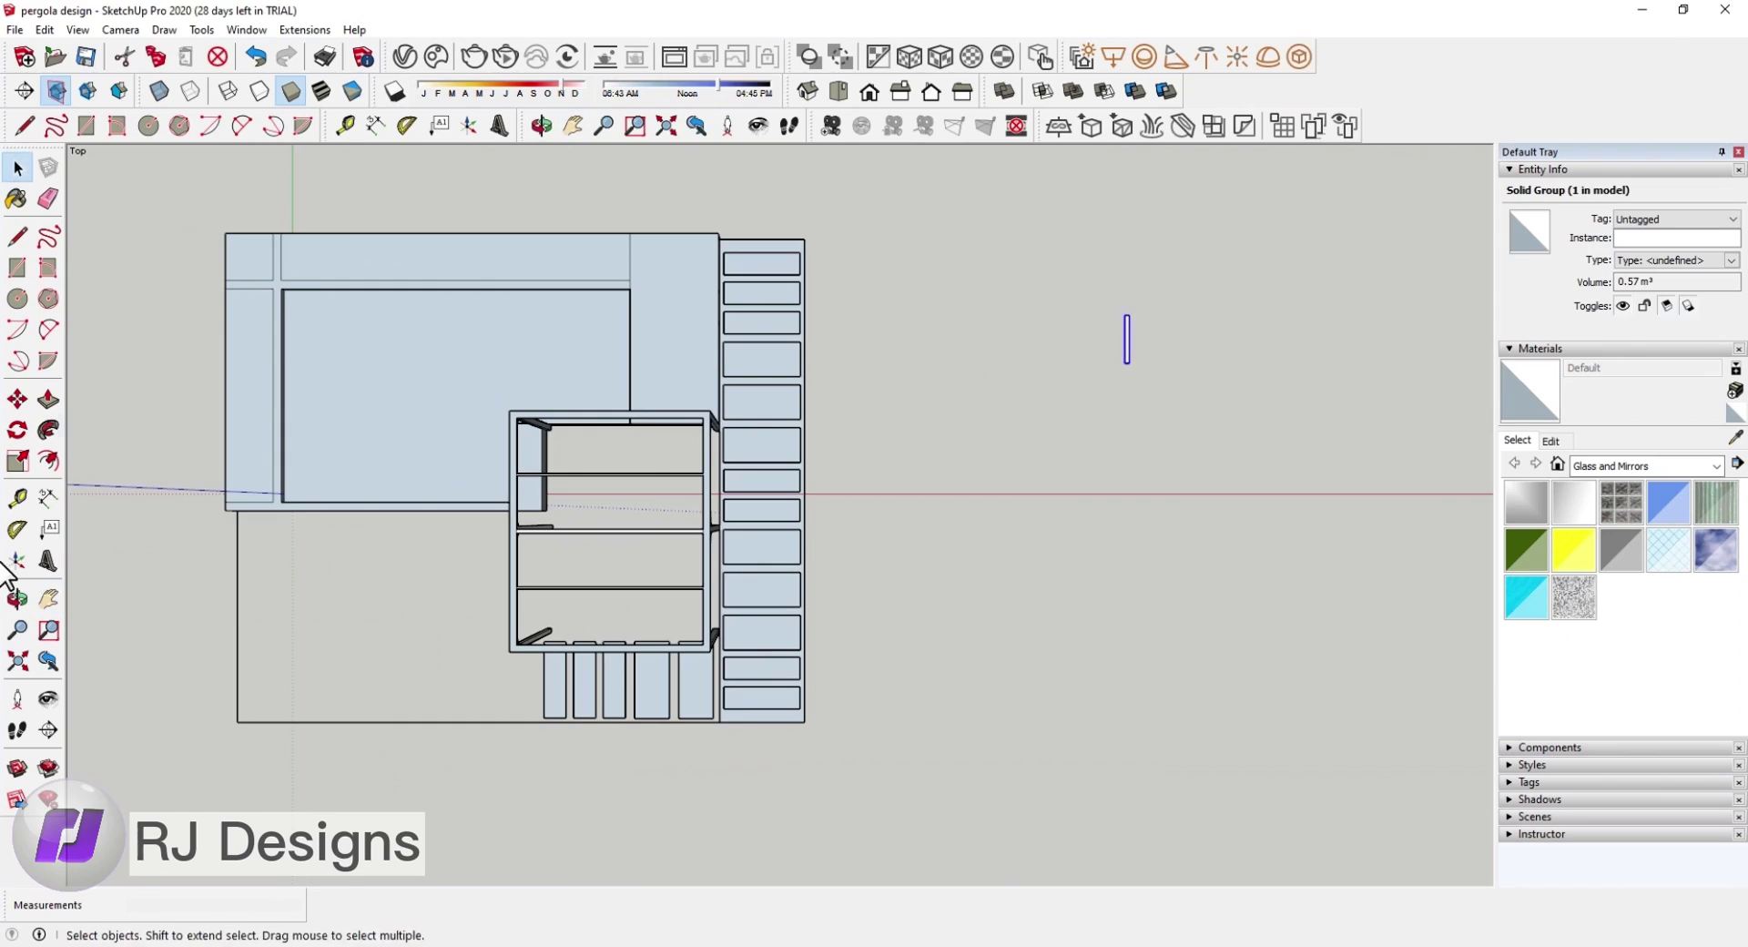
# Step: Move the new beam group onto the corner of the pergola frame
pyautogui.press('m')
pyautogui.scroll(5, 1132, 343)
pyautogui.click(1132, 343)
pyautogui.scroll(-5, 606, 430)
pyautogui.scroll(5, 695, 408)
pyautogui.moveTo(695, 409); pyautogui.dragTo(671, 194, button='middle')
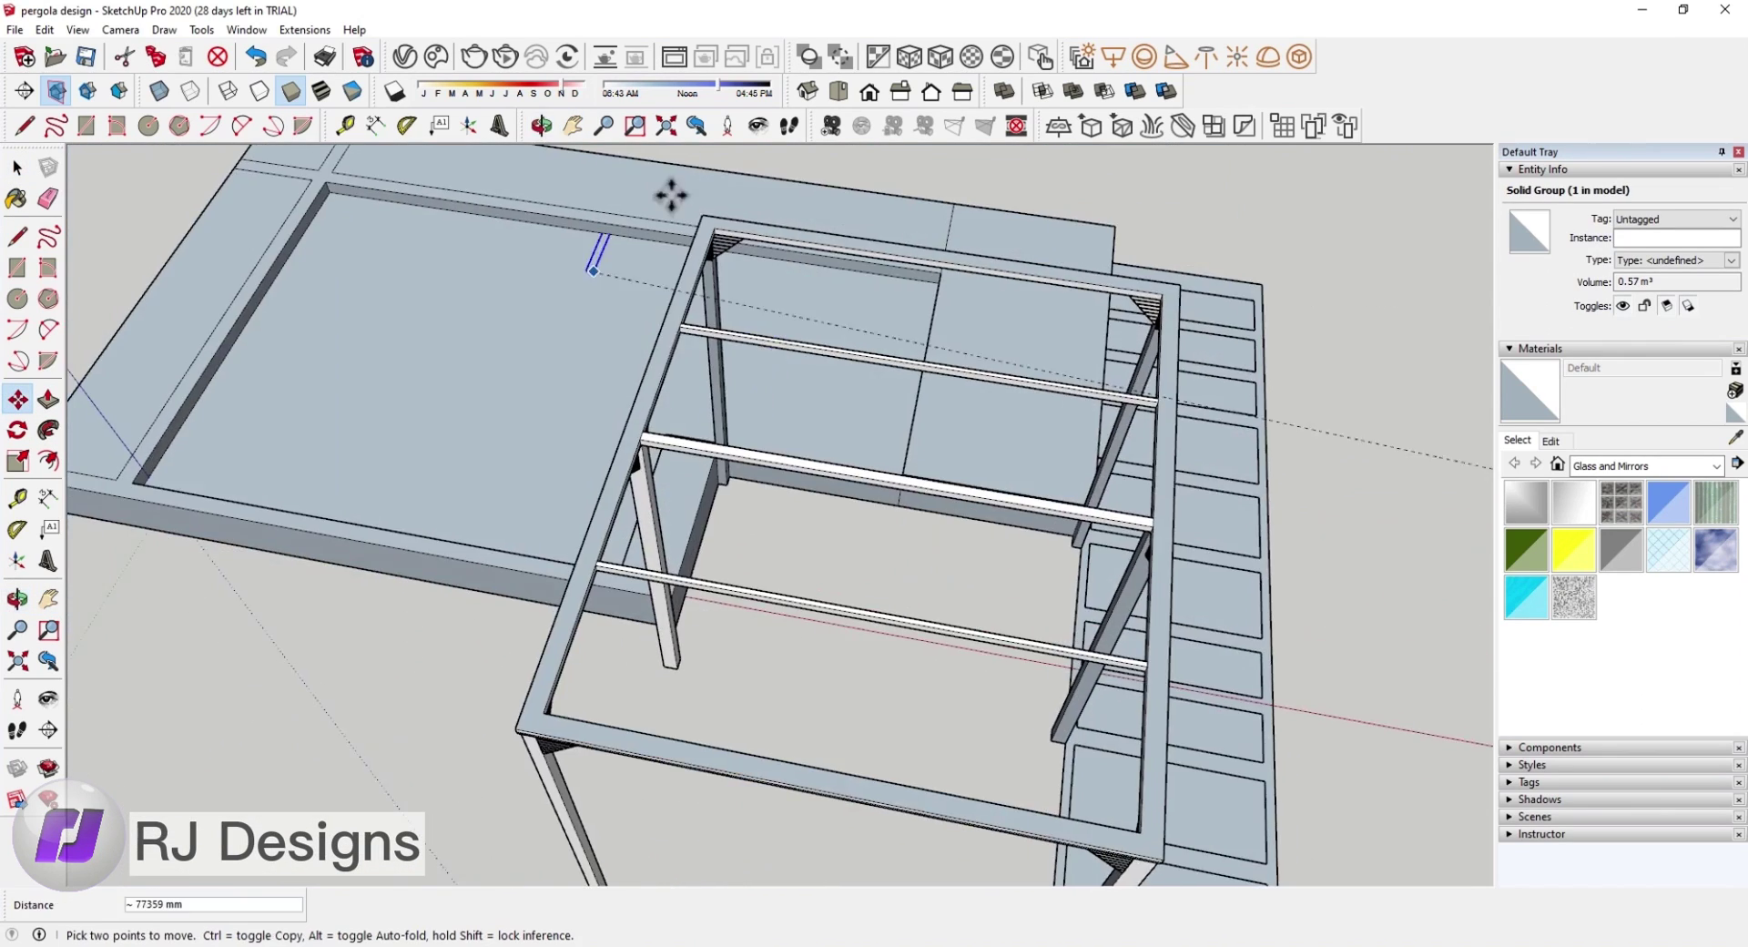
pyautogui.scroll(5, 635, 499)
pyautogui.scroll(-2, 707, 395)
pyautogui.scroll(2, 765, 433)
pyautogui.scroll(-2, 745, 398)
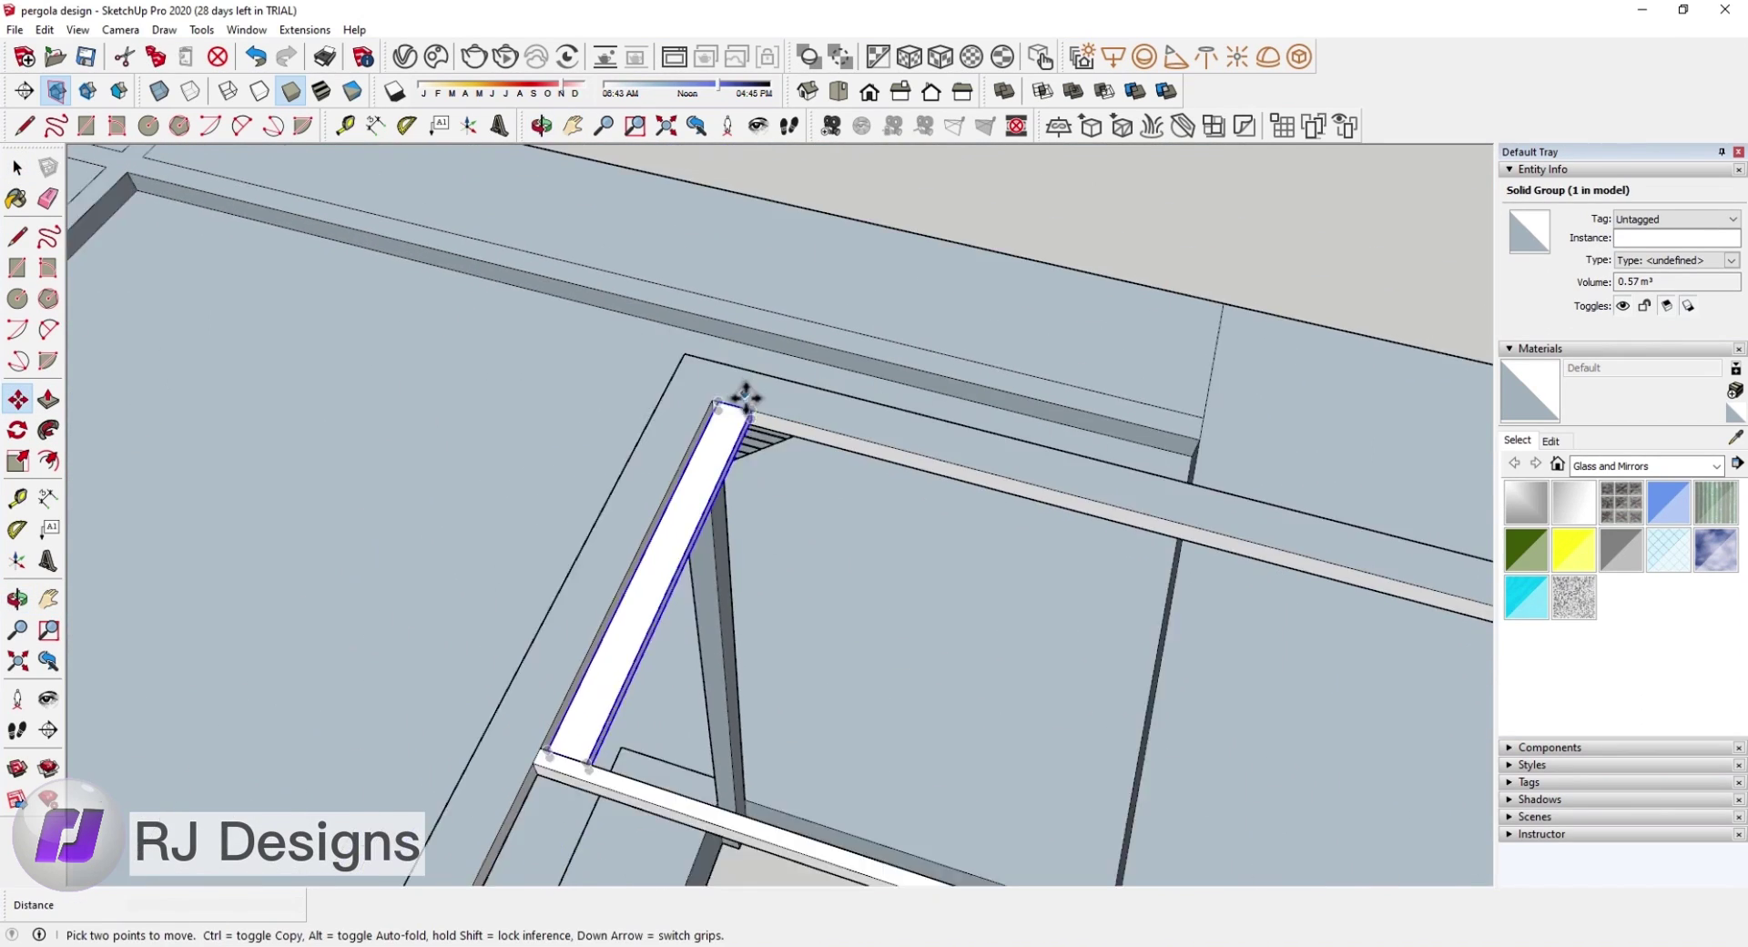
pyautogui.click(745, 397)
pyautogui.scroll(-3, 982, 238)
# Step: Edit the beam group and Push/Pull its end and side faces to slim it to 0.16 m³
pyautogui.rightClick(574, 550)
pyautogui.click(638, 637)
pyautogui.press('p')
pyautogui.click(558, 572)
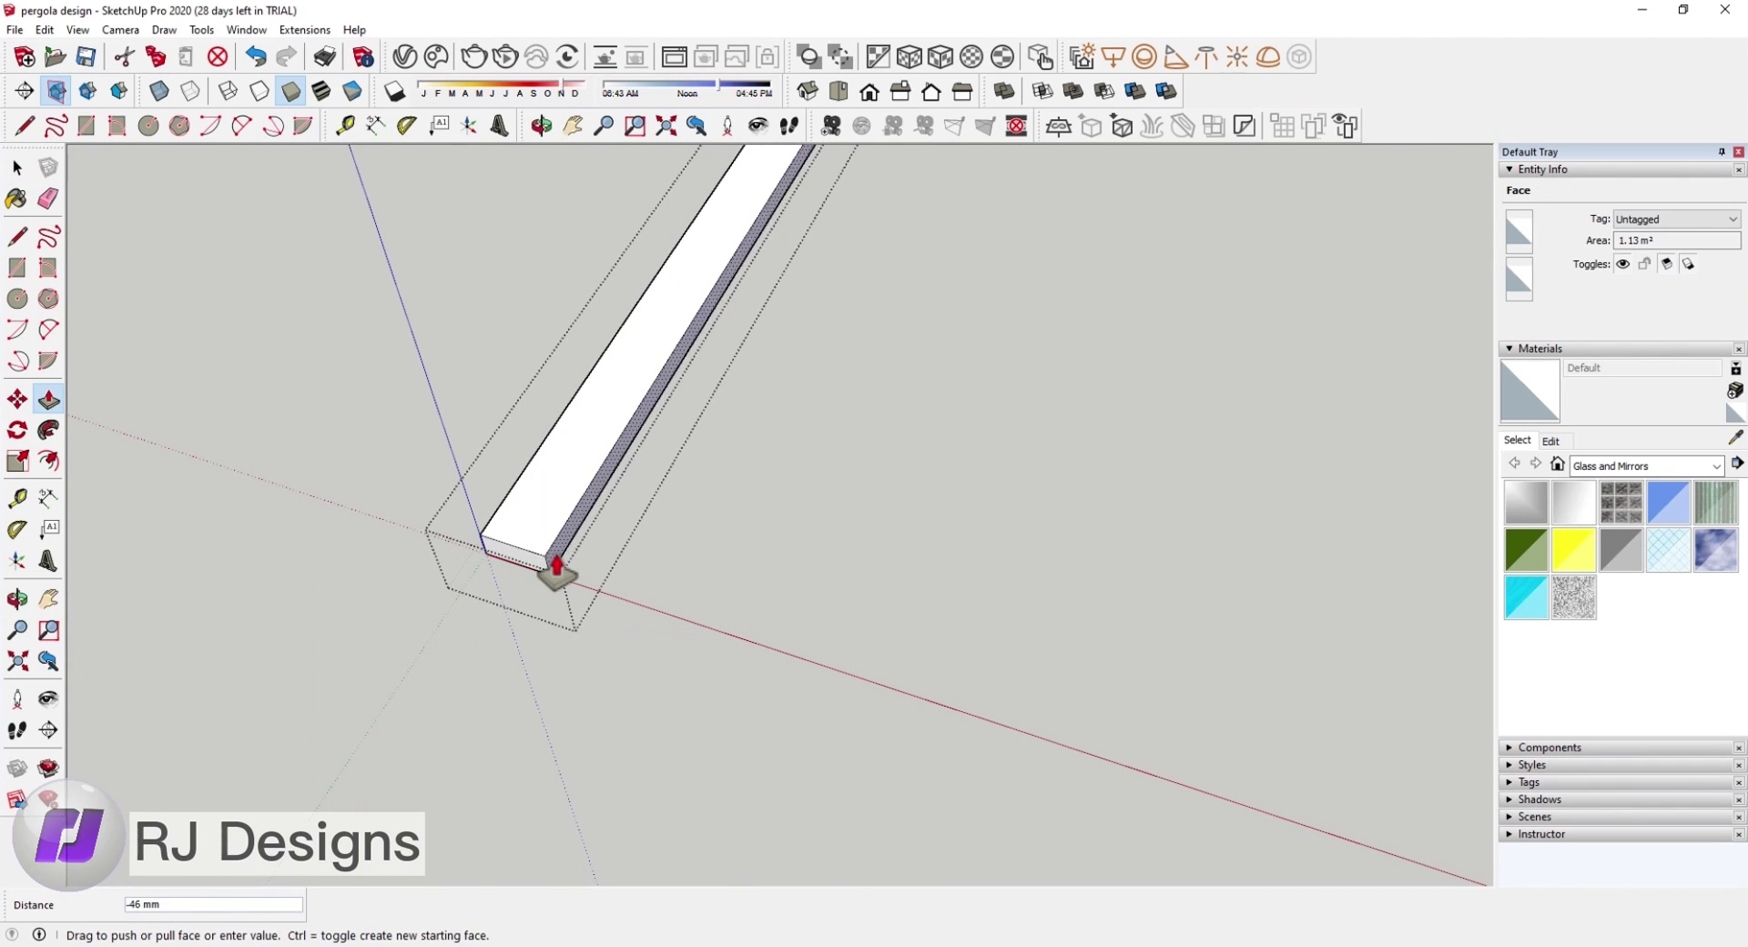
pyautogui.click(525, 560)
pyautogui.press('t')
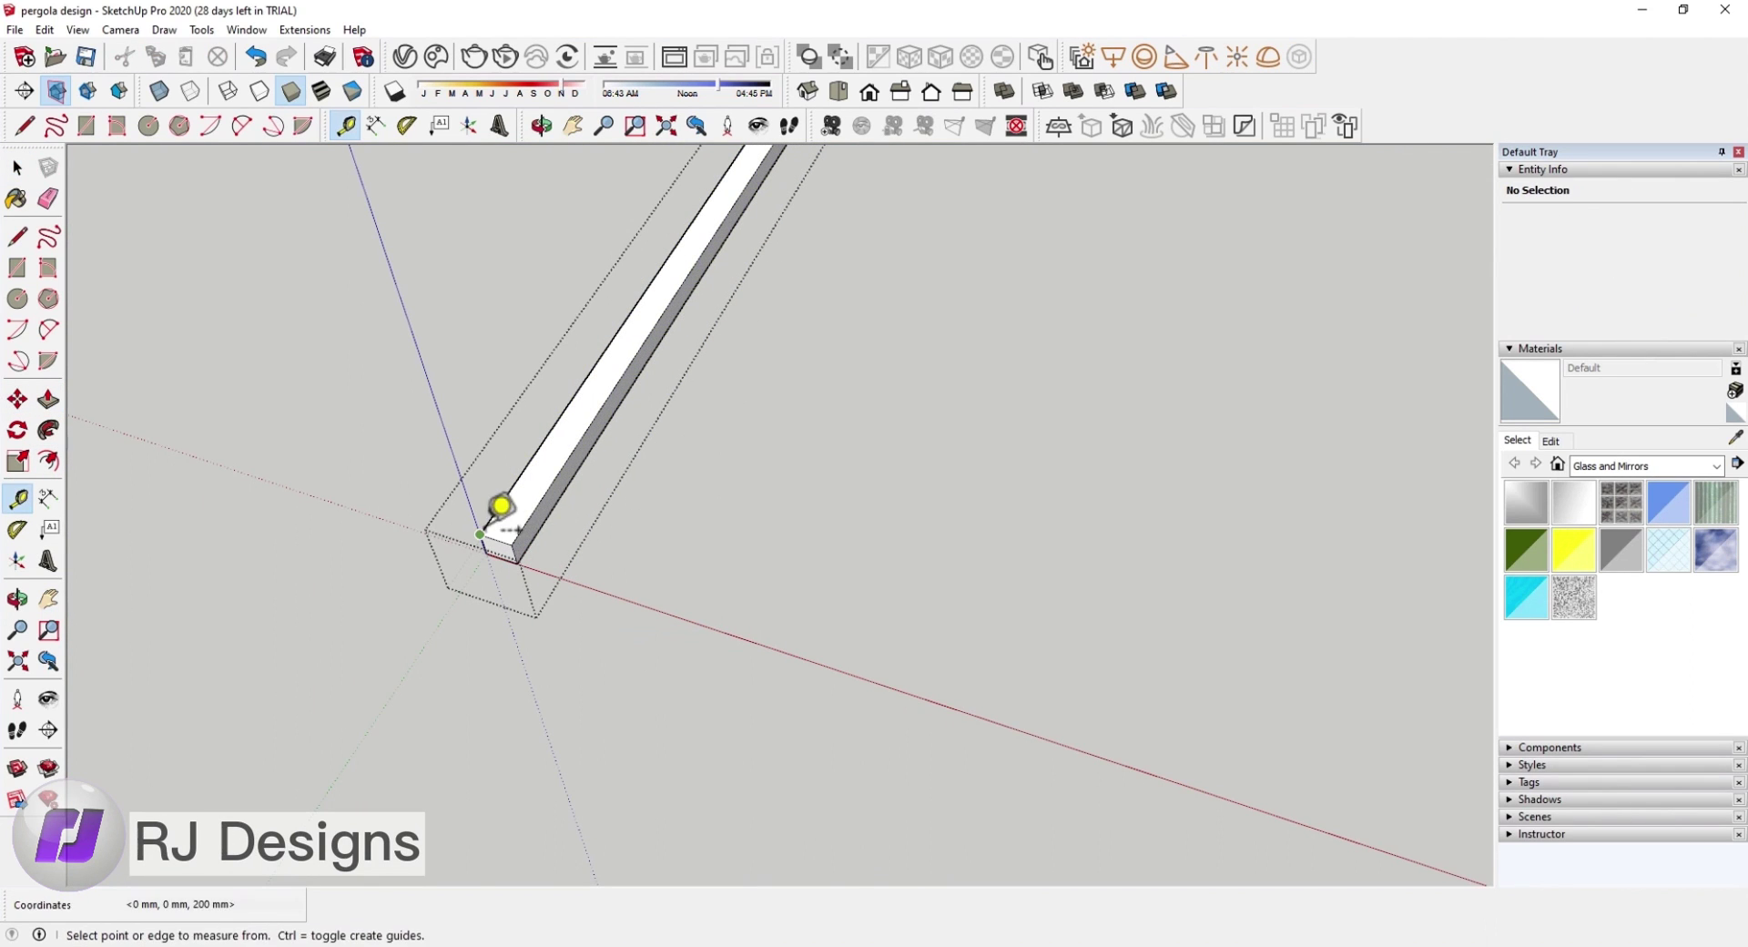
pyautogui.click(48, 399)
pyautogui.click(500, 558)
pyautogui.click(497, 557)
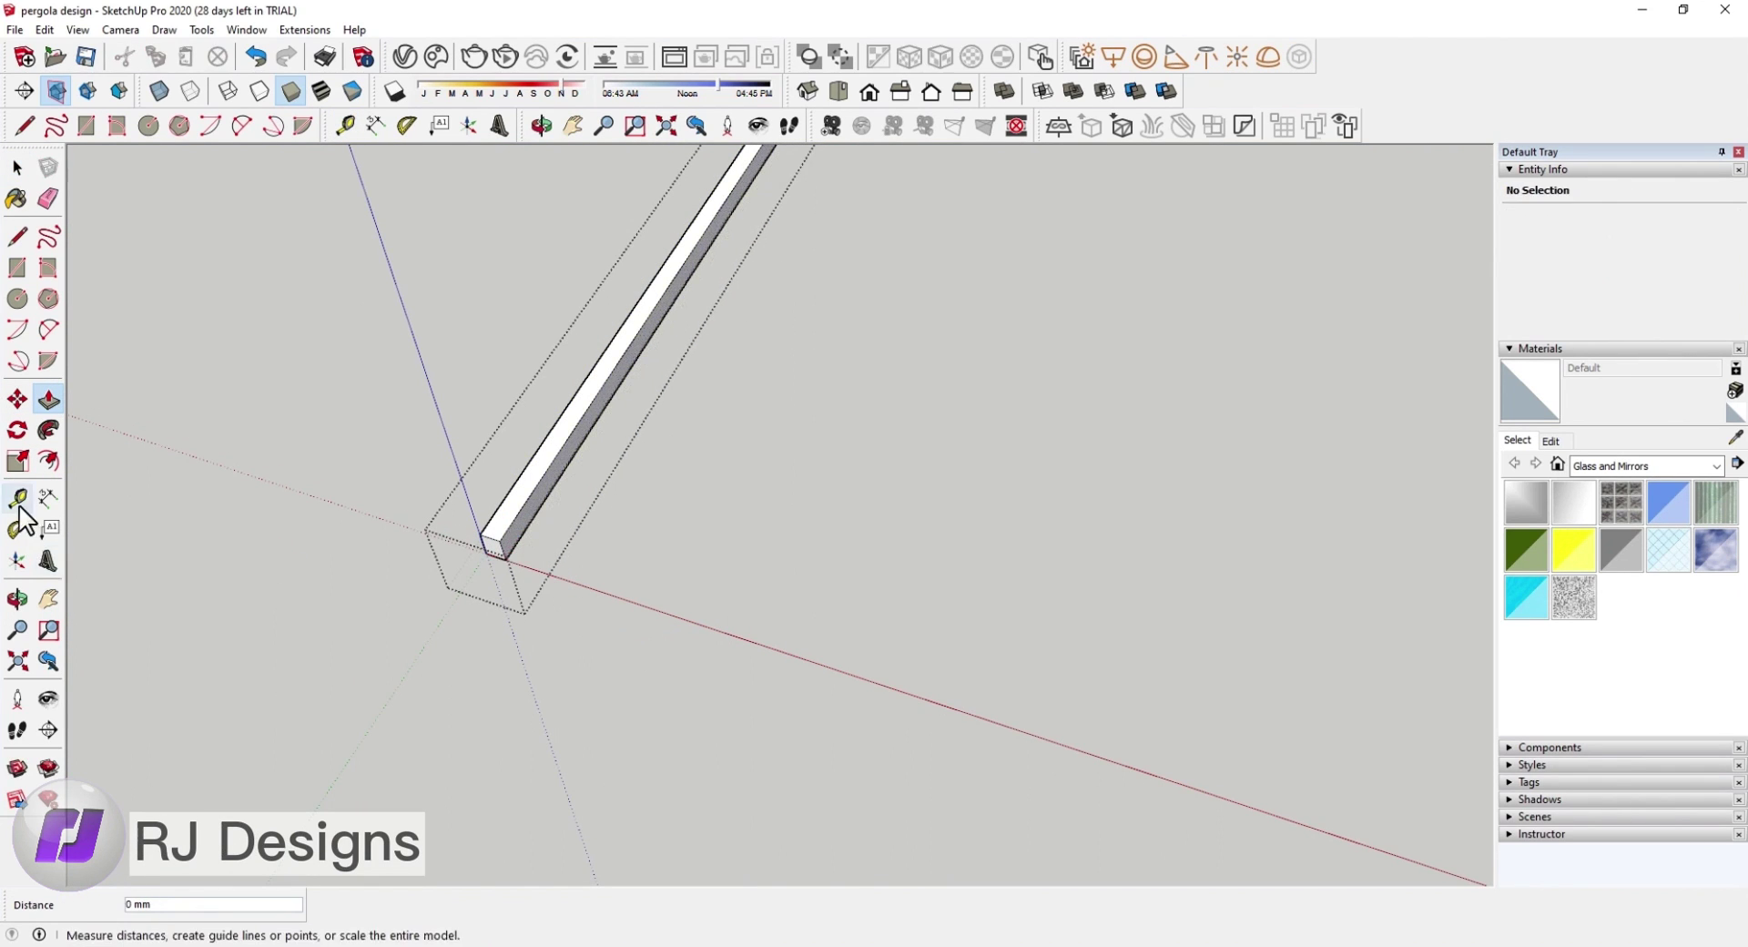
pyautogui.click(133, 342)
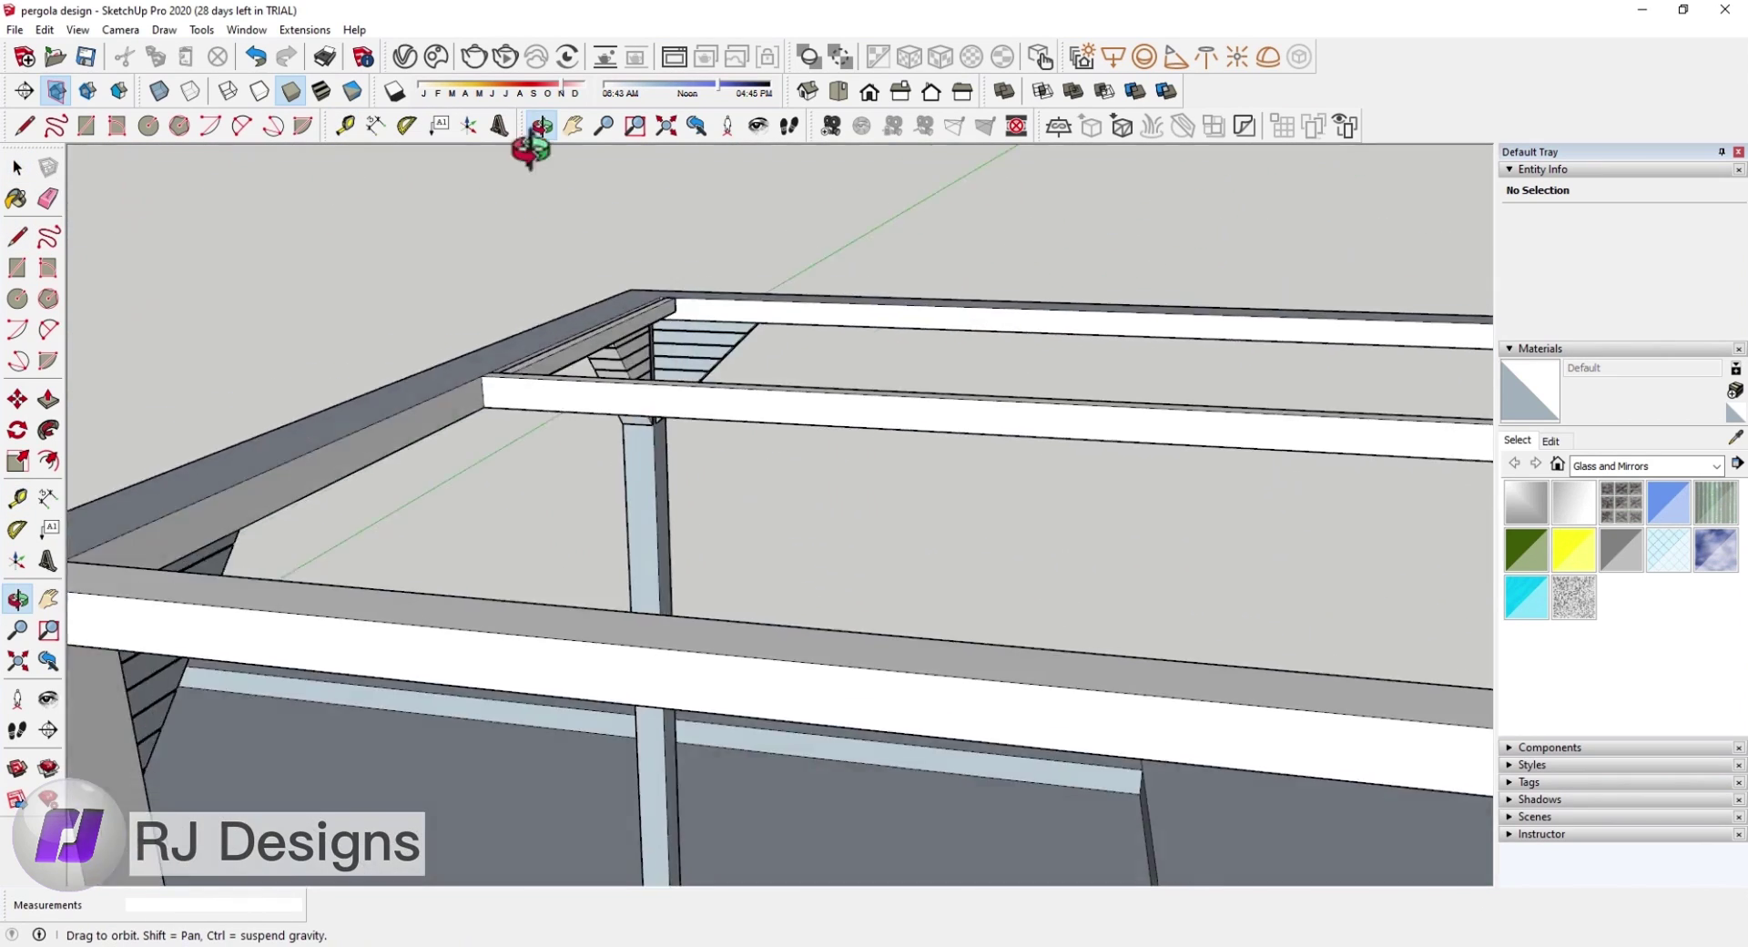
# Step: Check the slimmed beam along the frame edge in Top view and select it
pyautogui.moveTo(462, 419)
pyautogui.mouseDown(button='middle')
pyautogui.moveTo(821, 355)
pyautogui.moveTo(683, 452)
pyautogui.moveTo(656, 516)
pyautogui.mouseUp(button='middle')
pyautogui.scroll(3, 828, 378)
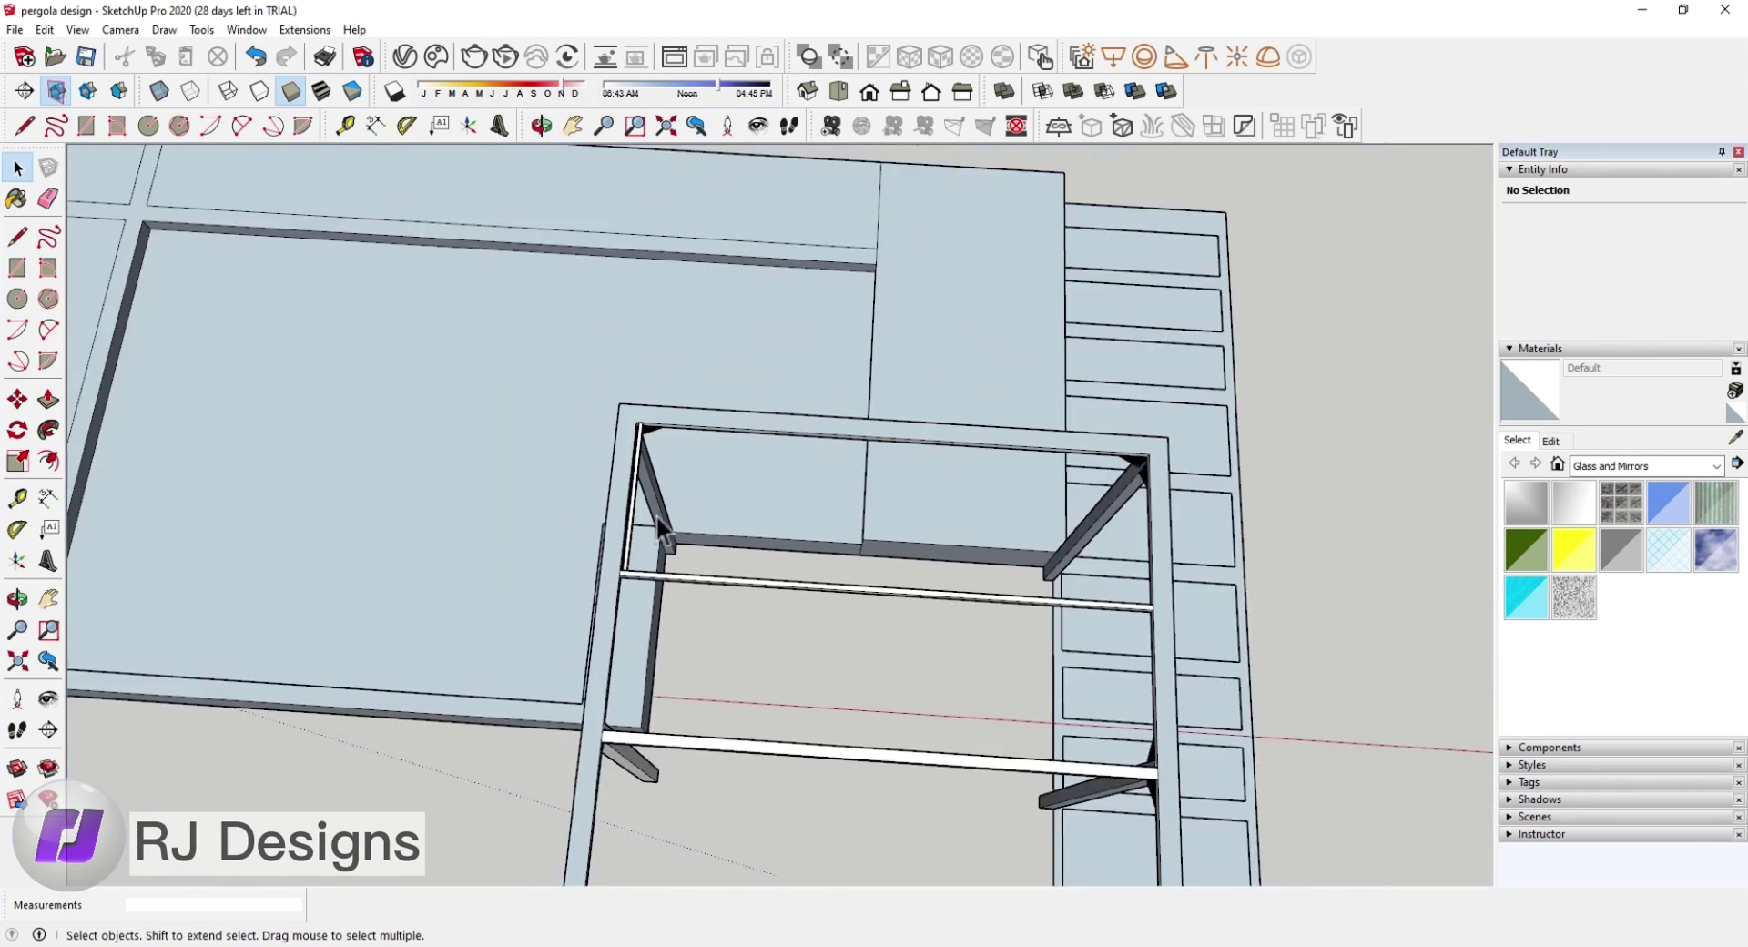
pyautogui.click(838, 90)
pyautogui.click(623, 508)
pyautogui.scroll(3, 628, 528)
# Step: Copy the slat beside the original along the rail using Move with Ctrl
pyautogui.press('m')
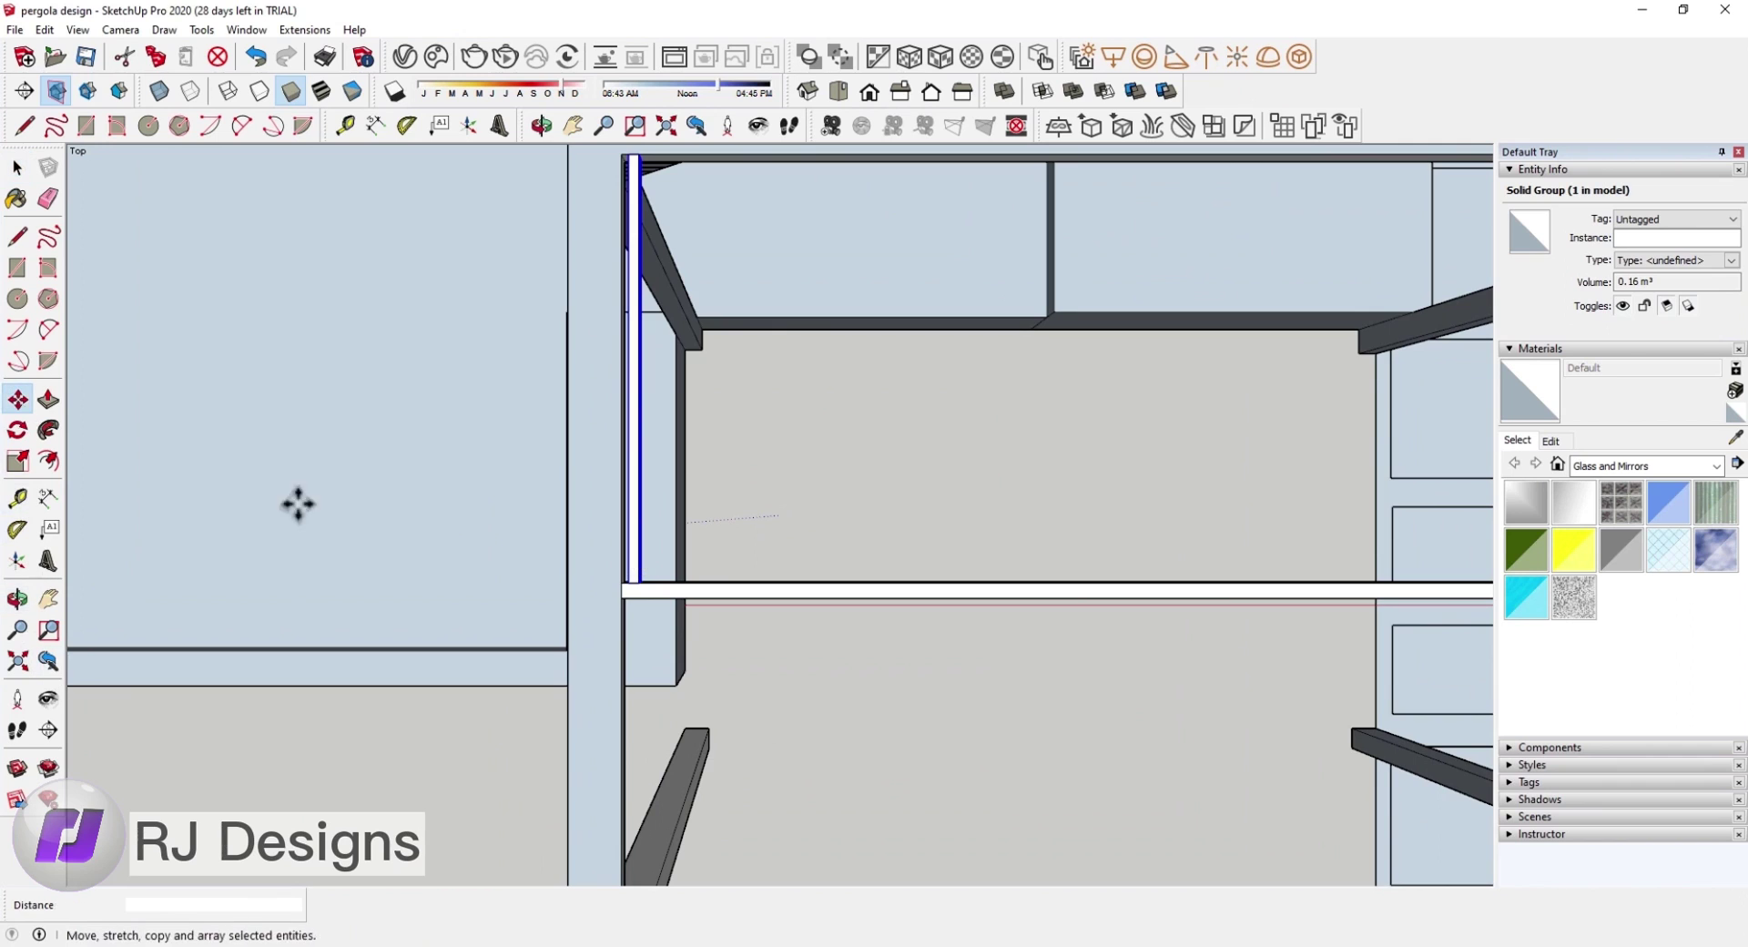
pyautogui.scroll(3, 536, 625)
pyautogui.scroll(3, 554, 621)
pyautogui.press('space')
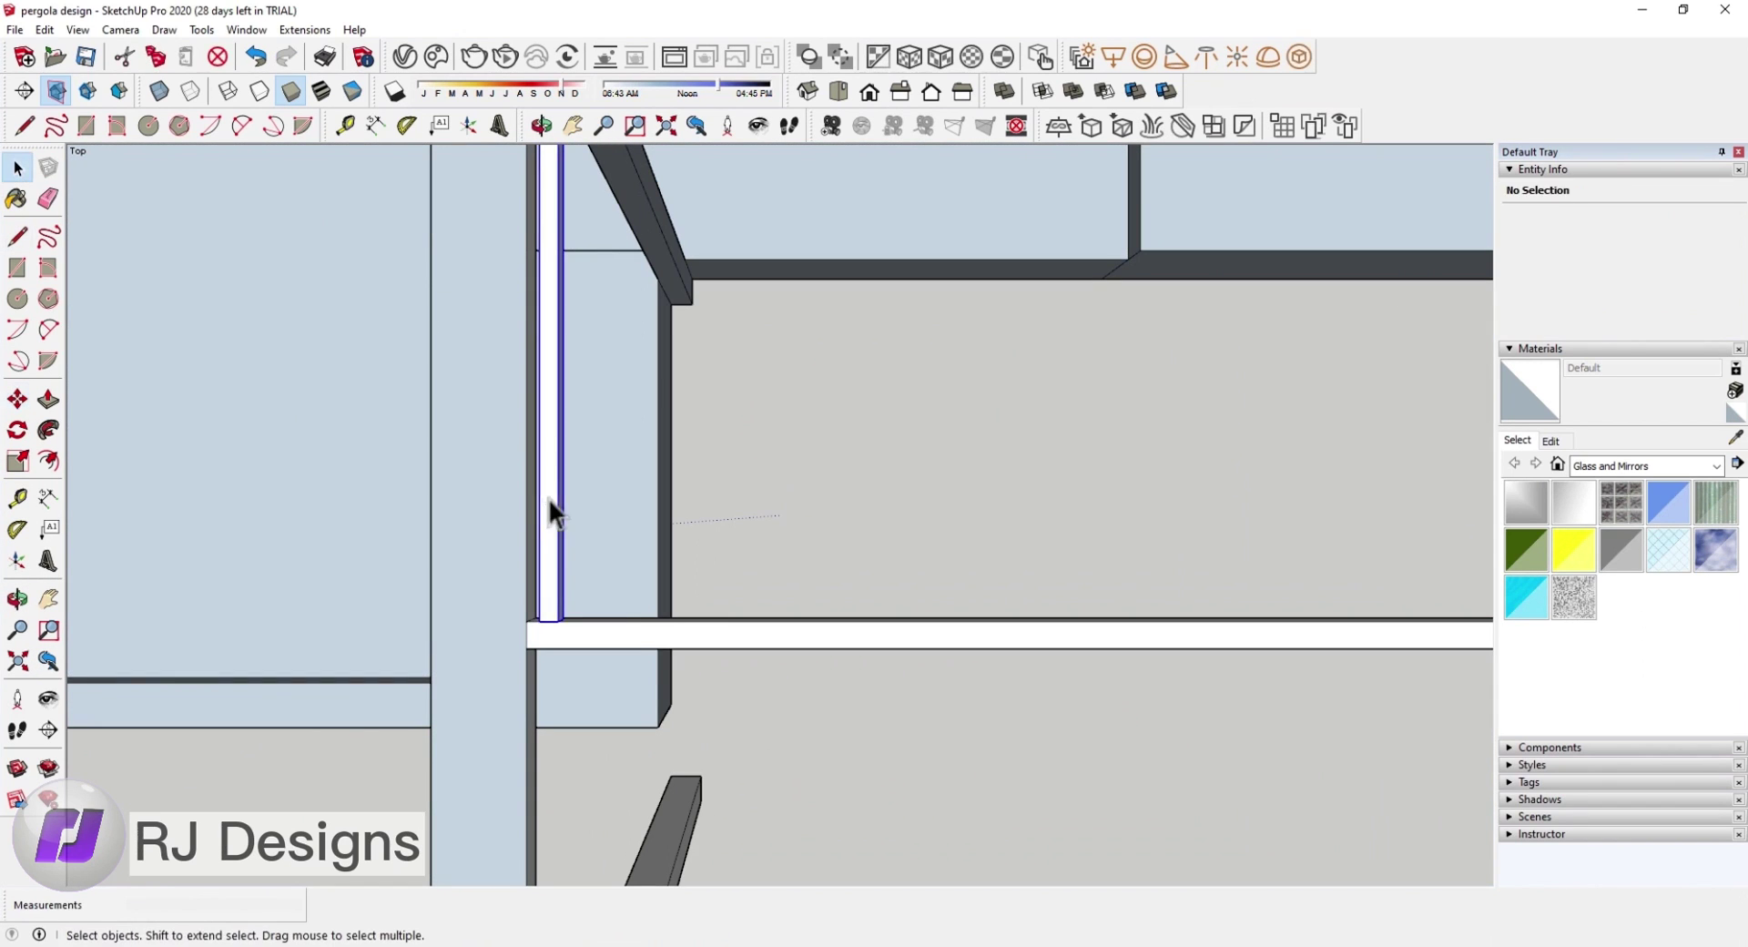
pyautogui.click(551, 507)
pyautogui.press('m')
pyautogui.press('ctrl')
pyautogui.click(539, 621)
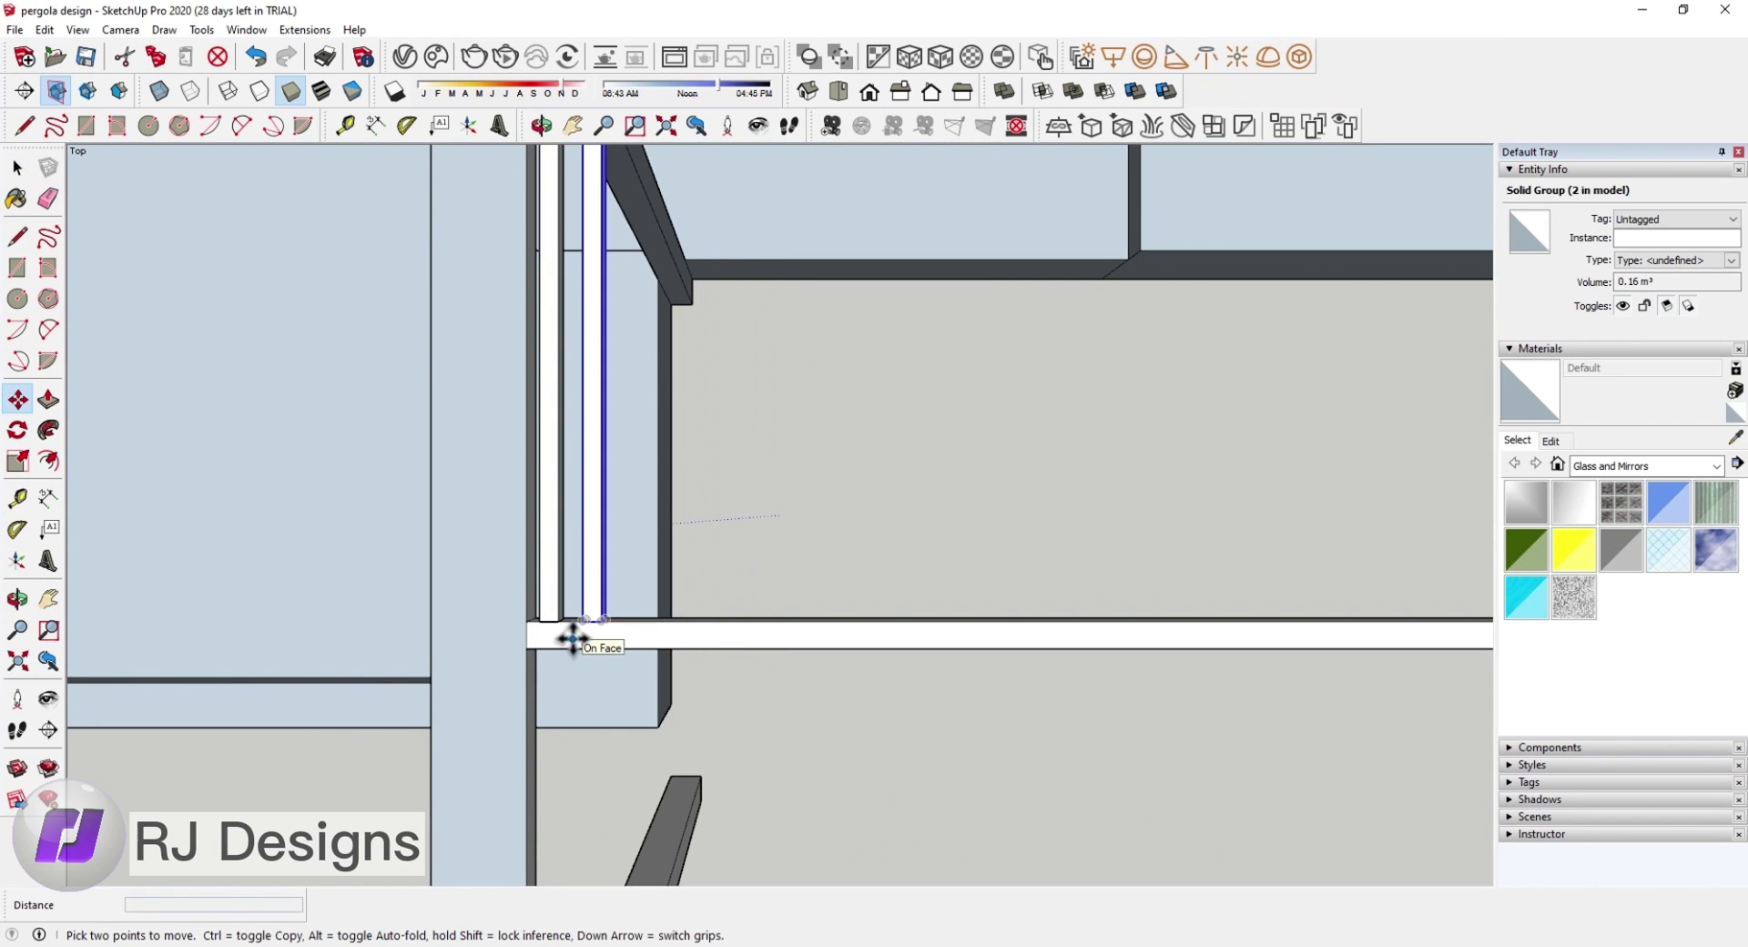
pyautogui.click(583, 621)
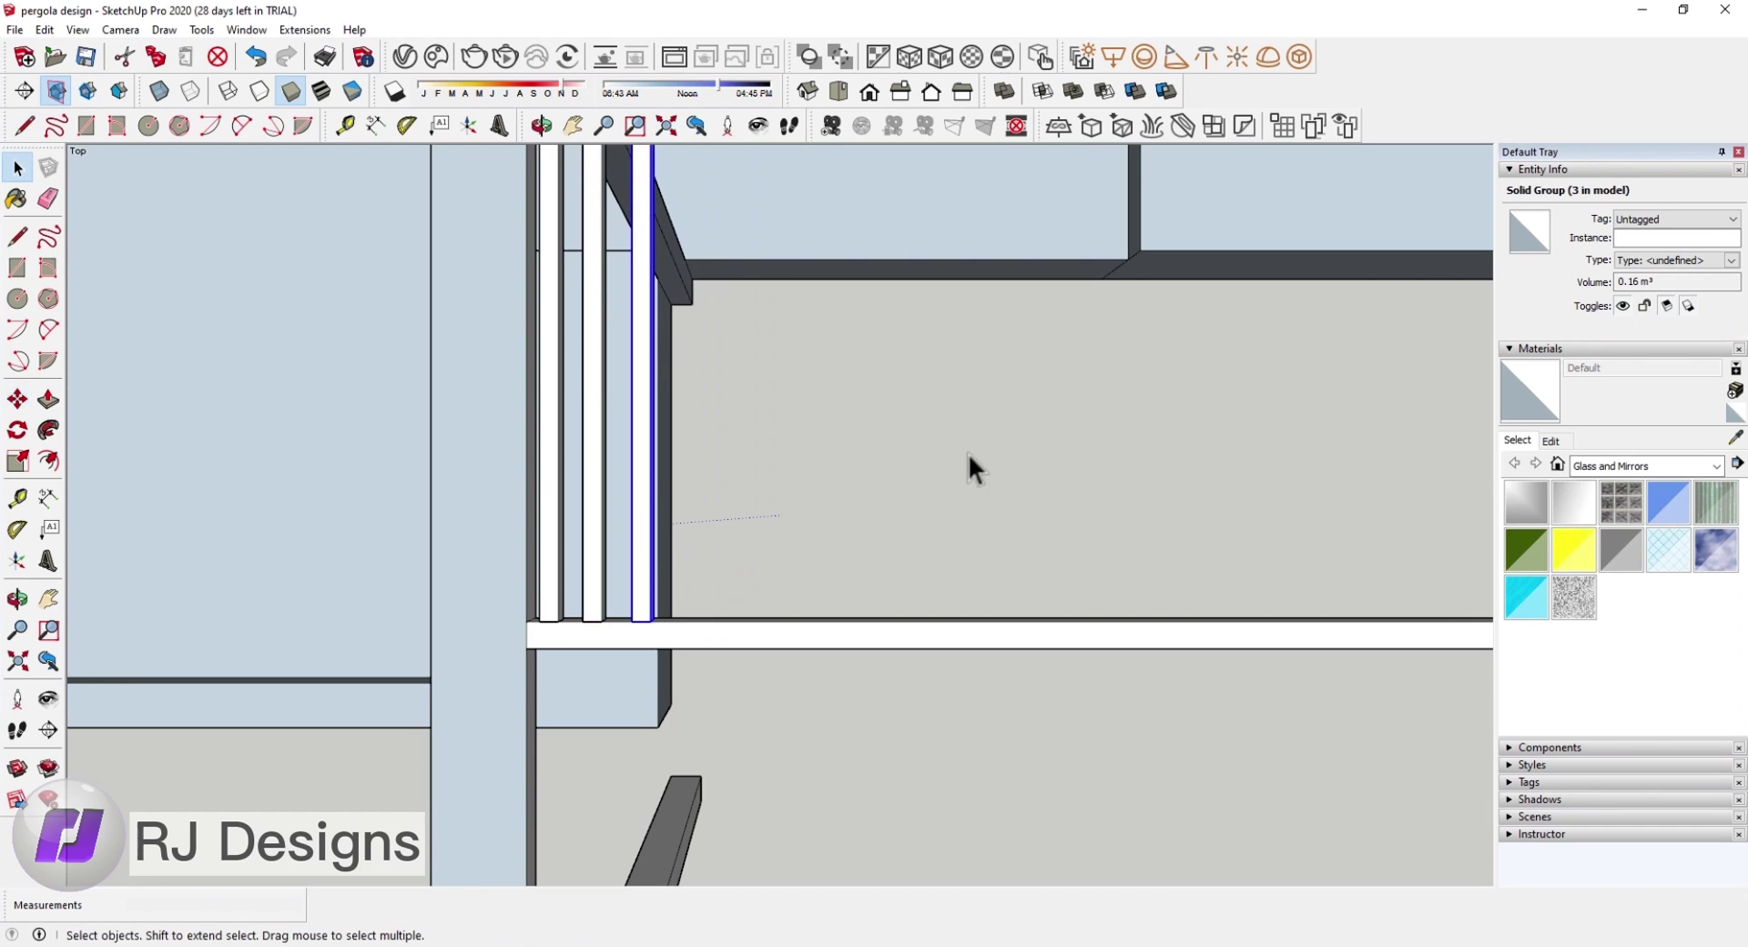
# Step: Select the three slats and copy them further to the right along the rail
pyautogui.scroll(-3, 969, 452)
pyautogui.moveTo(921, 514); pyautogui.dragTo(802, 702)
pyautogui.scroll(3, 801, 702)
pyautogui.press('m')
pyautogui.scroll(-3, 702, 603)
pyautogui.scroll(3, 368, 562)
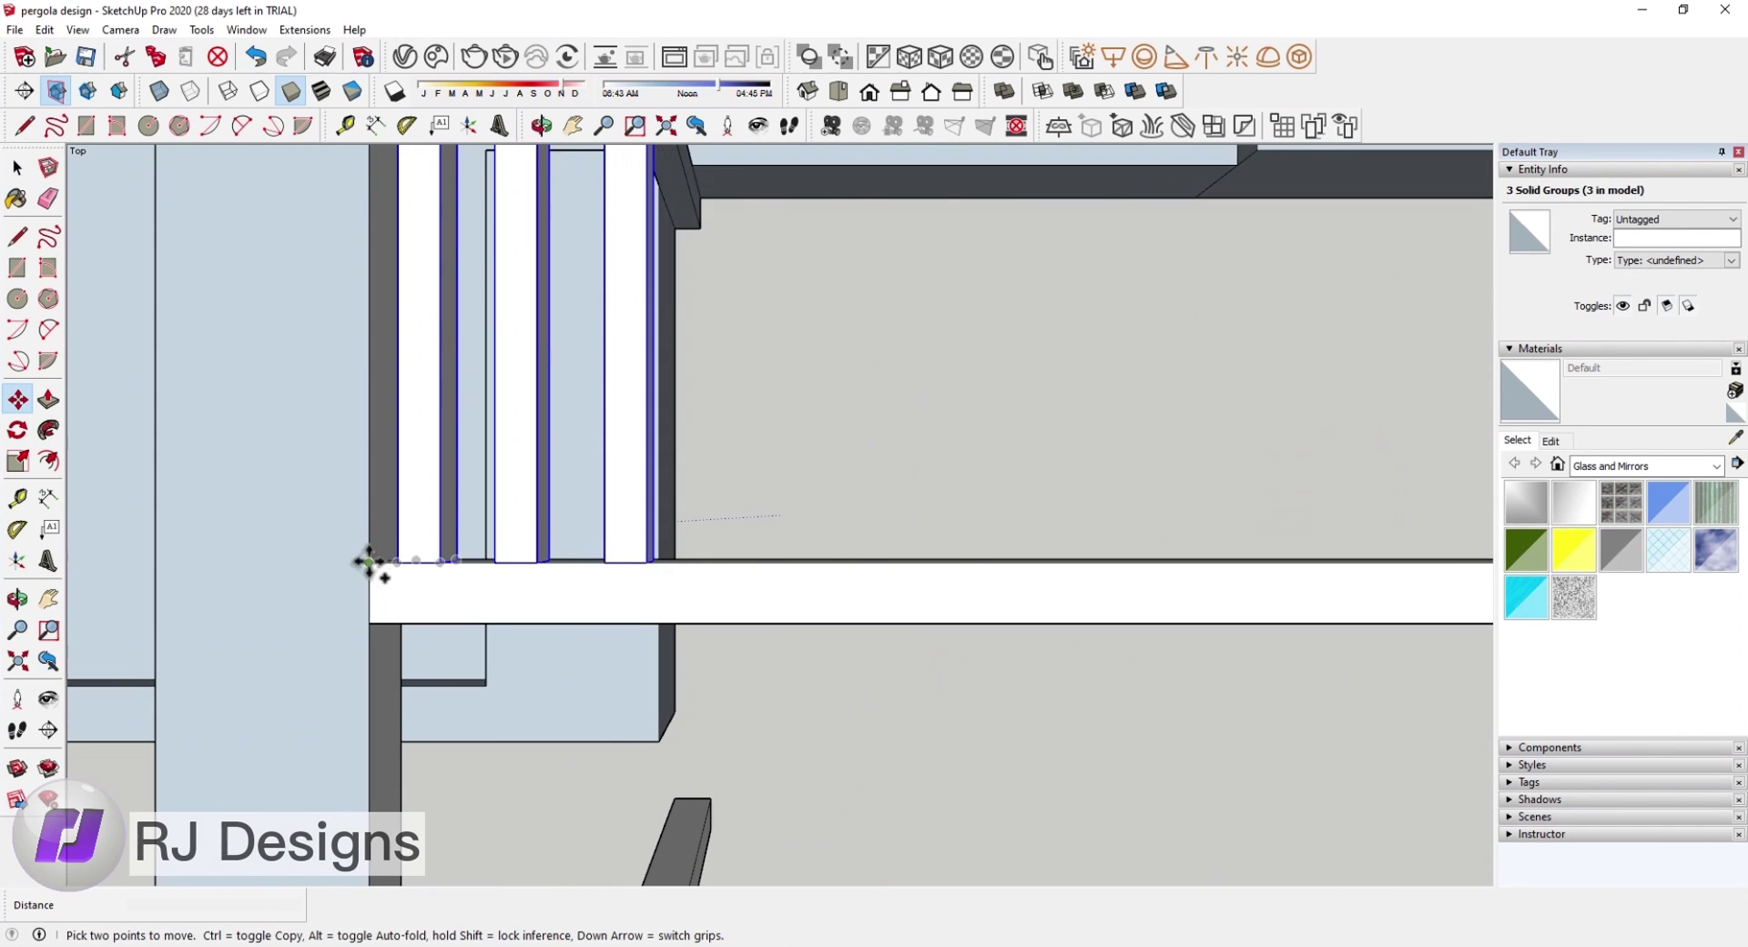
pyautogui.click(368, 562)
pyautogui.click(925, 557)
pyautogui.scroll(-3, 871, 582)
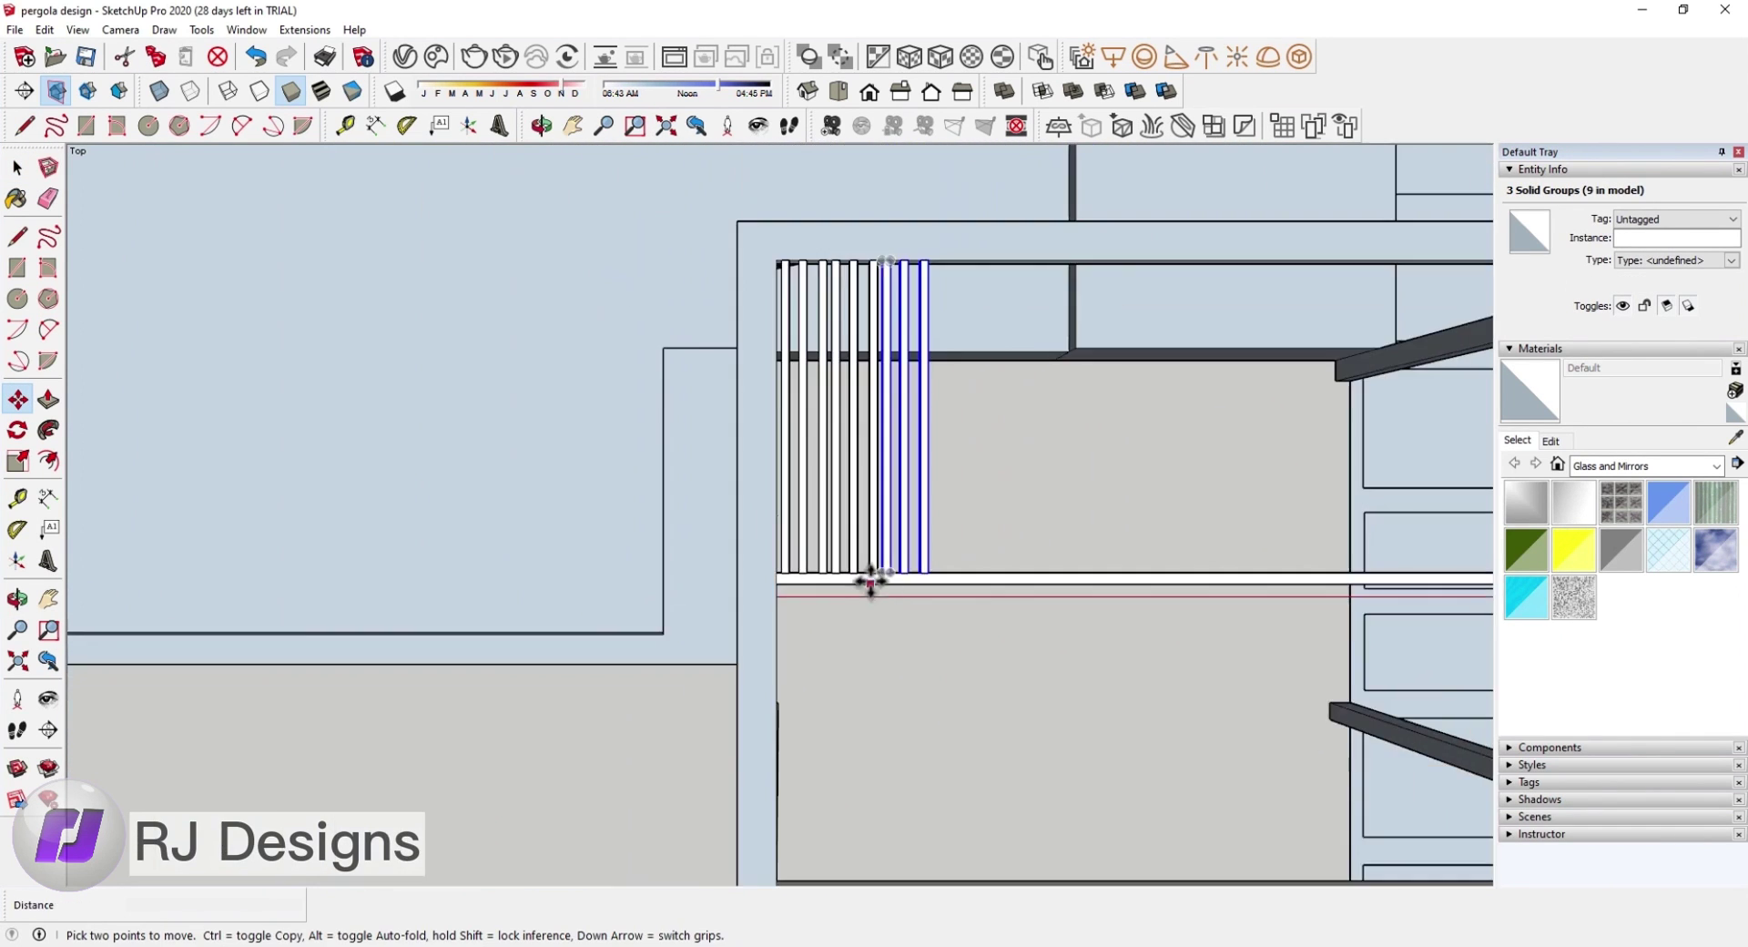
pyautogui.scroll(3, 879, 642)
# Step: Reposition one slat to a new spot along the rail
pyautogui.click(877, 722)
pyautogui.press('m')
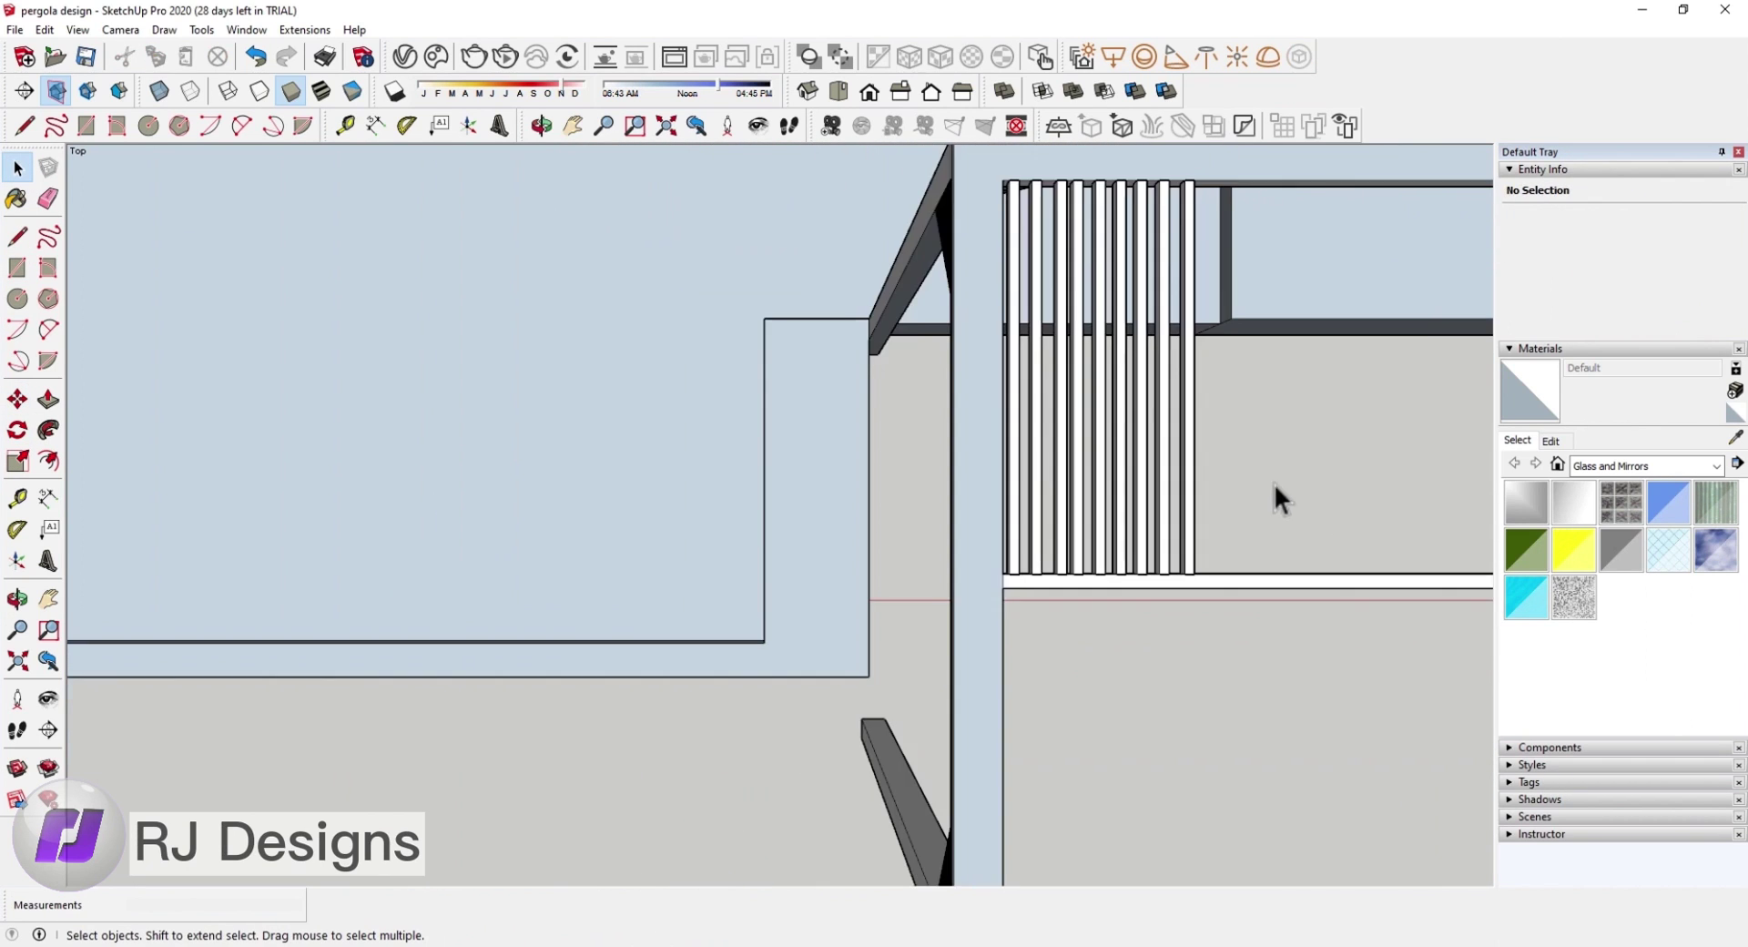
pyautogui.scroll(2, 1275, 496)
pyautogui.click(878, 625)
pyautogui.press('m')
pyautogui.scroll(3, 878, 625)
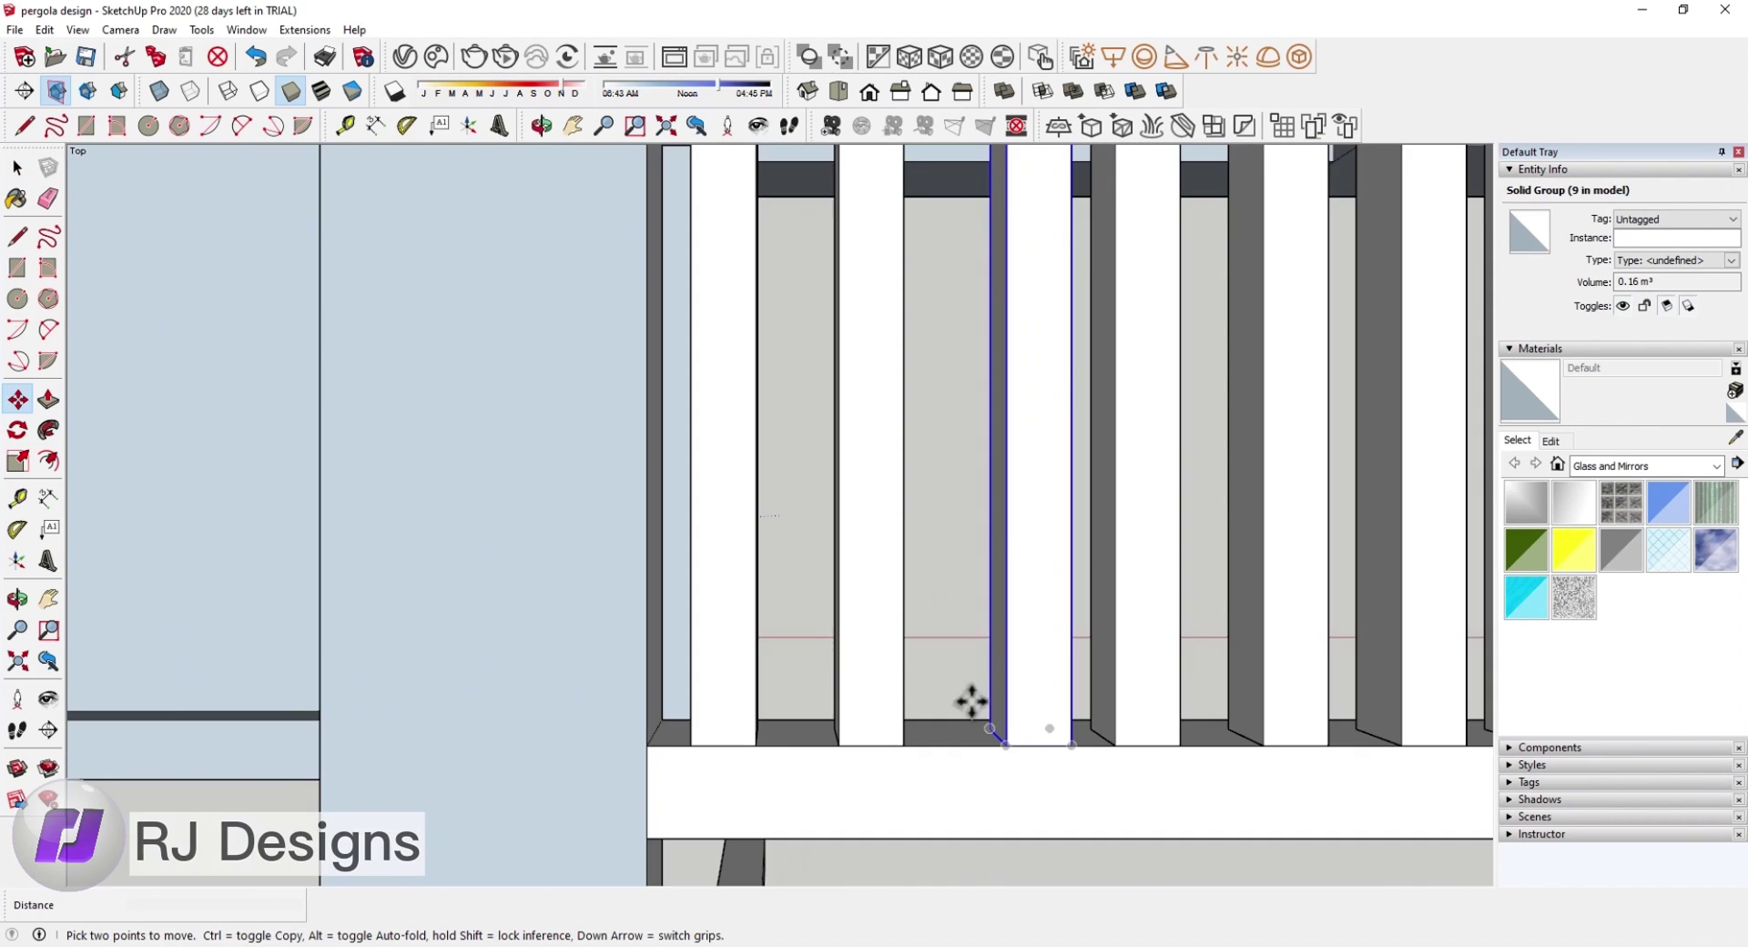
pyautogui.click(968, 707)
pyautogui.click(975, 742)
pyautogui.press('space')
pyautogui.scroll(-3, 975, 742)
pyautogui.scroll(-3, 639, 542)
pyautogui.scroll(3, 756, 583)
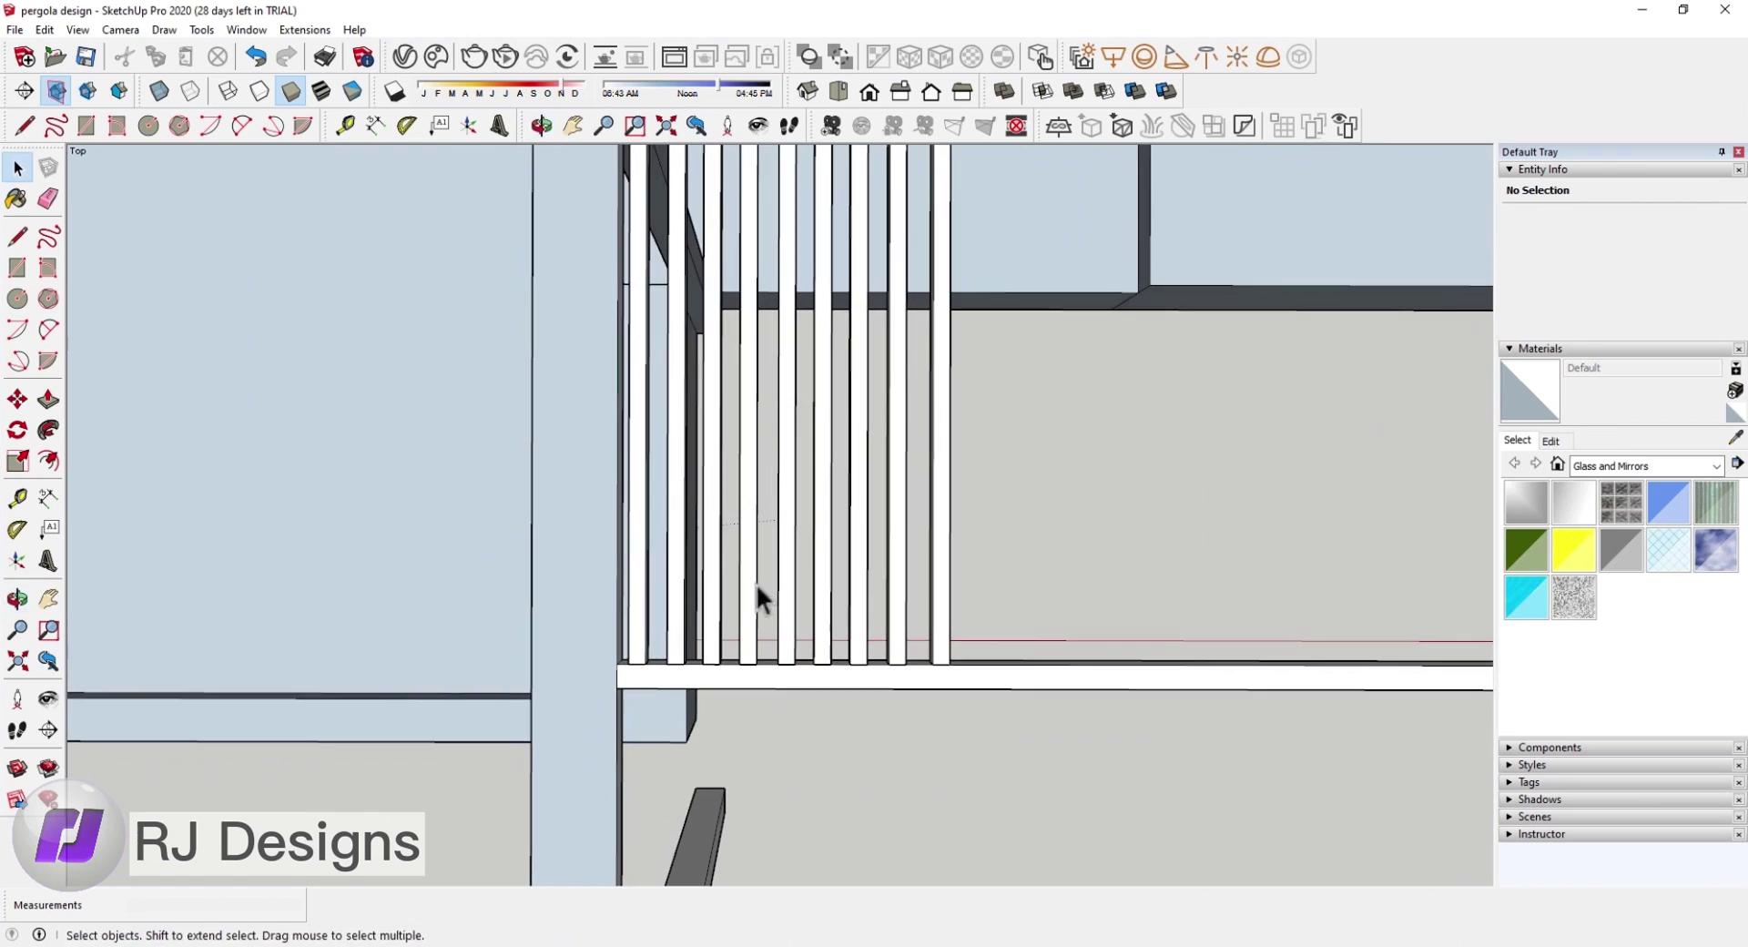
pyautogui.scroll(2, 761, 499)
# Step: Select a run of slats and attempt a copy, then cancel it
pyautogui.moveTo(761, 501); pyautogui.dragTo(646, 517)
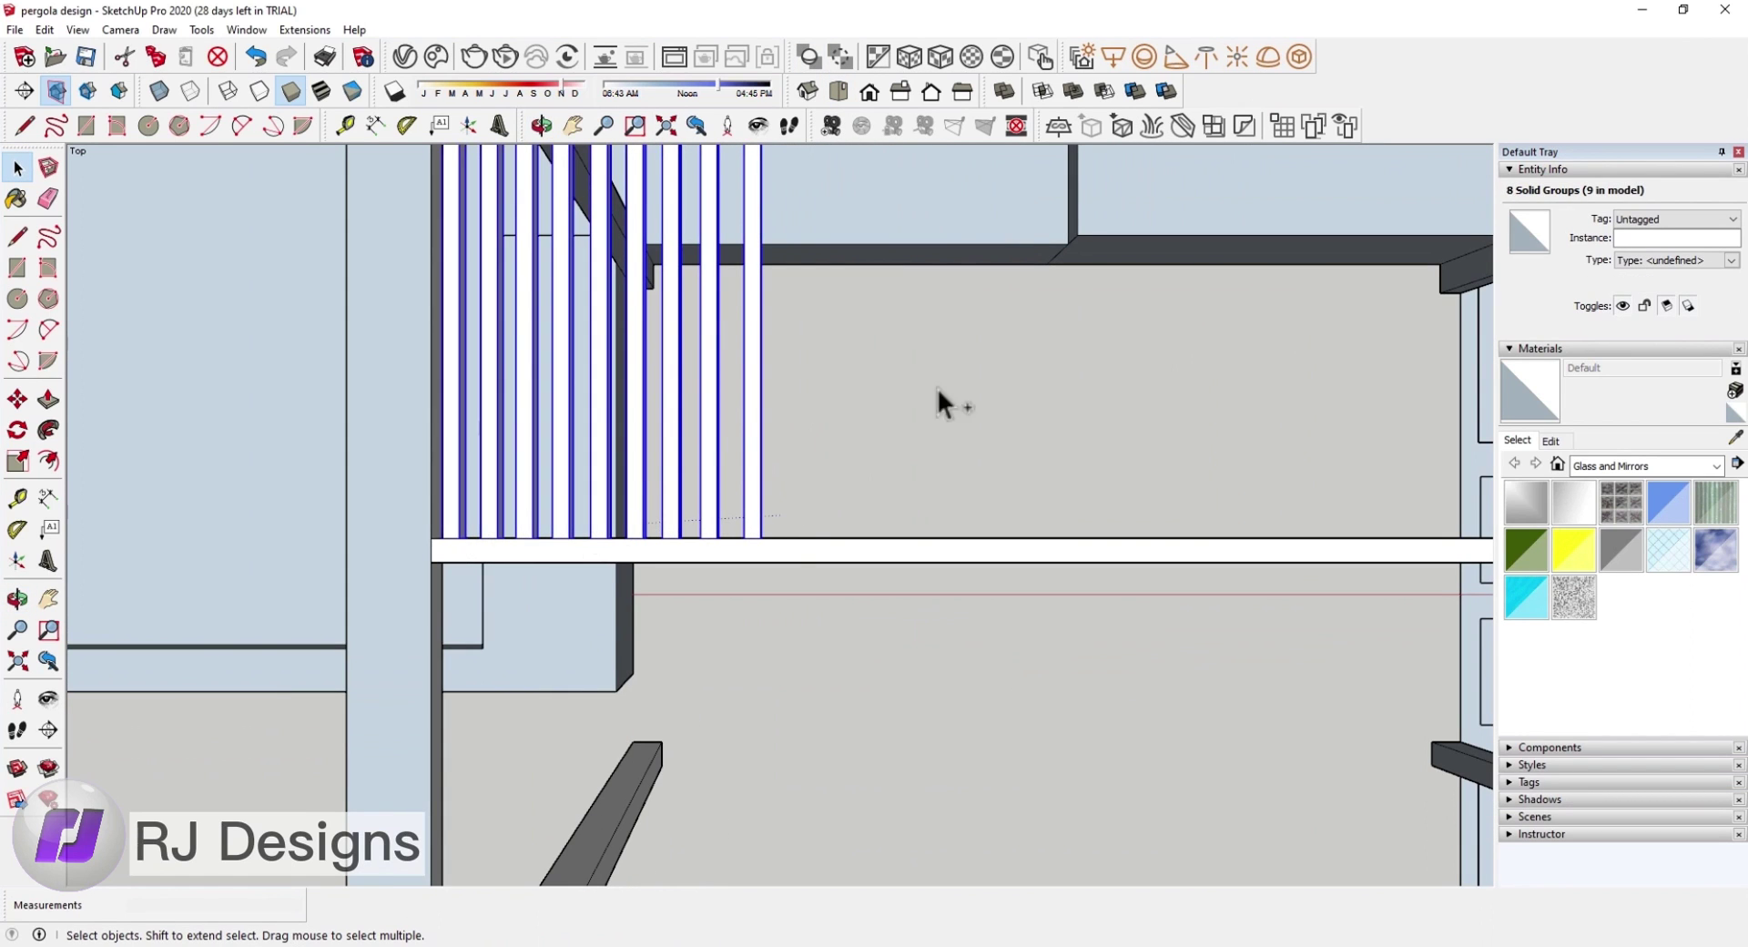
pyautogui.click(426, 535)
pyautogui.press('space')
pyautogui.click(442, 537)
pyautogui.press('ctrl')
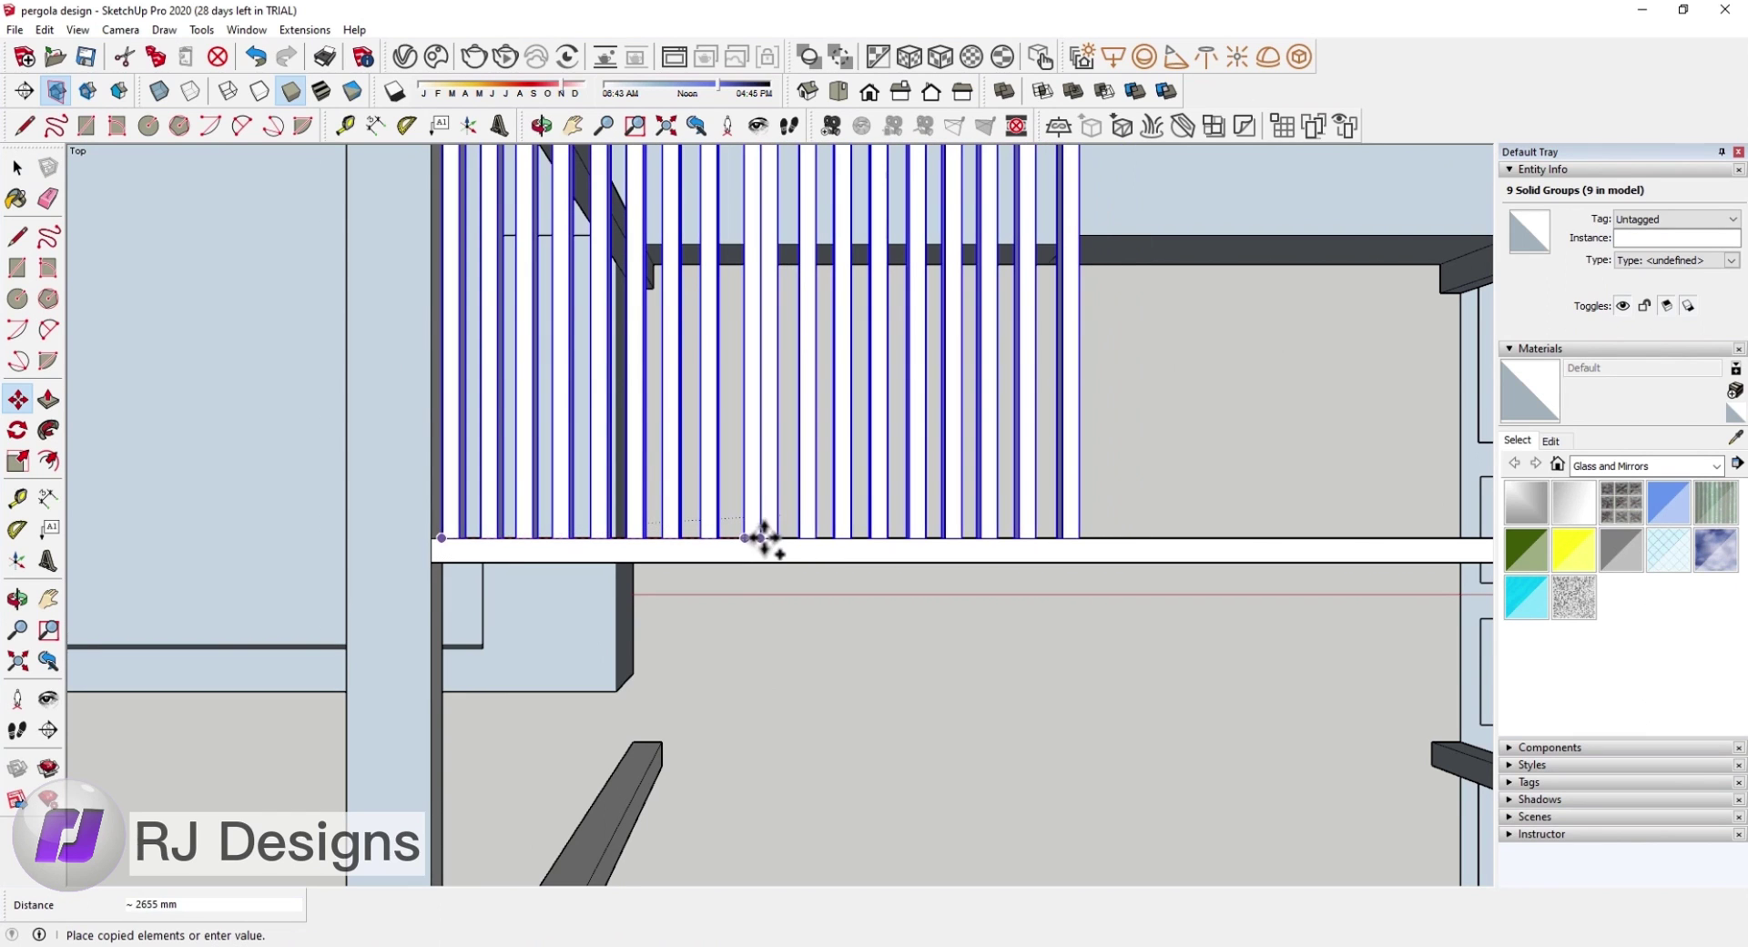
pyautogui.press('Escape')
pyautogui.press('space')
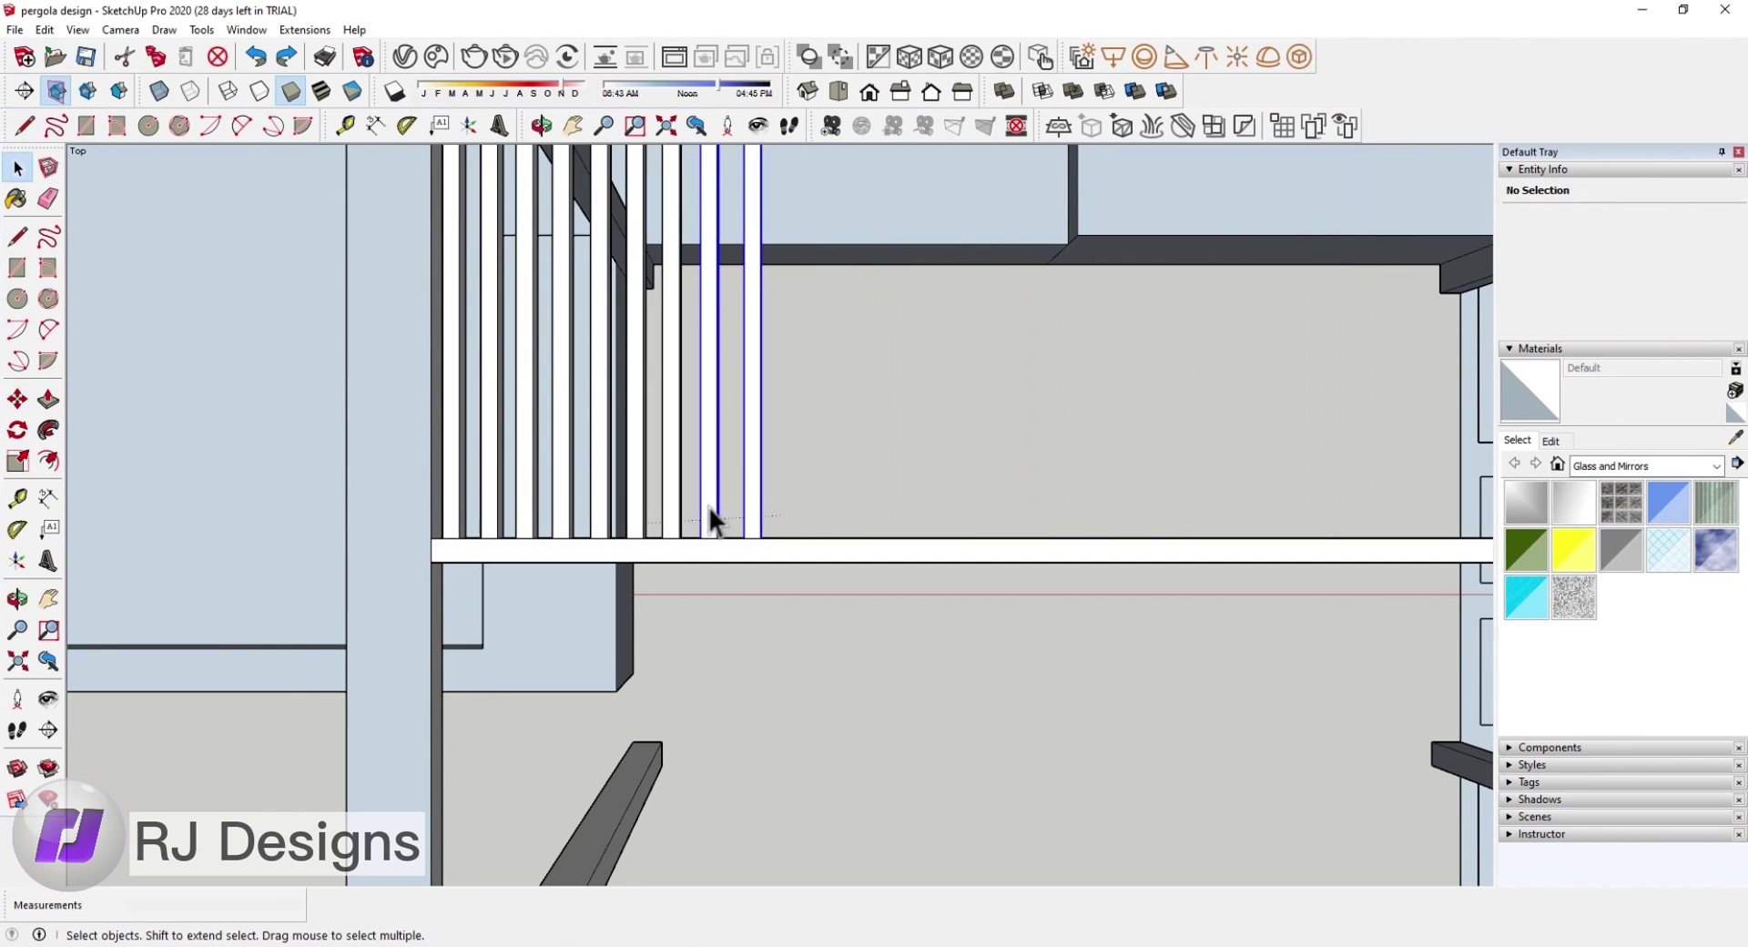
# Step: Copy the nine slats to the right and array them with x2, then deselect
pyautogui.click(454, 543)
pyautogui.press('ctrl')
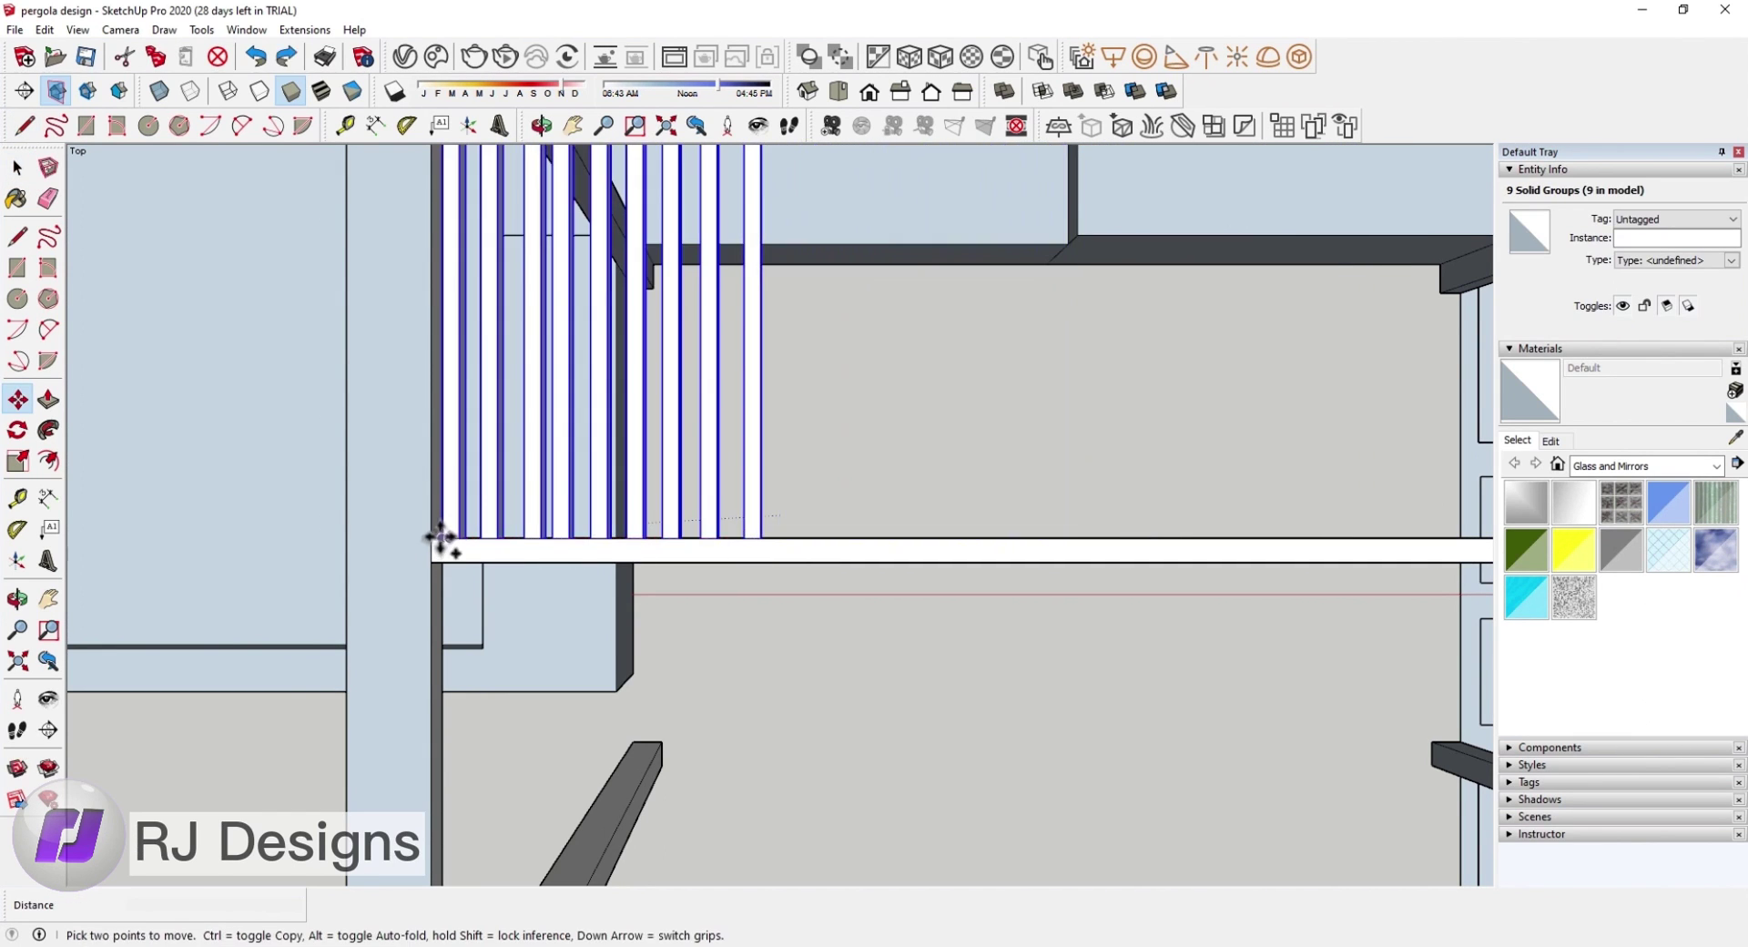
pyautogui.click(748, 537)
pyautogui.write('x2')
pyautogui.press('Return')
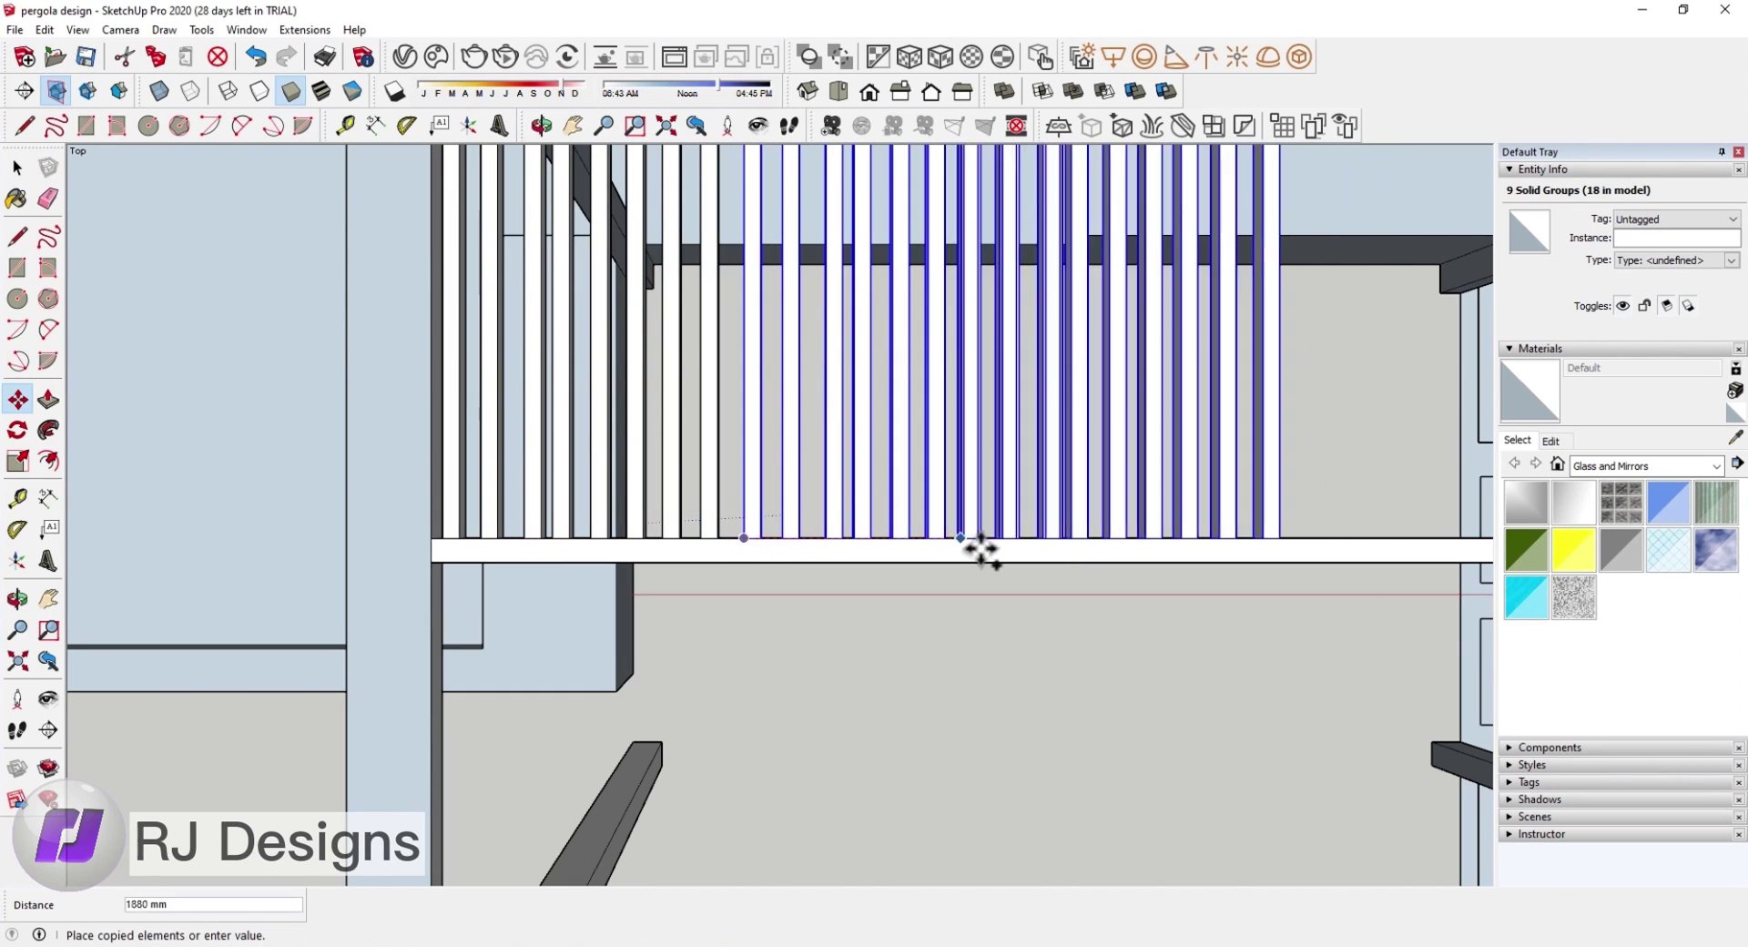
pyautogui.press('space')
pyautogui.scroll(-5, 1046, 534)
pyautogui.click(109, 281)
pyautogui.moveTo(1129, 581)
pyautogui.mouseDown(button='middle')
pyautogui.moveTo(890, 241)
pyautogui.moveTo(859, 679)
pyautogui.mouseUp(button='middle')
# Step: Orbit to view the slats in perspective and select the newest copies
pyautogui.scroll(5, 881, 471)
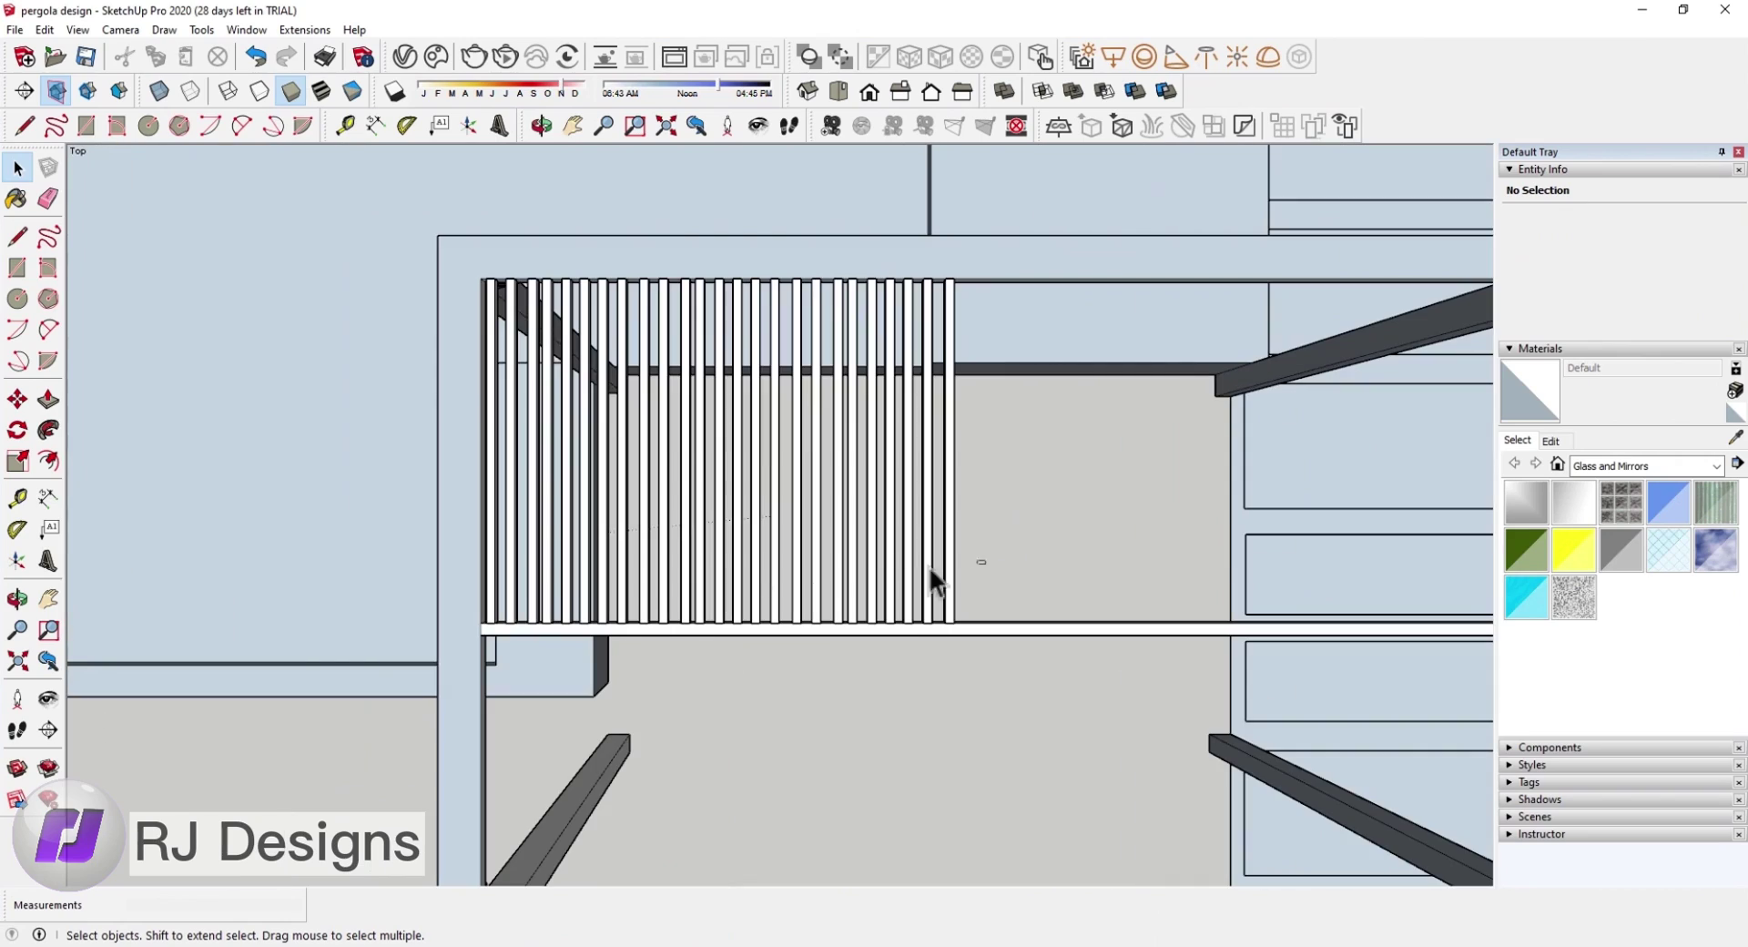
pyautogui.moveTo(714, 704); pyautogui.dragTo(757, 640, button='middle')
pyautogui.moveTo(622, 668); pyautogui.dragTo(619, 672)
pyautogui.press('m')
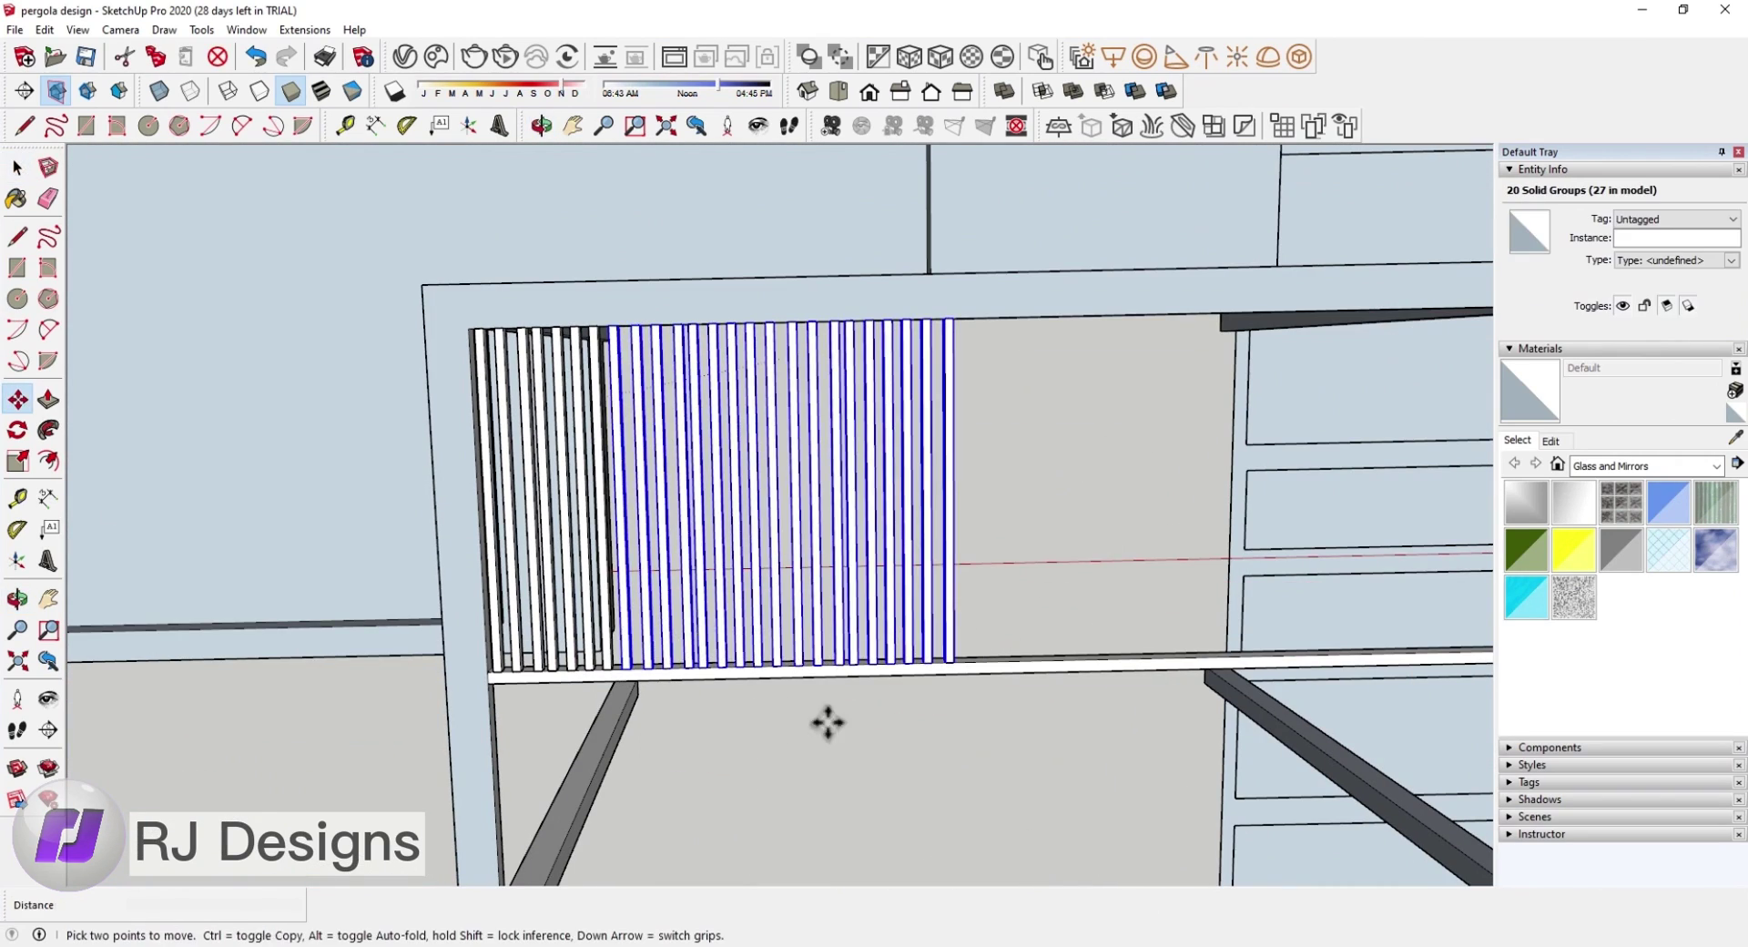
pyautogui.moveTo(827, 721)
pyautogui.mouseDown(button='middle')
pyautogui.moveTo(535, 644)
pyautogui.moveTo(1072, 625)
pyautogui.mouseUp(button='middle')
pyautogui.scroll(-5, 640, 444)
pyautogui.scroll(2, 641, 443)
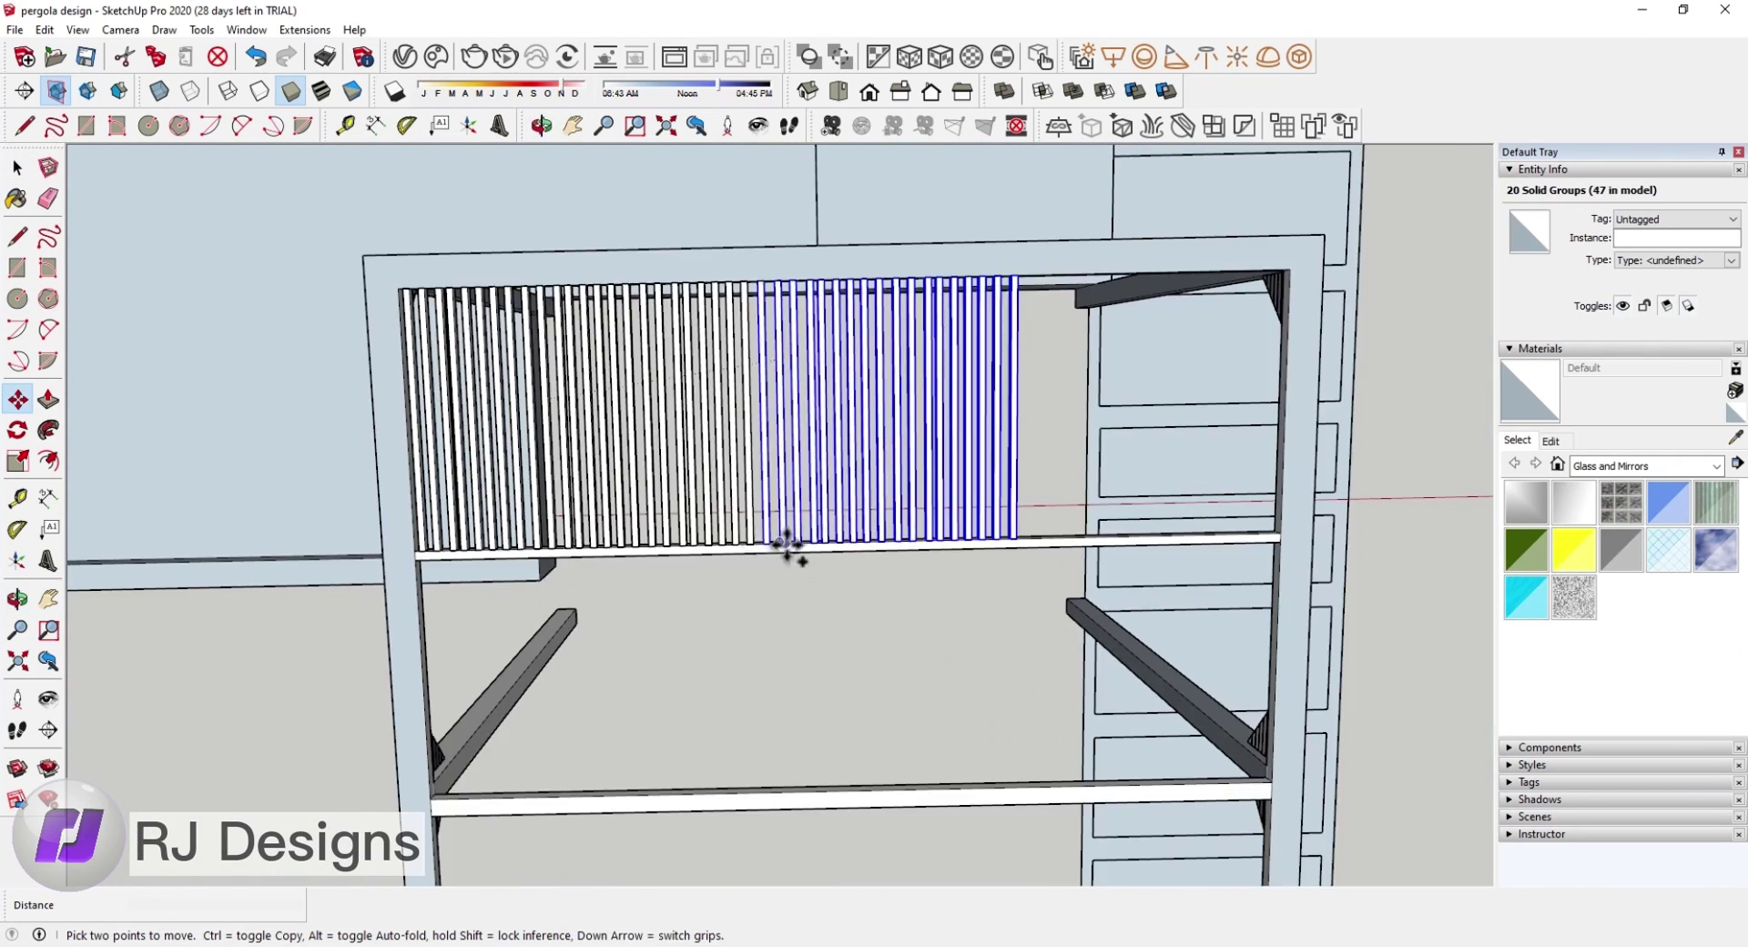
pyautogui.scroll(3, 780, 545)
pyautogui.scroll(2, 730, 533)
pyautogui.click(42, 29)
pyautogui.click(15, 164)
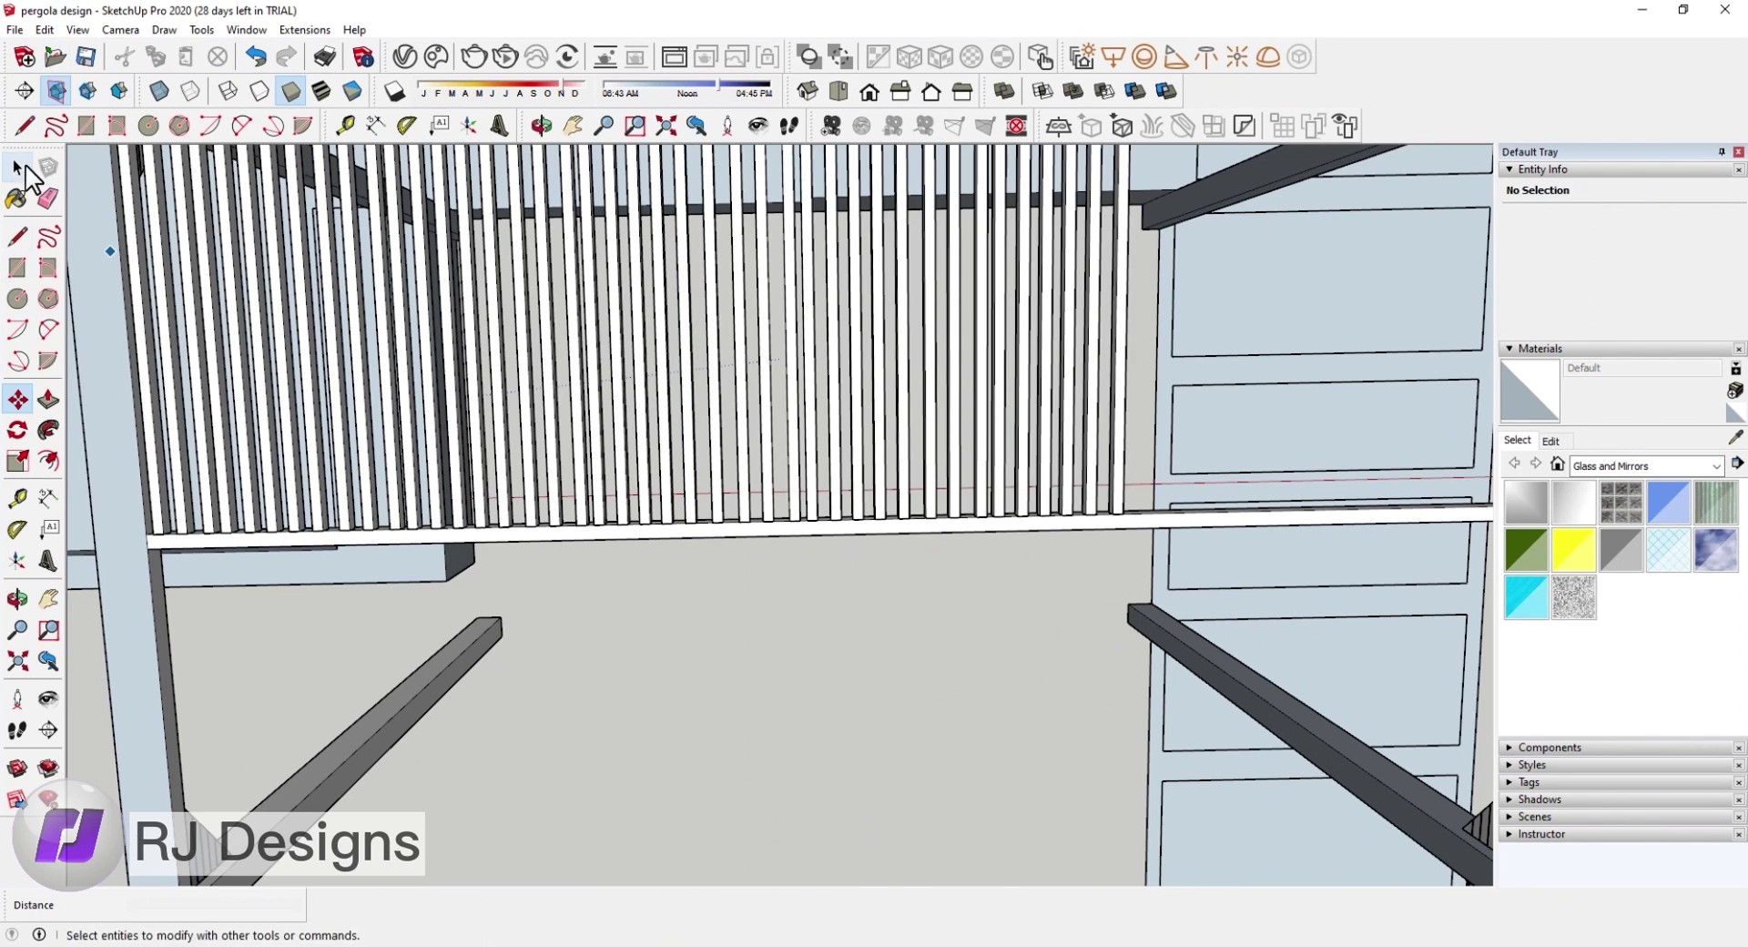
pyautogui.scroll(3, 987, 624)
pyautogui.scroll(3, 1163, 526)
# Step: Select the 25 slats and fix the last copy with Undo and Redo Copy
pyautogui.click(1155, 578)
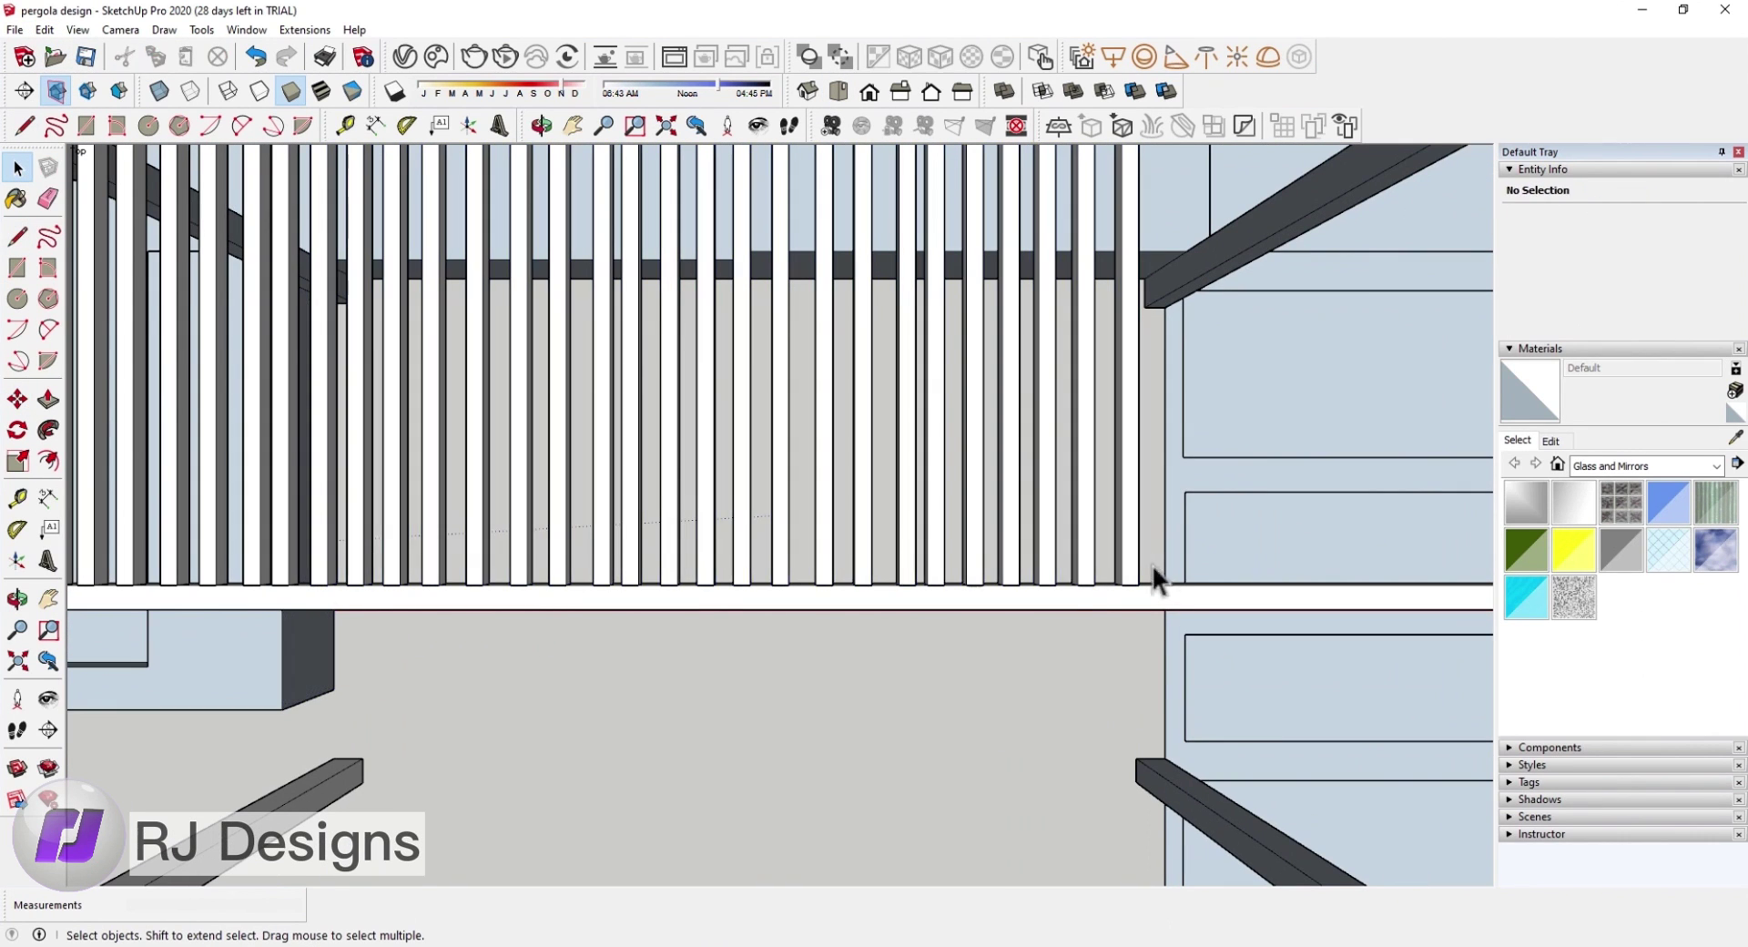
pyautogui.moveTo(346, 565); pyautogui.dragTo(1043, 480)
pyautogui.moveTo(385, 517); pyautogui.dragTo(387, 517)
pyautogui.scroll(-3, 650, 603)
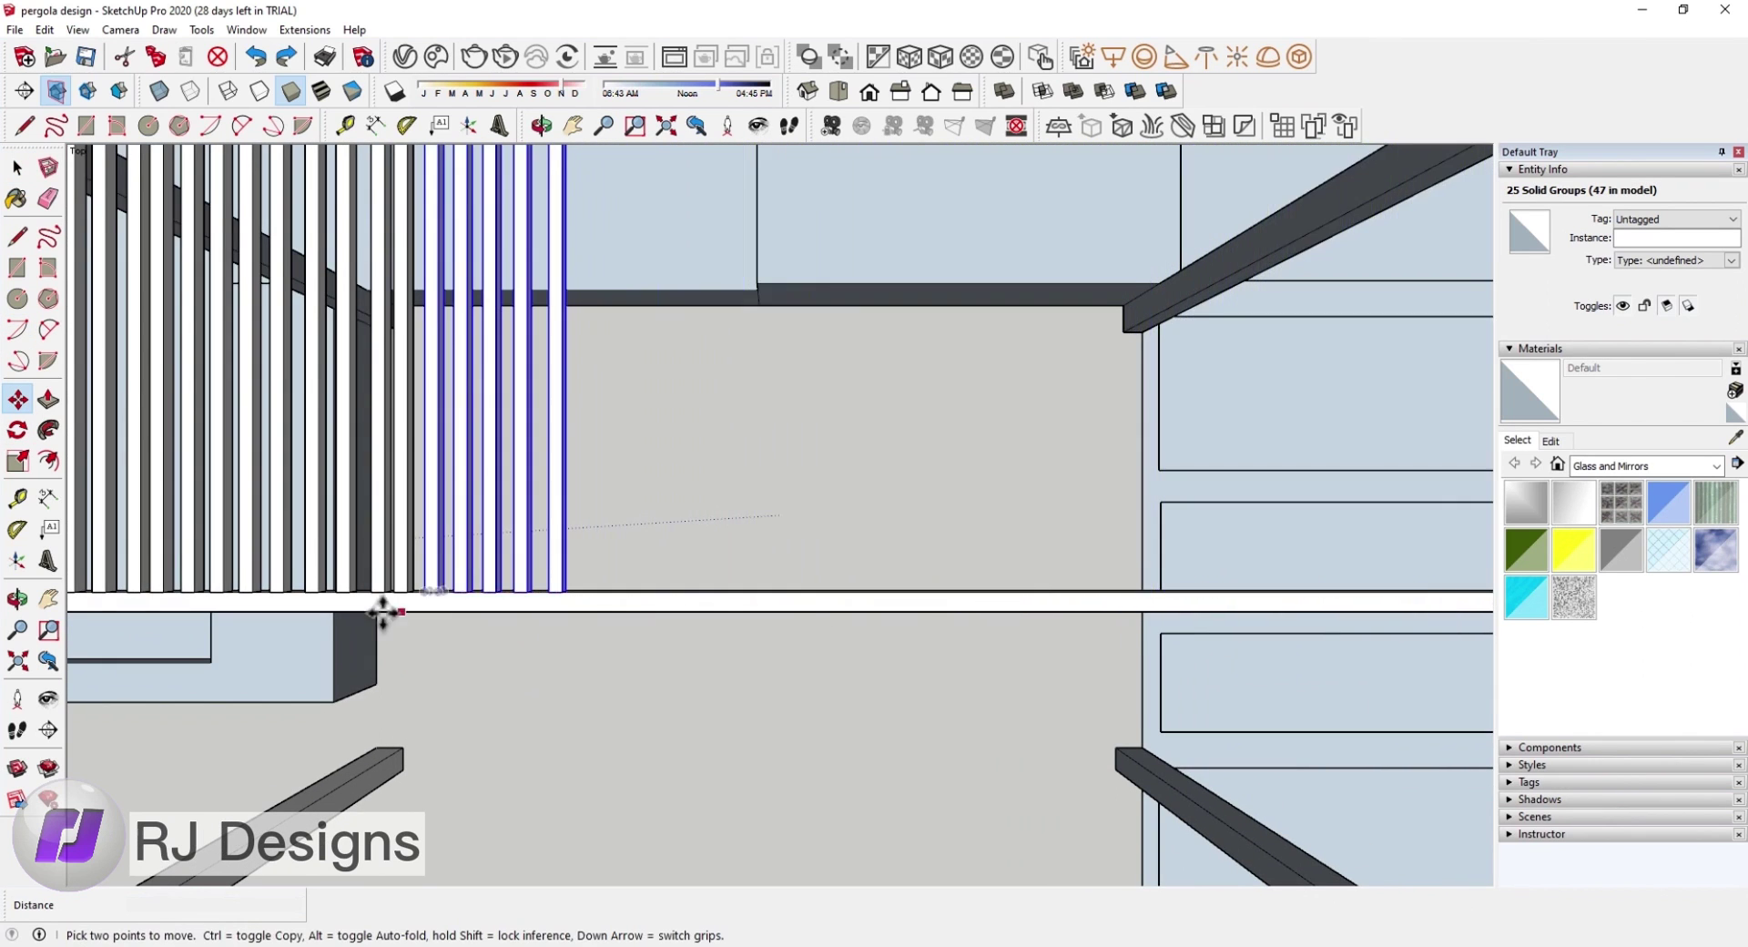
pyautogui.hotkey('ctrl', 'z')
pyautogui.click(44, 29)
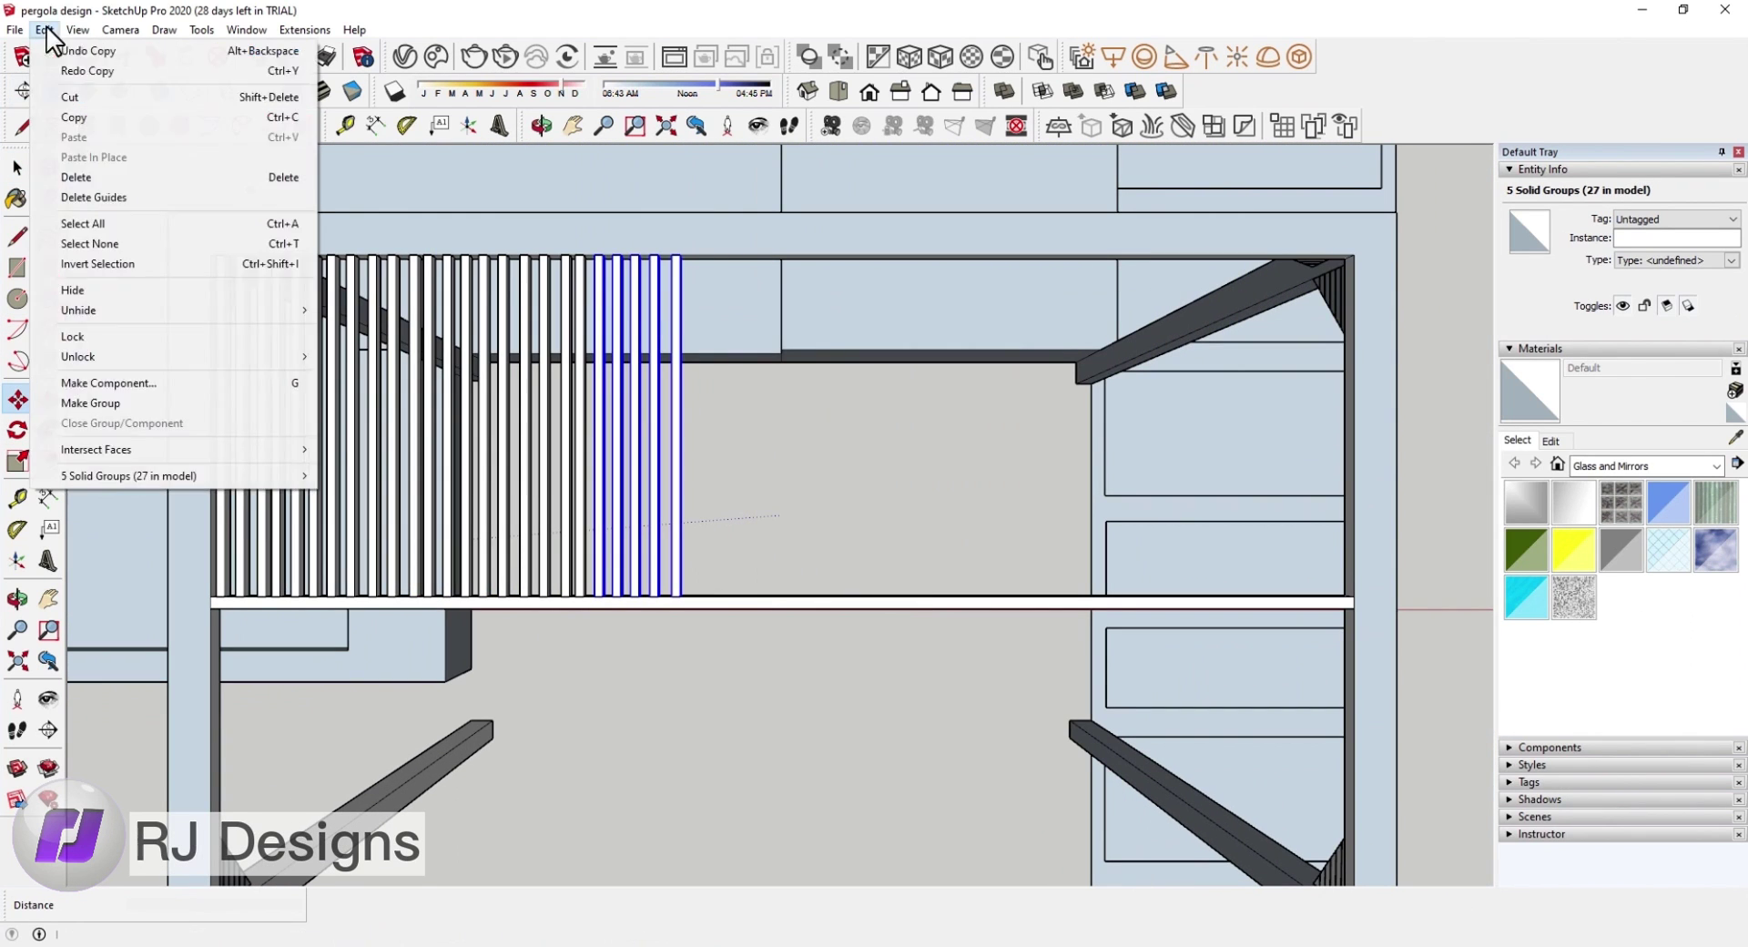
pyautogui.moveTo(579, 537); pyautogui.dragTo(579, 539)
pyautogui.press('m')
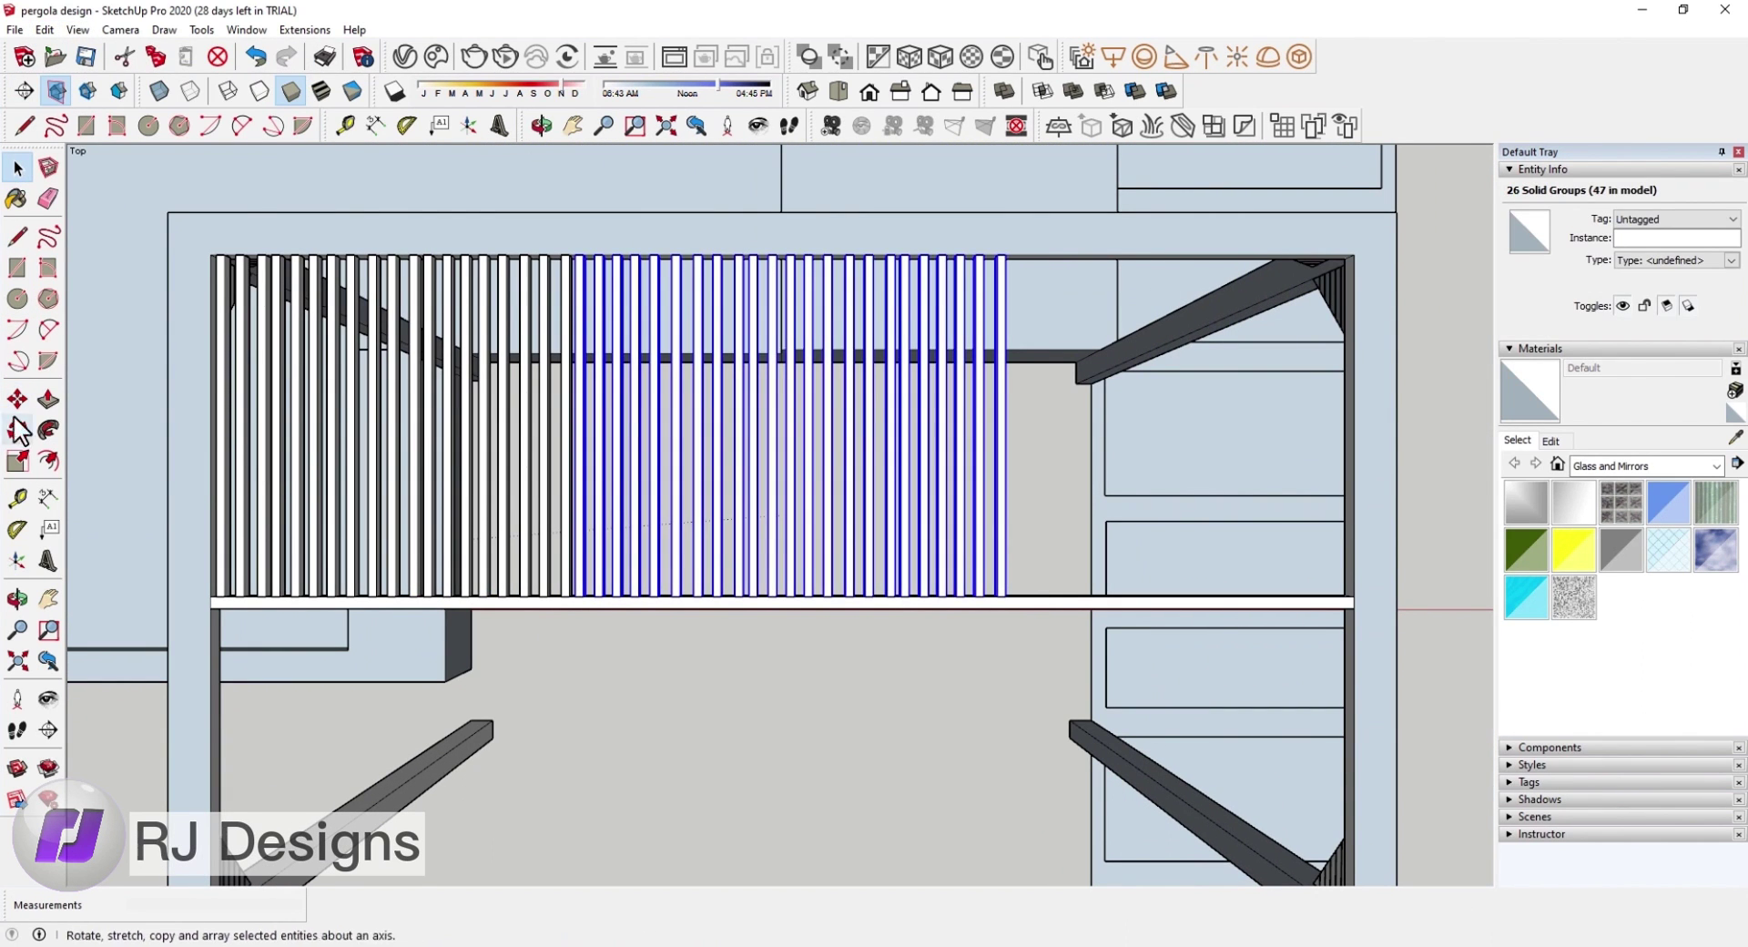
pyautogui.hotkey('ctrl', 'z')
pyautogui.click(44, 29)
pyautogui.click(88, 73)
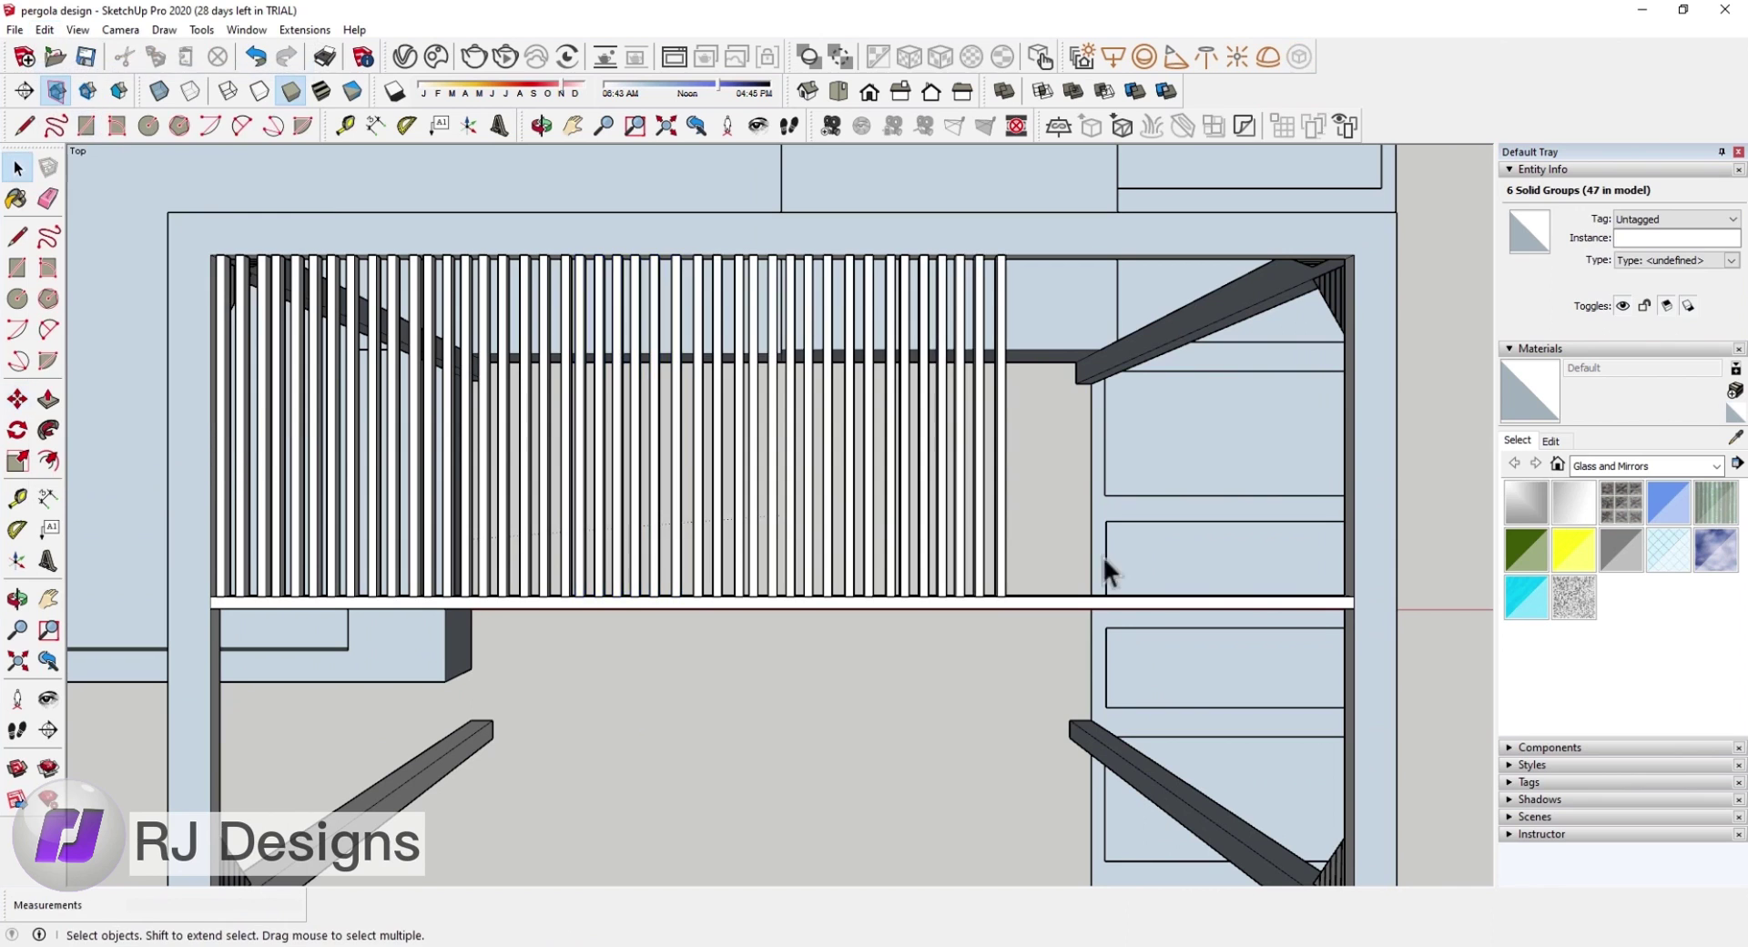
# Step: Copy the selected slats further right, past the pergola's right edge
pyautogui.click(512, 597)
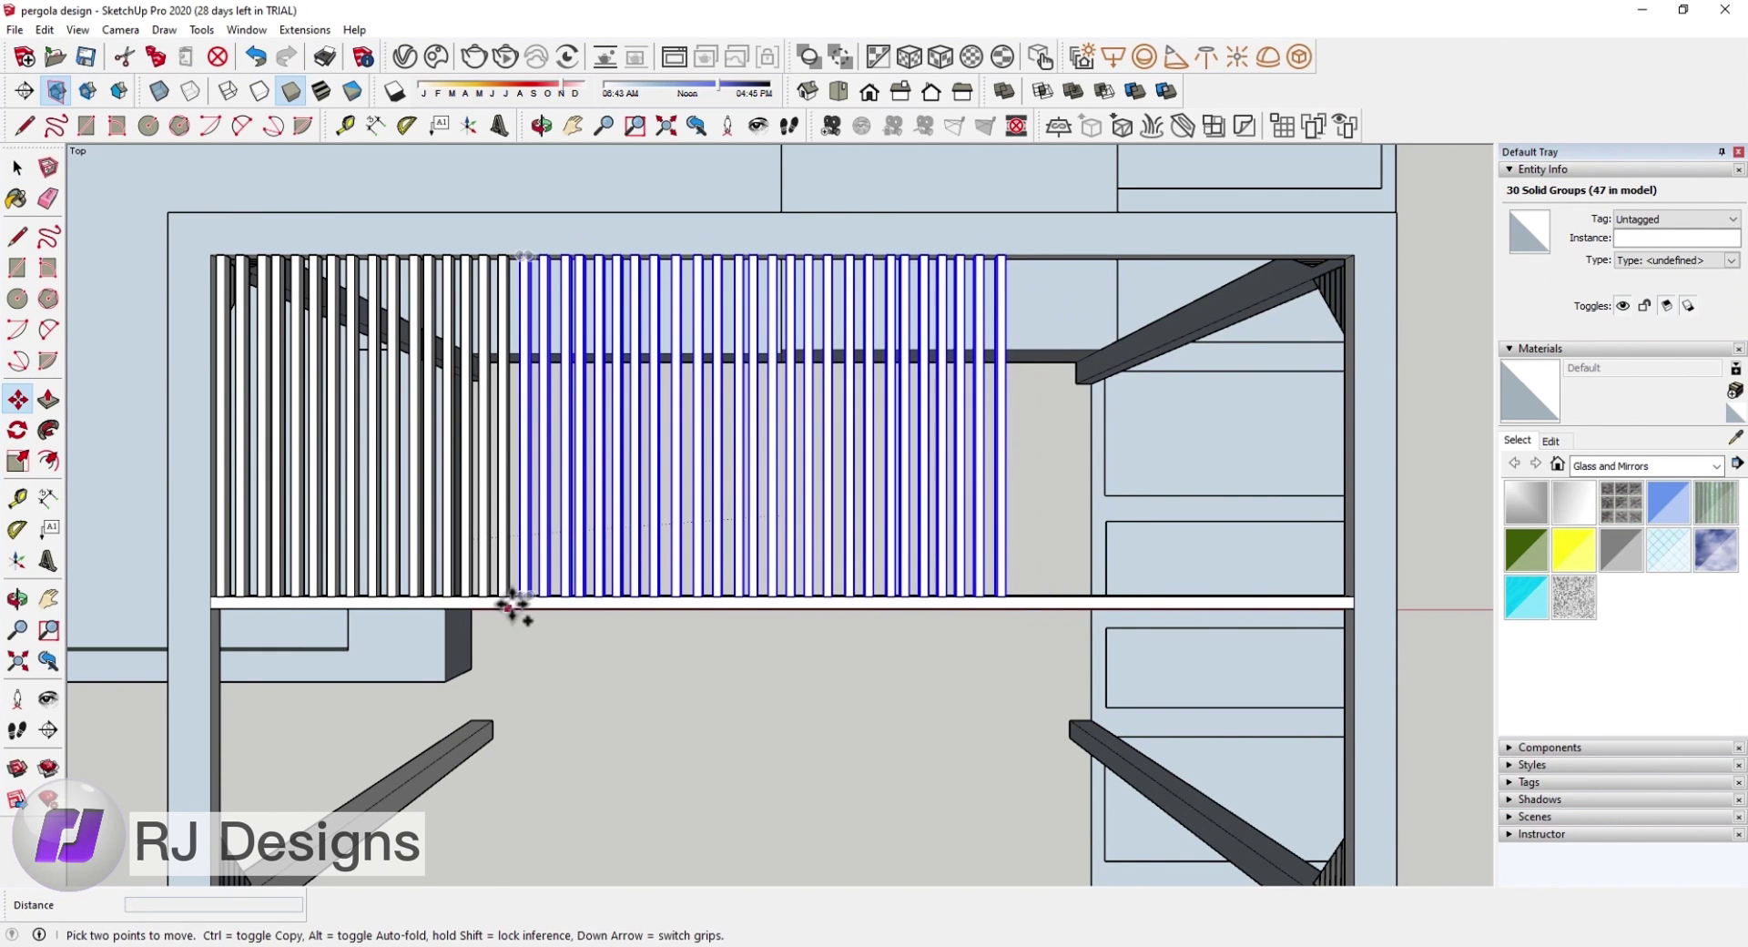
pyautogui.press('ctrl')
pyautogui.scroll(3, 941, 612)
pyautogui.click(940, 619)
pyautogui.scroll(-5, 910, 623)
pyautogui.press('space')
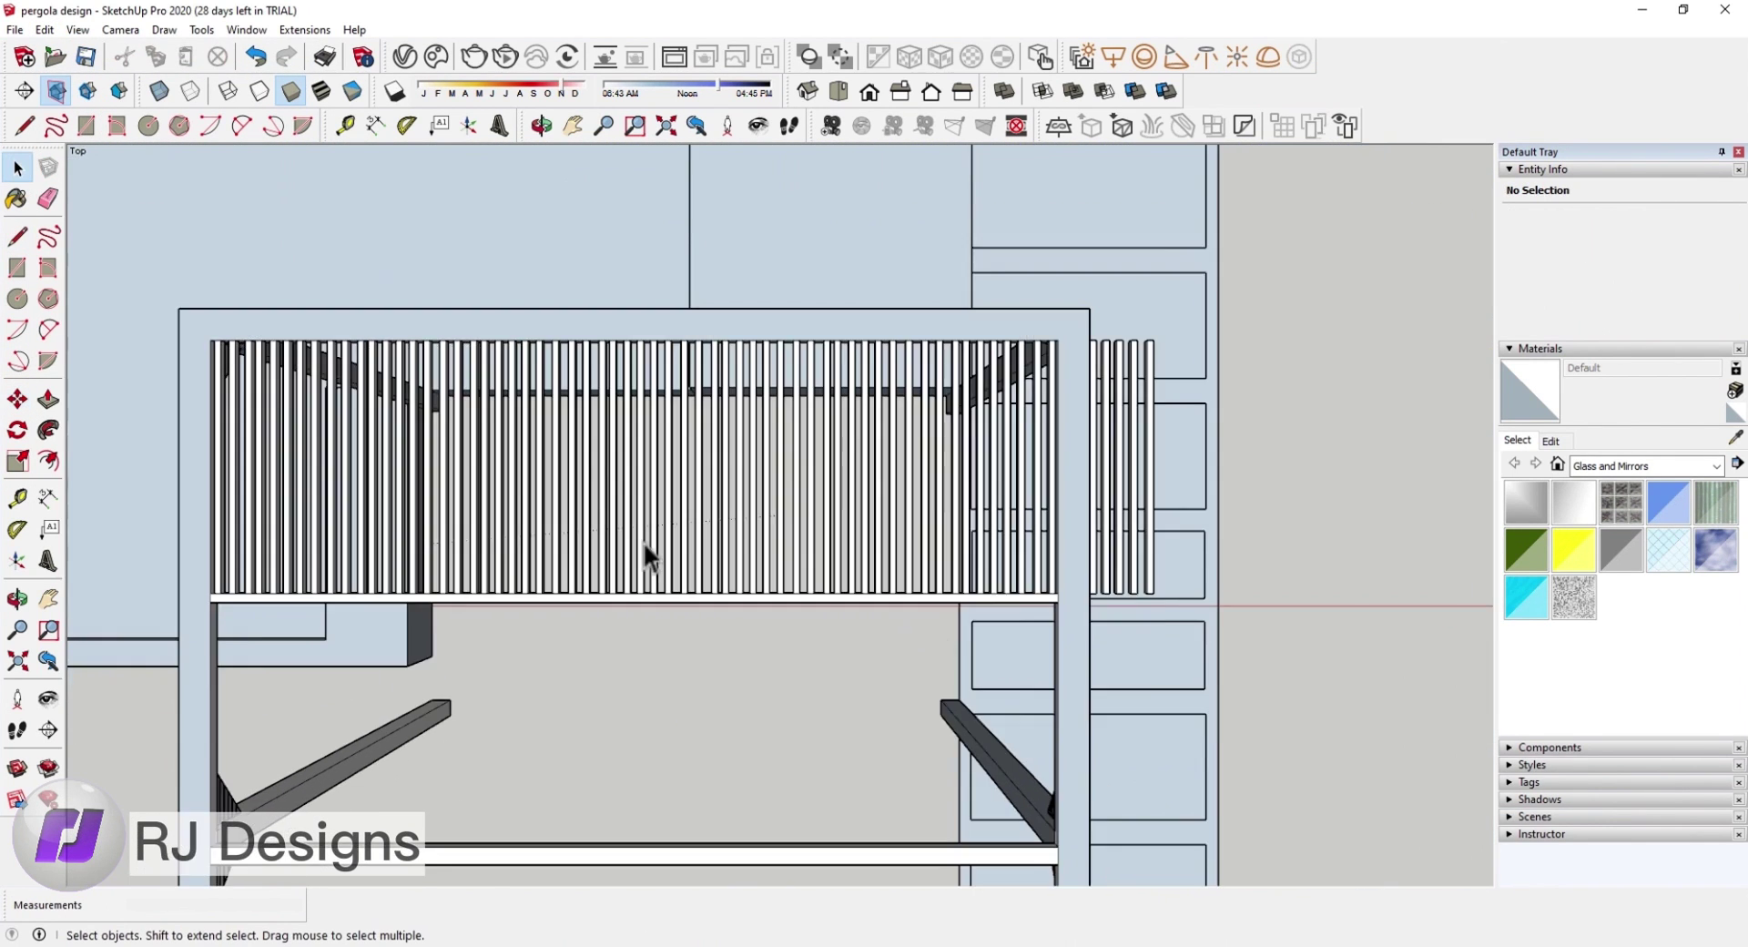
pyautogui.scroll(5, 1138, 576)
# Step: Orbit around the slats to check them, then switch to the Top view
pyautogui.moveTo(964, 590)
pyautogui.mouseDown(button='middle')
pyautogui.moveTo(932, 195)
pyautogui.moveTo(765, 370)
pyautogui.mouseUp(button='middle')
pyautogui.scroll(5, 856, 362)
pyautogui.scroll(-5, 856, 363)
pyautogui.moveTo(965, 358); pyautogui.dragTo(837, 506, button='middle')
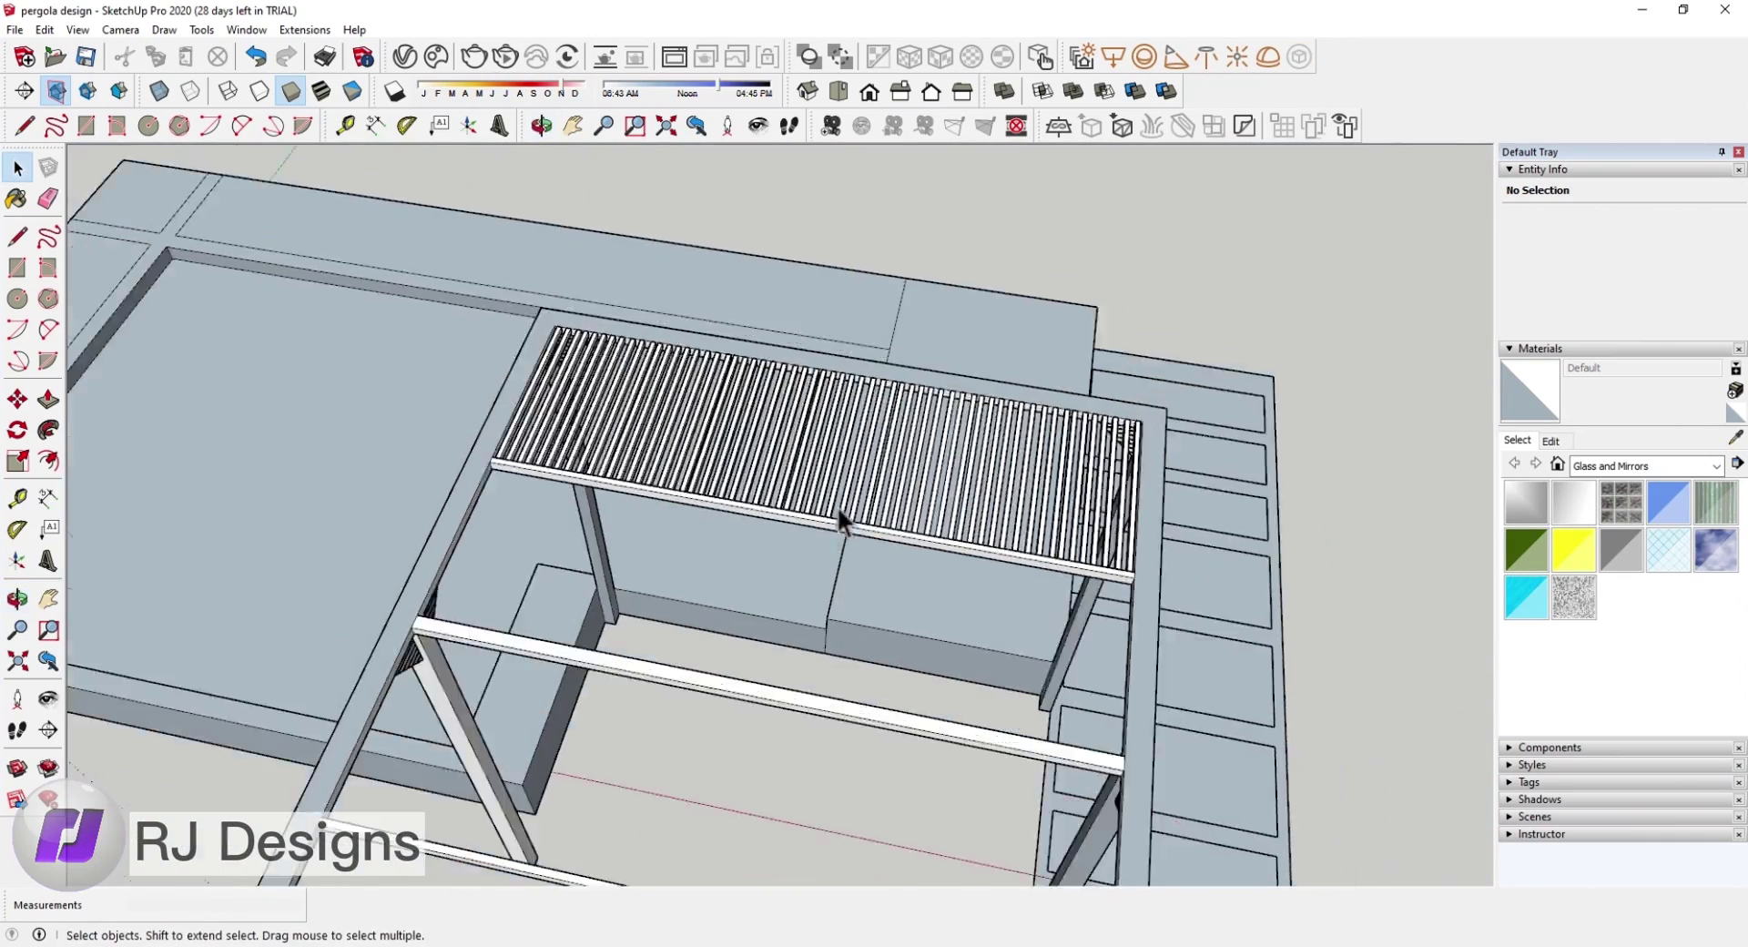
pyautogui.scroll(3, 838, 506)
pyautogui.scroll(2, 1062, 612)
pyautogui.click(1003, 627)
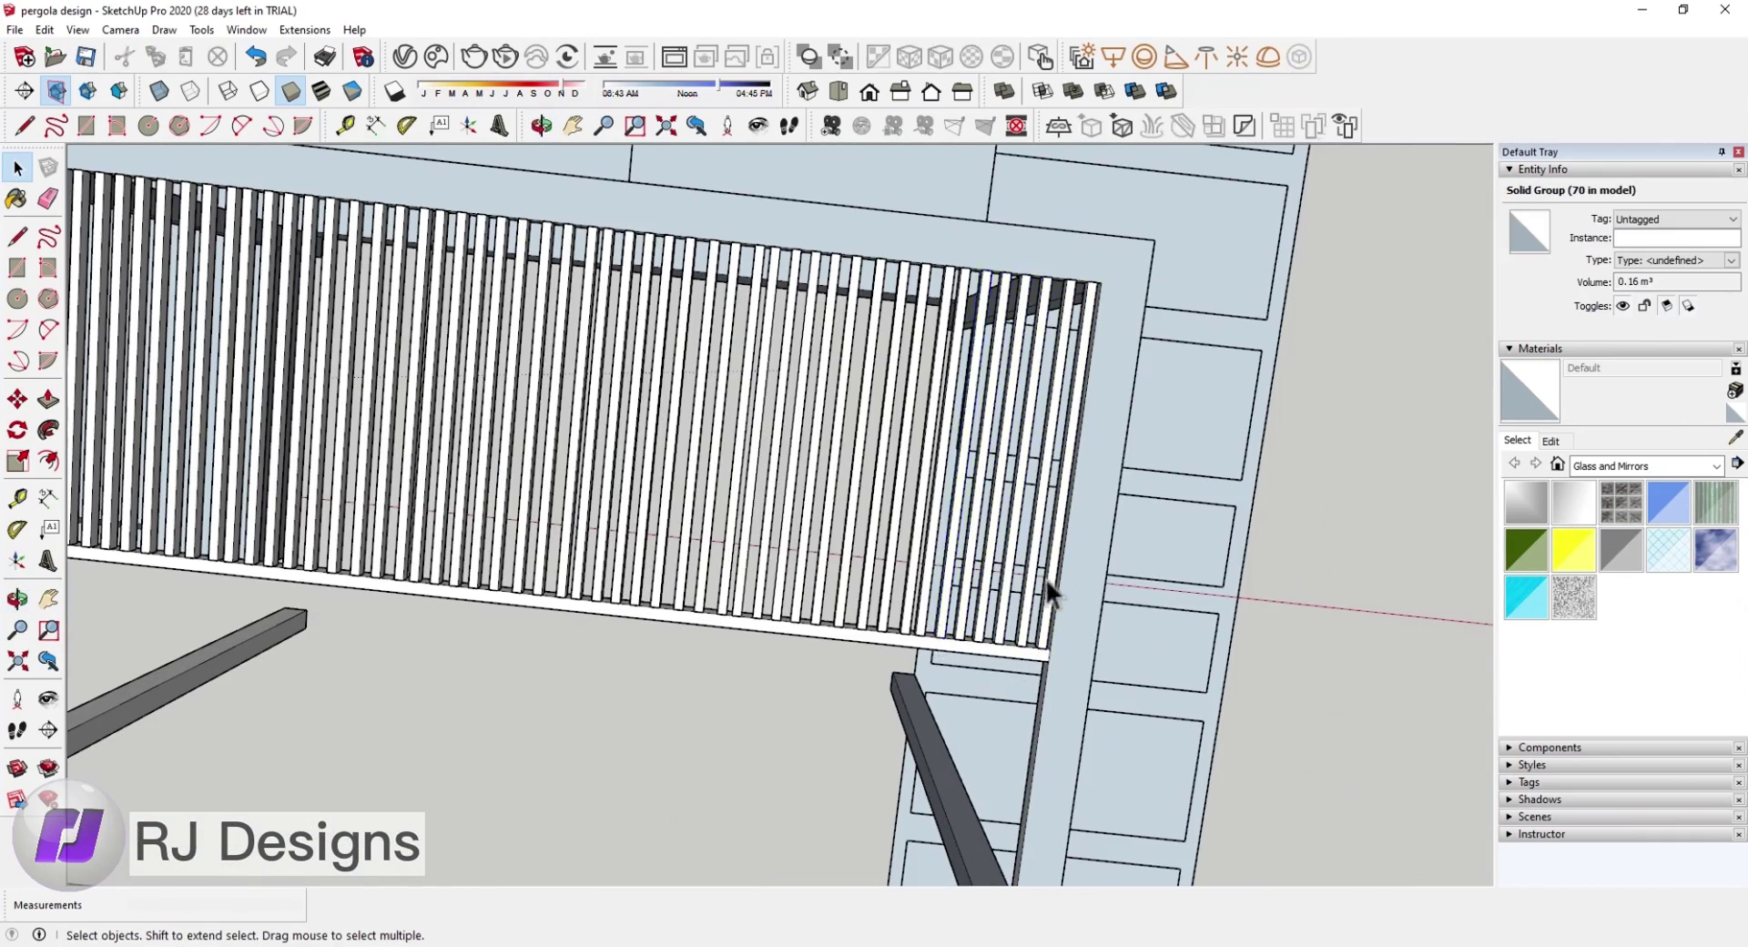
pyautogui.scroll(-5, 1052, 592)
pyautogui.moveTo(859, 507)
pyautogui.mouseDown(button='middle')
pyautogui.moveTo(856, 603)
pyautogui.moveTo(662, 424)
pyautogui.mouseUp(button='middle')
pyautogui.scroll(-2, 663, 424)
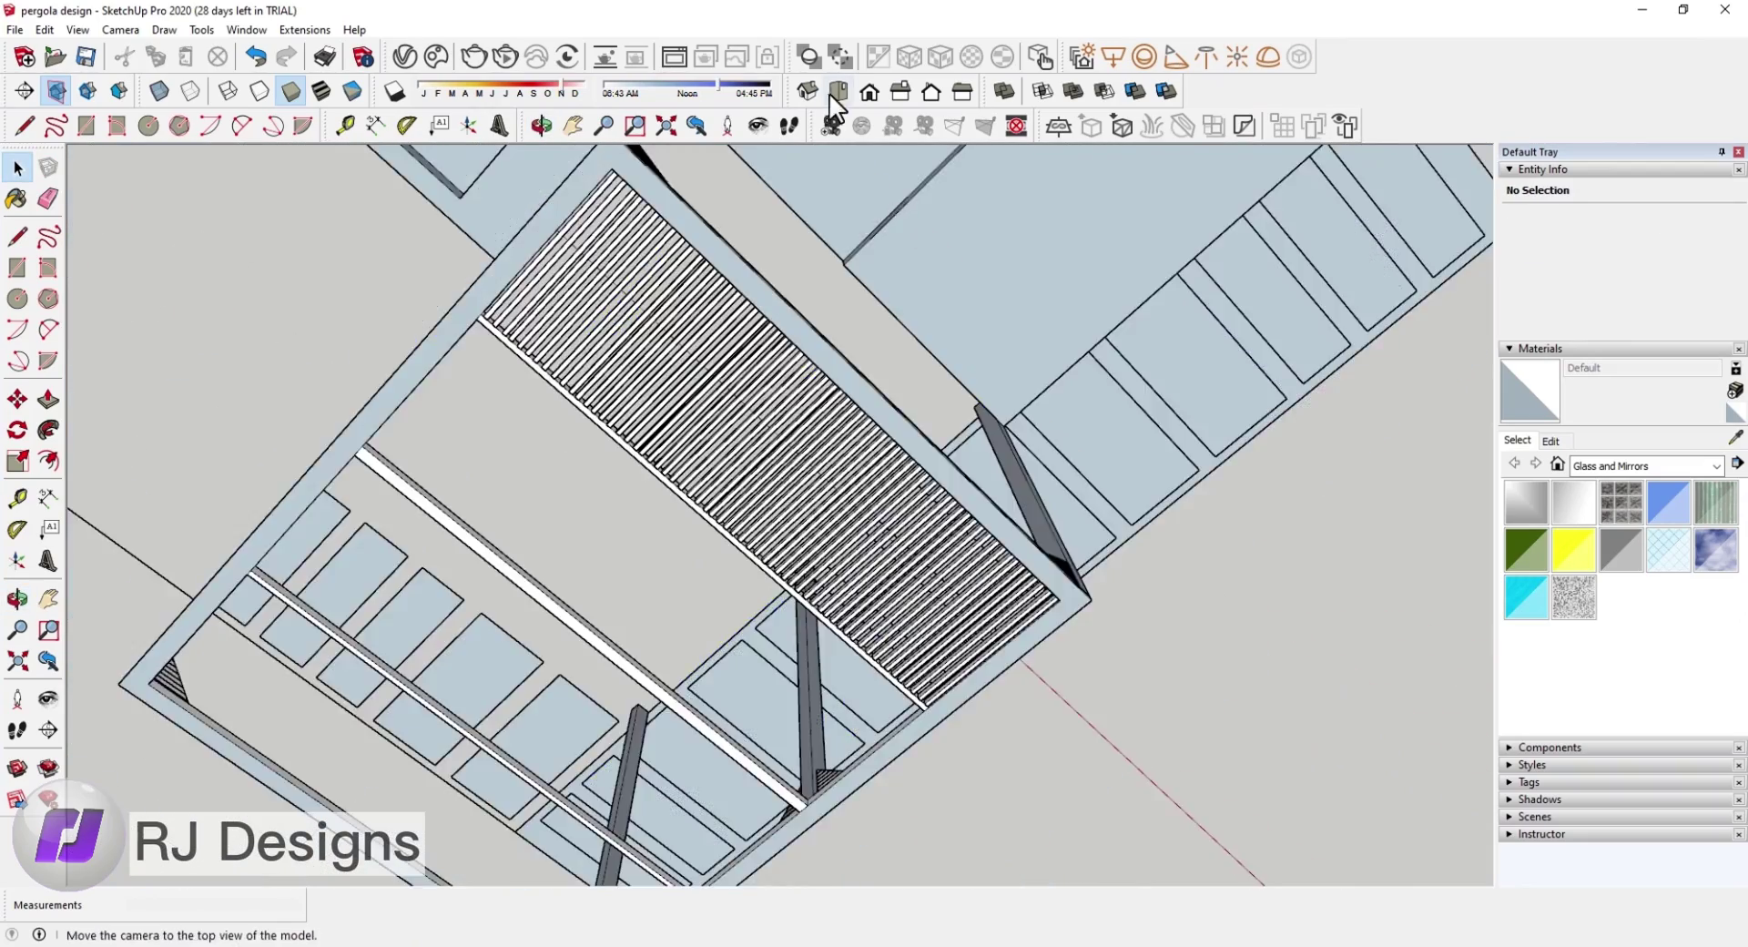
pyautogui.click(834, 105)
# Step: Window-select all the roof slats and group them with Ctrl+G
pyautogui.moveTo(1007, 507); pyautogui.dragTo(938, 499)
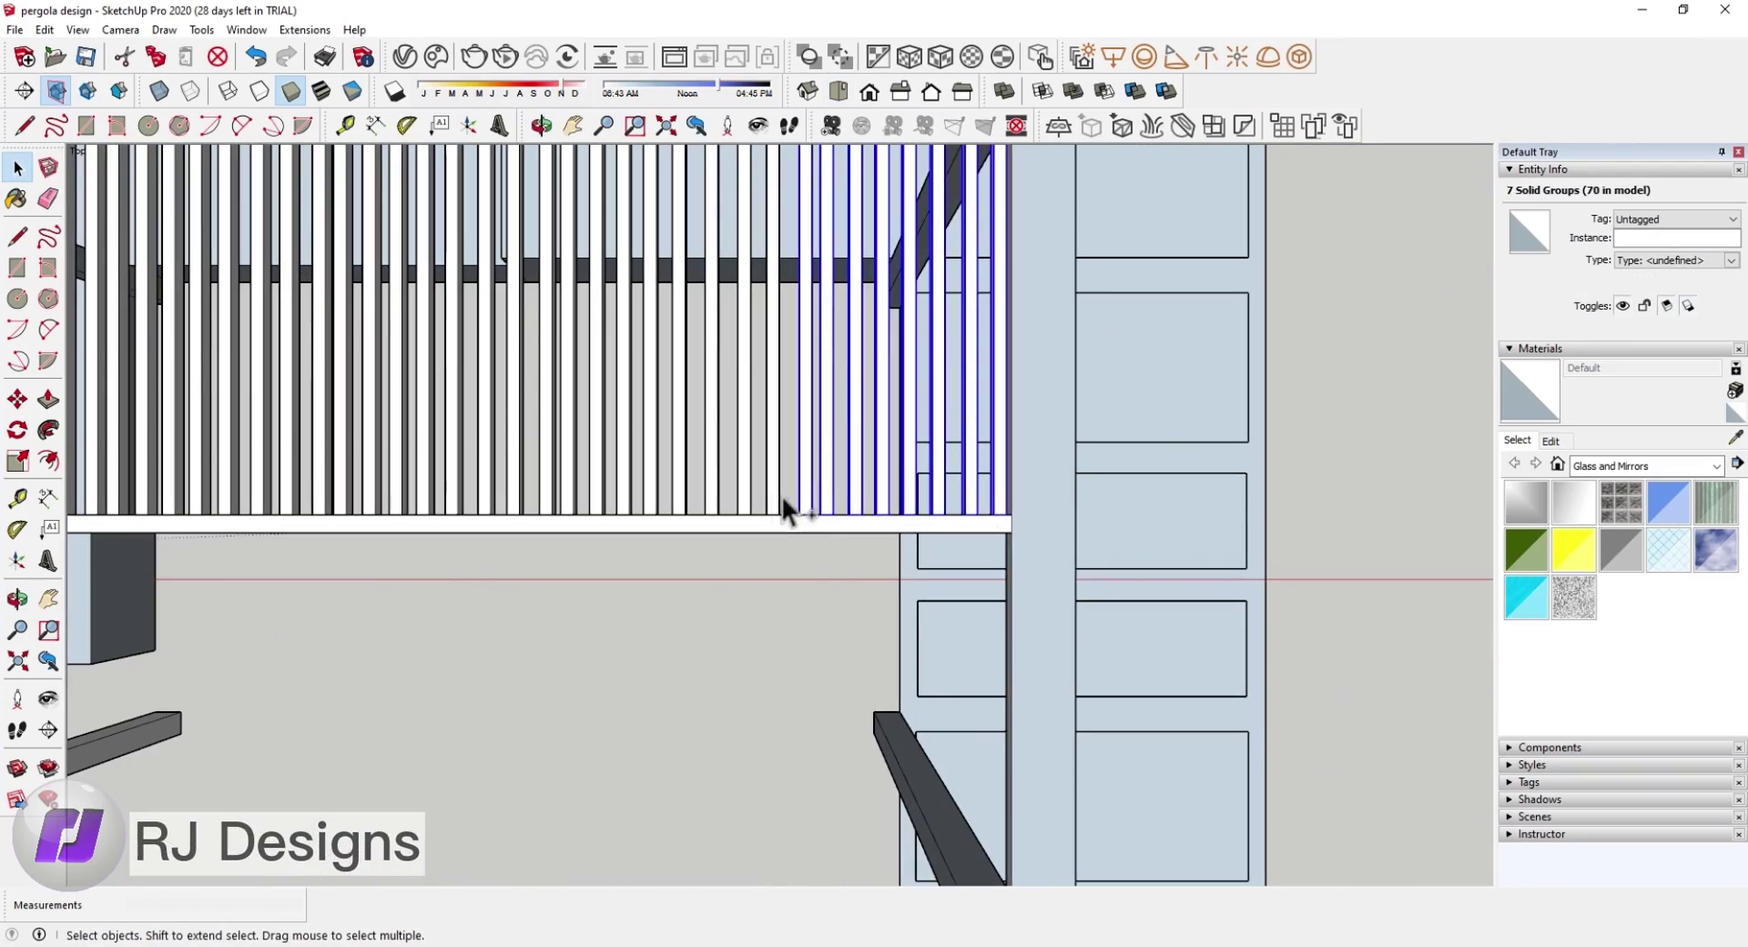
pyautogui.moveTo(153, 417); pyautogui.dragTo(157, 421)
pyautogui.scroll(-3, 377, 581)
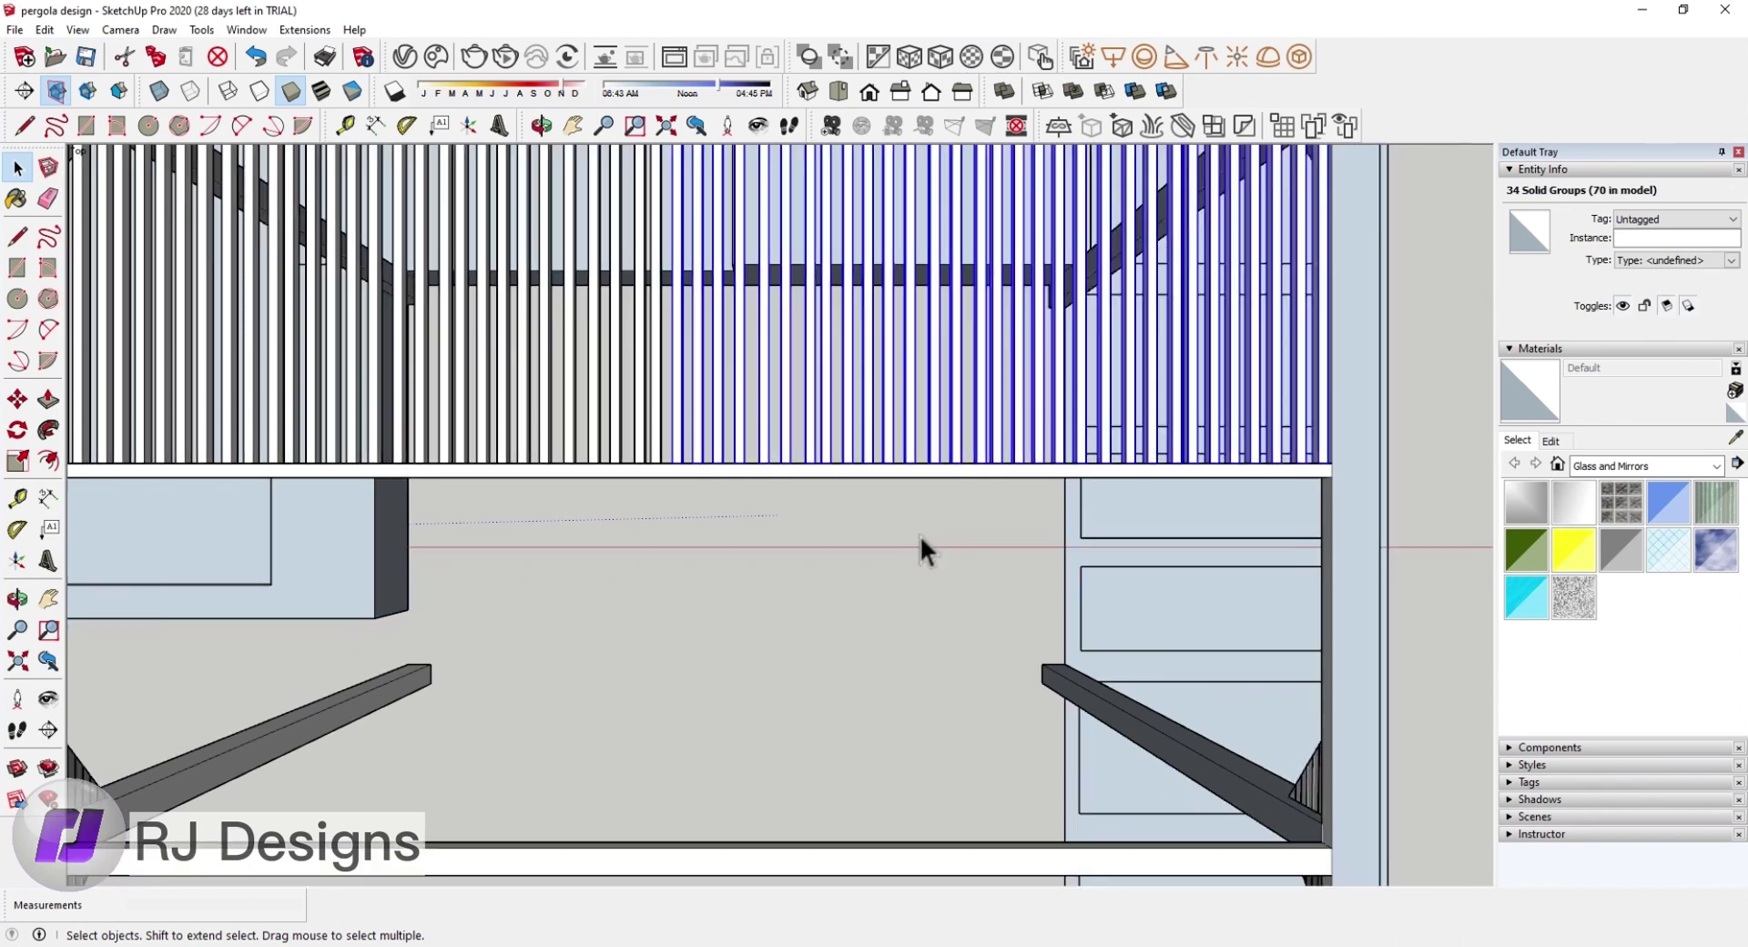
pyautogui.scroll(3, 1002, 533)
pyautogui.keyDown('ctrl'); pyautogui.moveTo(590, 464); pyautogui.dragTo(551, 530); pyautogui.keyUp('ctrl')
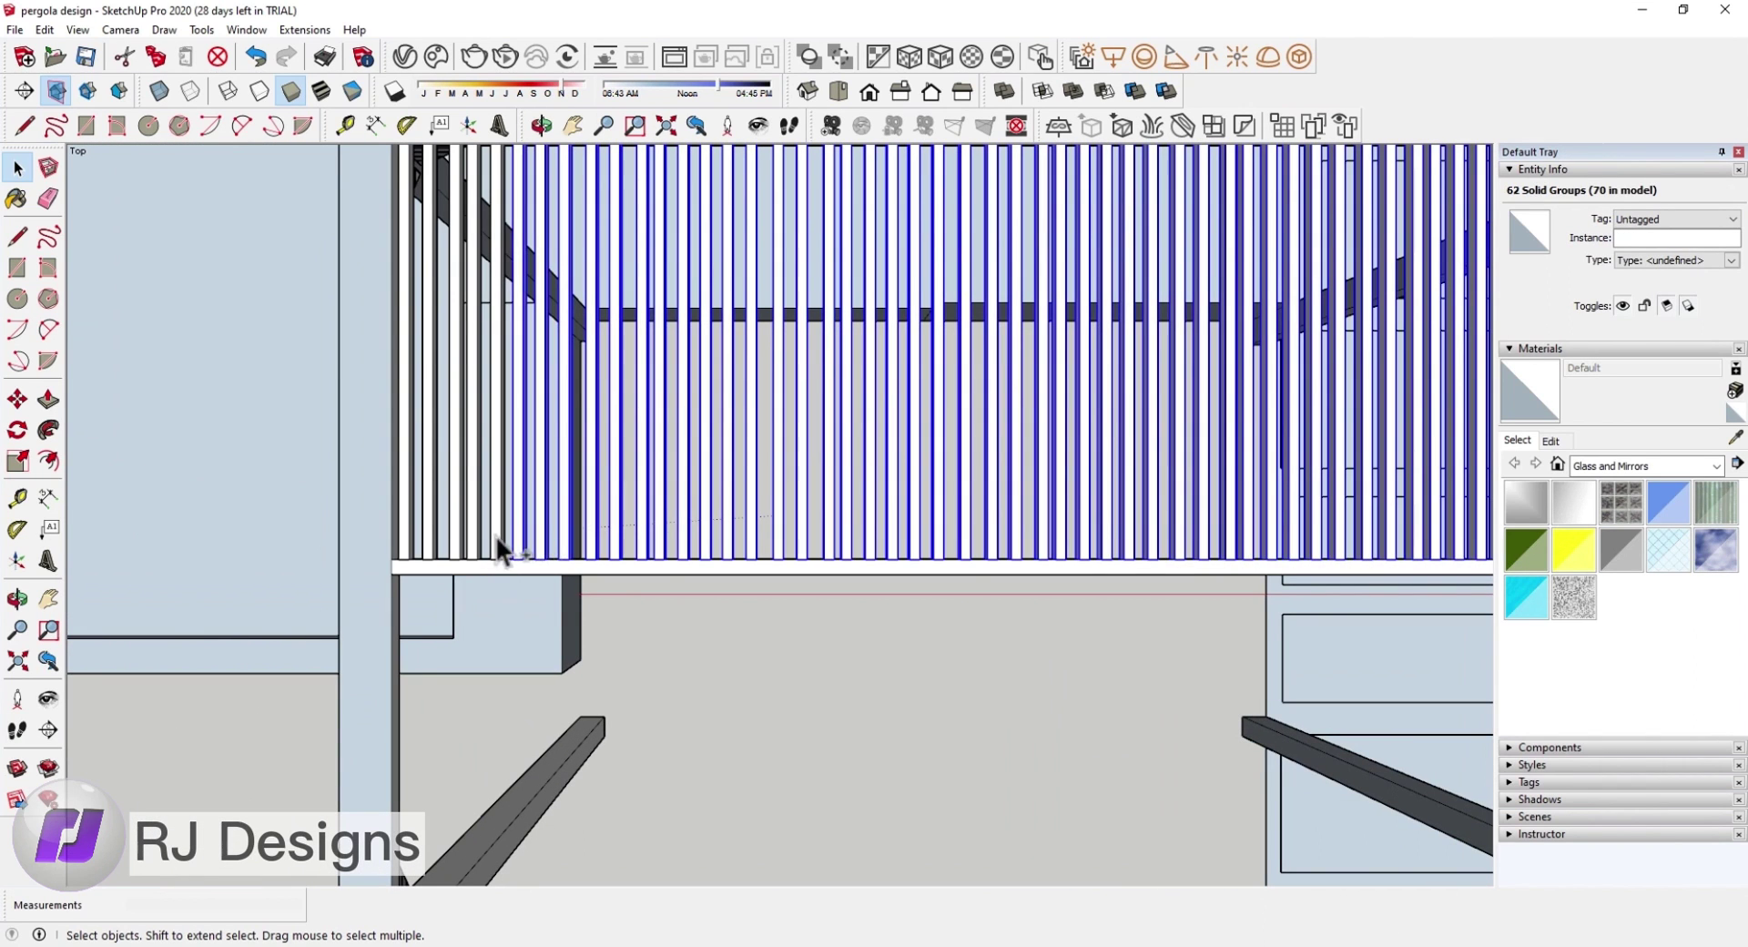
pyautogui.scroll(-3, 430, 548)
pyautogui.hotkey('ctrl', 'g')
# Step: Copy the slat panel group below the original
pyautogui.press('m')
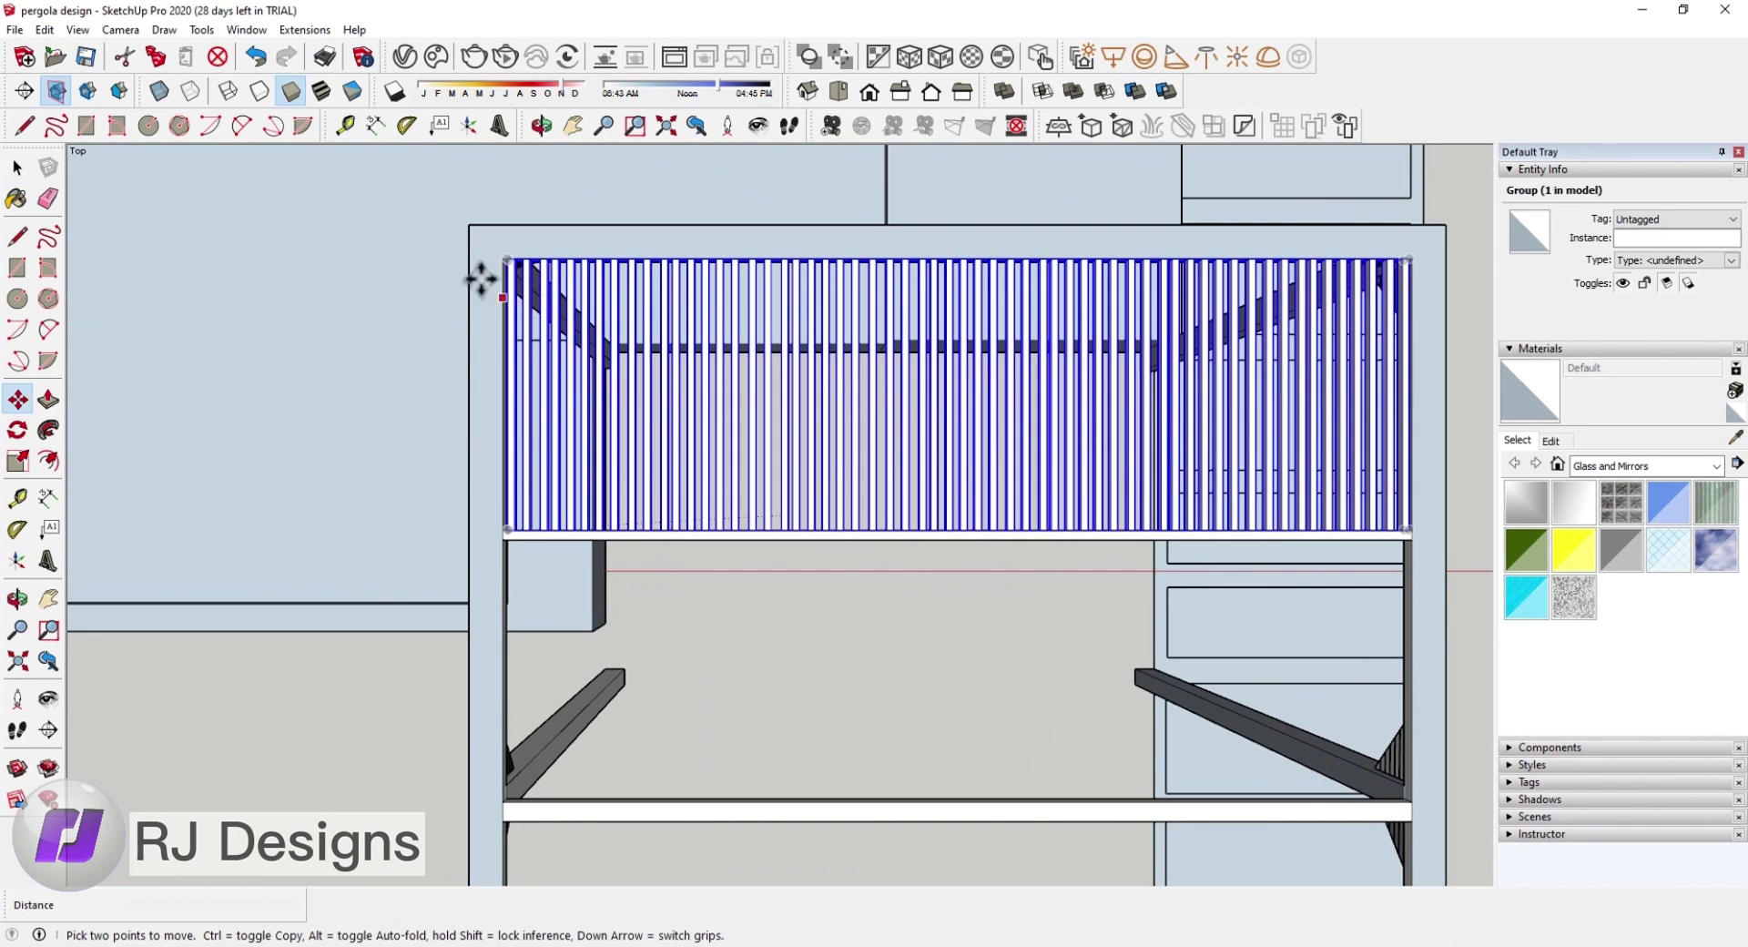
pyautogui.click(503, 258)
pyautogui.press('ctrl')
pyautogui.click(503, 540)
pyautogui.scroll(-3, 223, 393)
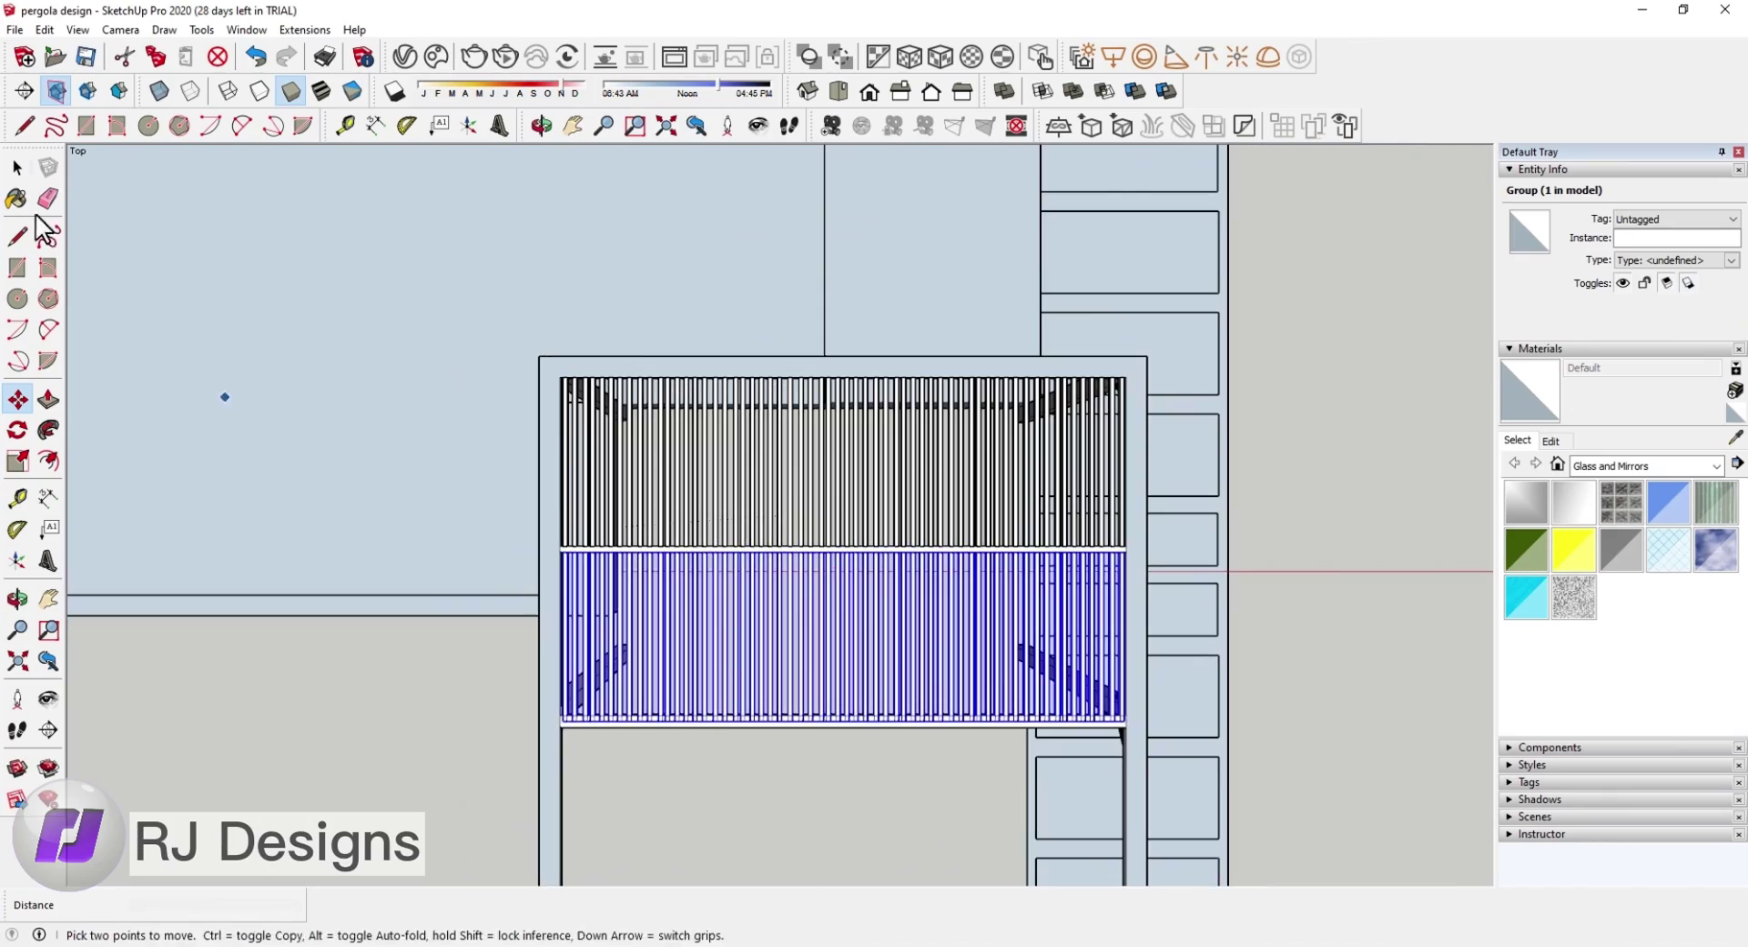
pyautogui.press('space')
# Step: Orbit to inspect the panels, reselect the slat group, and return to the top view
pyautogui.moveTo(991, 604)
pyautogui.mouseDown(button='middle')
pyautogui.moveTo(749, 515)
pyautogui.moveTo(656, 311)
pyautogui.moveTo(756, 364)
pyautogui.mouseUp(button='middle')
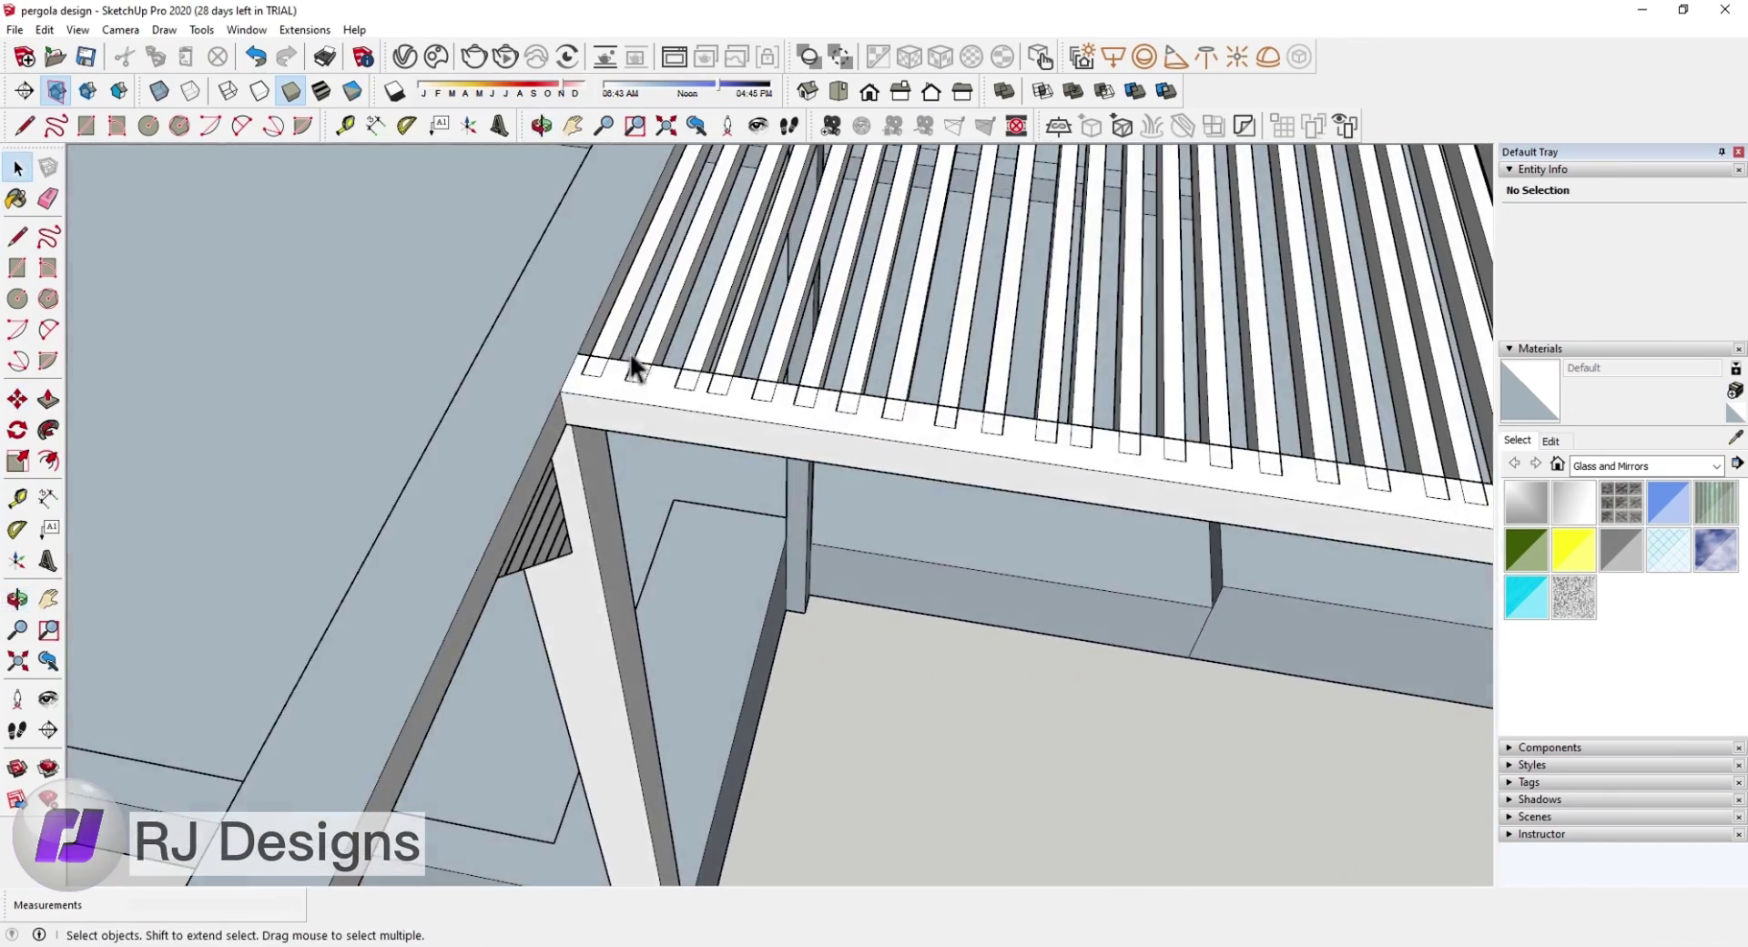
pyautogui.click(755, 364)
pyautogui.scroll(-3, 759, 581)
pyautogui.moveTo(760, 581); pyautogui.dragTo(468, 332, button='middle')
pyautogui.scroll(5, 819, 315)
pyautogui.press('m')
pyautogui.moveTo(820, 315)
pyautogui.mouseDown(button='middle')
pyautogui.moveTo(343, 187)
pyautogui.moveTo(234, 254)
pyautogui.moveTo(874, 534)
pyautogui.moveTo(751, 474)
pyautogui.mouseUp(button='middle')
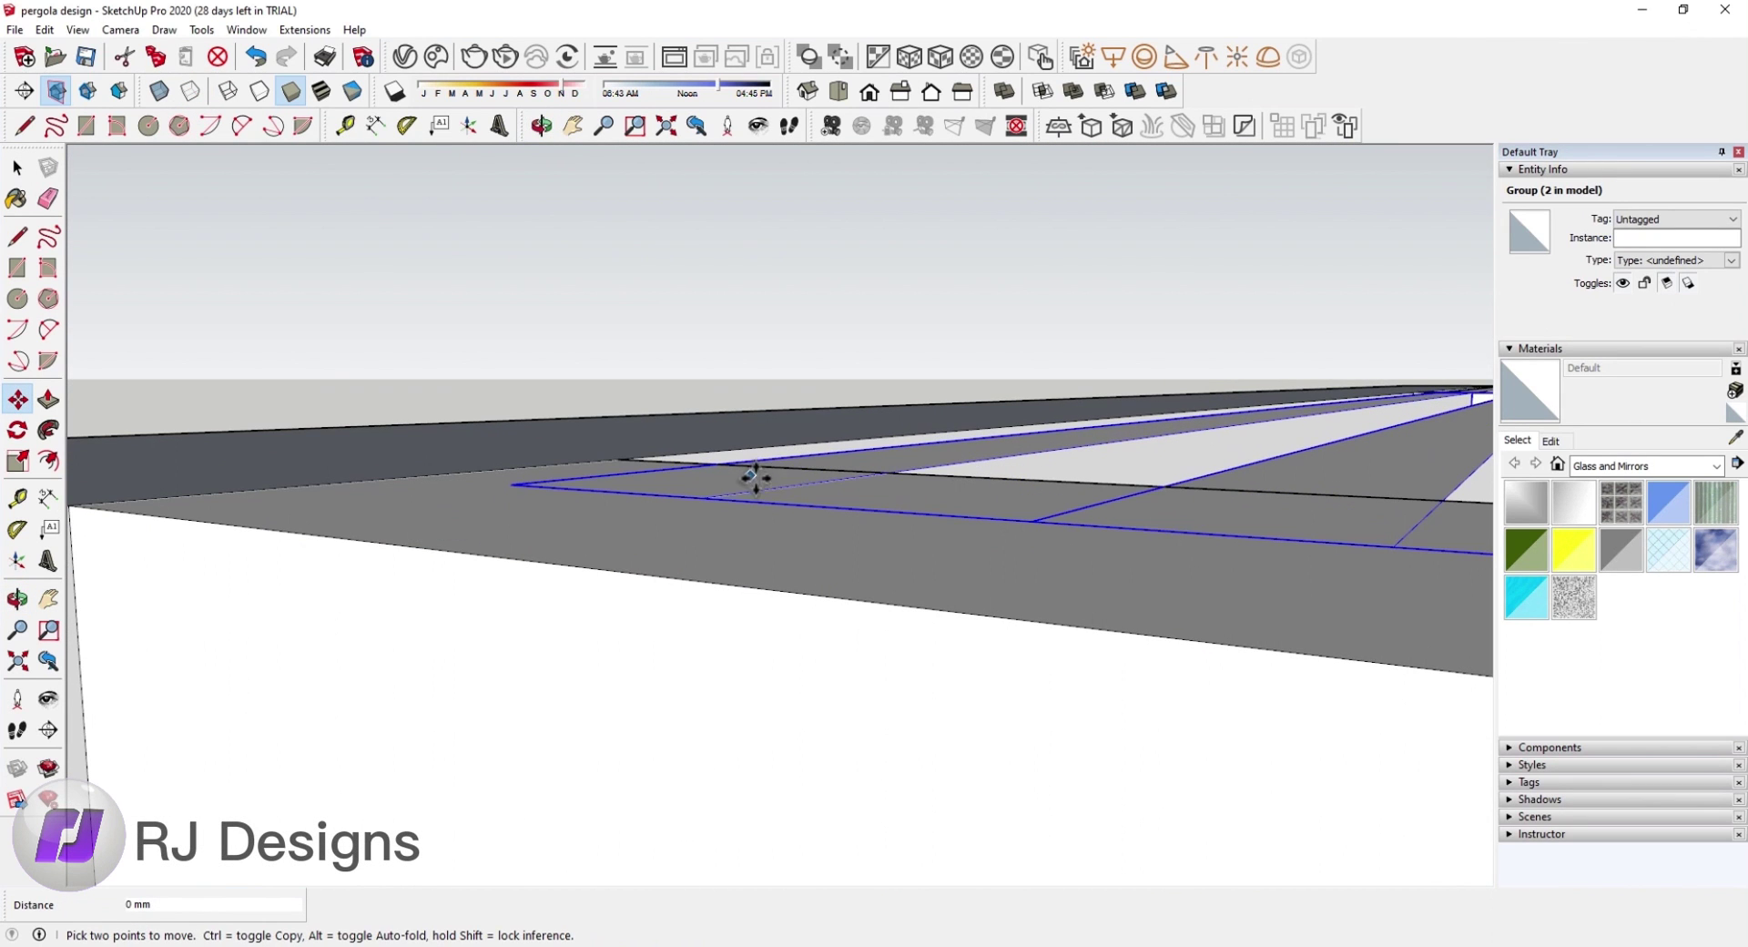
pyautogui.click(15, 167)
pyautogui.click(17, 398)
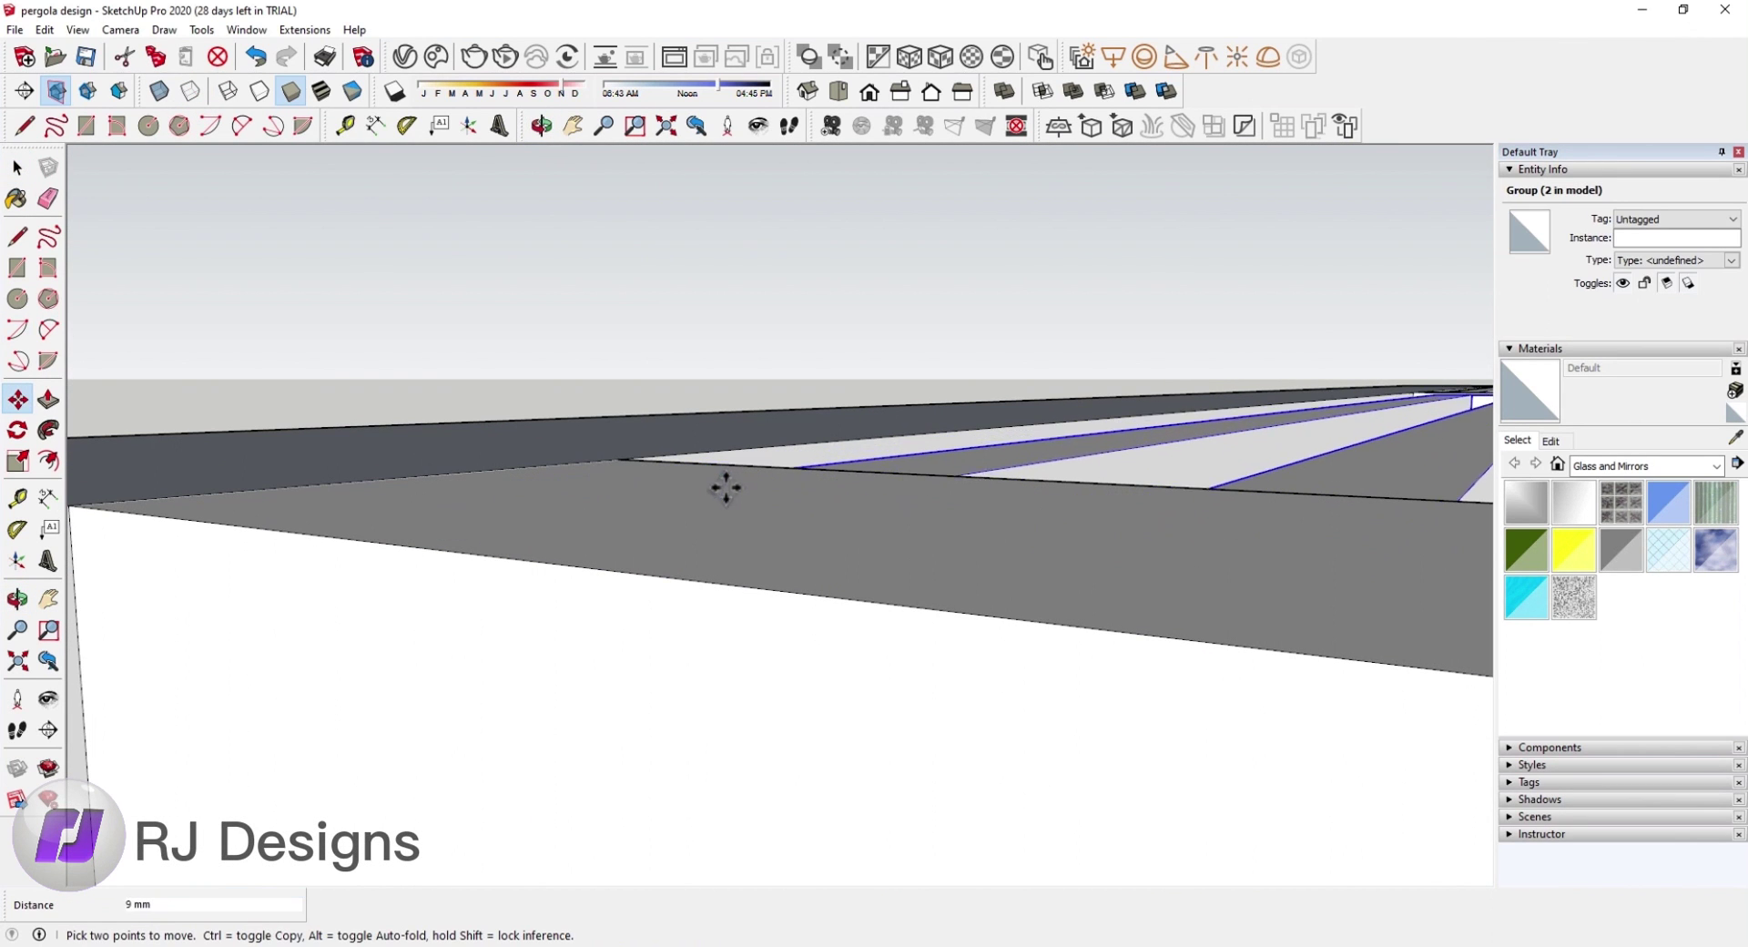
pyautogui.scroll(-5, 724, 484)
pyautogui.moveTo(726, 530); pyautogui.dragTo(664, 468, button='middle')
pyautogui.press('space')
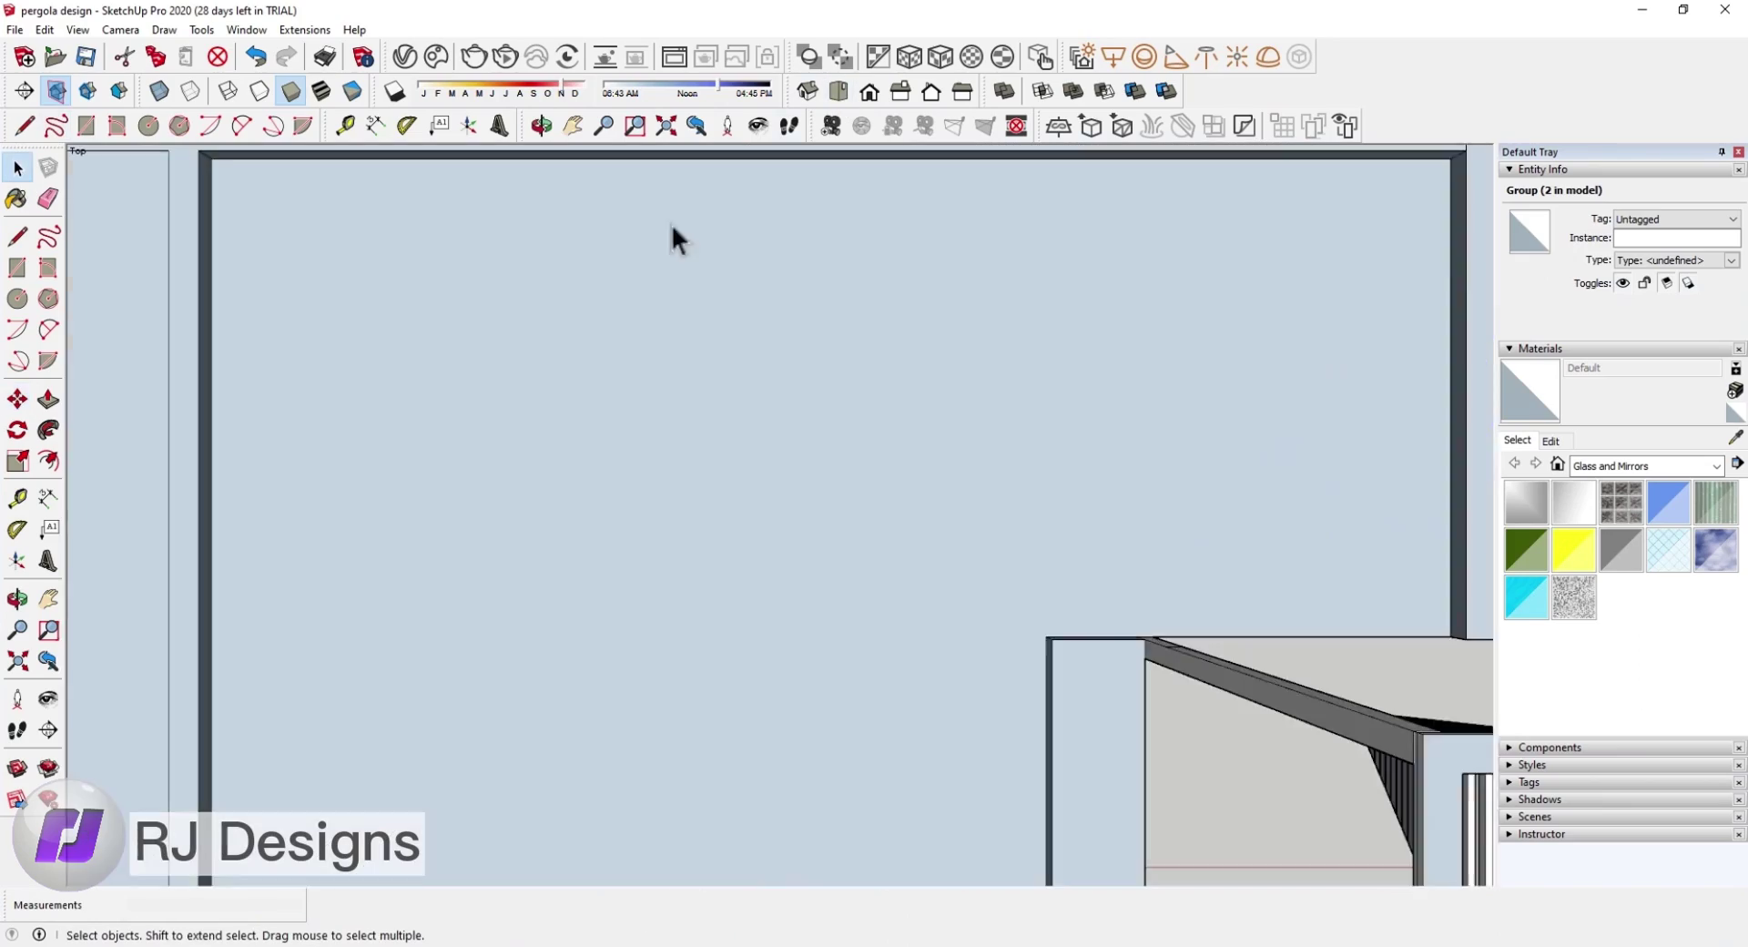
pyautogui.scroll(3, 910, 569)
pyautogui.scroll(2, 920, 537)
# Step: Copy the lower slat panel further down to fill the roof frame
pyautogui.click(931, 516)
pyautogui.click(22, 410)
pyautogui.scroll(3, 789, 323)
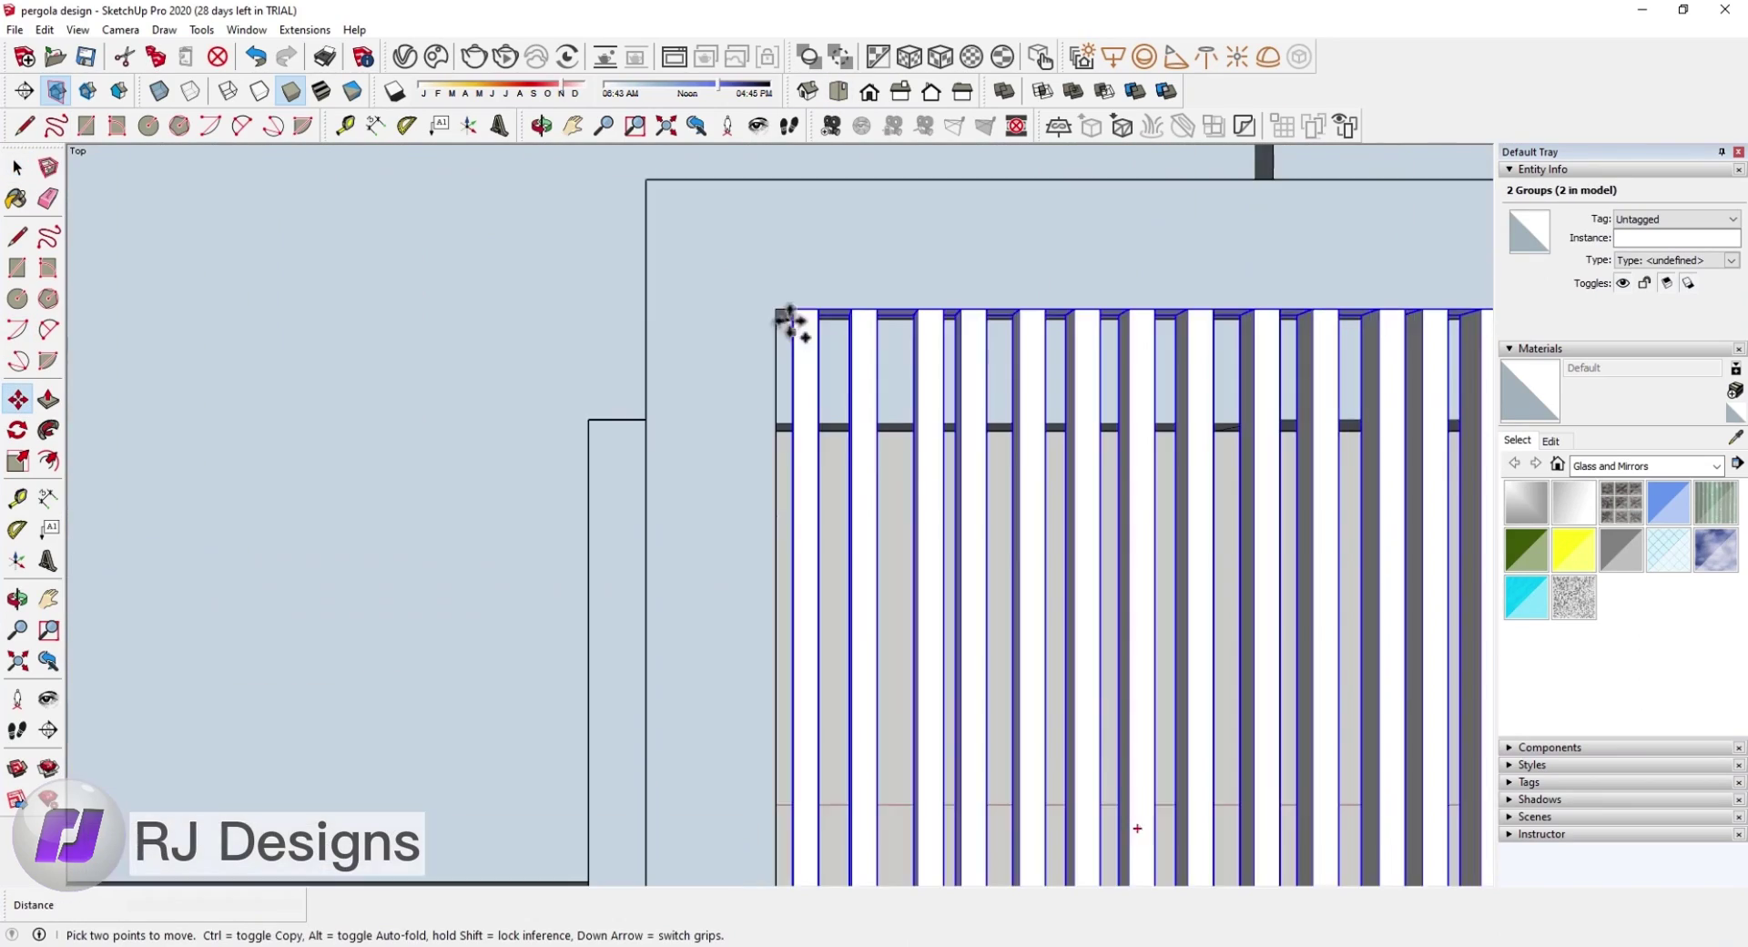
pyautogui.click(797, 241)
pyautogui.press('ctrl')
pyautogui.click(800, 565)
pyautogui.scroll(-2, 745, 386)
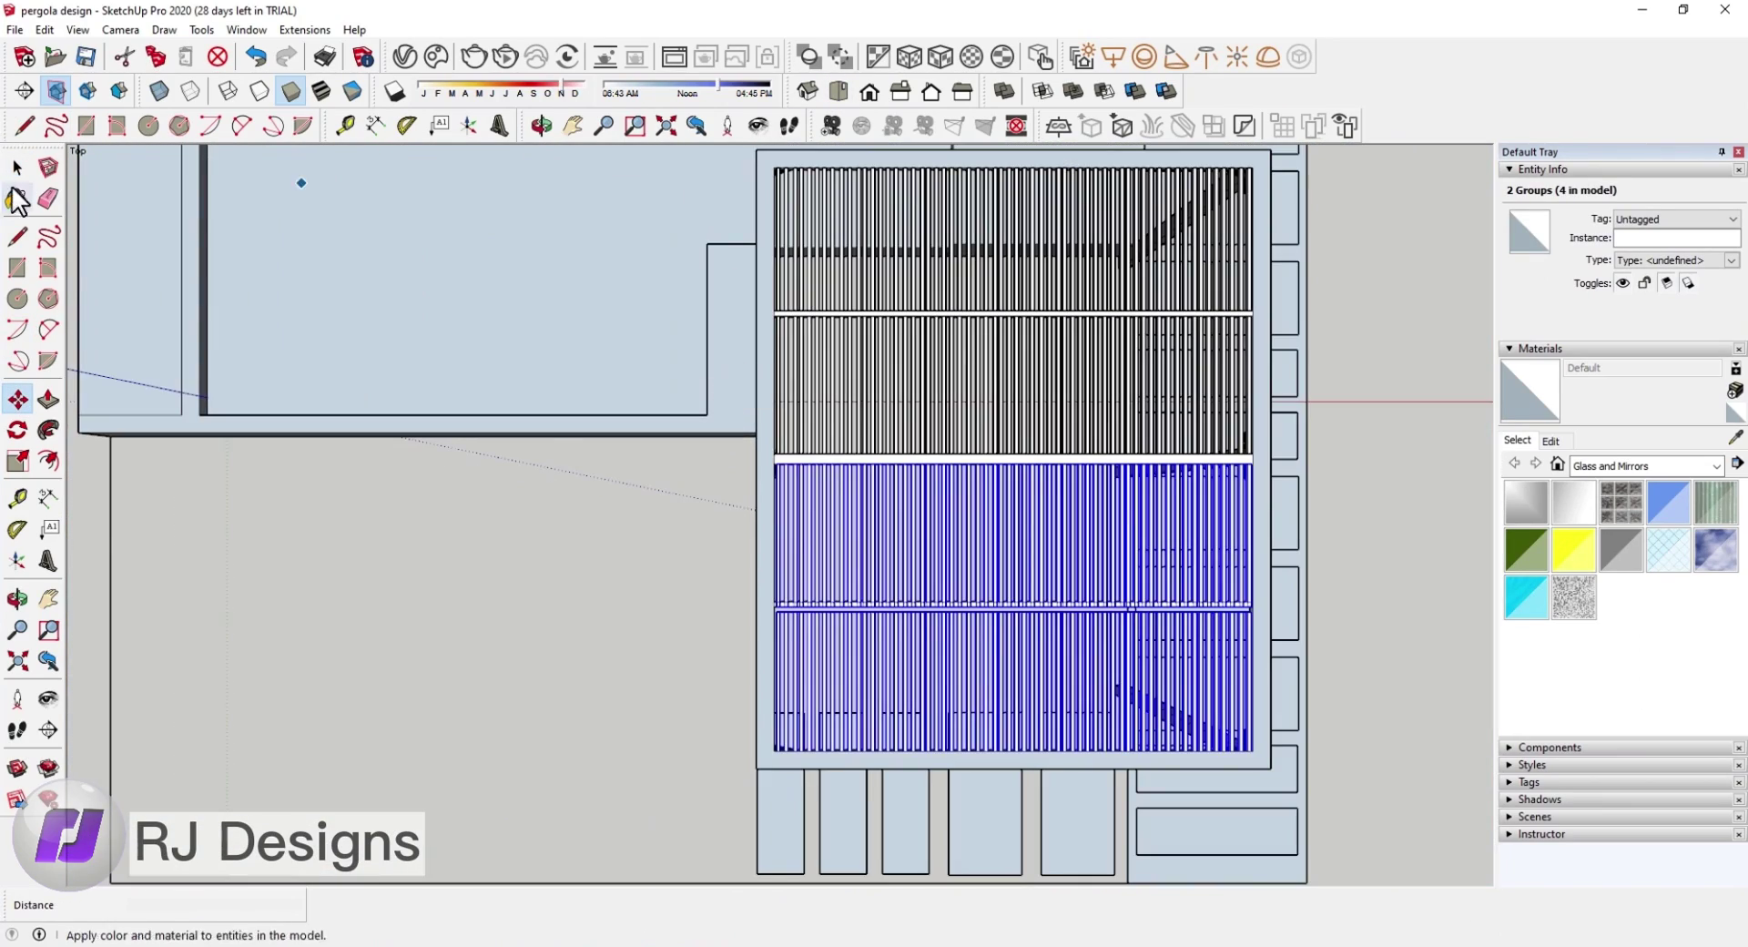
# Step: Reselect the lower slat group and orbit to view the pergola from another angle
pyautogui.moveTo(637, 409); pyautogui.dragTo(963, 417, button='middle')
pyautogui.scroll(3, 499, 362)
pyautogui.click(499, 363)
pyautogui.scroll(3, 681, 492)
pyautogui.press('m')
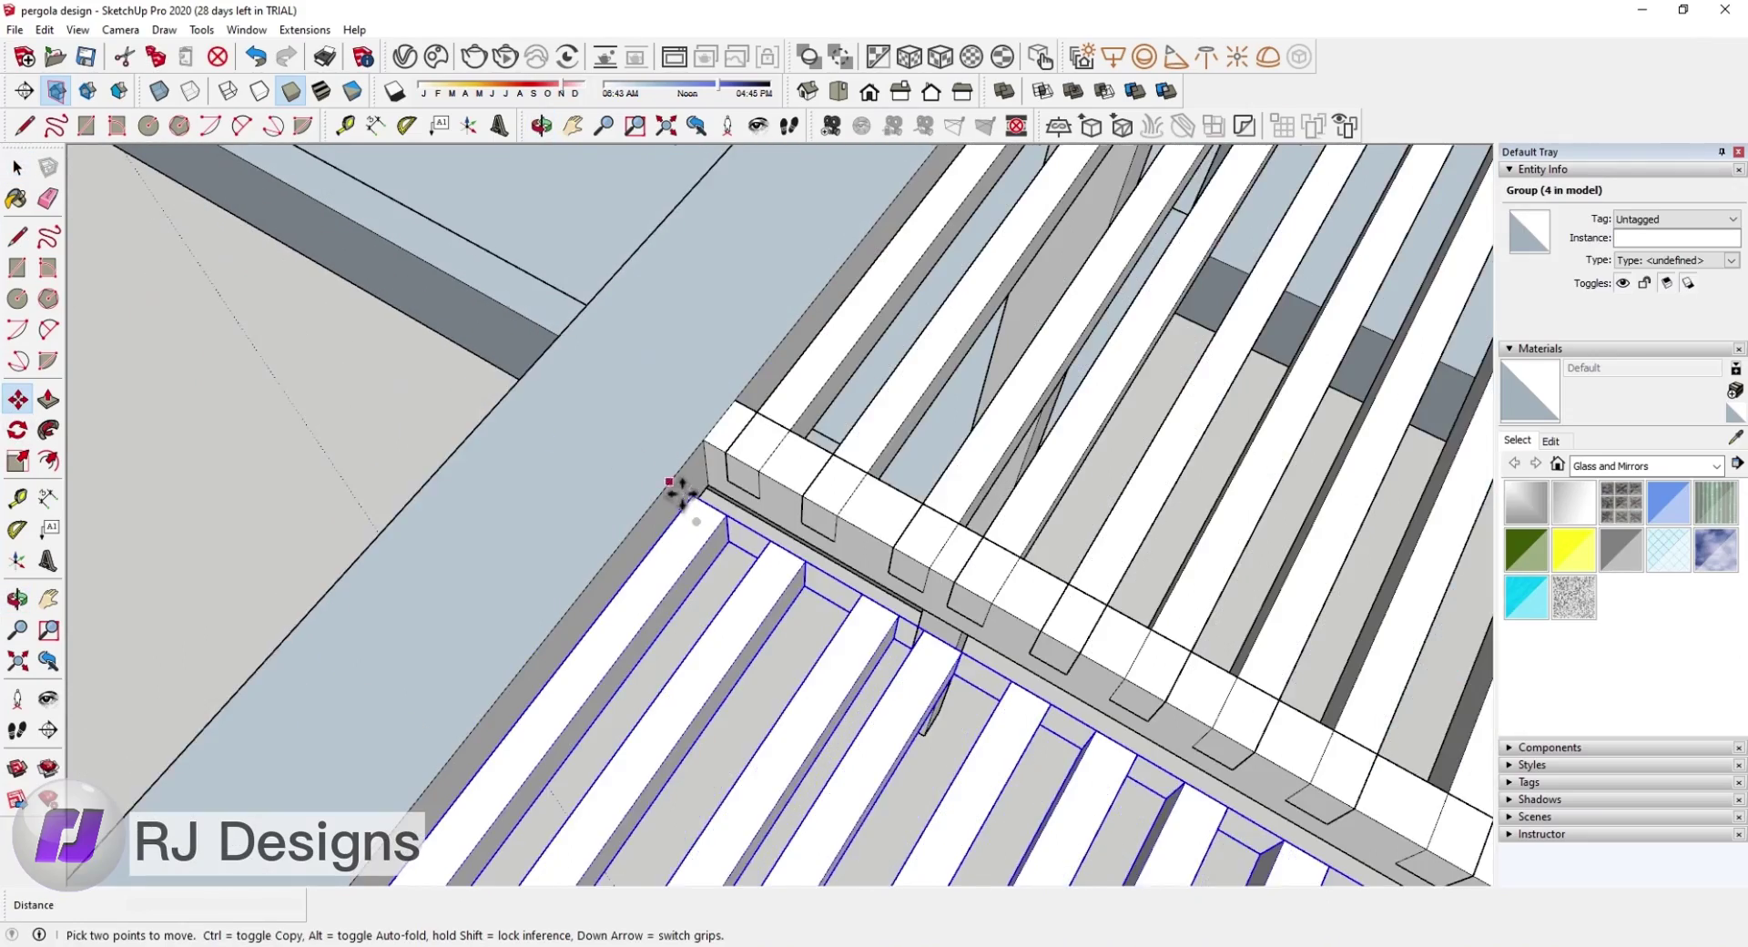
pyautogui.scroll(1, 681, 492)
pyautogui.scroll(1, 679, 502)
pyautogui.scroll(-3, 696, 495)
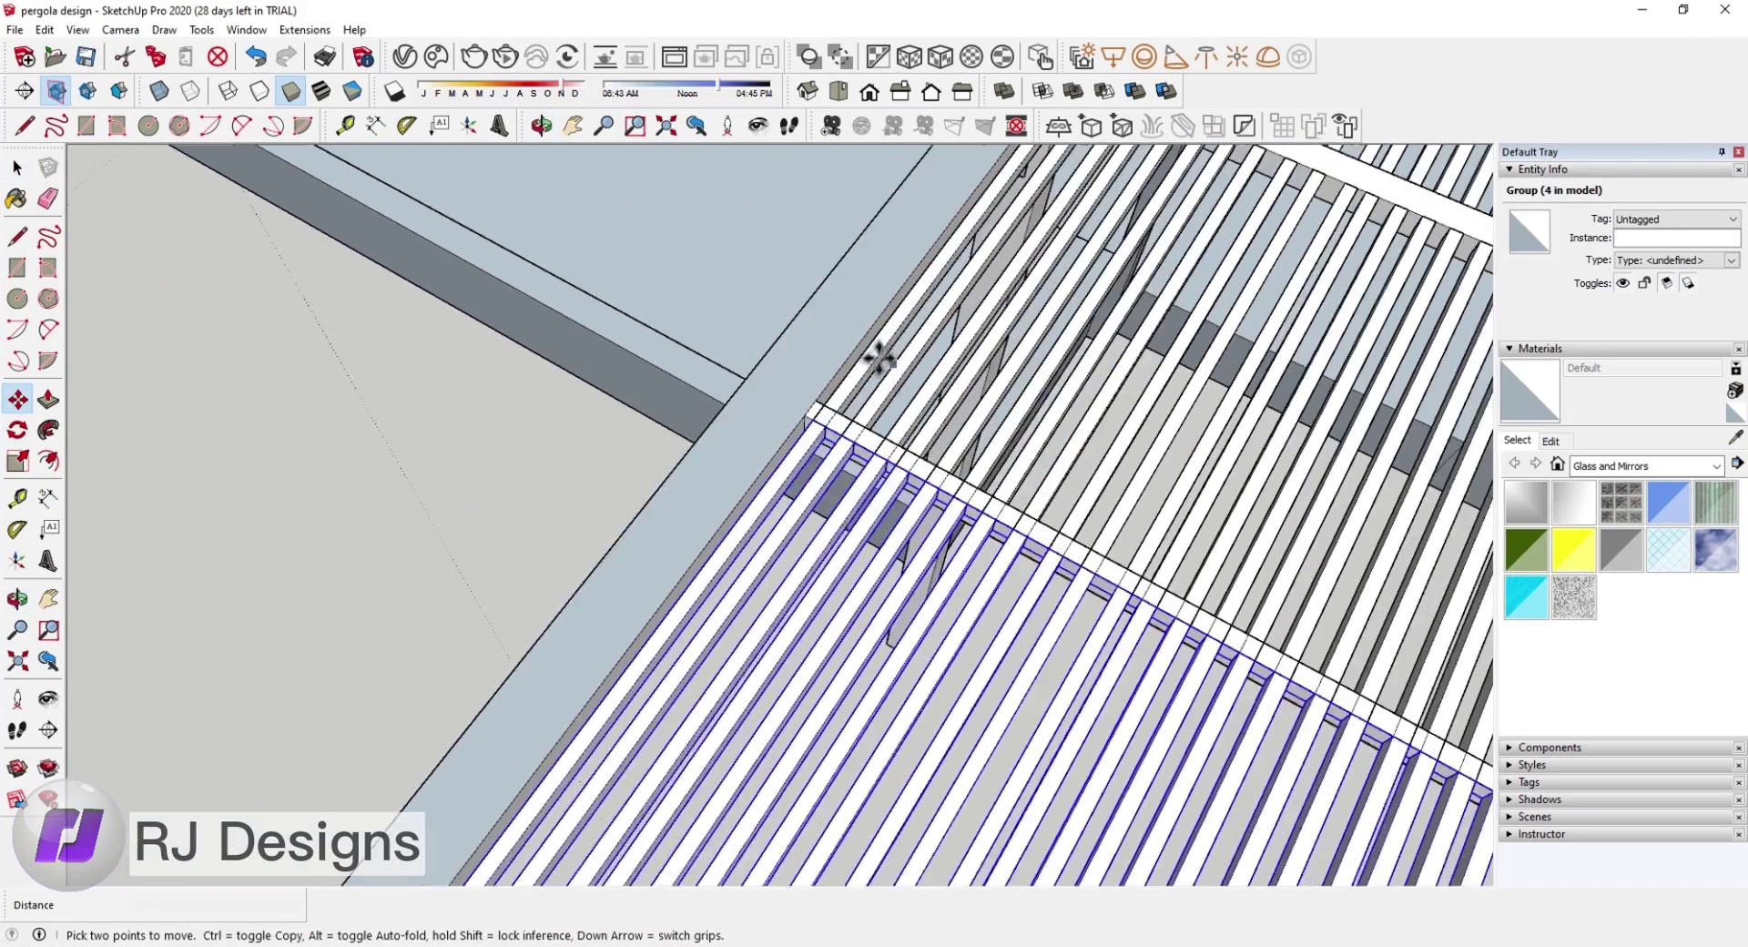
pyautogui.scroll(-3, 878, 358)
pyautogui.moveTo(792, 440); pyautogui.dragTo(281, 624, button='middle')
pyautogui.scroll(2, 230, 622)
# Step: Orbit over the pergola roof and pick a slat panel to reposition, then orbit close to its ends
pyautogui.press('space')
pyautogui.click(230, 622)
pyautogui.scroll(-3, 592, 424)
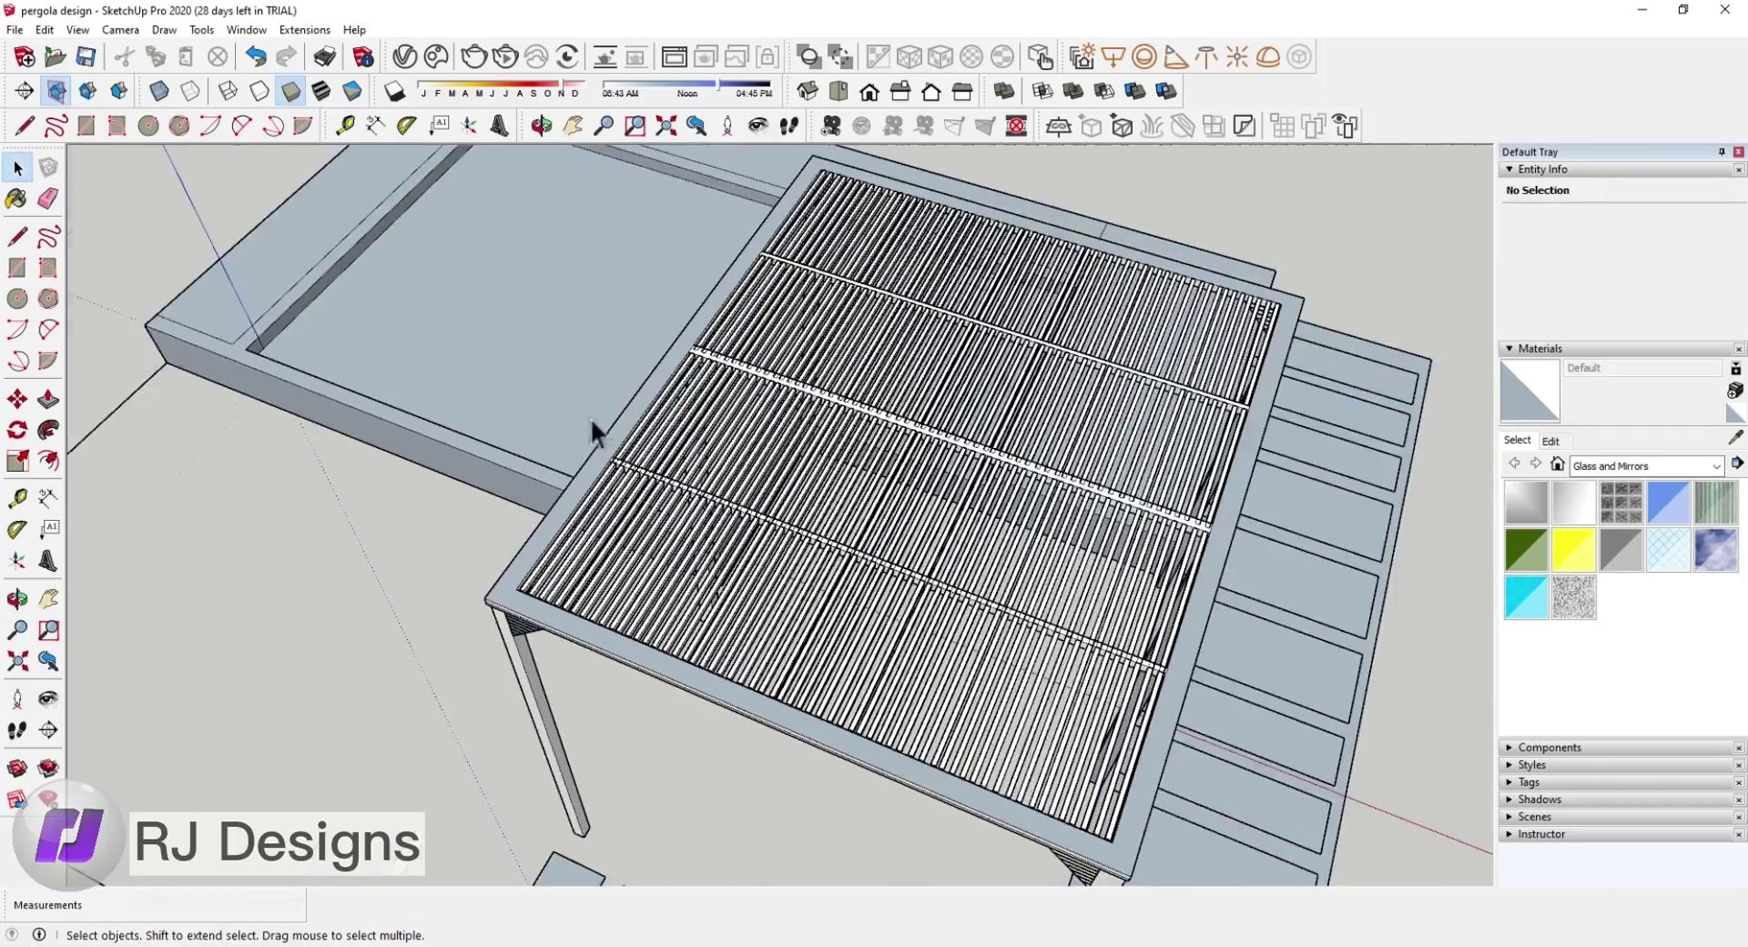
pyautogui.scroll(4, 674, 487)
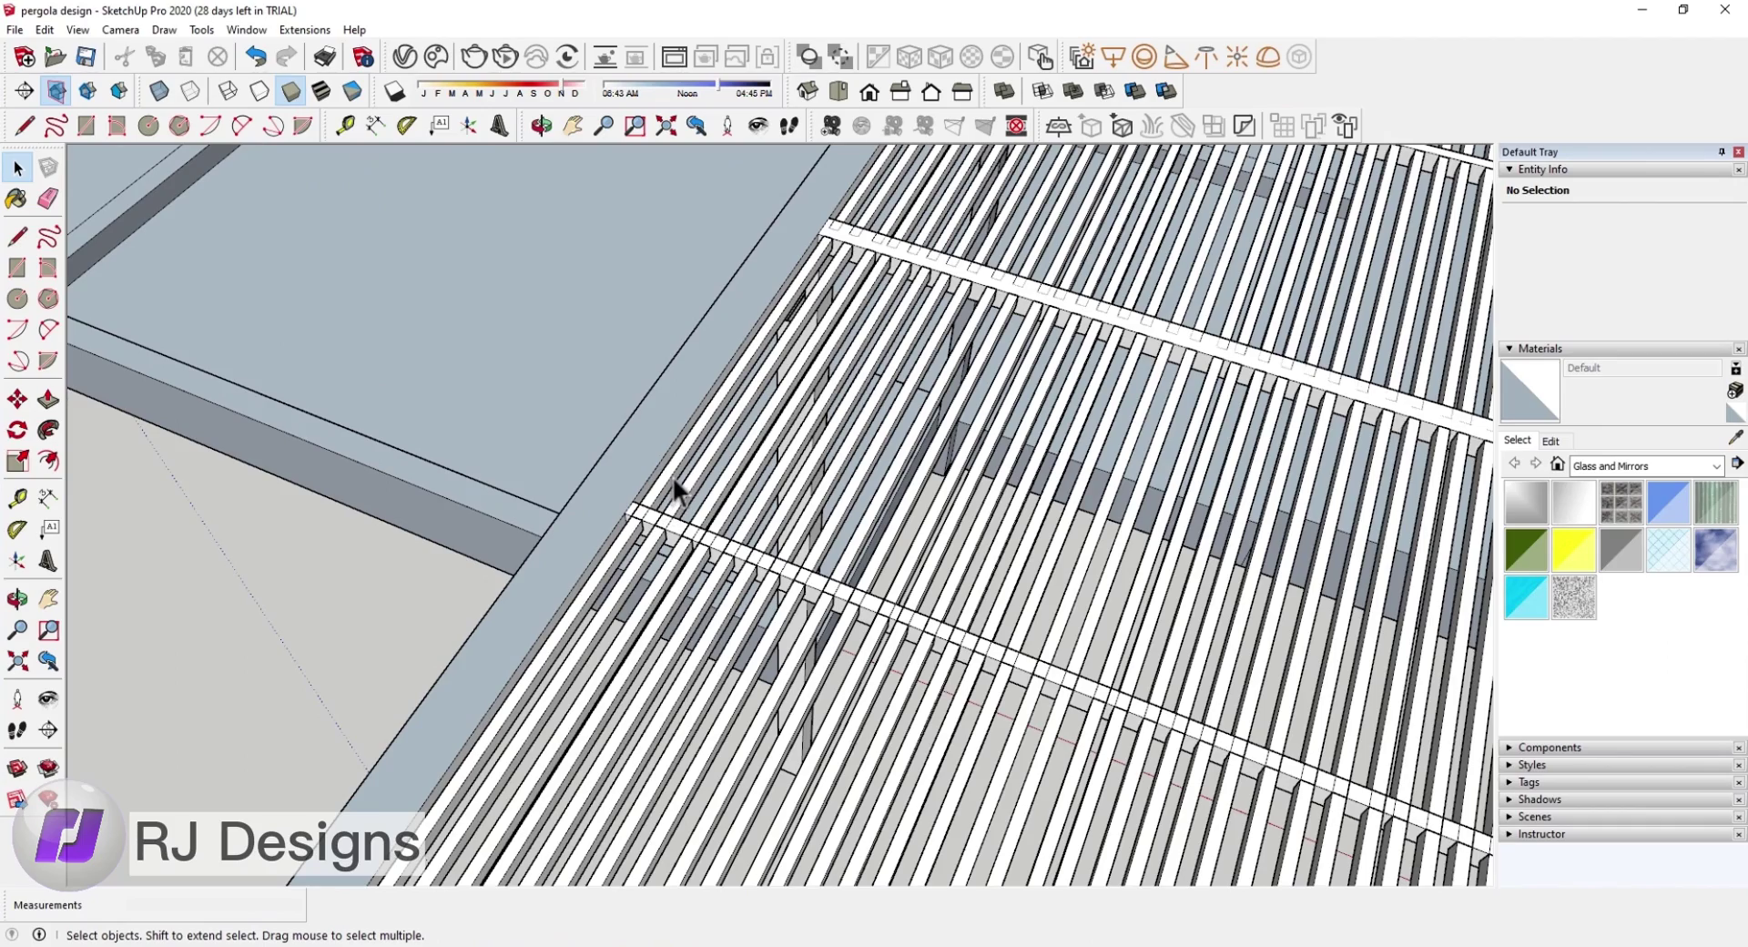
pyautogui.scroll(-3, 672, 475)
pyautogui.moveTo(672, 475); pyautogui.dragTo(683, 221, button='middle')
pyautogui.scroll(4, 607, 473)
pyautogui.click(607, 474)
pyautogui.press('m')
pyautogui.scroll(-3, 500, 457)
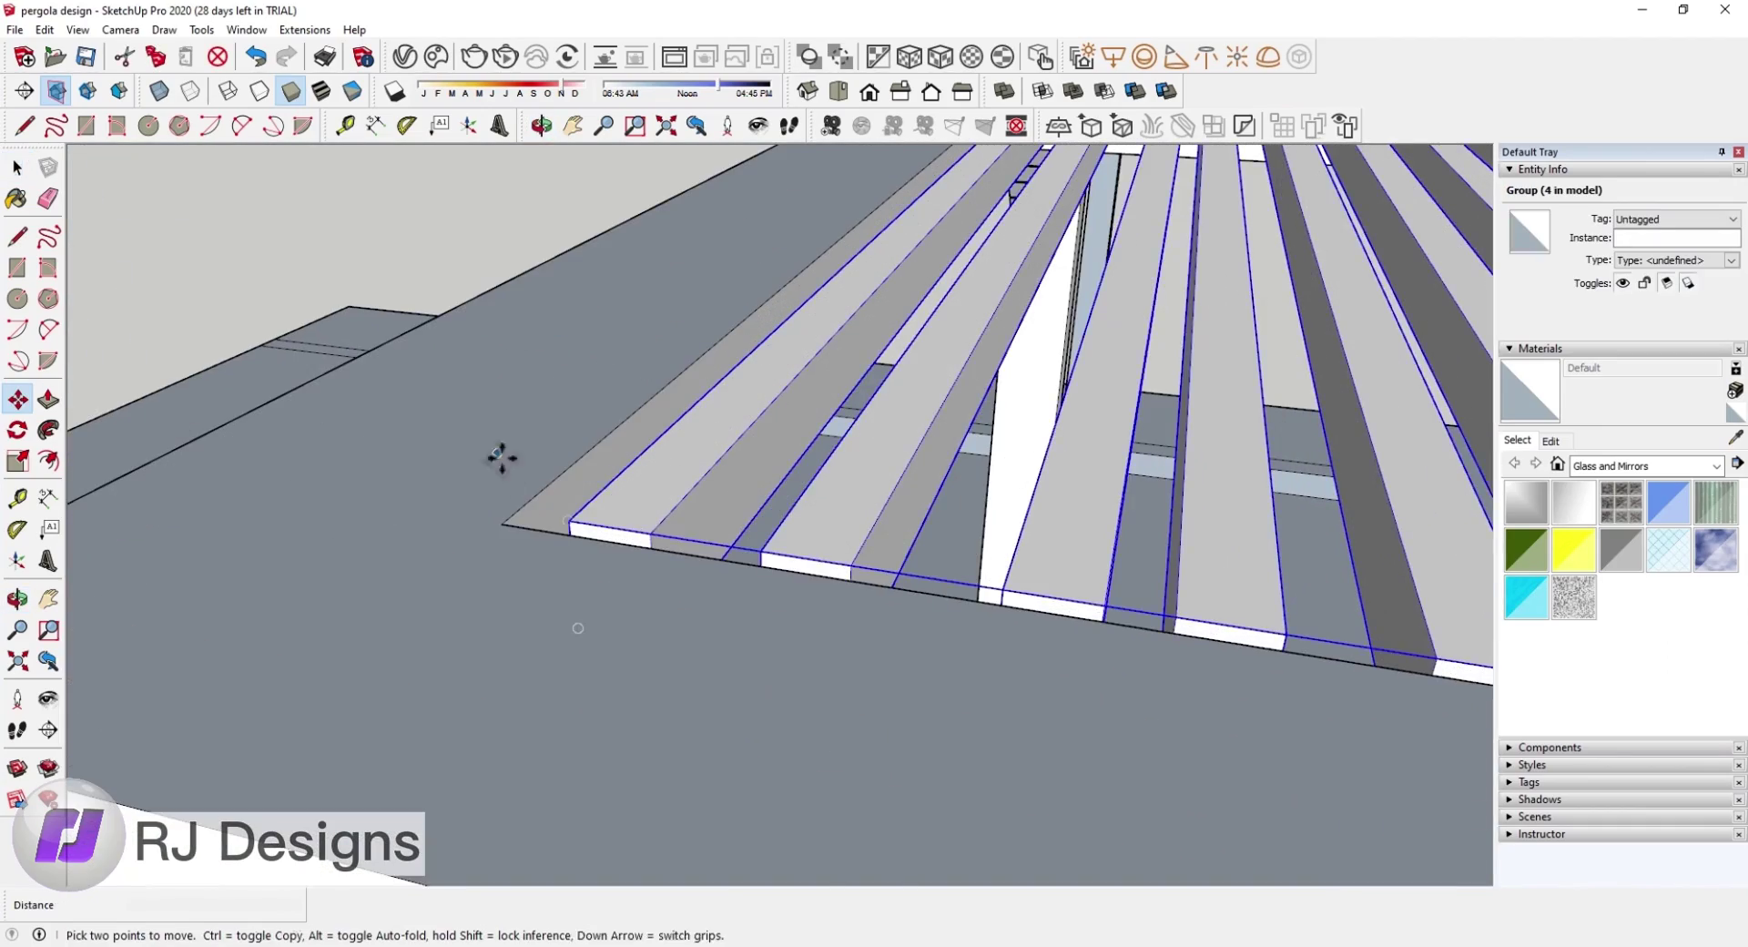
pyautogui.scroll(3, 570, 500)
pyautogui.press('space')
pyautogui.moveTo(574, 242)
pyautogui.mouseDown(button='middle')
pyautogui.moveTo(854, 257)
pyautogui.moveTo(546, 277)
pyautogui.mouseUp(button='middle')
# Step: Select the slat panel at the frame edge, check its gap to the frame, and begin scaling it
pyautogui.click(854, 258)
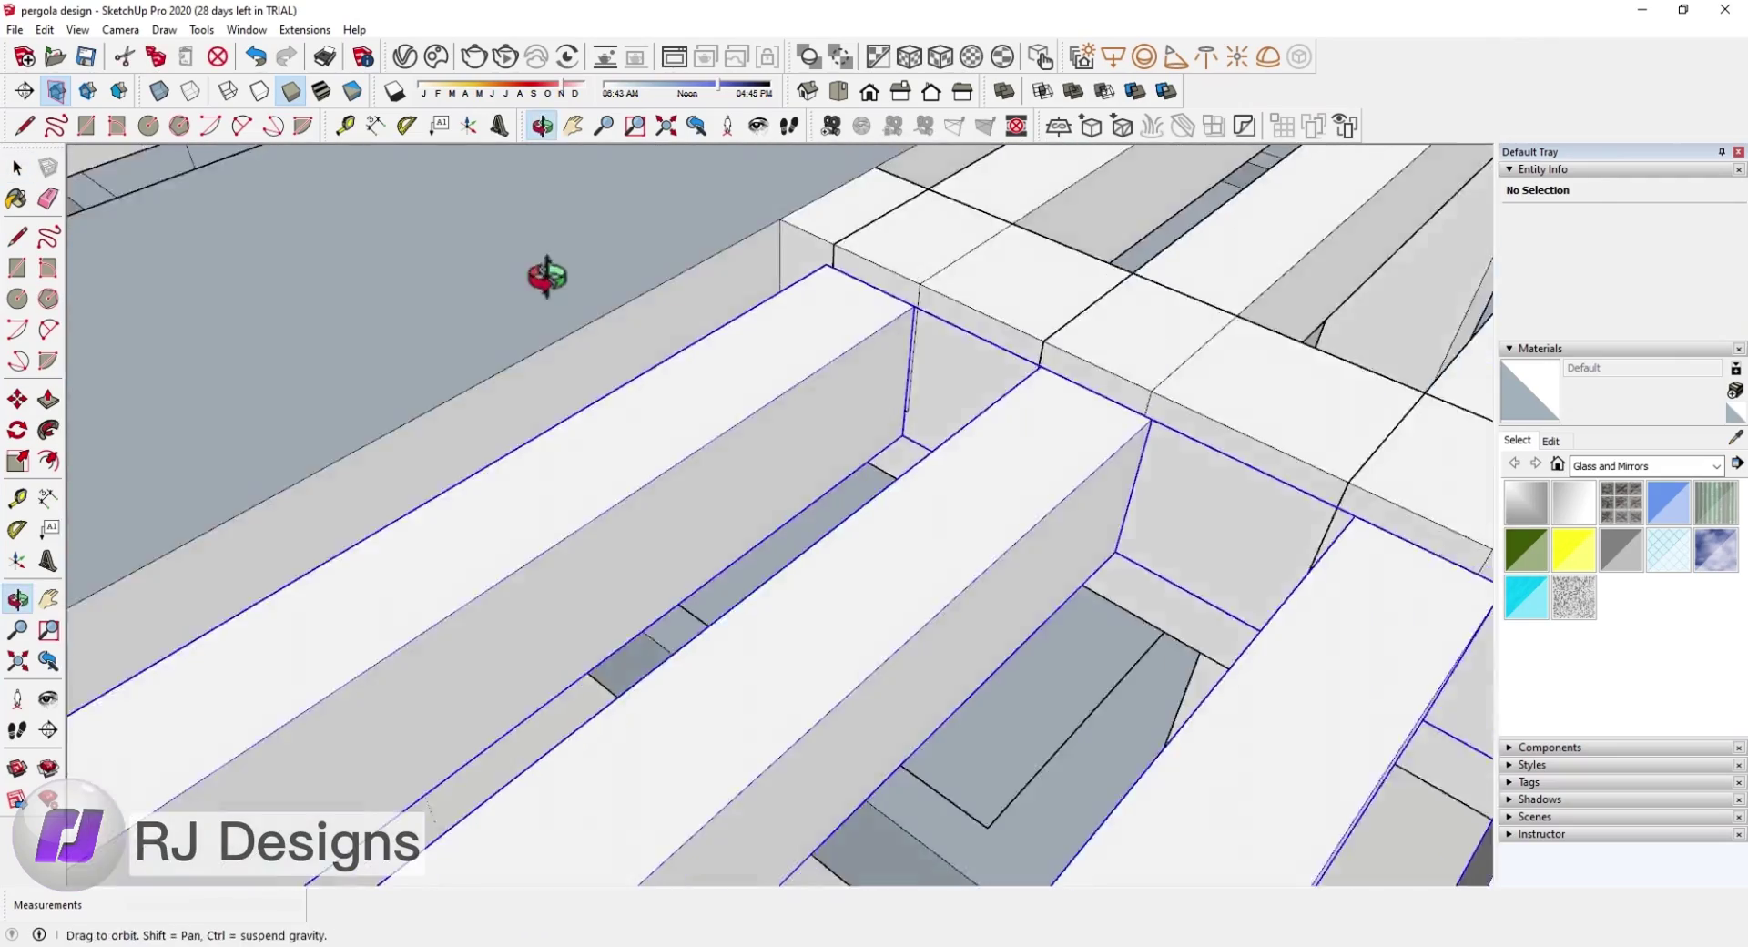
pyautogui.scroll(-3, 840, 310)
pyautogui.scroll(-3, 1007, 273)
pyautogui.press('space')
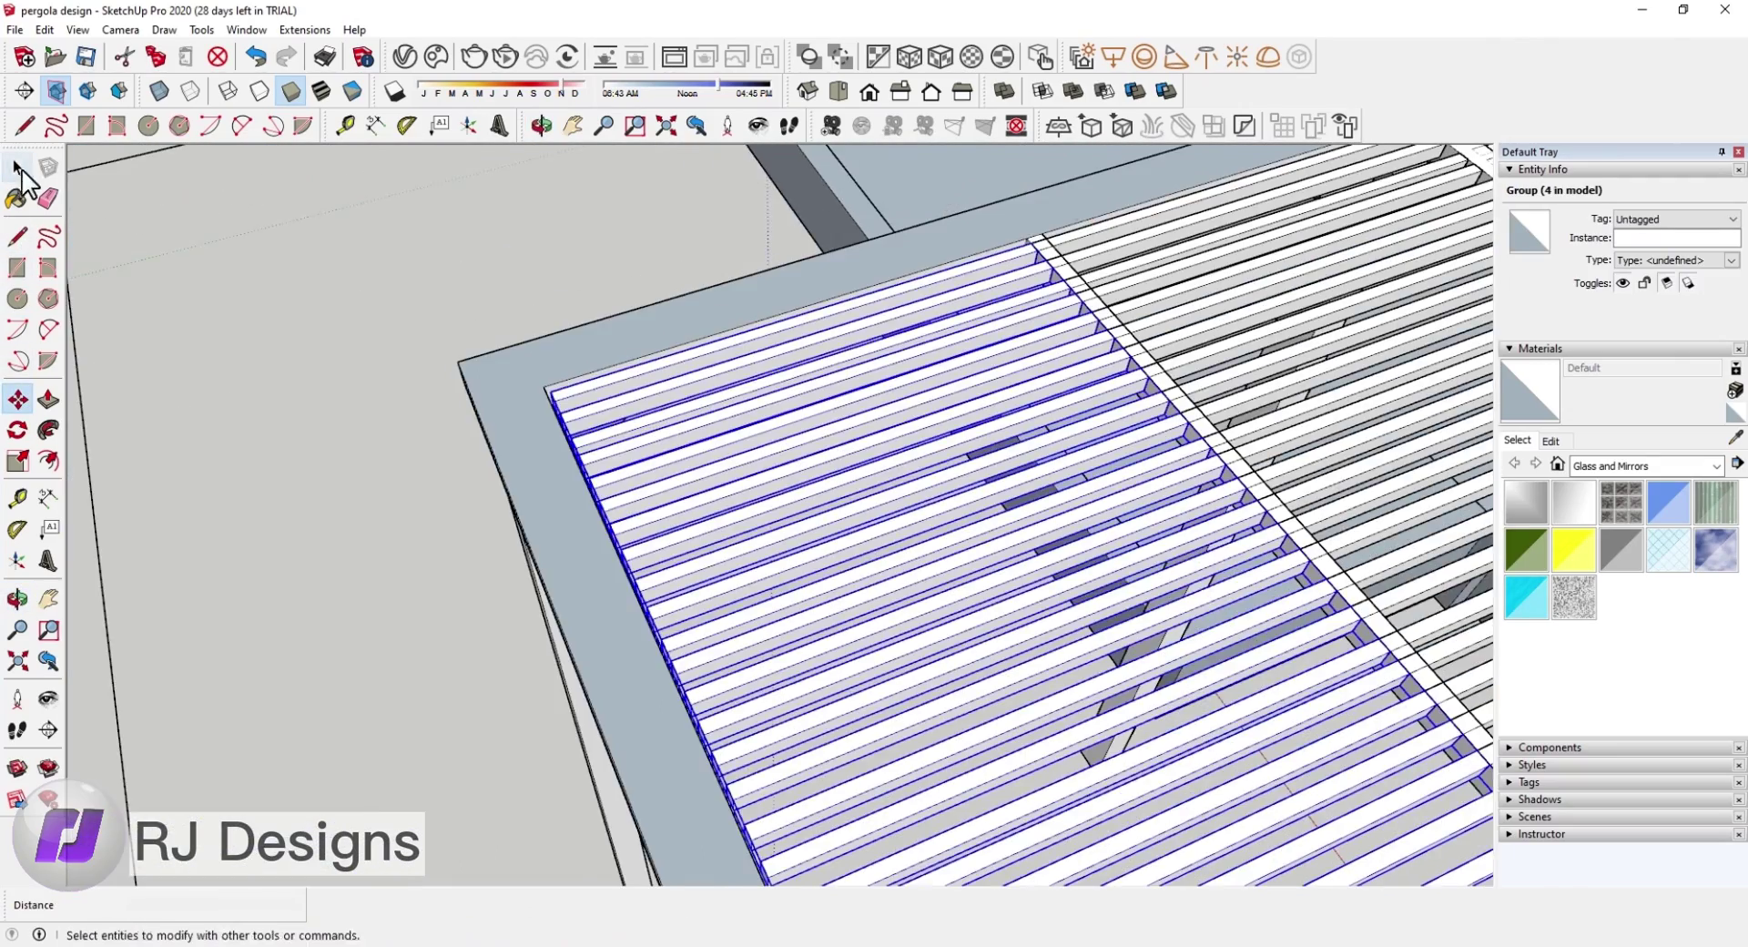
pyautogui.scroll(2, 558, 588)
pyautogui.press('t')
pyautogui.press('s')
pyautogui.scroll(4, 557, 586)
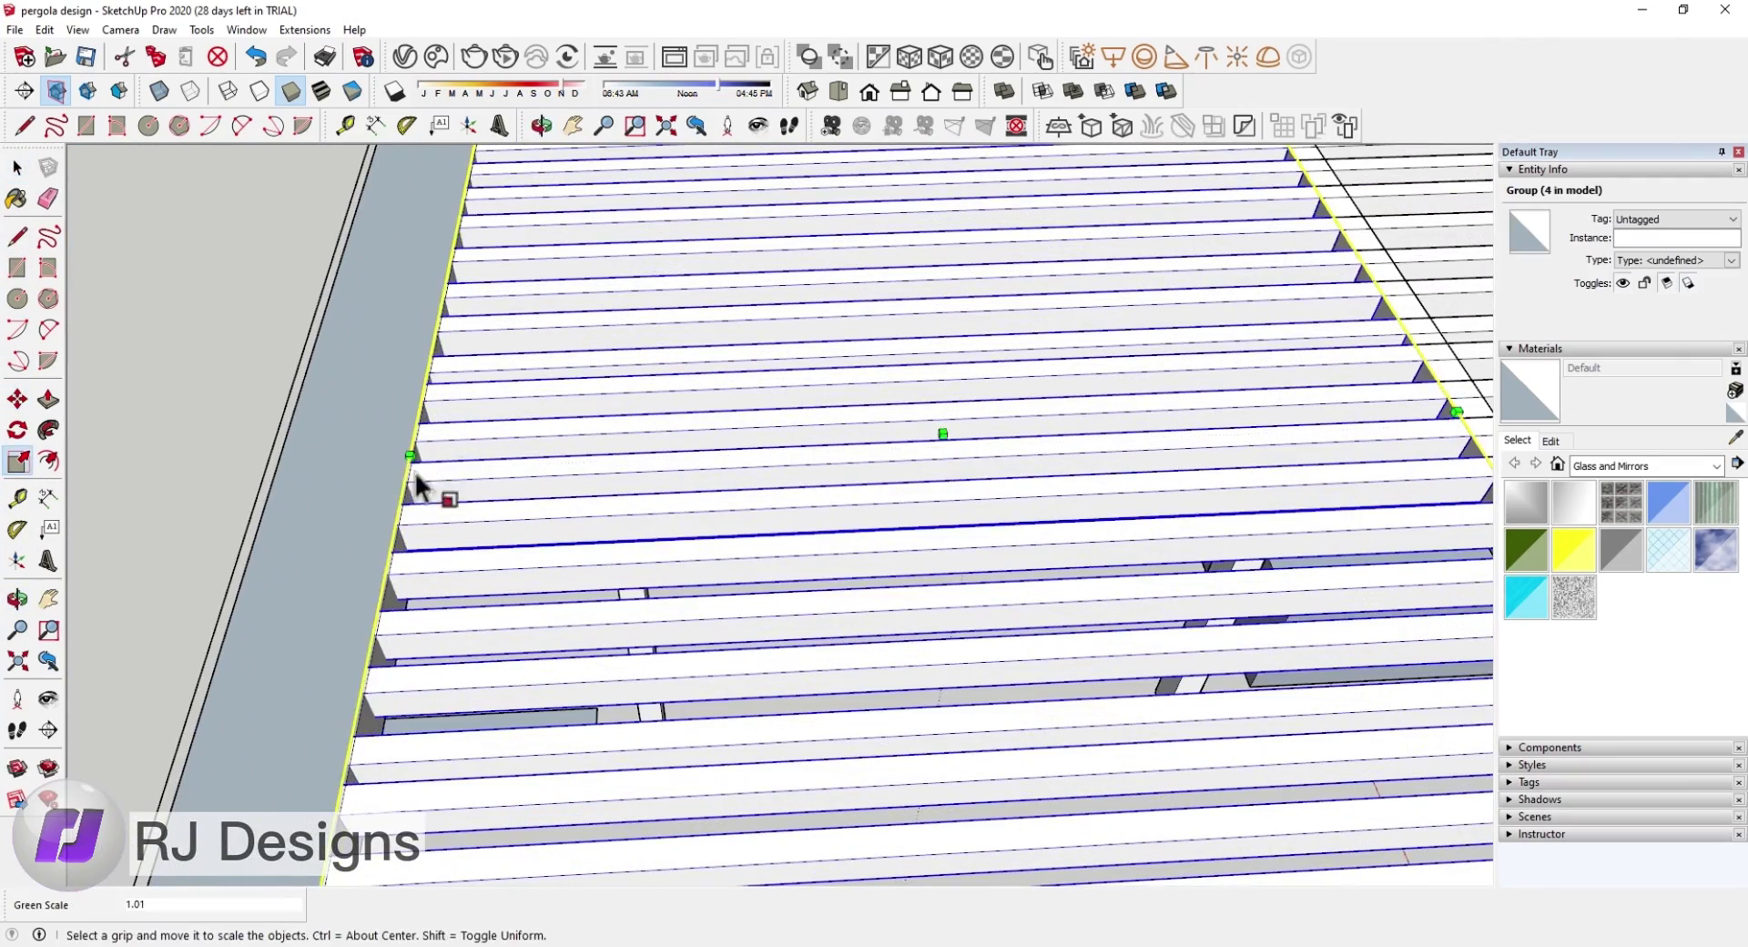
pyautogui.press('space')
pyautogui.click(175, 273)
# Step: Scale another slat panel slightly wider so it meets the roof frame edge
pyautogui.moveTo(175, 273); pyautogui.dragTo(534, 269, button='middle')
pyautogui.scroll(-3, 1176, 485)
pyautogui.click(1147, 456)
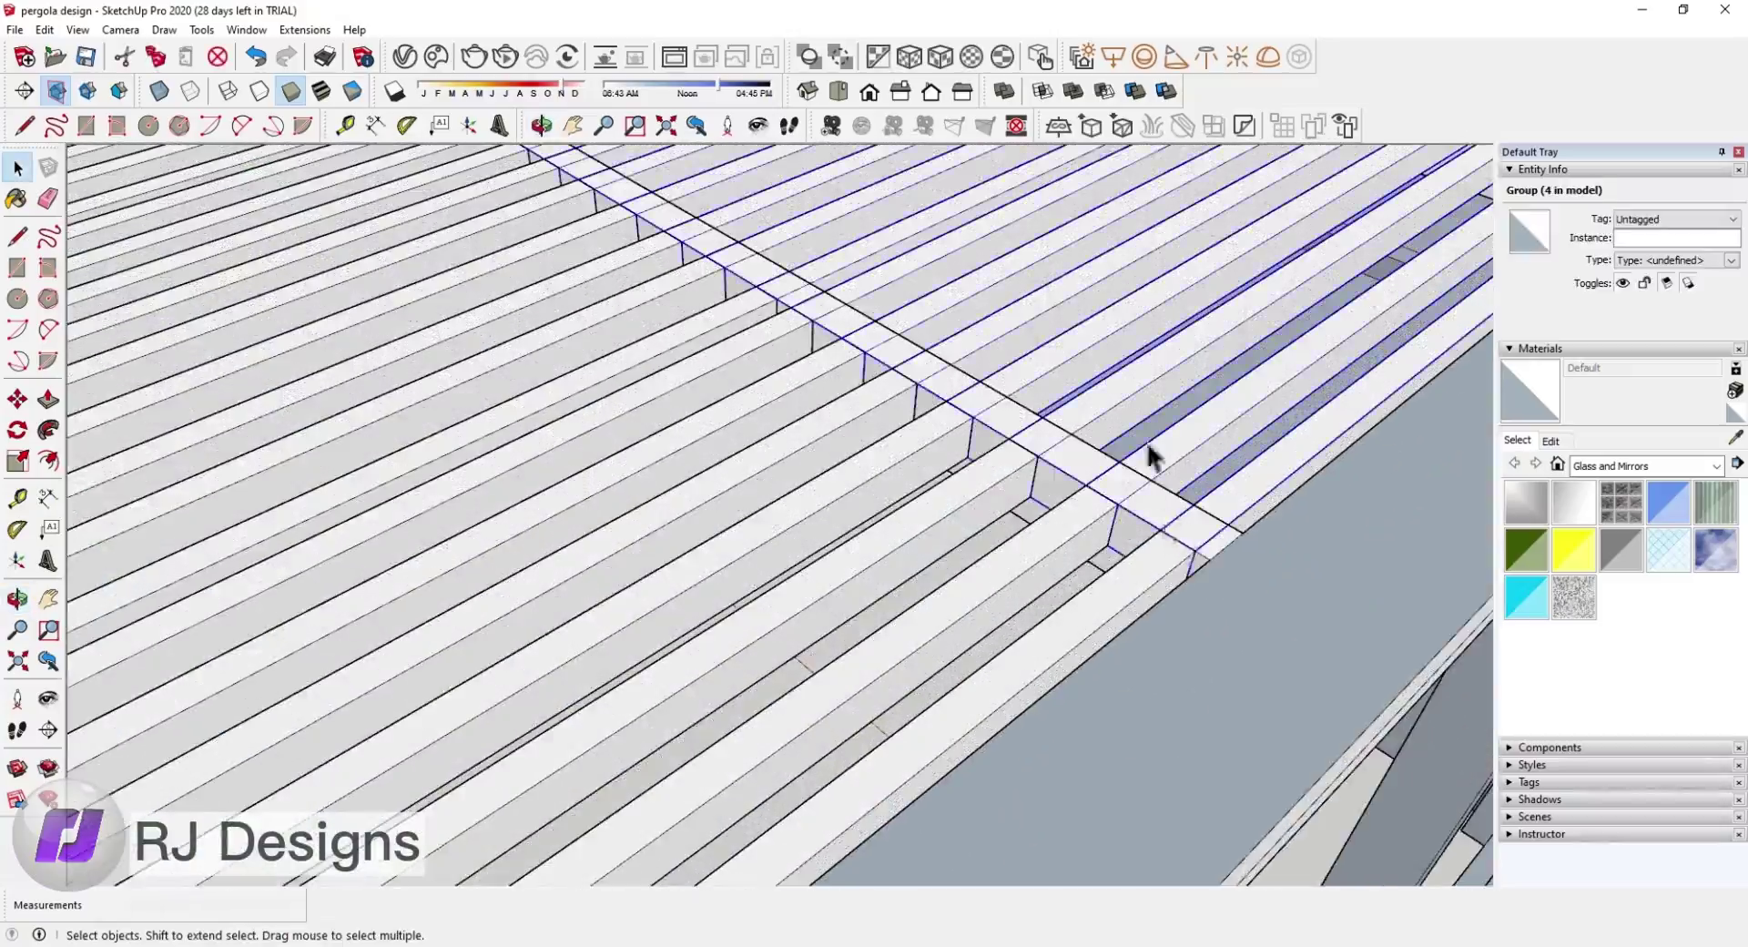
pyautogui.press('s')
pyautogui.scroll(-2, 850, 565)
pyautogui.scroll(-2, 782, 459)
pyautogui.moveTo(781, 459); pyautogui.dragTo(710, 418, button='middle')
pyautogui.scroll(5, 710, 418)
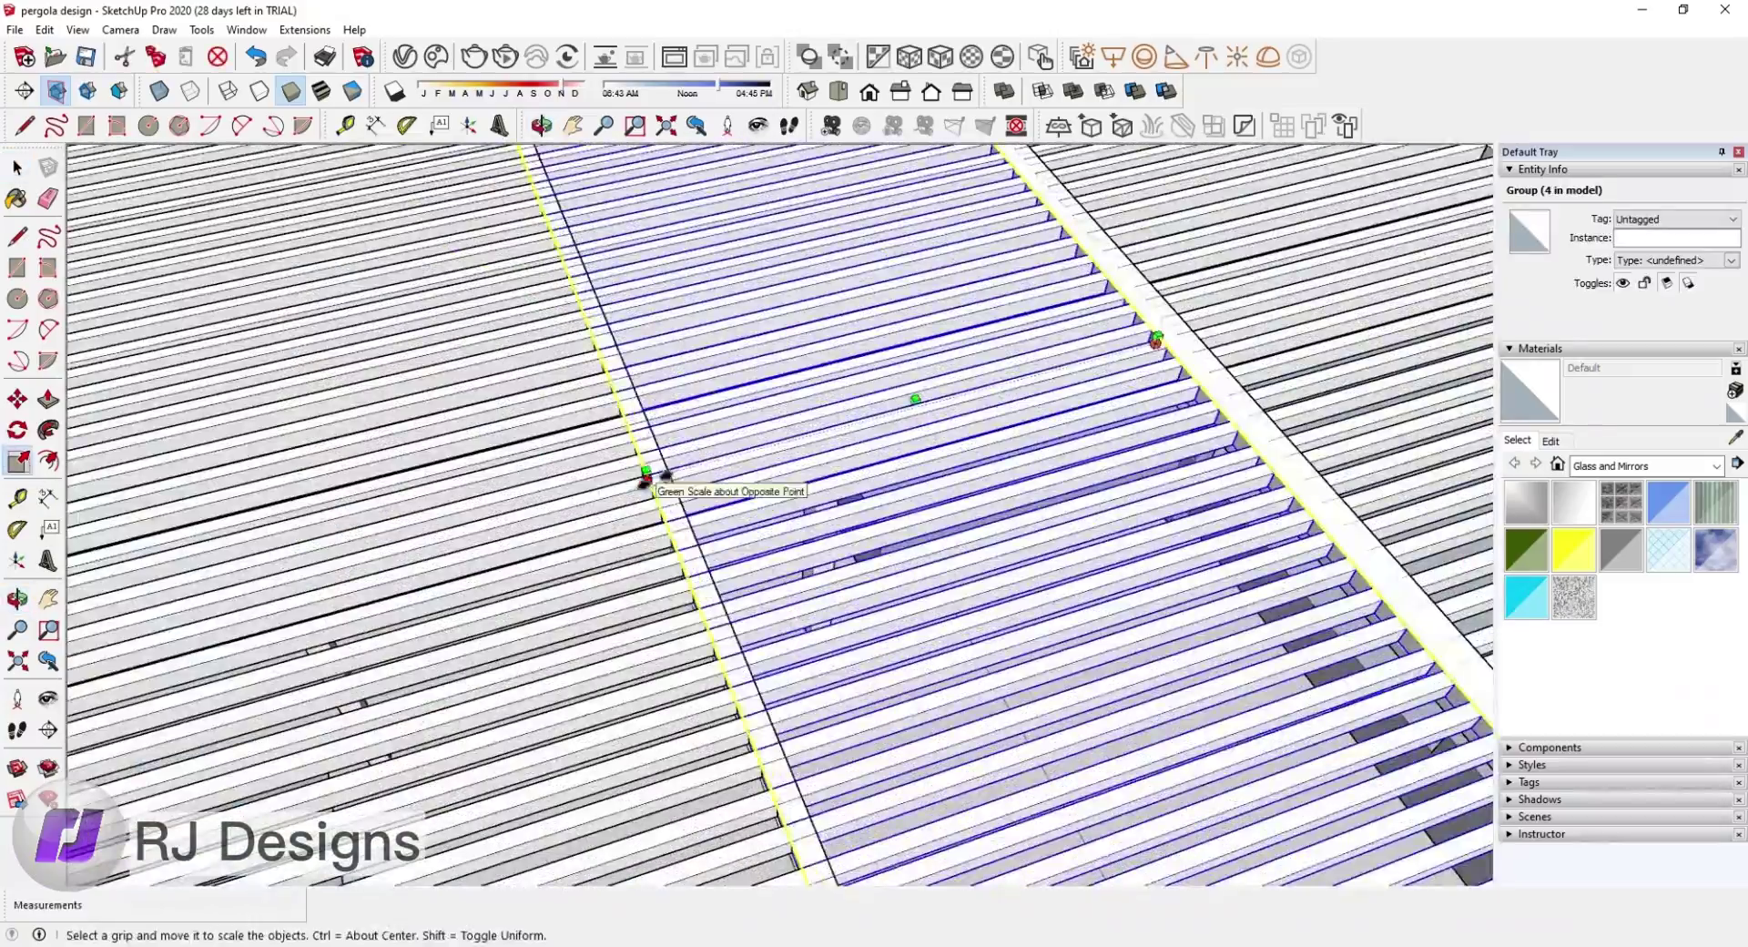
pyautogui.press('space')
pyautogui.scroll(-5, 281, 330)
pyautogui.scroll(3, 530, 423)
pyautogui.scroll(2, 729, 461)
pyautogui.press('s')
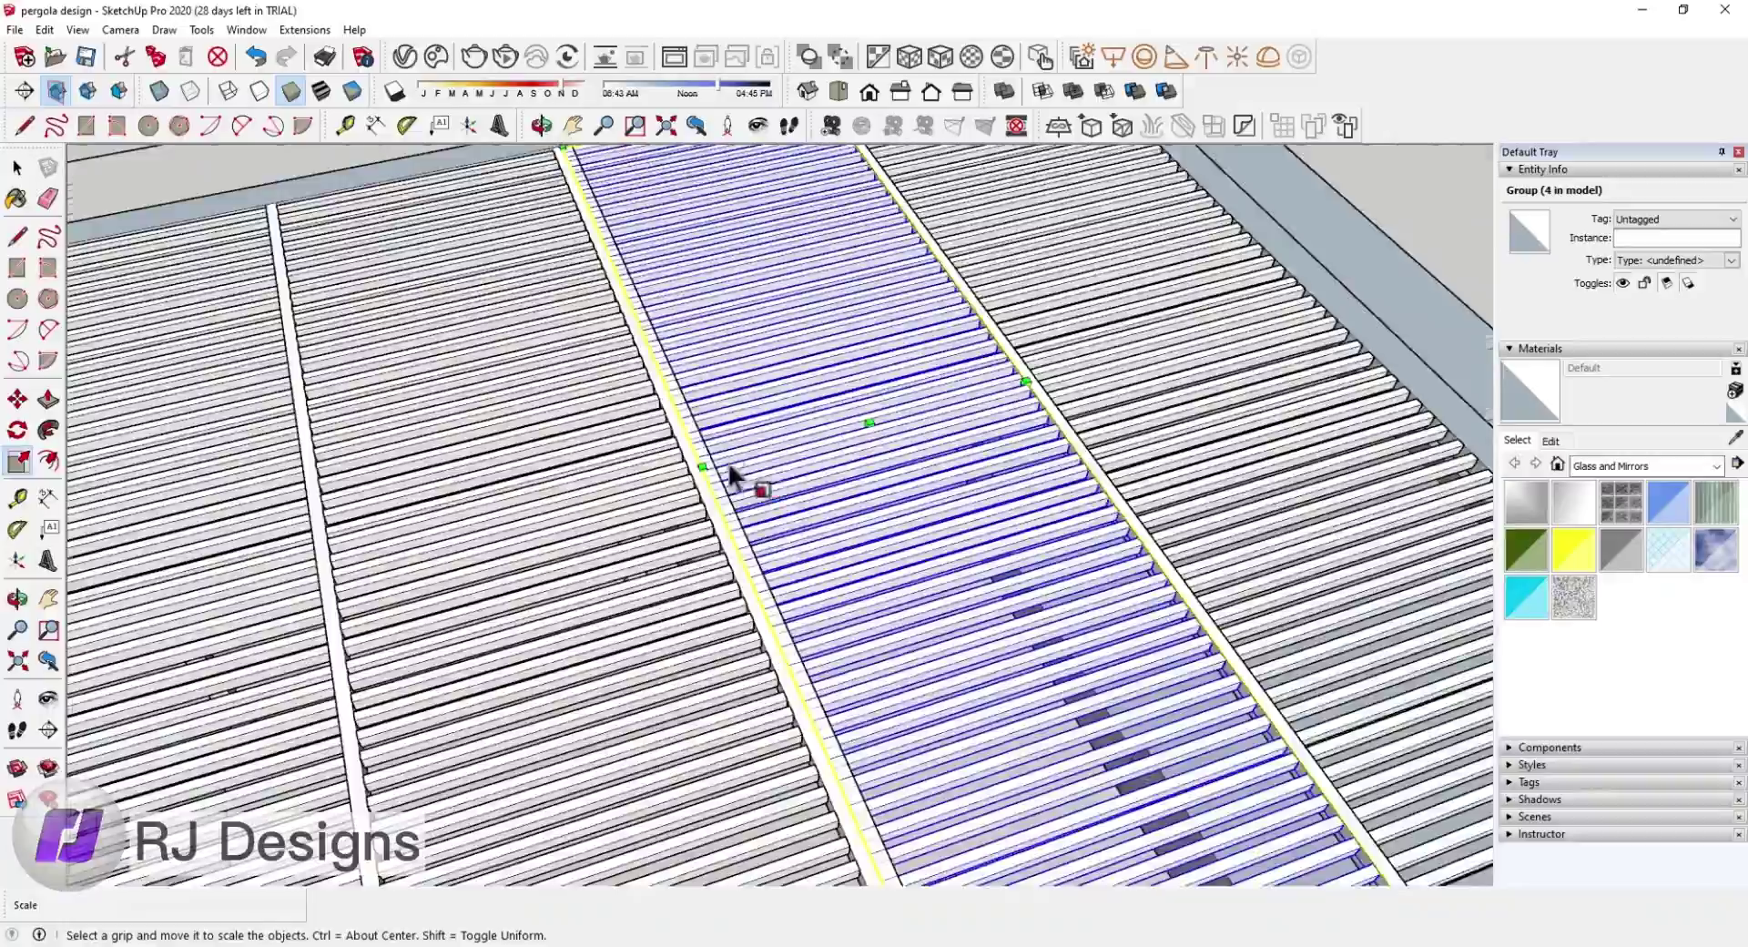
pyautogui.scroll(2, 637, 474)
pyautogui.scroll(2, 692, 474)
pyautogui.scroll(-2, 728, 483)
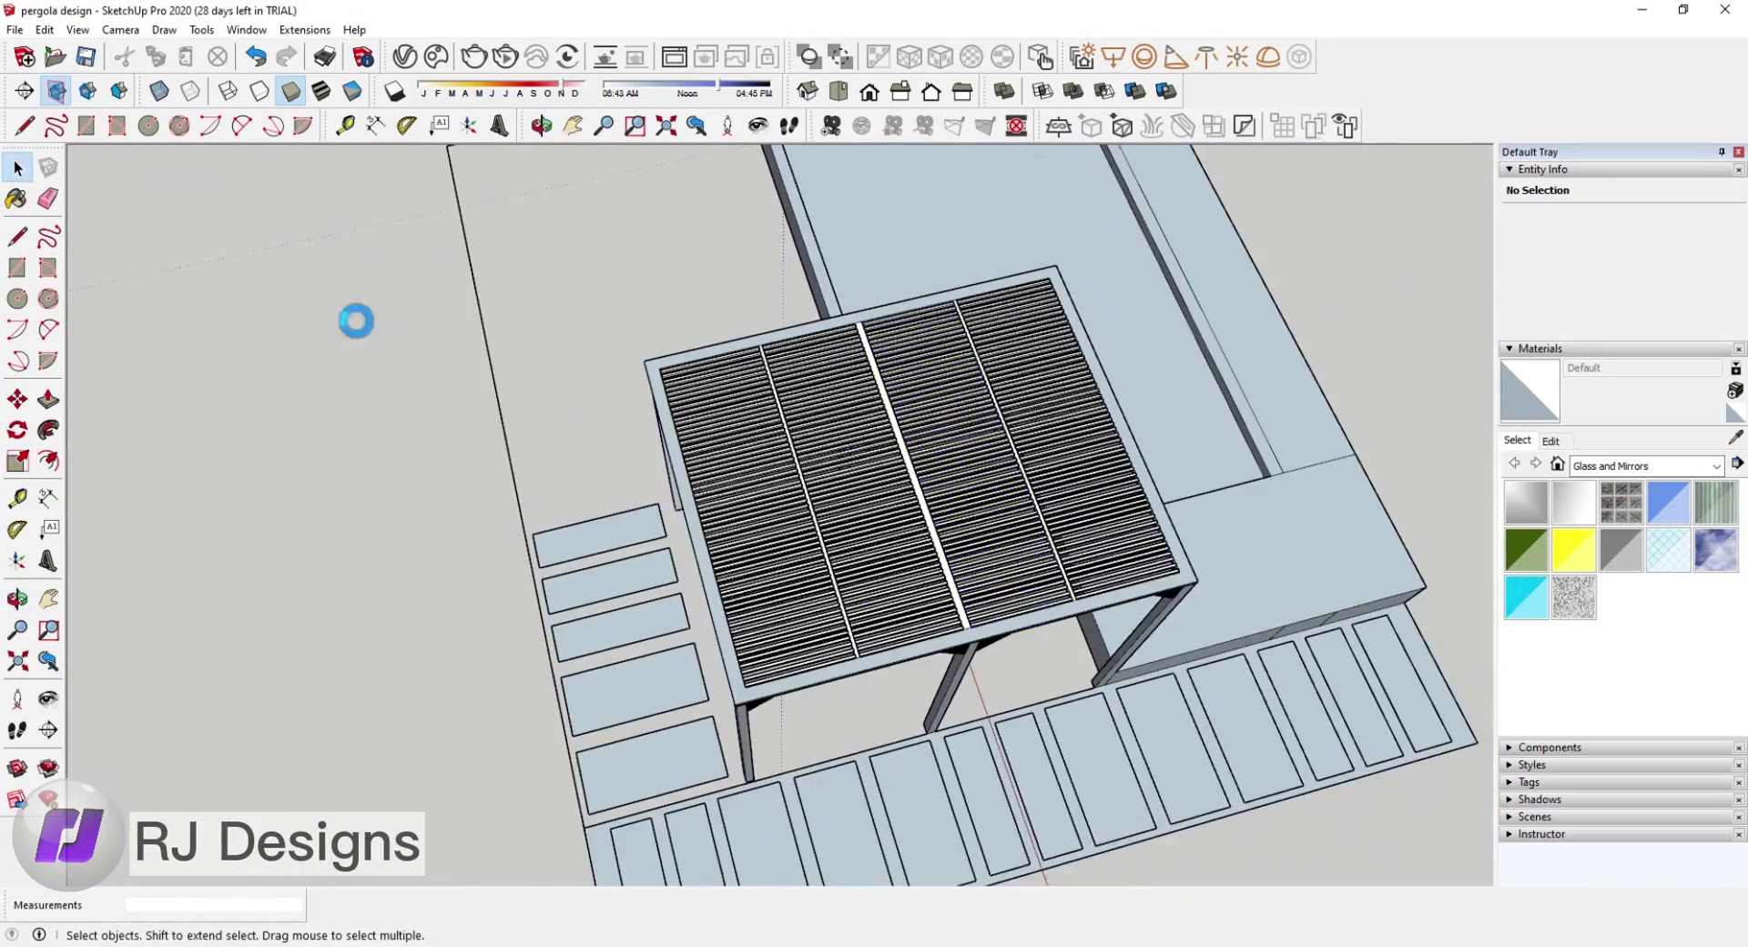
# Step: Draw a 40 mm line at the pergola floor panel edge to split off a paver strip
pyautogui.moveTo(356, 321)
pyautogui.mouseDown(button='middle')
pyautogui.moveTo(875, 378)
pyautogui.moveTo(753, 721)
pyautogui.mouseUp(button='middle')
pyautogui.press('l')
pyautogui.scroll(2, 767, 785)
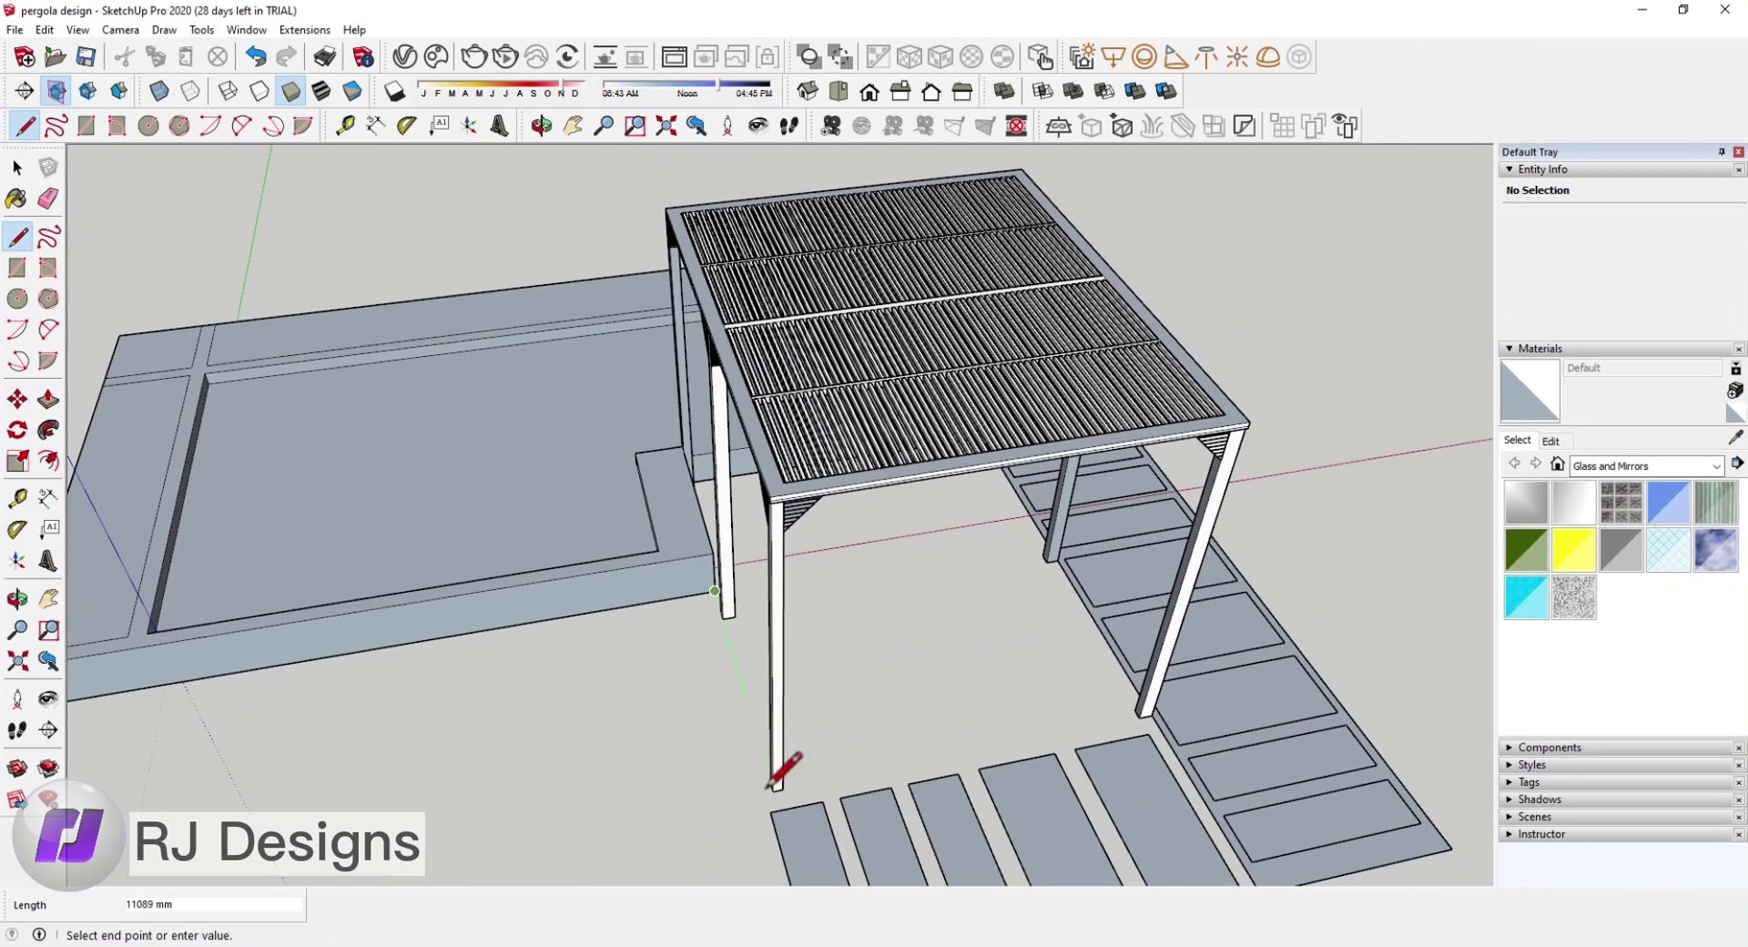
pyautogui.press('Escape')
pyautogui.scroll(-3, 1158, 724)
pyautogui.click(48, 198)
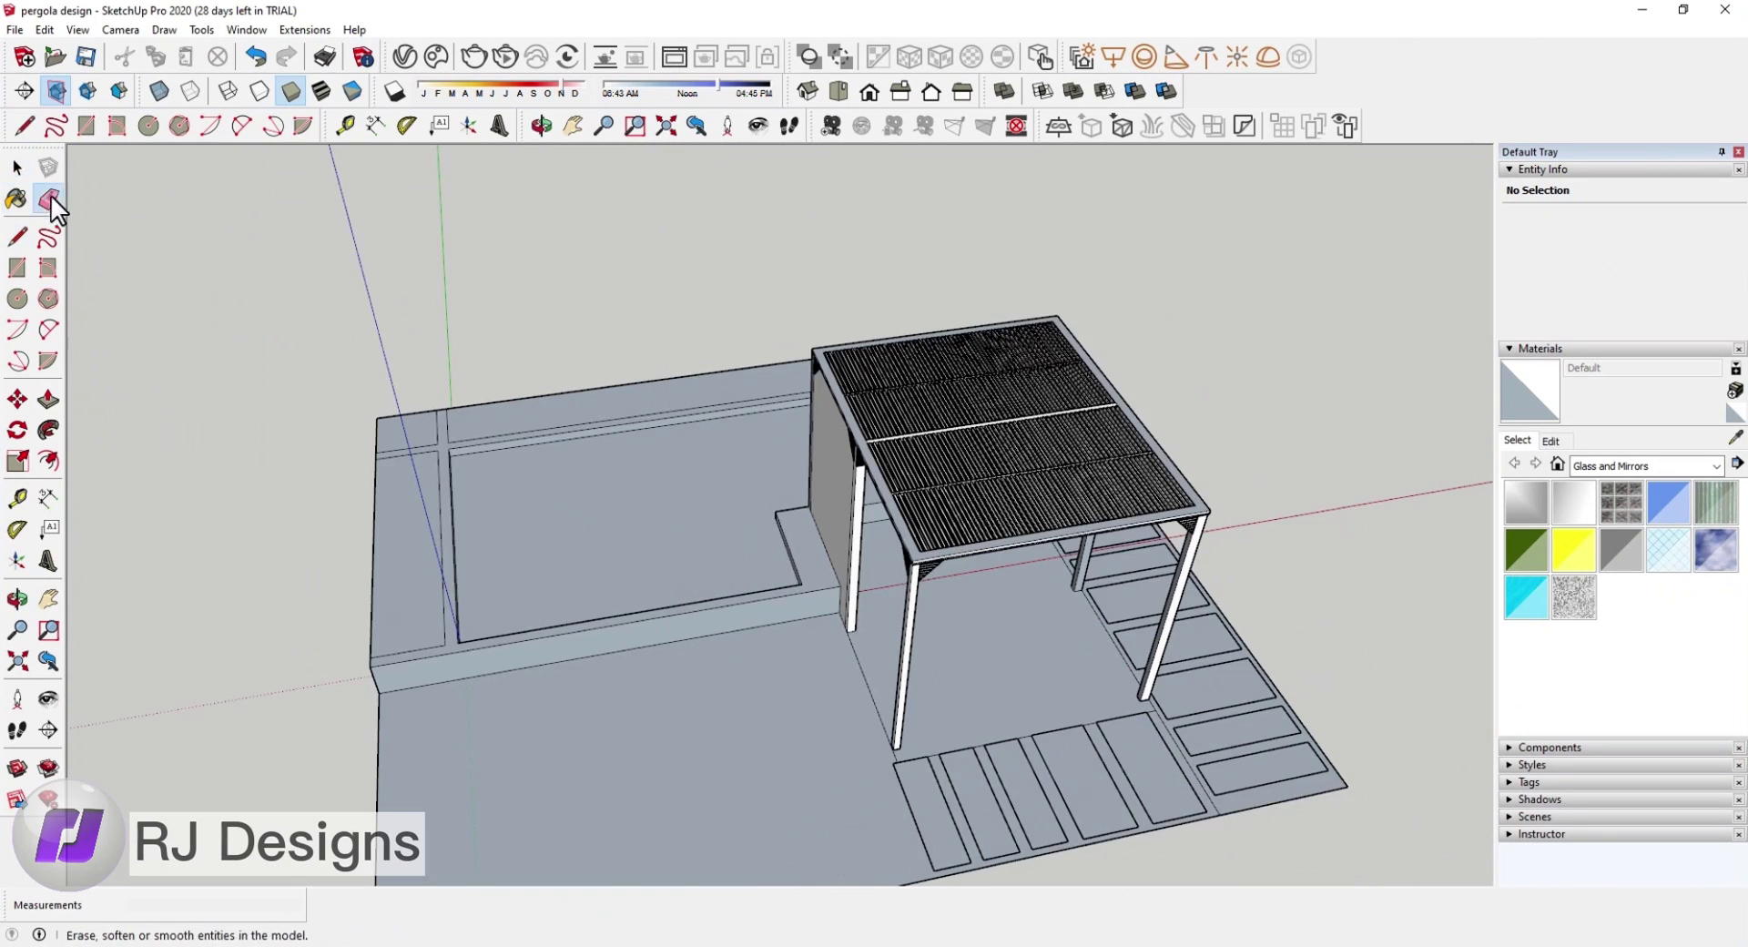
pyautogui.scroll(-3, 722, 683)
pyautogui.moveTo(923, 720); pyautogui.dragTo(305, 456, button='middle')
pyautogui.press('l')
pyautogui.scroll(2, 926, 731)
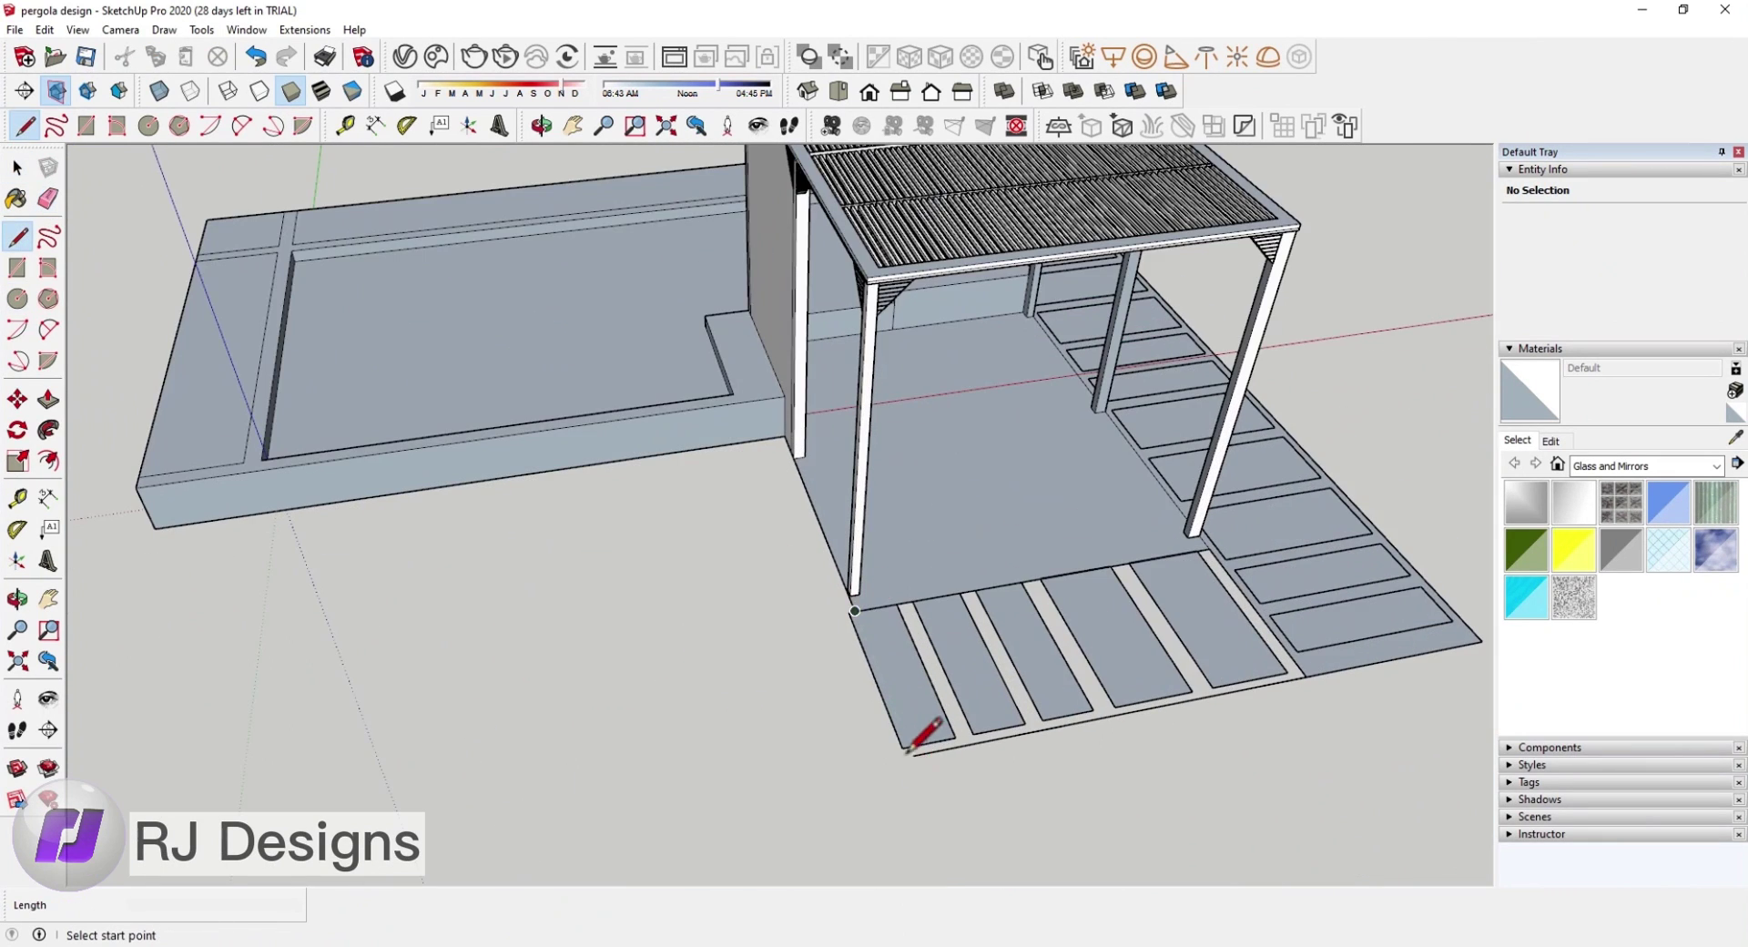
pyautogui.press('t')
pyautogui.scroll(4, 937, 625)
pyautogui.scroll(2, 519, 538)
pyautogui.click(542, 545)
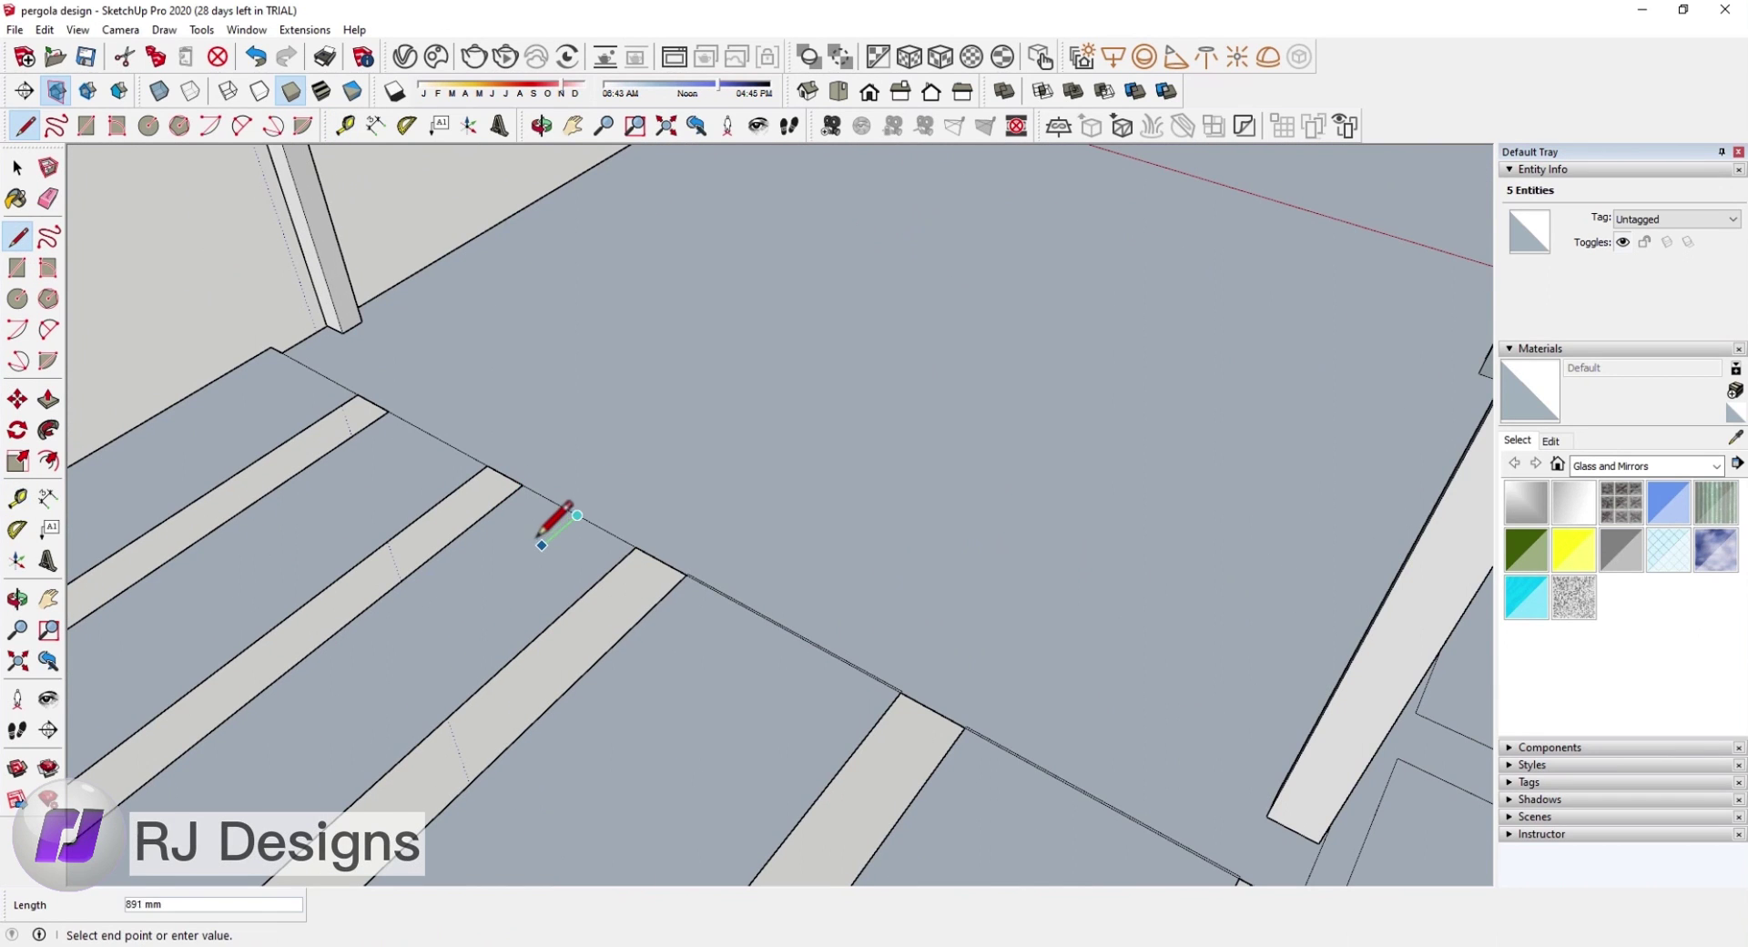
pyautogui.press('Return')
pyautogui.scroll(-3, 1007, 781)
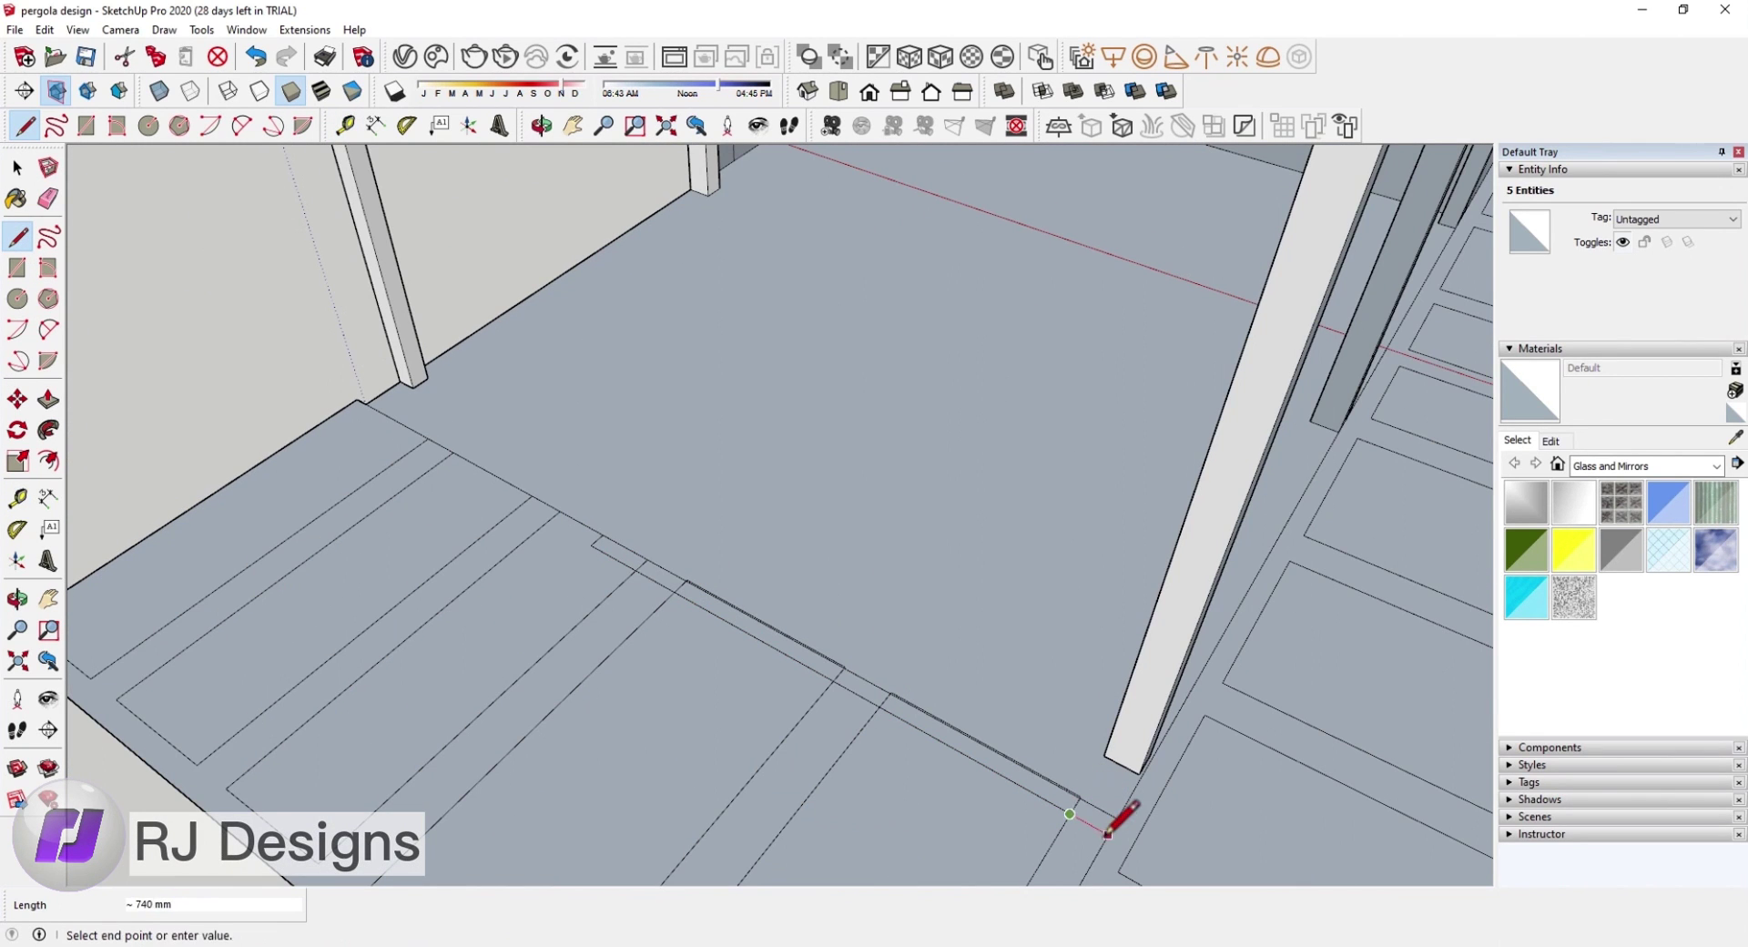
# Step: Switch to the Eraser and zoom along the floor edge to inspect the new paver outlines
pyautogui.click(49, 199)
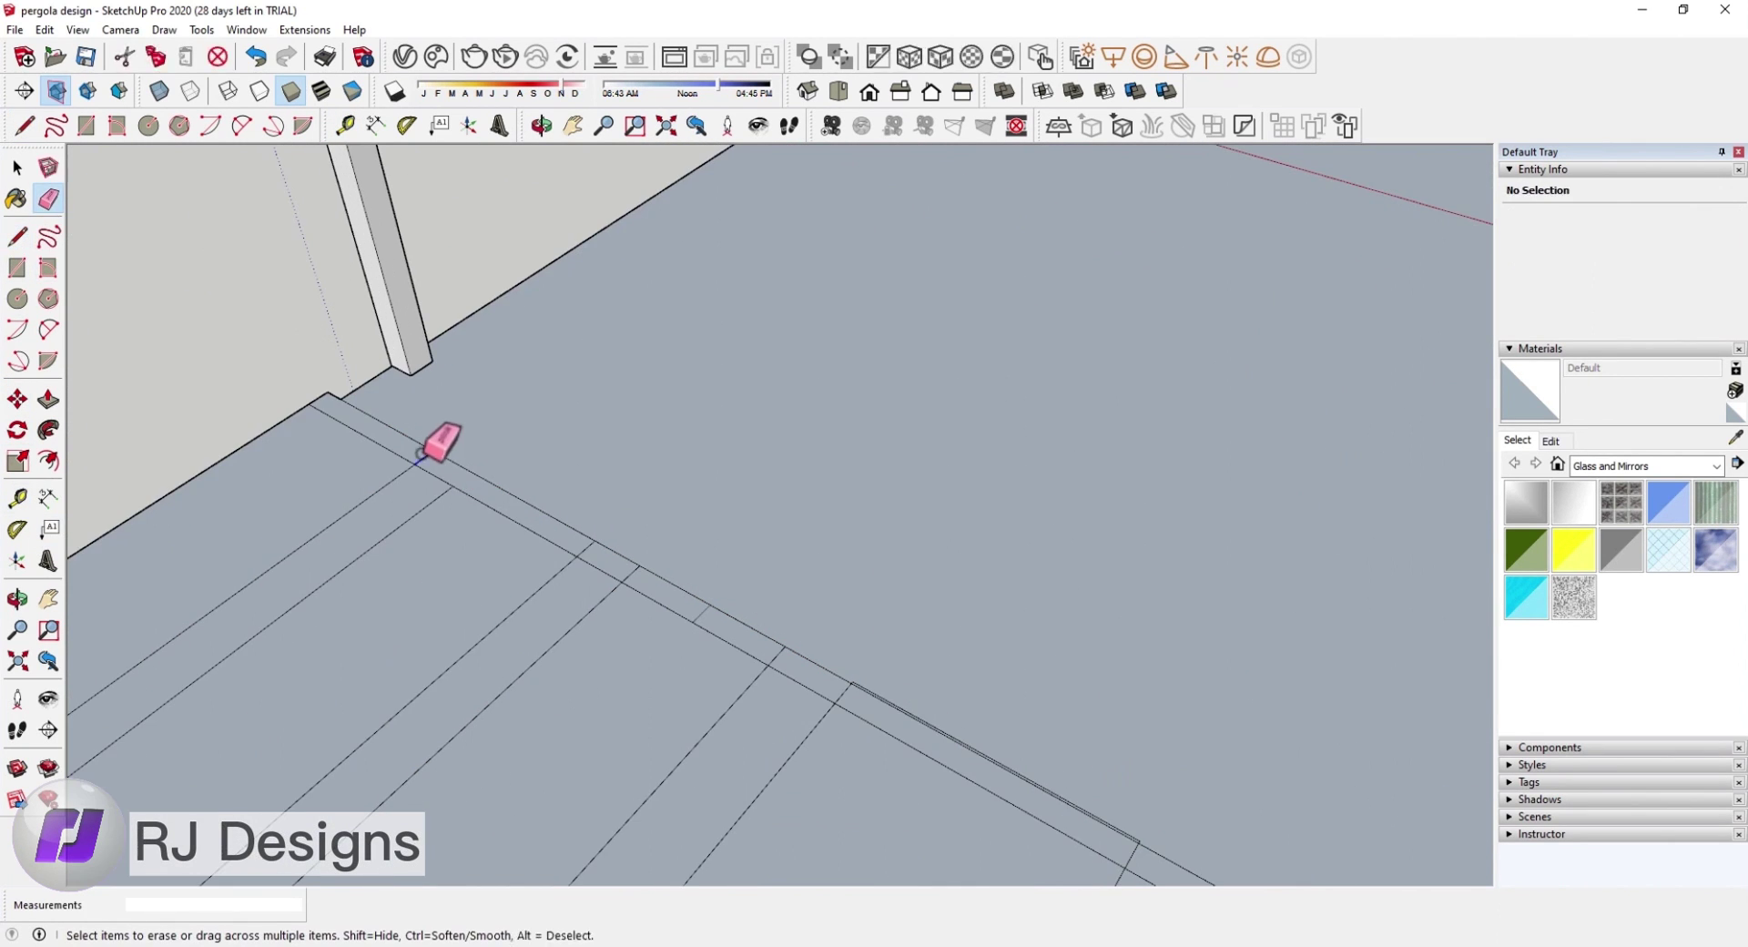
pyautogui.moveTo(437, 445); pyautogui.dragTo(670, 414, button='middle')
pyautogui.scroll(1, 494, 462)
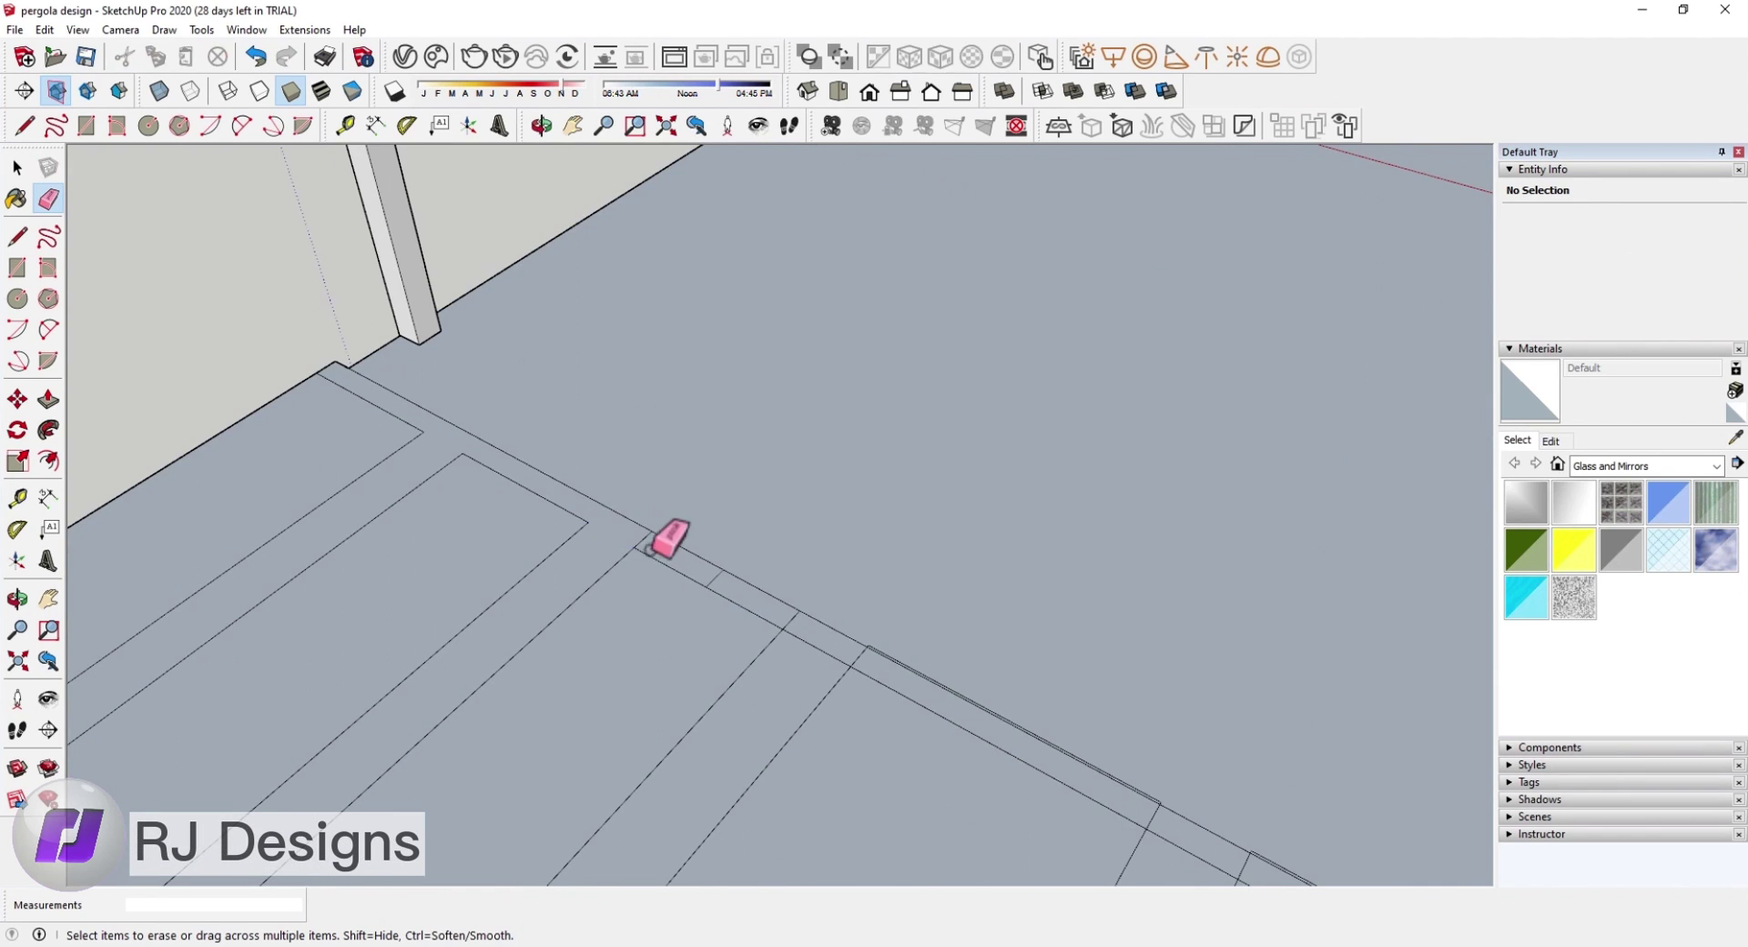
pyautogui.scroll(-2, 734, 570)
pyautogui.scroll(2, 740, 551)
pyautogui.scroll(3, 767, 571)
pyautogui.scroll(-2, 753, 519)
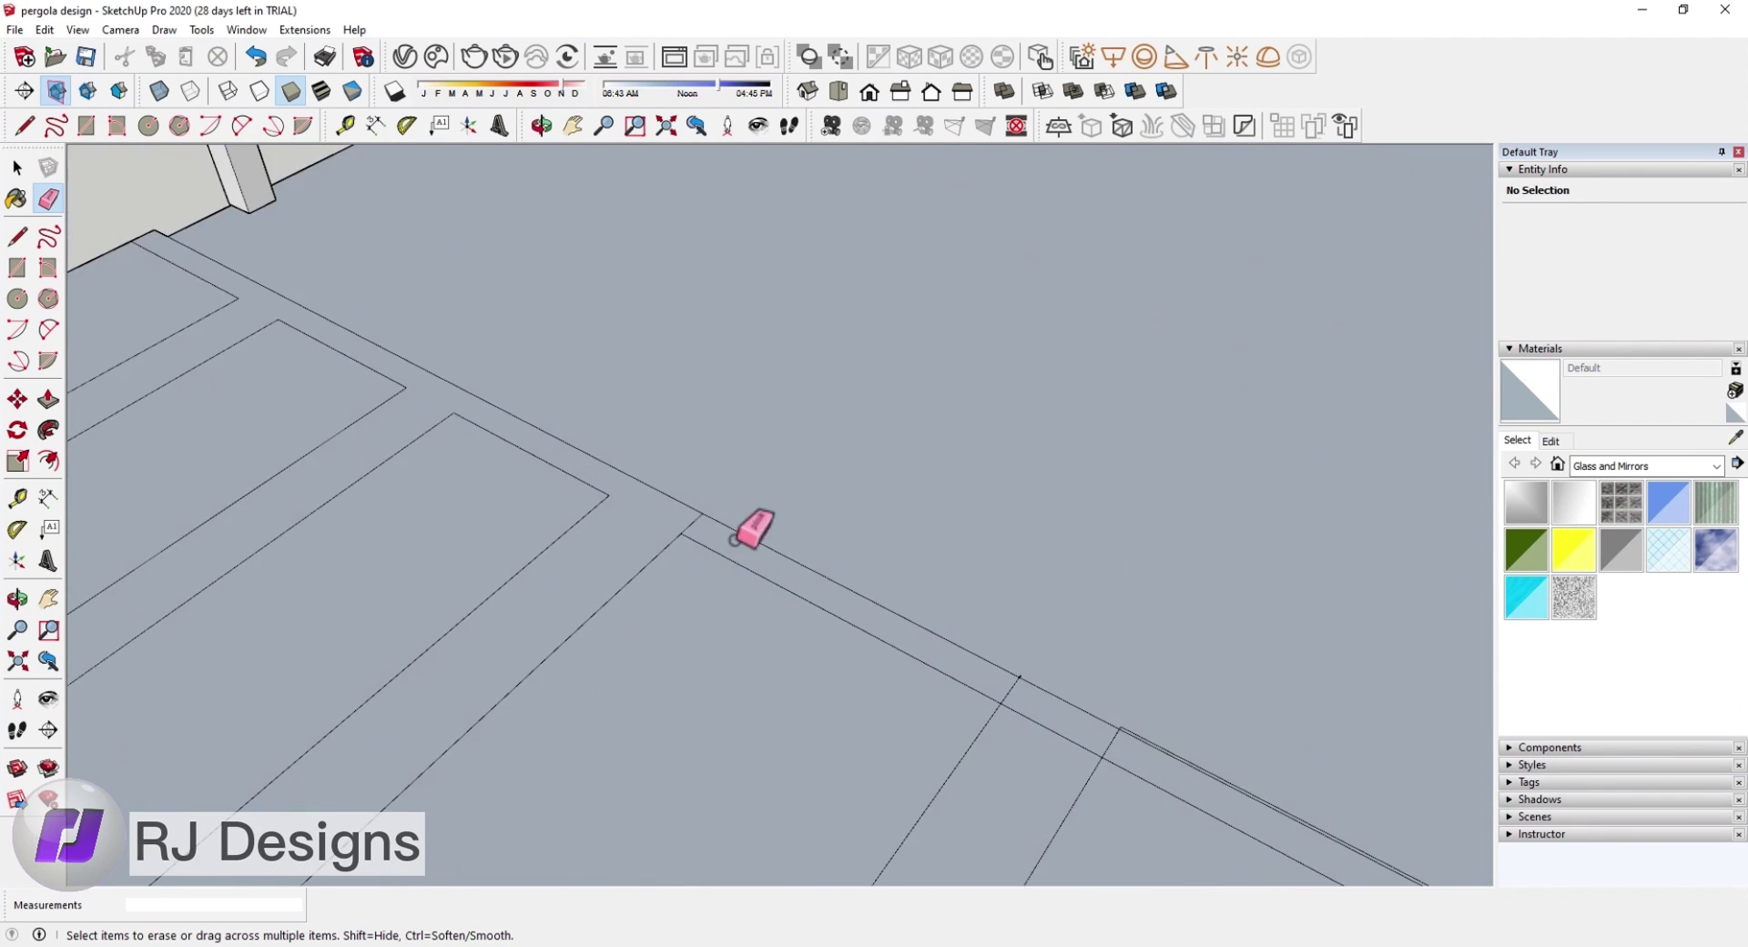
pyautogui.scroll(1, 874, 496)
pyautogui.scroll(-3, 761, 606)
pyautogui.scroll(3, 761, 606)
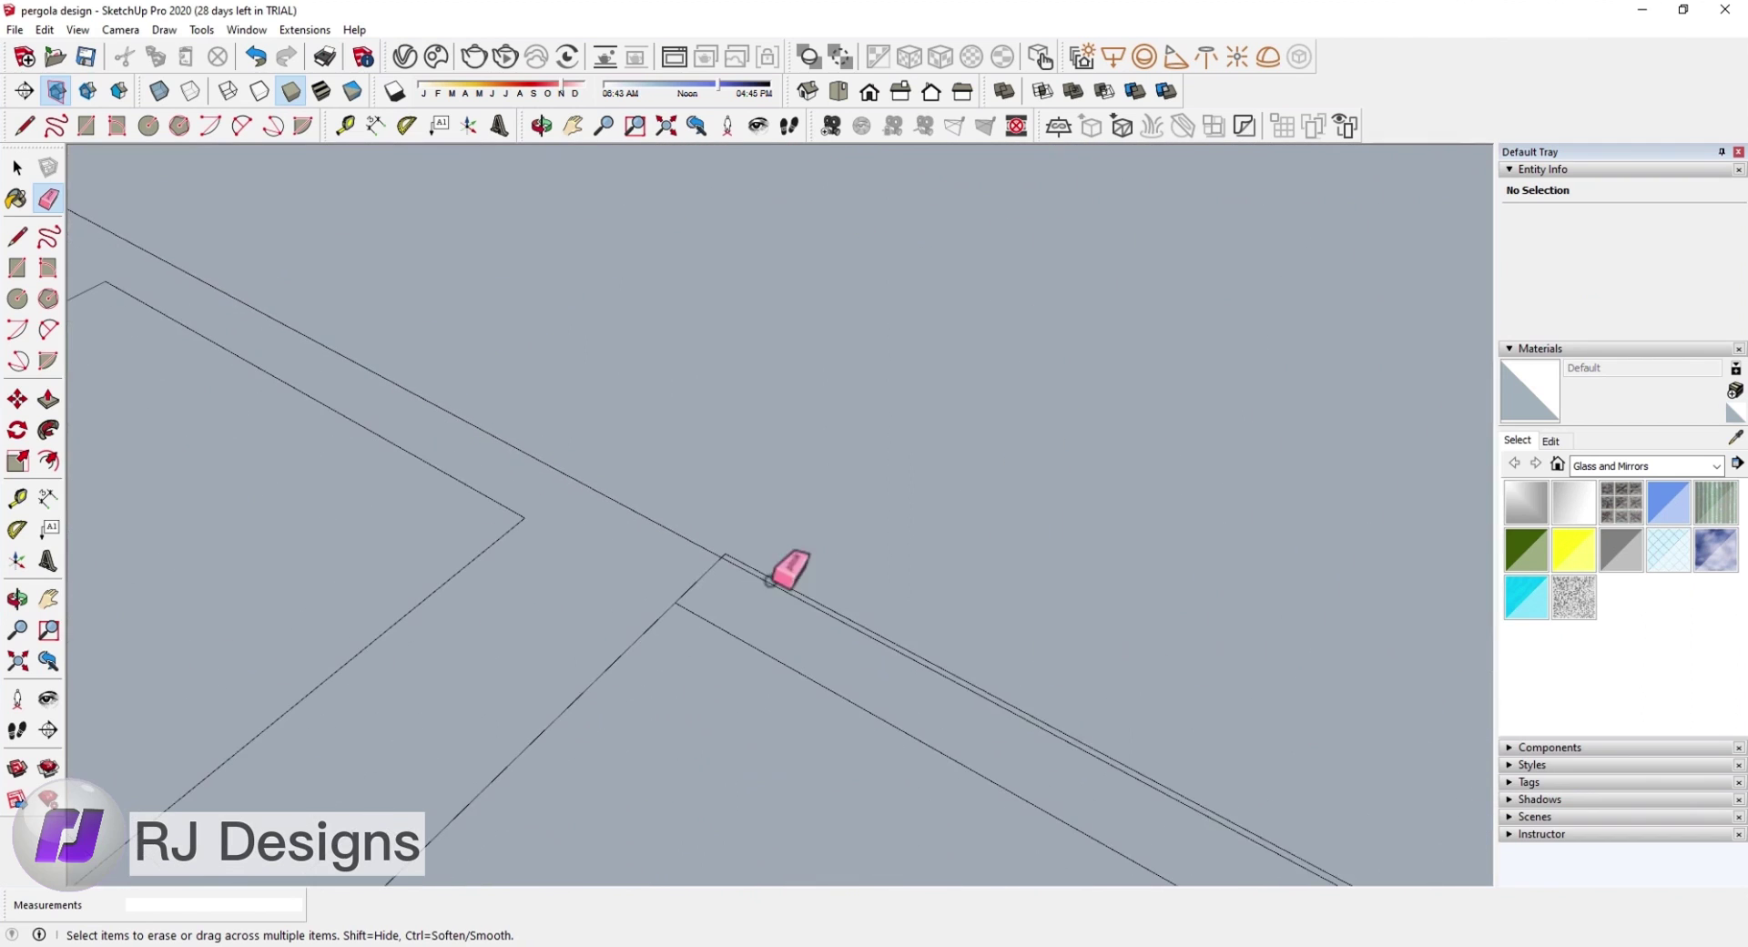
pyautogui.scroll(-2, 1007, 710)
pyautogui.scroll(-1, 956, 734)
pyautogui.scroll(-2, 975, 538)
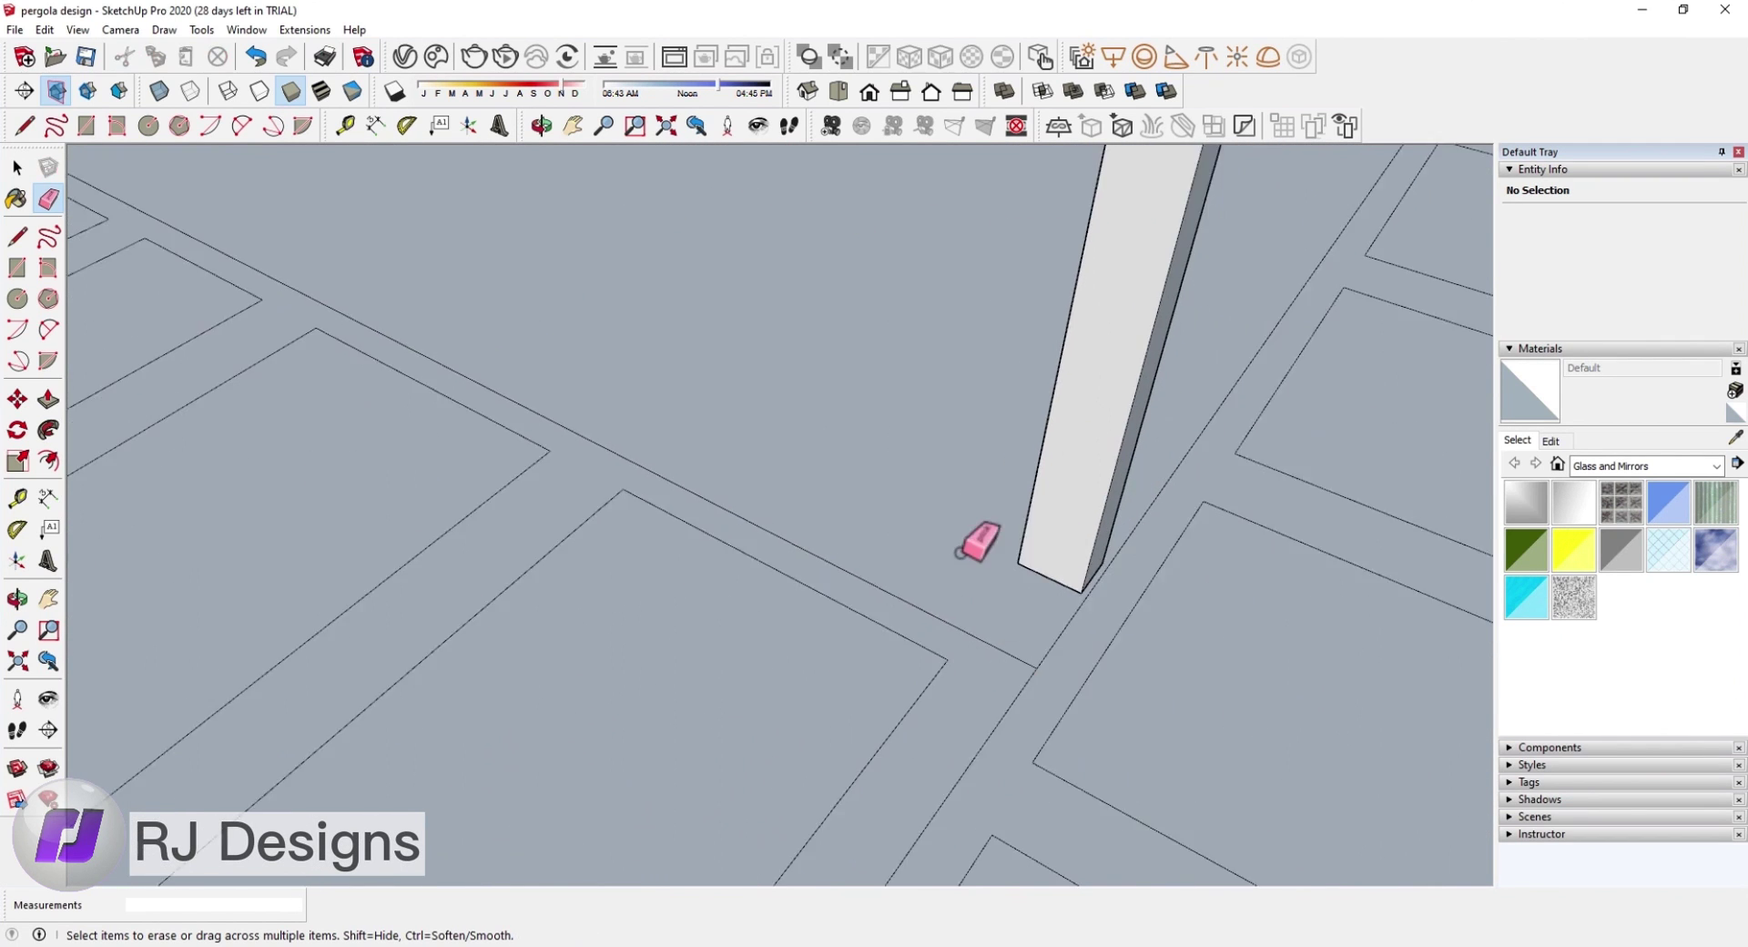
pyautogui.scroll(-3, 412, 426)
pyautogui.scroll(2, 411, 426)
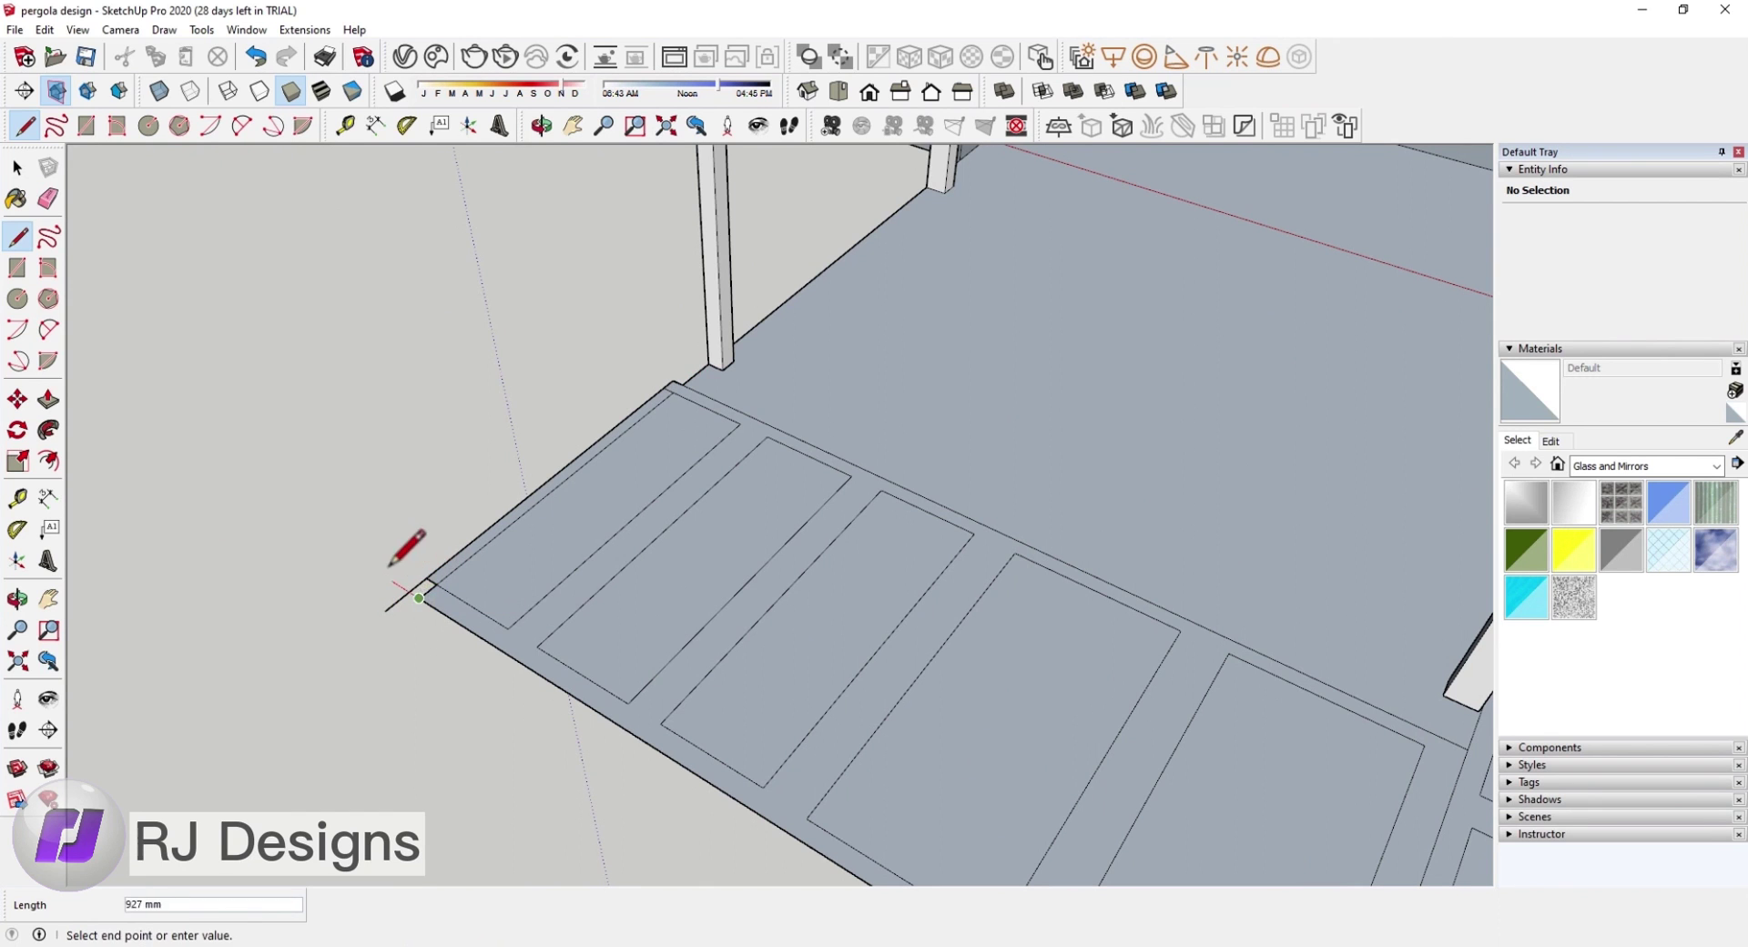
pyautogui.scroll(-2, 468, 565)
pyautogui.scroll(1, 468, 565)
pyautogui.scroll(-2, 819, 421)
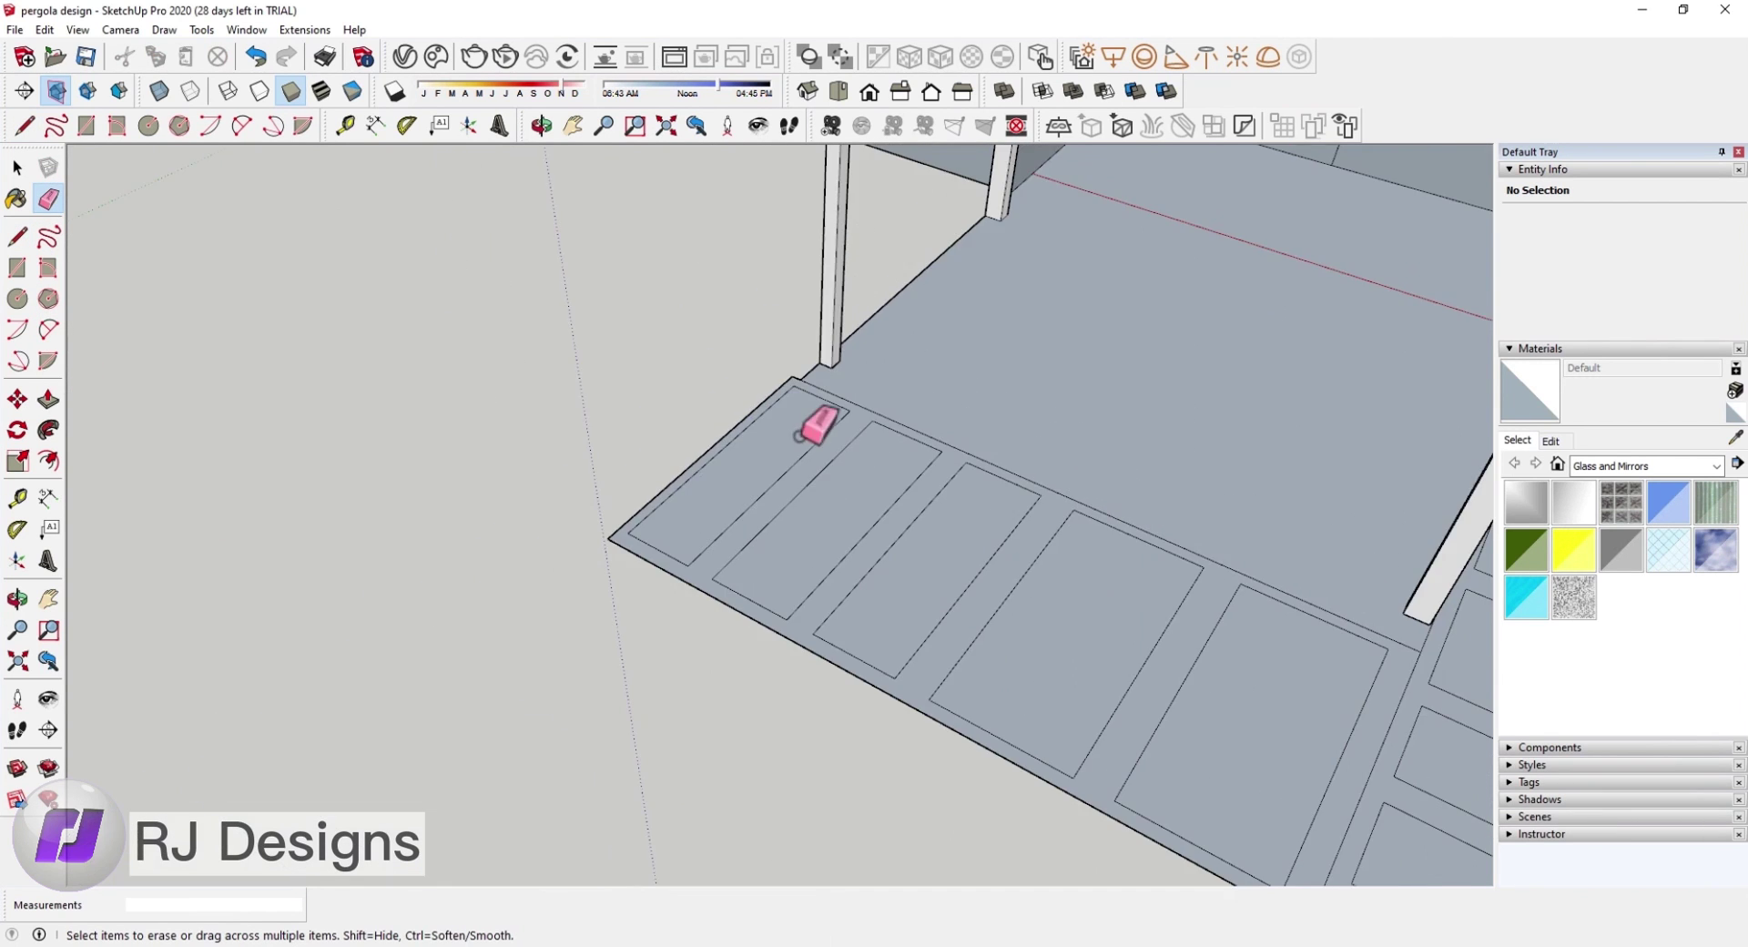
pyautogui.scroll(-1, 367, 592)
pyautogui.scroll(-3, 367, 590)
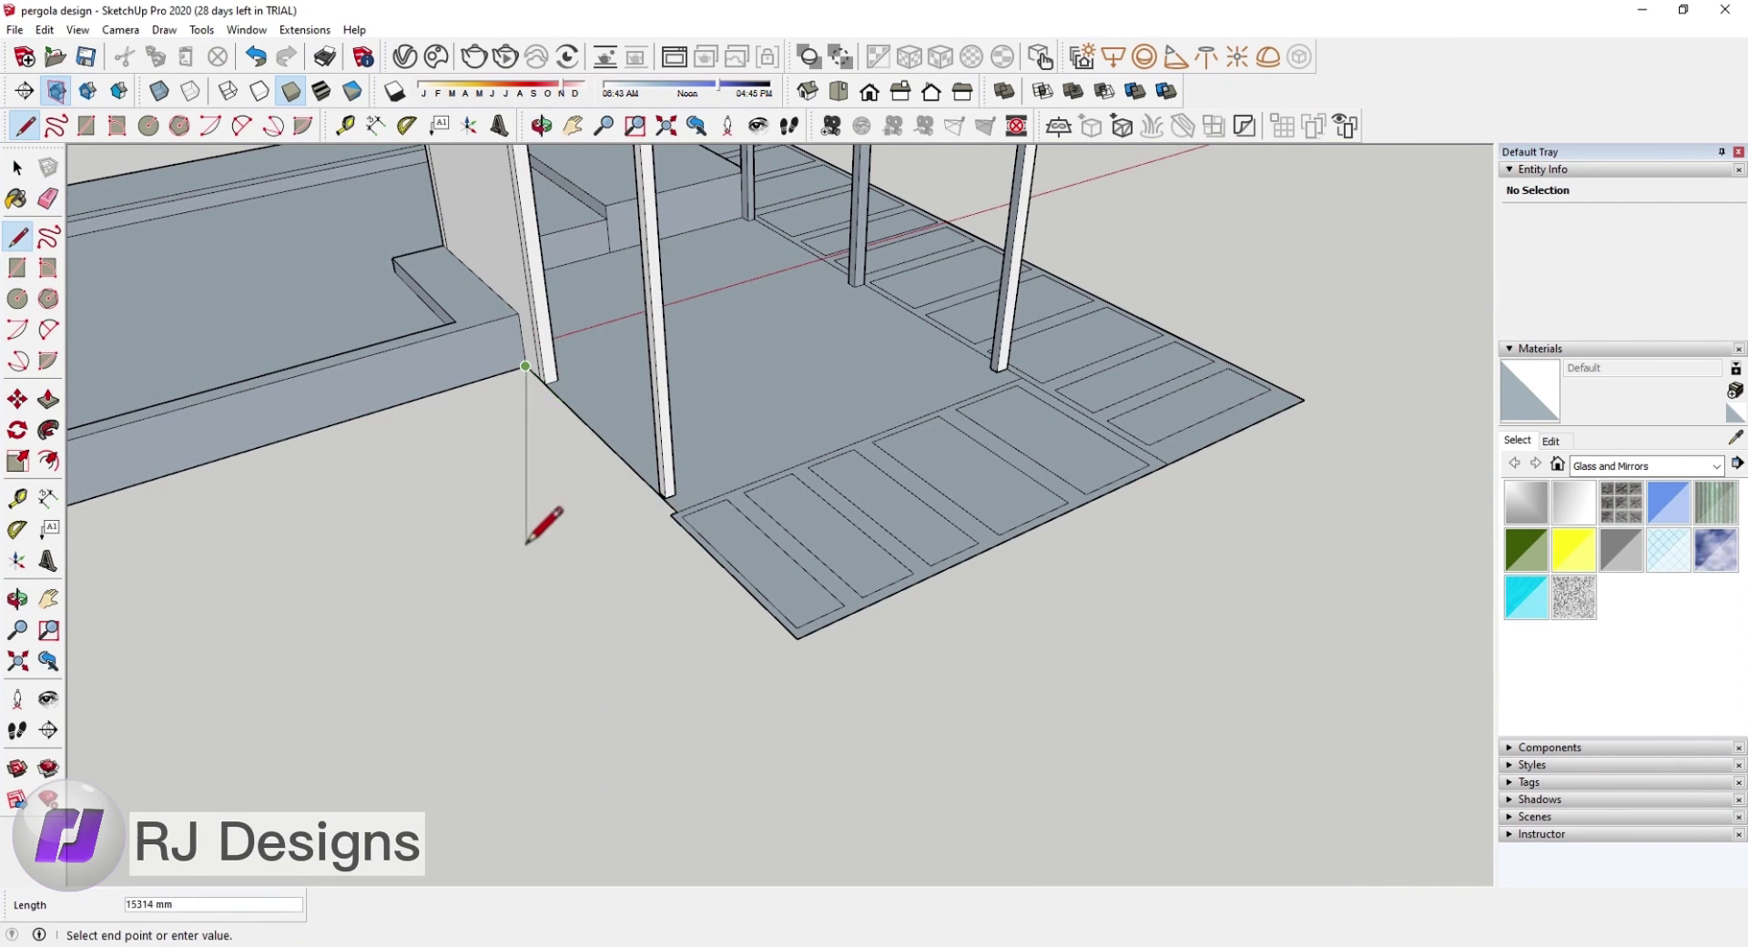
pyautogui.scroll(2, 507, 369)
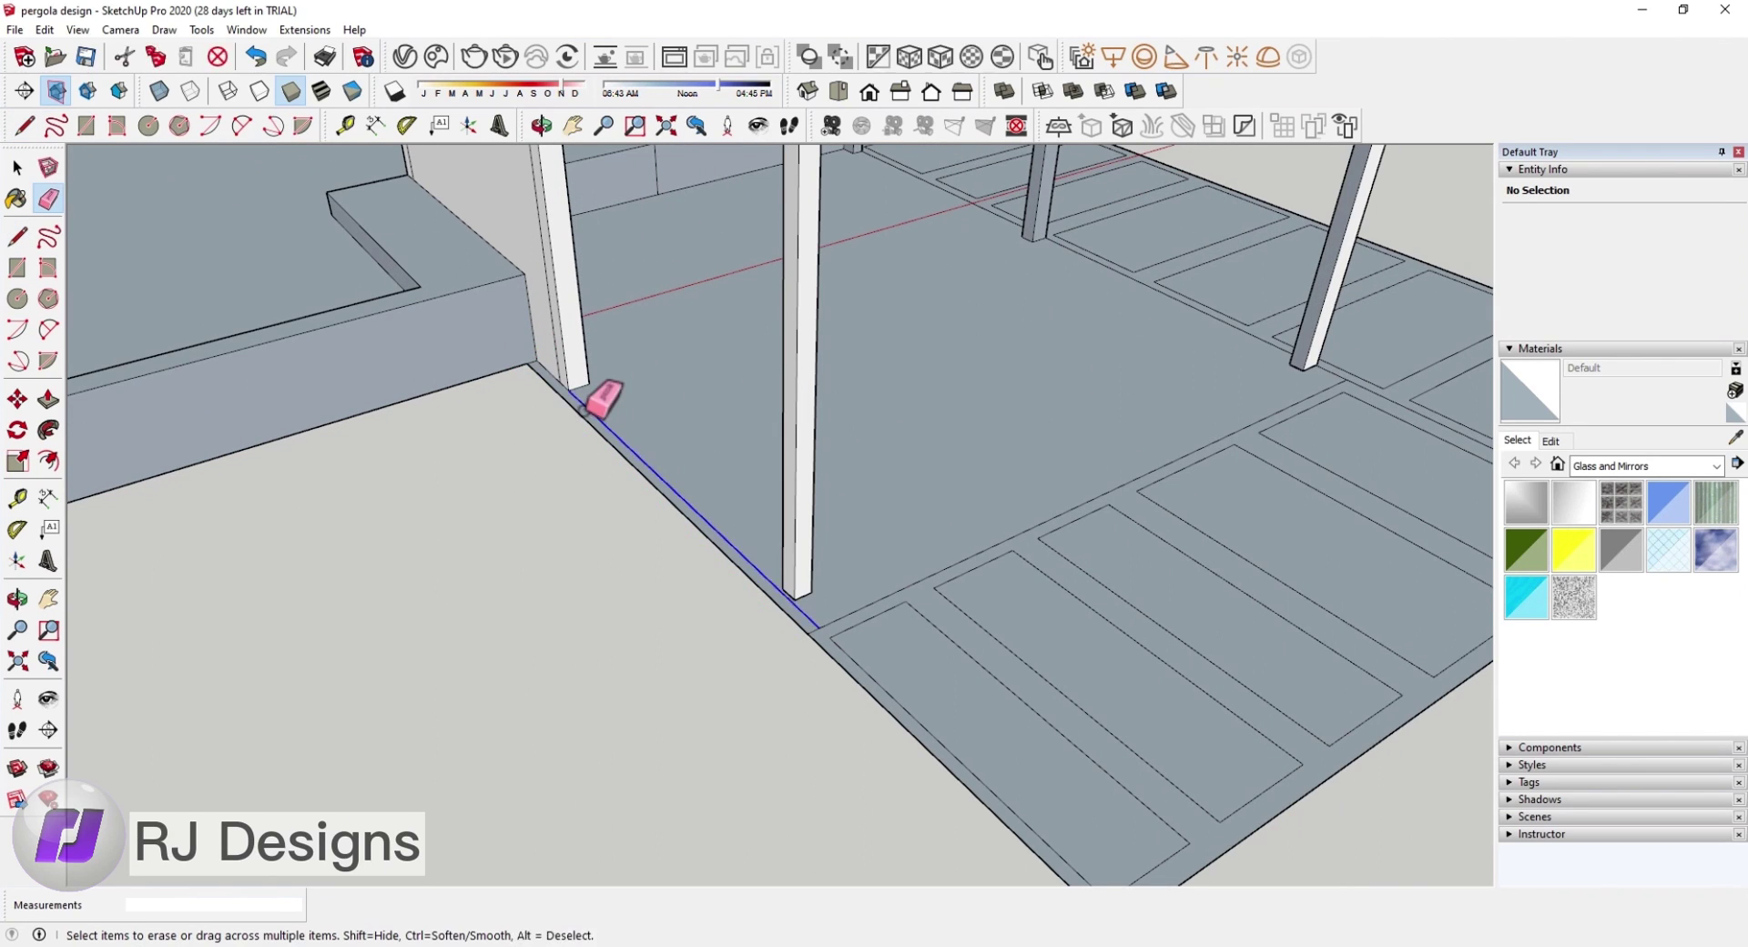
pyautogui.scroll(-4, 584, 408)
# Step: Push/Pull the corner paver and the next paver up 150 mm into raised slabs
pyautogui.click(17, 198)
pyautogui.click(48, 399)
pyautogui.scroll(4, 507, 583)
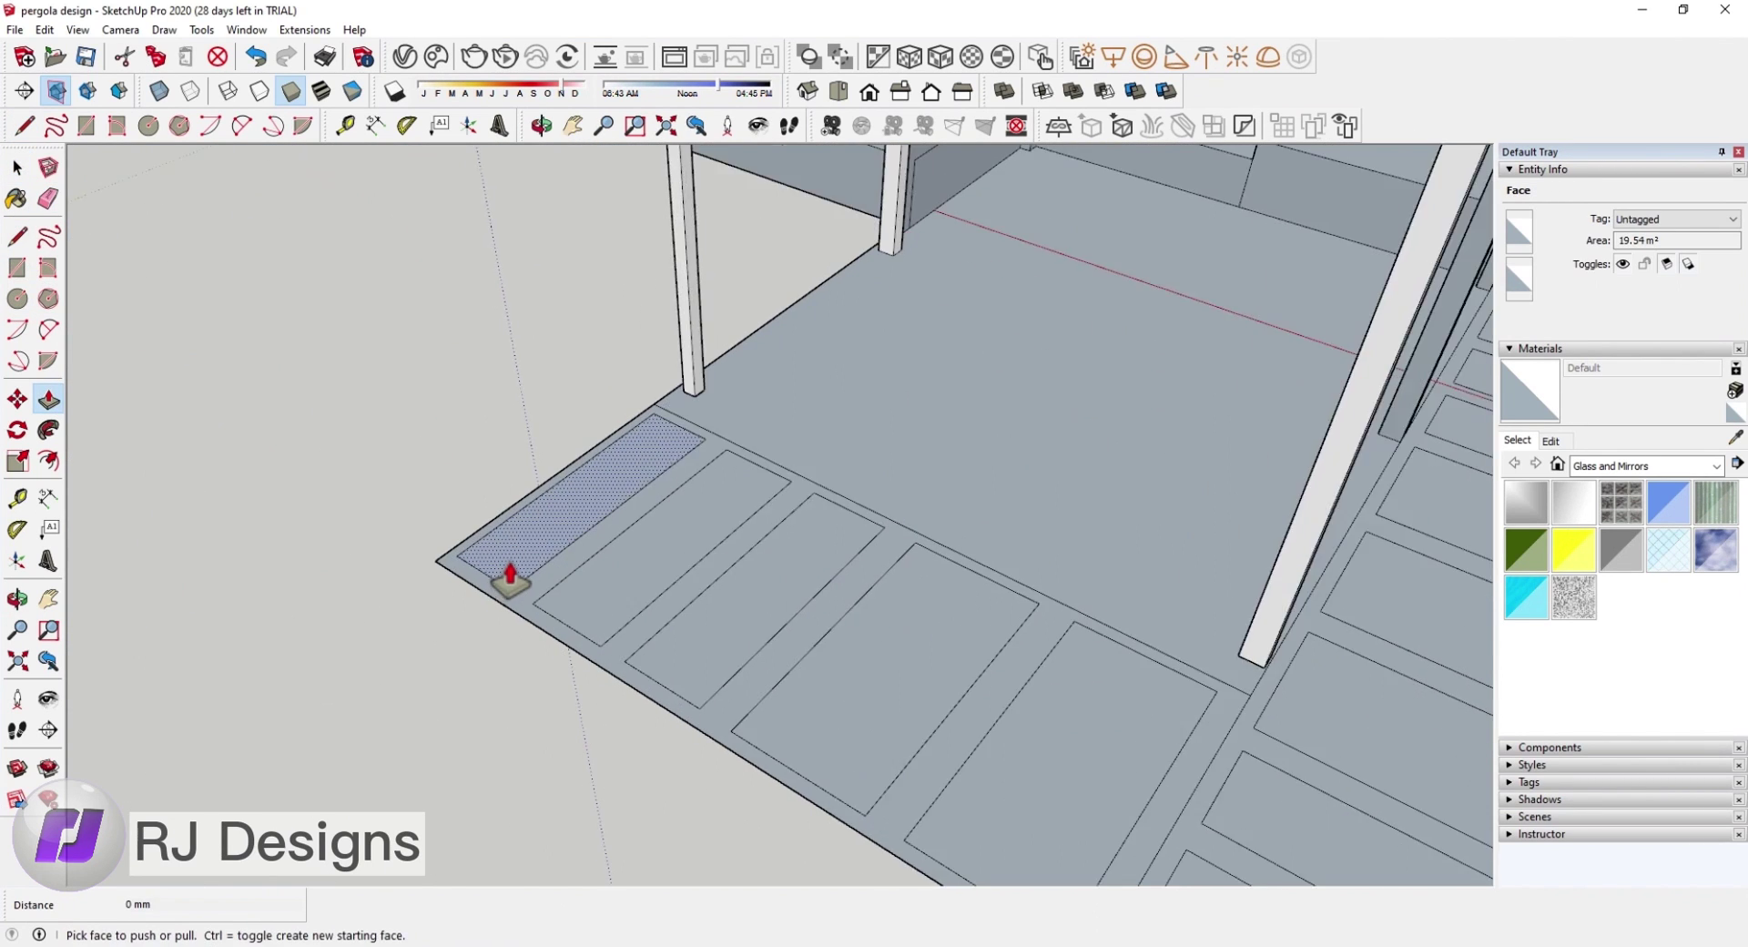
pyautogui.click(507, 583)
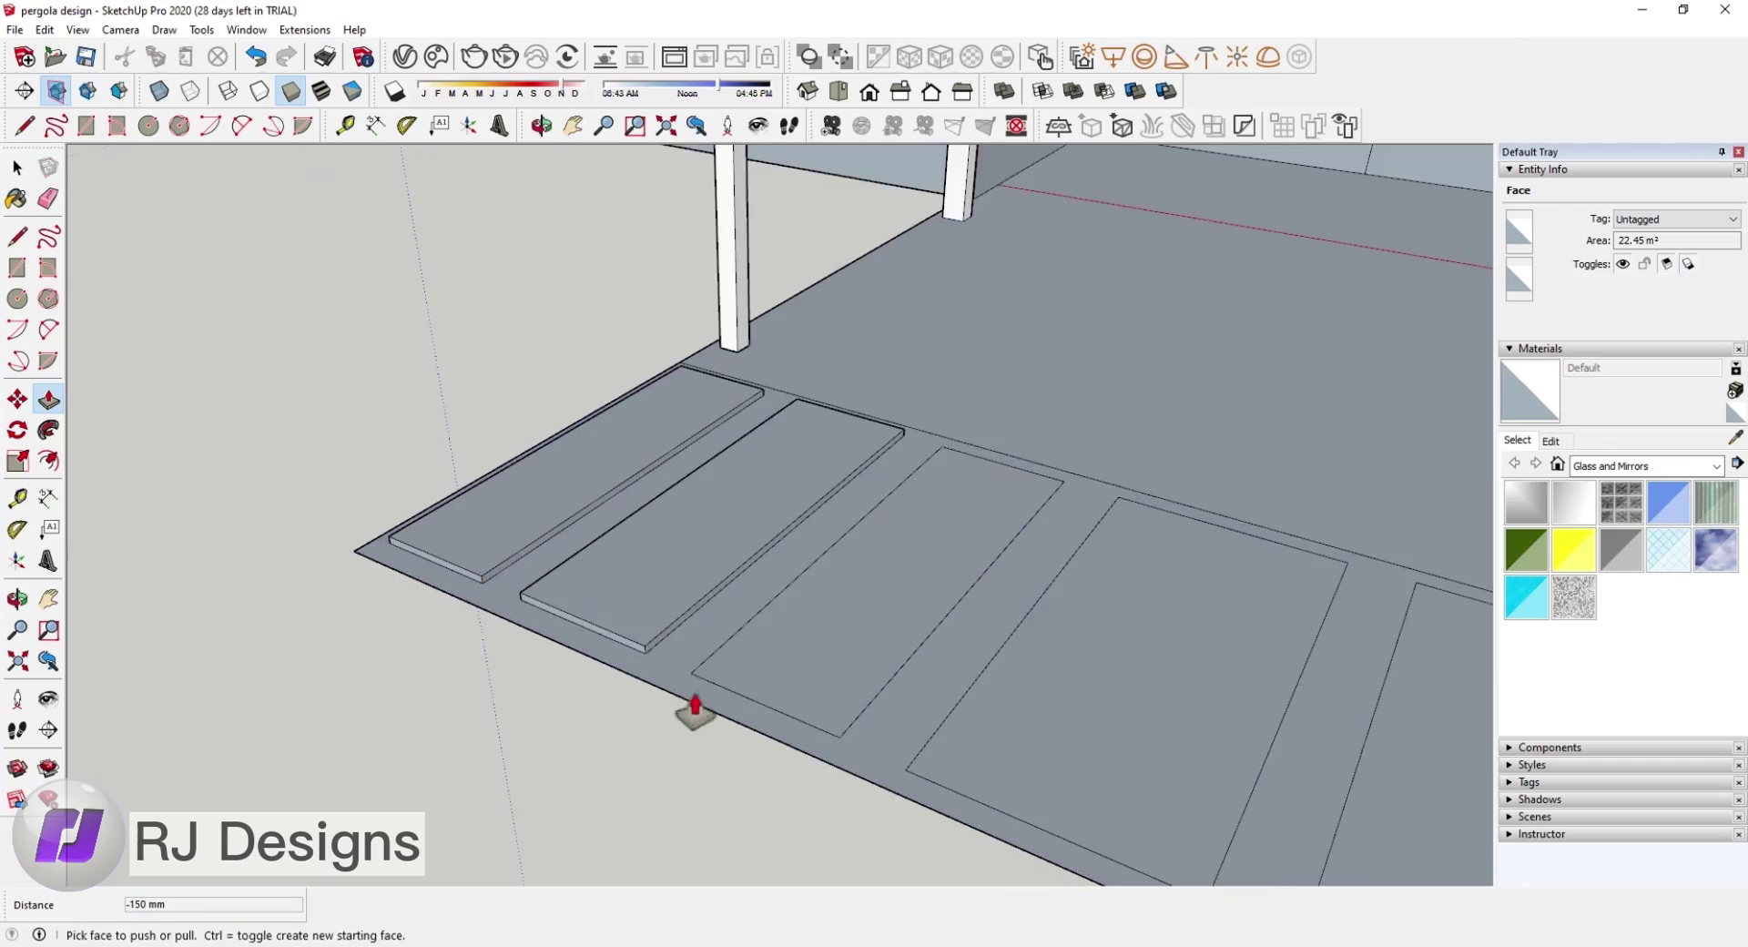
pyautogui.moveTo(695, 705)
pyautogui.mouseDown(button='middle')
pyautogui.moveTo(900, 792)
pyautogui.moveTo(914, 687)
pyautogui.moveTo(987, 655)
pyautogui.moveTo(905, 598)
pyautogui.moveTo(527, 656)
pyautogui.moveTo(863, 676)
pyautogui.mouseUp(button='middle')
pyautogui.click(528, 656)
pyautogui.moveTo(756, 663)
pyautogui.mouseDown(button='middle')
pyautogui.moveTo(808, 719)
pyautogui.moveTo(1054, 711)
pyautogui.moveTo(843, 742)
pyautogui.moveTo(1007, 706)
pyautogui.moveTo(1046, 655)
pyautogui.moveTo(933, 714)
pyautogui.moveTo(1223, 683)
pyautogui.mouseUp(button='middle')
pyautogui.scroll(3, 1223, 683)
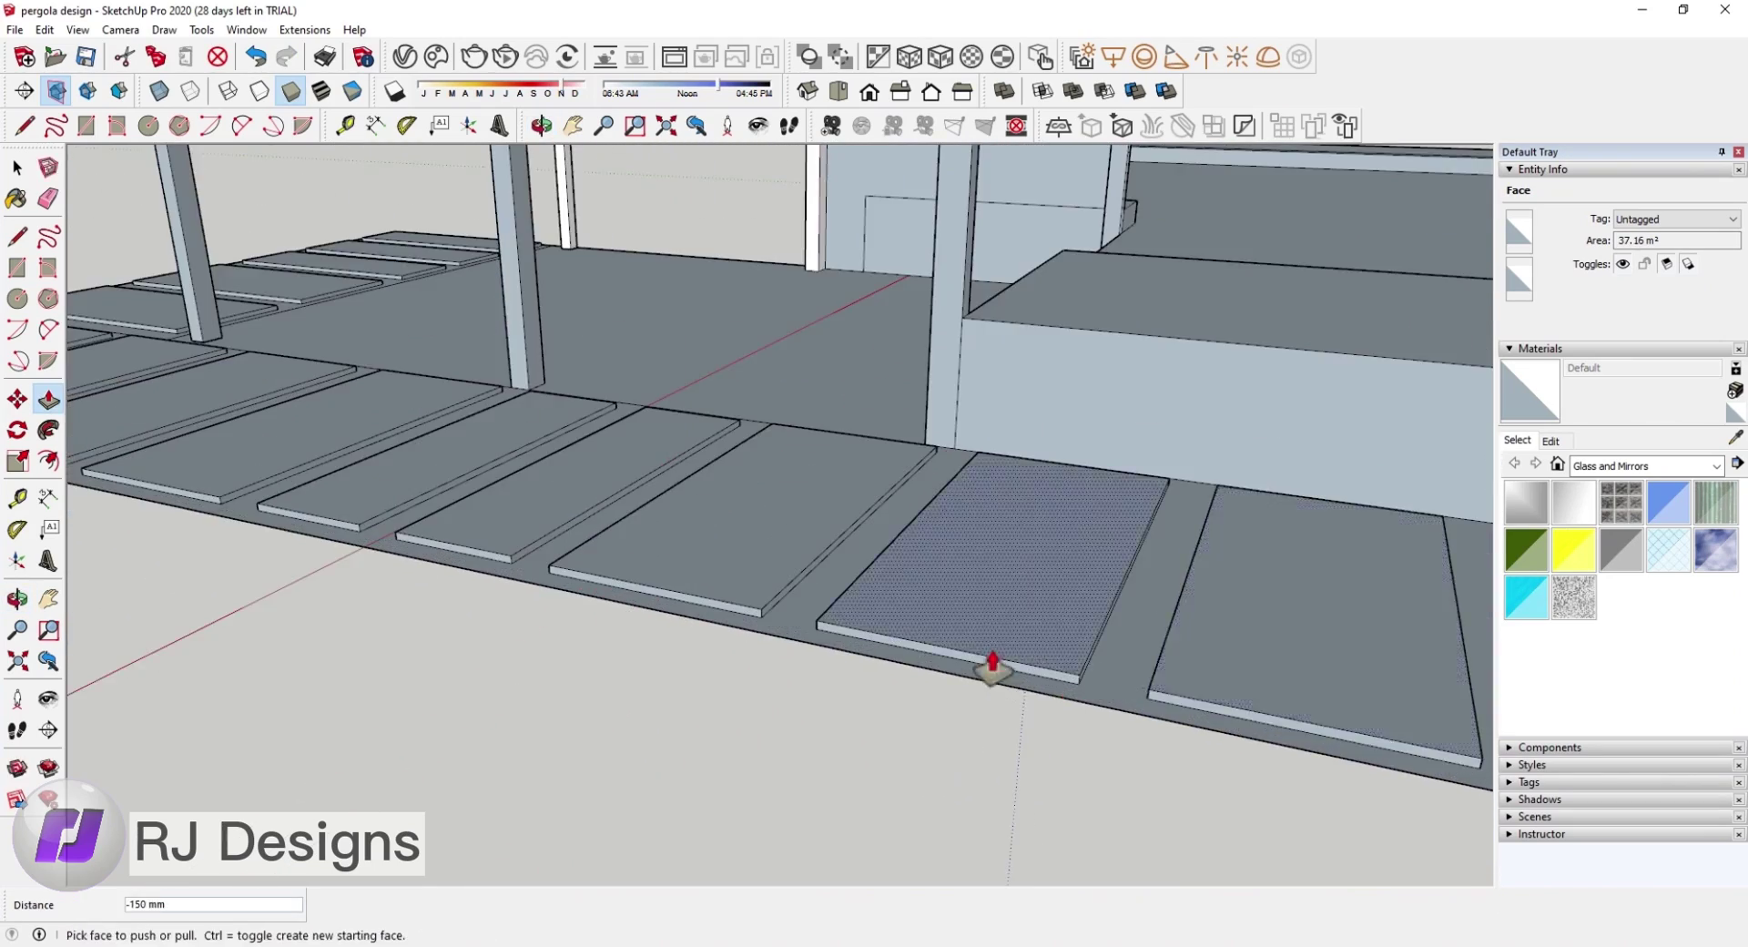
pyautogui.scroll(-3, 996, 663)
pyautogui.scroll(5, 1132, 683)
pyautogui.scroll(-3, 1006, 706)
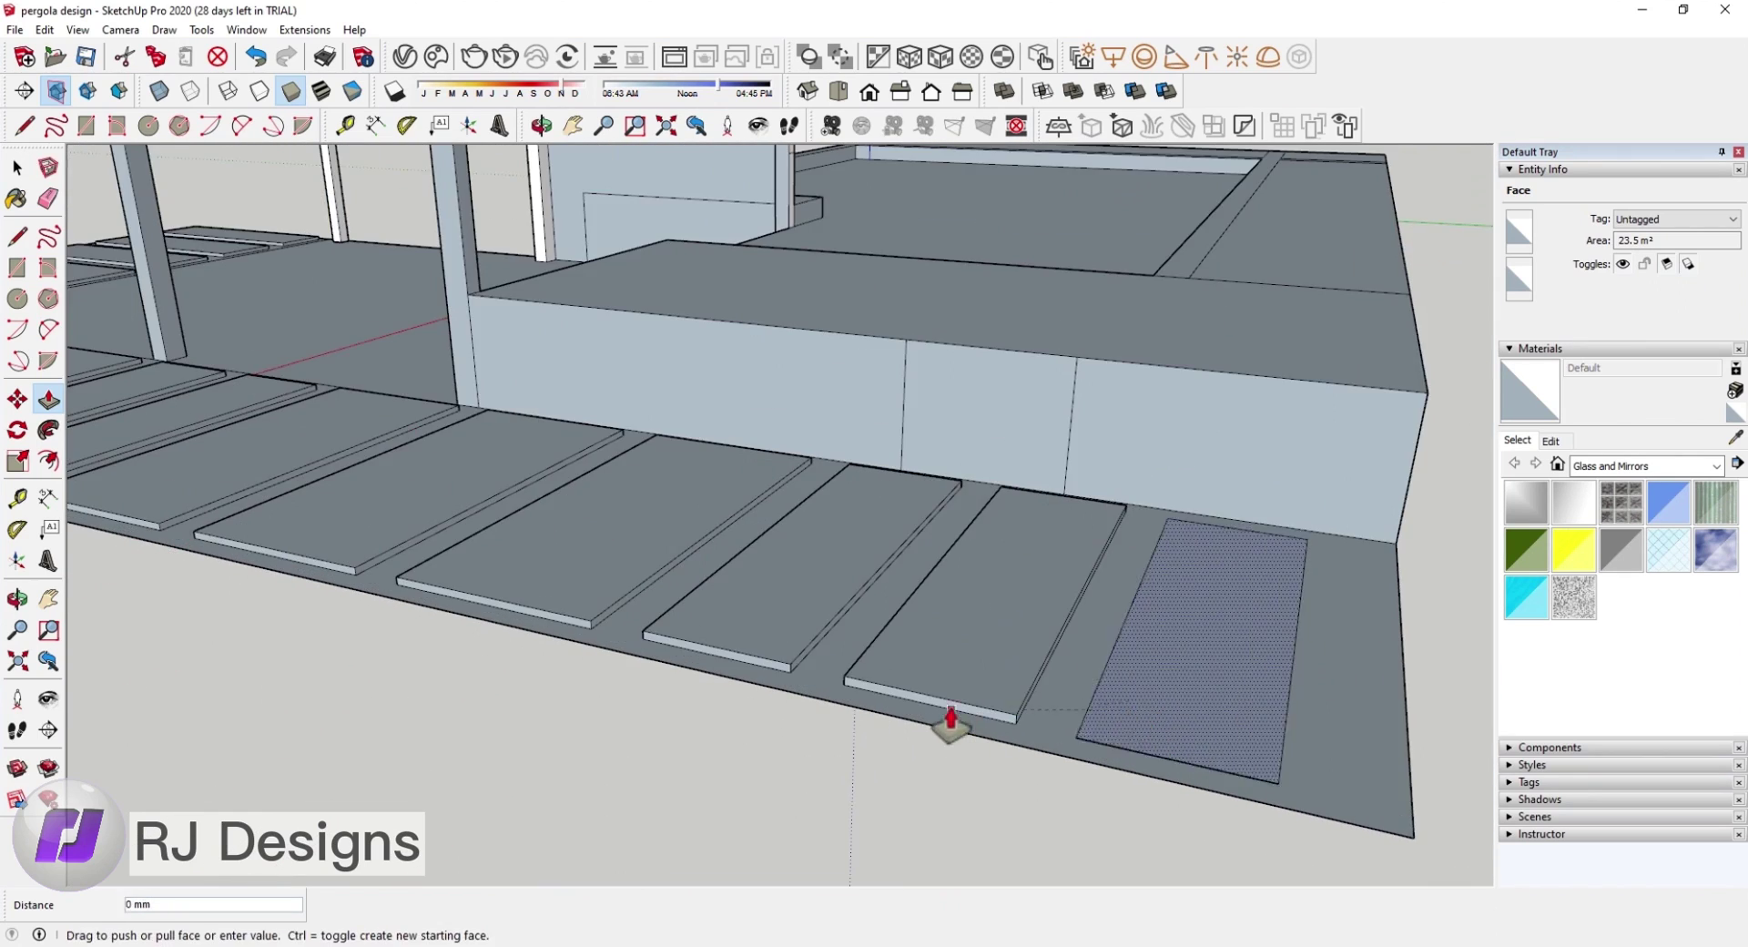
pyautogui.scroll(-3, 949, 715)
# Step: Orbit out to the whole pergola and bring up the Paint Bucket's material categories
pyautogui.press('e')
pyautogui.moveTo(1171, 671)
pyautogui.mouseDown(button='middle')
pyautogui.moveTo(947, 319)
pyautogui.moveTo(1061, 709)
pyautogui.moveTo(1184, 637)
pyautogui.mouseUp(button='middle')
pyautogui.press('b')
pyautogui.click(1642, 463)
# Step: Paint the ground between the pavers with Grass Dark Green from the landscaping materials
pyautogui.click(1639, 573)
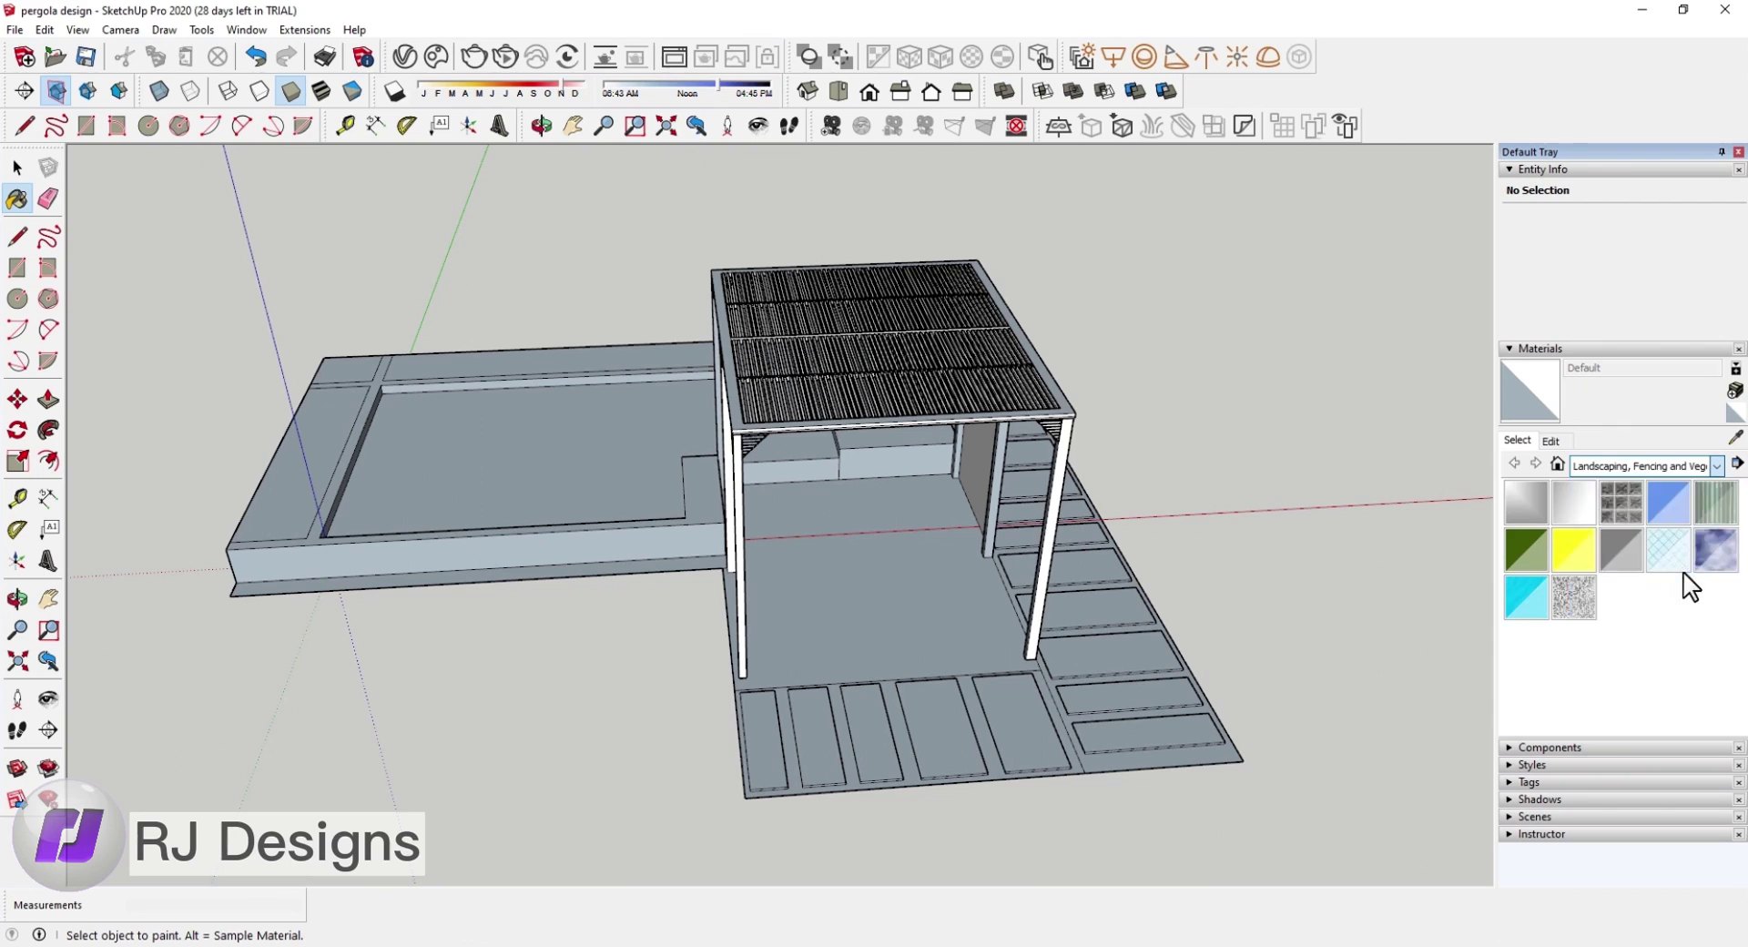
pyautogui.click(1668, 596)
pyautogui.scroll(1, 1074, 747)
pyautogui.scroll(2, 1086, 744)
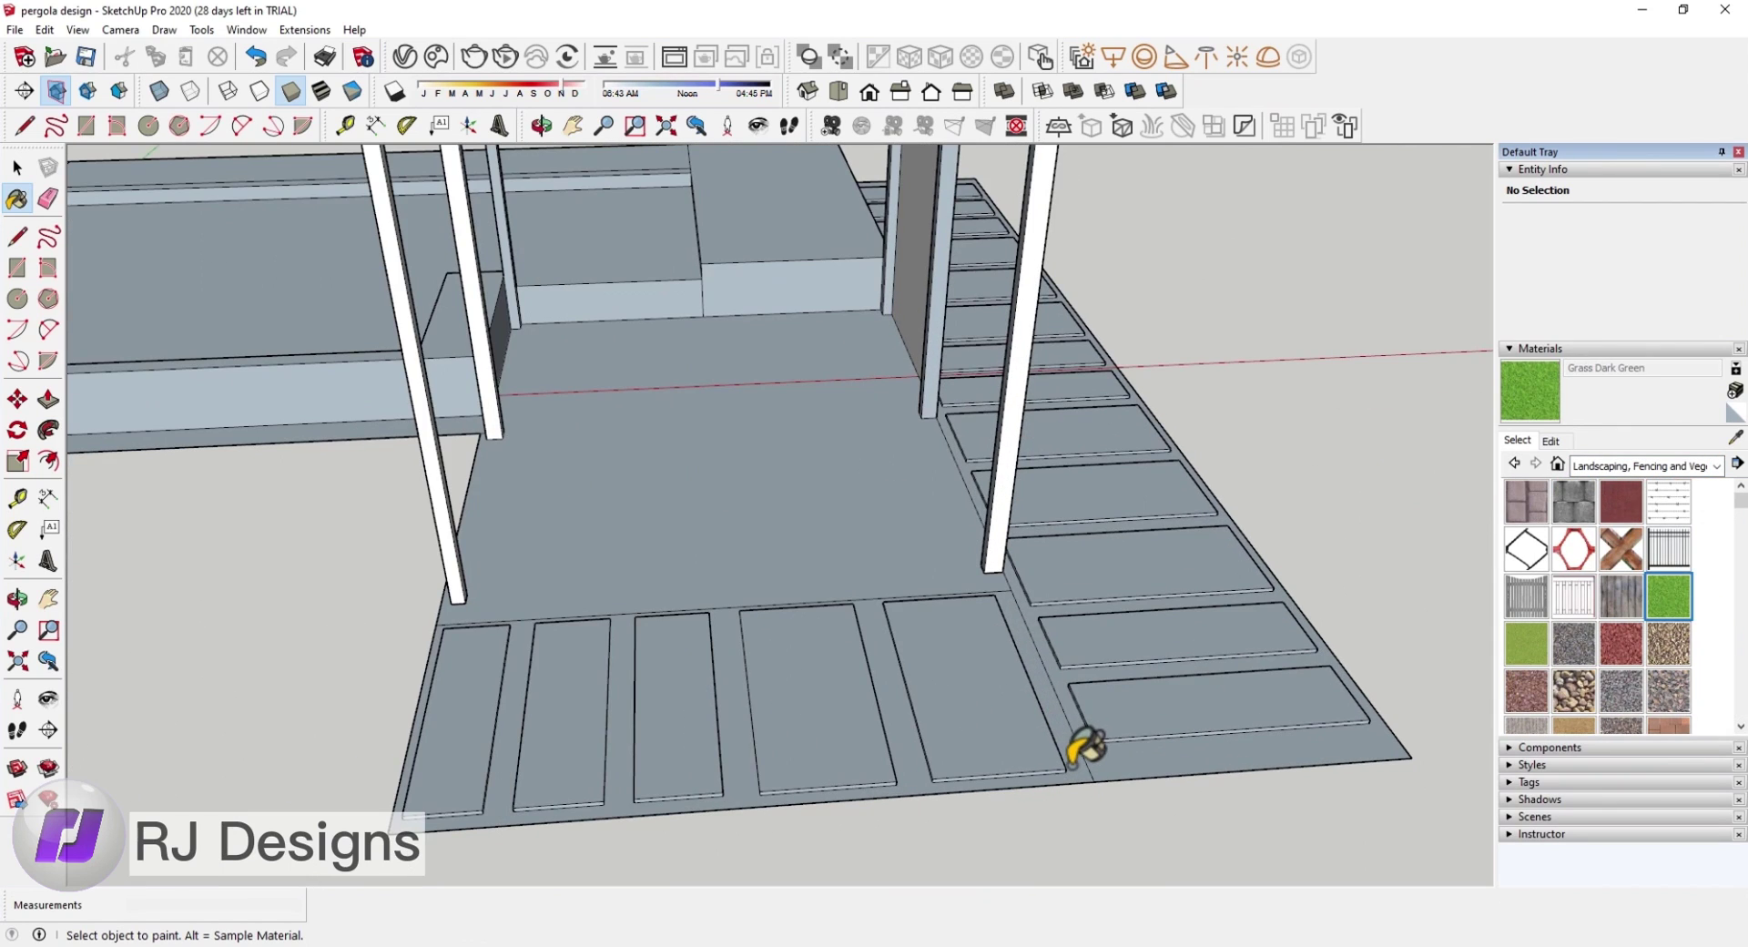
pyautogui.scroll(-3, 1230, 714)
pyautogui.scroll(3, 1229, 713)
pyautogui.scroll(-3, 1608, 619)
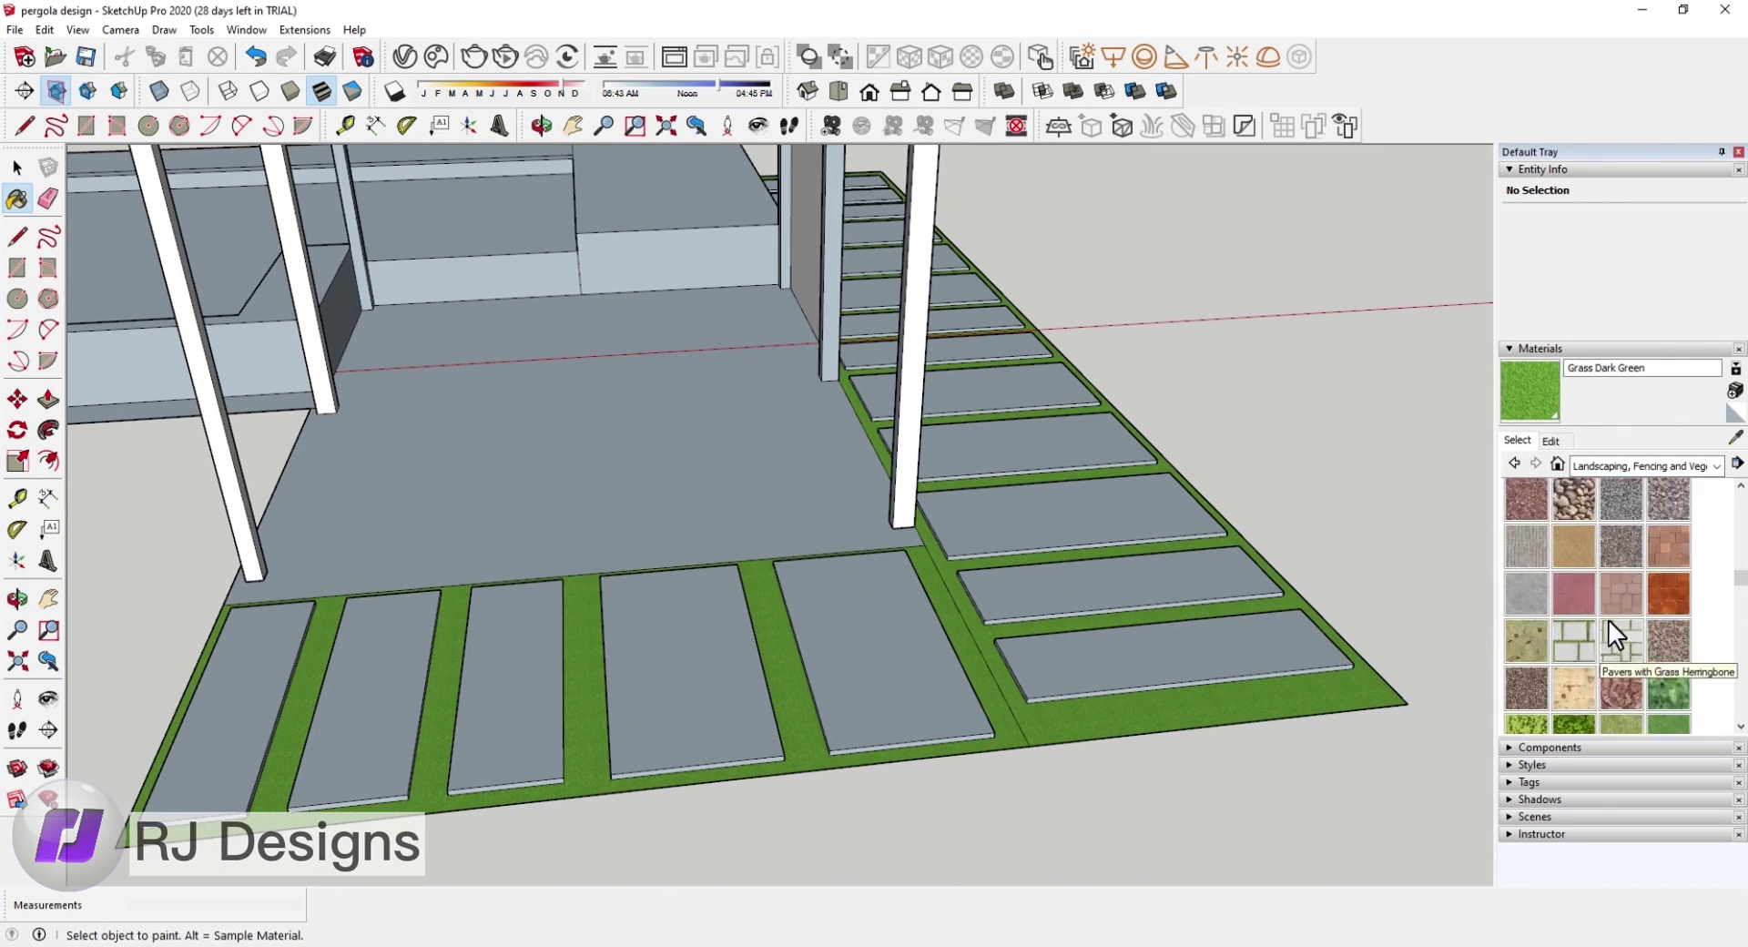
pyautogui.click(1608, 619)
pyautogui.scroll(3, 1170, 562)
# Step: Paint a paver with Pavers Flagstone Gray and lighten its texture in the Edit settings
pyautogui.click(1170, 562)
pyautogui.scroll(-4, 1010, 728)
pyautogui.scroll(4, 1639, 656)
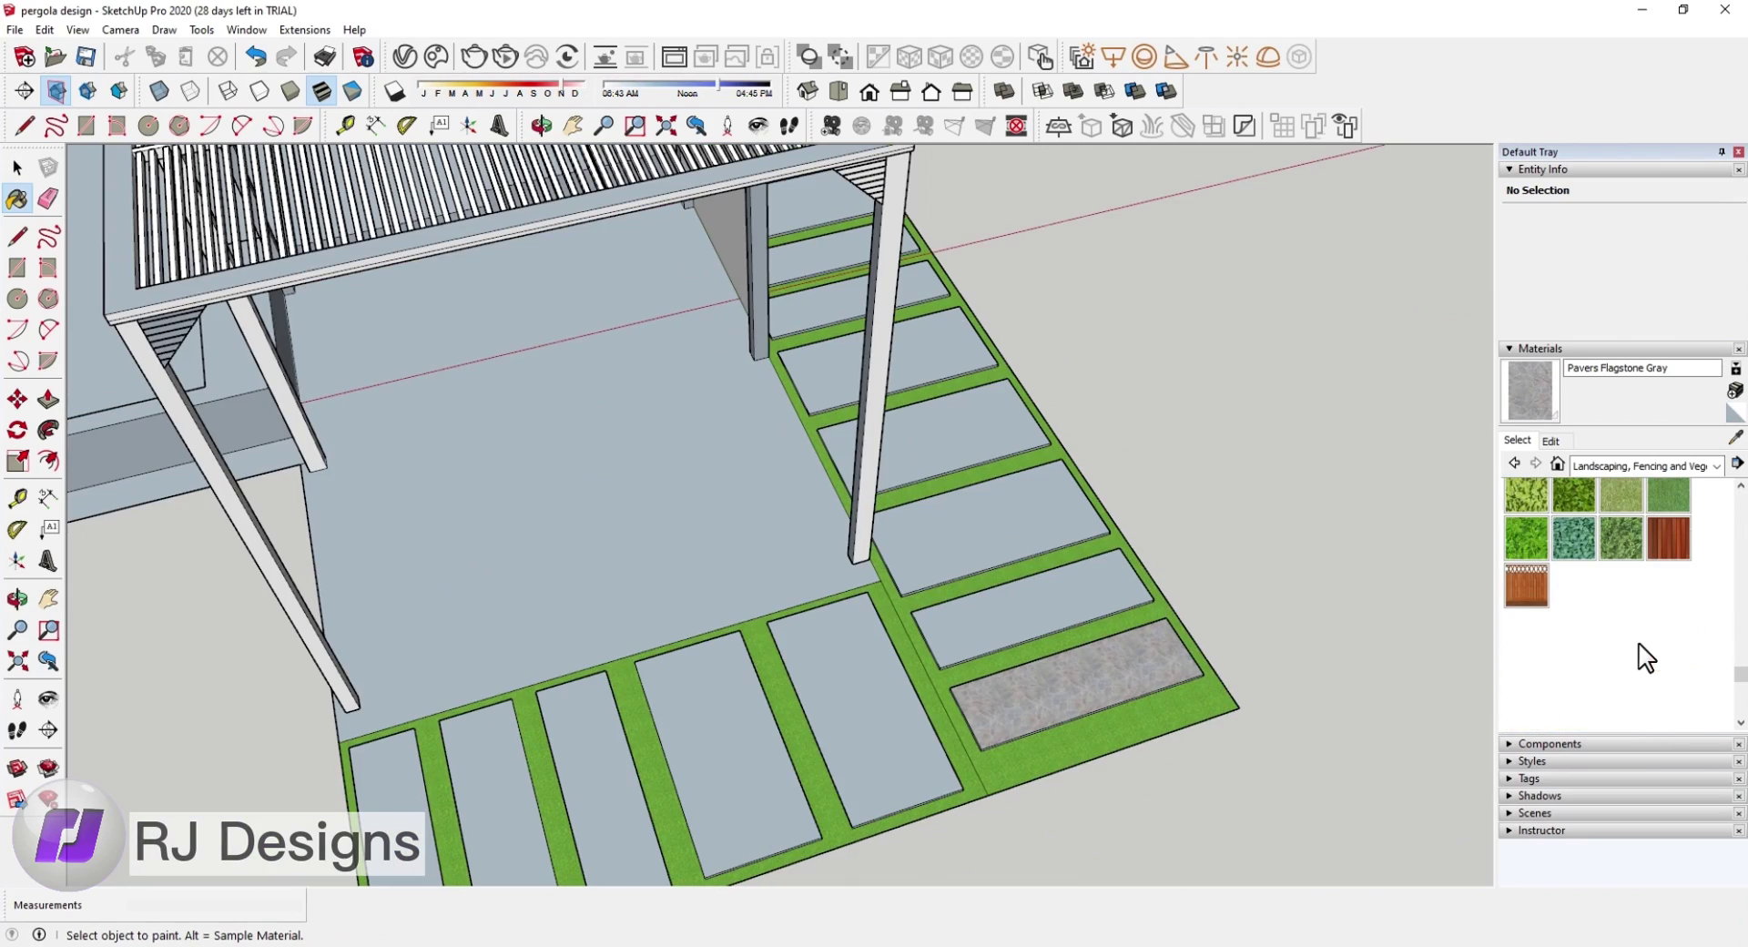
pyautogui.scroll(3, 1034, 663)
pyautogui.scroll(2, 1081, 605)
pyautogui.click(1551, 439)
pyautogui.click(1600, 510)
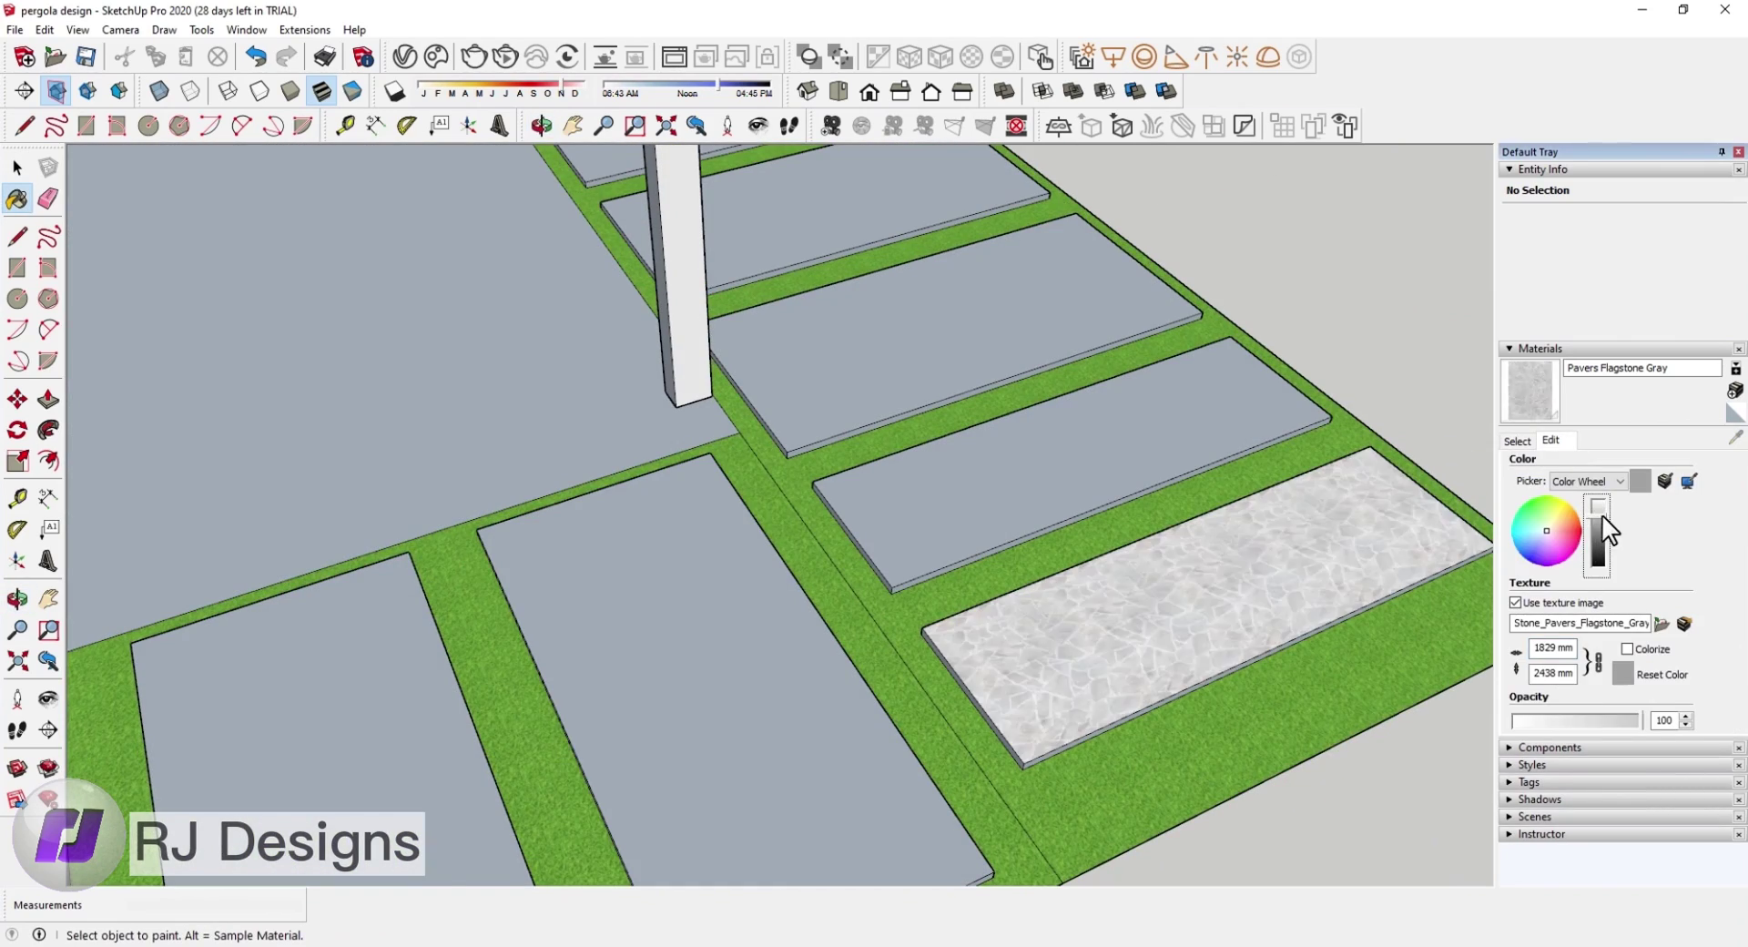
pyautogui.scroll(-3, 1045, 596)
# Step: Paint the remaining paver slabs with the Pavers Flagstone Gray texture
pyautogui.moveTo(1045, 596)
pyautogui.mouseDown(button='middle')
pyautogui.moveTo(878, 752)
pyautogui.moveTo(937, 599)
pyautogui.moveTo(664, 701)
pyautogui.mouseUp(button='middle')
pyautogui.scroll(3, 617, 624)
pyautogui.click(888, 672)
pyautogui.scroll(-2, 1229, 571)
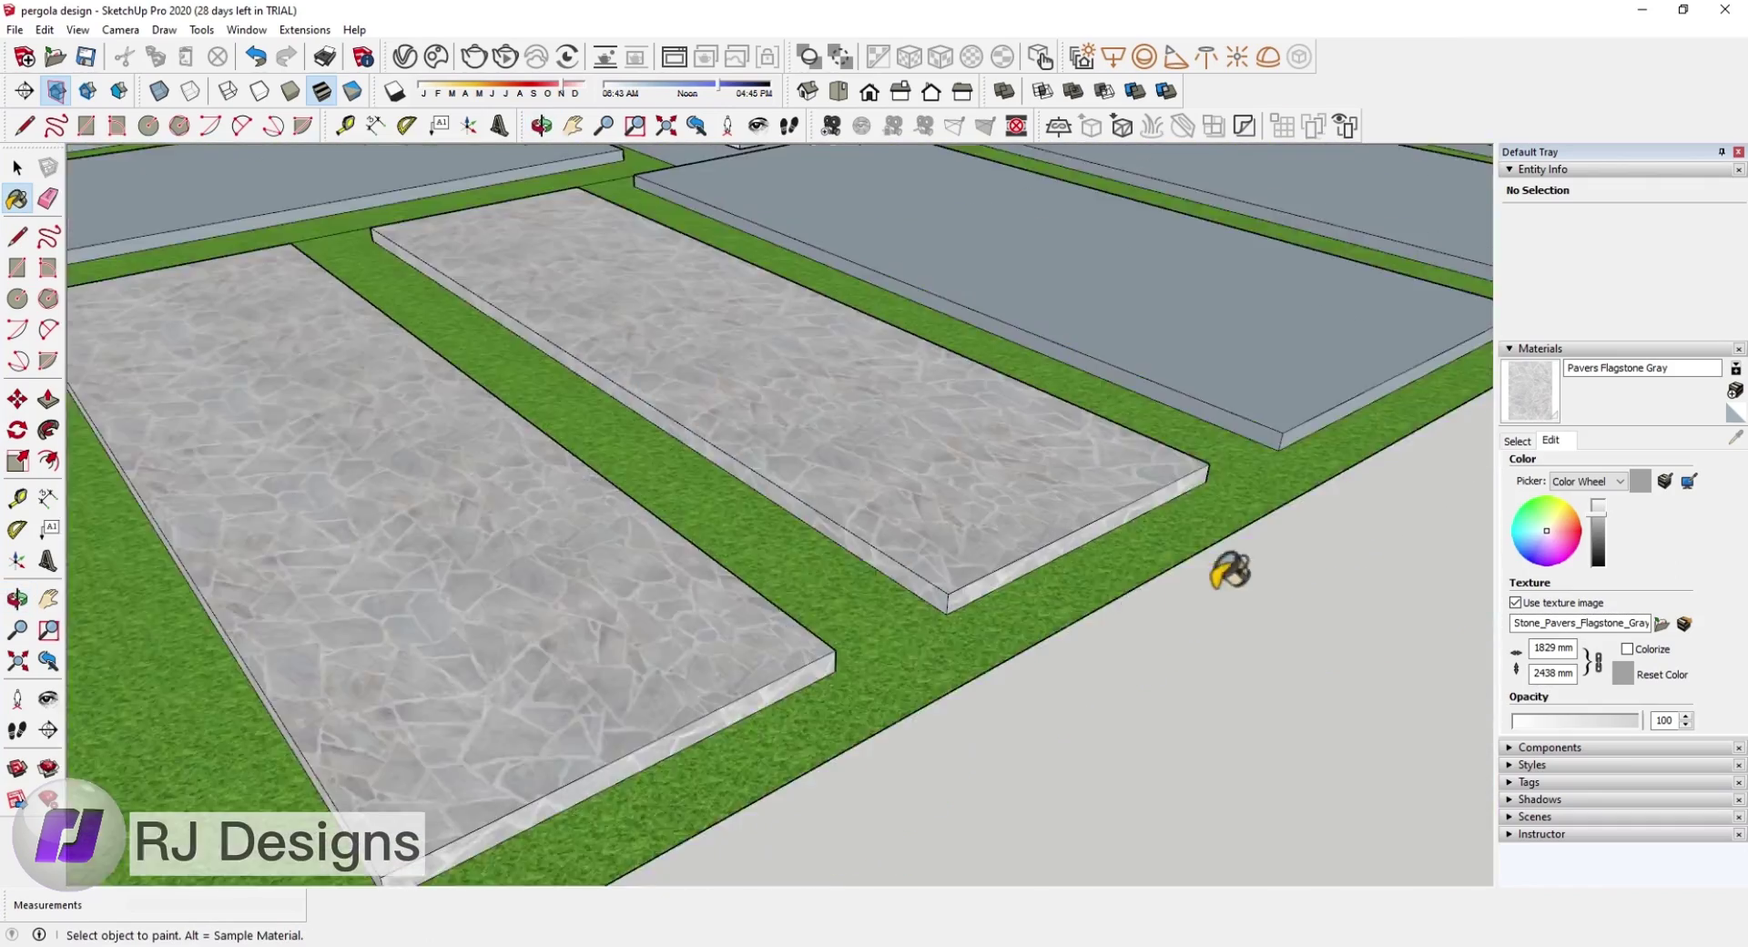
pyautogui.scroll(-2, 1230, 571)
pyautogui.moveTo(1288, 499); pyautogui.dragTo(1429, 471, button='middle')
pyautogui.scroll(3, 920, 297)
pyautogui.scroll(1, 1041, 421)
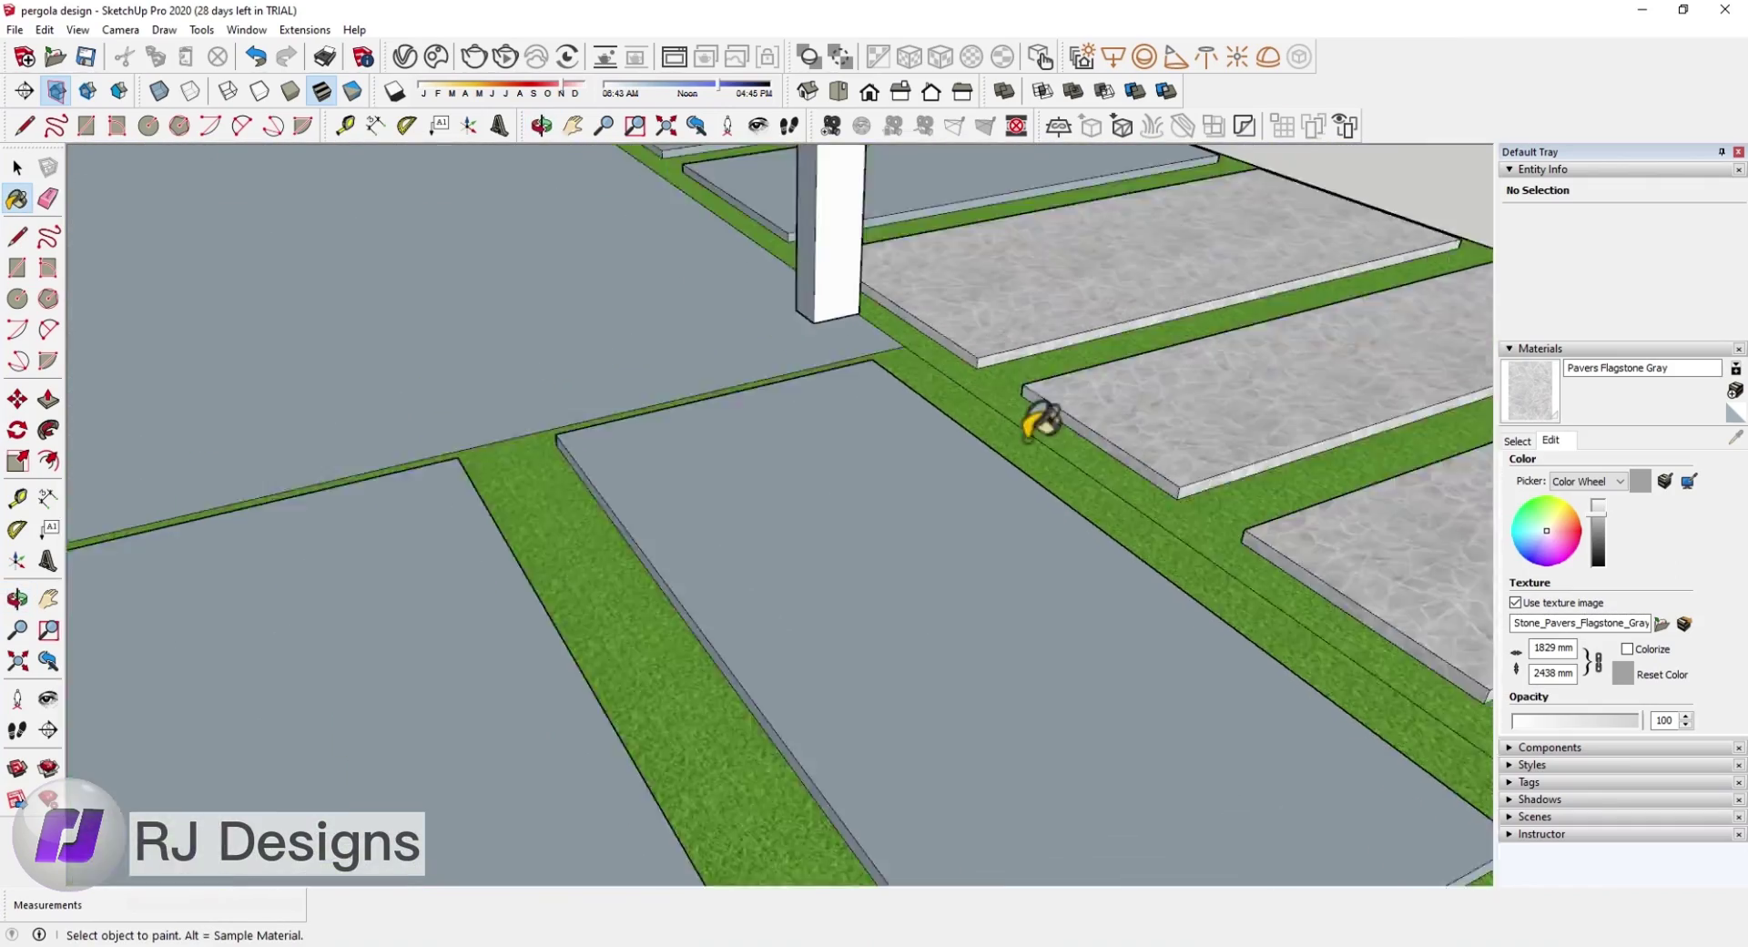
pyautogui.moveTo(1041, 420)
pyautogui.mouseDown(button='middle')
pyautogui.moveTo(1061, 625)
pyautogui.moveTo(1111, 558)
pyautogui.moveTo(937, 636)
pyautogui.moveTo(1245, 657)
pyautogui.moveTo(755, 565)
pyautogui.mouseUp(button='middle')
pyautogui.moveTo(451, 456)
pyautogui.mouseDown(button='middle')
pyautogui.moveTo(768, 476)
pyautogui.moveTo(815, 577)
pyautogui.moveTo(1091, 446)
pyautogui.moveTo(1190, 507)
pyautogui.moveTo(1163, 451)
pyautogui.mouseUp(button='middle')
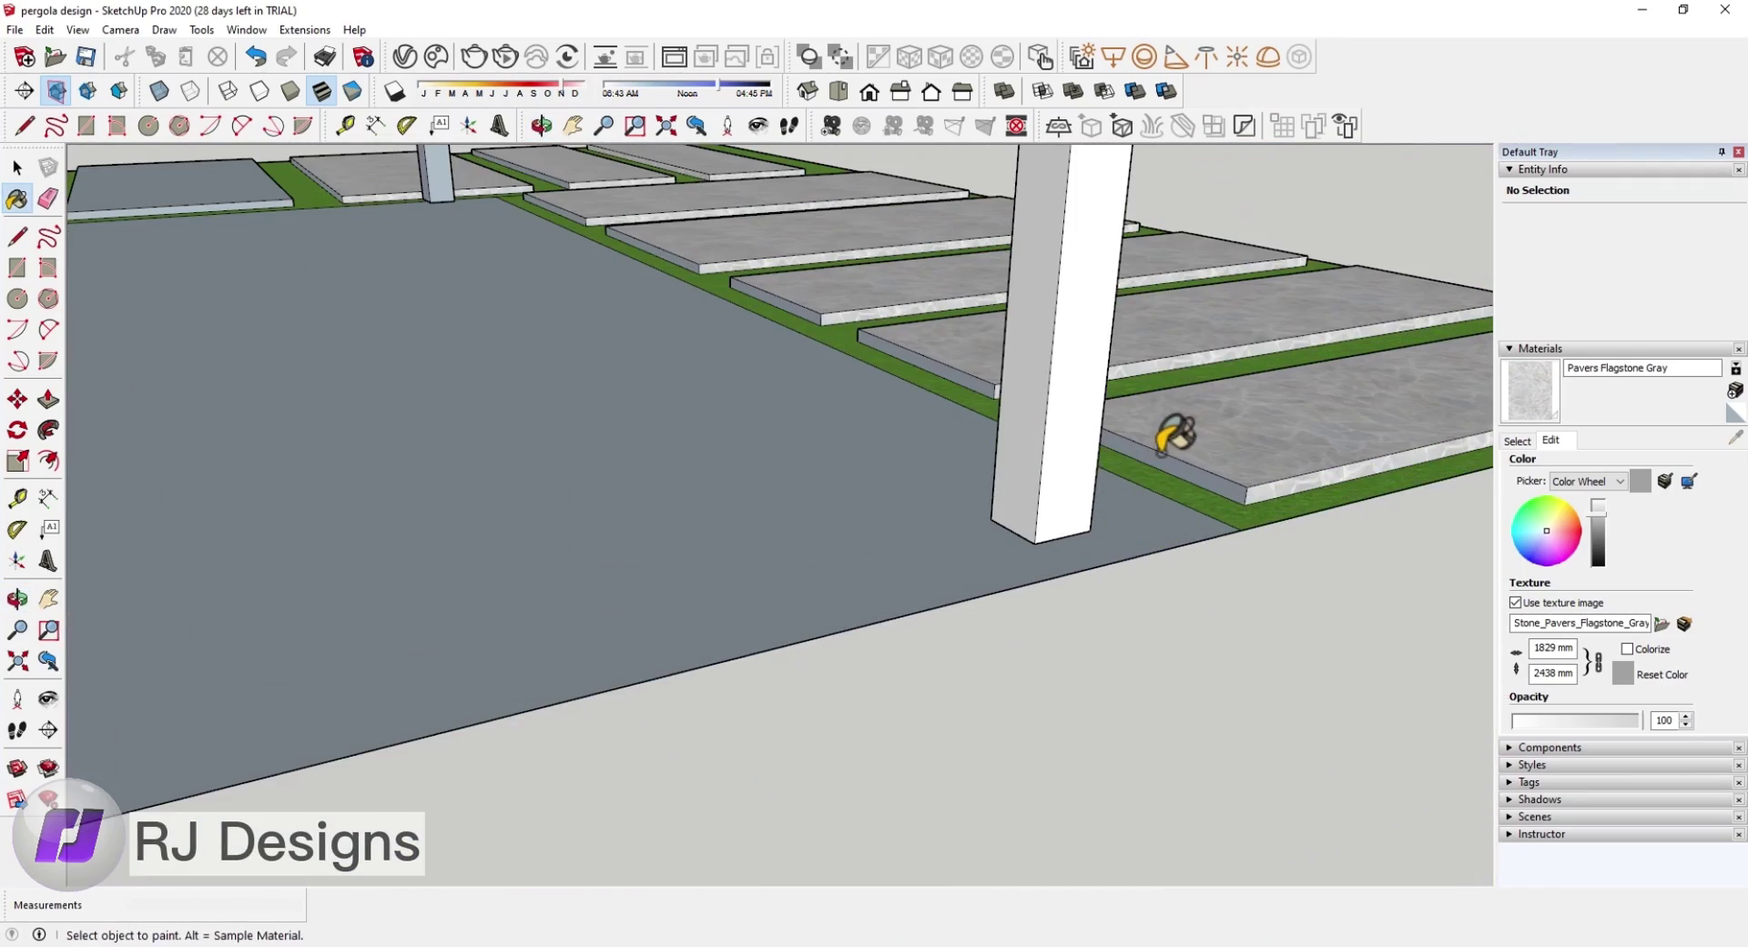
pyautogui.moveTo(733, 328)
pyautogui.mouseDown(button='middle')
pyautogui.moveTo(625, 285)
pyautogui.moveTo(772, 473)
pyautogui.mouseUp(button='middle')
pyautogui.moveTo(996, 193); pyautogui.dragTo(545, 593, button='middle')
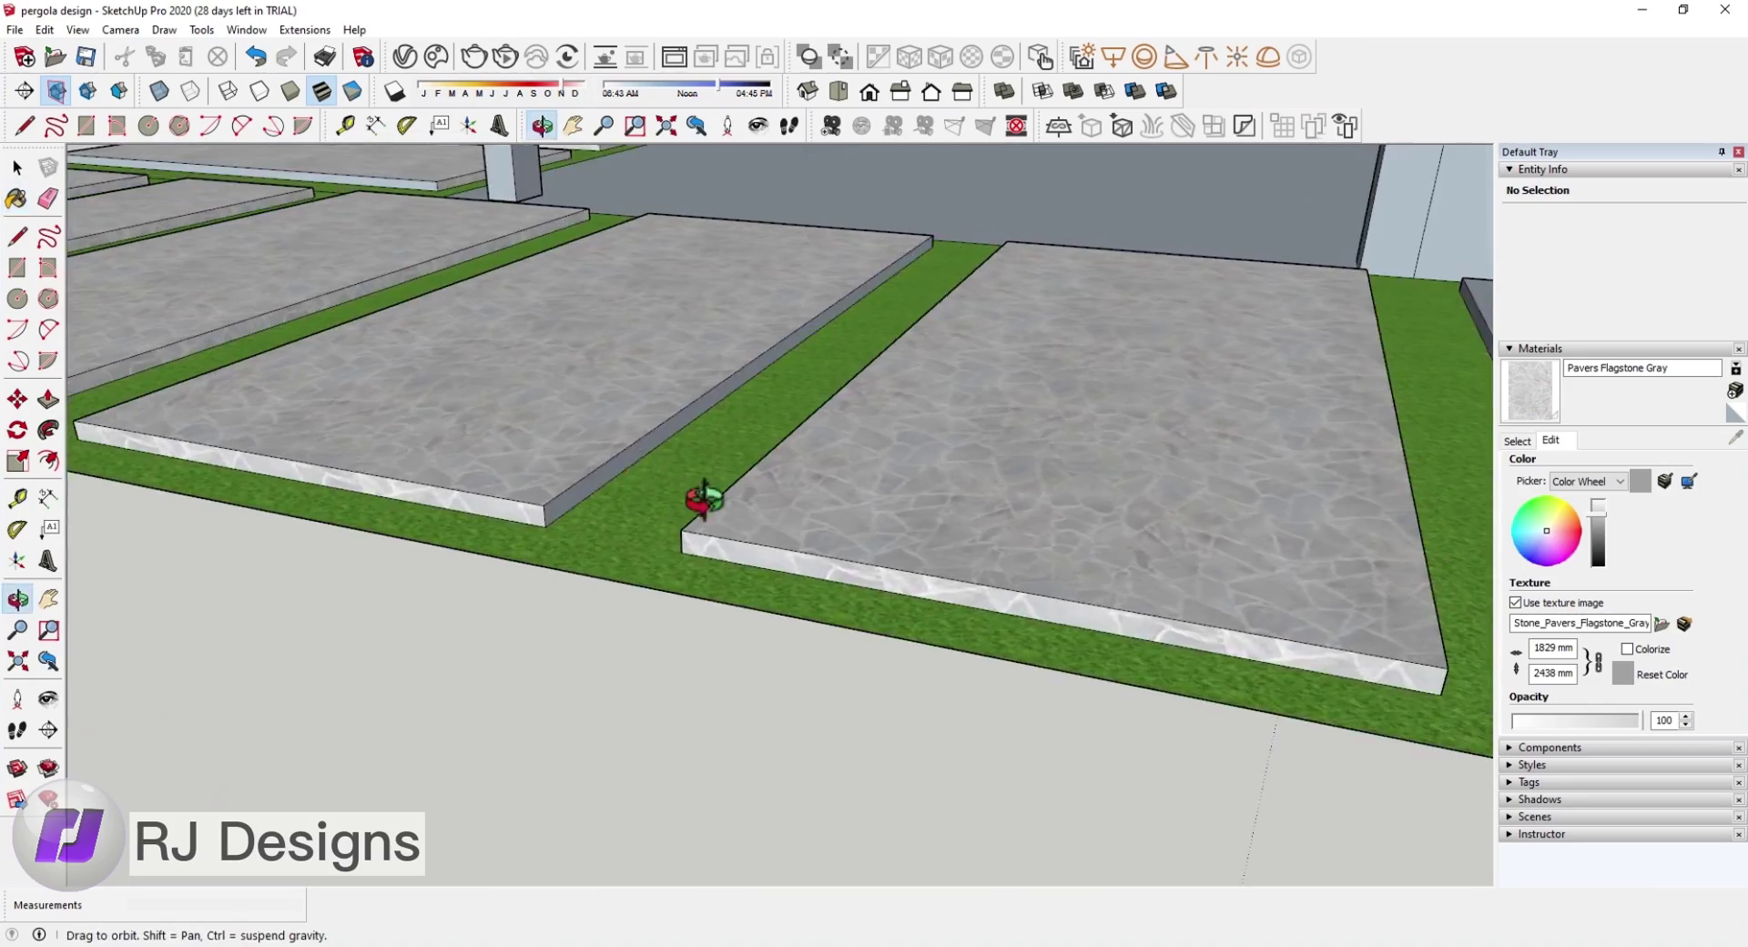
pyautogui.moveTo(704, 499); pyautogui.dragTo(809, 502, button='middle')
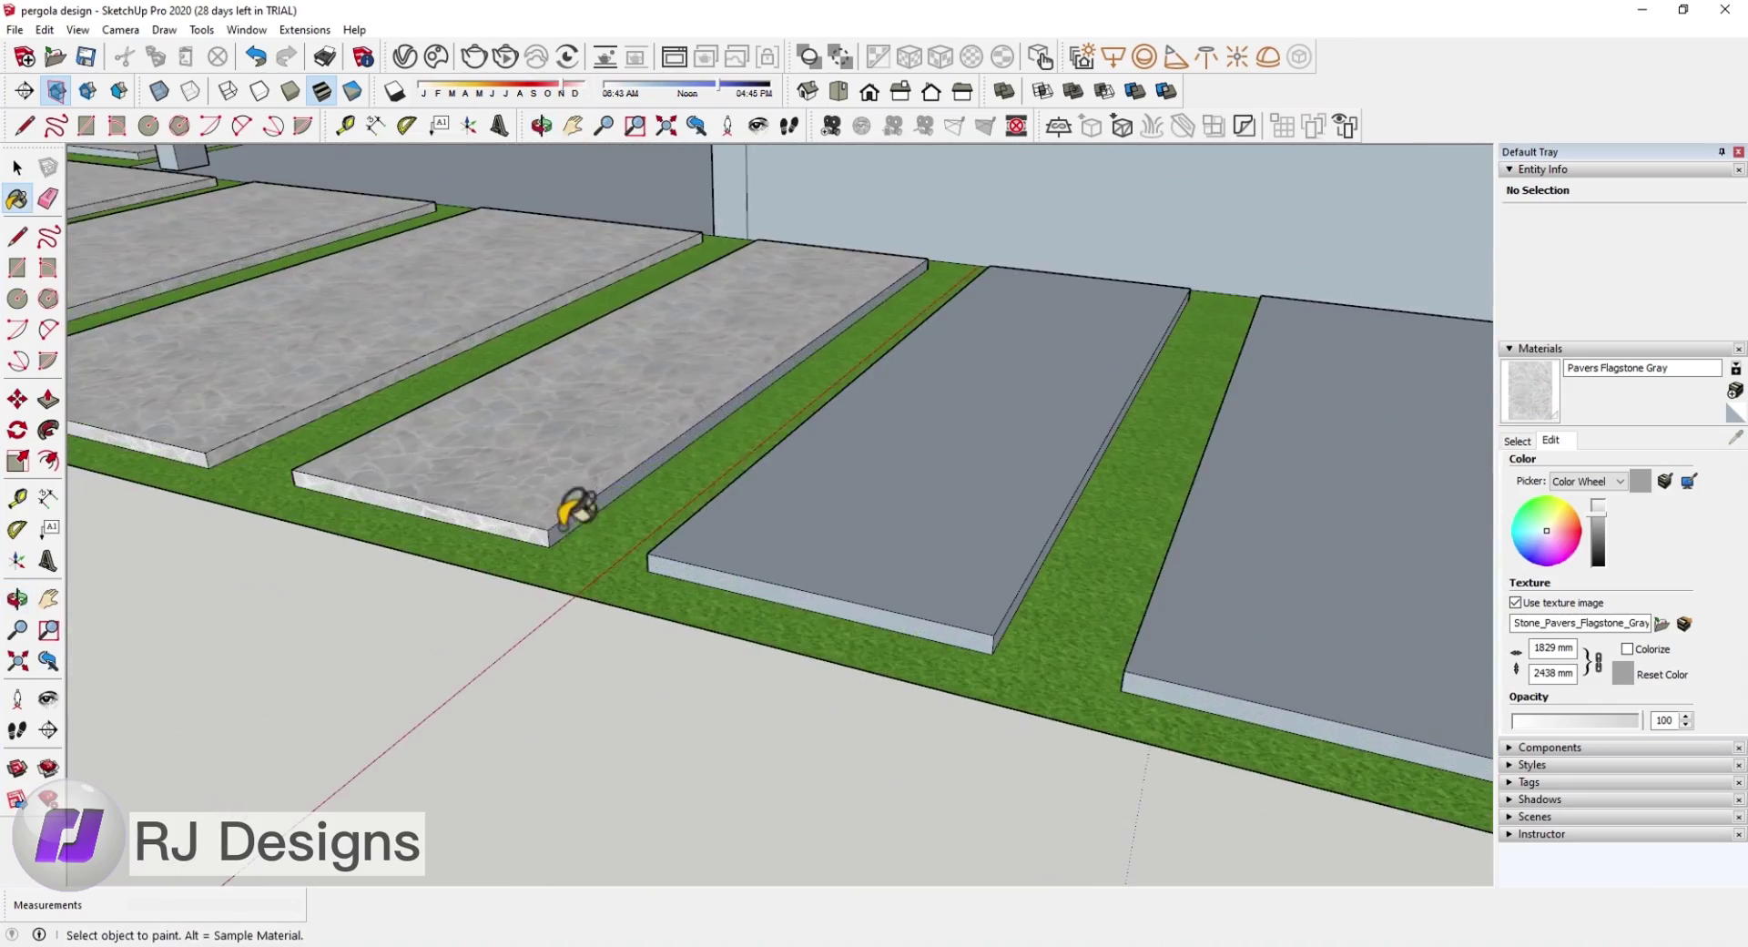
pyautogui.moveTo(576, 510); pyautogui.dragTo(1098, 477, button='middle')
pyautogui.moveTo(628, 533); pyautogui.dragTo(1180, 439, button='middle')
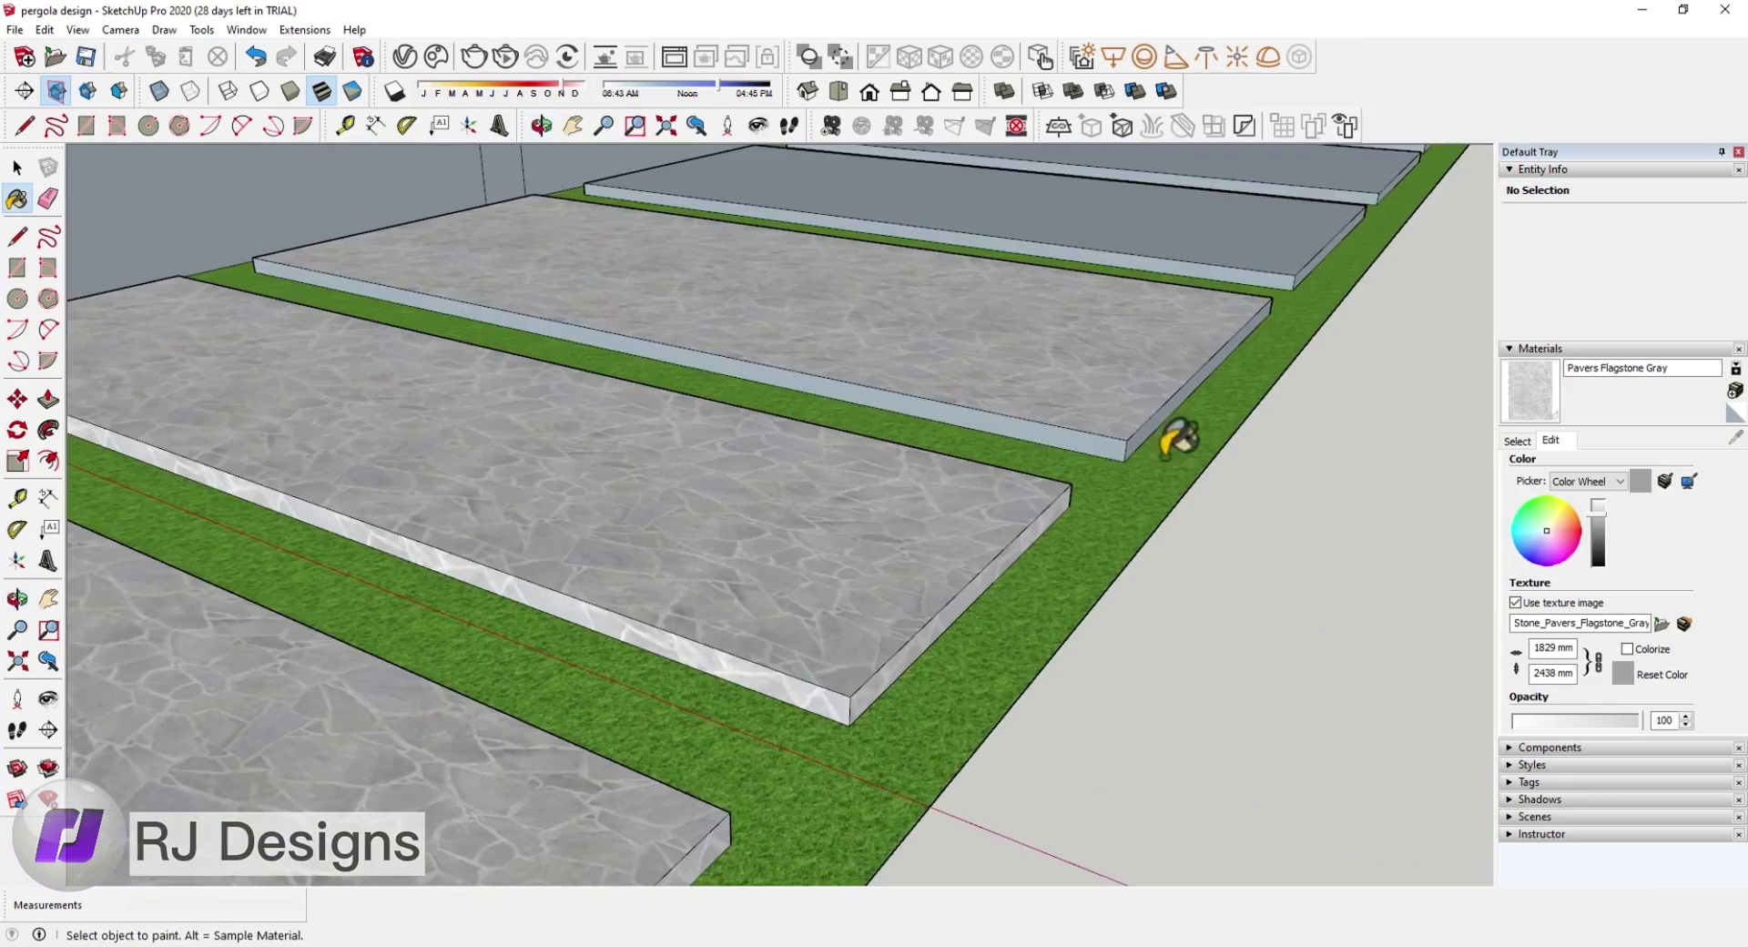
pyautogui.moveTo(824, 545)
pyautogui.mouseDown(button='middle')
pyautogui.moveTo(1182, 420)
pyautogui.moveTo(948, 519)
pyautogui.mouseUp(button='middle')
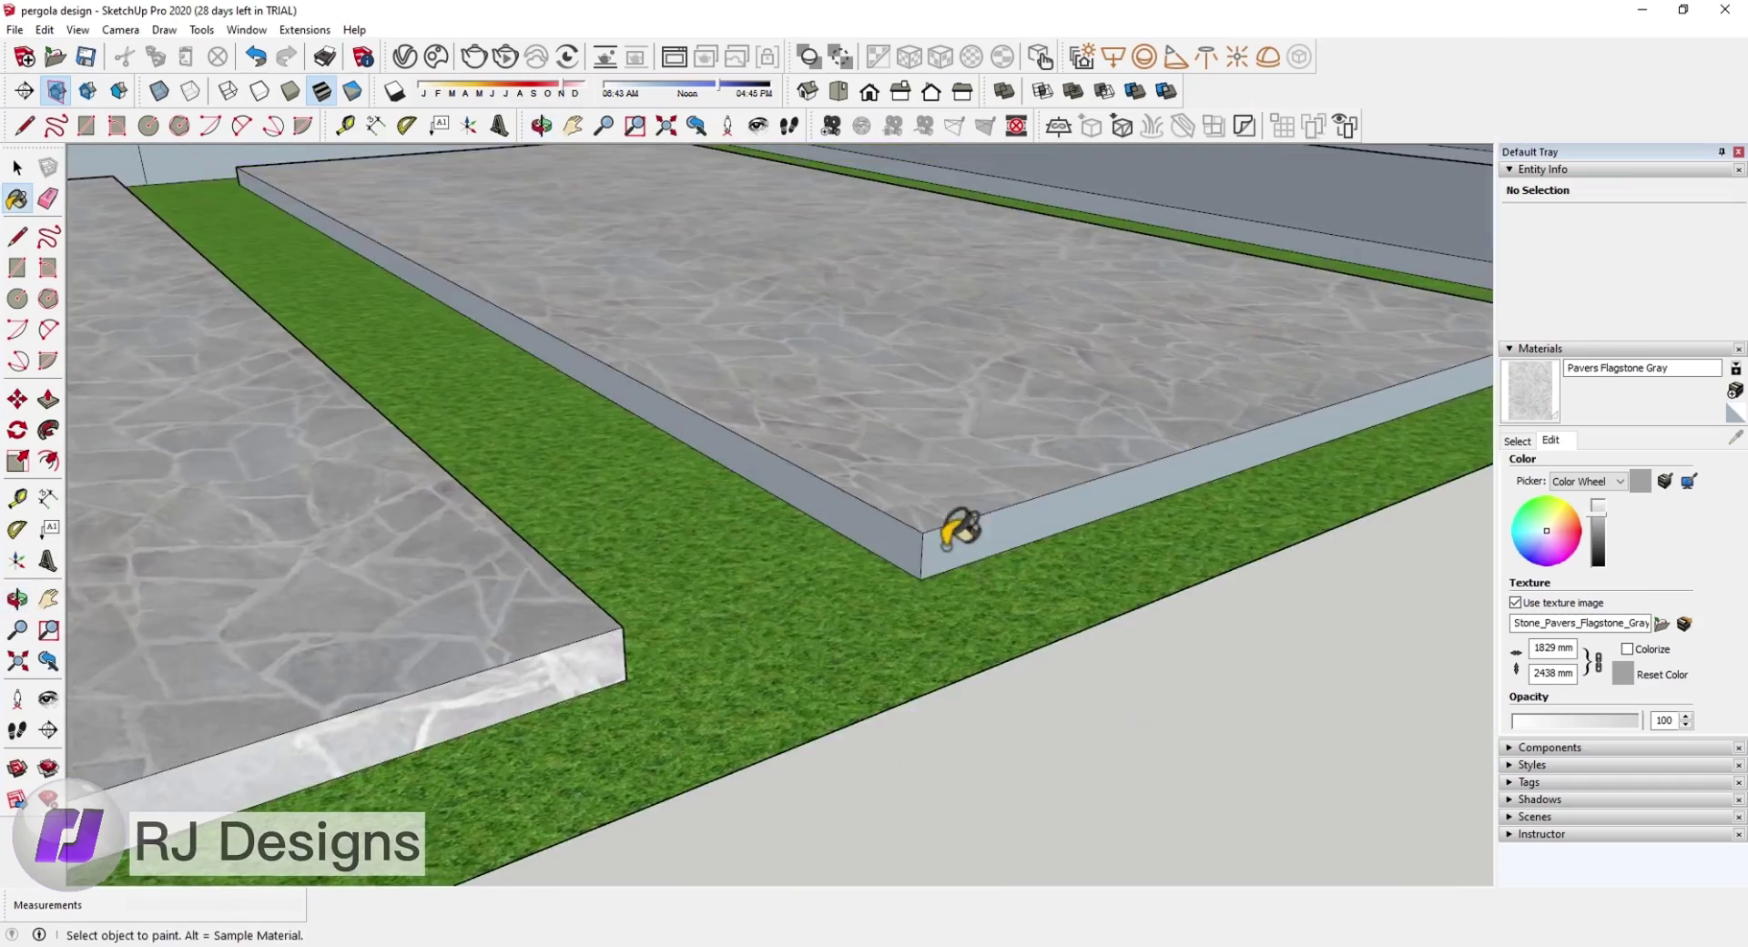
pyautogui.click(1154, 496)
# Step: Orbit around the pergola to review the flagstone pavers set in the green grass strips
pyautogui.moveTo(1153, 496)
pyautogui.mouseDown(button='middle')
pyautogui.moveTo(819, 624)
pyautogui.moveTo(1008, 507)
pyautogui.moveTo(1179, 601)
pyautogui.moveTo(818, 582)
pyautogui.moveTo(1312, 499)
pyautogui.moveTo(1014, 678)
pyautogui.moveTo(847, 531)
pyautogui.mouseUp(button='middle')
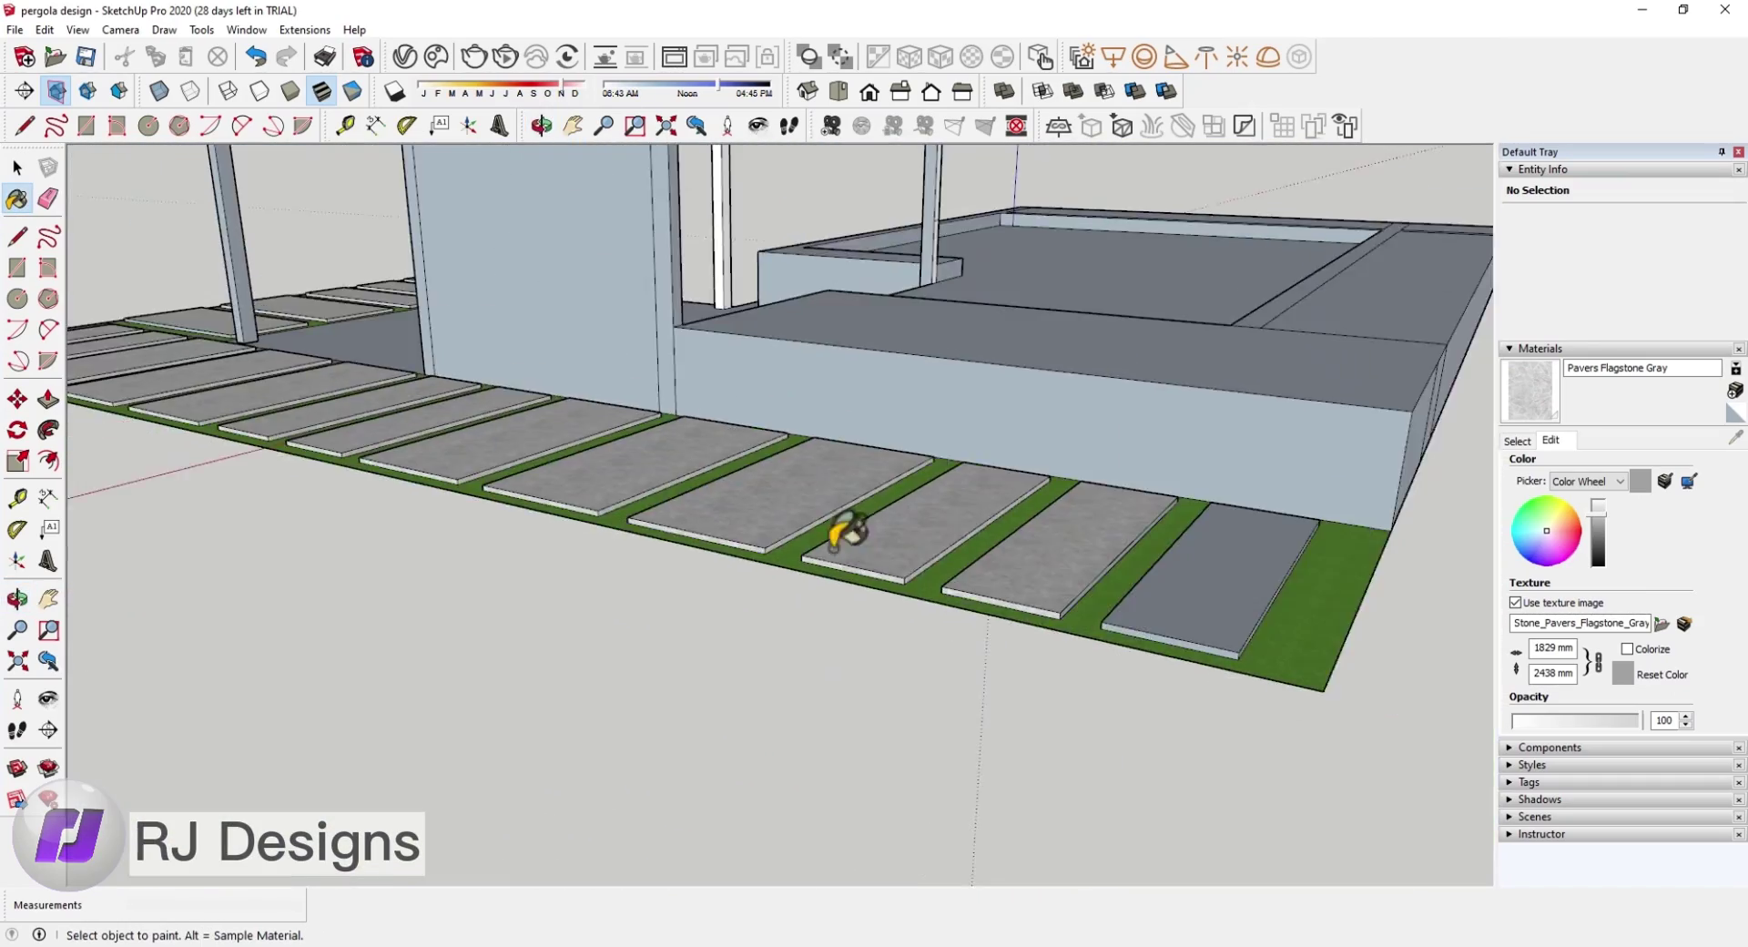
pyautogui.scroll(-5, 1321, 619)
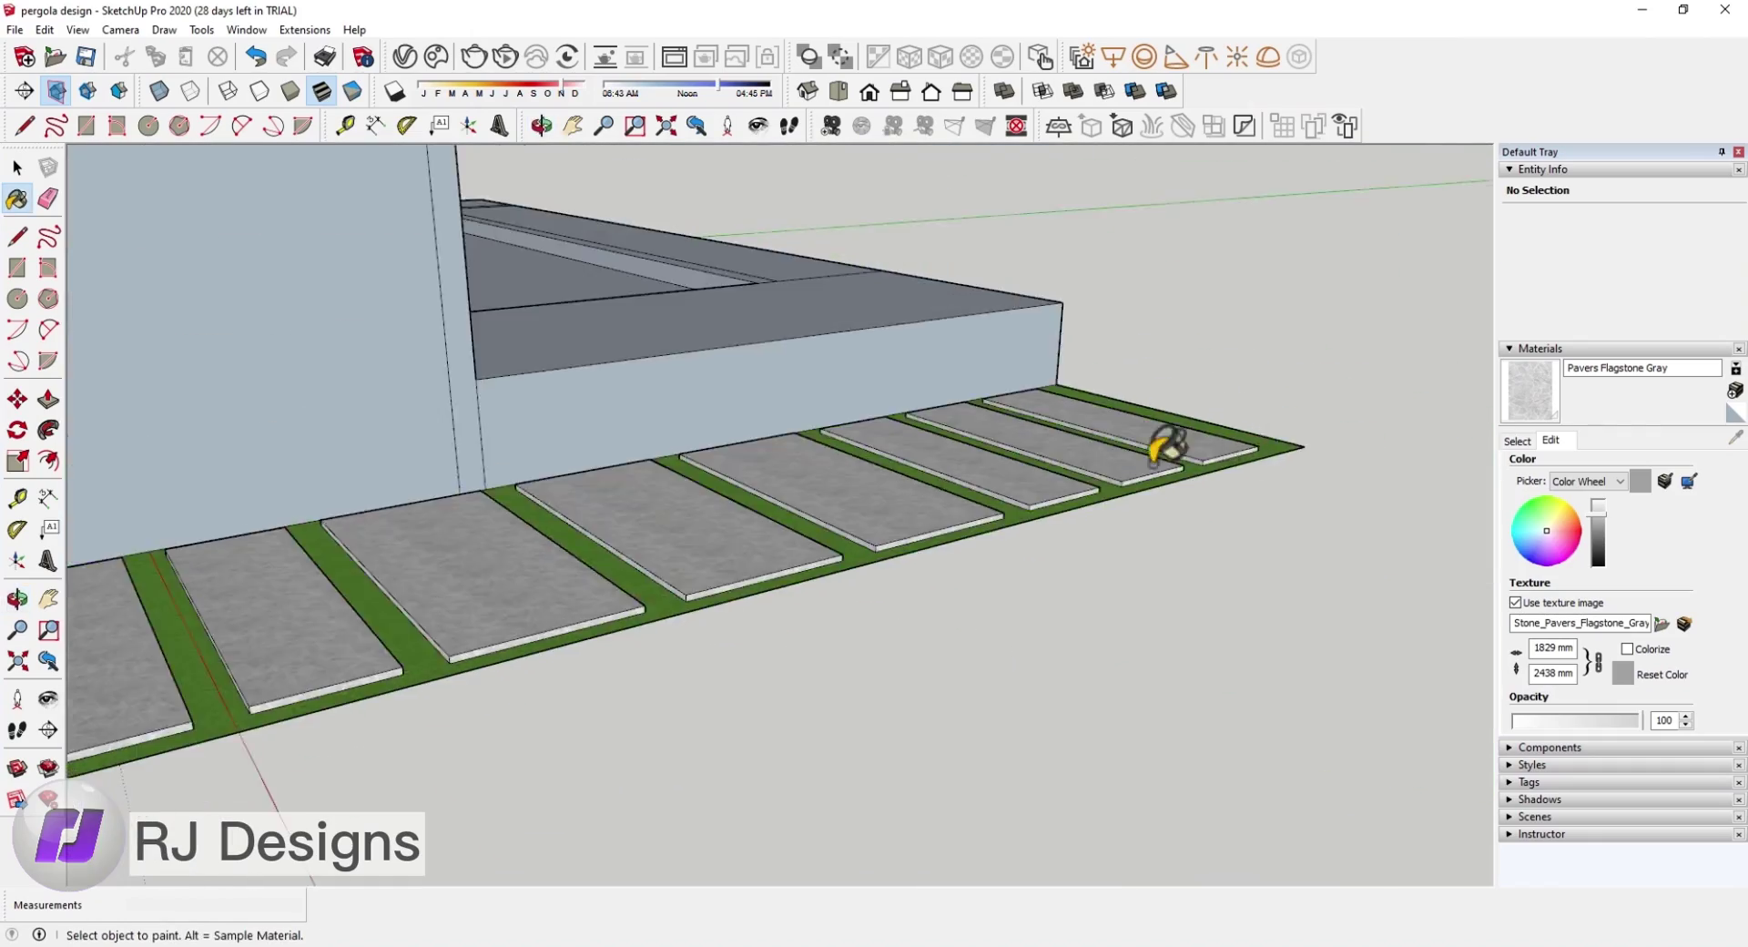
pyautogui.moveTo(1156, 451); pyautogui.dragTo(1062, 507, button='middle')
pyautogui.scroll(5, 793, 436)
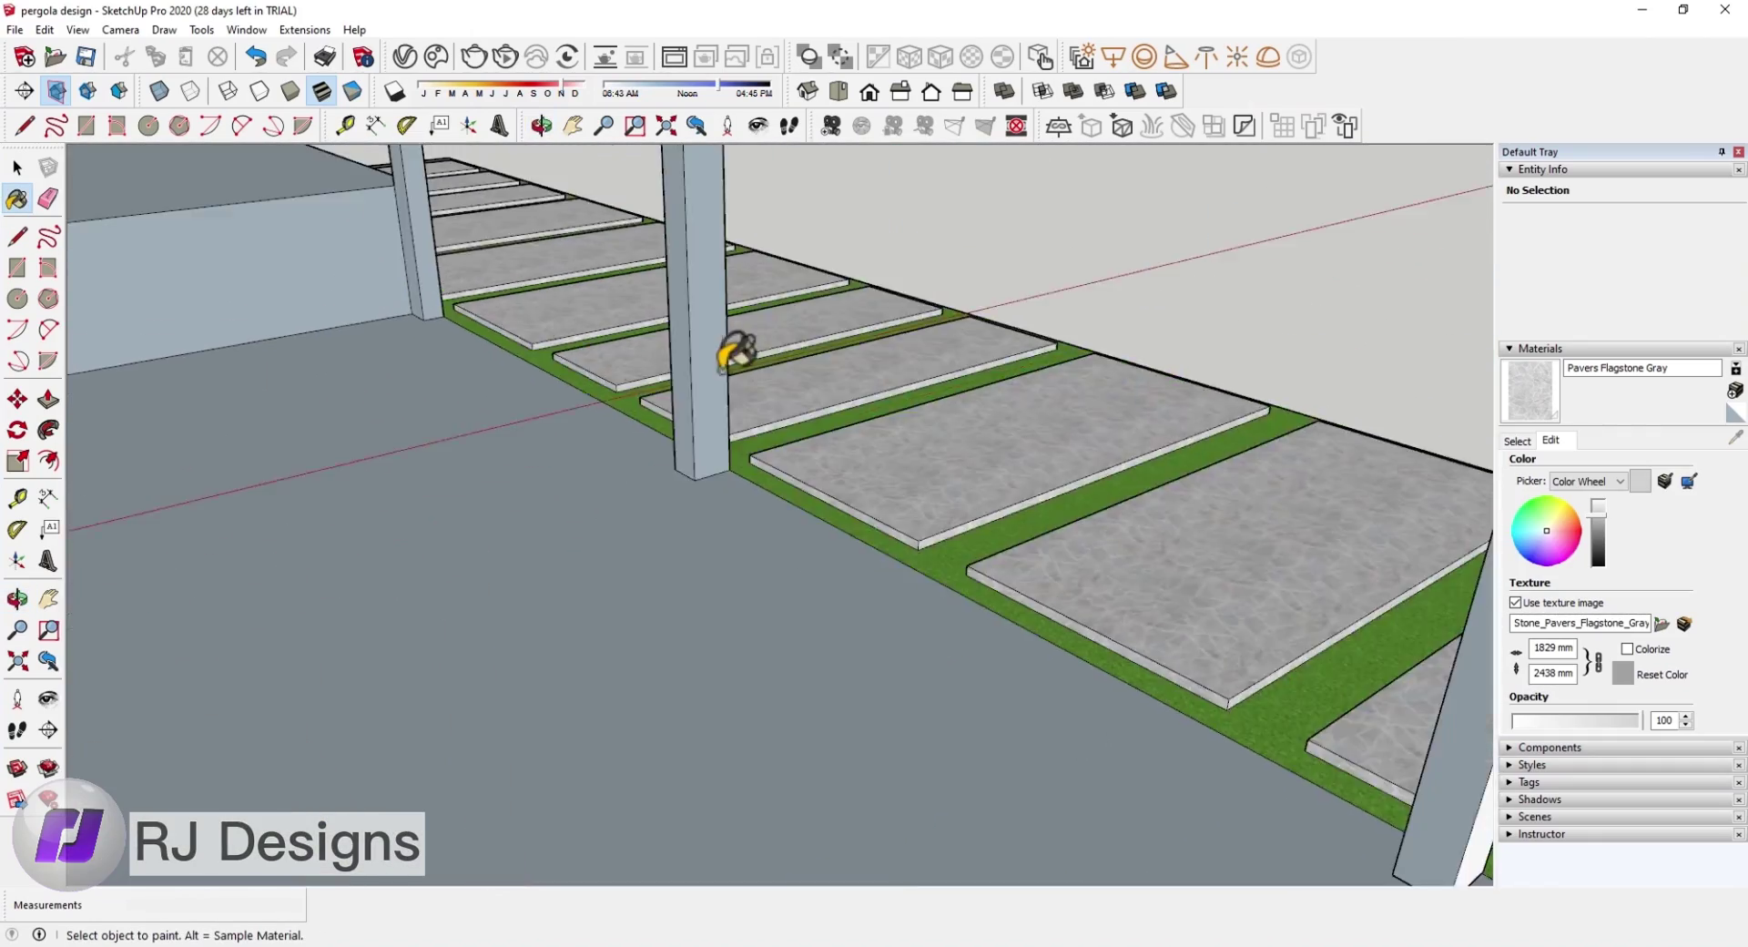
pyautogui.moveTo(735, 353); pyautogui.dragTo(829, 376, button='middle')
pyautogui.scroll(5, 847, 500)
pyautogui.scroll(3, 866, 617)
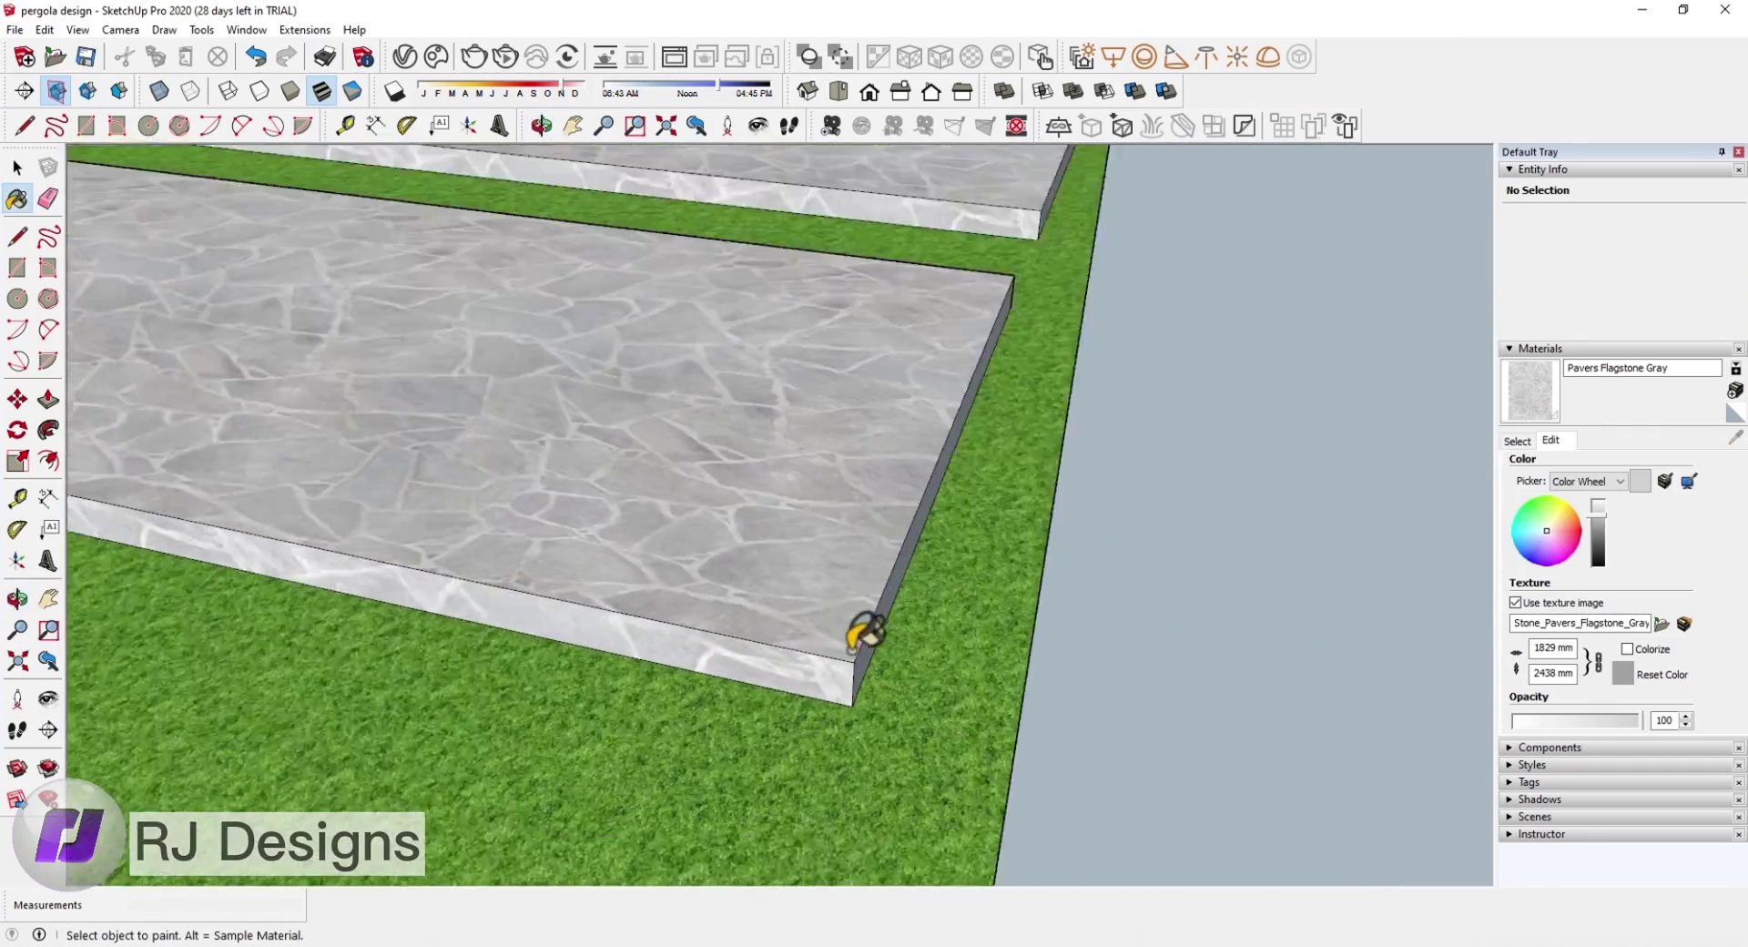
pyautogui.scroll(-2, 980, 328)
pyautogui.moveTo(980, 328); pyautogui.dragTo(1050, 365, button='middle')
pyautogui.scroll(-3, 824, 320)
pyautogui.scroll(-2, 1105, 324)
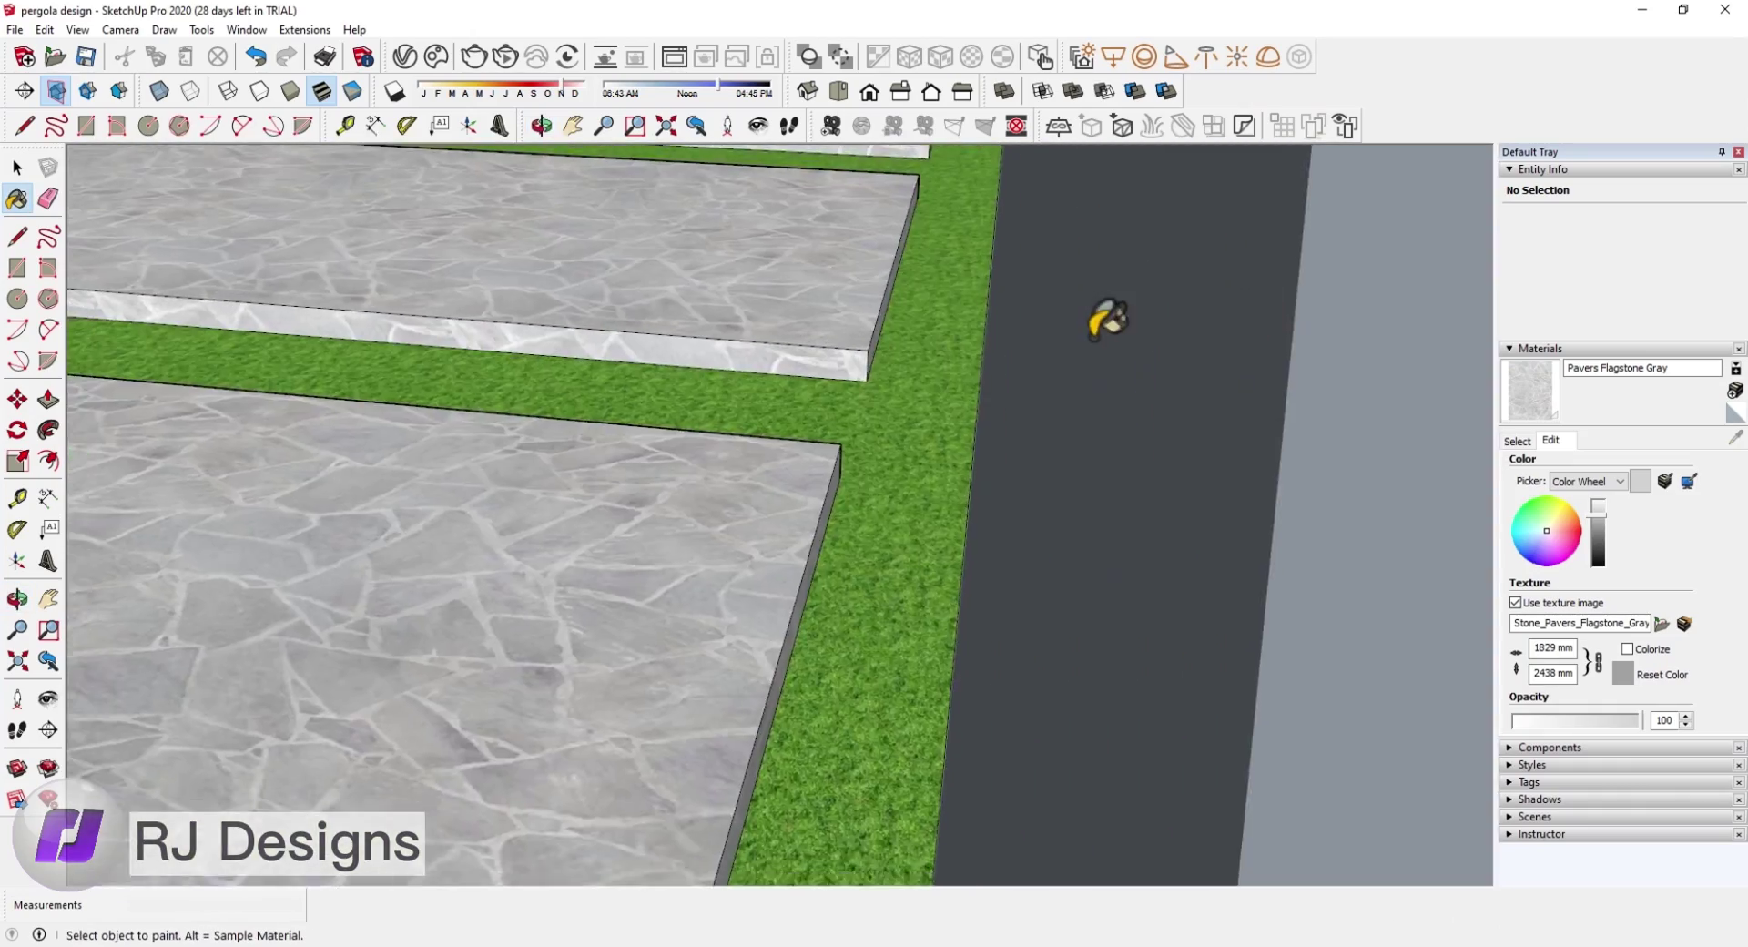
pyautogui.scroll(-2, 1217, 336)
pyautogui.keyDown('shift'); pyautogui.moveTo(1217, 336); pyautogui.dragTo(489, 492, button='middle'); pyautogui.keyUp('shift')
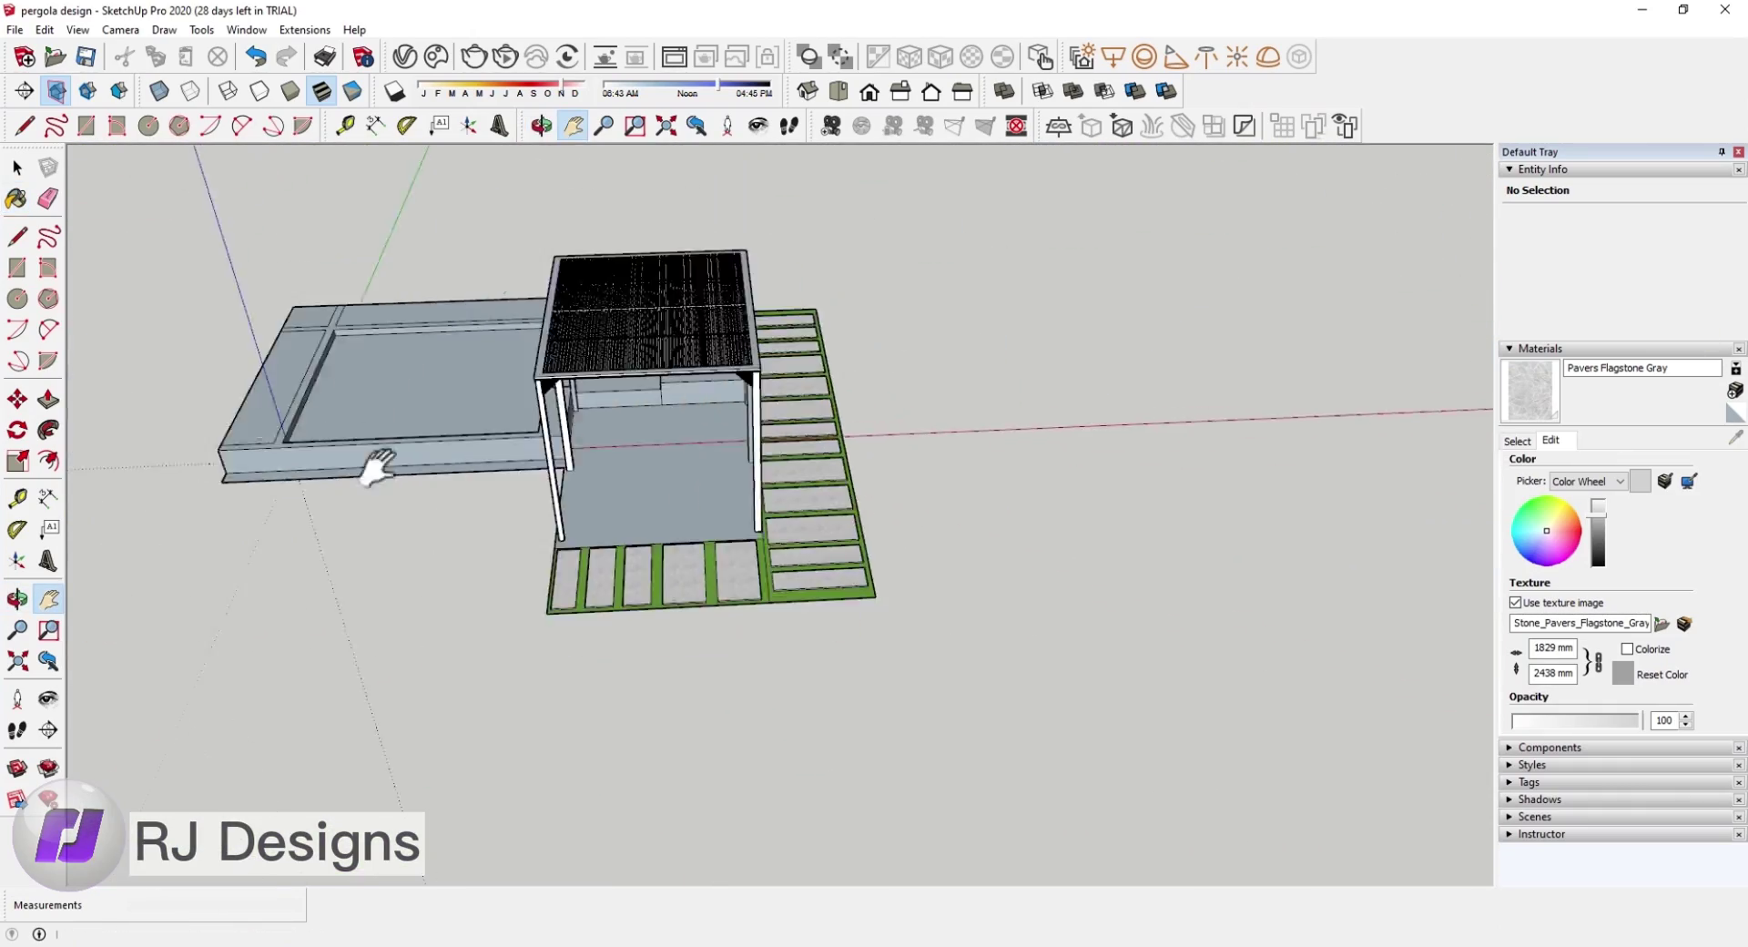
# Step: Paint both halves of the pergola roof slats with Wood Veneer 01
pyautogui.scroll(5, 482, 307)
pyautogui.press('b')
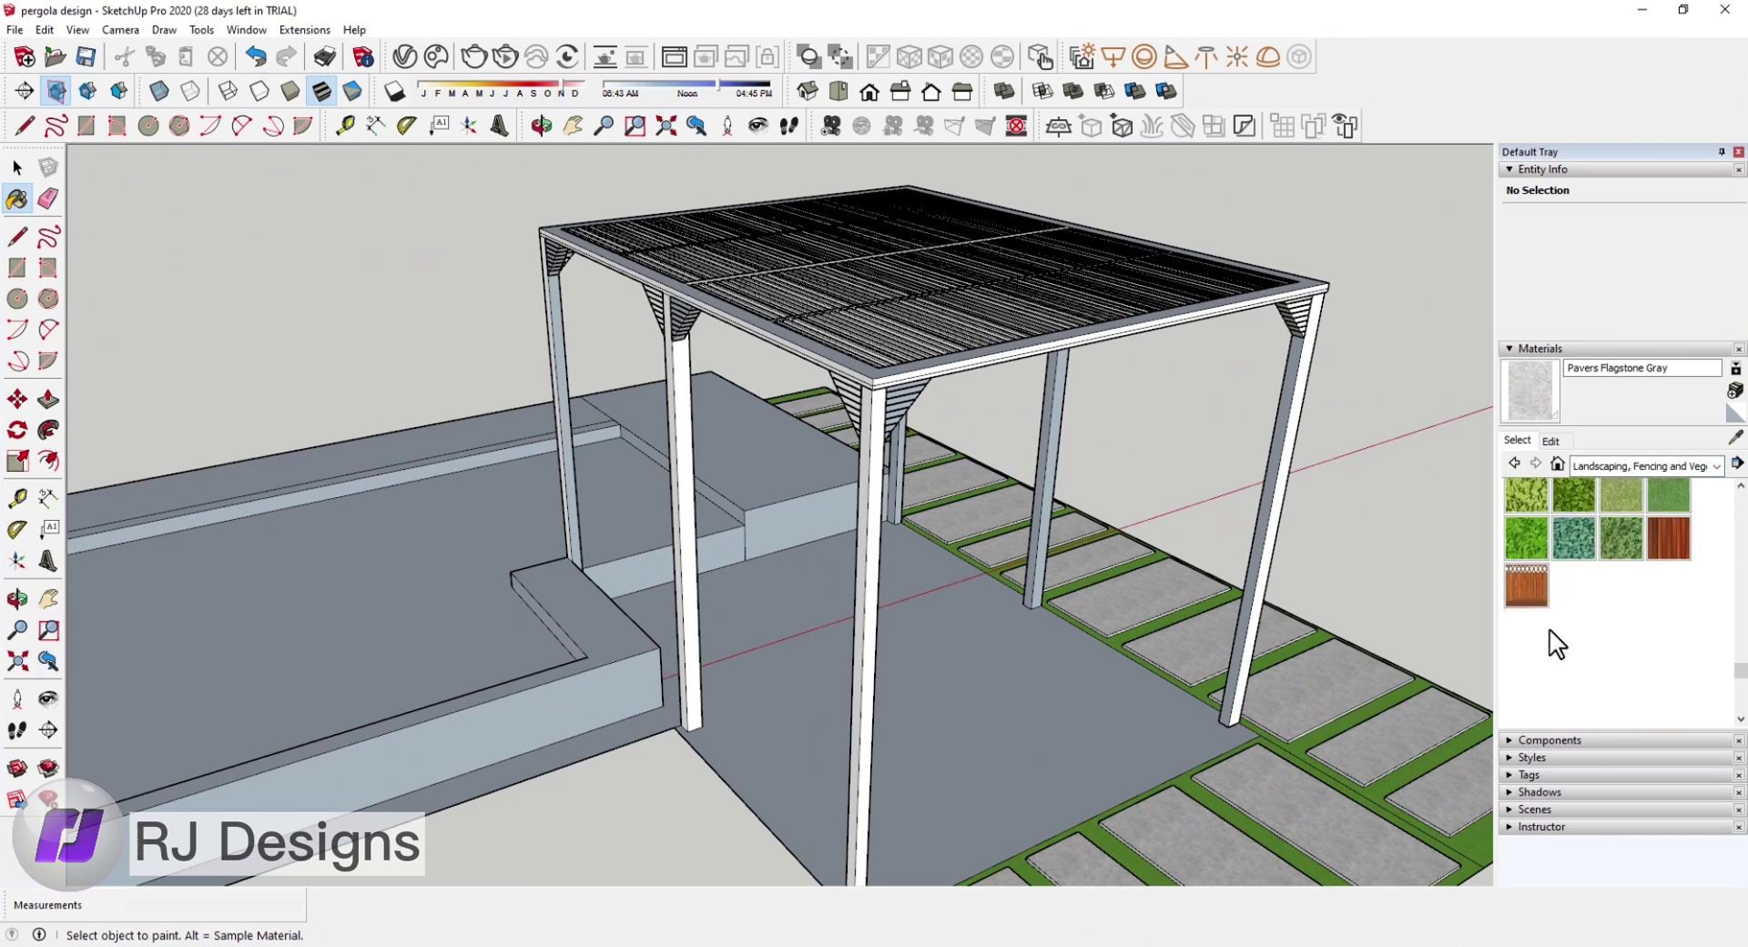
pyautogui.click(1599, 703)
pyautogui.scroll(3, 872, 383)
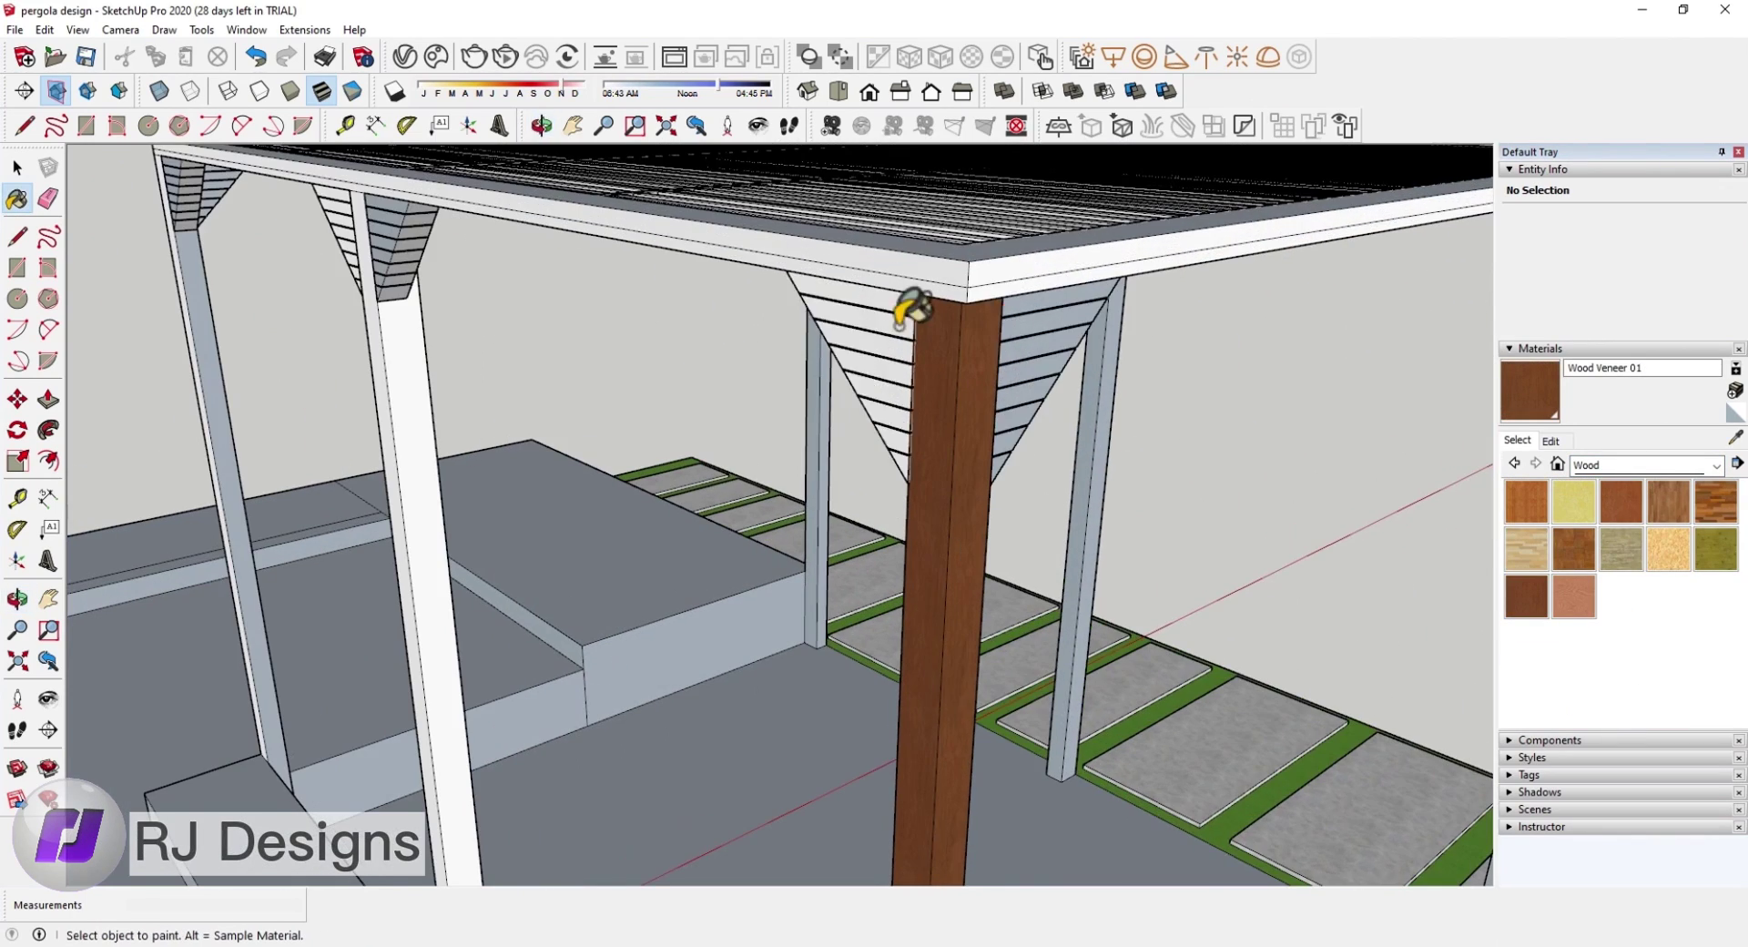
pyautogui.scroll(-3, 792, 519)
pyautogui.scroll(-3, 781, 517)
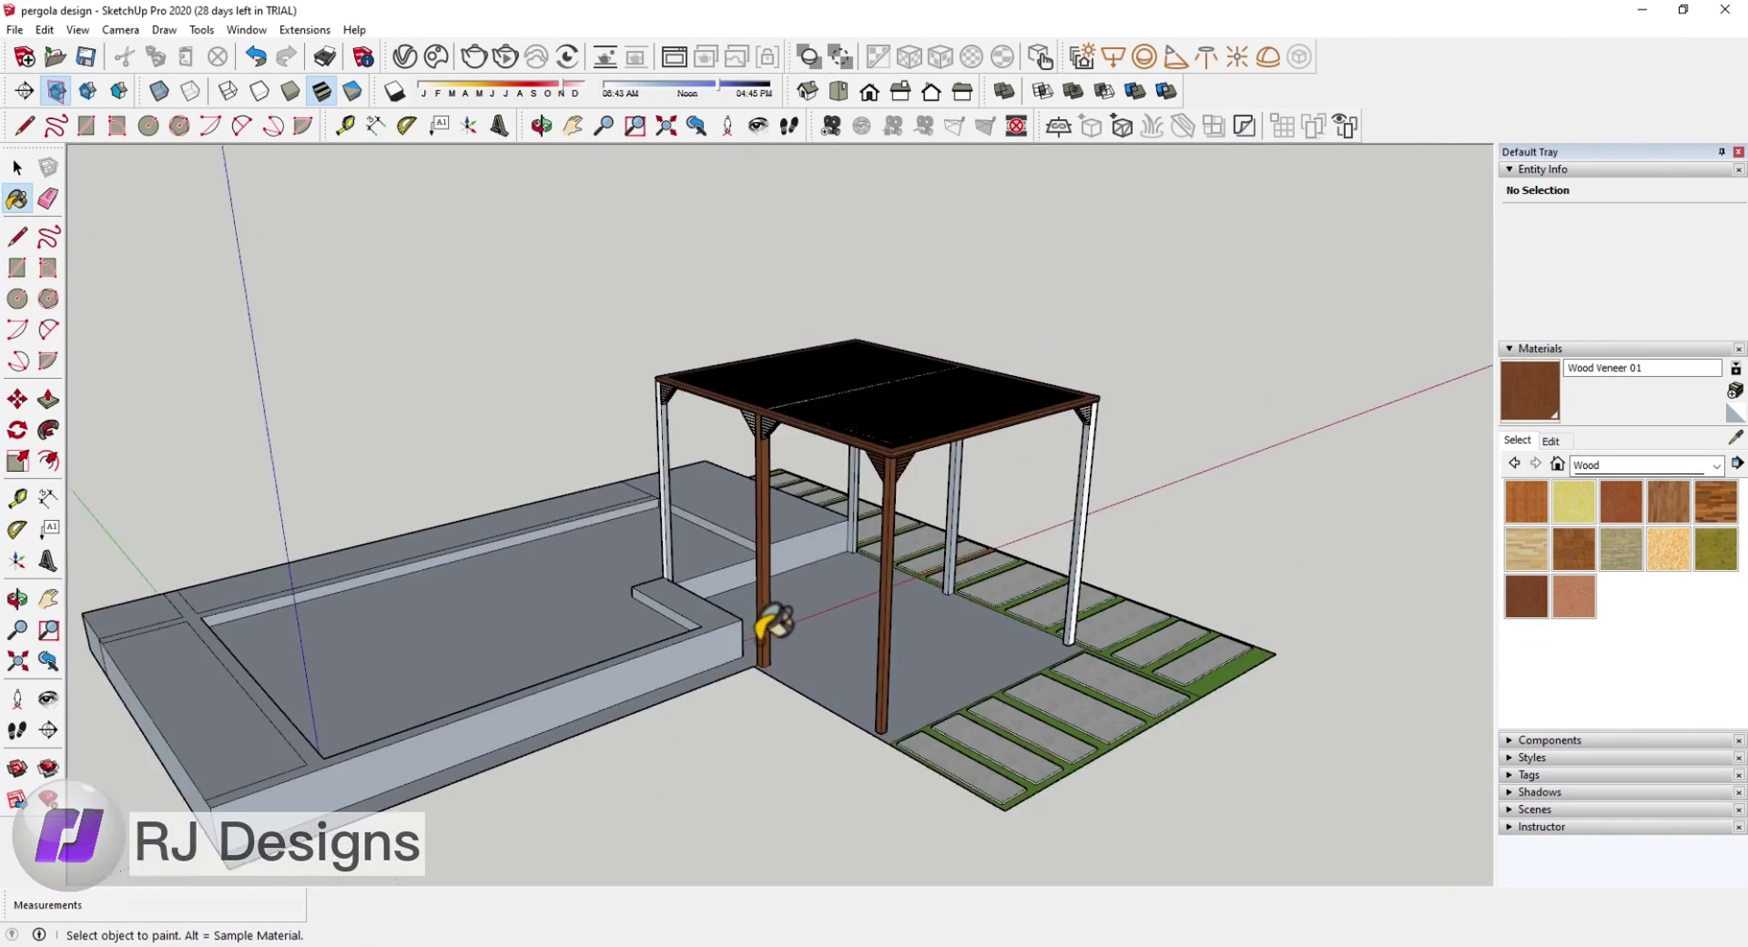
pyautogui.moveTo(911, 437); pyautogui.dragTo(1046, 406, button='middle')
pyautogui.scroll(5, 1038, 428)
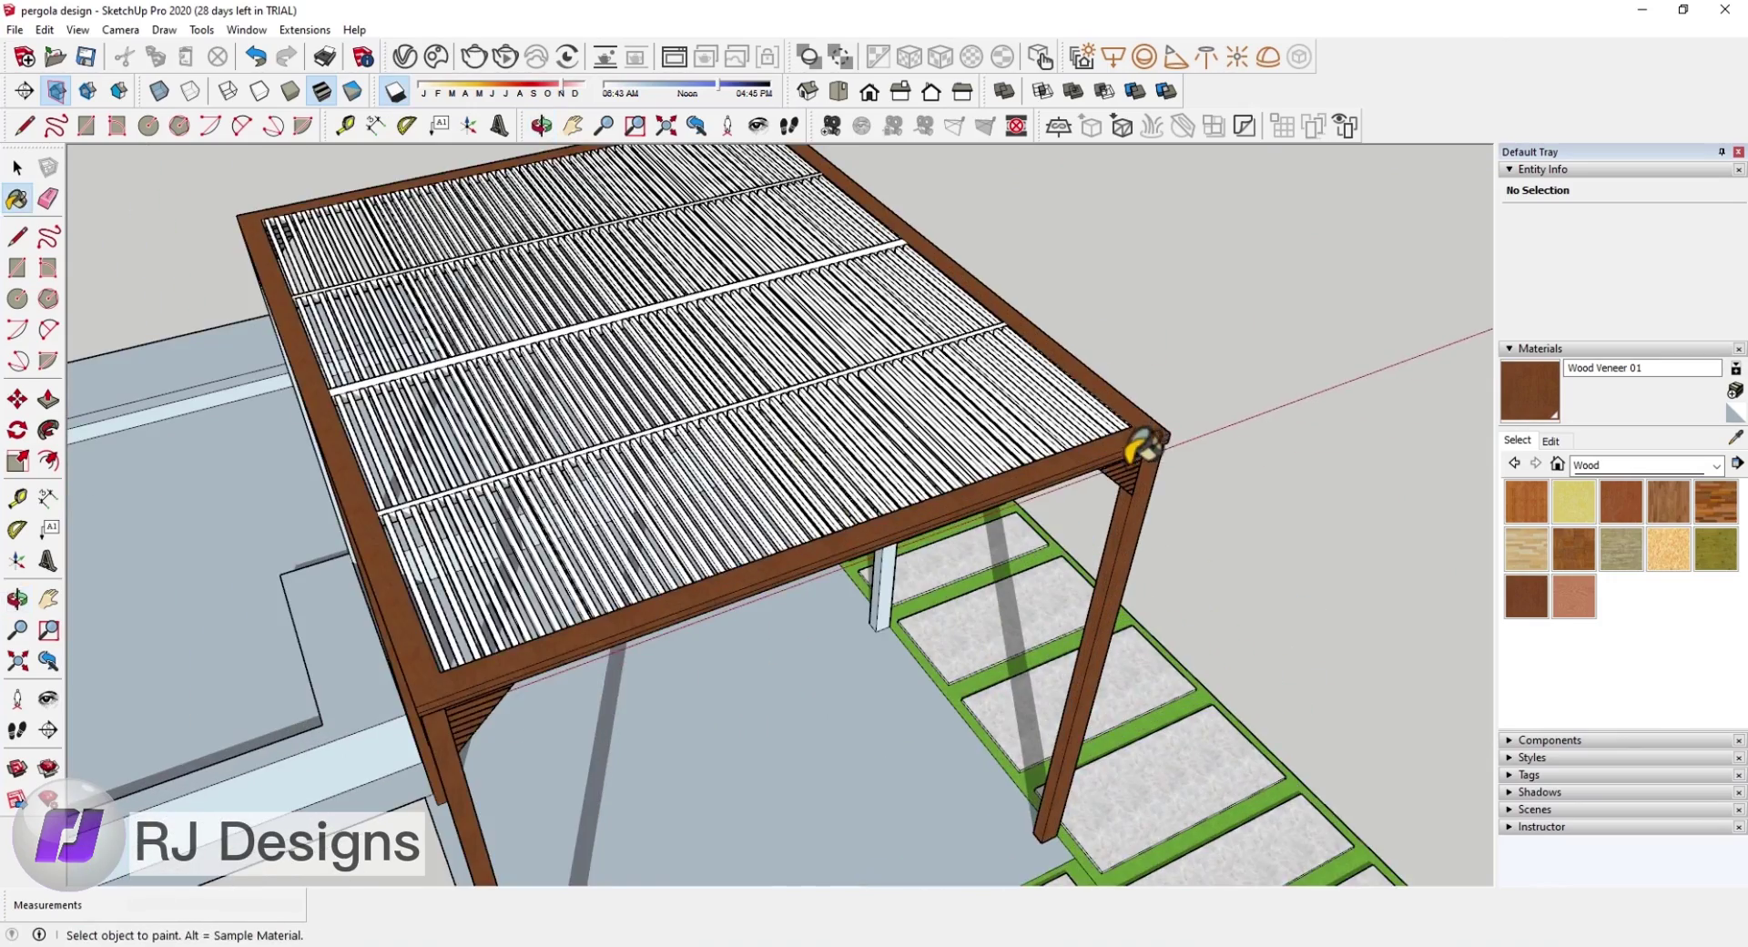
pyautogui.click(983, 333)
pyautogui.scroll(-4, 983, 331)
pyautogui.moveTo(984, 331); pyautogui.dragTo(660, 330, button='middle')
pyautogui.click(660, 329)
# Step: From a higher angle, paint the remaining white louver slats with Wood Veneer 01
pyautogui.scroll(5, 660, 329)
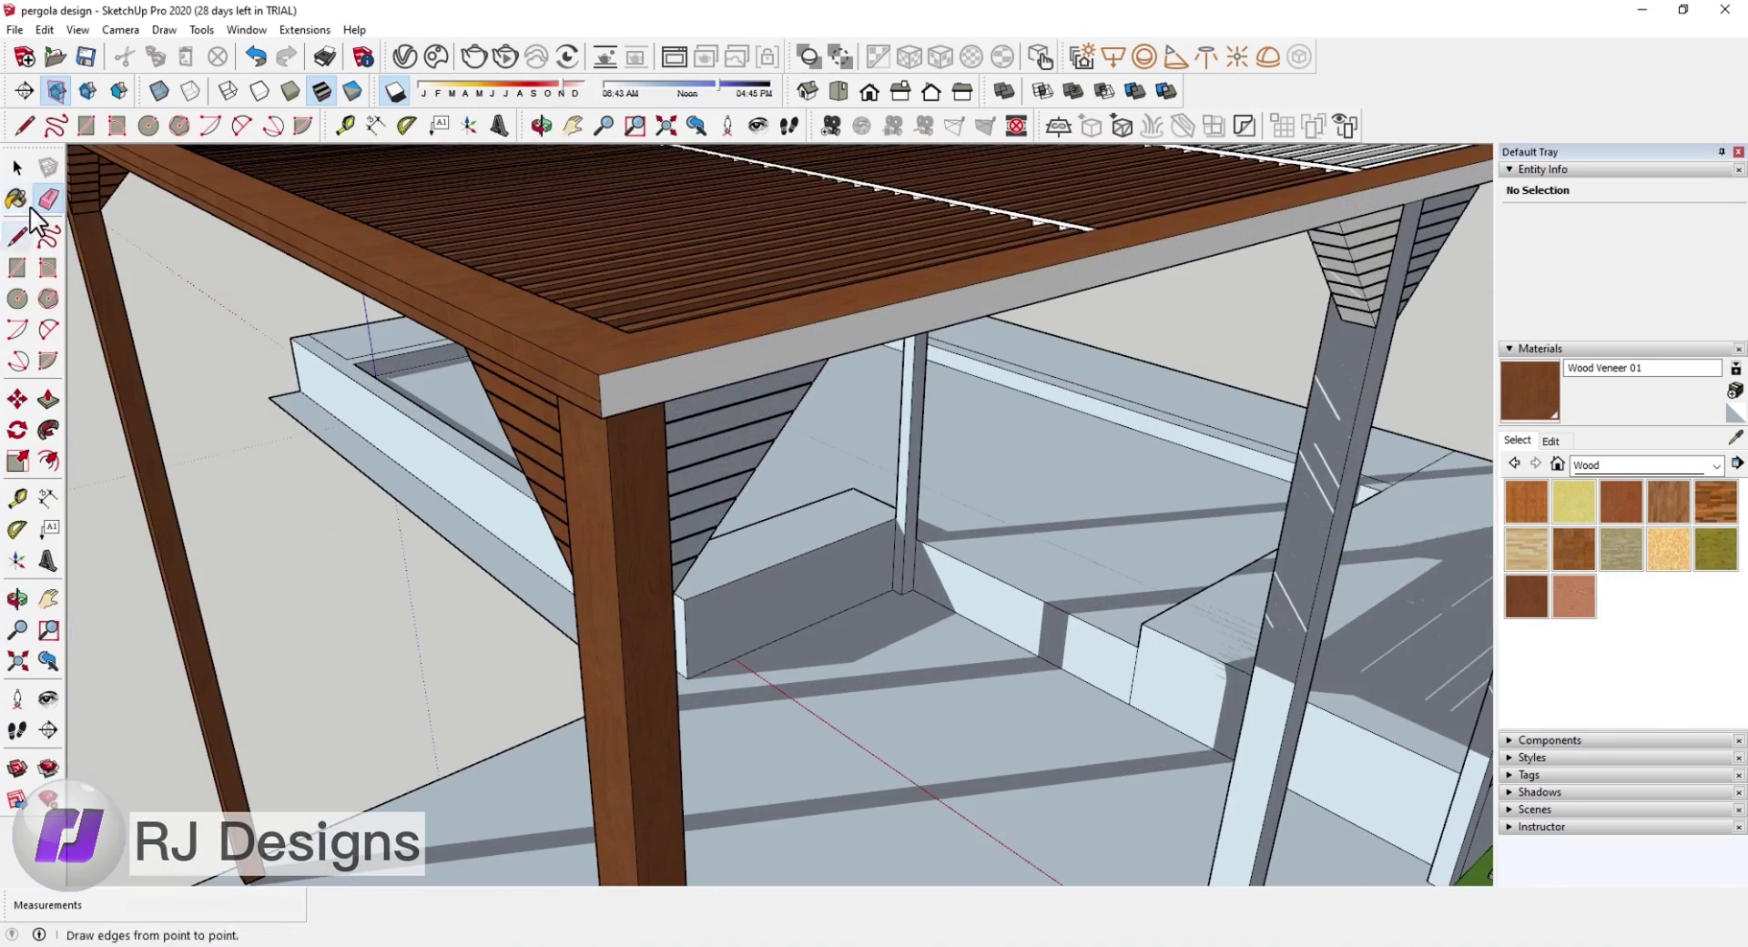
pyautogui.scroll(-4, 1320, 340)
pyautogui.scroll(3, 1171, 406)
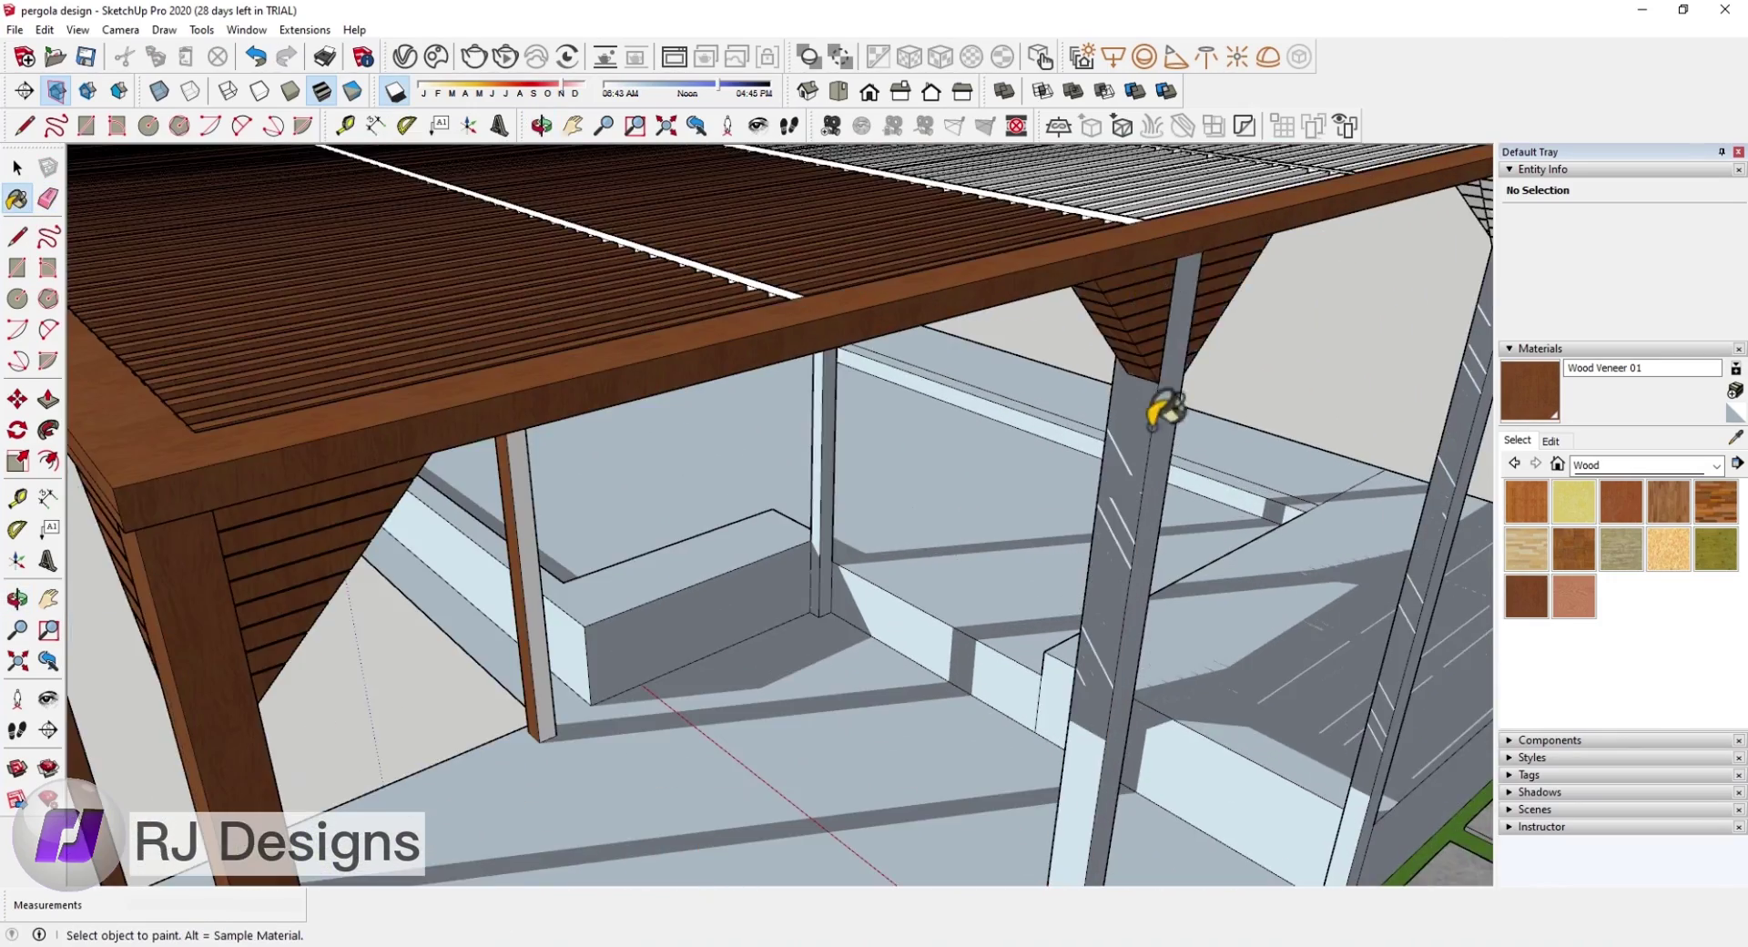
pyautogui.scroll(-2, 956, 305)
pyautogui.scroll(4, 942, 314)
pyautogui.scroll(-4, 942, 315)
pyautogui.moveTo(722, 461); pyautogui.dragTo(929, 468, button='middle')
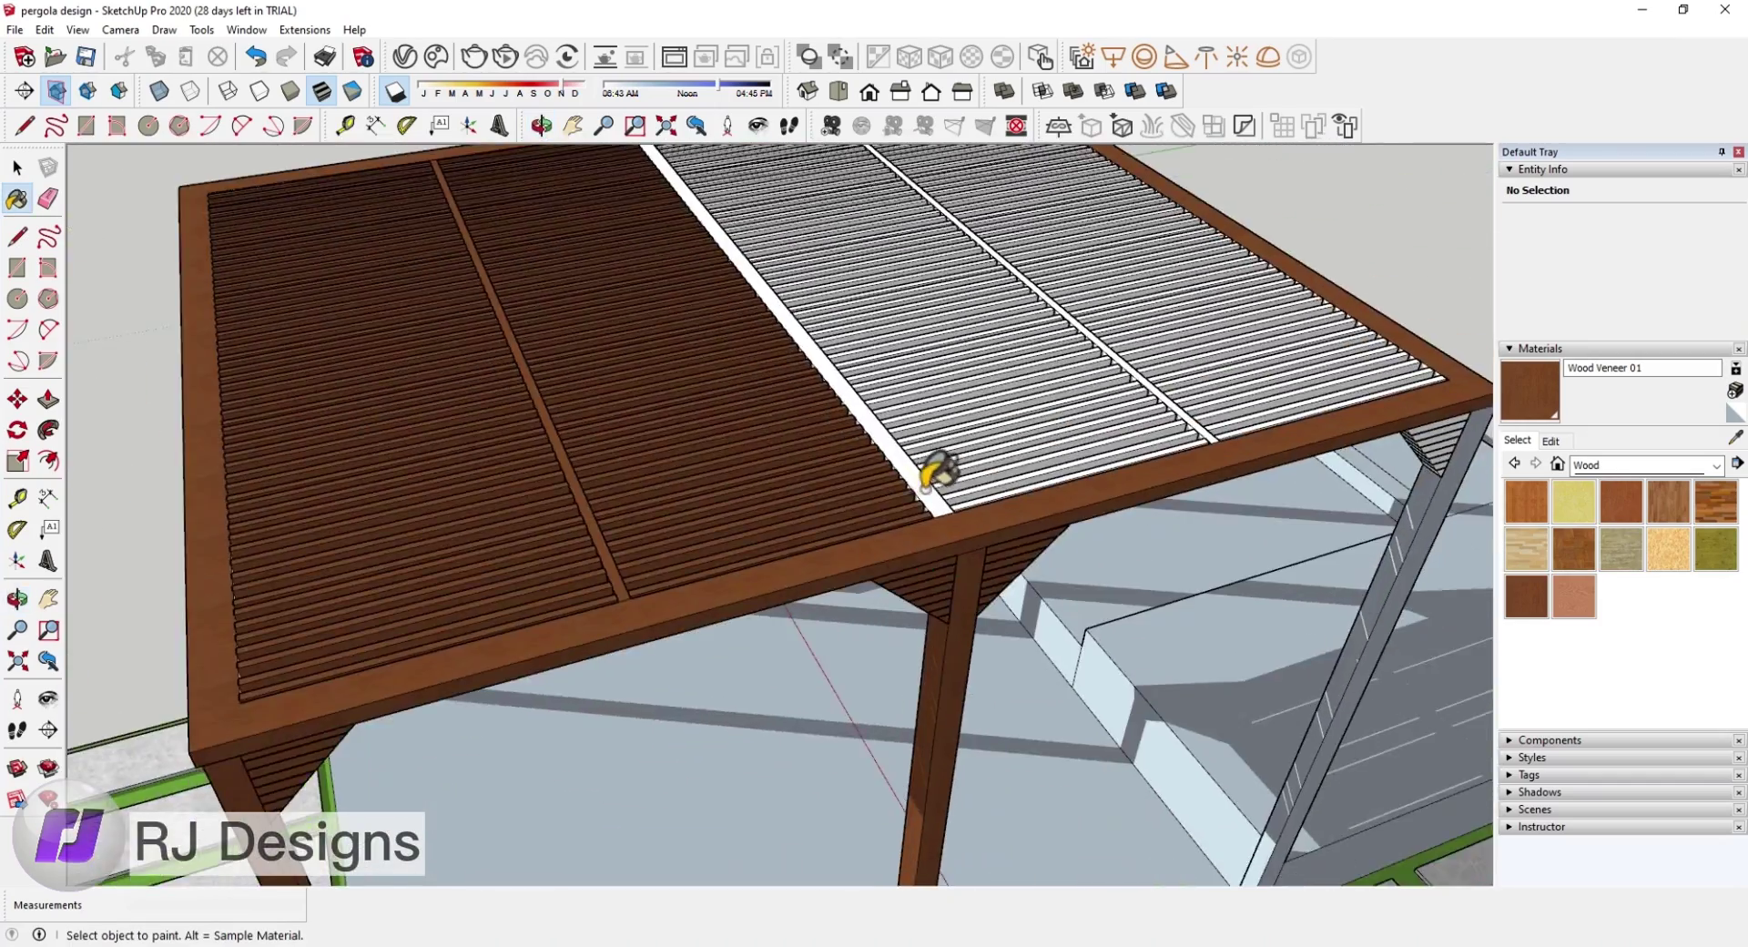
pyautogui.scroll(3, 929, 468)
pyautogui.scroll(-1, 905, 507)
pyautogui.scroll(-3, 872, 496)
pyautogui.scroll(4, 1023, 461)
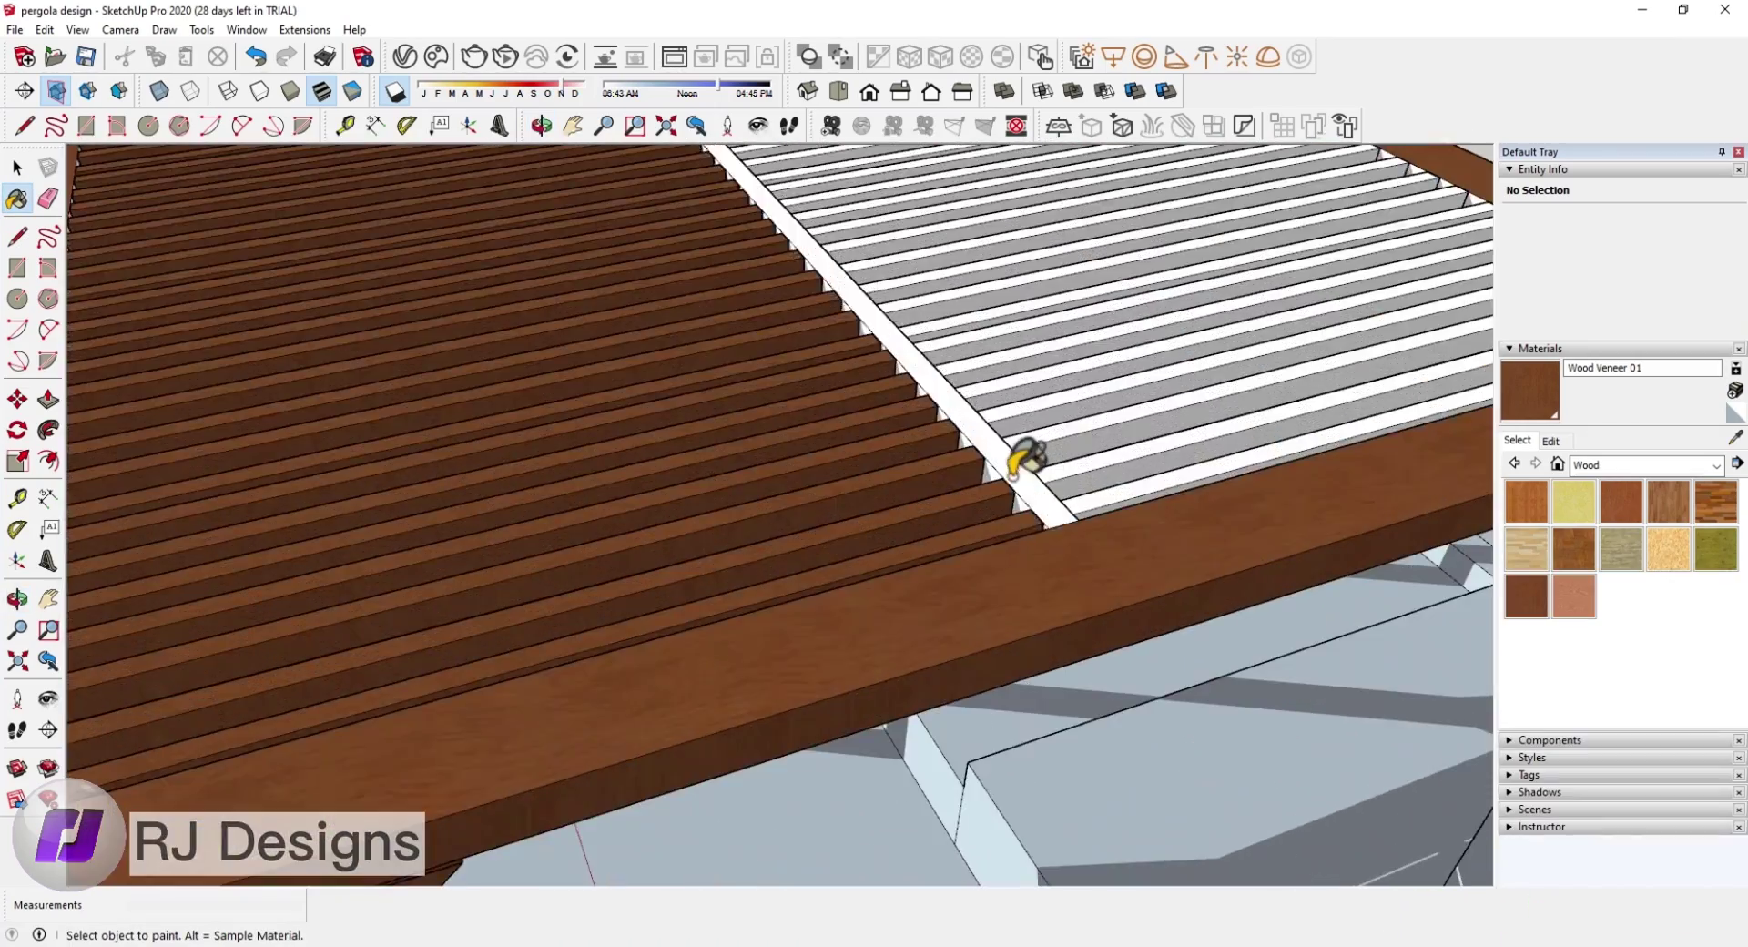
pyautogui.click(993, 461)
pyautogui.scroll(2, 1243, 414)
pyautogui.scroll(-3, 1243, 415)
pyautogui.scroll(-2, 1163, 519)
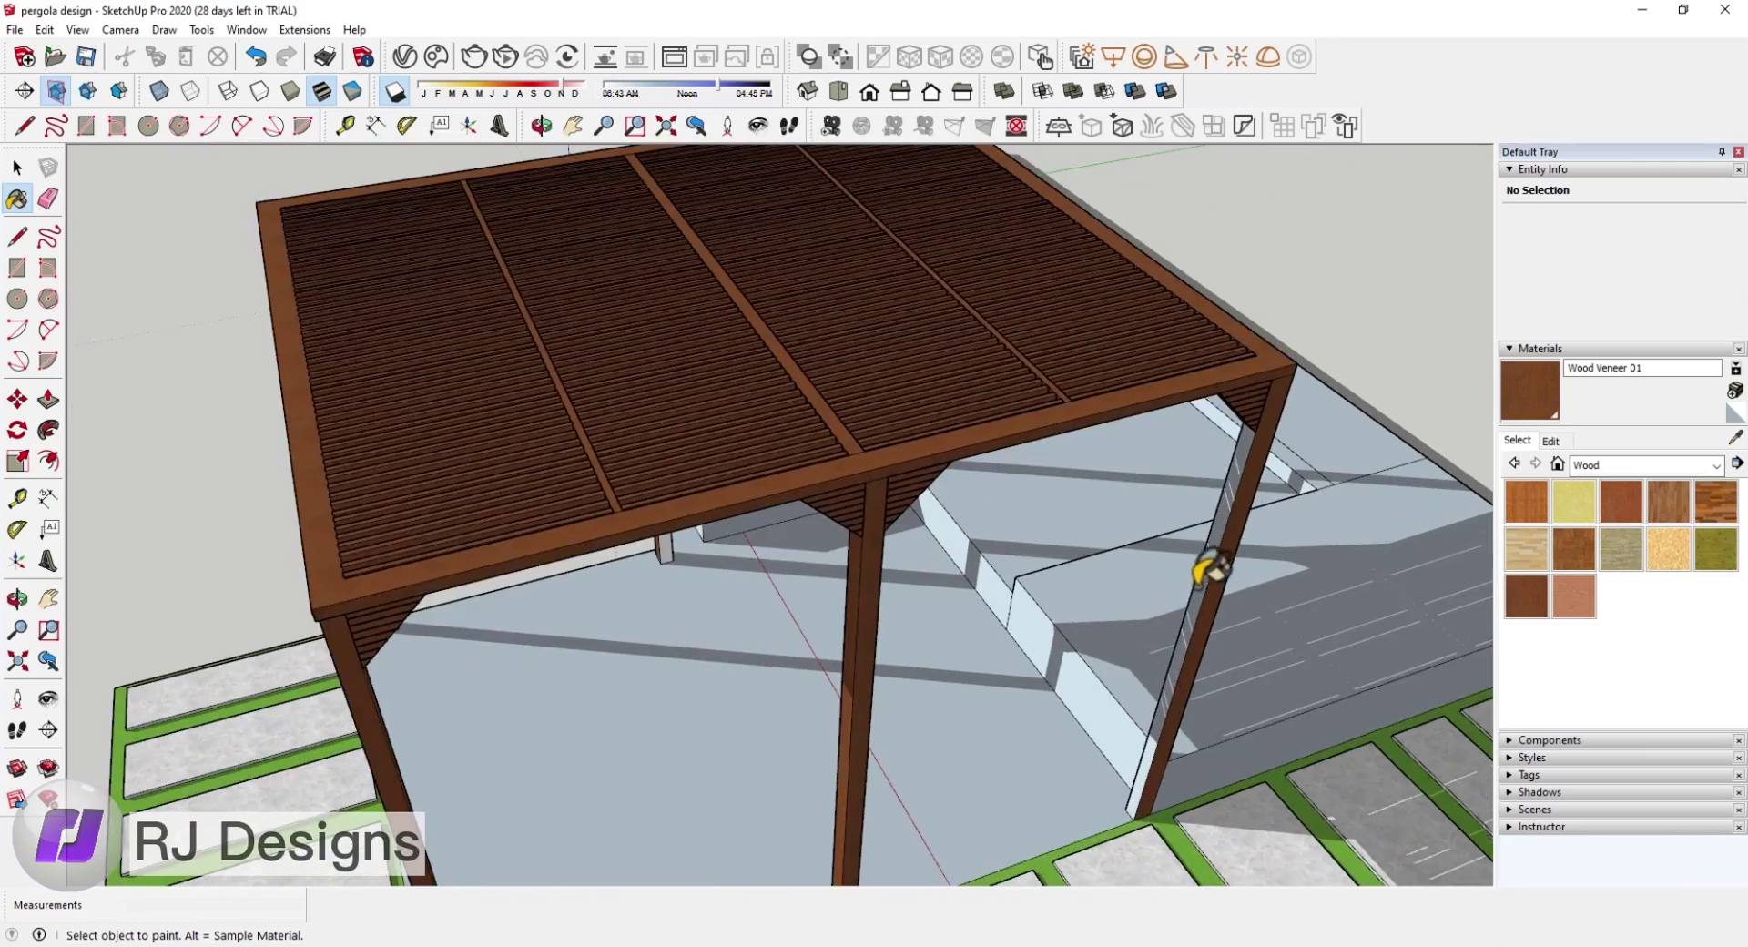
# Step: Orbit around and beneath the pergola roof to check the posts and beams
pyautogui.moveTo(1205, 570); pyautogui.dragTo(1085, 500, button='middle')
pyautogui.scroll(3, 476, 340)
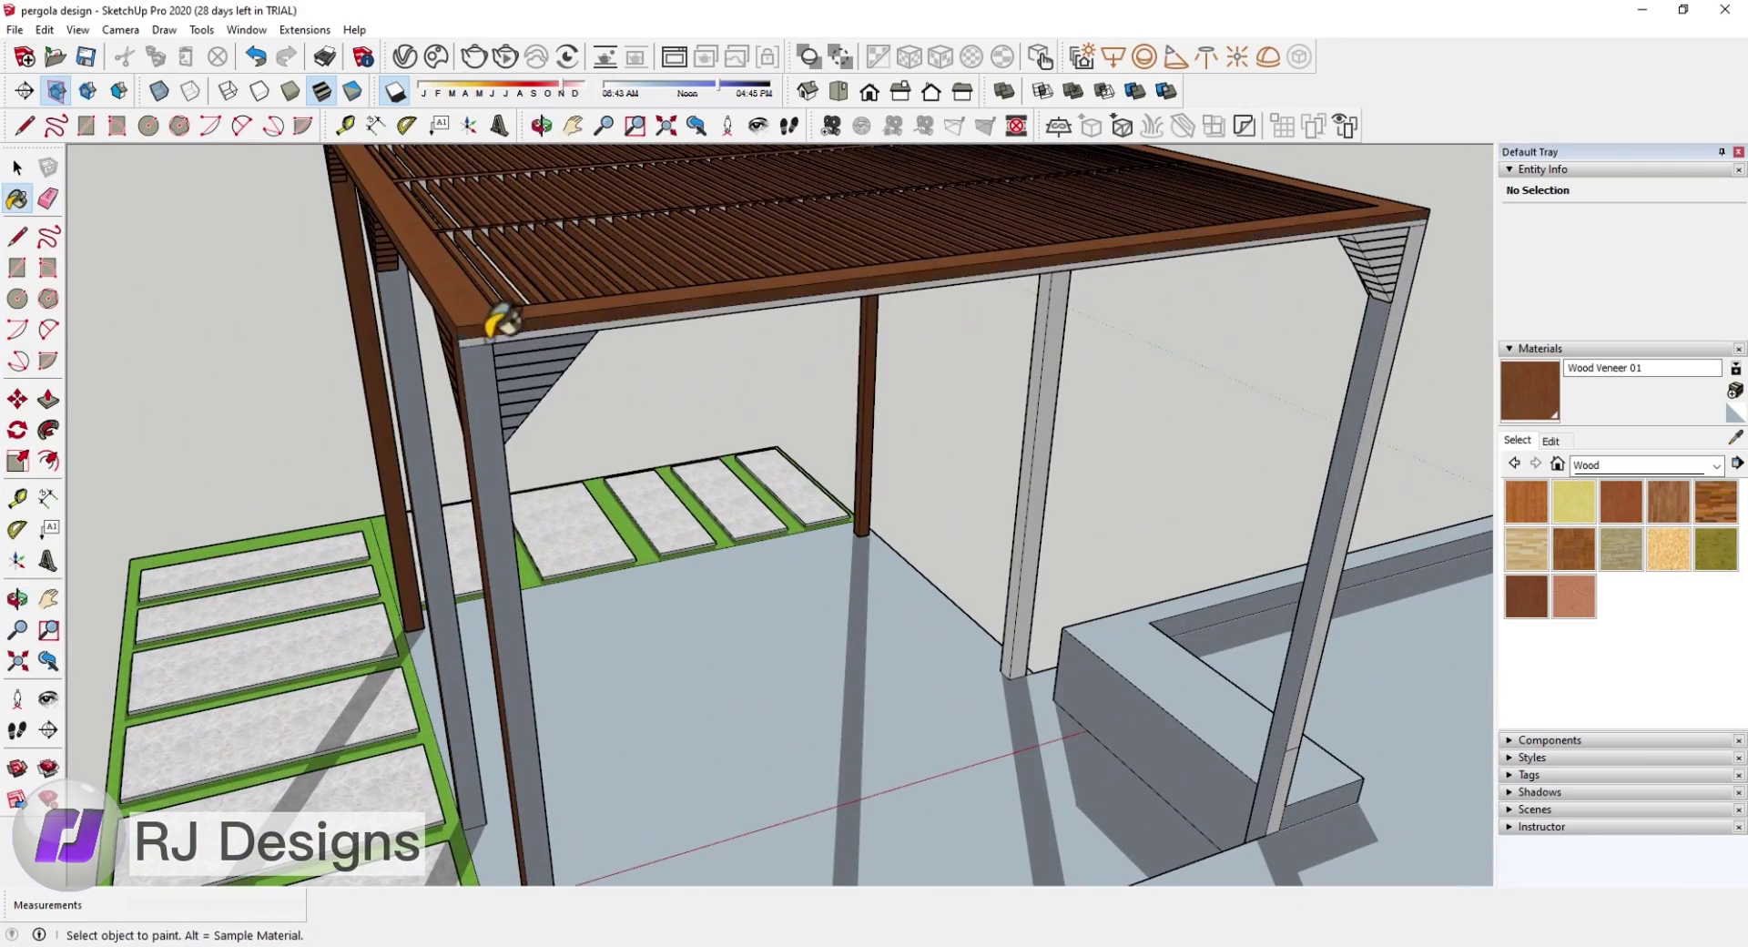
pyautogui.scroll(4, 1141, 323)
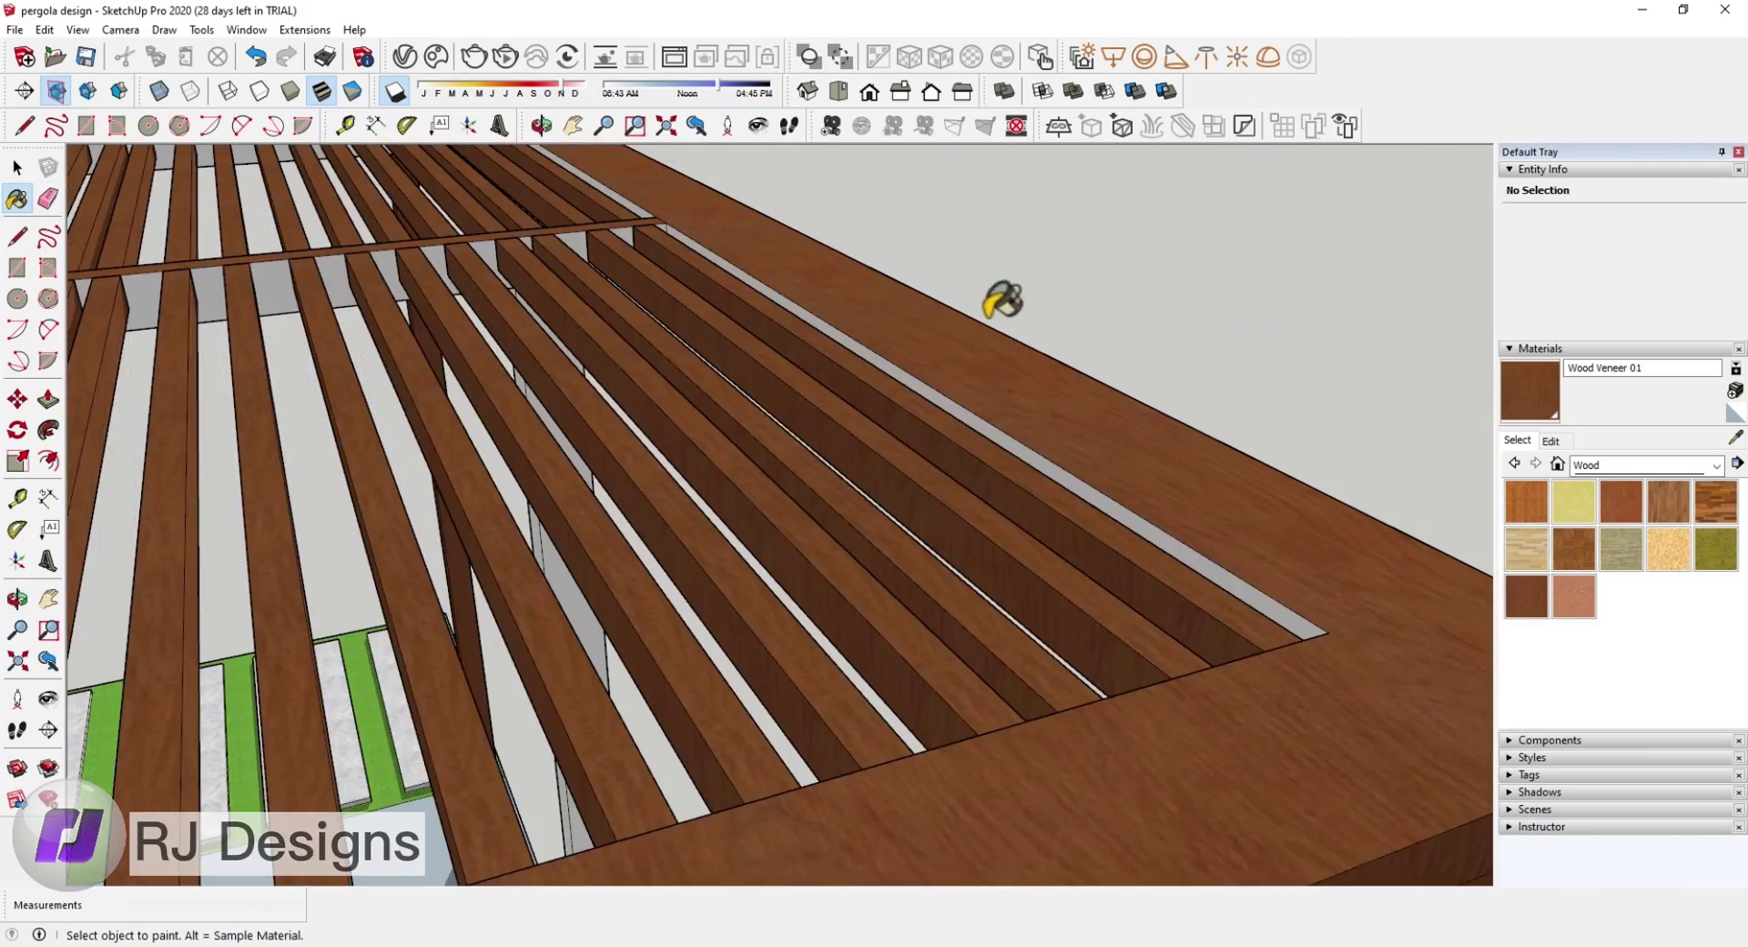
pyautogui.scroll(-3, 674, 179)
pyautogui.scroll(-1, 741, 585)
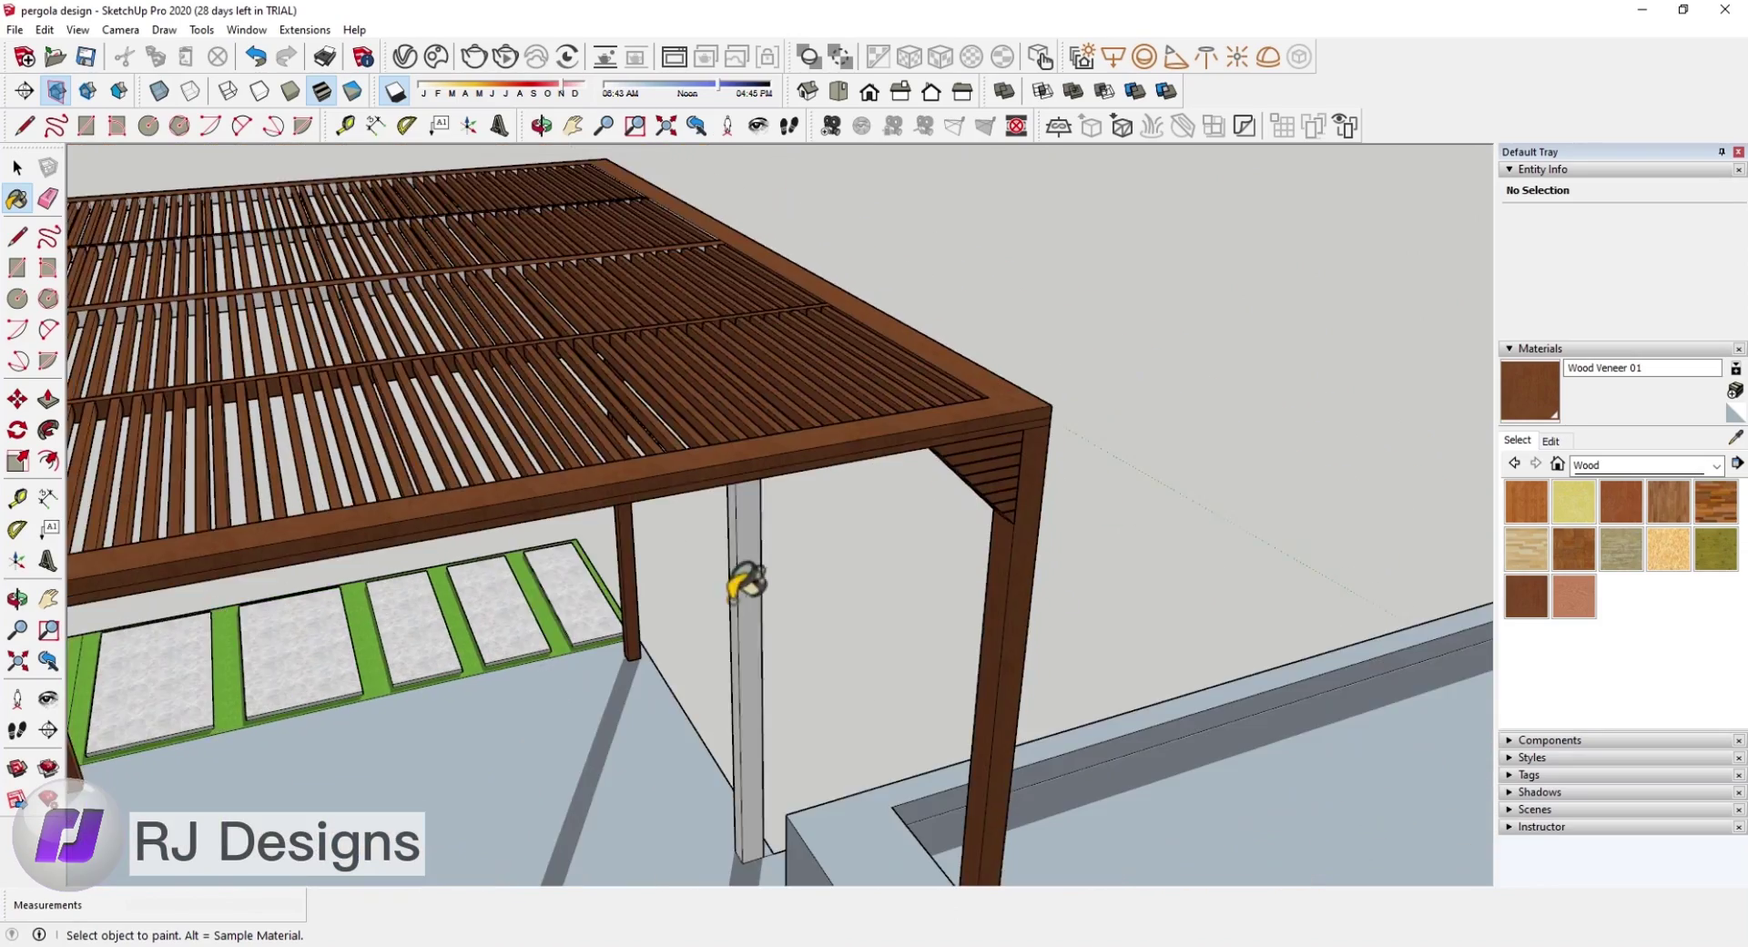
pyautogui.scroll(-2, 831, 281)
pyautogui.scroll(5, 774, 290)
pyautogui.scroll(-2, 747, 266)
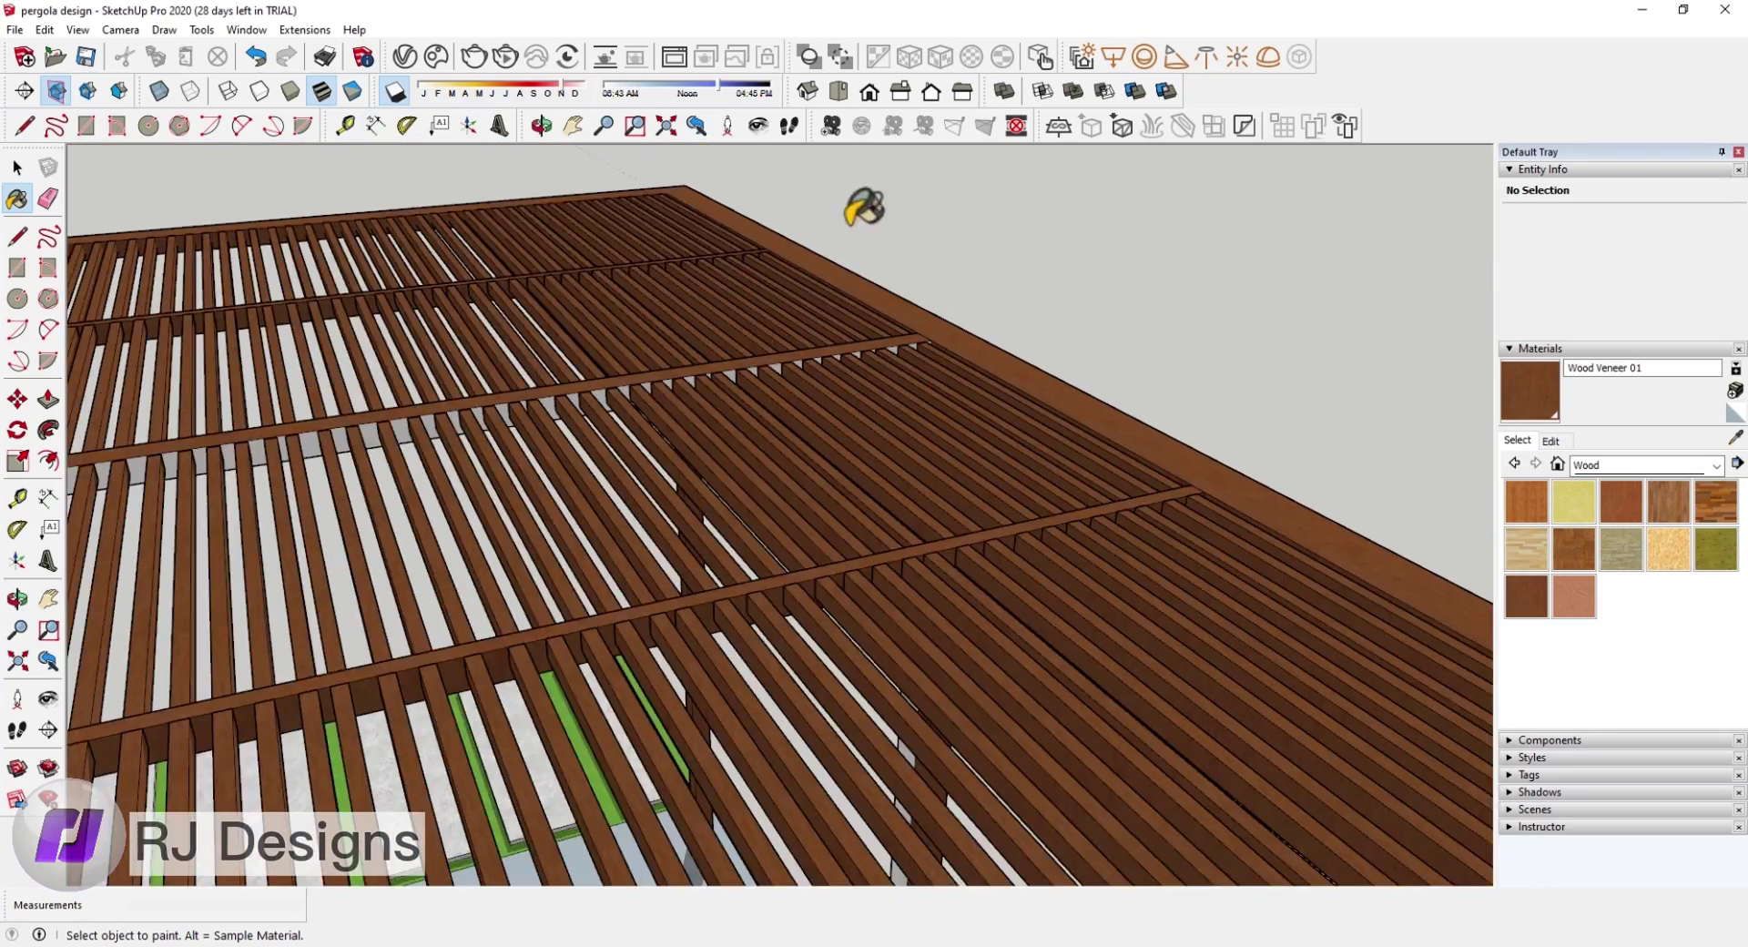
pyautogui.moveTo(866, 203); pyautogui.dragTo(773, 175, button='middle')
pyautogui.scroll(-3, 773, 176)
pyautogui.scroll(4, 227, 418)
pyautogui.scroll(-1, 227, 419)
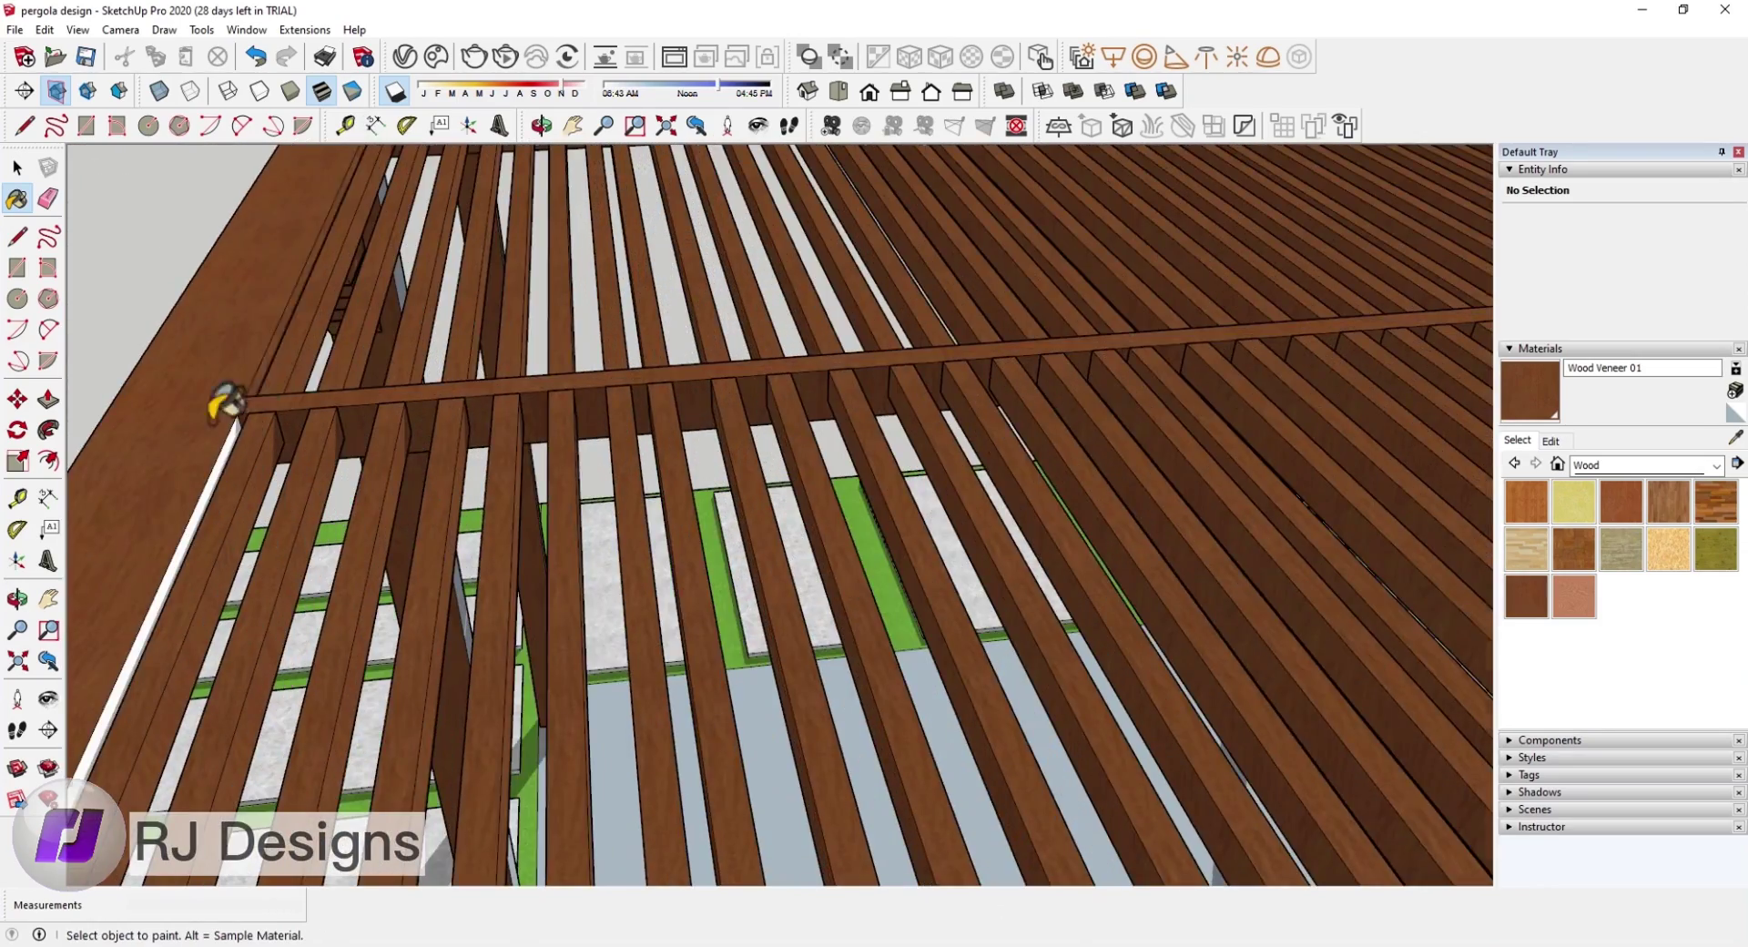
pyautogui.scroll(-1, 418, 456)
pyautogui.scroll(-1, 456, 265)
pyautogui.scroll(-3, 573, 392)
pyautogui.scroll(2, 527, 257)
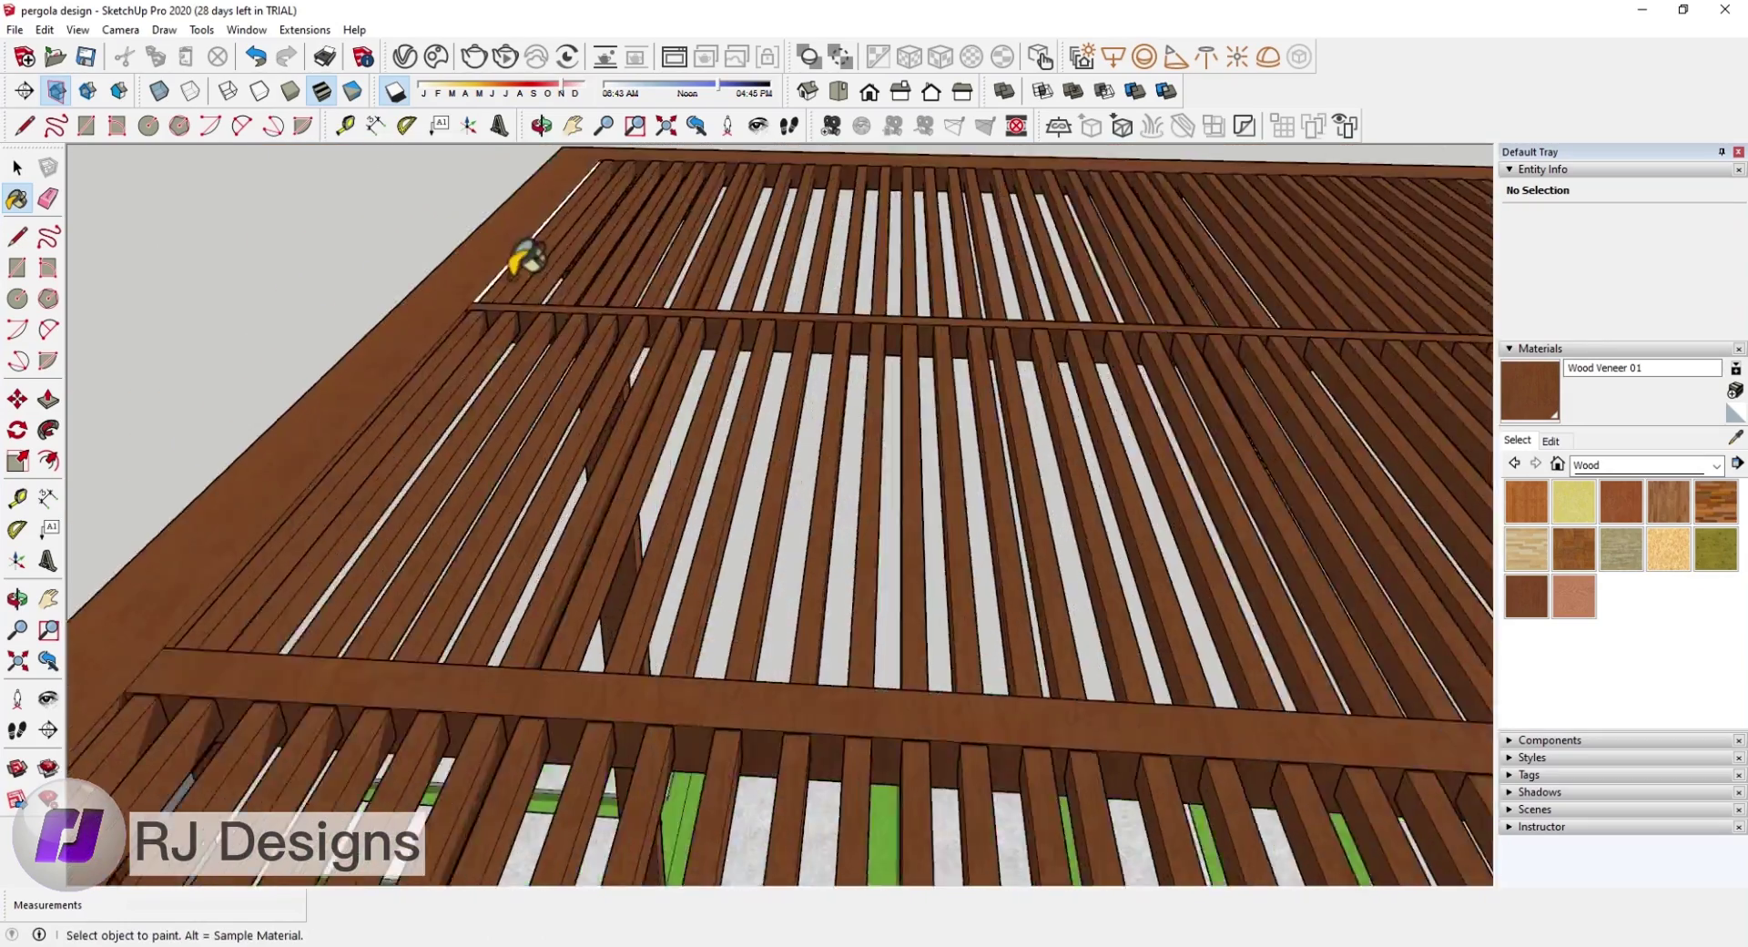
pyautogui.scroll(1, 519, 280)
pyautogui.scroll(-4, 519, 281)
pyautogui.moveTo(520, 280); pyautogui.dragTo(1124, 484, button='middle')
pyautogui.scroll(3, 1061, 403)
pyautogui.moveTo(1061, 403); pyautogui.dragTo(995, 261, button='middle')
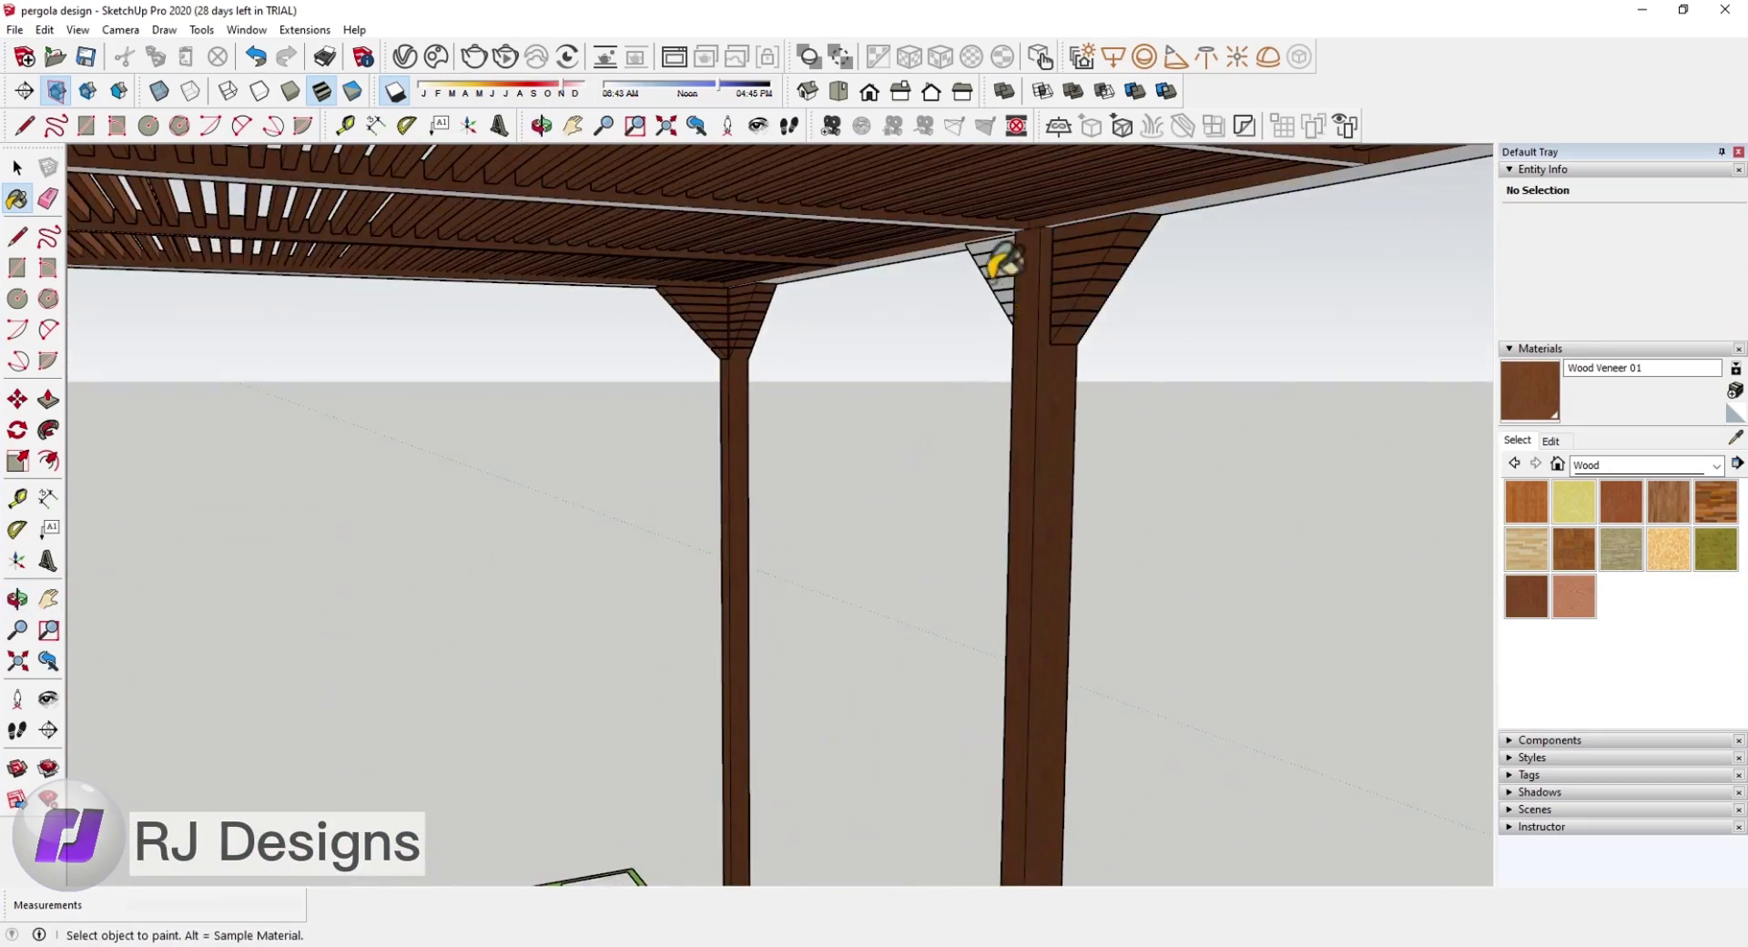
pyautogui.scroll(3, 1033, 228)
pyautogui.moveTo(1339, 189)
pyautogui.mouseDown(button='middle')
pyautogui.moveTo(1109, 127)
pyautogui.moveTo(449, 305)
pyautogui.mouseUp(button='middle')
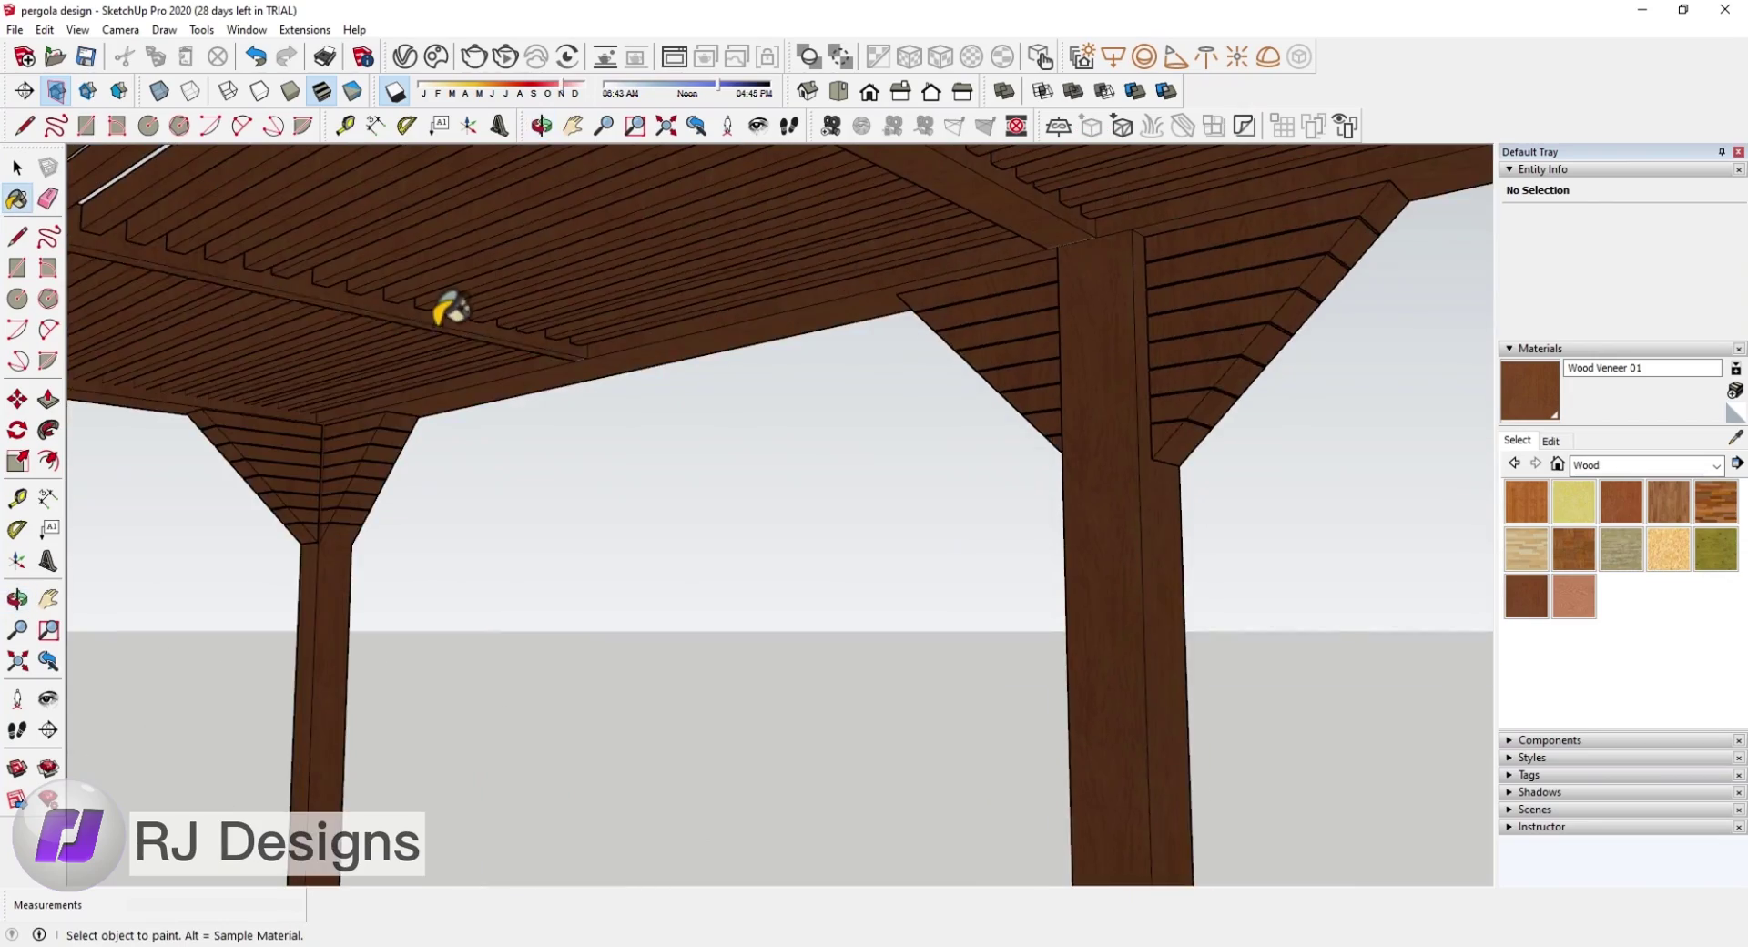
pyautogui.scroll(3, 1145, 282)
pyautogui.scroll(3, 1300, 270)
pyautogui.scroll(-3, 1300, 270)
pyautogui.moveTo(1311, 491); pyautogui.dragTo(1151, 441, button='middle')
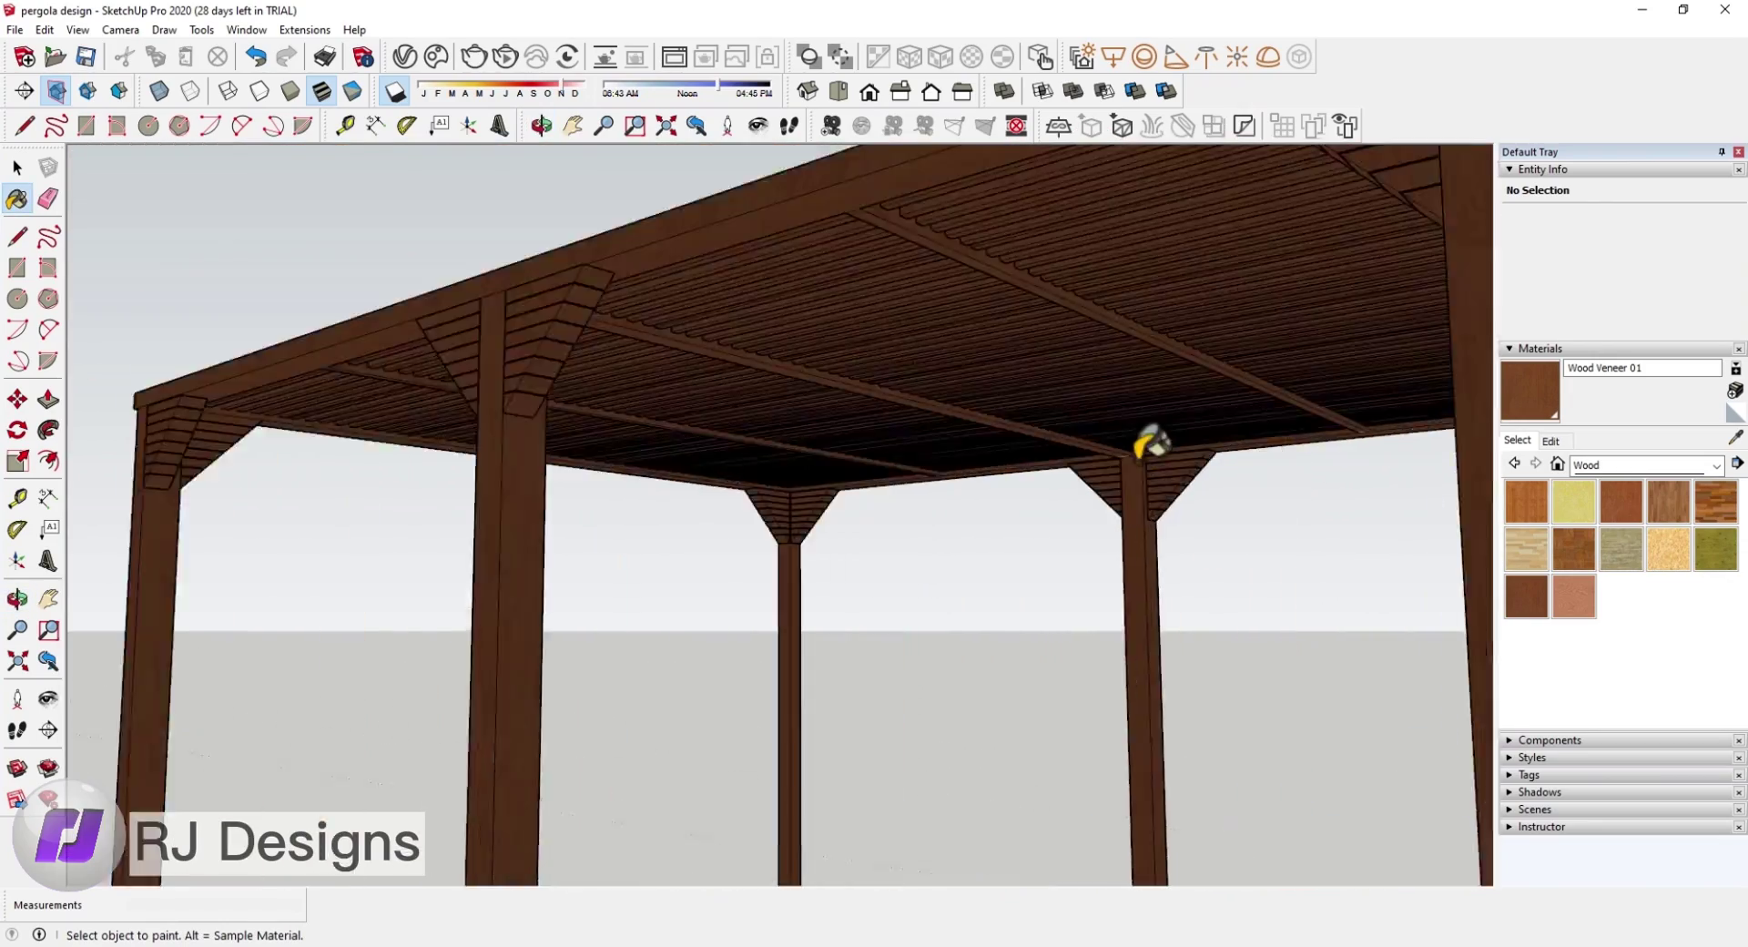
pyautogui.scroll(4, 1151, 440)
pyautogui.moveTo(1093, 320); pyautogui.dragTo(901, 425, button='middle')
pyautogui.scroll(-5, 1061, 428)
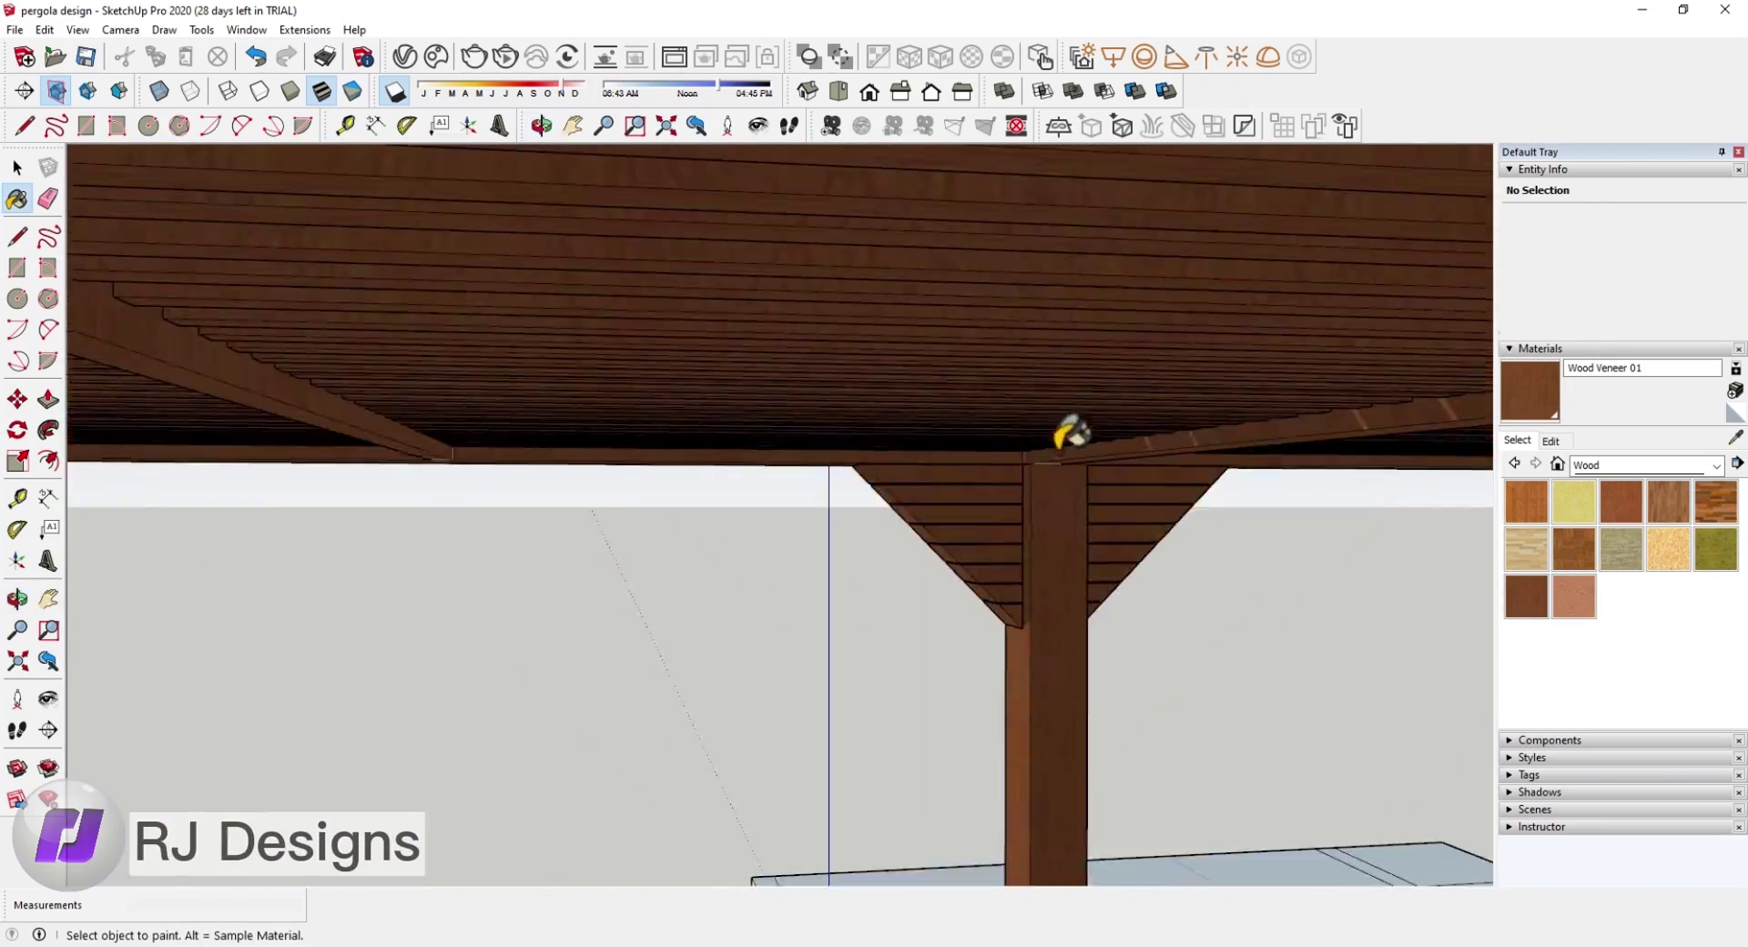
pyautogui.moveTo(1062, 429)
pyautogui.mouseDown(button='middle')
pyautogui.moveTo(957, 586)
pyautogui.moveTo(937, 280)
pyautogui.moveTo(808, 389)
pyautogui.mouseUp(button='middle')
# Step: Resume the wood paint, then orbit out to an overview of the pergola and pool
pyautogui.press('space')
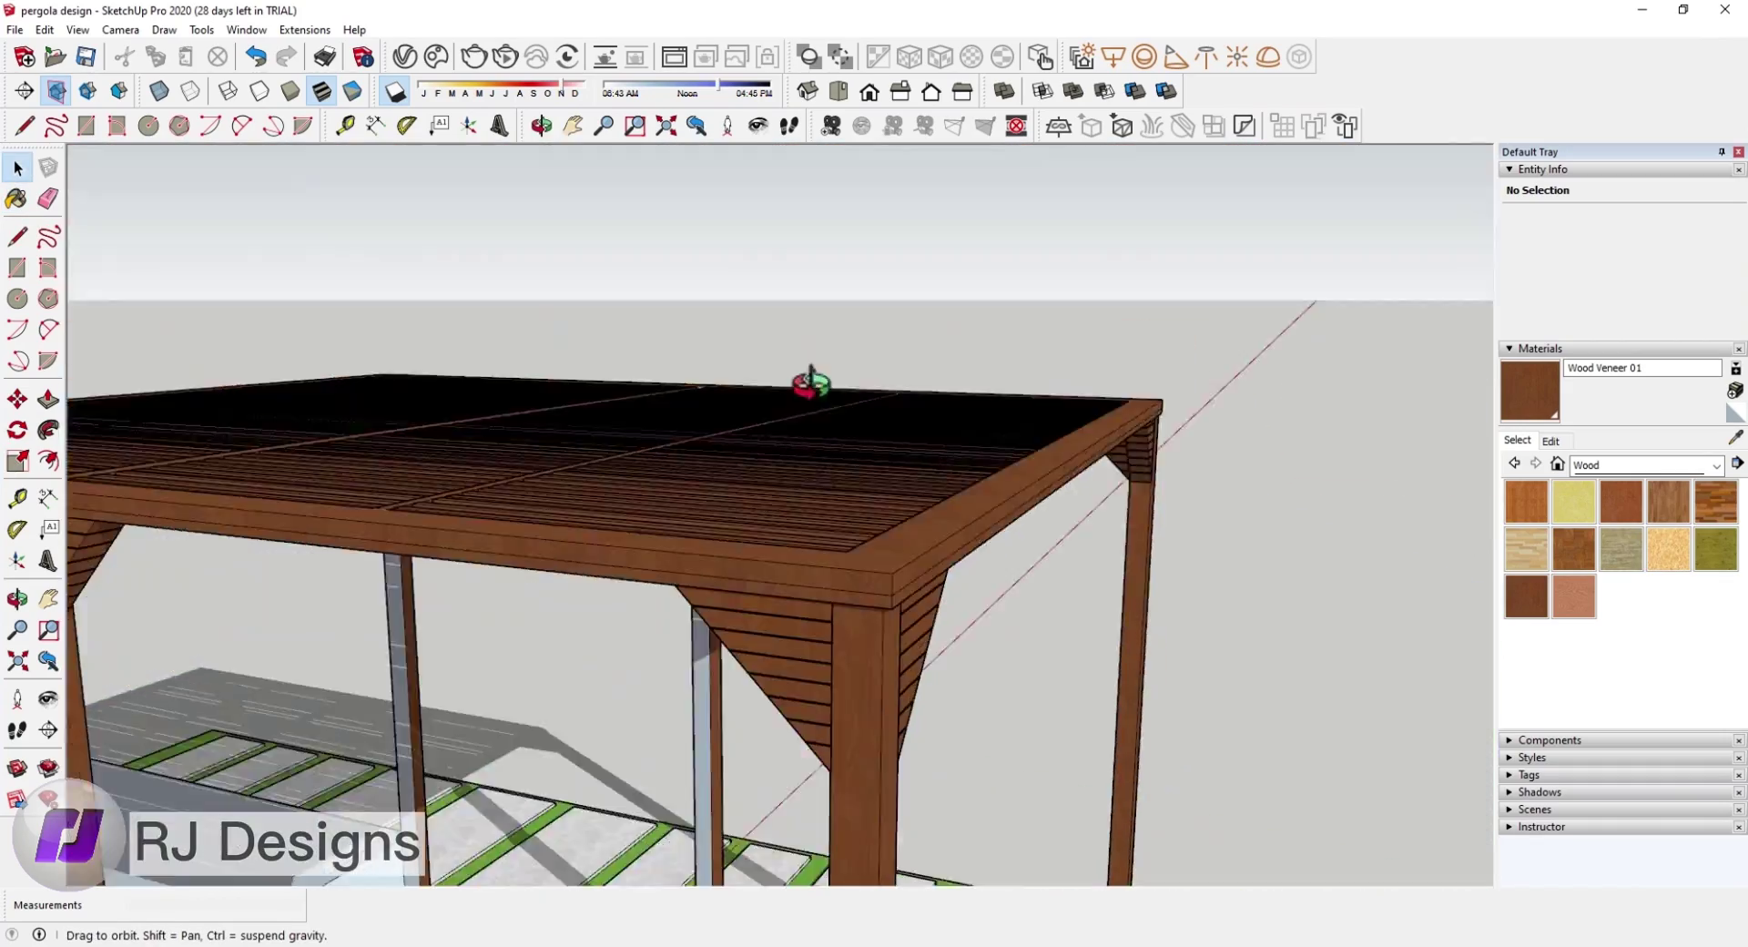
pyautogui.scroll(3, 824, 179)
pyautogui.scroll(-2, 823, 288)
pyautogui.scroll(-4, 823, 288)
pyautogui.click(16, 197)
pyautogui.scroll(3, 312, 391)
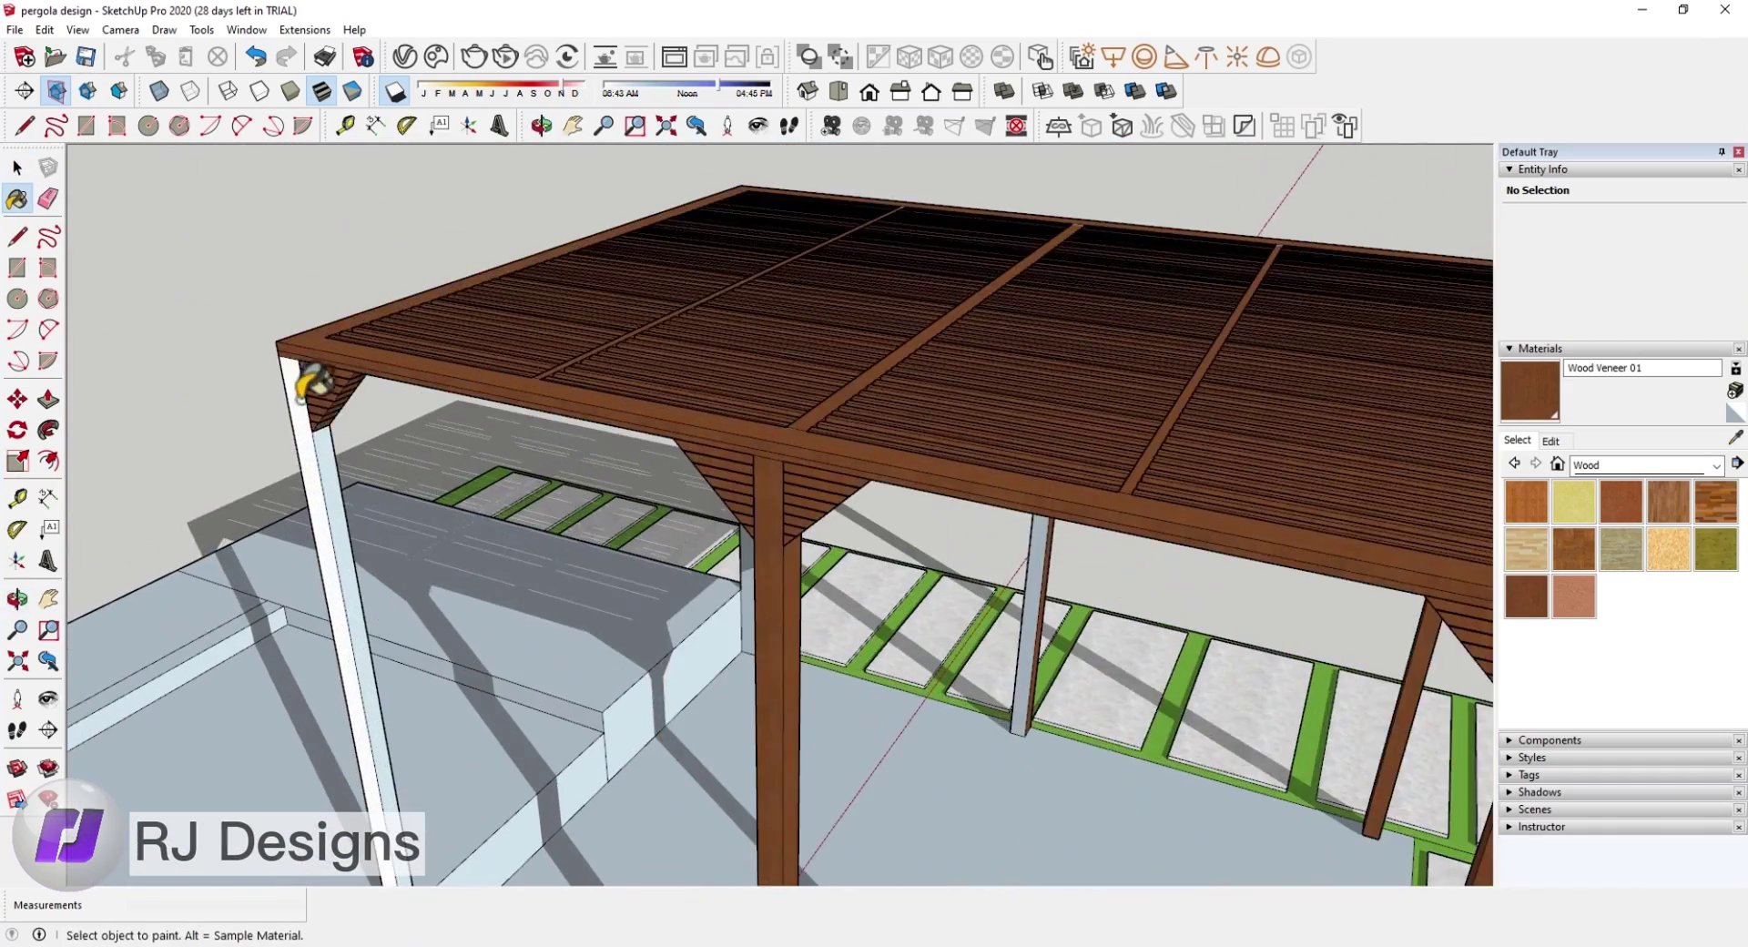
pyautogui.scroll(-4, 312, 391)
pyautogui.moveTo(312, 390)
pyautogui.mouseDown(button='middle')
pyautogui.moveTo(507, 422)
pyautogui.moveTo(867, 438)
pyautogui.moveTo(856, 689)
pyautogui.mouseUp(button='middle')
pyautogui.scroll(3, 1026, 671)
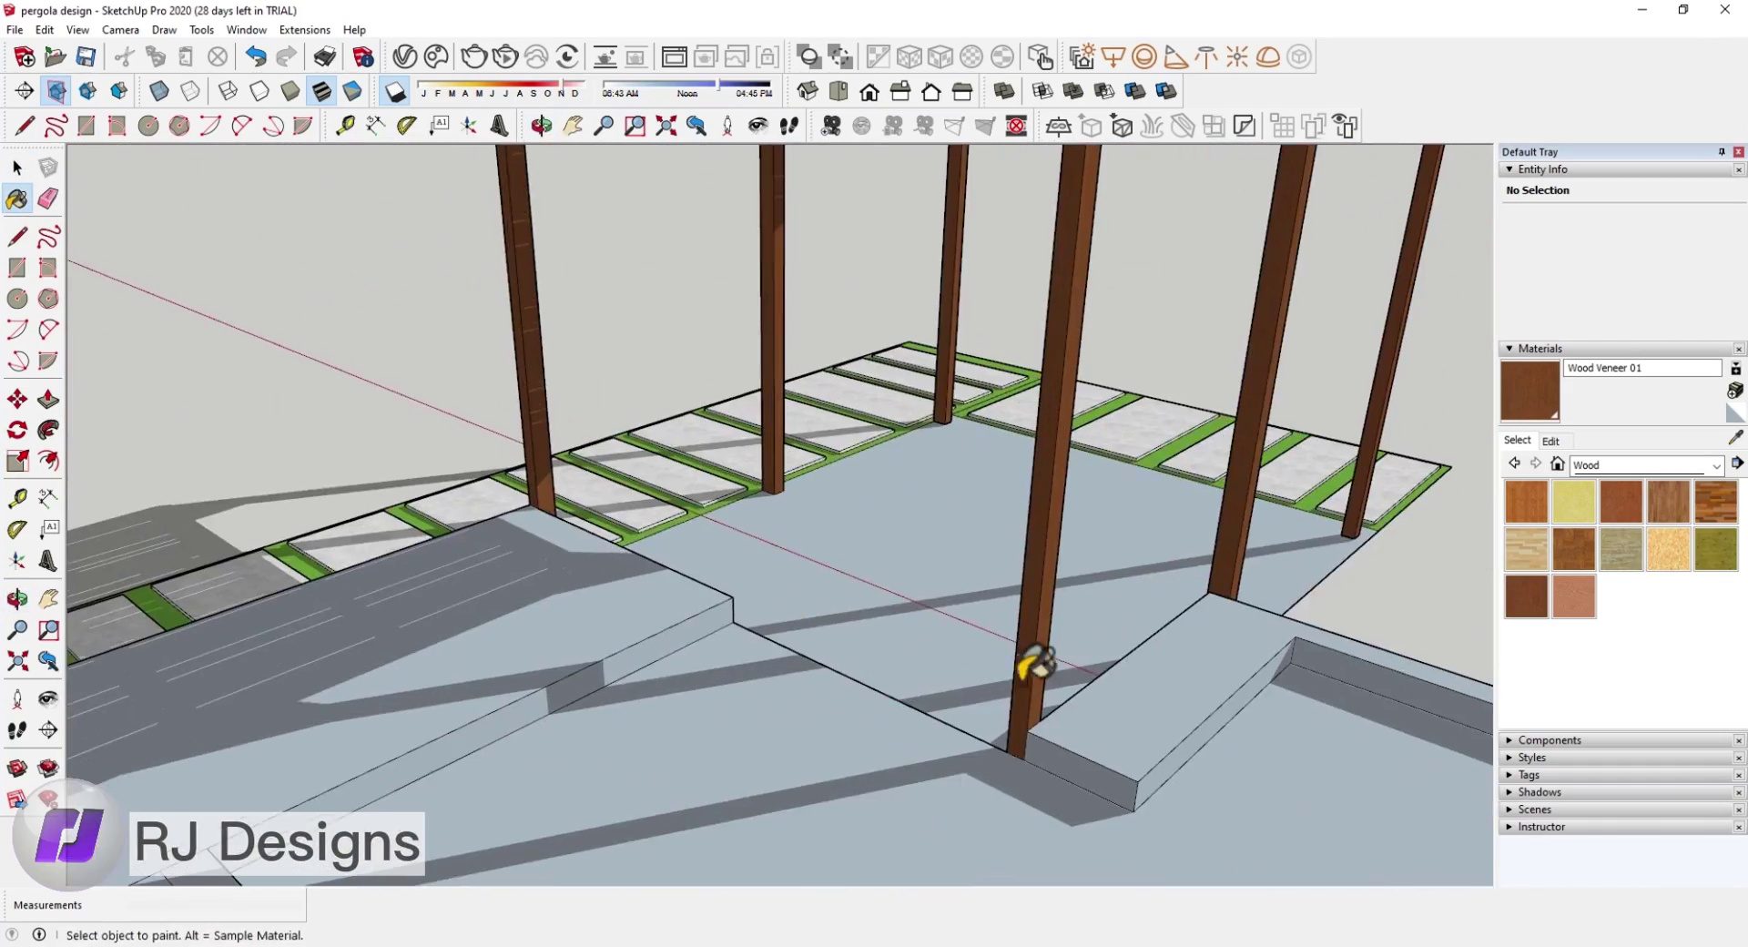
pyautogui.press('e')
pyautogui.moveTo(1022, 656); pyautogui.dragTo(1432, 741, button='middle')
pyautogui.scroll(3, 1432, 741)
pyautogui.moveTo(937, 421); pyautogui.dragTo(1054, 390, button='middle')
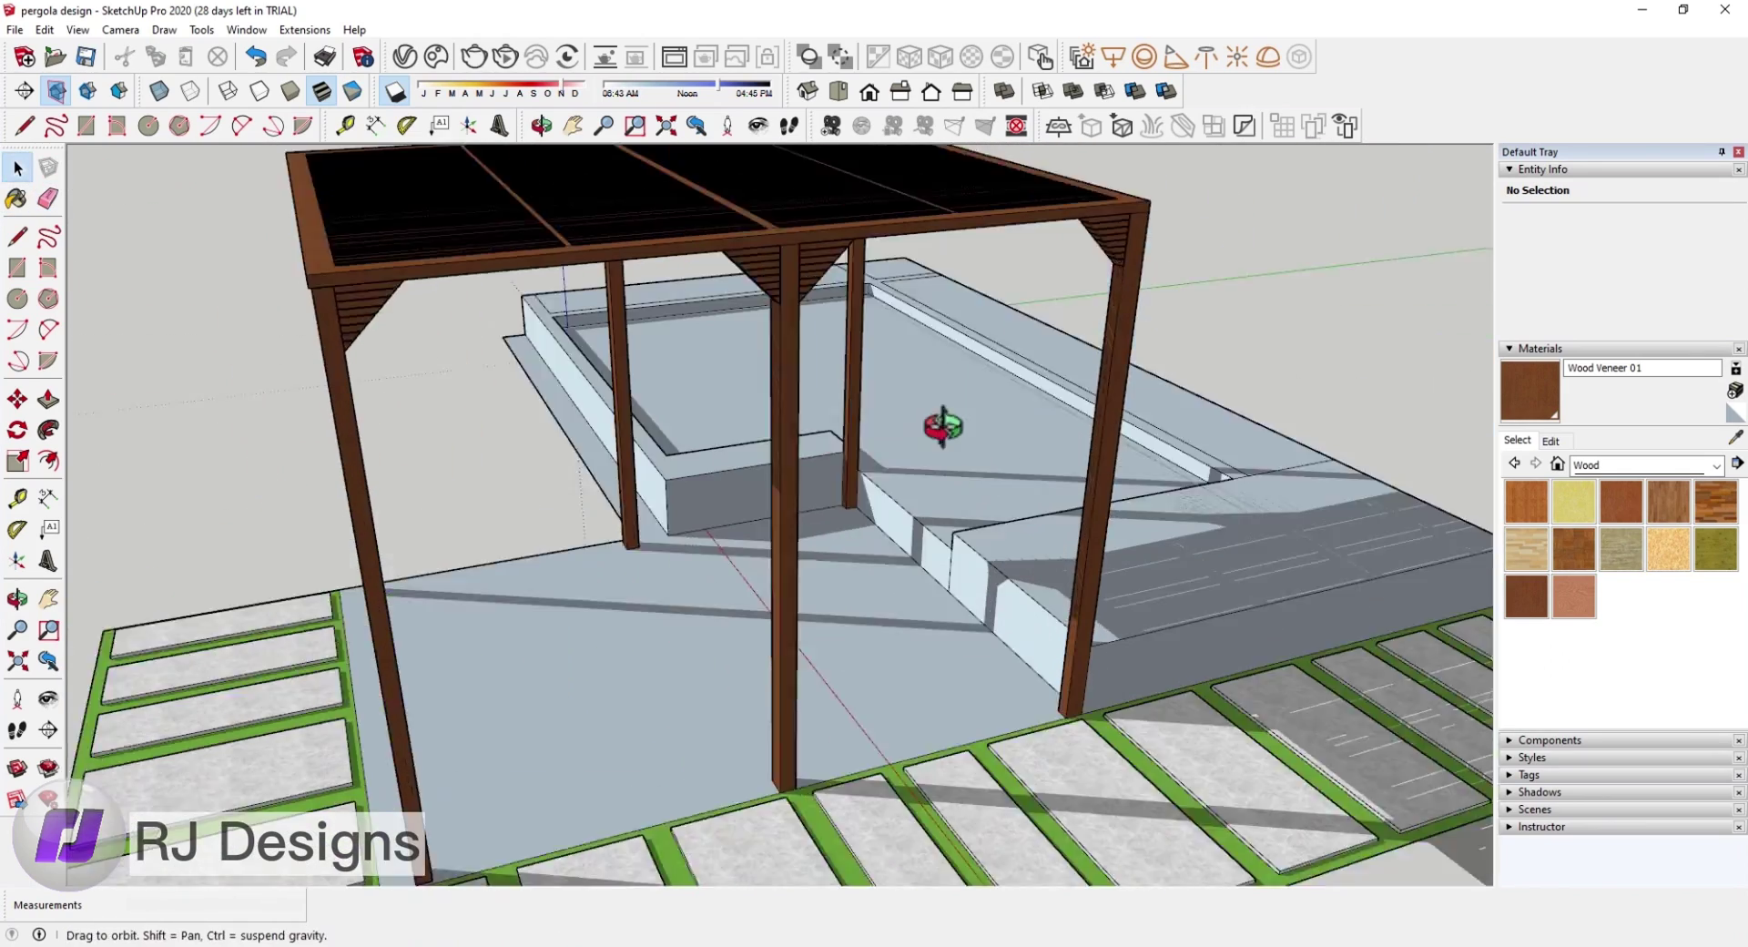
pyautogui.press('space')
pyautogui.scroll(-5, 1054, 389)
pyautogui.moveTo(917, 519); pyautogui.dragTo(638, 492, button='middle')
pyautogui.scroll(2, 637, 492)
# Step: Scale the Water Pool texture to 10000 mm and paint the pool coping Carrera Marble
pyautogui.scroll(2, 354, 476)
pyautogui.click(1639, 465)
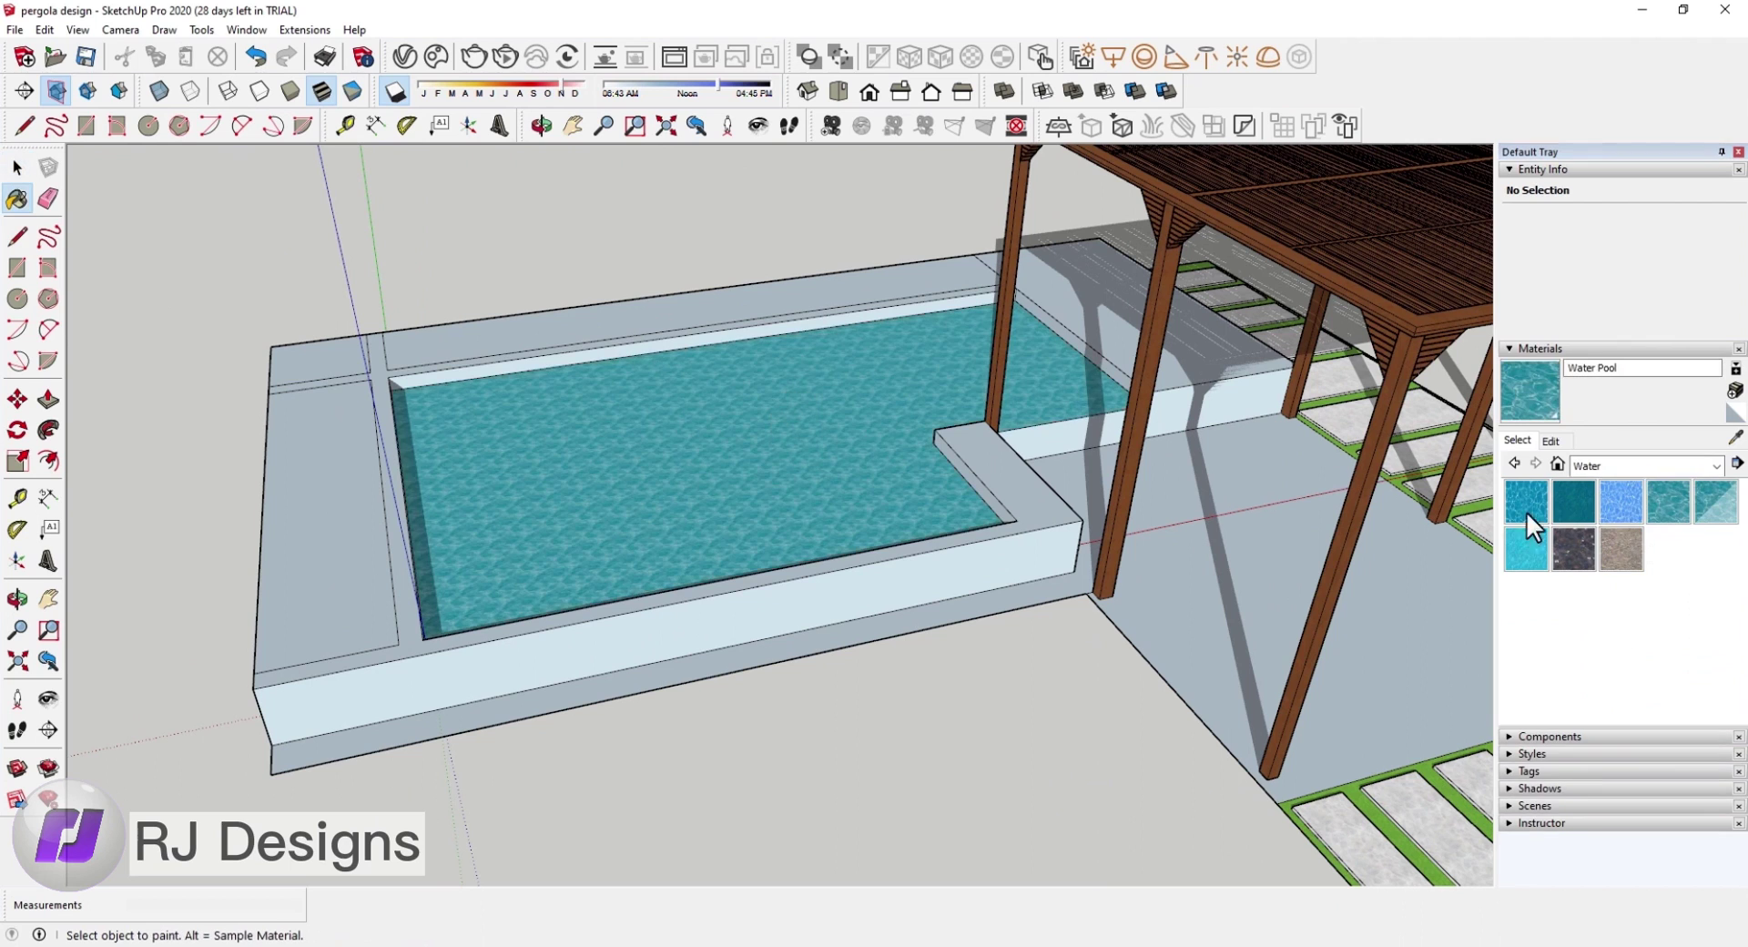
pyautogui.write('10000')
pyautogui.press('Return')
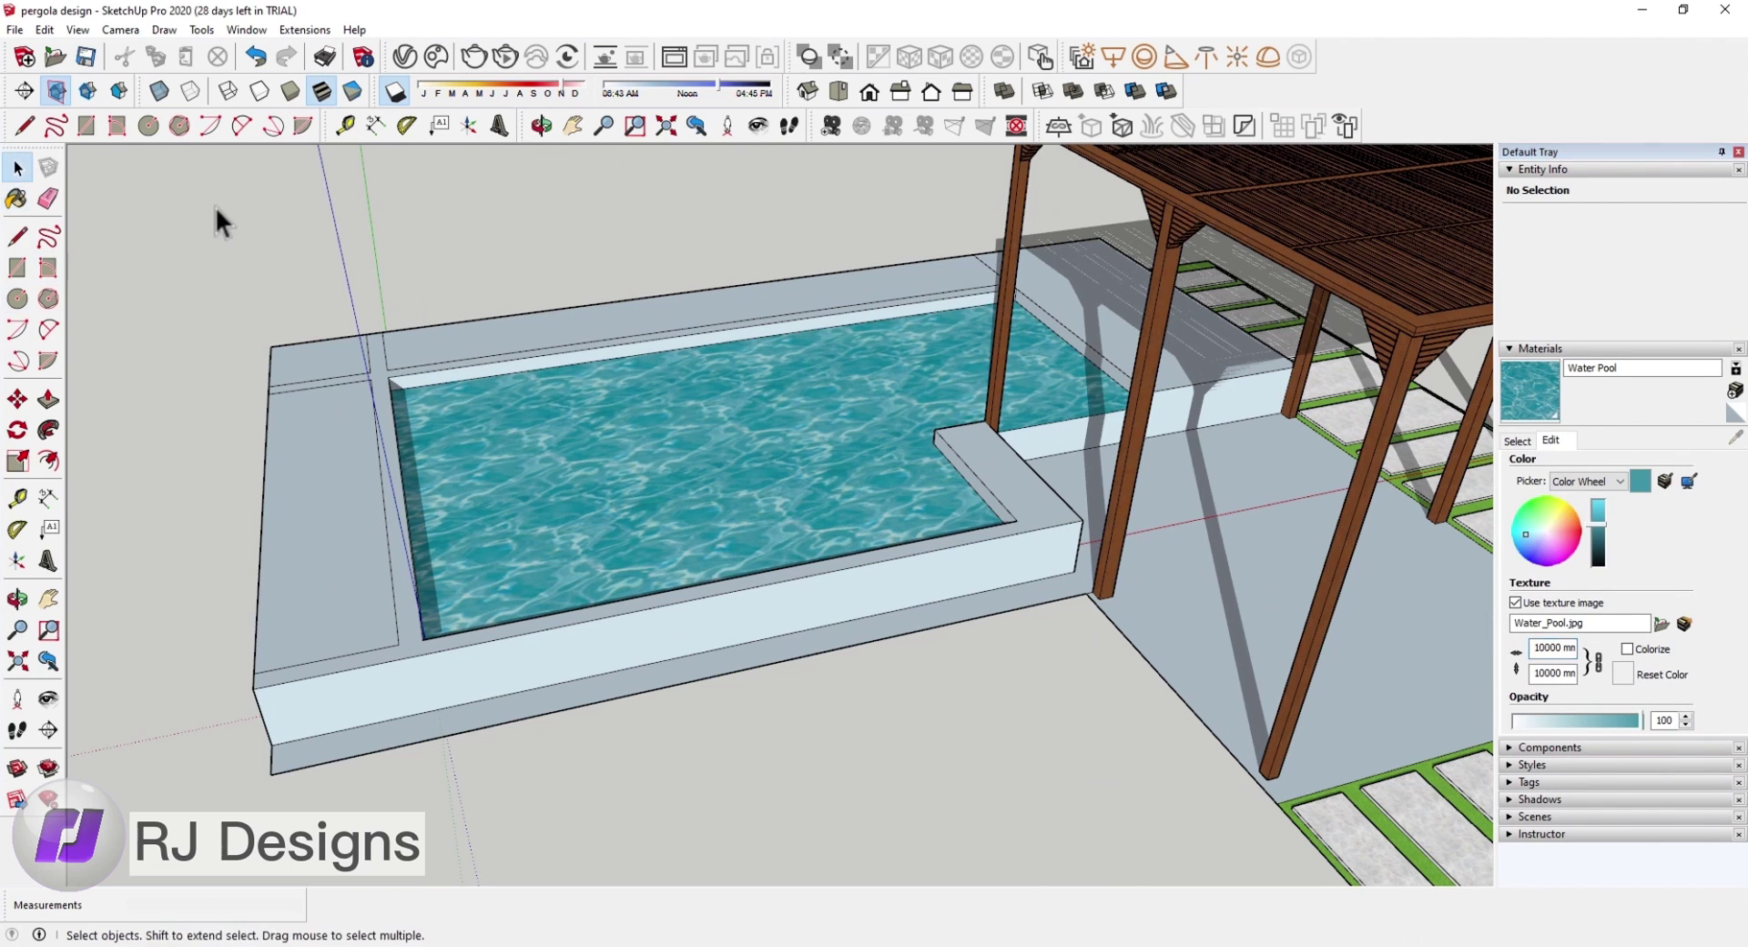
pyautogui.click(420, 421)
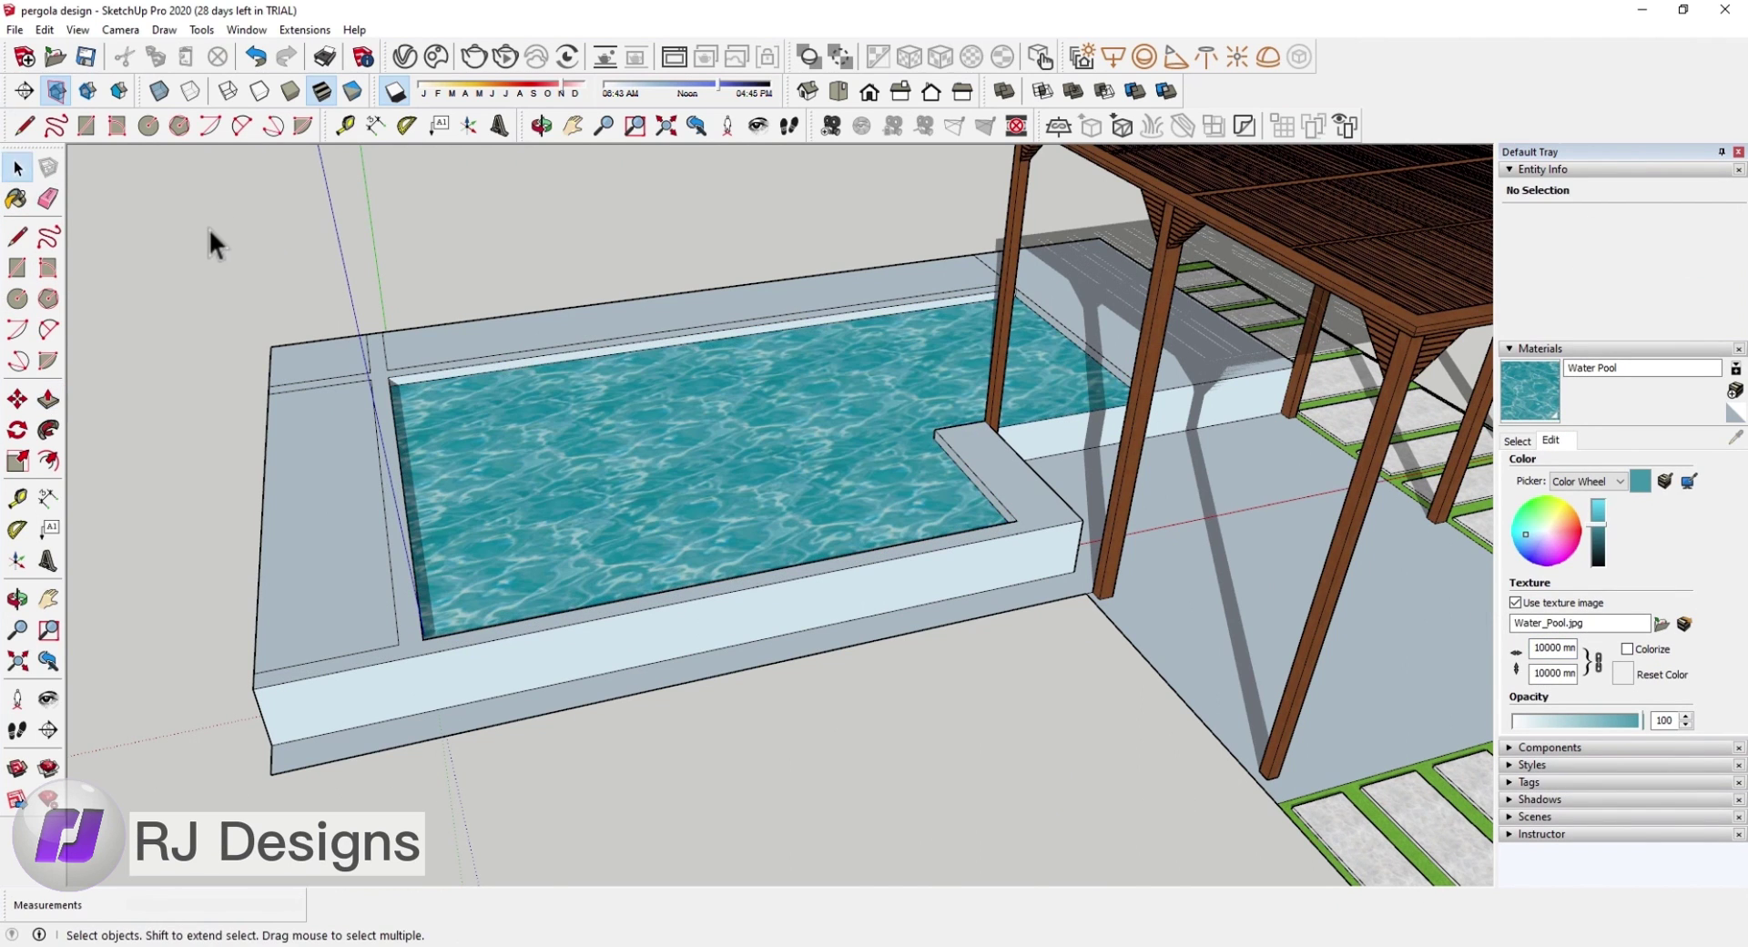
pyautogui.click(1518, 440)
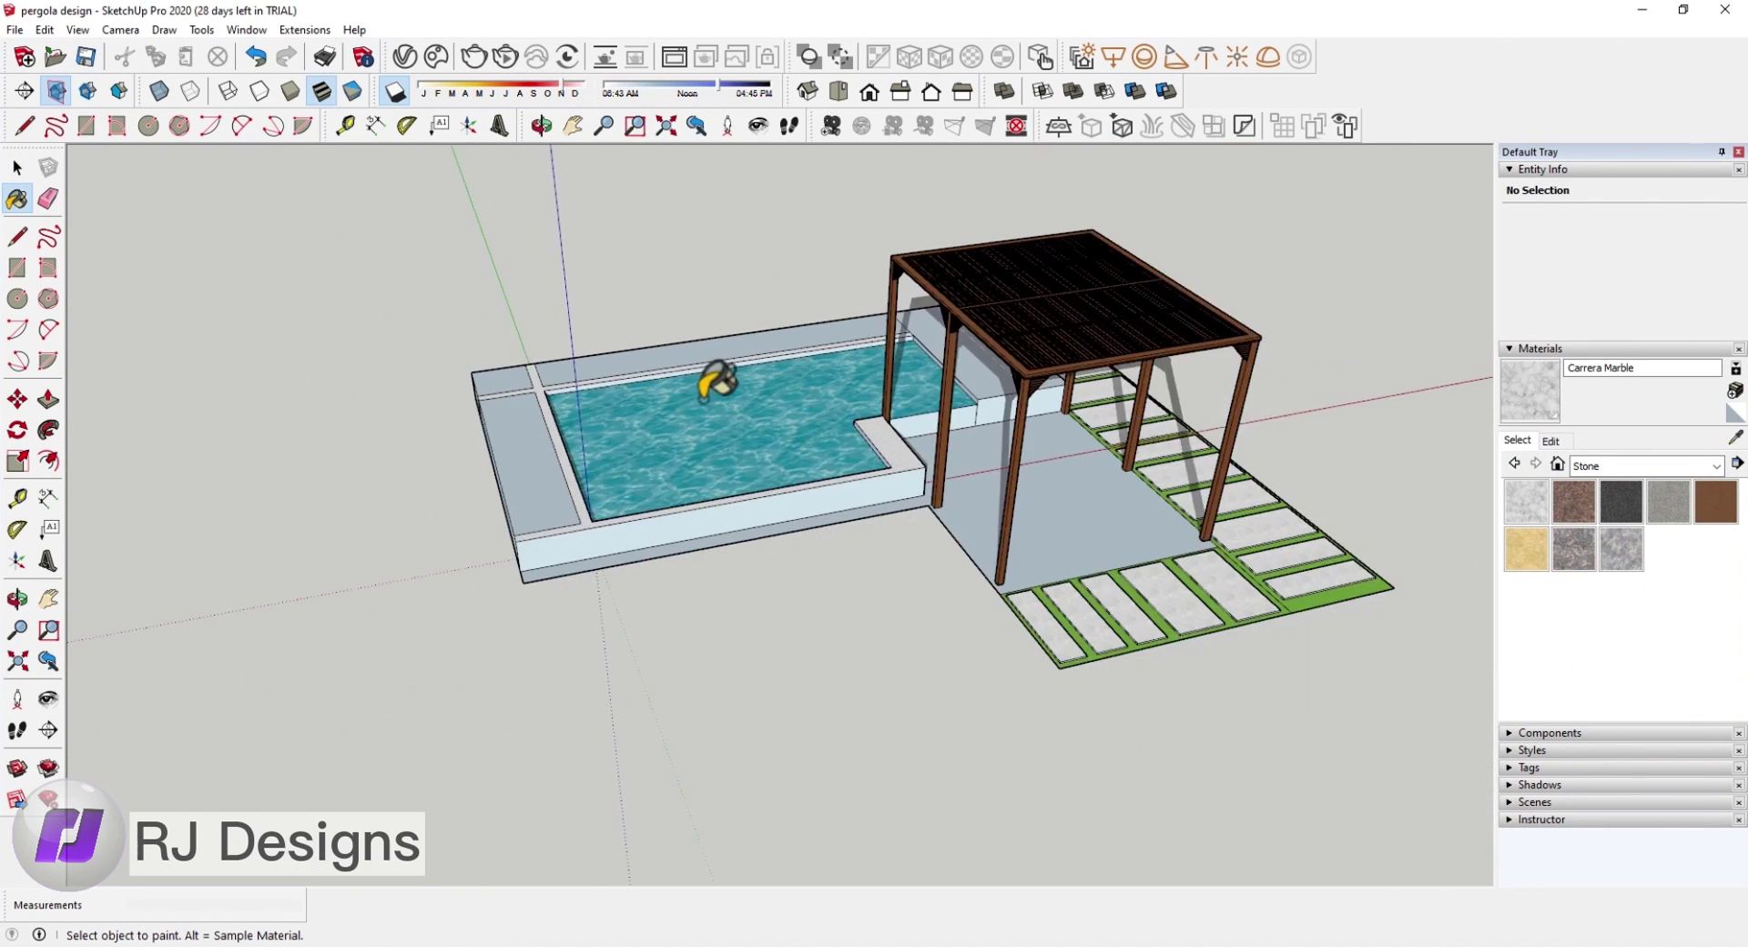
# Step: Draw lines from the top view to close a paving outline in front of the pool
pyautogui.scroll(-5, 453, 694)
pyautogui.scroll(3, 565, 538)
pyautogui.press('l')
pyautogui.scroll(2, 571, 537)
pyautogui.click(571, 536)
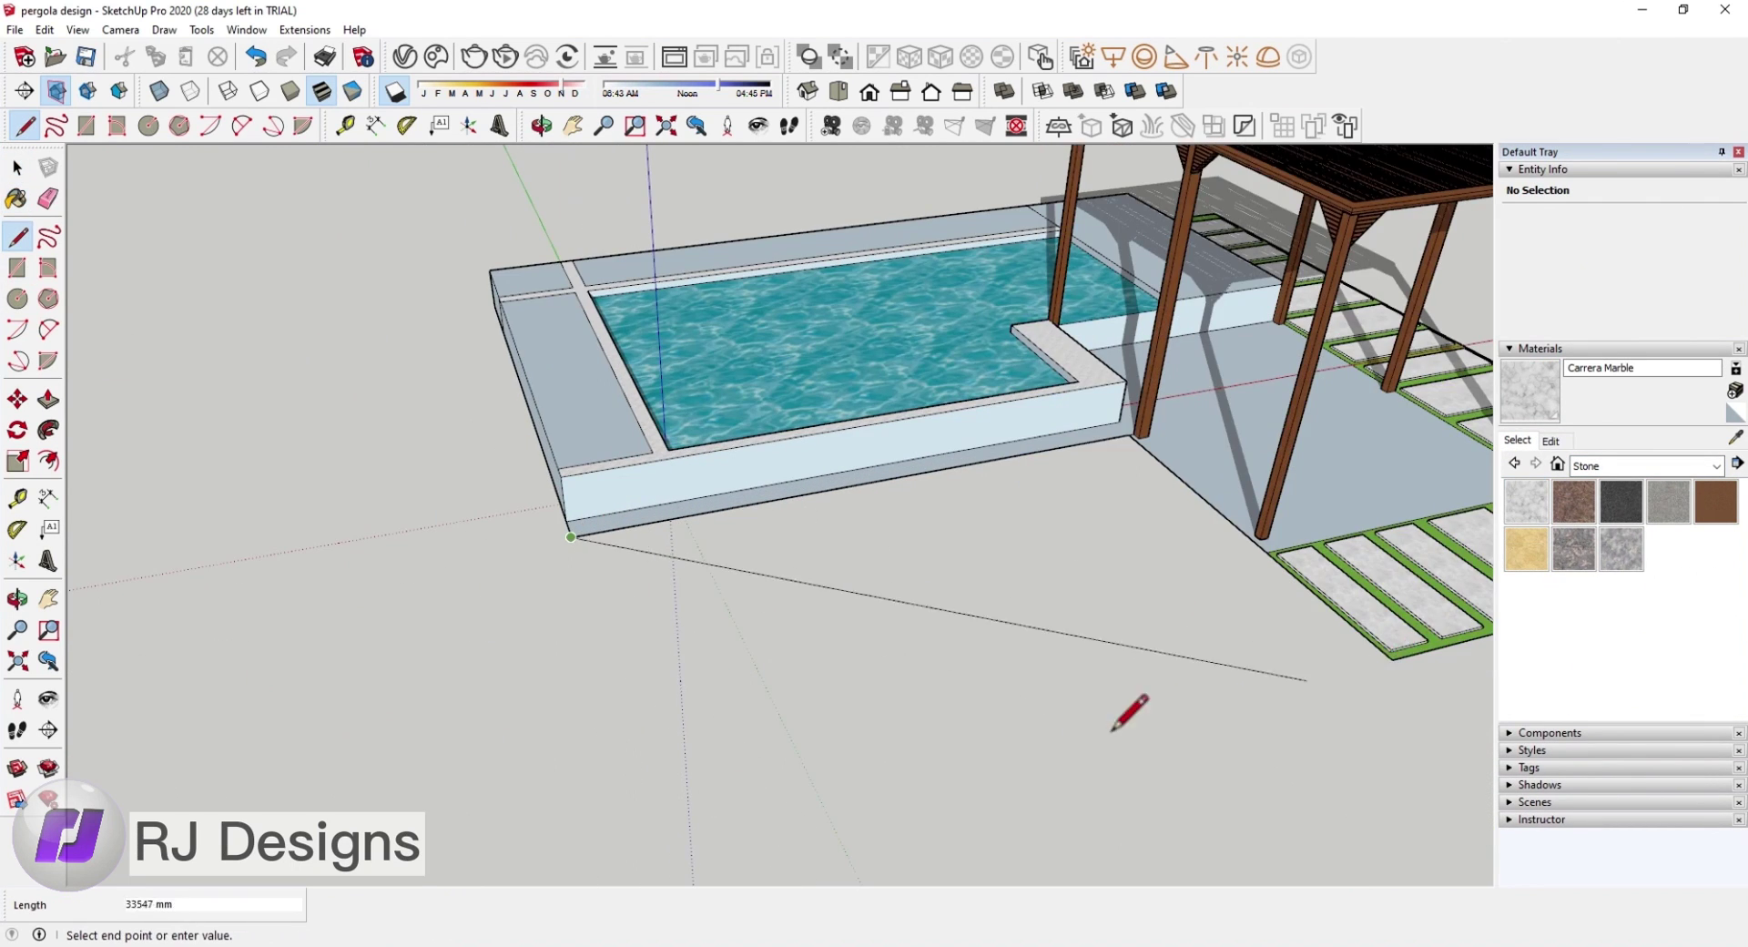
pyautogui.scroll(-2, 1328, 620)
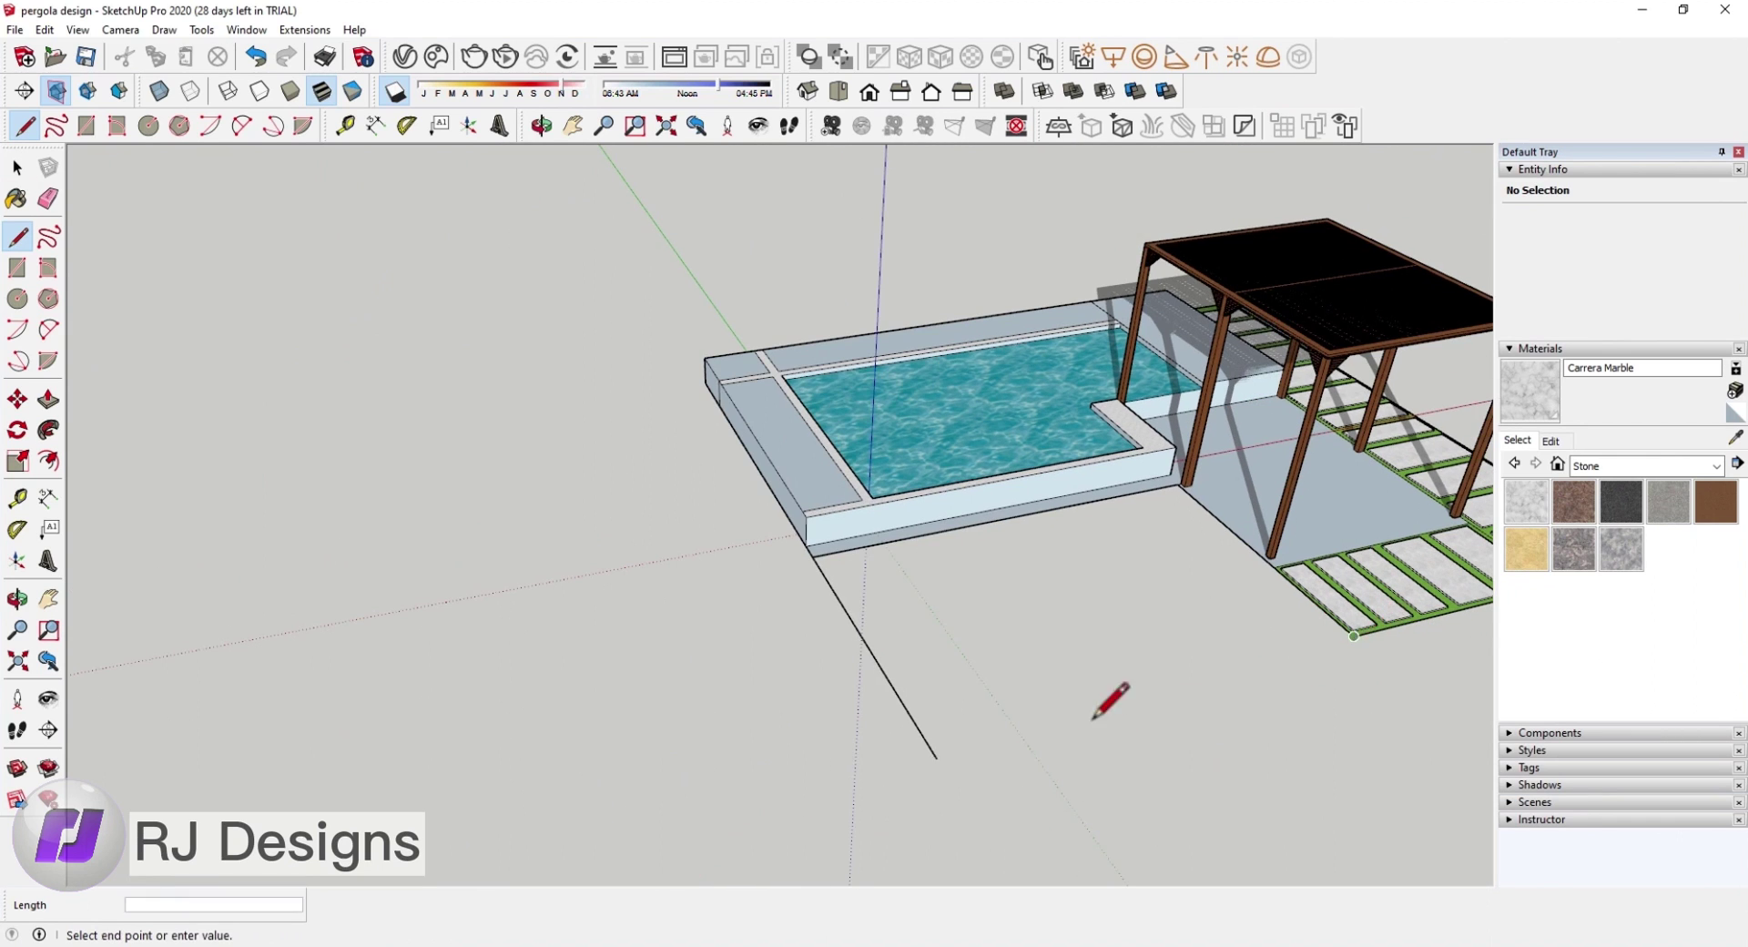
pyautogui.click(839, 91)
pyautogui.press('space')
pyautogui.scroll(4, 744, 582)
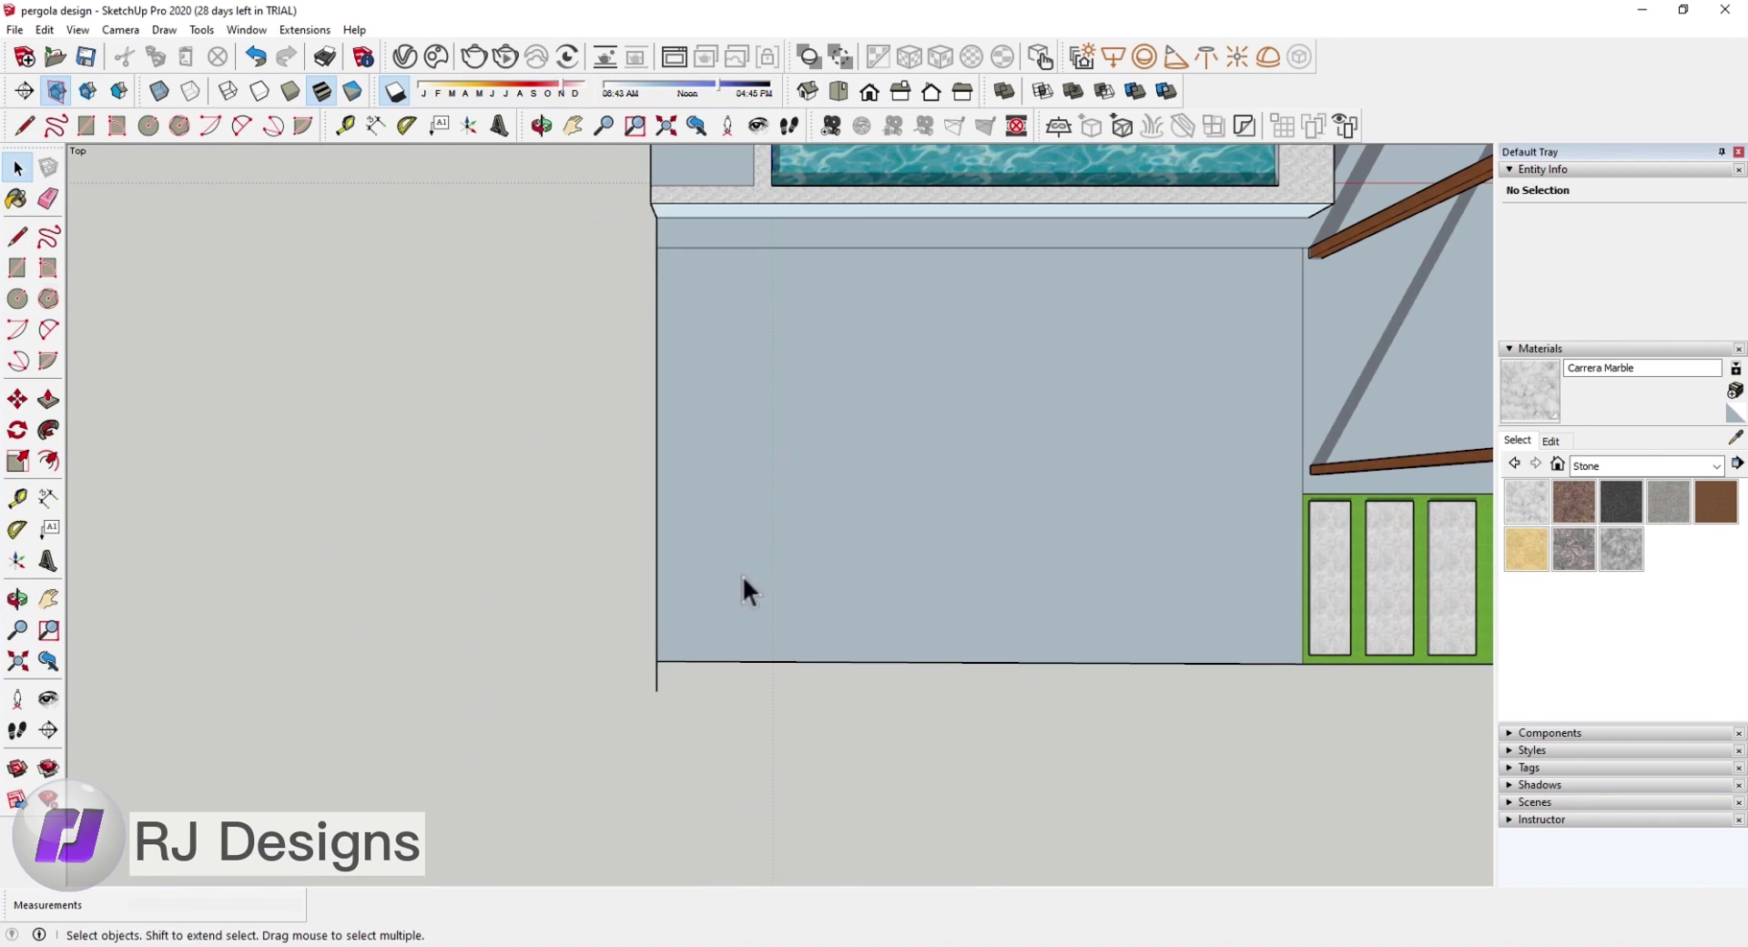
pyautogui.press('l')
pyautogui.click(1304, 664)
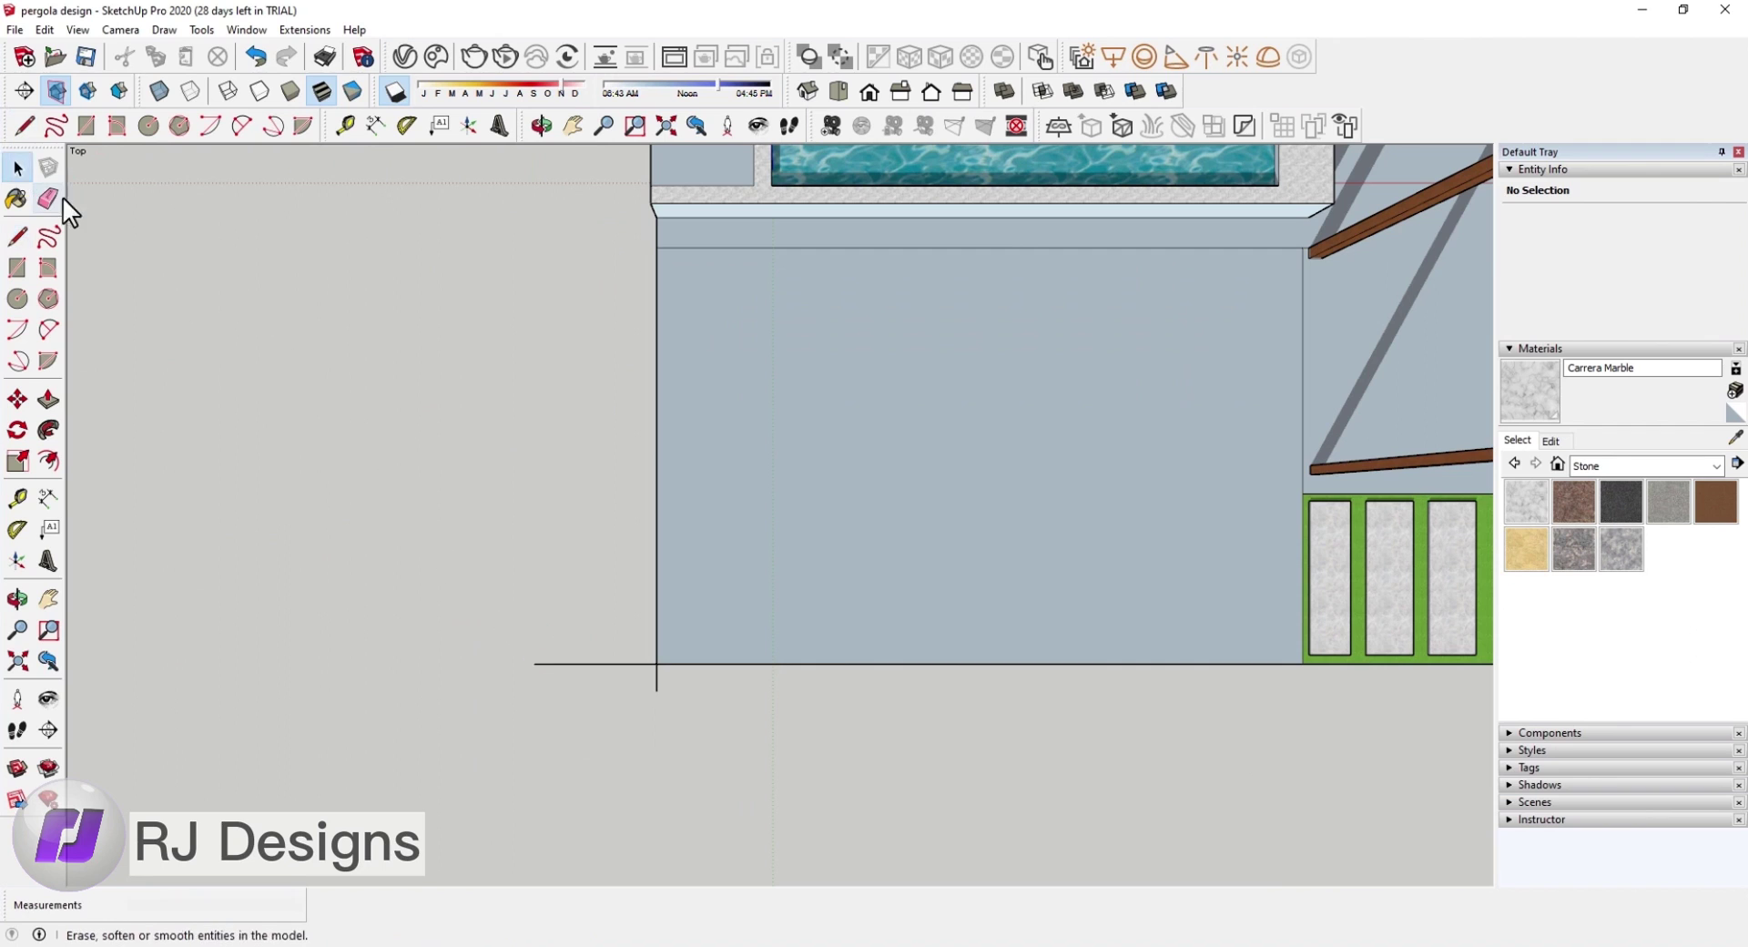
pyautogui.moveTo(795, 645); pyautogui.dragTo(901, 506, button='middle')
pyautogui.scroll(3, 1006, 434)
pyautogui.press('l')
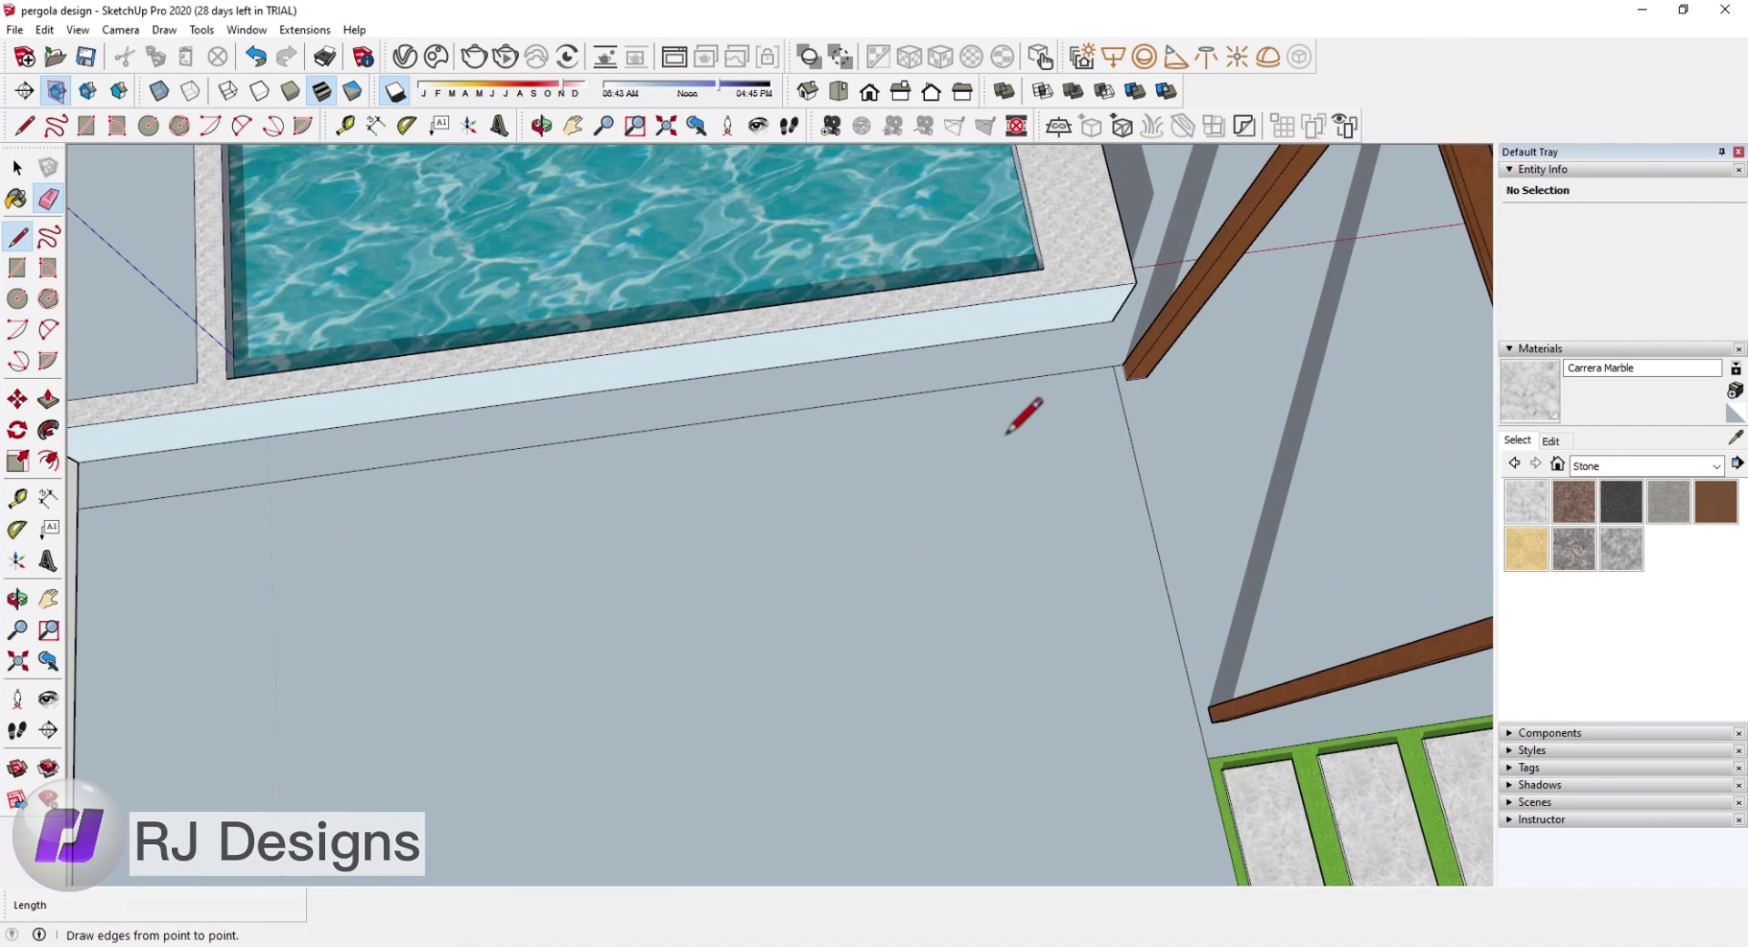
pyautogui.click(1112, 321)
pyautogui.moveTo(1112, 320); pyautogui.dragTo(1093, 301, button='middle')
pyautogui.scroll(2, 1093, 301)
# Step: Erase stray edges around the new paving area in front of the pool
pyautogui.press('e')
pyautogui.scroll(-2, 956, 318)
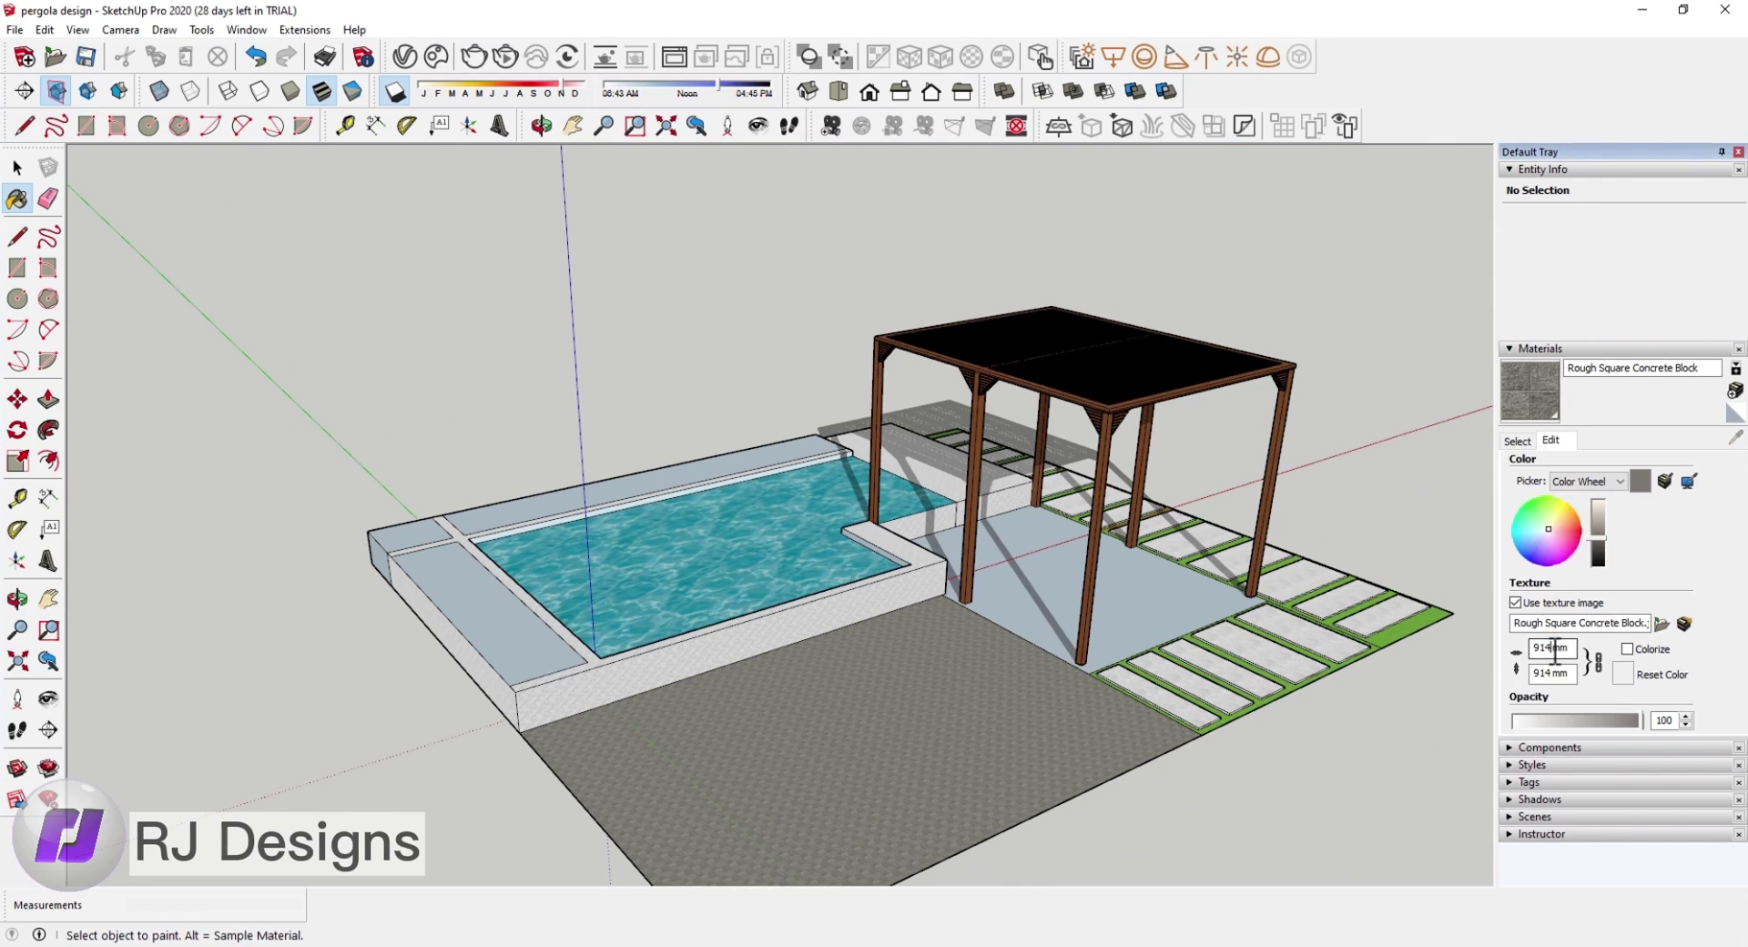
pyautogui.scroll(-1, 831, 683)
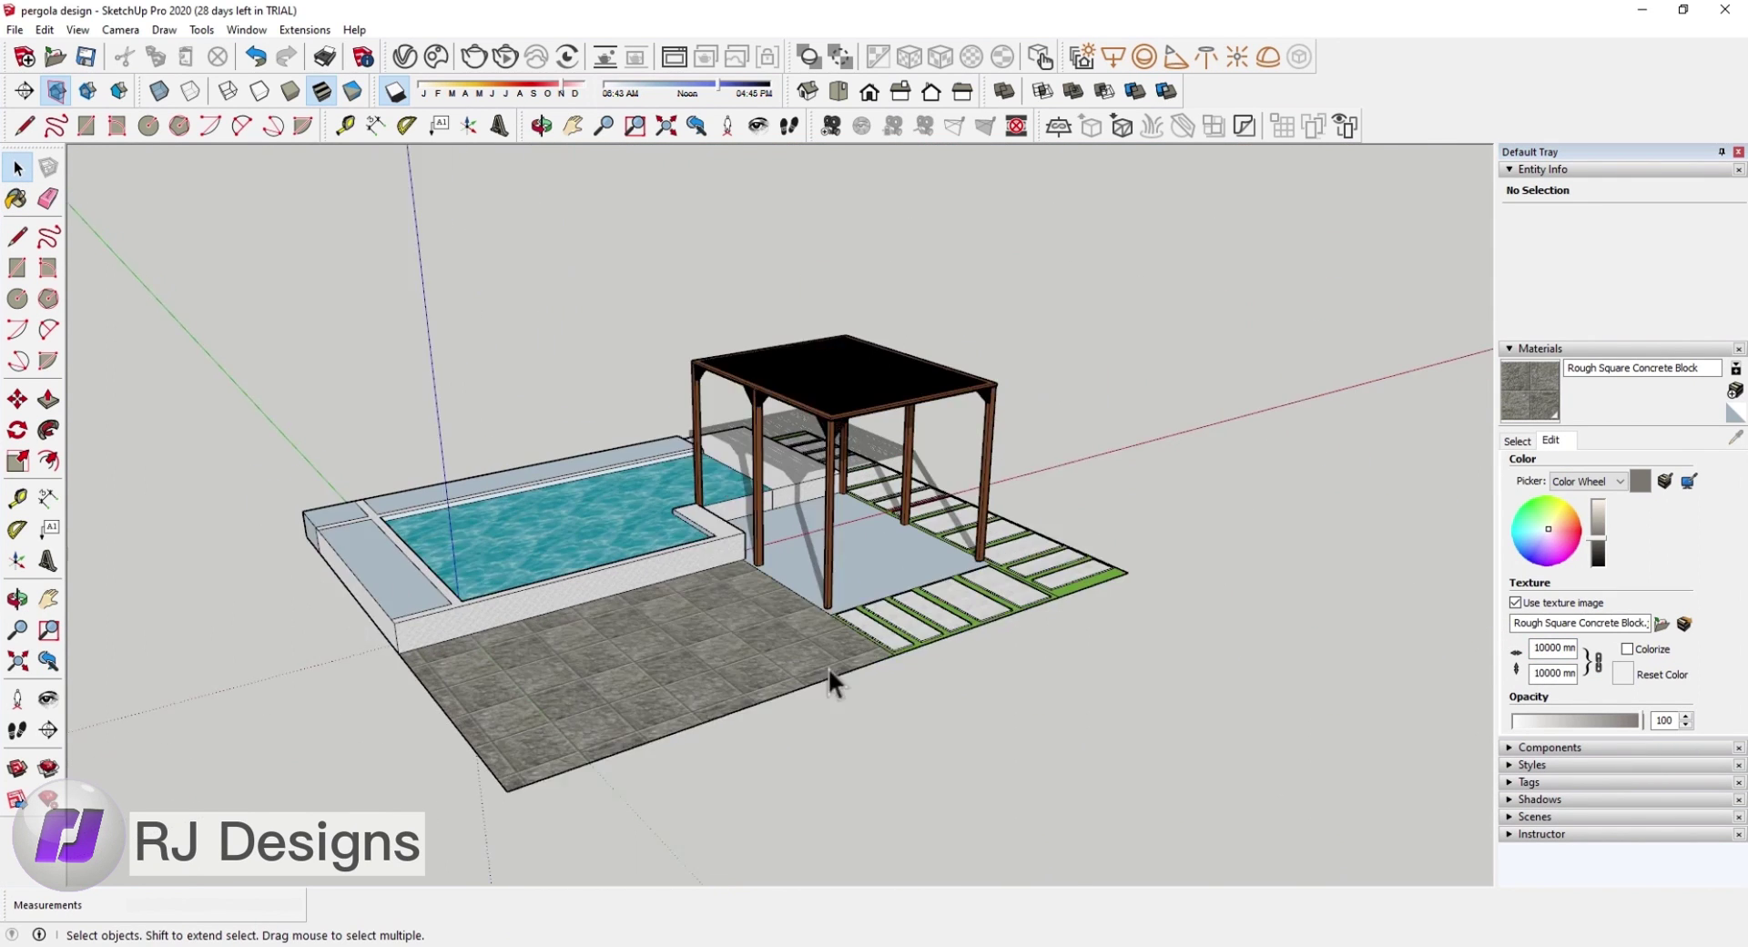
pyautogui.scroll(3, 861, 605)
pyautogui.scroll(2, 806, 452)
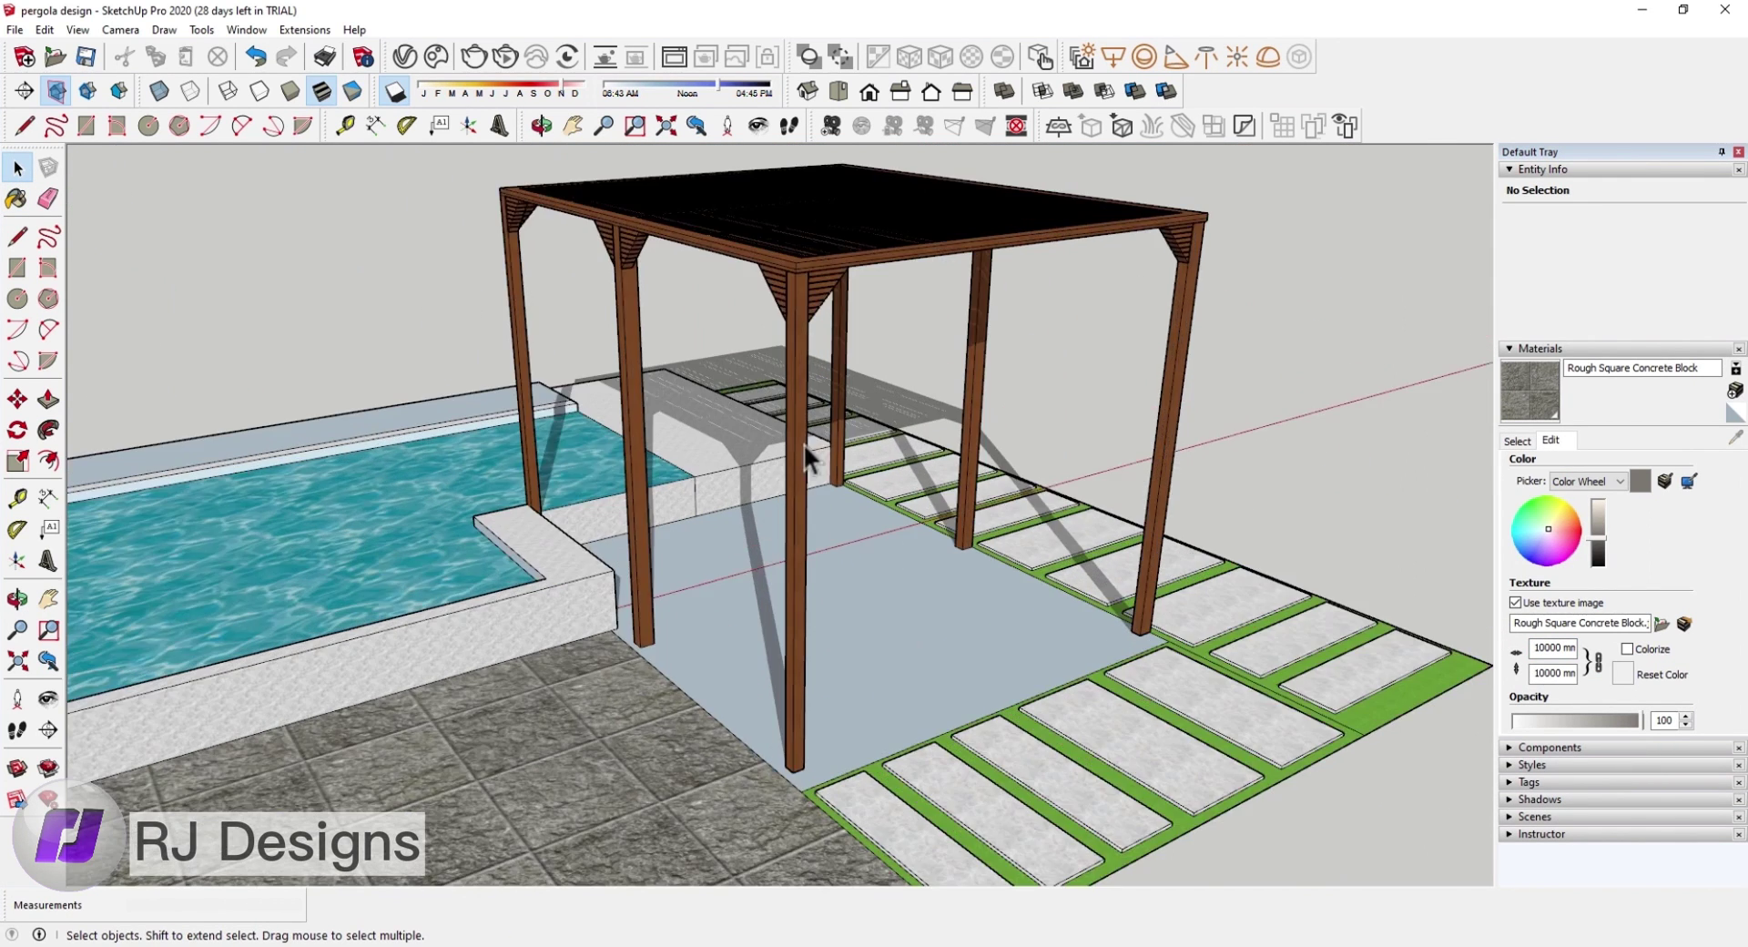
pyautogui.scroll(3, 806, 453)
pyautogui.press('r')
pyautogui.scroll(2, 765, 406)
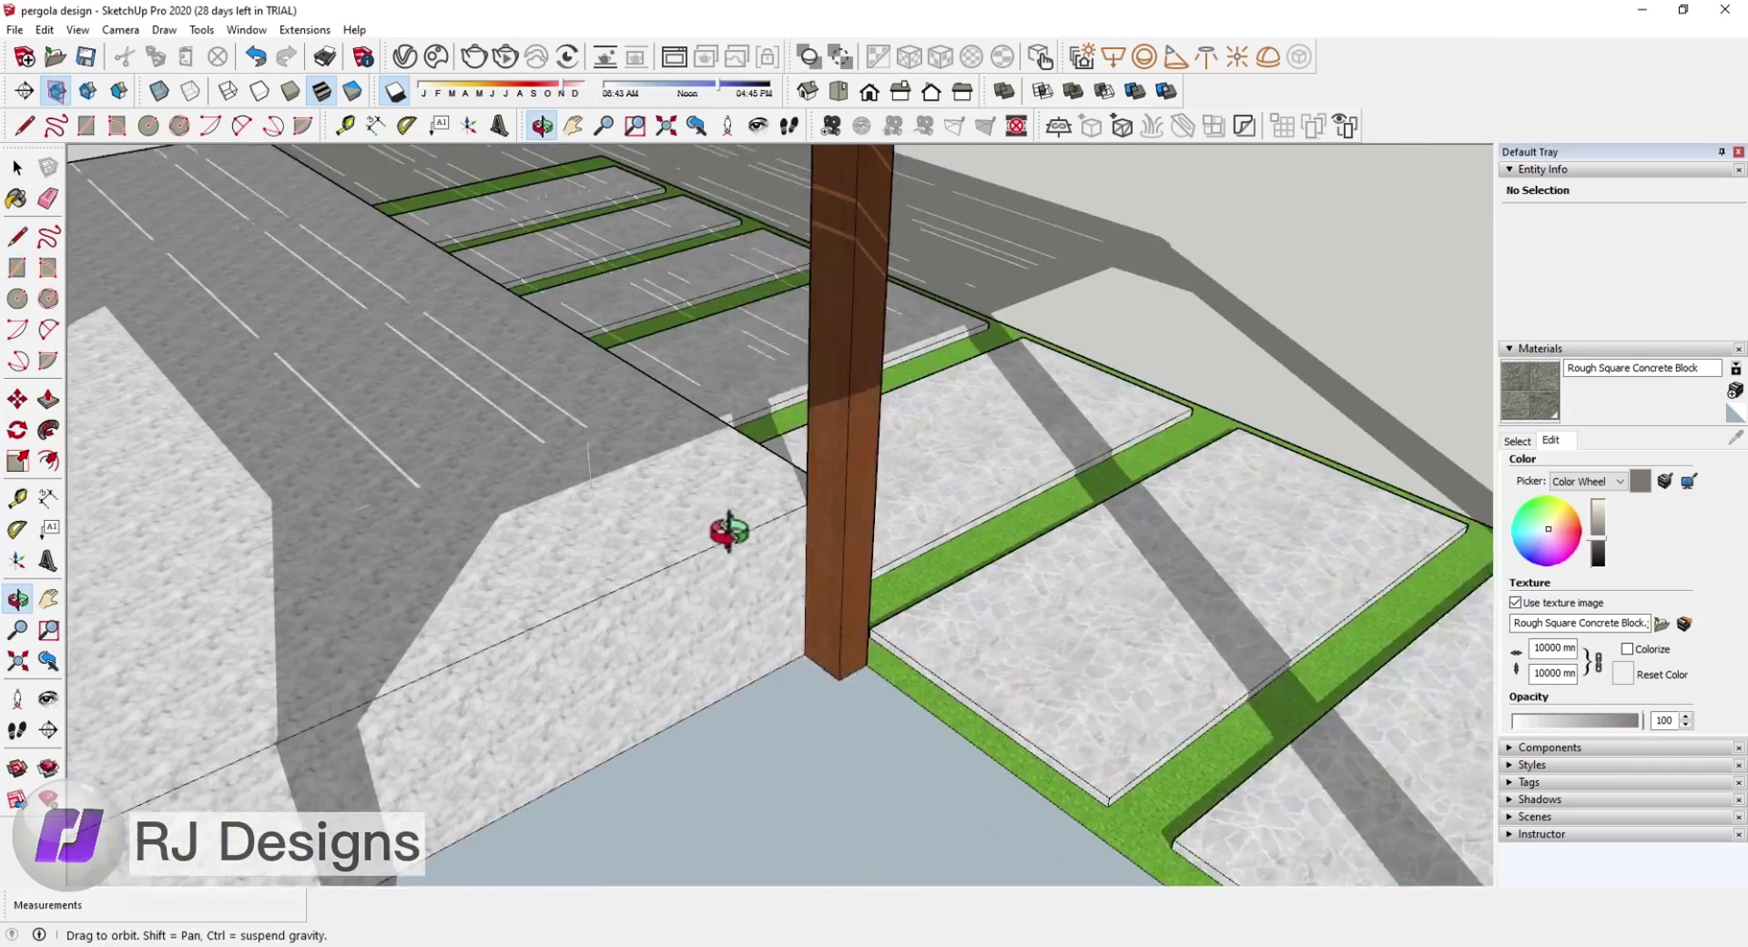
pyautogui.scroll(2, 734, 526)
# Step: Check the model in wireframe, then restore the textured shaded display and pan
pyautogui.hotkey('alt', '1')
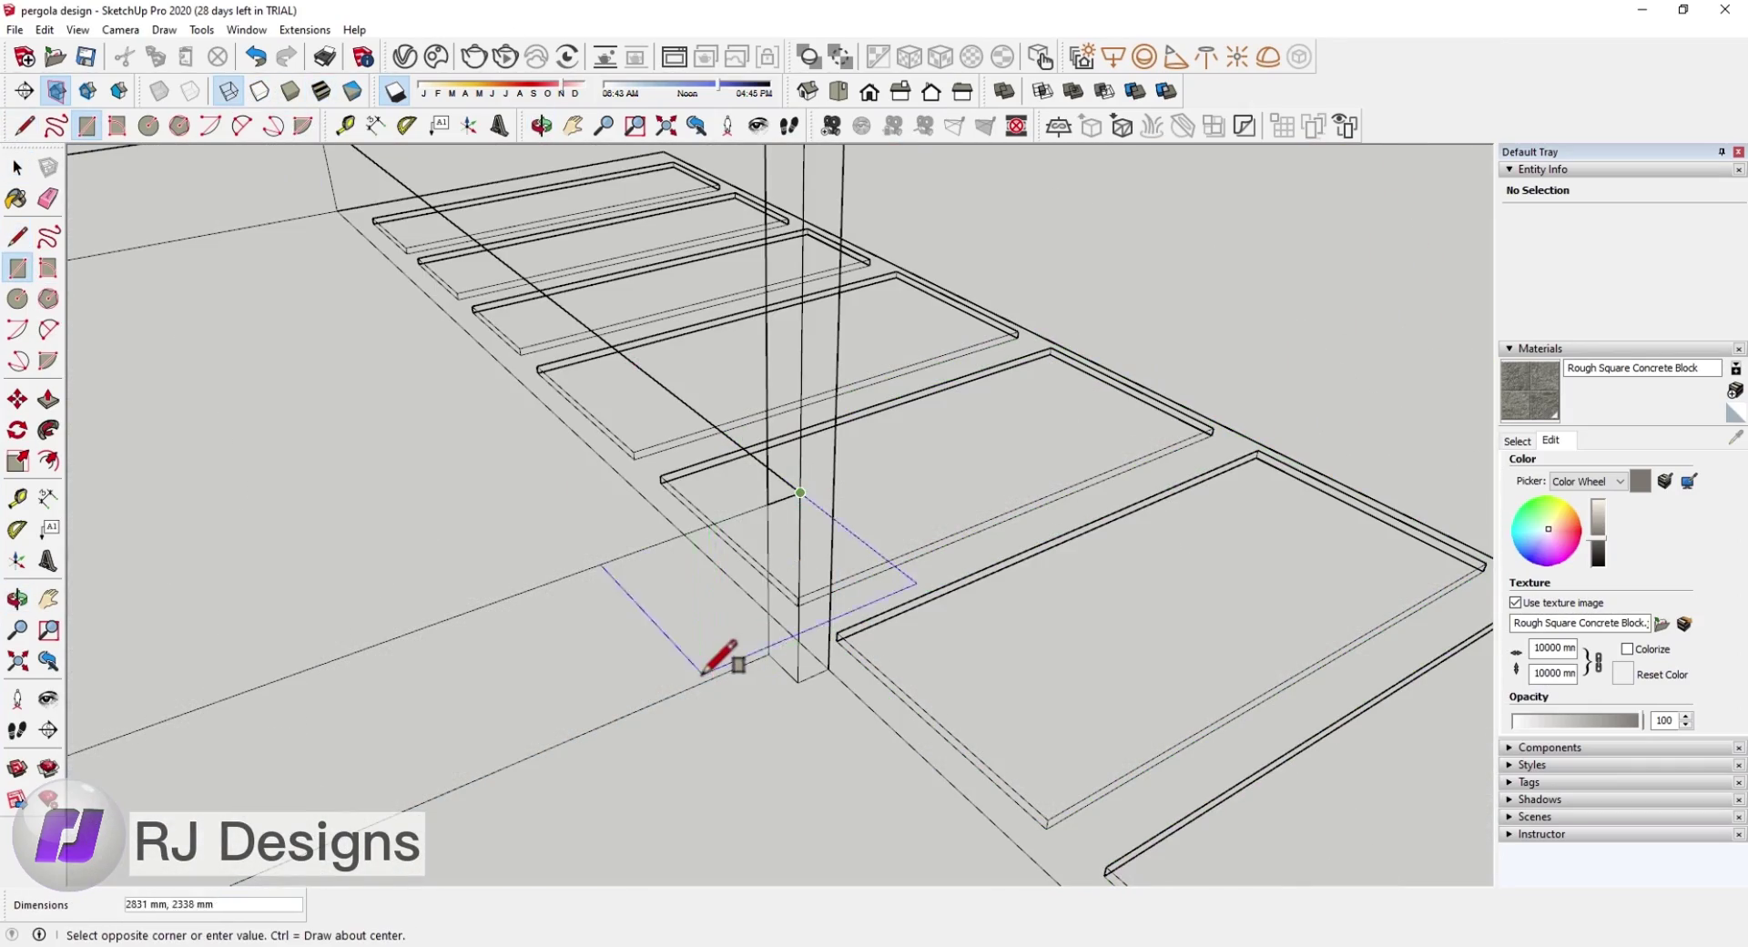
pyautogui.click(289, 90)
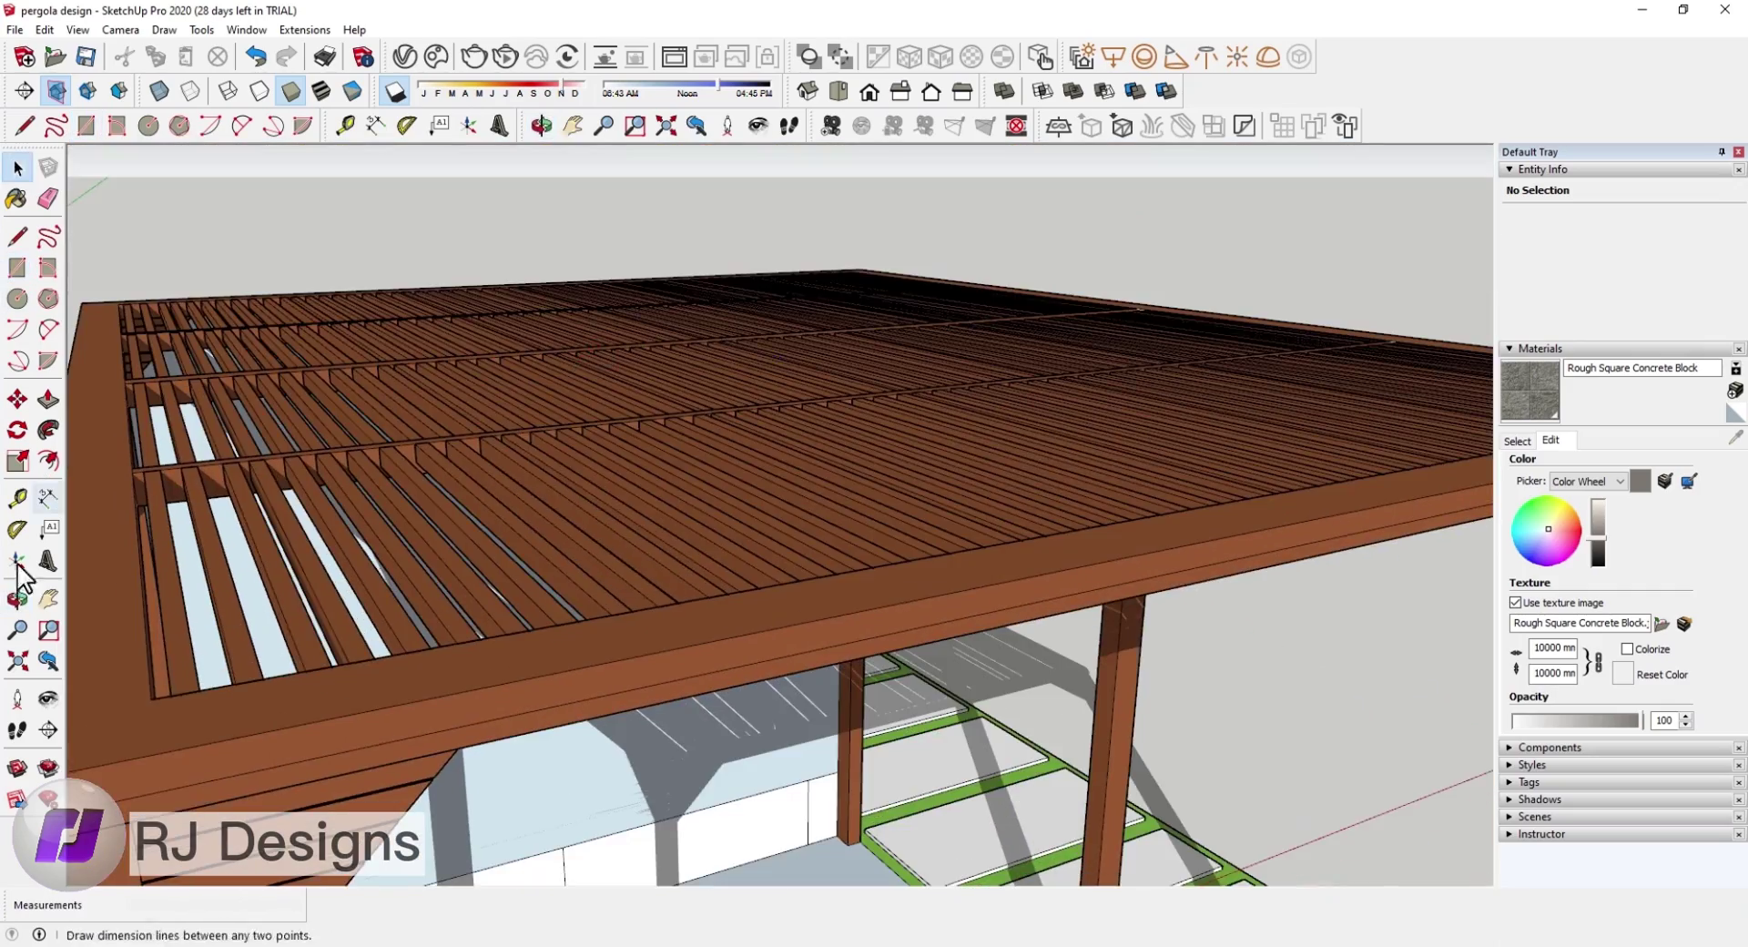
pyautogui.click(48, 598)
pyautogui.scroll(-5, 995, 461)
pyautogui.press('space')
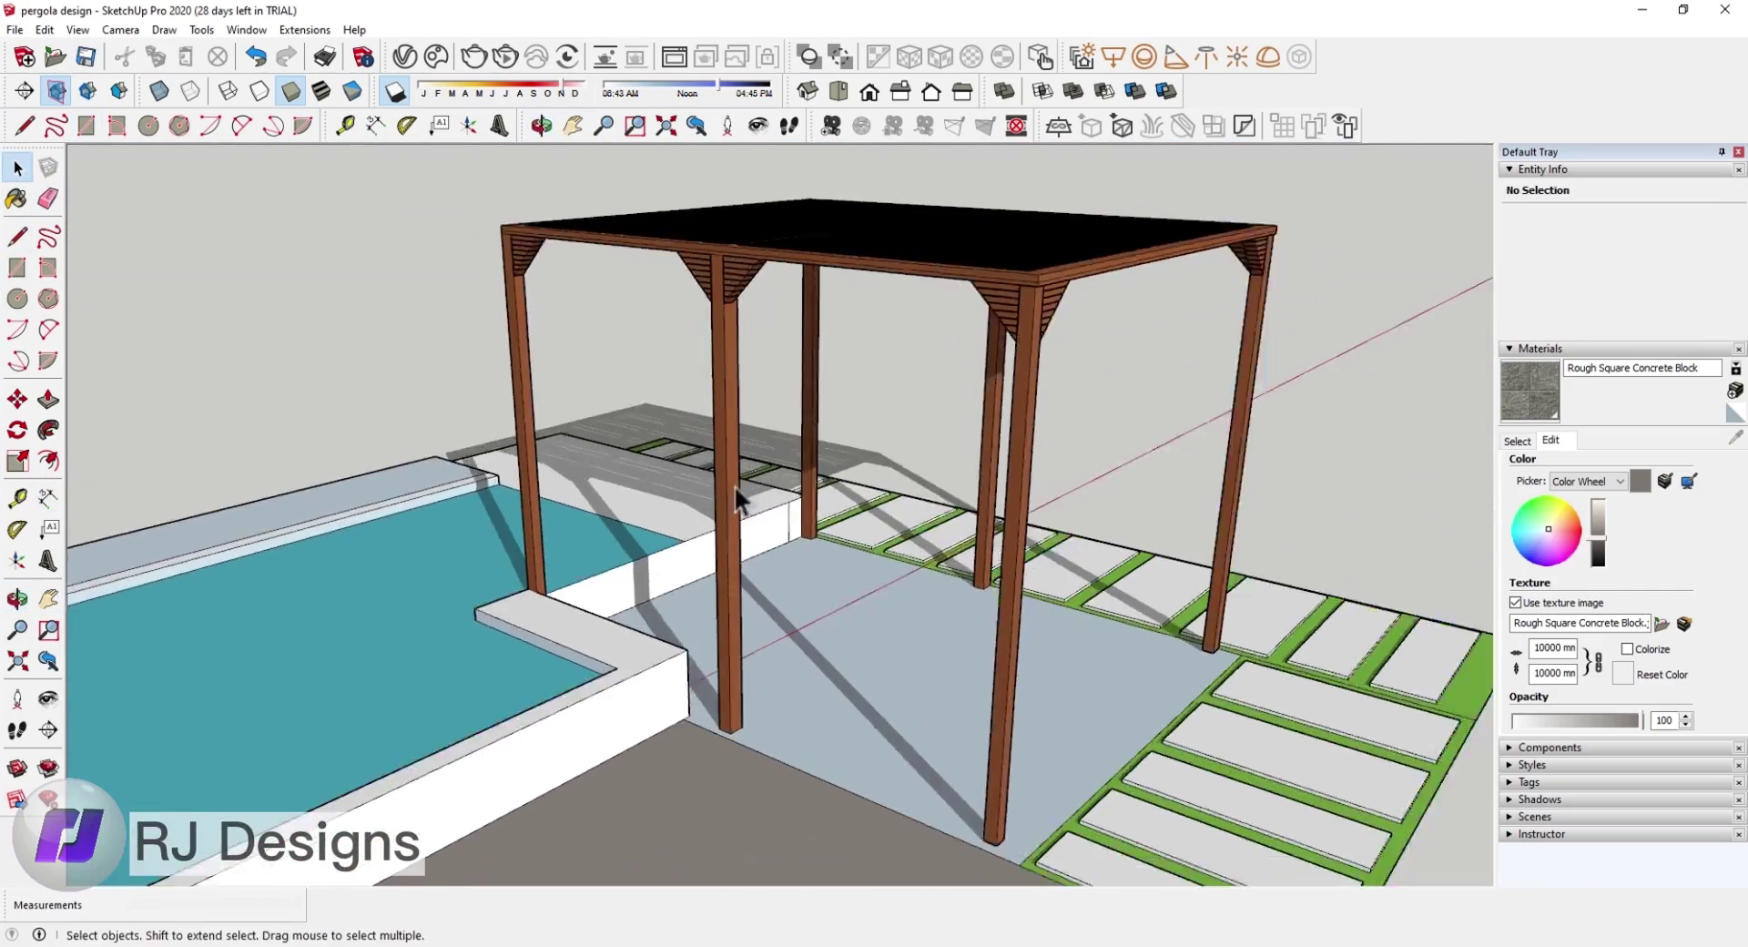
# Step: Push the low wall's end face back and bring up the material swatch library
pyautogui.click(320, 90)
pyautogui.scroll(5, 729, 501)
pyautogui.press('p')
pyautogui.click(730, 542)
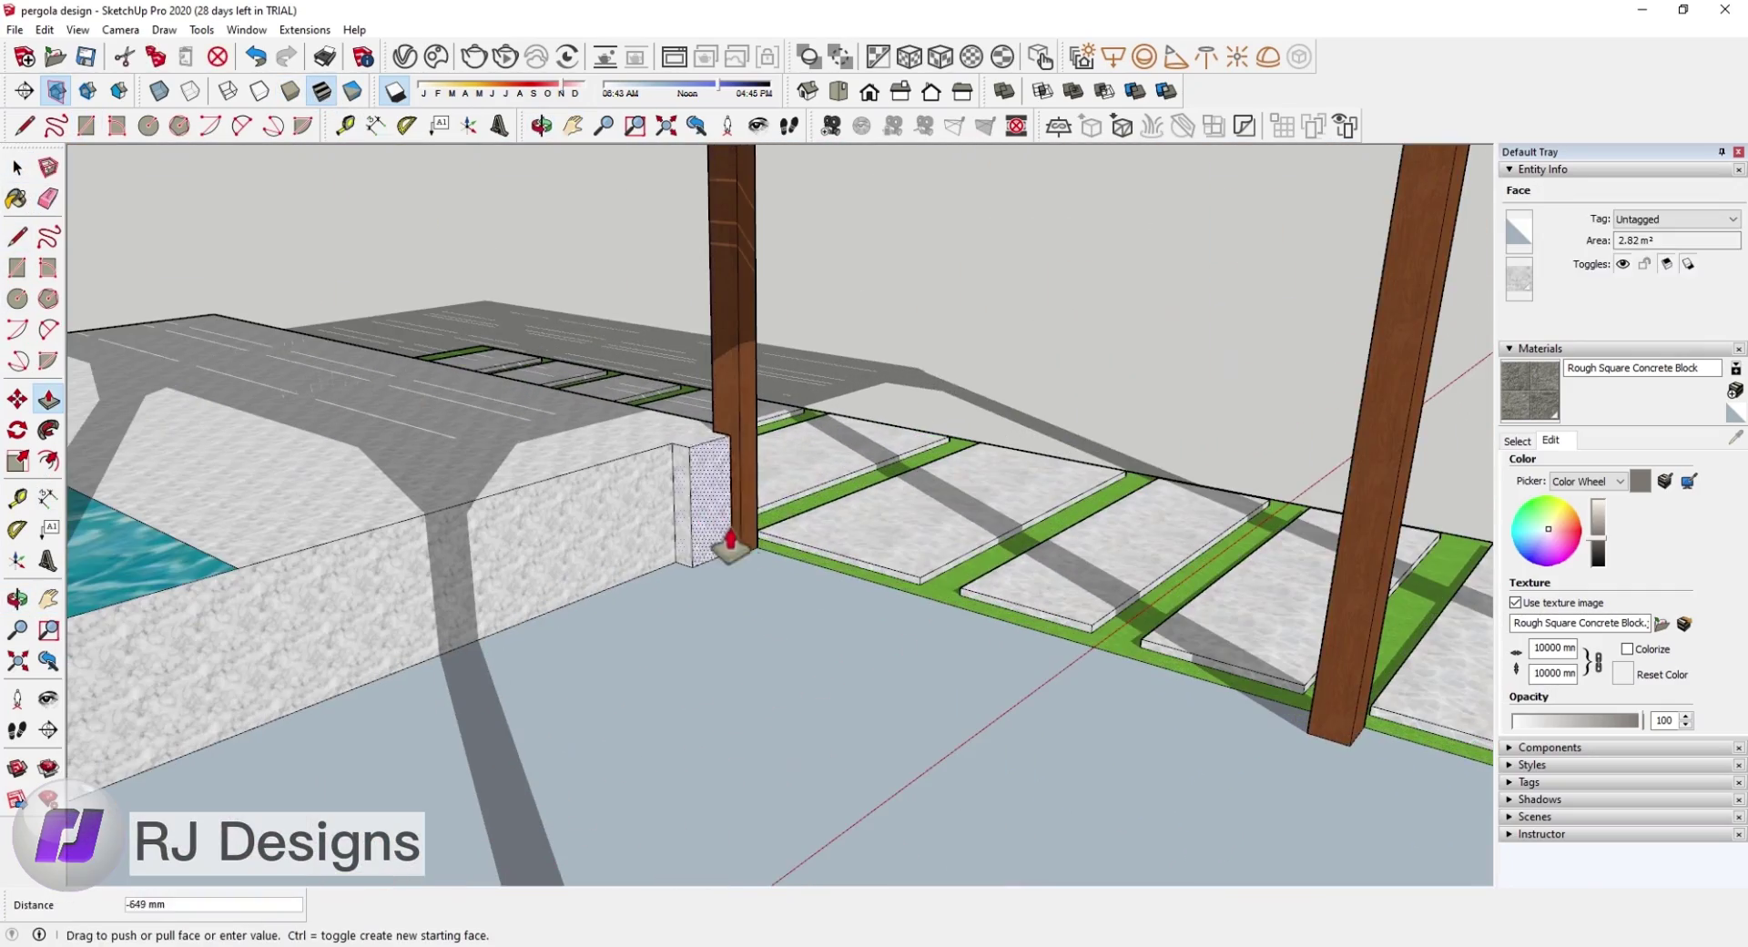
pyautogui.click(948, 616)
pyautogui.moveTo(948, 616); pyautogui.dragTo(873, 650, button='middle')
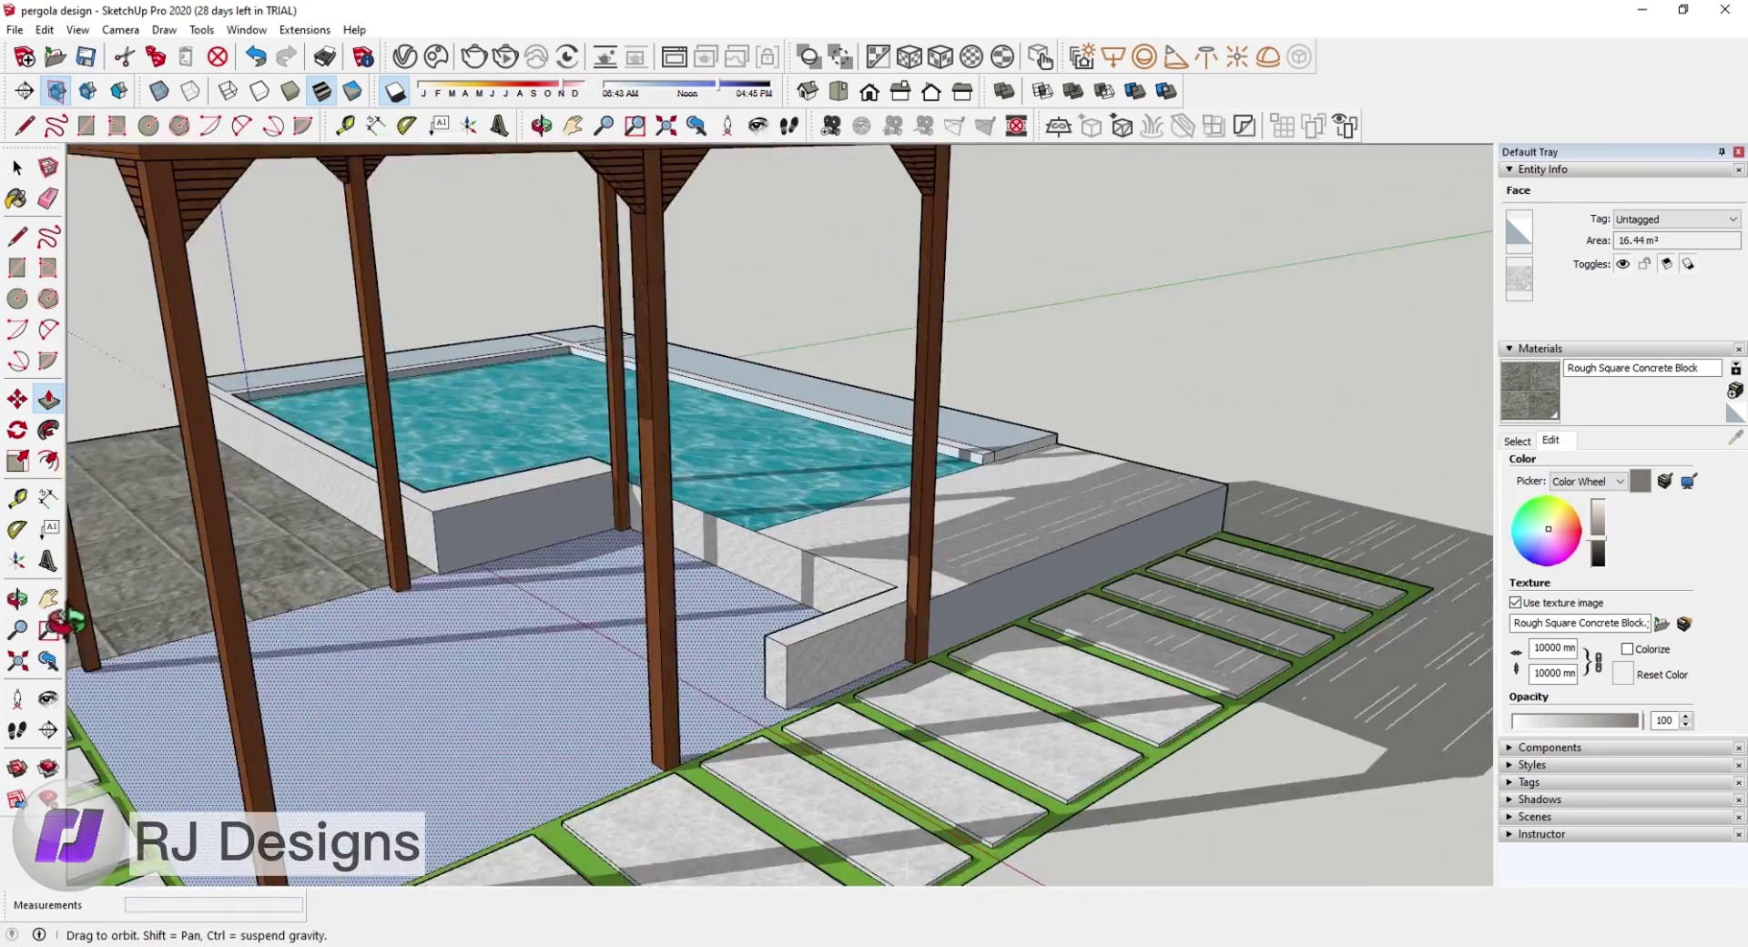
pyautogui.click(903, 619)
pyautogui.scroll(-5, 1046, 507)
pyautogui.press('space')
pyautogui.moveTo(1046, 508); pyautogui.dragTo(594, 467, button='middle')
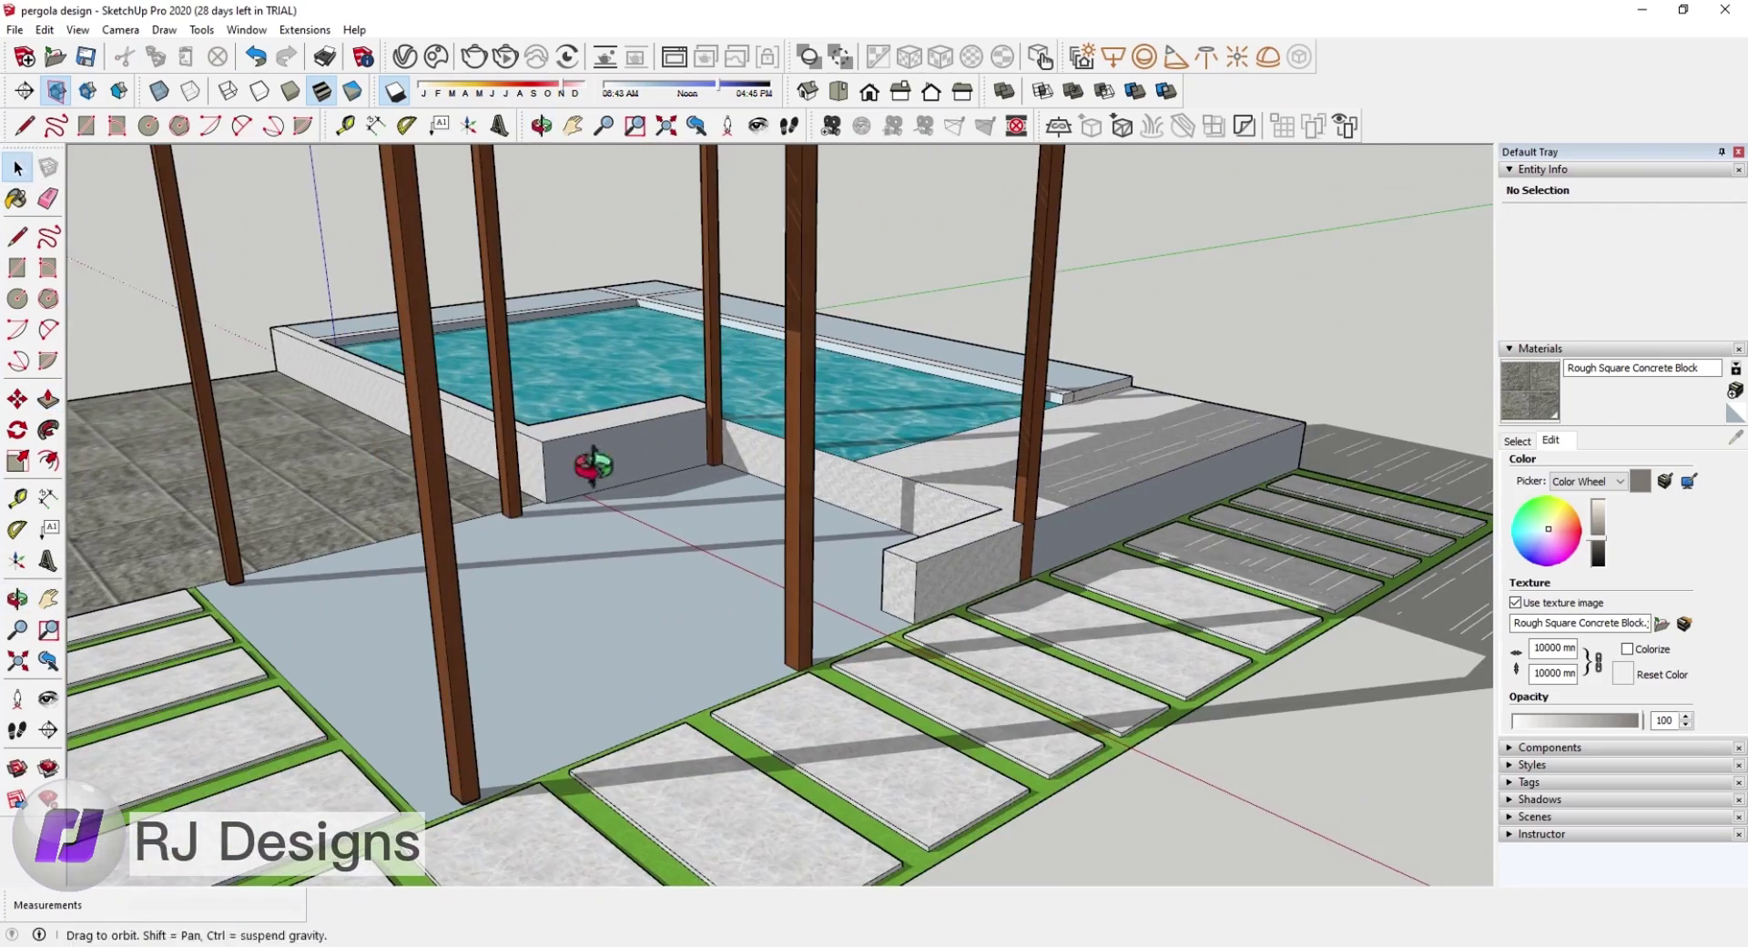
pyautogui.click(1517, 440)
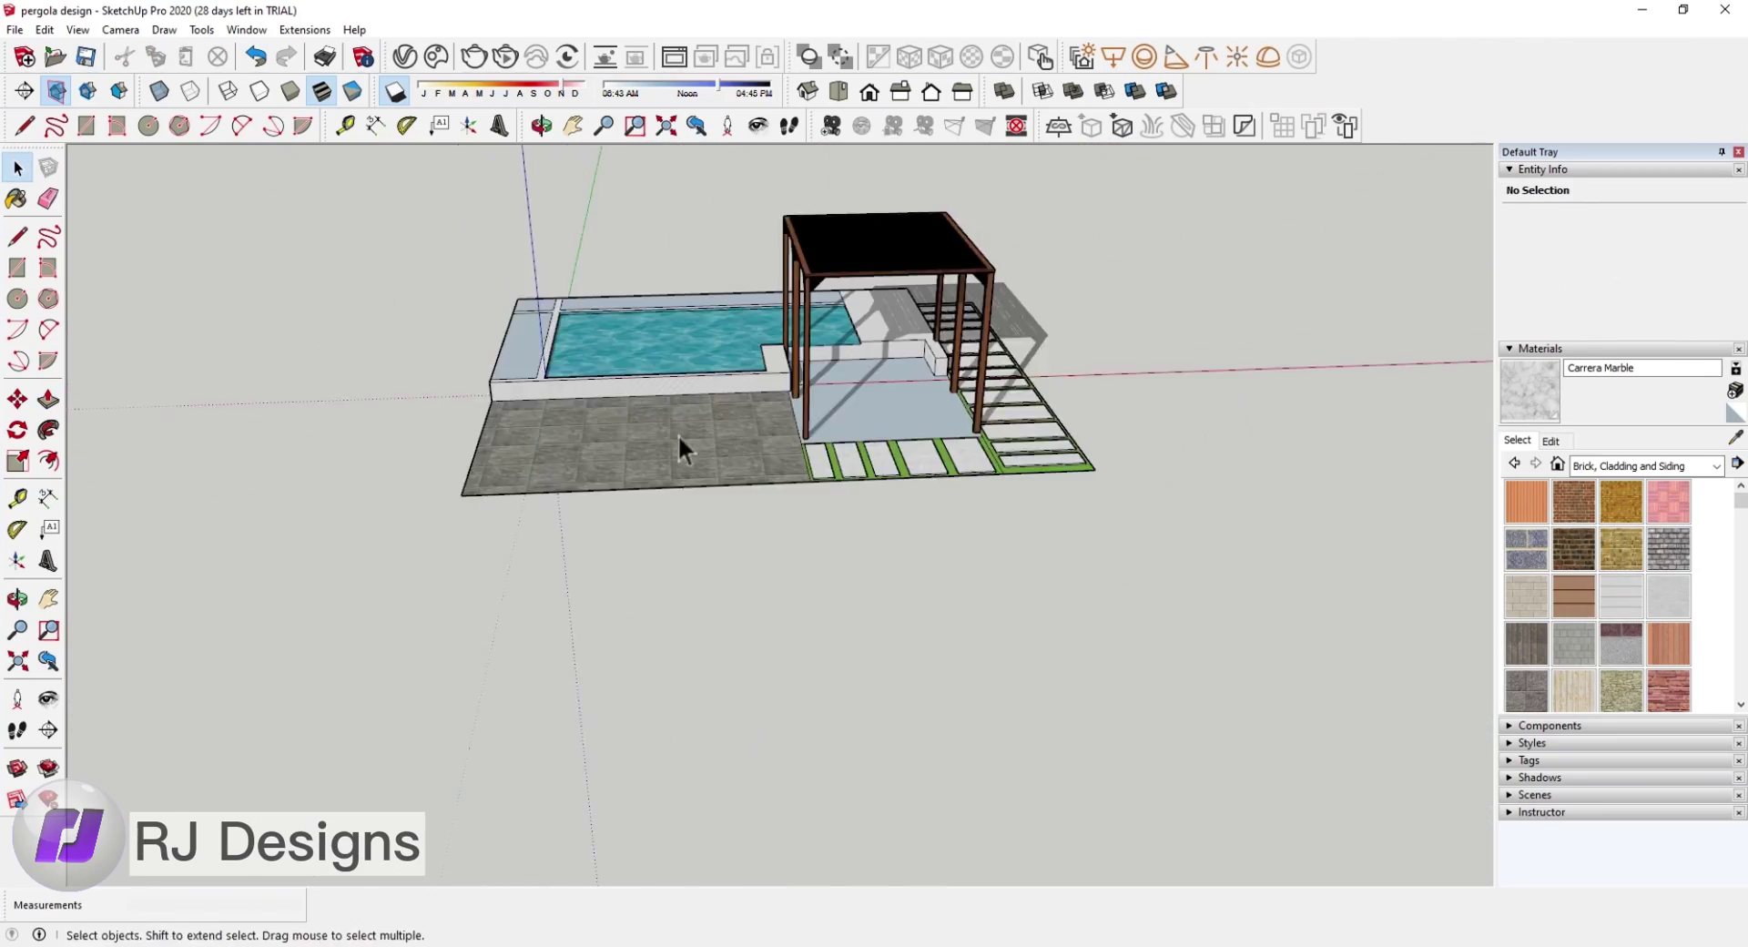
# Step: Inset, close off and recess the small corner planter, then fill it with Grass Dark Green
pyautogui.moveTo(677, 434); pyautogui.dragTo(746, 507, button='middle')
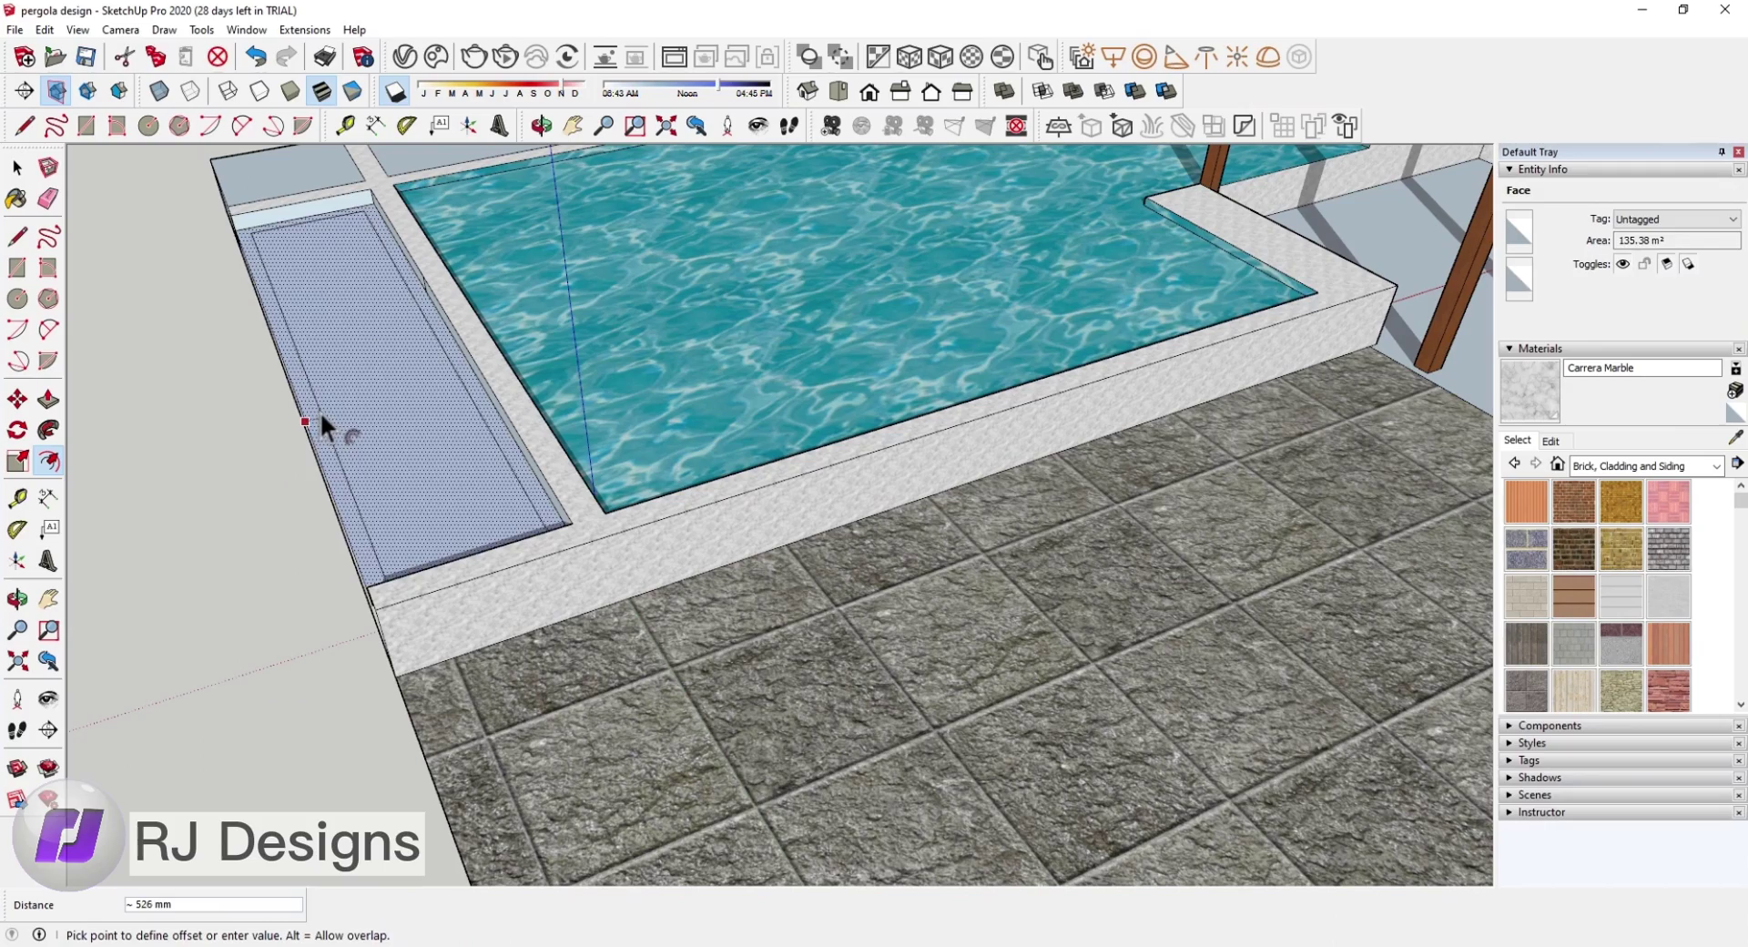
pyautogui.click(320, 412)
pyautogui.click(49, 198)
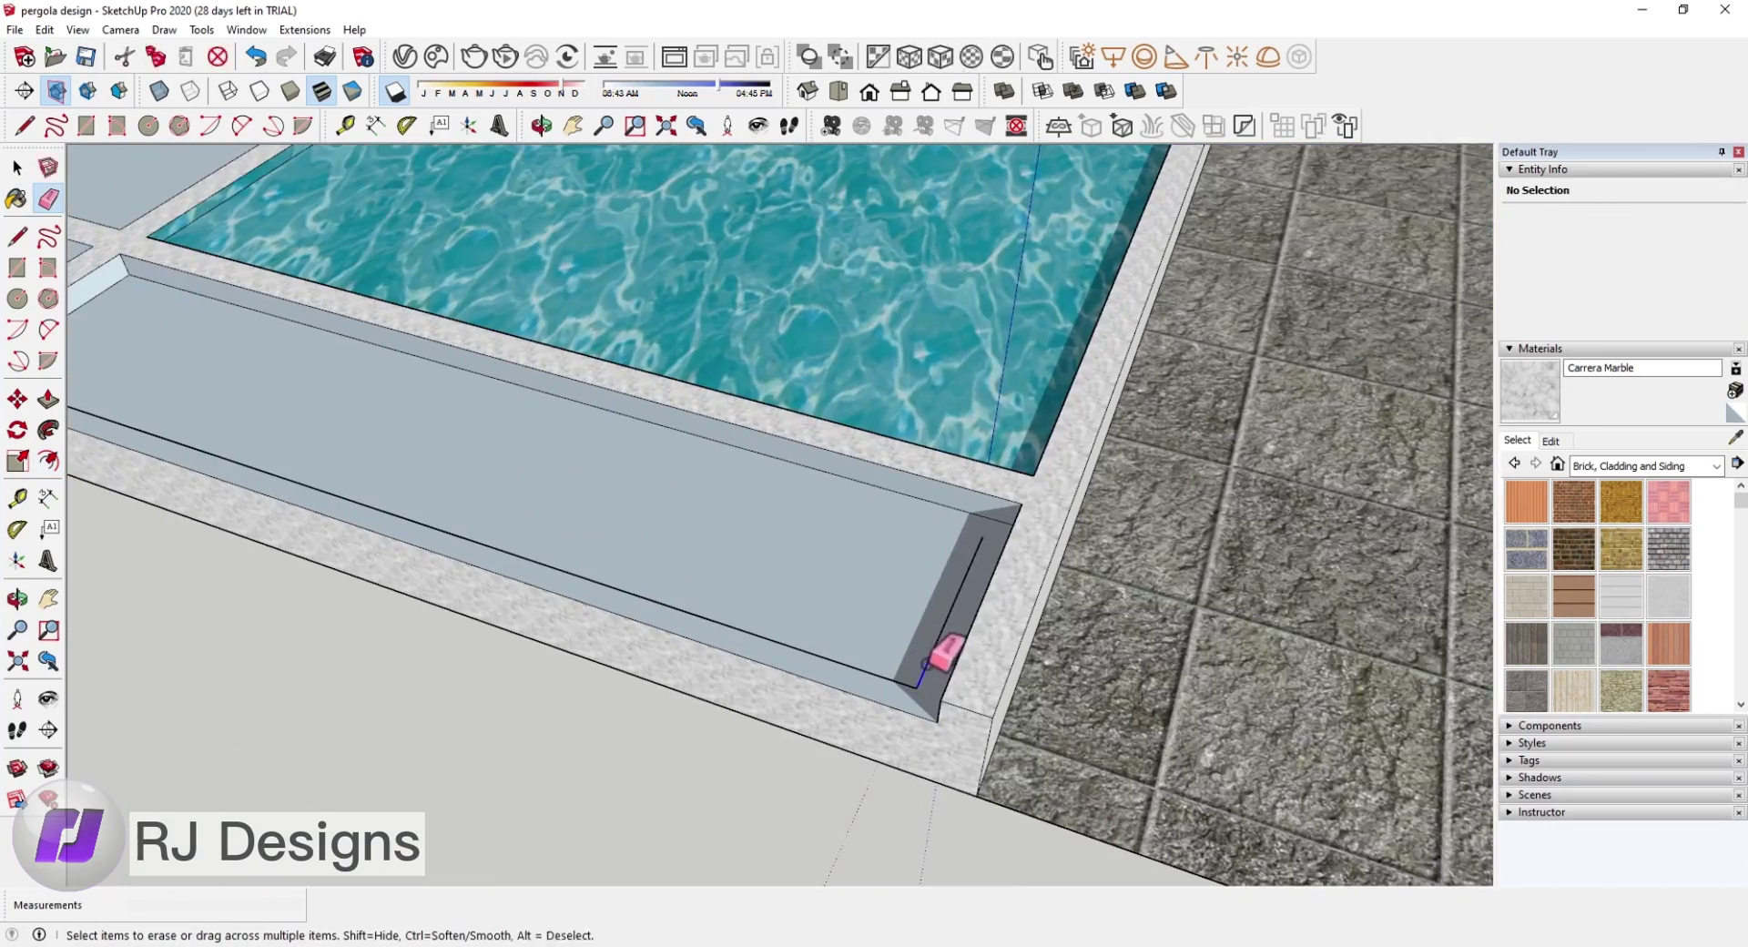
pyautogui.press('l')
pyautogui.click(1280, 682)
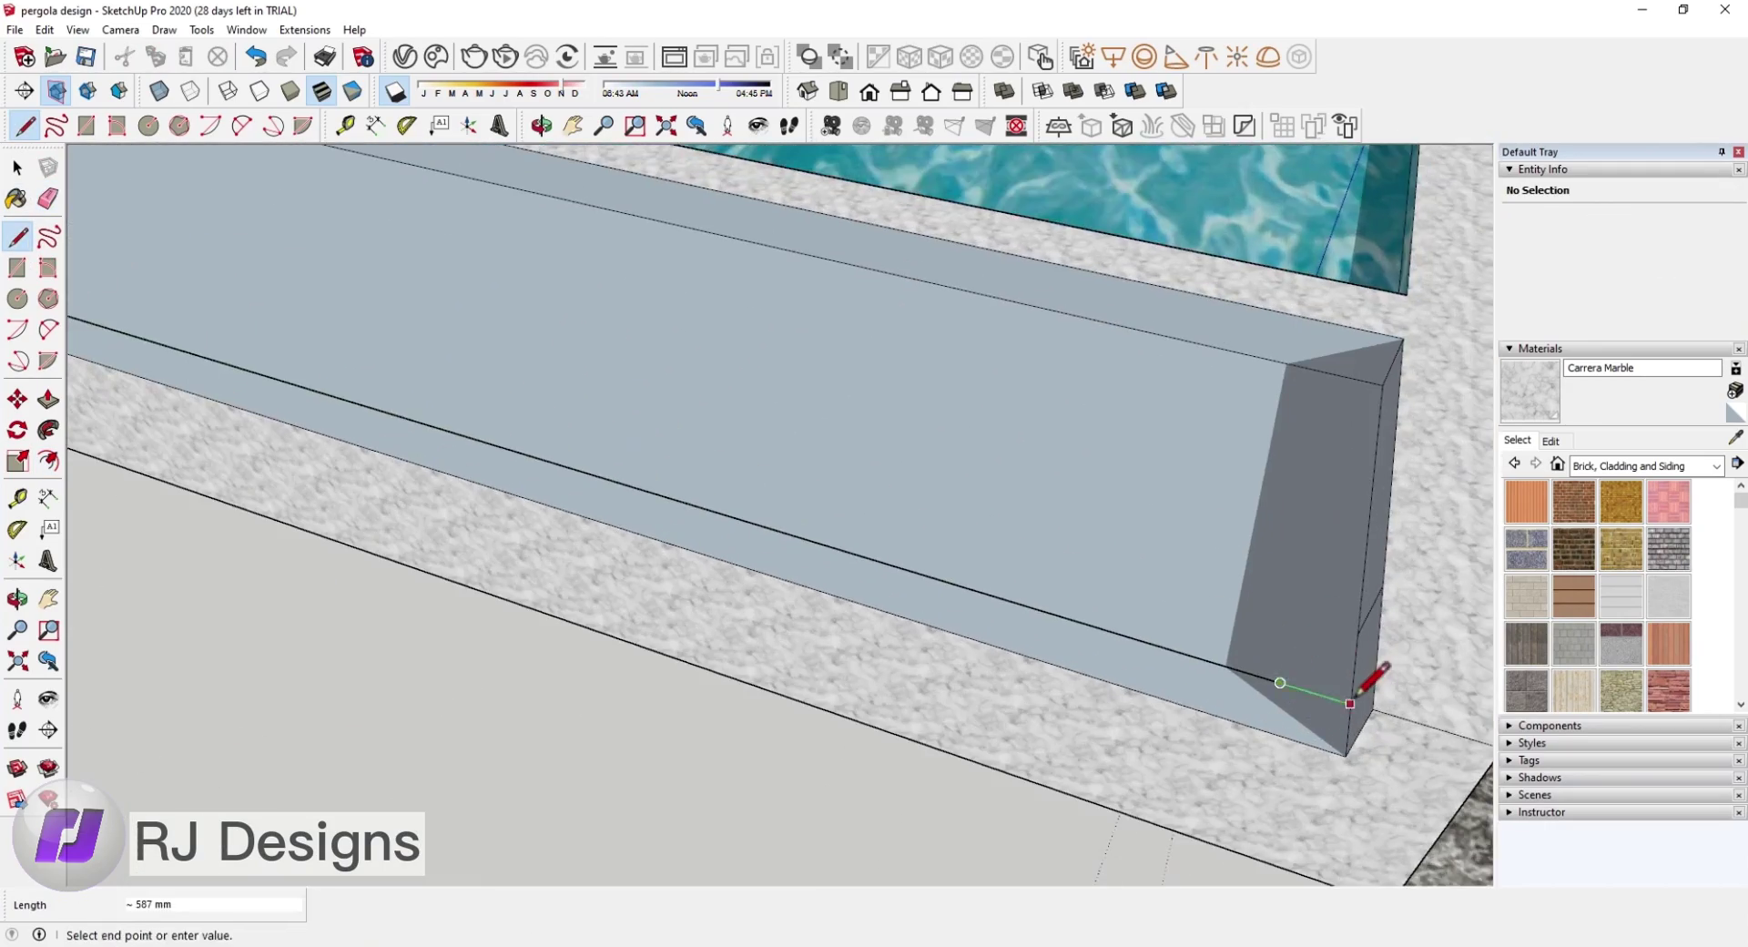
pyautogui.click(16, 241)
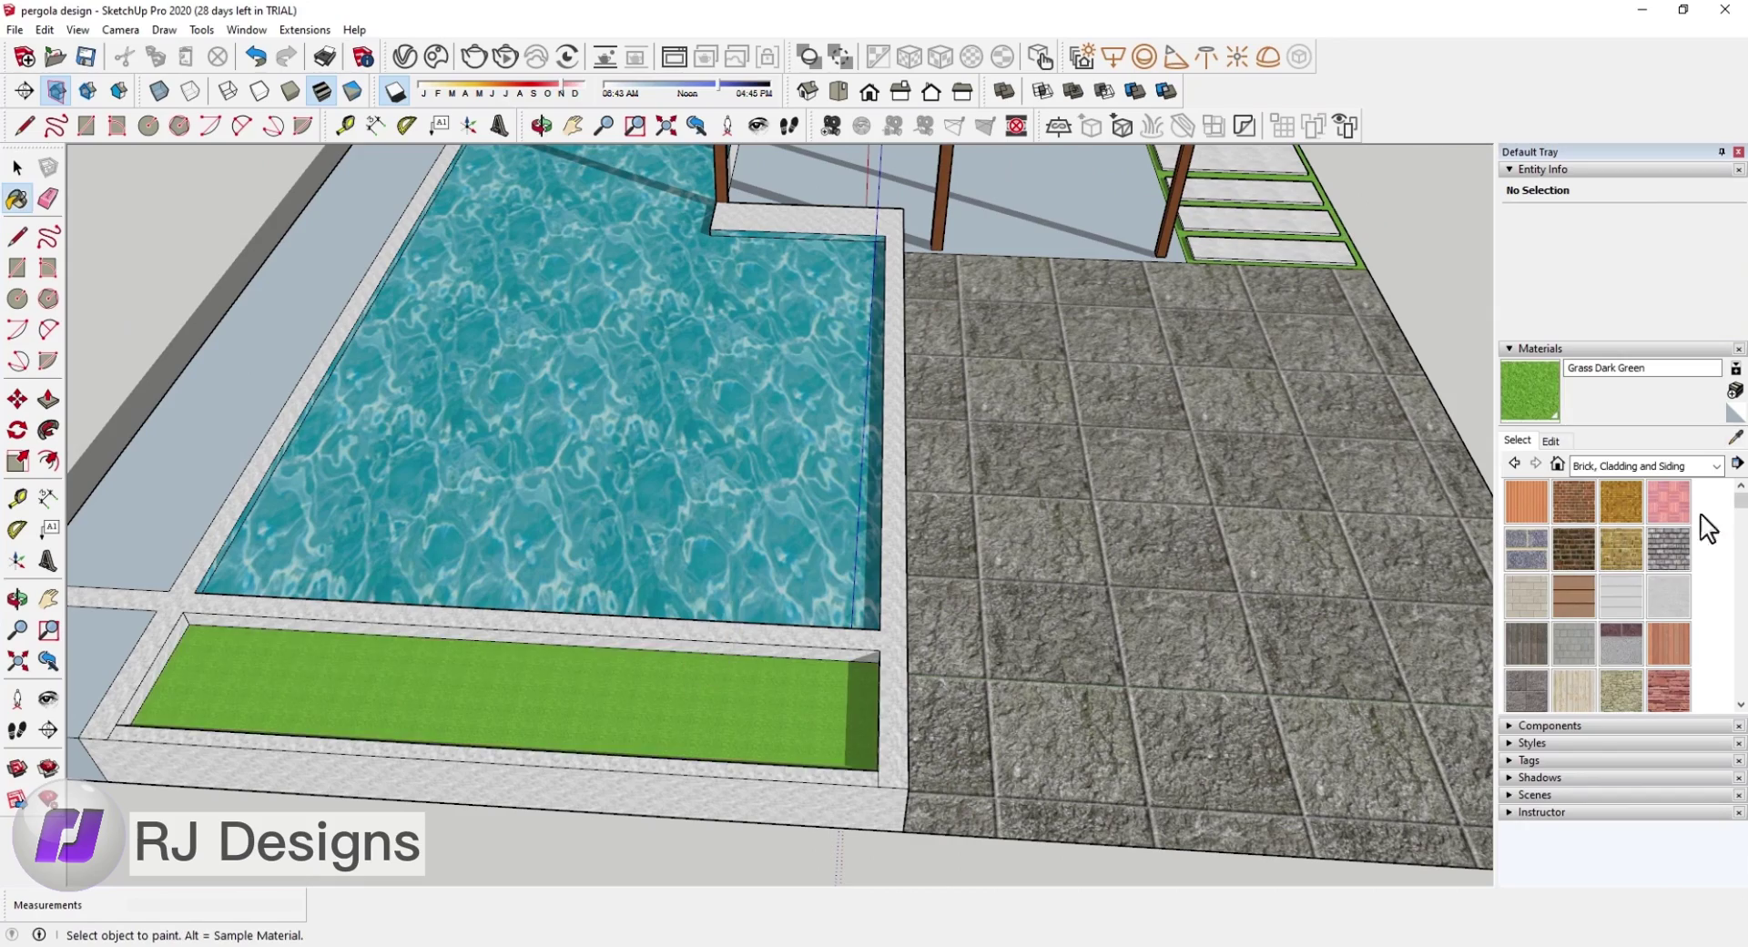
pyautogui.click(1551, 440)
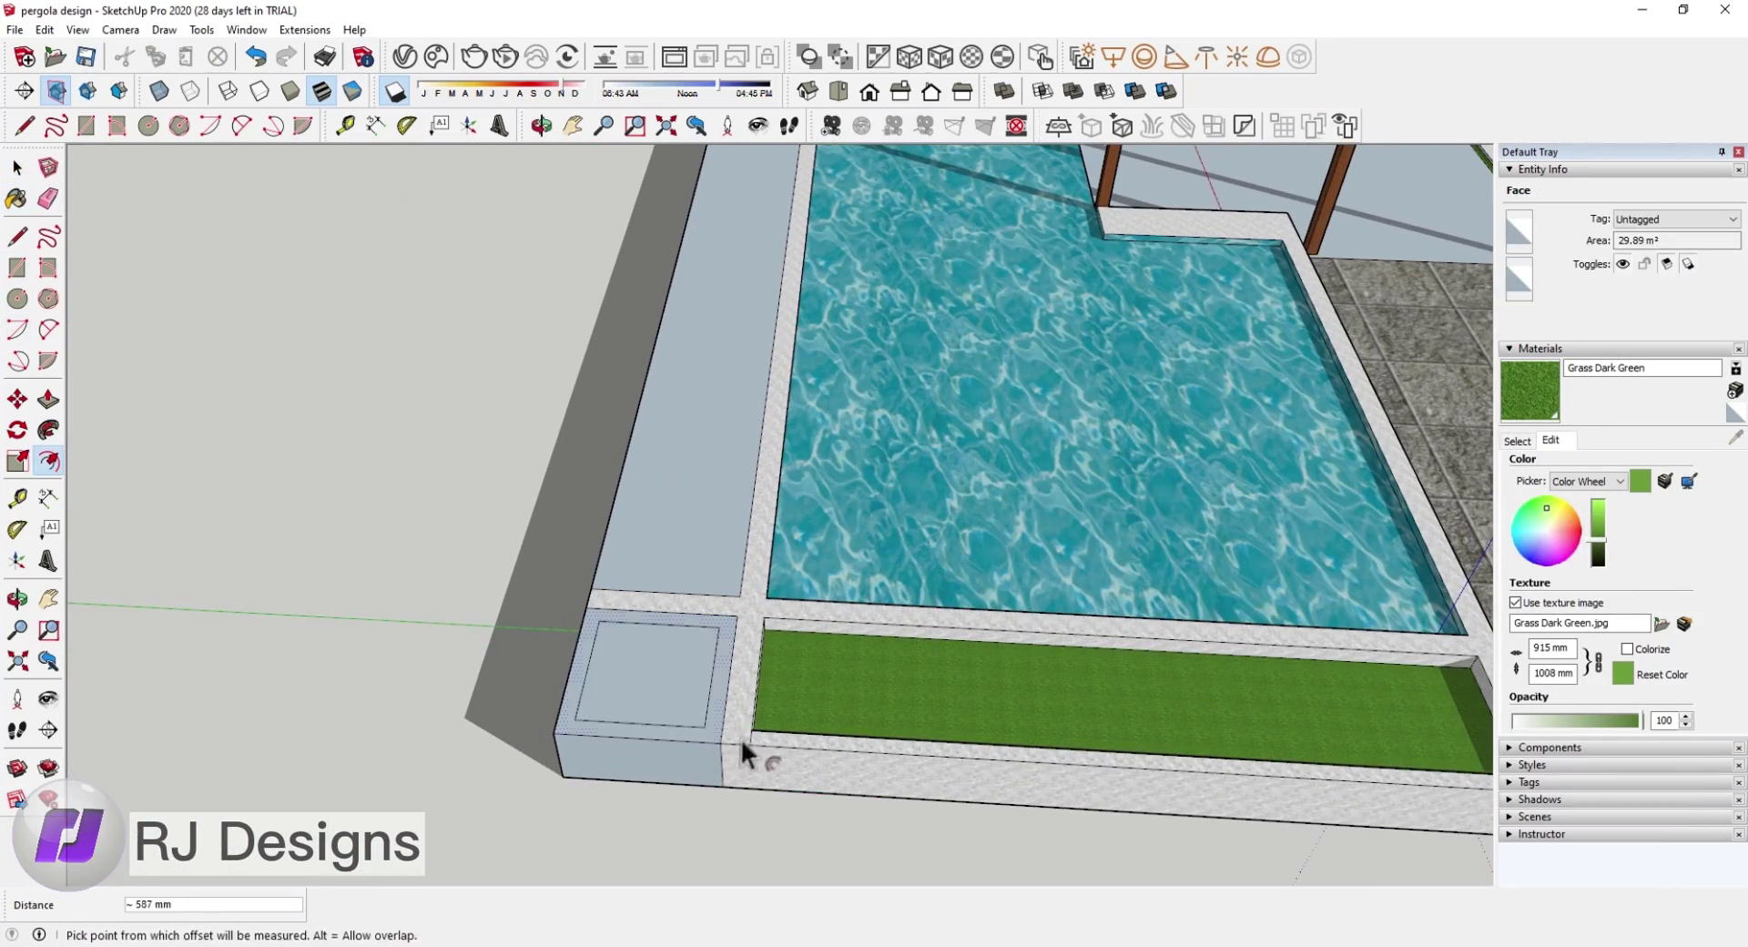
pyautogui.click(739, 689)
pyautogui.moveTo(740, 690); pyautogui.dragTo(573, 544, button='middle')
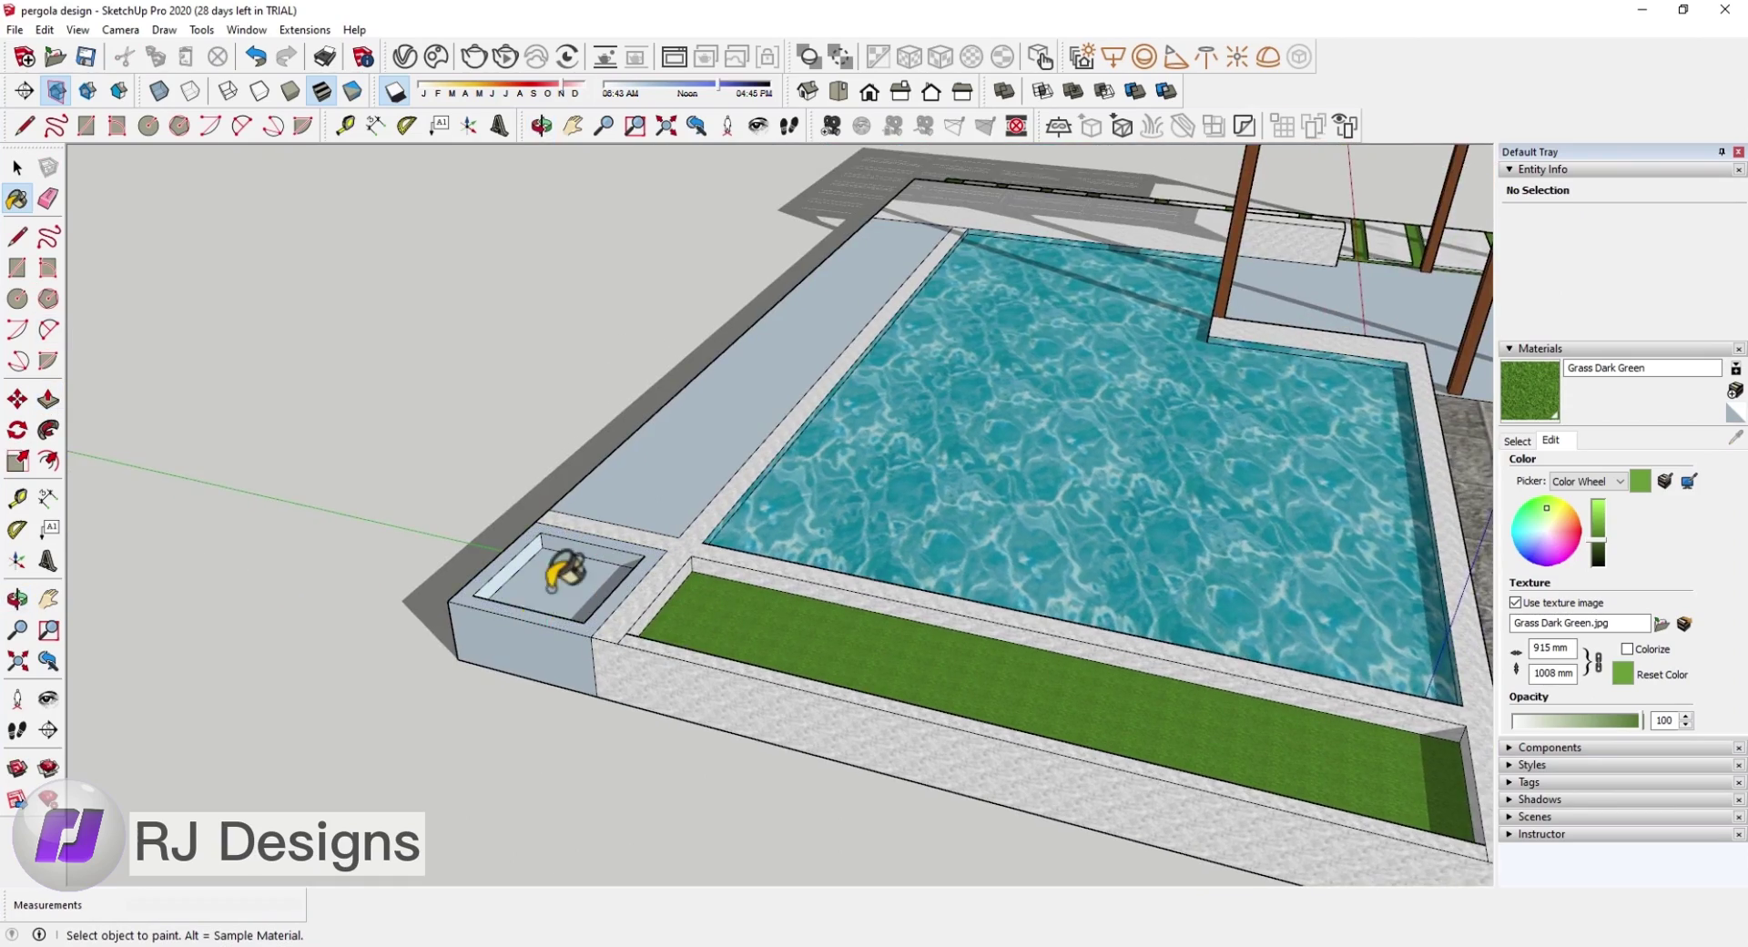
pyautogui.click(565, 569)
# Step: Offset an inset outline inside the left marble strip beside the pool
pyautogui.scroll(-5, 1082, 596)
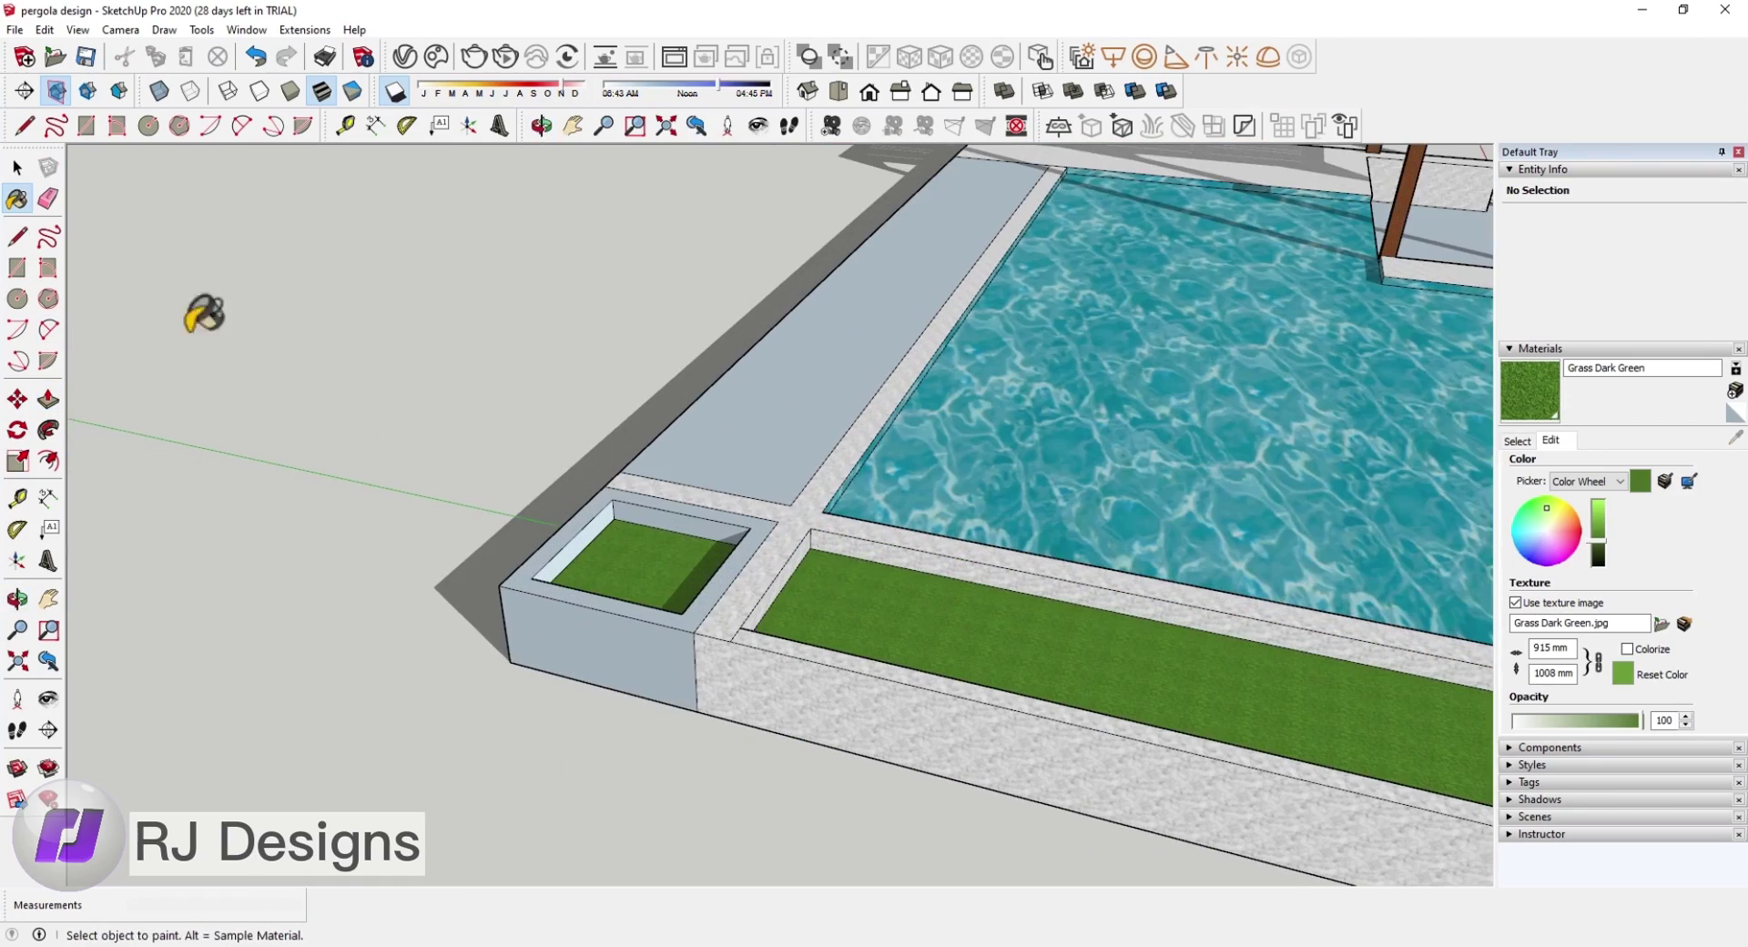
pyautogui.moveTo(742, 539); pyautogui.dragTo(441, 760, button='middle')
pyautogui.scroll(3, 543, 530)
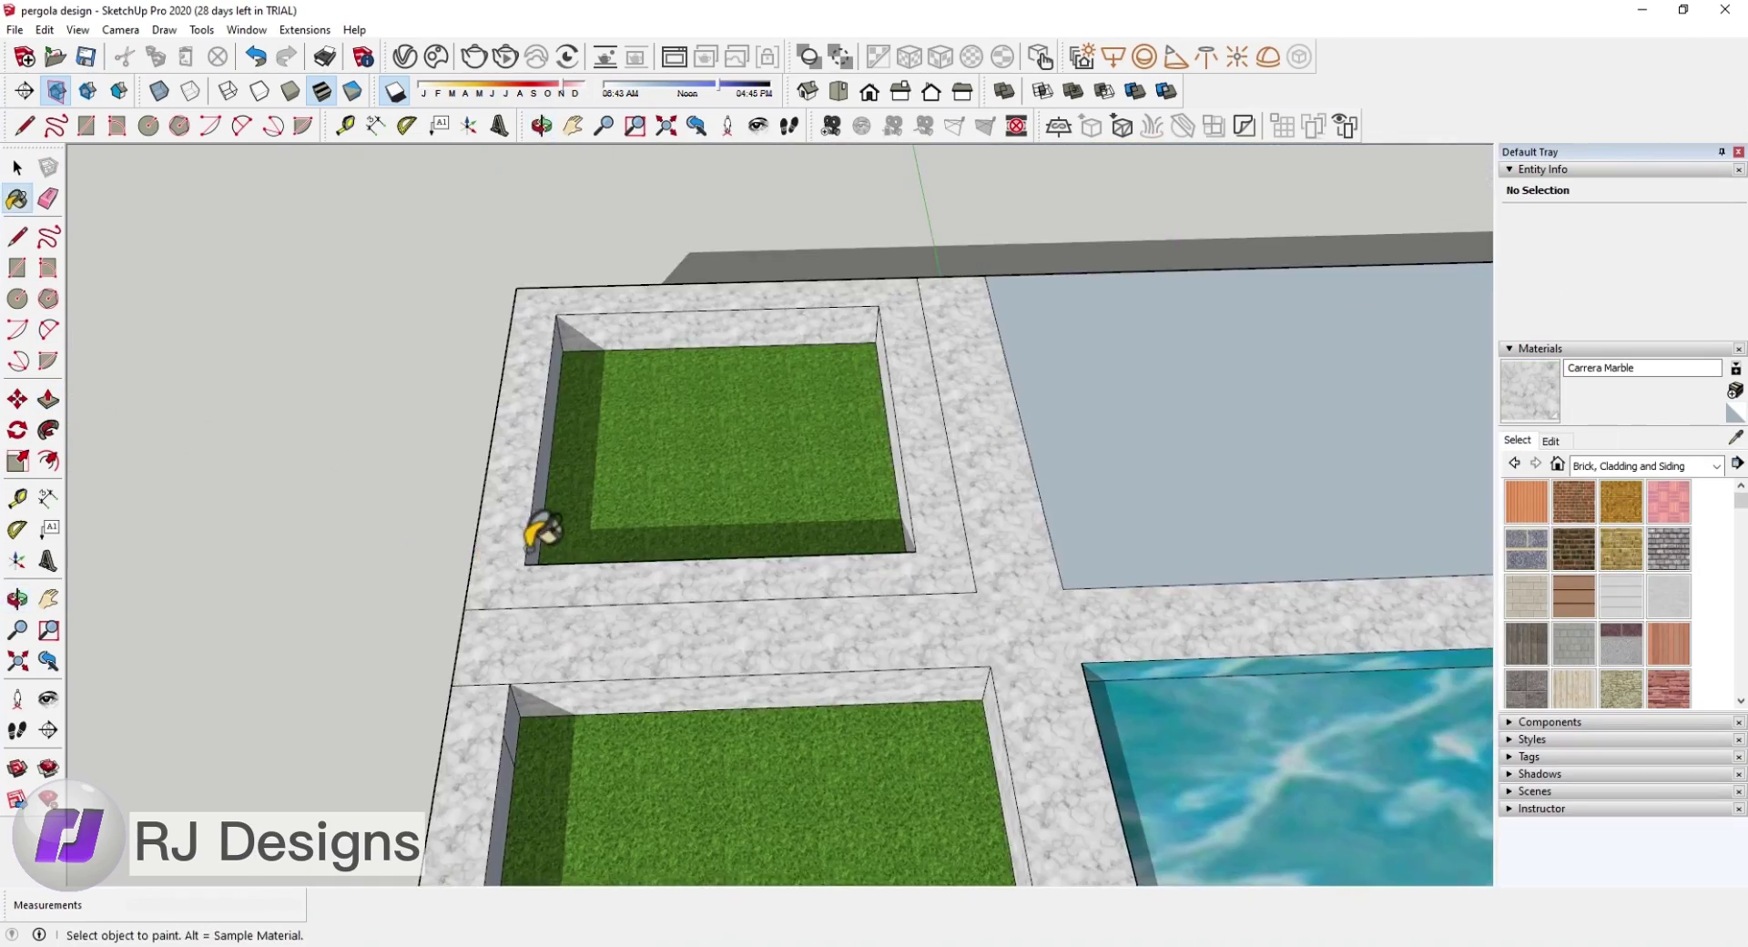
pyautogui.moveTo(542, 530)
pyautogui.mouseDown(button='middle')
pyautogui.moveTo(637, 608)
pyautogui.moveTo(811, 437)
pyautogui.moveTo(510, 383)
pyautogui.moveTo(632, 428)
pyautogui.mouseUp(button='middle')
pyautogui.scroll(-5, 636, 608)
pyautogui.press('e')
pyautogui.scroll(2, 1093, 428)
pyautogui.click(17, 197)
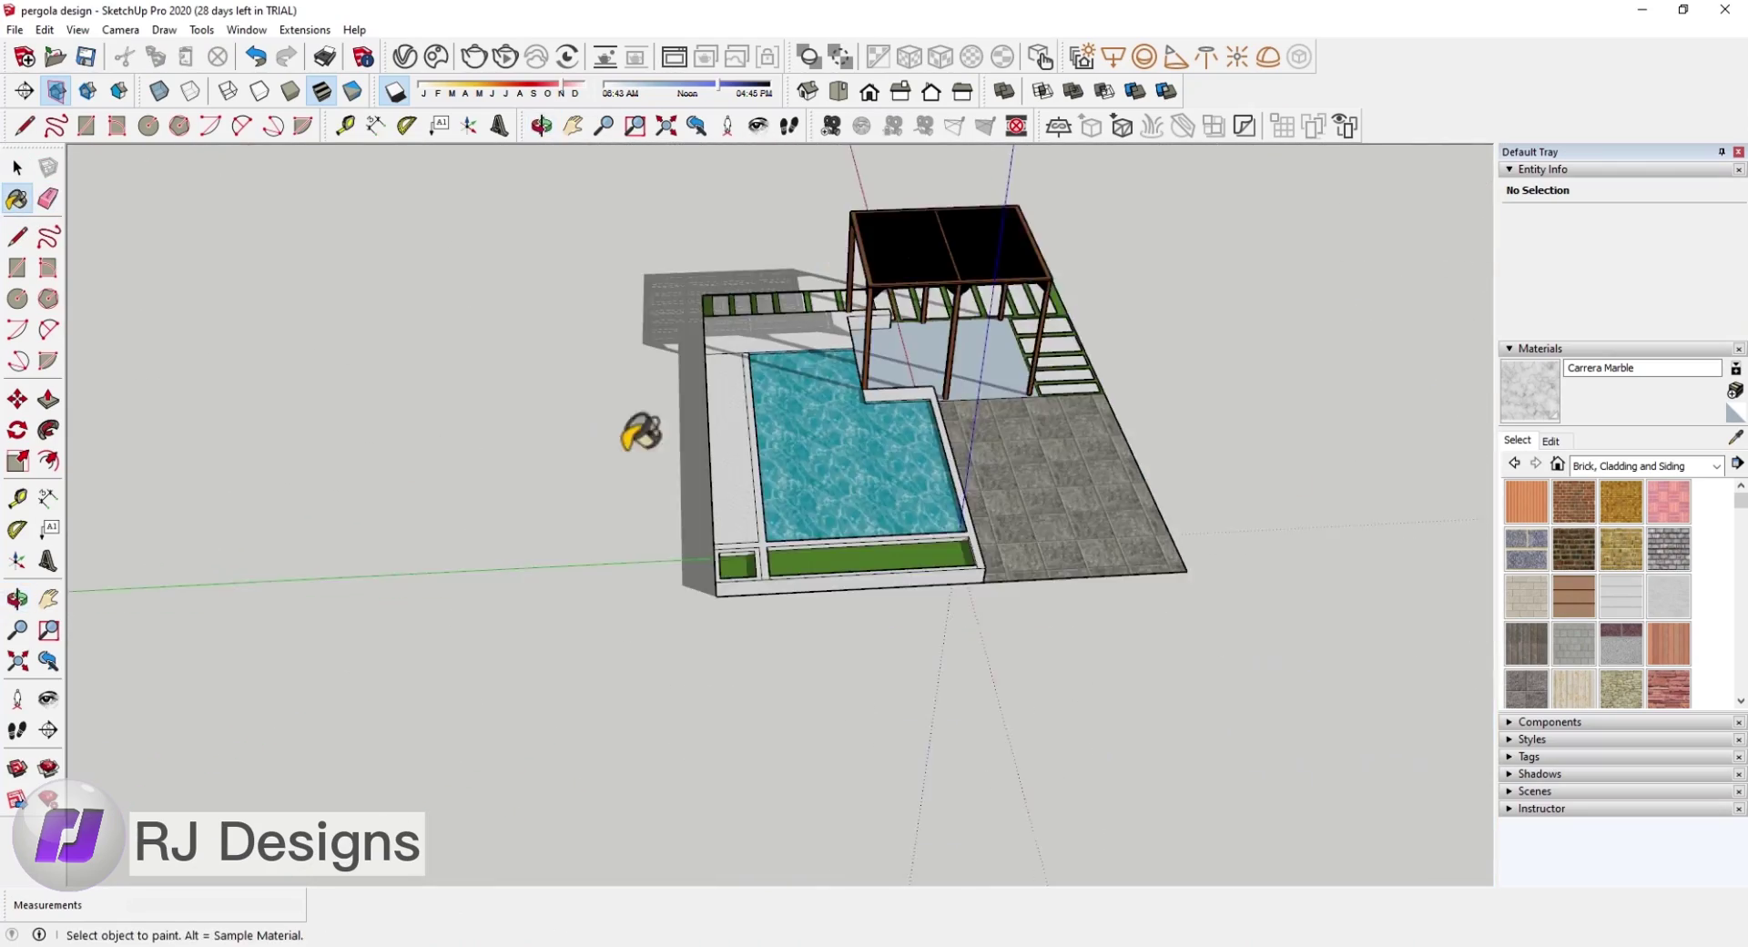
pyautogui.scroll(5, 632, 428)
pyautogui.click(48, 460)
pyautogui.scroll(3, 729, 592)
pyautogui.click(710, 641)
pyautogui.click(756, 805)
pyautogui.scroll(-5, 756, 805)
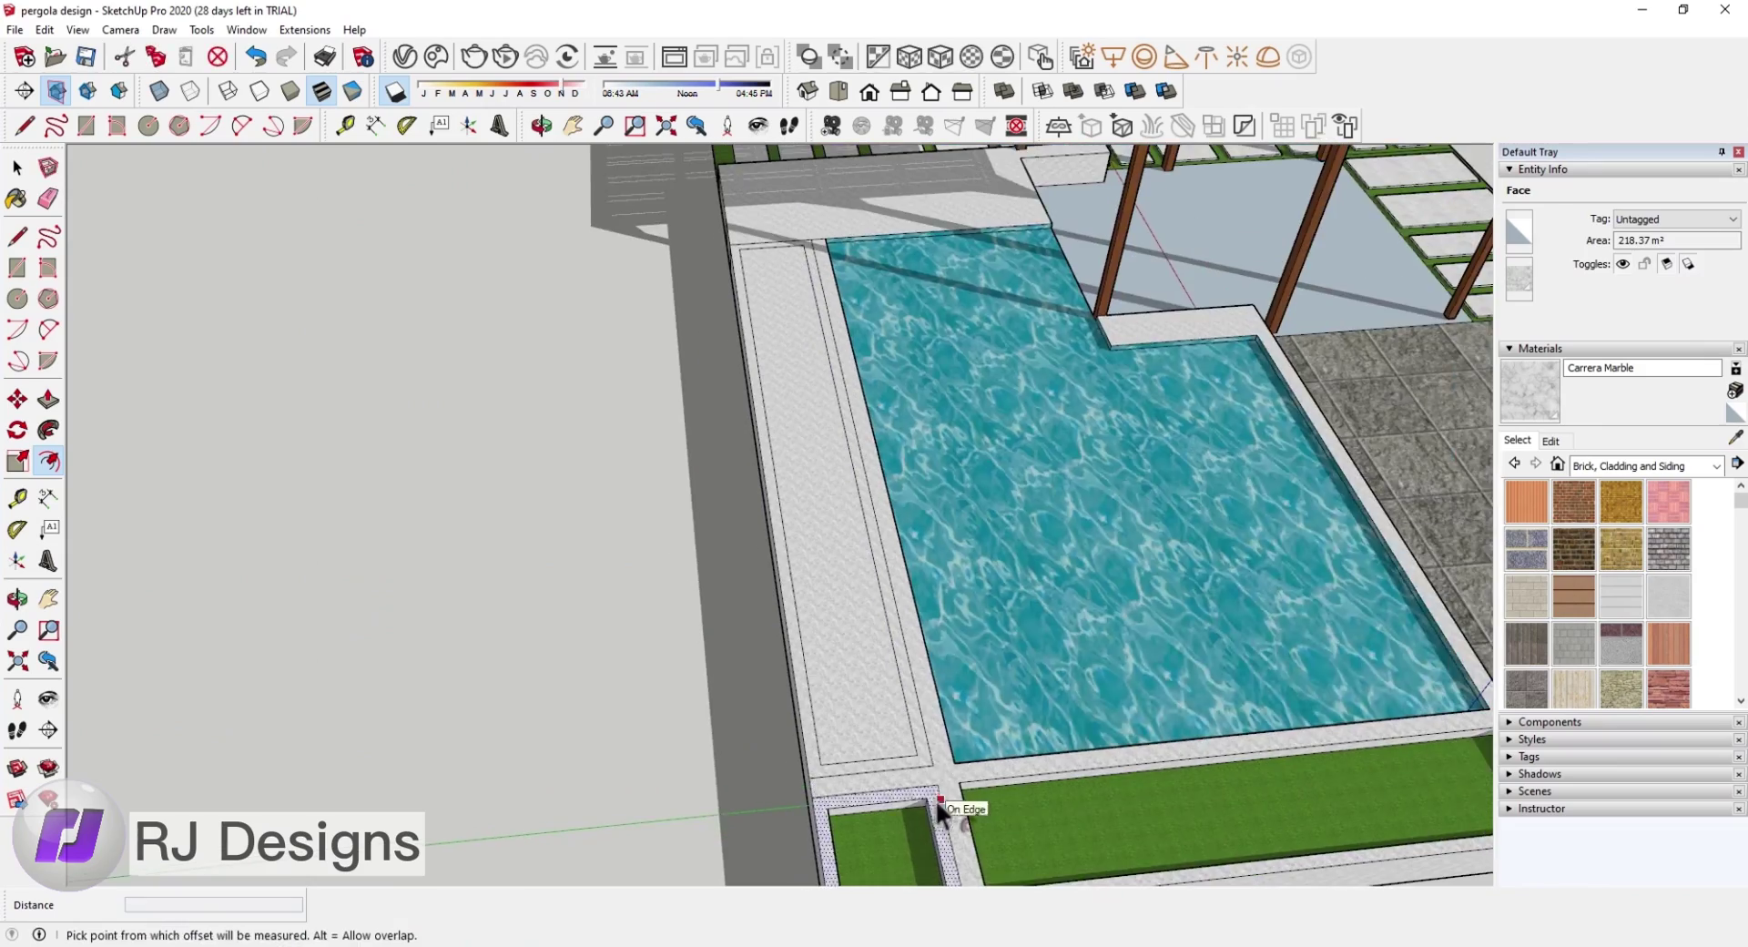
# Step: Erase the strip's leftover end edges, push its inner face down and fill it with grass
pyautogui.moveTo(944, 811); pyautogui.dragTo(740, 280, button='middle')
pyautogui.scroll(3, 739, 281)
pyautogui.press('l')
pyautogui.scroll(-4, 723, 239)
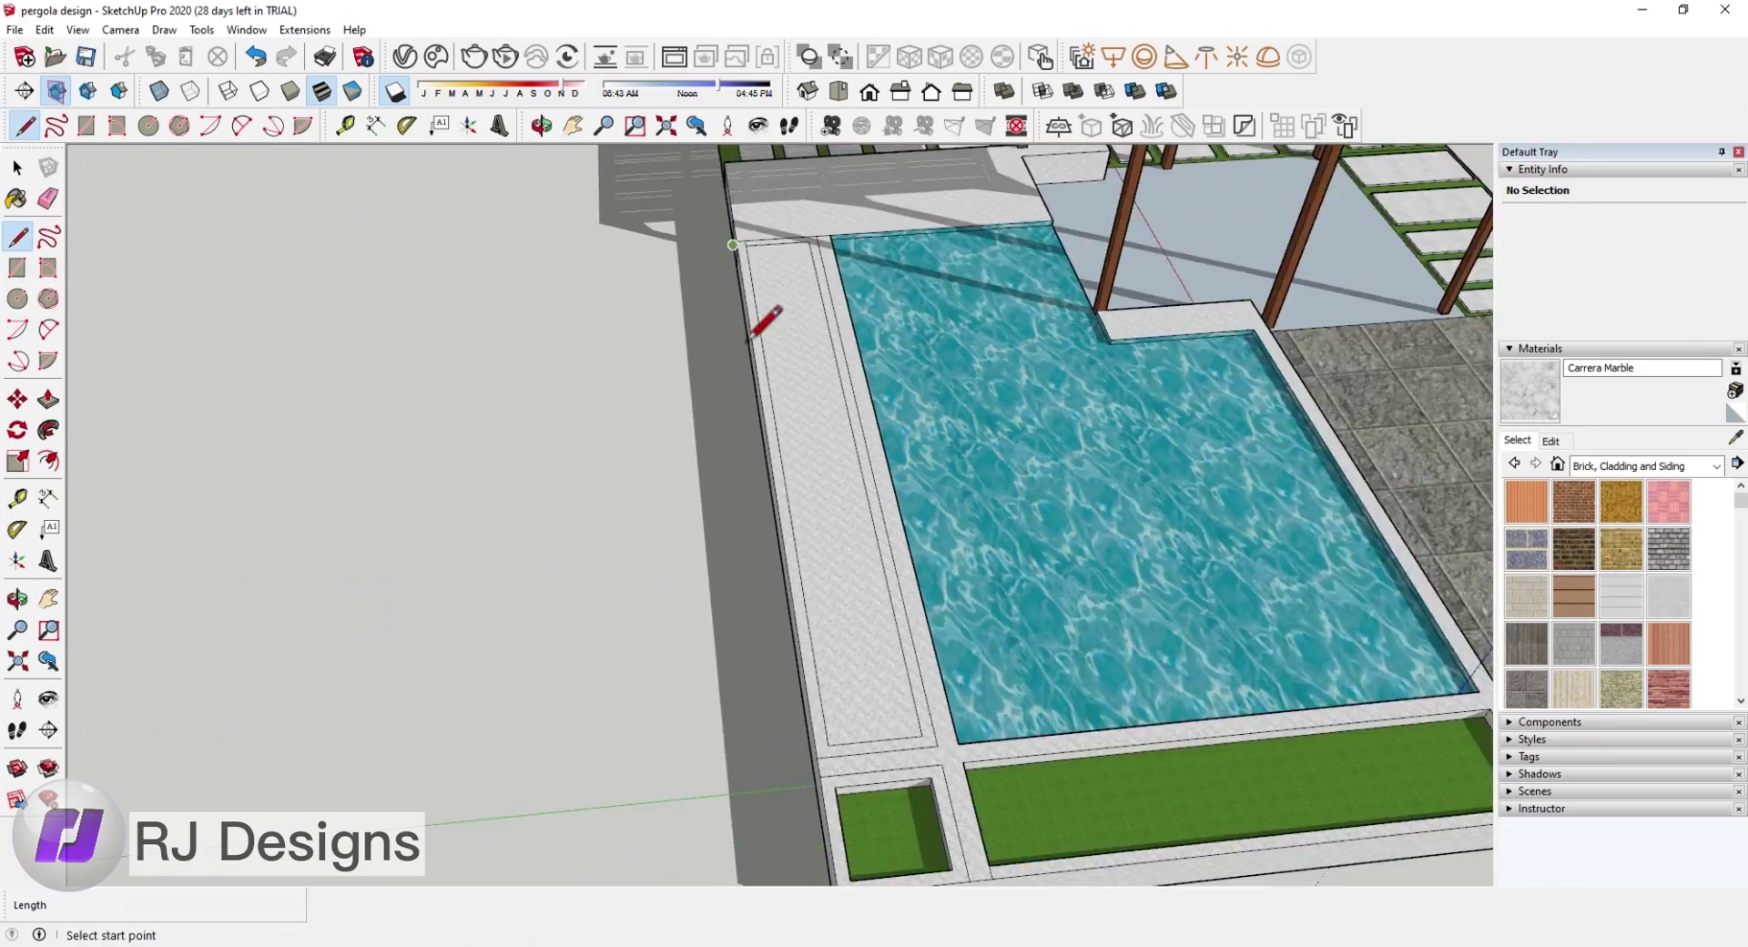
pyautogui.scroll(4, 798, 652)
pyautogui.click(48, 199)
pyautogui.moveTo(1112, 701); pyautogui.dragTo(956, 257, button='middle')
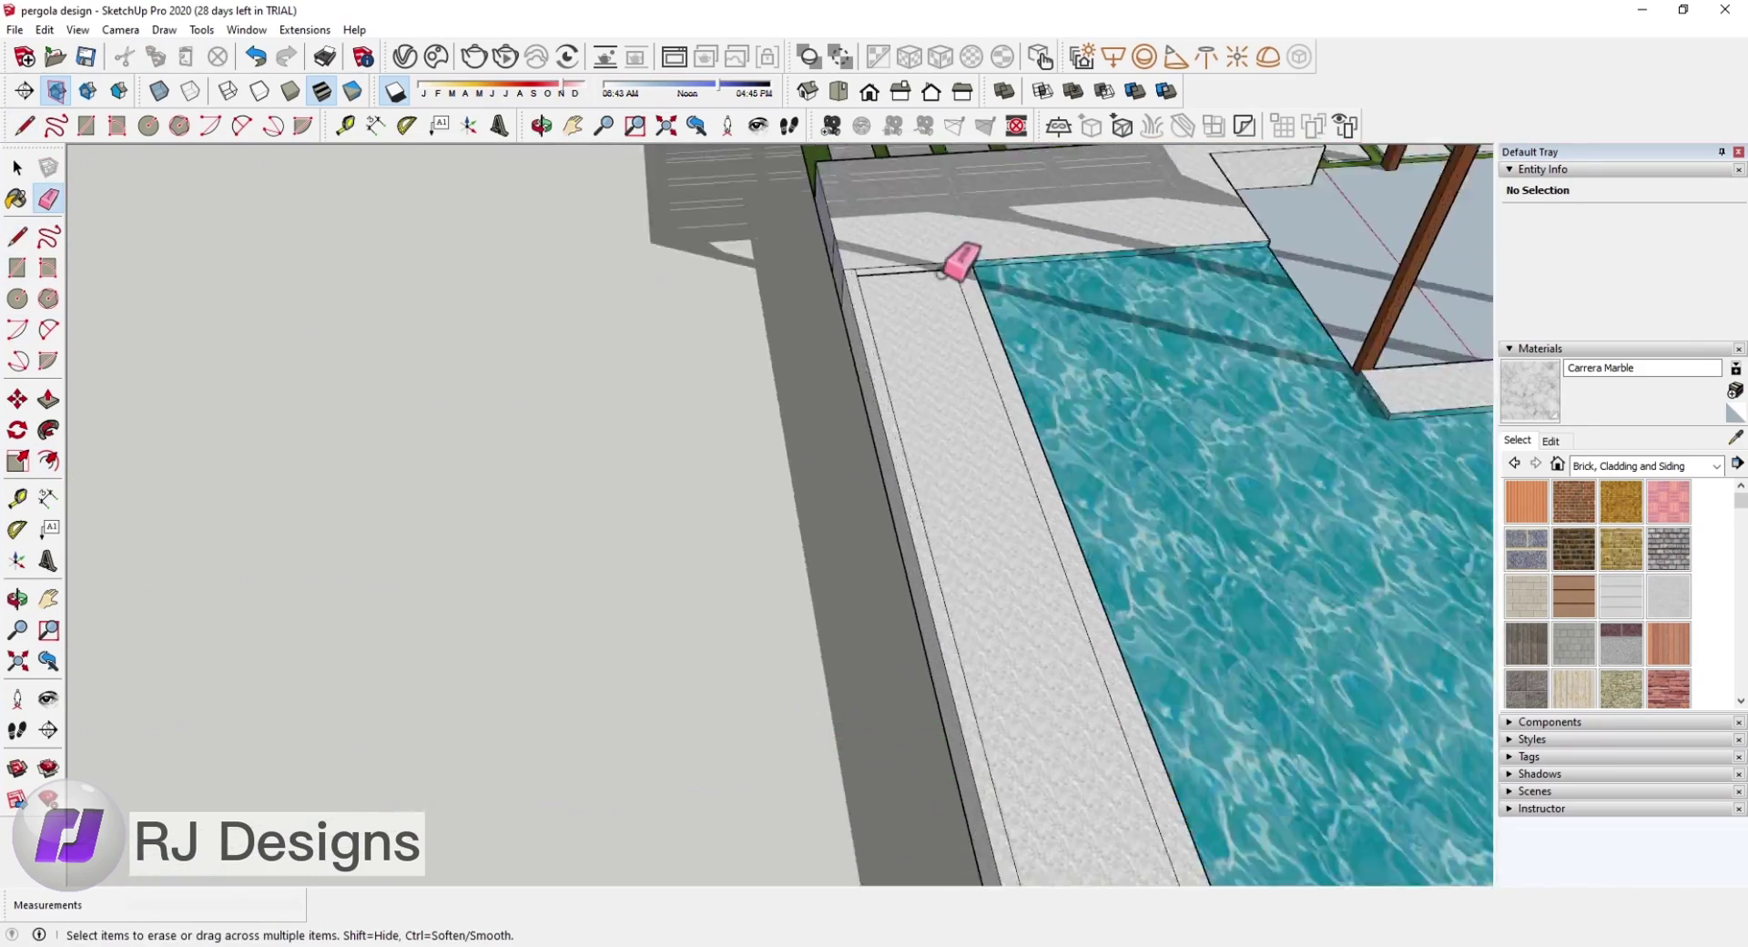
pyautogui.scroll(3, 728, 455)
pyautogui.click(16, 168)
pyautogui.click(833, 405)
pyautogui.press('p')
pyautogui.scroll(-5, 799, 585)
pyautogui.scroll(3, 877, 649)
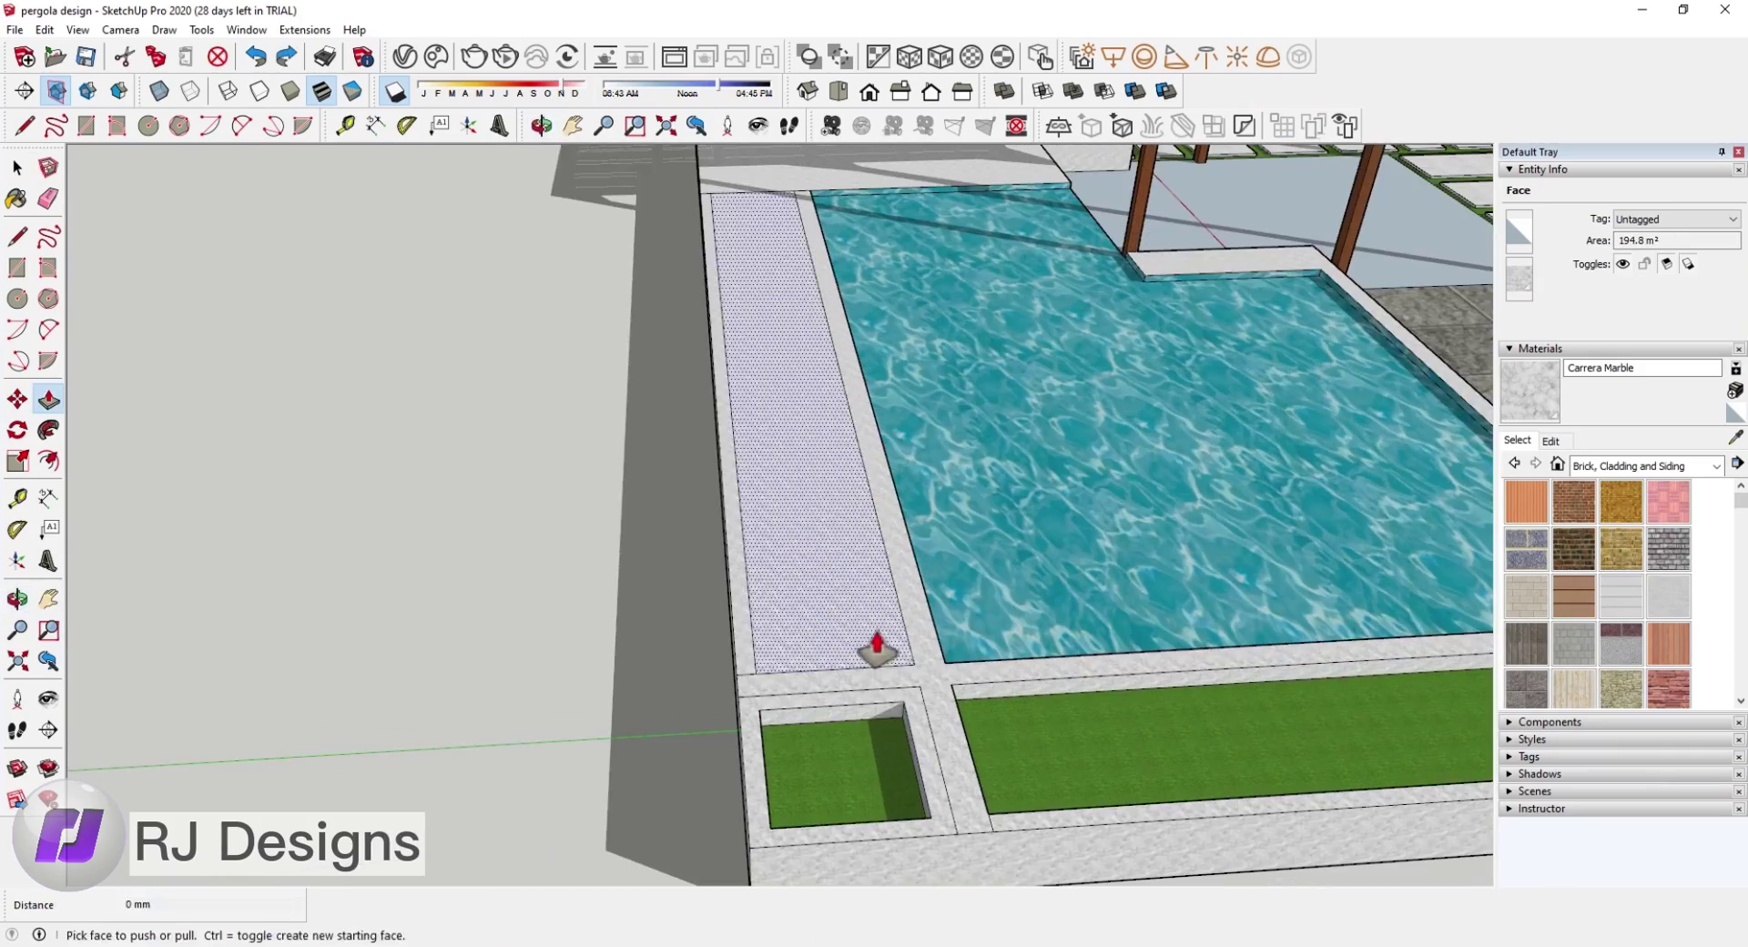
pyautogui.scroll(2, 847, 672)
pyautogui.click(906, 592)
pyautogui.click(16, 198)
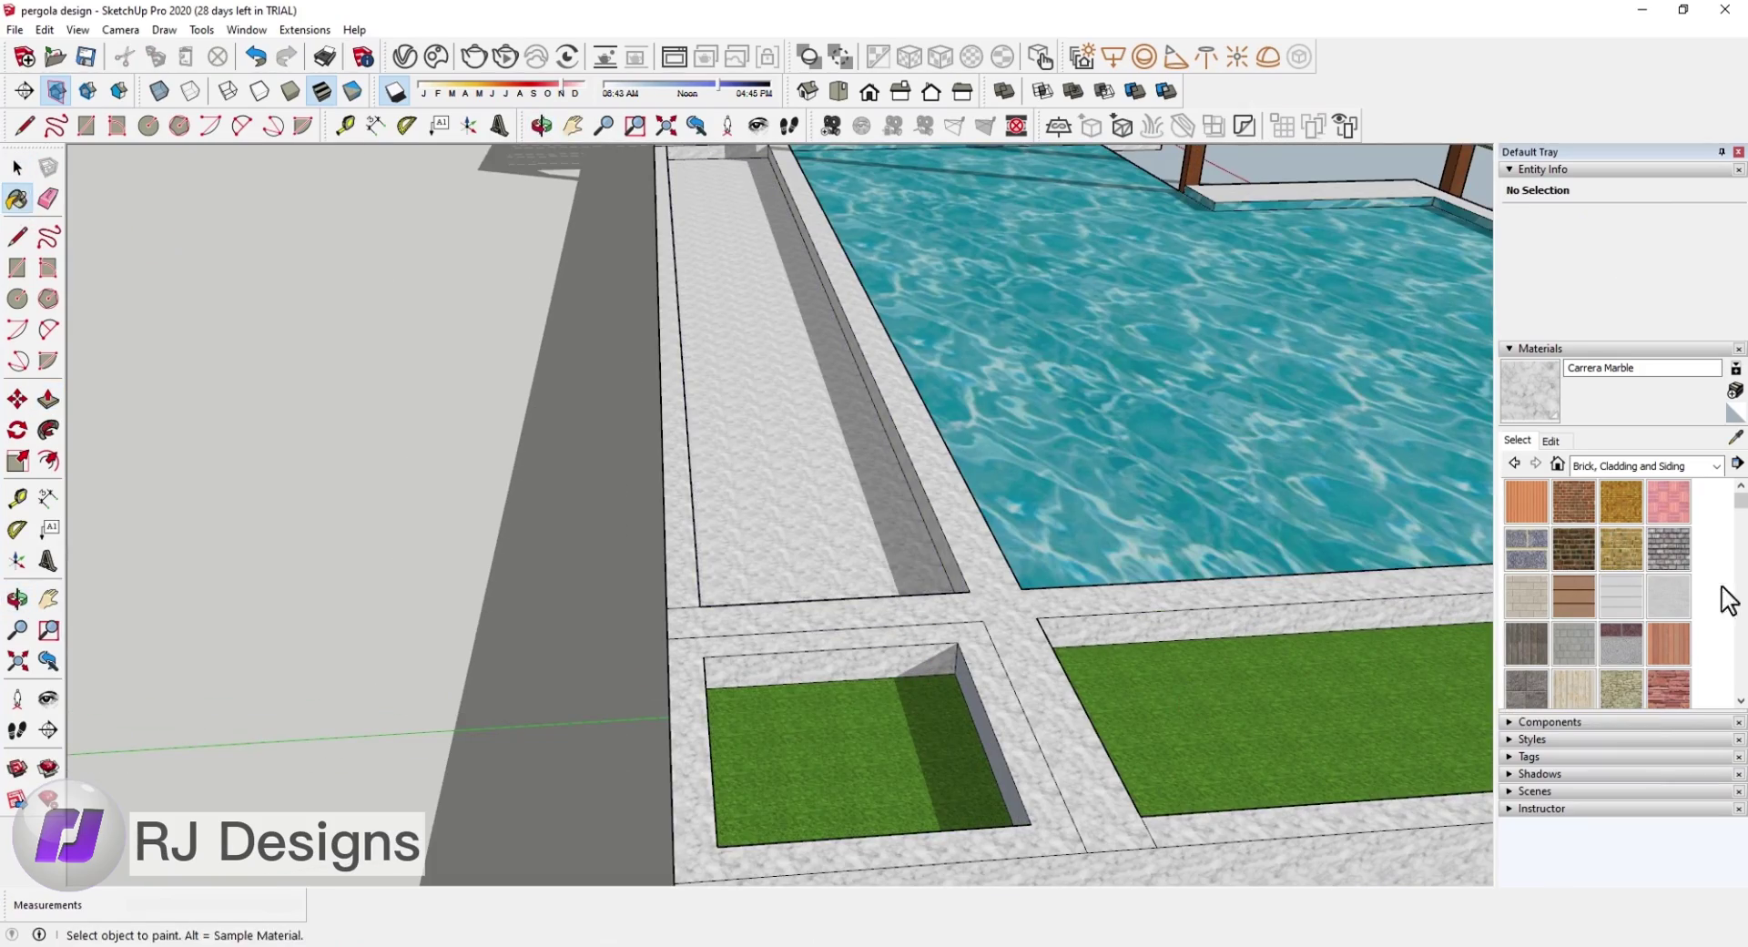
pyautogui.click(878, 577)
# Step: Sample the Carrera Marble material and view the whole model
pyautogui.scroll(-5, 1093, 624)
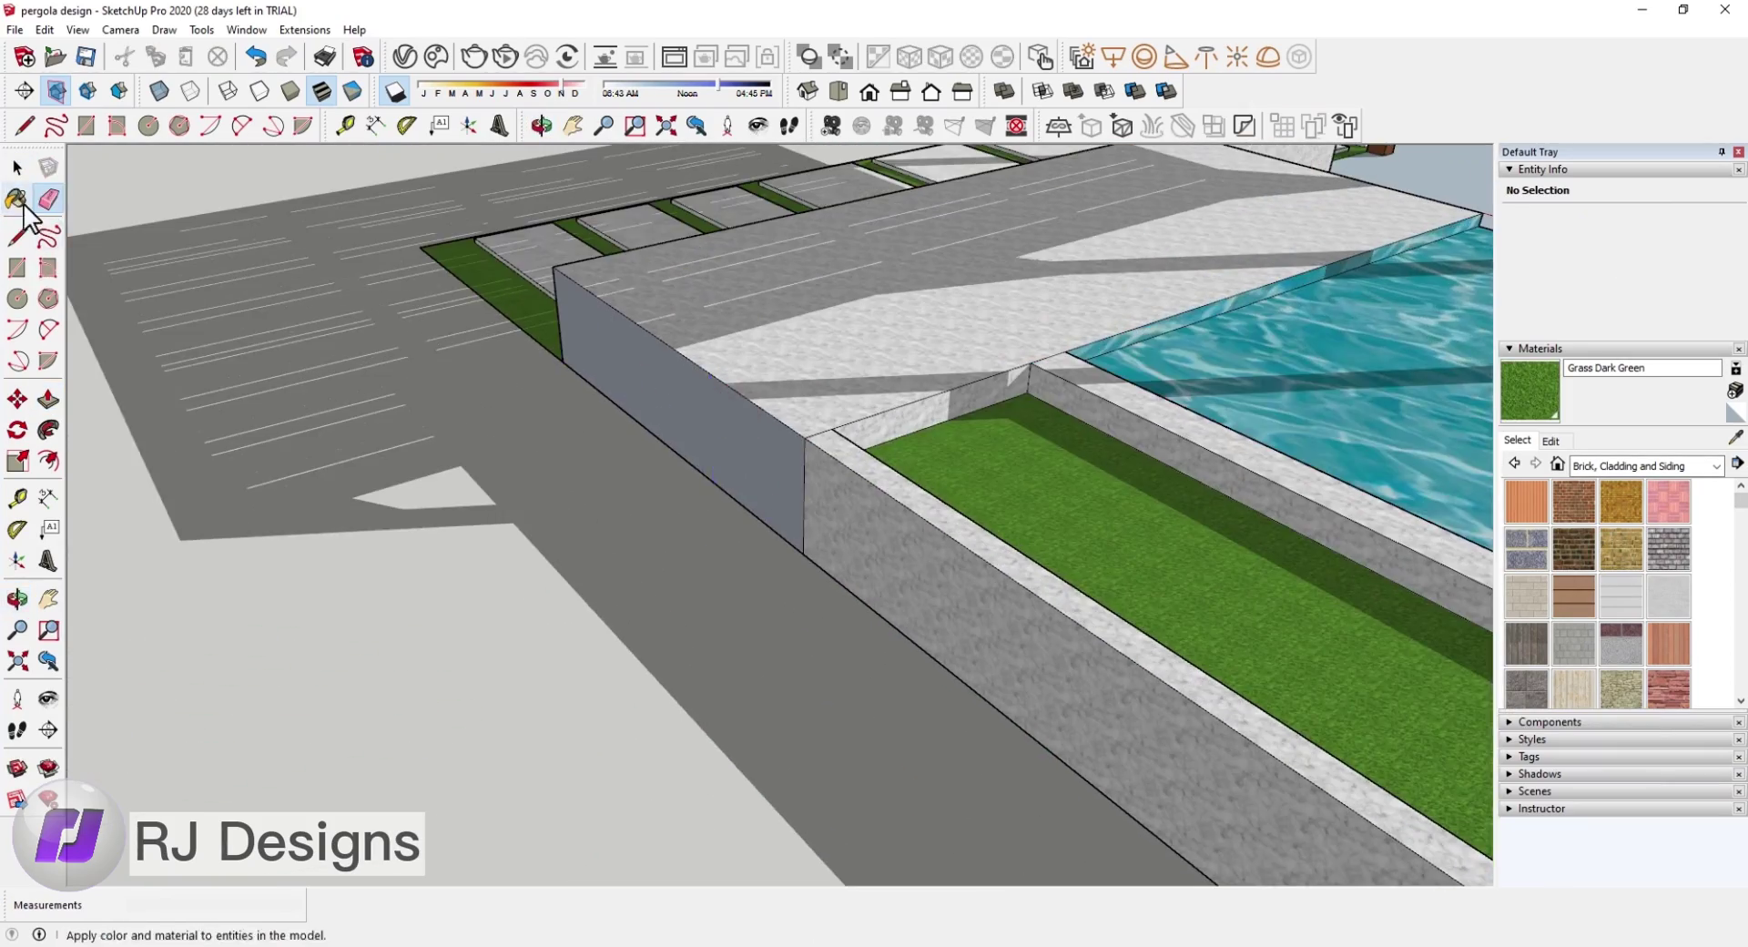
pyautogui.keyDown('alt'); pyautogui.click(1383, 416); pyautogui.keyUp('alt')
pyautogui.scroll(-10, 1001, 455)
pyautogui.moveTo(819, 455); pyautogui.dragTo(597, 492, button='middle')
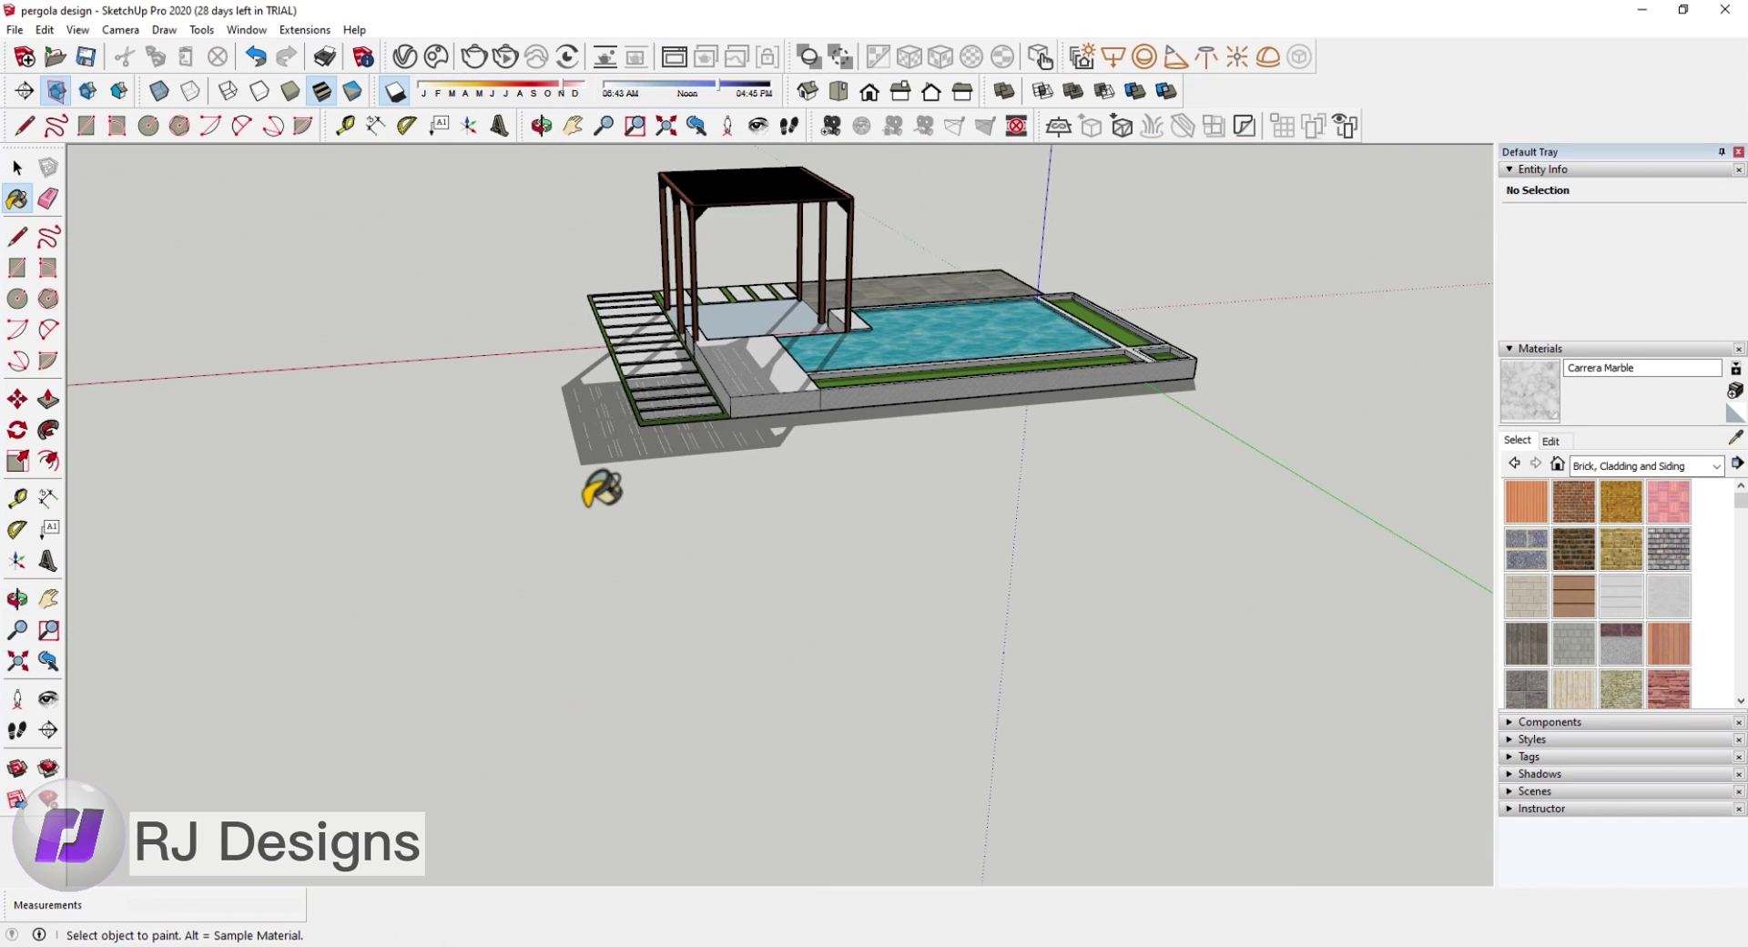
# Step: Paint the pergola floor with the Wood Floor Dark material
pyautogui.scroll(5, 446, 538)
pyautogui.moveTo(987, 402); pyautogui.dragTo(499, 467, button='middle')
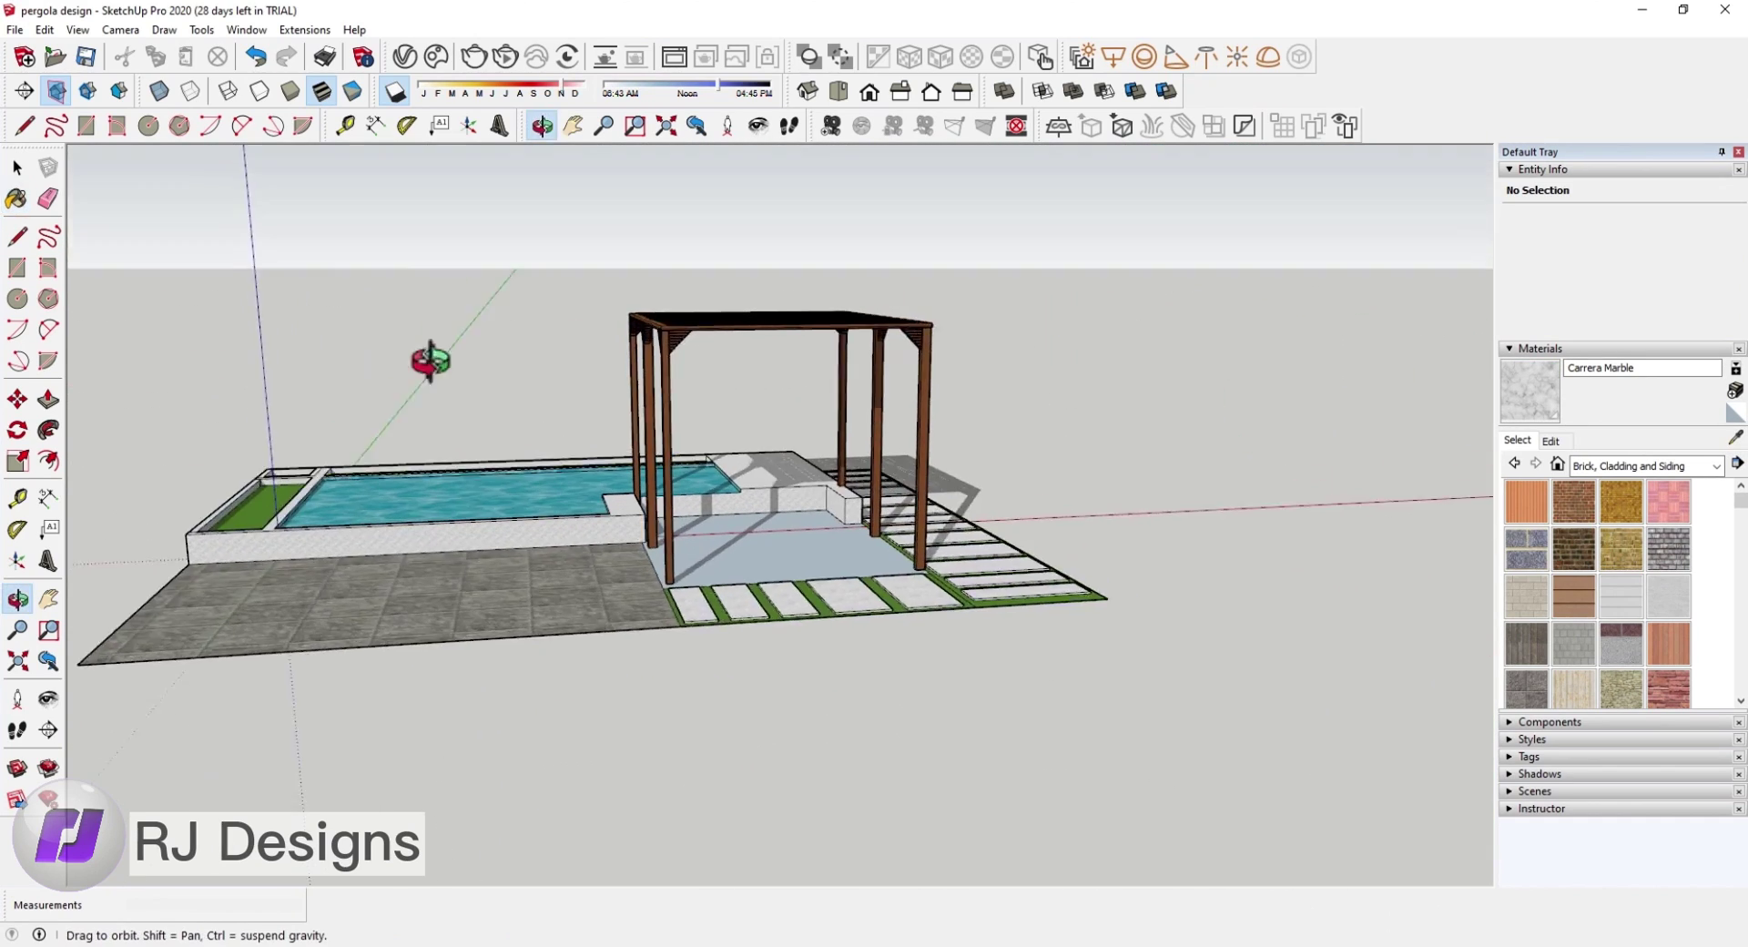
pyautogui.scroll(3, 642, 588)
pyautogui.click(1716, 466)
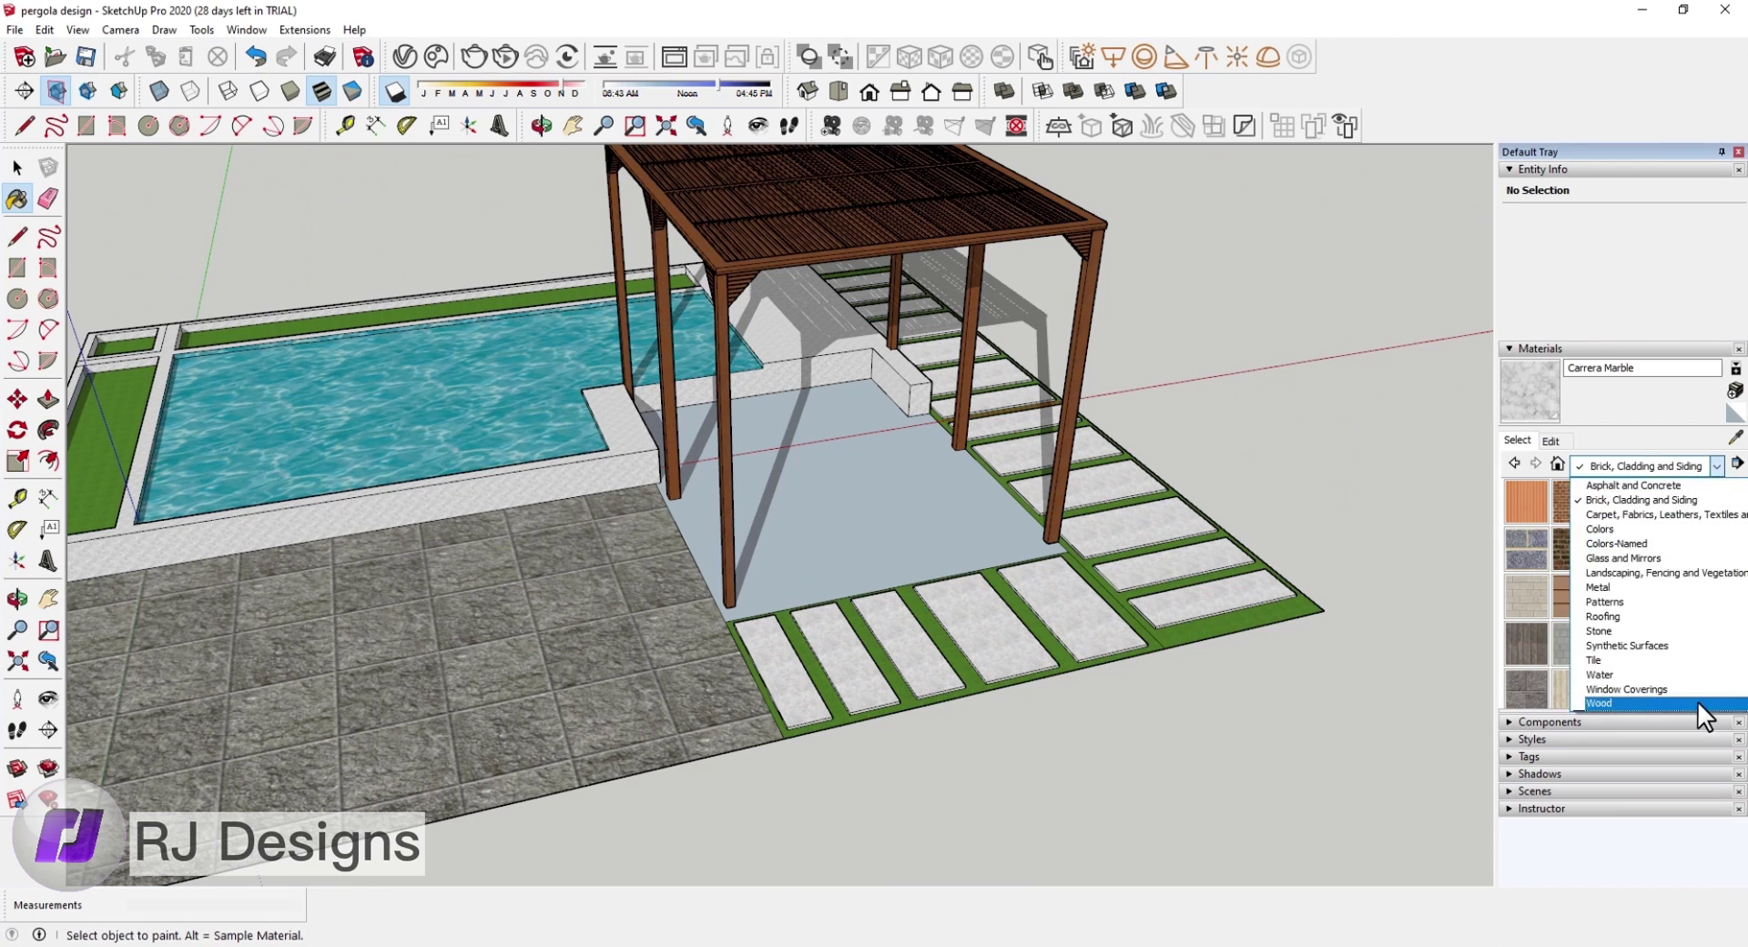
pyautogui.click(1695, 702)
pyautogui.click(1717, 501)
pyautogui.click(956, 492)
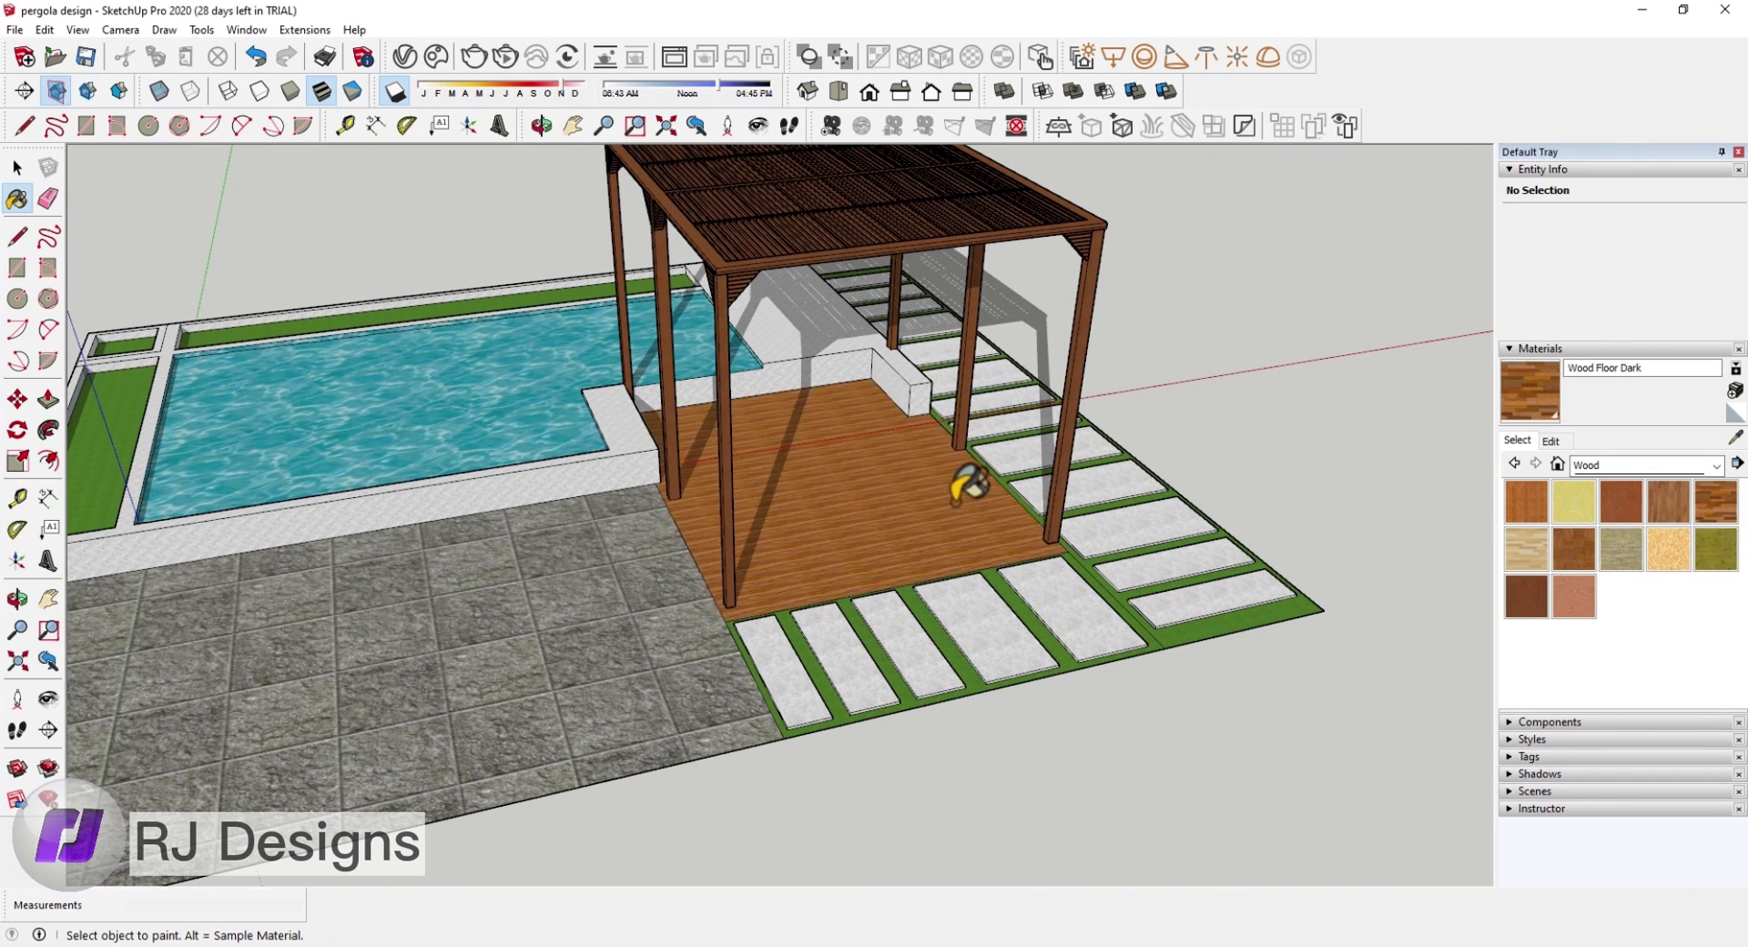
pyautogui.scroll(3, 956, 492)
# Step: Set the Wood Floor Dark texture width to 5000 mm
pyautogui.click(1551, 440)
pyautogui.click(1553, 647)
pyautogui.write('5000')
pyautogui.press('Return')
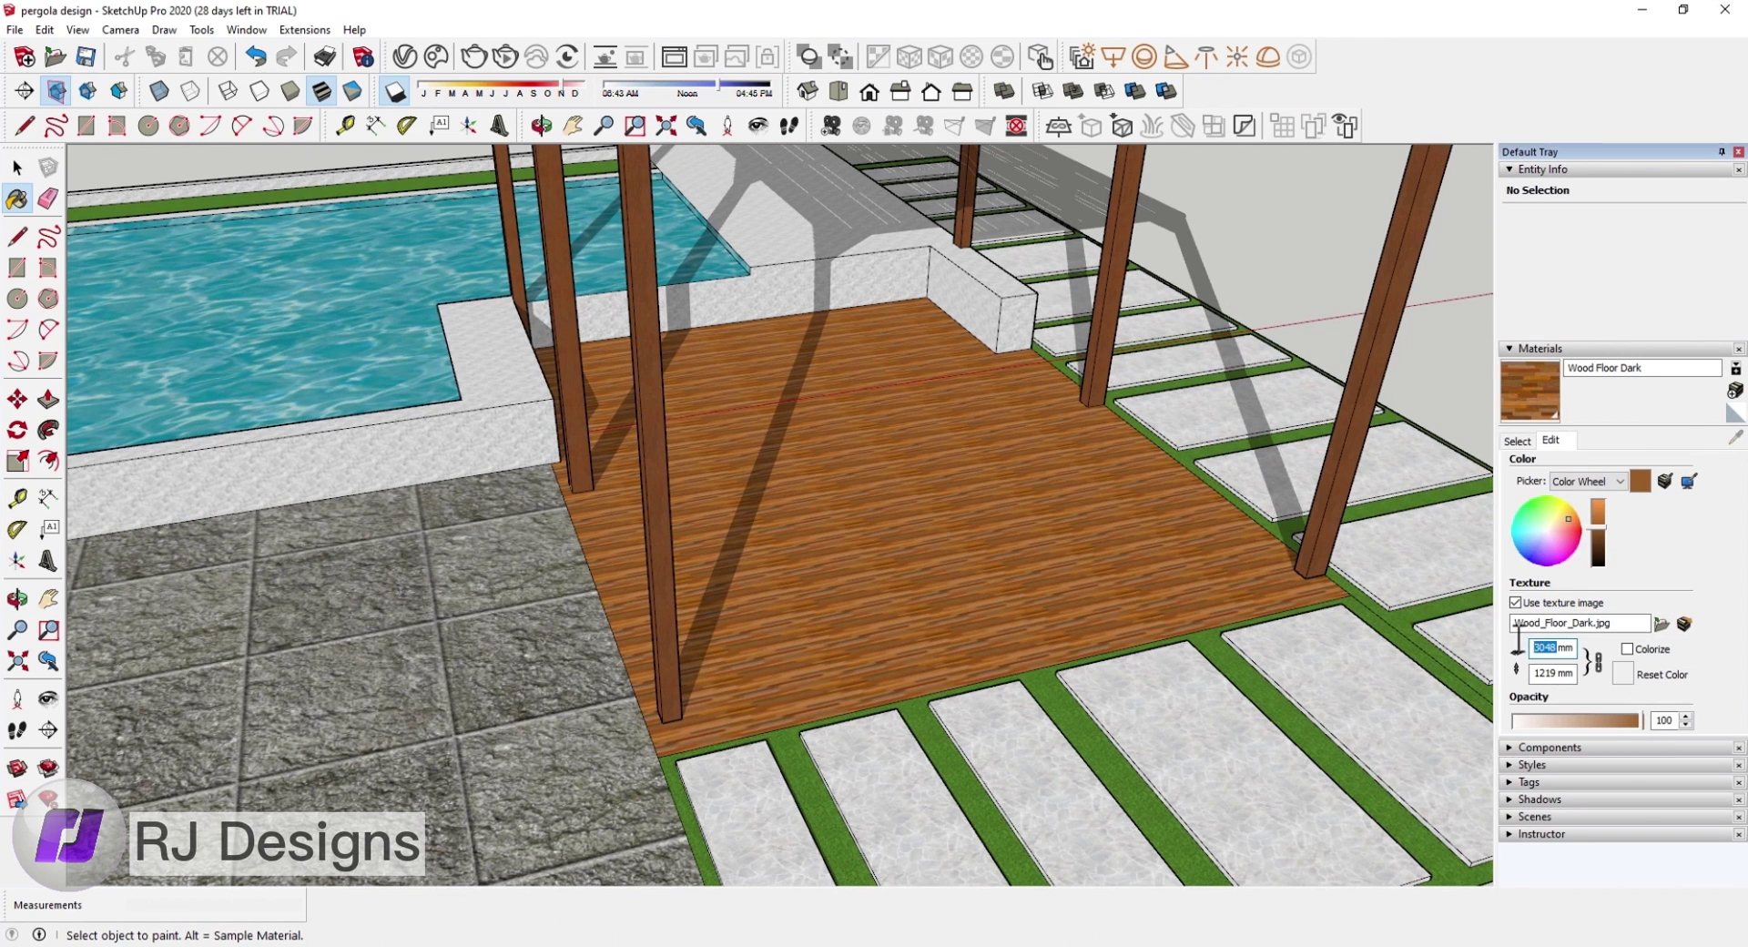
pyautogui.scroll(-4, 1280, 528)
pyautogui.scroll(-2, 1280, 528)
# Step: Draw and recess a square in the marble deck, painting it Blacktop Old 02
pyautogui.click(17, 167)
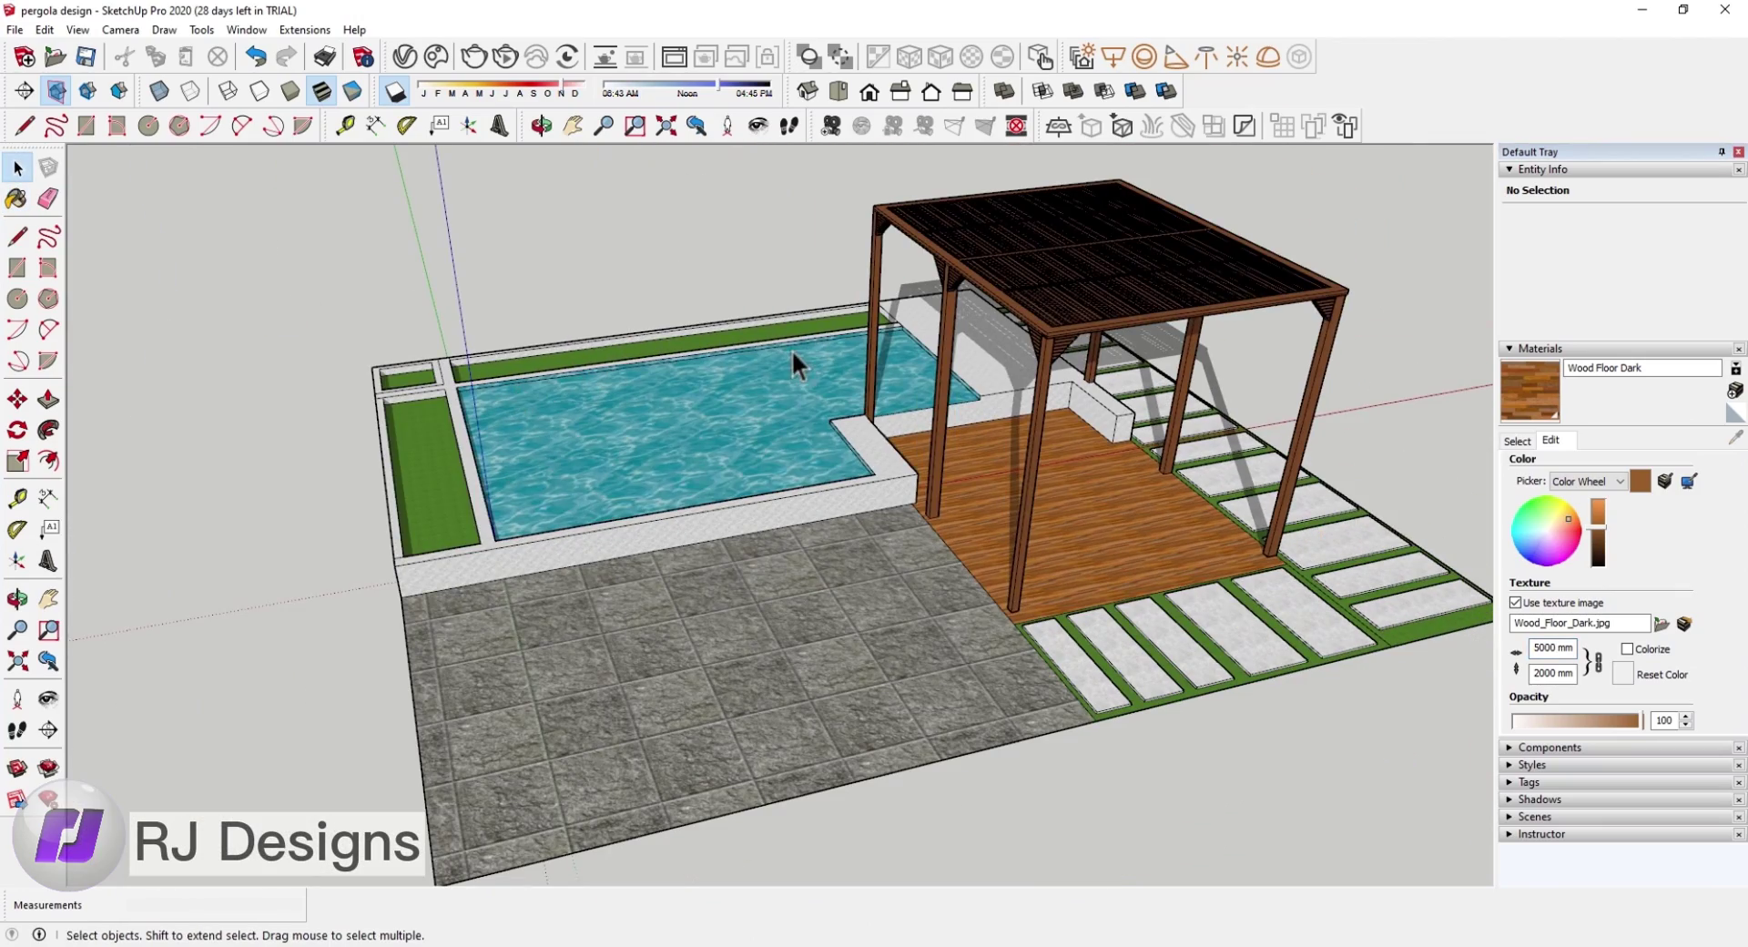
pyautogui.scroll(-2, 1084, 555)
pyautogui.scroll(5, 683, 304)
pyautogui.scroll(3, 683, 304)
pyautogui.click(16, 268)
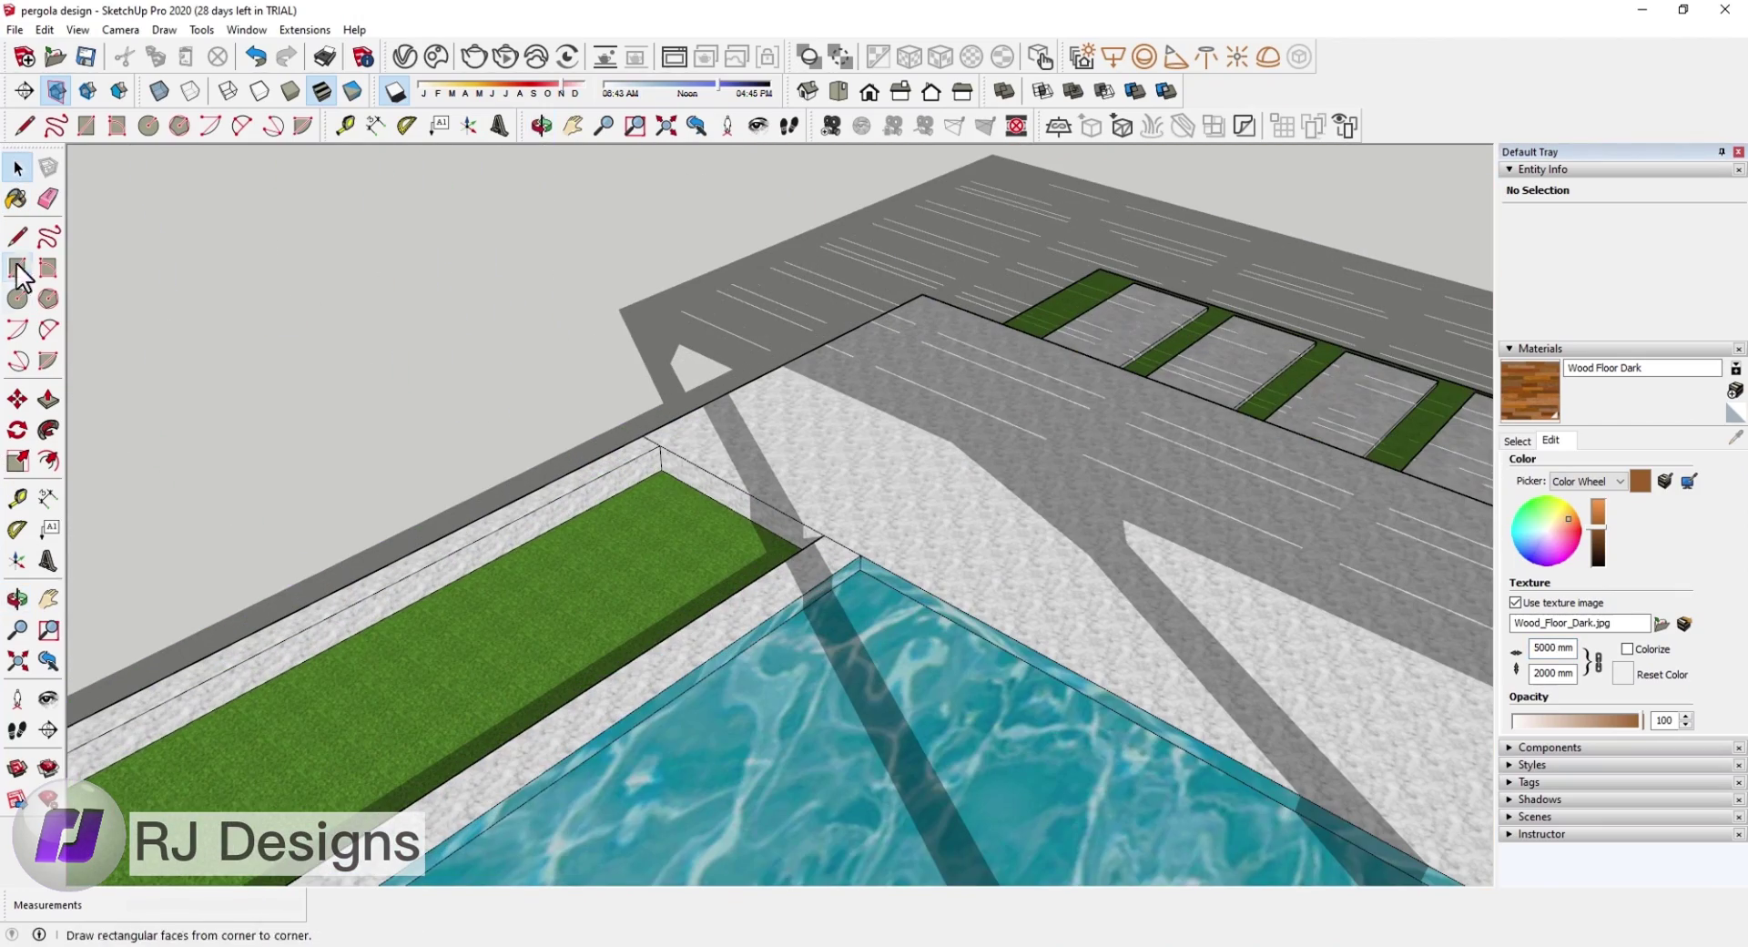
pyautogui.click(53, 400)
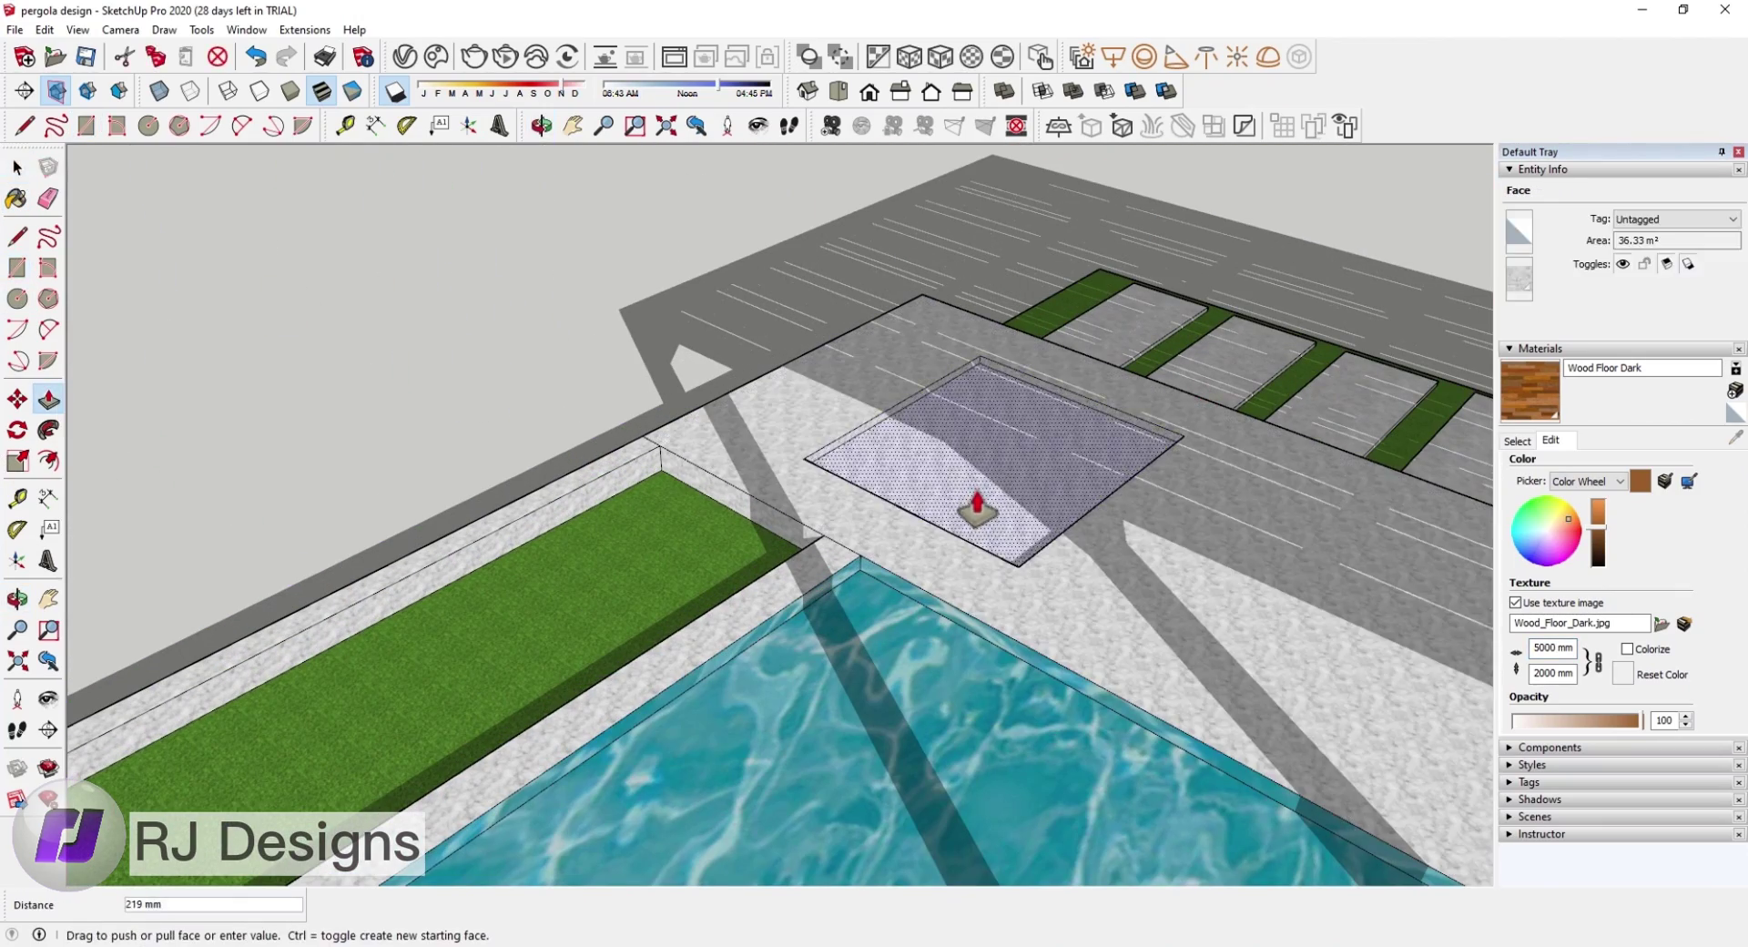
pyautogui.press('b')
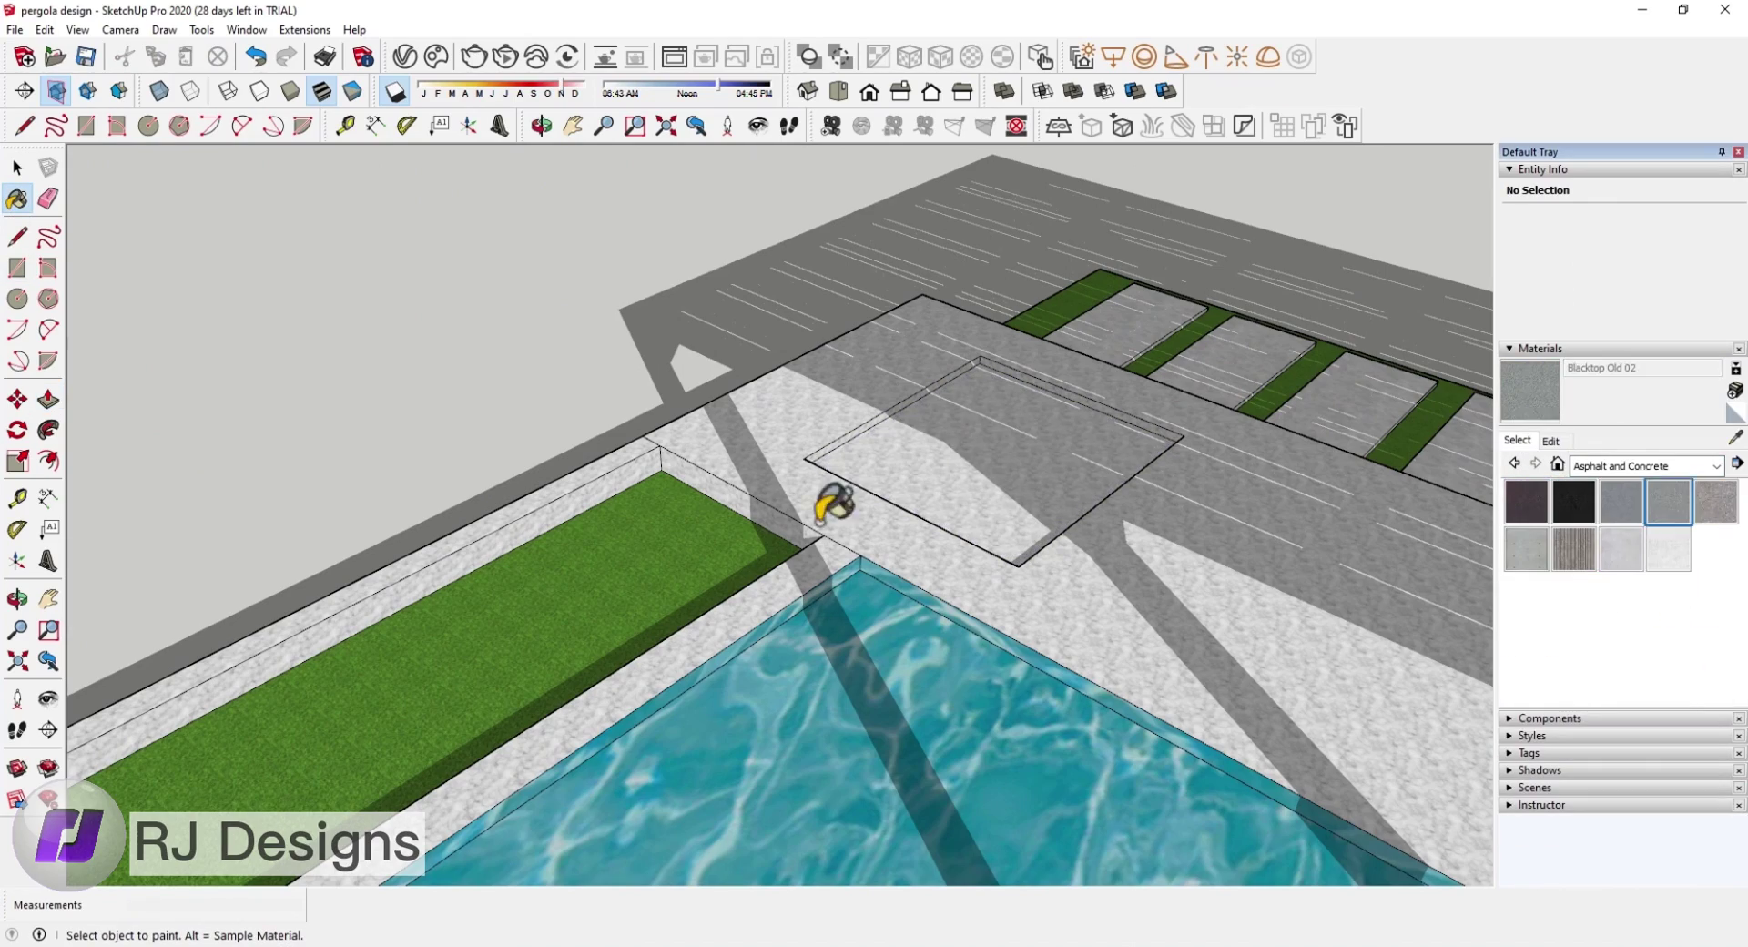
pyautogui.click(831, 499)
pyautogui.scroll(1, 832, 499)
pyautogui.click(1551, 440)
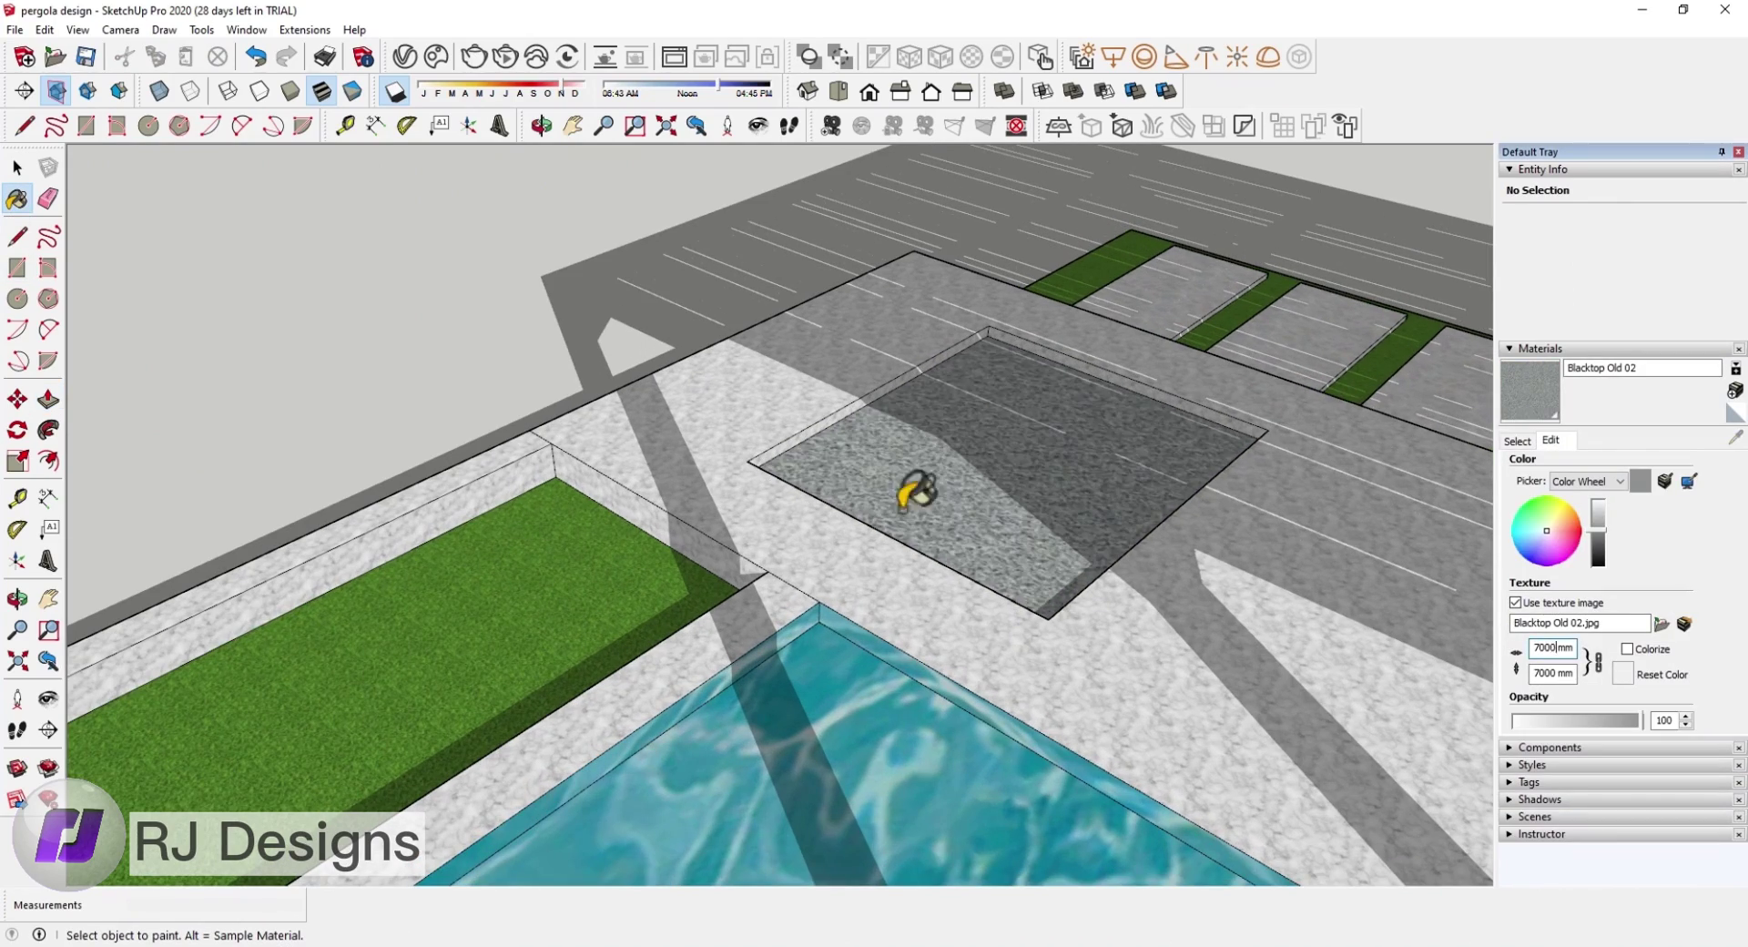
# Step: Leave the Paint Bucket and orbit to inspect along the pool edge
pyautogui.moveTo(915, 492)
pyautogui.mouseDown(button='middle')
pyautogui.moveTo(526, 460)
pyautogui.moveTo(1171, 362)
pyautogui.mouseUp(button='middle')
pyautogui.scroll(-3, 1261, 441)
pyautogui.scroll(-2, 888, 478)
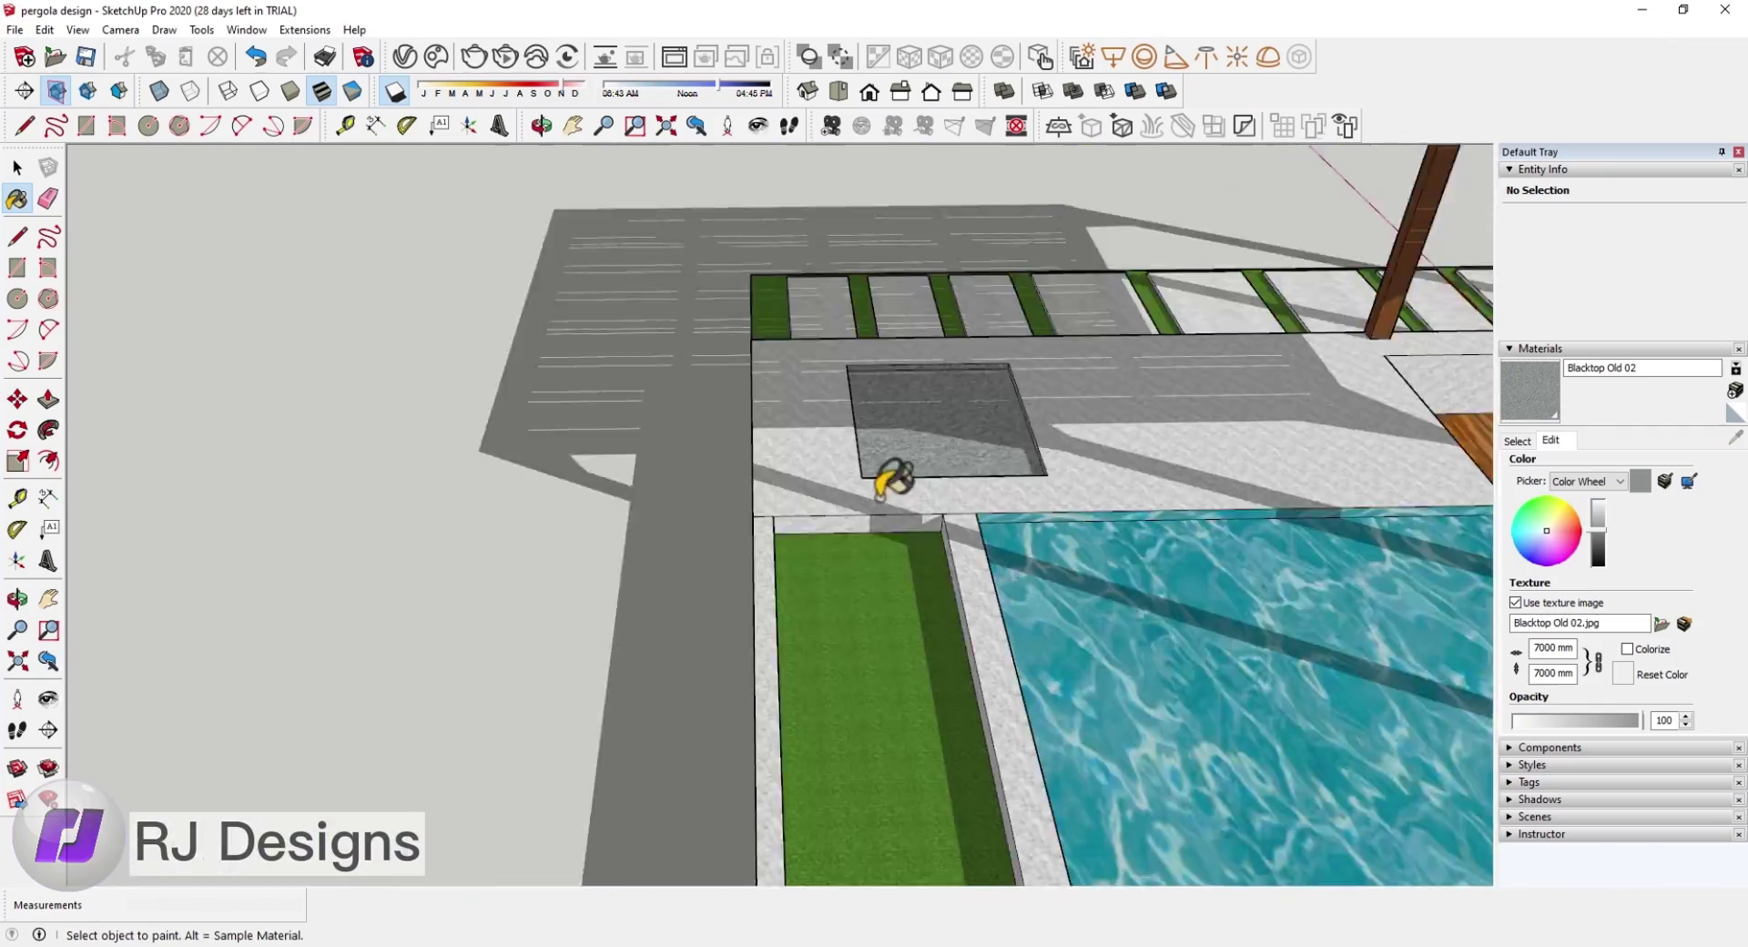
pyautogui.moveTo(895, 480); pyautogui.dragTo(1171, 391, button='middle')
pyautogui.press('space')
pyautogui.scroll(-3, 883, 351)
pyautogui.moveTo(883, 352); pyautogui.dragTo(512, 473, button='middle')
pyautogui.scroll(3, 512, 472)
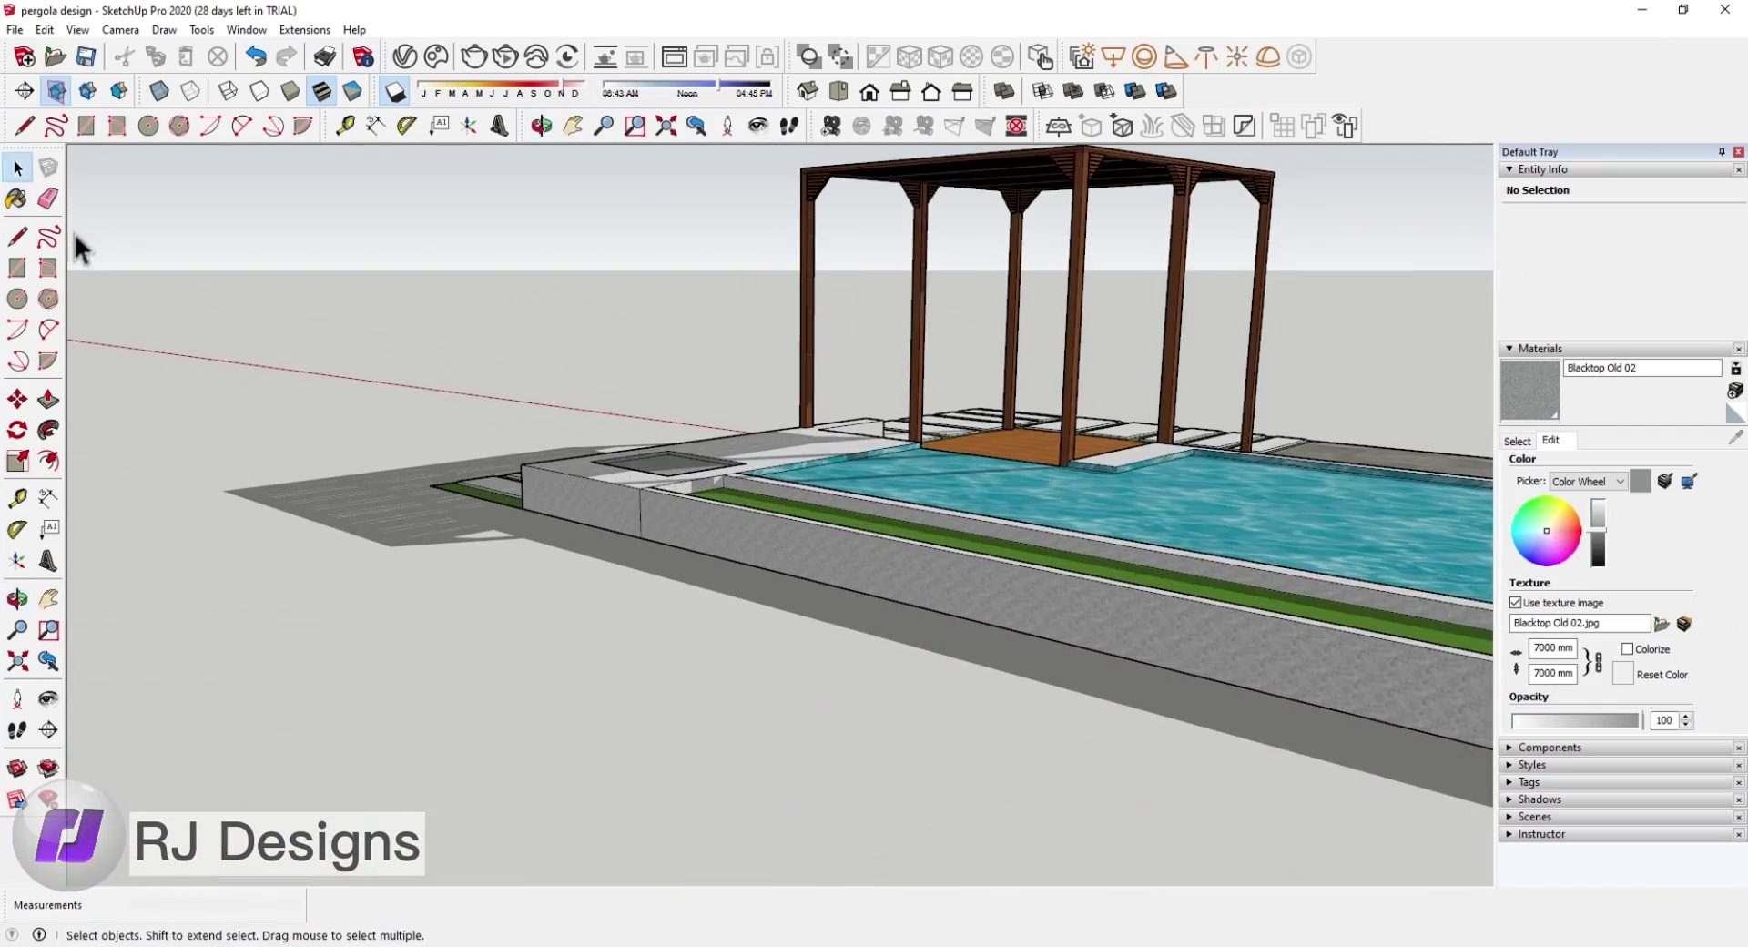
# Step: Draw a rectangular base along the pool edge and raise it about 20010 mm
pyautogui.press('r')
pyautogui.scroll(2, 523, 484)
pyautogui.click(523, 483)
pyautogui.scroll(-2, 604, 655)
pyautogui.scroll(-3, 1023, 713)
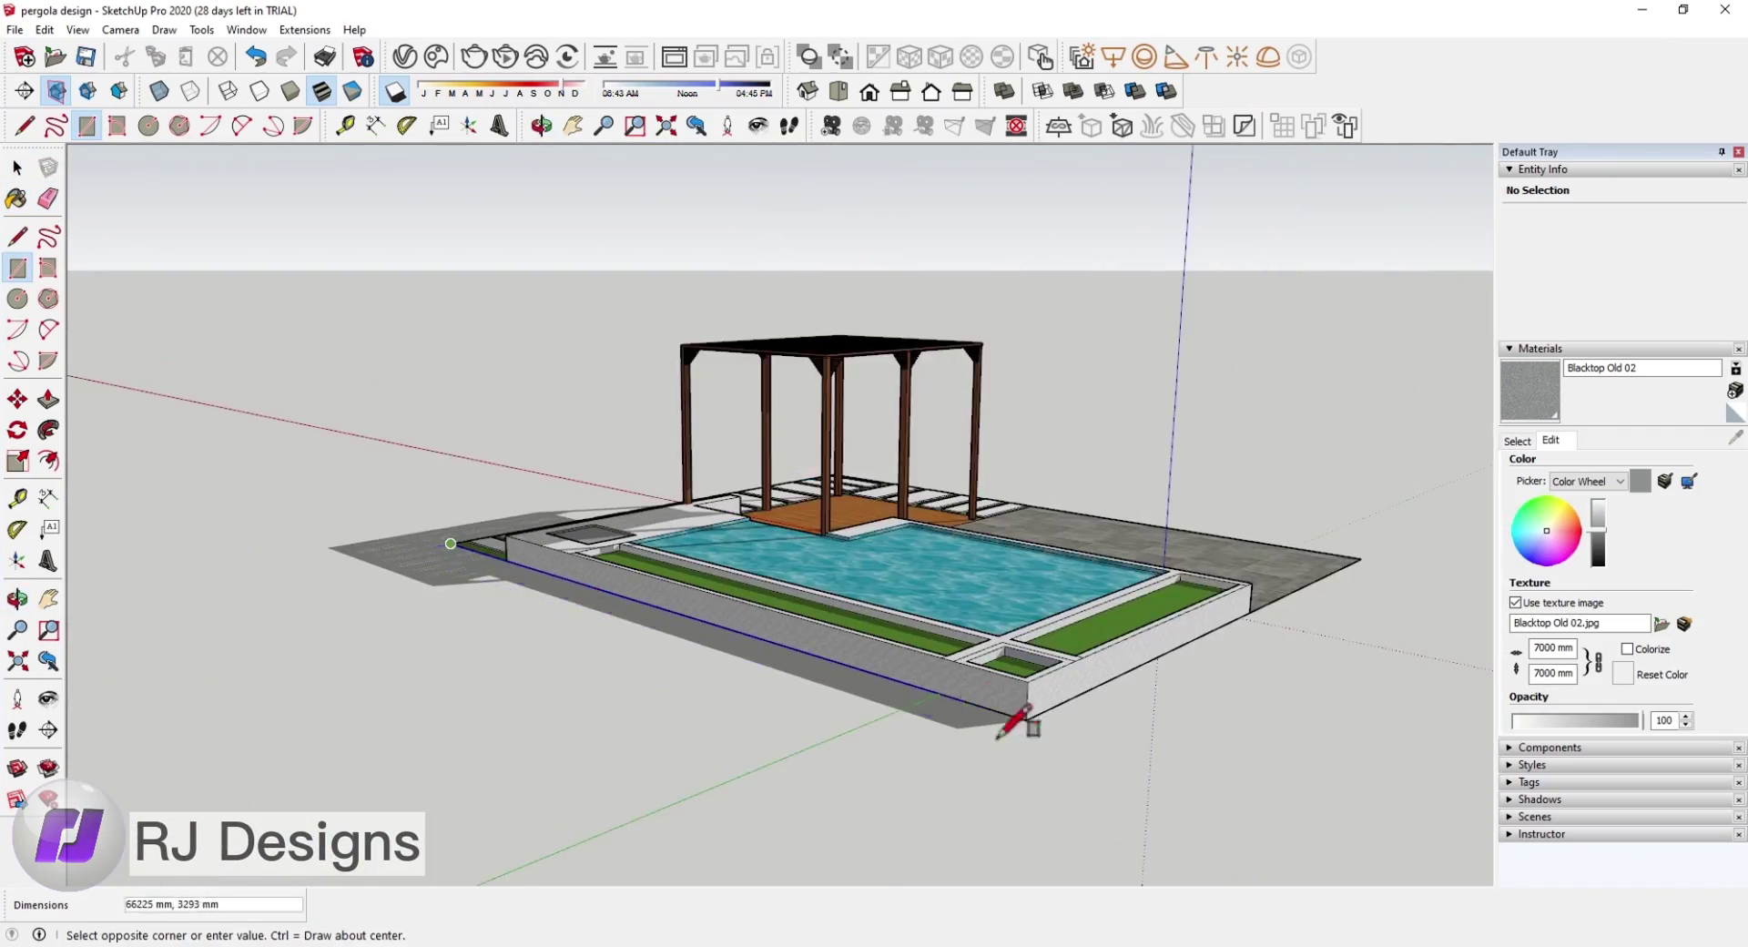
pyautogui.scroll(2, 1011, 709)
pyautogui.click(992, 728)
pyautogui.scroll(-2, 991, 728)
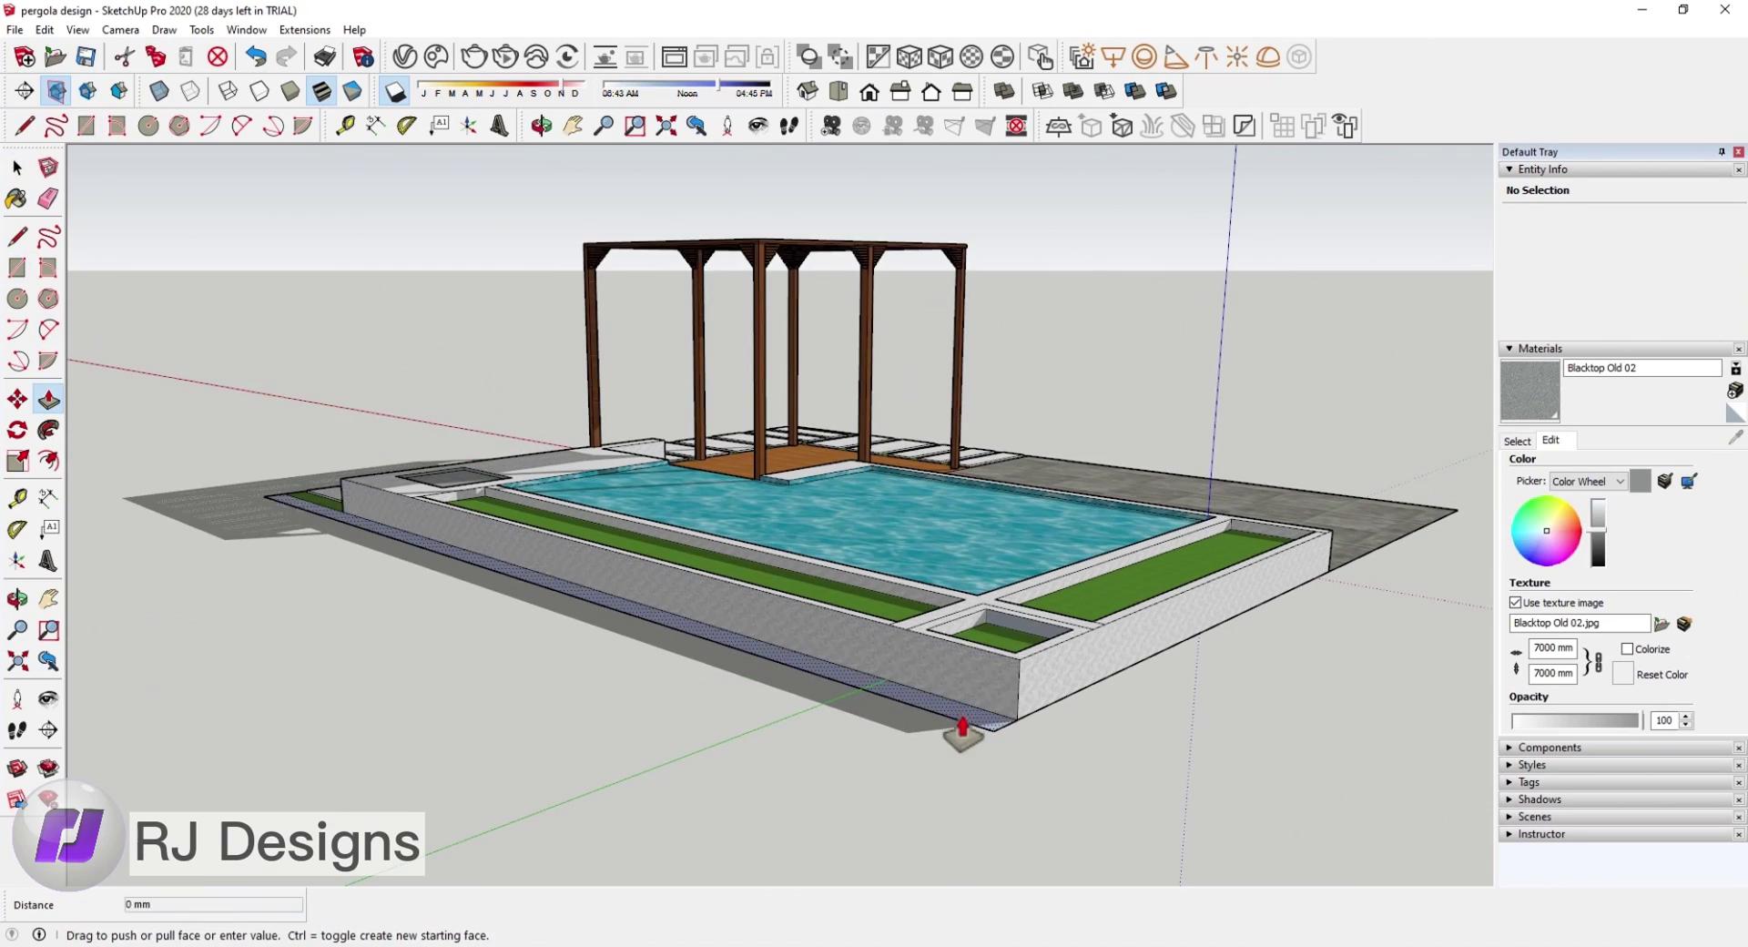
pyautogui.click(995, 226)
pyautogui.moveTo(1081, 331); pyautogui.dragTo(1107, 499, button='middle')
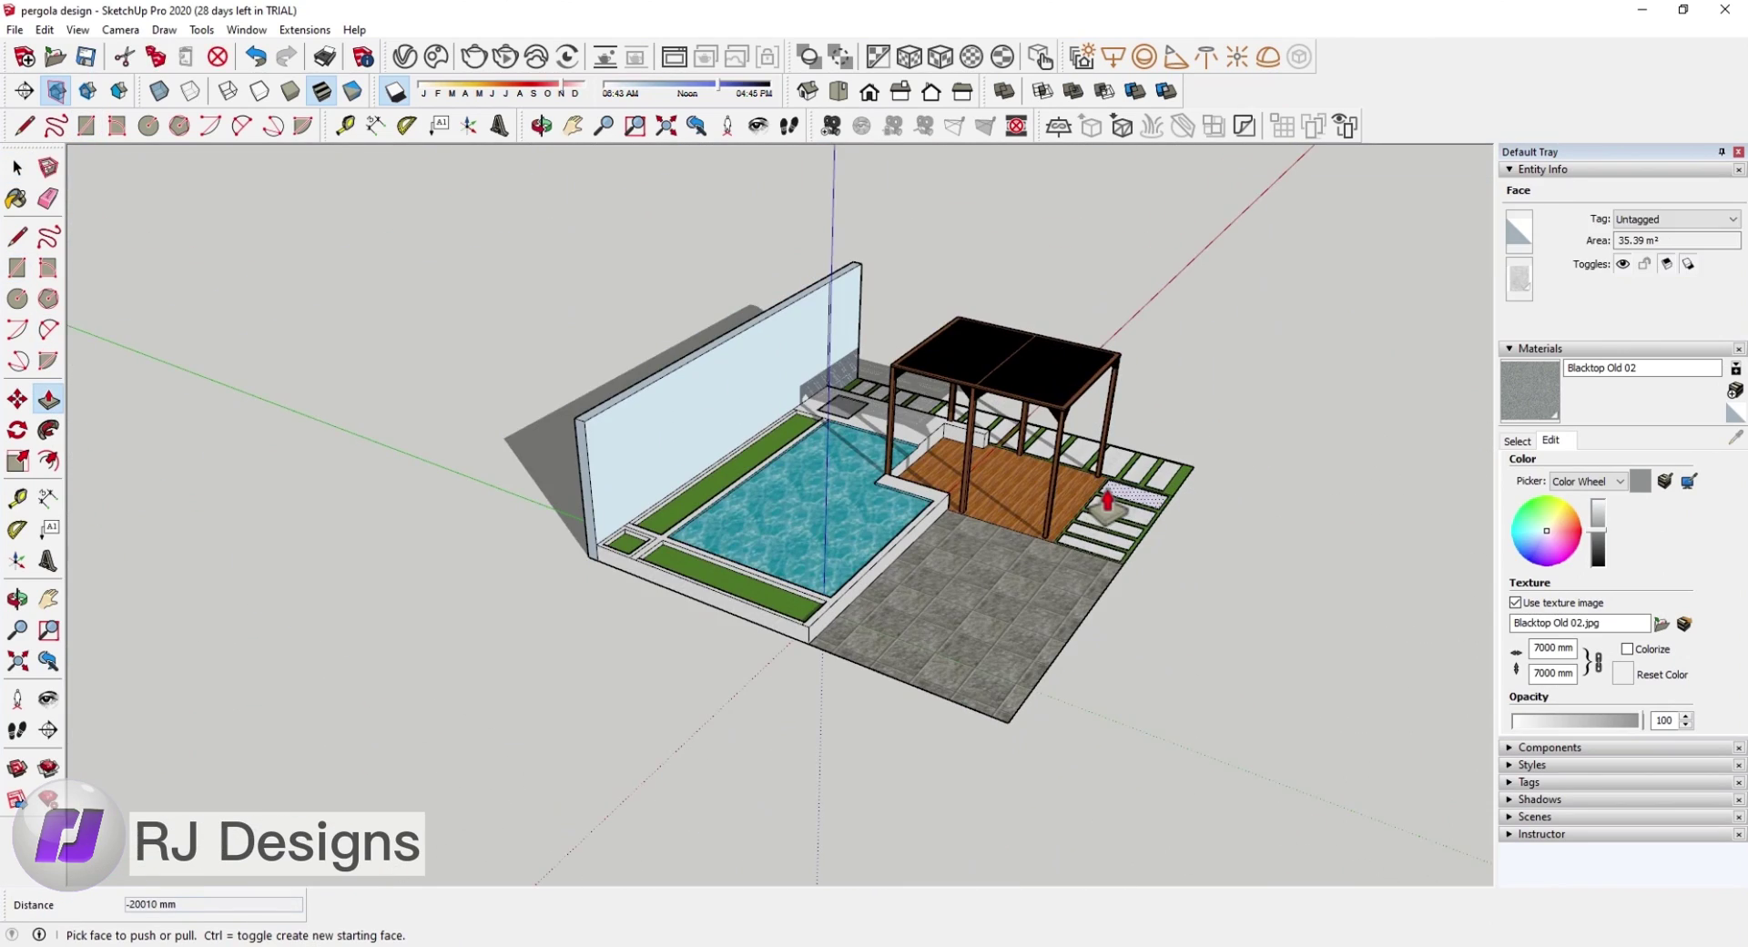
pyautogui.scroll(-2, 975, 586)
pyautogui.scroll(5, 753, 359)
# Step: Push the wall's side face out 859 mm to thicken it
pyautogui.click(753, 359)
pyautogui.moveTo(753, 359); pyautogui.dragTo(929, 476, button='middle')
pyautogui.click(929, 476)
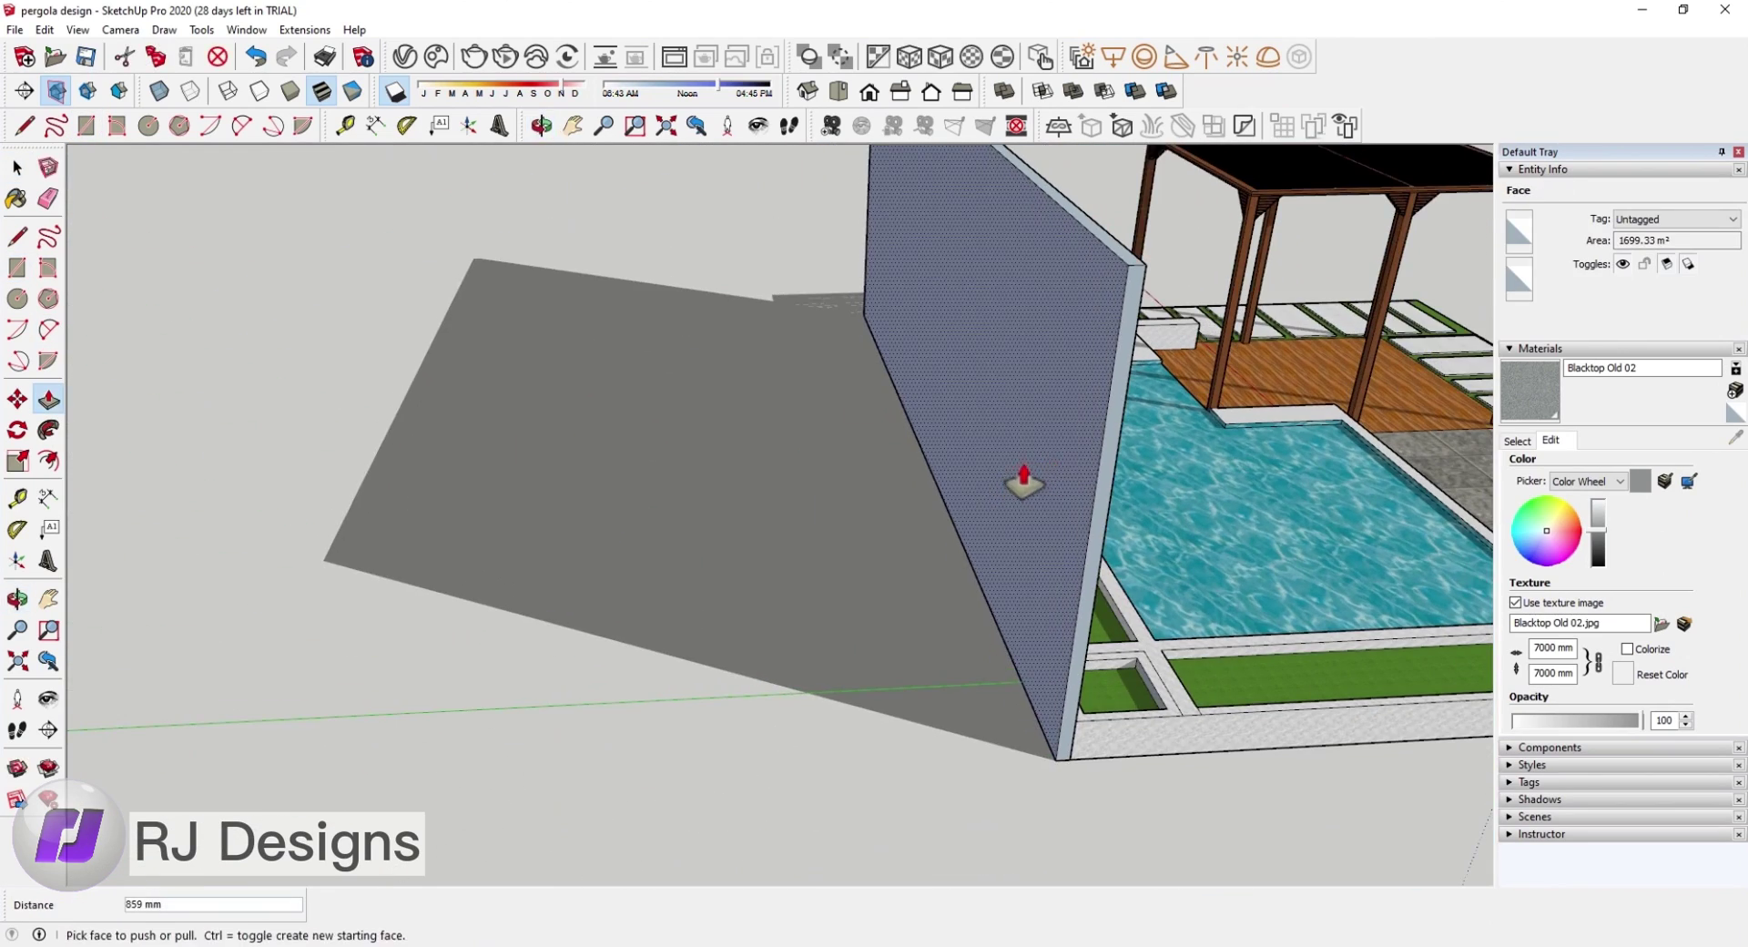
pyautogui.press('space')
pyautogui.scroll(-3, 1023, 481)
pyautogui.moveTo(1280, 495); pyautogui.dragTo(758, 337, button='middle')
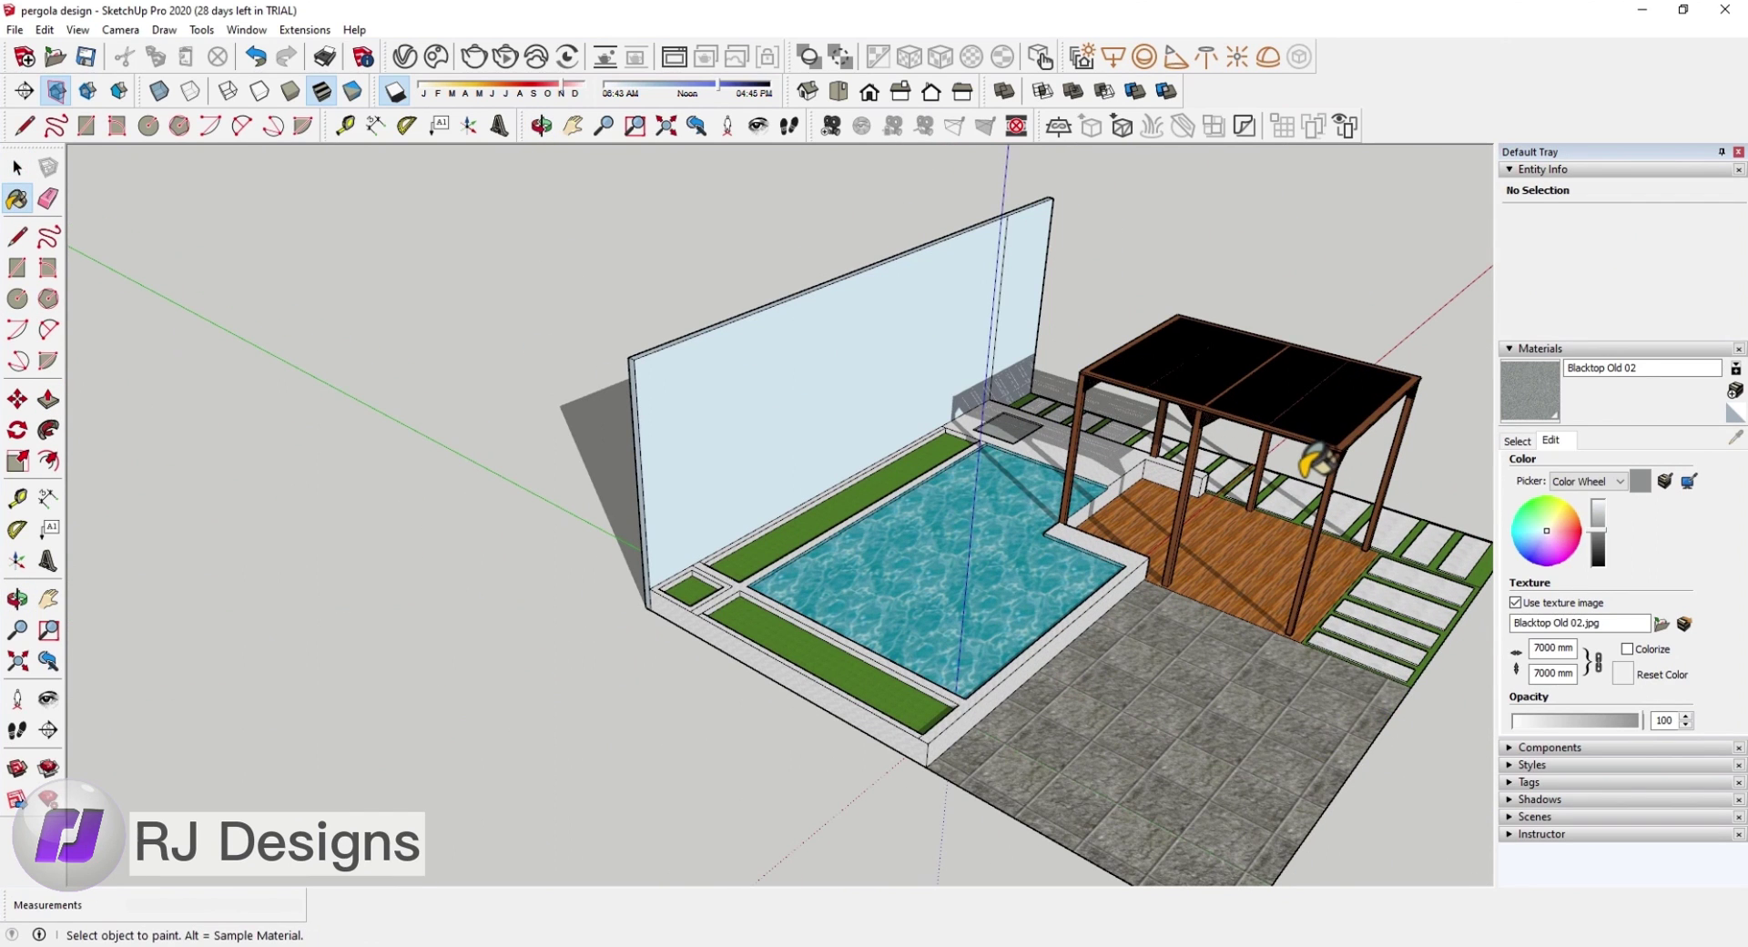
# Step: Import a bush model from the plant folder and place it in the left grass strip
pyautogui.click(14, 29)
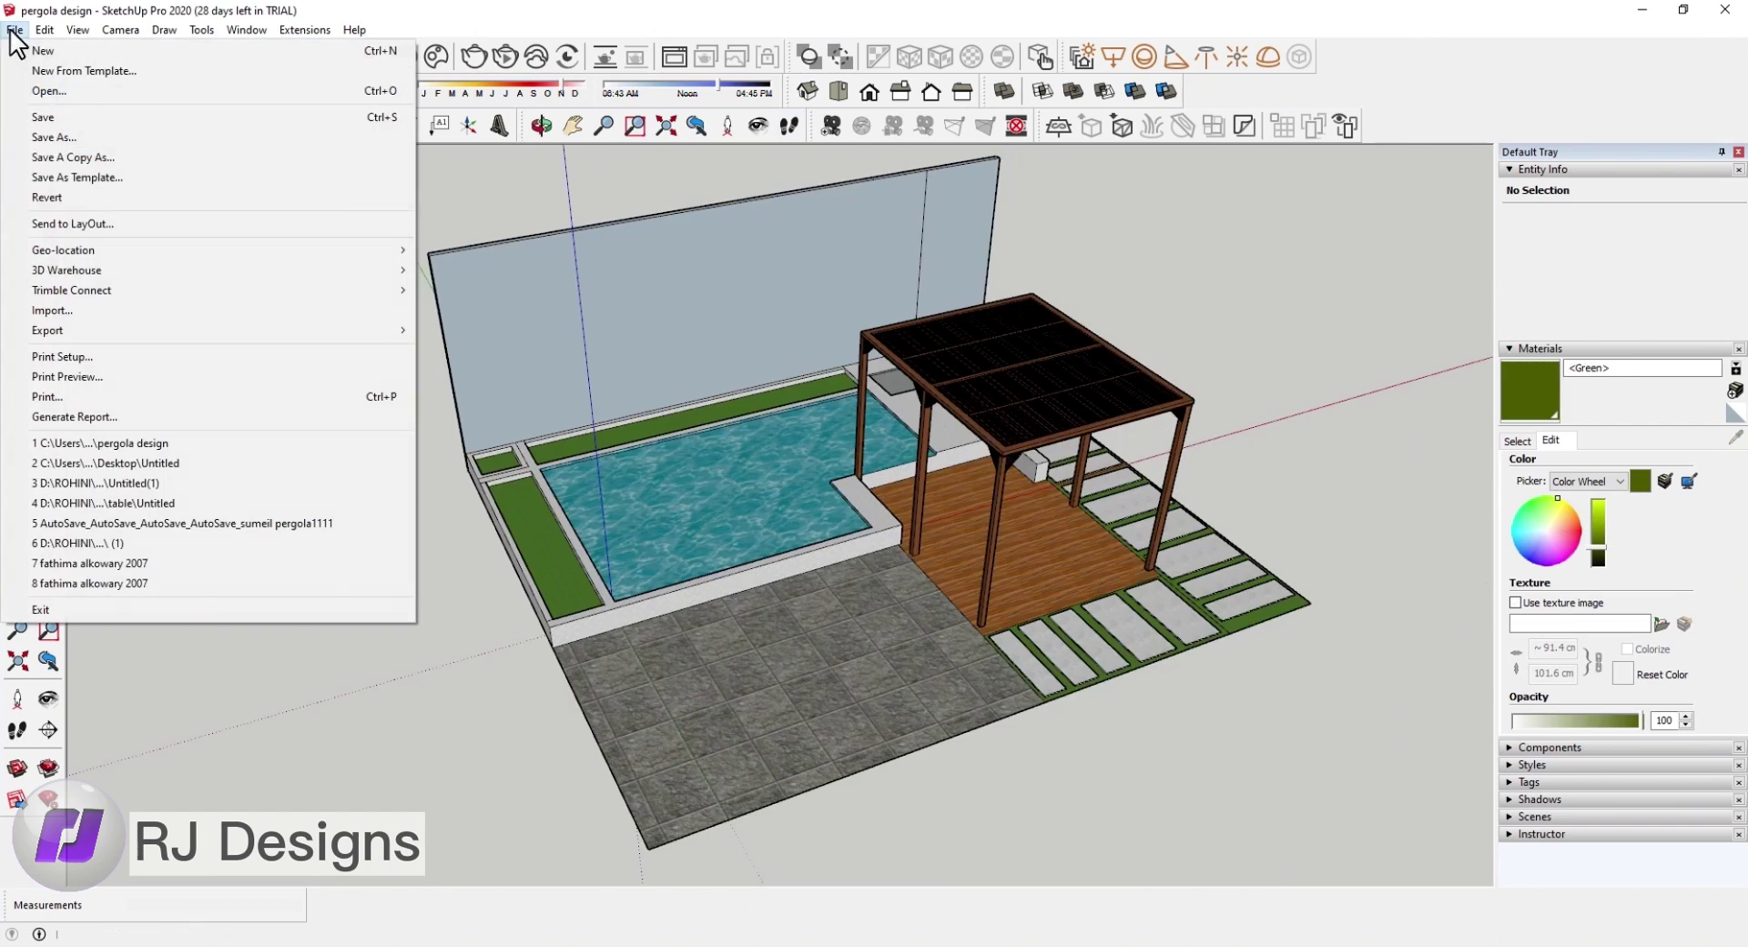
pyautogui.click(98, 310)
pyautogui.doubleClick(1005, 533)
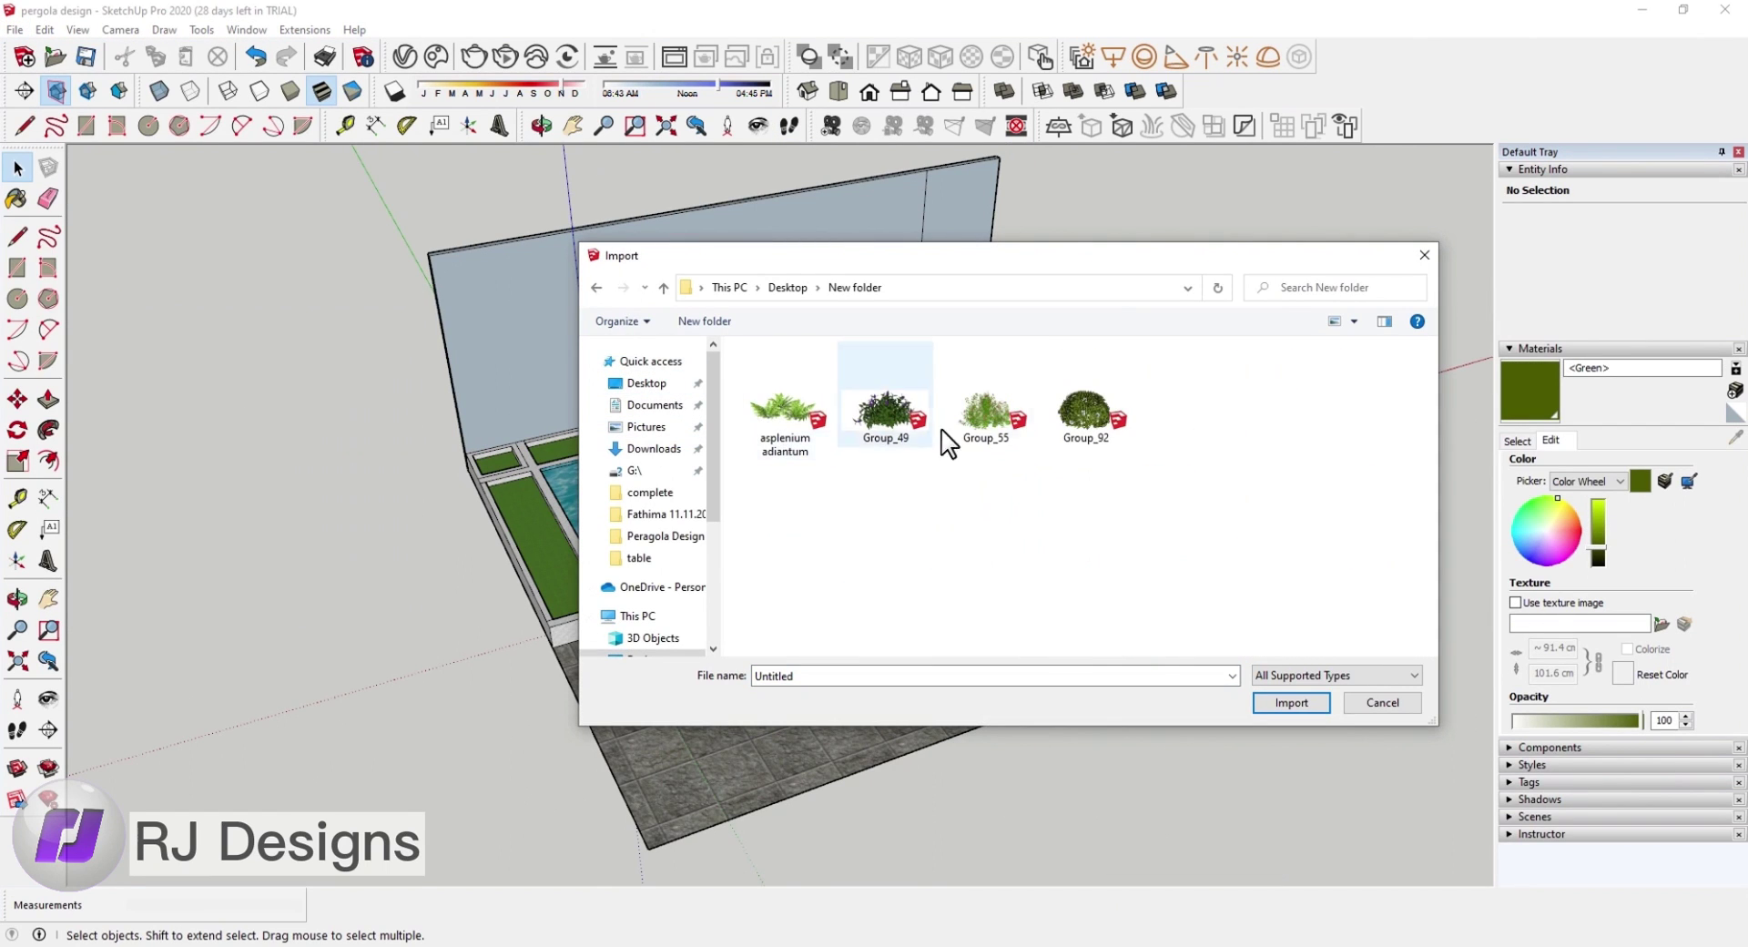
pyautogui.click(1284, 708)
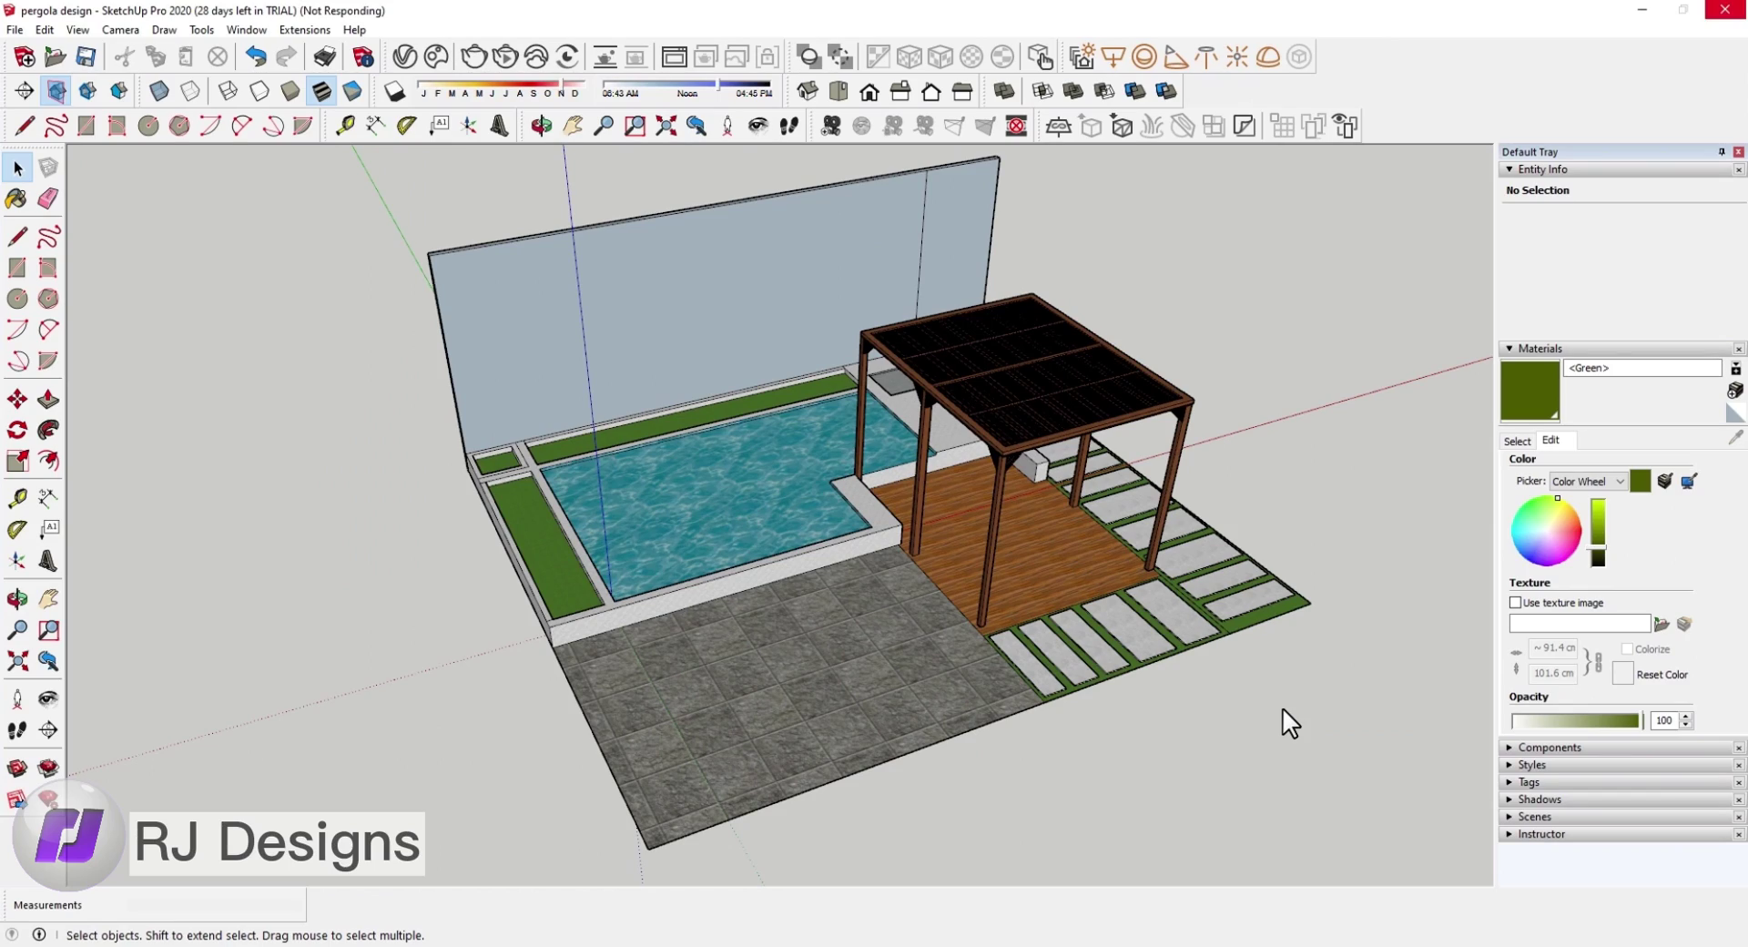
pyautogui.scroll(3, 586, 562)
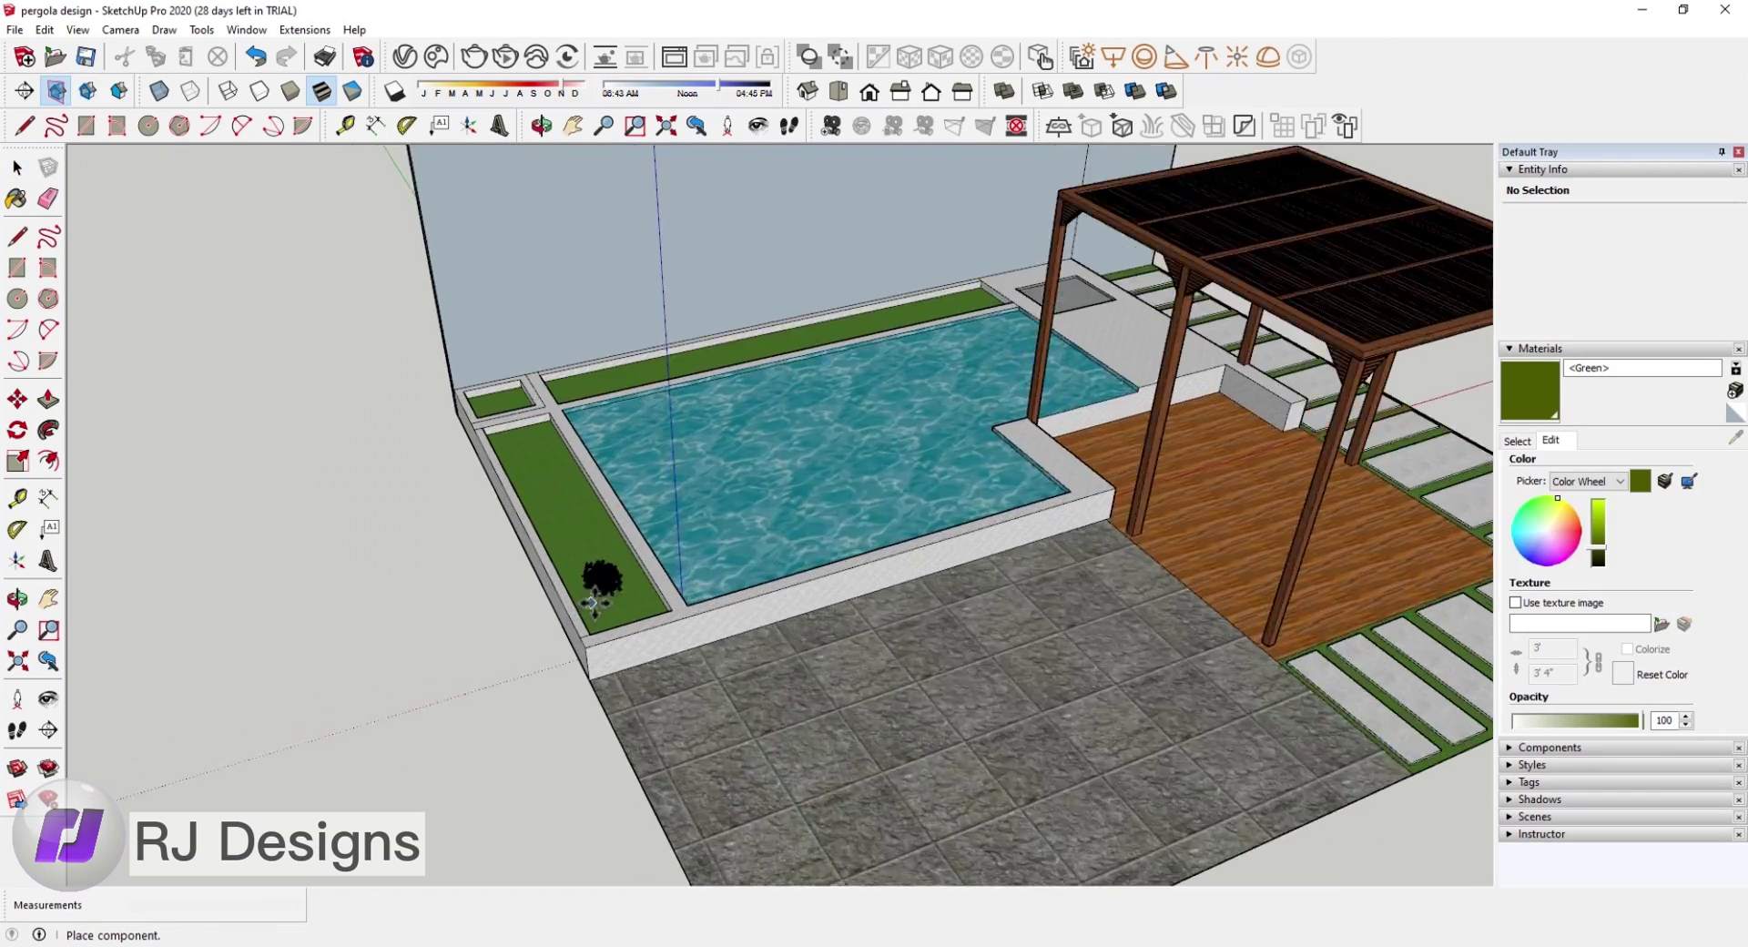
pyautogui.scroll(3, 599, 635)
pyautogui.click(598, 635)
# Step: Scale the placed bush up to fill the planter
pyautogui.press('Escape')
pyautogui.scroll(3, 619, 573)
pyautogui.click(619, 547)
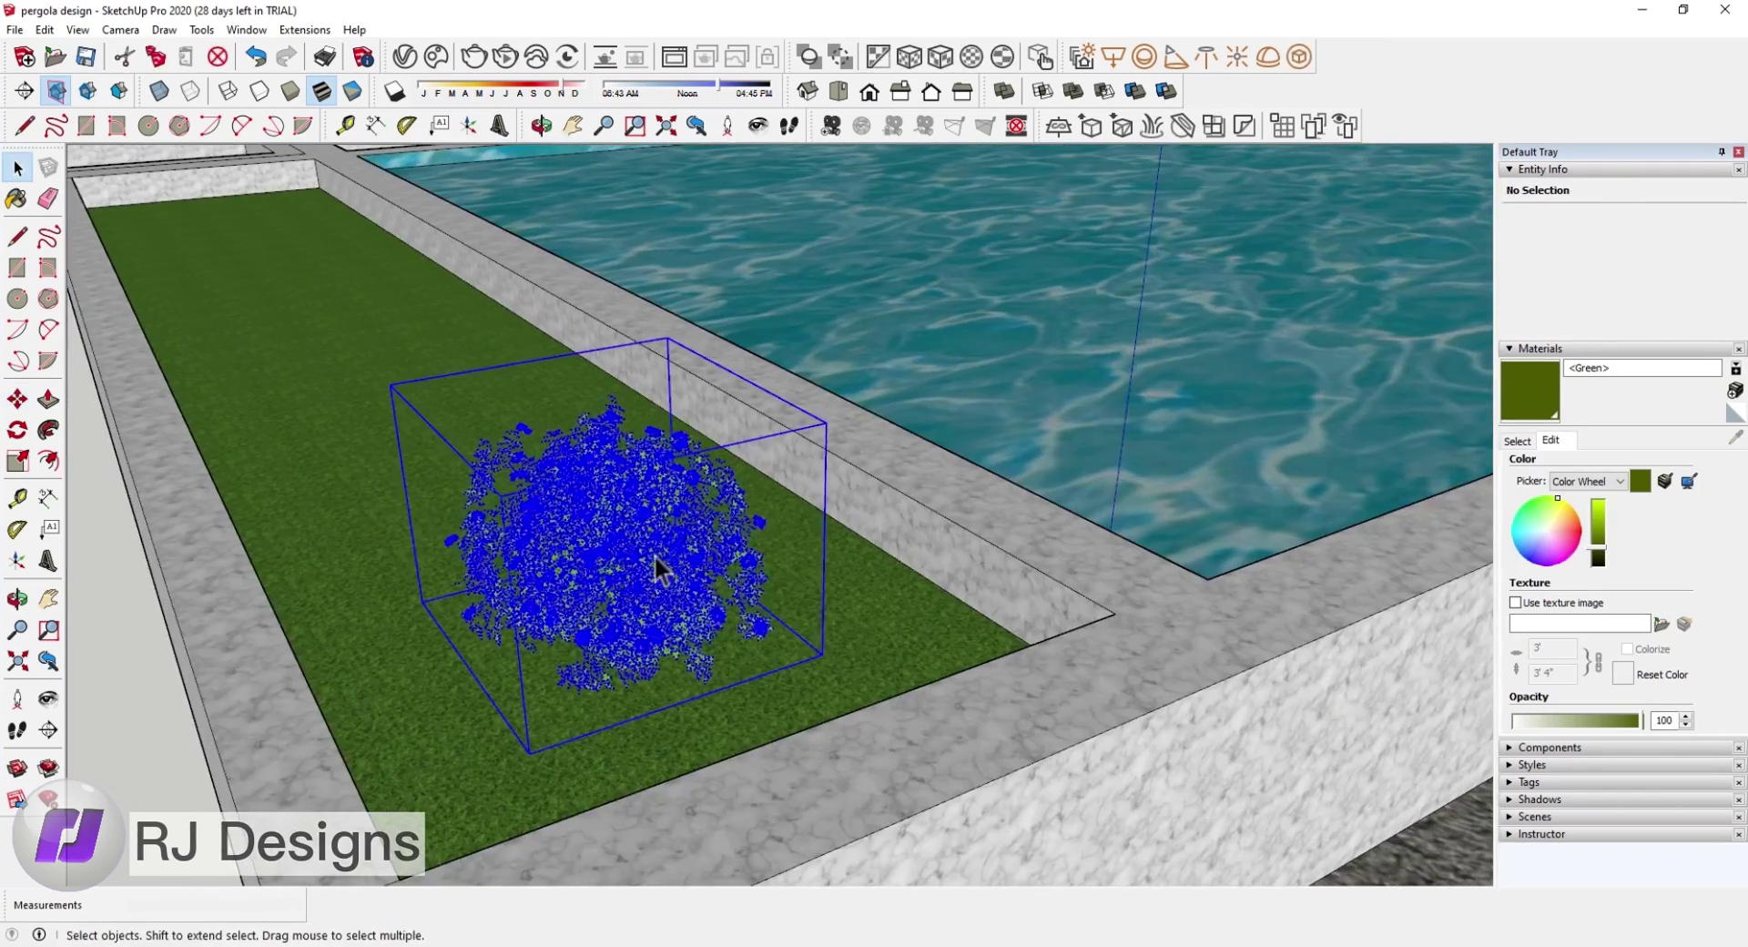
pyautogui.press('s')
pyautogui.moveTo(545, 495); pyautogui.dragTo(314, 309)
pyautogui.press('space')
pyautogui.click(124, 537)
pyautogui.moveTo(125, 538); pyautogui.dragTo(429, 557, button='middle')
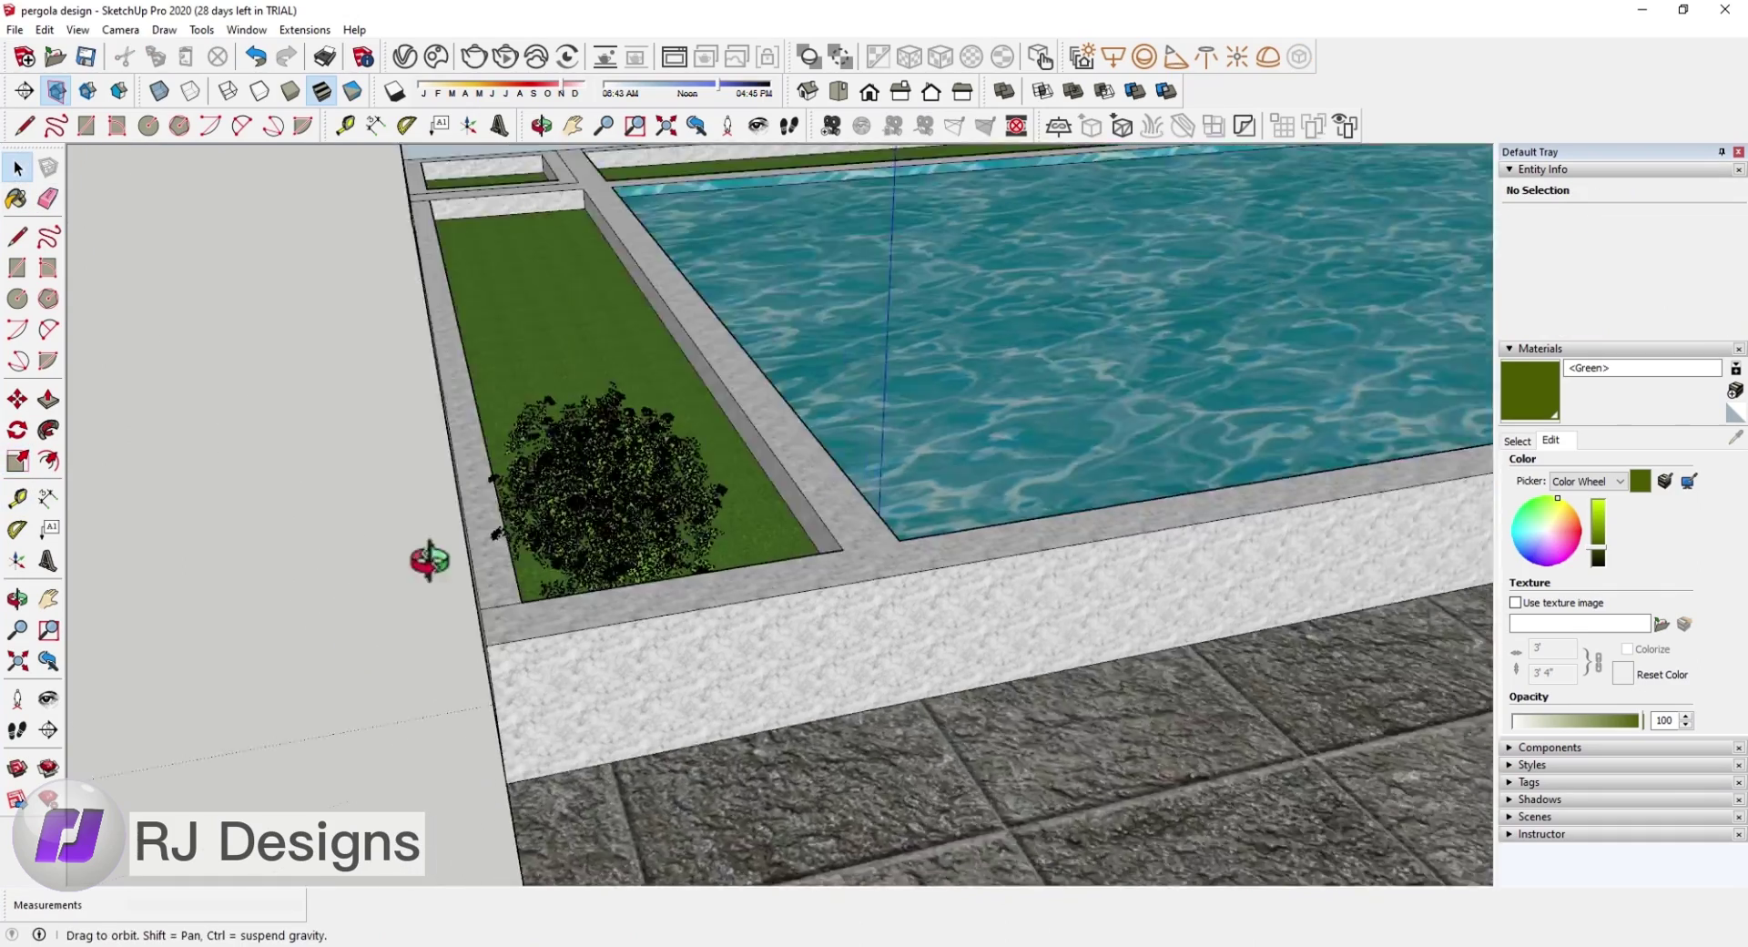
# Step: Import the Group_92 plant model and place it in the planter
pyautogui.click(15, 29)
pyautogui.click(106, 325)
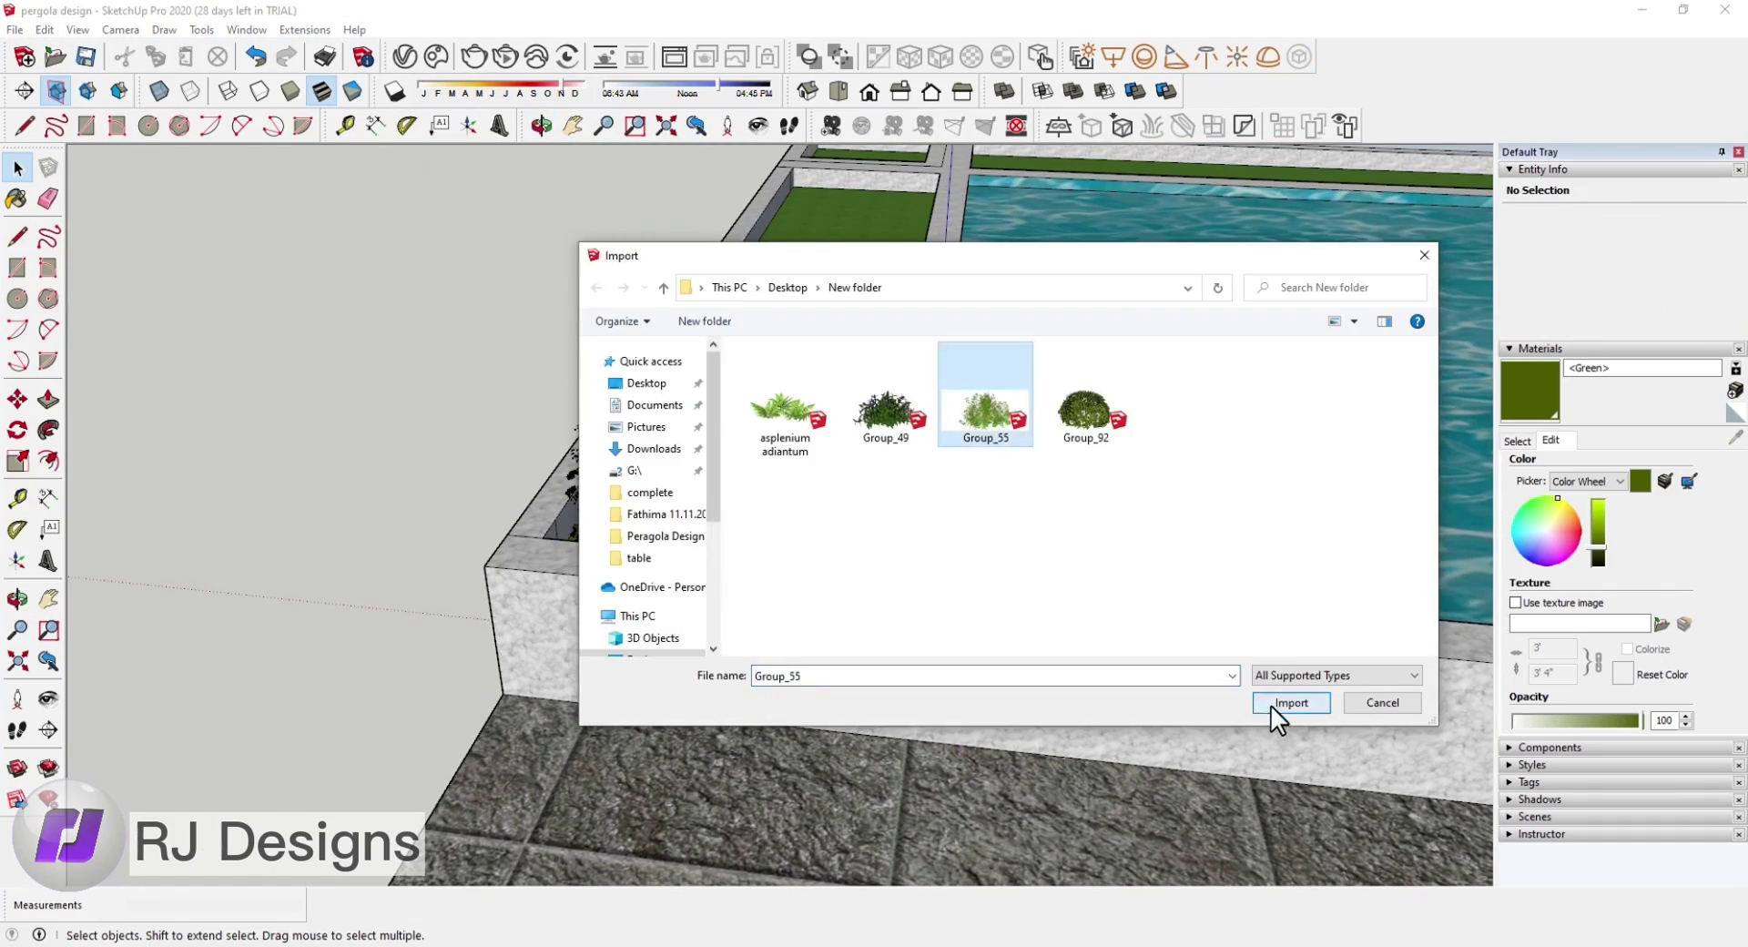
pyautogui.click(1290, 702)
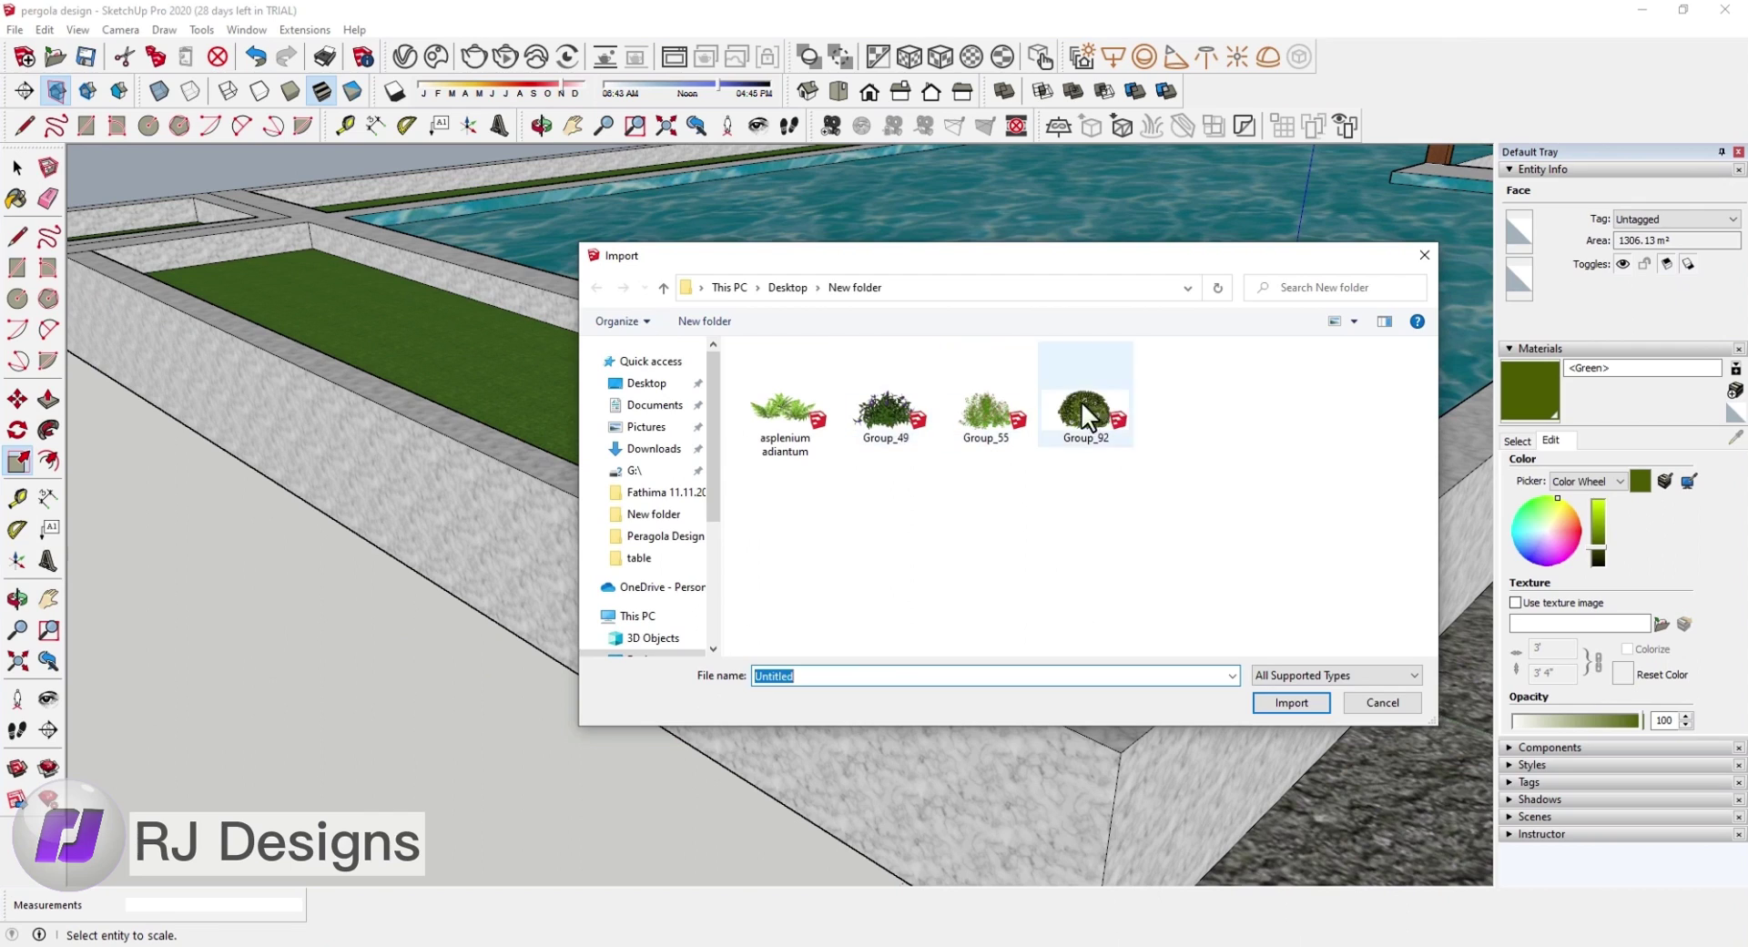
pyautogui.click(885, 414)
pyautogui.click(1291, 702)
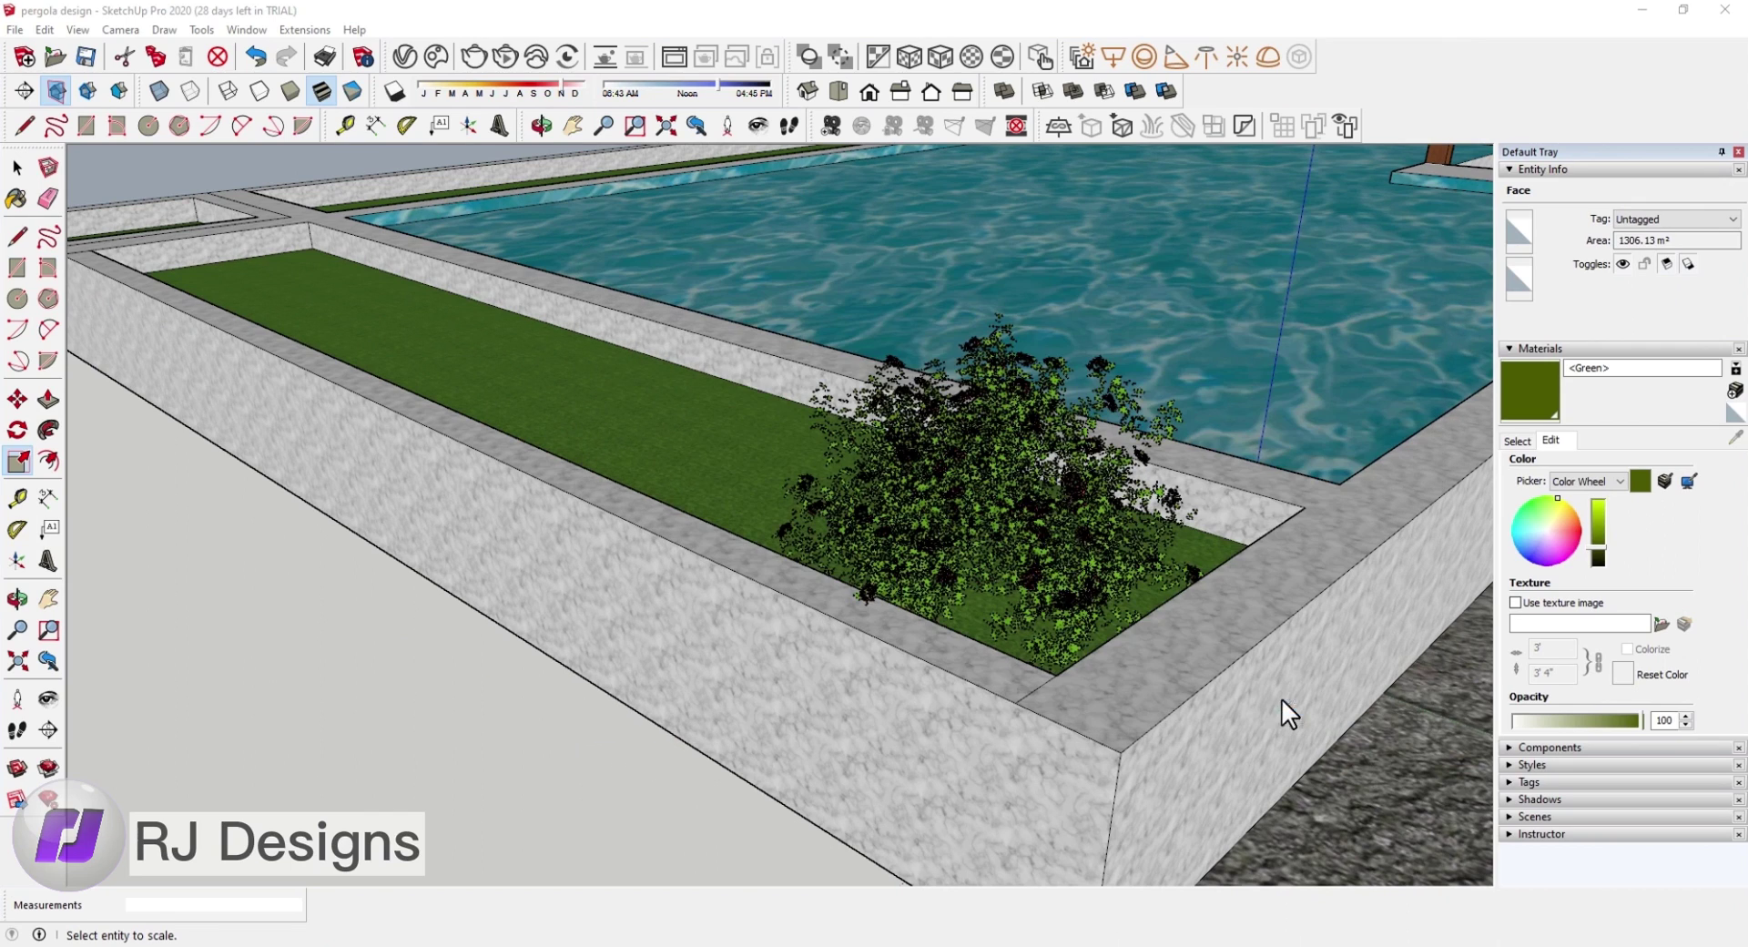
pyautogui.click(704, 452)
pyautogui.moveTo(705, 452); pyautogui.dragTo(534, 592, button='middle')
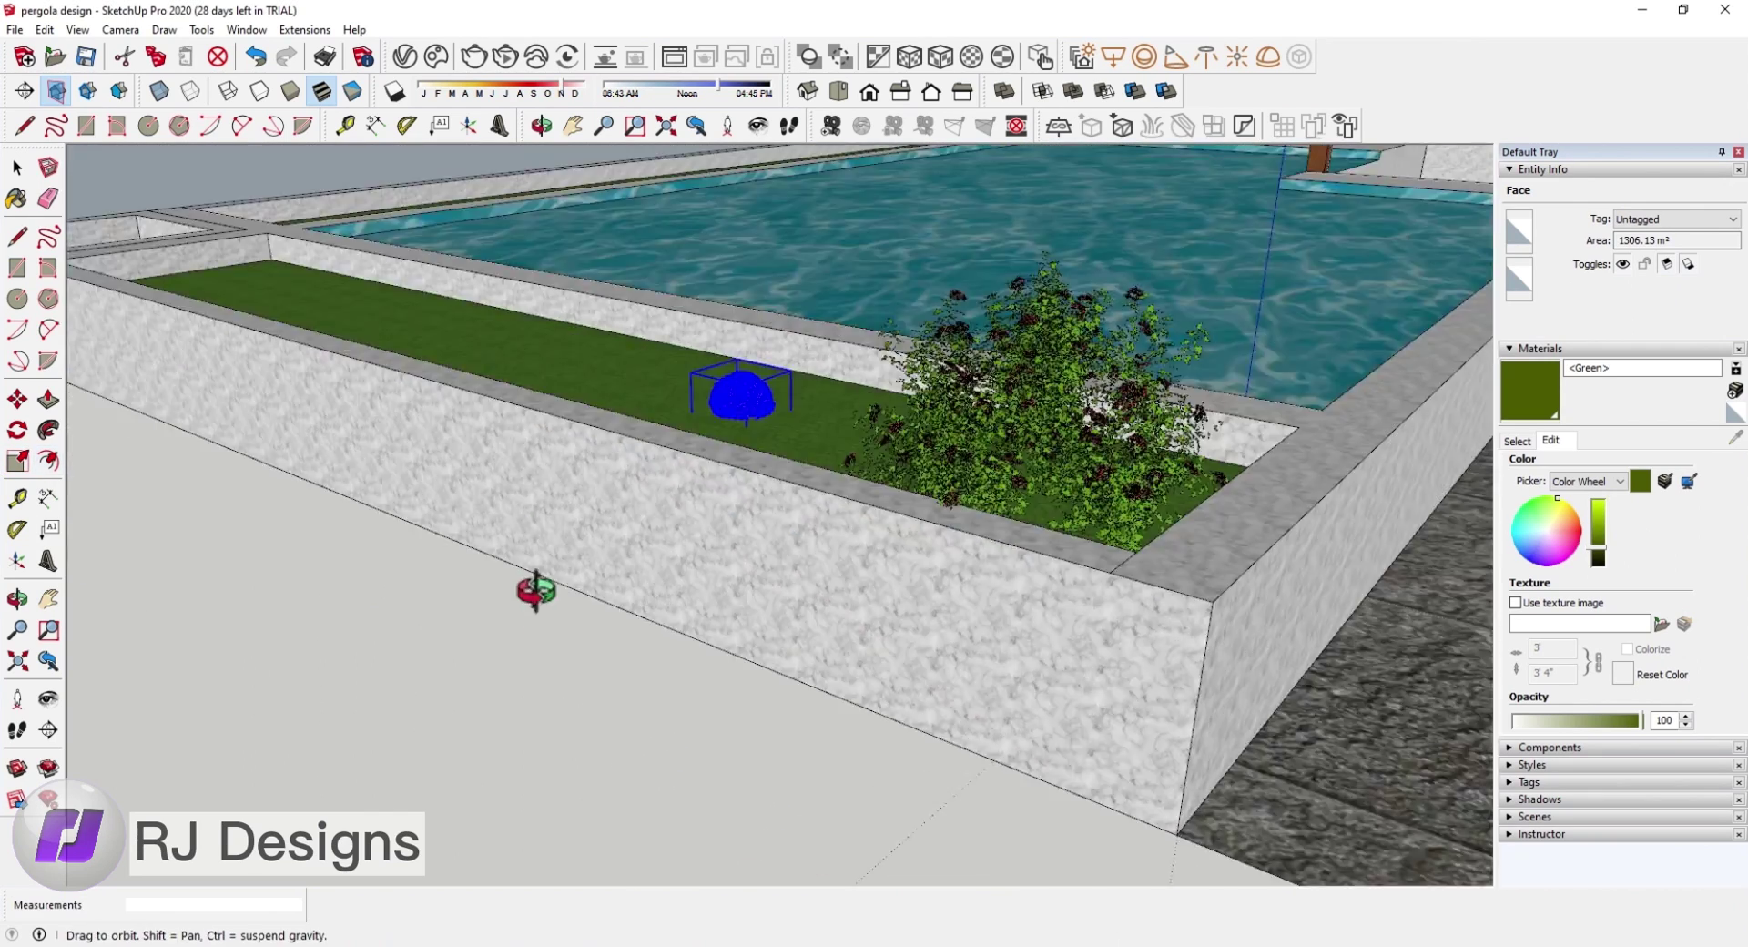
# Step: Enlarge the round shrub 2.86 times and move it 1560 mm along the planter
pyautogui.click(17, 461)
pyautogui.moveTo(747, 464); pyautogui.dragTo(670, 483)
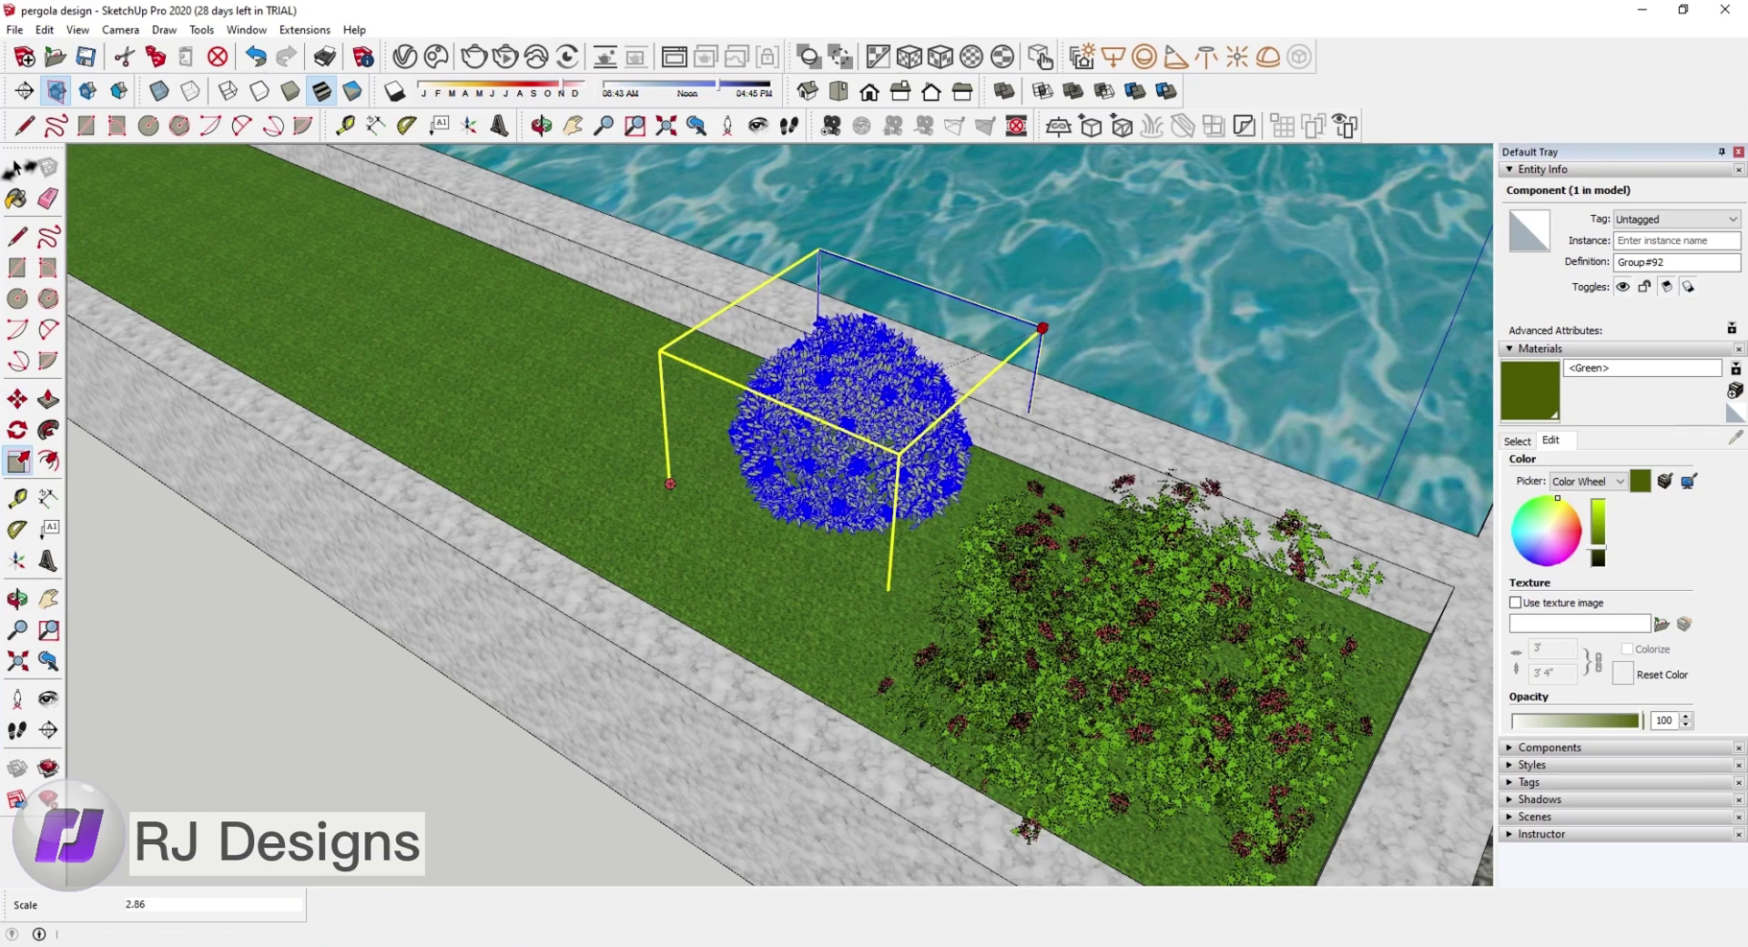
pyautogui.click(15, 167)
pyautogui.keyDown('shift'); pyautogui.moveTo(910, 474); pyautogui.dragTo(746, 442, button='middle'); pyautogui.keyUp('shift')
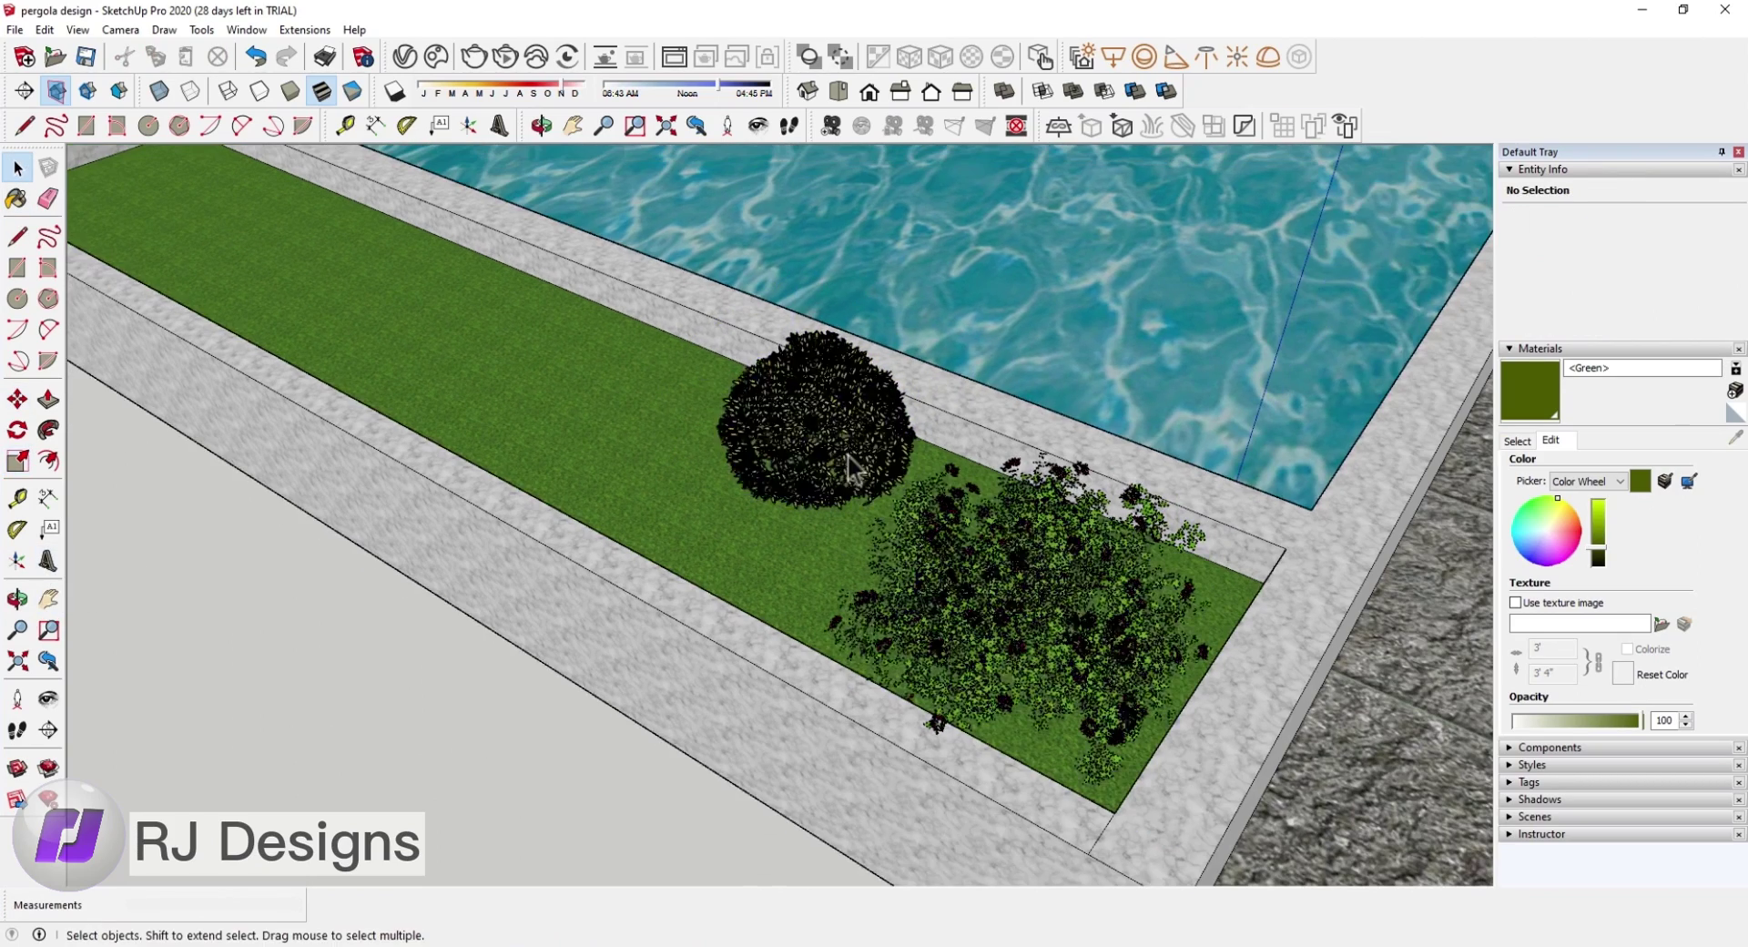
pyautogui.moveTo(747, 442); pyautogui.dragTo(738, 583)
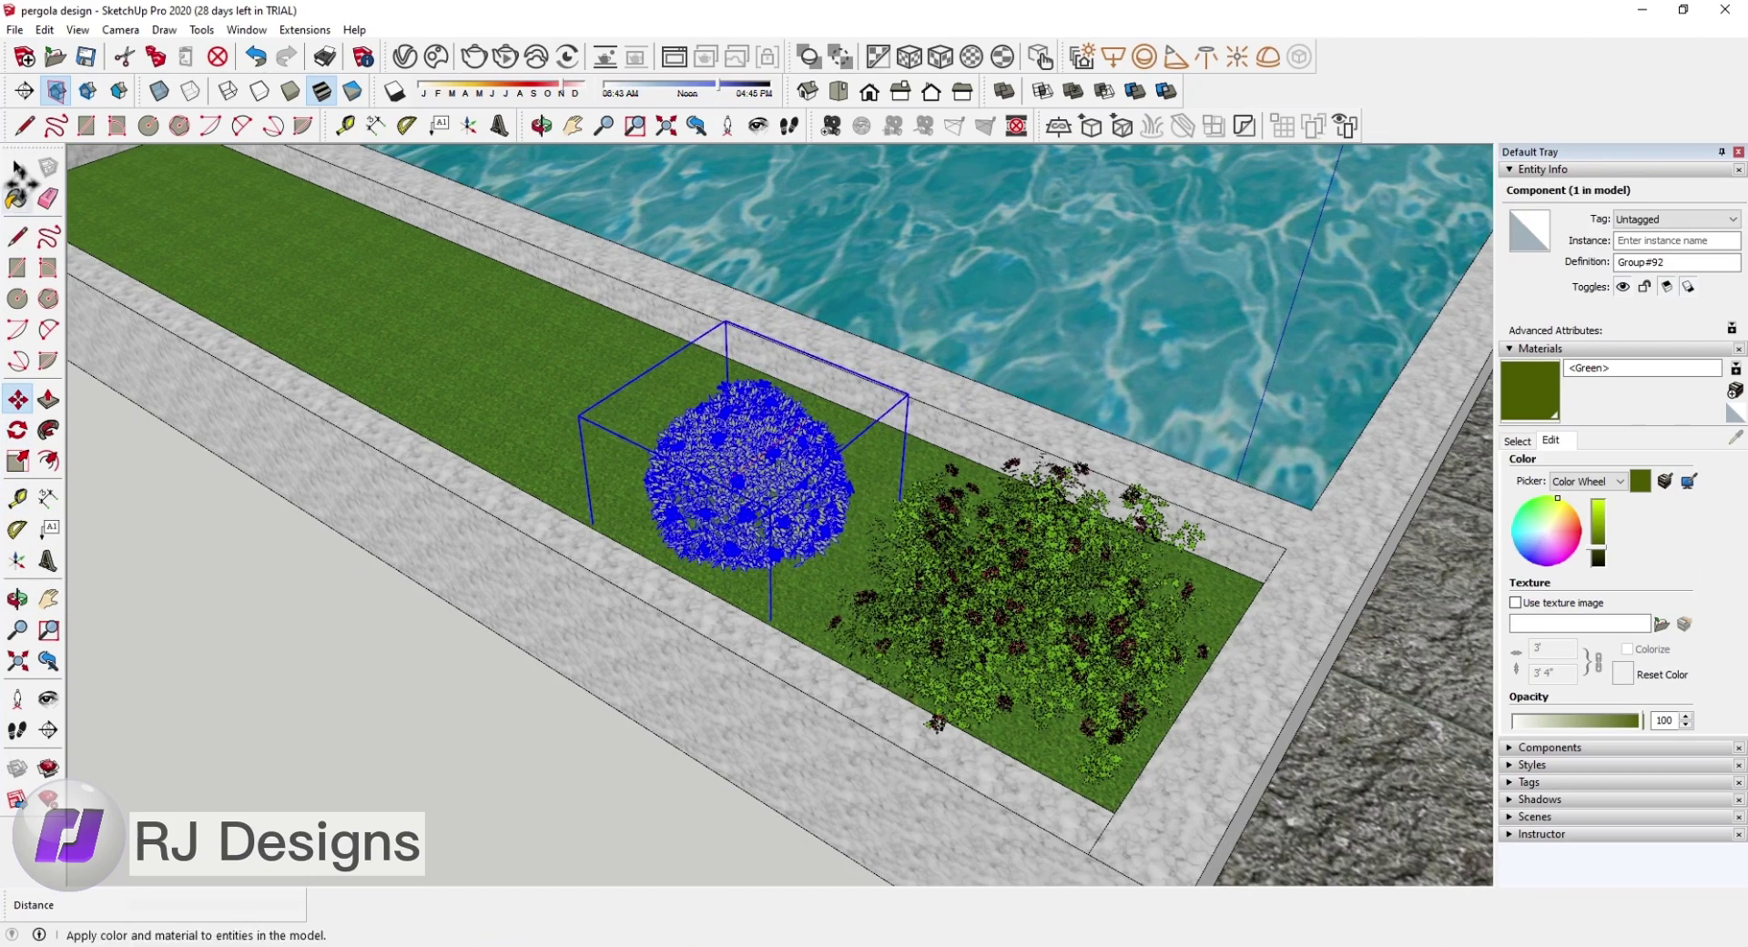
pyautogui.moveTo(767, 447)
pyautogui.mouseDown(button='middle')
pyautogui.moveTo(410, 495)
pyautogui.moveTo(813, 466)
pyautogui.mouseUp(button='middle')
pyautogui.press('space')
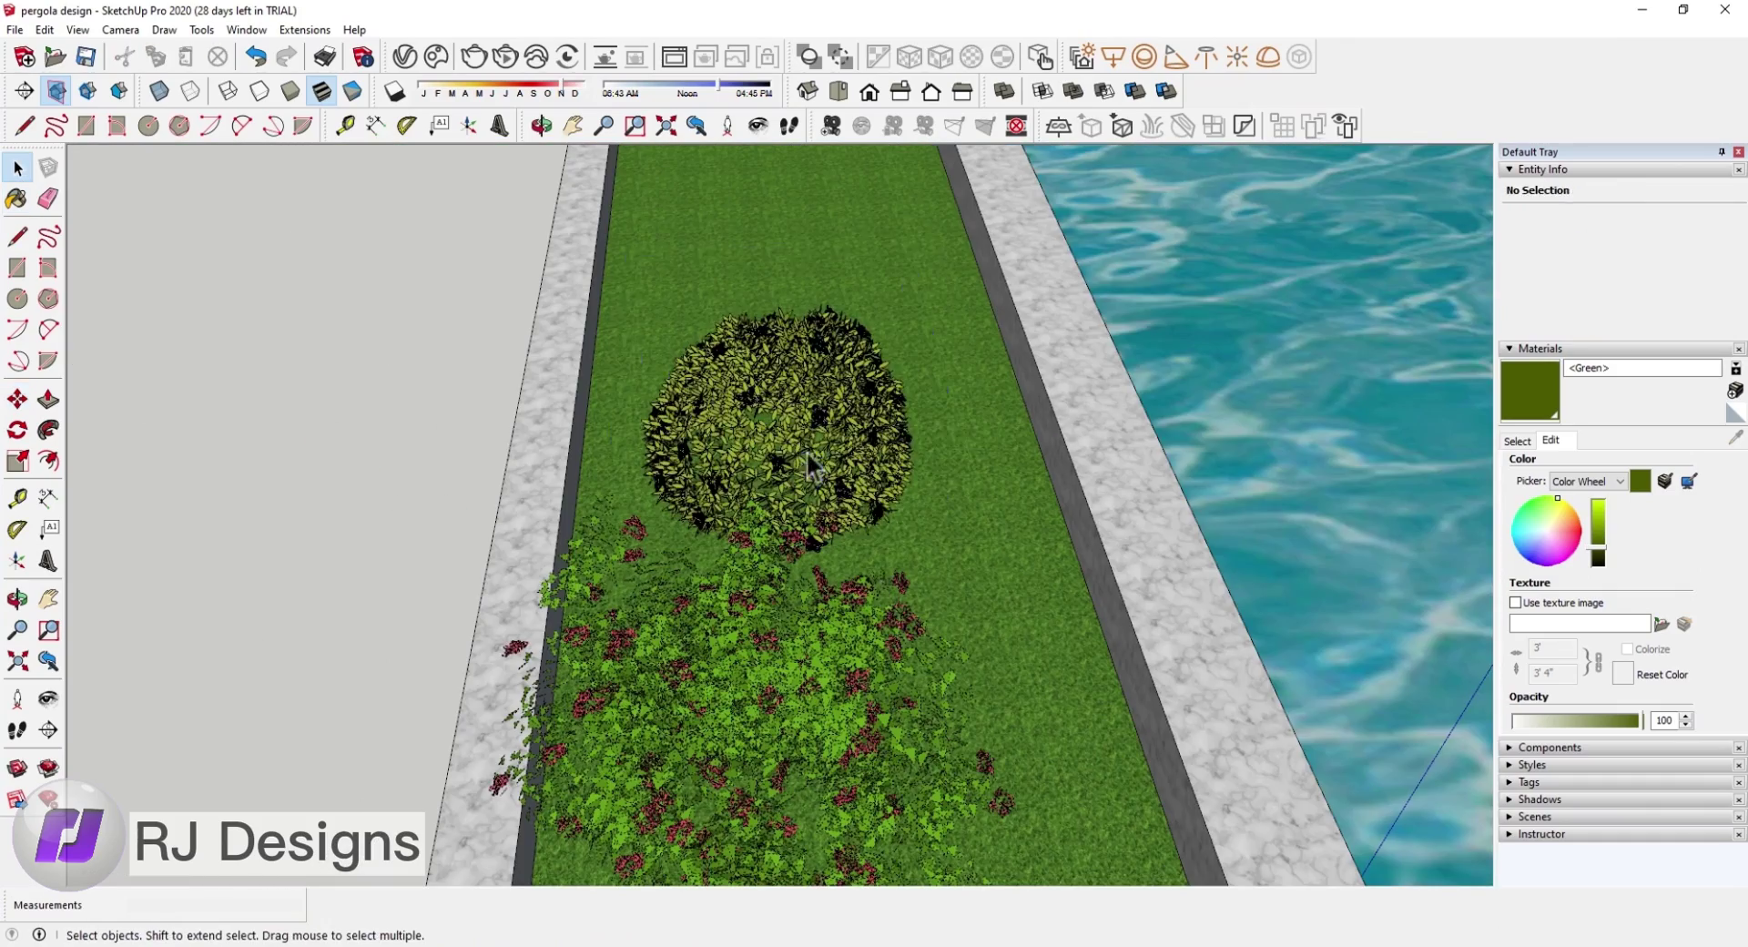
pyautogui.click(813, 467)
pyautogui.scroll(-5, 583, 510)
pyautogui.moveTo(459, 264); pyautogui.dragTo(364, 382, button='middle')
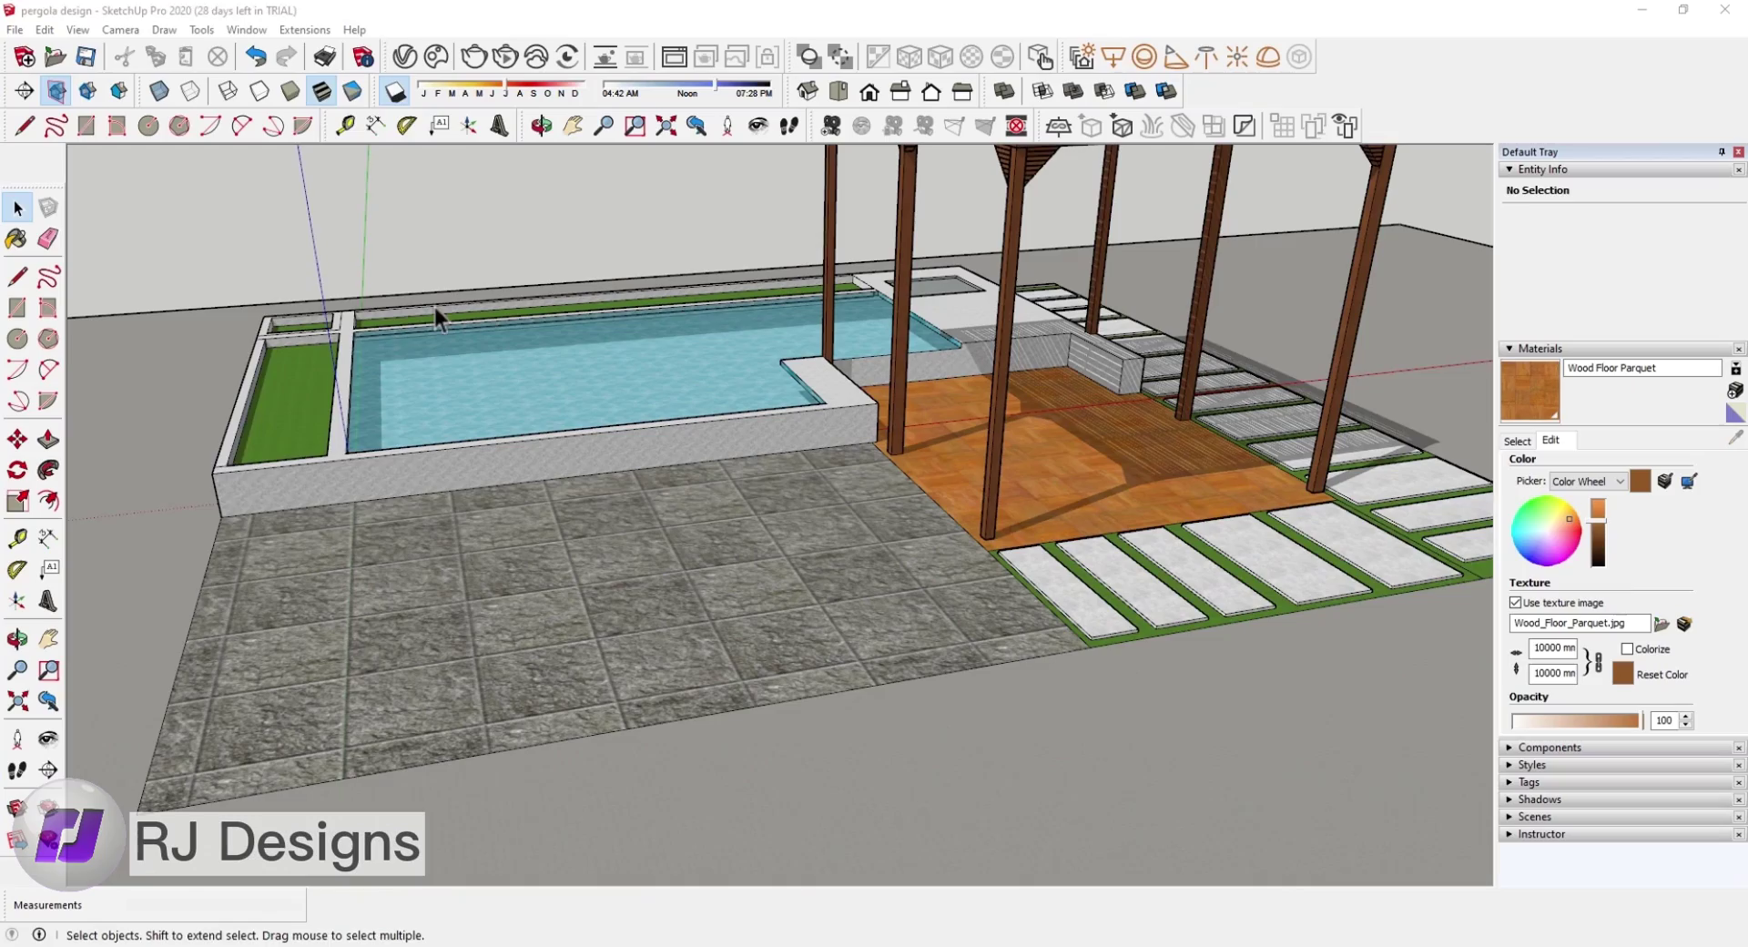
# Step: Open 3D Warehouse and browse the search results for 'landscape light'
pyautogui.click(247, 29)
pyautogui.click(304, 169)
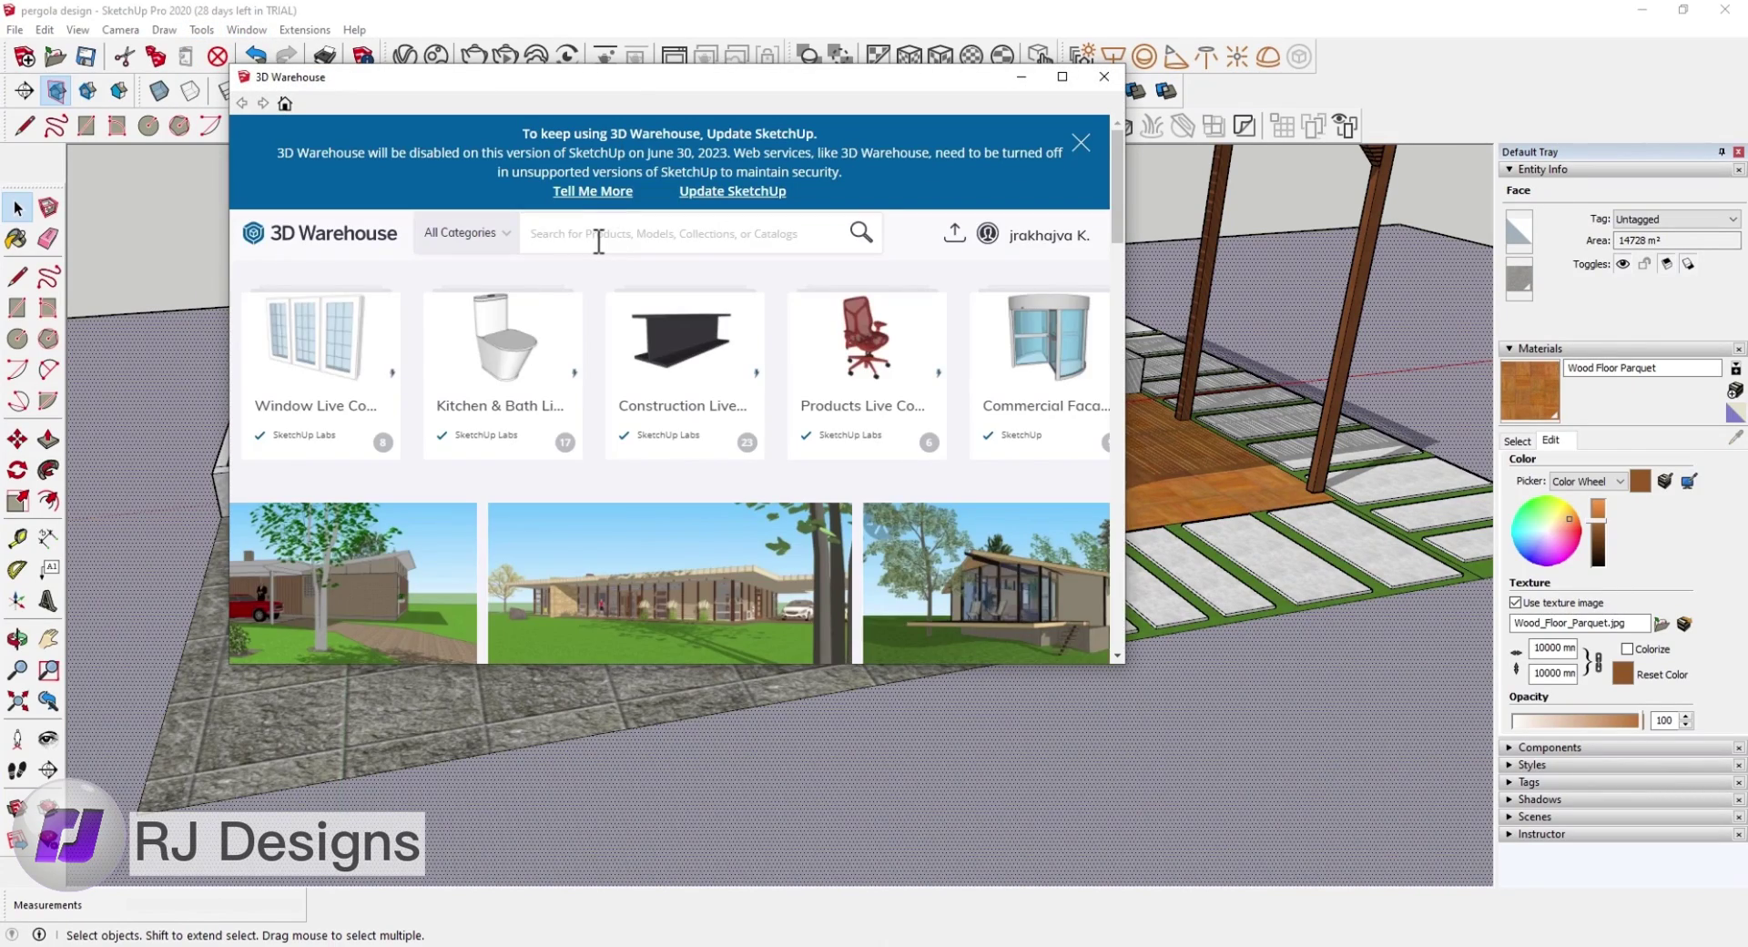
pyautogui.click(598, 235)
pyautogui.write('landscape light')
pyautogui.press('Return')
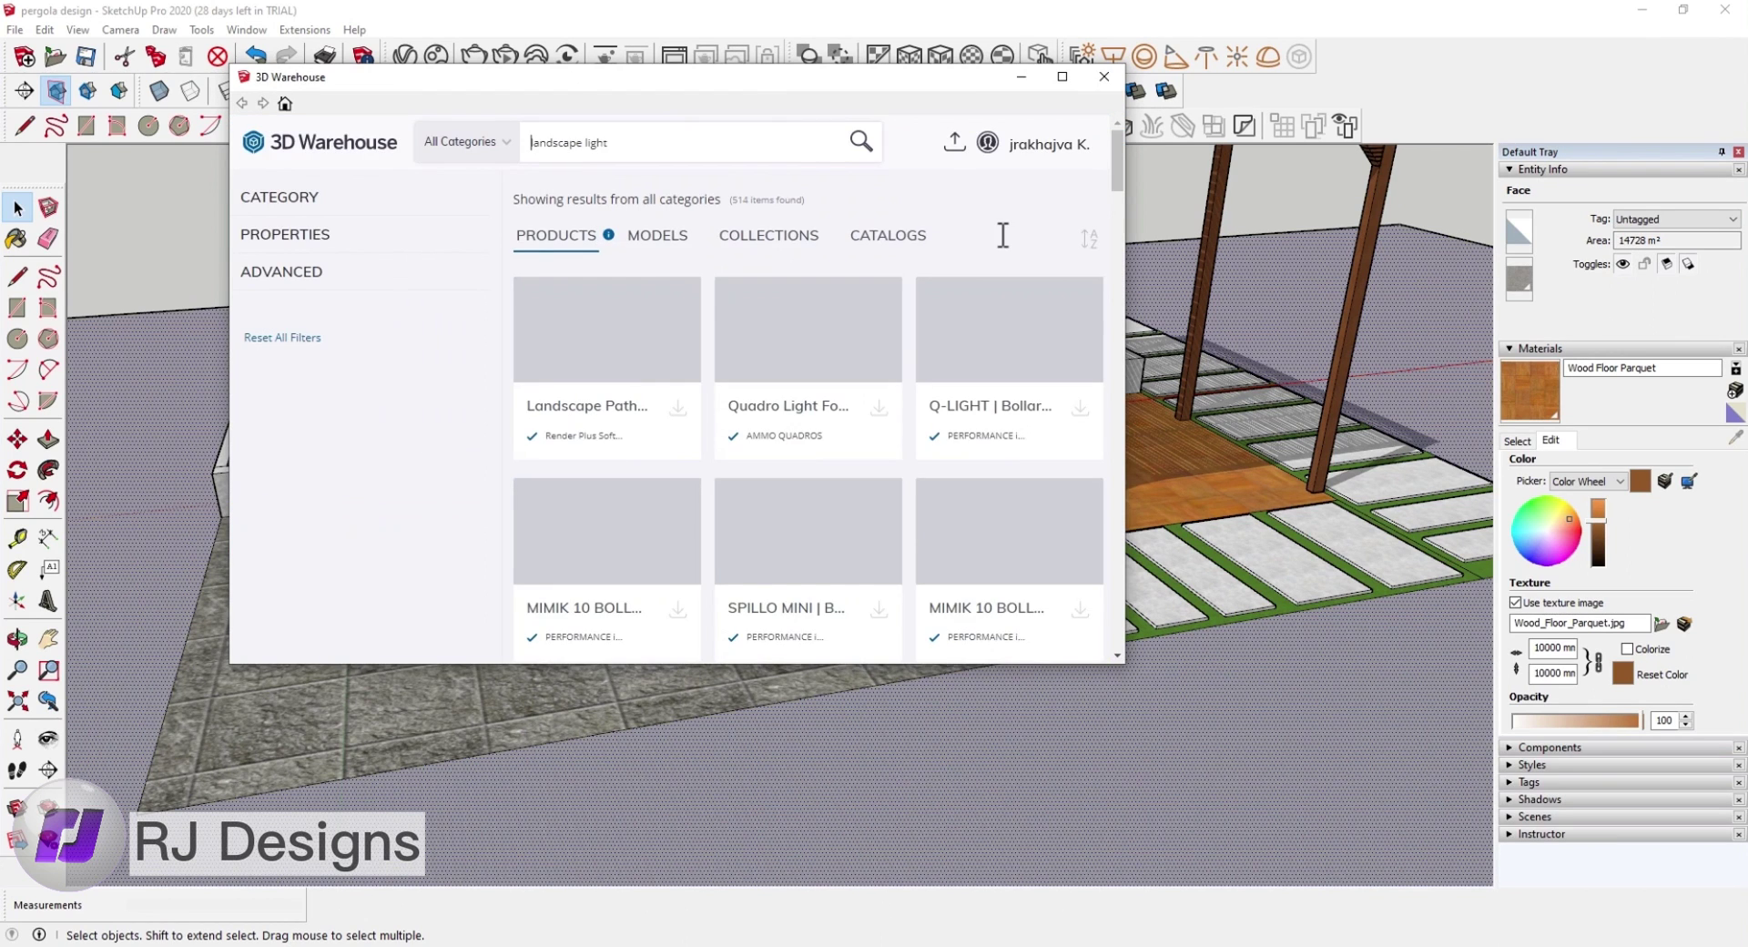
pyautogui.scroll(-3, 1113, 658)
pyautogui.scroll(-3, 1113, 659)
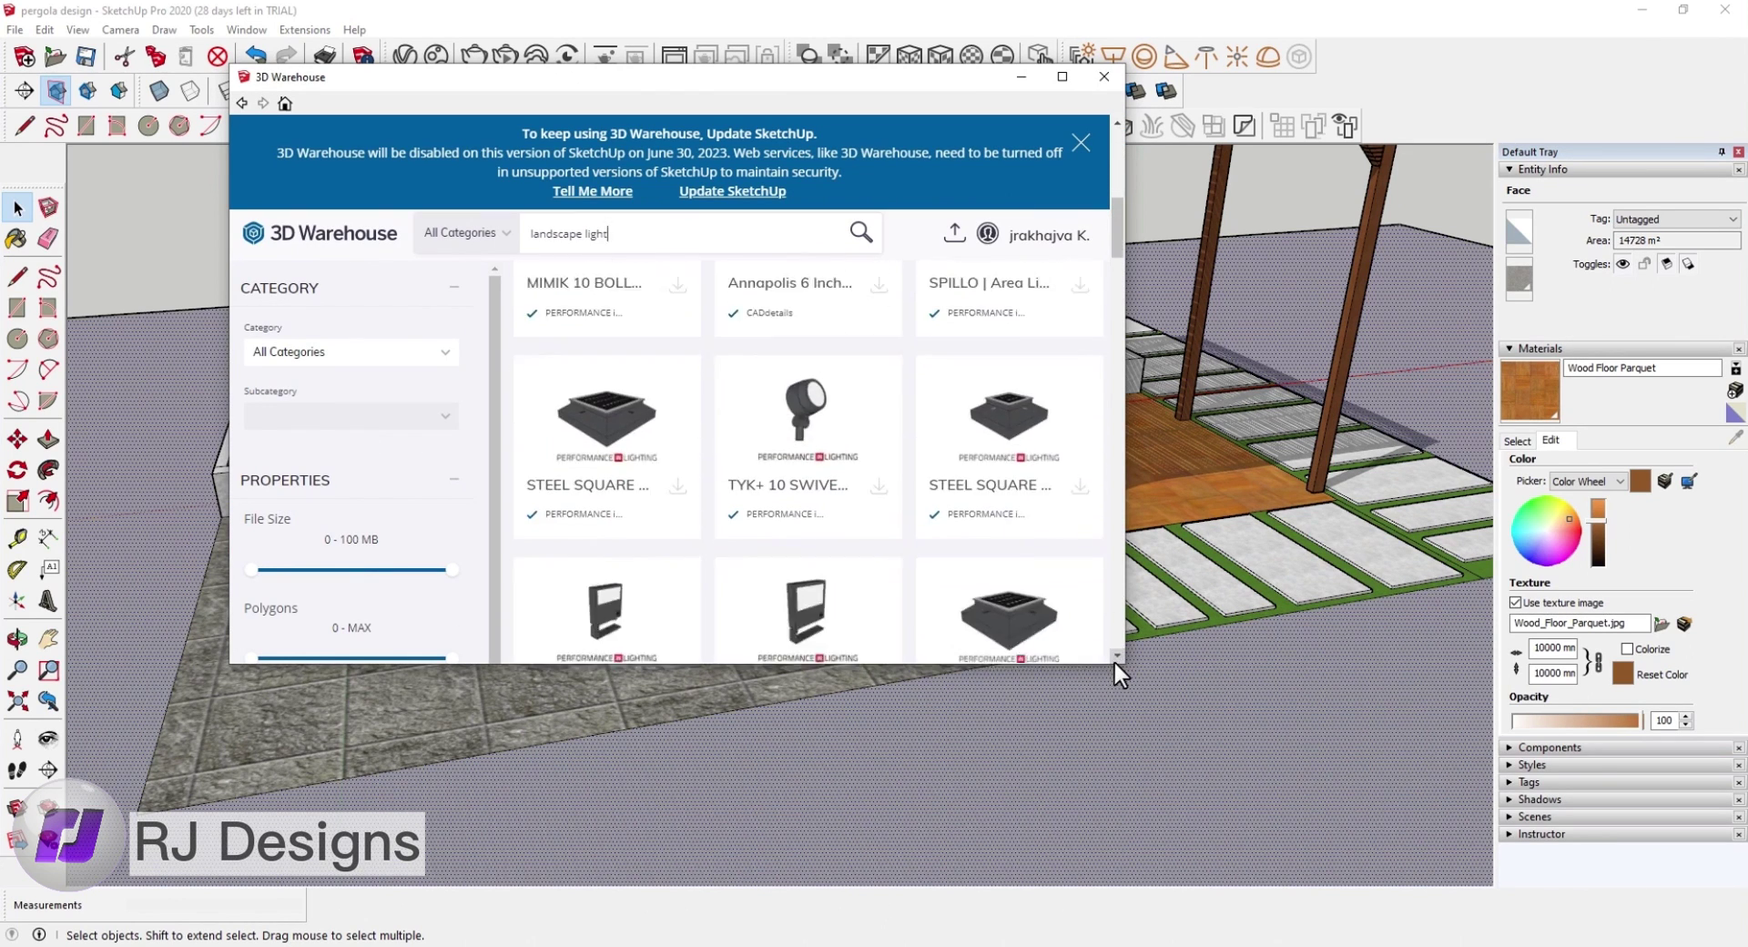
pyautogui.scroll(-3, 1112, 659)
pyautogui.scroll(-3, 1112, 658)
pyautogui.scroll(-2, 1113, 654)
pyautogui.scroll(-2, 1113, 654)
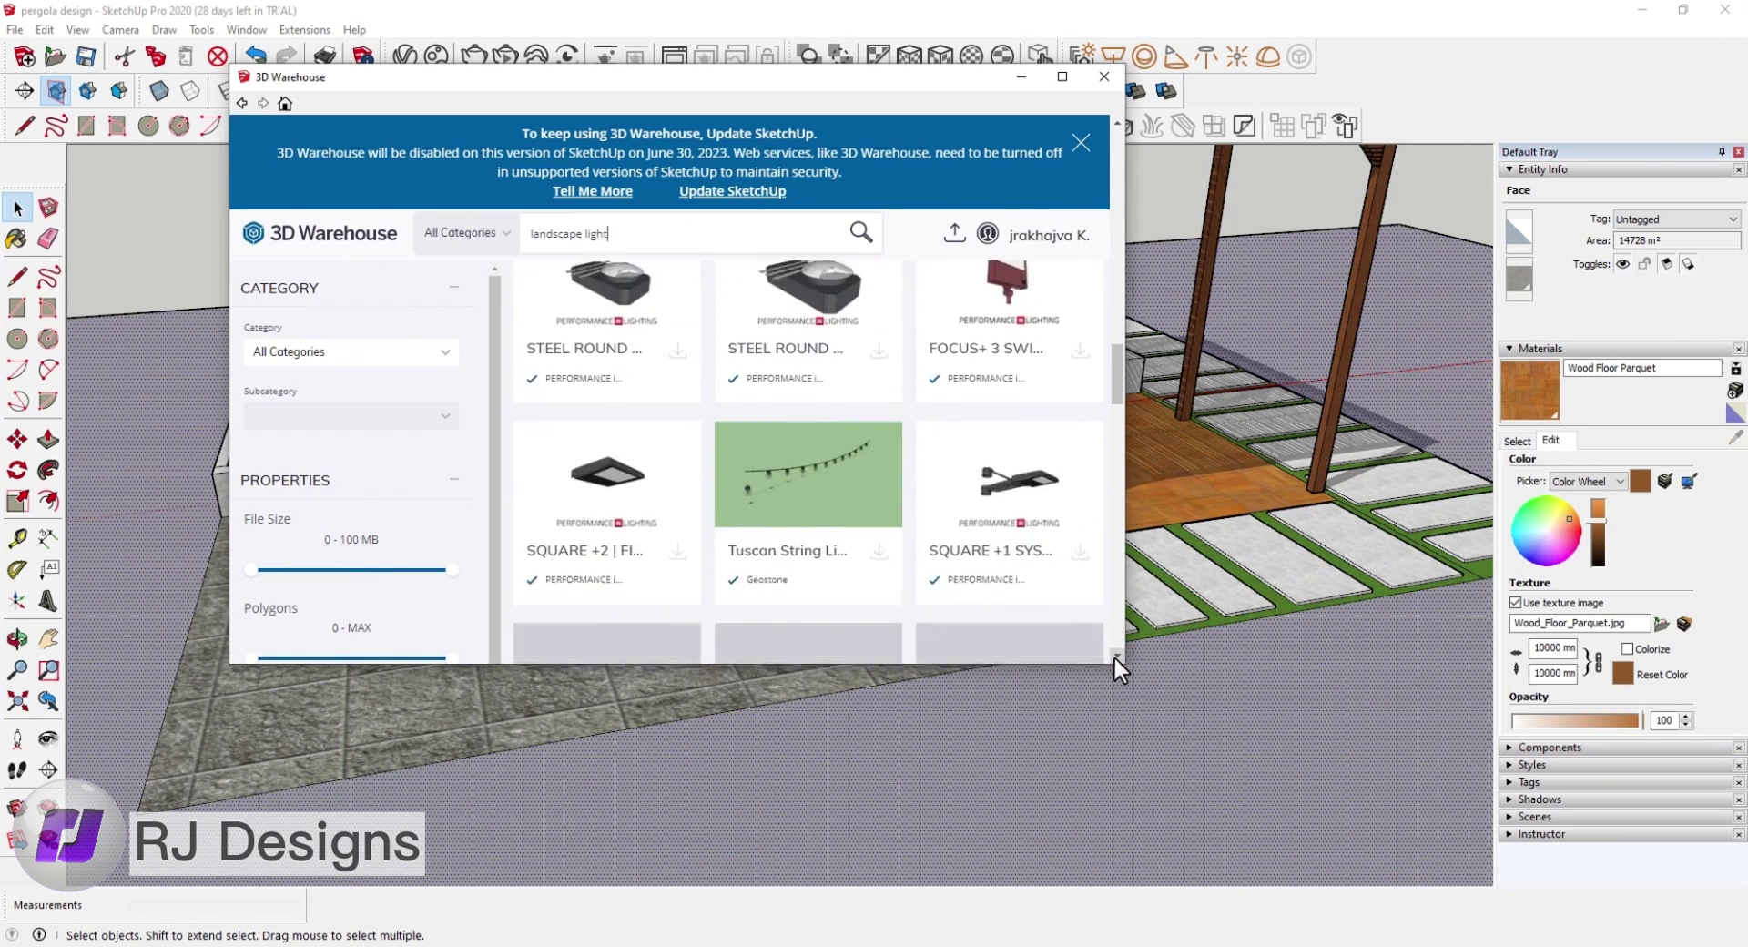
pyautogui.scroll(-2, 1112, 654)
pyautogui.scroll(-2, 1113, 656)
pyautogui.scroll(-2, 1112, 656)
# Step: Search 3D Warehouse for 'sofa' and load Sofá Milos 02 directly into the model
pyautogui.tripleClick(656, 234)
pyautogui.write('sofa')
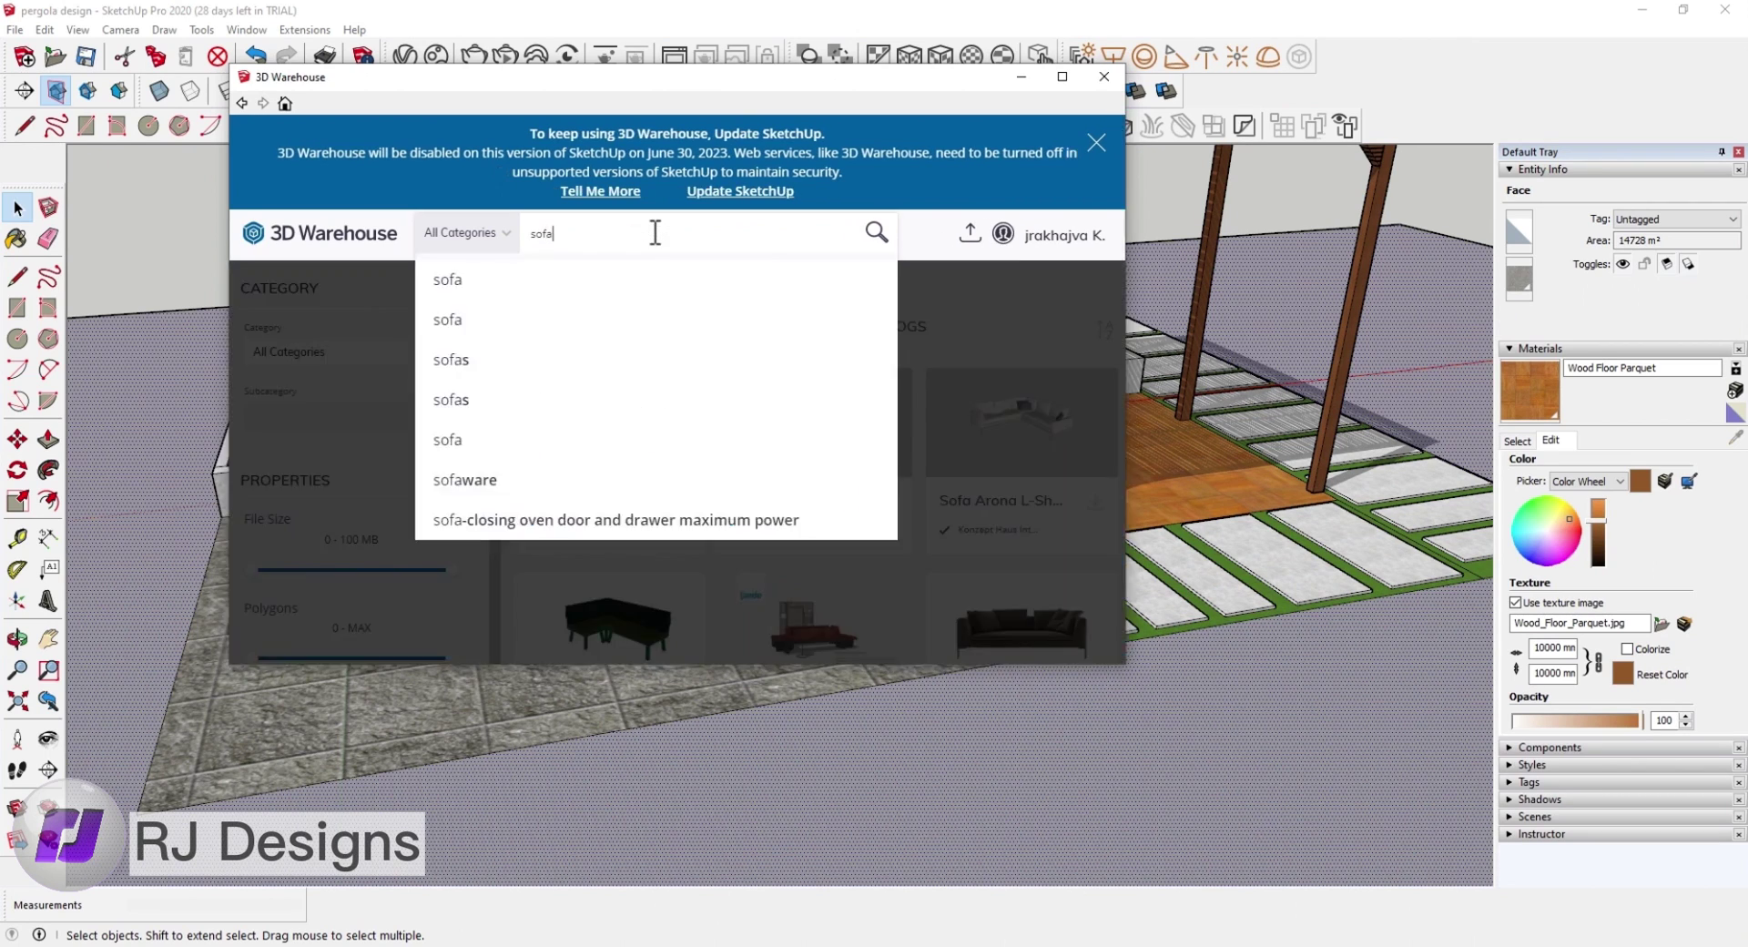
pyautogui.press('Return')
pyautogui.click(874, 501)
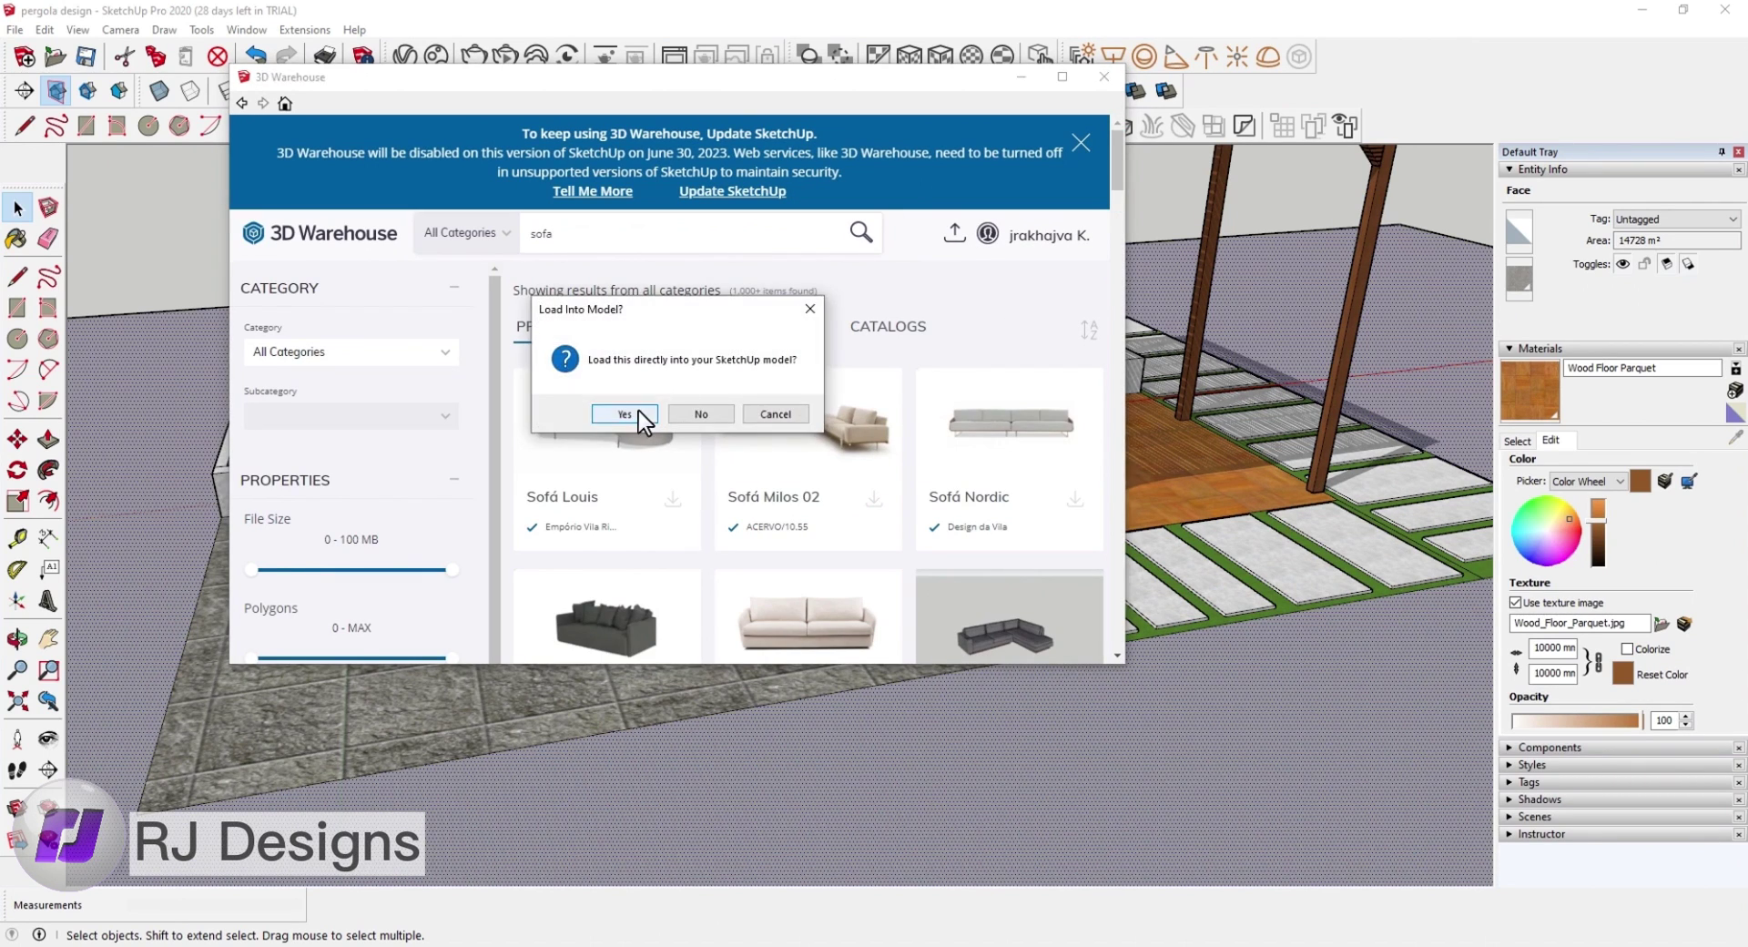
pyautogui.click(623, 408)
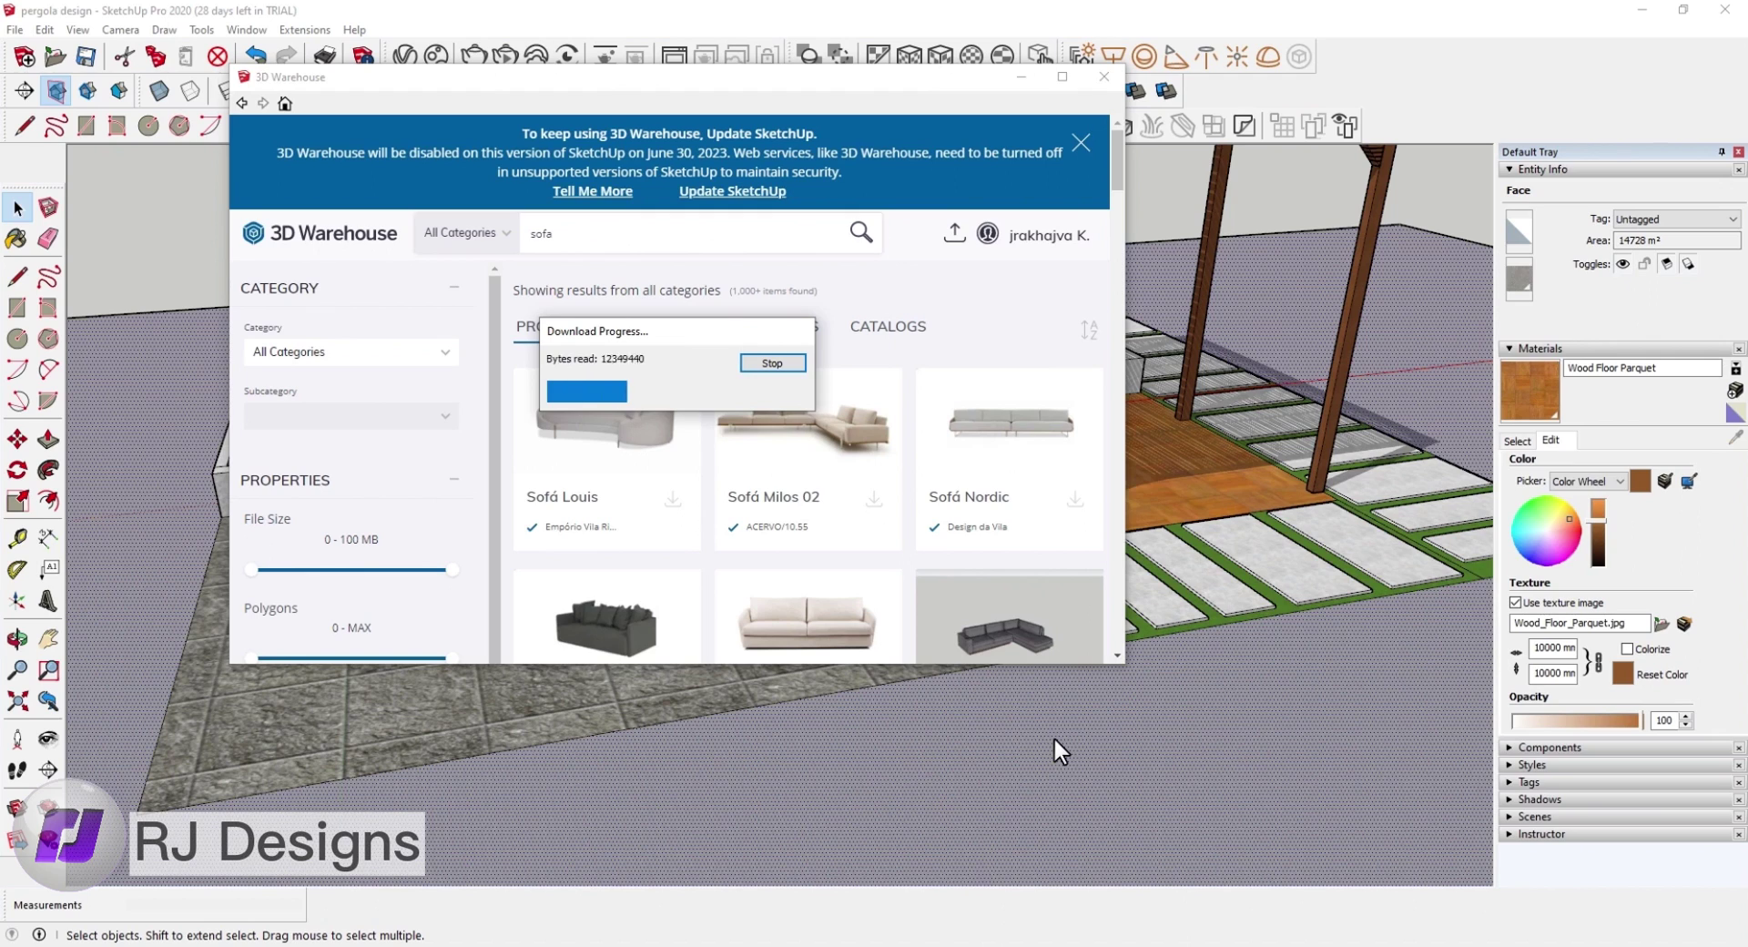
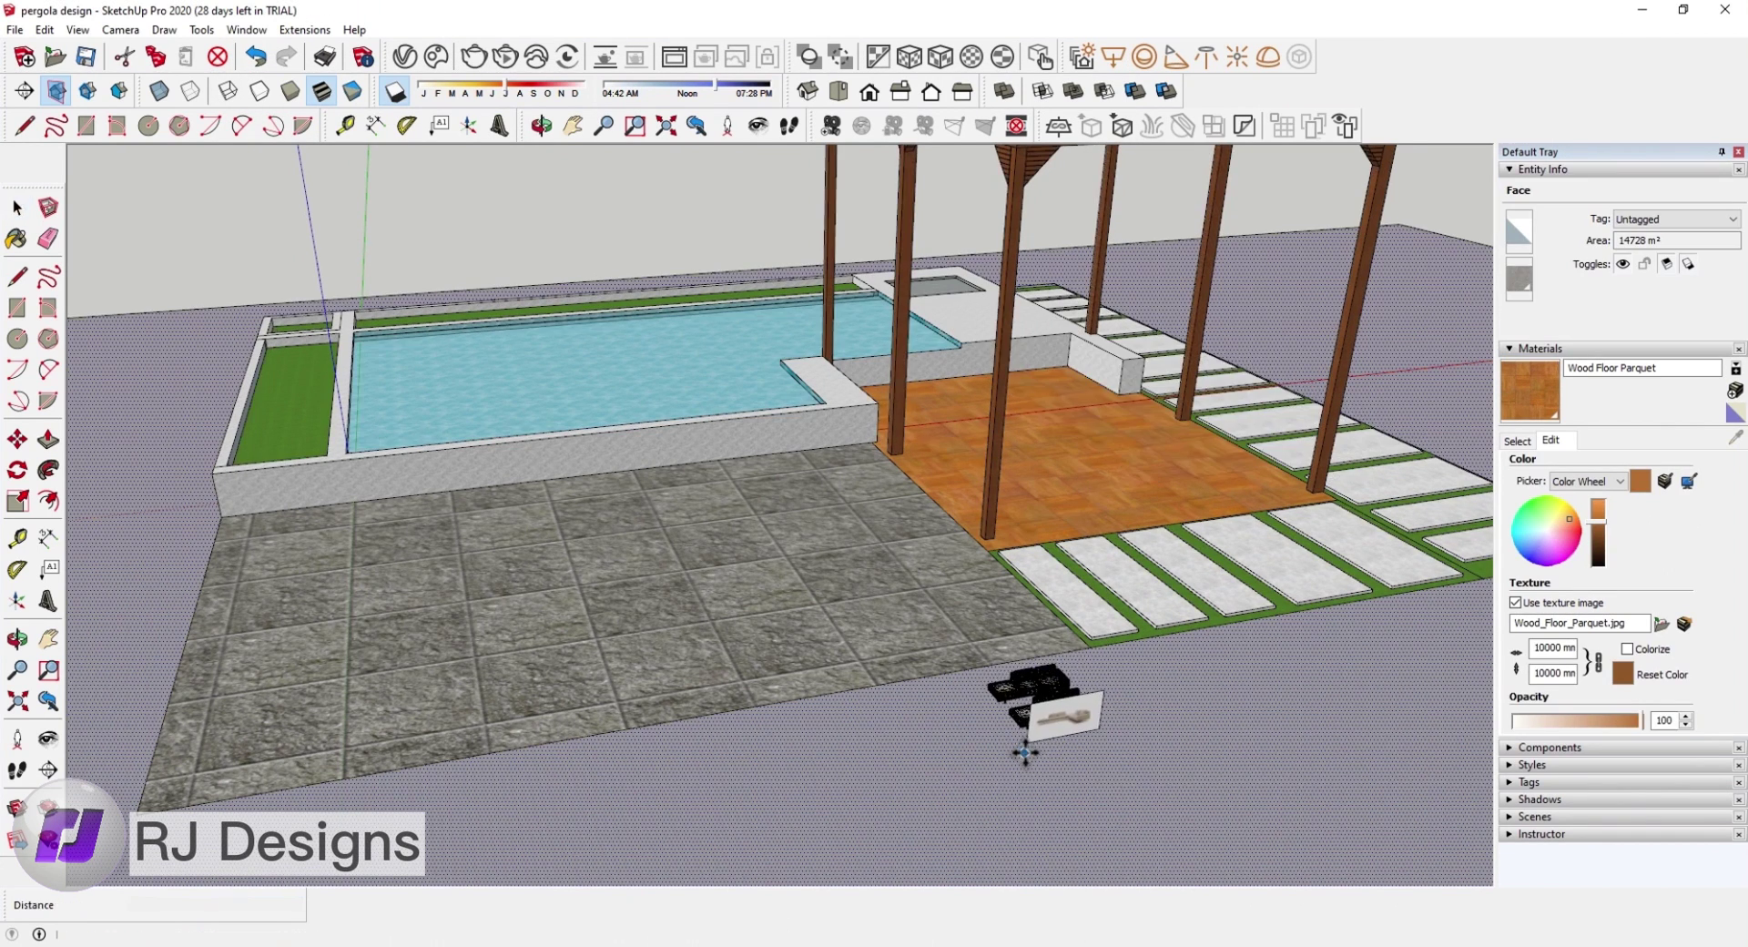
# Step: Place the imported sofa pair on the ground beside the patio
pyautogui.click(1028, 739)
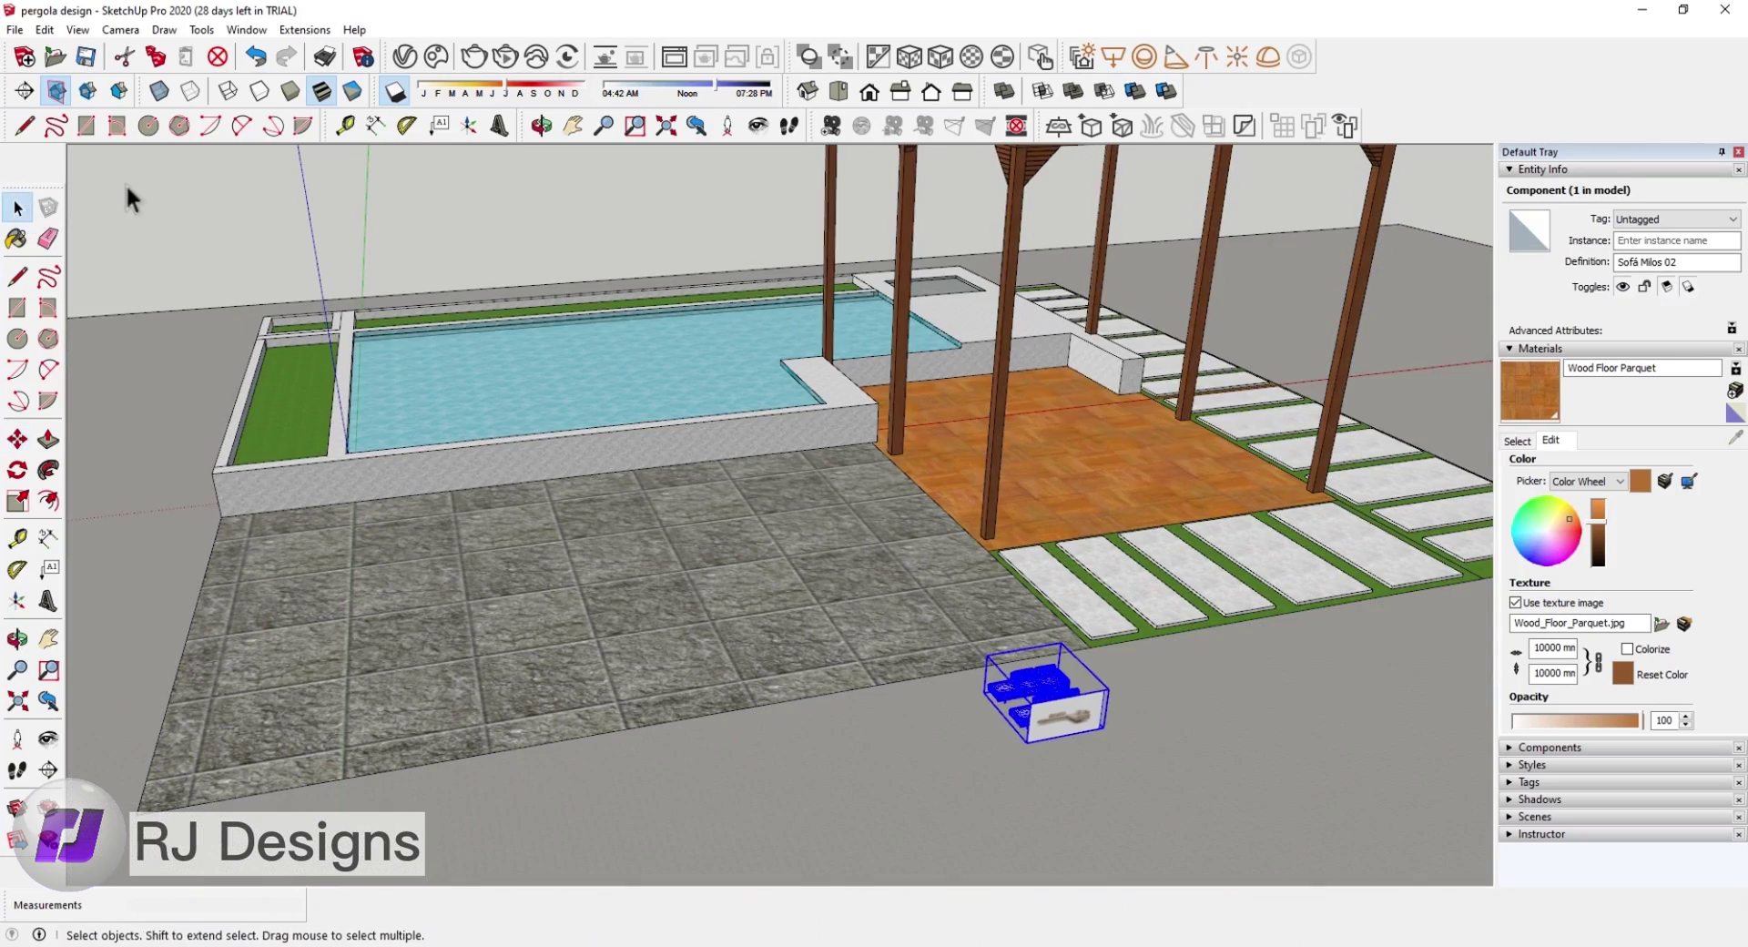
pyautogui.click(1109, 761)
pyautogui.scroll(5, 1066, 726)
pyautogui.scroll(3, 1066, 733)
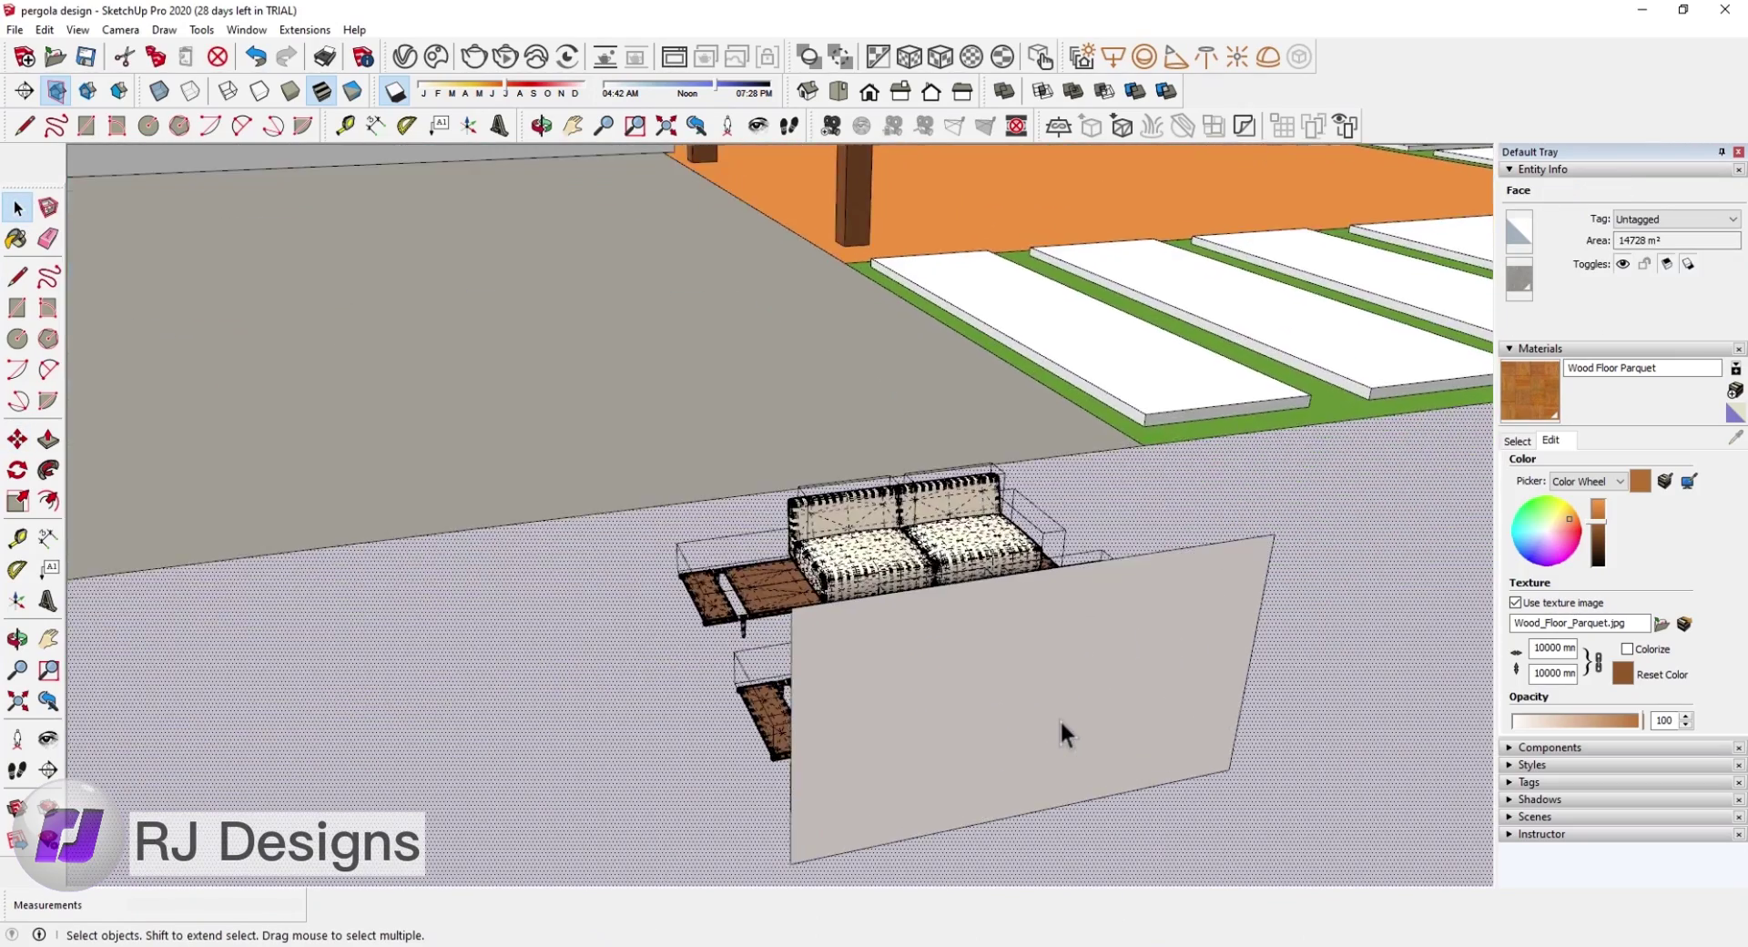
pyautogui.moveTo(1065, 733); pyautogui.dragTo(1136, 675, button='middle')
pyautogui.scroll(-3, 1135, 675)
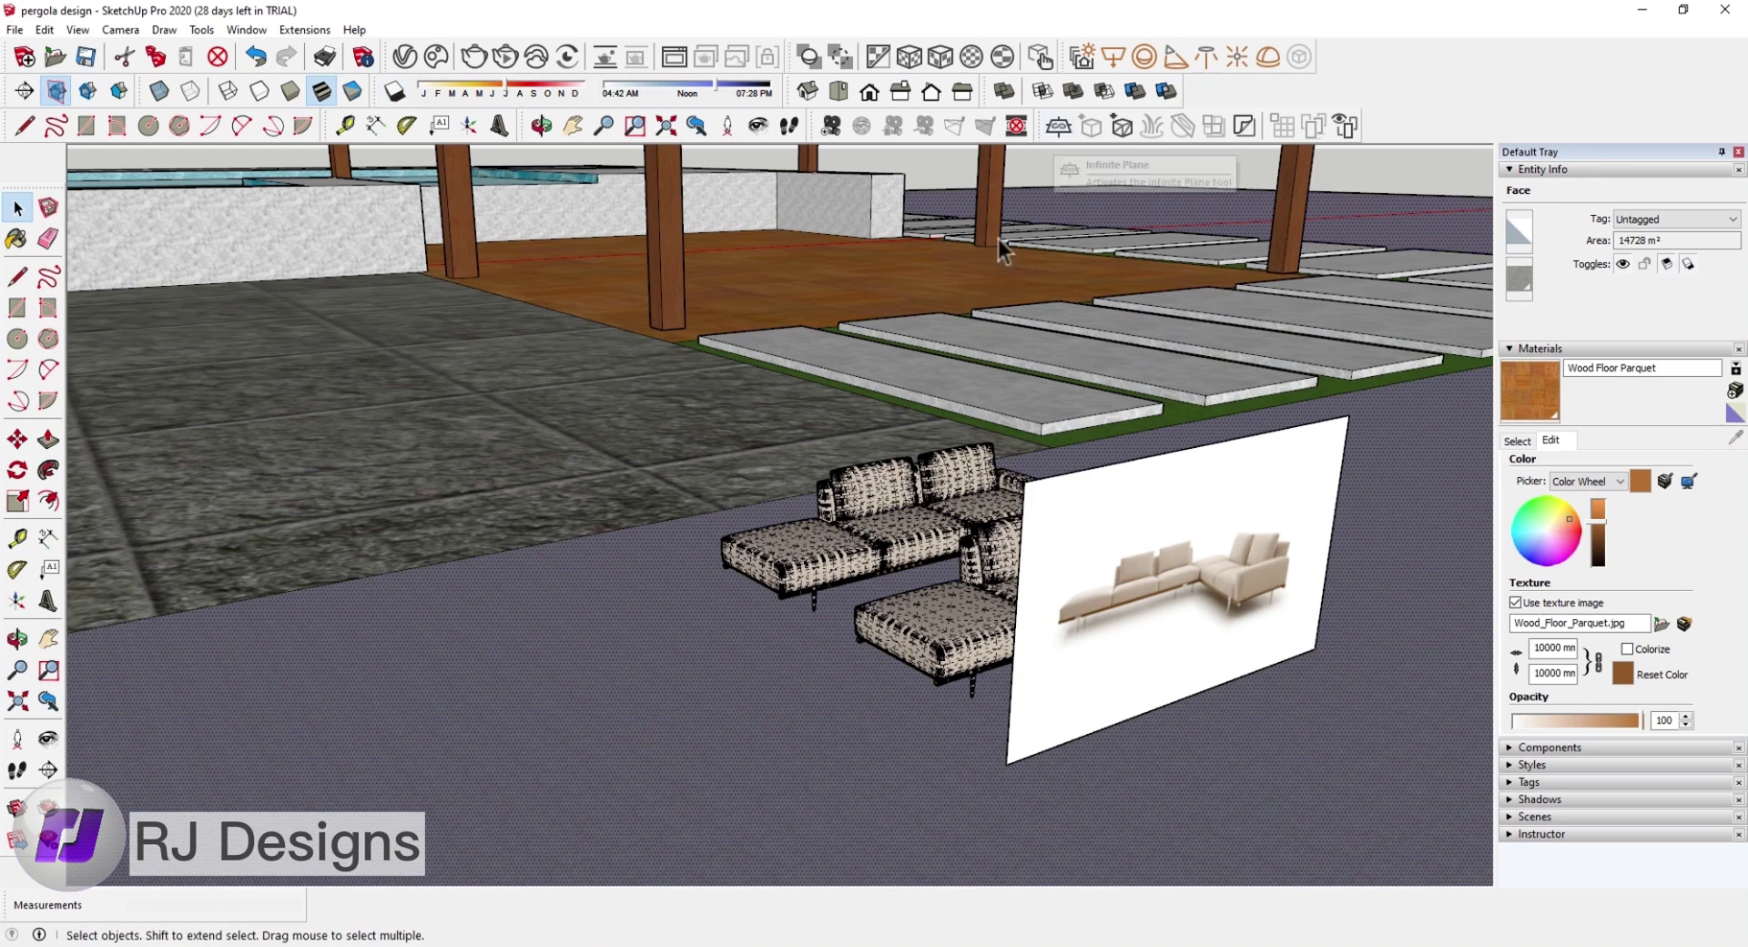
# Step: Explode the sofa component and delete its white preview image panel
pyautogui.click(1163, 593)
pyautogui.rightClick(1163, 597)
pyautogui.click(1212, 241)
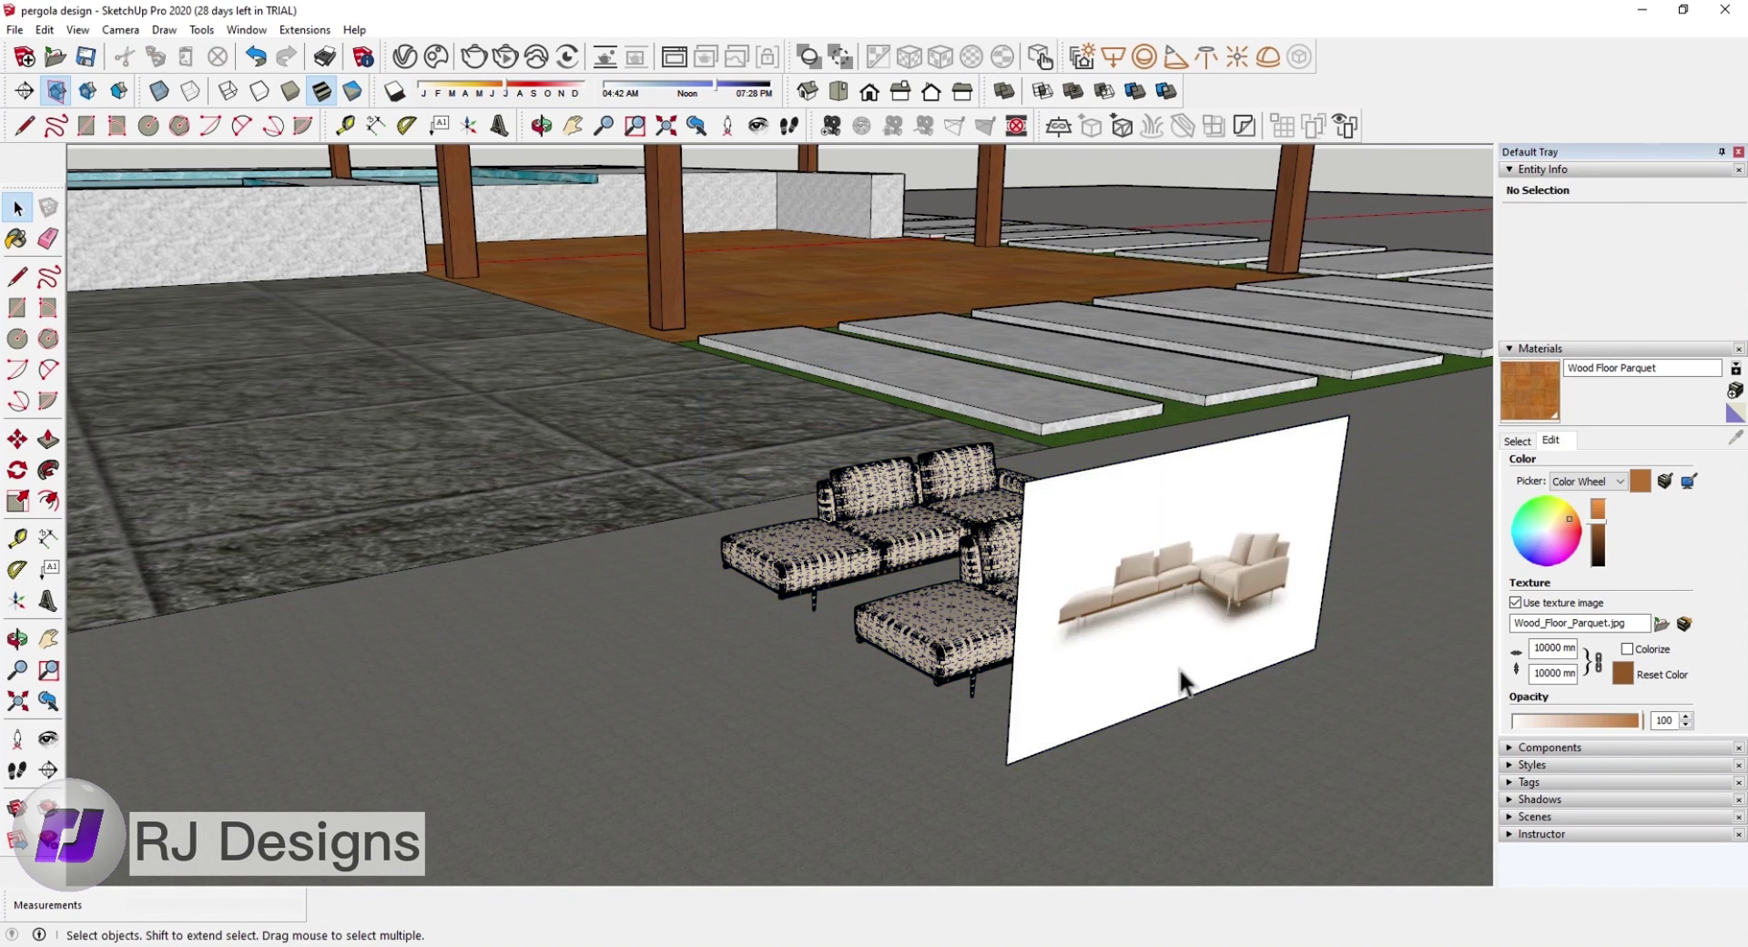
pyautogui.click(1180, 681)
pyautogui.press('Delete')
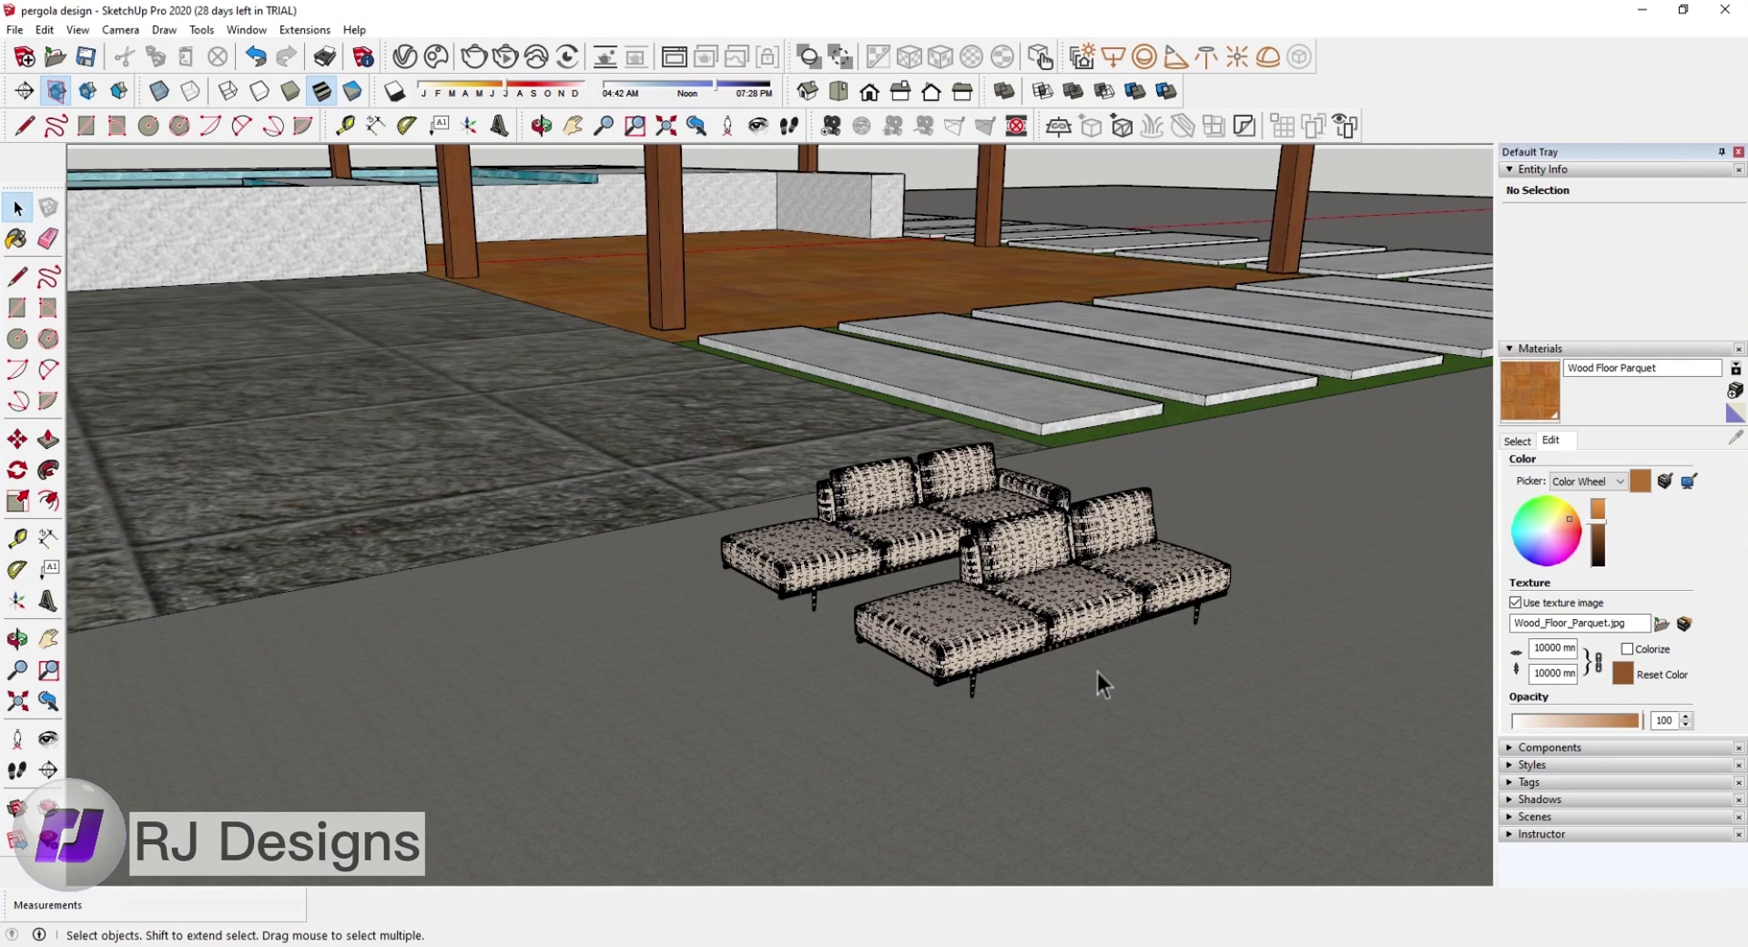
# Step: Select the back sofa and switch to a top-down plan view
pyautogui.scroll(-2, 1061, 656)
pyautogui.scroll(-3, 1061, 651)
pyautogui.scroll(-3, 1061, 582)
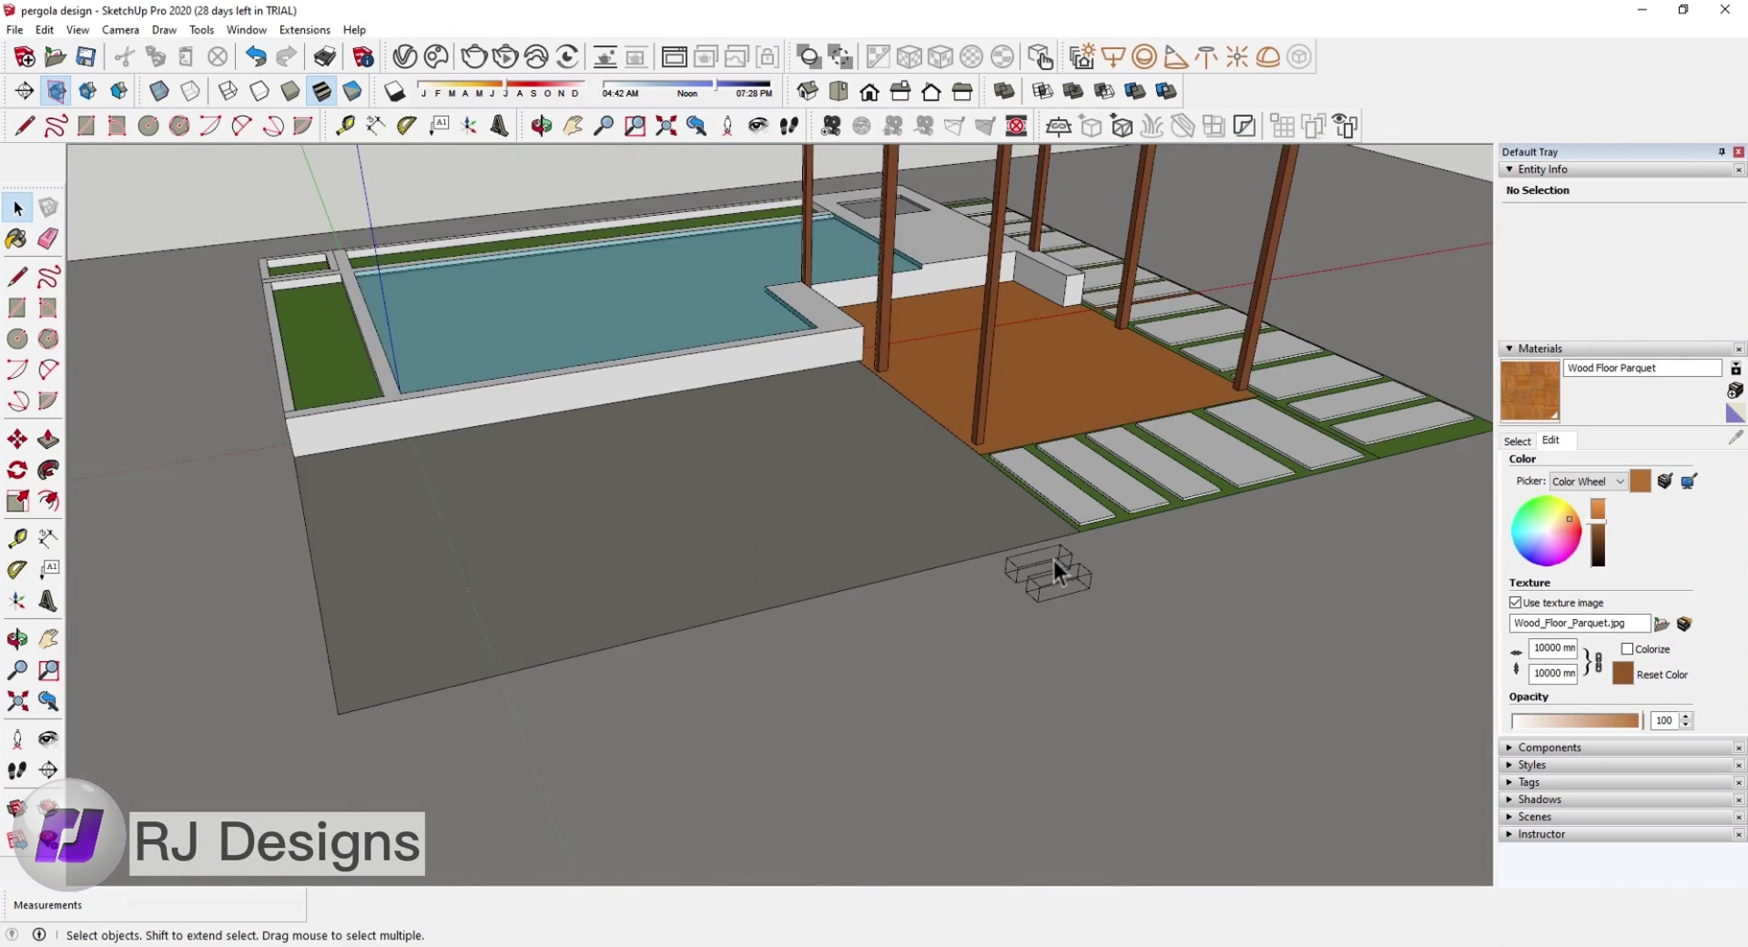
pyautogui.scroll(-1, 1057, 569)
pyautogui.scroll(3, 1057, 569)
pyautogui.scroll(2, 1129, 619)
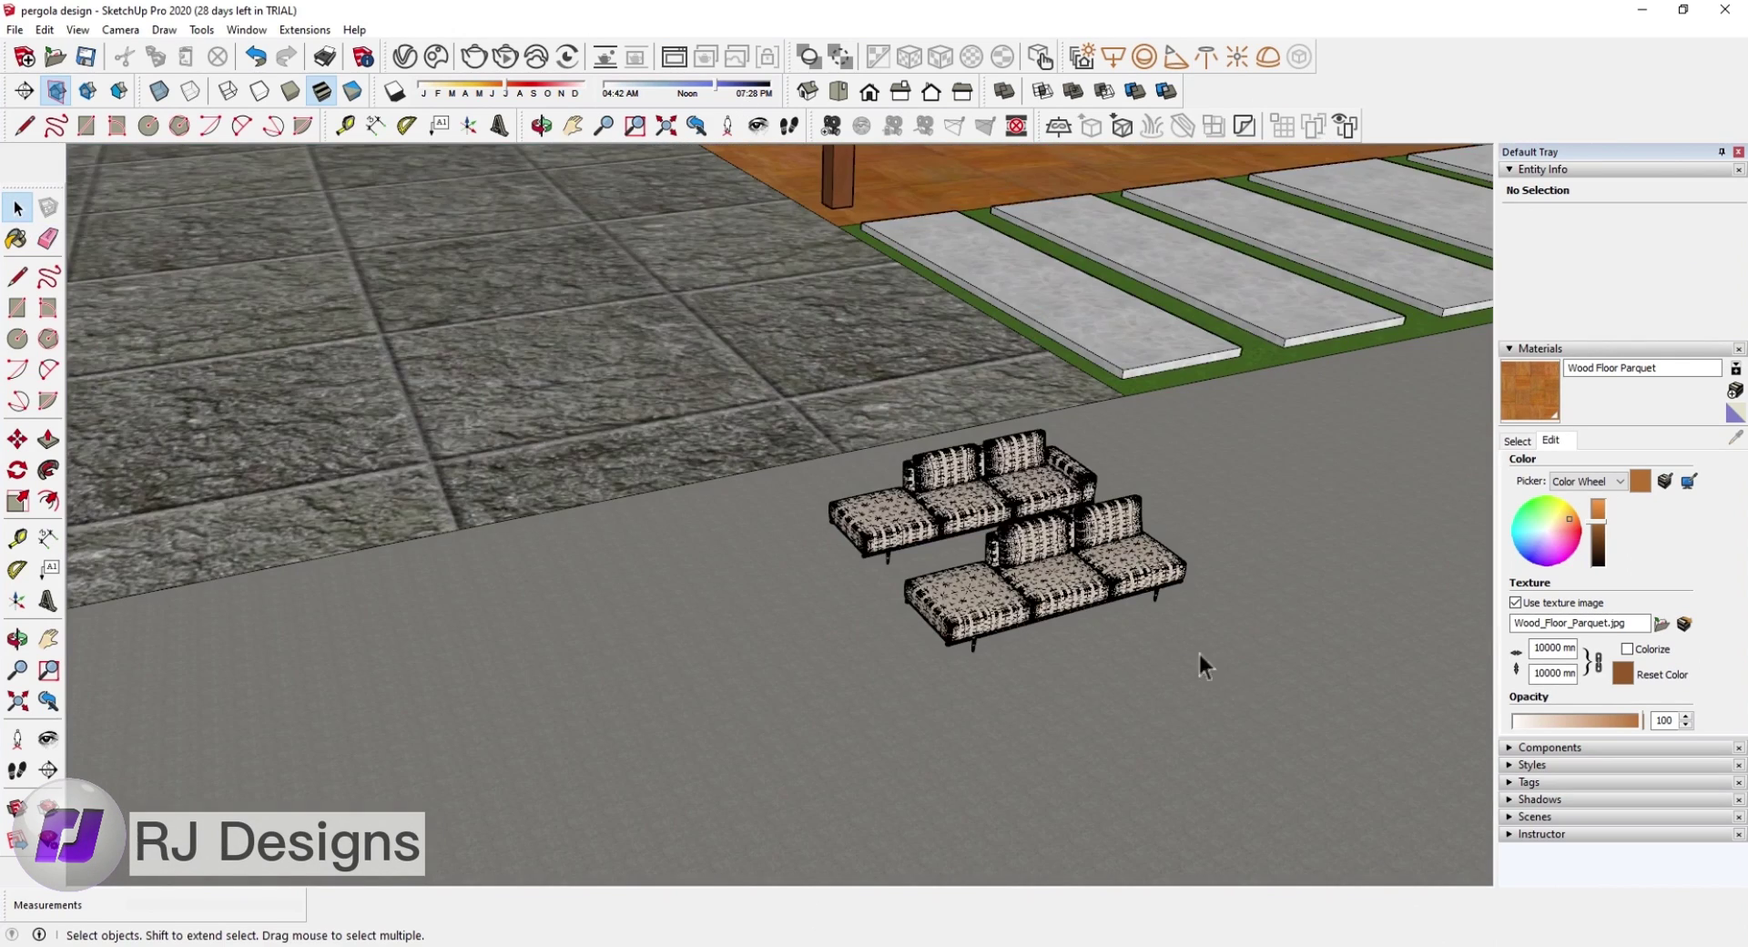
pyautogui.click(925, 566)
pyautogui.click(1020, 464)
pyautogui.click(877, 57)
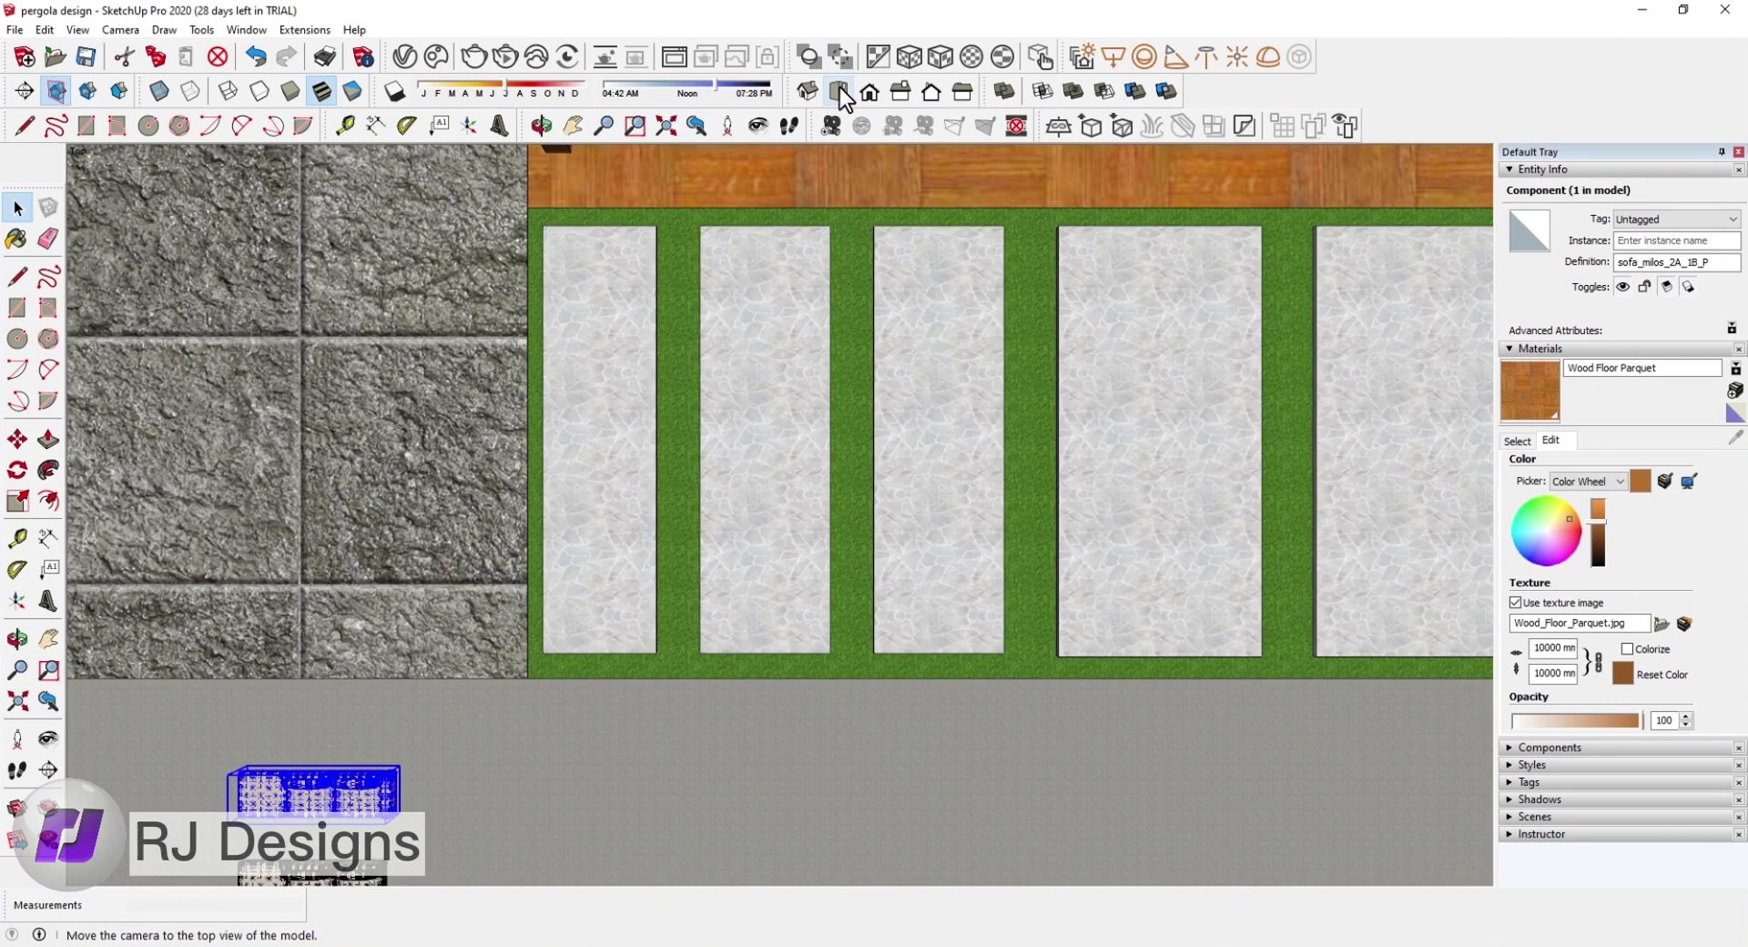
pyautogui.scroll(-3, 692, 273)
pyautogui.scroll(-3, 849, 336)
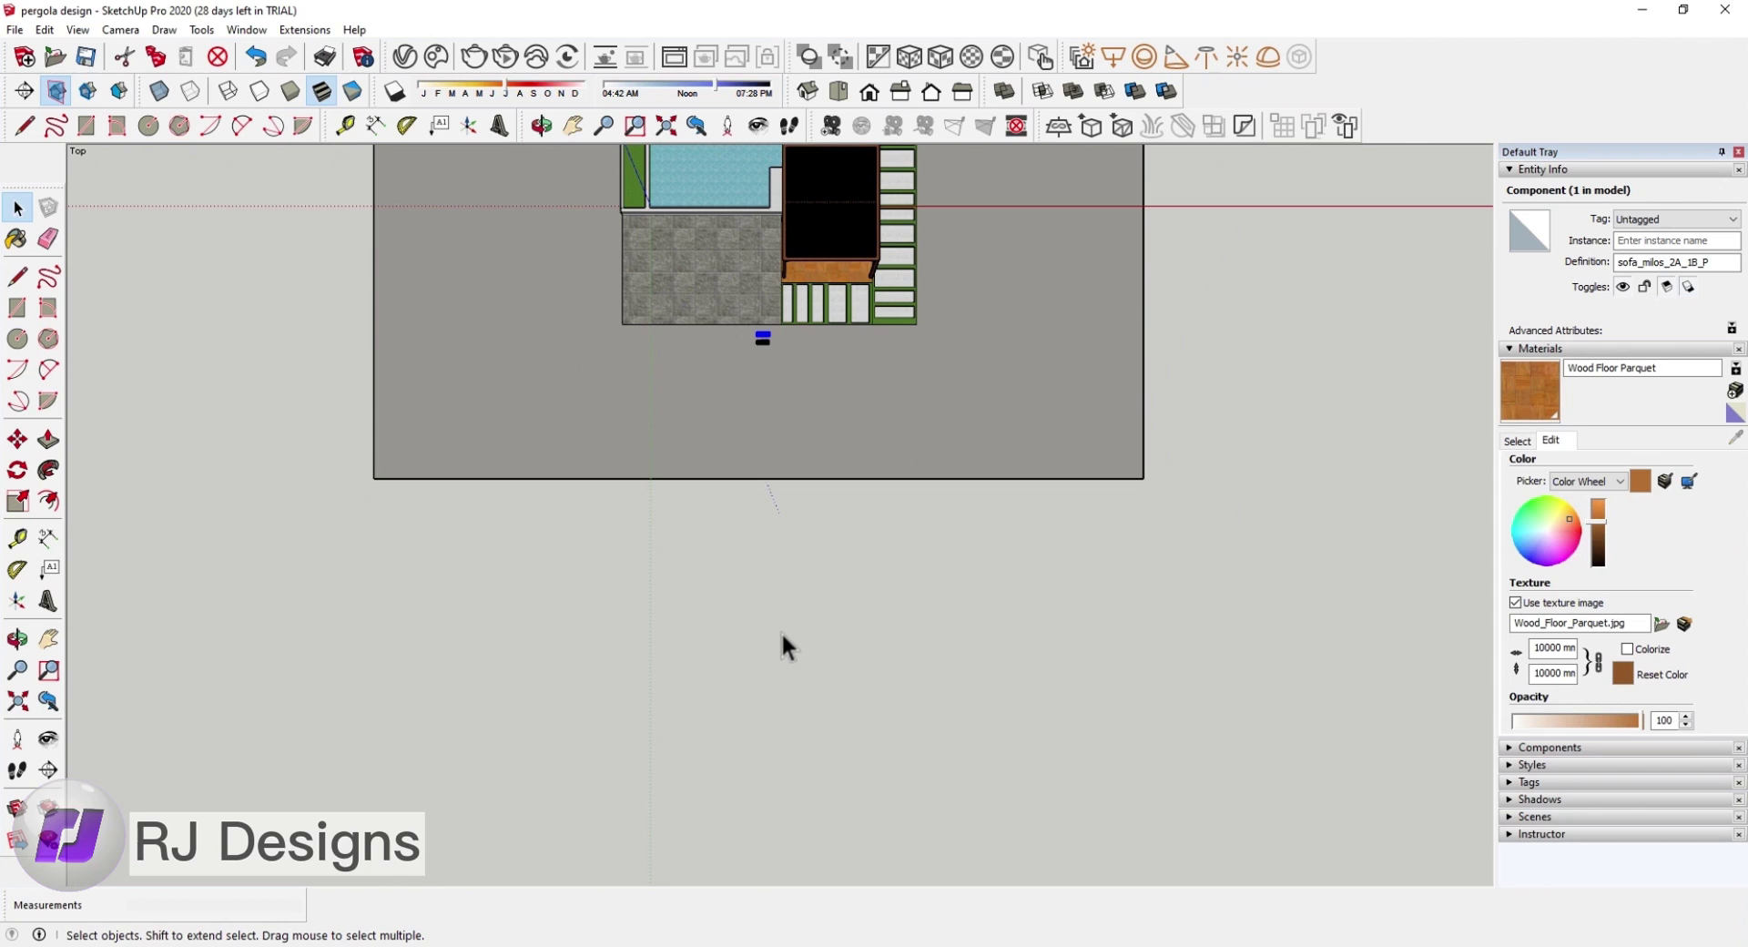
pyautogui.scroll(3, 784, 410)
pyautogui.scroll(2, 808, 421)
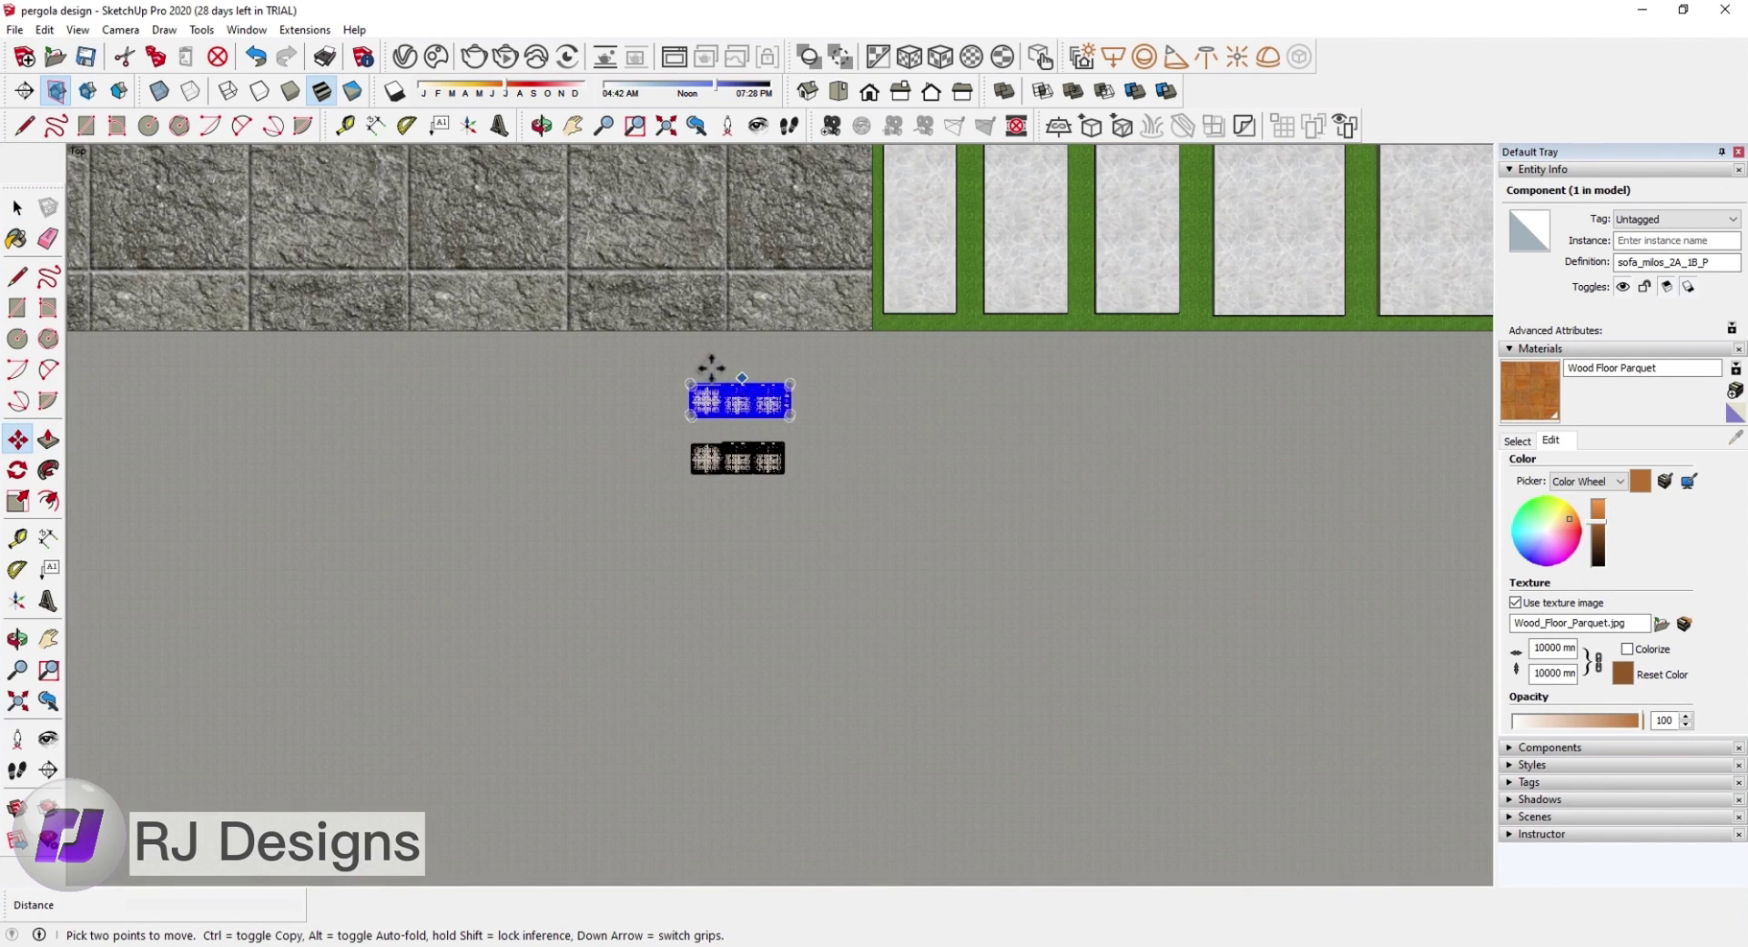
# Step: Move the back sofa onto the parquet deck under the pergola
pyautogui.click(720, 382)
pyautogui.scroll(-1, 706, 472)
pyautogui.scroll(-2, 715, 469)
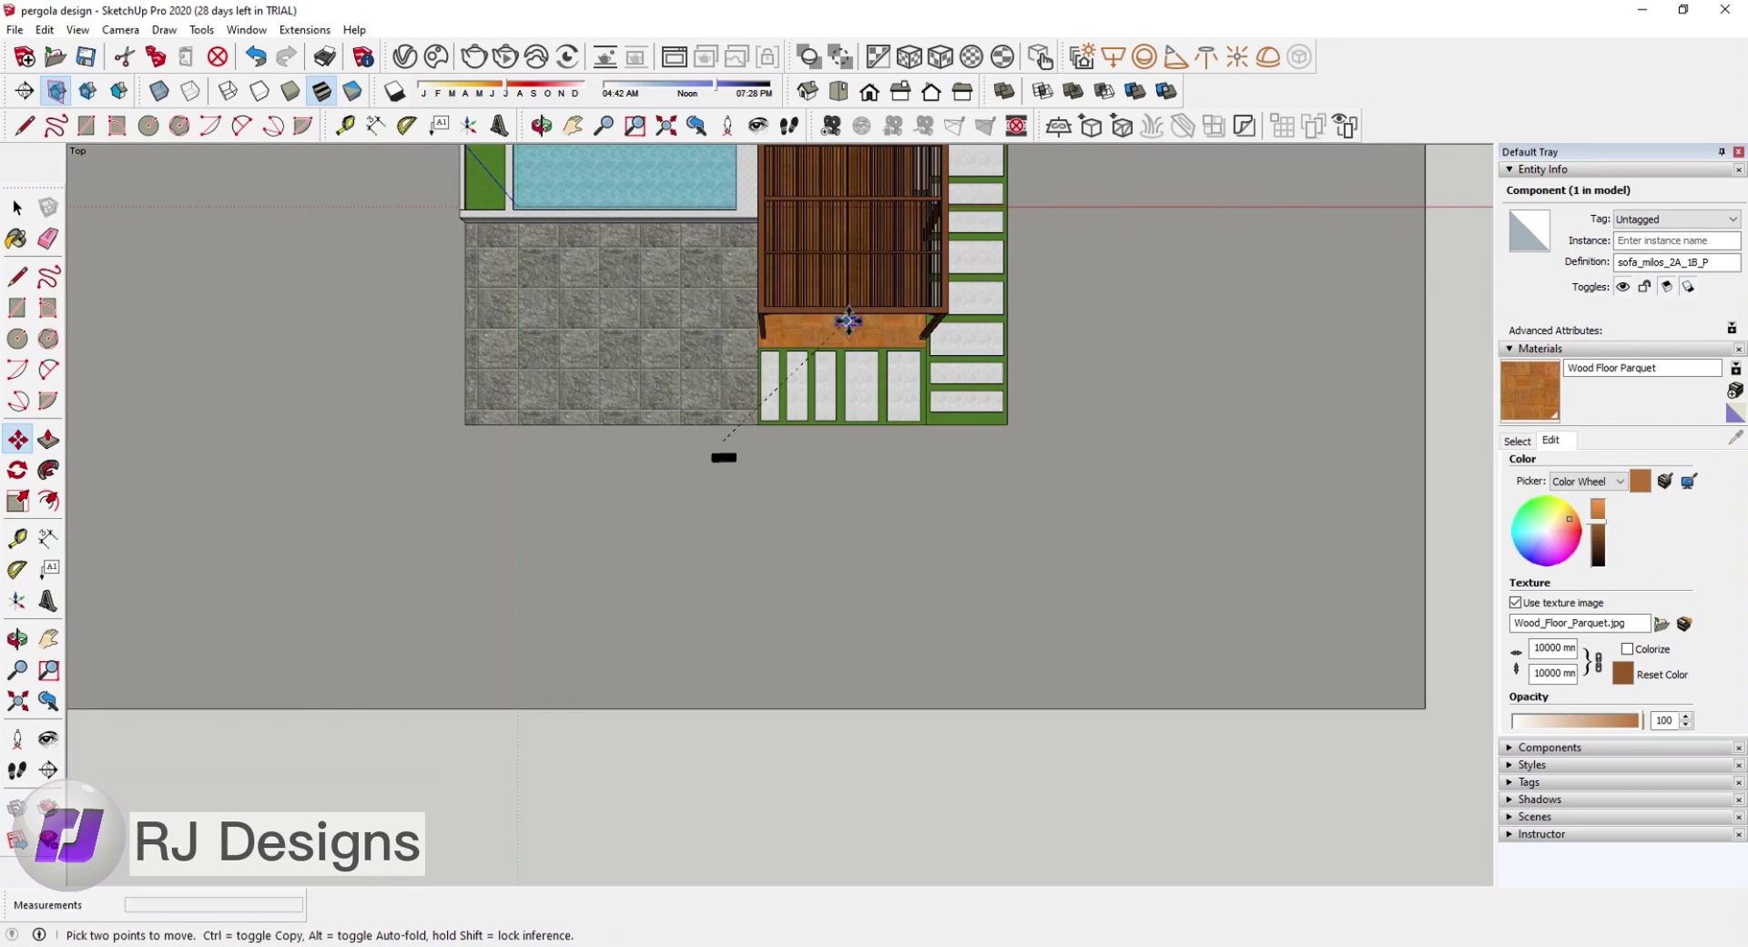
pyautogui.moveTo(715, 469)
pyautogui.mouseDown(button='middle')
pyautogui.moveTo(838, 258)
pyautogui.moveTo(808, 203)
pyautogui.mouseUp(button='middle')
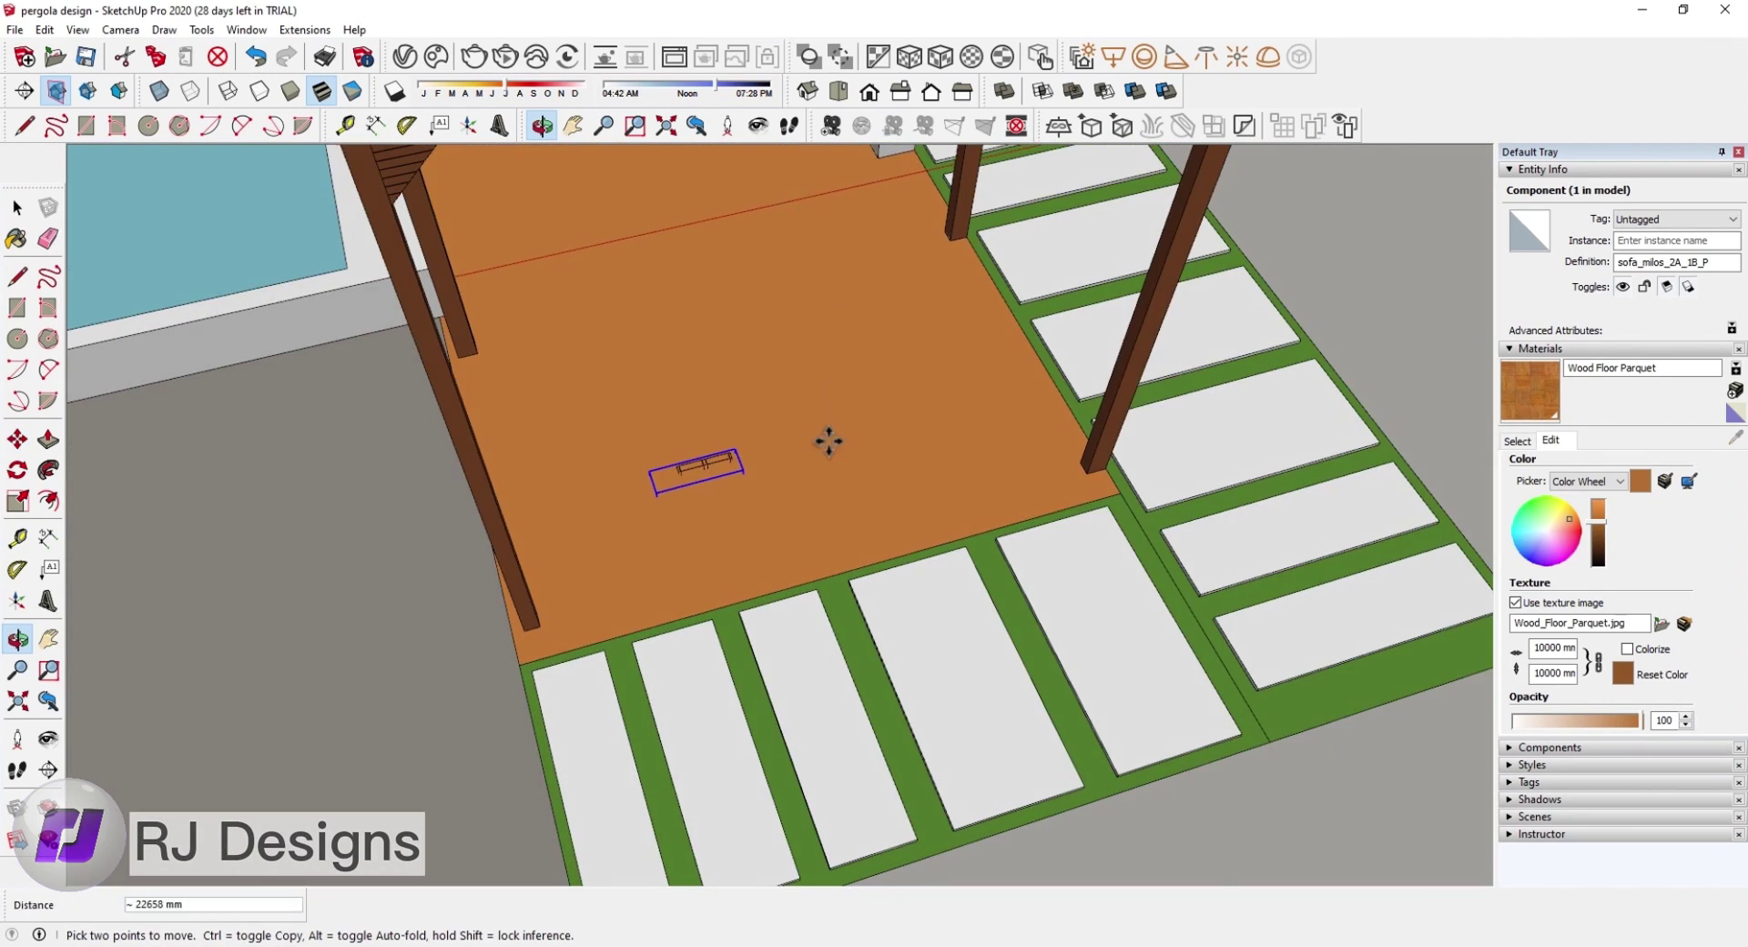
pyautogui.scroll(-3, 827, 441)
pyautogui.scroll(3, 784, 428)
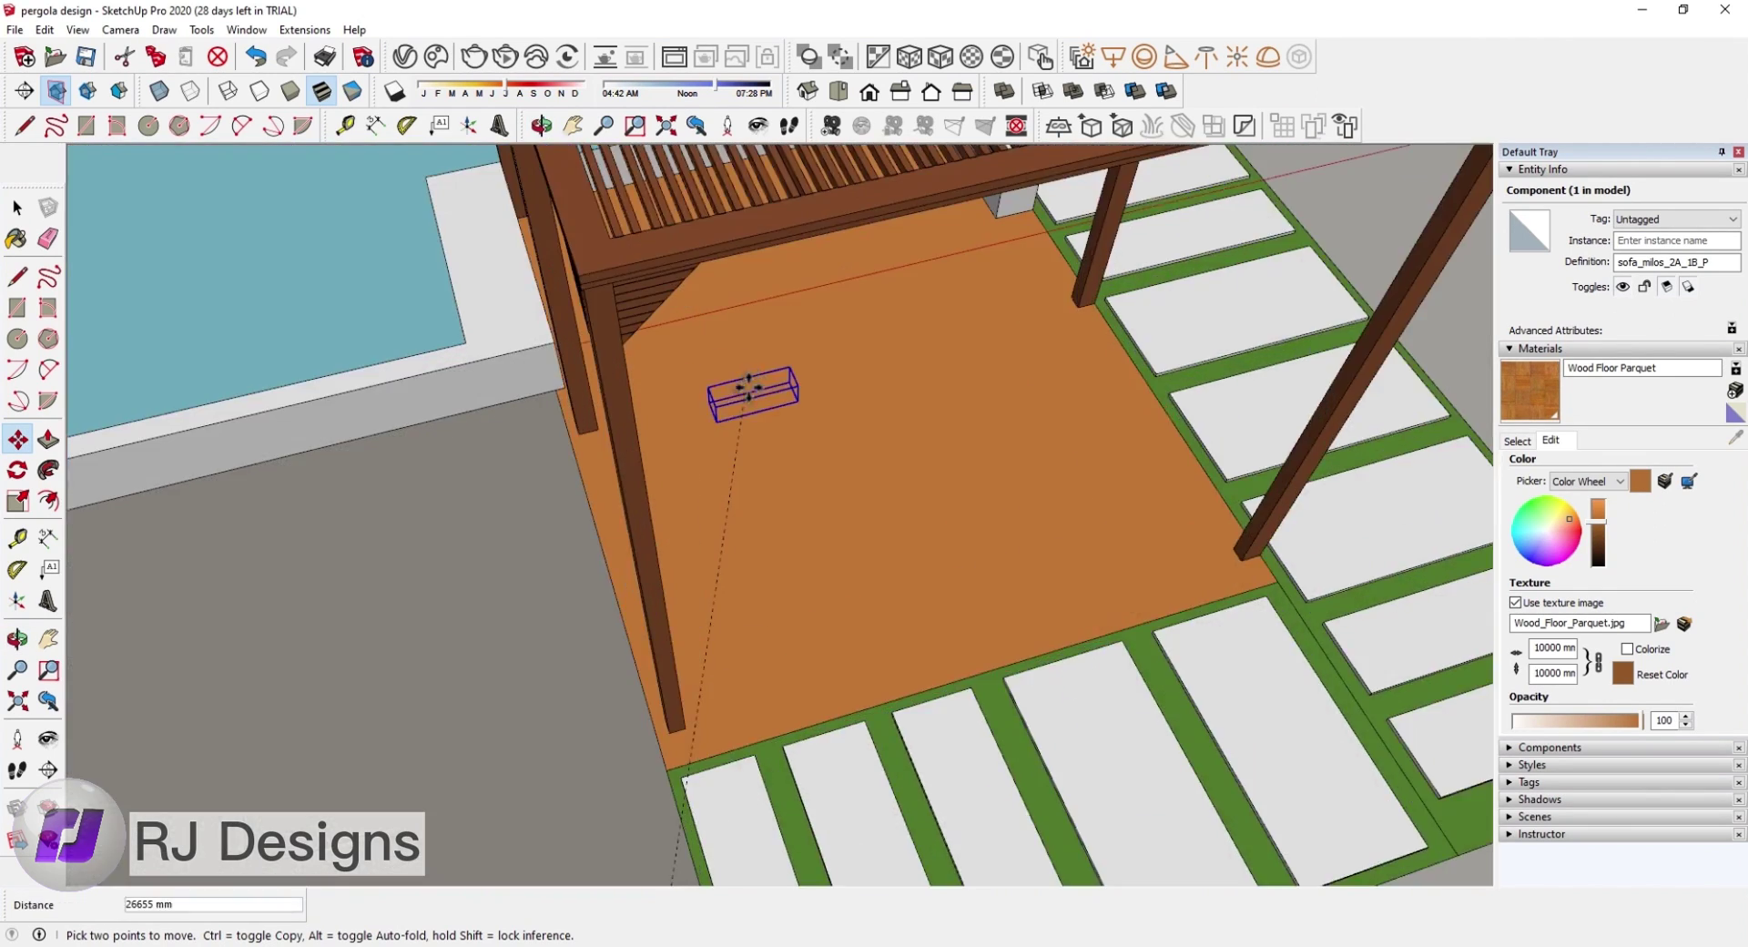
pyautogui.scroll(2, 756, 400)
pyautogui.click(774, 332)
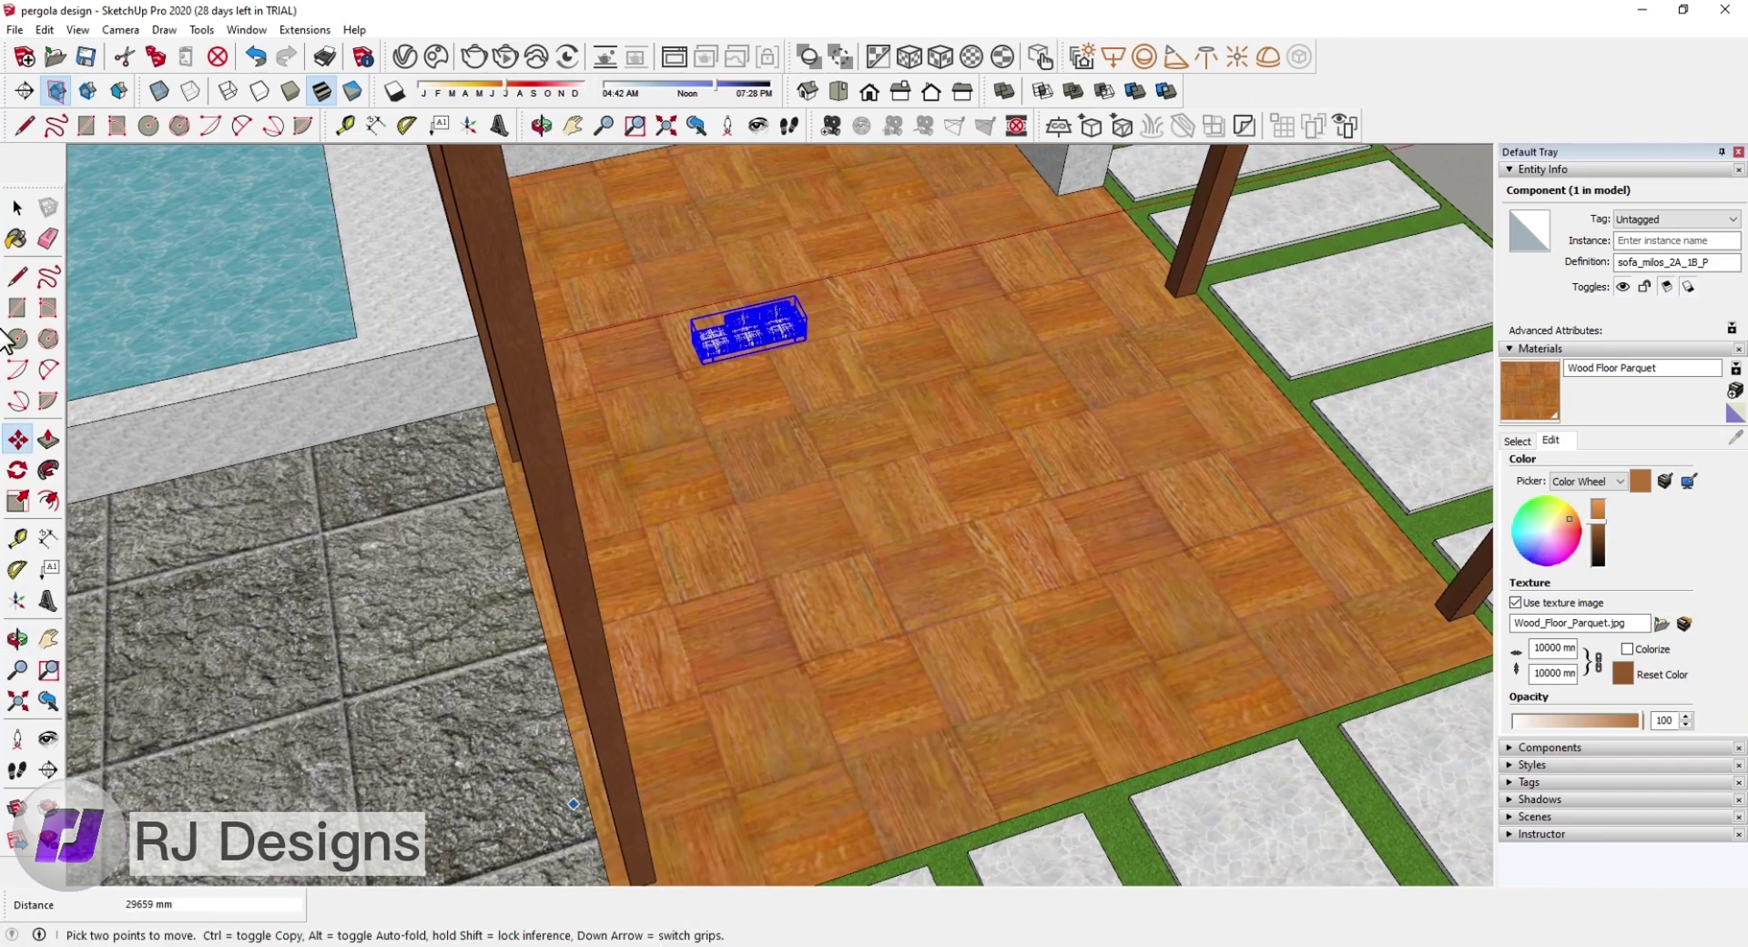
pyautogui.press('space')
# Step: Scale the sofa to stretch it longer toward the left
pyautogui.scroll(2, 382, 187)
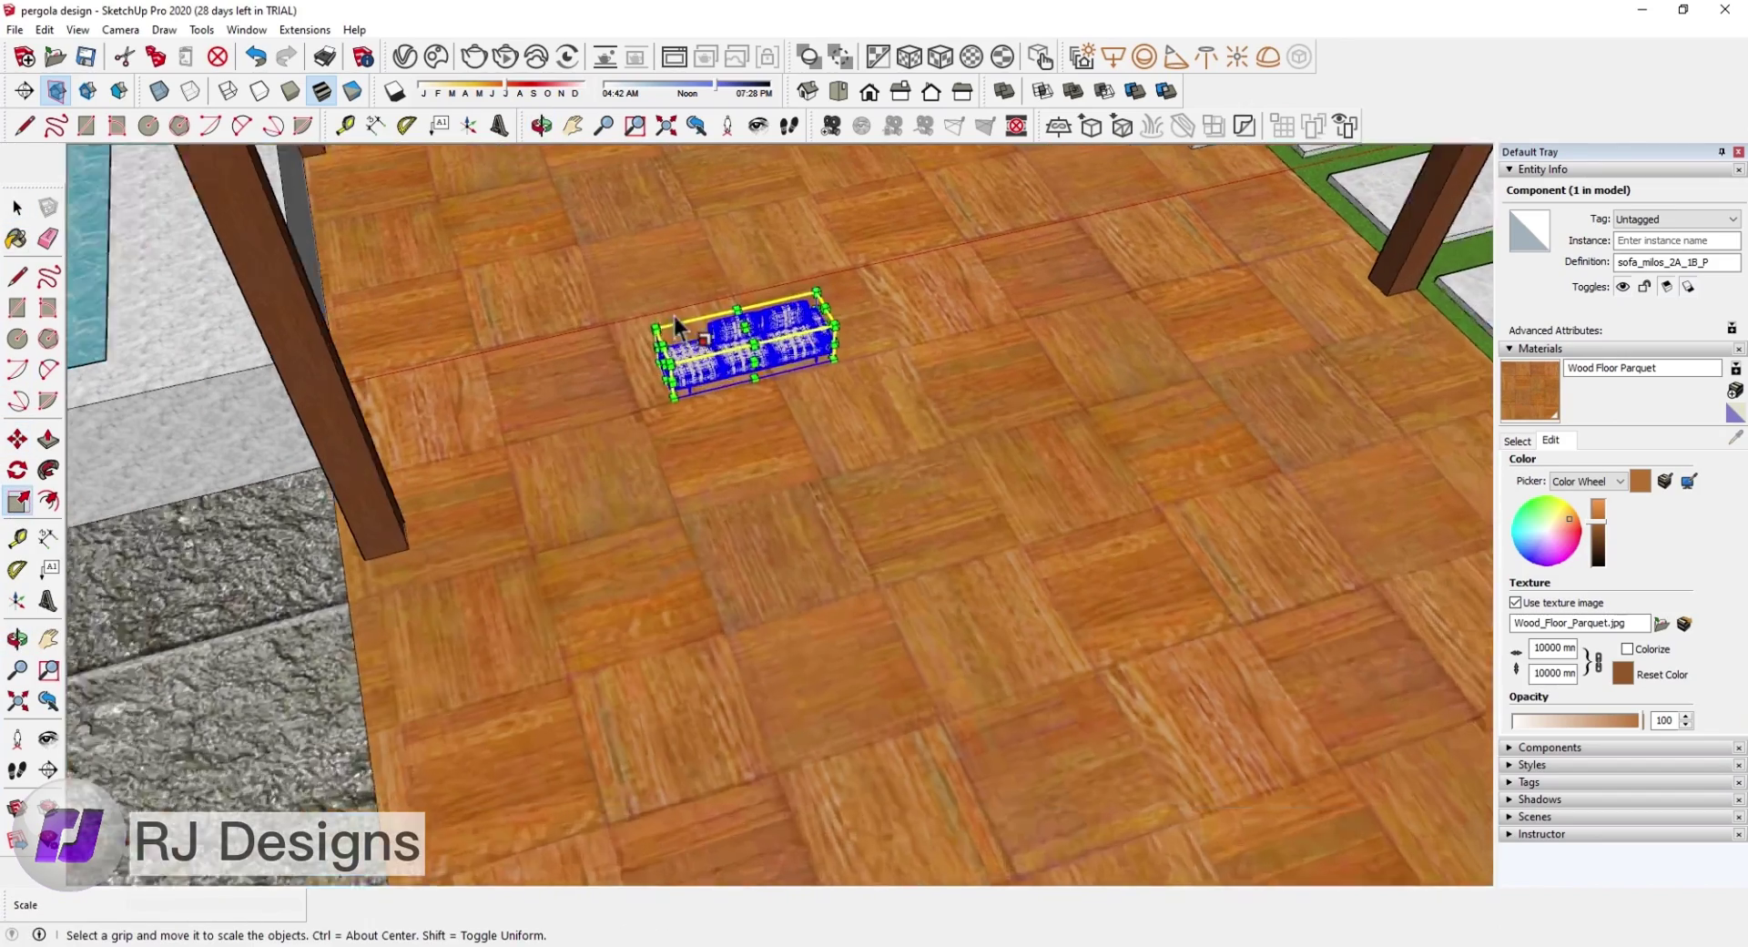
pyautogui.scroll(2, 383, 187)
pyautogui.moveTo(364, 177); pyautogui.dragTo(546, 273, button='middle')
pyautogui.press('s')
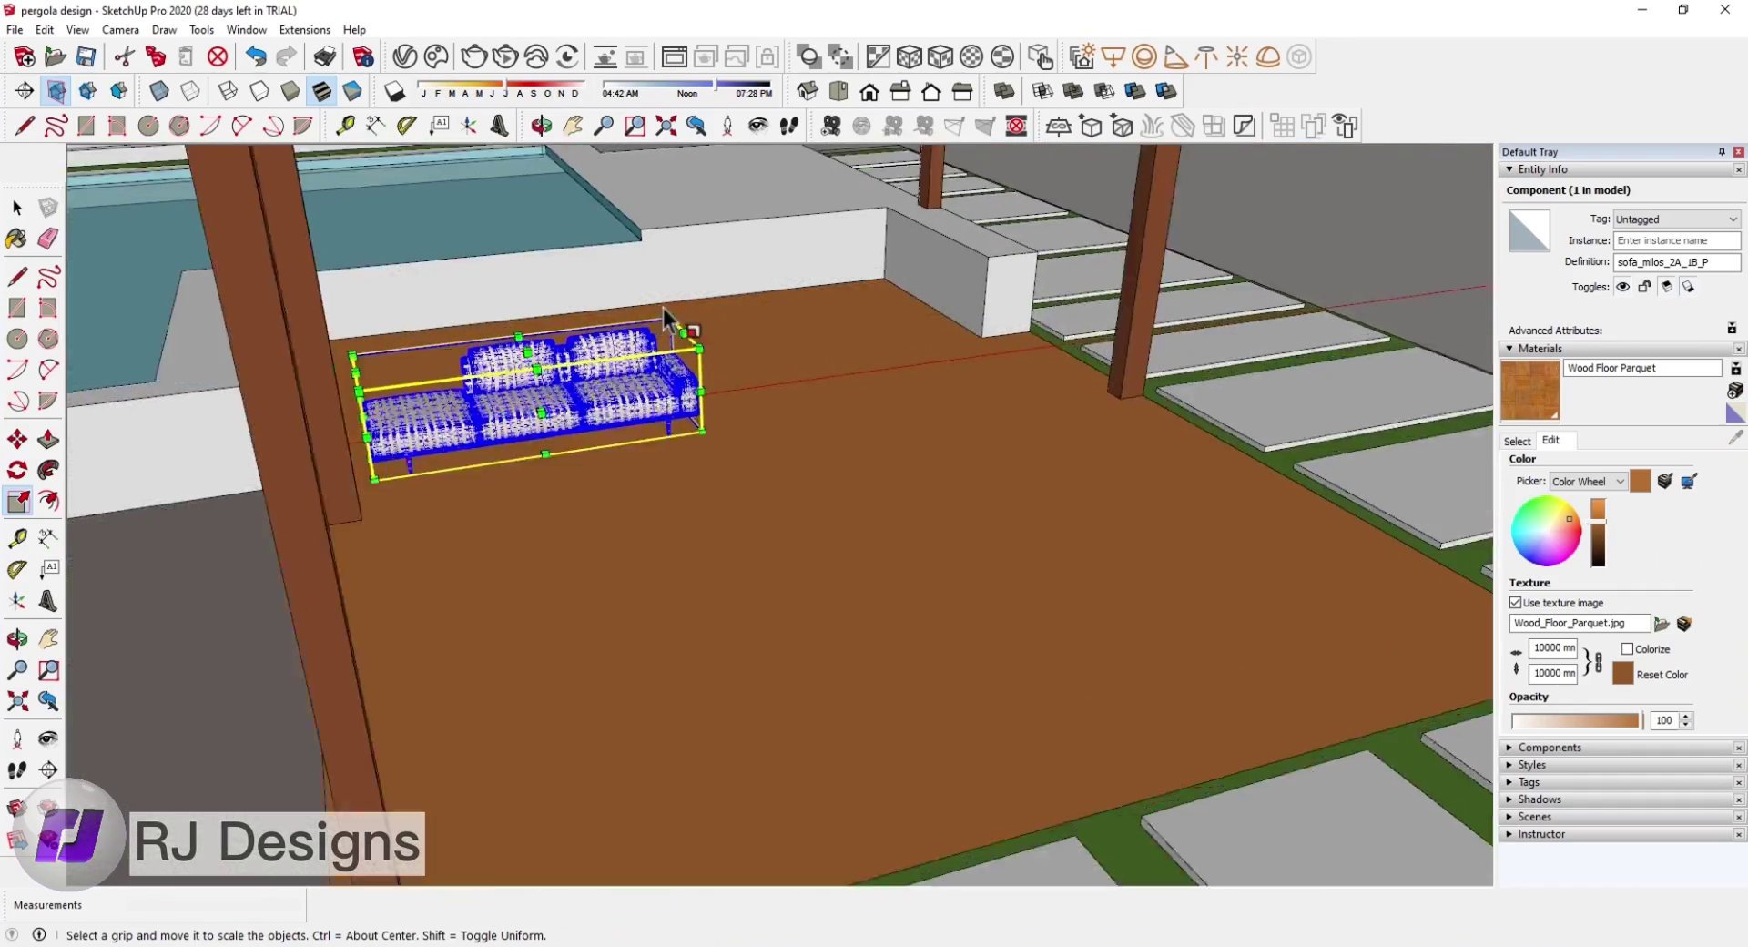
pyautogui.scroll(2, 638, 364)
pyautogui.scroll(2, 728, 373)
pyautogui.scroll(-1, 774, 381)
pyautogui.scroll(-3, 578, 396)
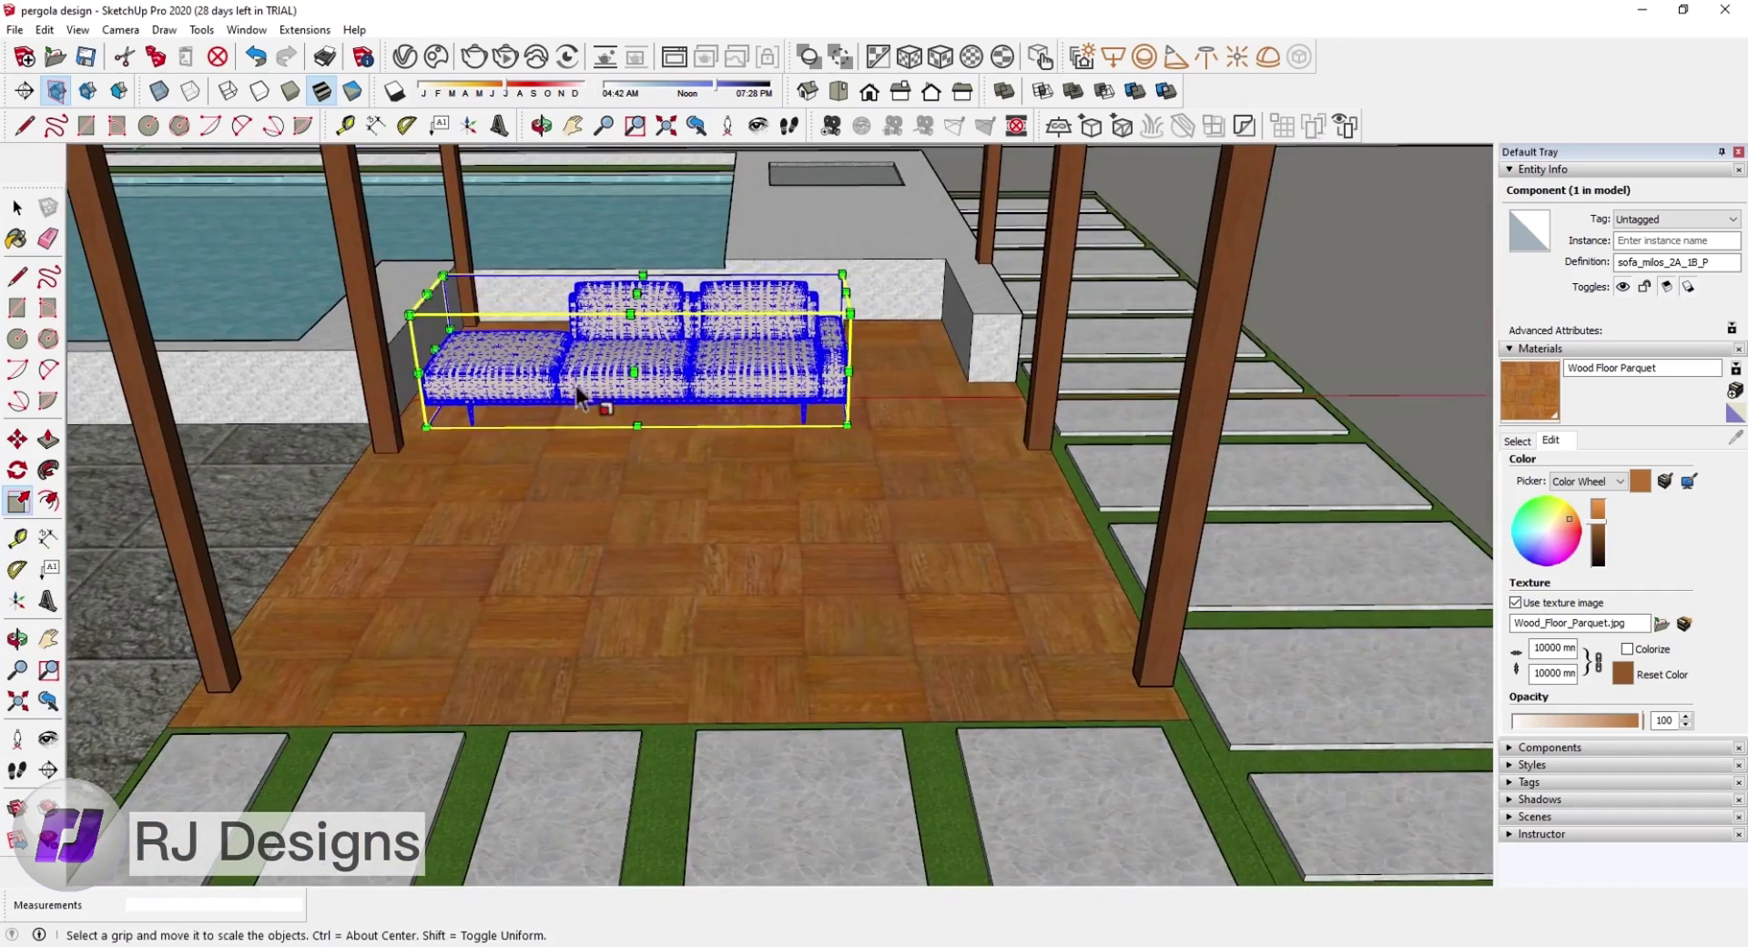
pyautogui.moveTo(415, 258); pyautogui.dragTo(241, 346)
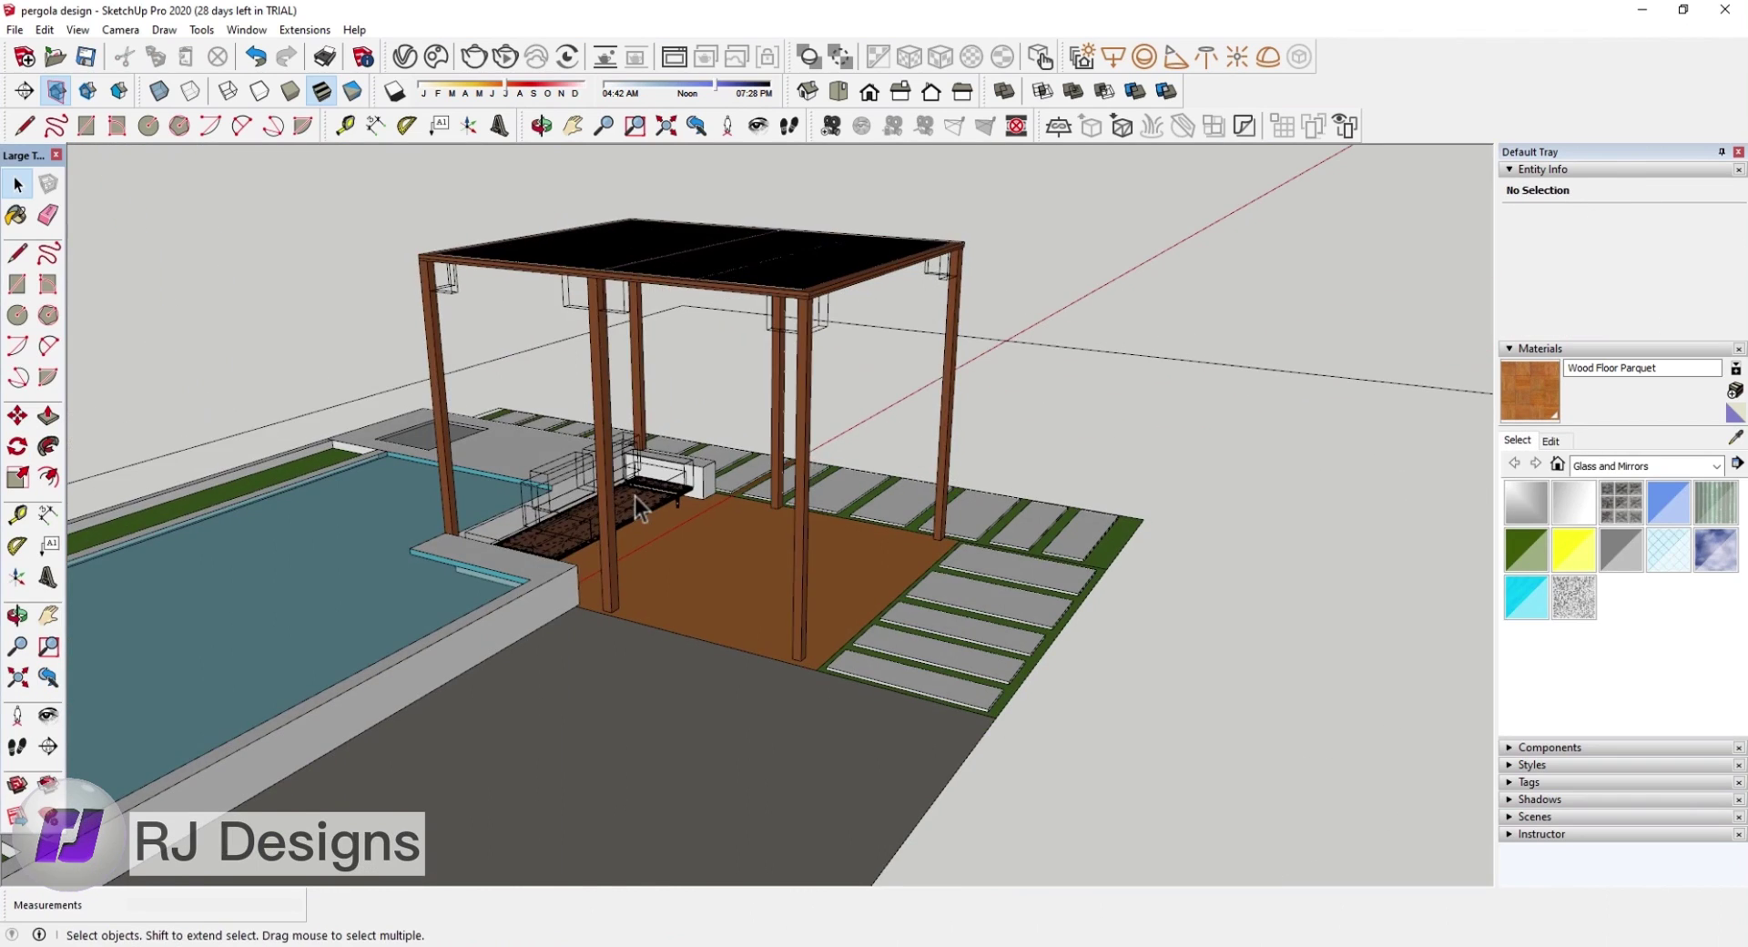
# Step: Move a copy of the deck sofa to the ground right of the patio
pyautogui.click(635, 495)
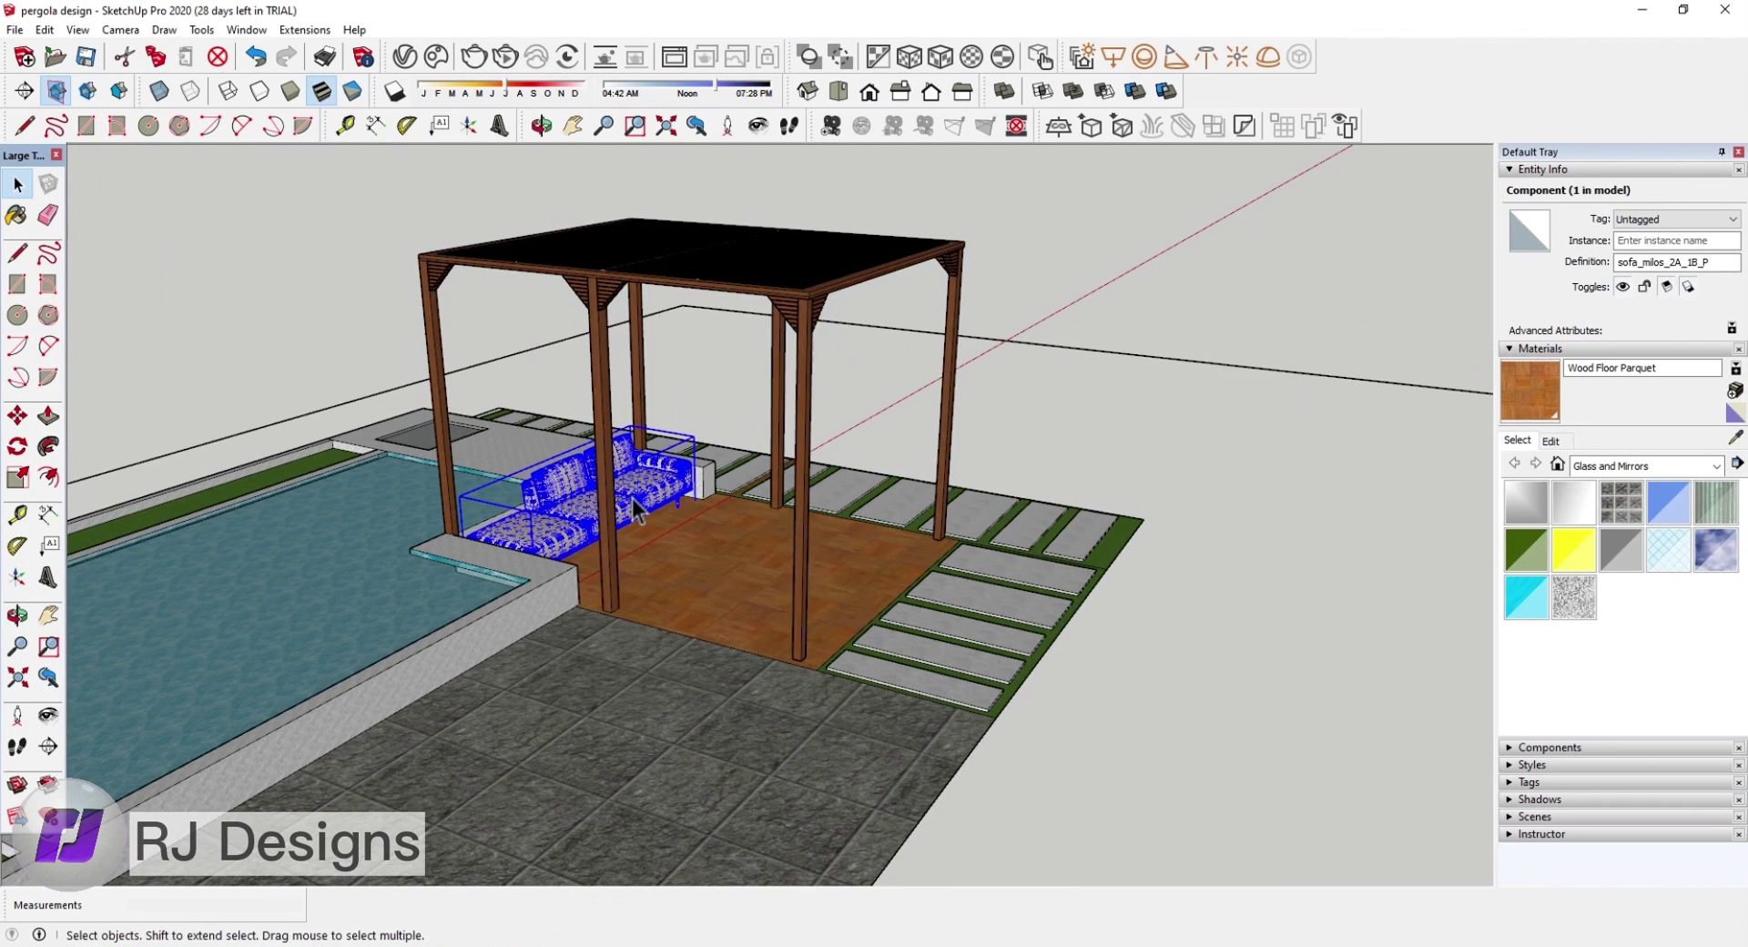
pyautogui.press('m')
pyautogui.click(1211, 382)
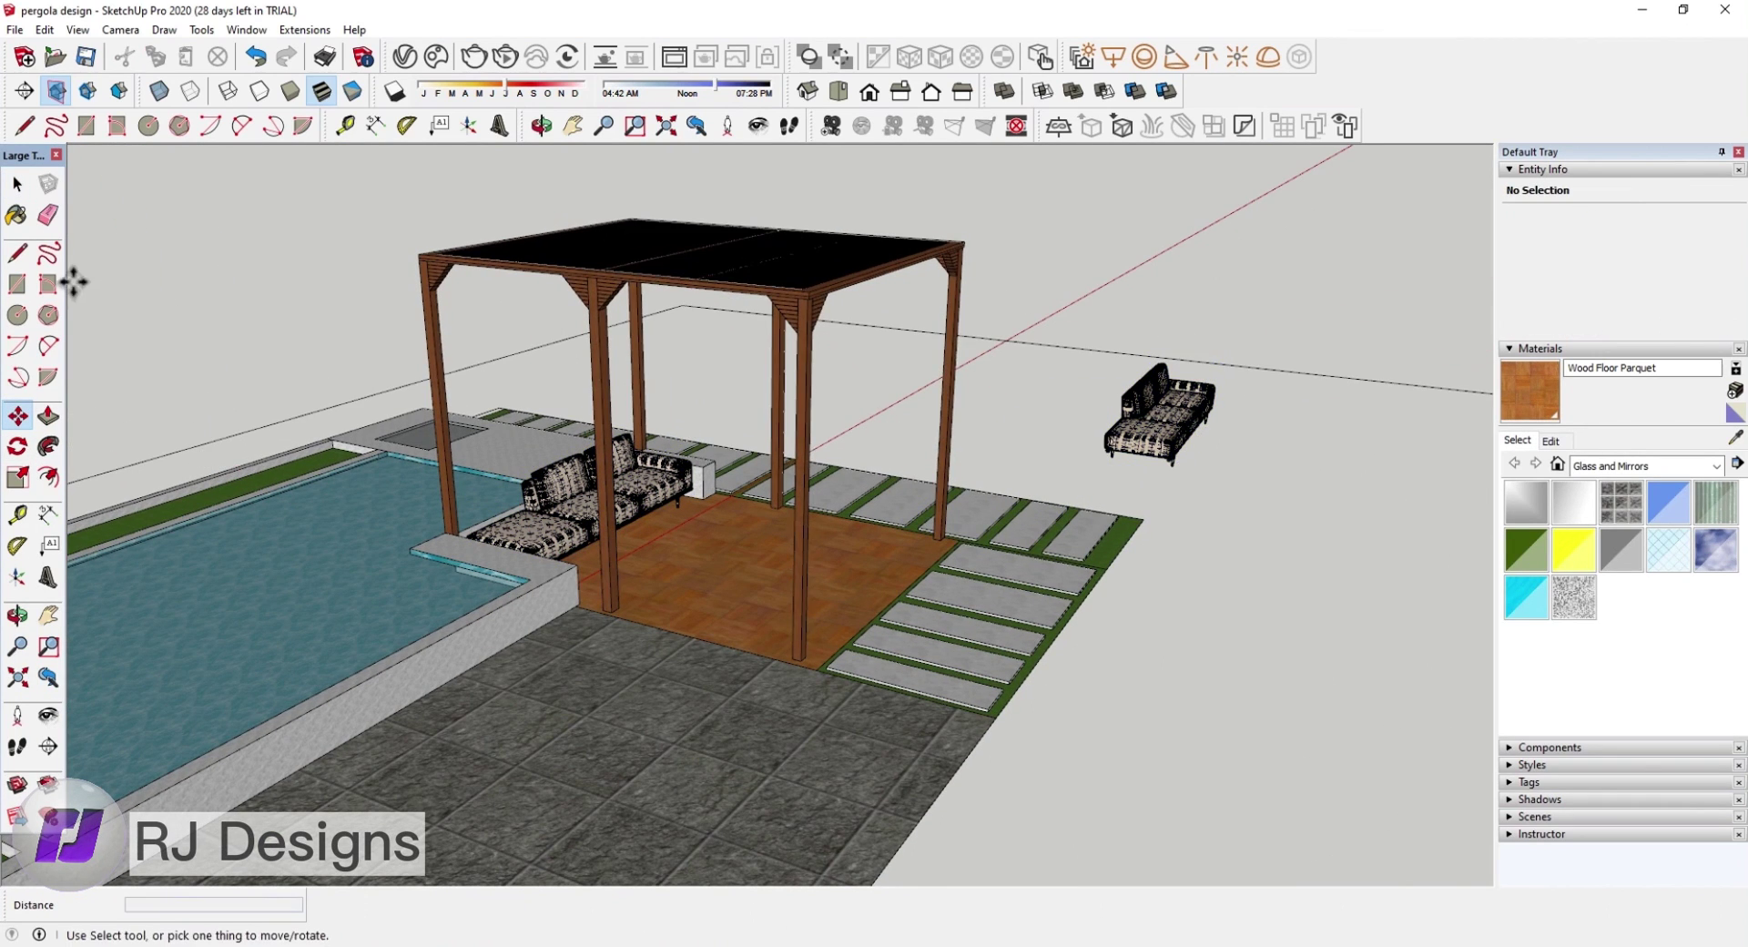
pyautogui.press('space')
# Step: Box-select the sofa copy and make a first rotation attempt
pyautogui.click(16, 185)
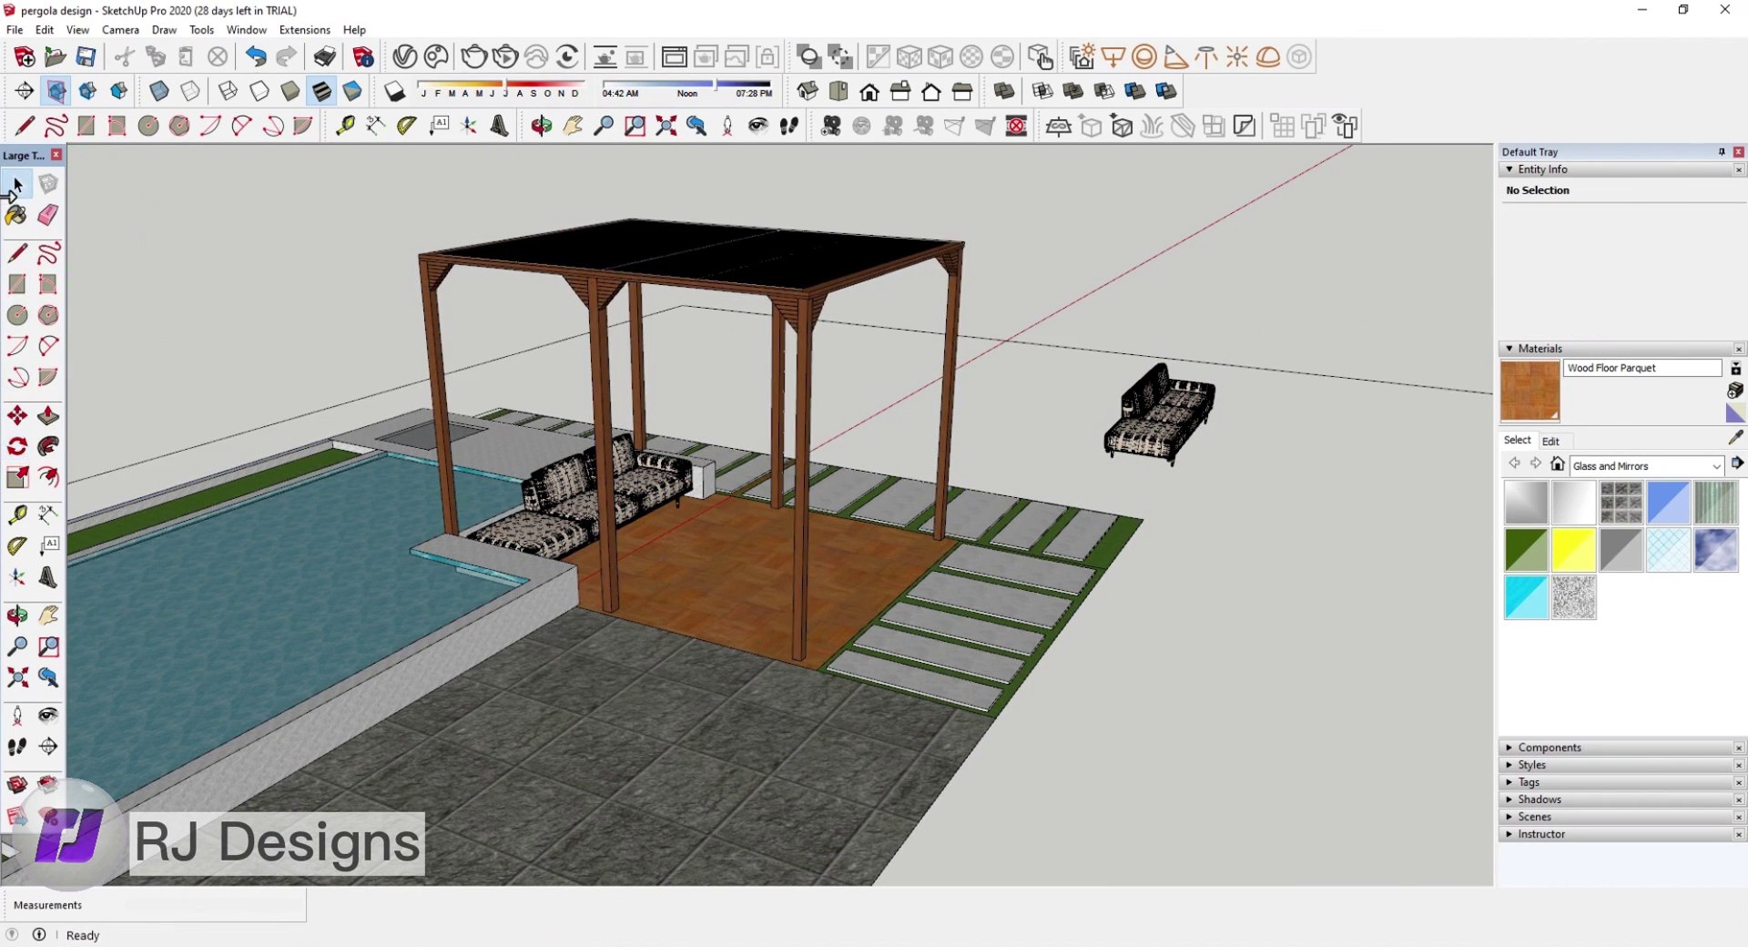
pyautogui.moveTo(1214, 456); pyautogui.dragTo(1155, 390)
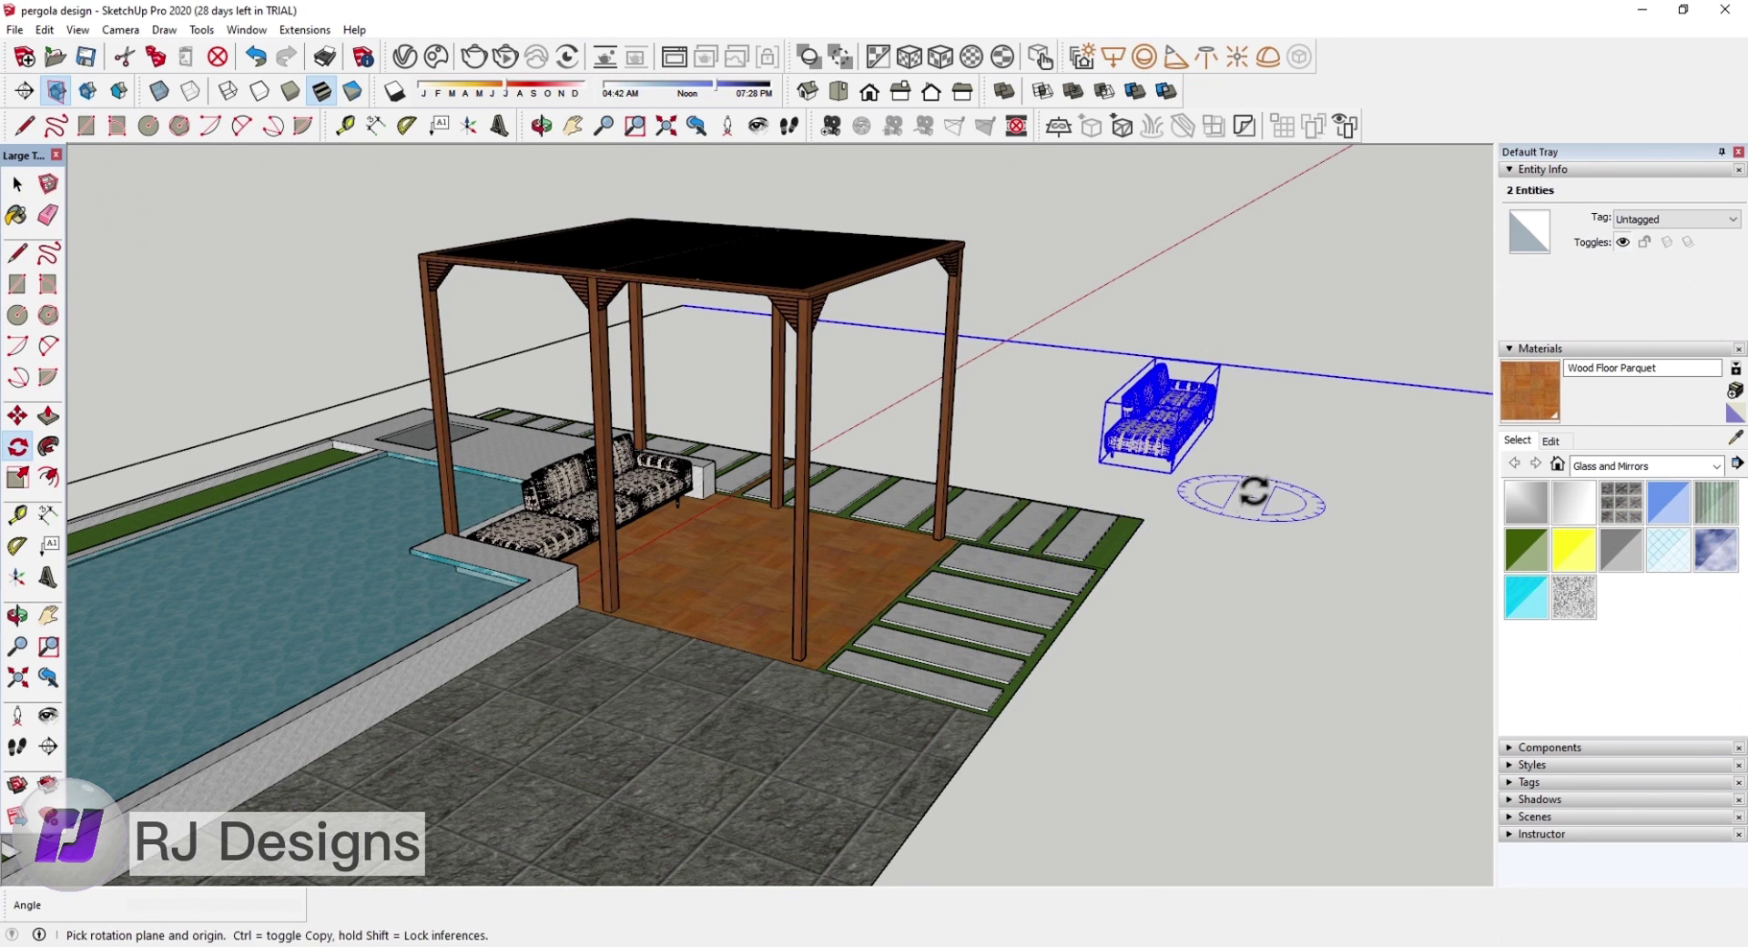
pyautogui.moveTo(1254, 492); pyautogui.dragTo(1288, 526)
pyautogui.moveTo(1306, 460); pyautogui.dragTo(1345, 535, button='middle')
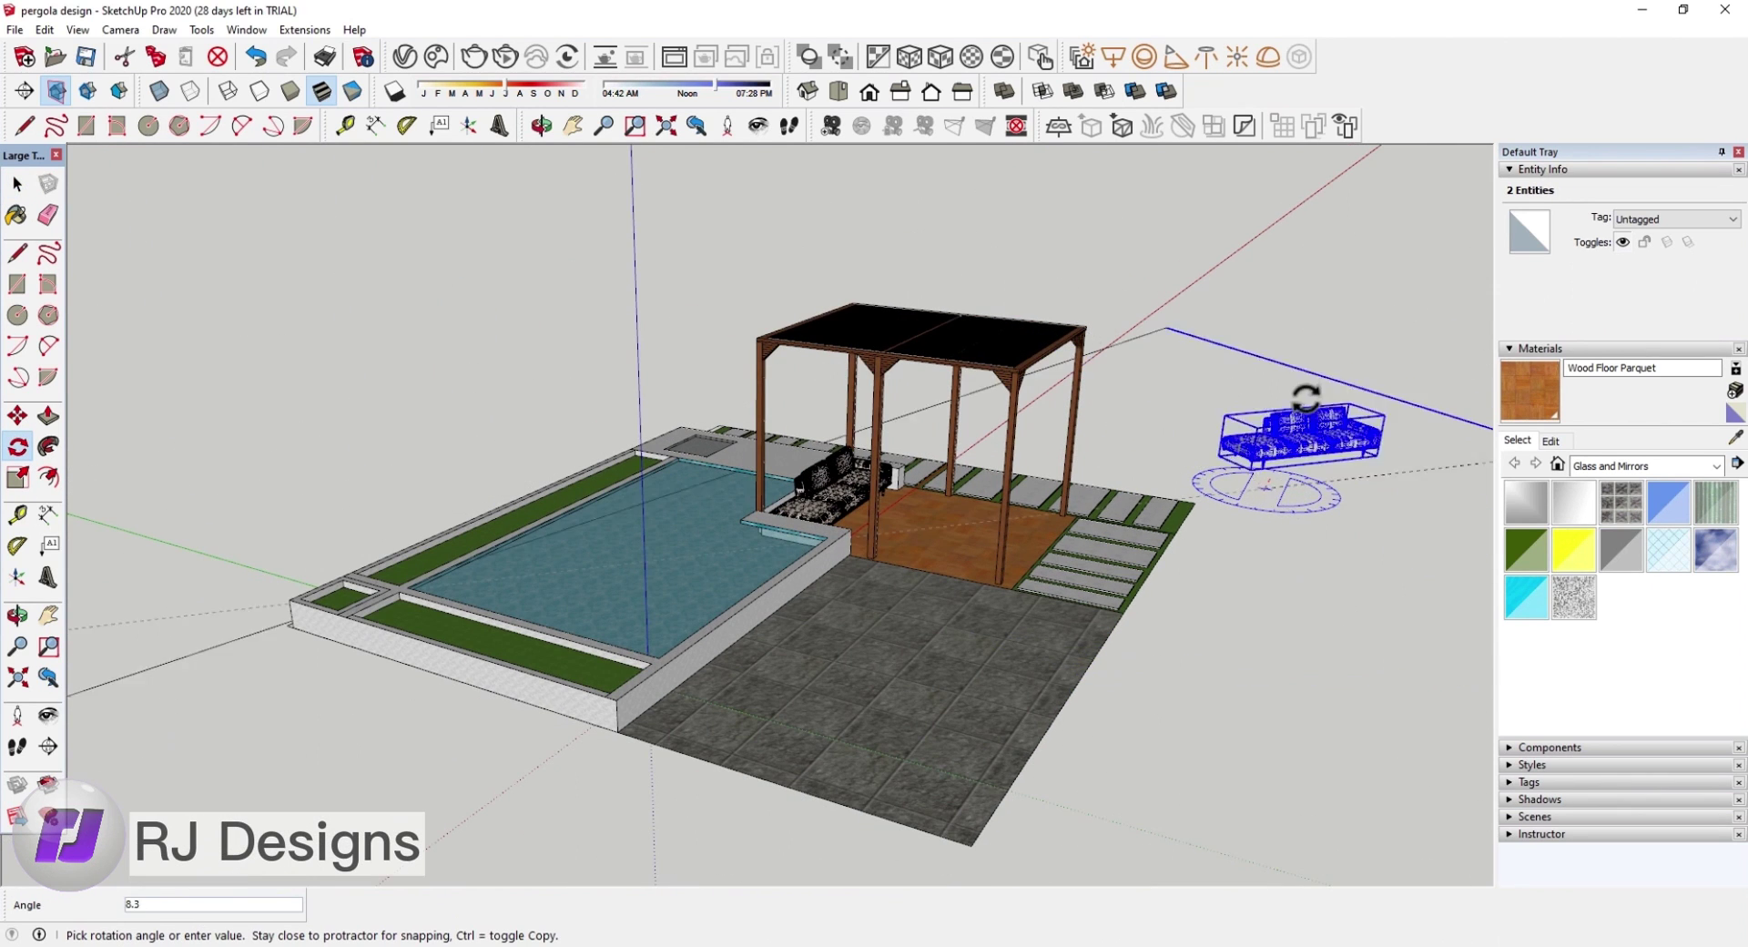
pyautogui.click(1323, 565)
# Step: In top view, rotate the sofa copy about 90 degrees and clear the selection
pyautogui.click(839, 90)
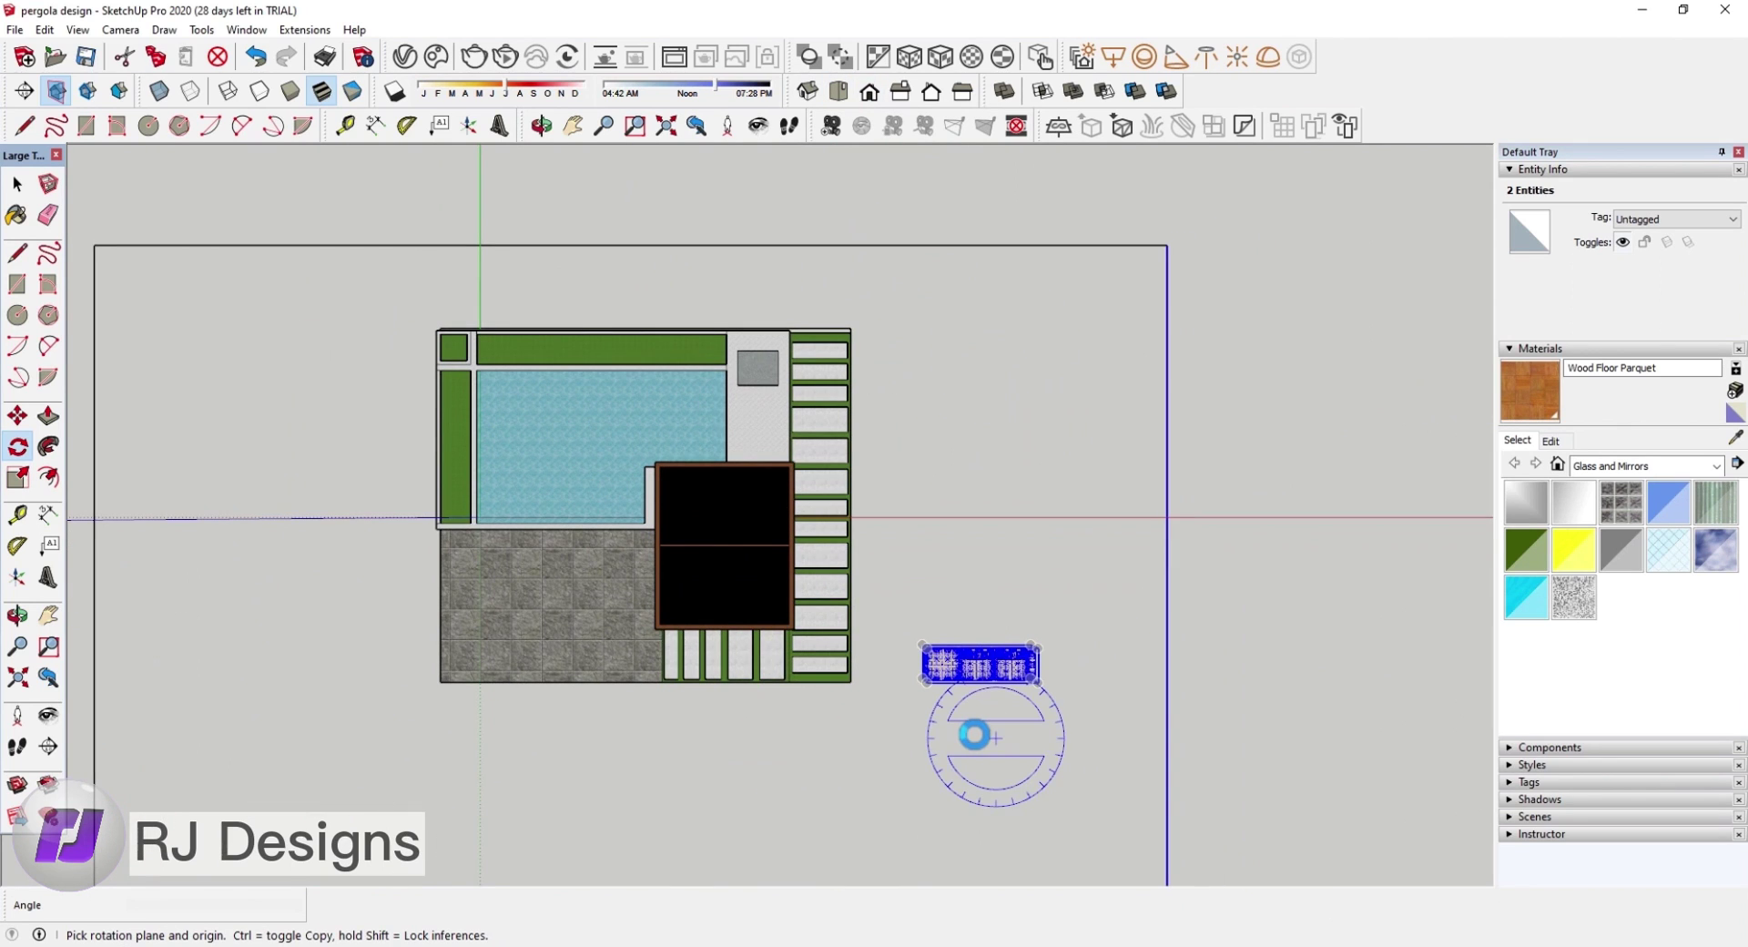
pyautogui.scroll(1, 975, 734)
pyautogui.scroll(-2, 975, 730)
pyautogui.scroll(3, 975, 789)
pyautogui.scroll(3, 988, 728)
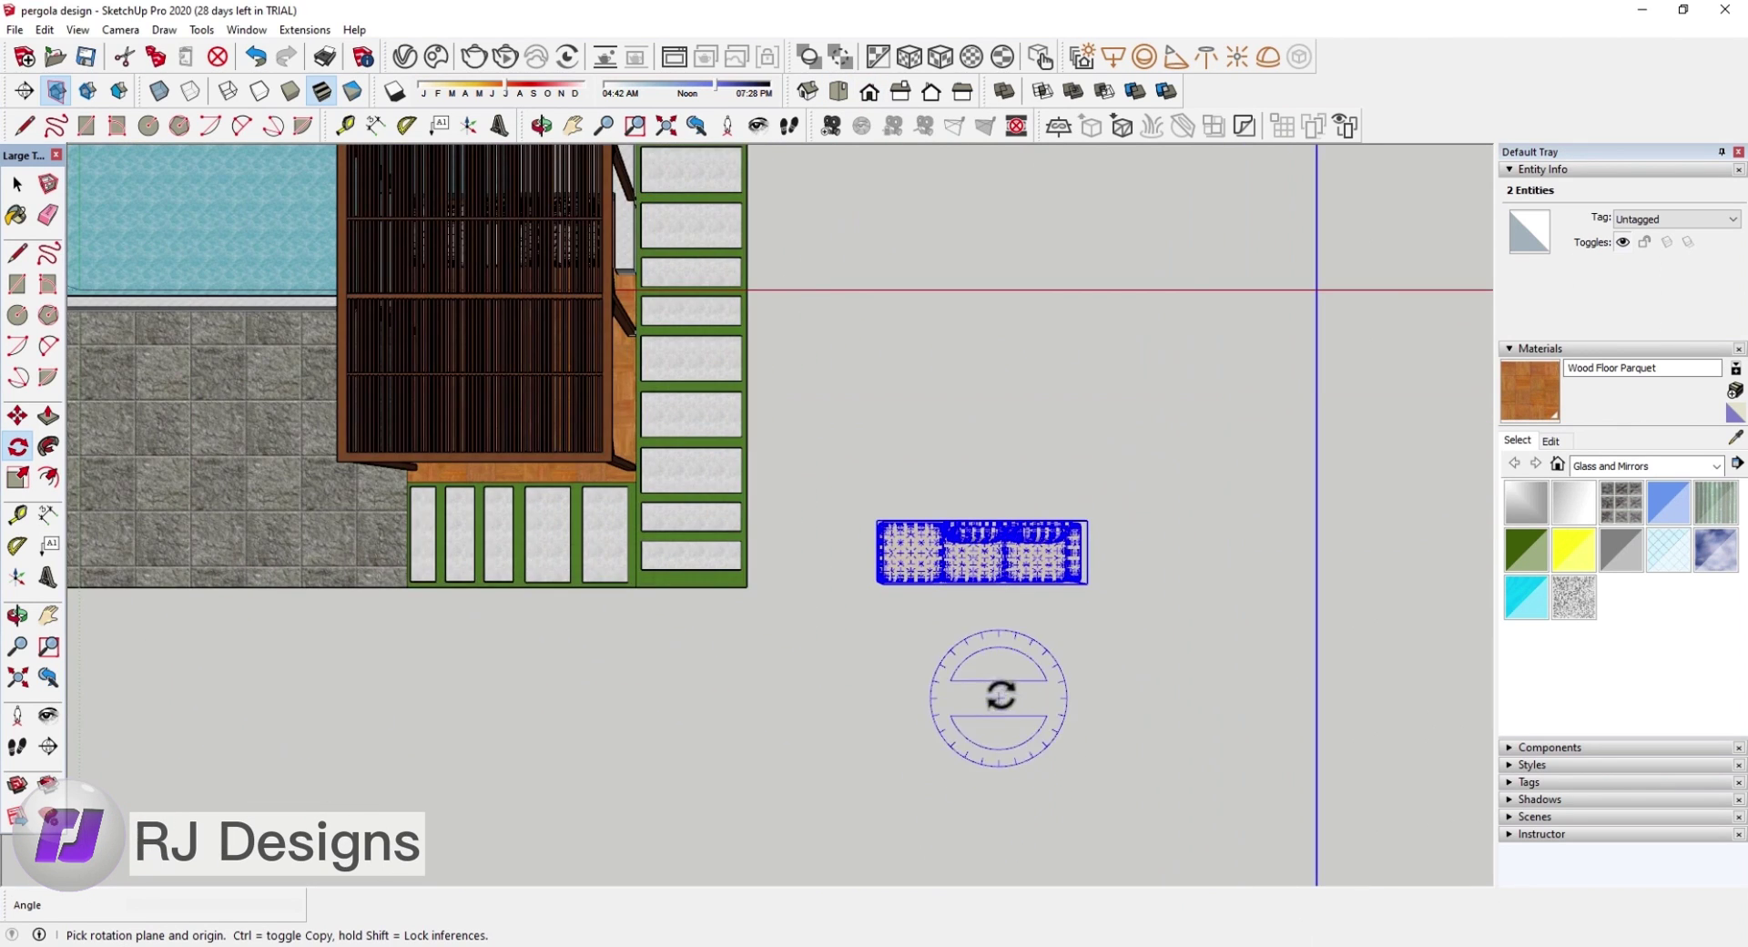
pyautogui.click(1000, 697)
pyautogui.click(1046, 721)
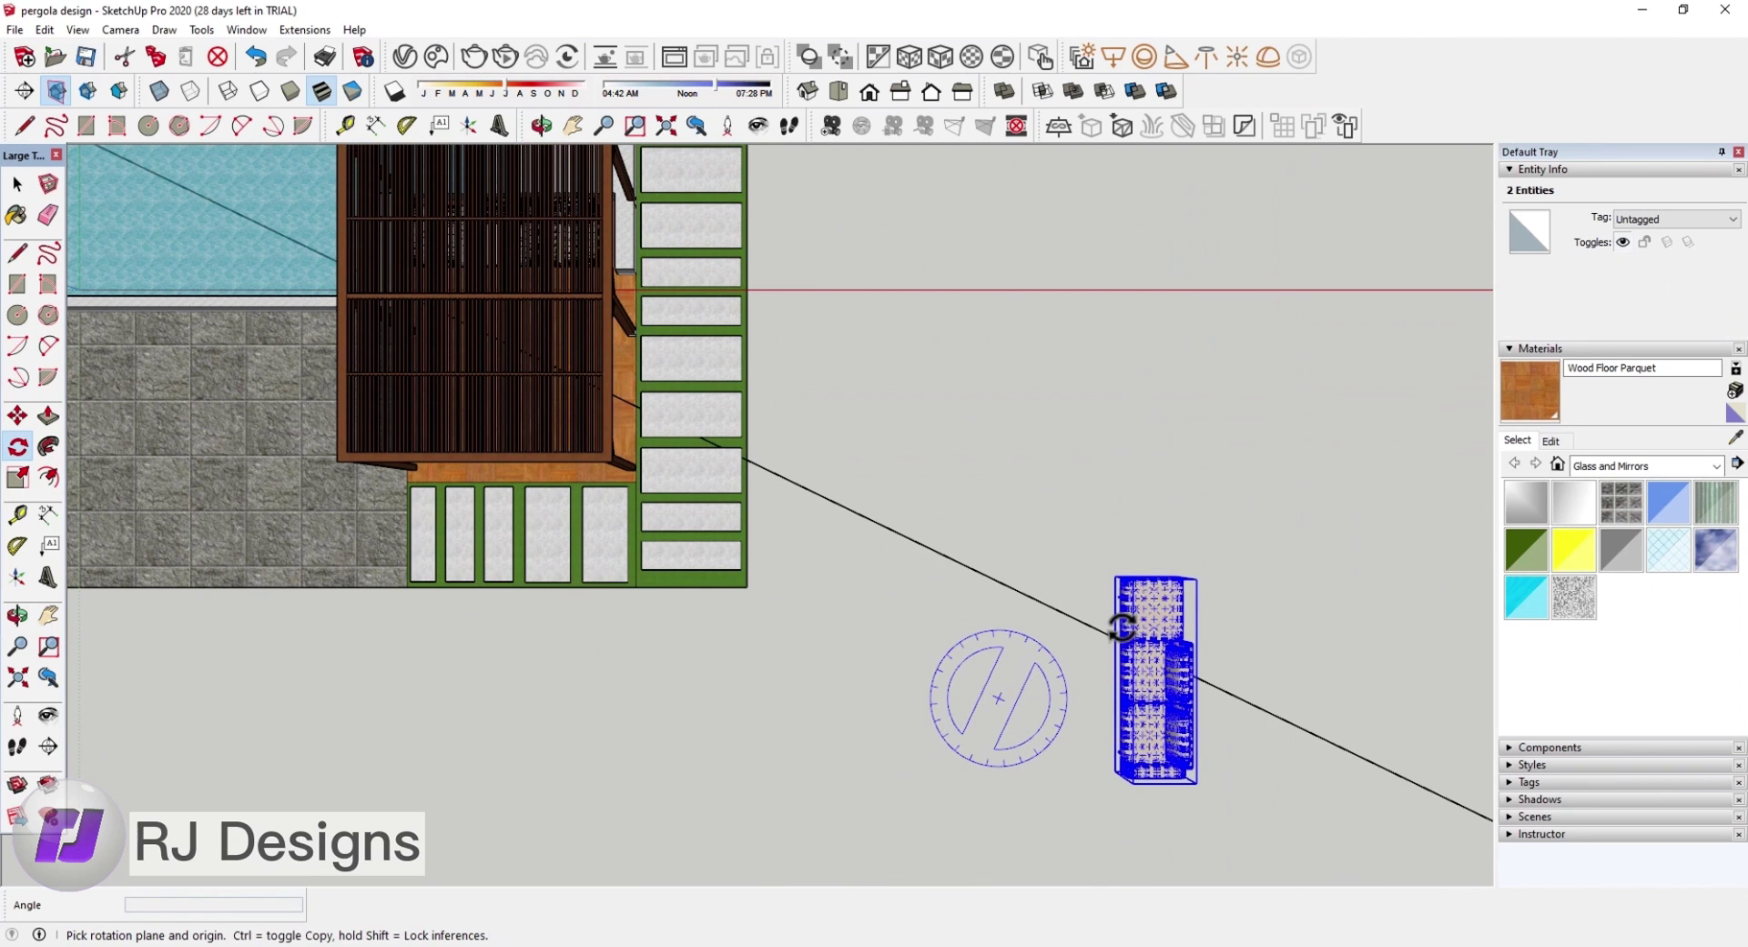
pyautogui.click(18, 187)
pyautogui.moveTo(874, 505); pyautogui.dragTo(866, 412, button='middle')
pyautogui.click(866, 413)
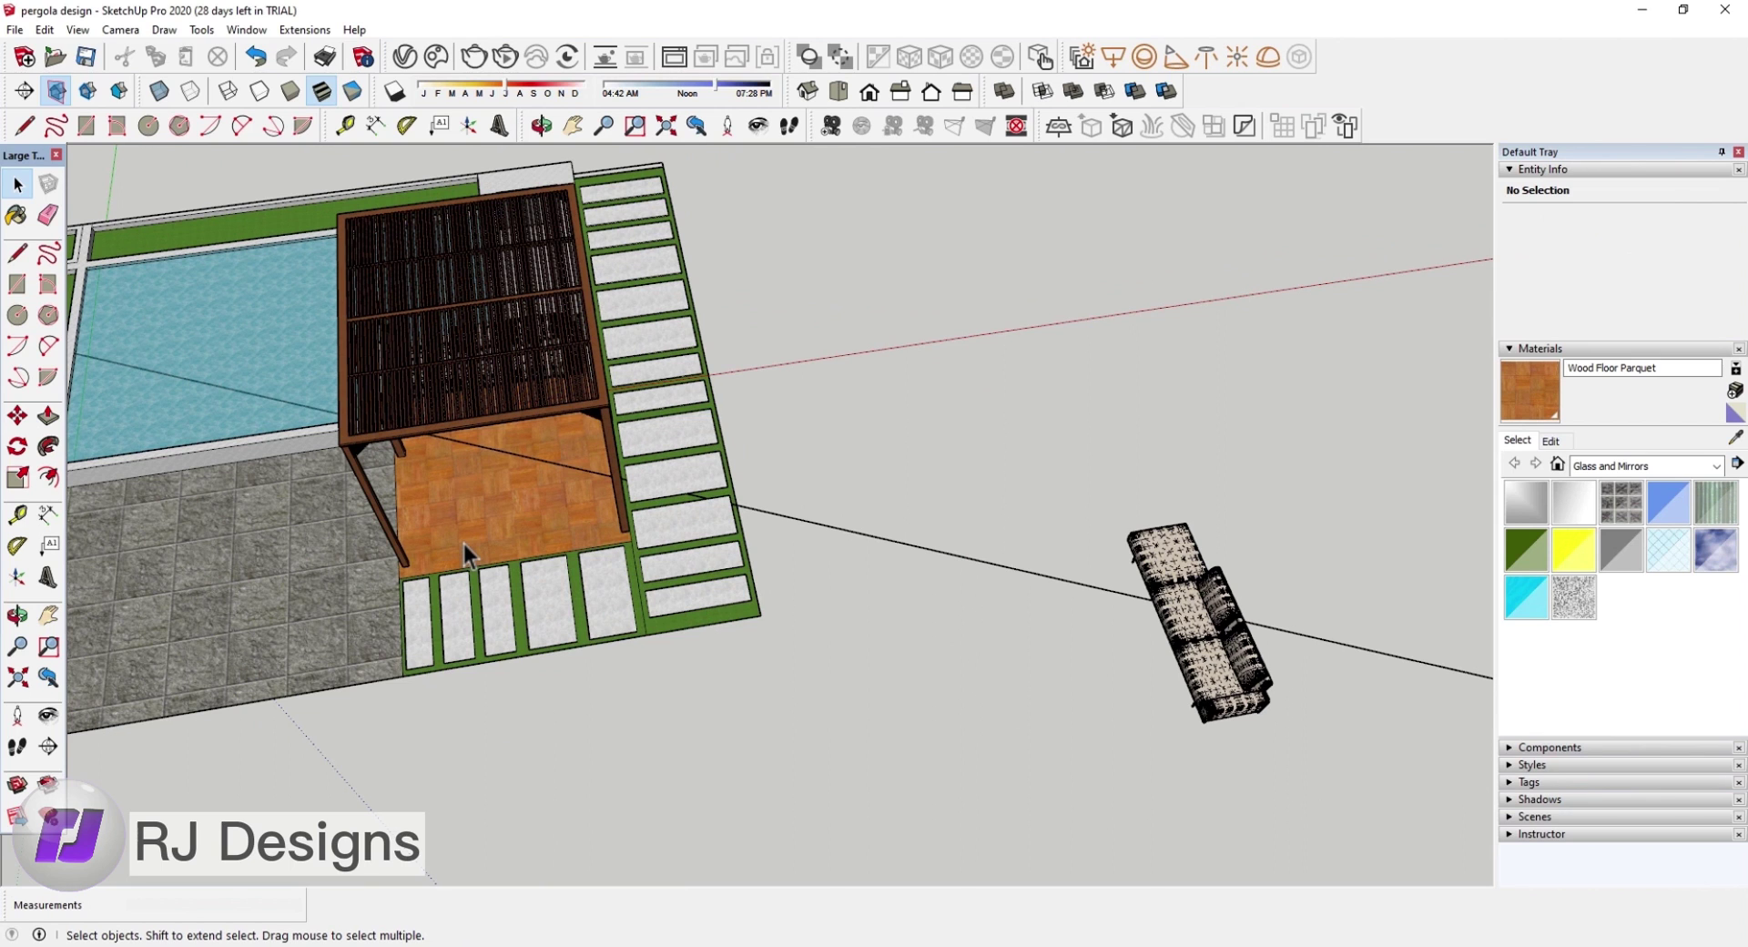
# Step: Pan and orbit to see the whole pergola, then return to the Select tool
pyautogui.moveTo(357, 547); pyautogui.dragTo(306, 523, button='middle')
pyautogui.scroll(3, 468, 432)
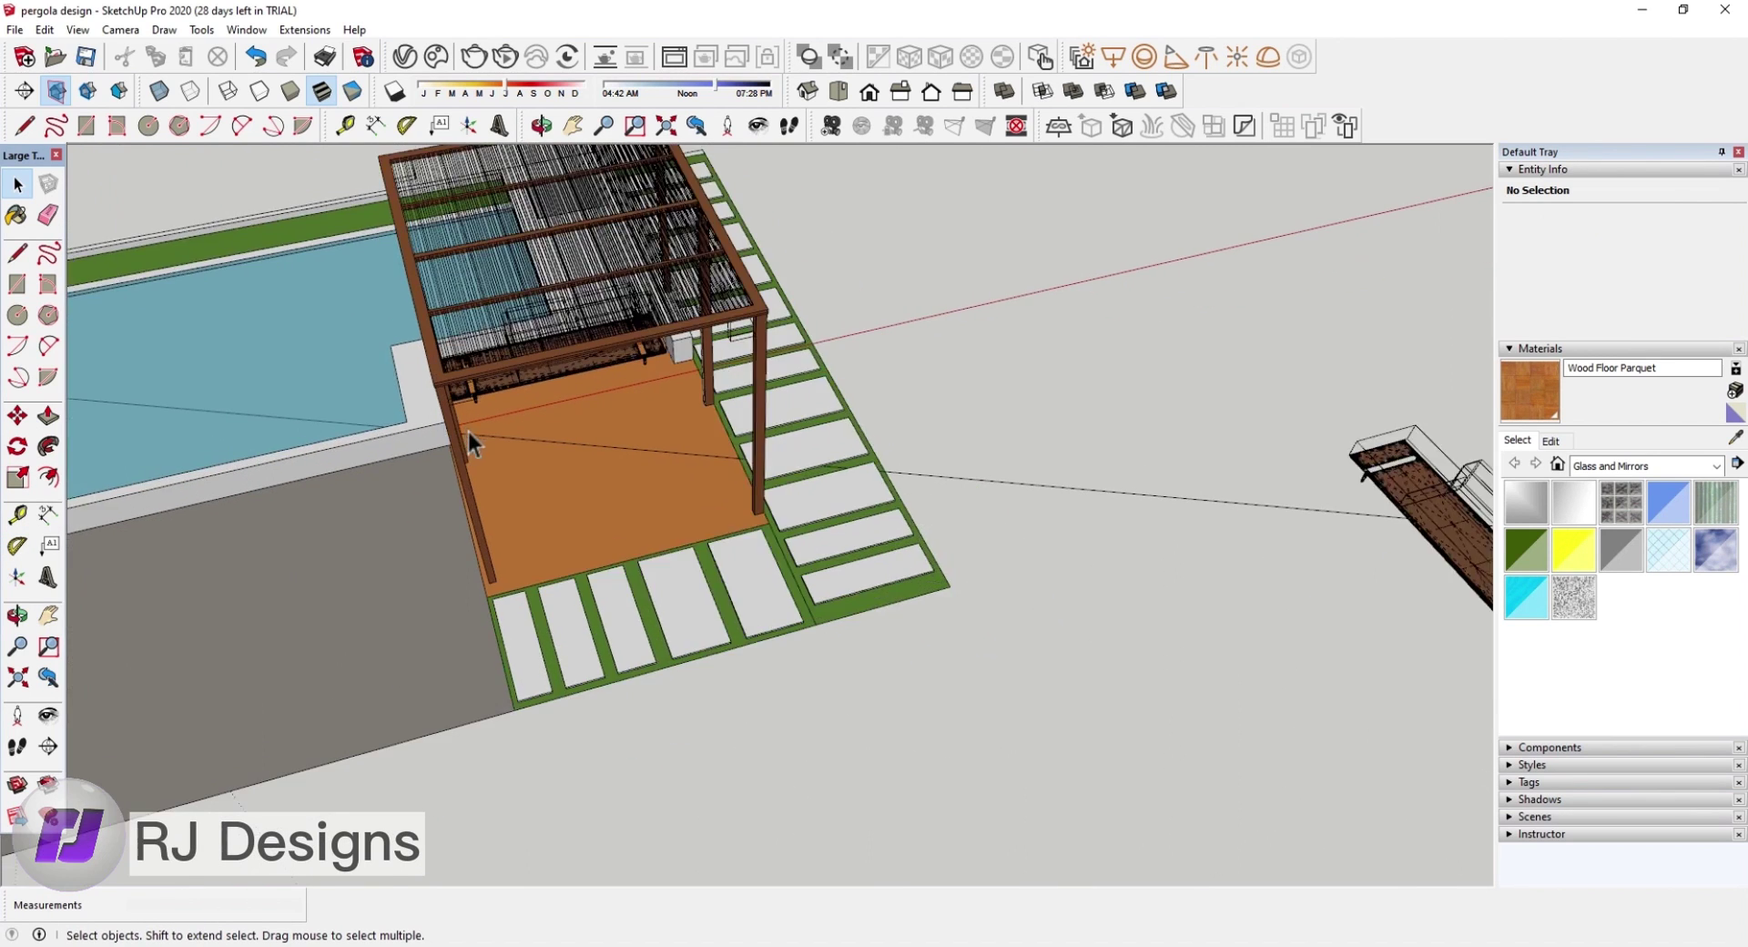
pyautogui.scroll(-3, 468, 431)
pyautogui.click(48, 615)
pyautogui.moveTo(500, 479); pyautogui.dragTo(638, 510, button='middle')
pyautogui.scroll(3, 724, 532)
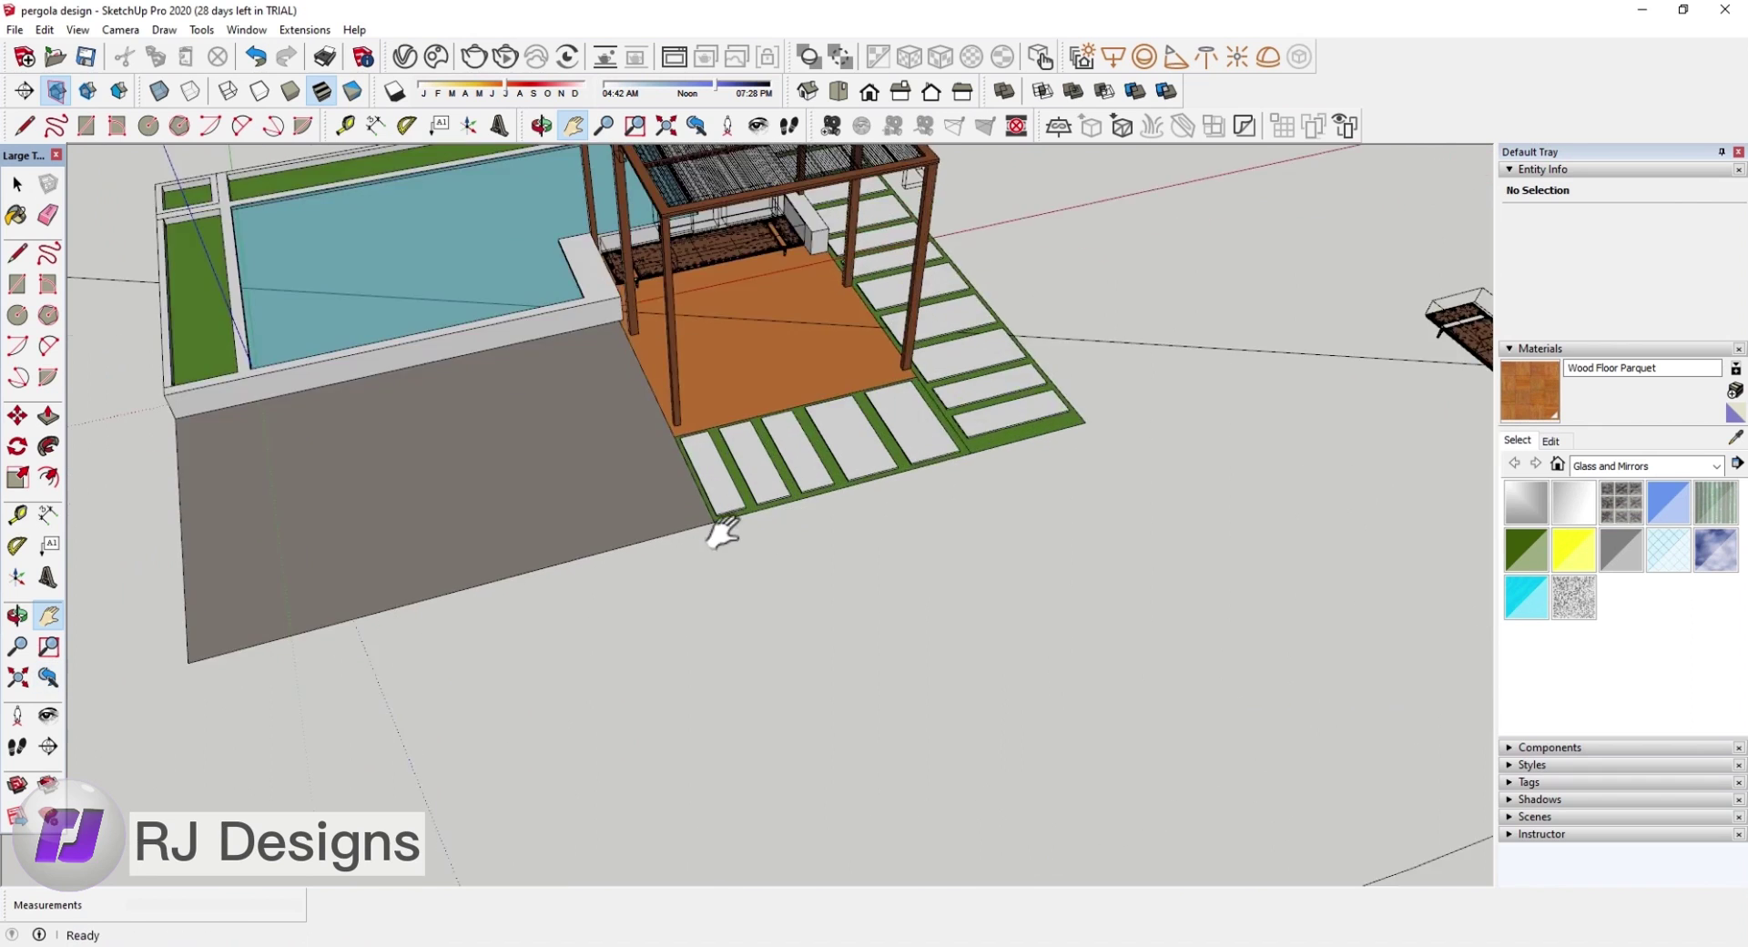
pyautogui.scroll(-3, 637, 546)
pyautogui.moveTo(578, 557); pyautogui.dragTo(671, 487, button='middle')
pyautogui.rightClick(281, 872)
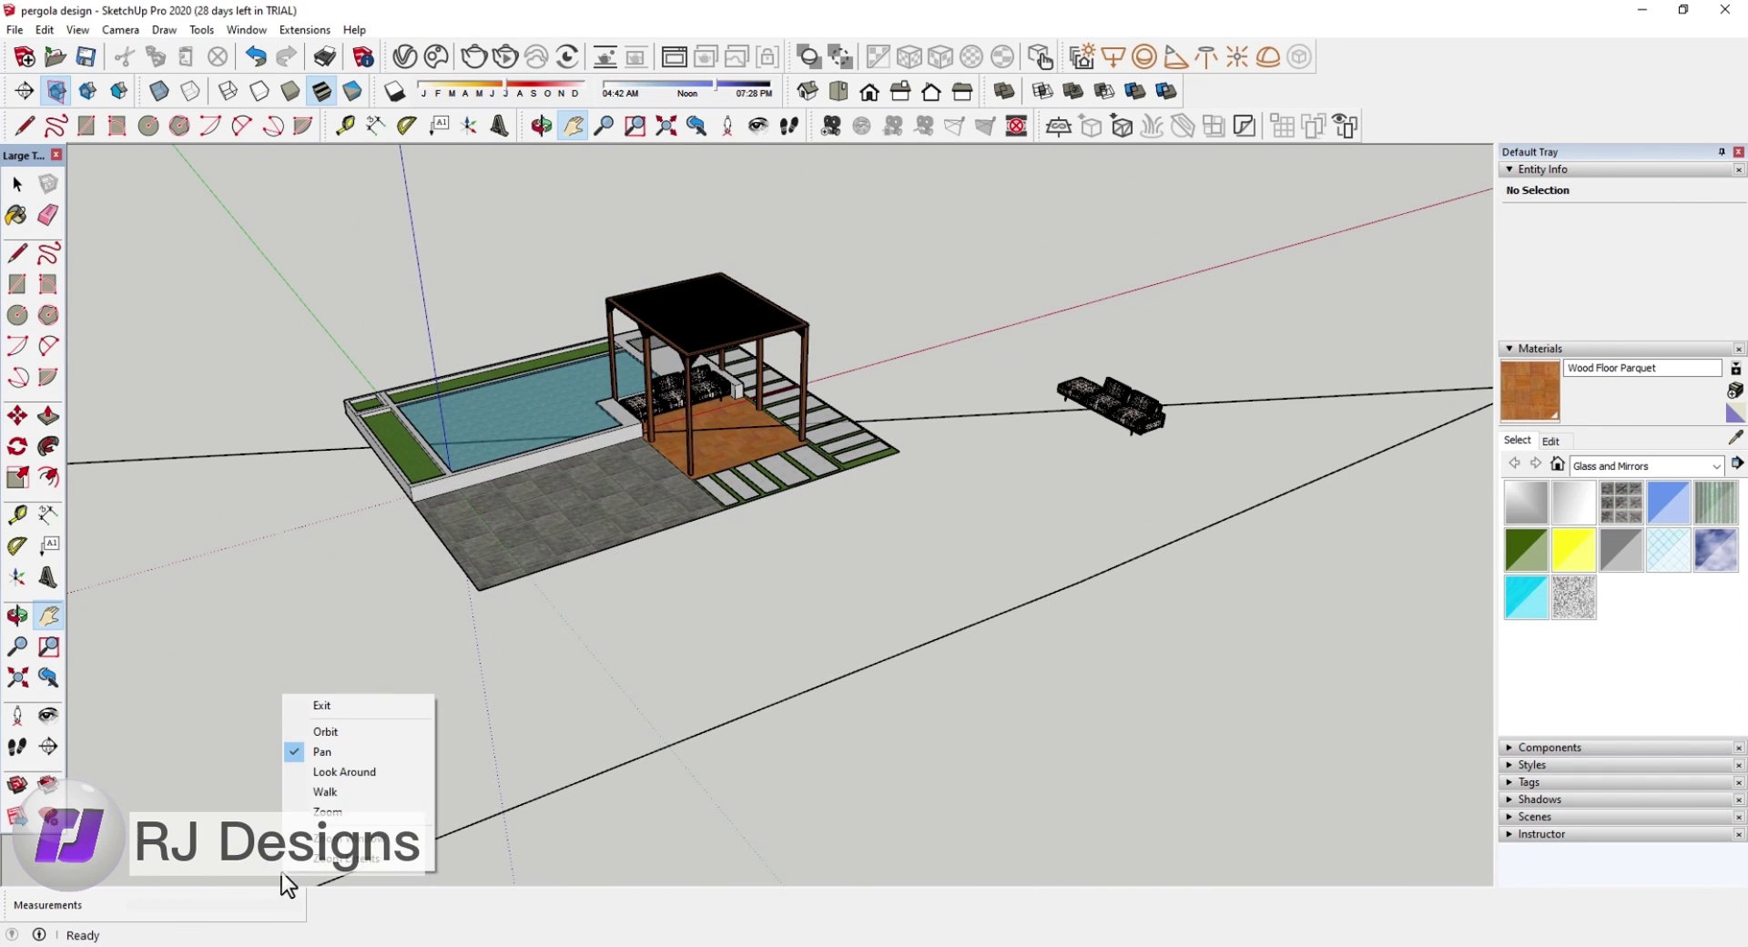
pyautogui.click(323, 705)
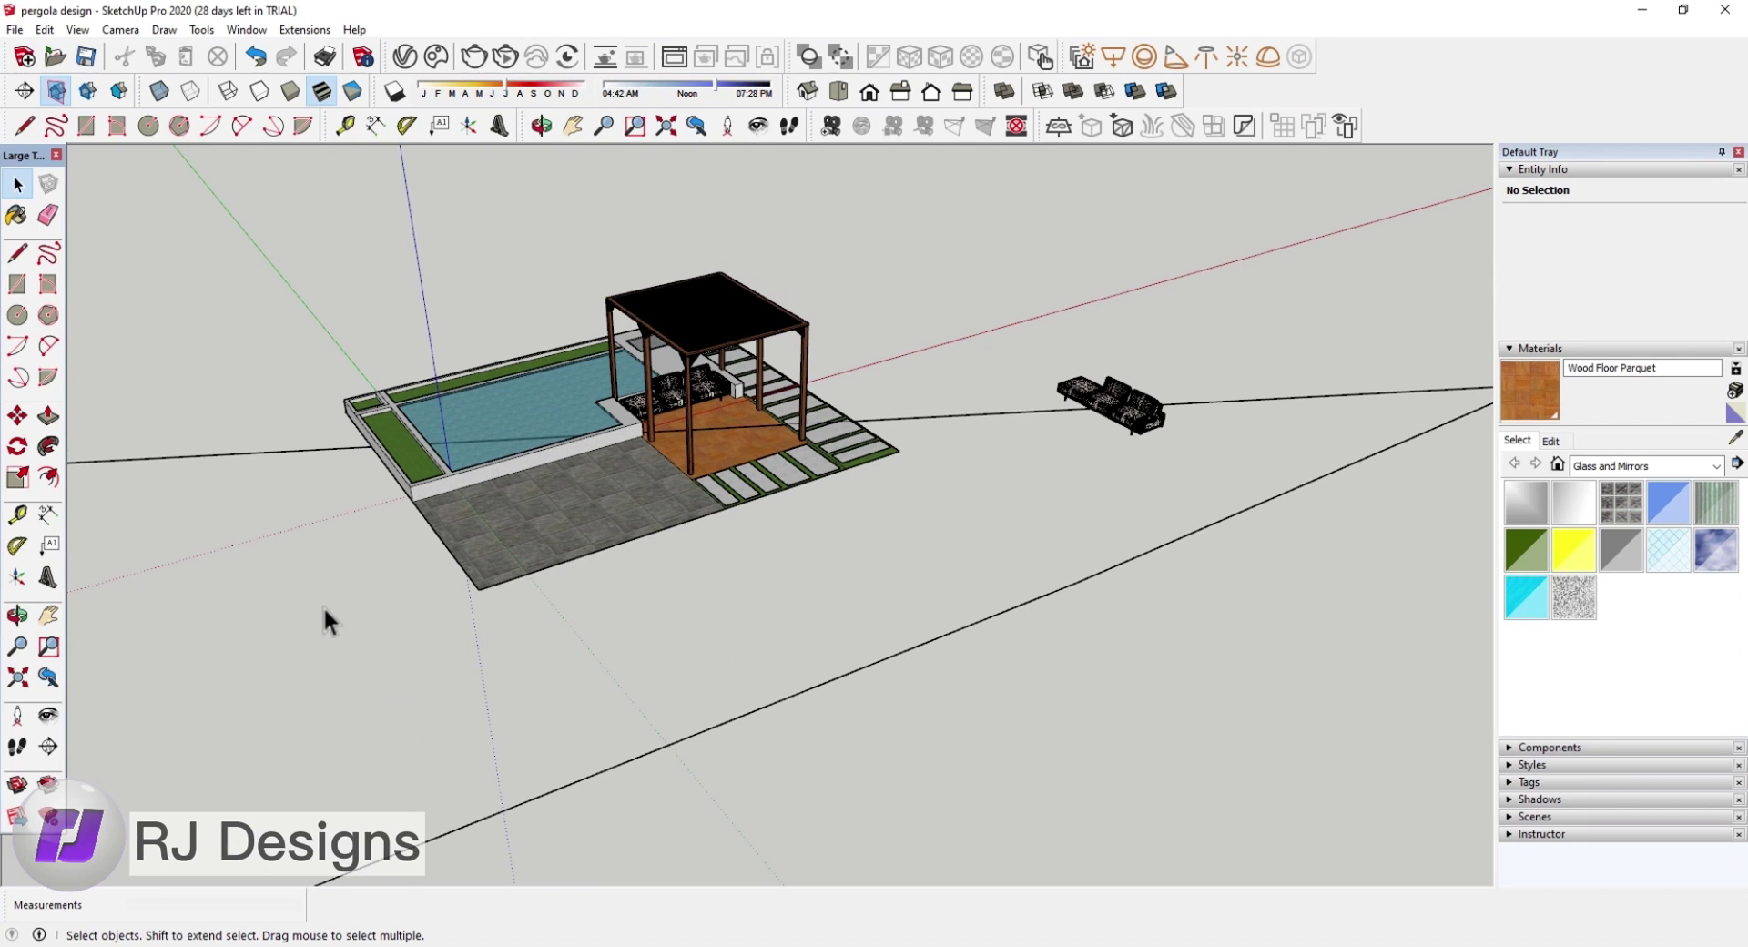
# Step: Delete the three long stray lines around the scene, then select the loose sofa
pyautogui.moveTo(1406, 544); pyautogui.dragTo(1303, 364)
pyautogui.press('Delete')
pyautogui.moveTo(1047, 648); pyautogui.dragTo(948, 552)
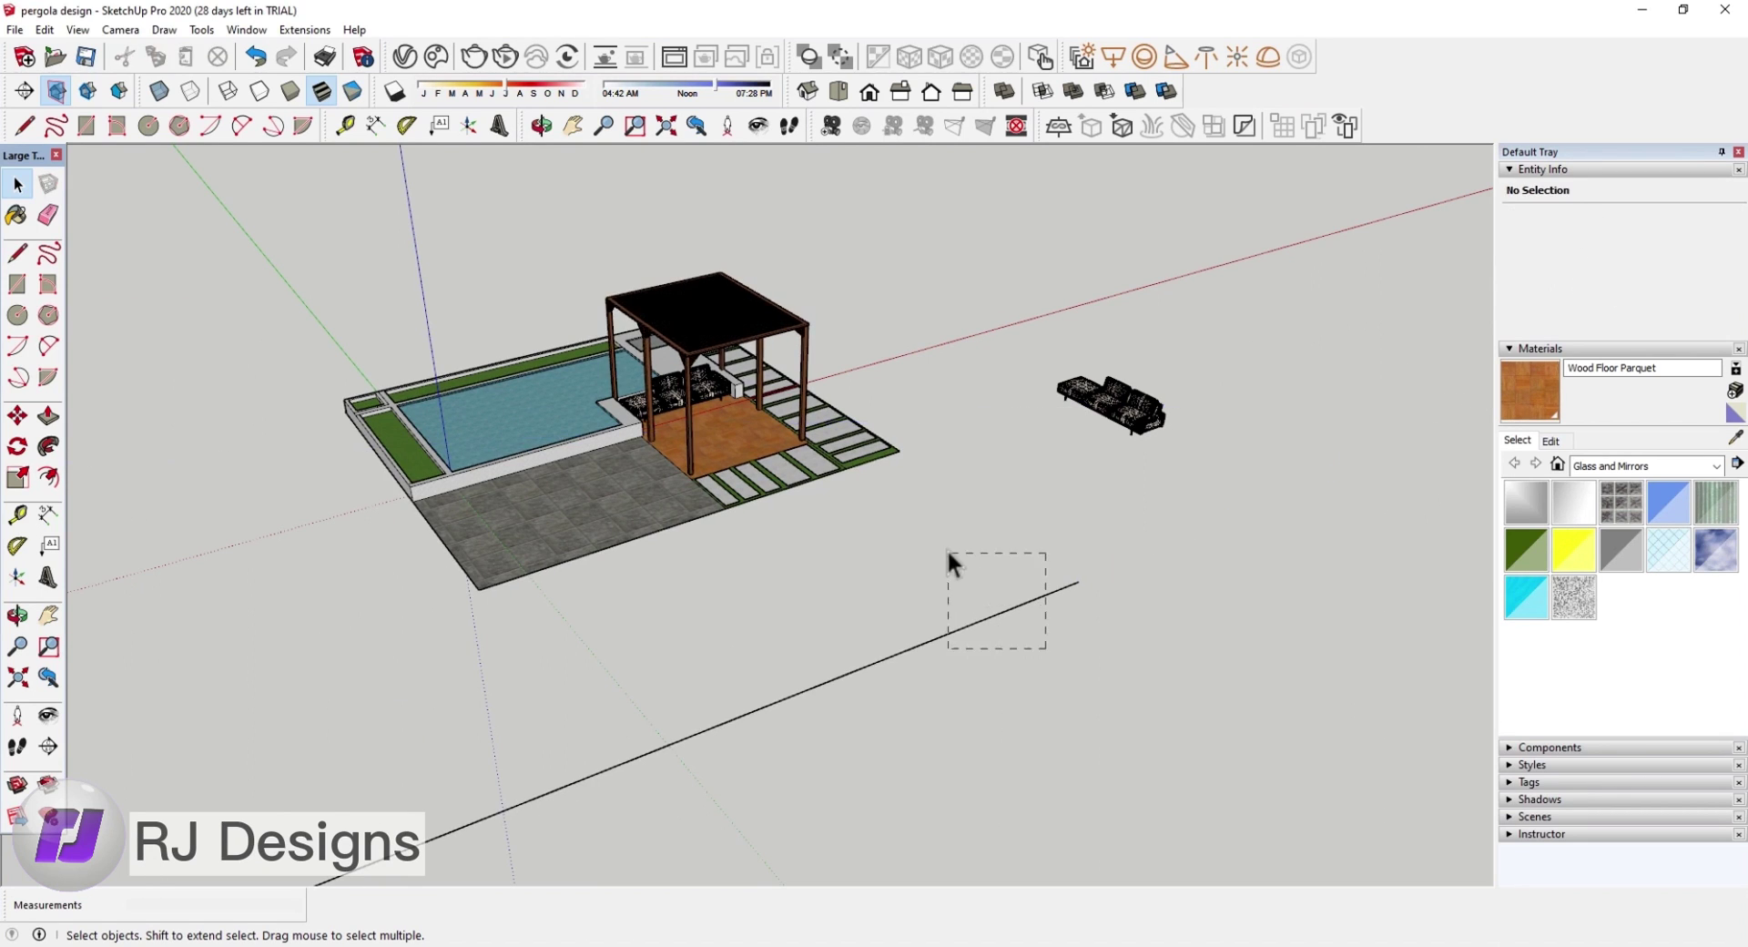
pyautogui.press('Delete')
pyautogui.scroll(-3, 1096, 537)
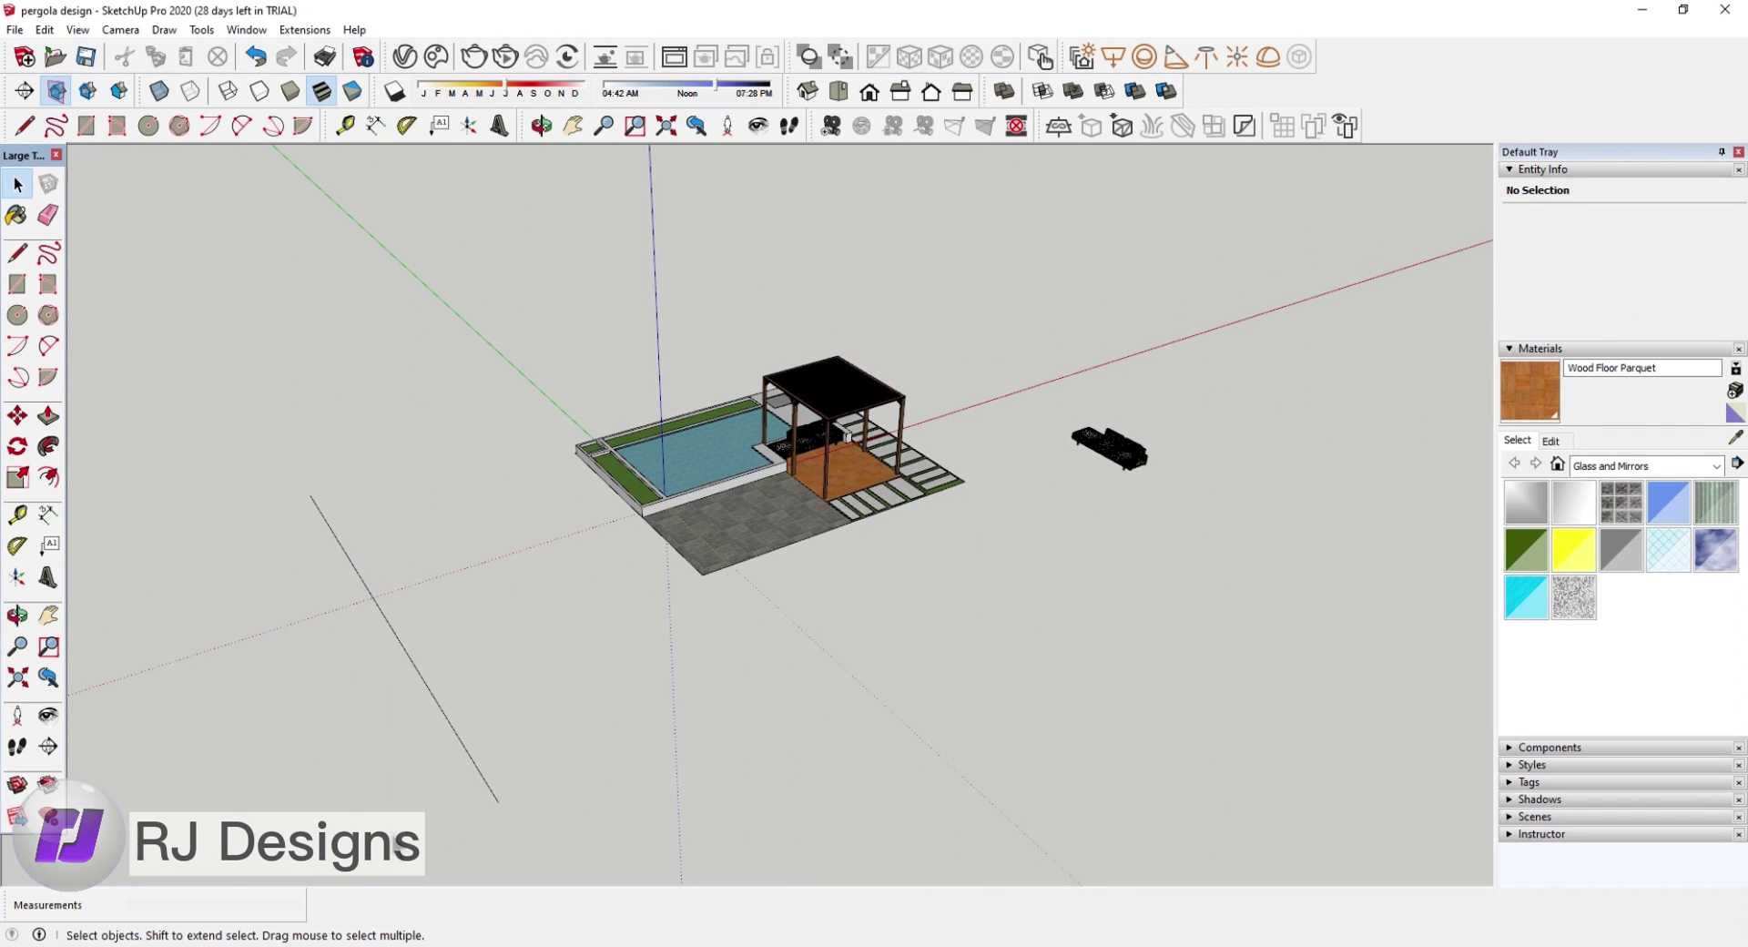
pyautogui.moveTo(508, 754); pyautogui.dragTo(381, 788)
pyautogui.press('Delete')
pyautogui.scroll(5, 1184, 464)
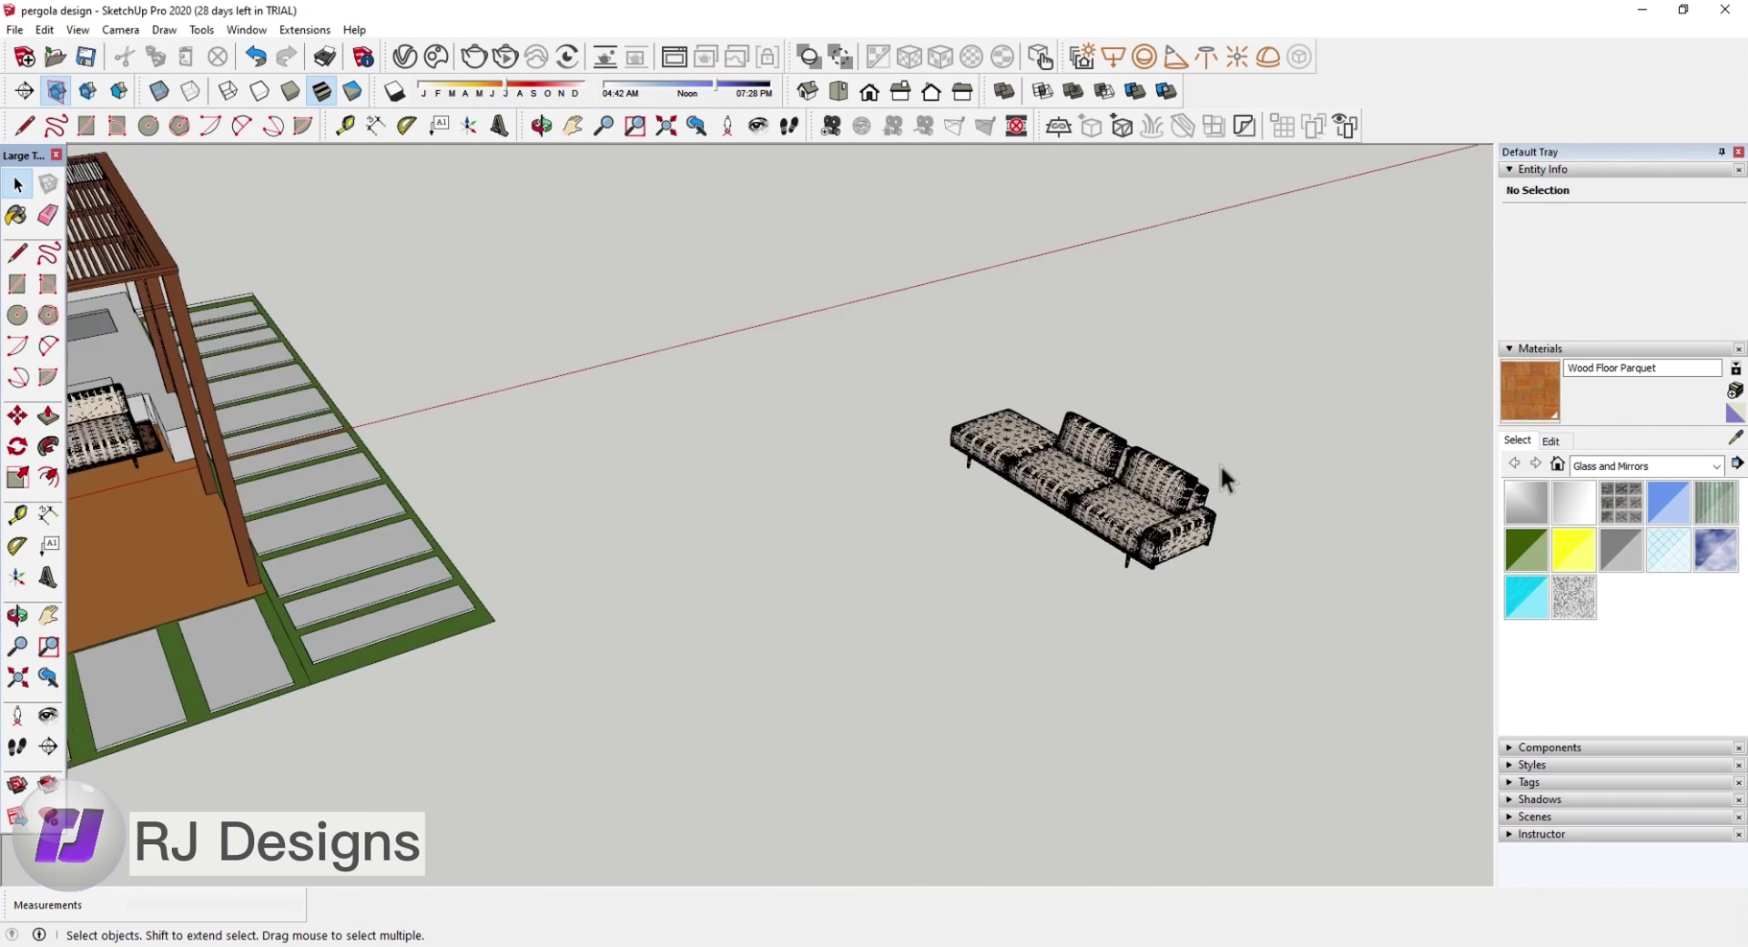
pyautogui.click(1220, 478)
pyautogui.scroll(-1, 1273, 475)
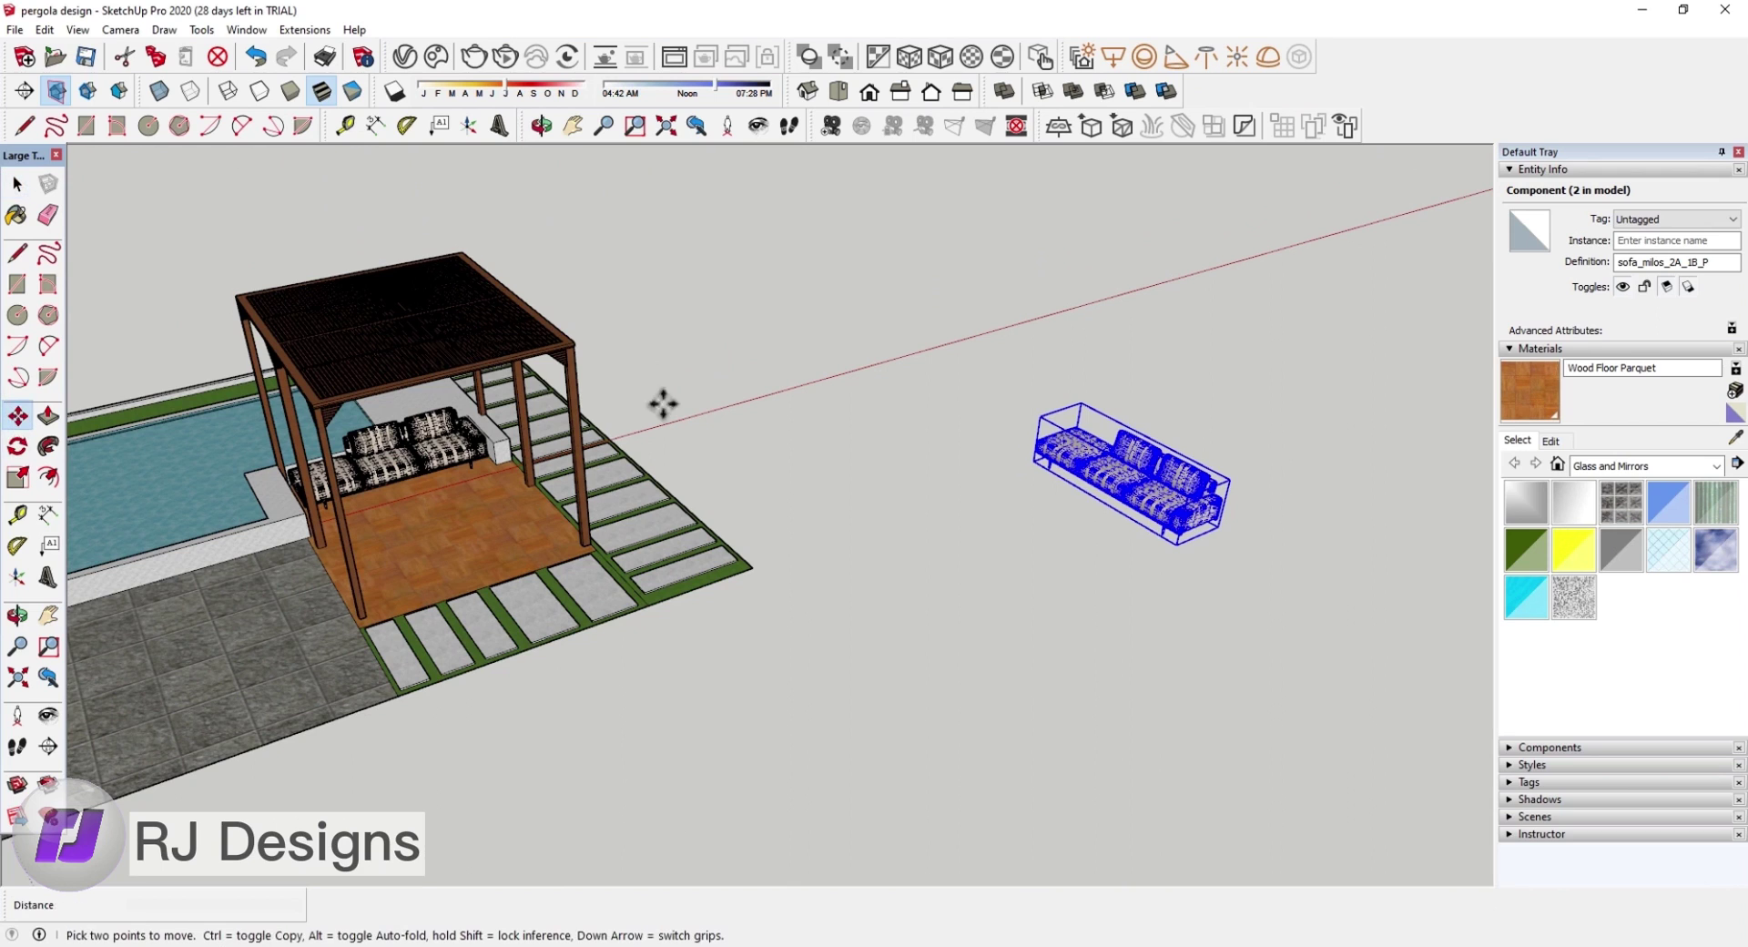
# Step: Move the second sofa onto the deck under the pergola
pyautogui.click(1034, 465)
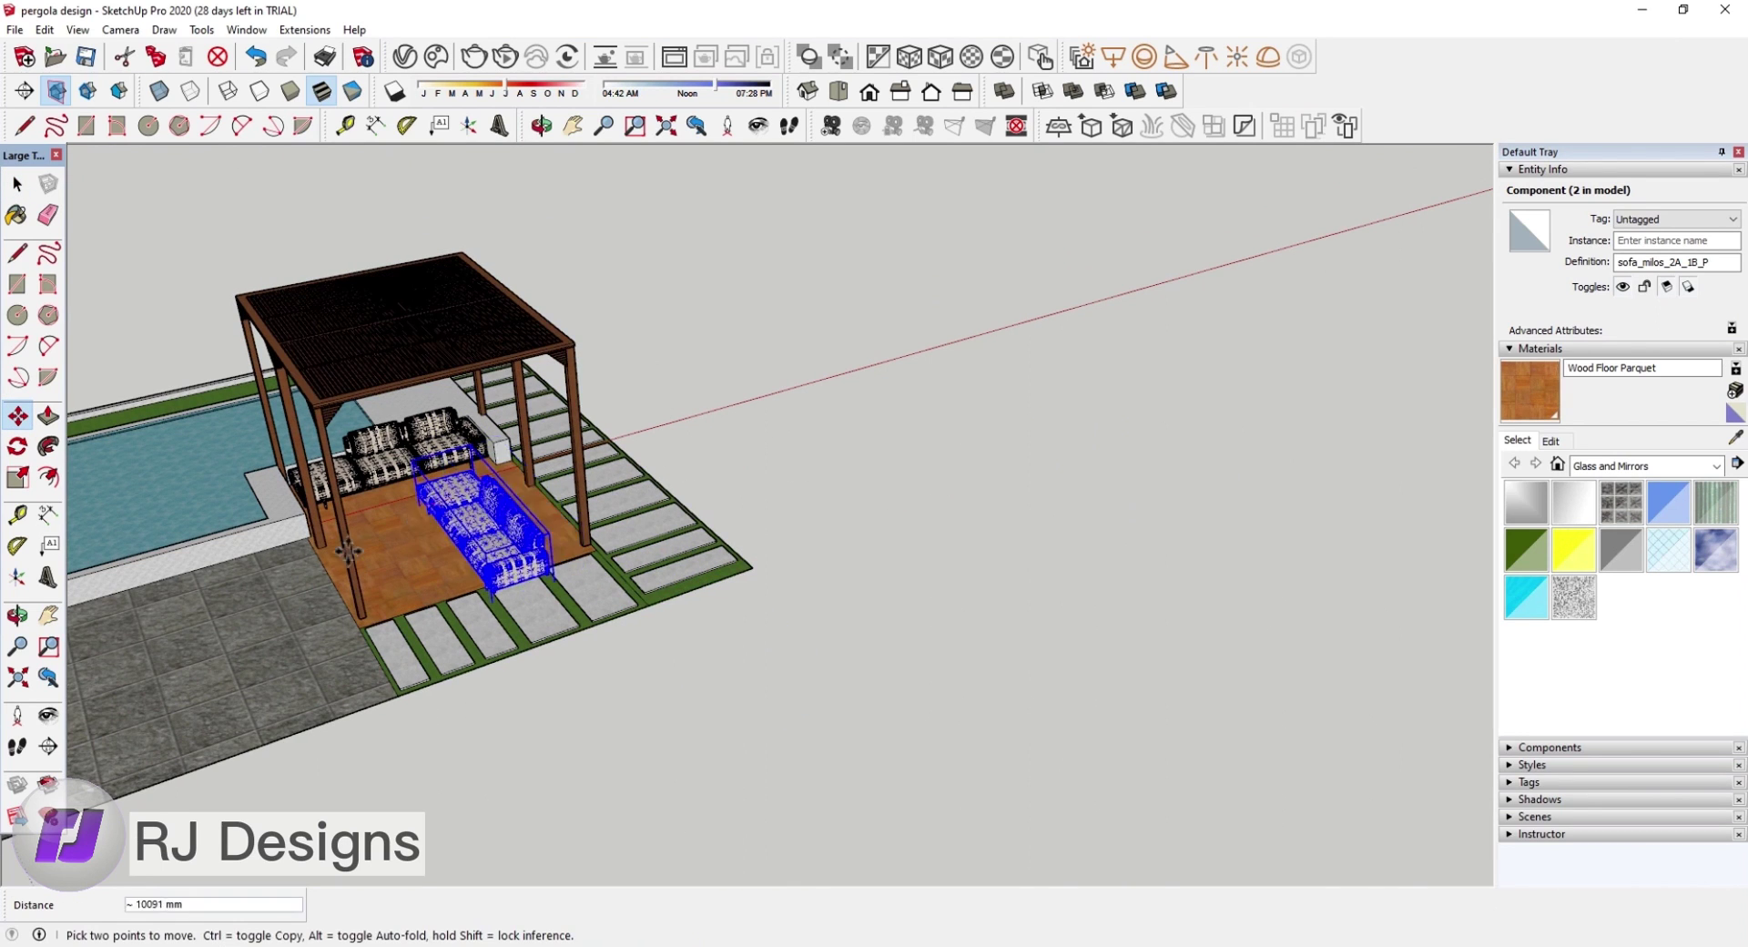
pyautogui.scroll(2, 348, 551)
pyautogui.scroll(2, 409, 519)
pyautogui.click(487, 492)
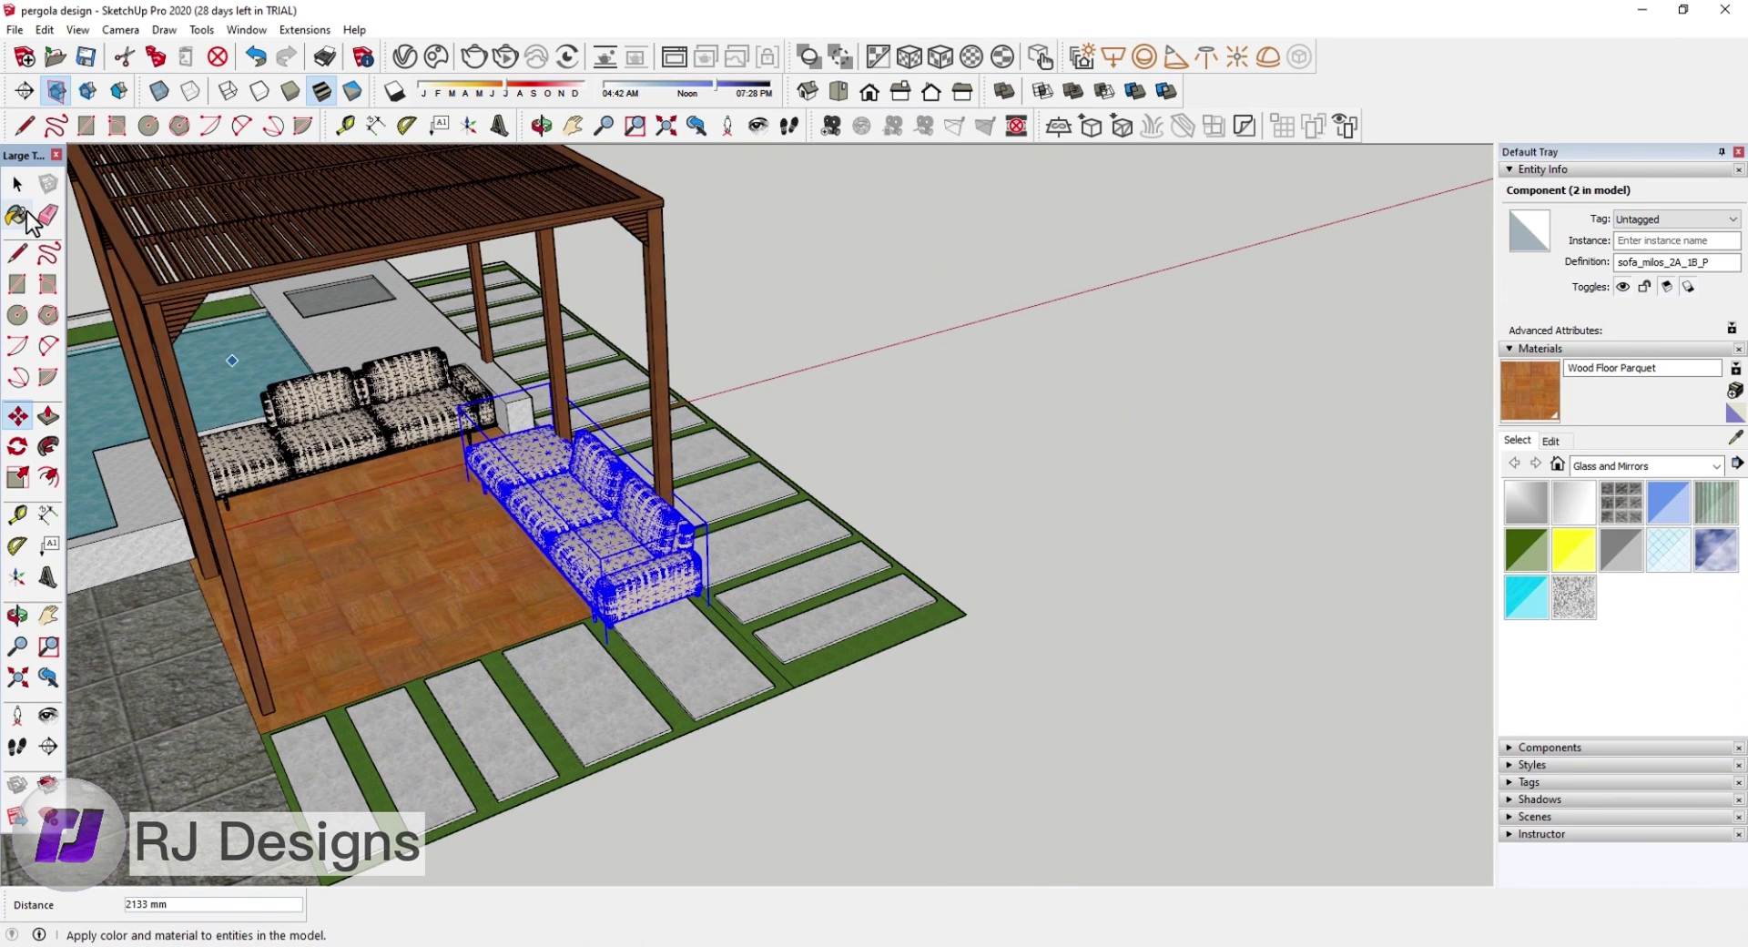
pyautogui.click(16, 184)
pyautogui.click(920, 326)
# Step: Explode the second sofa component into its separate modules
pyautogui.scroll(3, 543, 488)
pyautogui.scroll(2, 544, 488)
pyautogui.click(622, 480)
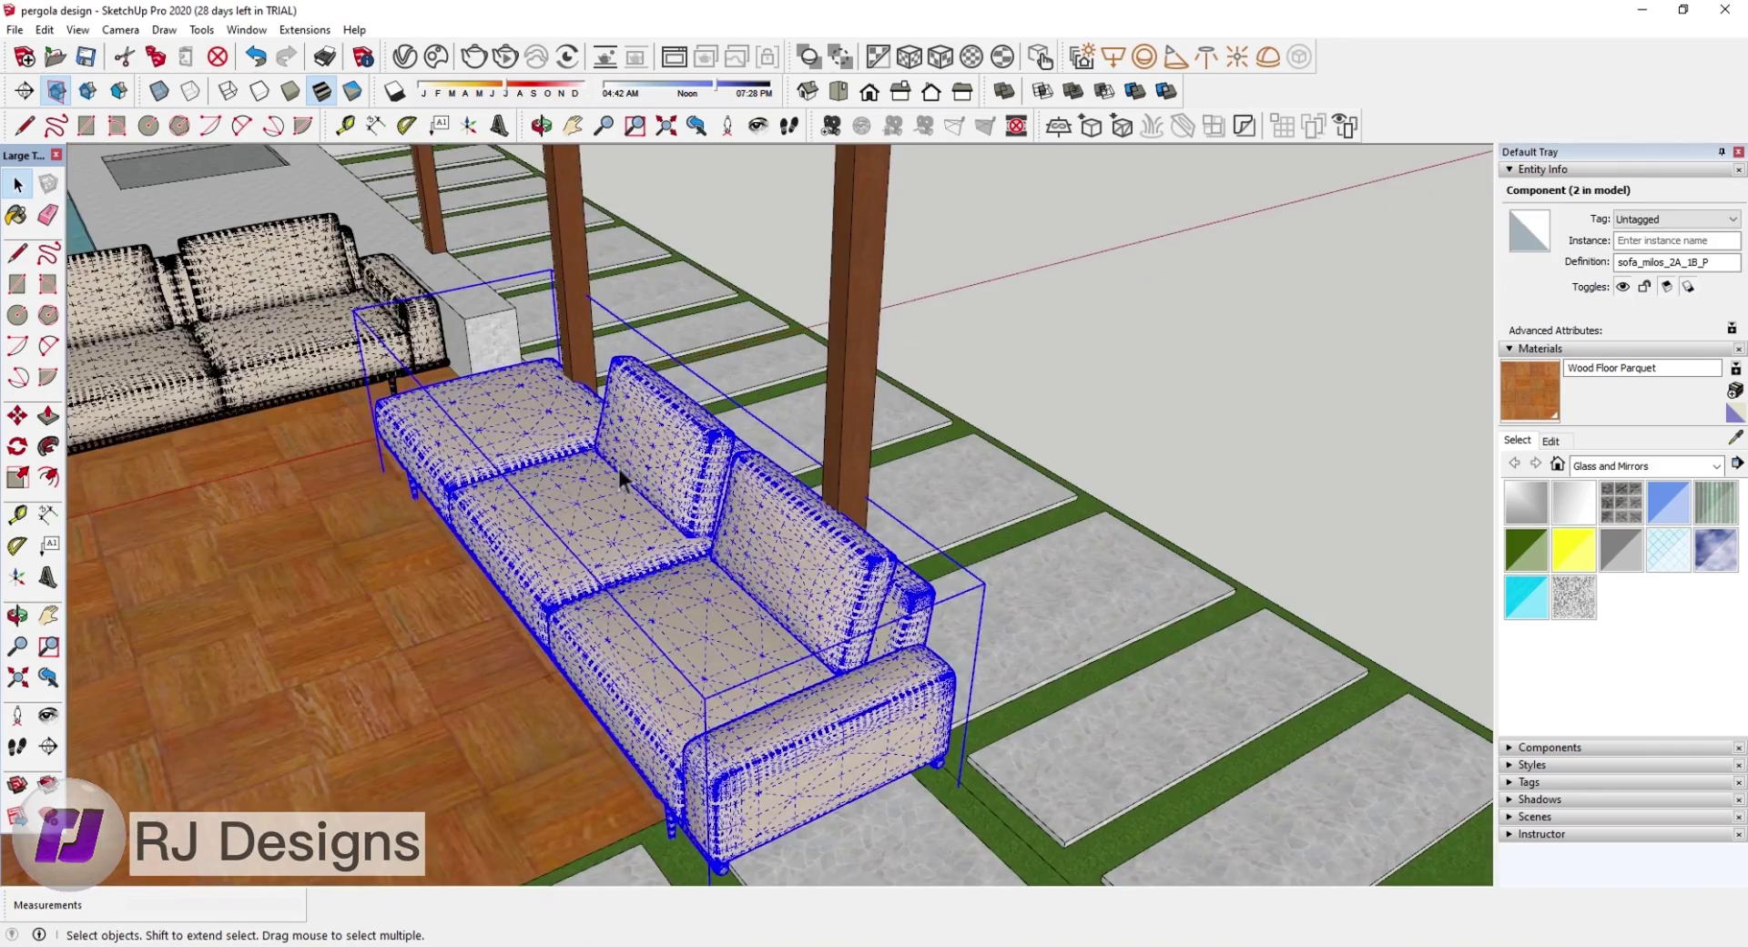
pyautogui.moveTo(622, 480); pyautogui.dragTo(847, 394, button='middle')
pyautogui.scroll(2, 609, 448)
pyautogui.scroll(3, 583, 439)
pyautogui.rightClick(583, 439)
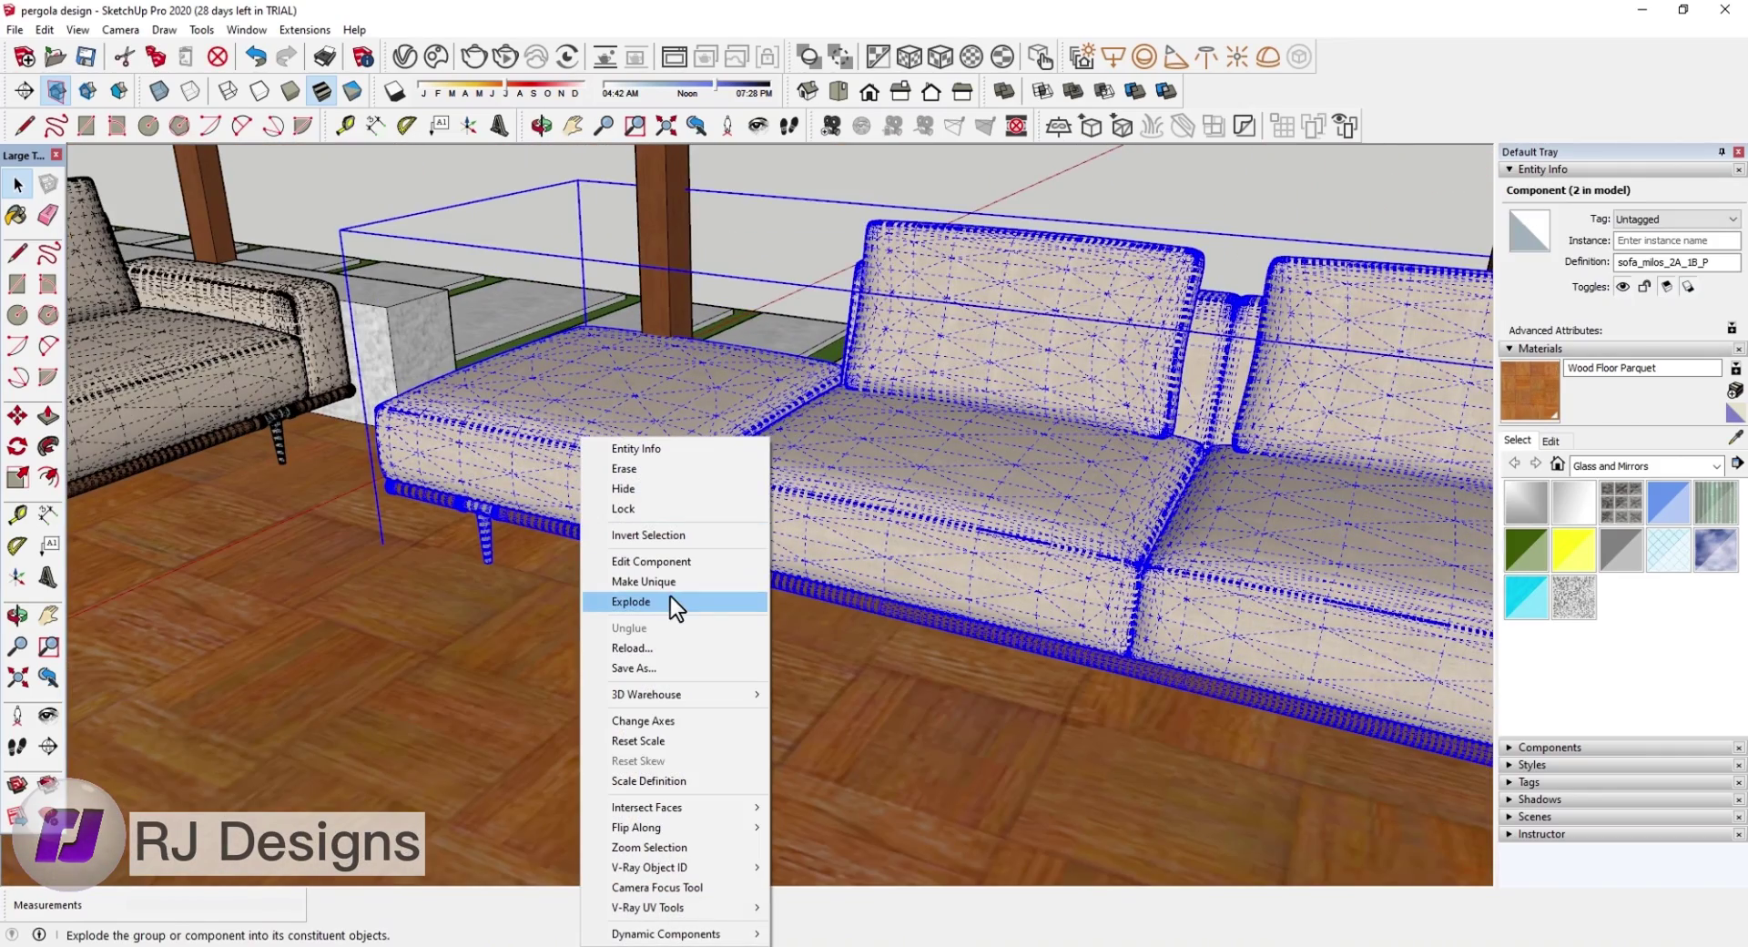
pyautogui.click(670, 597)
# Step: Move the inner sofa component 1622 mm to the deck's right edge and open it
pyautogui.moveTo(670, 598); pyautogui.dragTo(615, 430, button='middle')
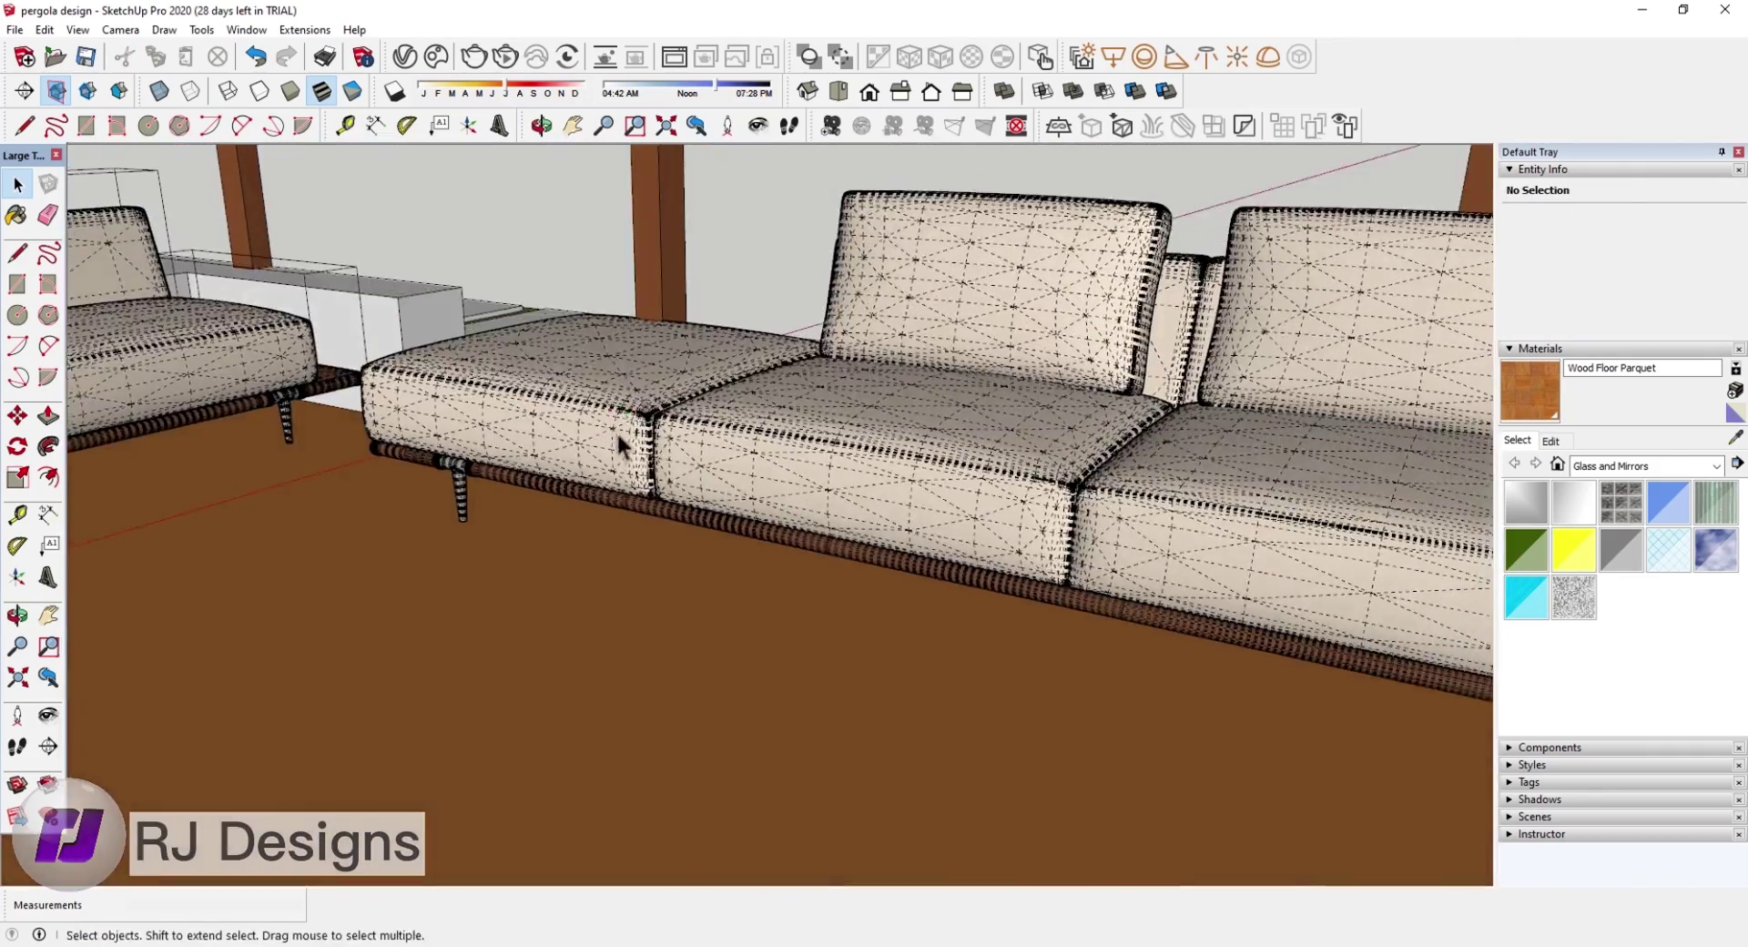
pyautogui.scroll(-5, 616, 430)
pyautogui.rightClick(682, 457)
pyautogui.click(16, 418)
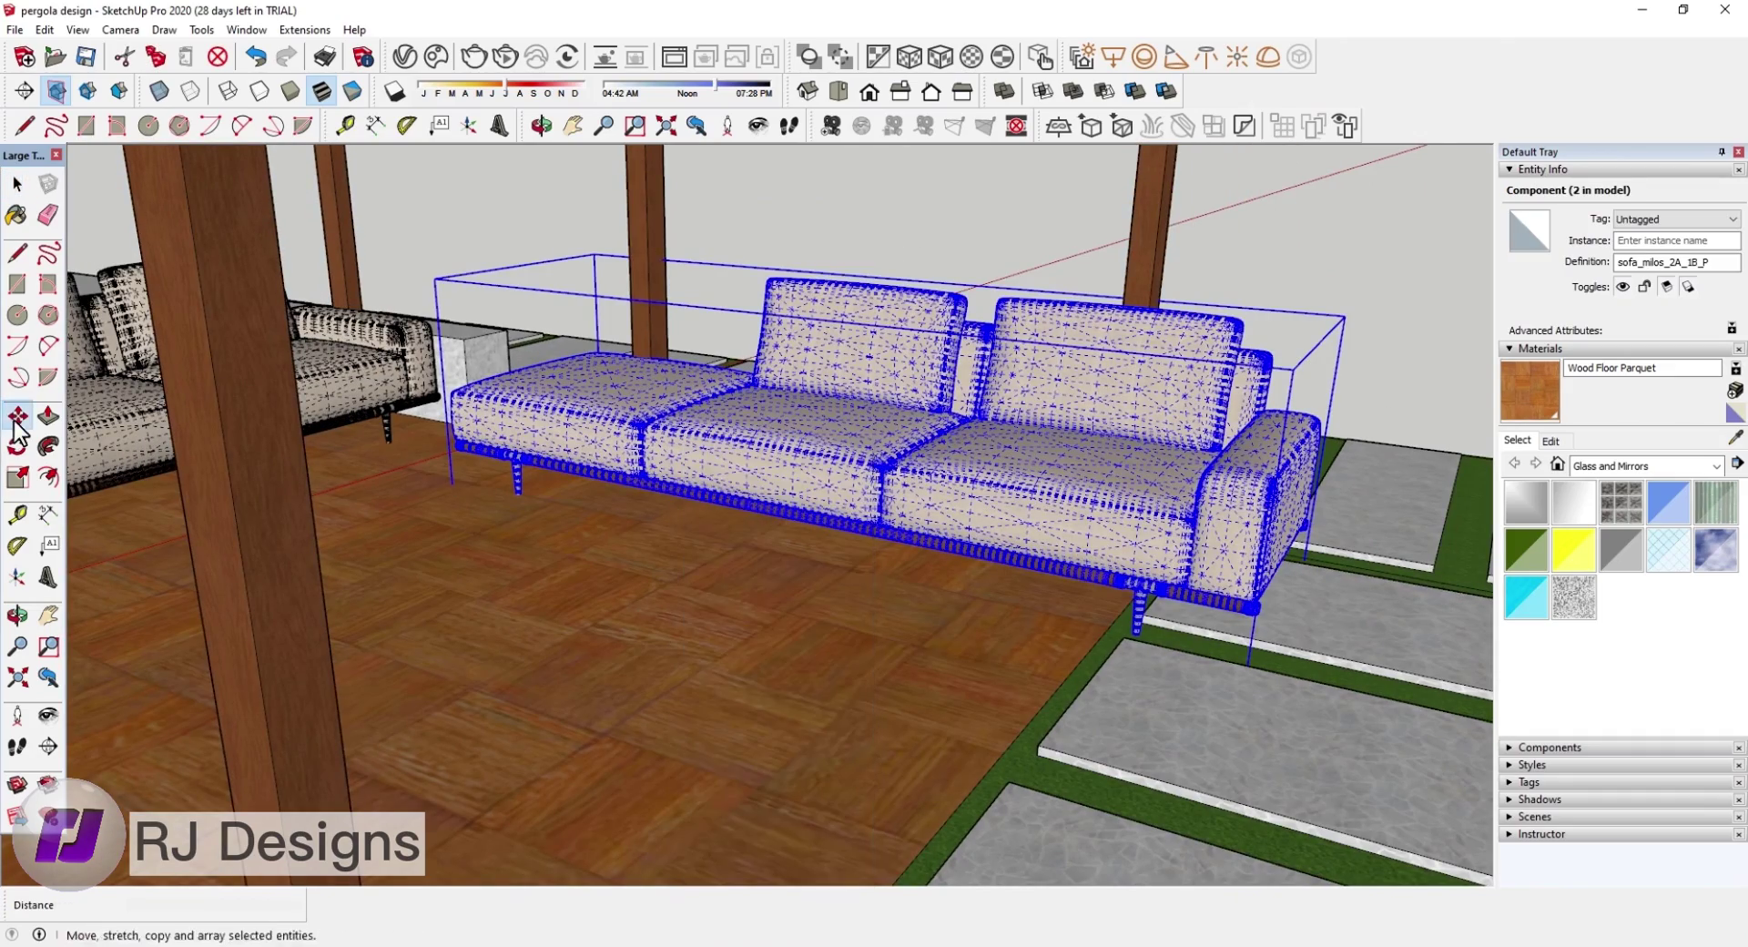
pyautogui.scroll(3, 883, 688)
pyautogui.click(1111, 569)
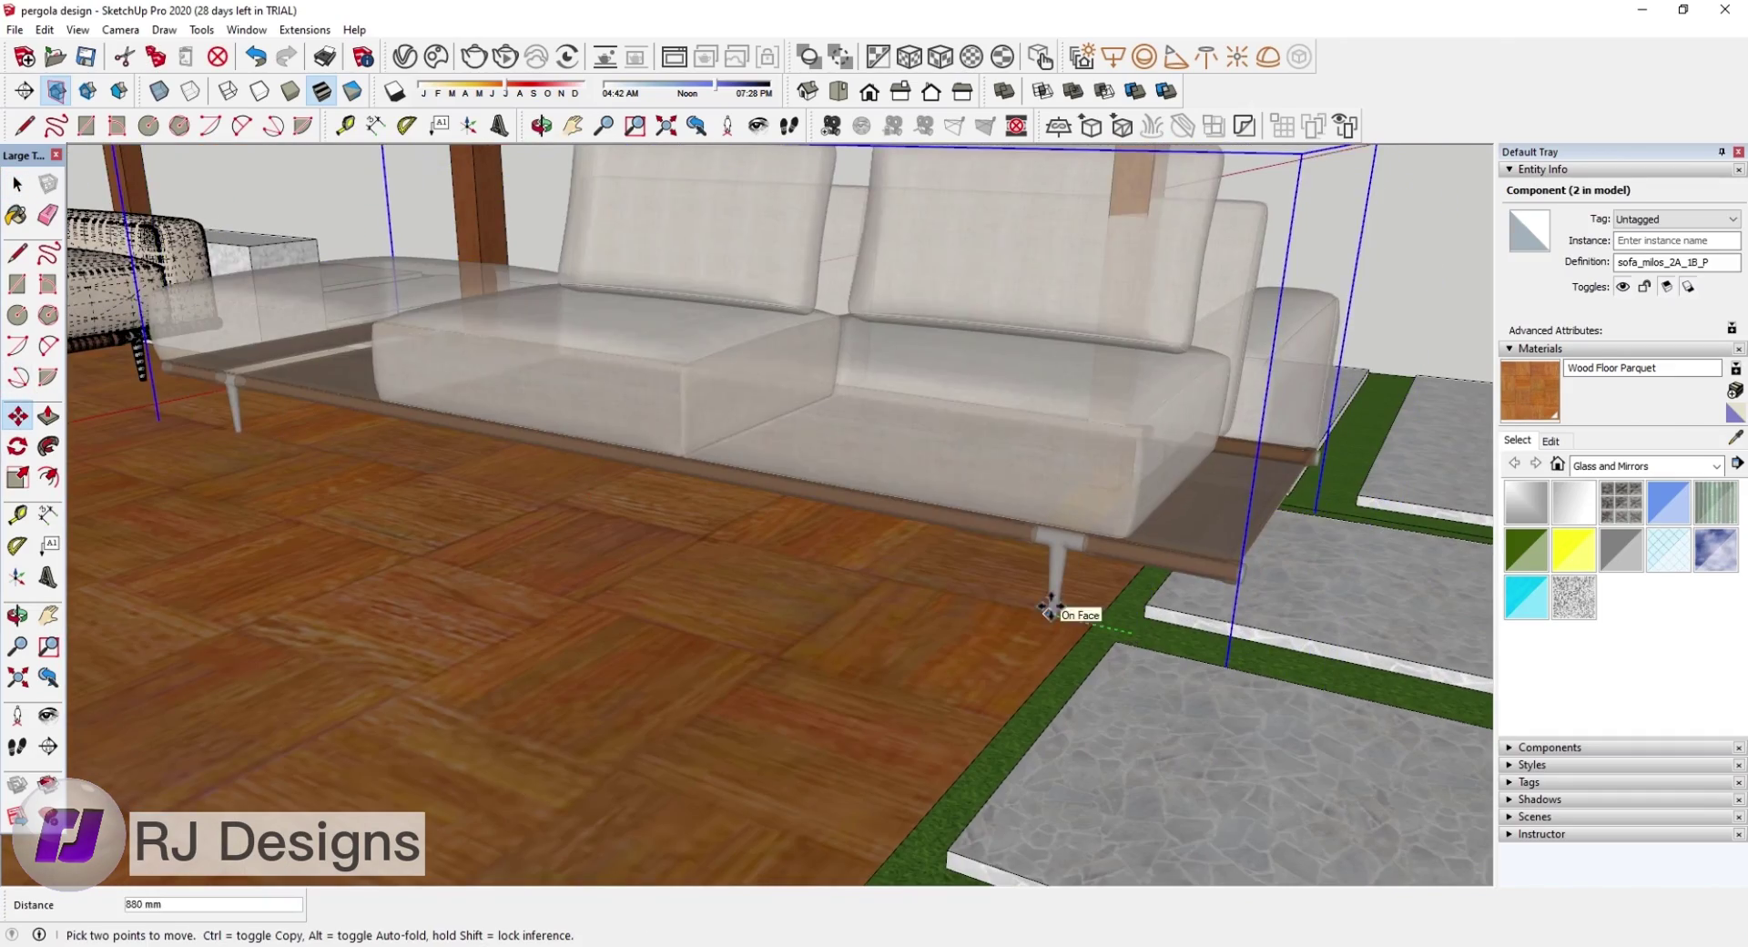
pyautogui.click(985, 592)
pyautogui.scroll(-2, 618, 612)
pyautogui.moveTo(747, 501); pyautogui.dragTo(1328, 554, button='middle')
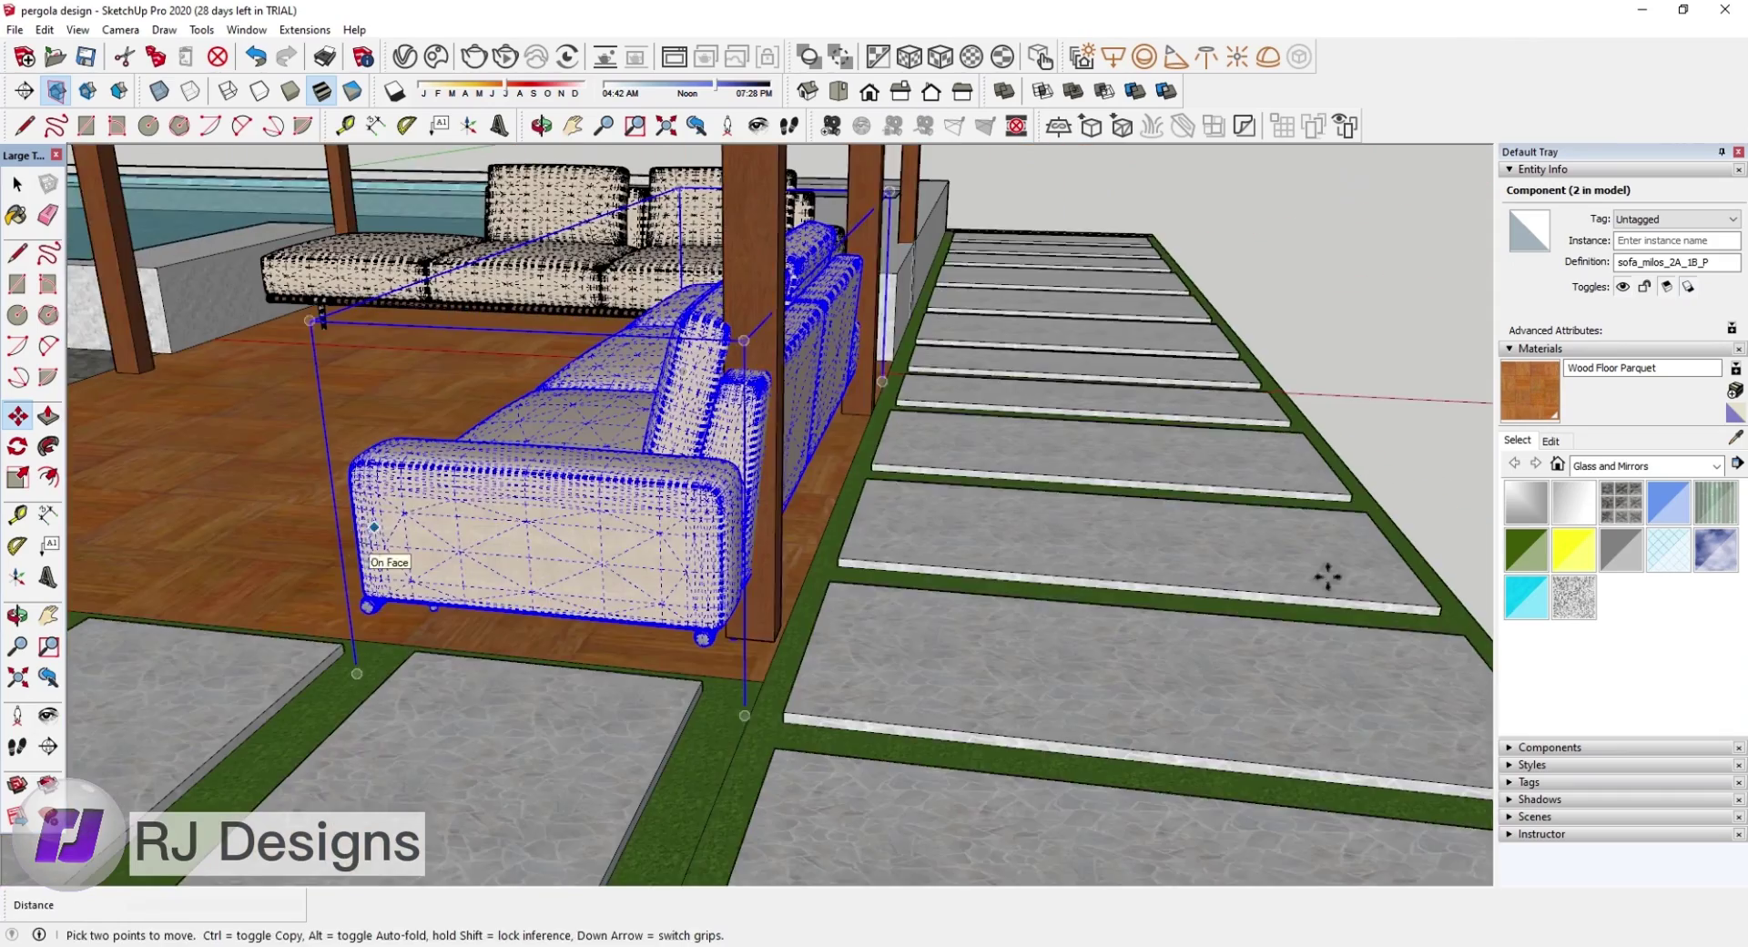
pyautogui.press('space')
pyautogui.moveTo(383, 558)
pyautogui.mouseDown(button='middle')
pyautogui.moveTo(390, 385)
pyautogui.moveTo(655, 355)
pyautogui.mouseUp(button='middle')
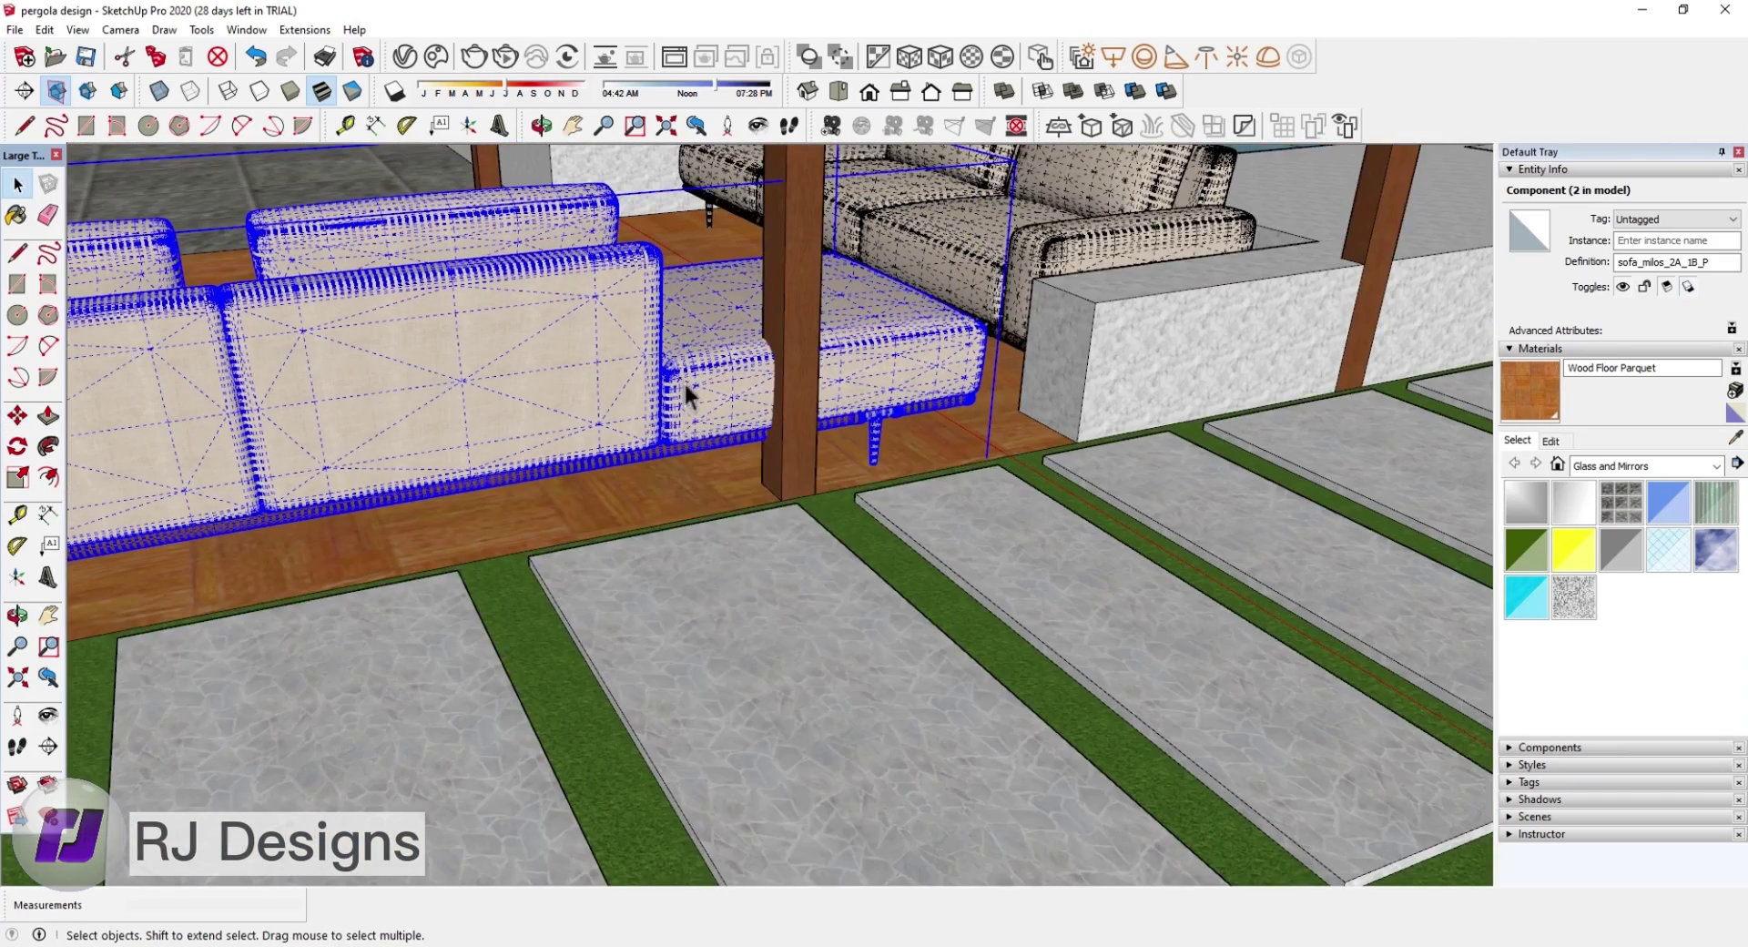
pyautogui.doubleClick(838, 378)
# Step: Hide the sofa's end pouf module
pyautogui.click(711, 383)
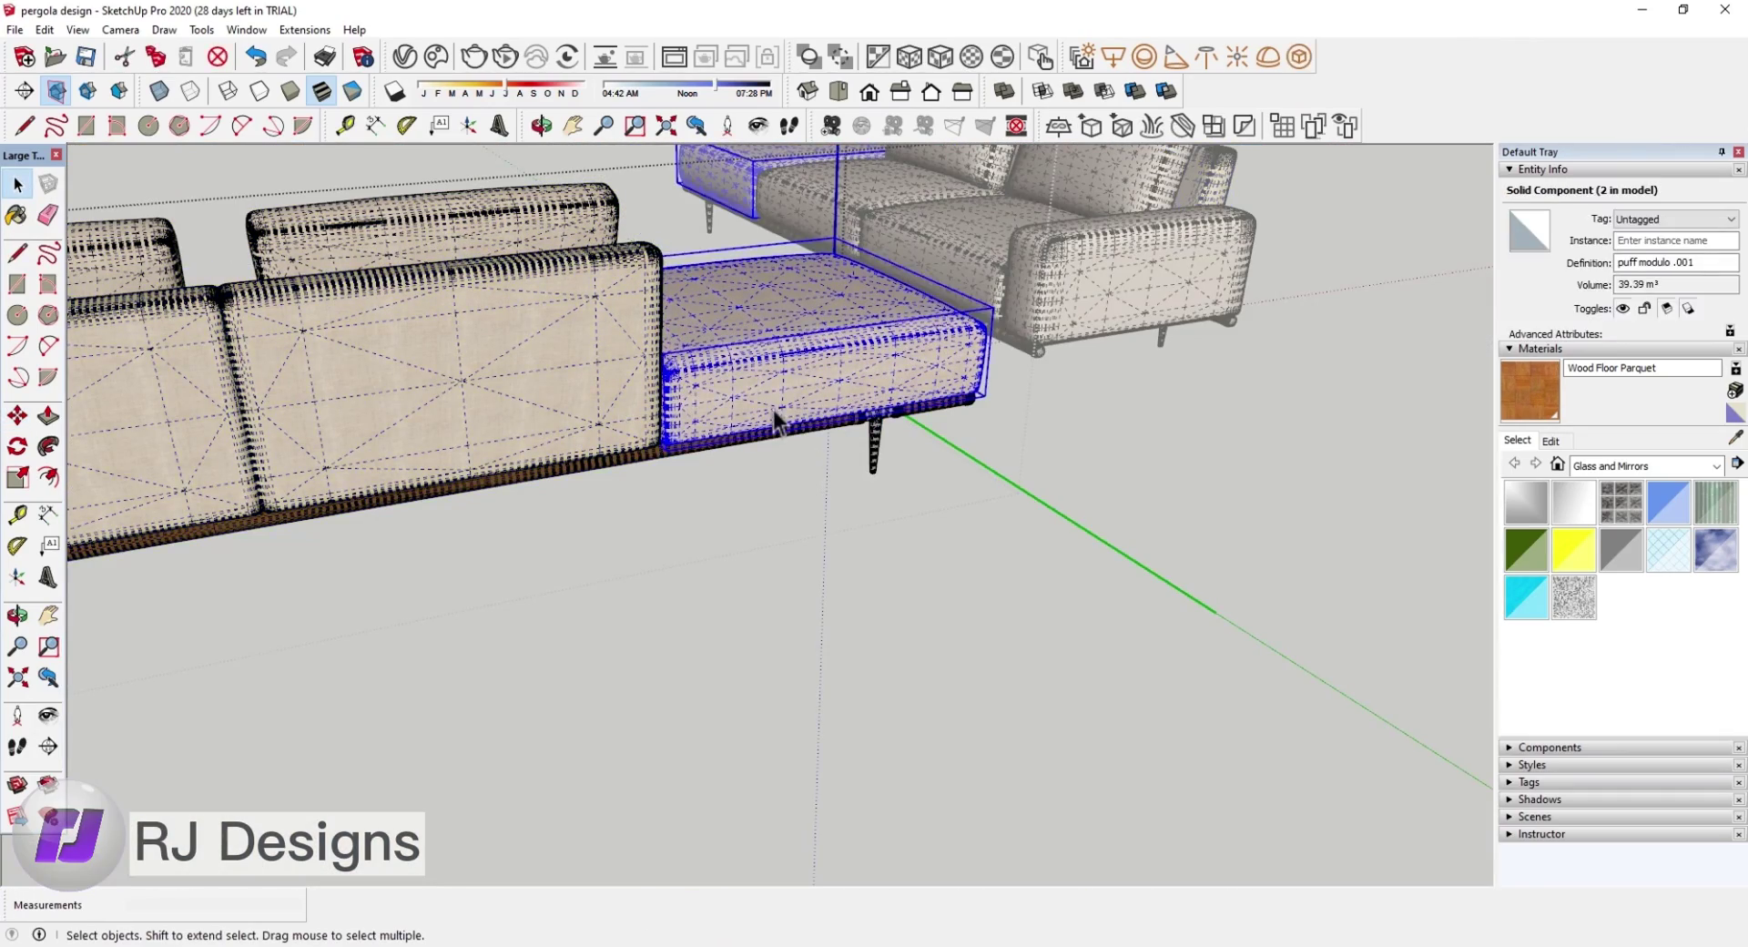
pyautogui.rightClick(731, 513)
pyautogui.click(774, 527)
pyautogui.rightClick(592, 366)
pyautogui.click(681, 489)
pyautogui.click(652, 483)
pyautogui.rightClick(610, 397)
pyautogui.click(747, 548)
# Step: Scale the base frame to 0.72 length and shorten the metal base to match
pyautogui.click(724, 412)
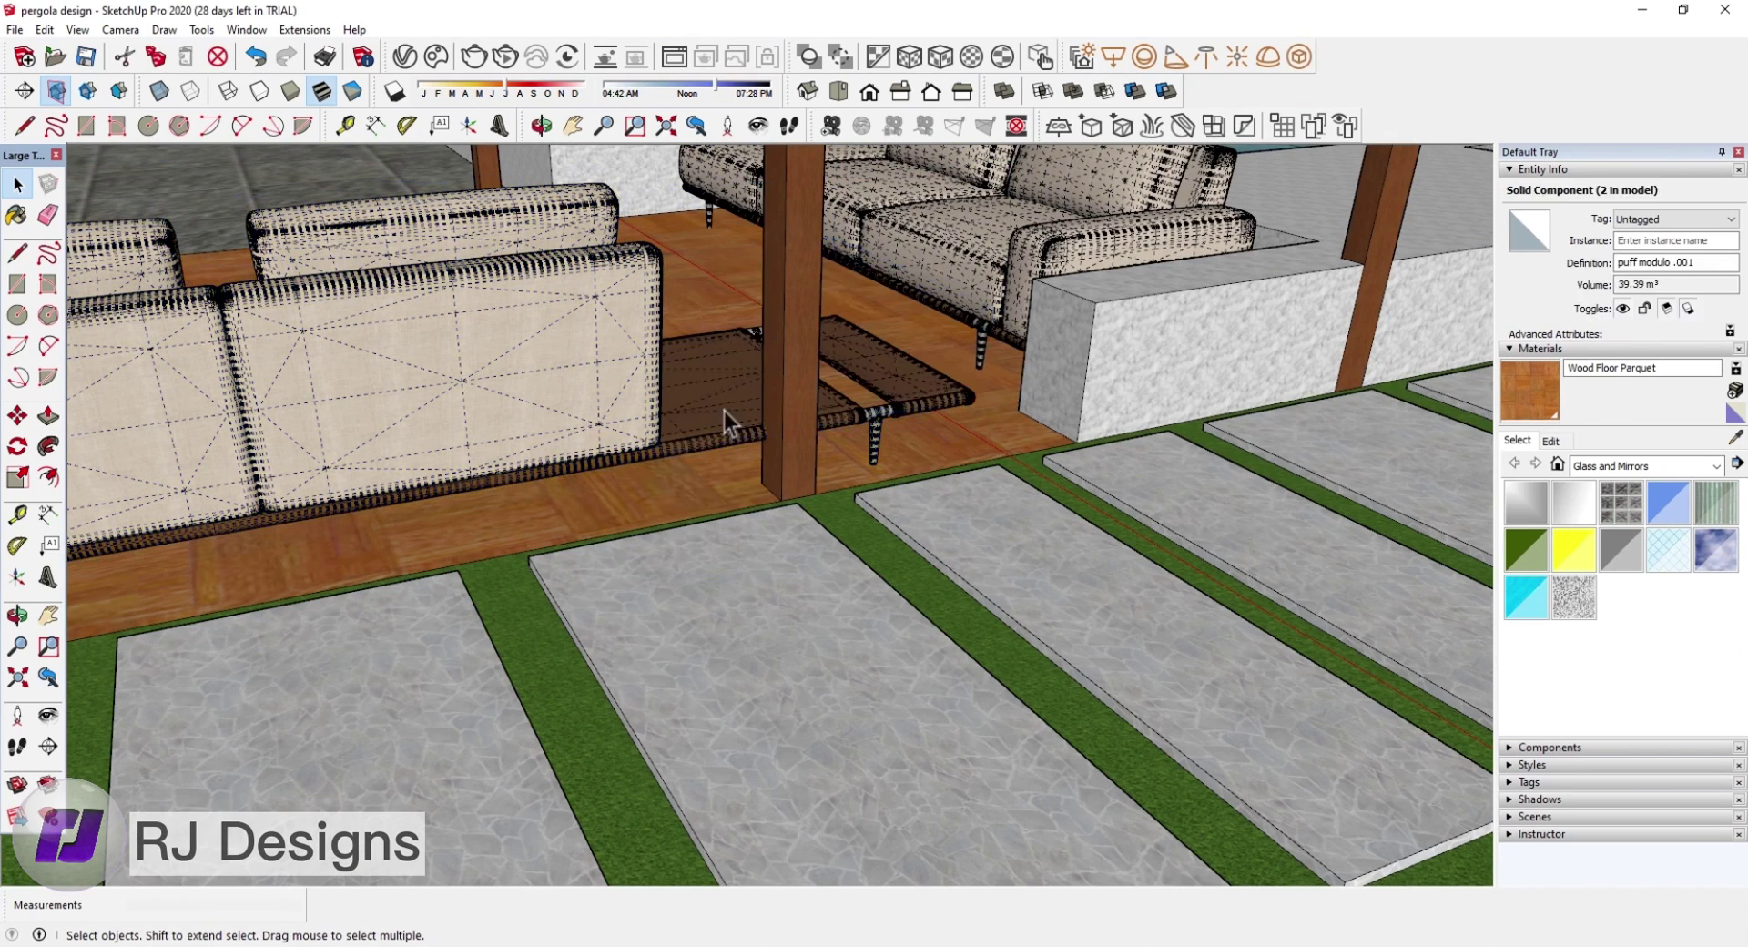
pyautogui.click(898, 396)
pyautogui.press('s')
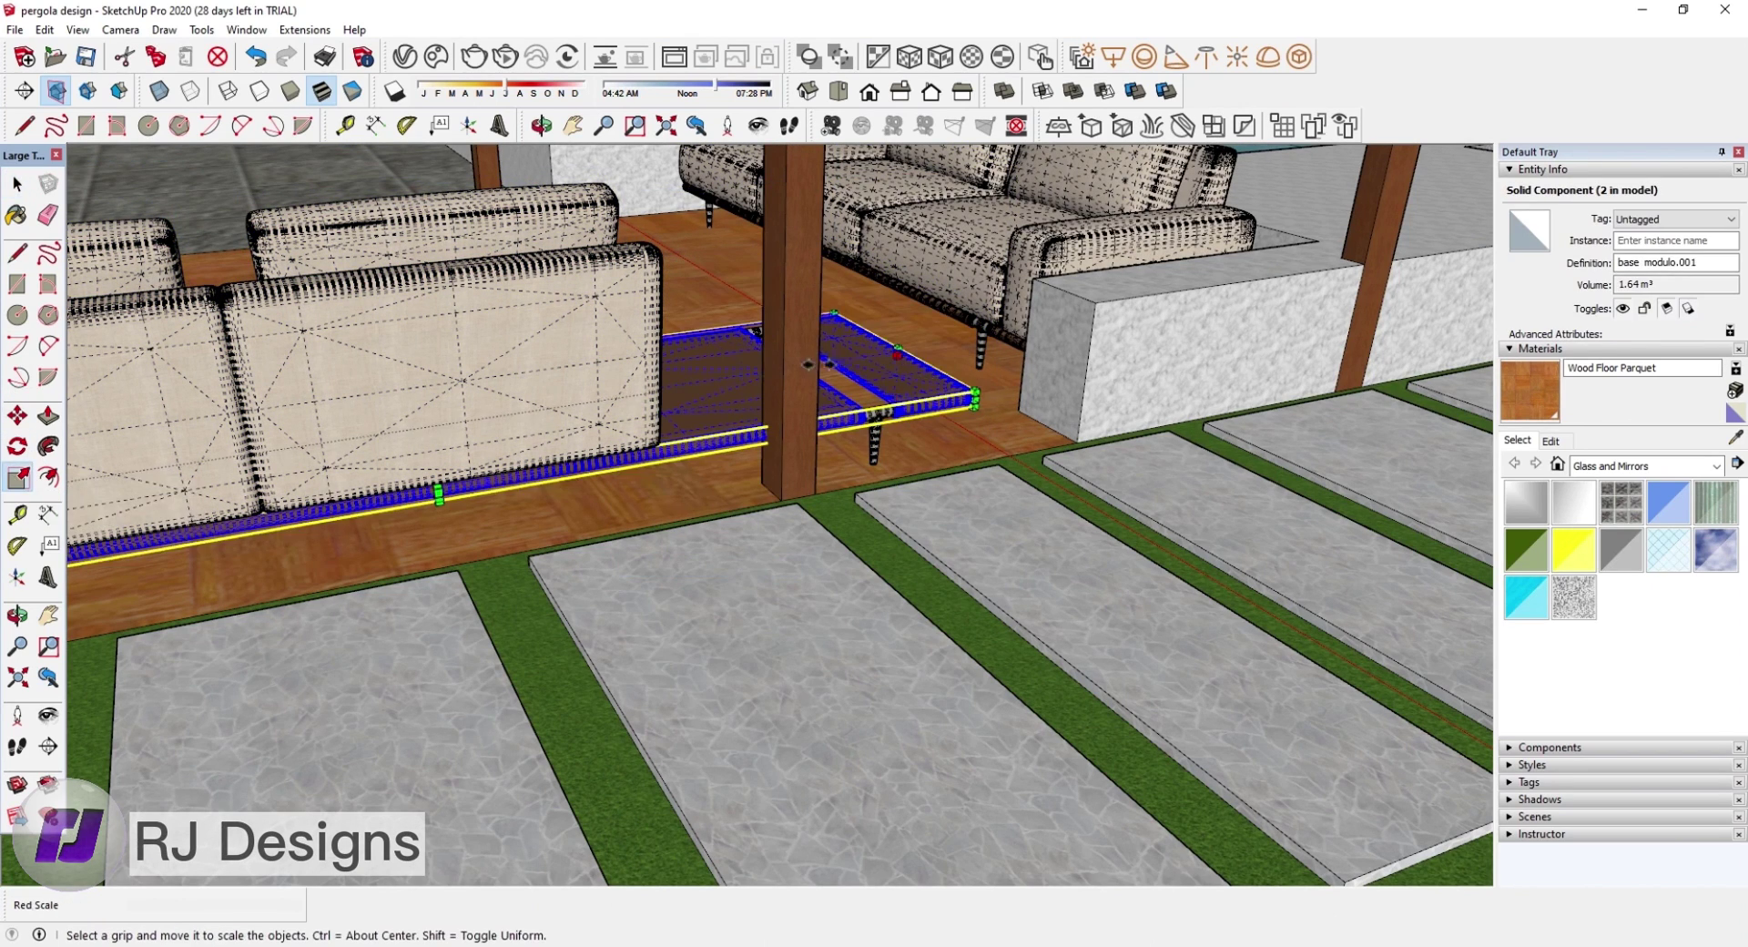
pyautogui.moveTo(897, 353); pyautogui.dragTo(652, 395)
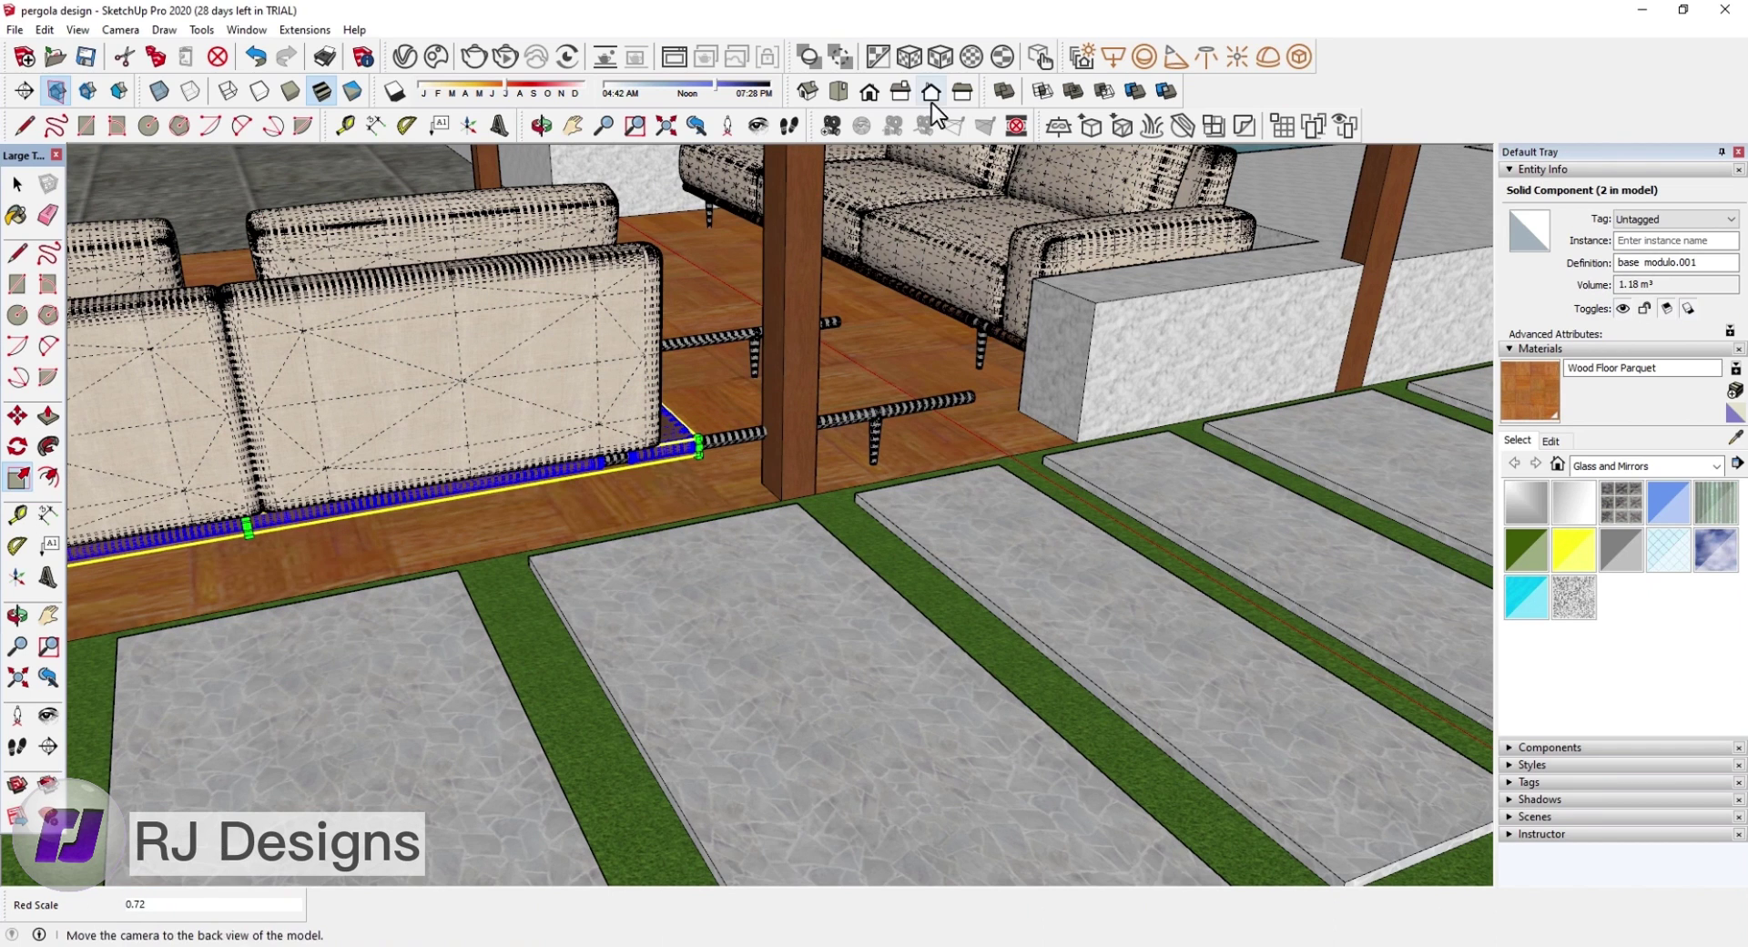
pyautogui.press('space')
pyautogui.click(878, 417)
pyautogui.click(18, 477)
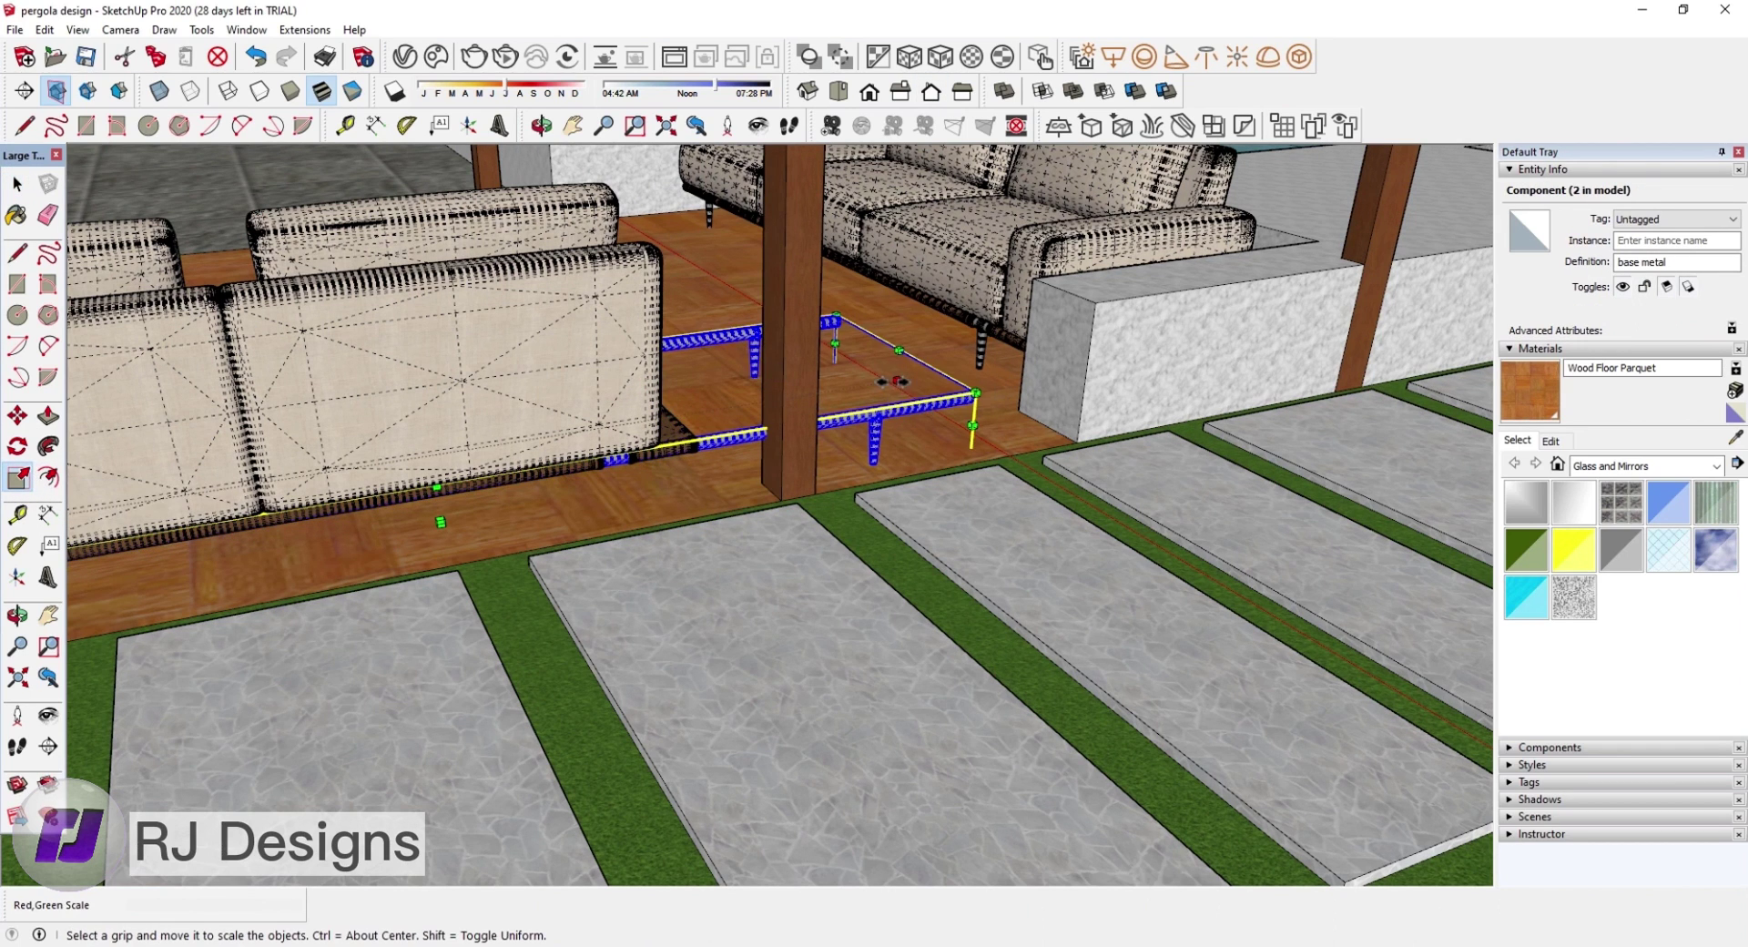
pyautogui.moveTo(976, 394); pyautogui.dragTo(664, 448)
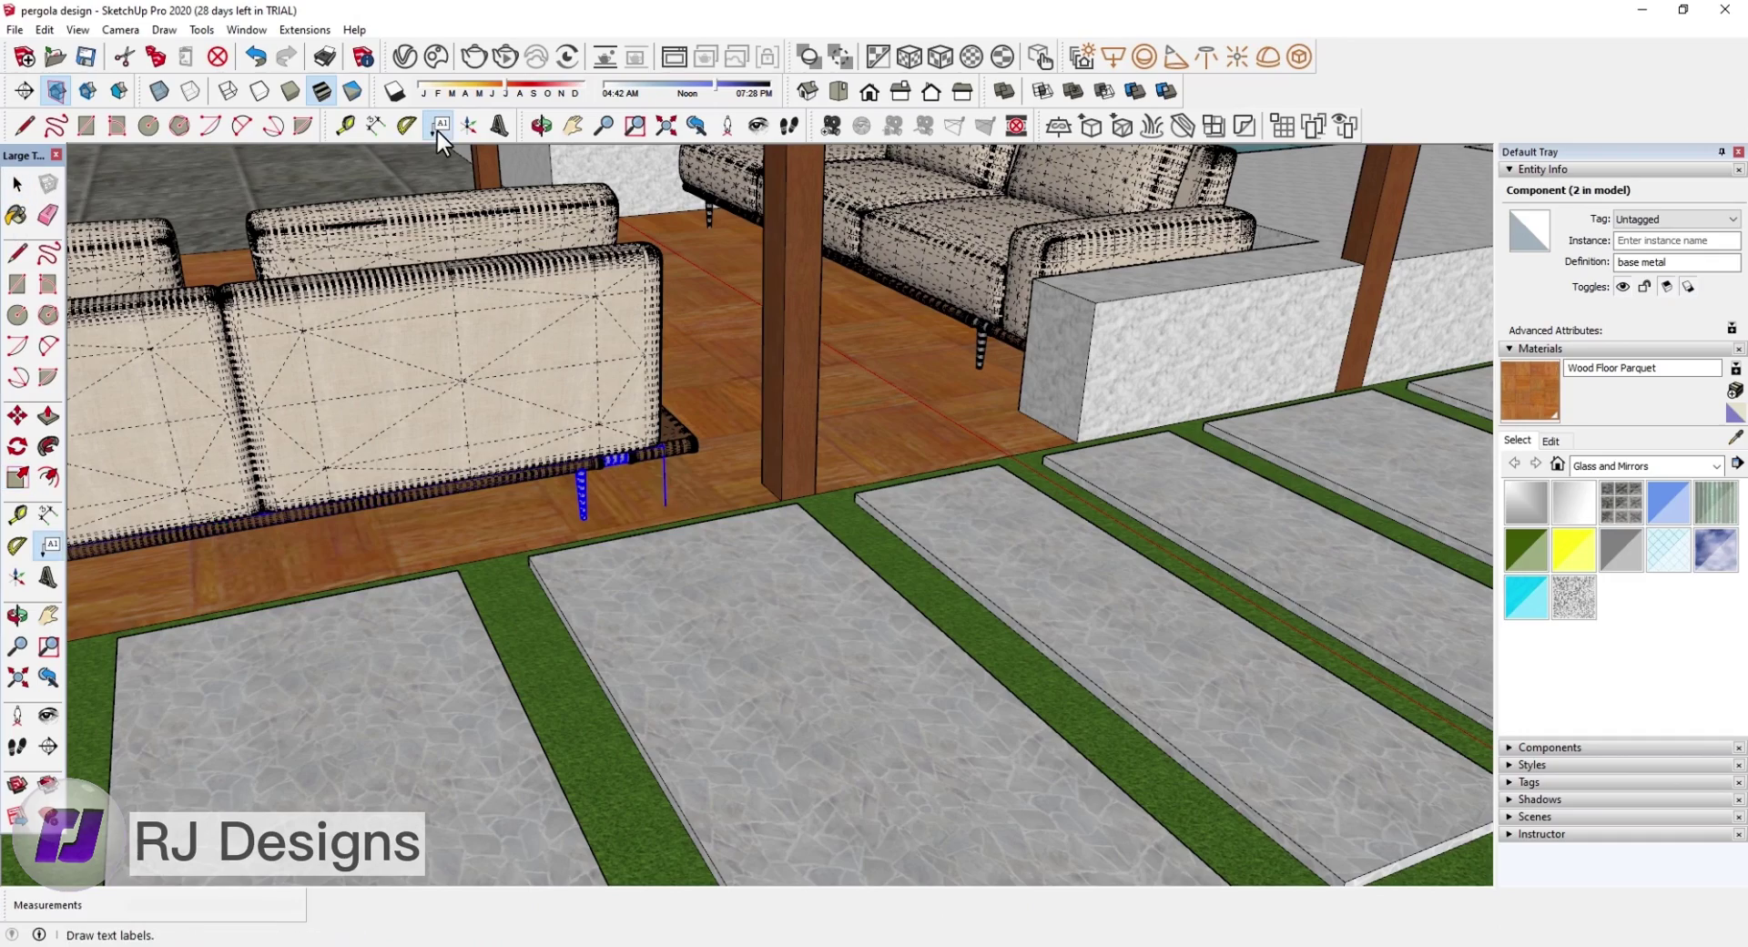
# Step: Group the sofa parts and scale the group to 0.84 of its length
pyautogui.click(542, 126)
pyautogui.moveTo(582, 273); pyautogui.dragTo(1021, 465)
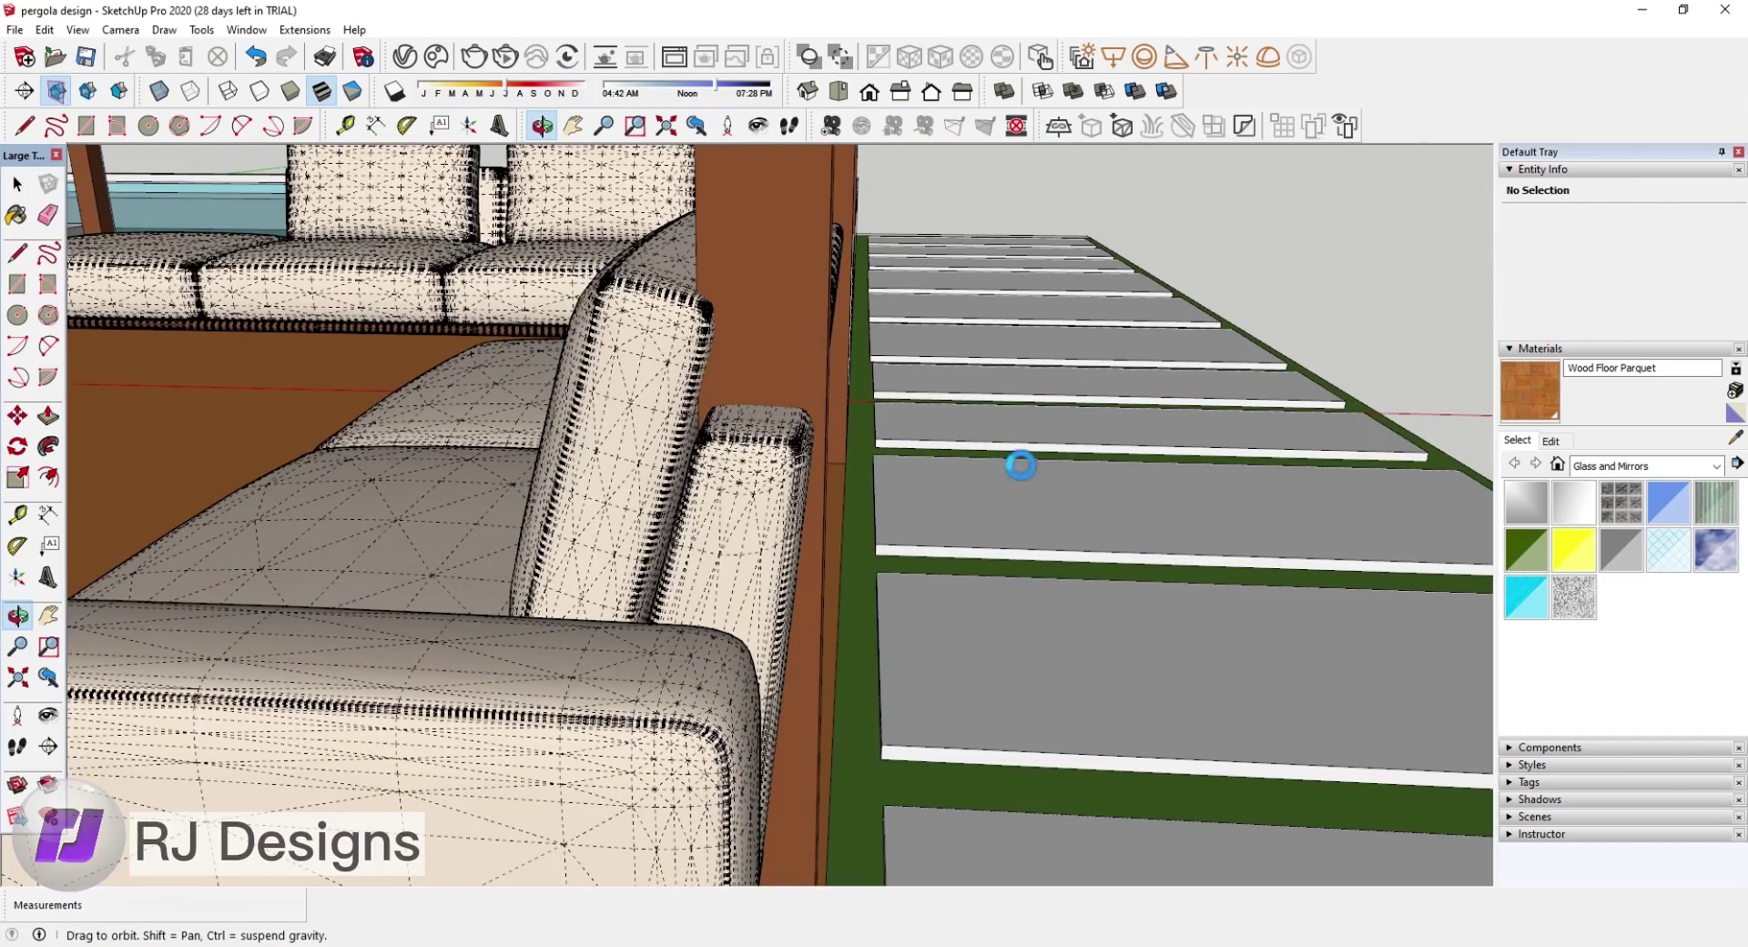
pyautogui.scroll(-5, 1082, 468)
pyautogui.scroll(-5, 1053, 440)
pyautogui.scroll(-2, 1026, 429)
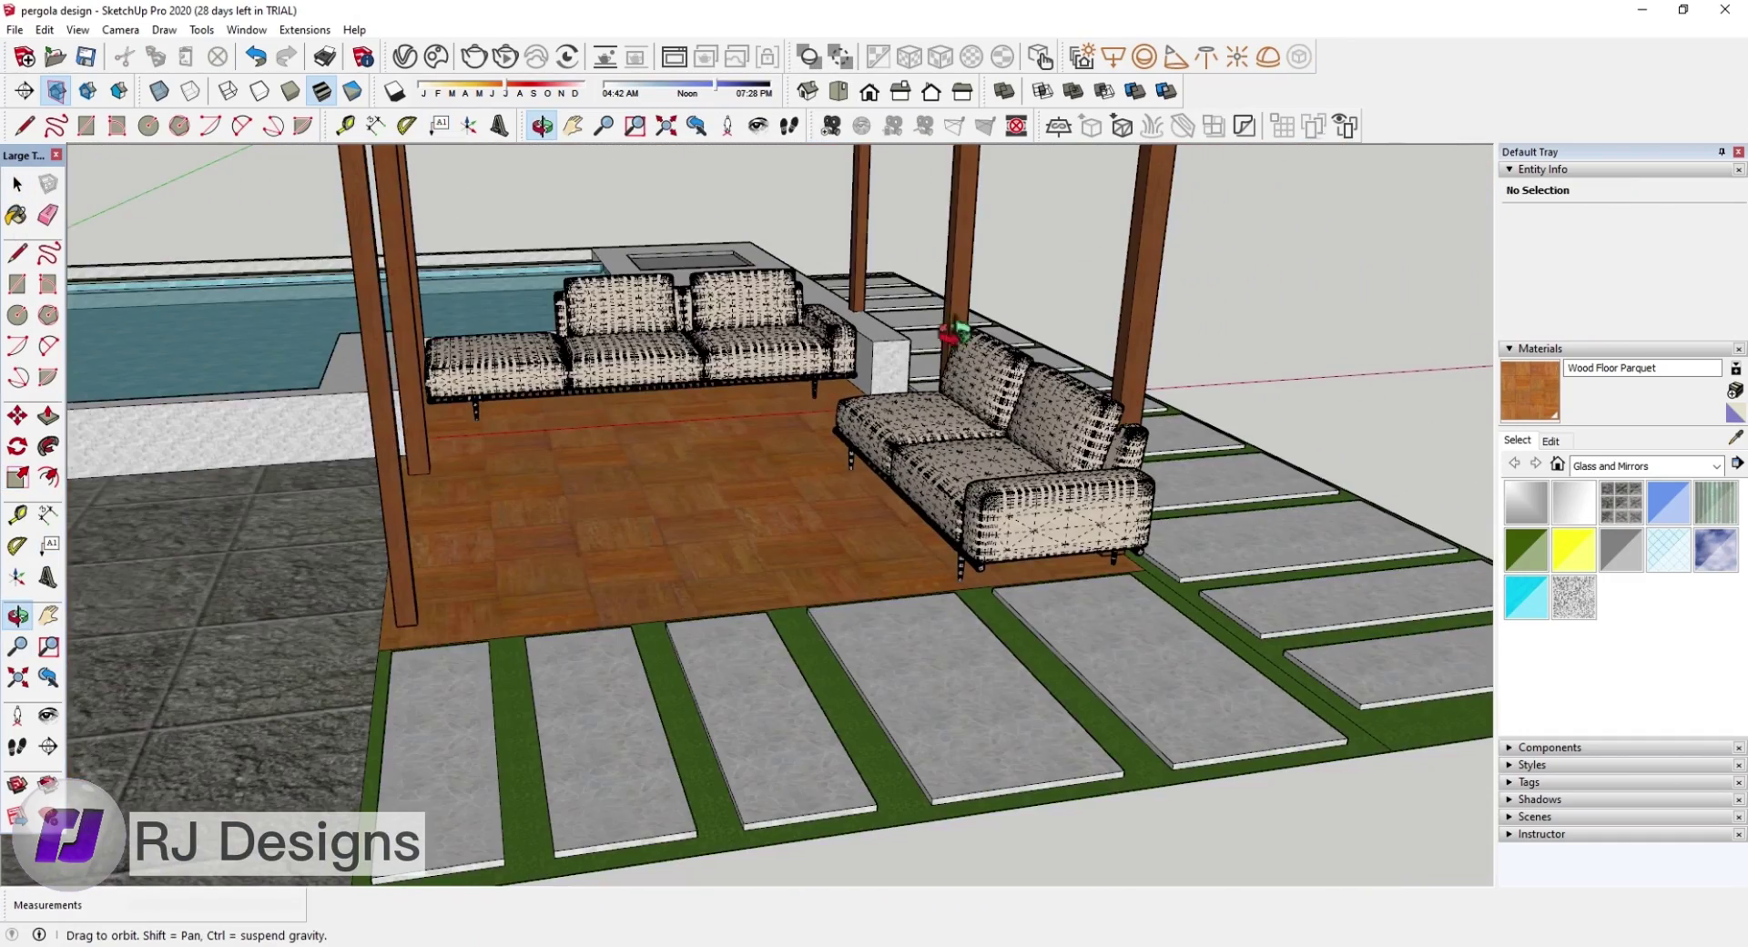
pyautogui.click(16, 186)
pyautogui.click(989, 414)
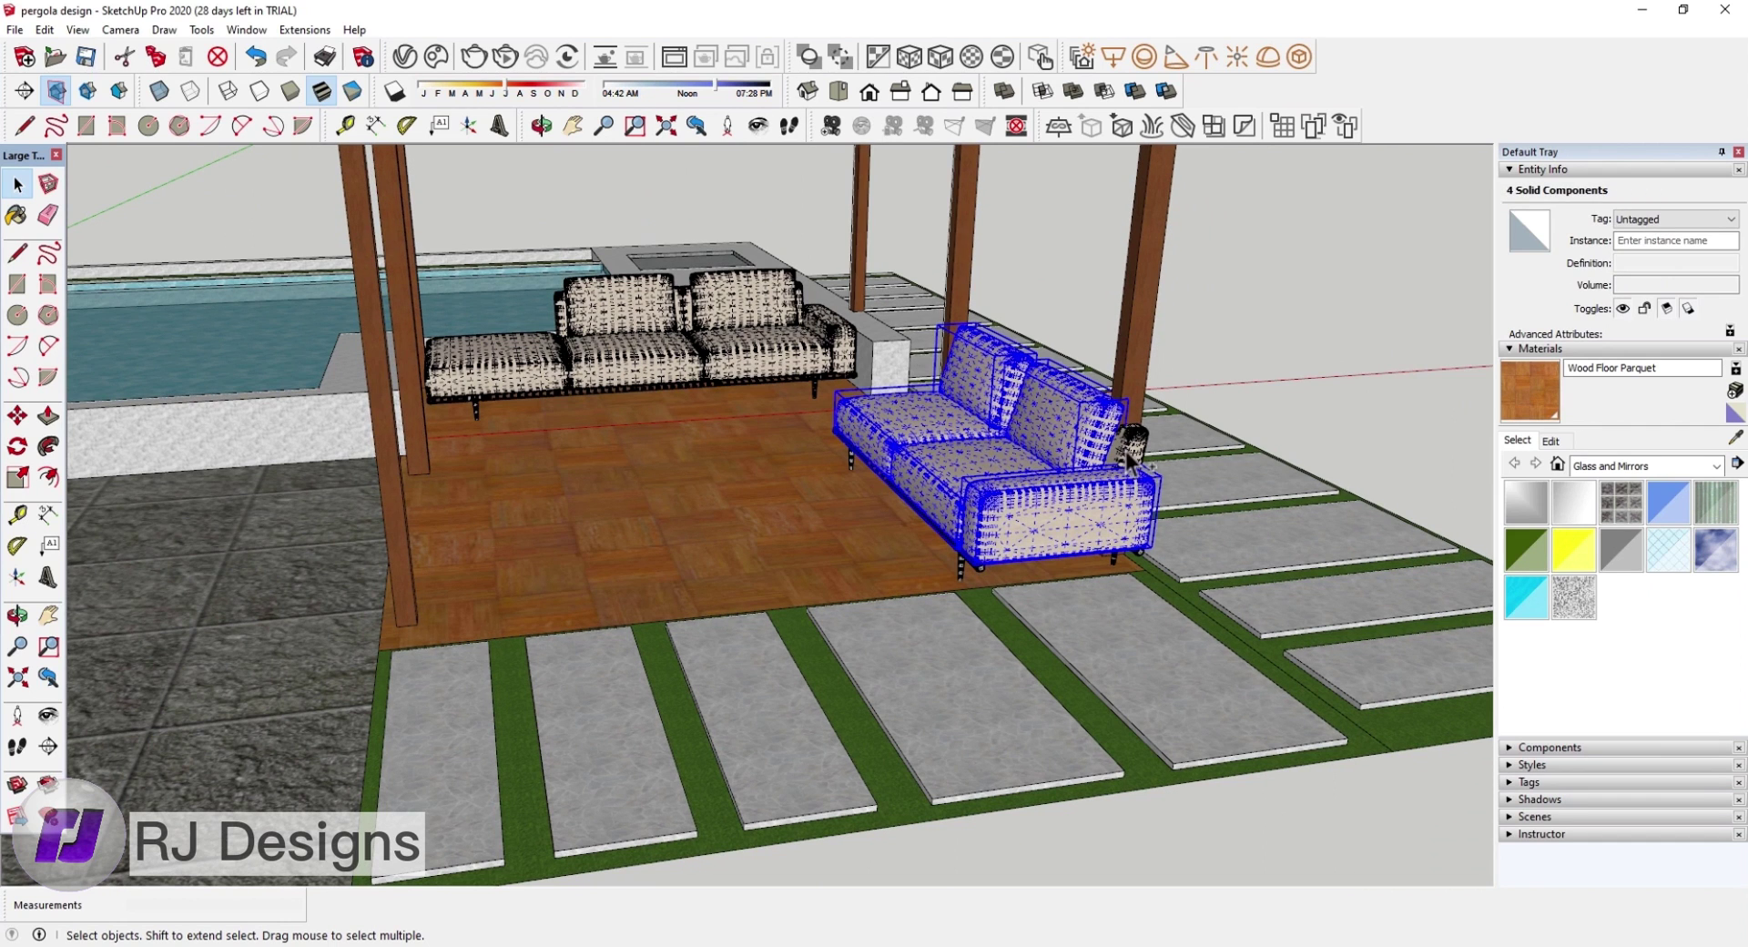
pyautogui.rightClick(999, 499)
pyautogui.click(1047, 678)
pyautogui.press('m')
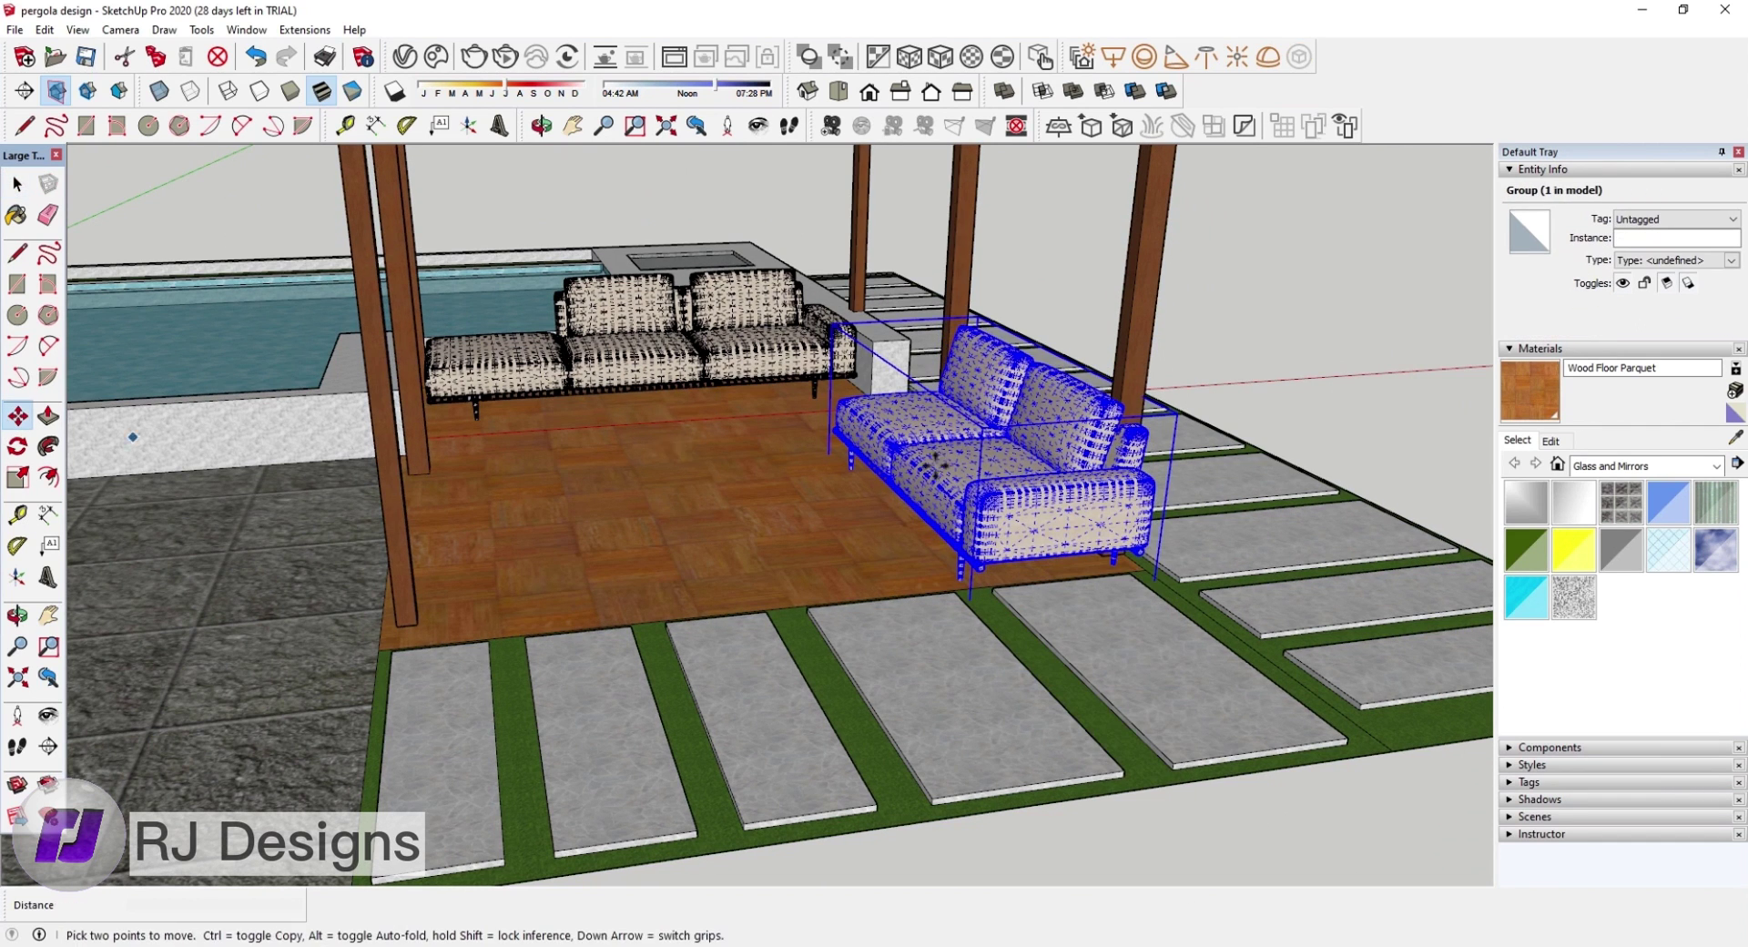
pyautogui.press('s')
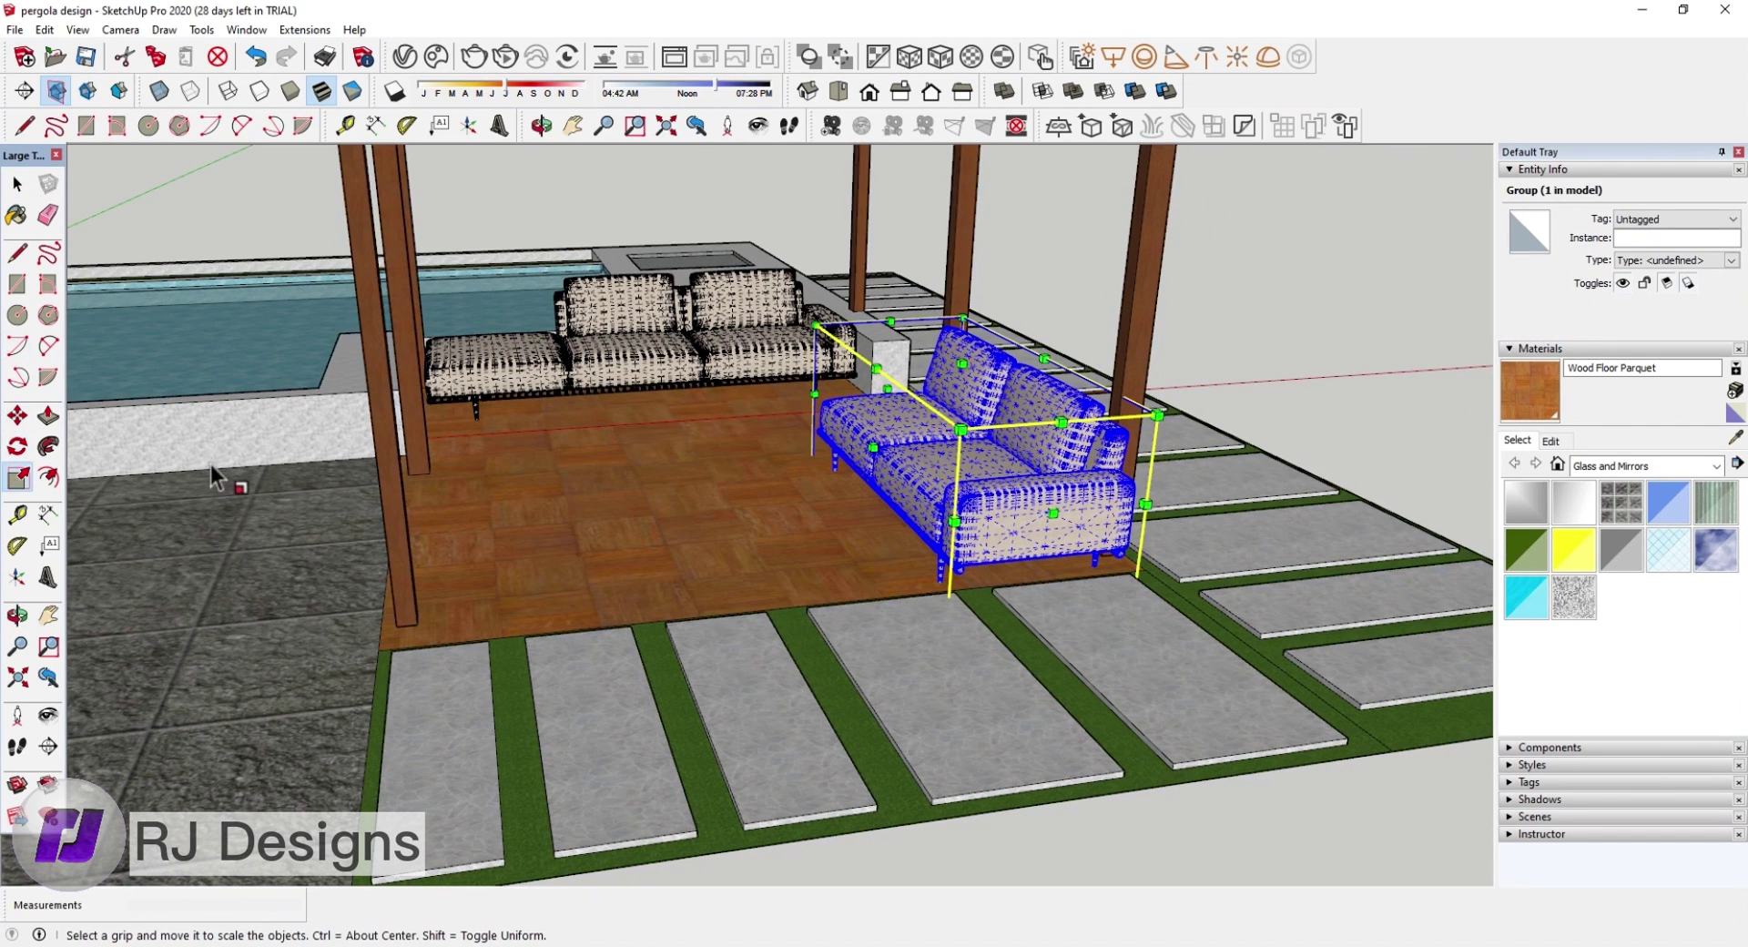
pyautogui.moveTo(874, 448); pyautogui.dragTo(875, 437)
# Step: Search 3D Warehouse for 'center table' models
pyautogui.click(247, 29)
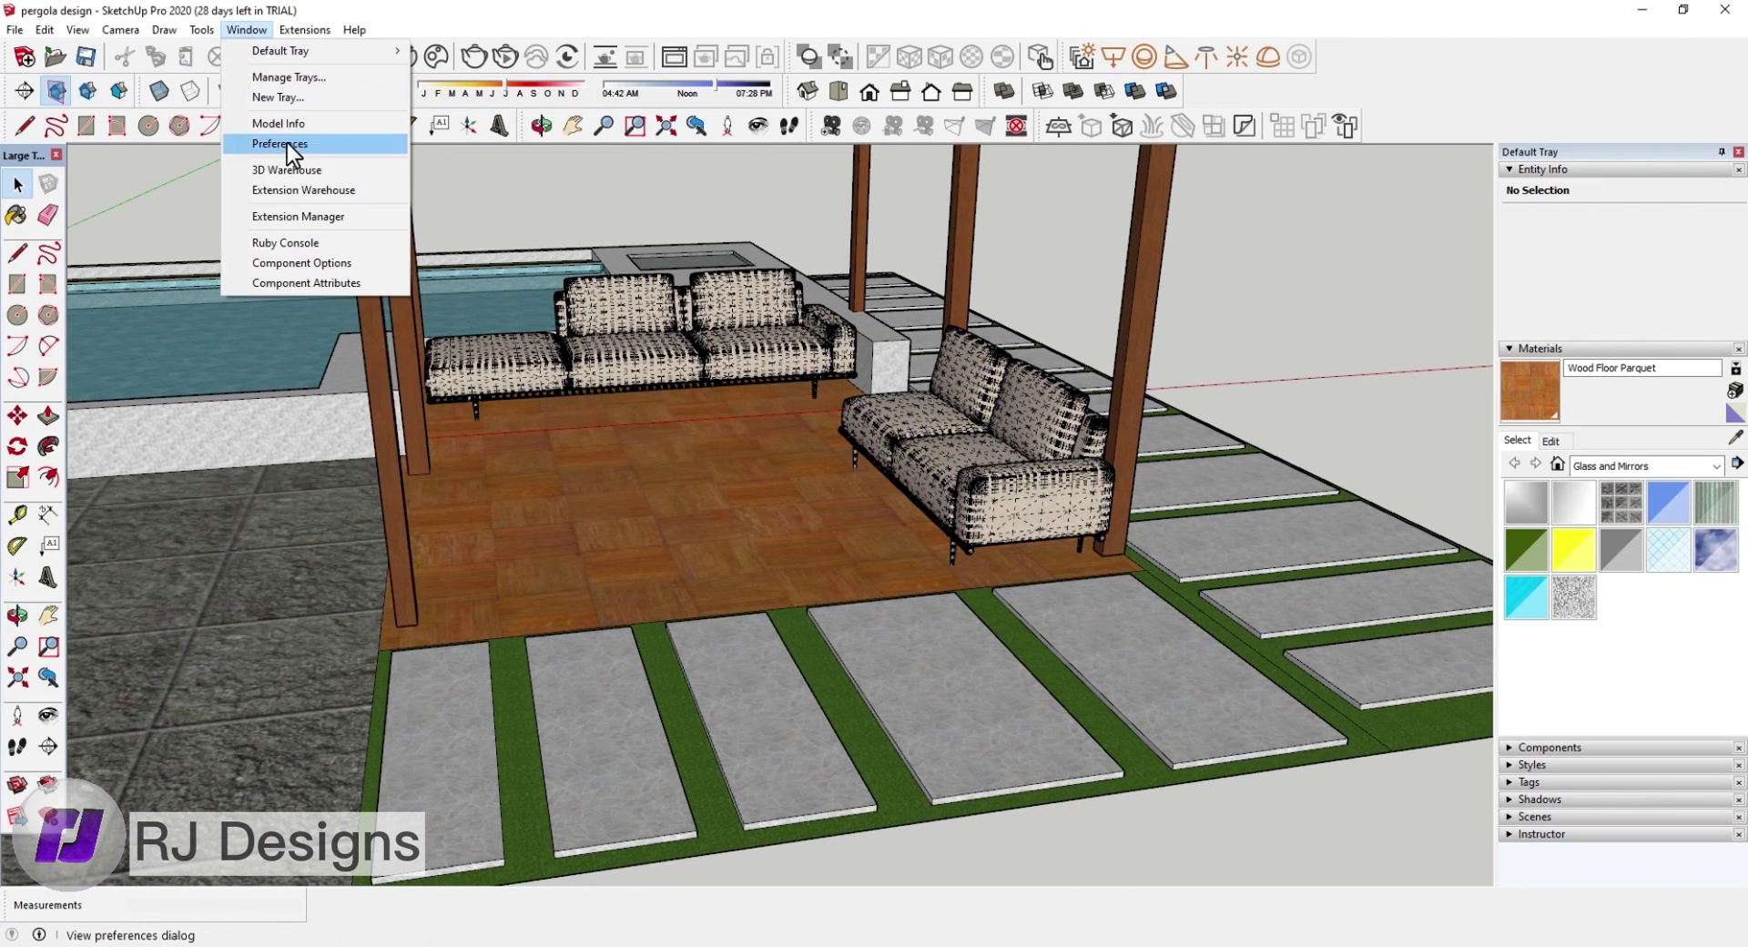
pyautogui.click(287, 169)
pyautogui.write('center')
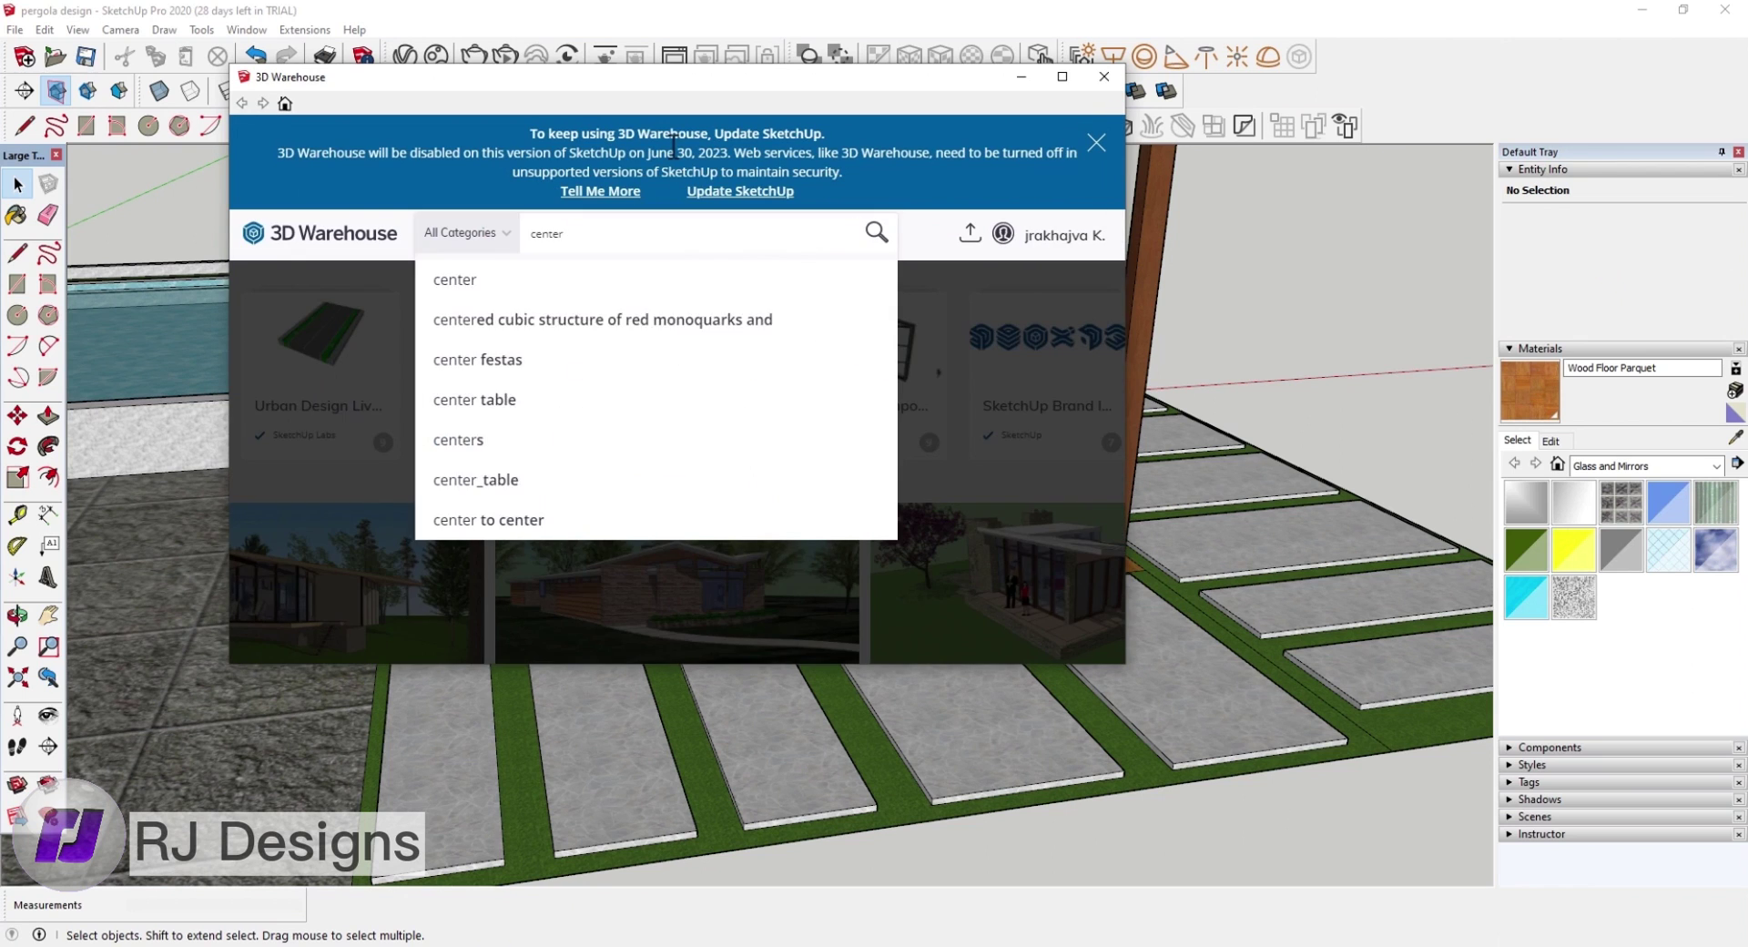
pyautogui.write(' ta')
pyautogui.click(538, 292)
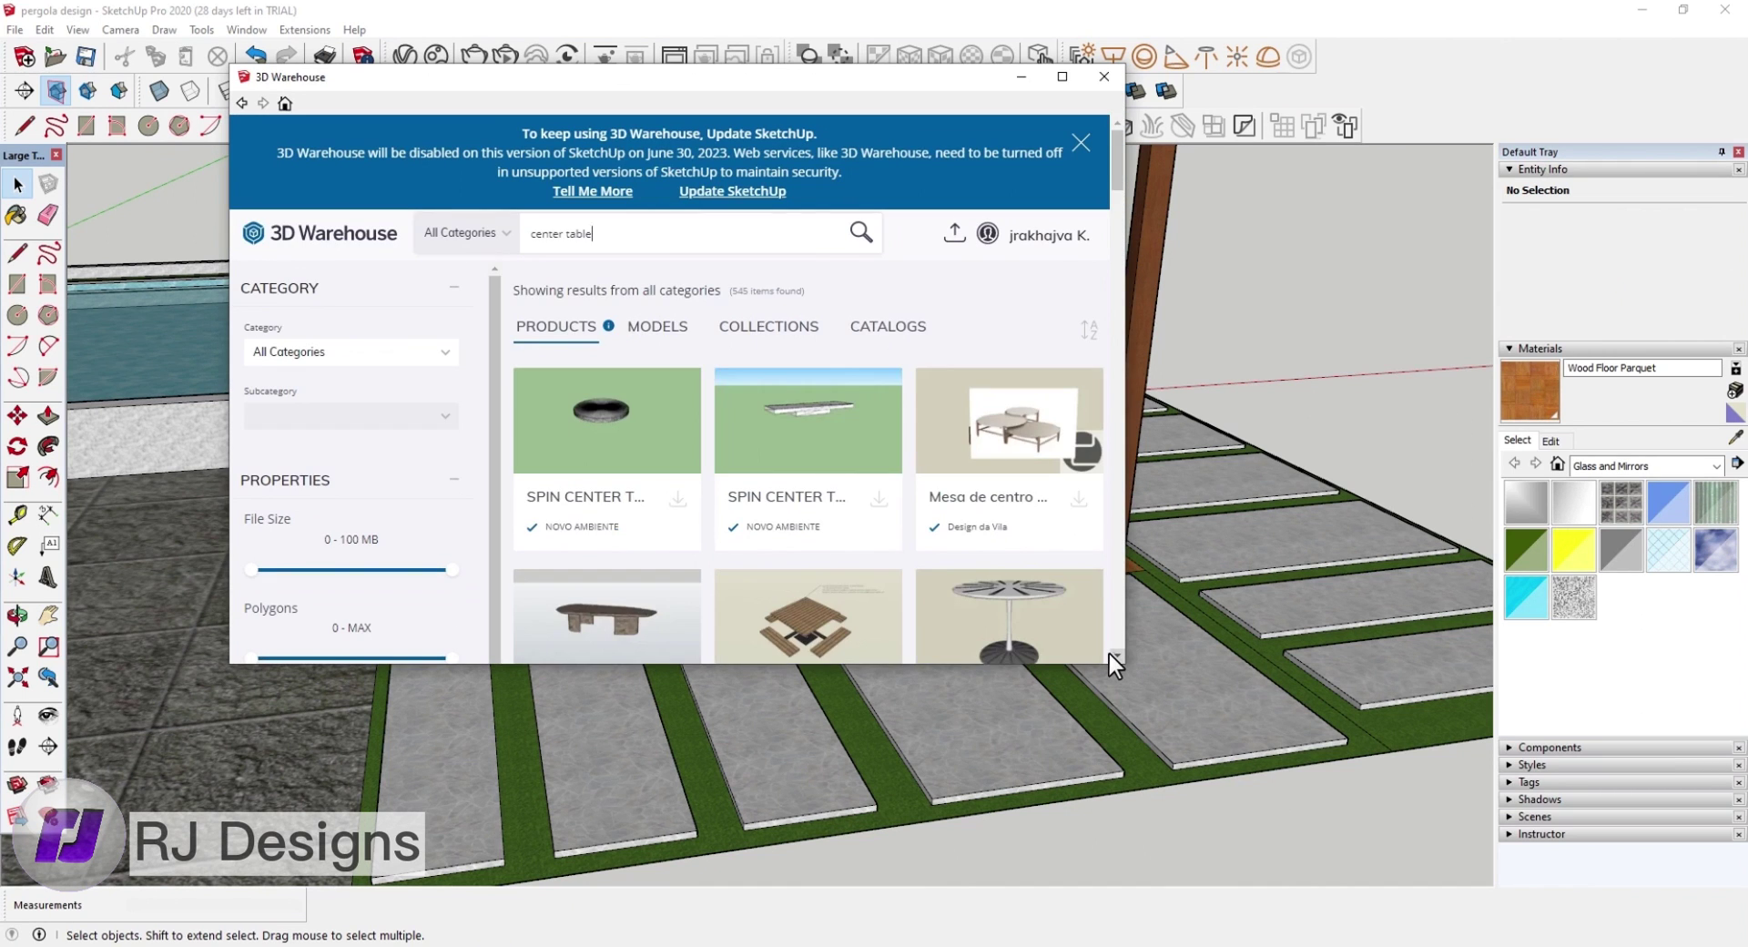
# Step: Scroll the center table results and load a chosen table into the model
pyautogui.scroll(-1, 1111, 653)
pyautogui.scroll(-3, 1111, 653)
pyautogui.scroll(-4, 1111, 653)
pyautogui.scroll(-3, 1111, 652)
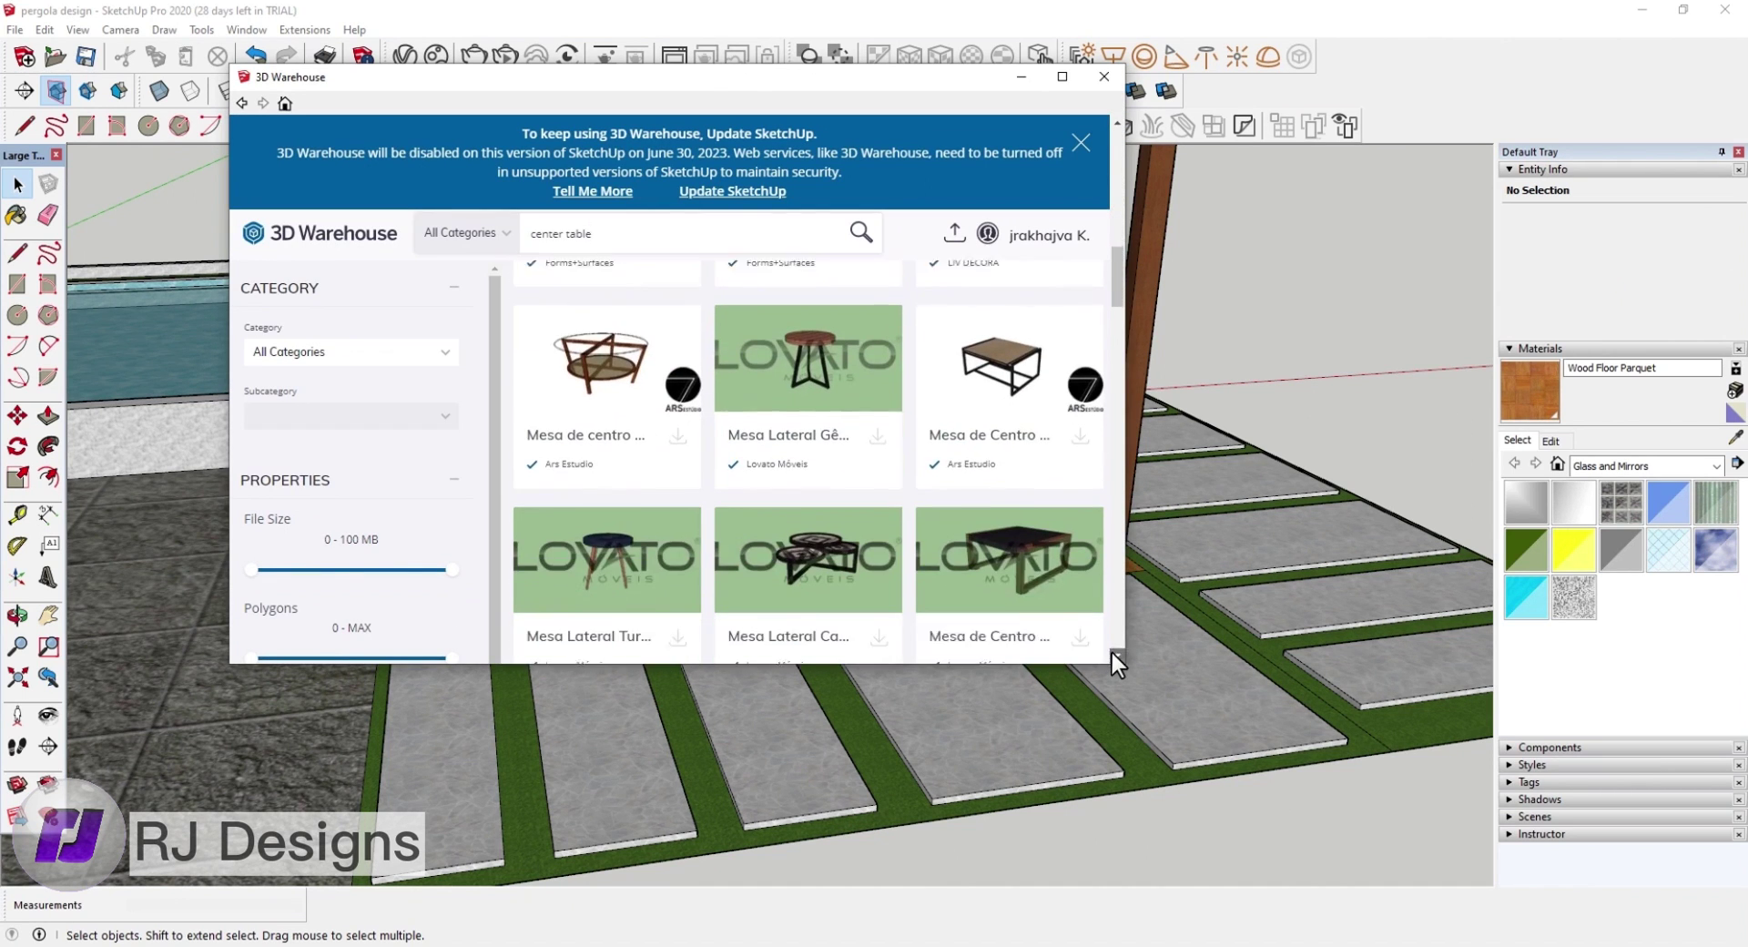
pyautogui.scroll(-2, 1113, 657)
pyautogui.scroll(-2, 1113, 658)
pyautogui.scroll(-2, 1112, 657)
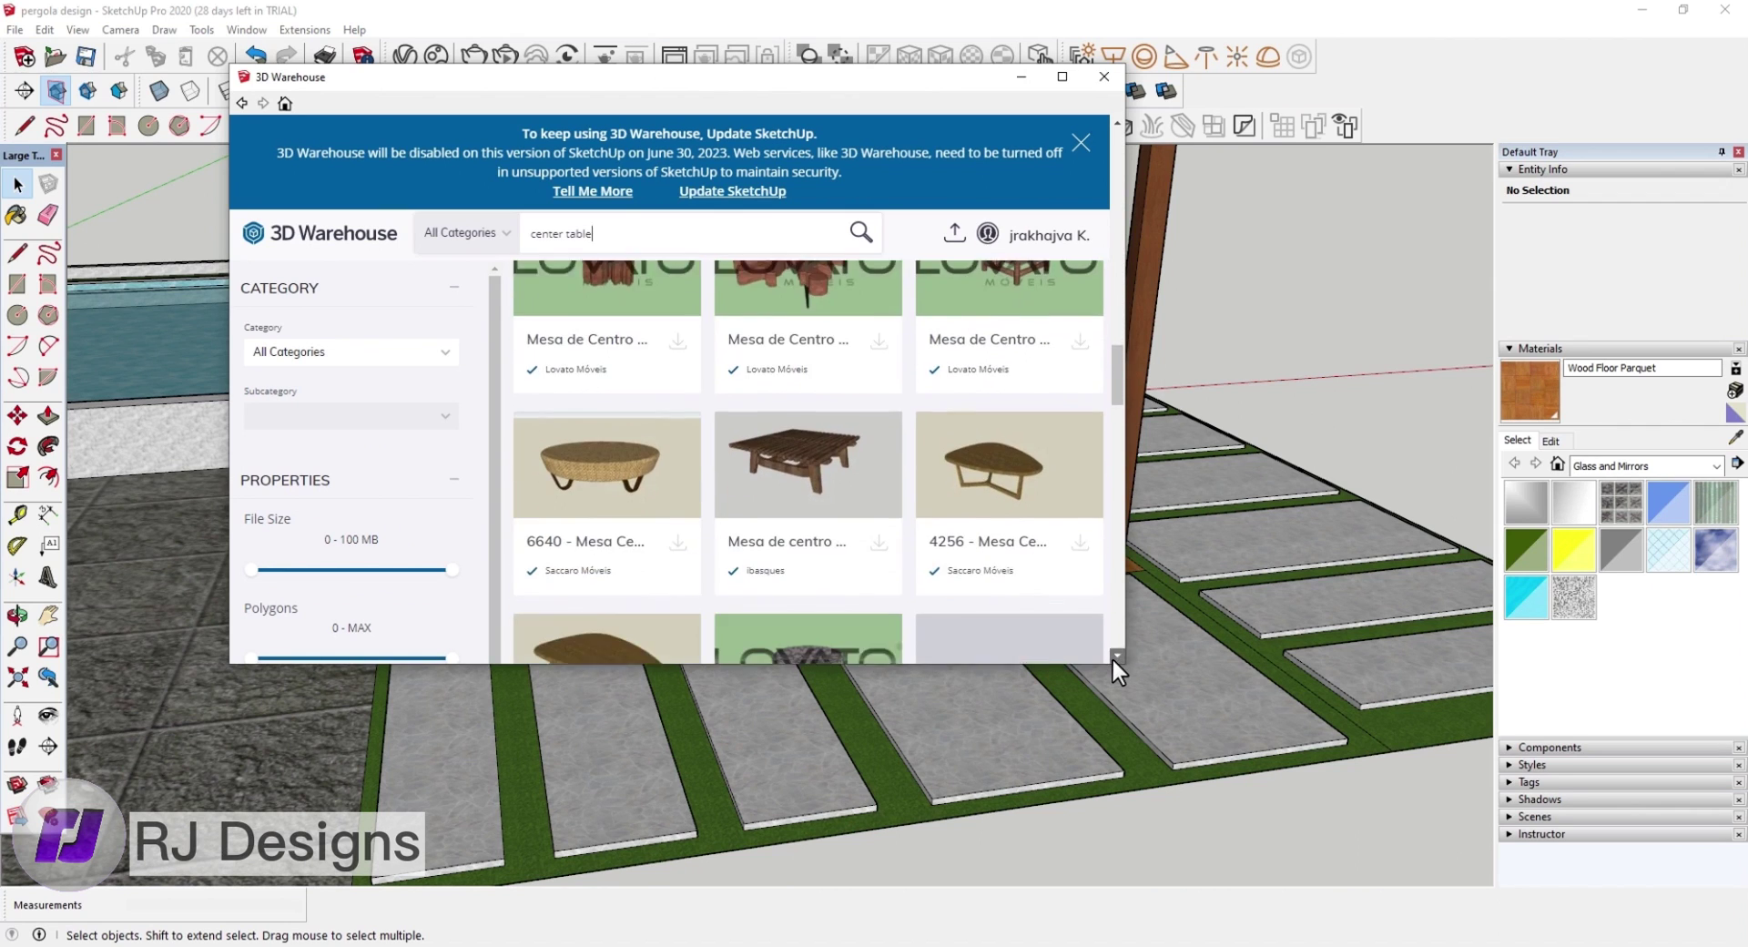
pyautogui.scroll(-2, 1113, 658)
pyautogui.scroll(-2, 1112, 658)
pyautogui.scroll(-2, 1113, 658)
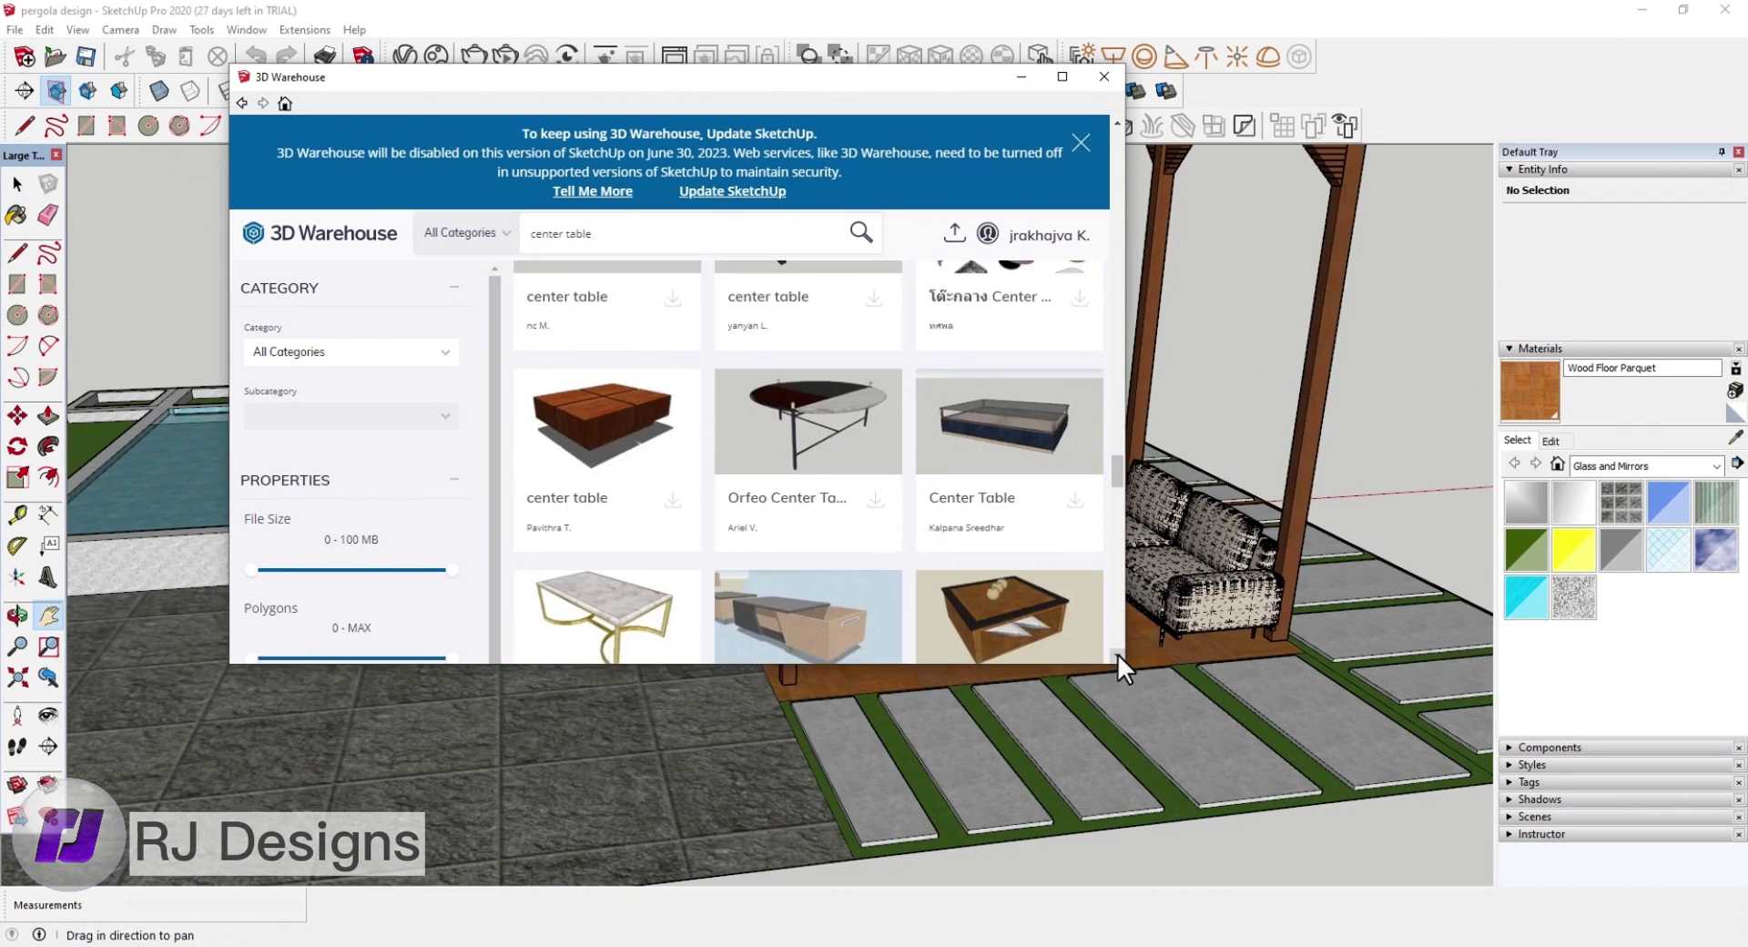
pyautogui.click(673, 466)
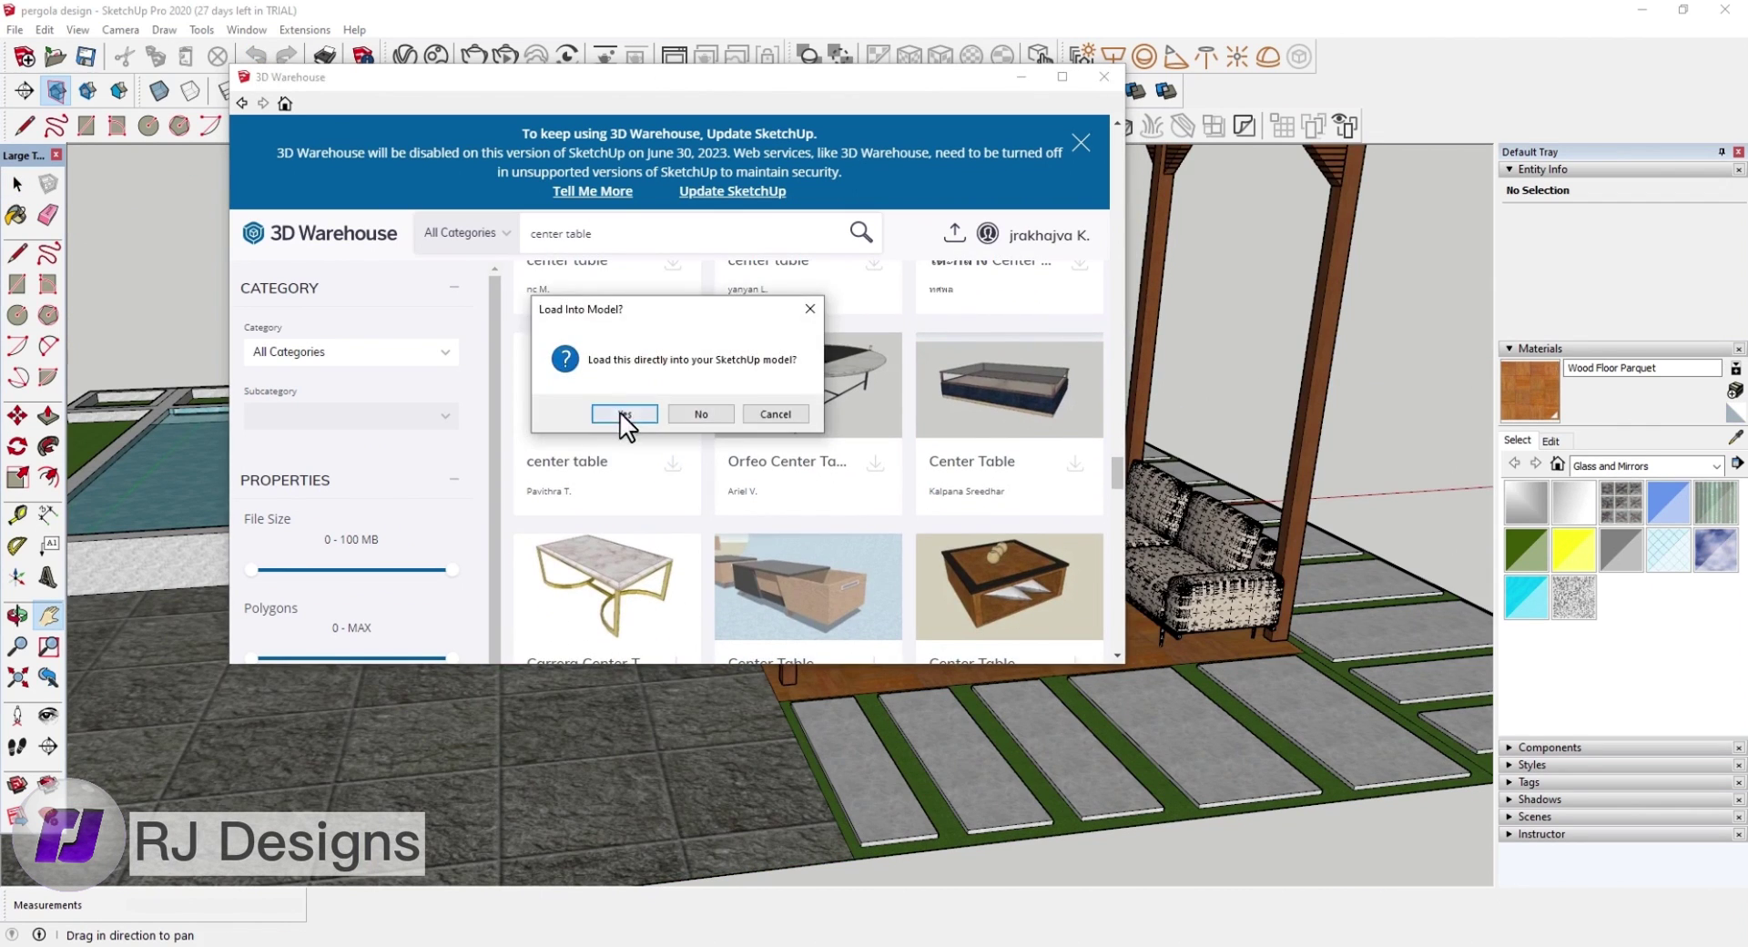
pyautogui.click(619, 412)
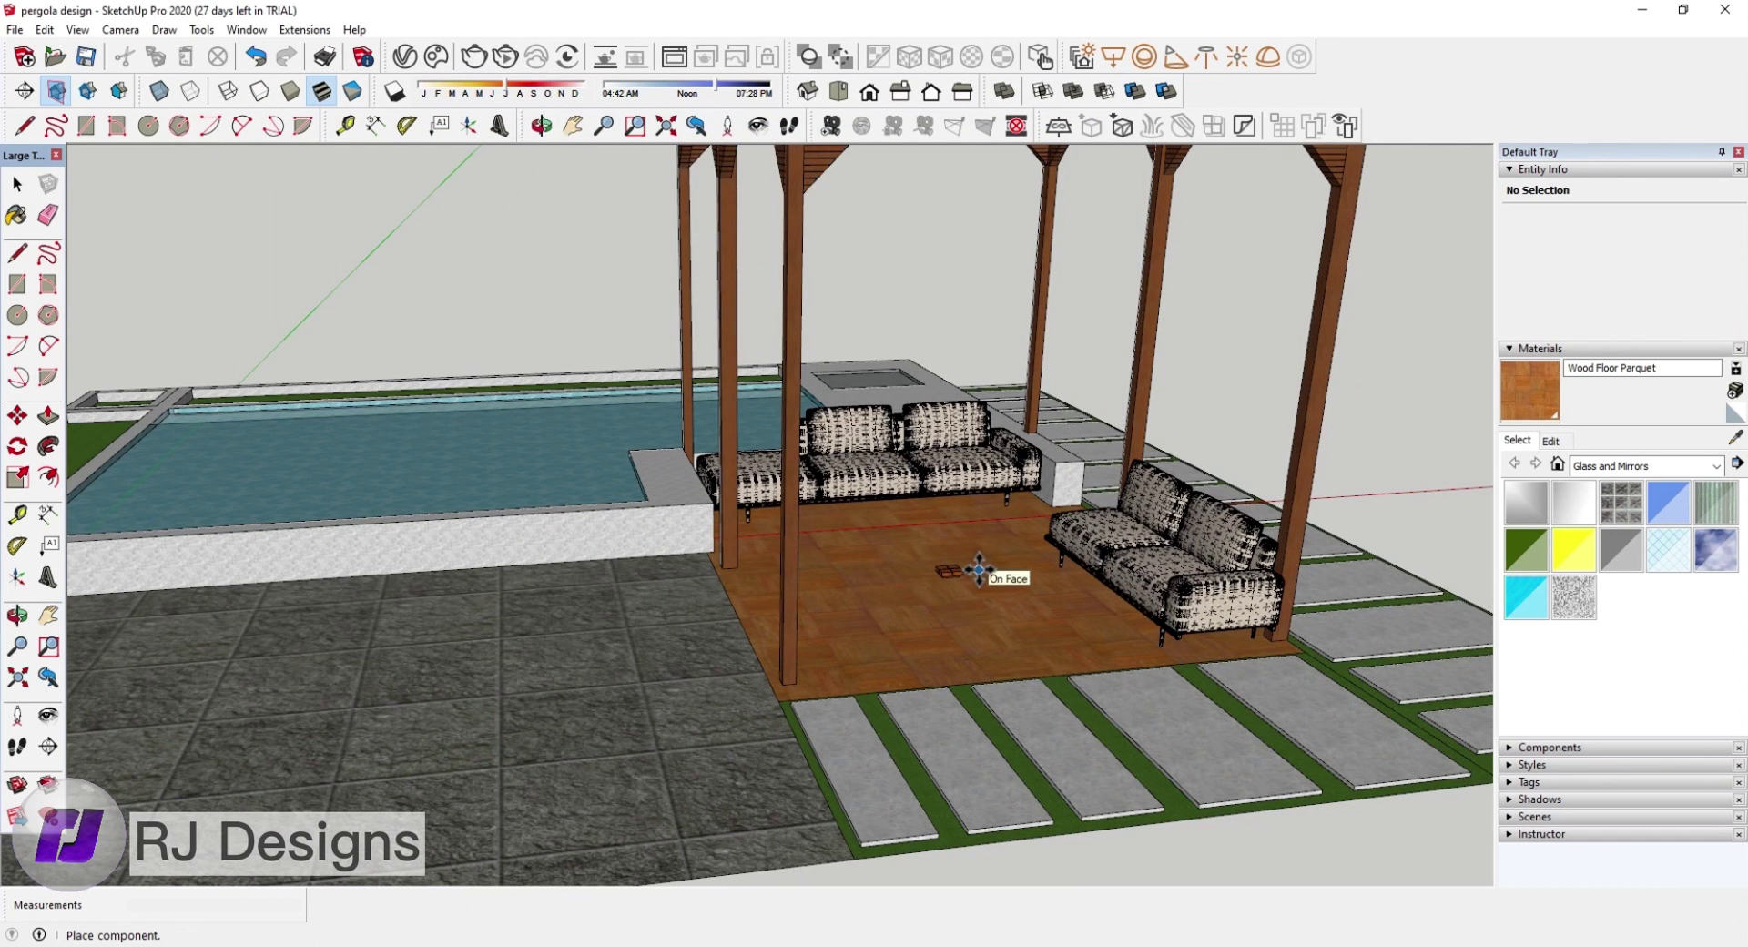
# Step: Place the center table on the parquet deck and scale it to coffee-table size
pyautogui.click(979, 570)
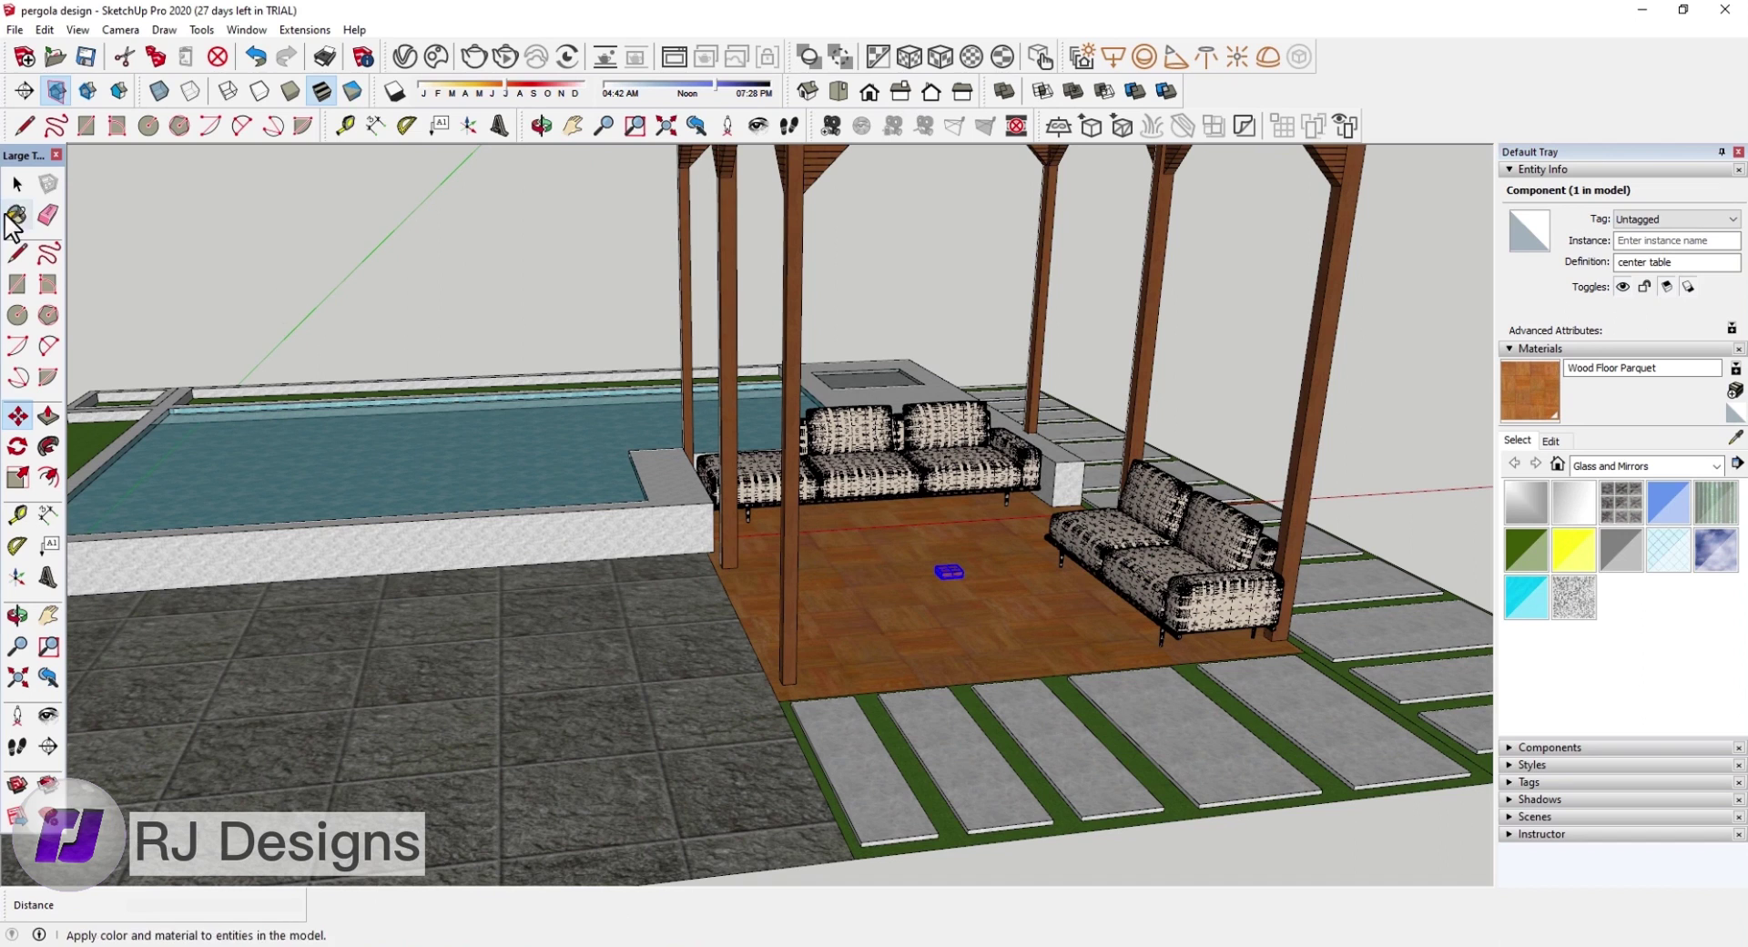
pyautogui.click(19, 477)
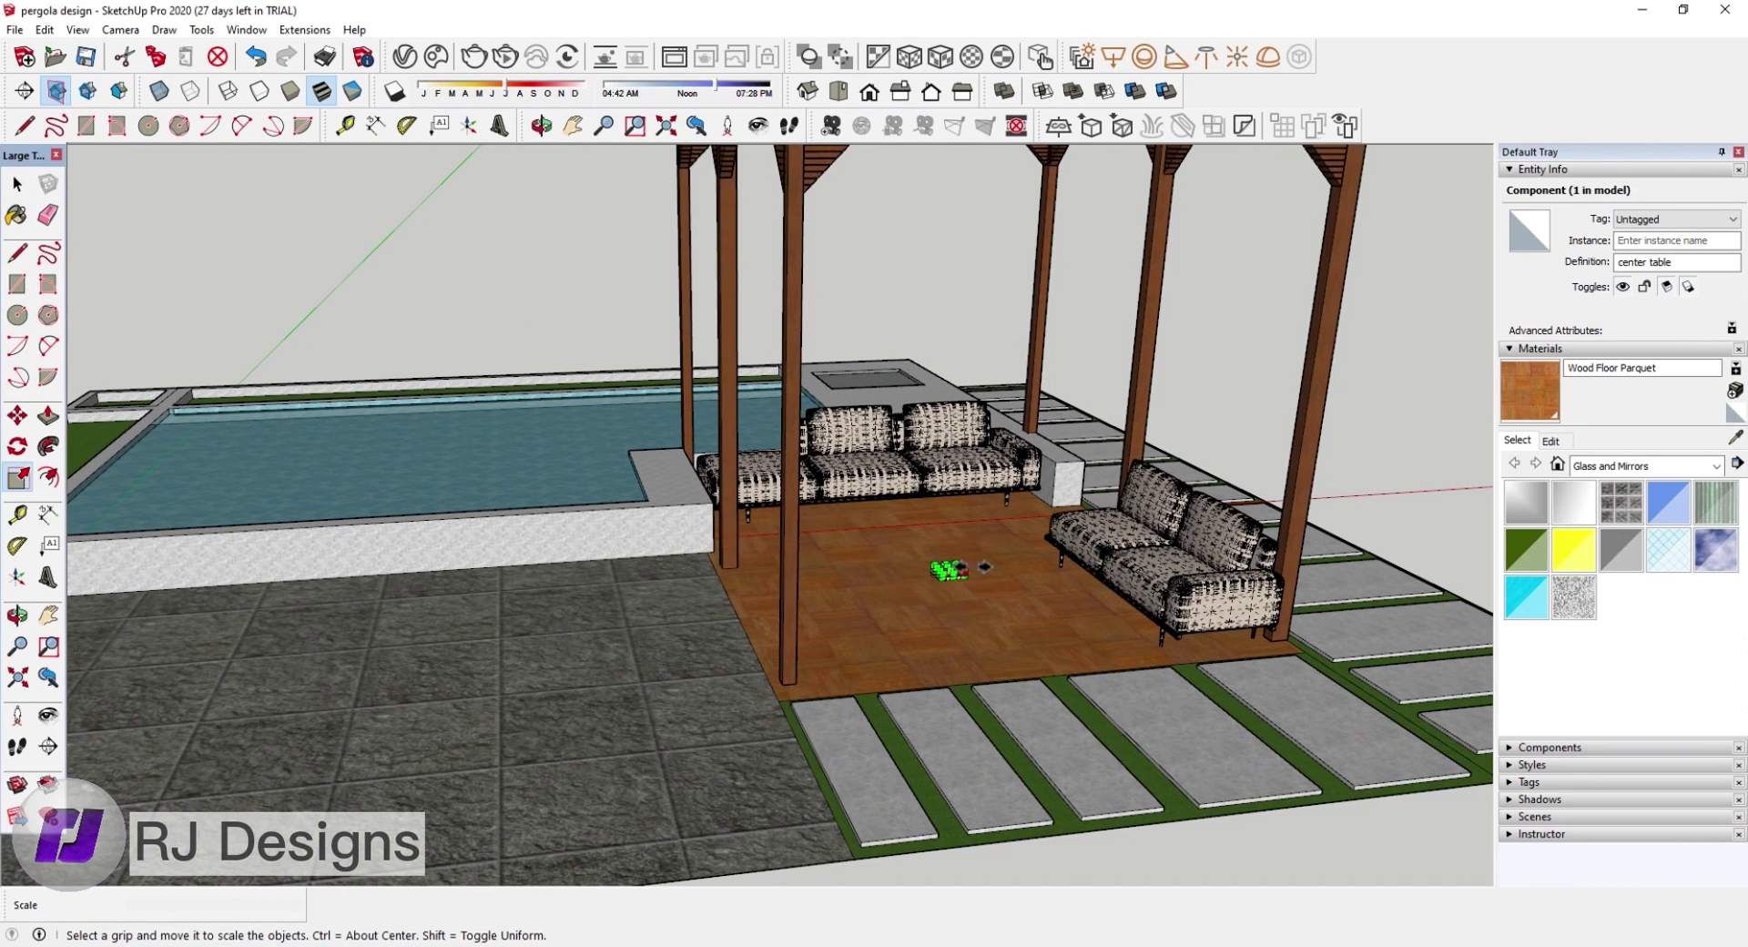
pyautogui.moveTo(984, 567); pyautogui.dragTo(1012, 546)
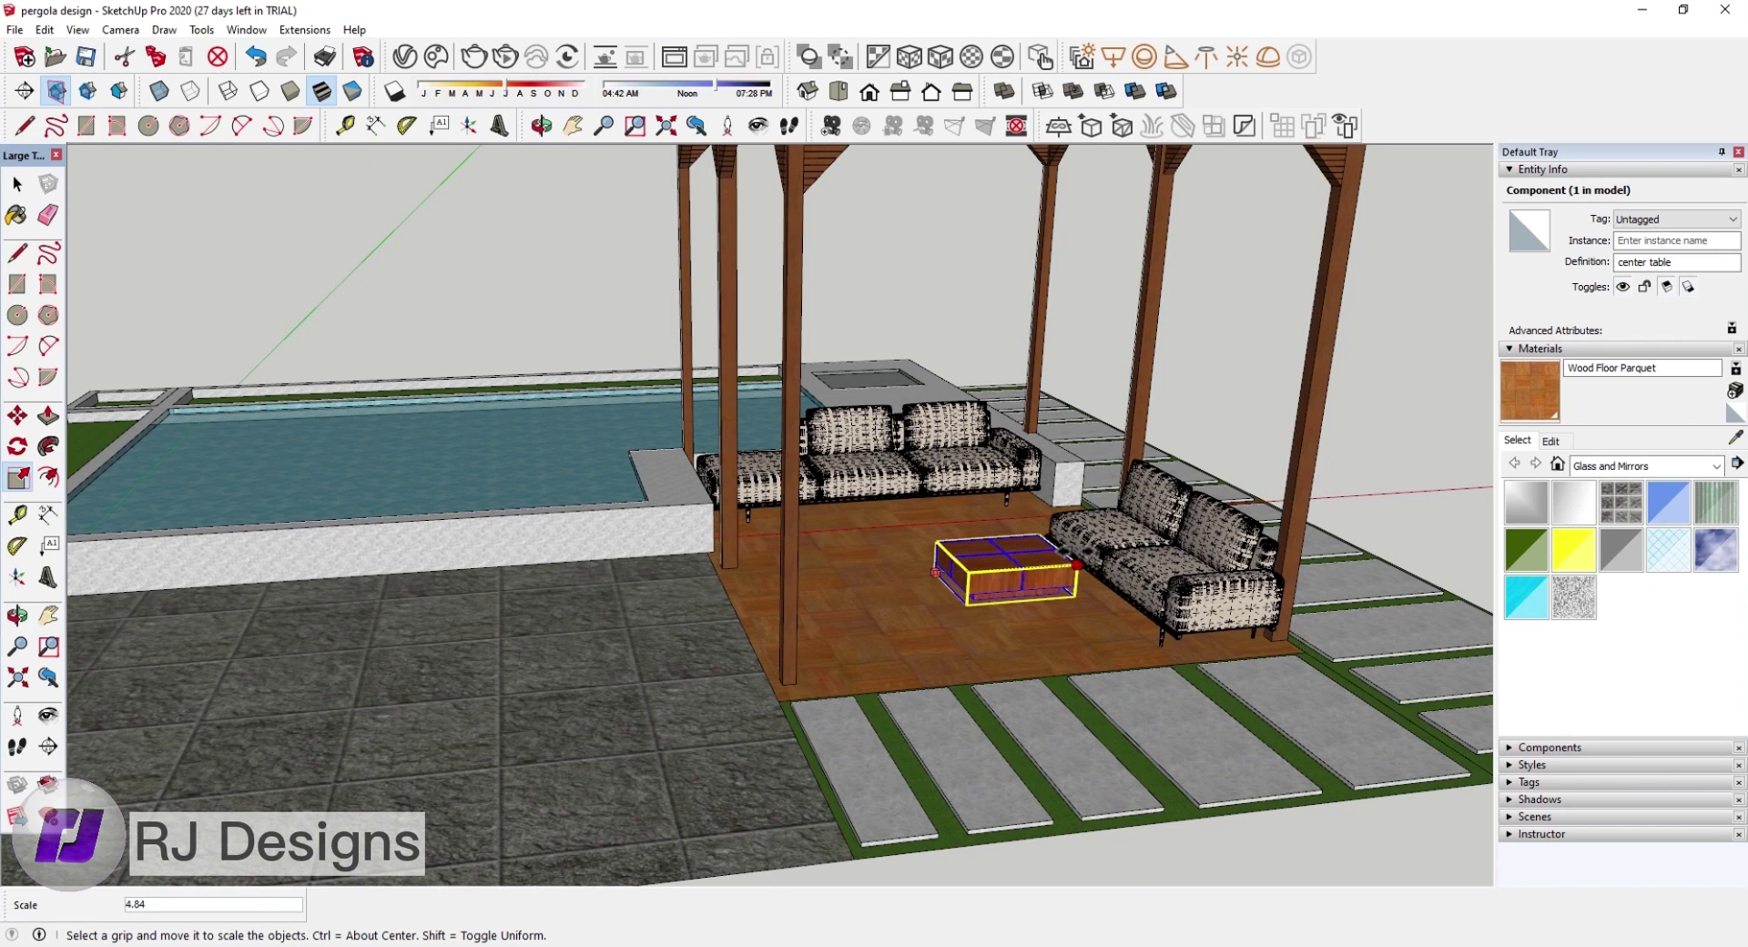
pyautogui.click(1077, 564)
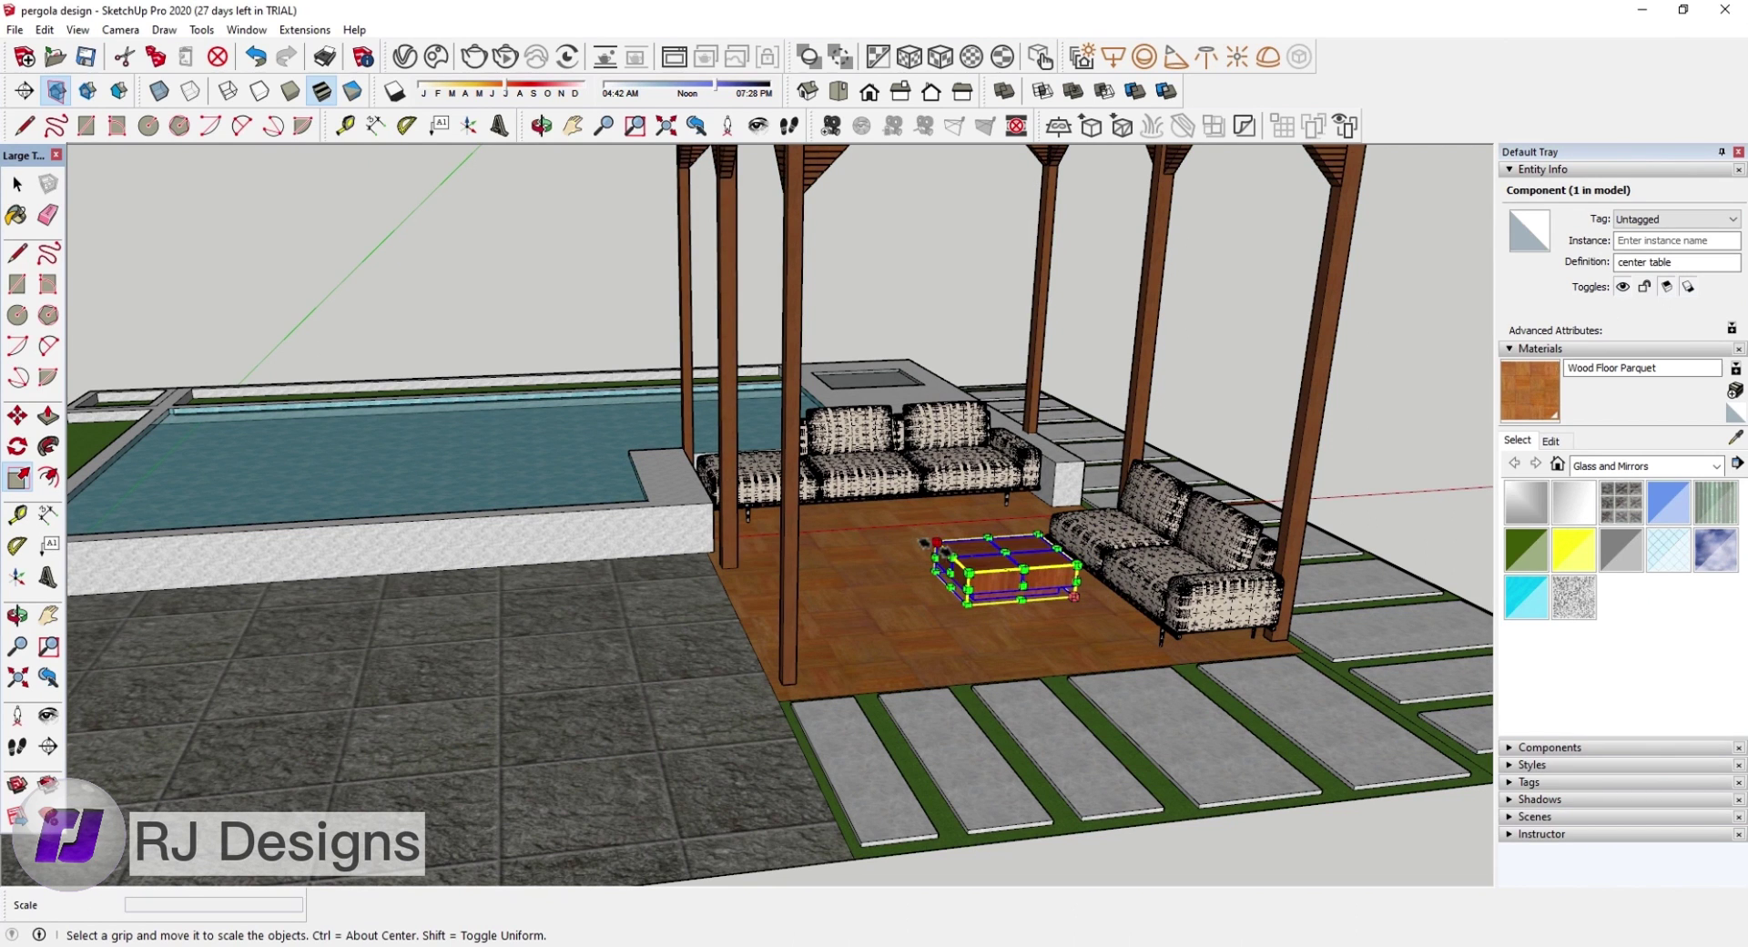
pyautogui.moveTo(936, 542); pyautogui.dragTo(915, 523)
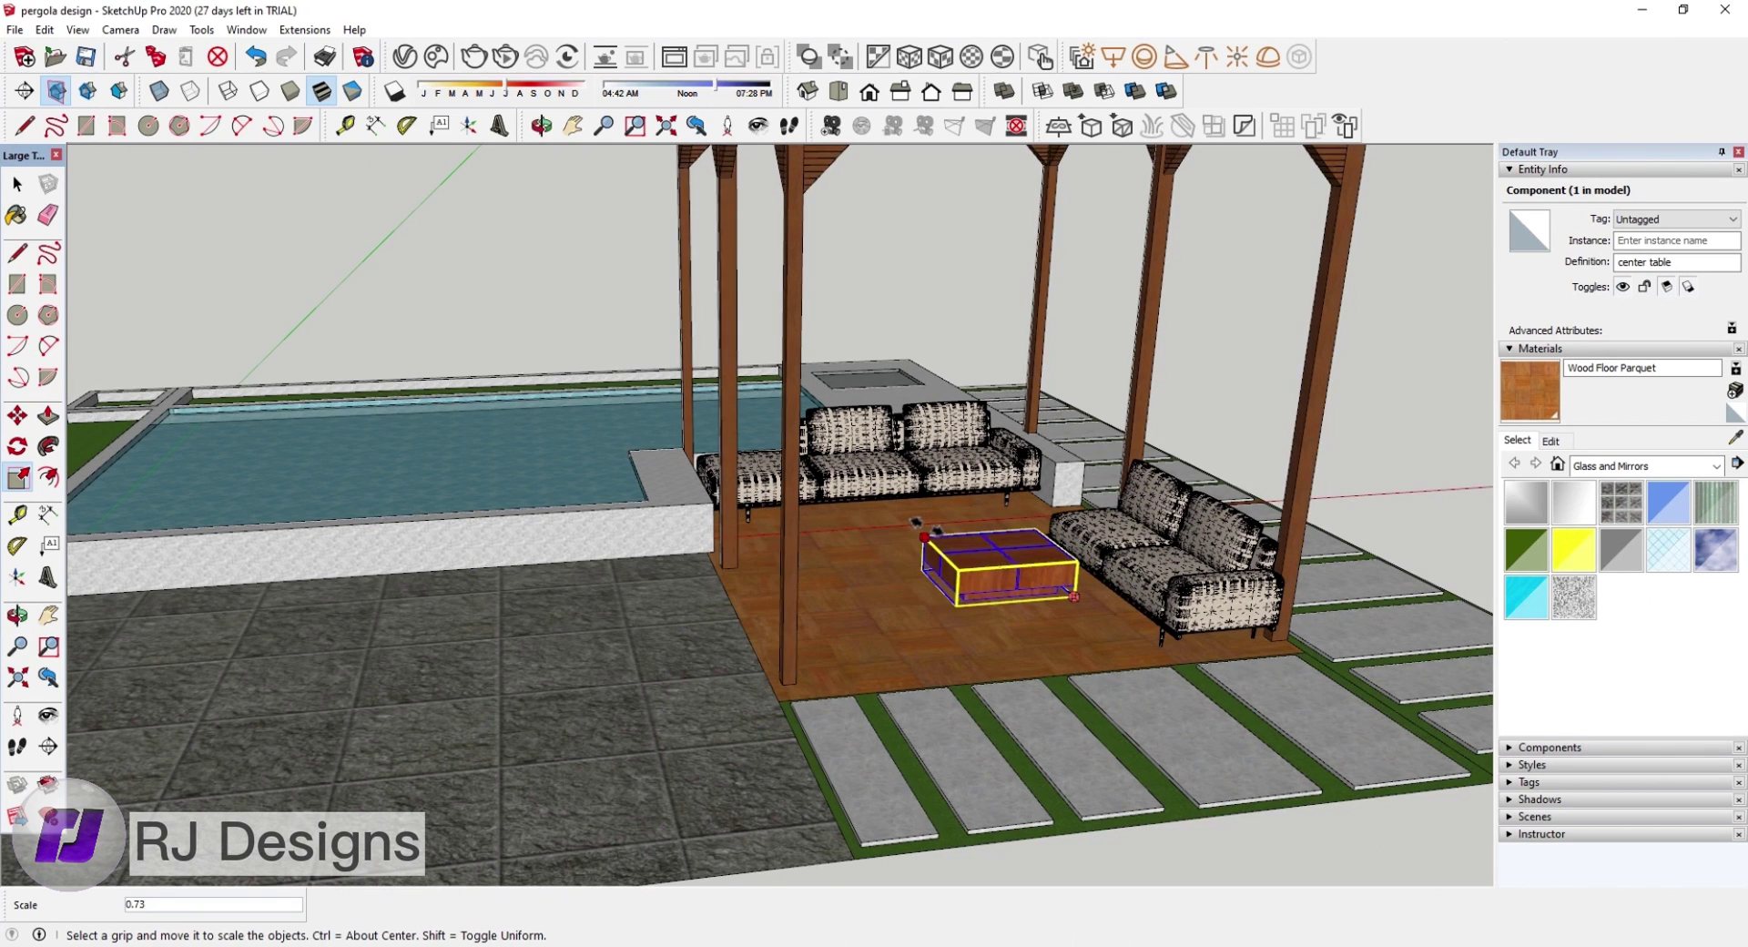
pyautogui.click(916, 523)
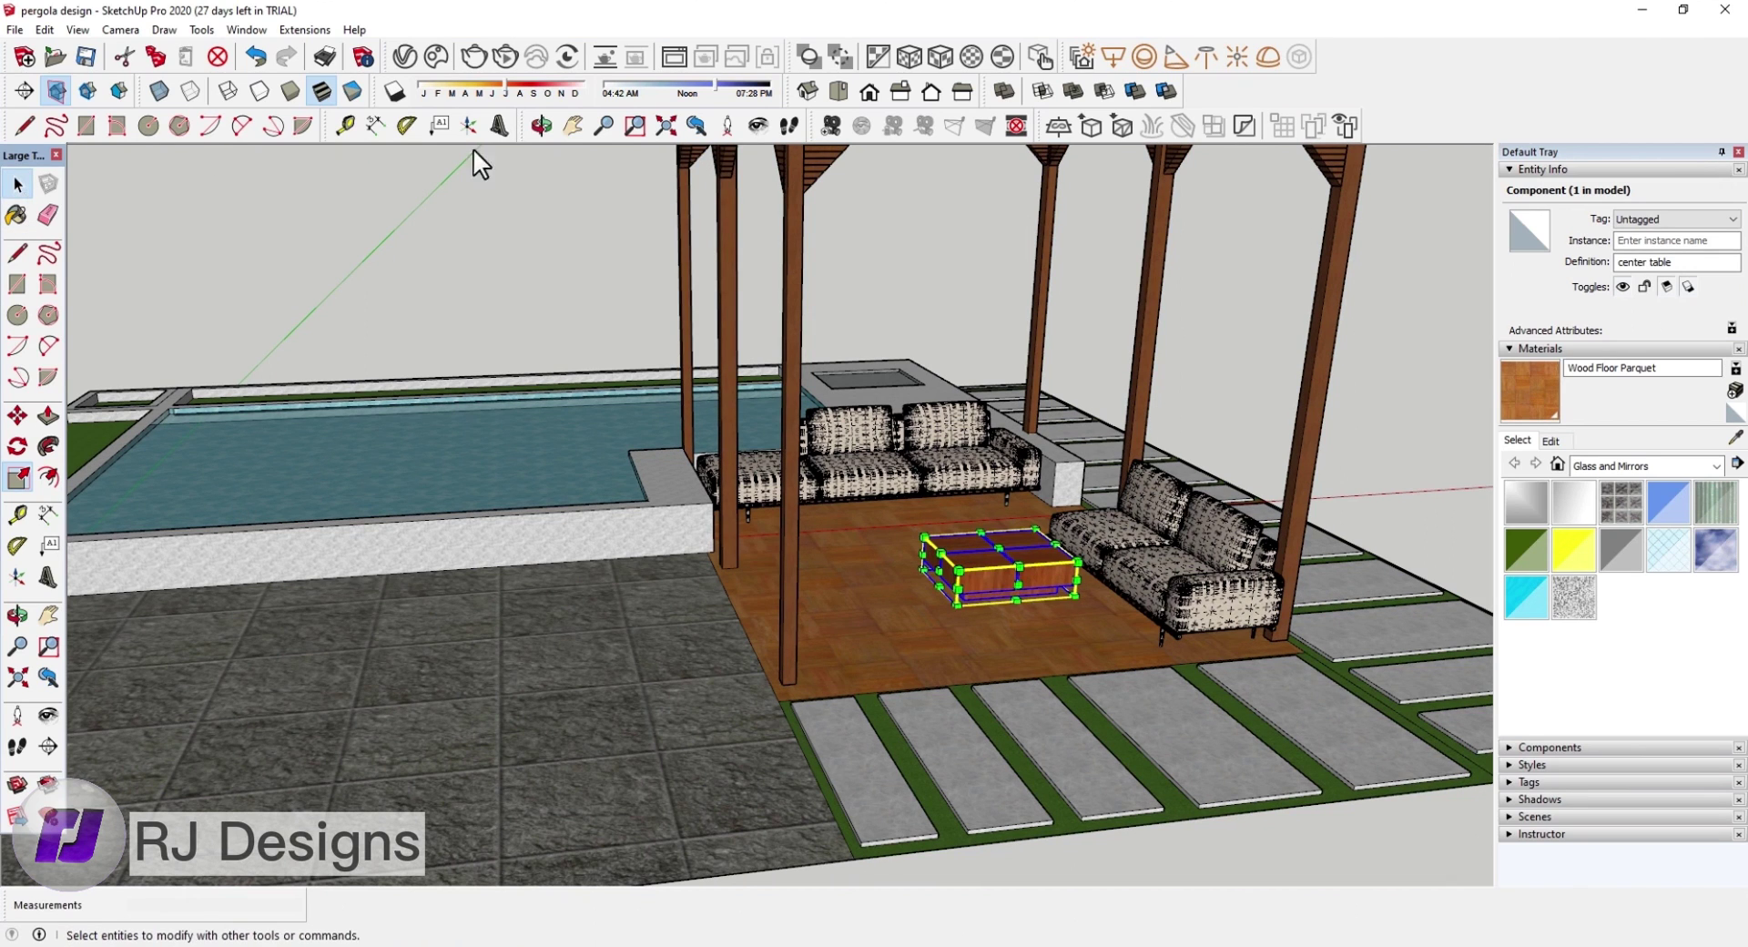
pyautogui.press('space')
# Step: Move the table between the two sofas
pyautogui.click(449, 358)
pyautogui.click(1019, 570)
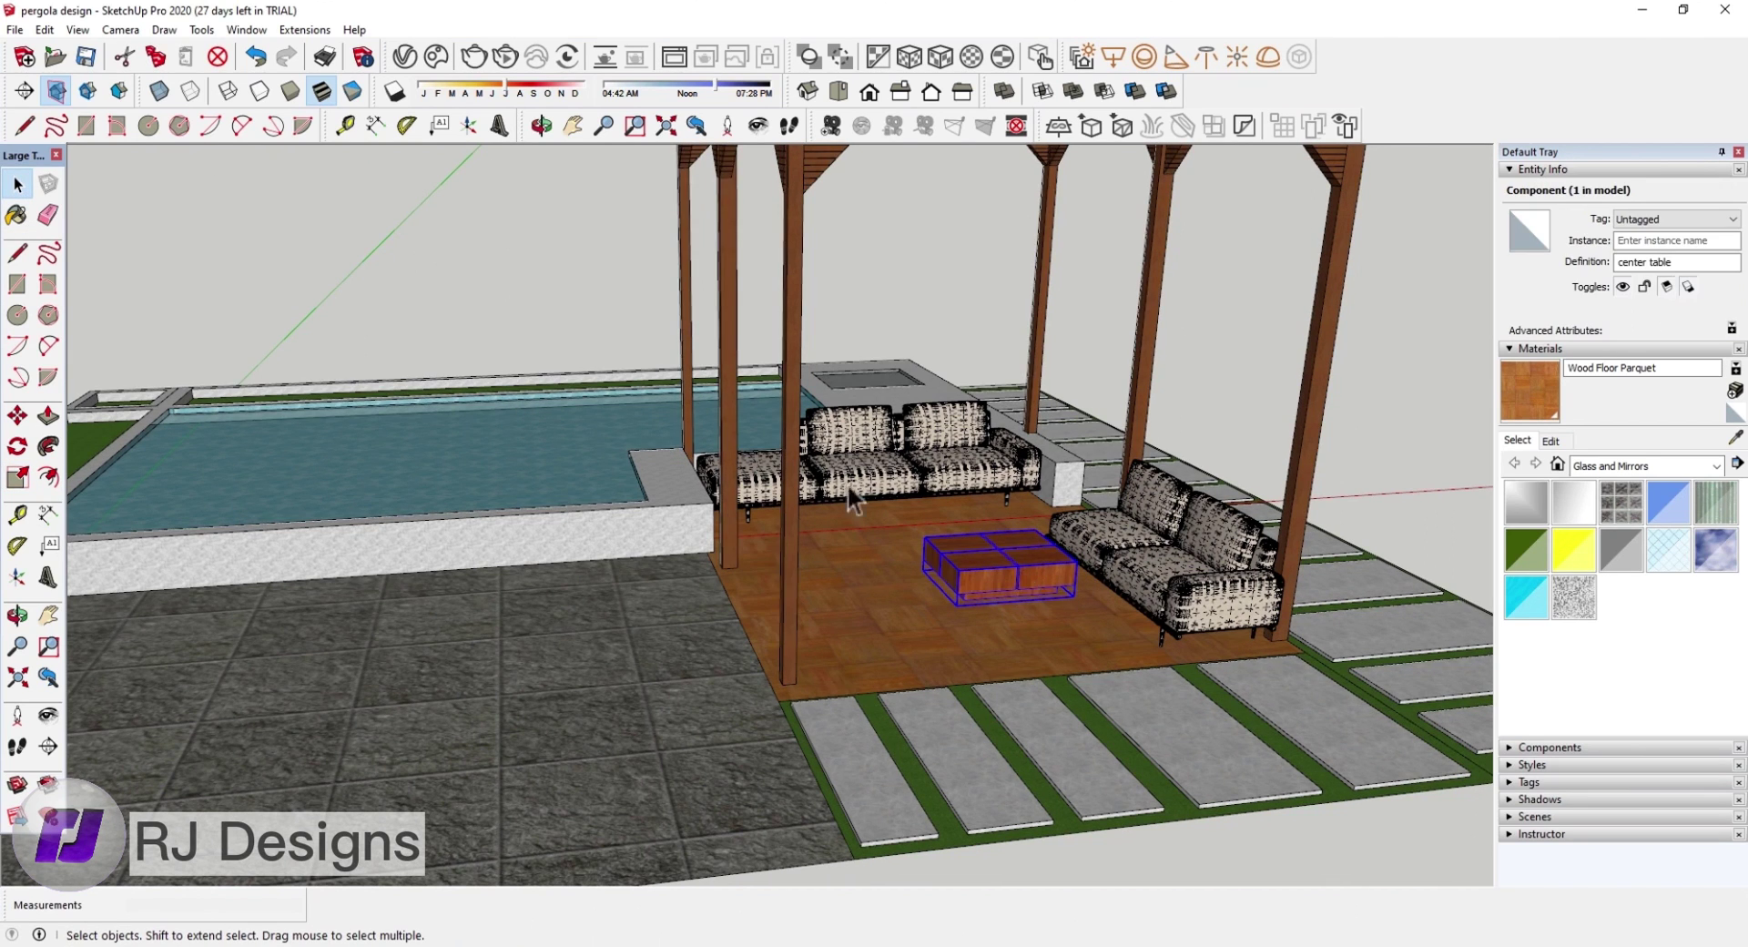
pyautogui.click(17, 421)
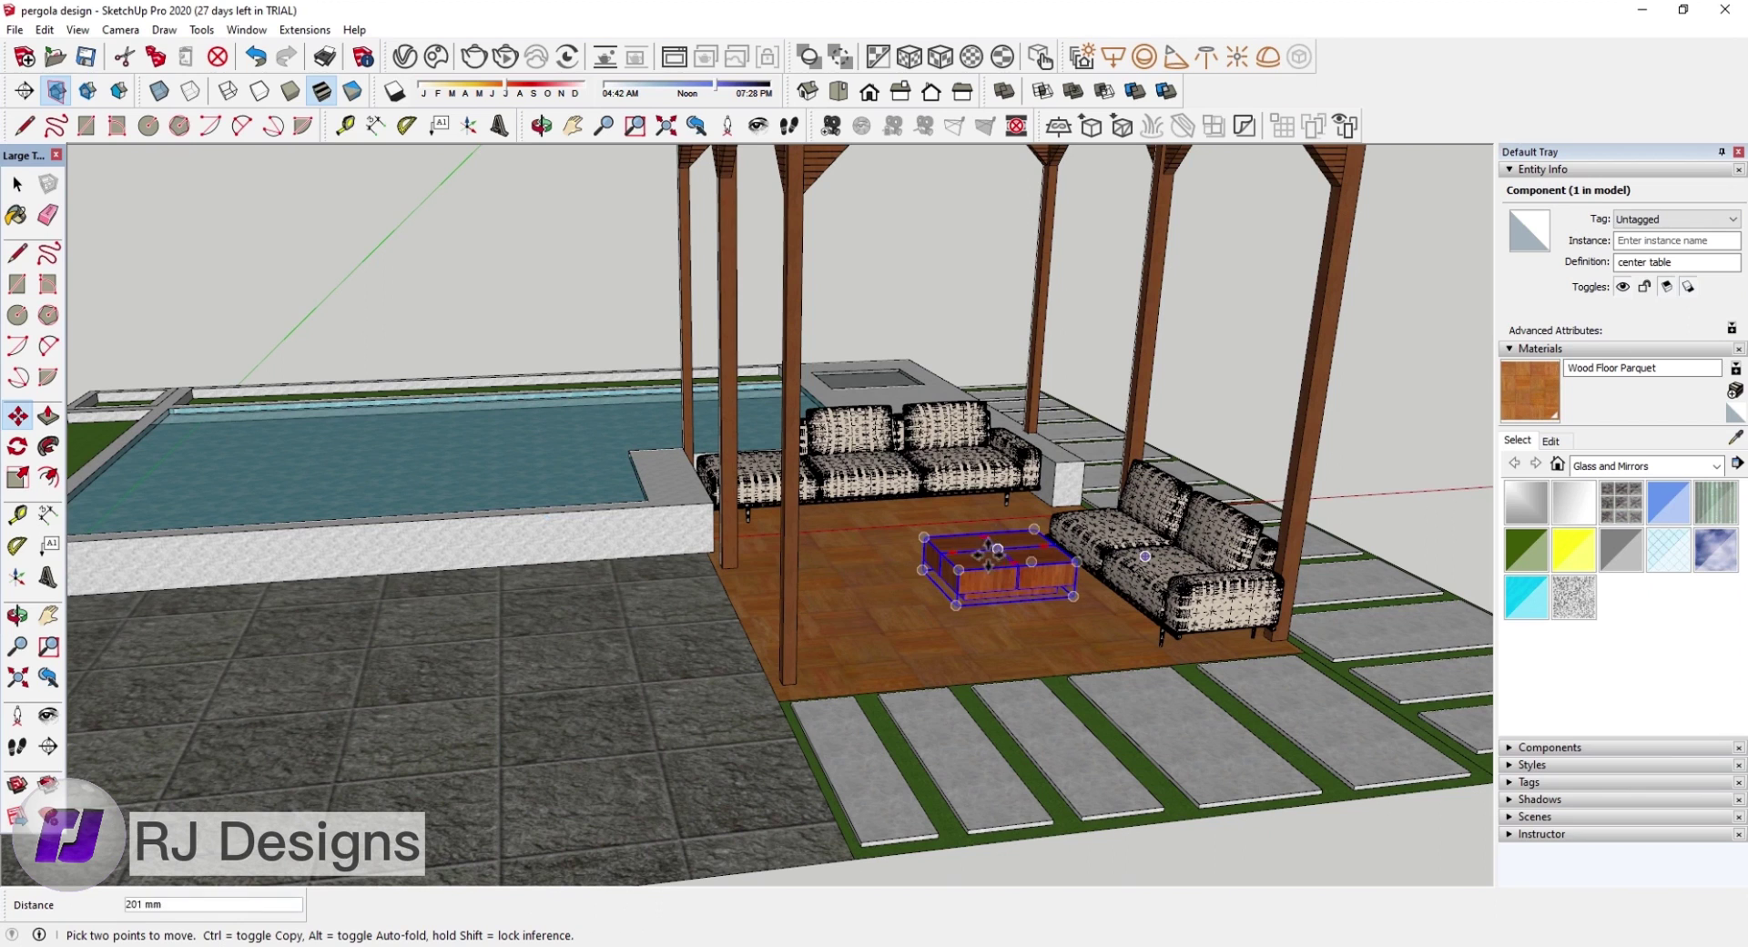
pyautogui.click(990, 550)
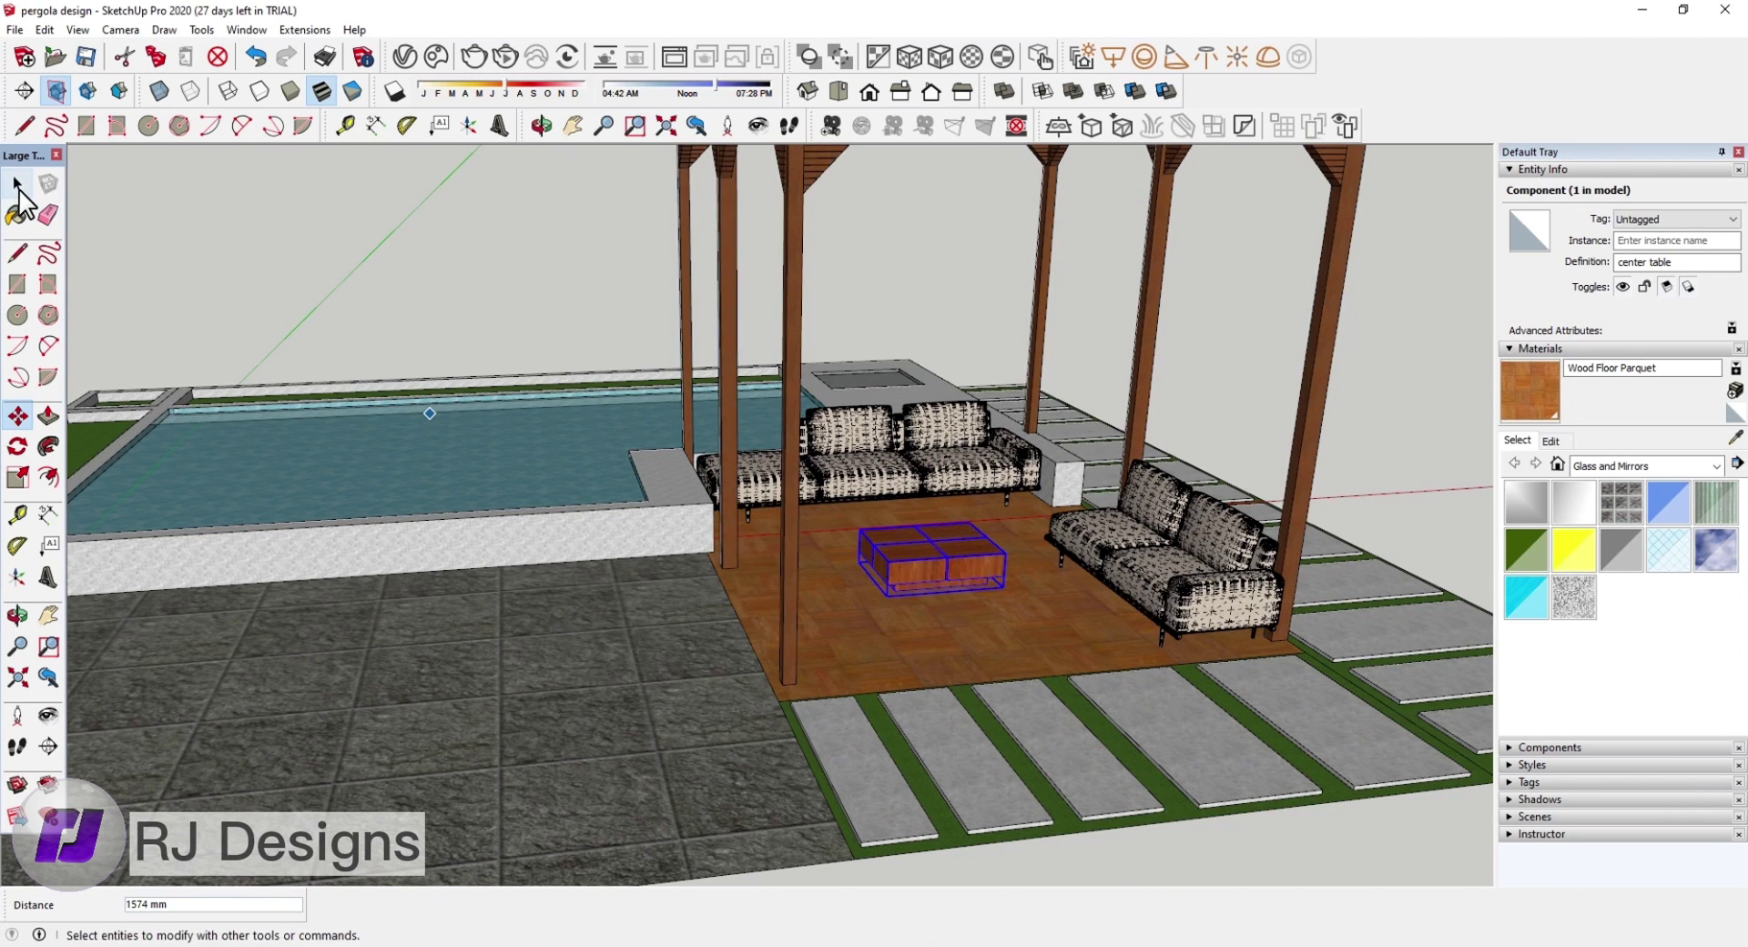
# Step: Paint the right and left table blocks grey with Mirror 01
pyautogui.click(17, 215)
pyautogui.click(1648, 466)
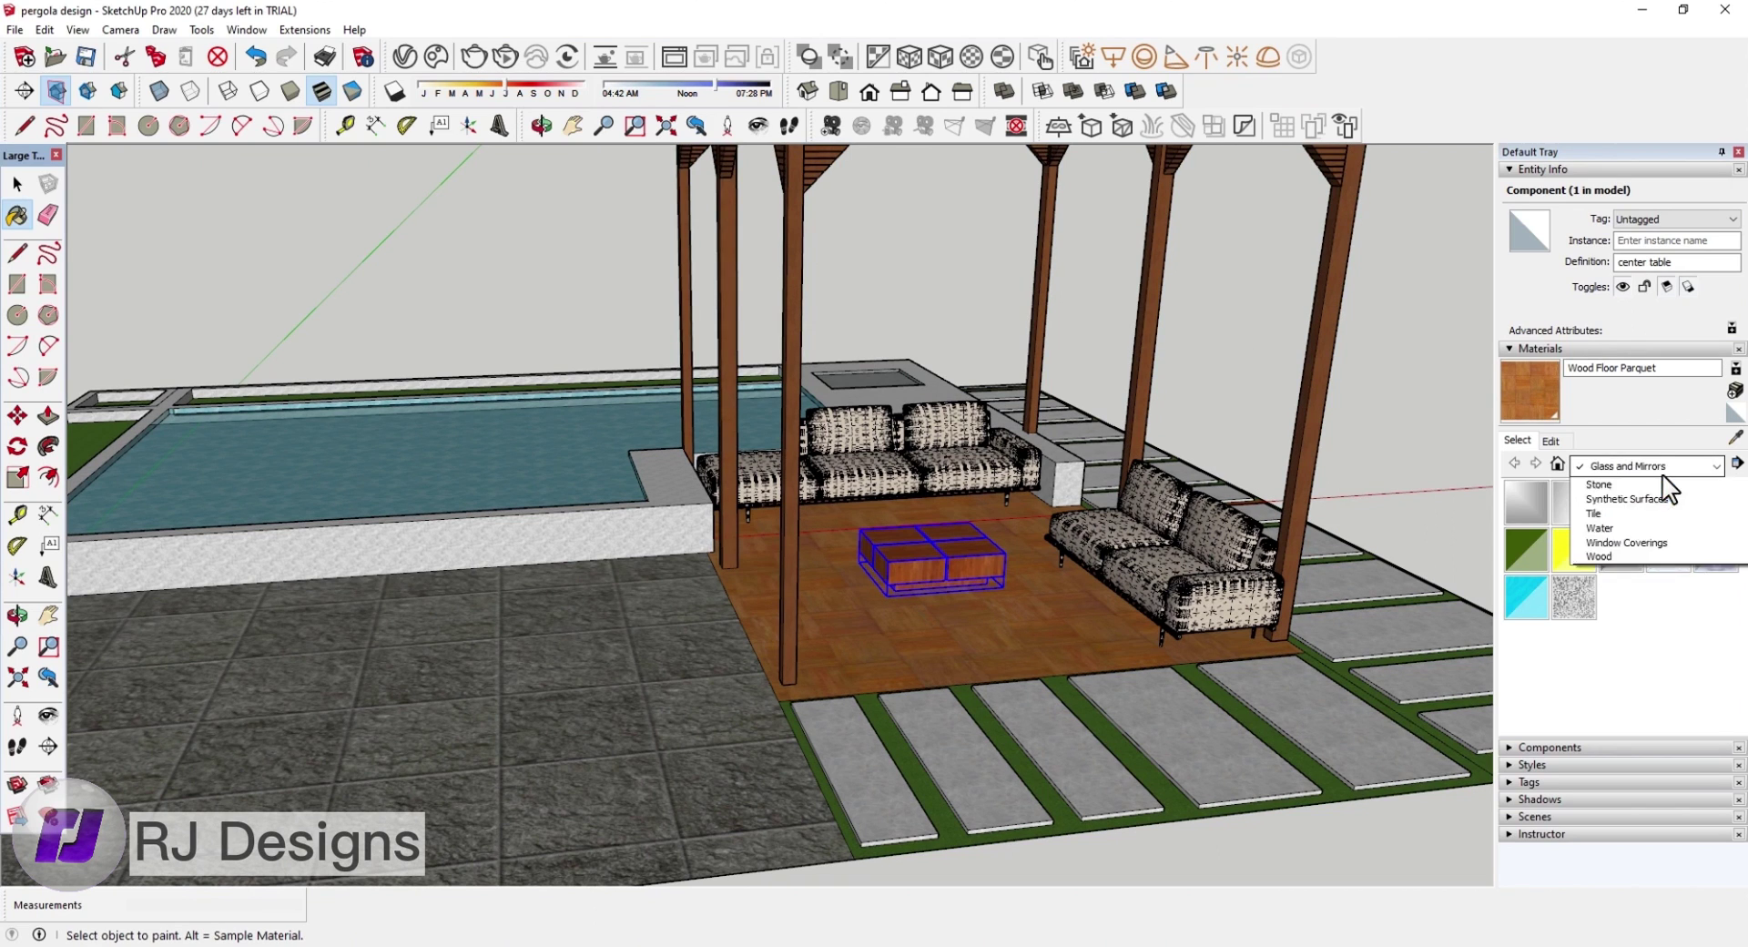
pyautogui.click(1648, 703)
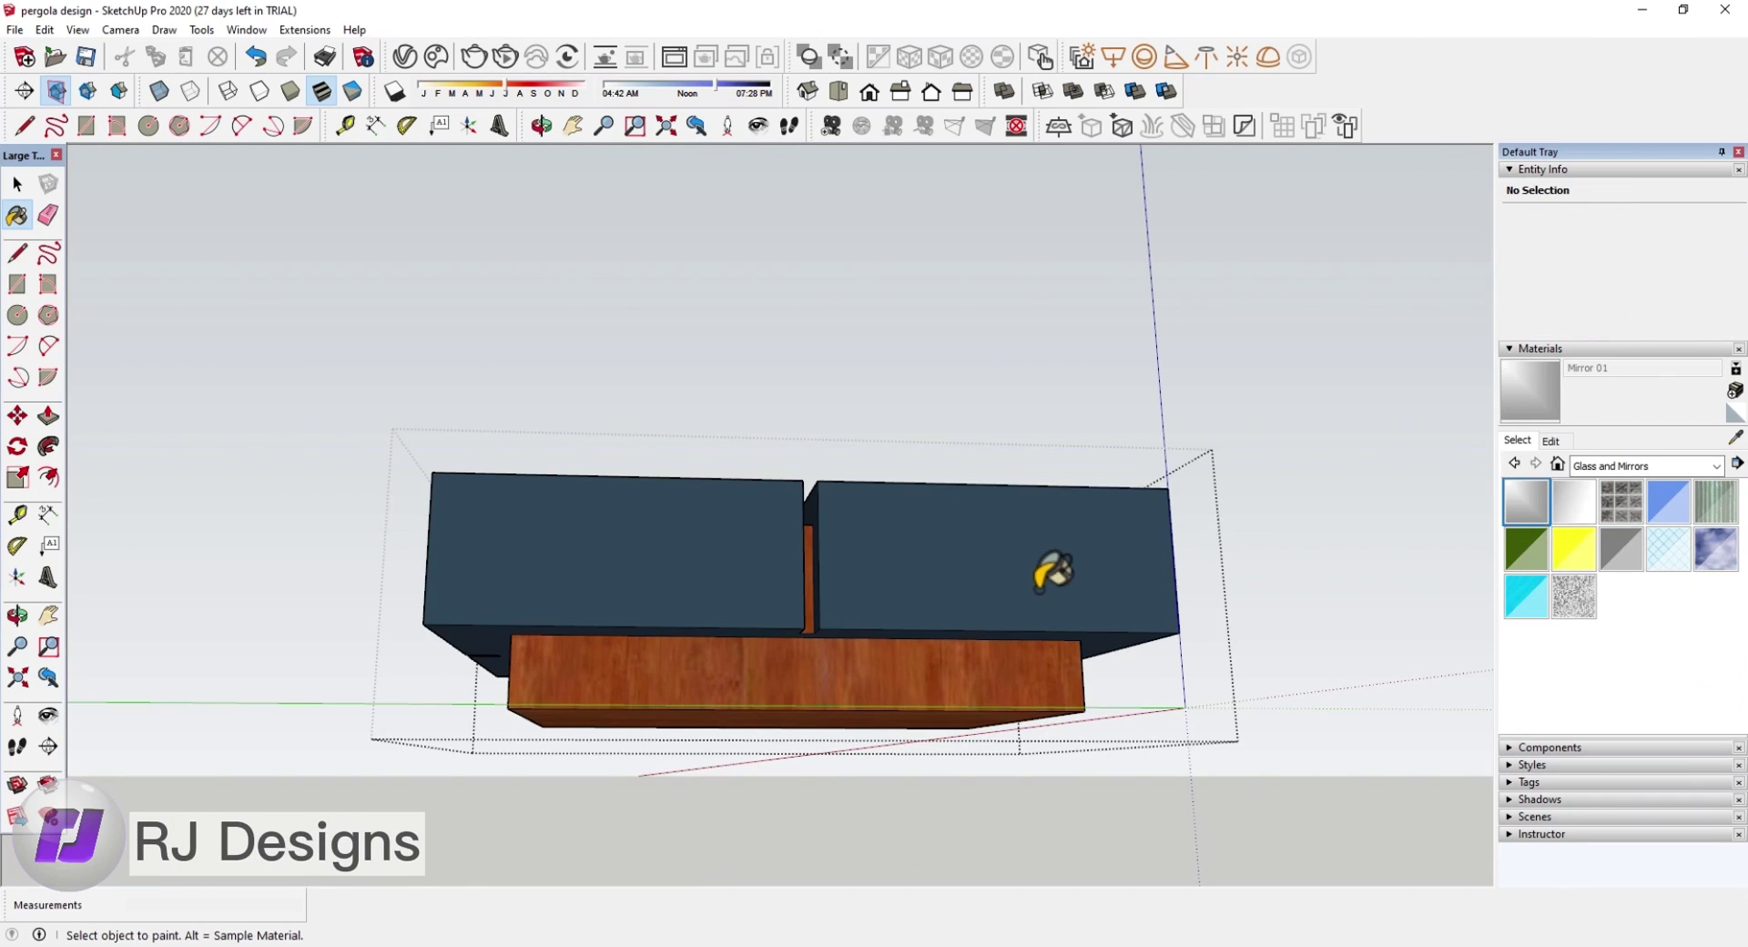
pyautogui.click(1048, 569)
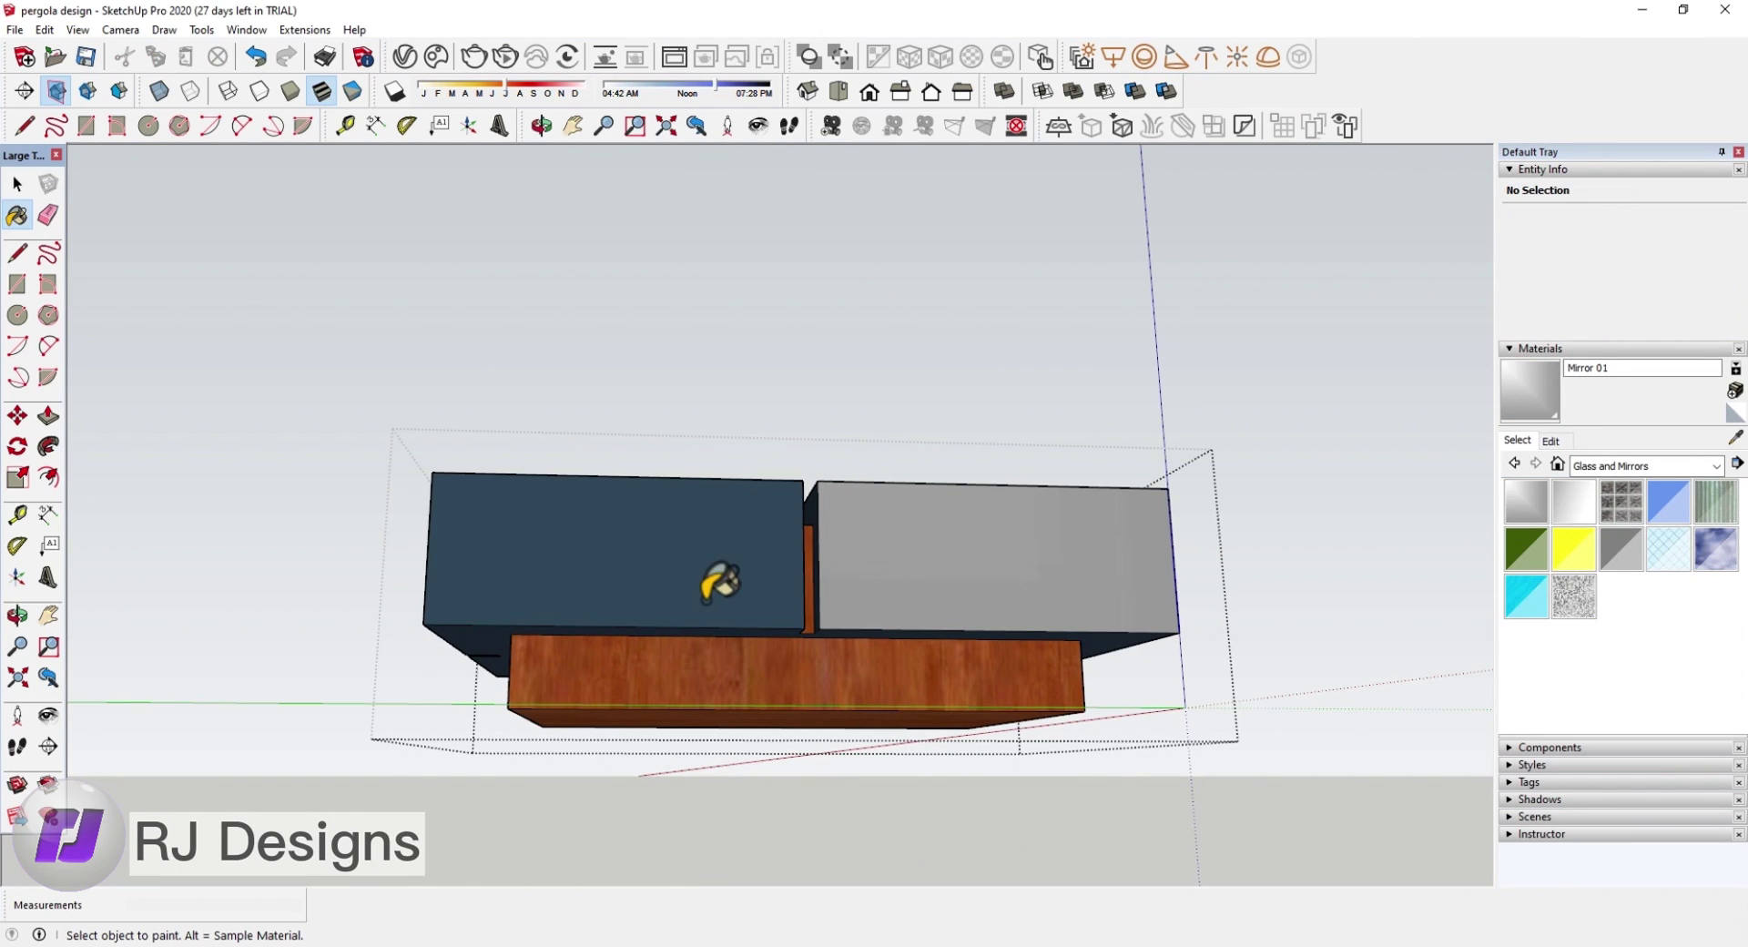
pyautogui.click(719, 583)
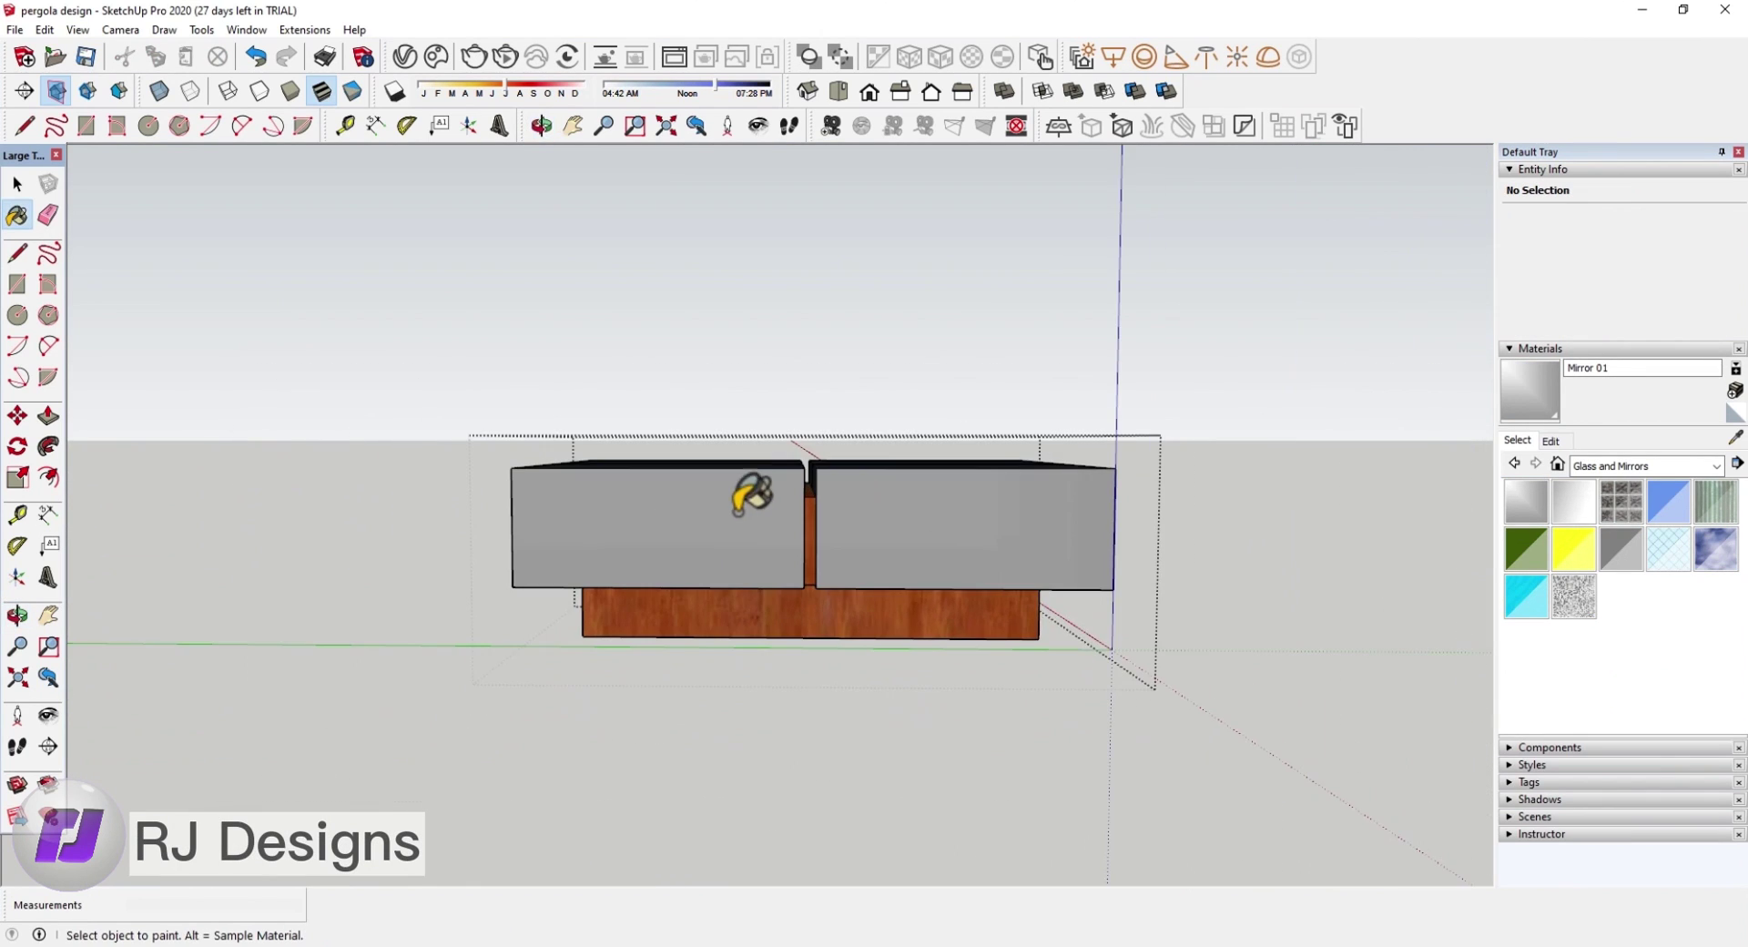
# Step: Paint the four block tops and the dark face between blocks with Mirror 01
pyautogui.moveTo(752, 495); pyautogui.dragTo(792, 616, button='middle')
pyautogui.scroll(3, 714, 421)
pyautogui.click(726, 425)
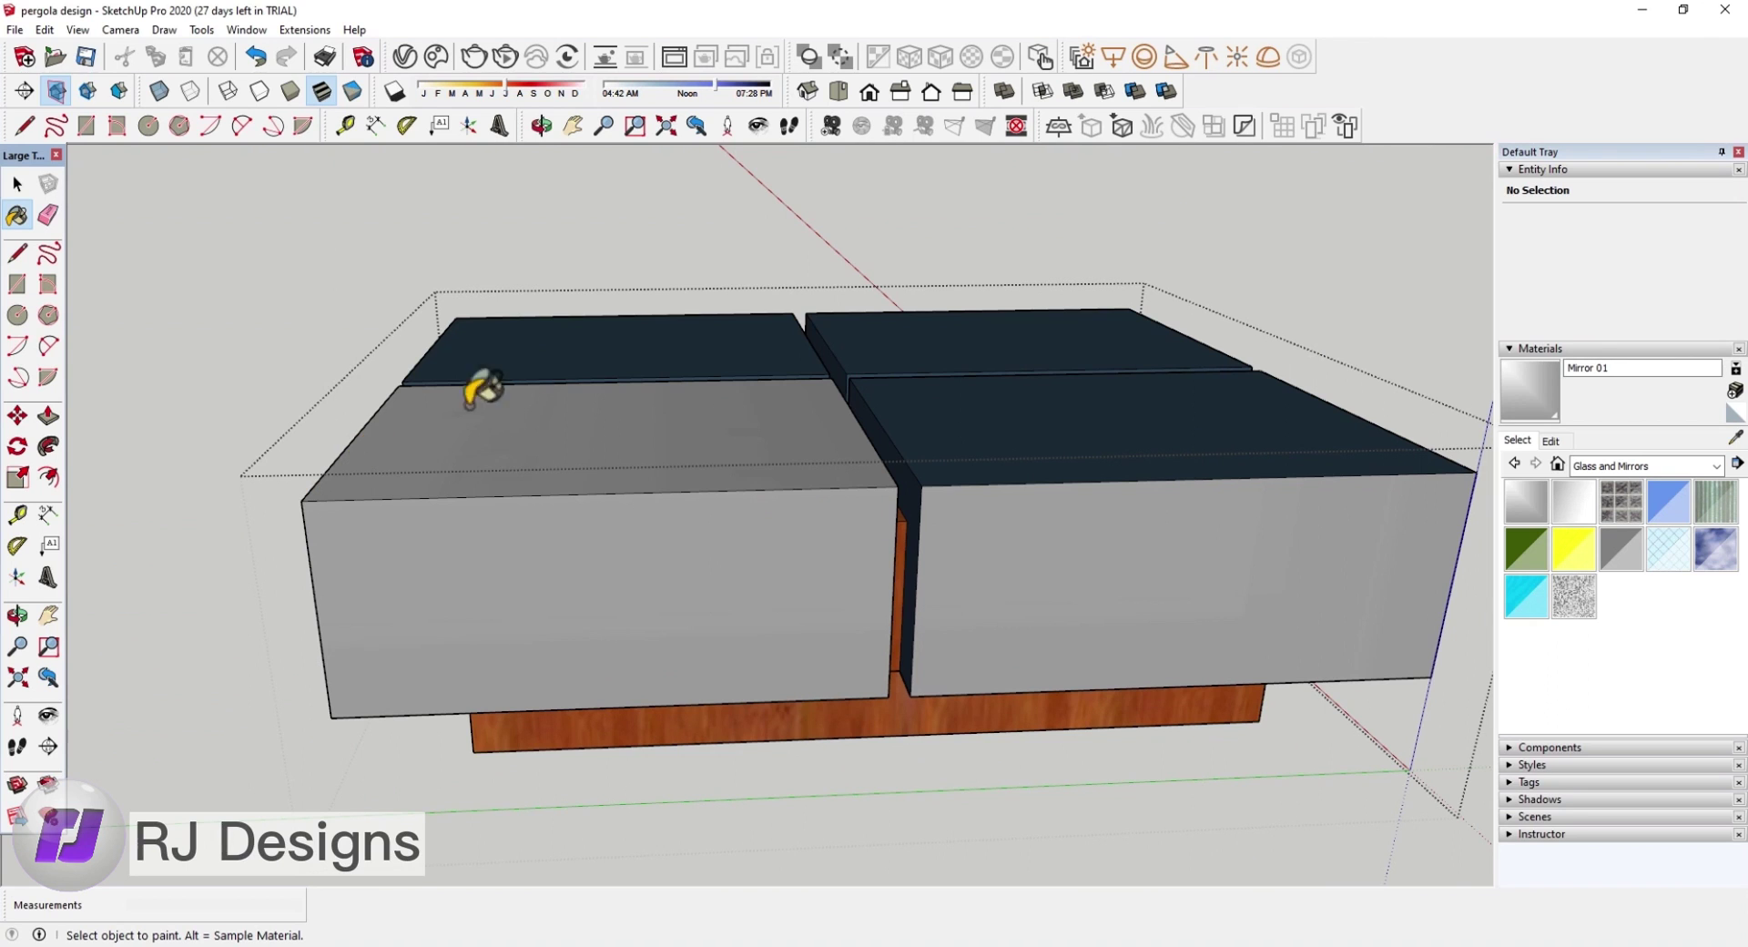
pyautogui.click(655, 342)
pyautogui.click(961, 333)
pyautogui.click(965, 390)
pyautogui.scroll(2, 866, 343)
pyautogui.scroll(3, 854, 359)
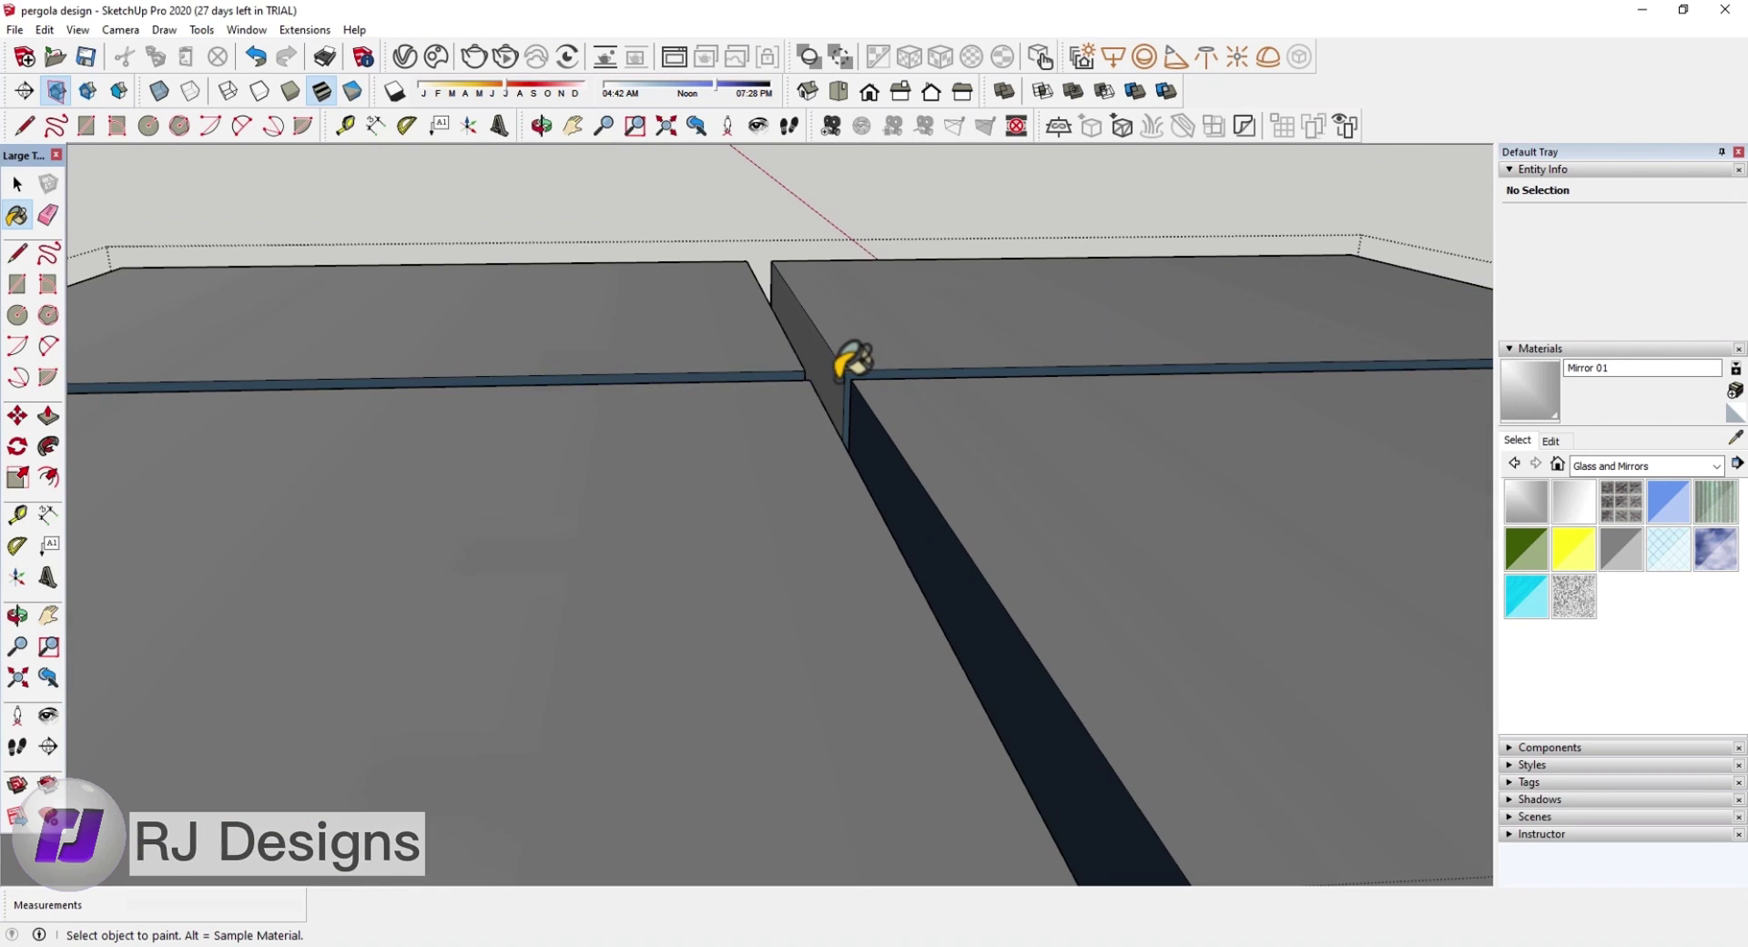
pyautogui.click(860, 414)
# Step: Paint the thin blue edge strips and the dark side face in the gap grey
pyautogui.moveTo(827, 390)
pyautogui.mouseDown(button='middle')
pyautogui.moveTo(625, 378)
pyautogui.moveTo(905, 390)
pyautogui.mouseUp(button='middle')
pyautogui.scroll(3, 877, 373)
pyautogui.click(870, 375)
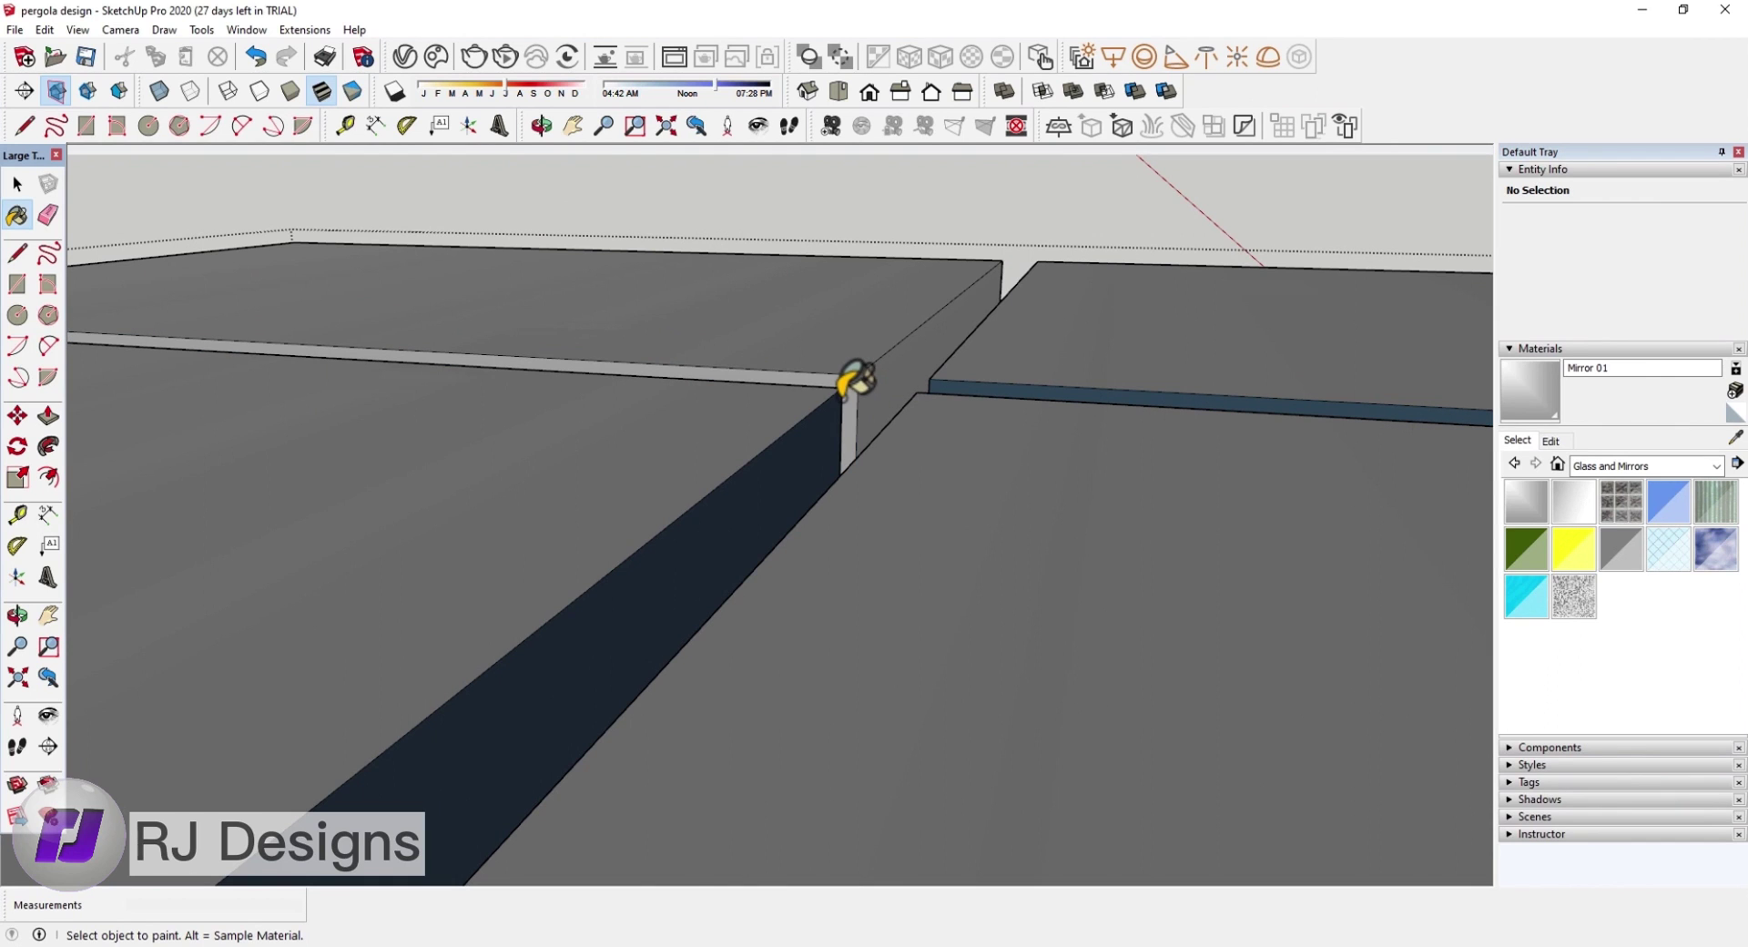
pyautogui.click(820, 435)
pyautogui.click(1029, 376)
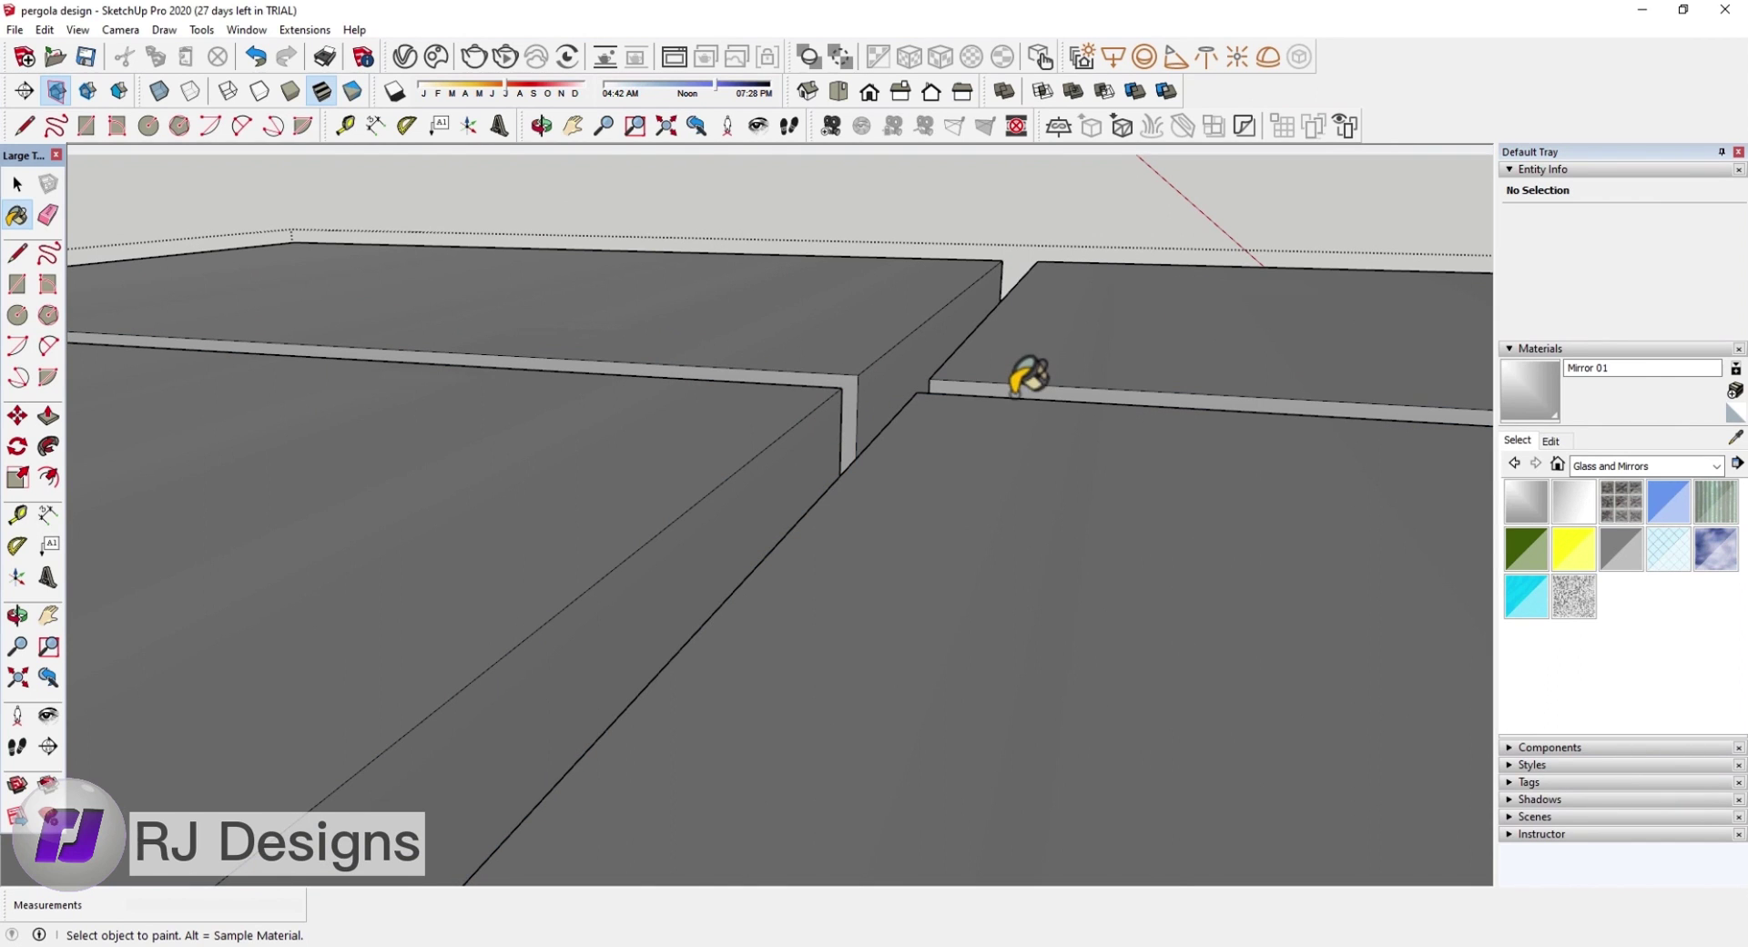
# Step: Paint the dark left and right end faces of the table grey
pyautogui.scroll(-3, 914, 390)
pyautogui.scroll(-3, 866, 394)
pyautogui.scroll(-1, 1066, 393)
pyautogui.scroll(-3, 1065, 393)
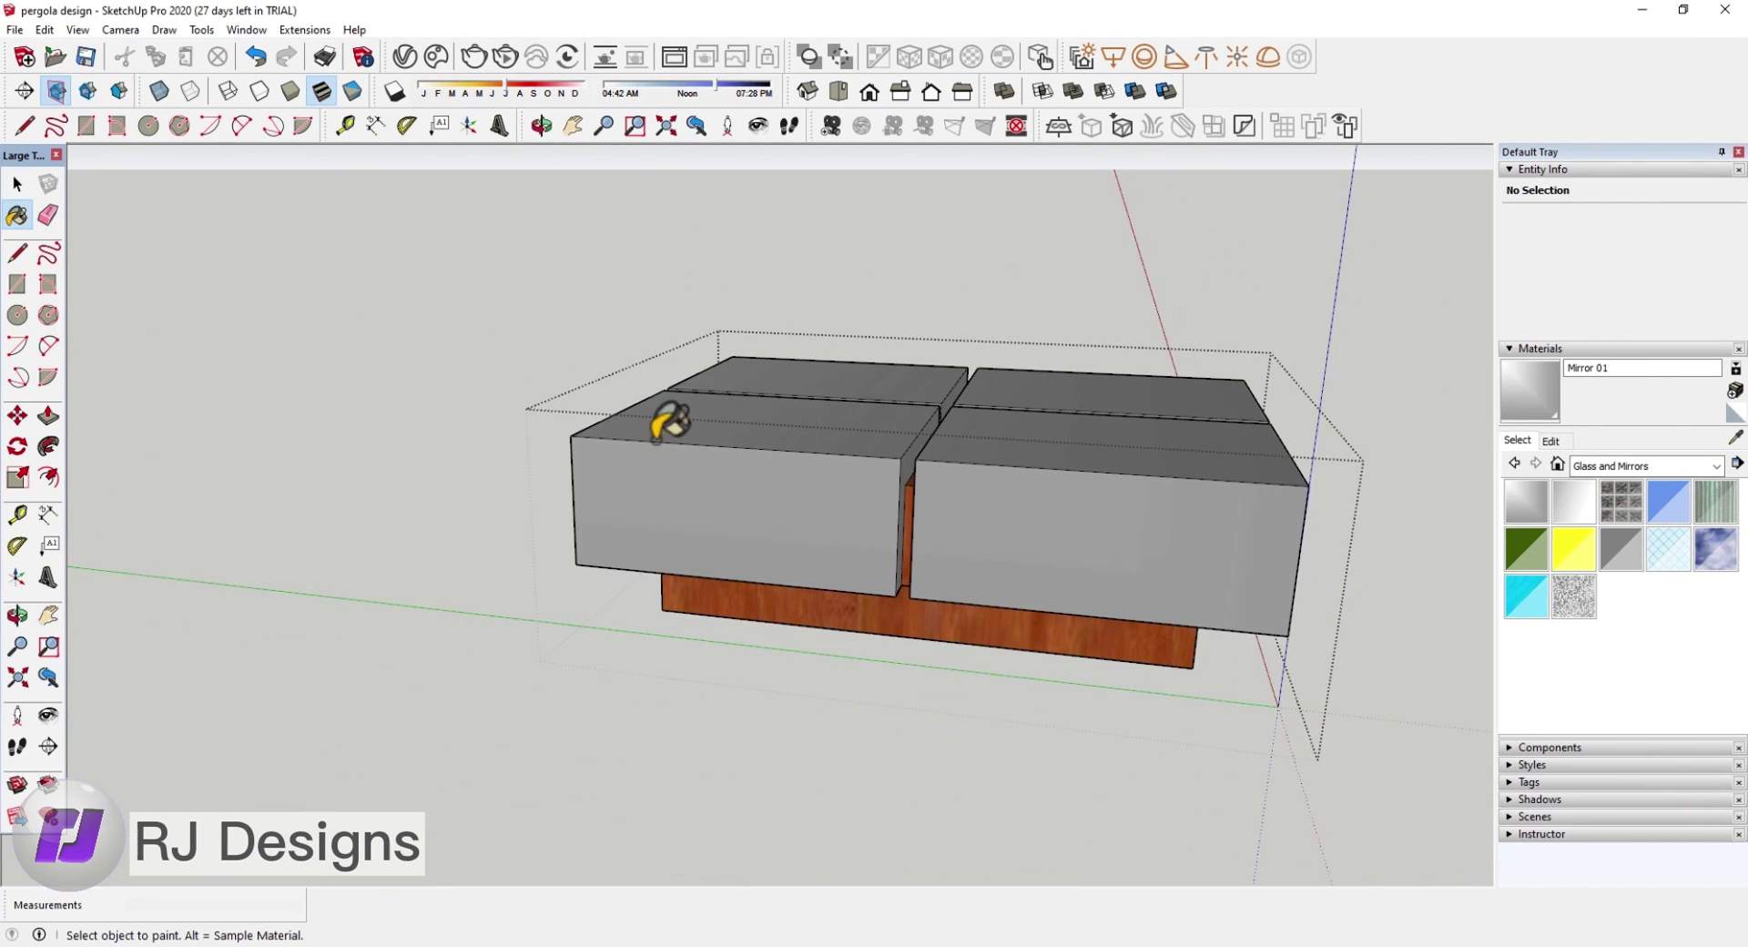
pyautogui.moveTo(664, 409)
pyautogui.mouseDown(button='middle')
pyautogui.moveTo(495, 391)
pyautogui.moveTo(484, 449)
pyautogui.moveTo(547, 467)
pyautogui.moveTo(328, 441)
pyautogui.mouseUp(button='middle')
pyautogui.click(464, 455)
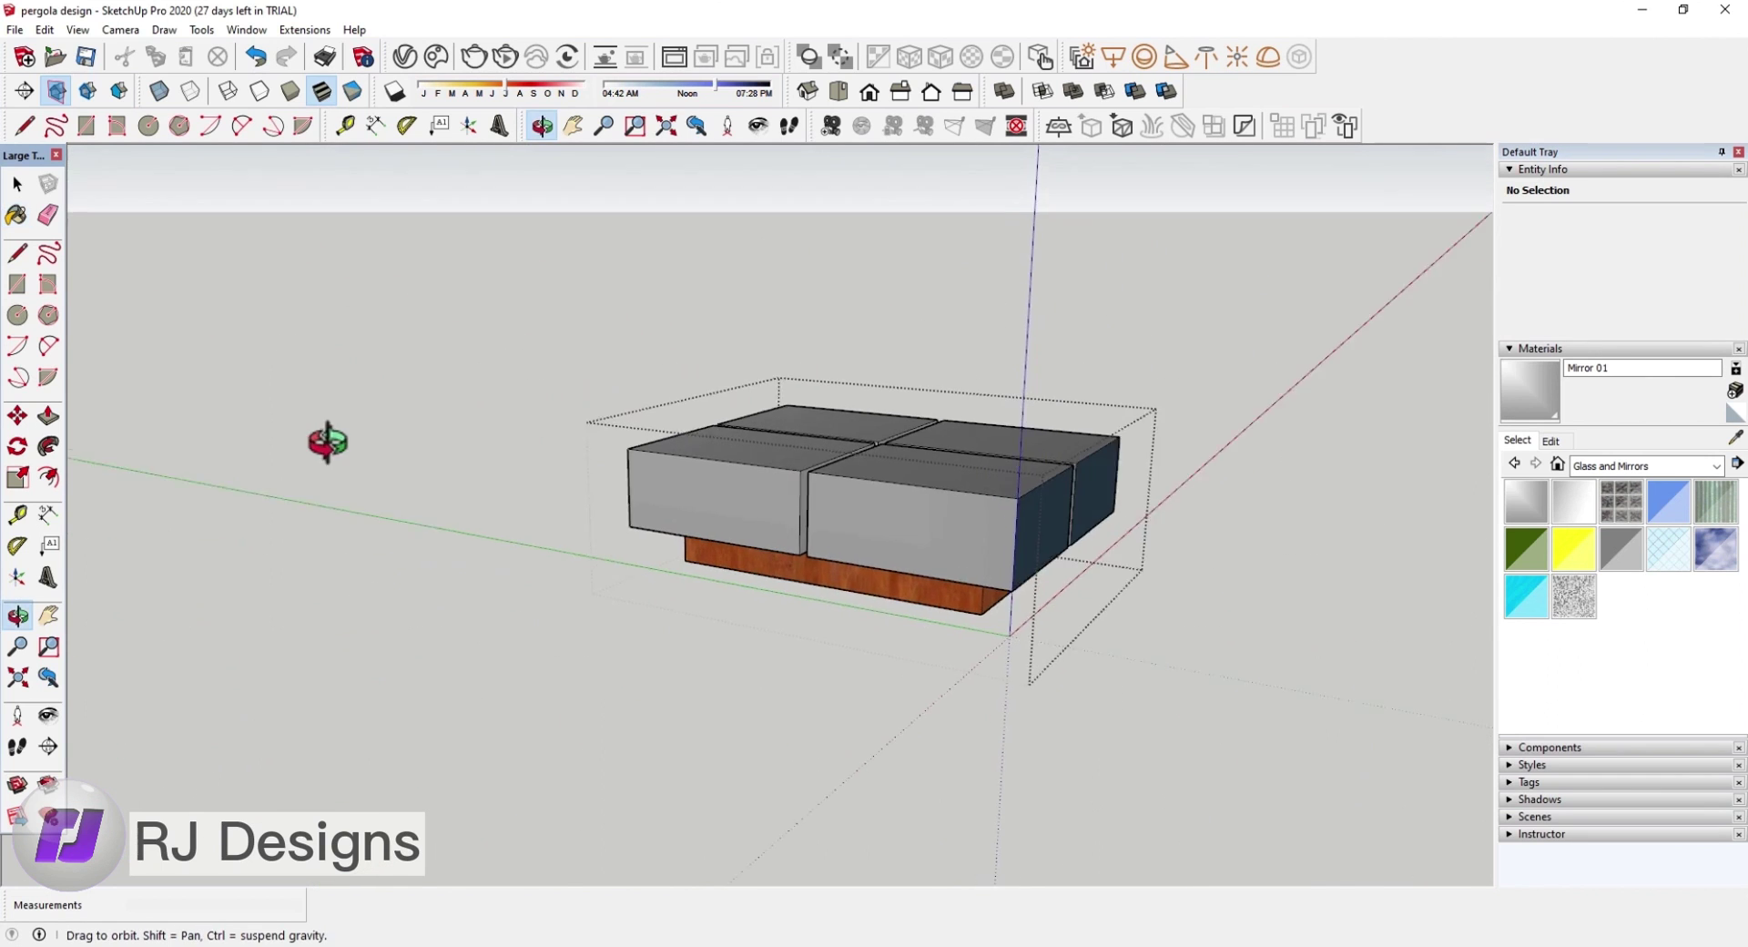
pyautogui.scroll(2, 1112, 507)
pyautogui.click(1063, 460)
# Step: Paint the groove between the front blocks grey
pyautogui.moveTo(1064, 460)
pyautogui.mouseDown(button='middle')
pyautogui.moveTo(996, 500)
pyautogui.moveTo(823, 484)
pyautogui.mouseUp(button='middle')
pyautogui.scroll(3, 893, 478)
pyautogui.scroll(1, 892, 478)
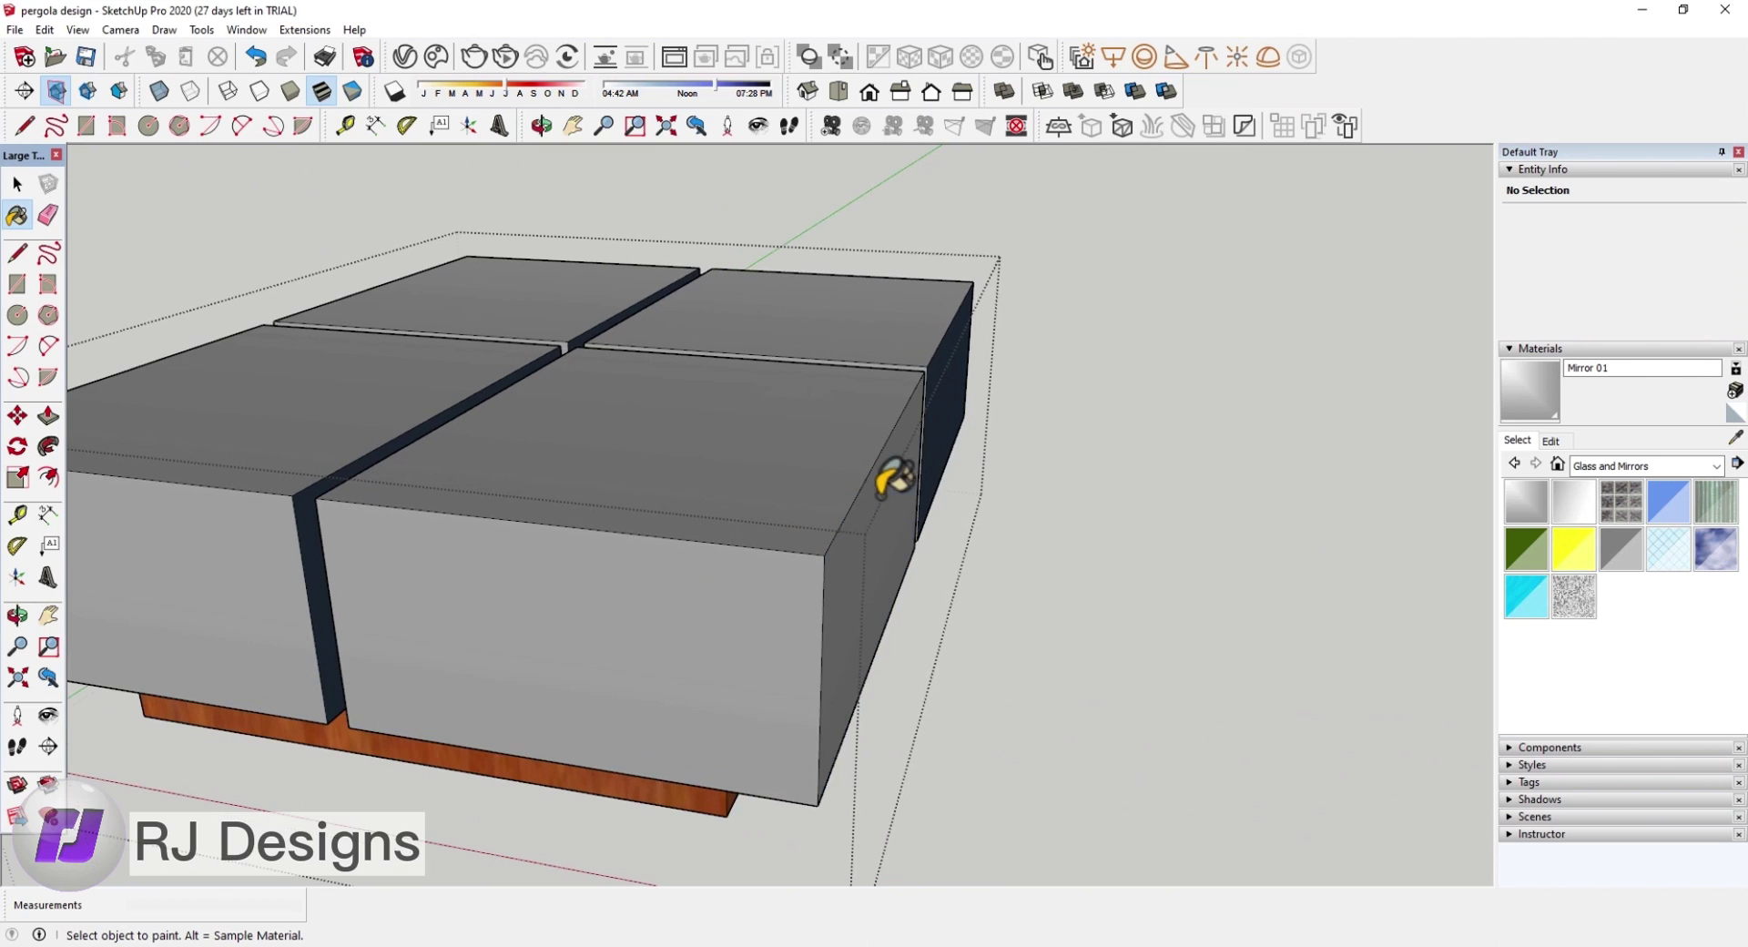
pyautogui.moveTo(970, 407); pyautogui.dragTo(1034, 407, button='middle')
pyautogui.scroll(-3, 1035, 406)
pyautogui.scroll(3, 692, 398)
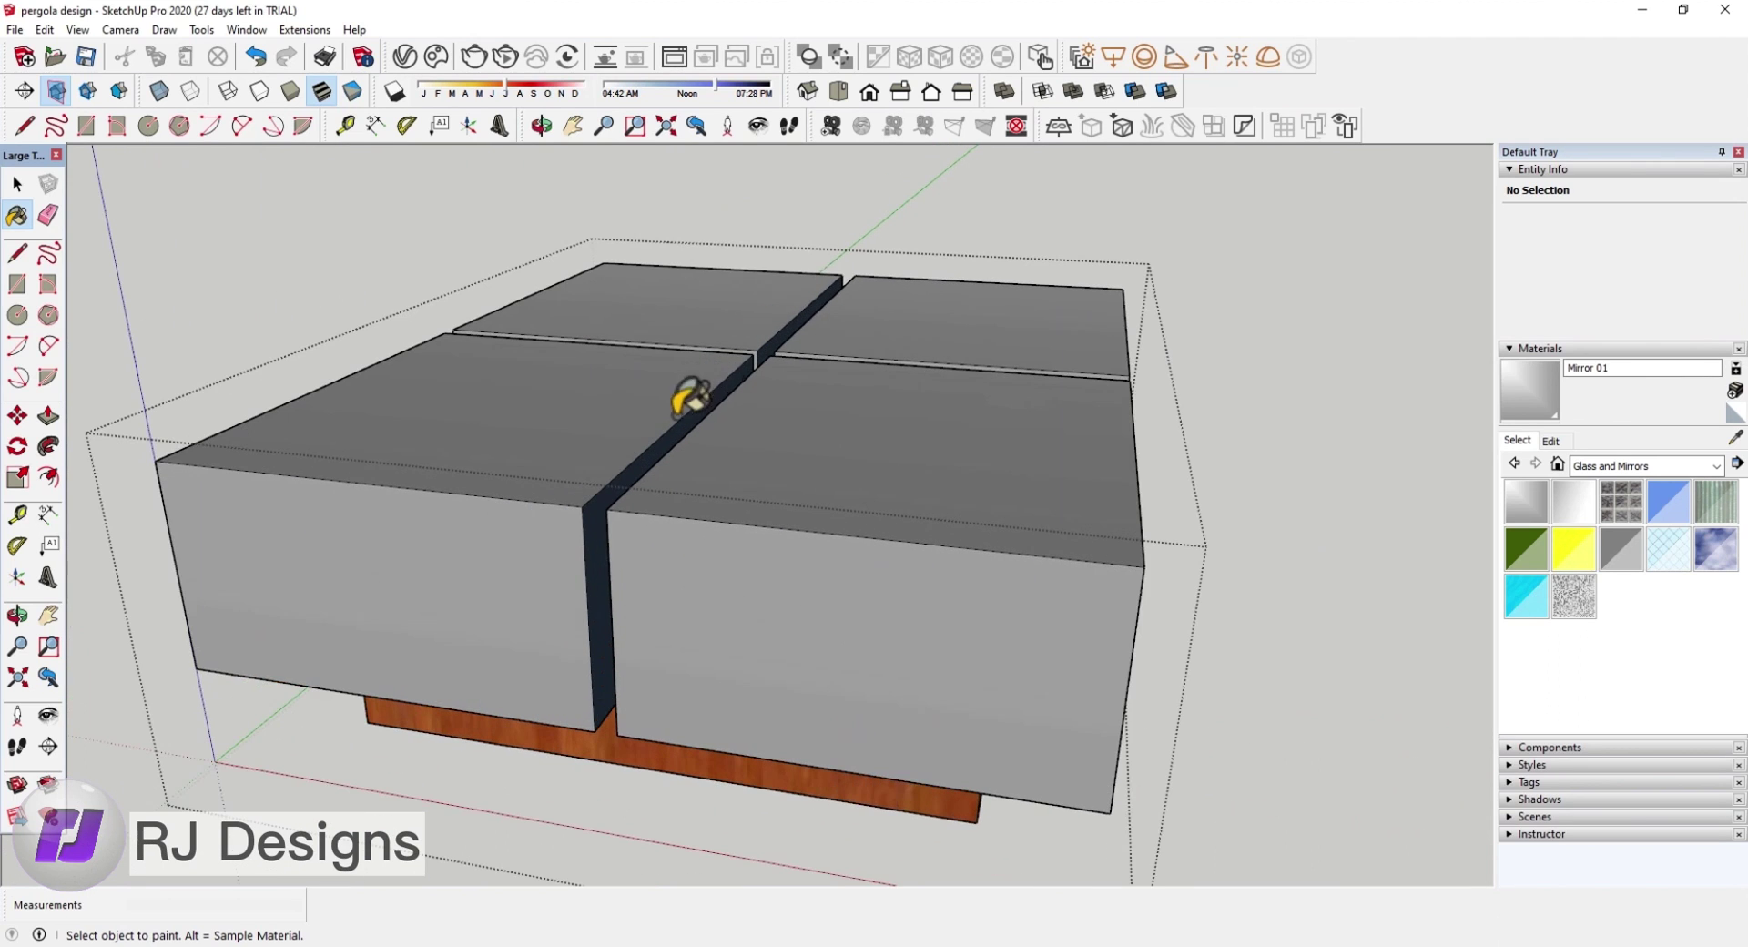
pyautogui.click(713, 394)
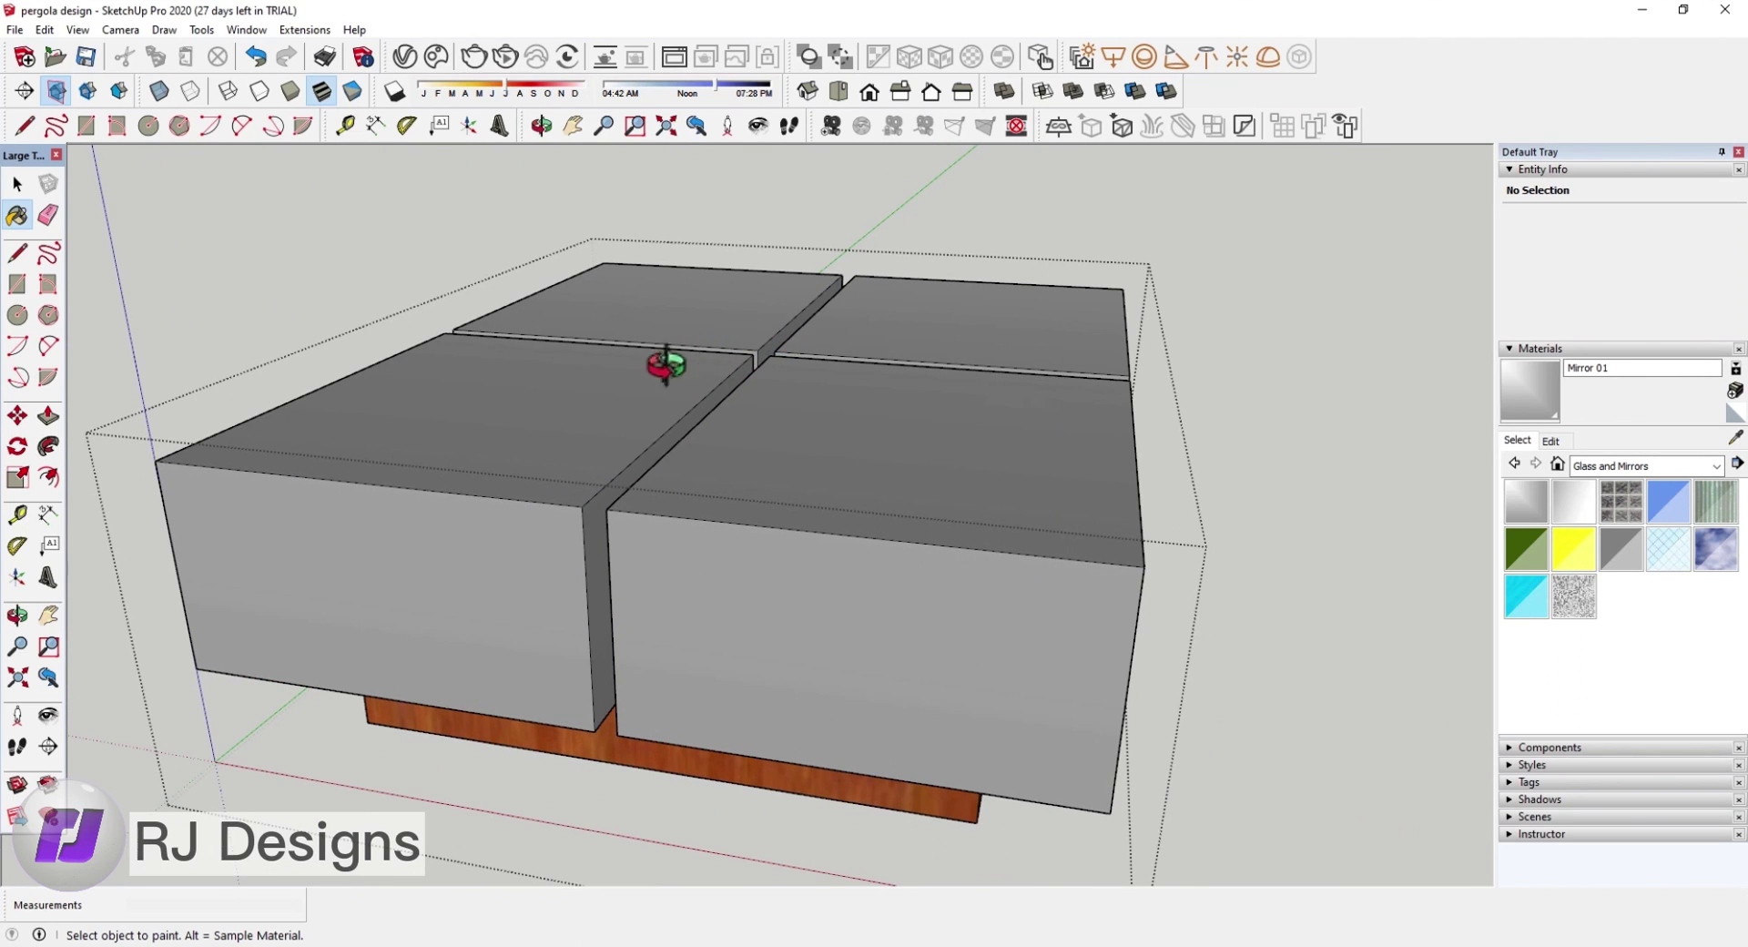
# Step: Orbit and zoom around the table and sofa group to review the painted table
pyautogui.moveTo(666, 364); pyautogui.dragTo(925, 343, button='middle')
pyautogui.scroll(-3, 780, 371)
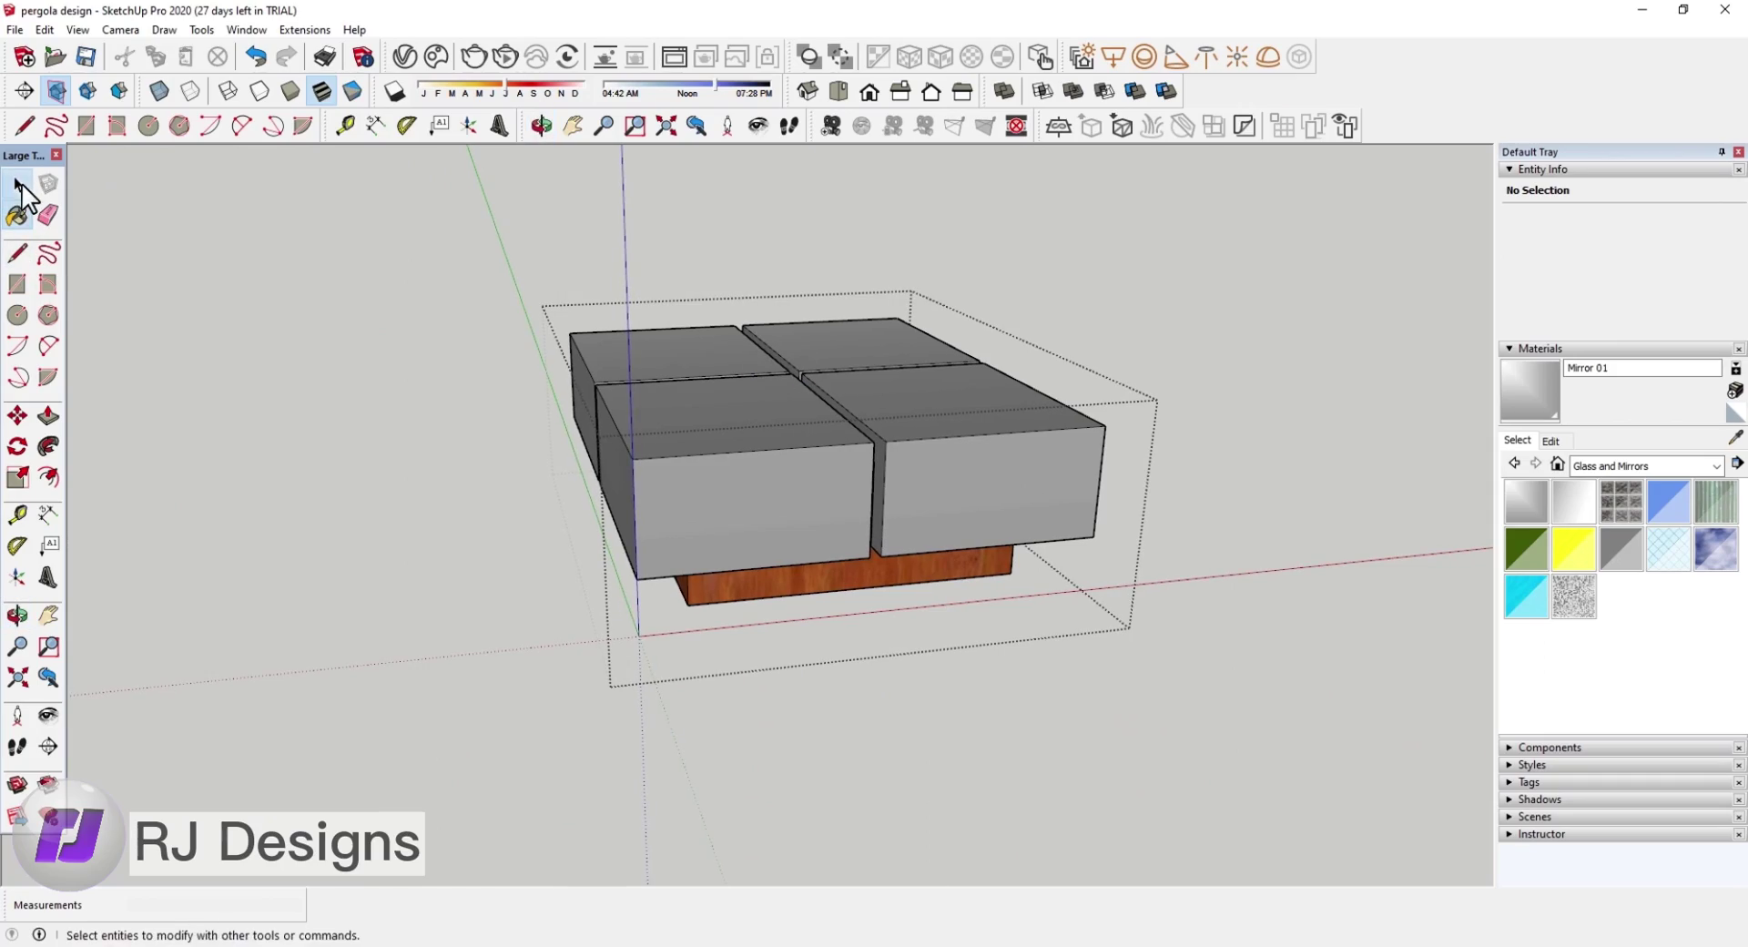
pyautogui.rightClick(450, 421)
pyautogui.rightClick(394, 401)
pyautogui.scroll(5, 409, 406)
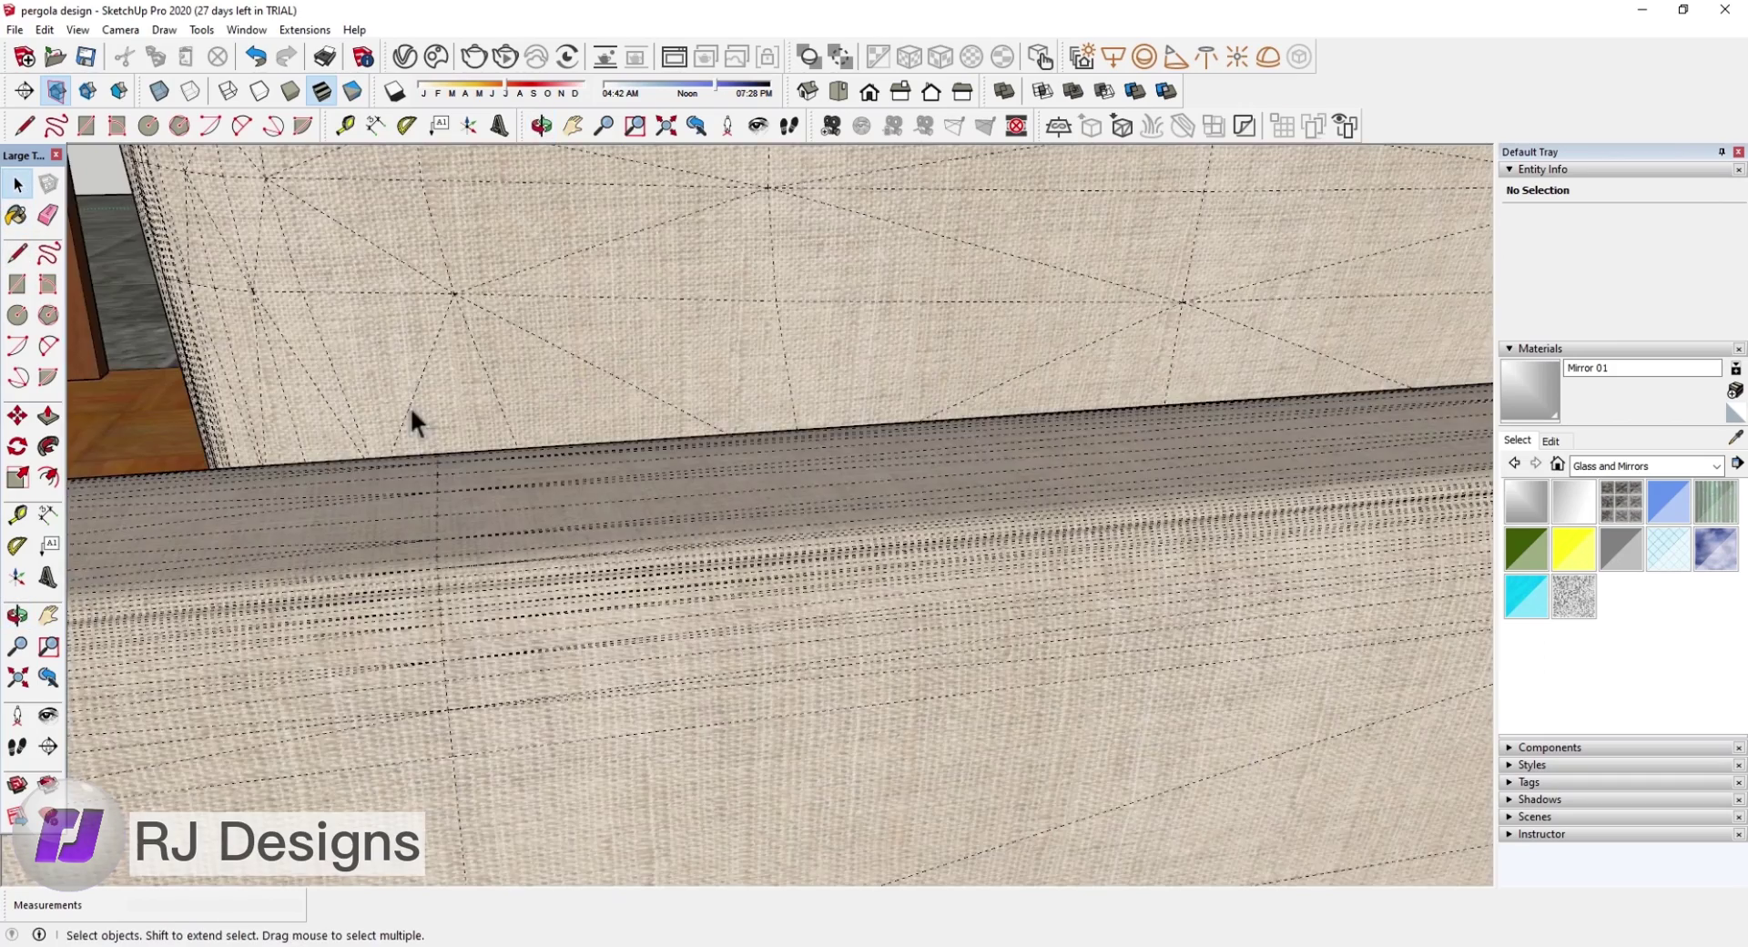
pyautogui.scroll(-2, 444, 429)
pyautogui.scroll(-2, 447, 422)
pyautogui.scroll(-2, 450, 418)
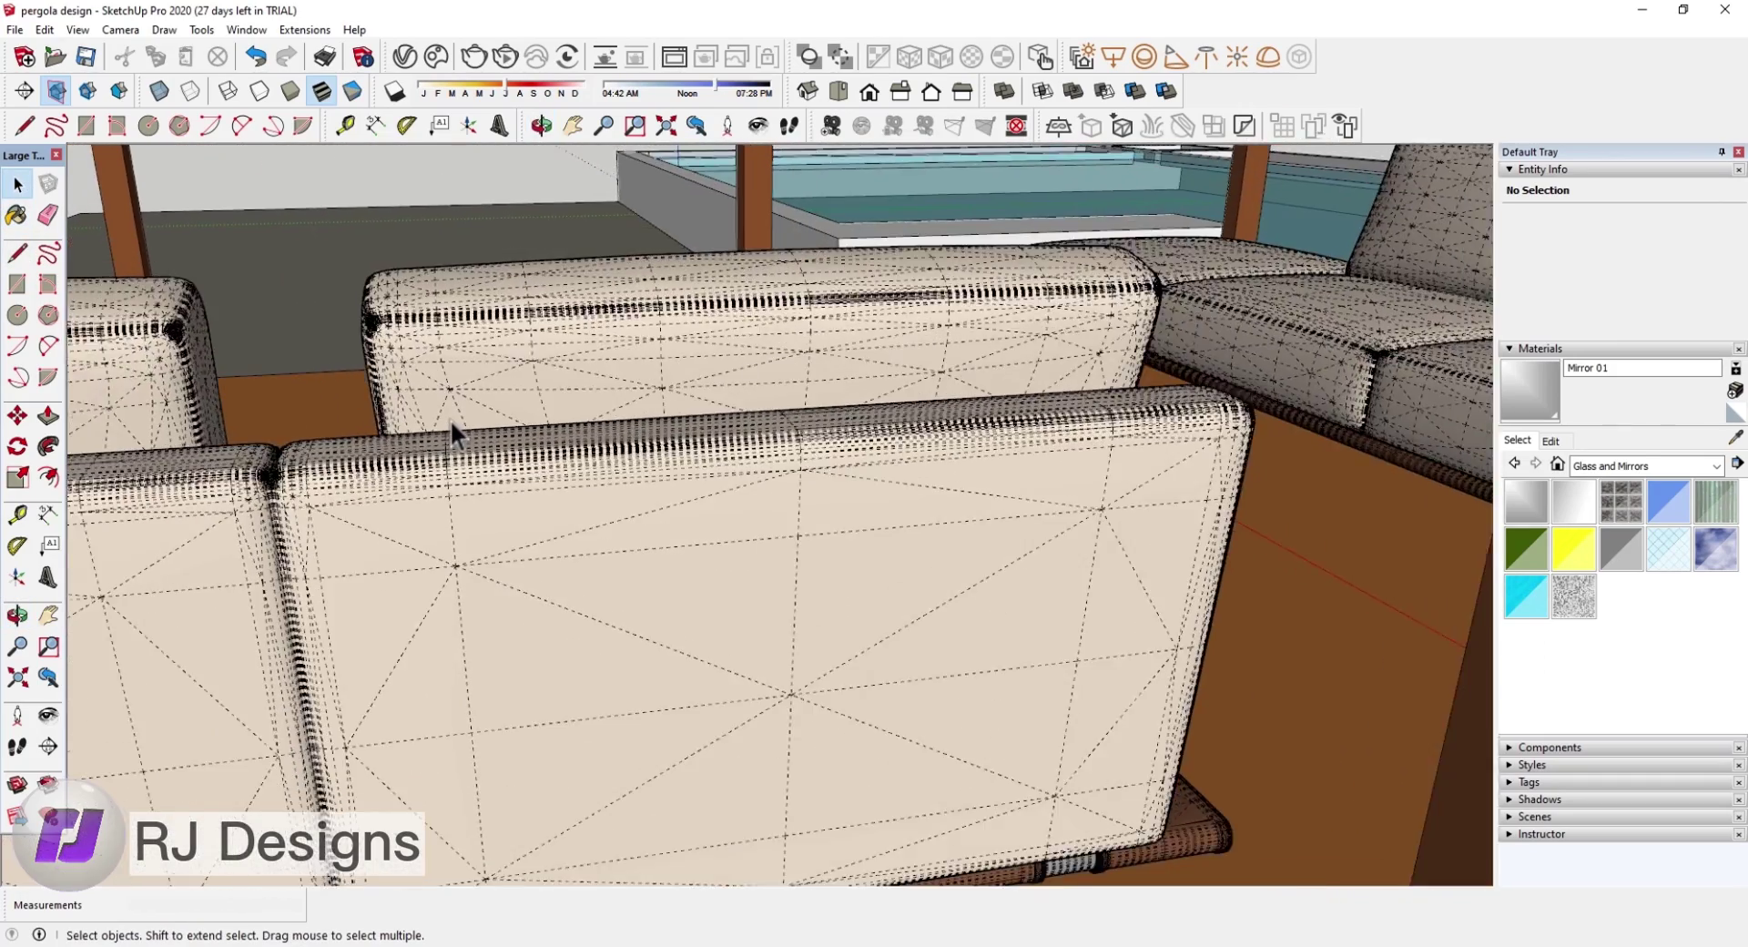
pyautogui.scroll(-2, 450, 419)
pyautogui.scroll(-2, 450, 419)
pyautogui.scroll(-2, 450, 419)
pyautogui.moveTo(276, 434); pyautogui.dragTo(585, 411, button='middle')
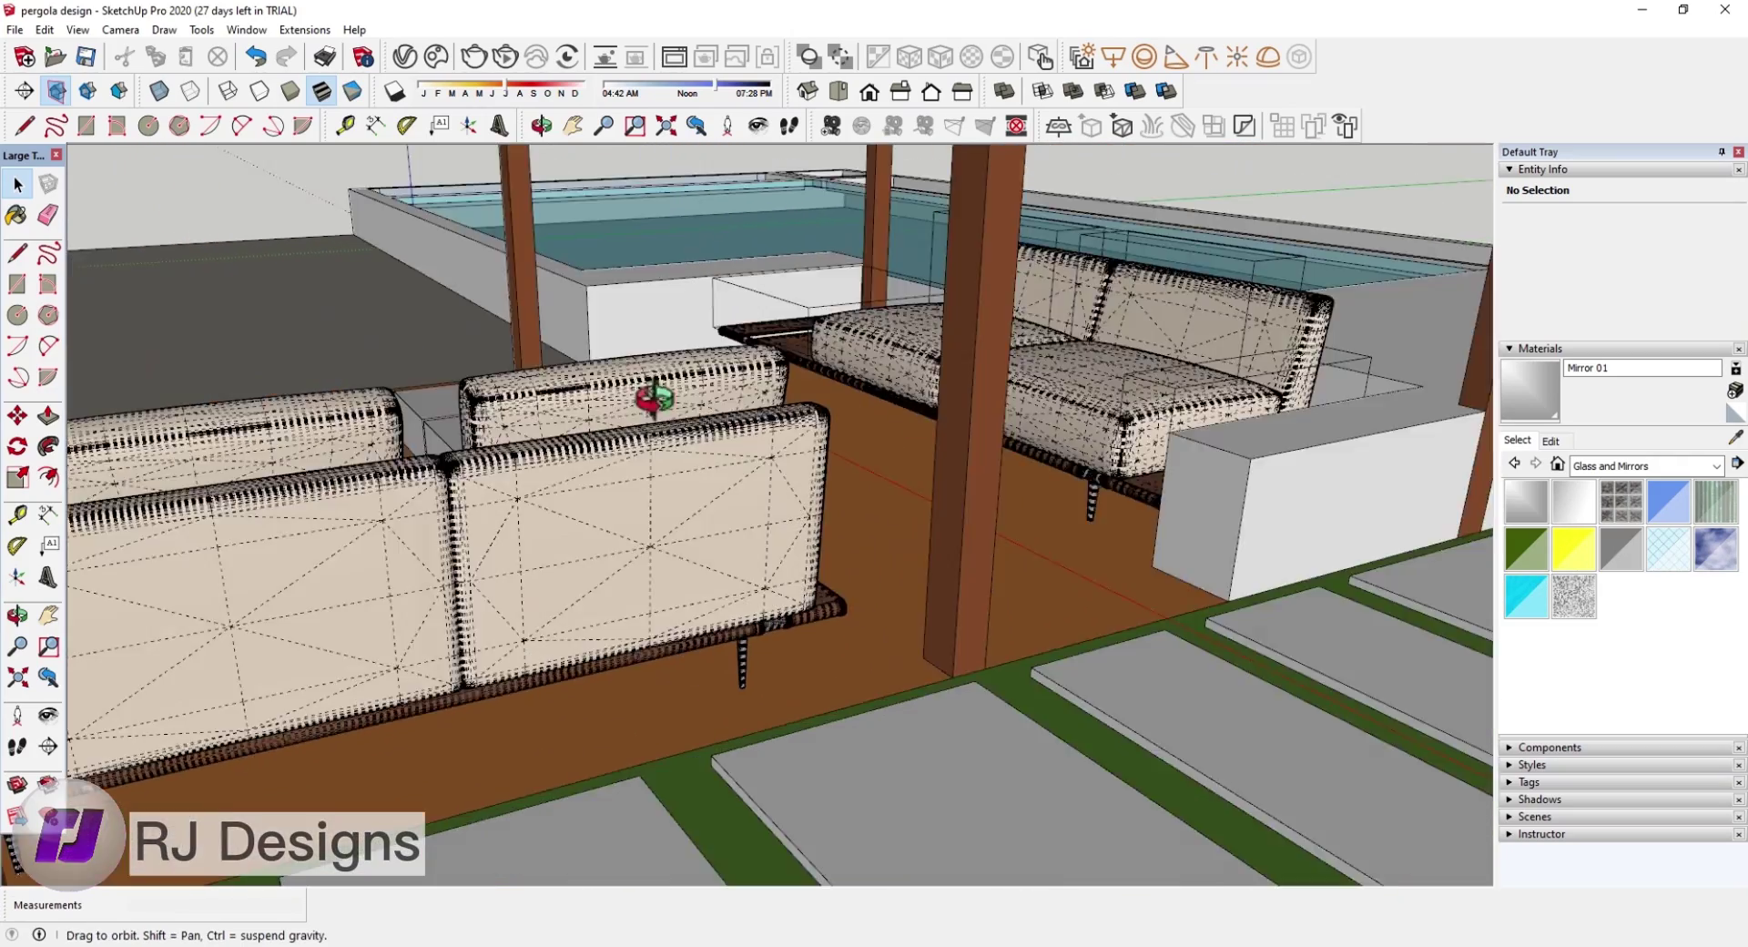
pyautogui.scroll(-2, 584, 412)
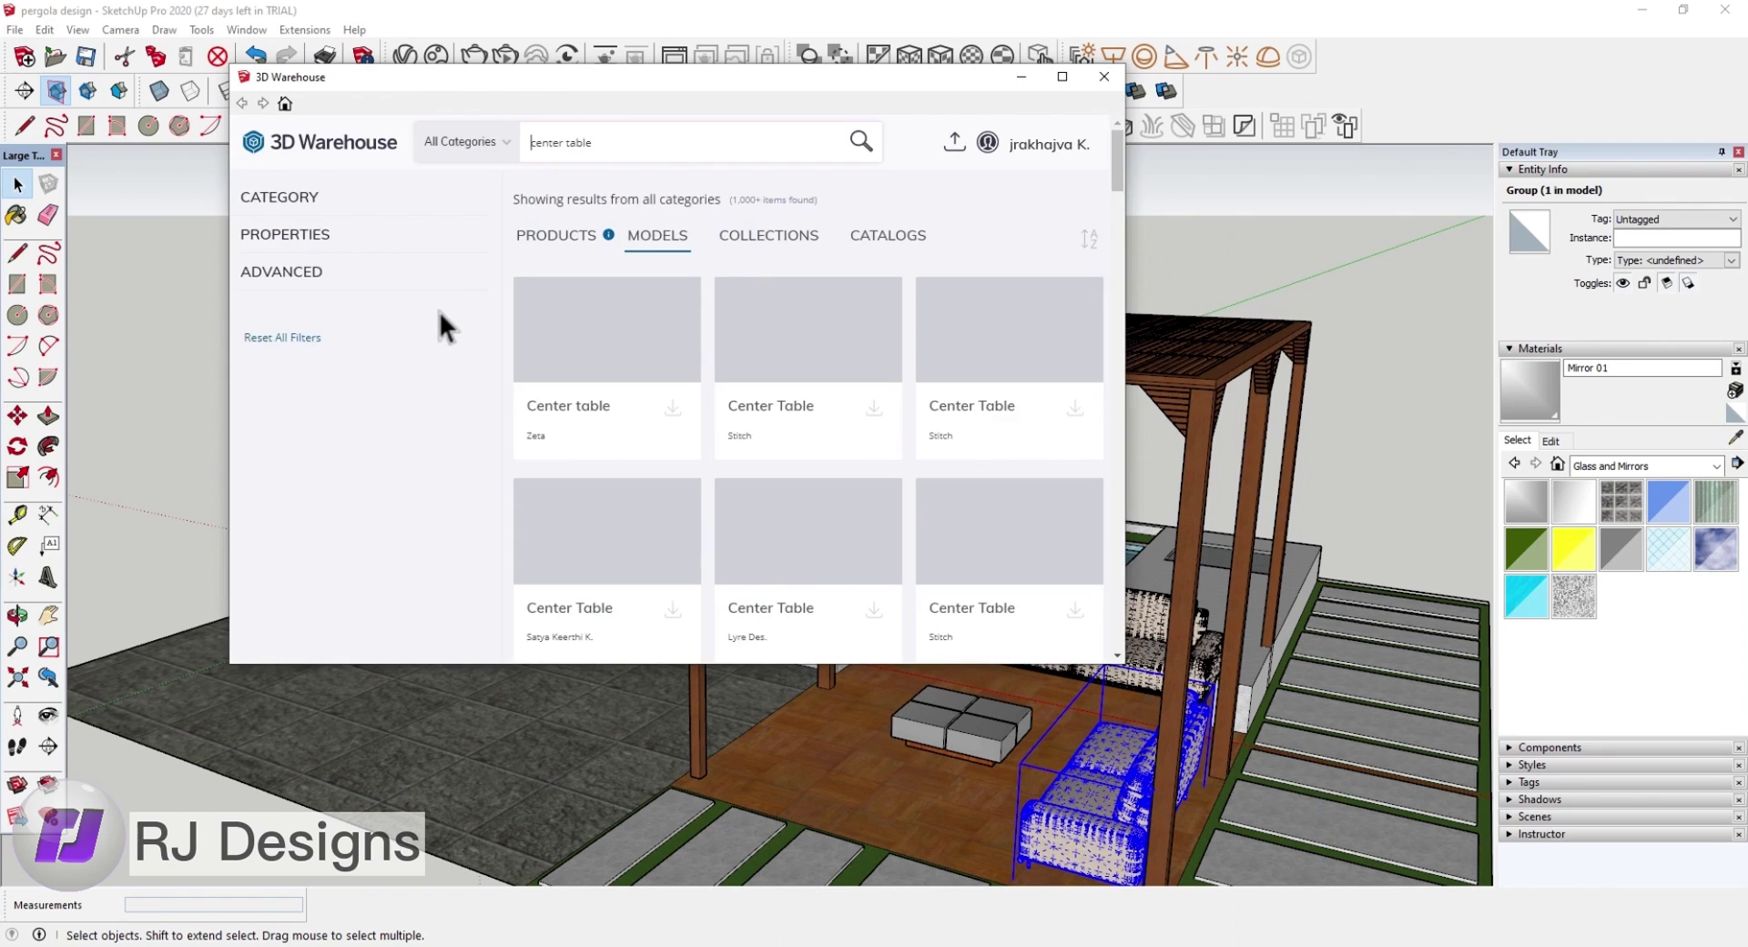
# Step: Search 3D Warehouse for 'Hanging plants' and browse the results
pyautogui.write('Hangin')
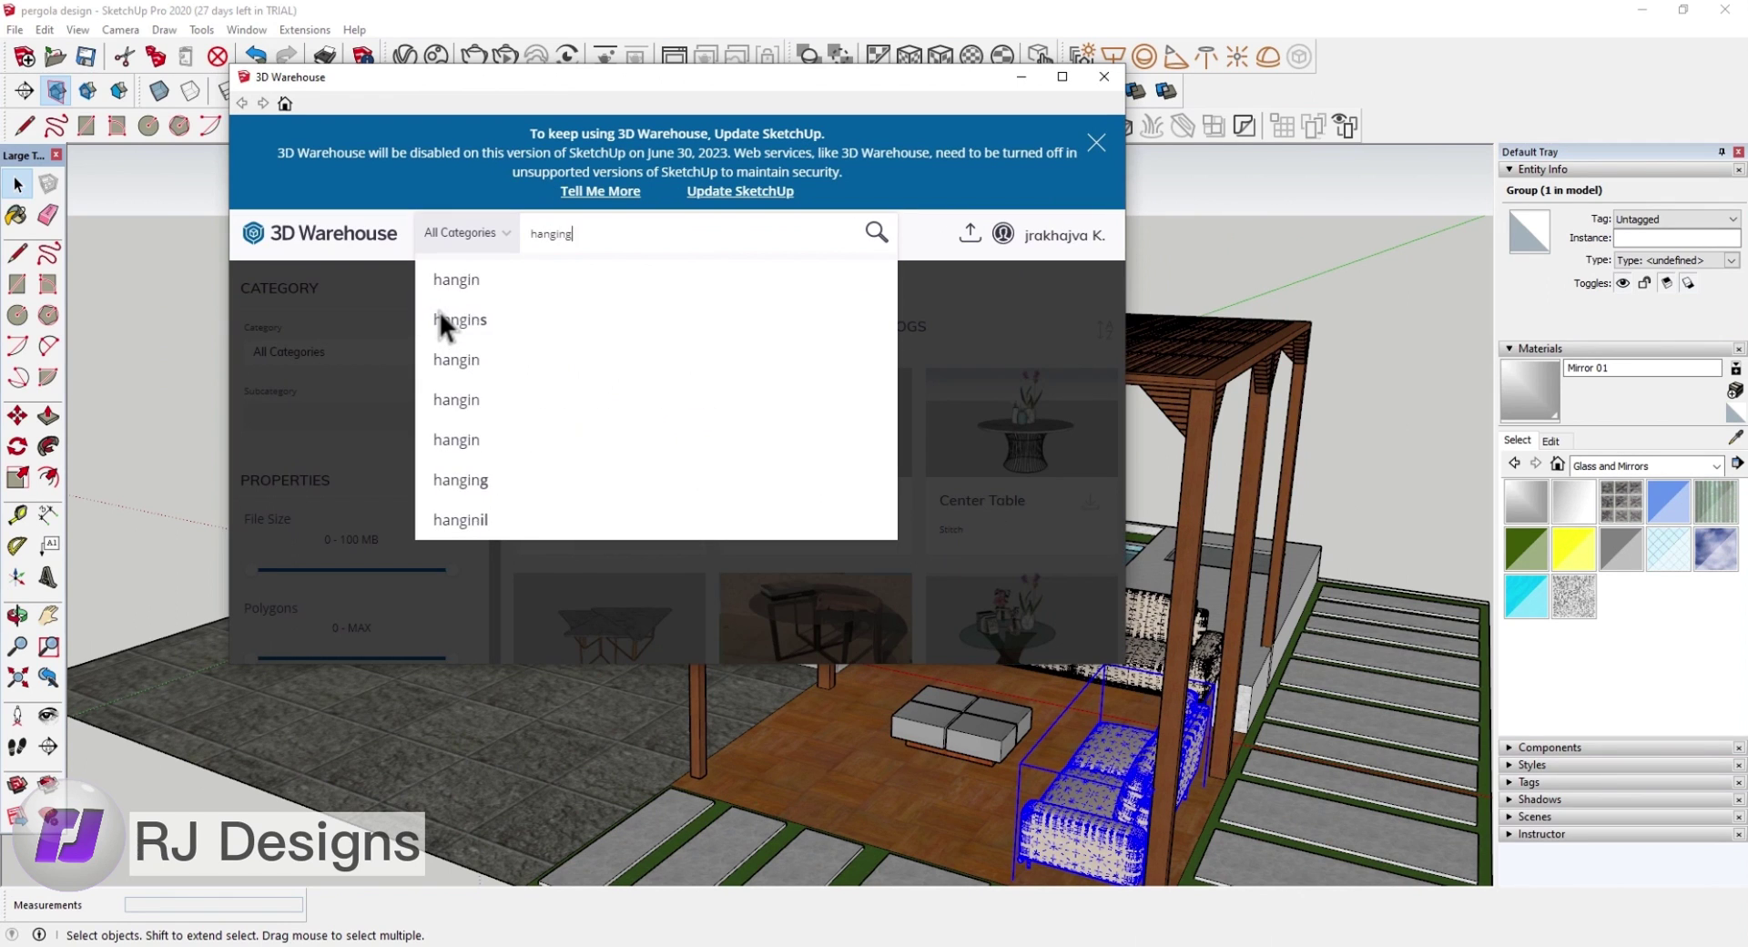
pyautogui.write('g plants')
pyautogui.press('Return')
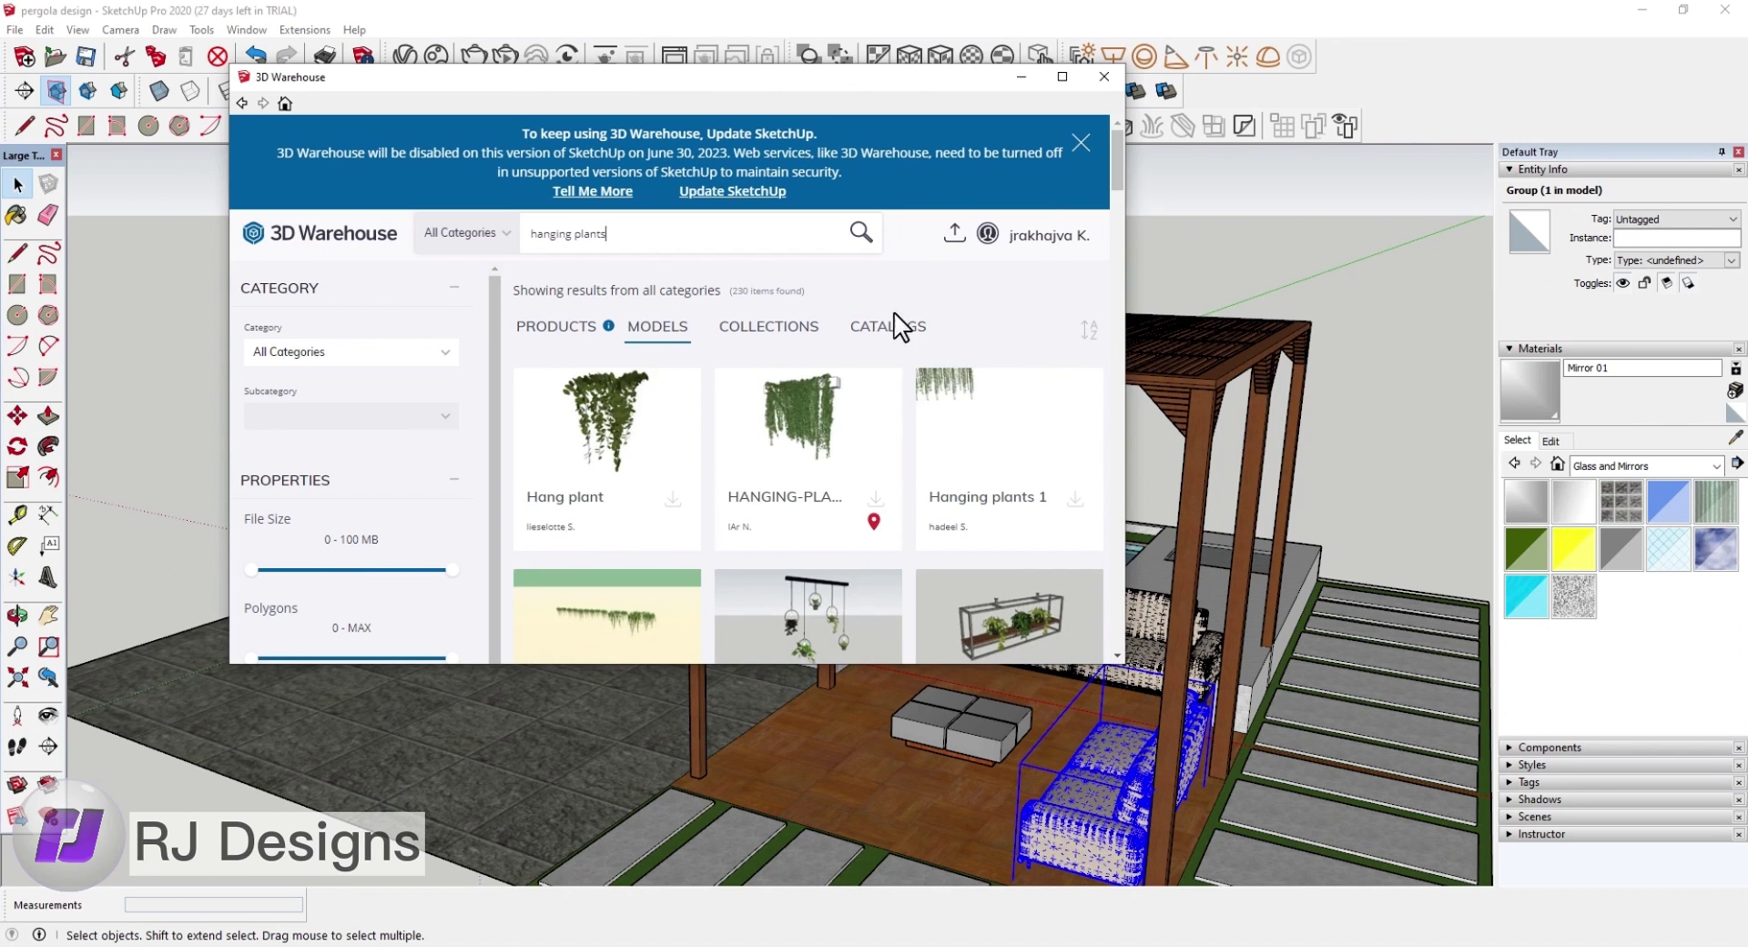
pyautogui.scroll(-3, 956, 391)
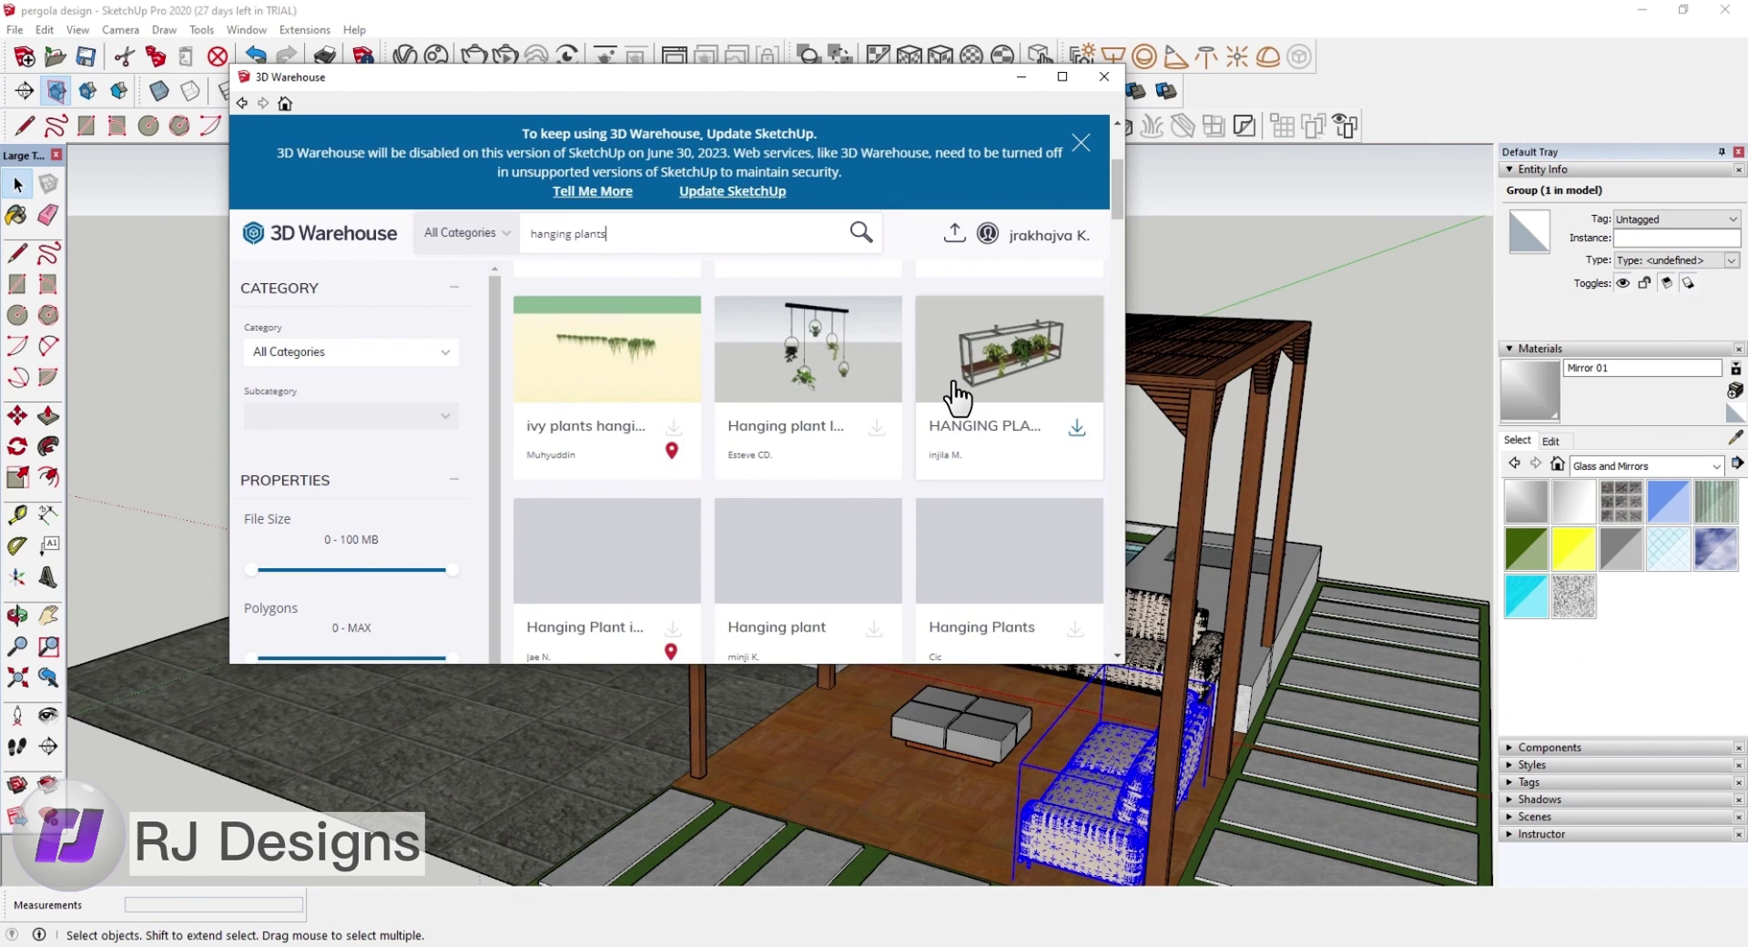
pyautogui.scroll(-1, 956, 396)
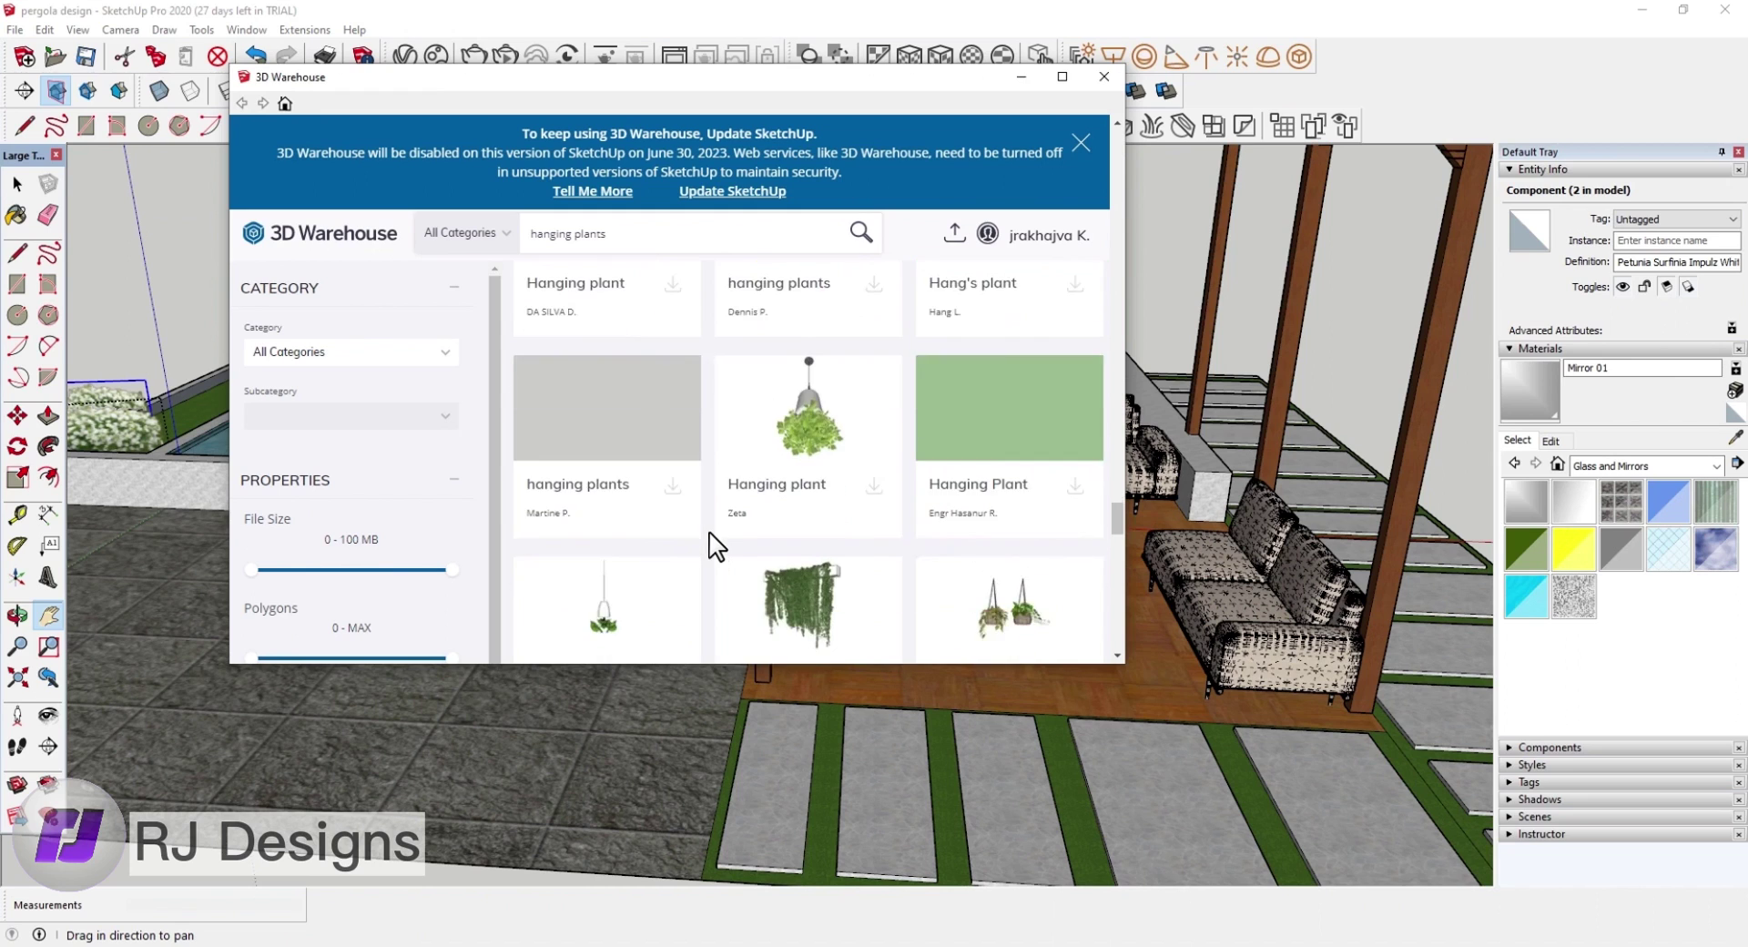
pyautogui.scroll(-2, 708, 541)
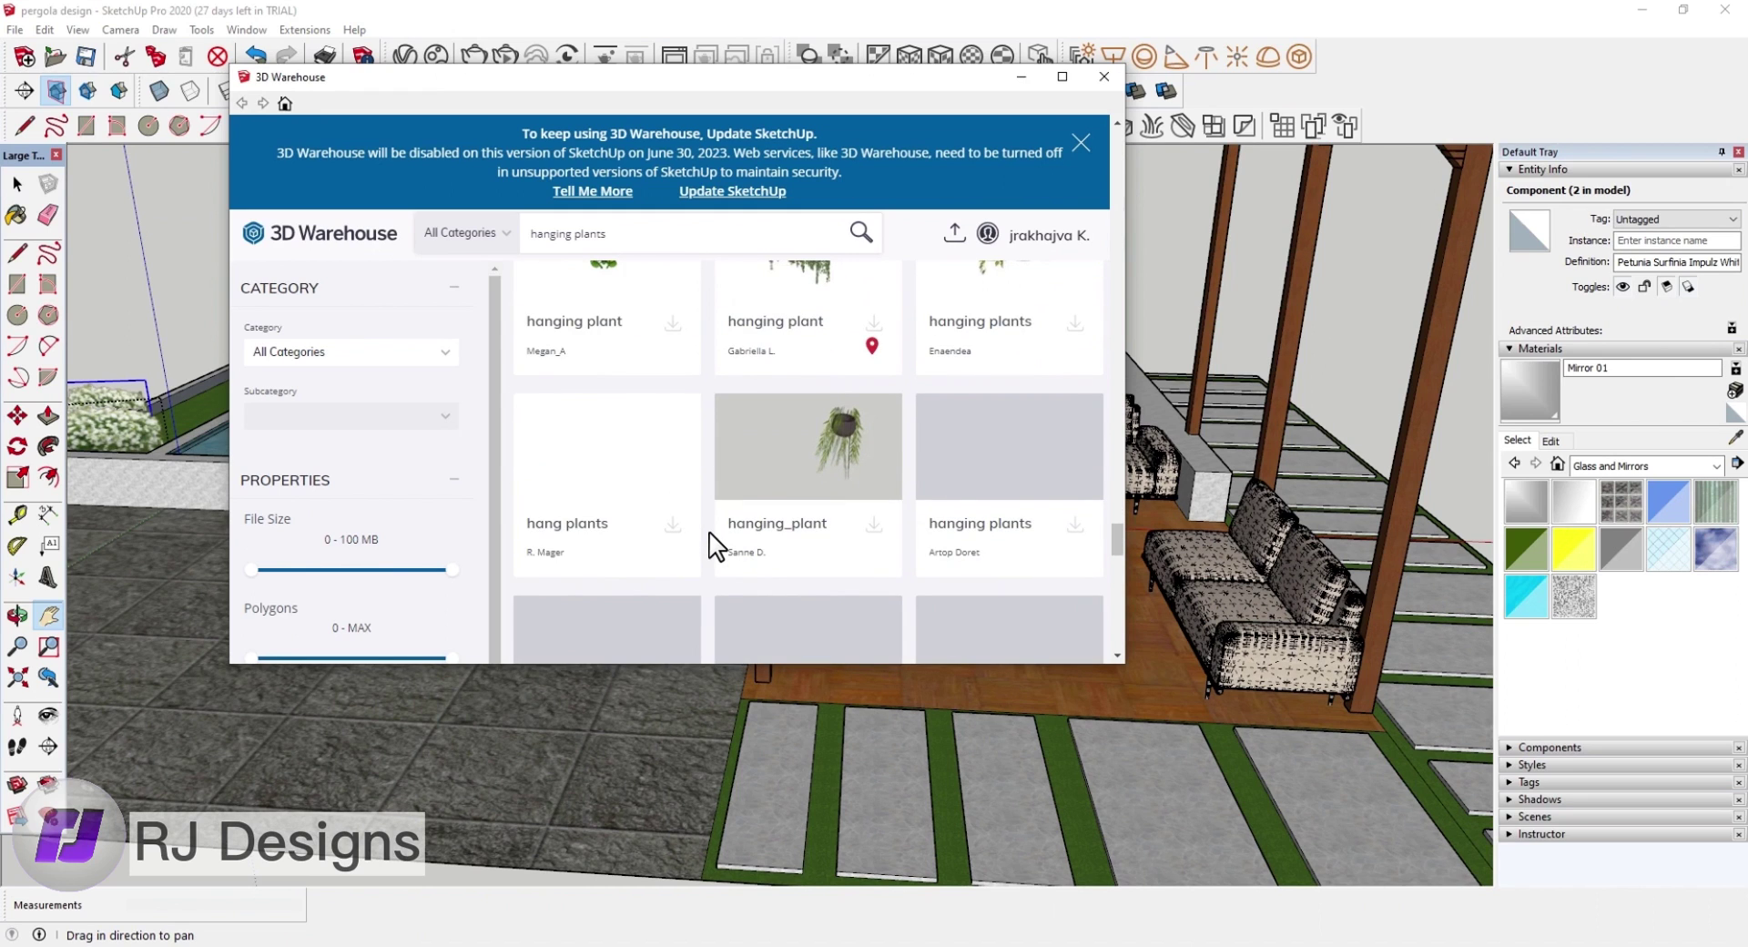
pyautogui.scroll(-2, 716, 548)
pyautogui.scroll(-2, 710, 533)
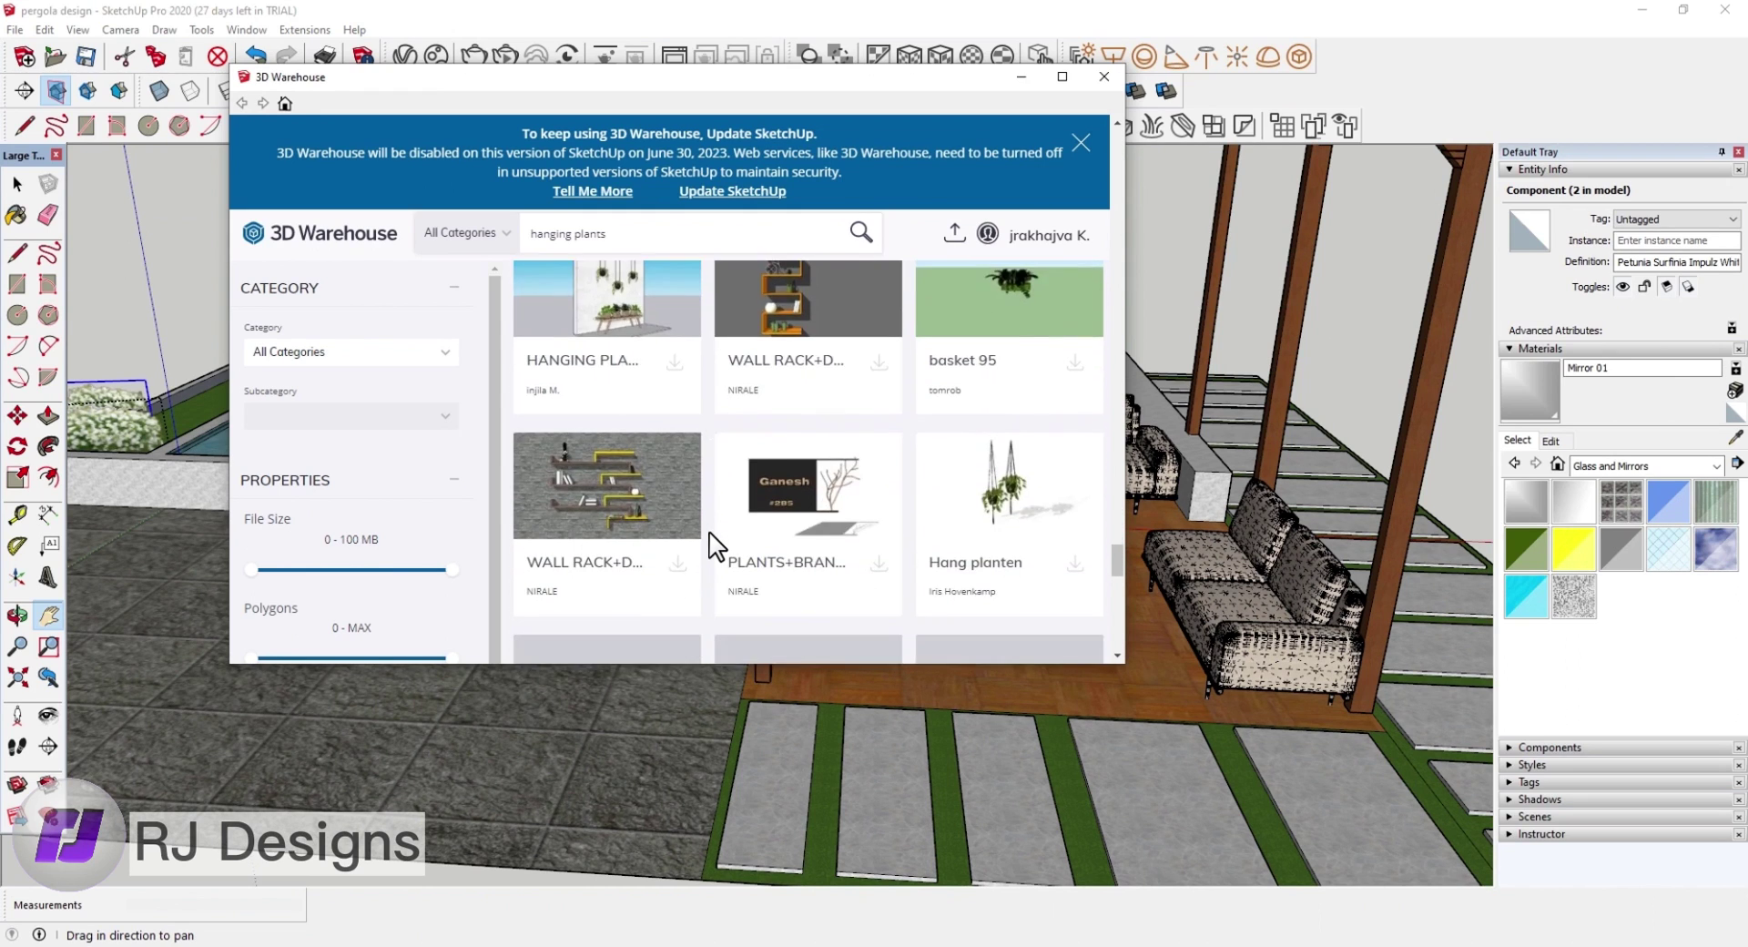
pyautogui.scroll(-3, 711, 533)
pyautogui.scroll(-2, 710, 537)
pyautogui.scroll(-2, 710, 537)
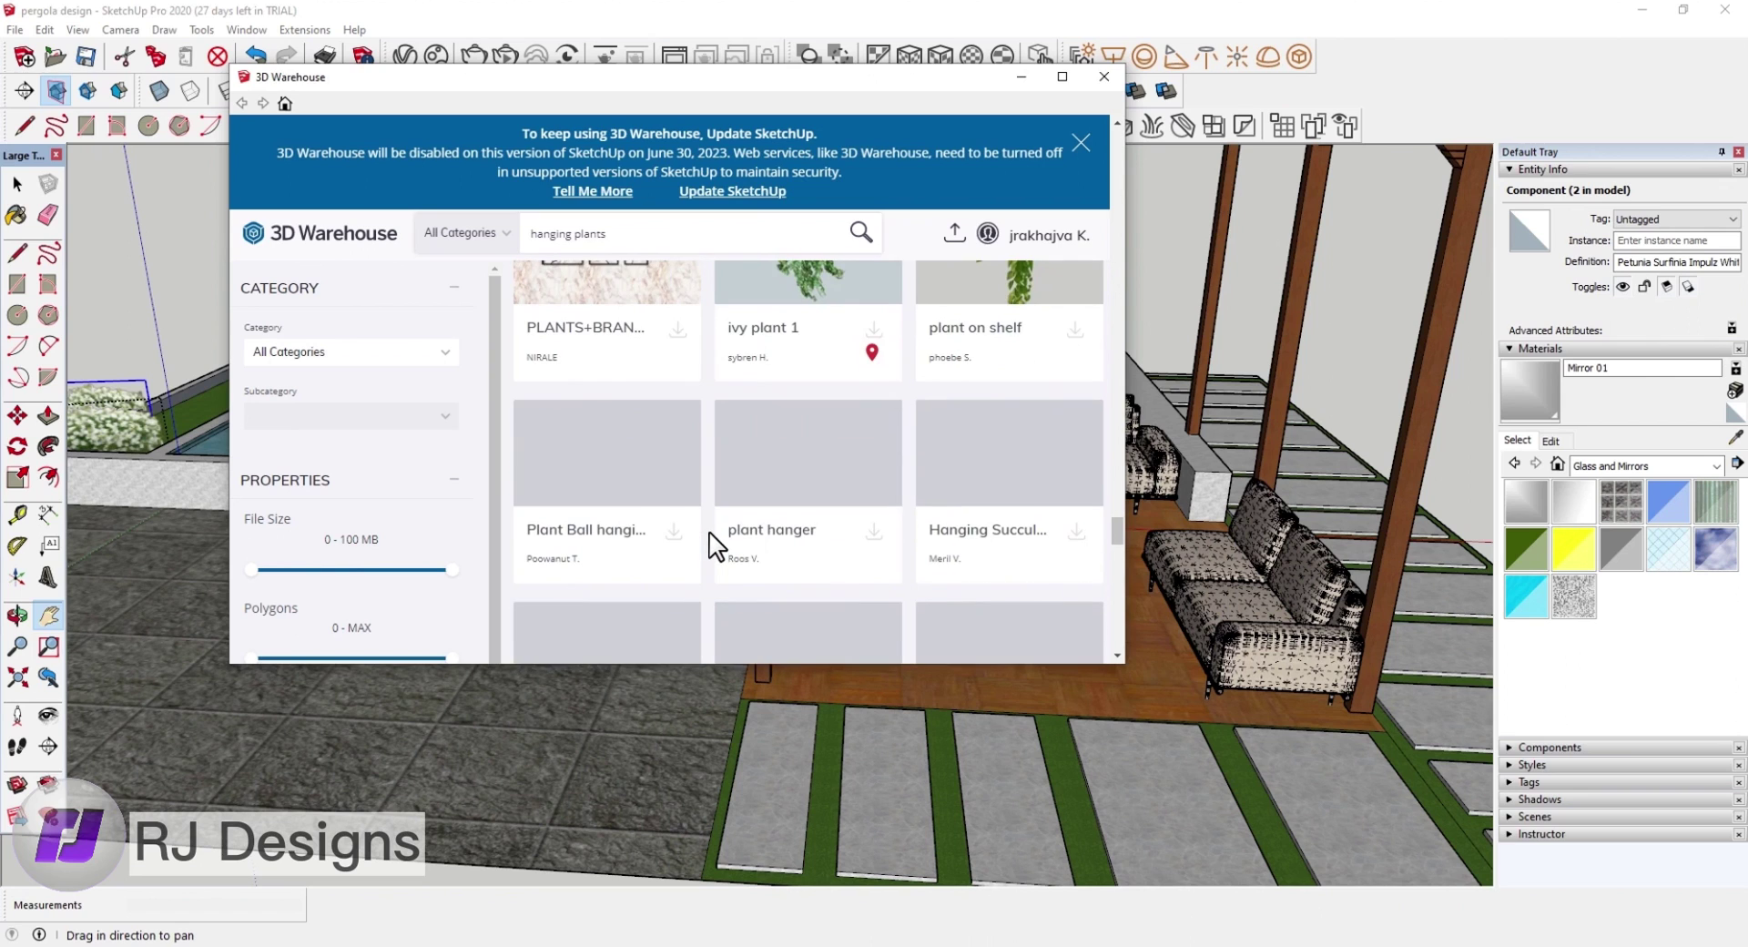
# Step: Find the boxy green hedge model and load it into the design
pyautogui.scroll(-1, 709, 533)
pyautogui.scroll(-2, 709, 533)
pyautogui.scroll(-2, 710, 533)
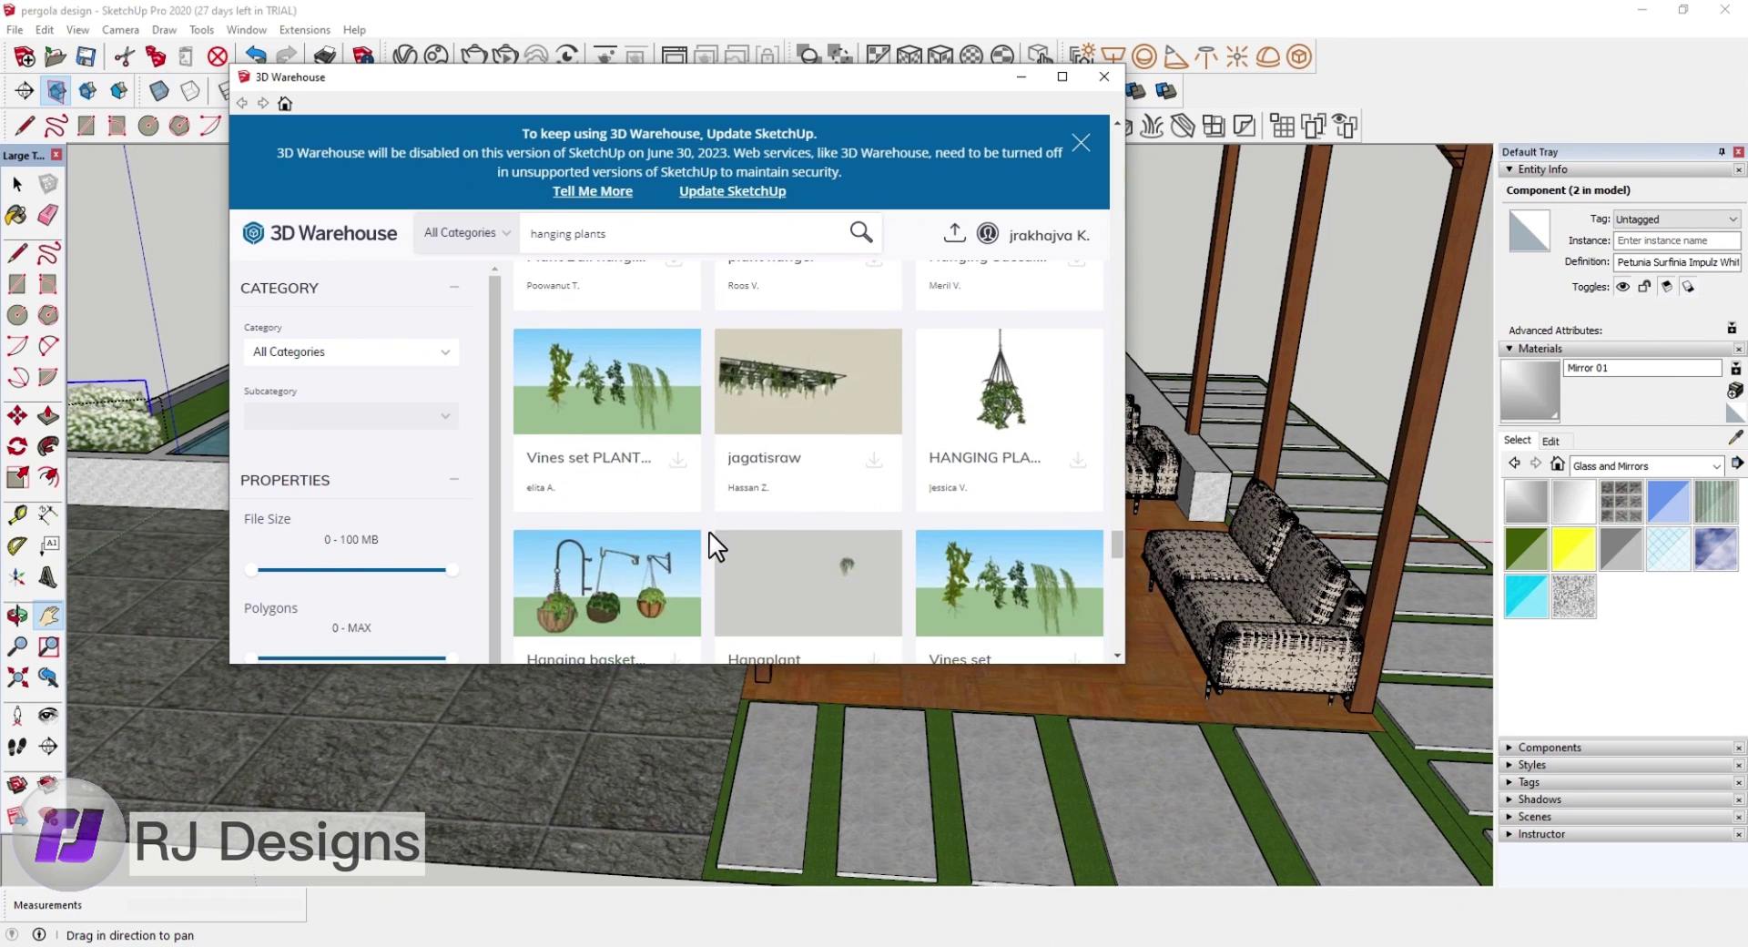
pyautogui.scroll(-2, 709, 532)
pyautogui.scroll(-1, 709, 533)
pyautogui.scroll(-1, 710, 533)
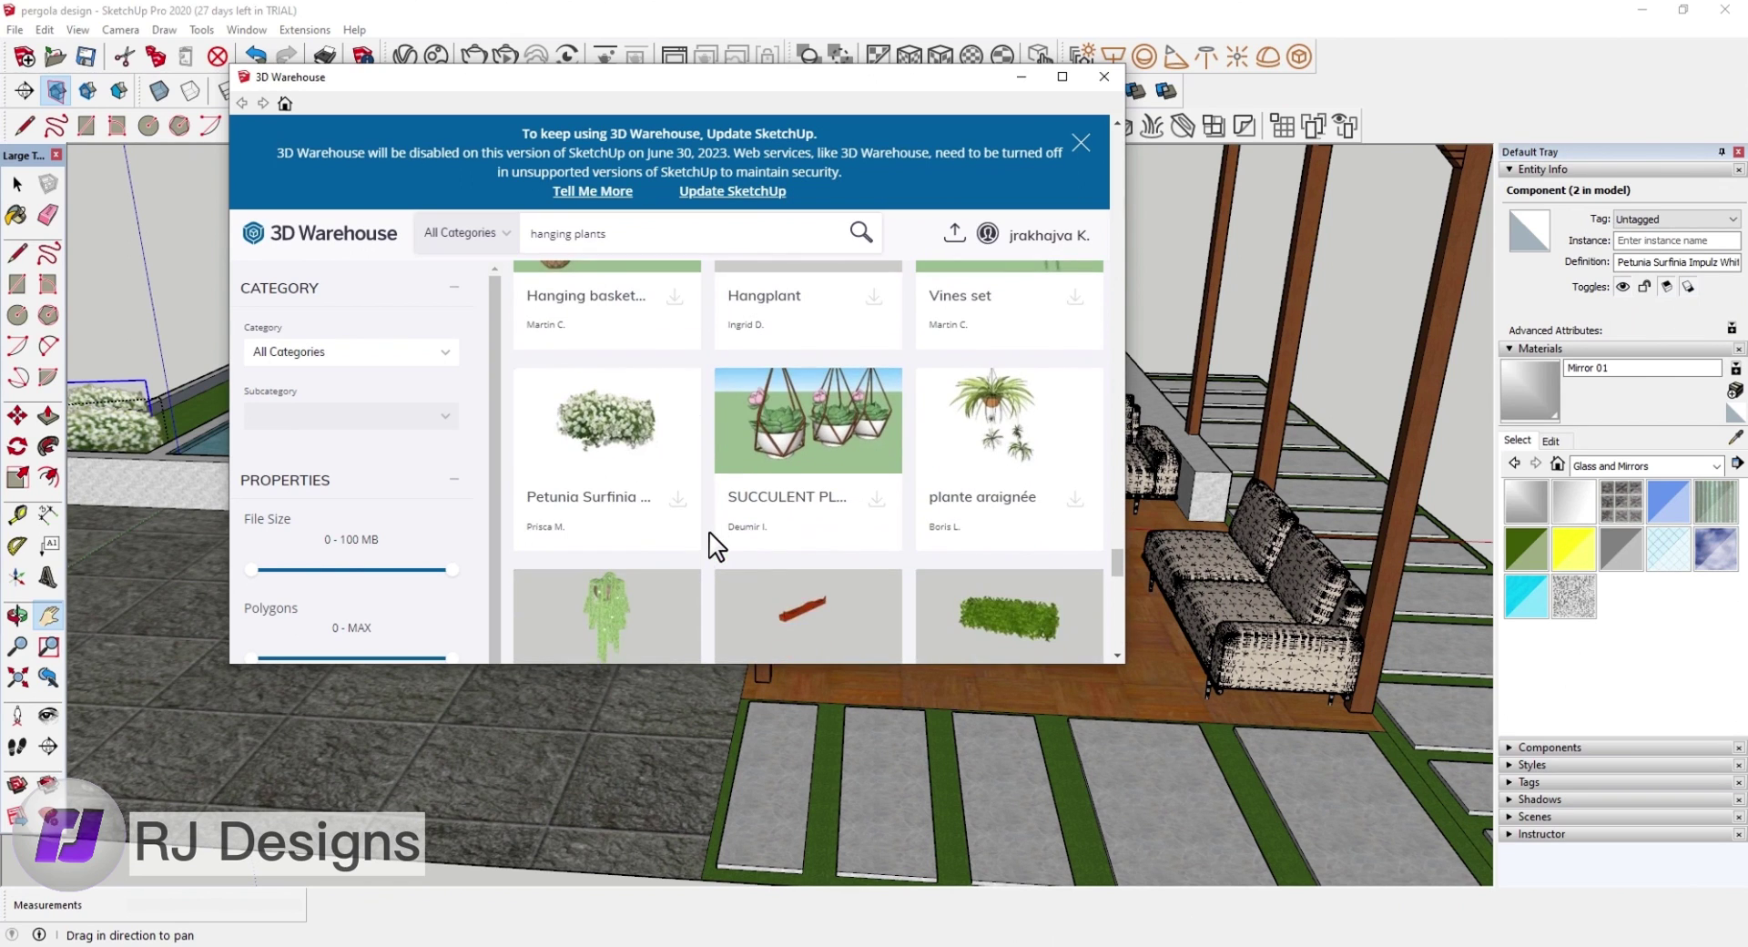
pyautogui.scroll(-1, 709, 533)
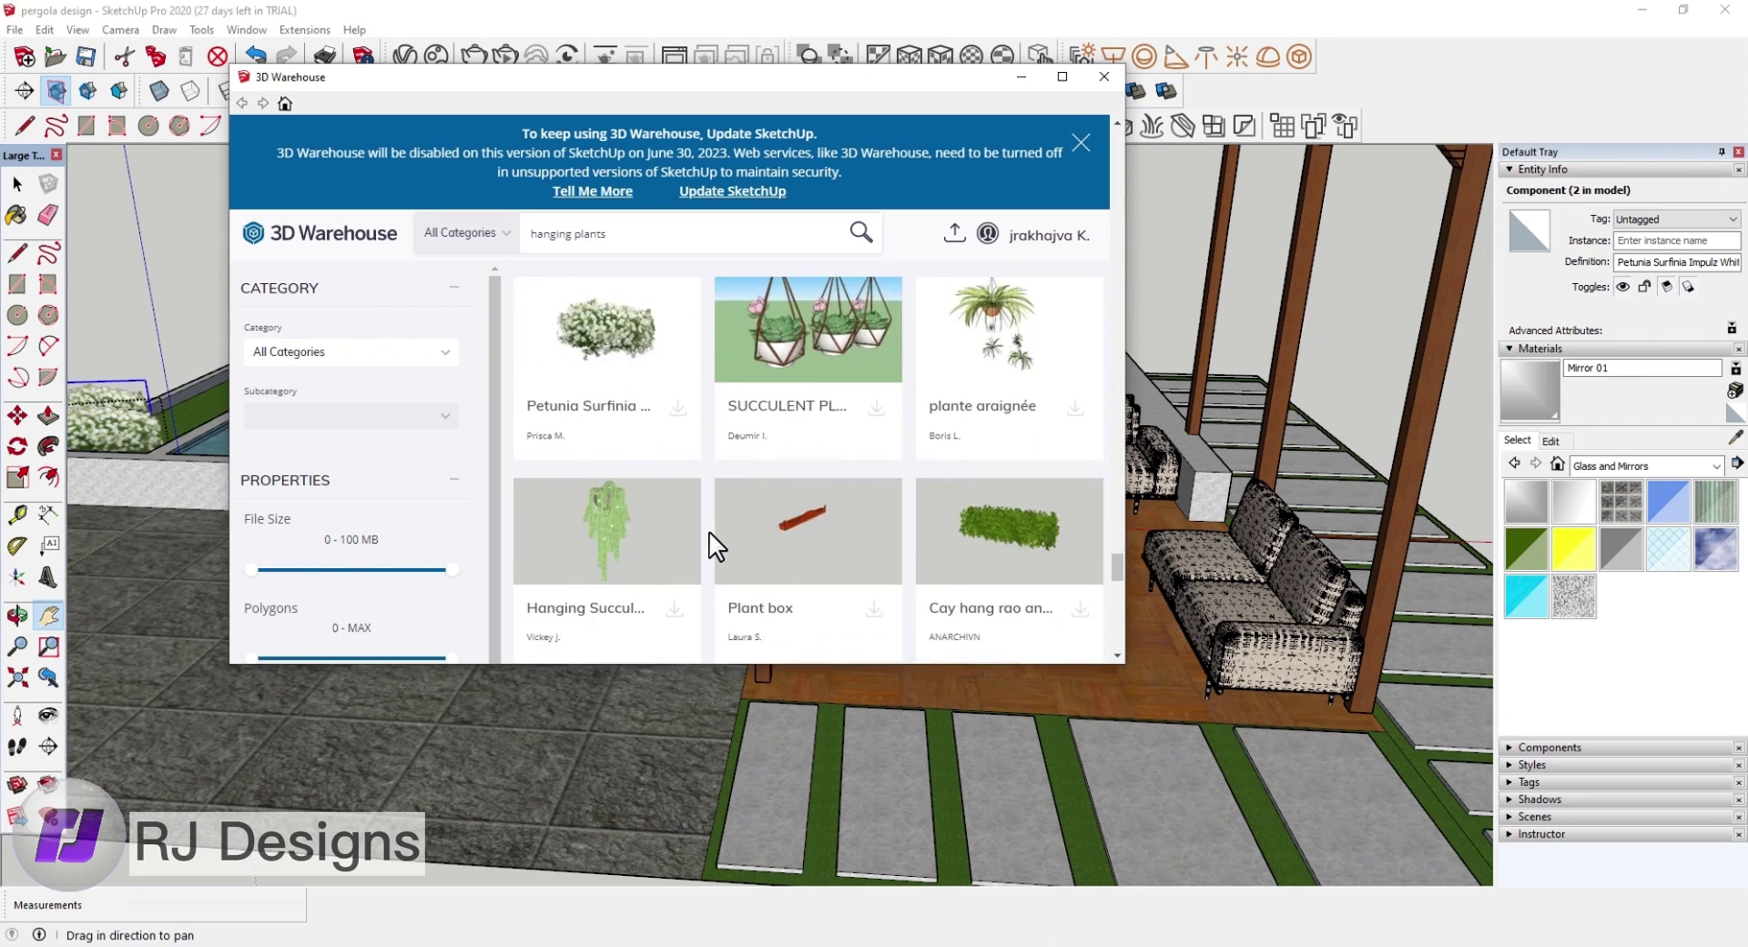
pyautogui.click(1080, 610)
pyautogui.click(623, 414)
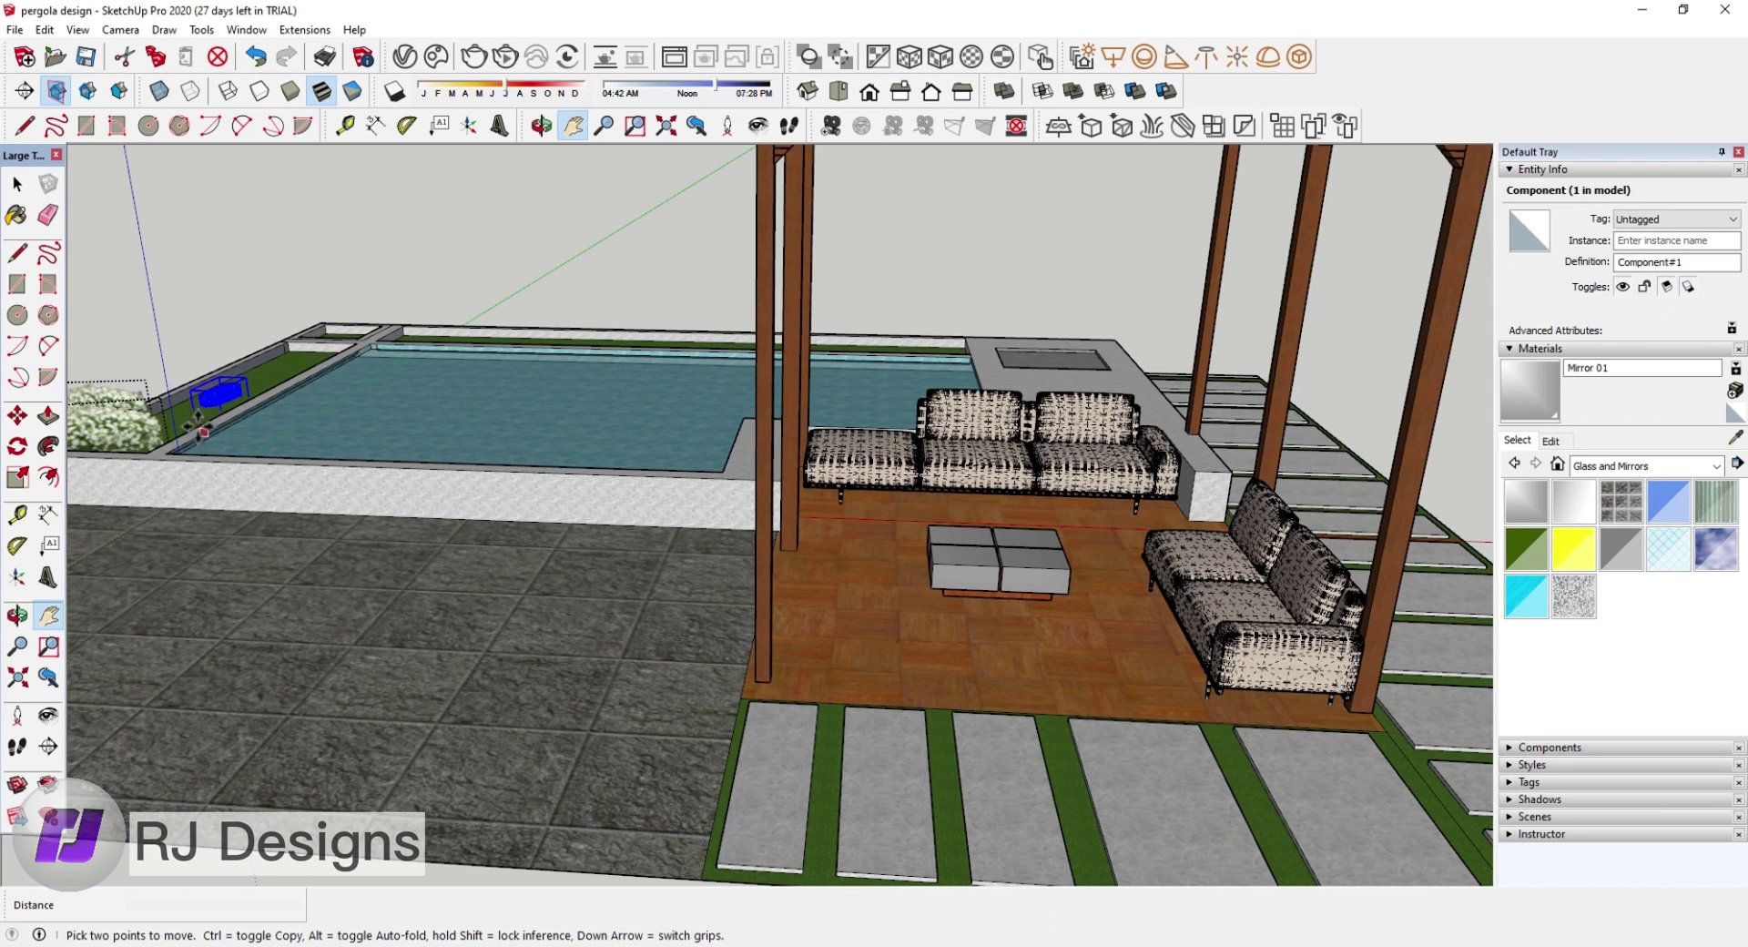
# Step: Place the hedge in the planter beside the pool and enlarge it about 3x
pyautogui.click(198, 424)
pyautogui.scroll(-3, 761, 436)
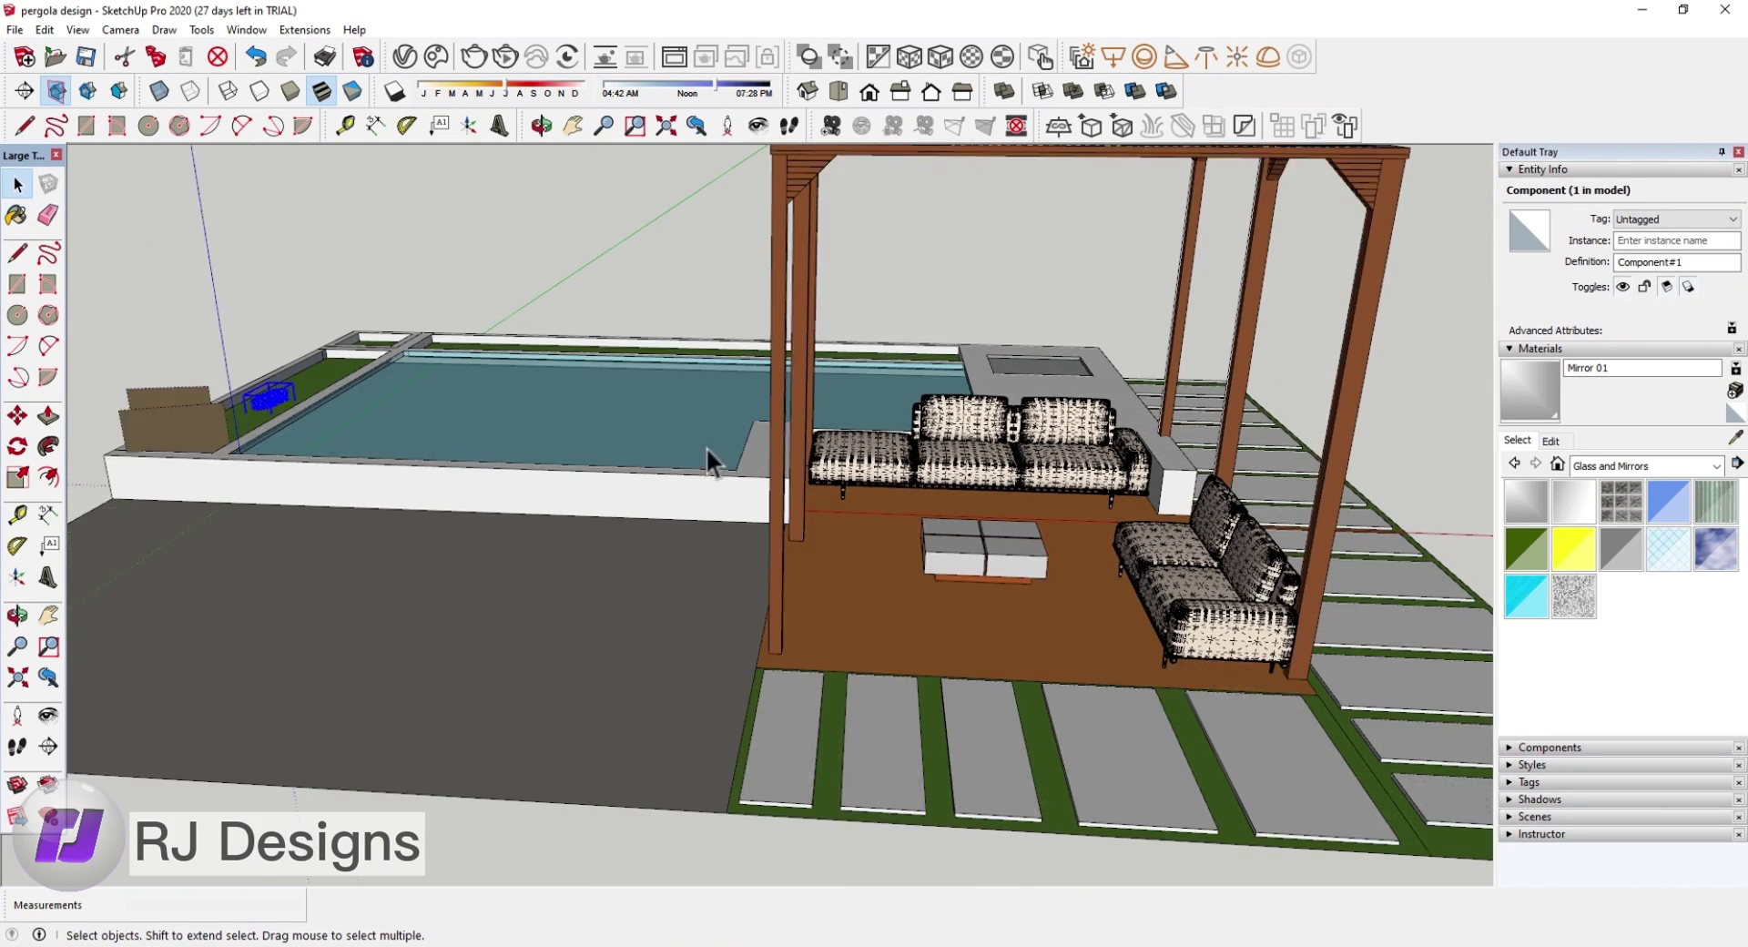
pyautogui.scroll(-2, 706, 446)
pyautogui.scroll(5, 244, 361)
pyautogui.scroll(2, 246, 362)
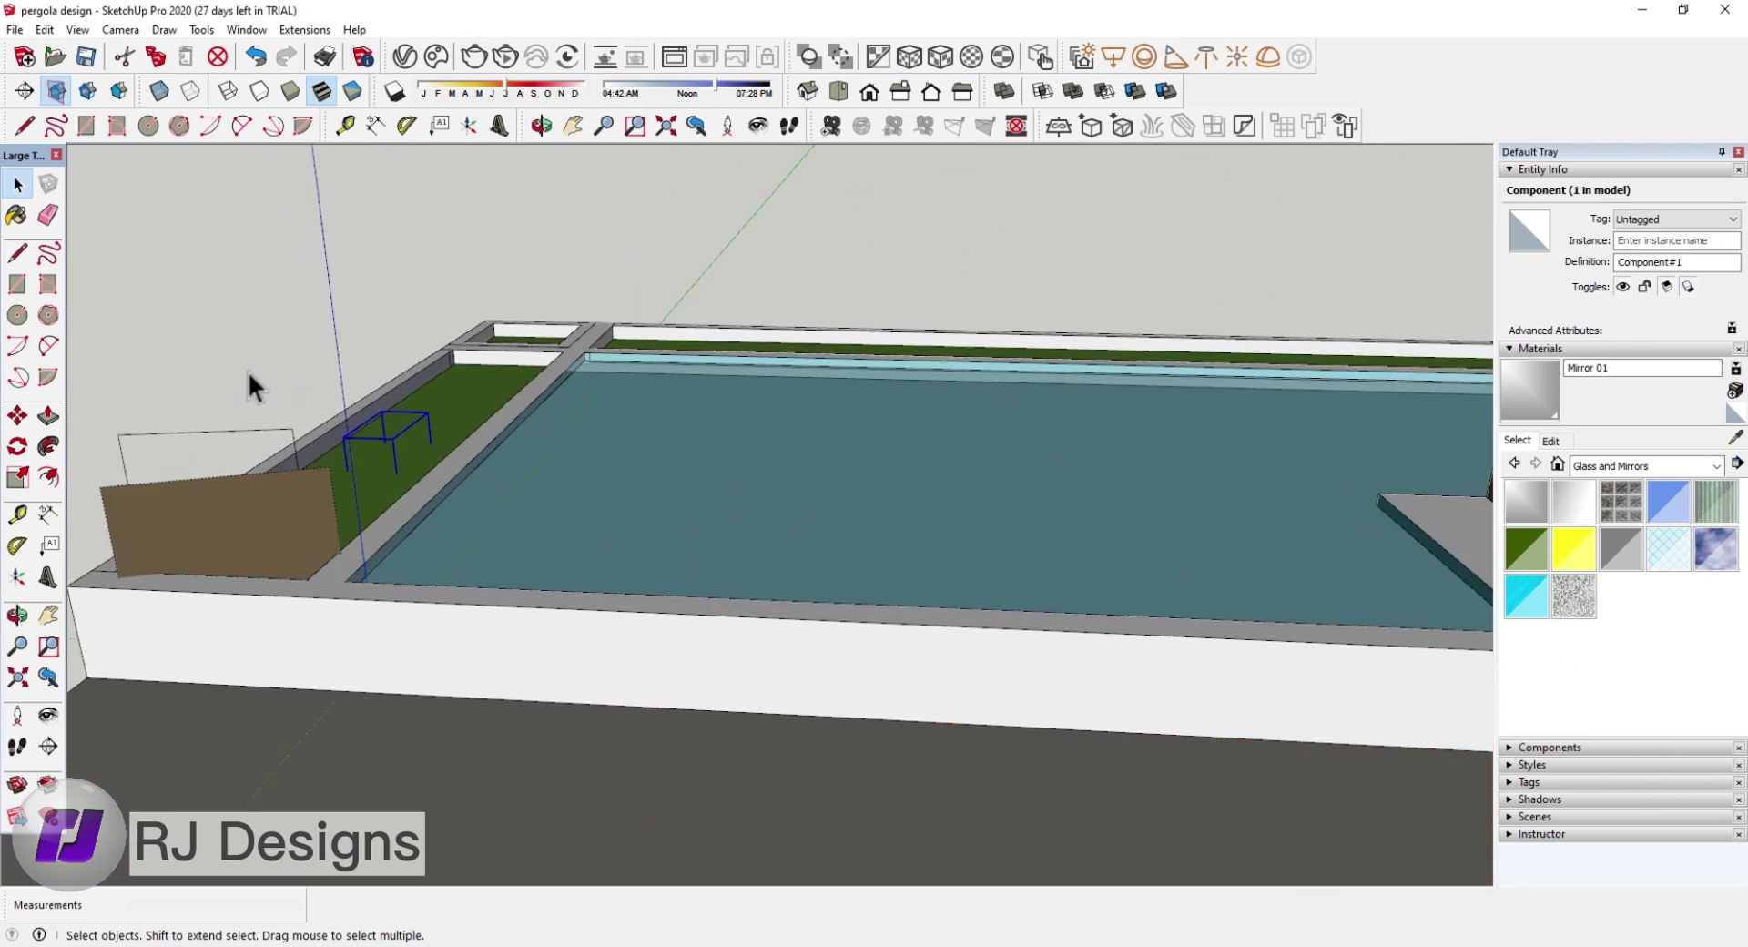
pyautogui.scroll(2, 247, 370)
pyautogui.scroll(1, 297, 493)
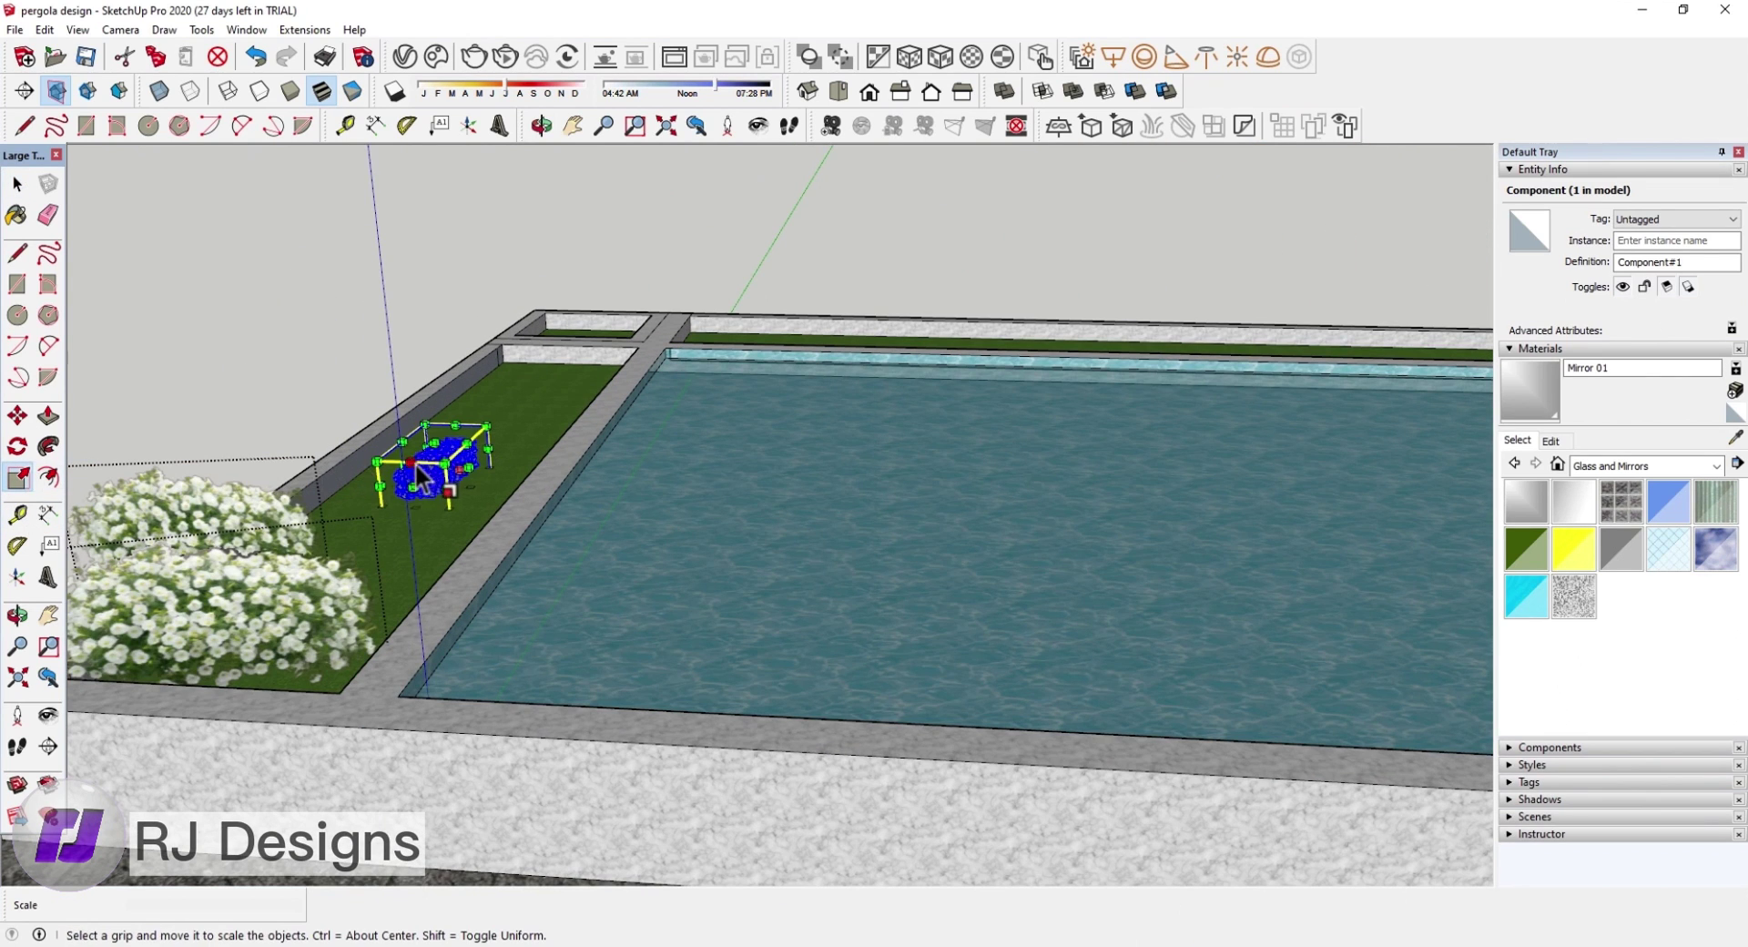
pyautogui.moveTo(445, 463); pyautogui.dragTo(492, 447)
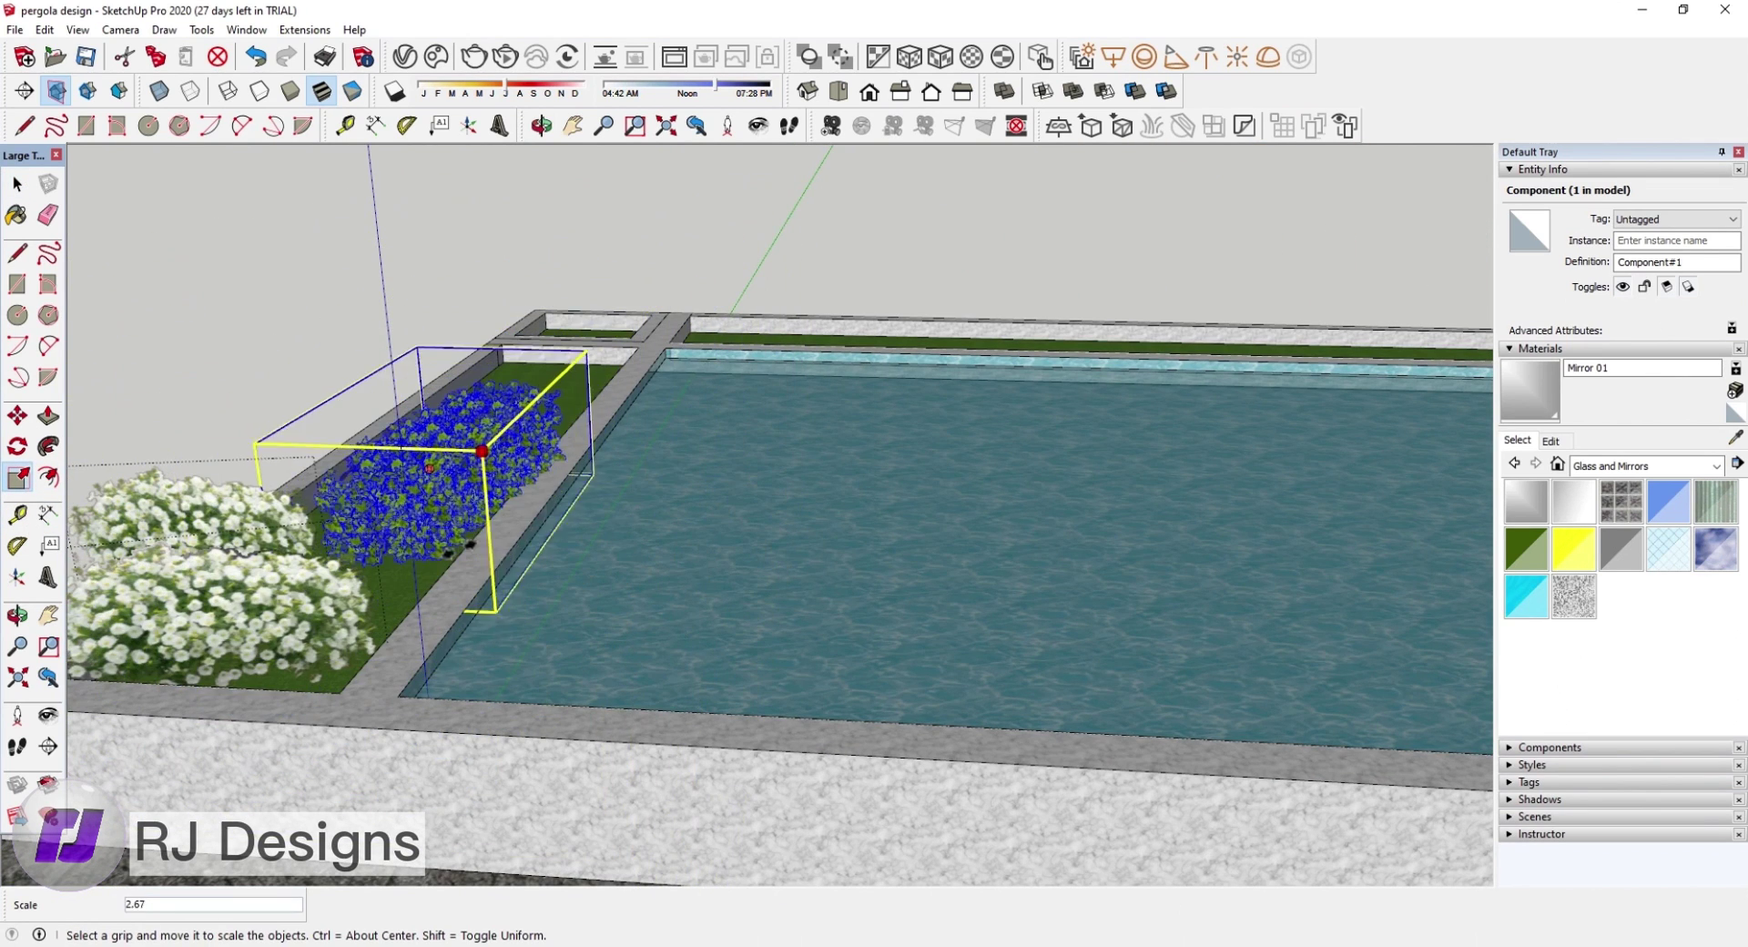
pyautogui.scroll(-2, 566, 489)
pyautogui.scroll(-2, 566, 489)
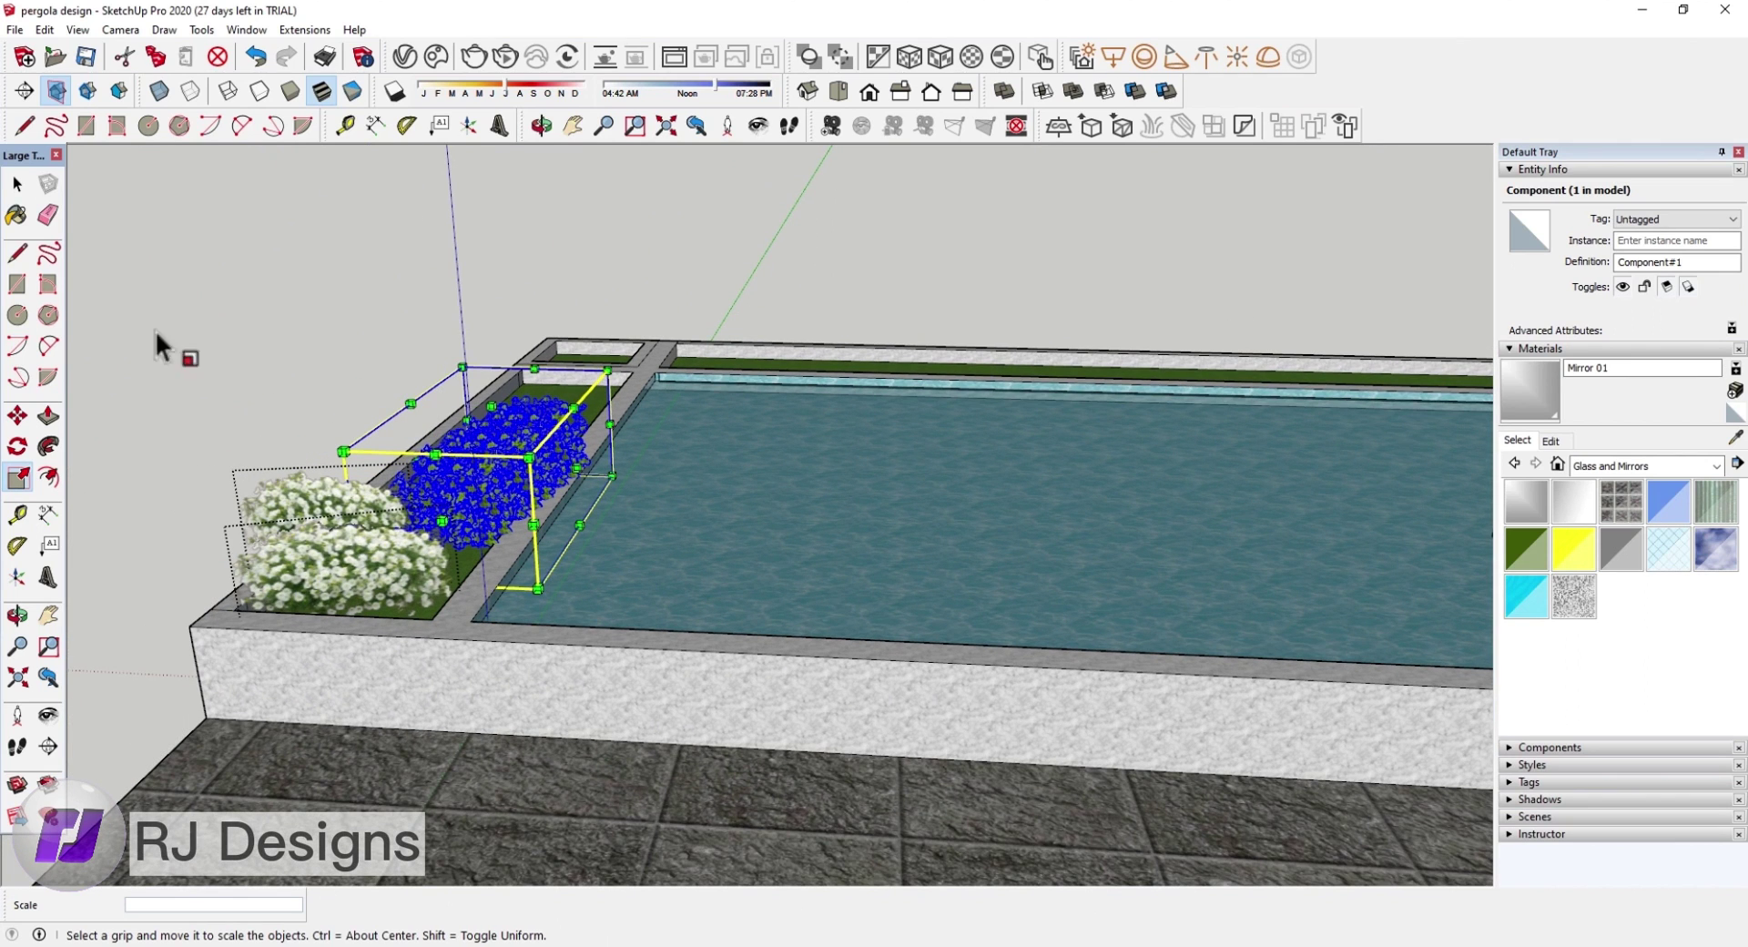
pyautogui.click(24, 188)
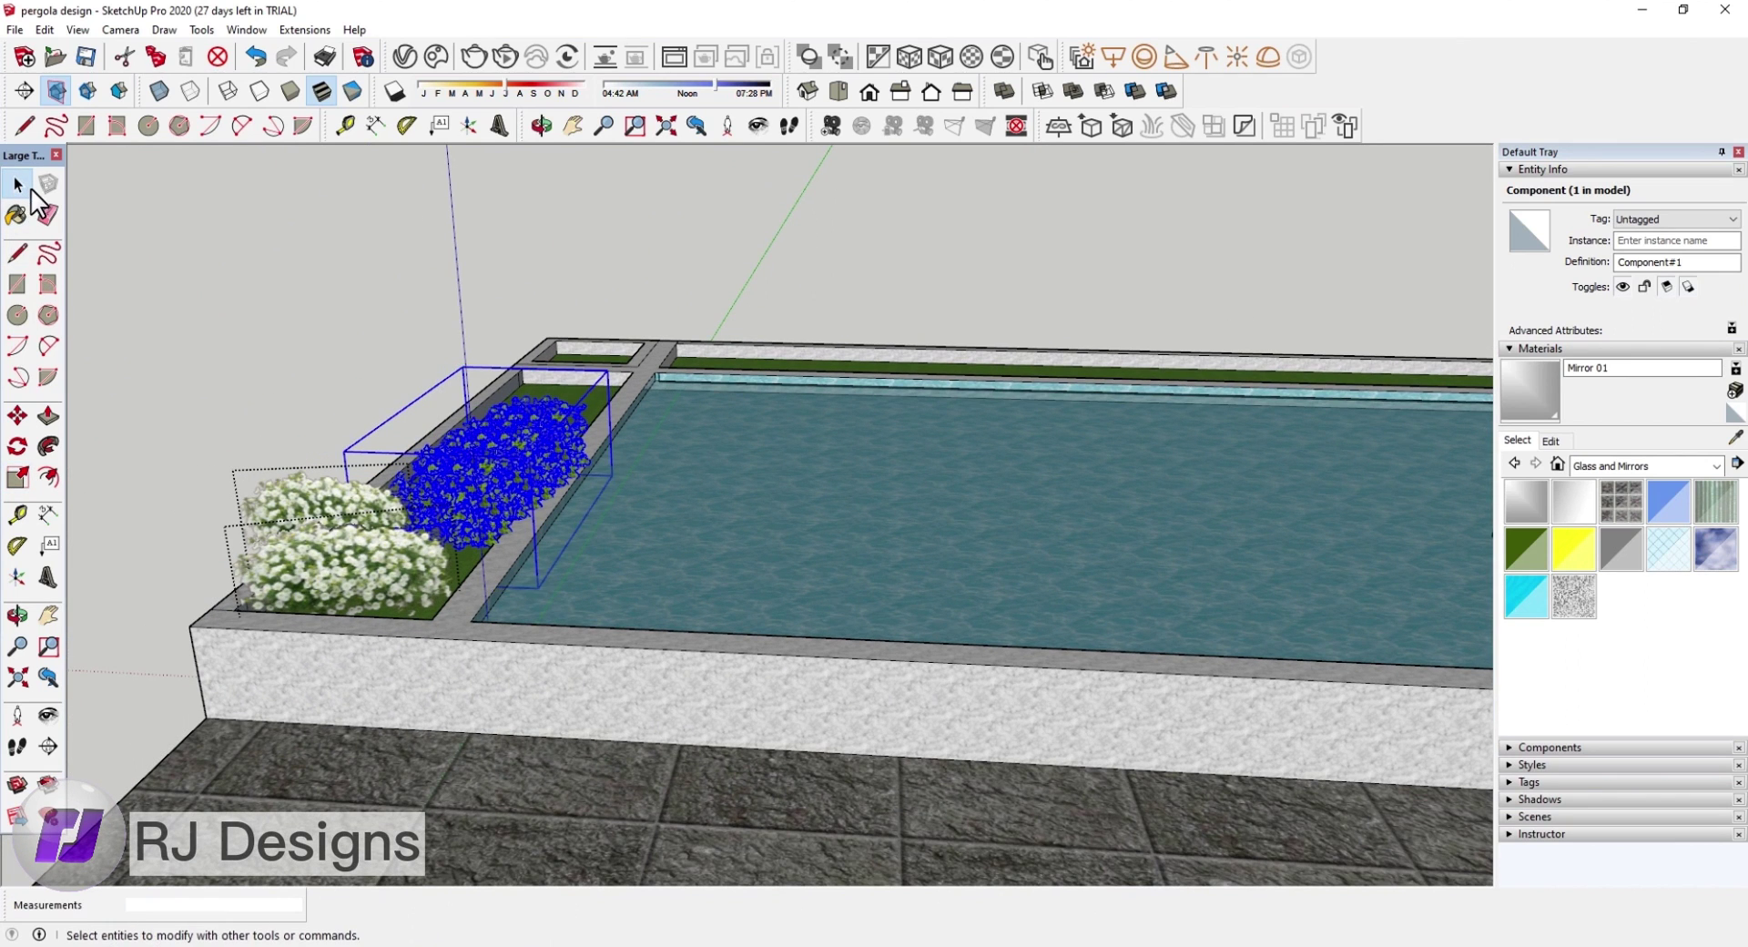
# Step: Select the hedge and view the pool and planter from Top view
pyautogui.click(112, 268)
pyautogui.moveTo(408, 324)
pyautogui.keyDown('shift'); pyautogui.mouseDown(button='middle')
pyautogui.moveTo(78, 579)
pyautogui.moveTo(232, 523)
pyautogui.moveTo(417, 284)
pyautogui.moveTo(690, 354)
pyautogui.mouseUp(button='middle'); pyautogui.keyUp('shift')
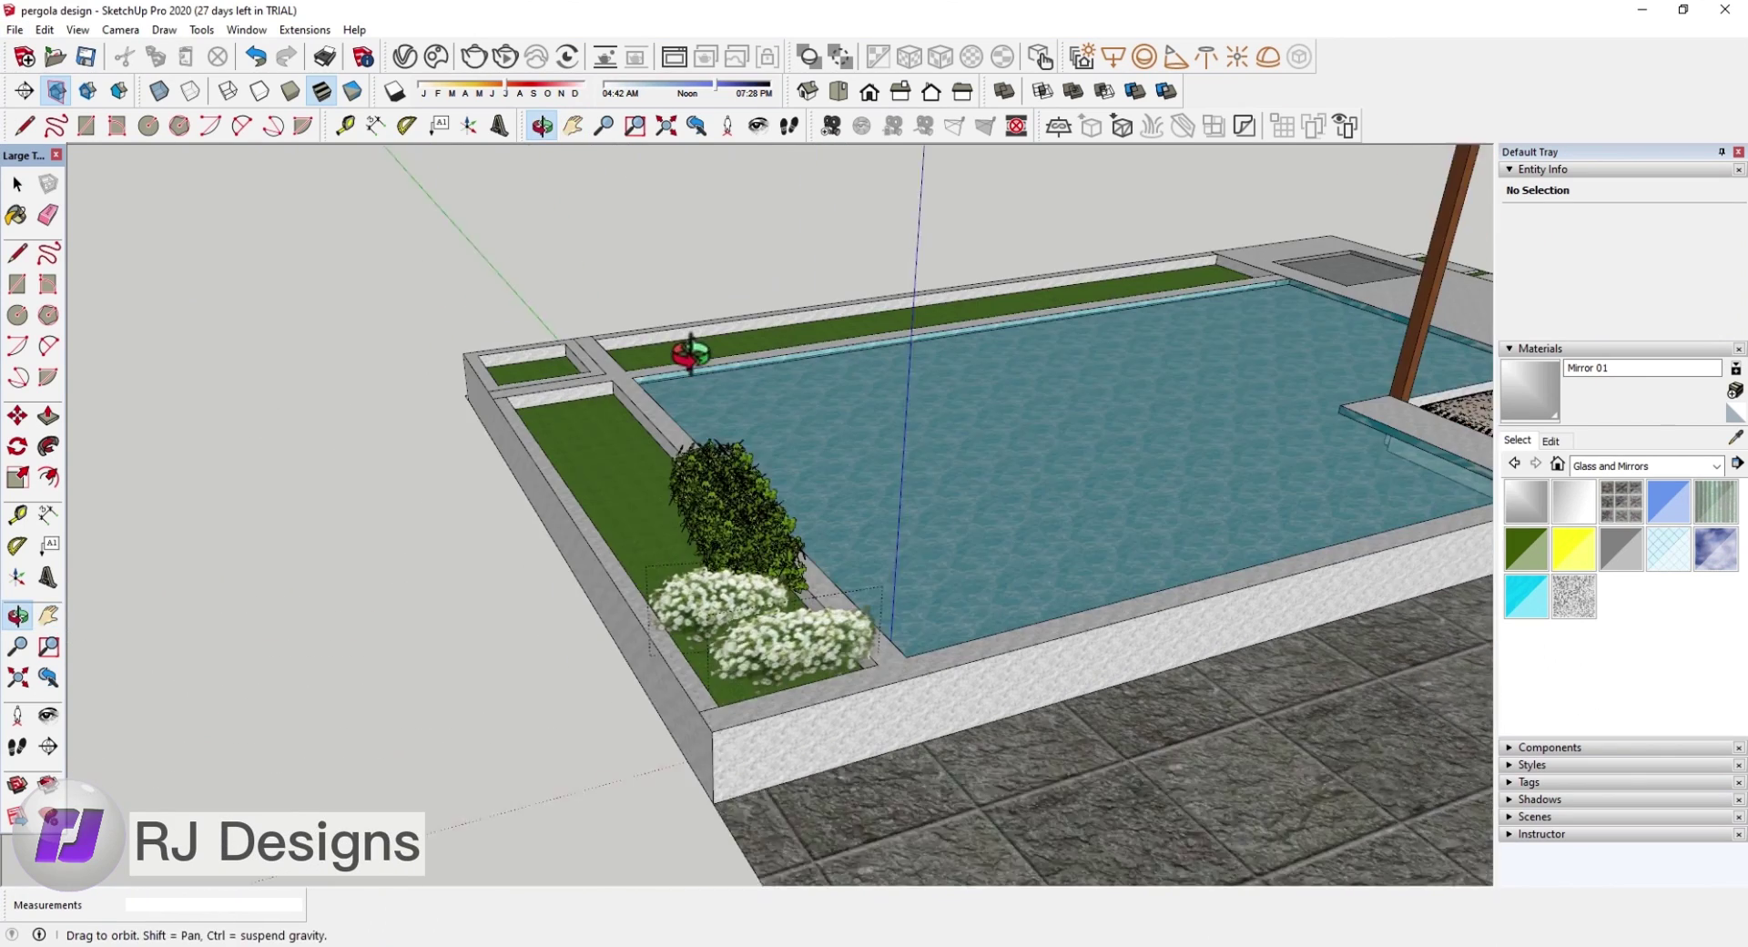
pyautogui.scroll(3, 637, 394)
pyautogui.click(17, 185)
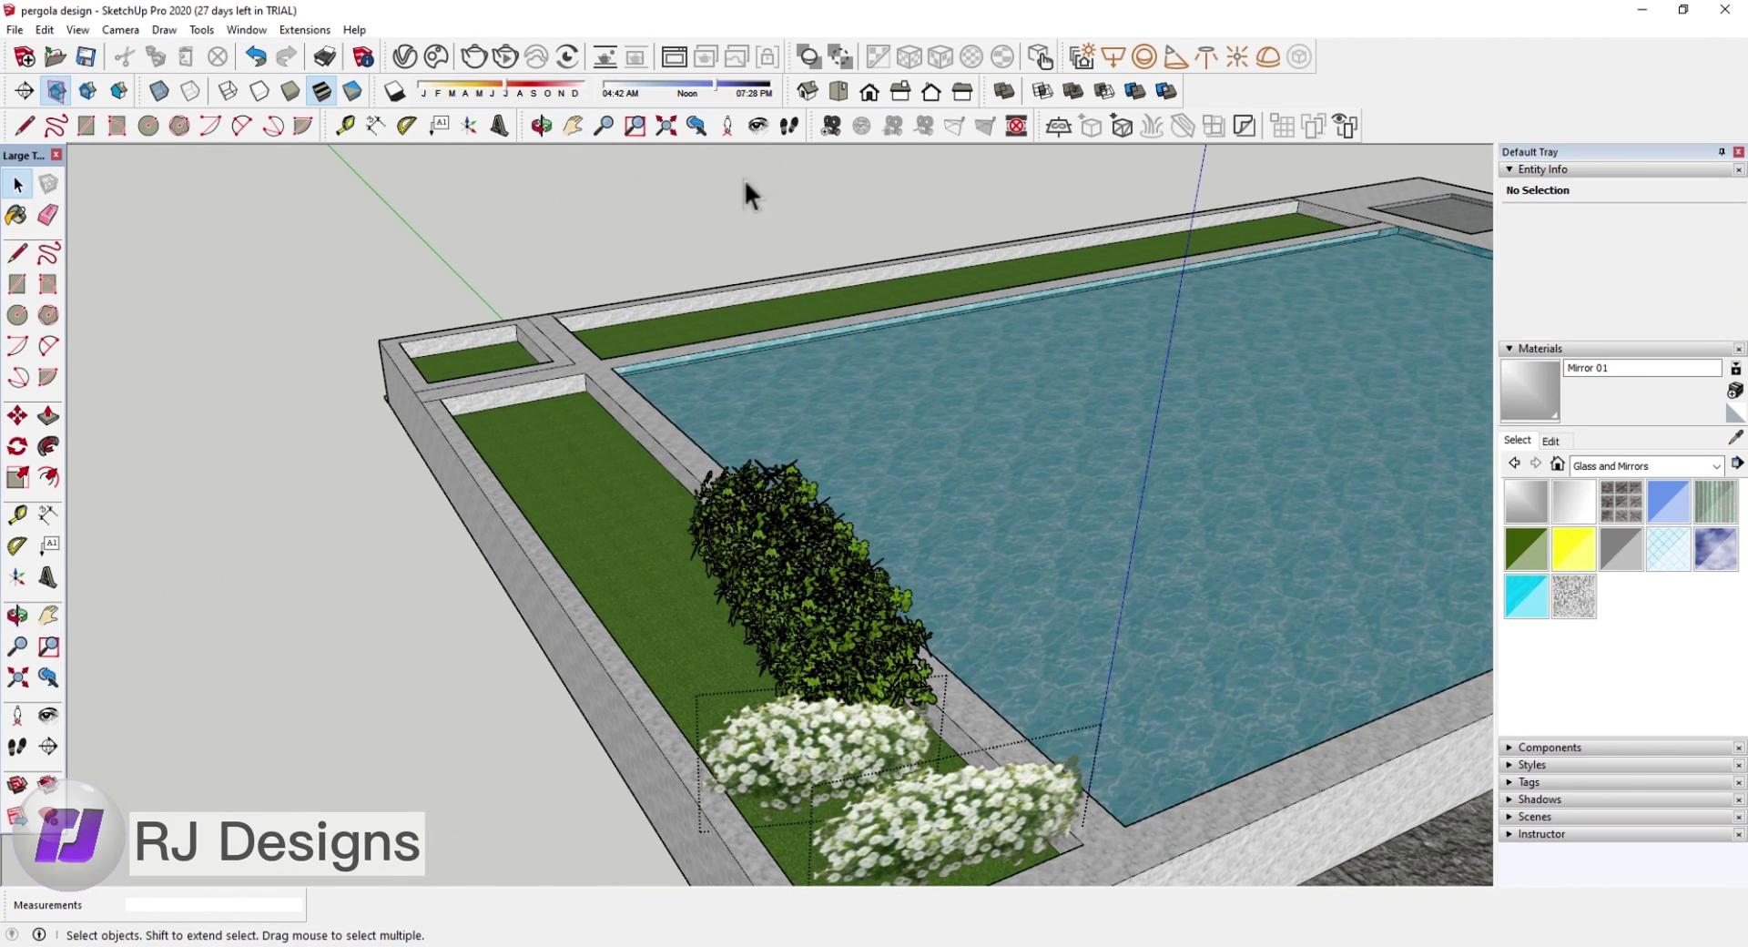
pyautogui.click(818, 583)
pyautogui.click(840, 89)
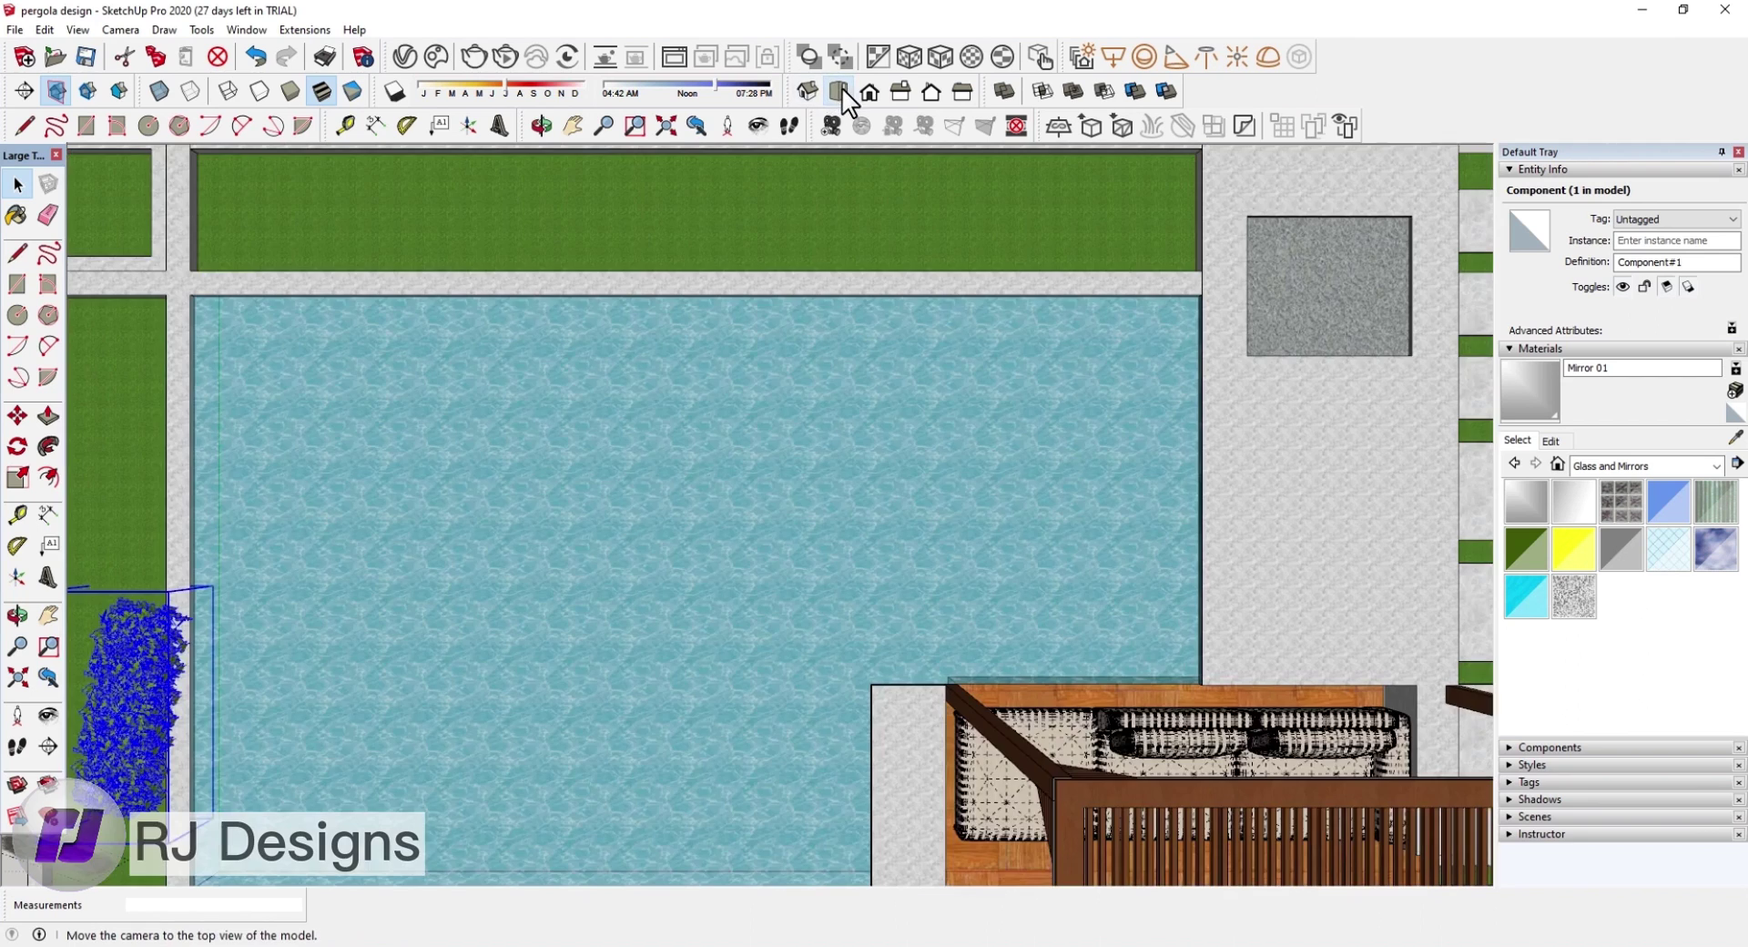
pyautogui.scroll(-3, 943, 416)
pyautogui.scroll(-1, 991, 353)
# Step: Rotate the hedge 90 degrees to run along the planter bed
pyautogui.click(17, 447)
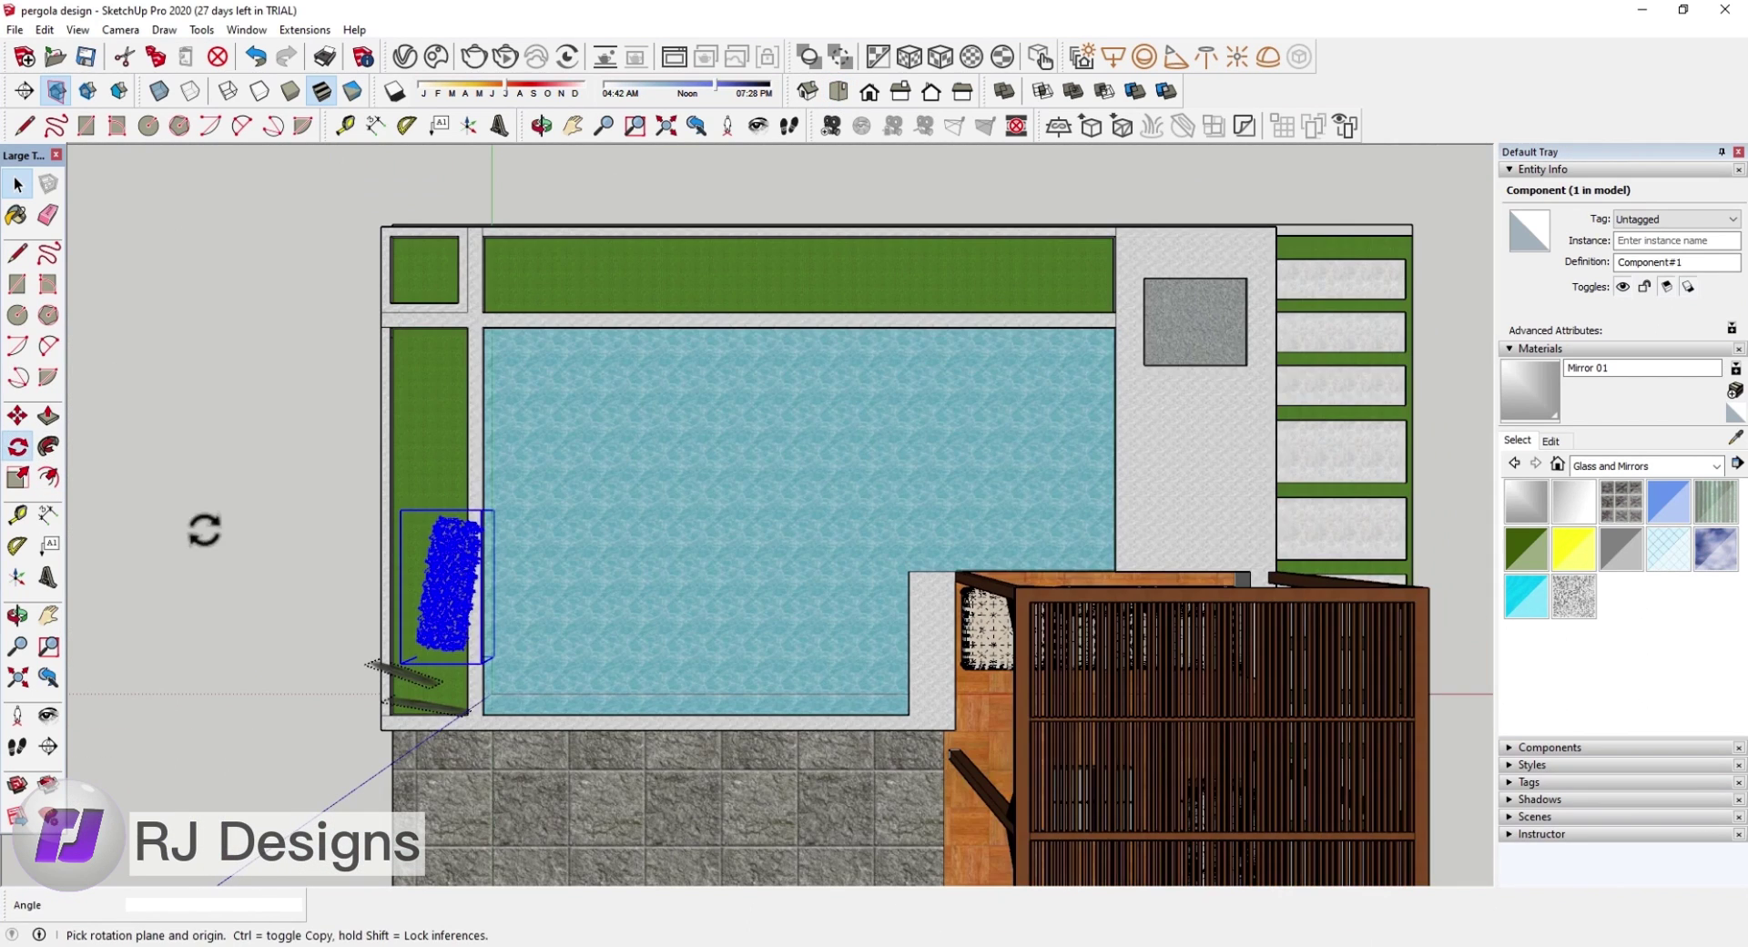
pyautogui.click(249, 501)
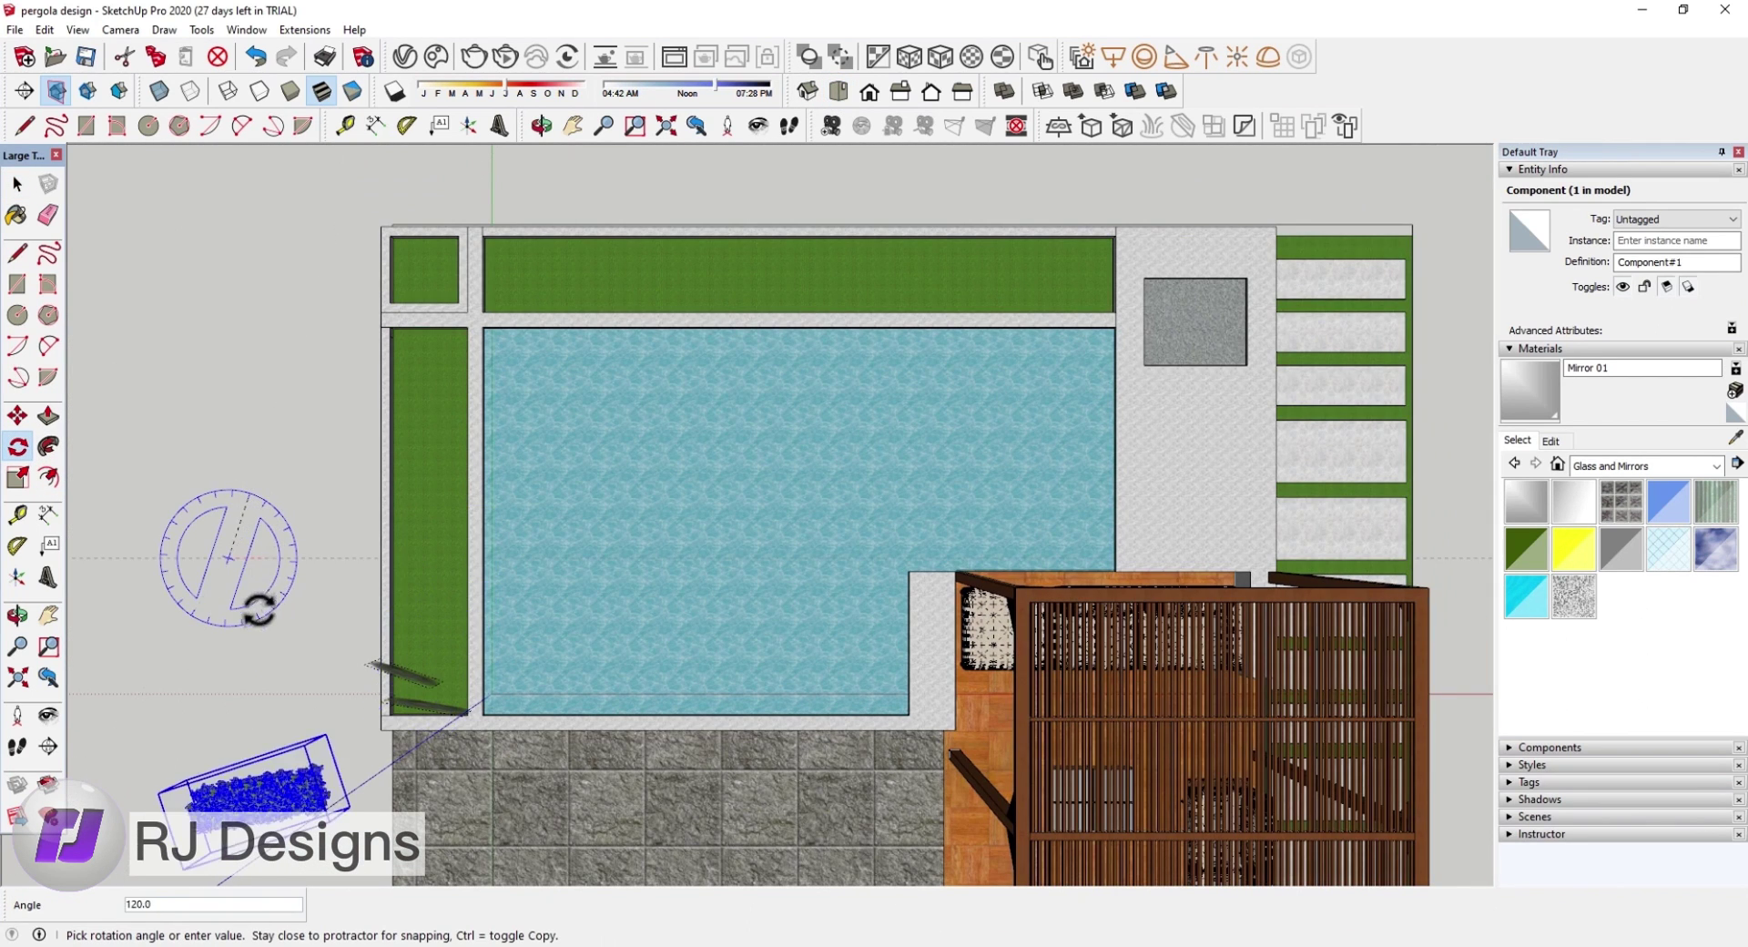
pyautogui.scroll(-1, 171, 514)
pyautogui.scroll(-1, 171, 514)
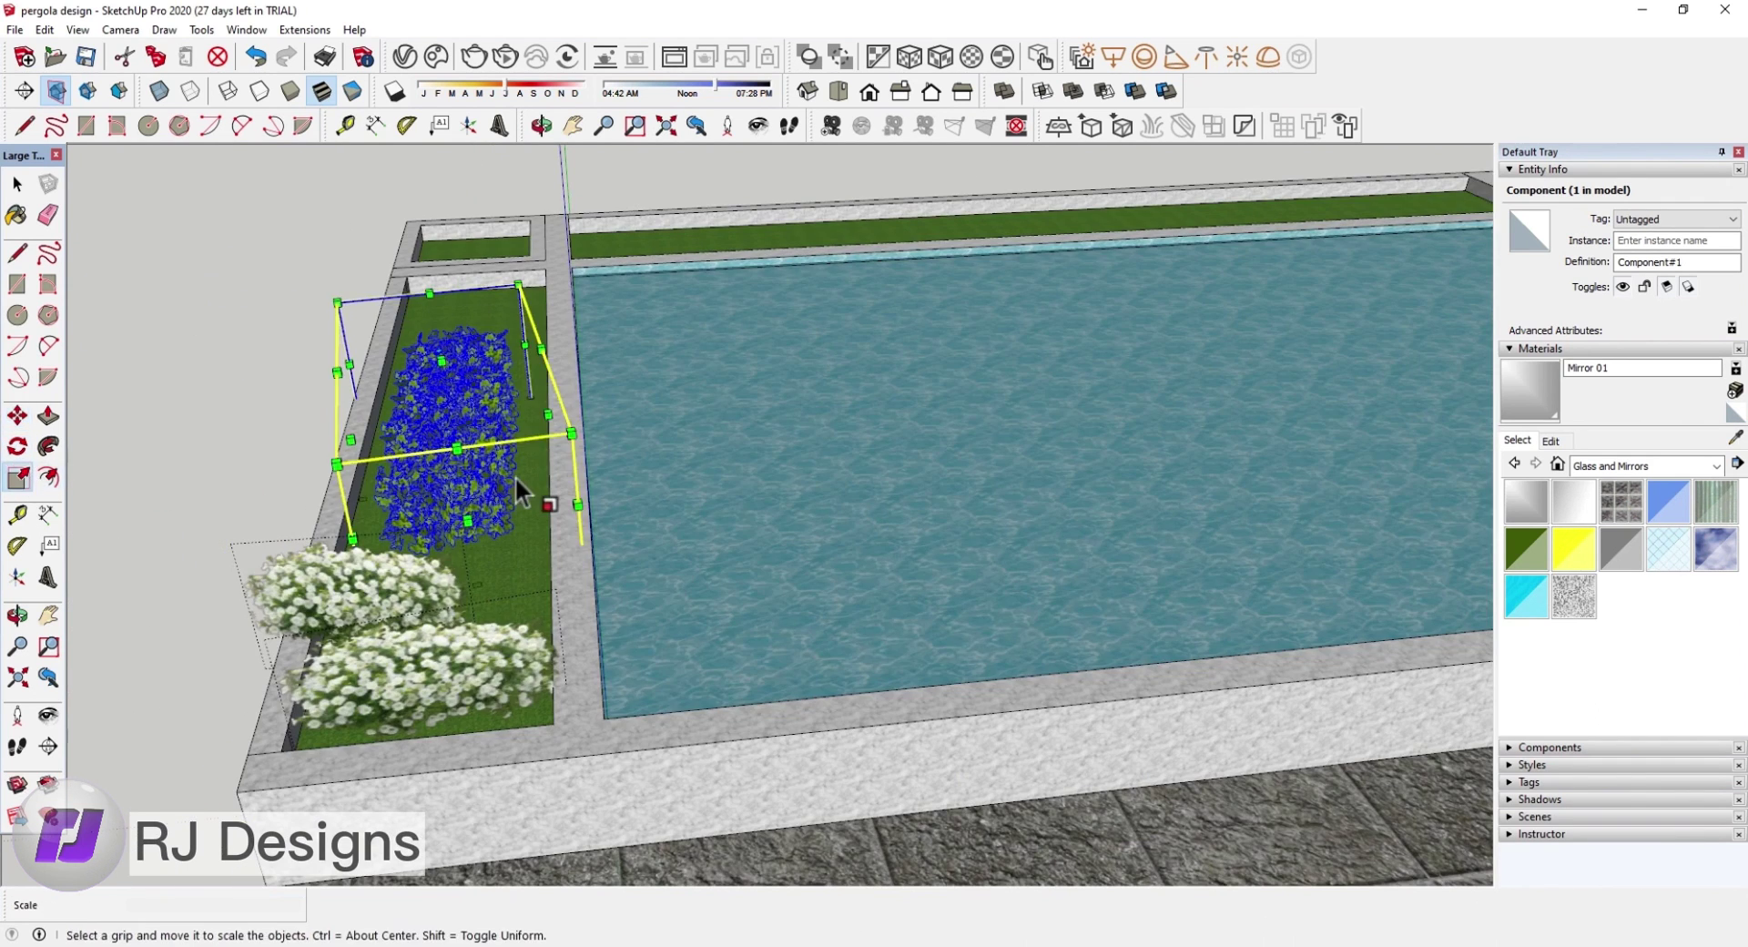
# Step: Widen the hedge to 1.19 scale to fill the bed, then shift it slightly left
pyautogui.moveTo(572, 434); pyautogui.dragTo(621, 455)
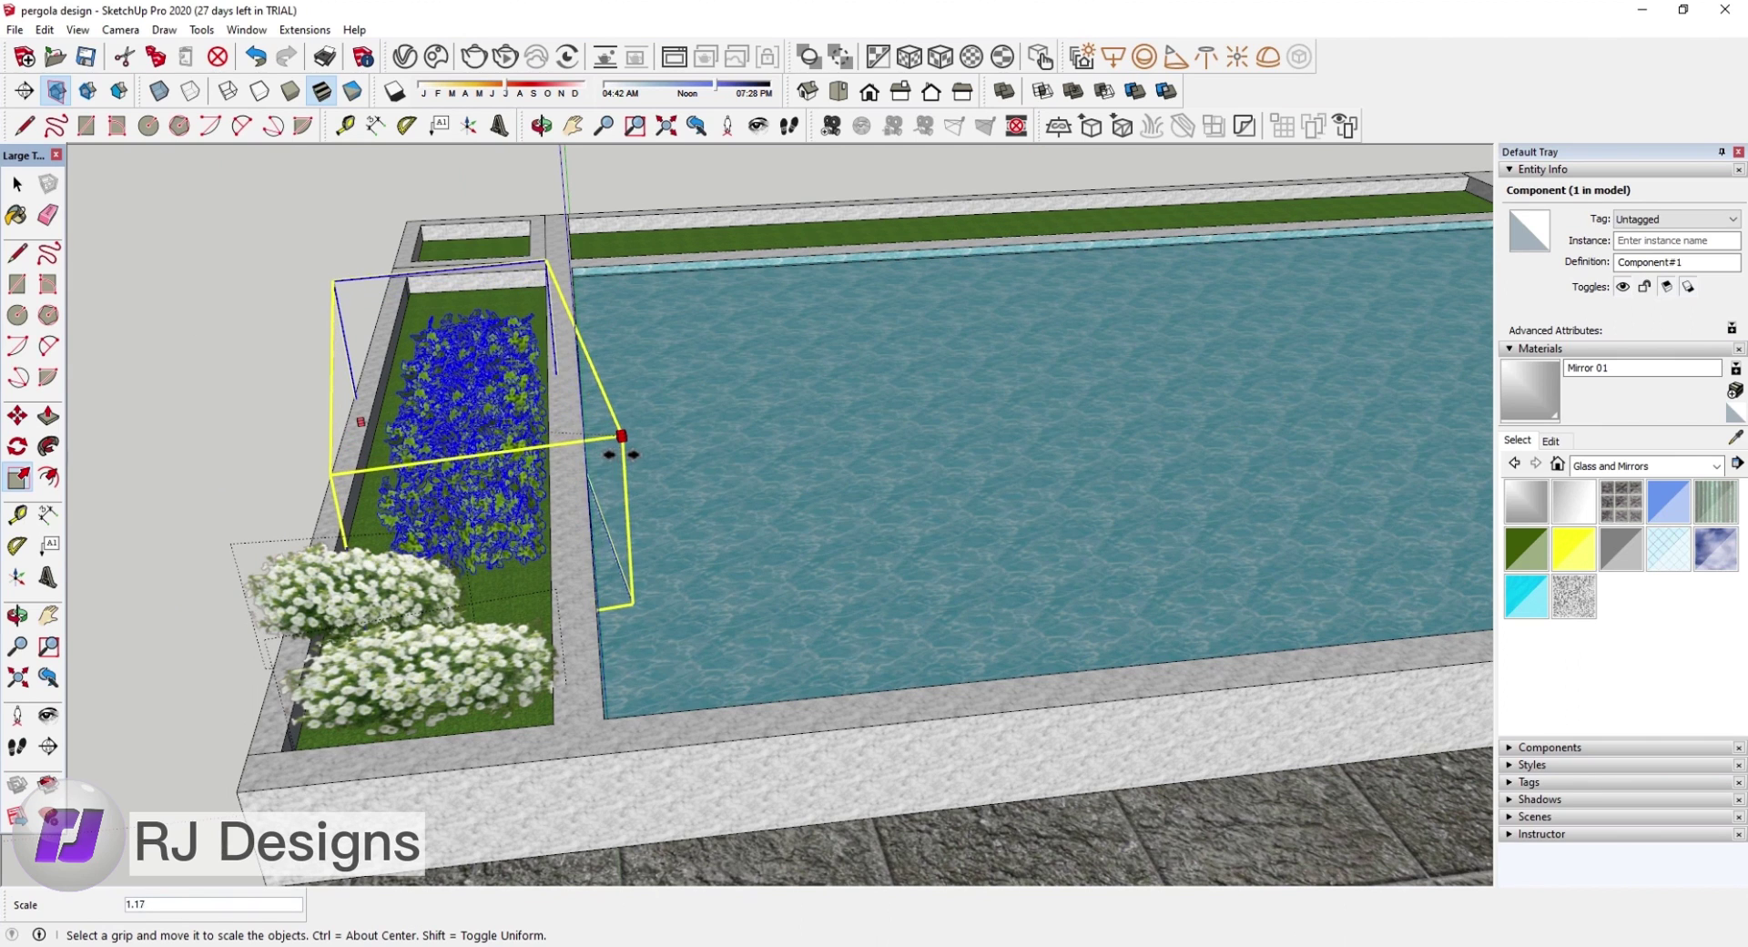
pyautogui.click(621, 455)
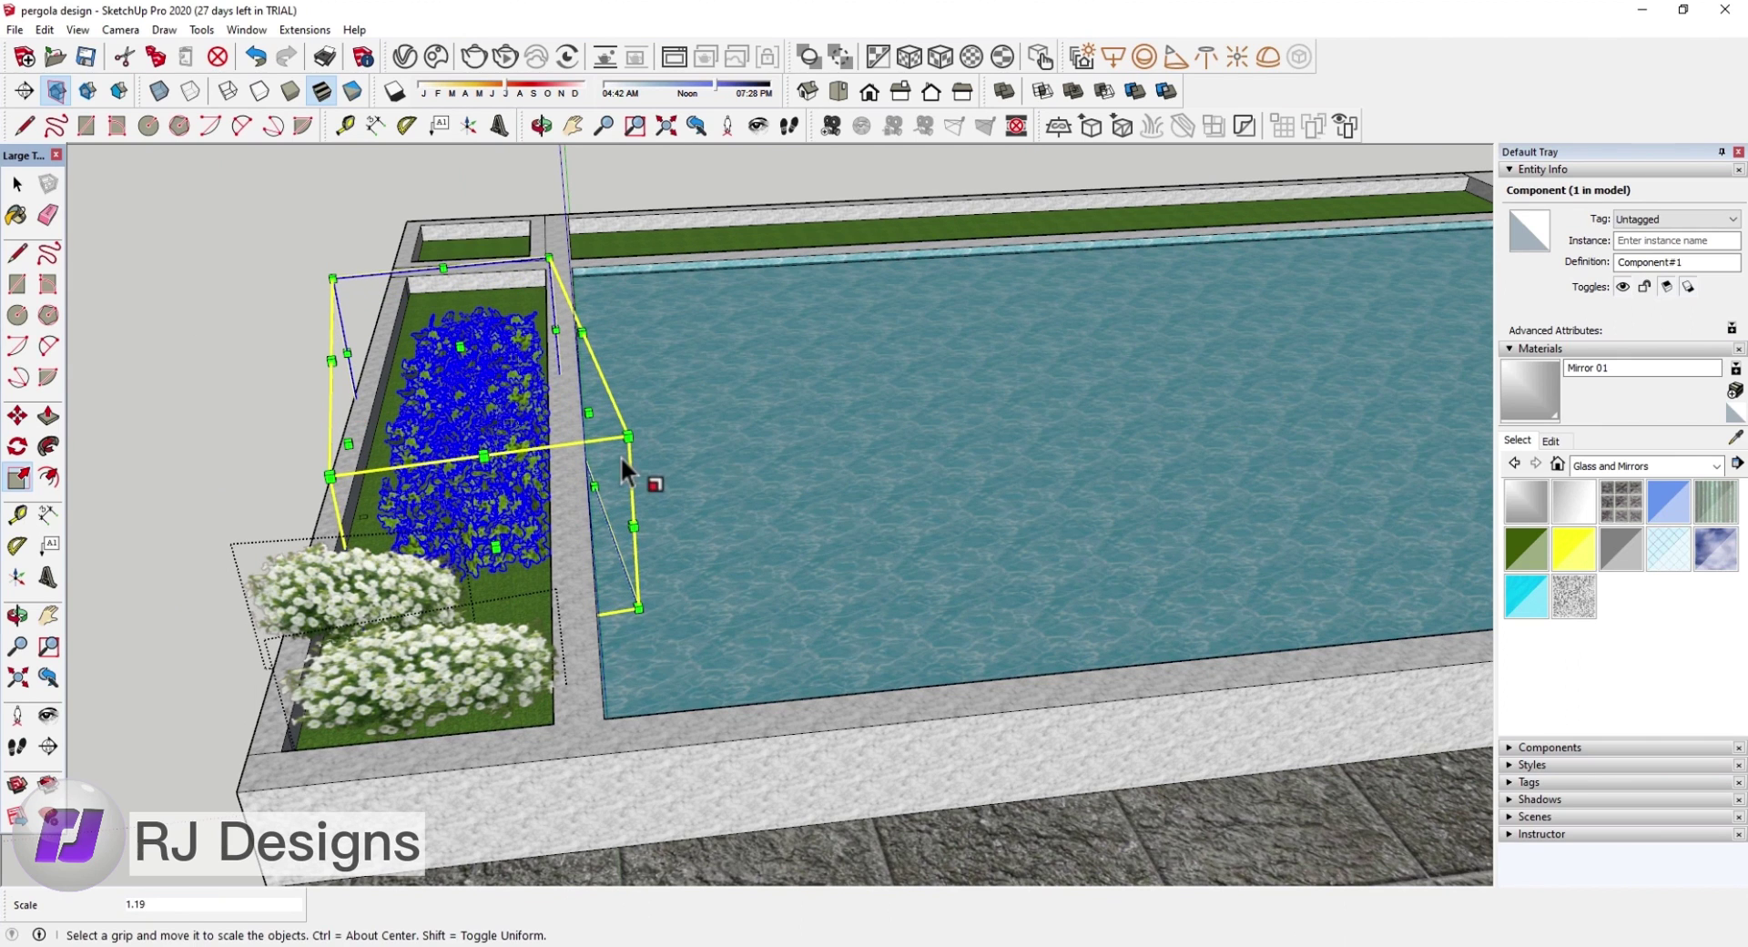
pyautogui.click(16, 187)
pyautogui.click(17, 416)
pyautogui.click(476, 427)
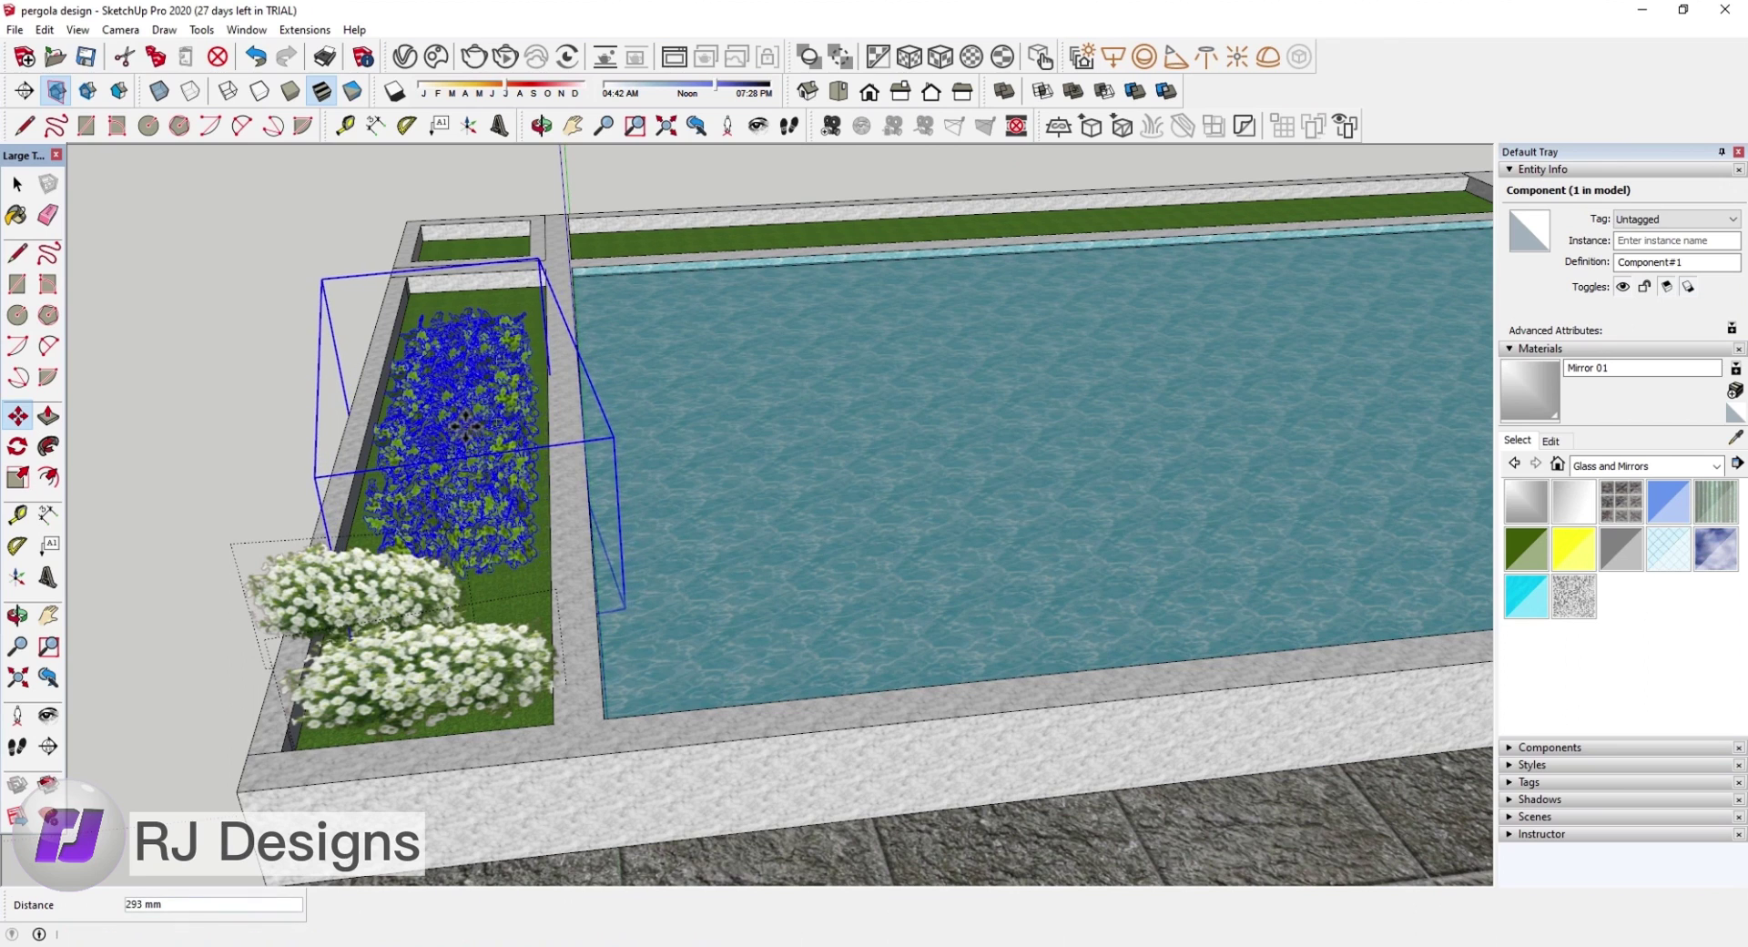
# Step: Move the white flowering shrub further into the planter bed
pyautogui.click(16, 187)
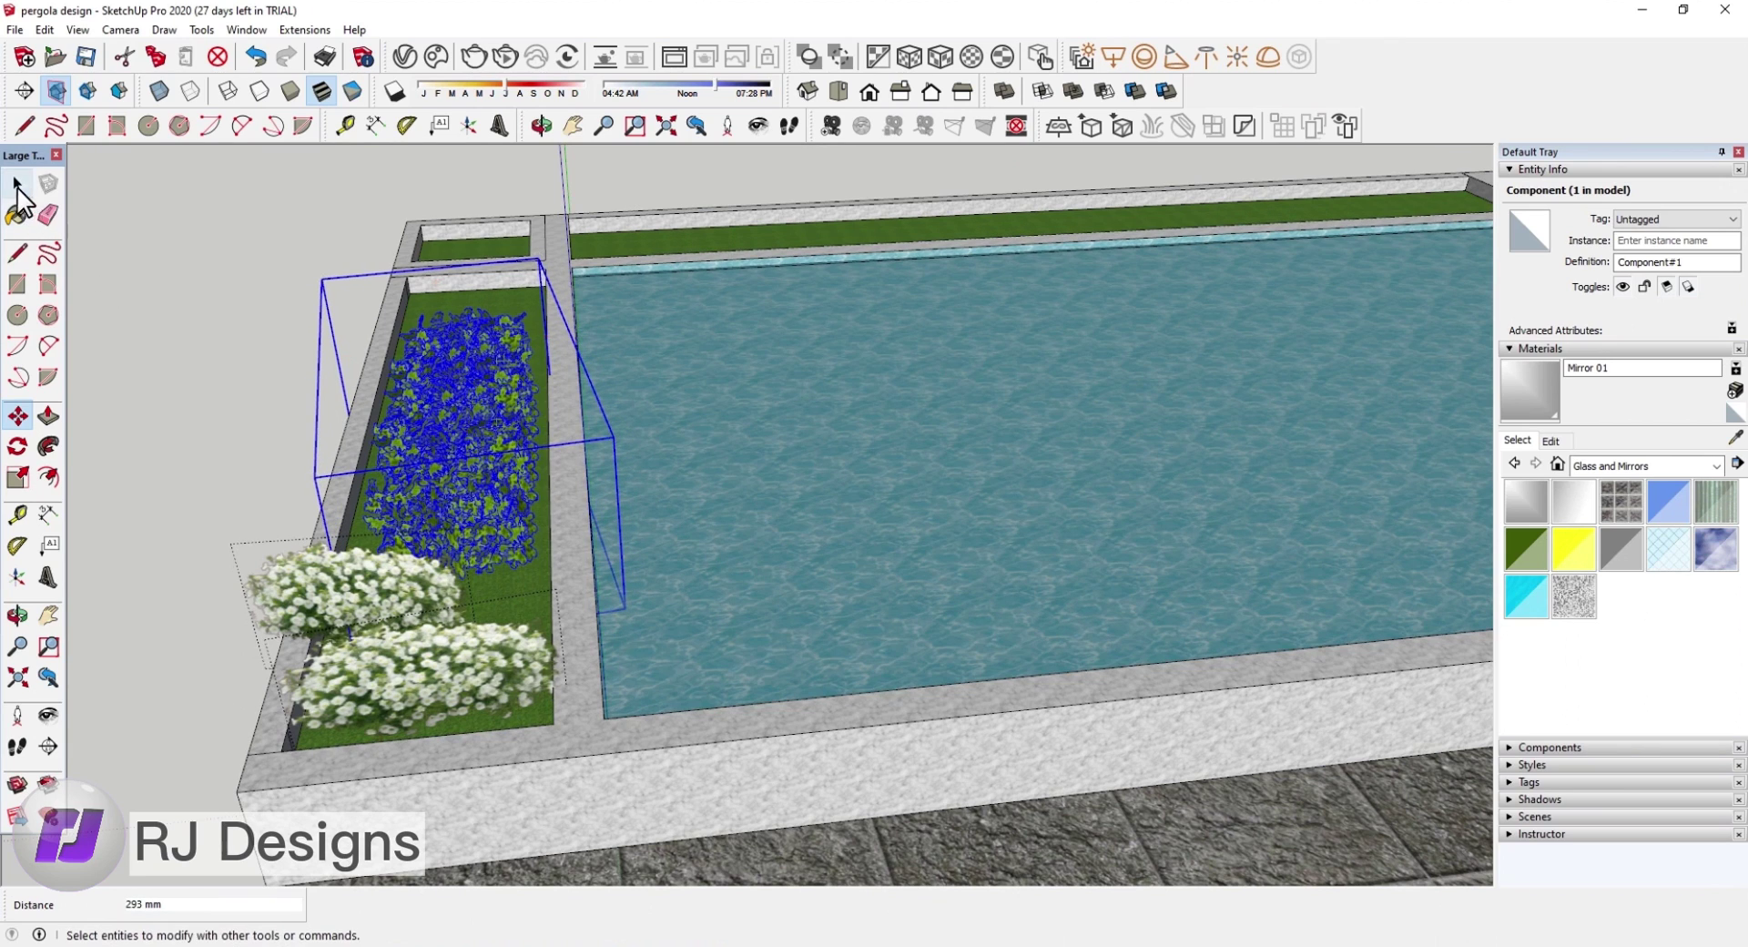
pyautogui.click(406, 637)
pyautogui.scroll(2, 368, 581)
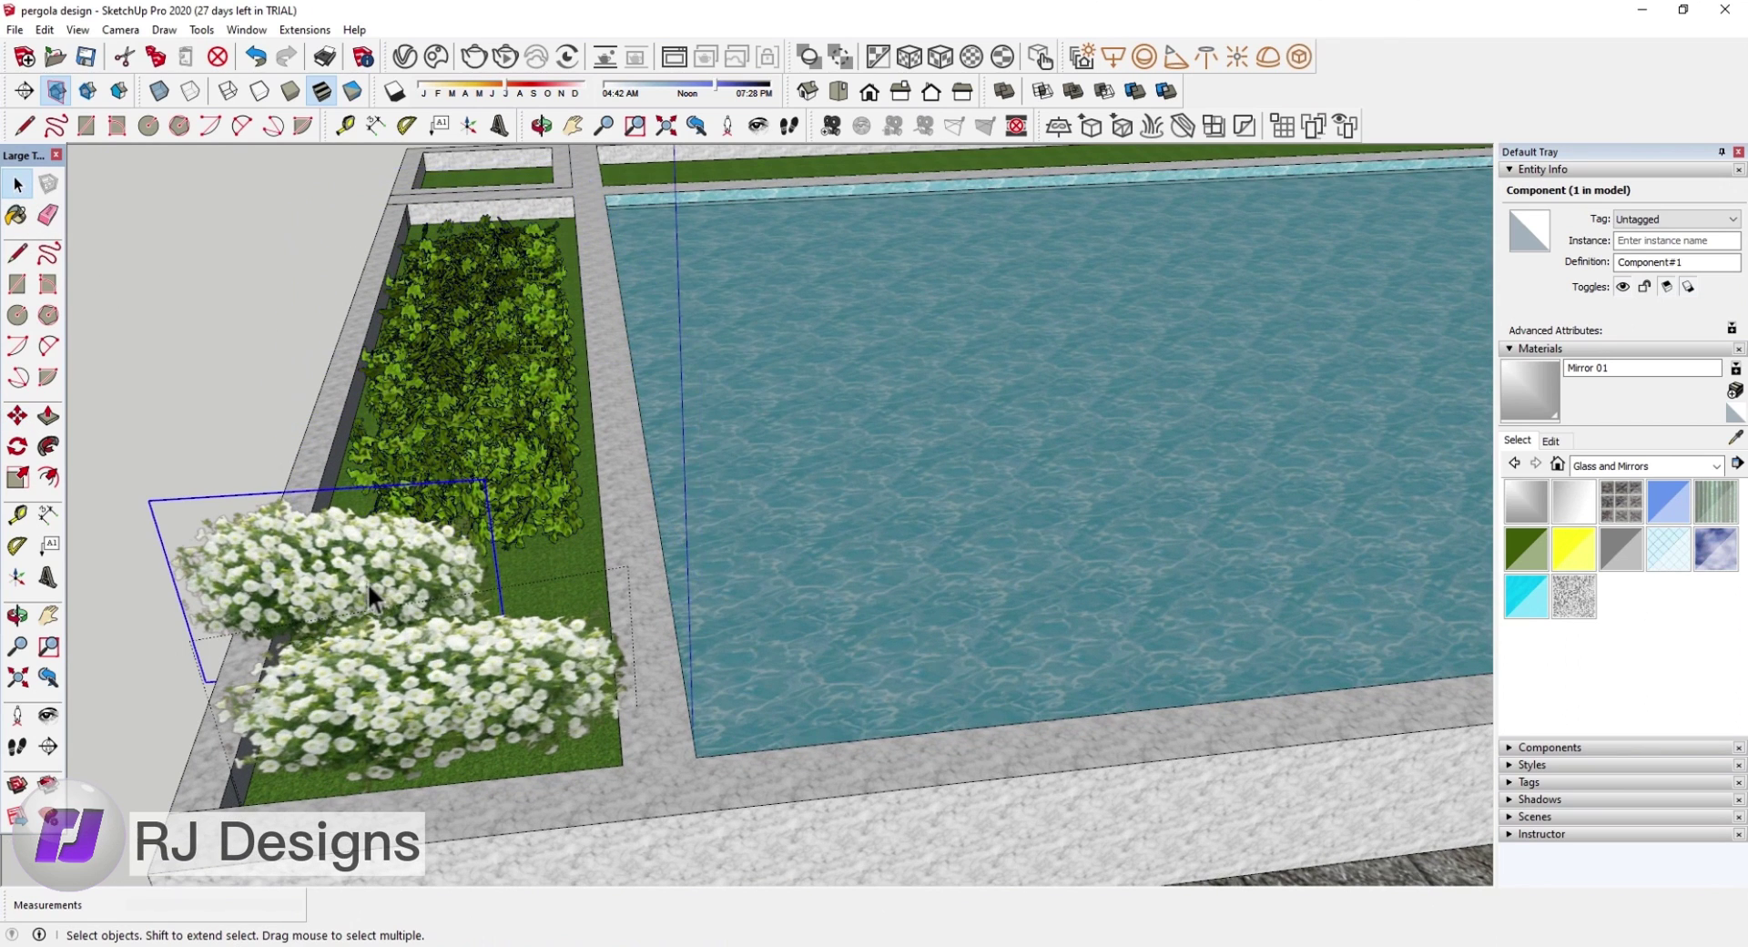
pyautogui.click(17, 415)
pyautogui.moveTo(473, 565); pyautogui.dragTo(605, 545)
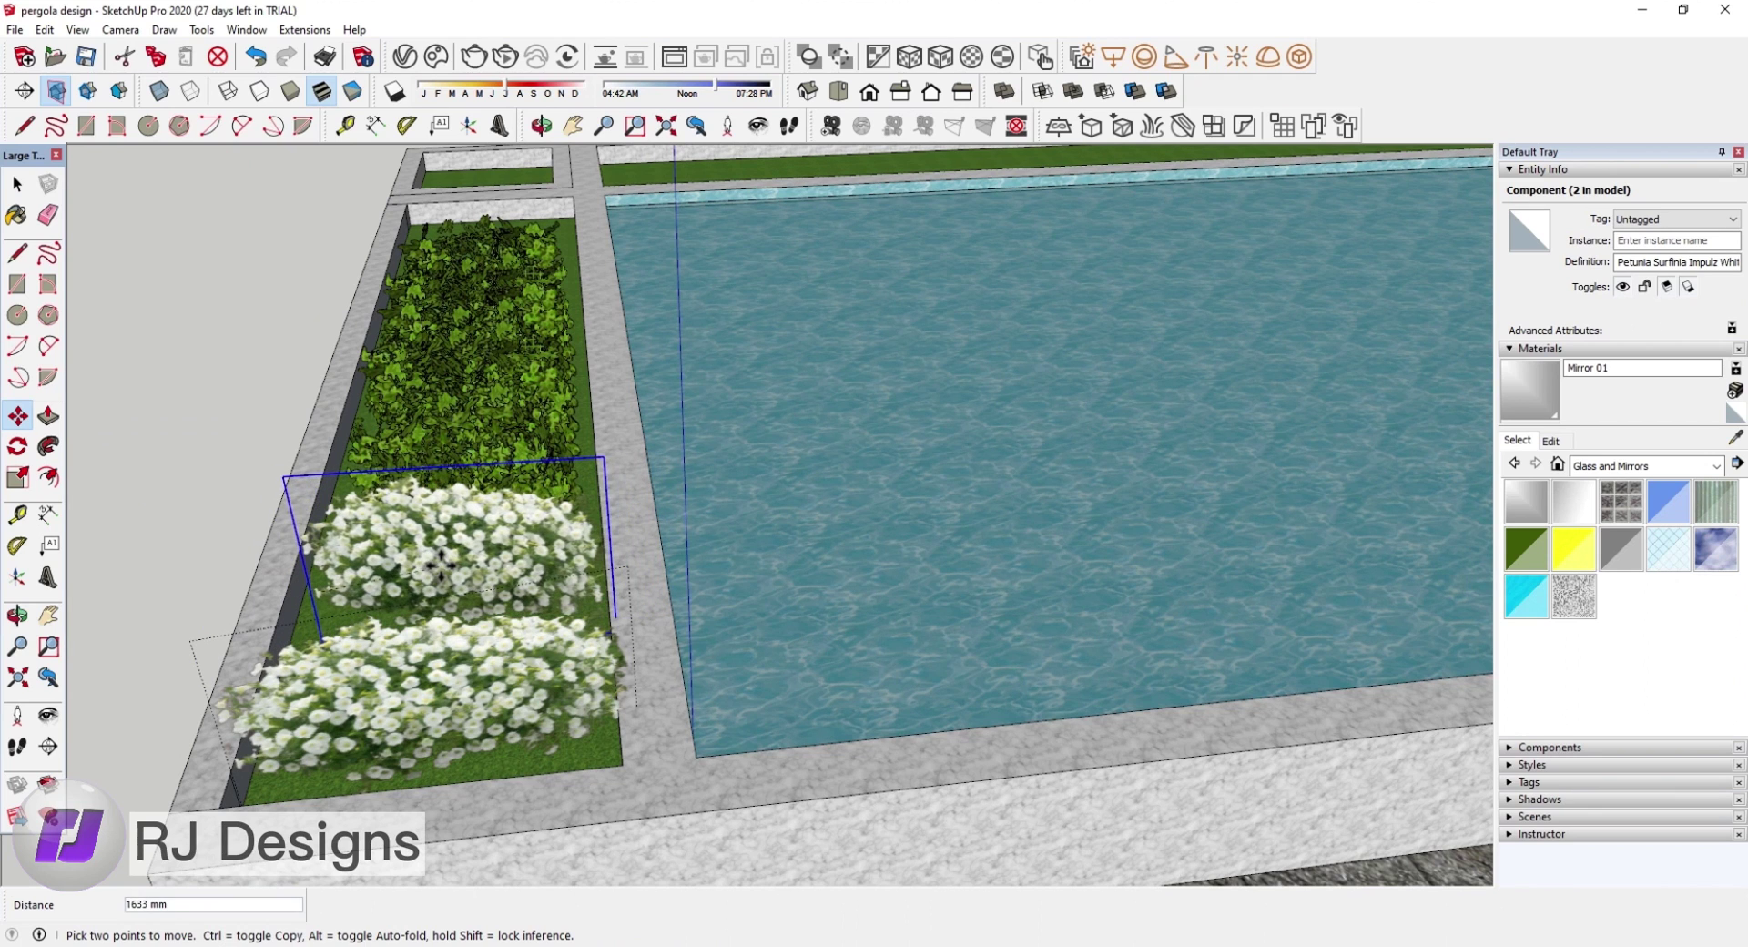
pyautogui.click(605, 544)
# Step: Shrink the front white petunia bush, making it narrower and shallower
pyautogui.click(17, 184)
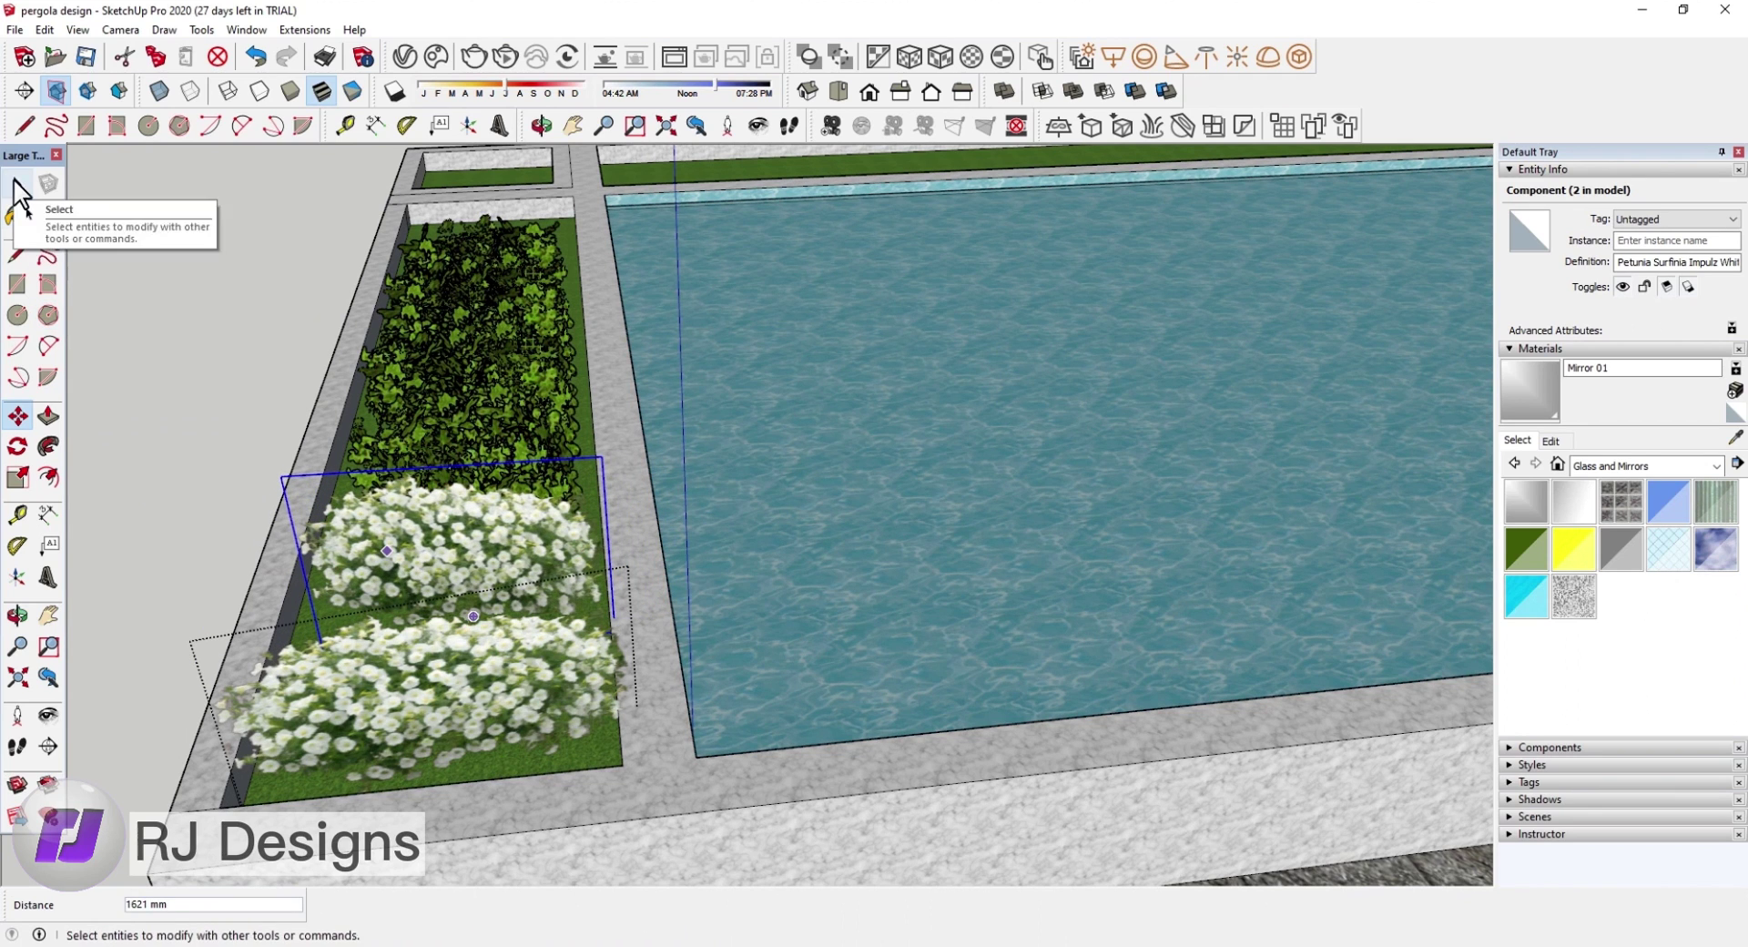
pyautogui.click(423, 670)
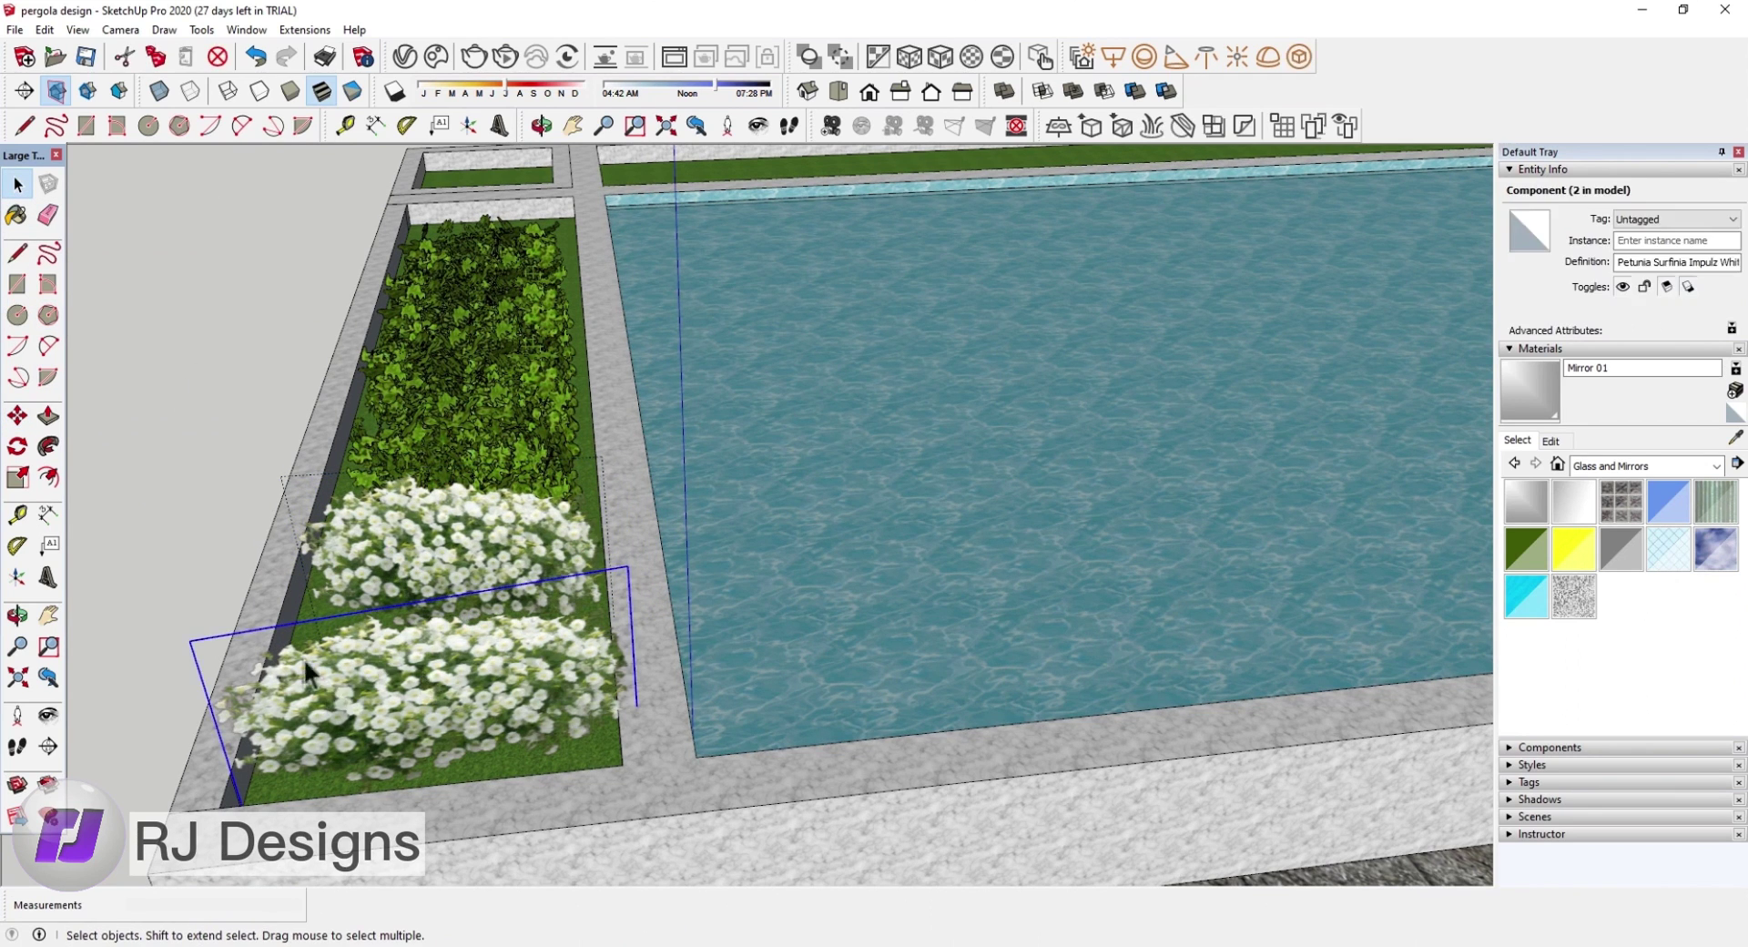
pyautogui.click(17, 480)
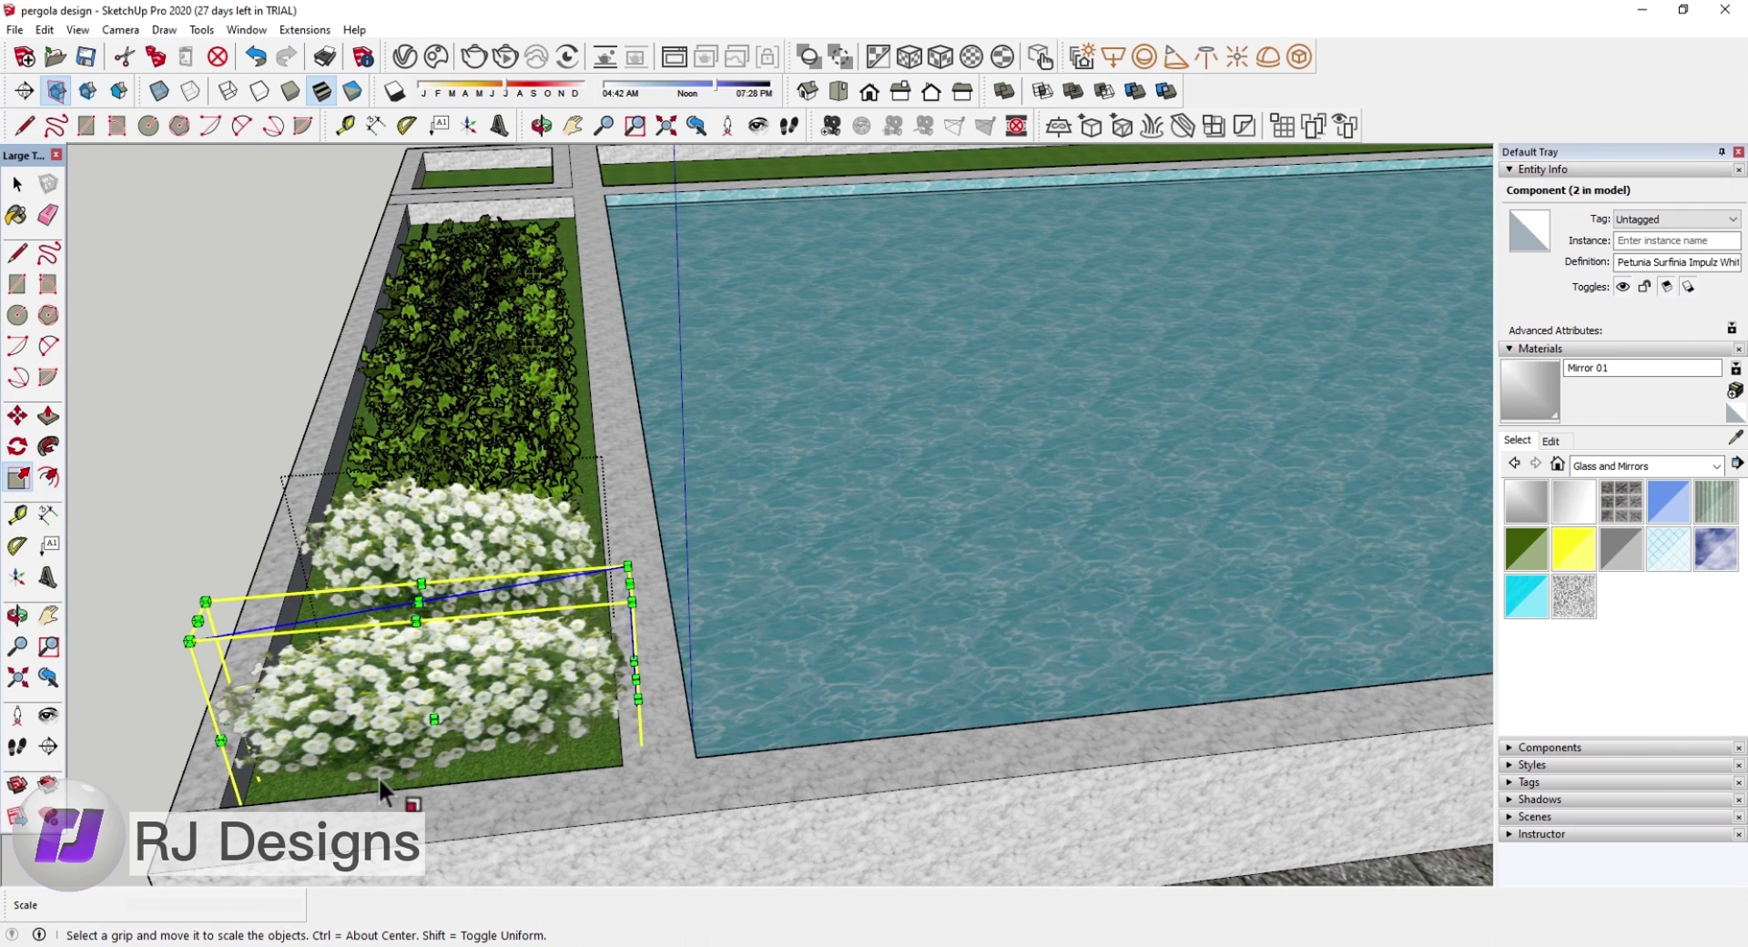
pyautogui.moveTo(239, 709)
pyautogui.mouseDown()
pyautogui.moveTo(285, 728)
pyautogui.moveTo(233, 679)
pyautogui.moveTo(357, 621)
pyautogui.mouseUp()
pyautogui.moveTo(421, 760); pyautogui.dragTo(420, 760)
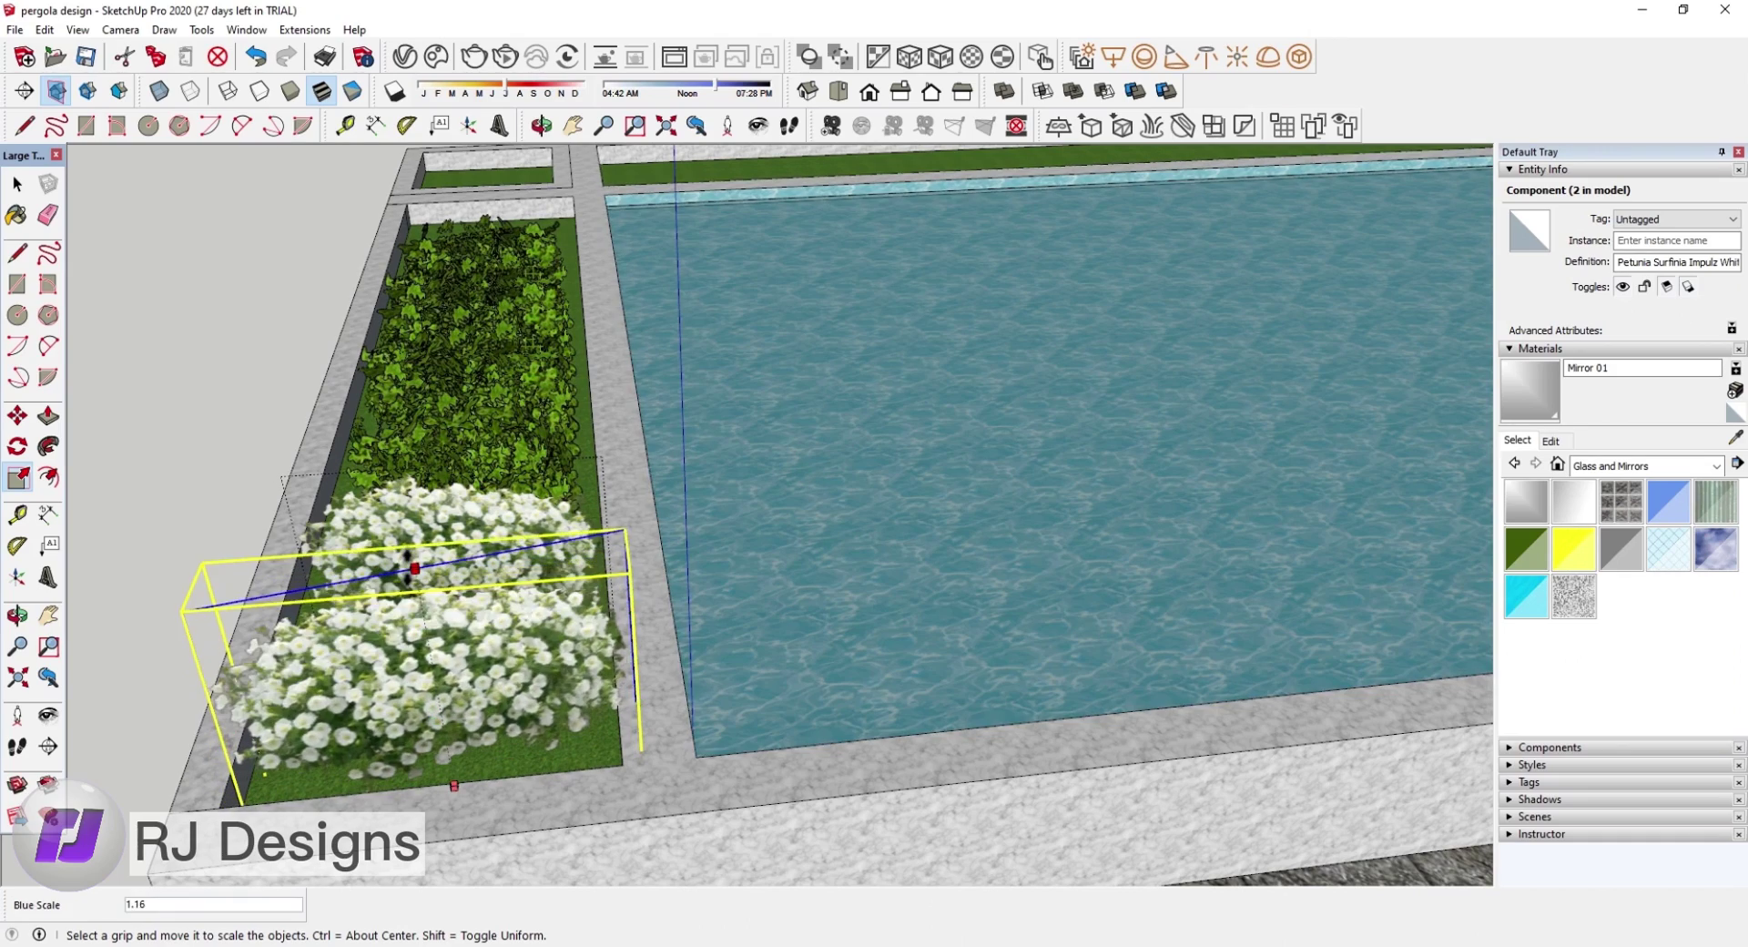
# Step: Move the green hedge 1038 mm further along the planter
pyautogui.moveTo(420, 759); pyautogui.dragTo(612, 462, button='middle')
pyautogui.scroll(-3, 620, 446)
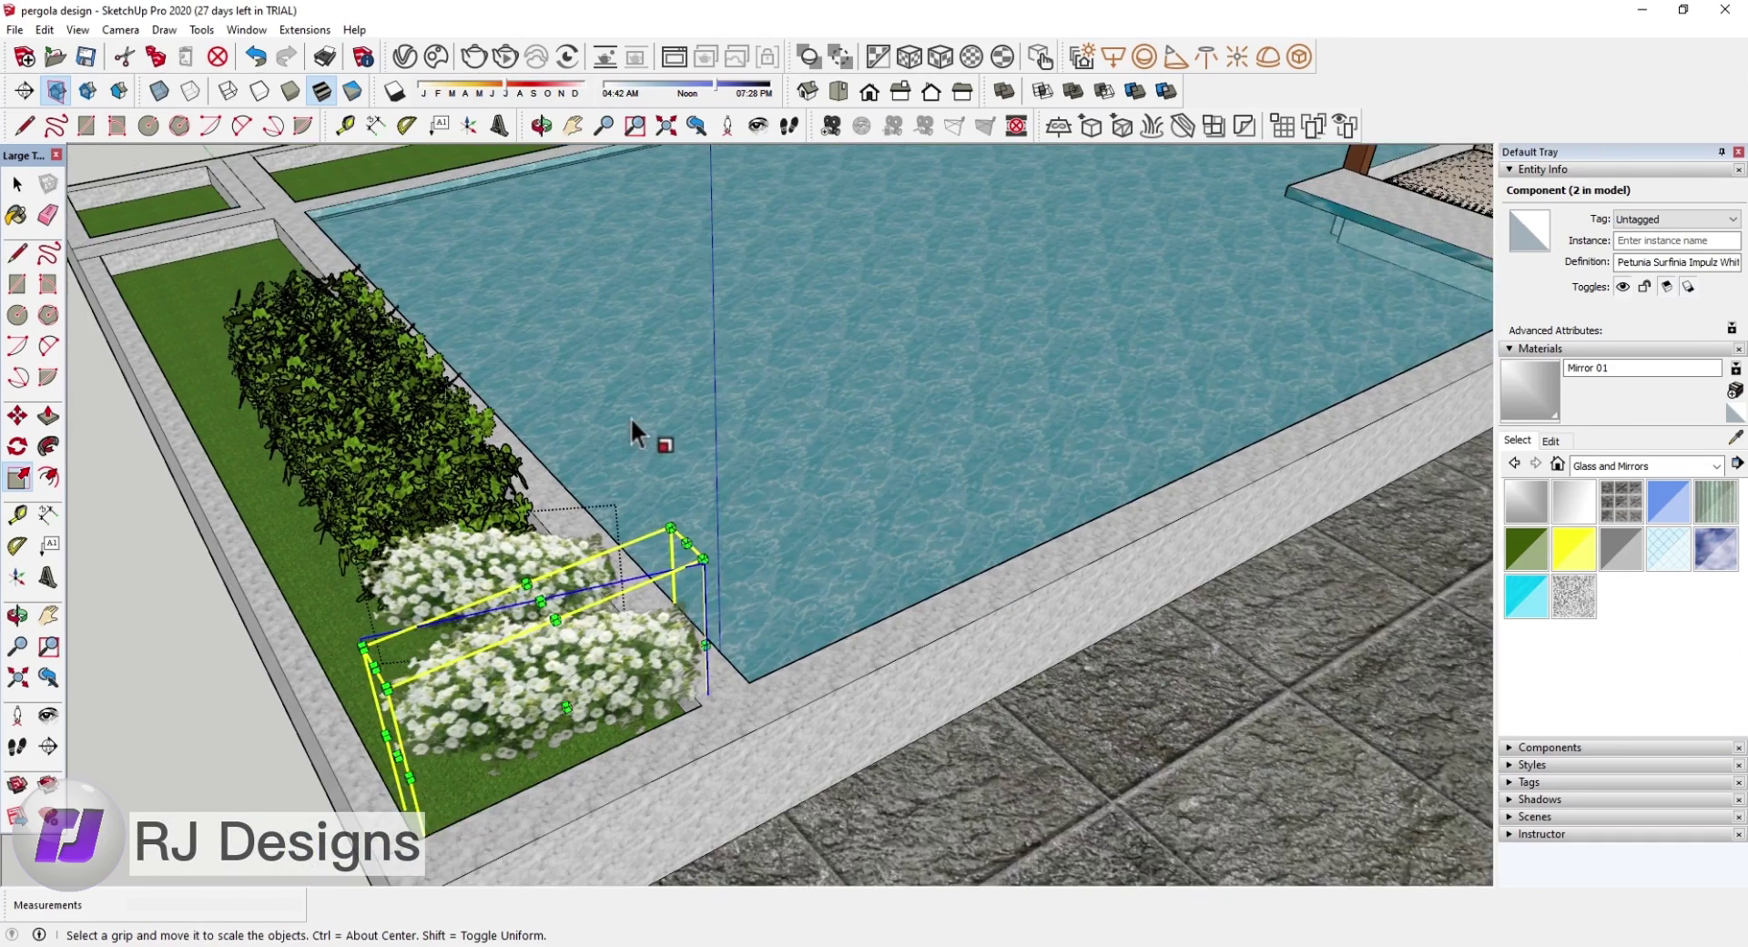
pyautogui.click(17, 186)
pyautogui.scroll(2, 246, 405)
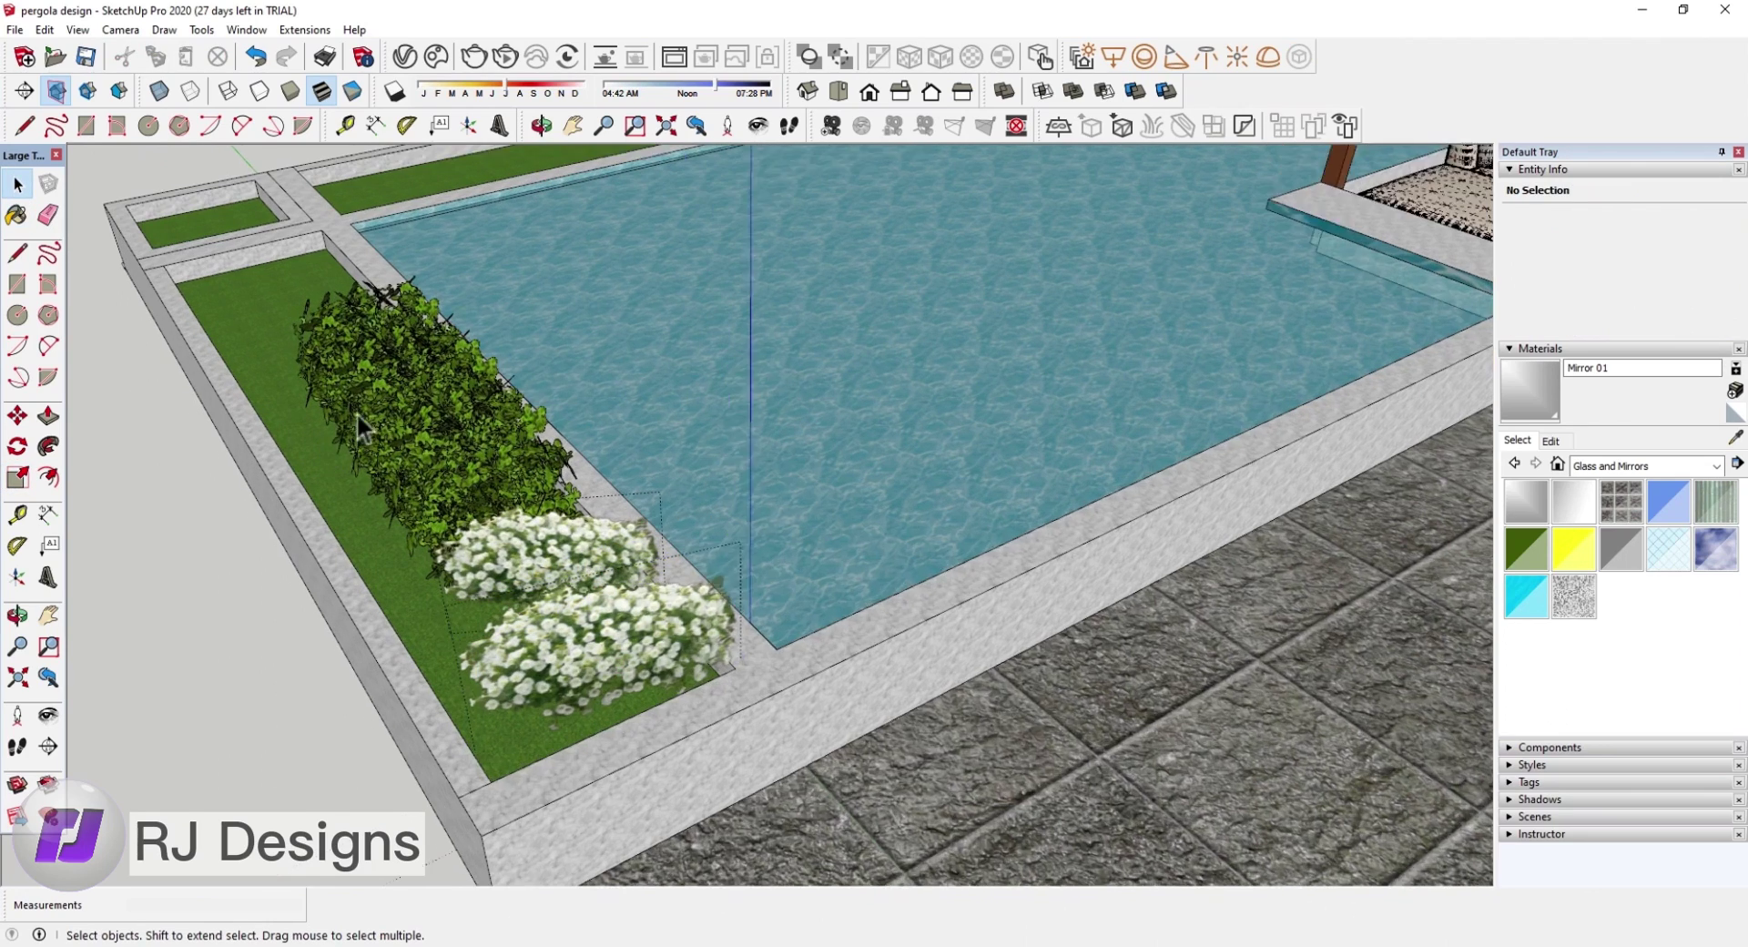
pyautogui.click(357, 412)
pyautogui.click(18, 416)
pyautogui.click(17, 416)
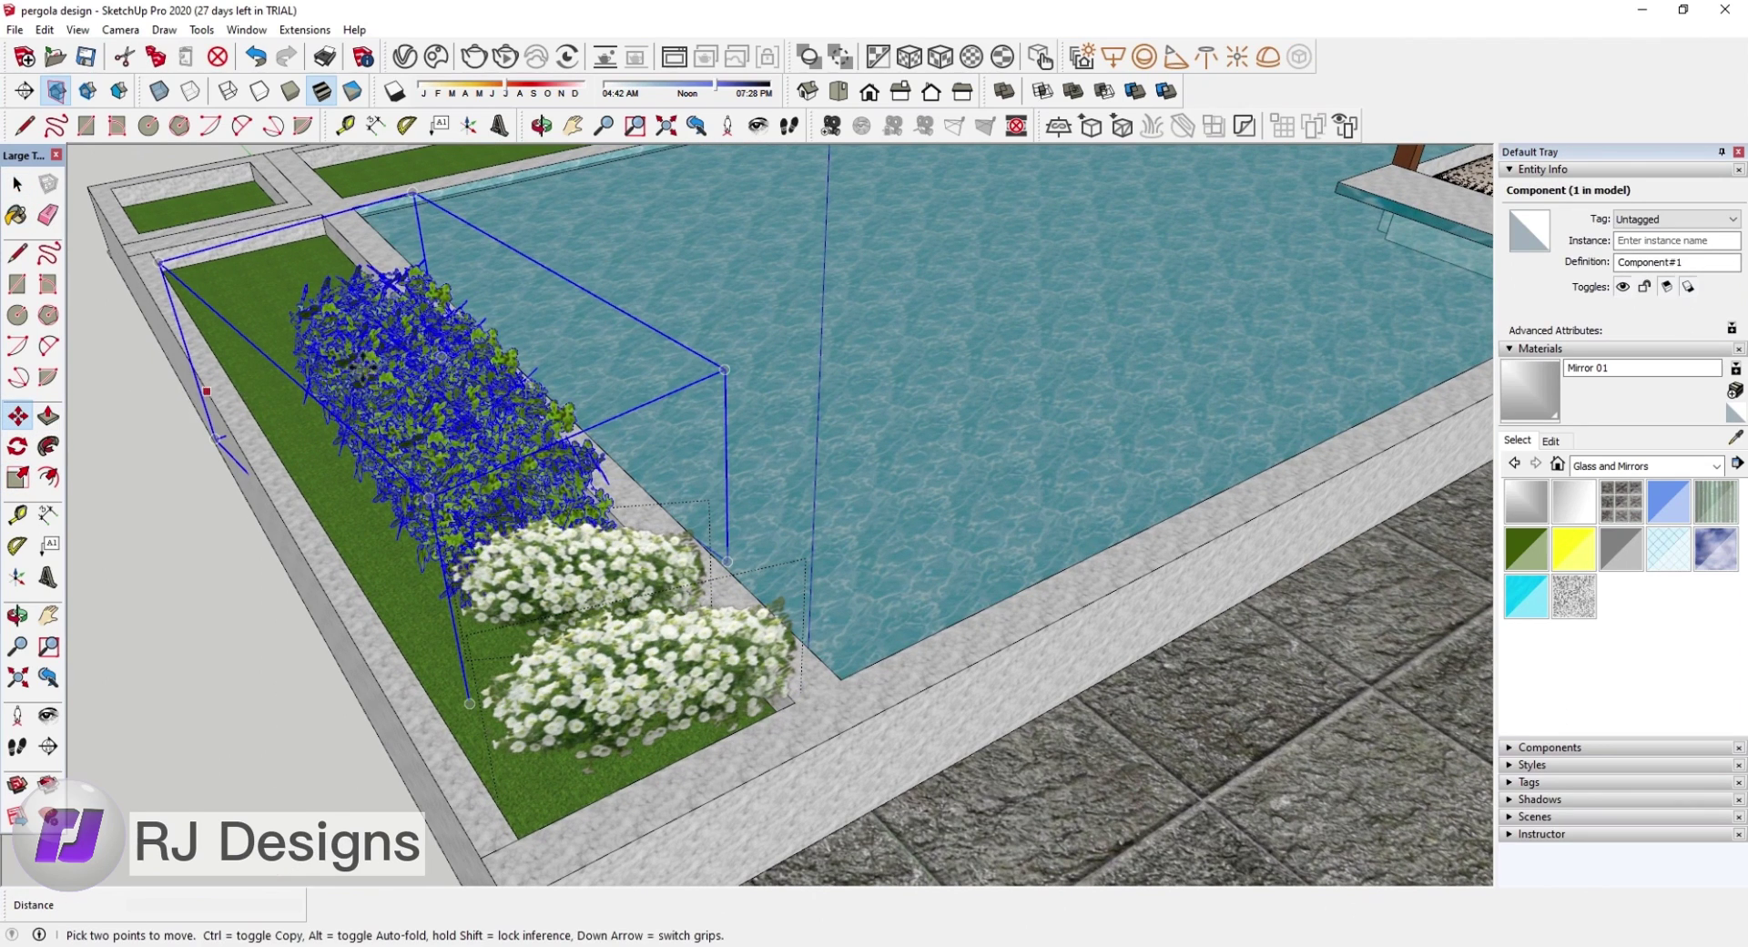
pyautogui.click(435, 367)
pyautogui.click(382, 380)
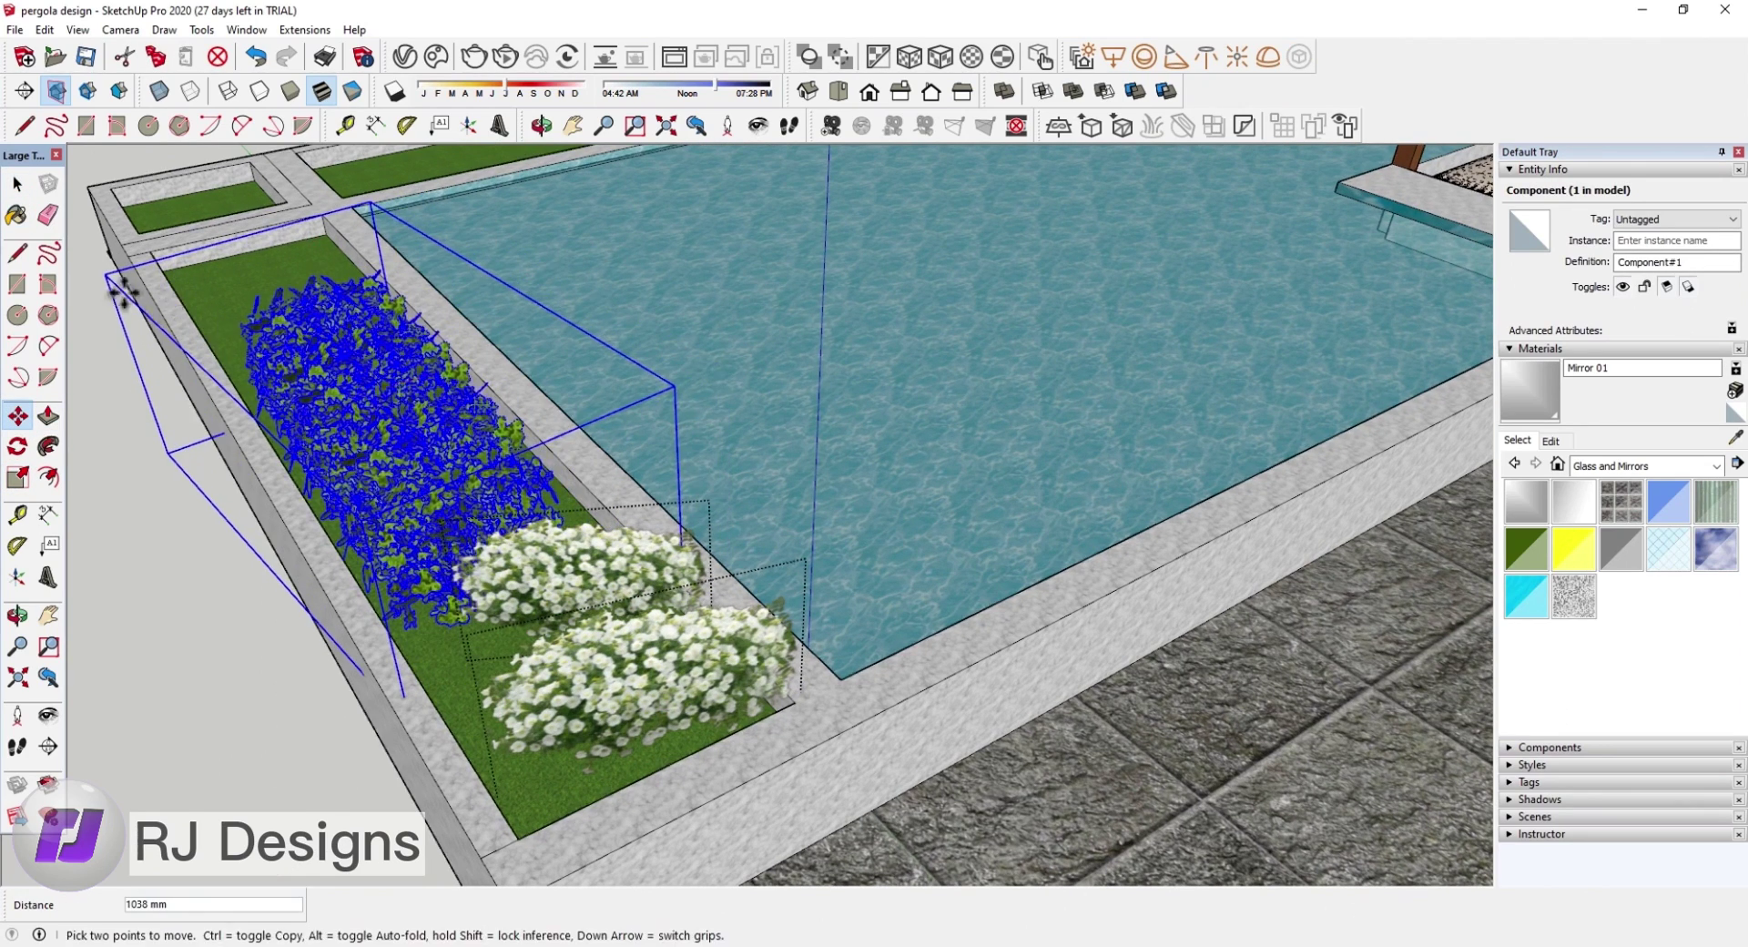
pyautogui.click(17, 184)
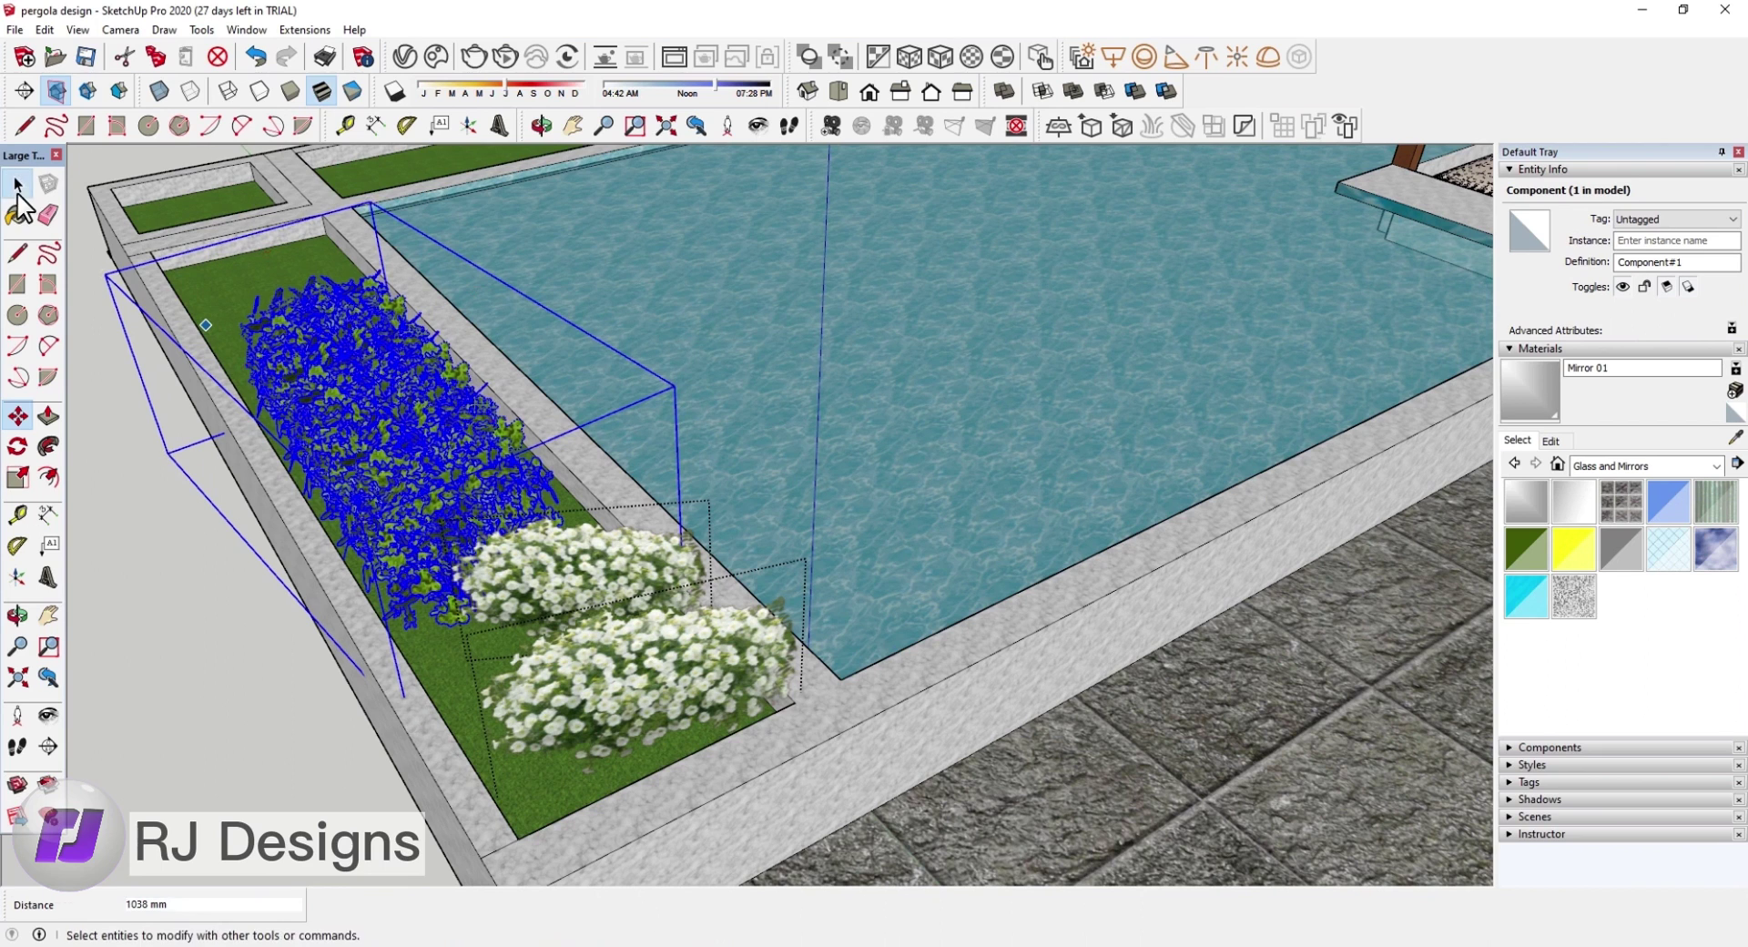
pyautogui.click(151, 494)
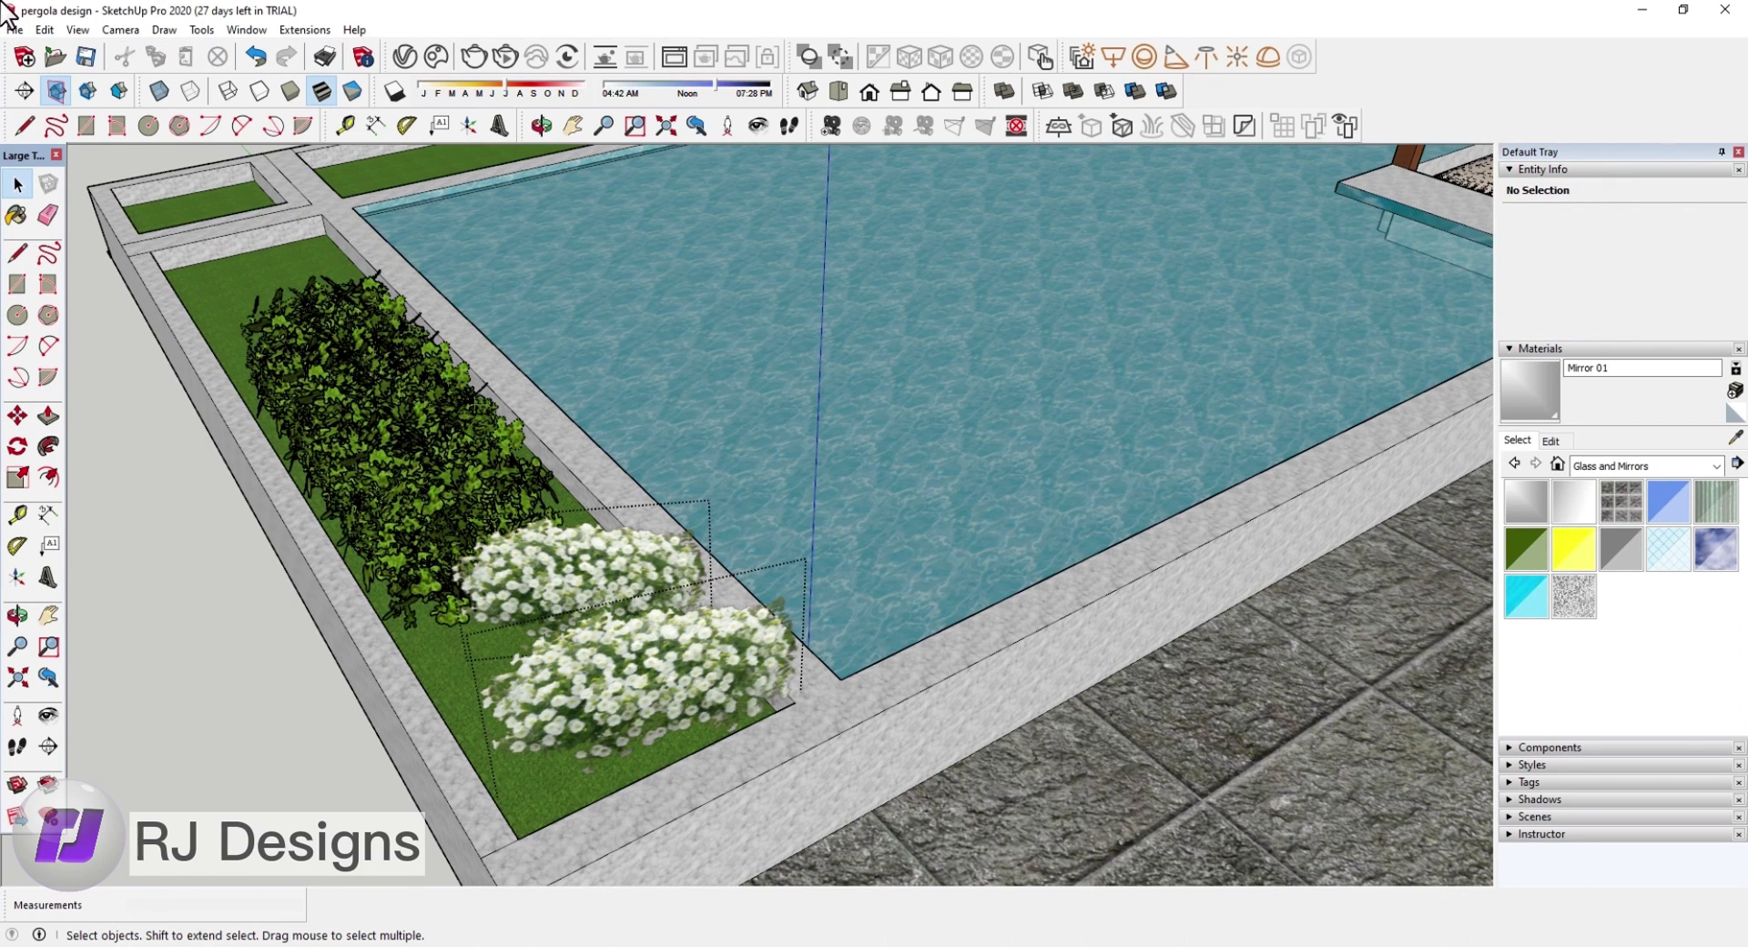
# Step: Delete both white petunia bushes from the planter
pyautogui.click(199, 31)
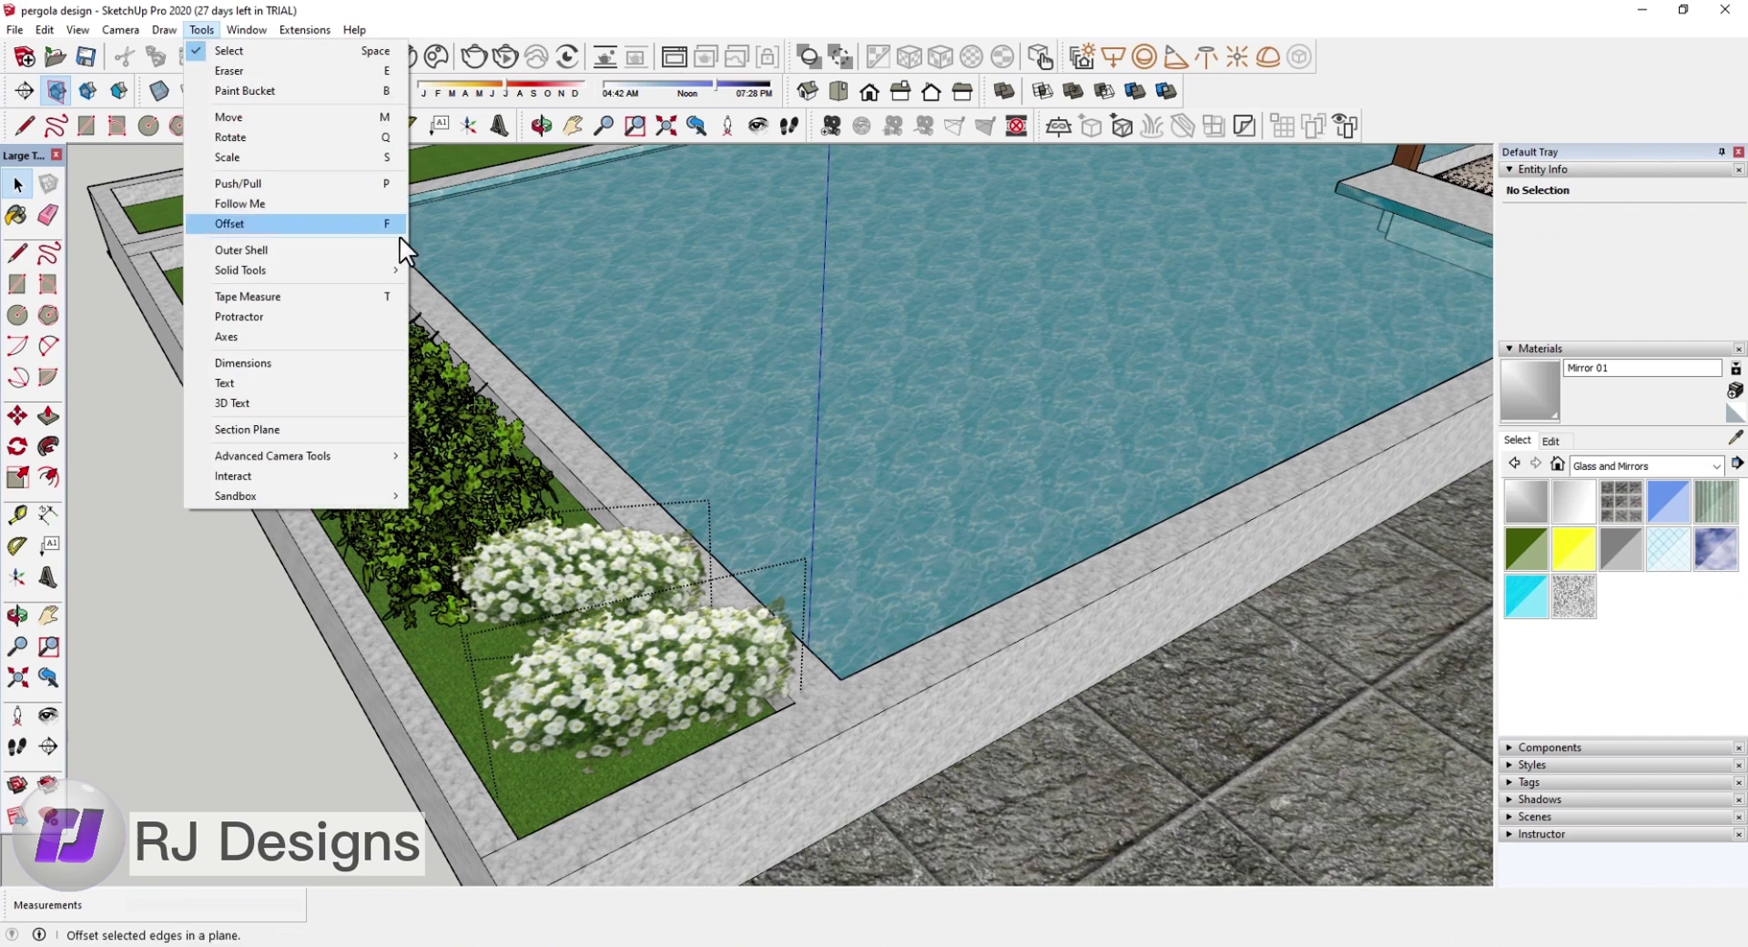
pyautogui.click(628, 428)
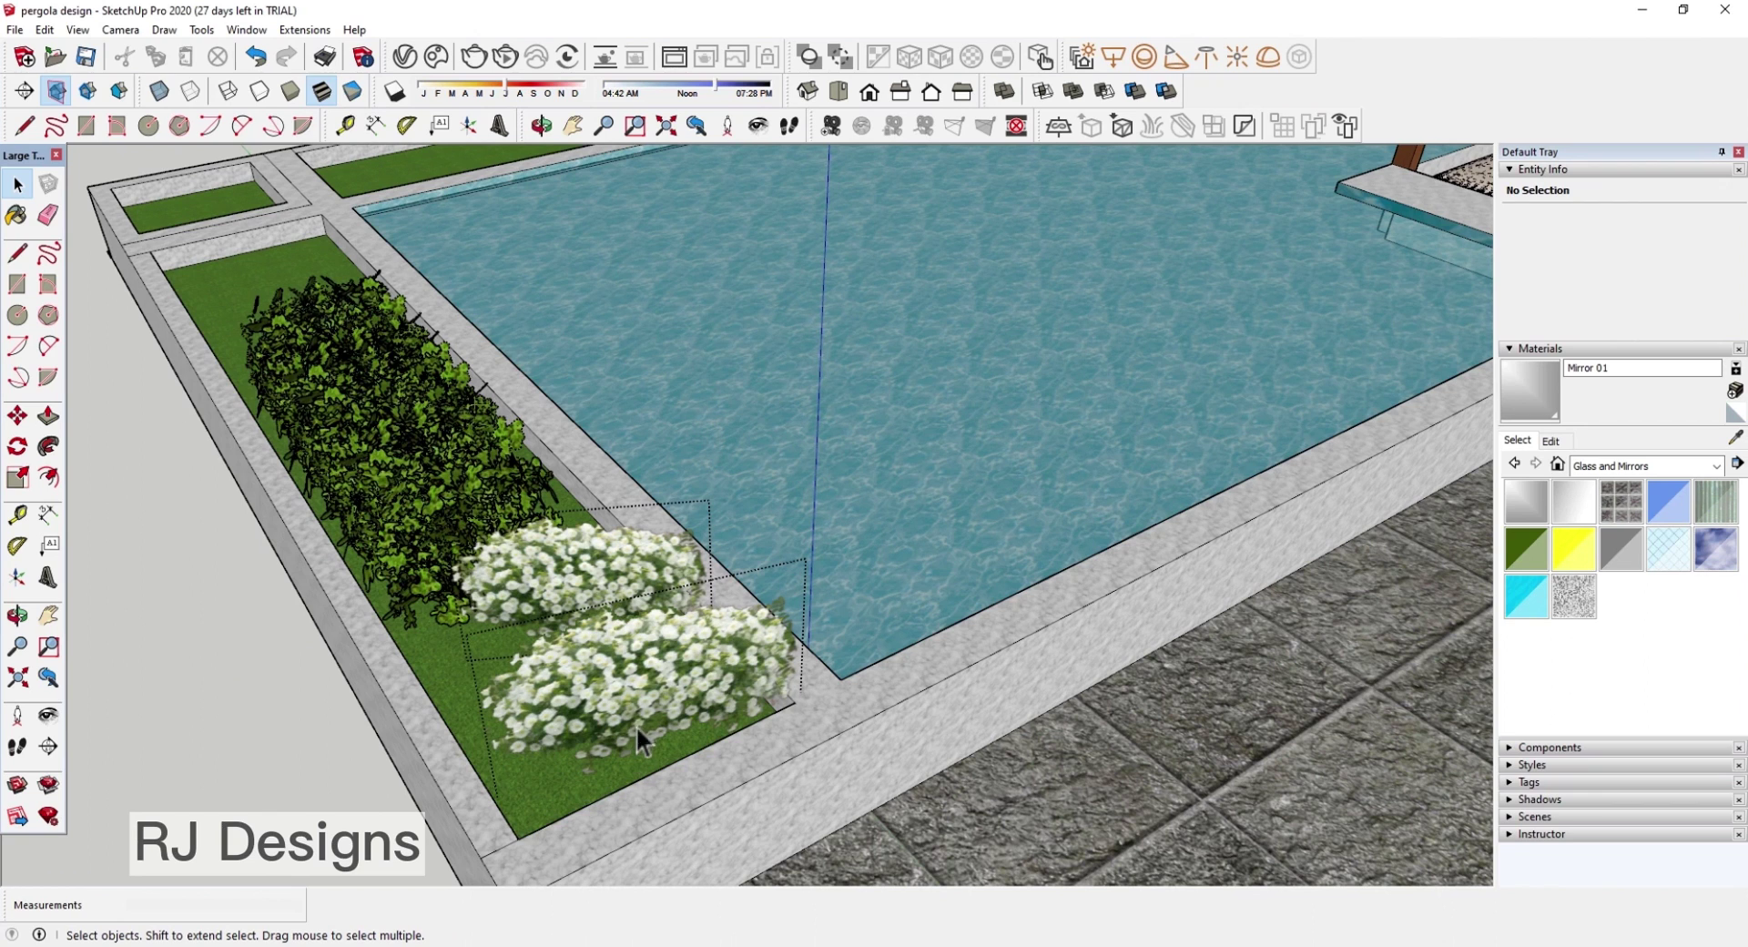
pyautogui.click(628, 711)
pyautogui.press('Delete')
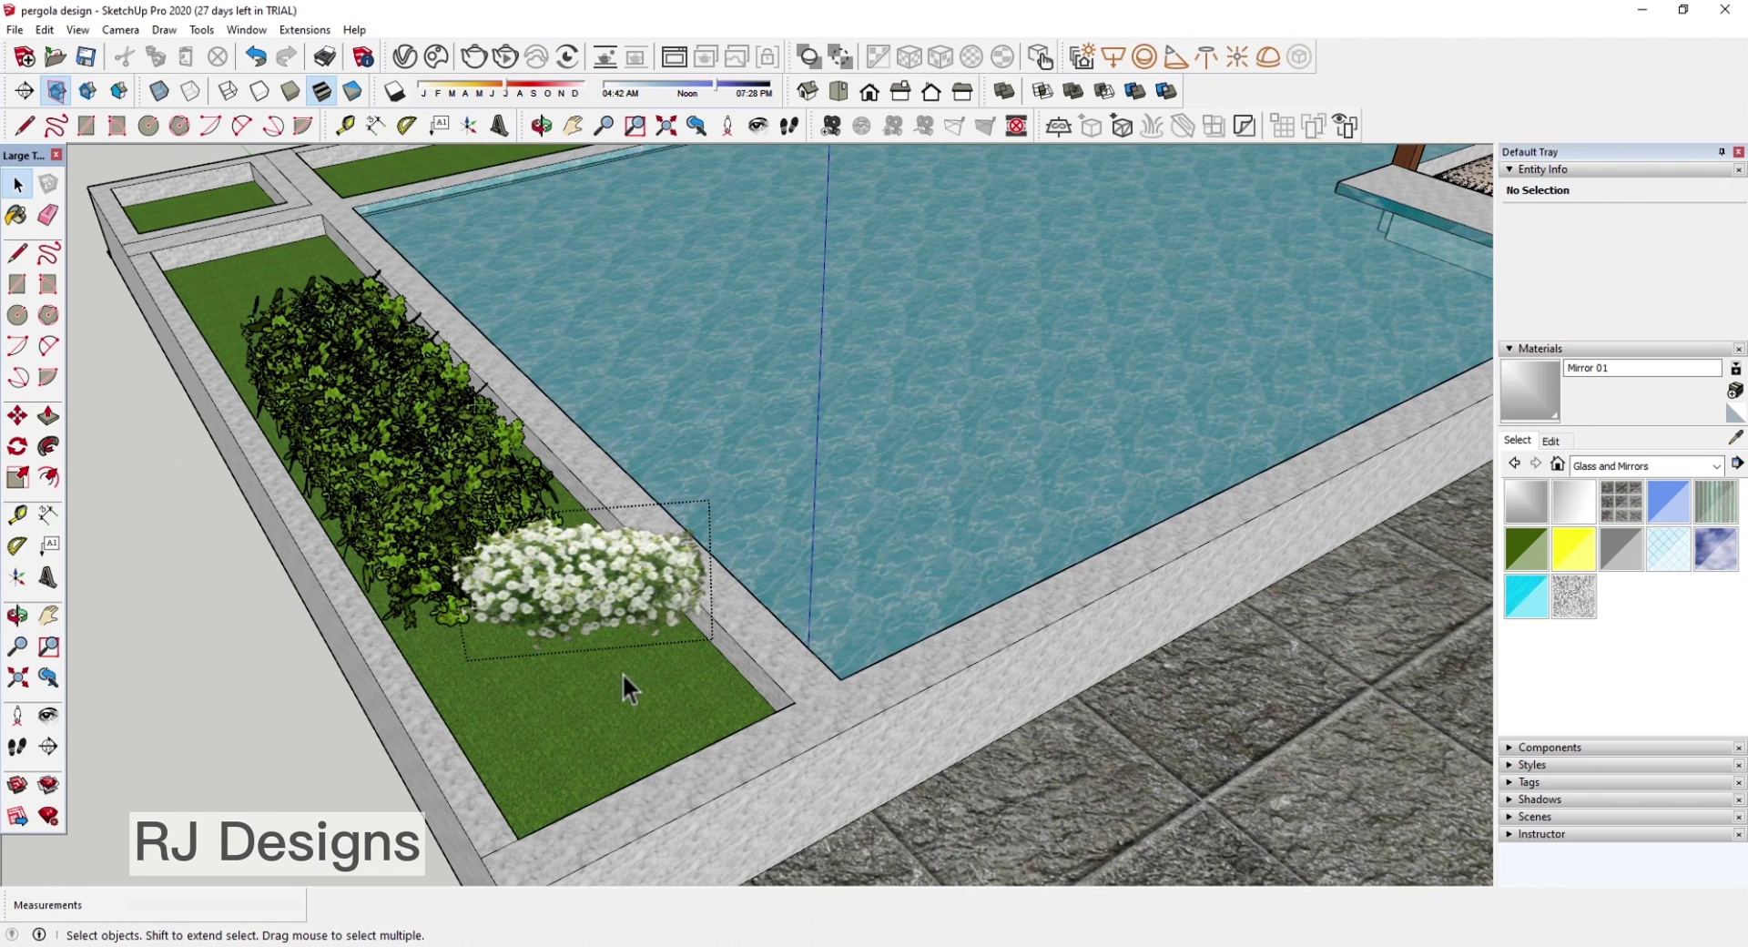
pyautogui.click(611, 588)
pyautogui.press('Delete')
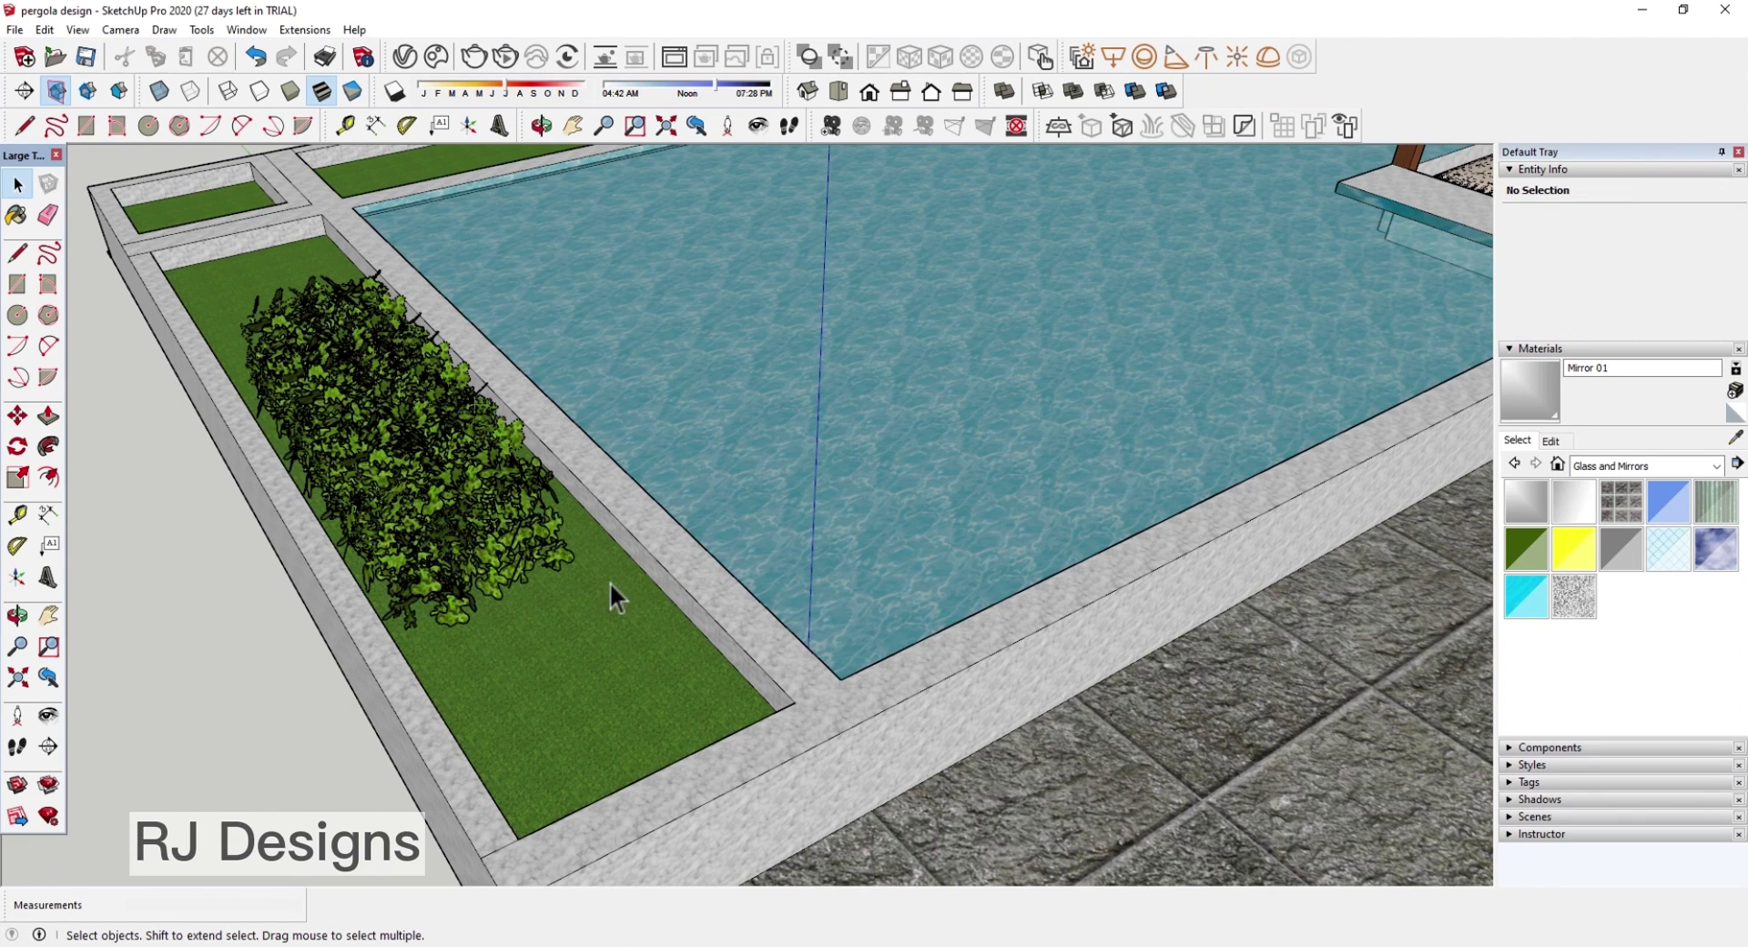
# Step: Import the Group_55 shrub model from the Desktop's New folder
pyautogui.click(15, 30)
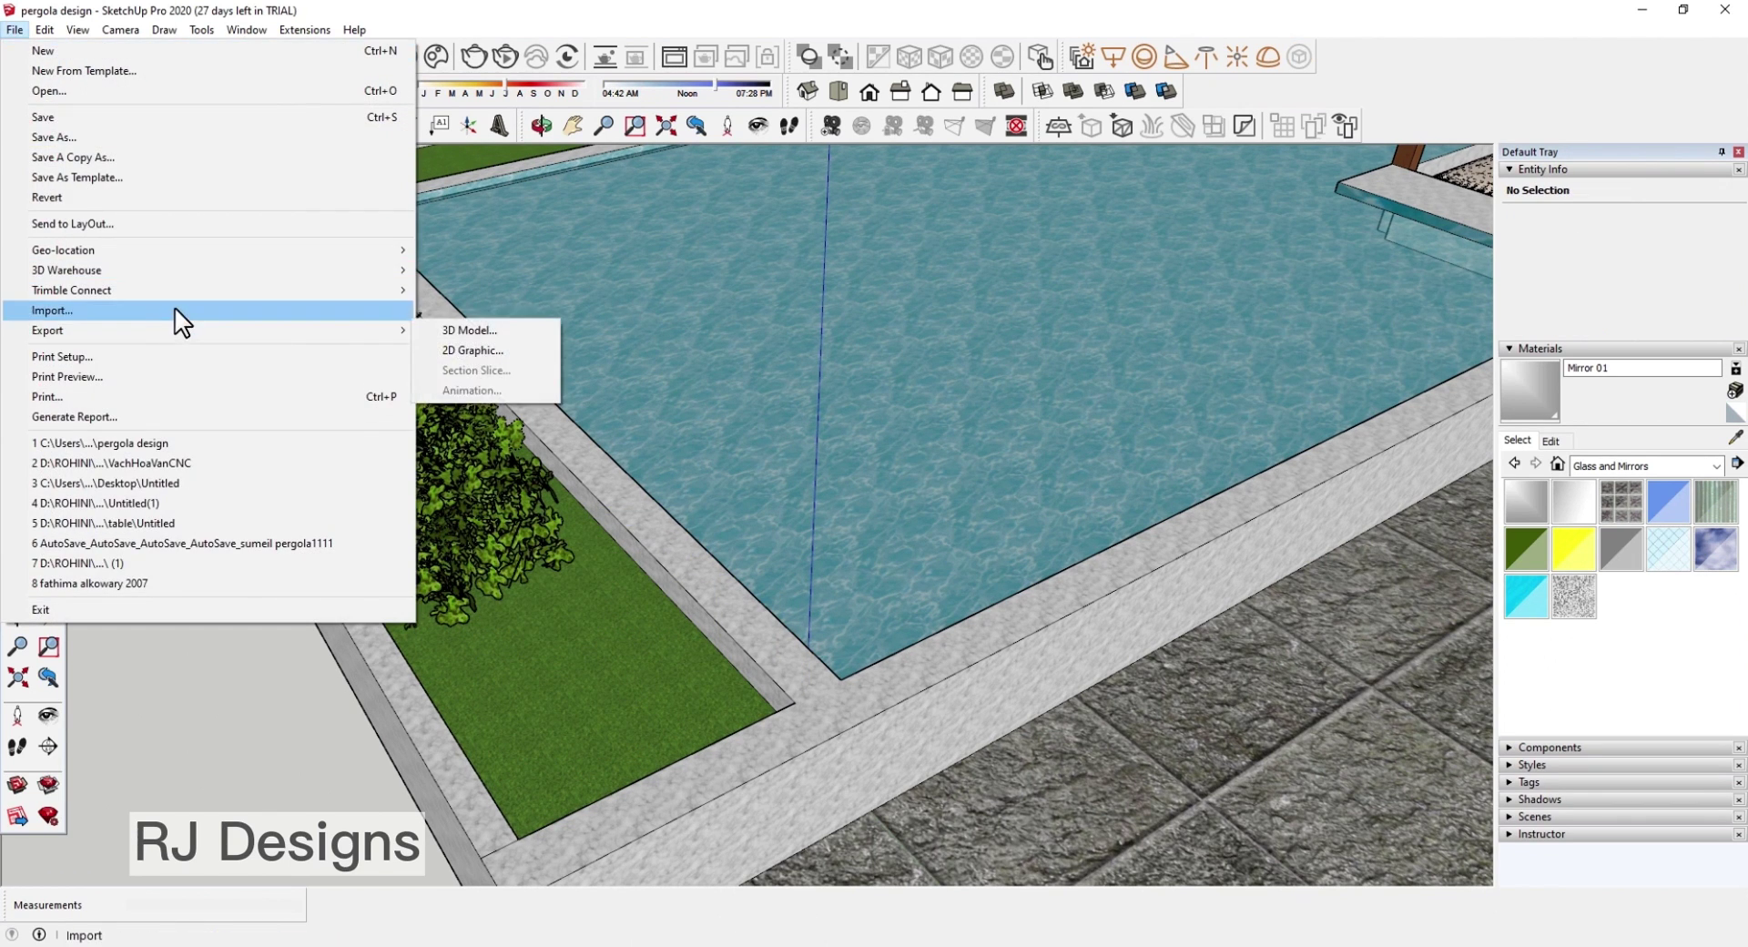
pyautogui.click(560, 412)
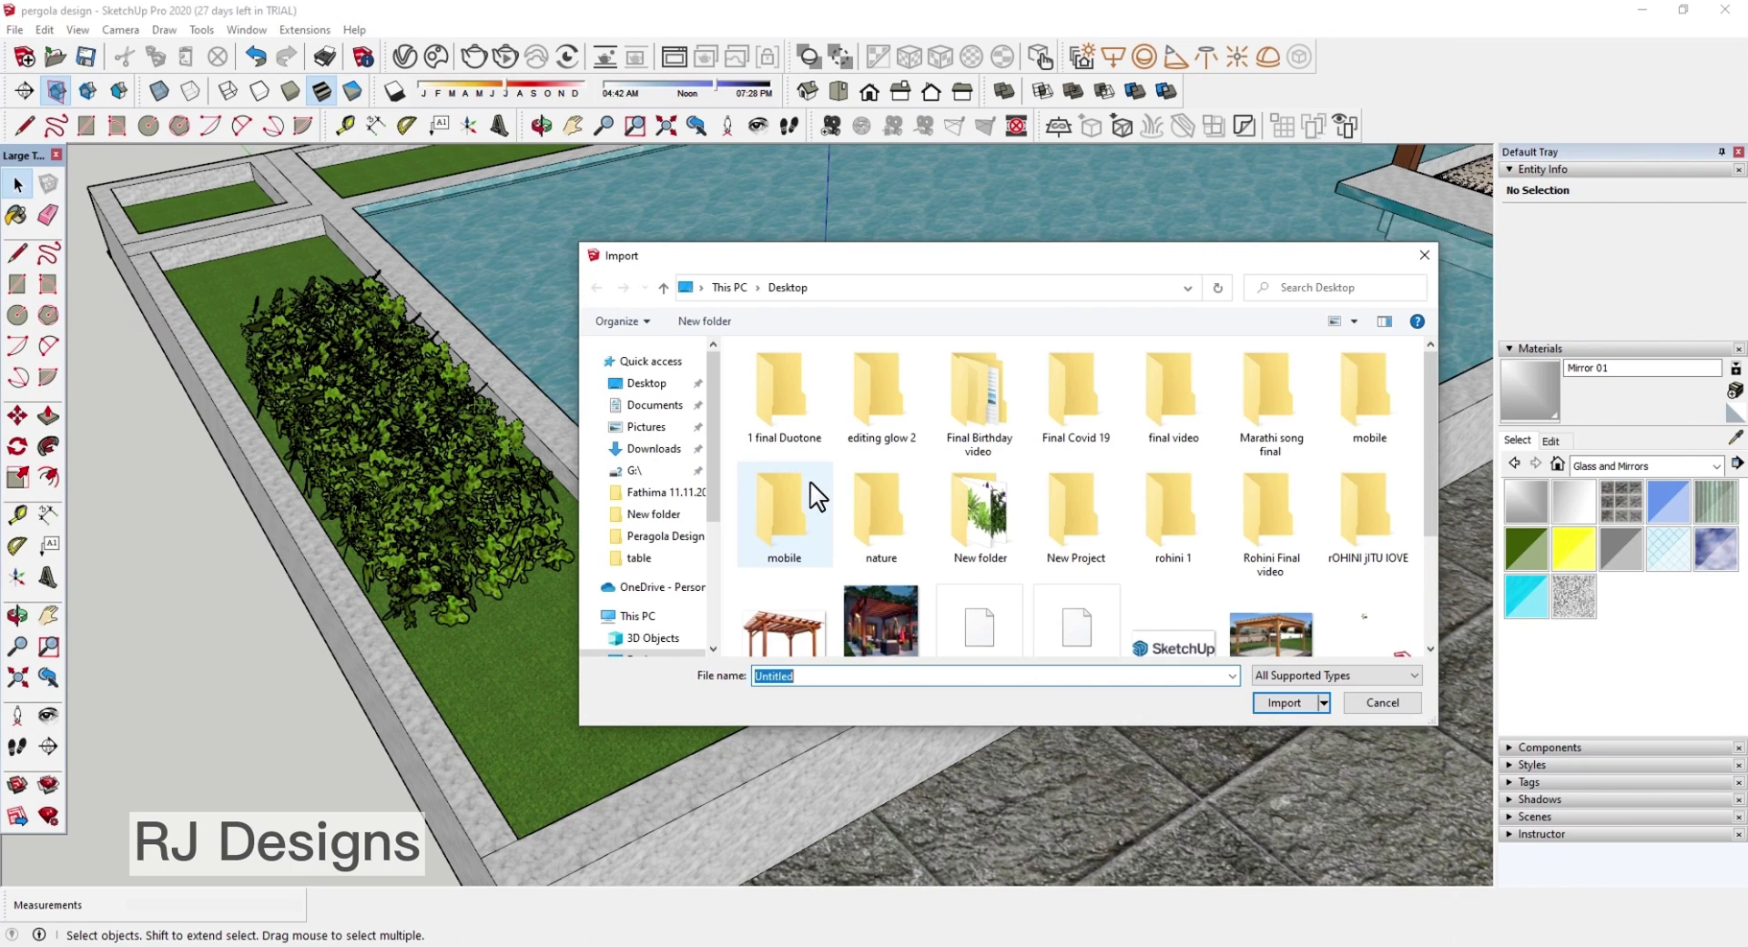
pyautogui.doubleClick(967, 533)
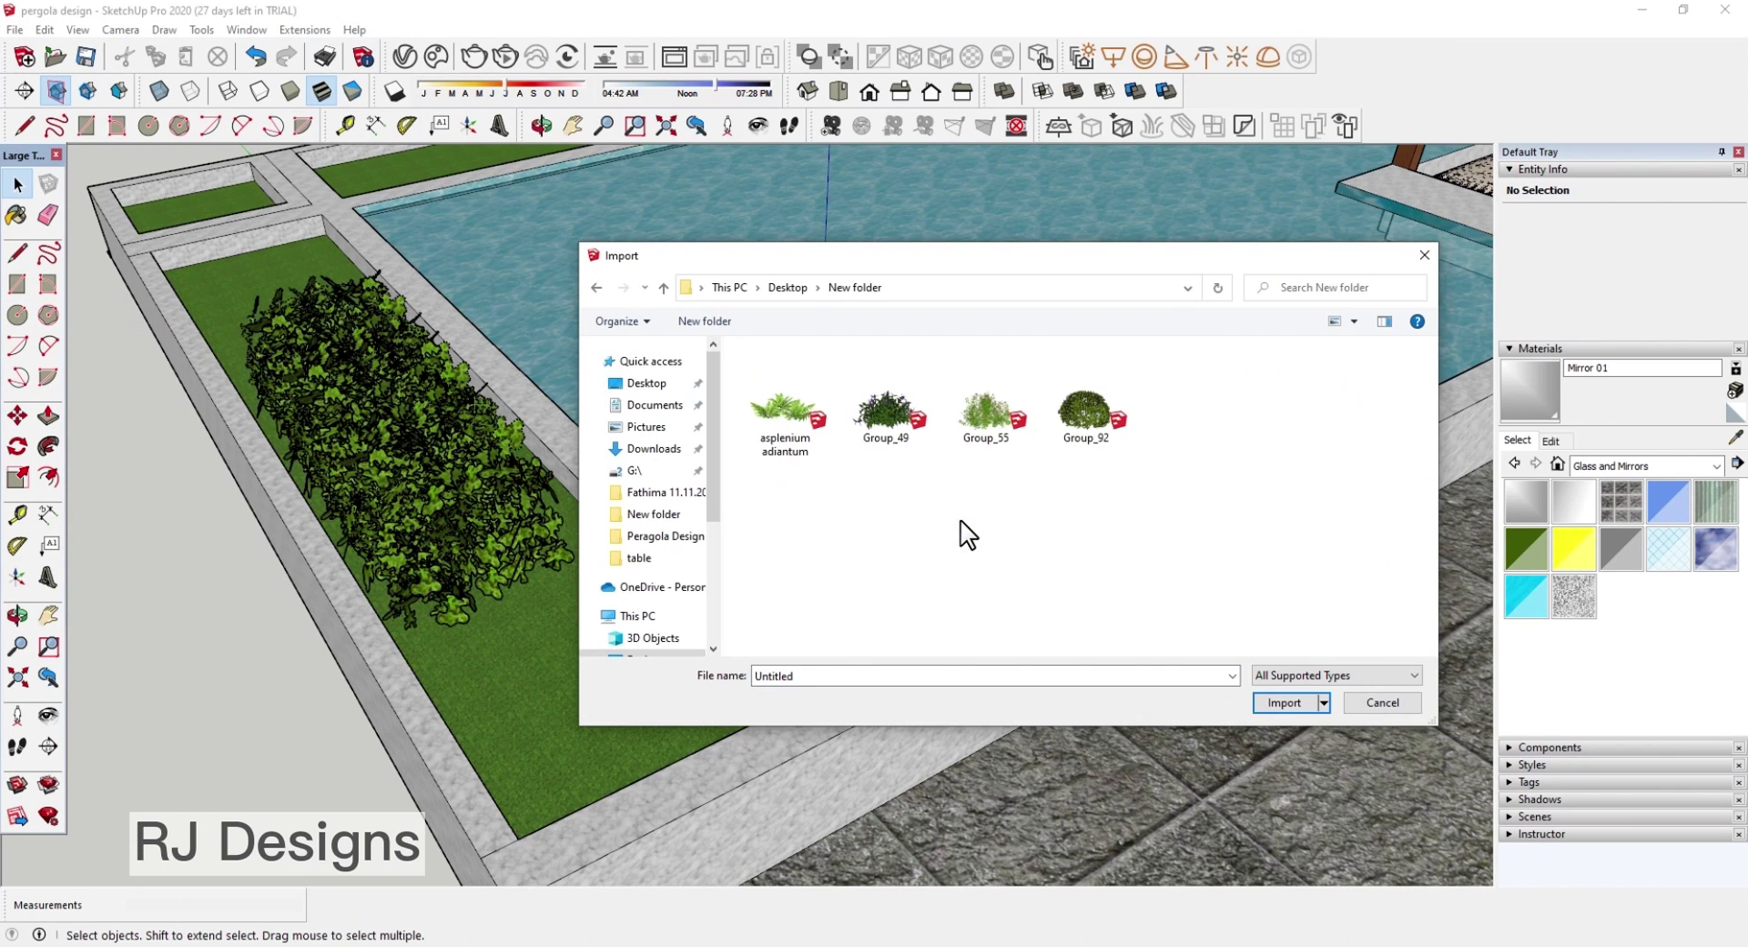
pyautogui.click(1281, 699)
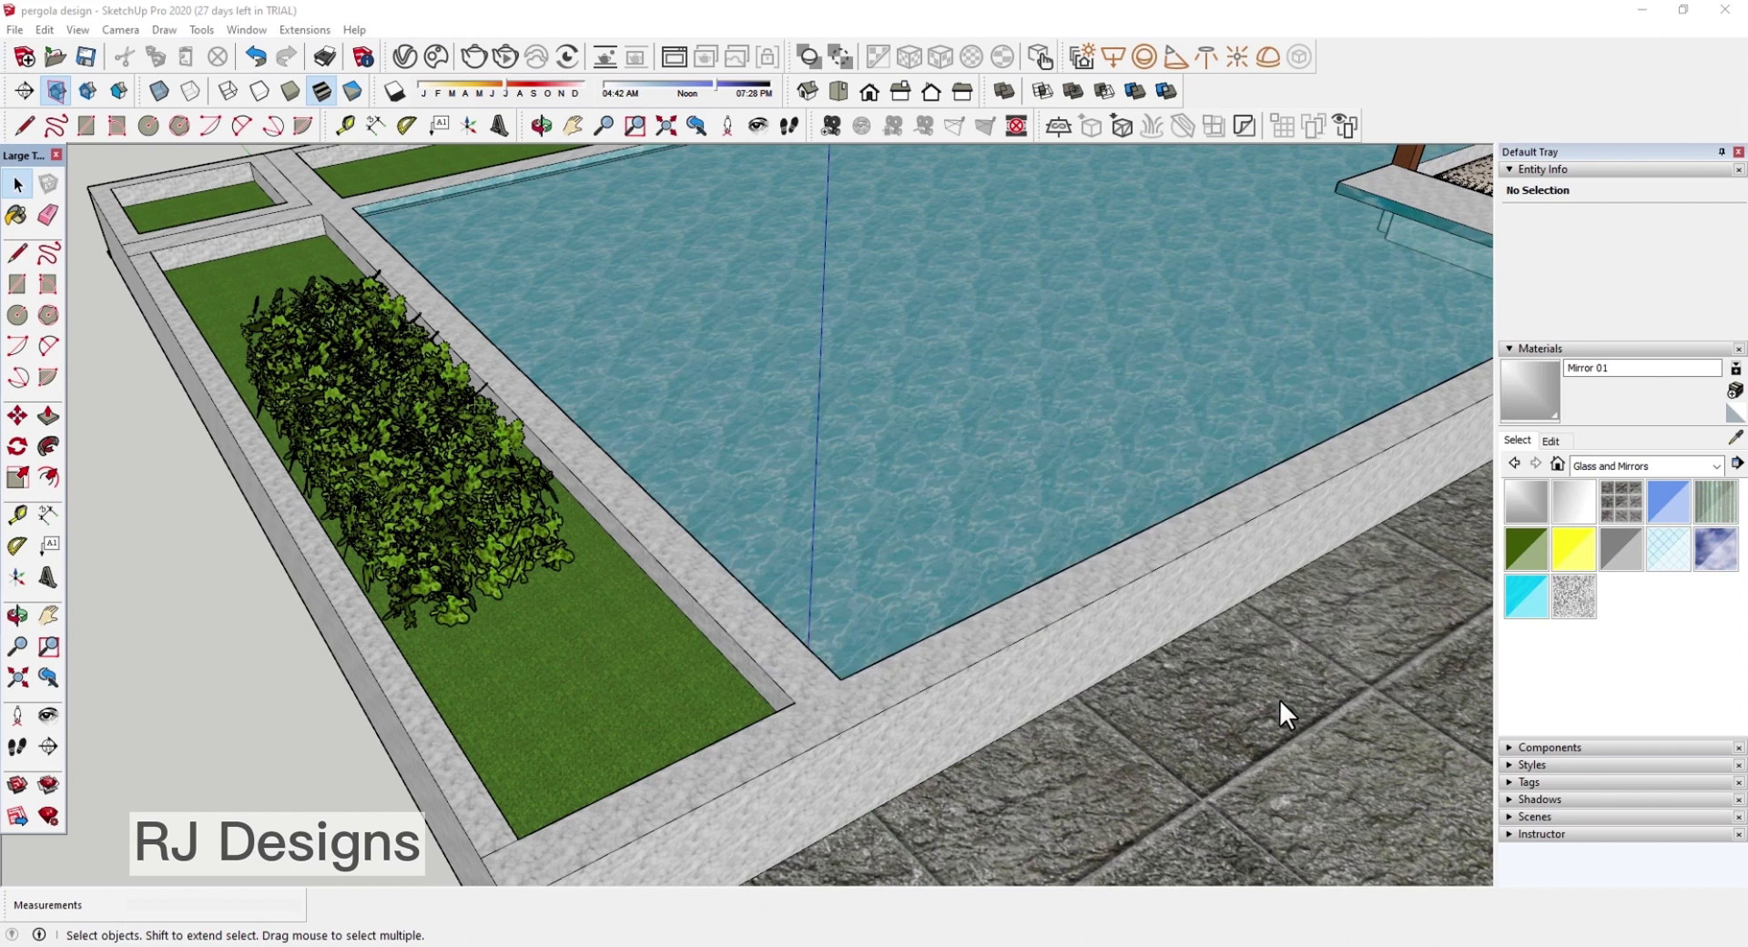
# Step: Place the imported Group_55 shrub in the planter and enlarge it with its corner grips
pyautogui.click(549, 725)
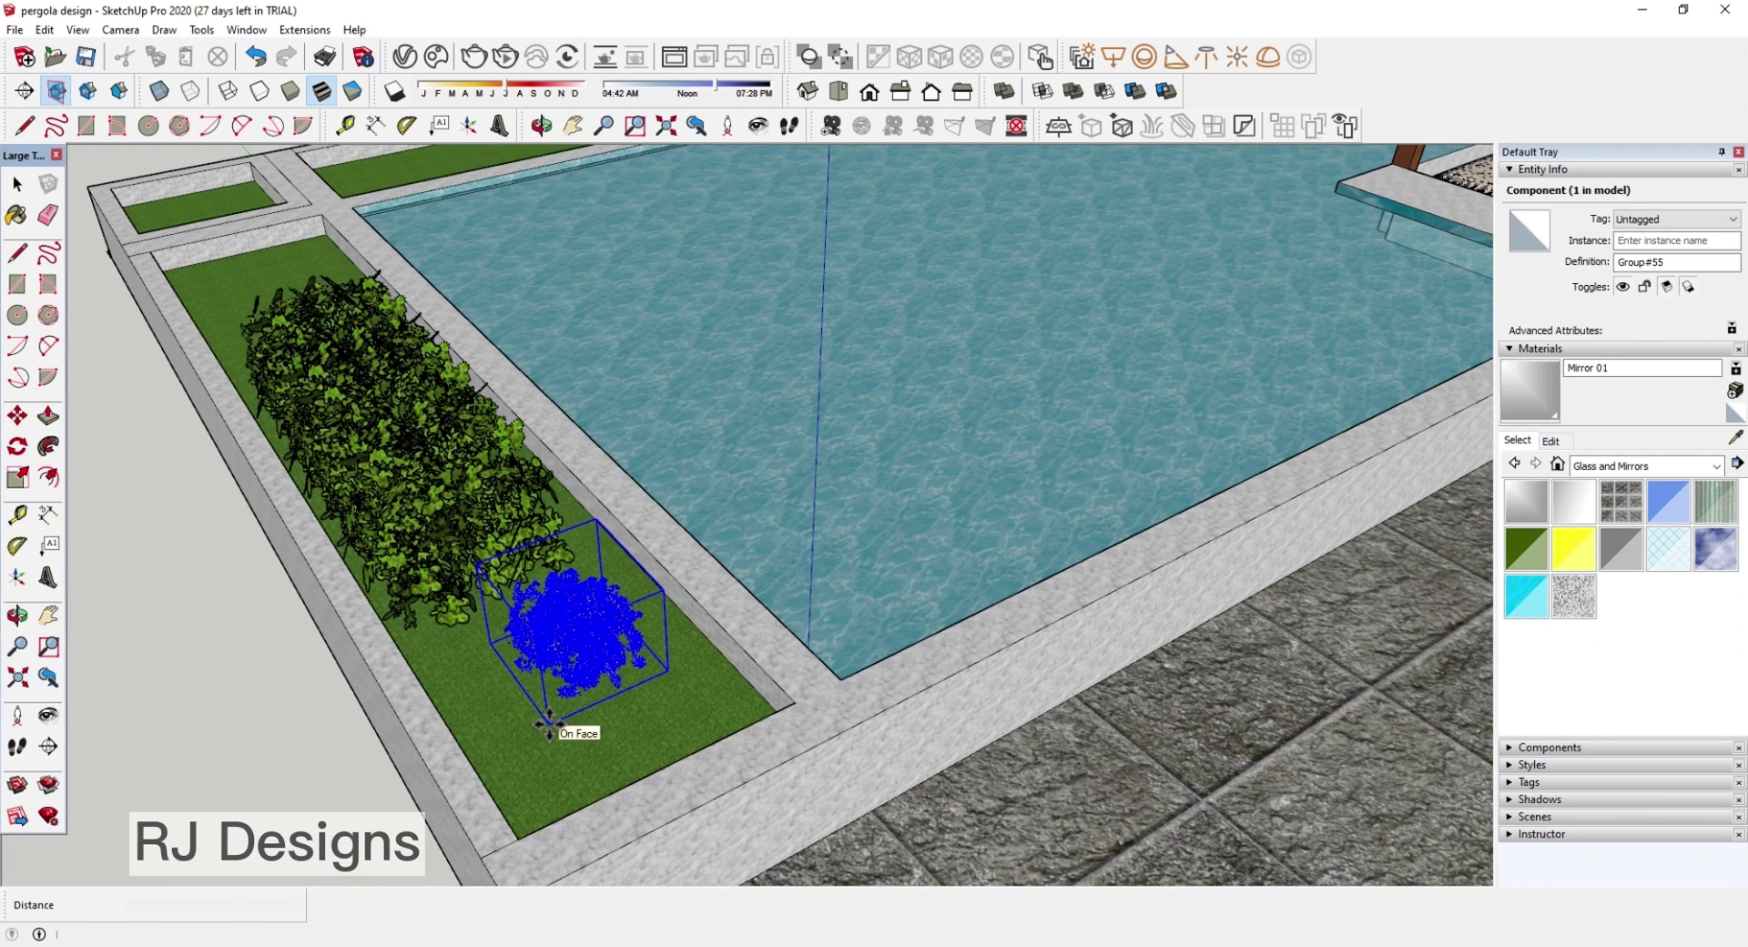
pyautogui.click(17, 477)
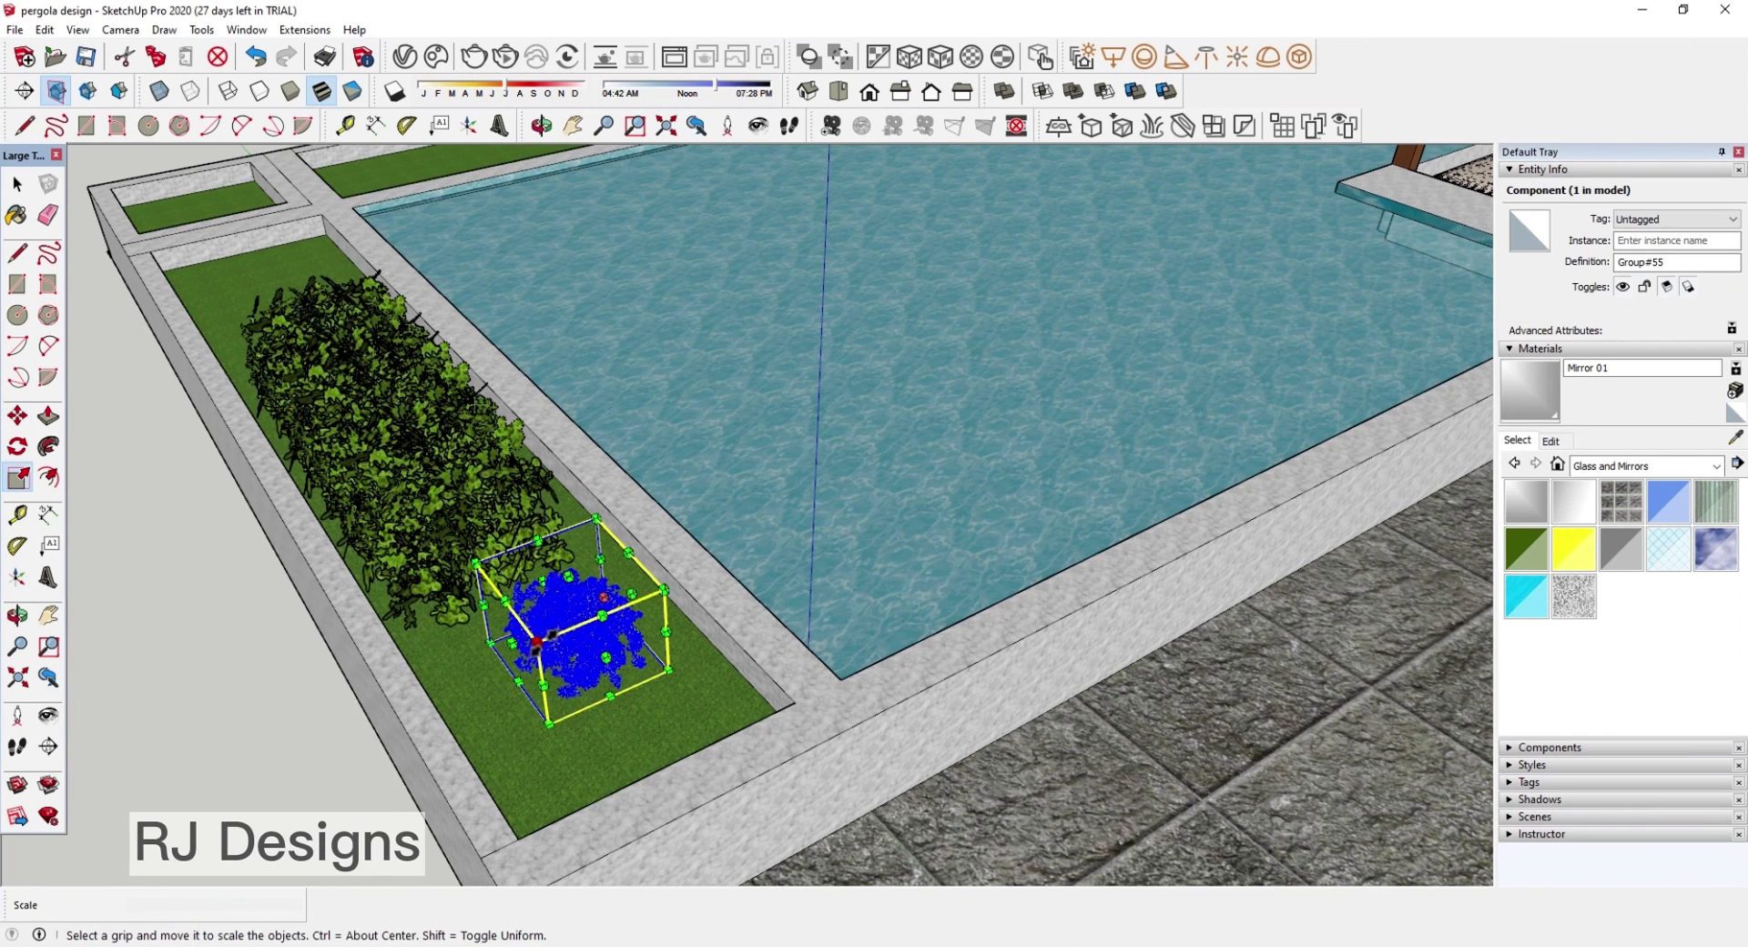
pyautogui.click(537, 643)
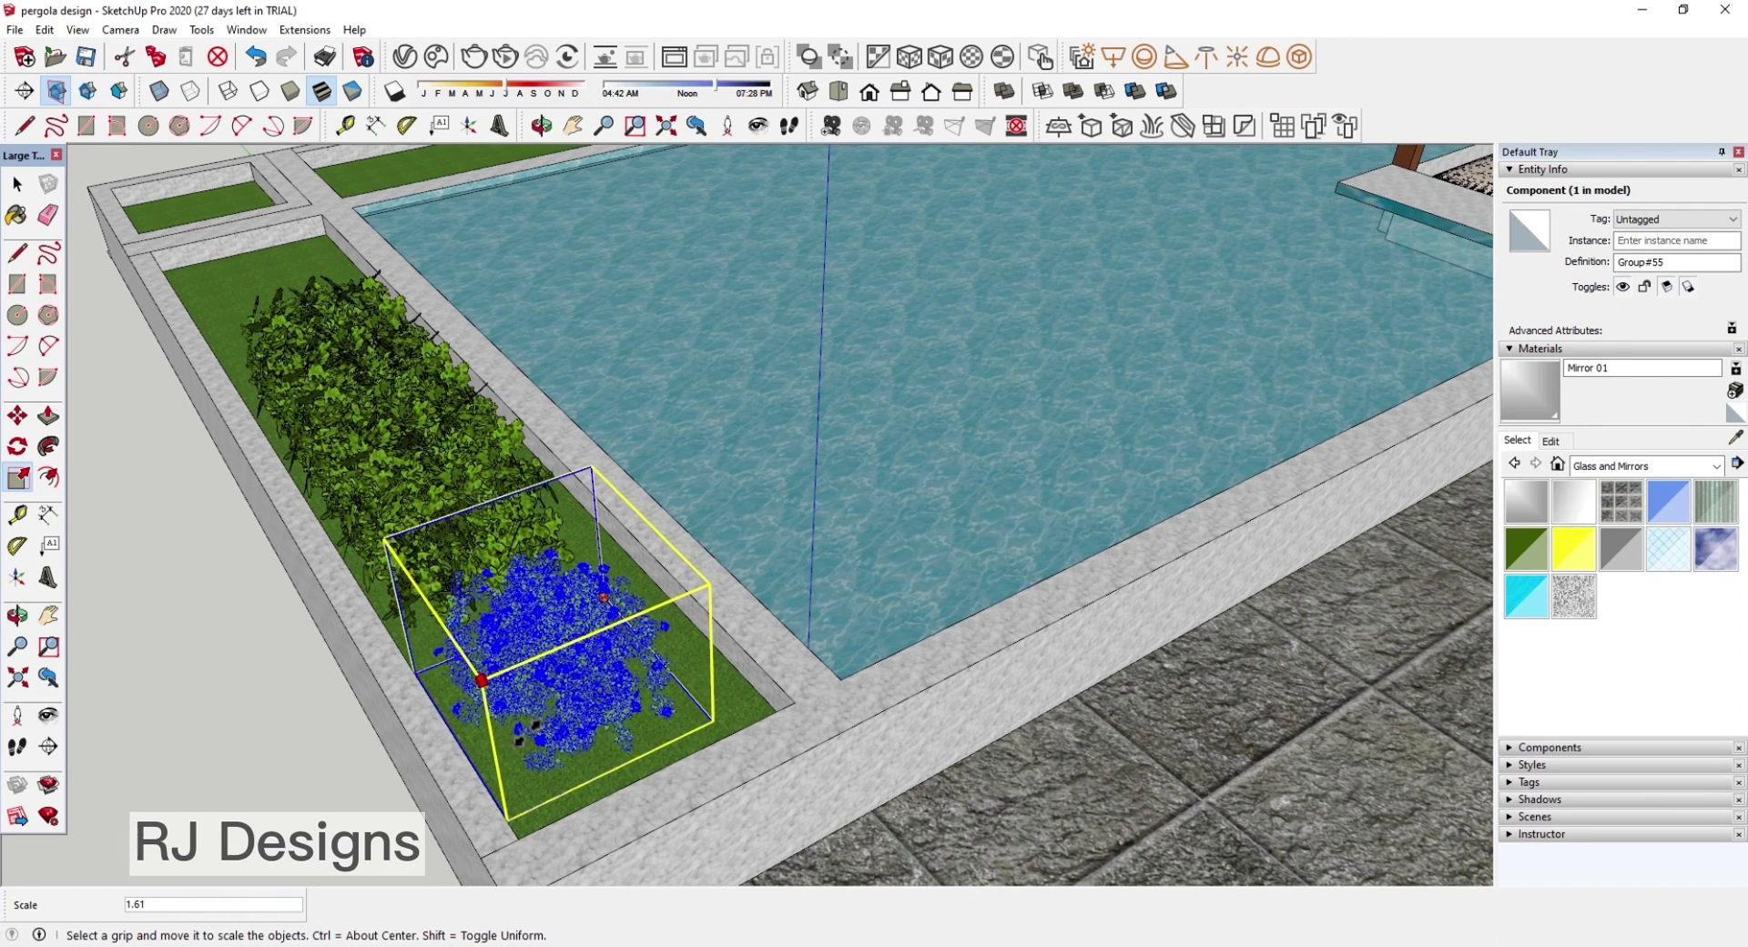
pyautogui.click(462, 694)
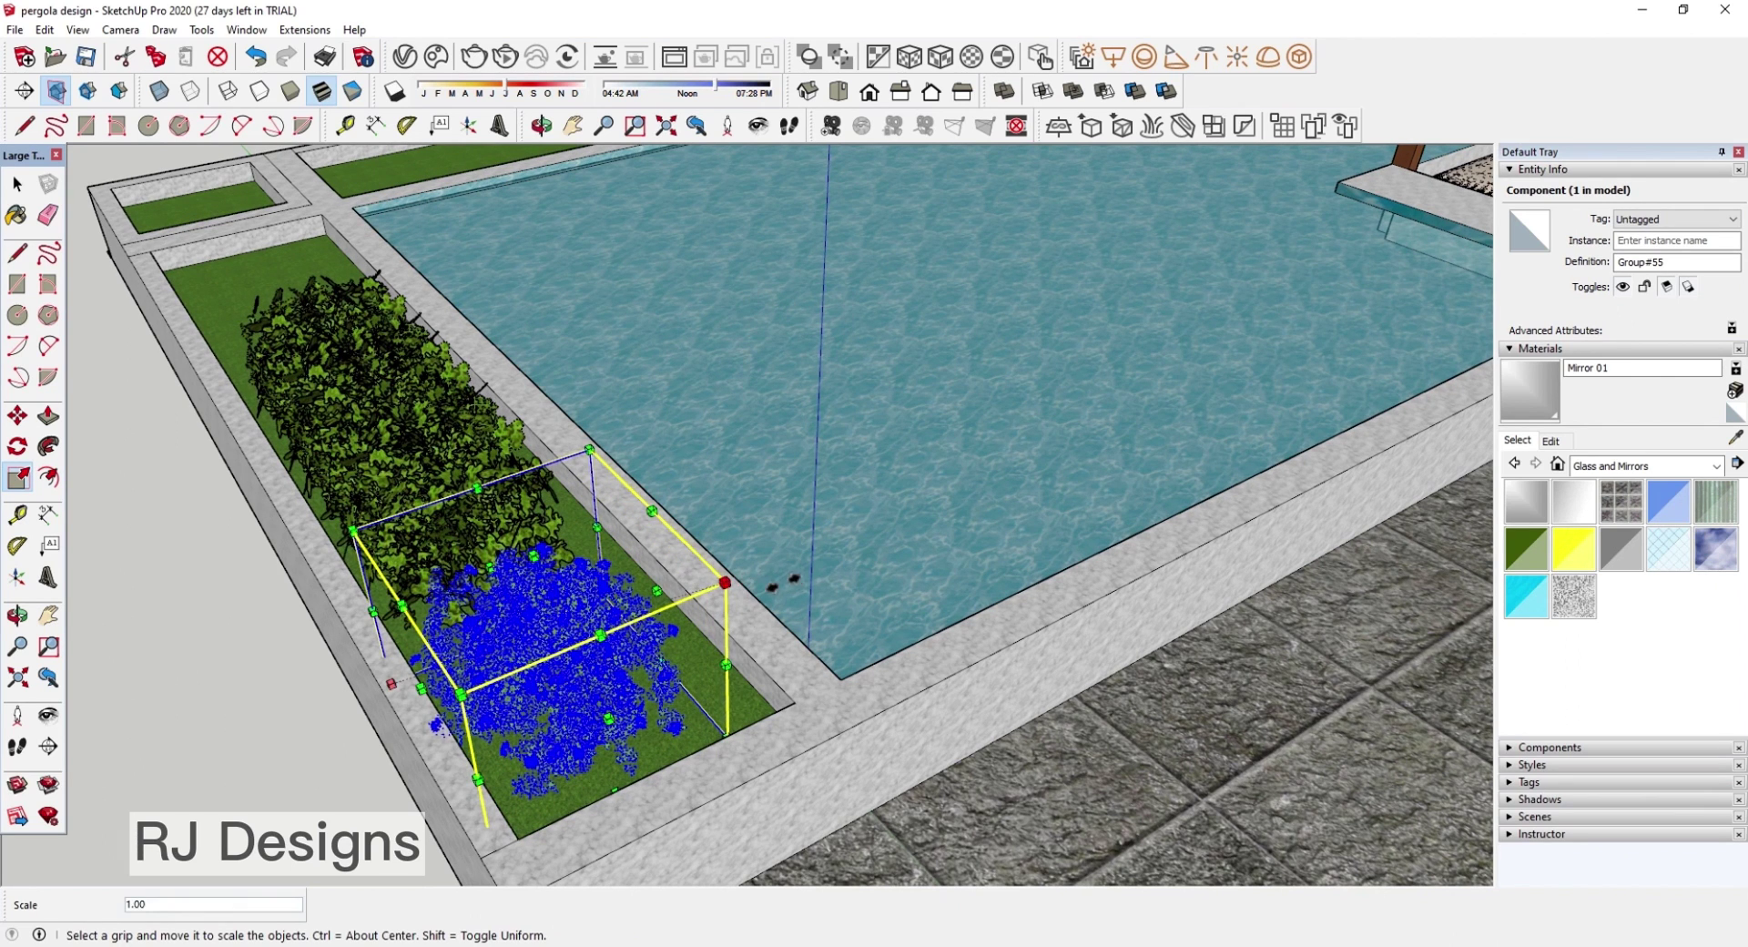
pyautogui.click(726, 581)
pyautogui.click(17, 184)
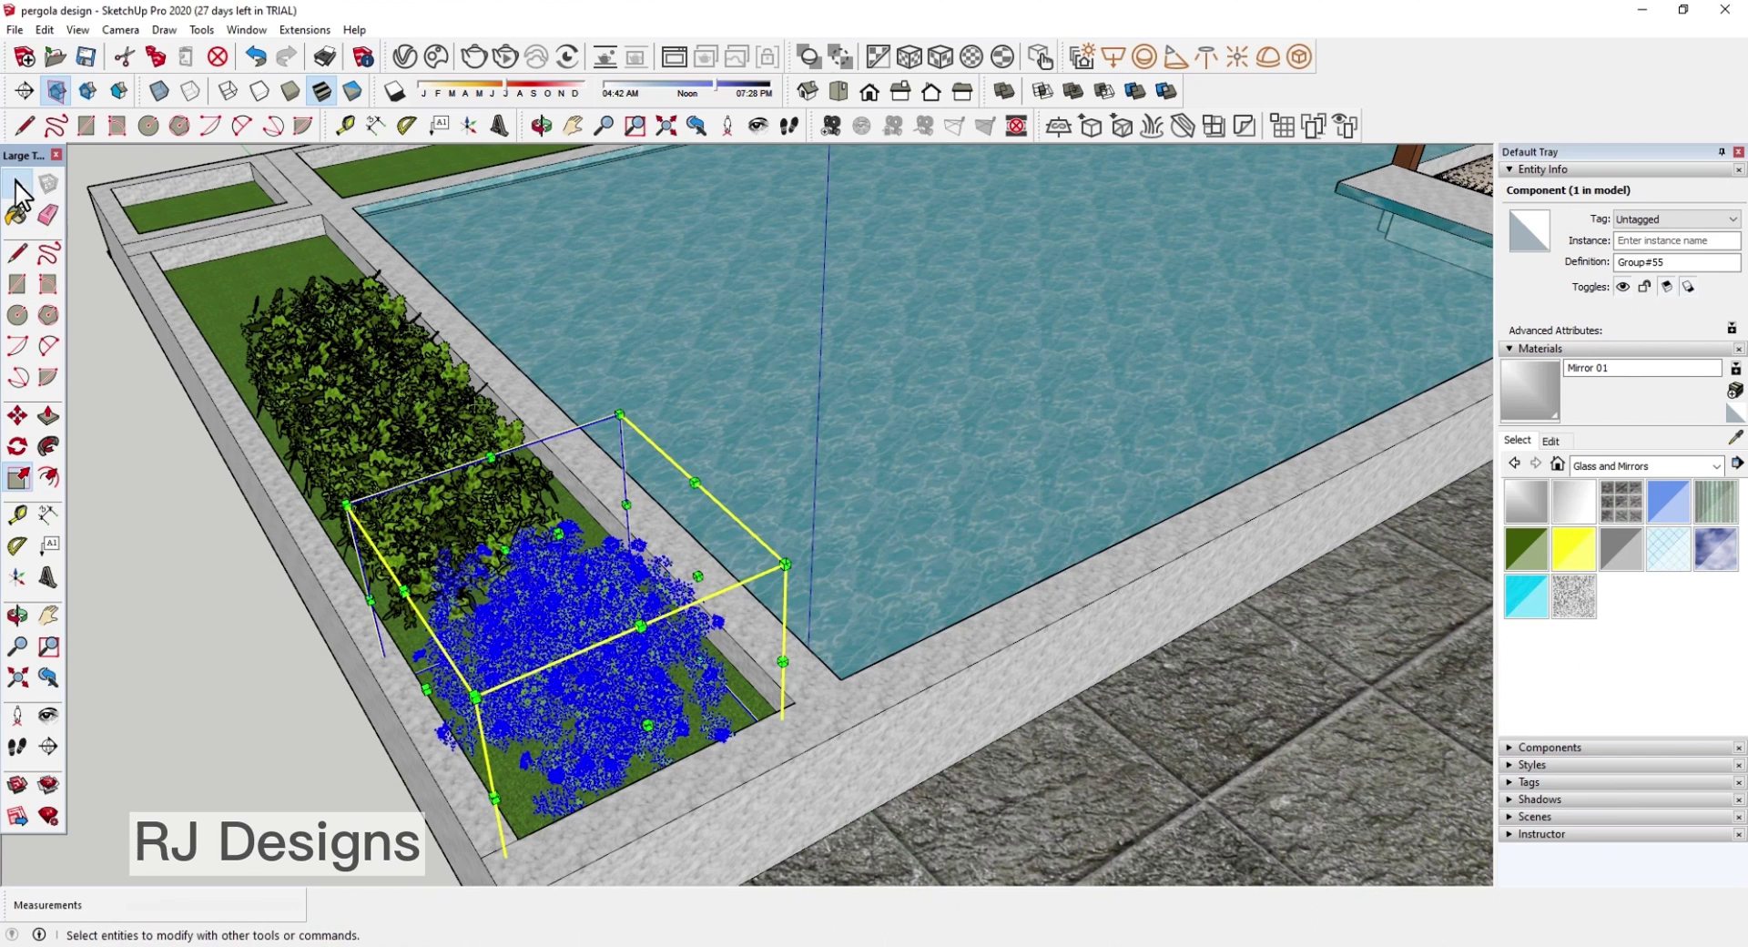
# Step: Reselect only the enlarged shrub after an accidental three-item box selection
pyautogui.click(247, 603)
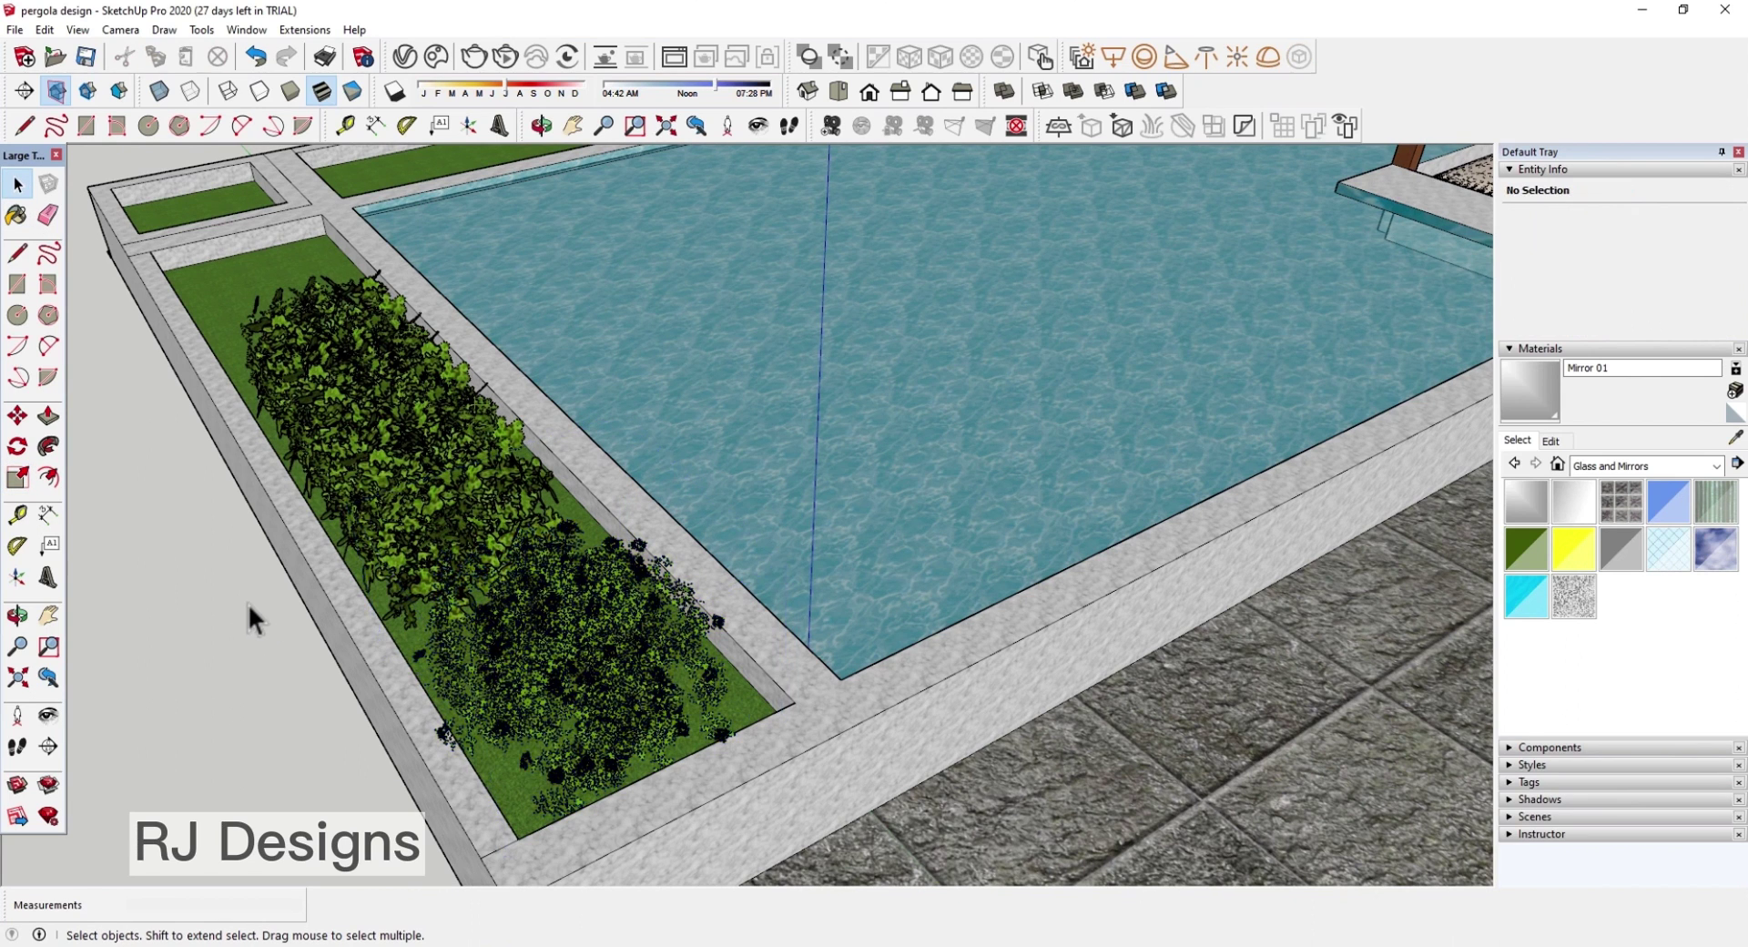
pyautogui.click(582, 624)
pyautogui.keyDown('shift'); pyautogui.moveTo(333, 625); pyautogui.dragTo(129, 488); pyautogui.keyUp('shift')
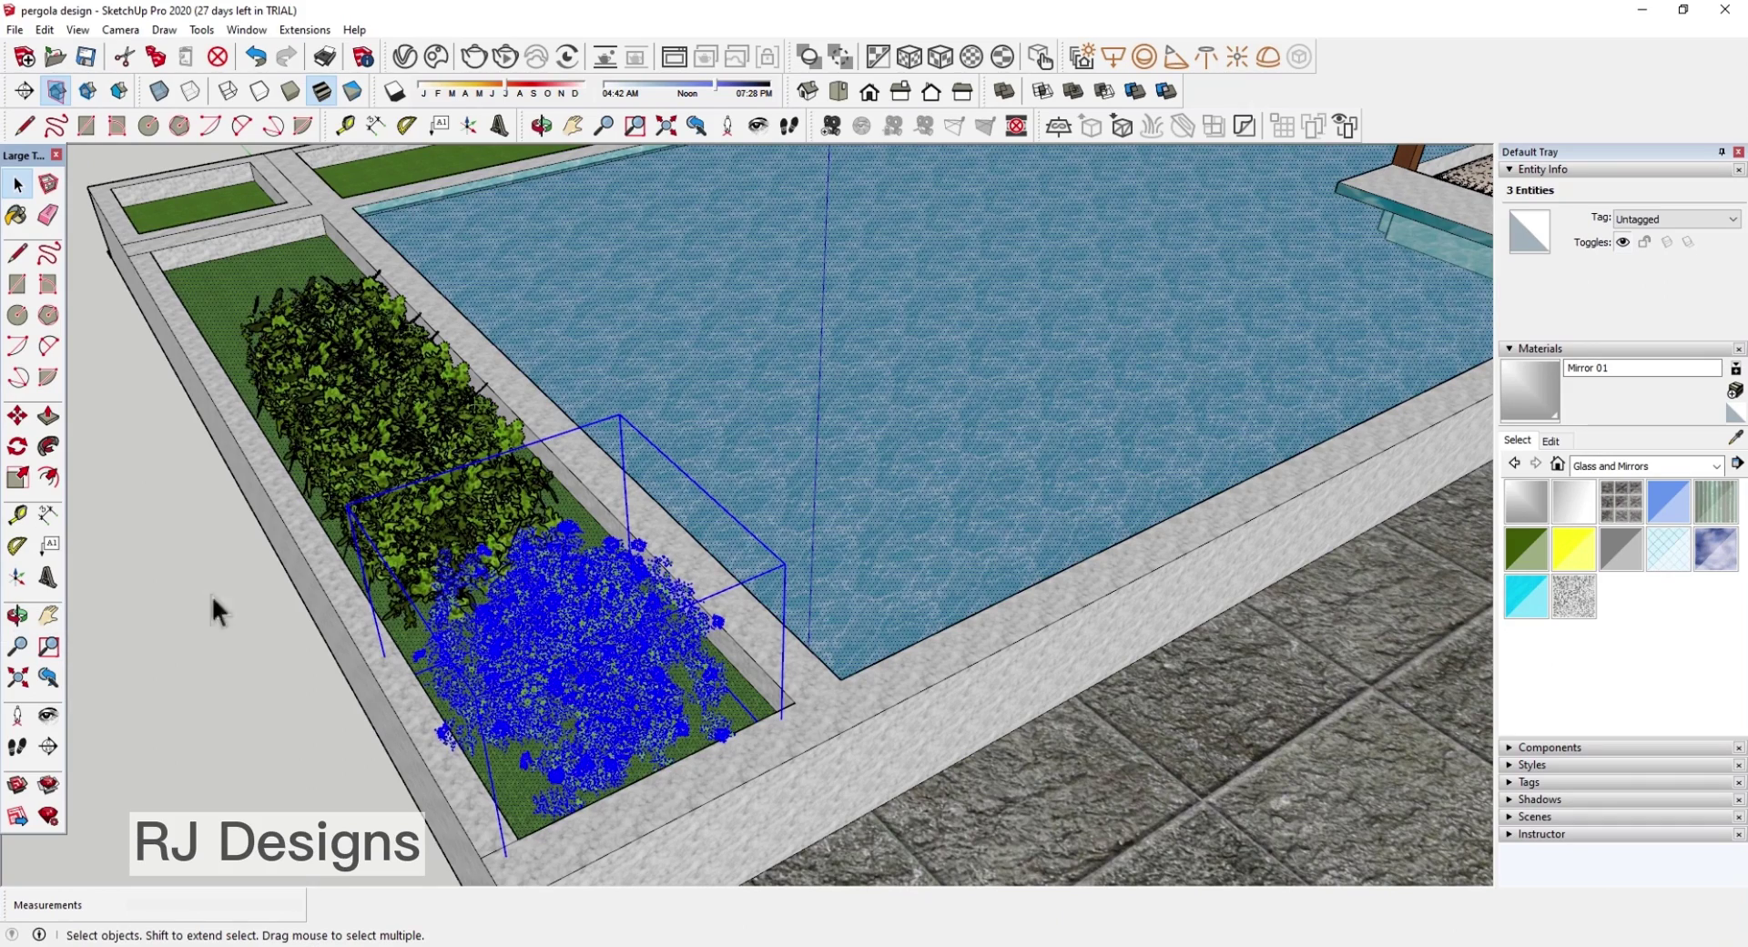
pyautogui.click(88, 500)
pyautogui.click(549, 604)
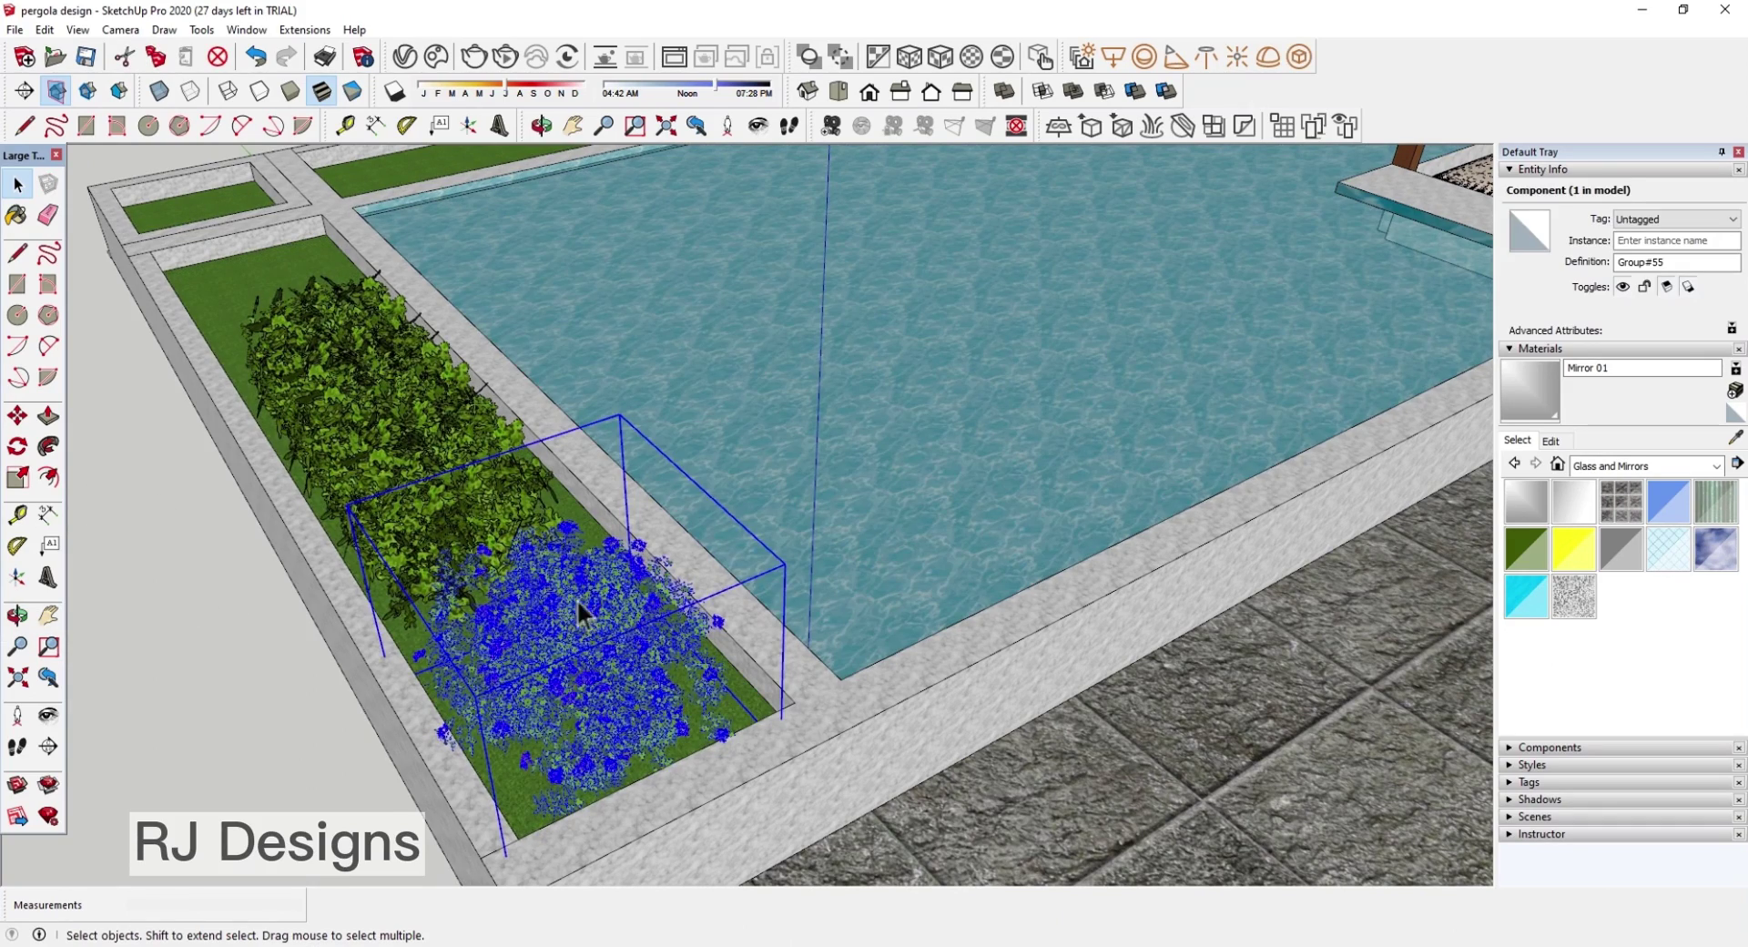
pyautogui.scroll(-2, 824, 610)
pyautogui.scroll(-1, 822, 632)
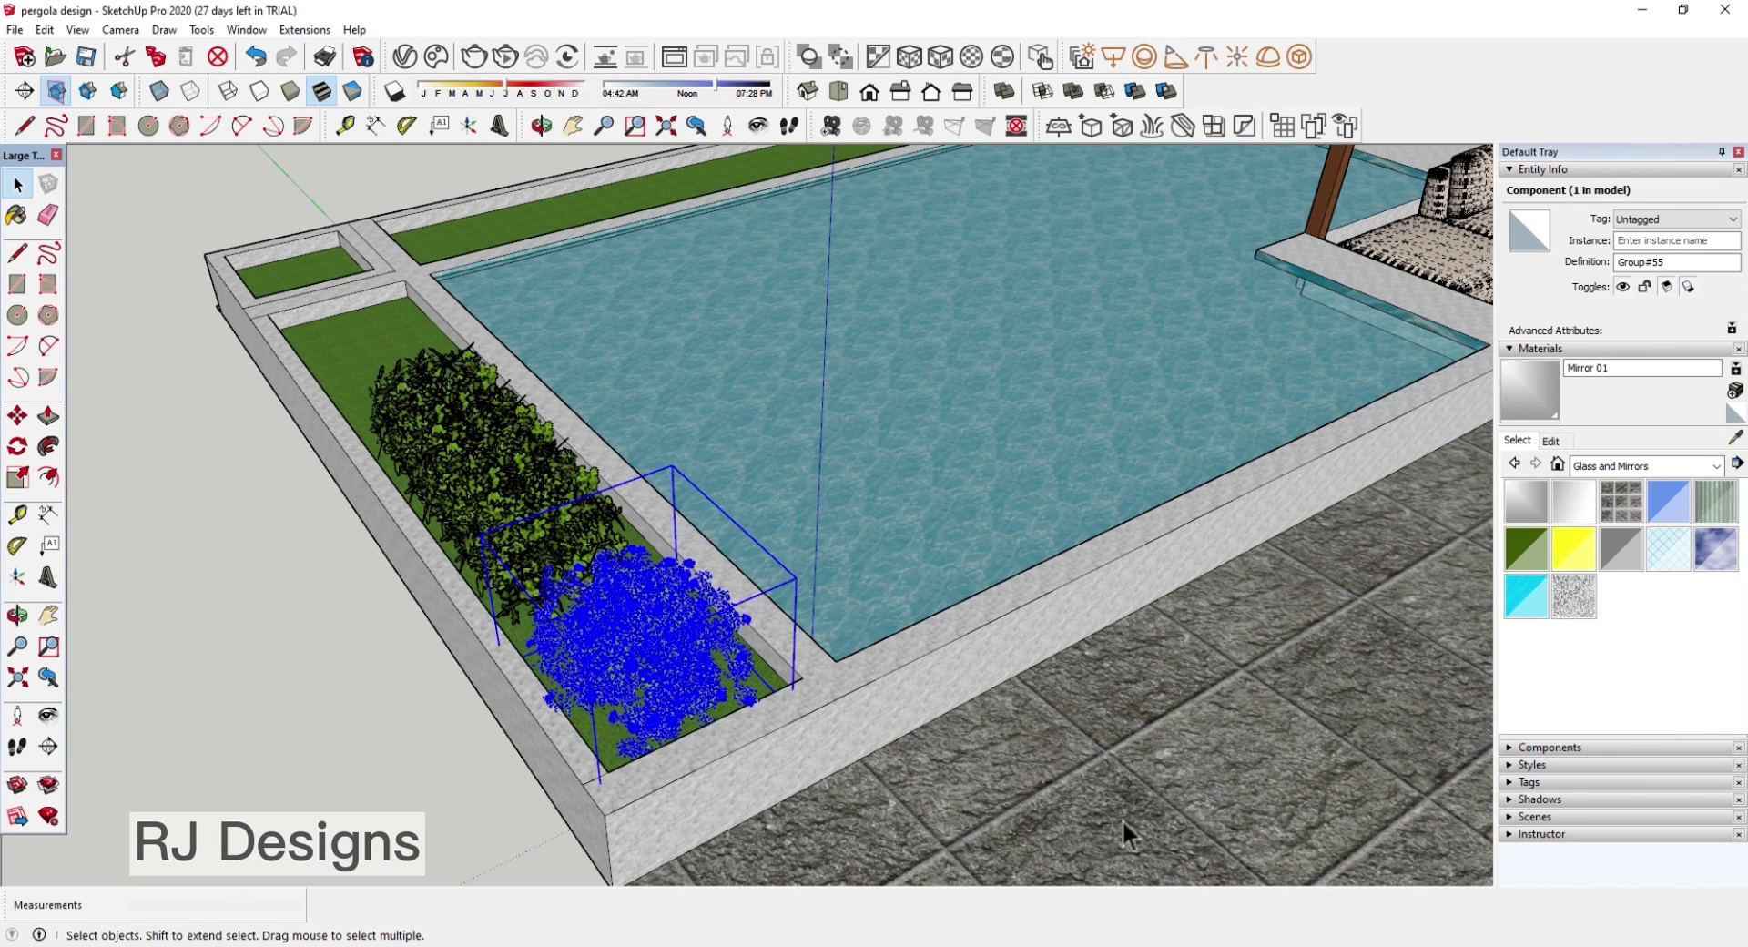
# Step: Move the dark bush to the planter's near end, undoing several trial placements
pyautogui.click(17, 417)
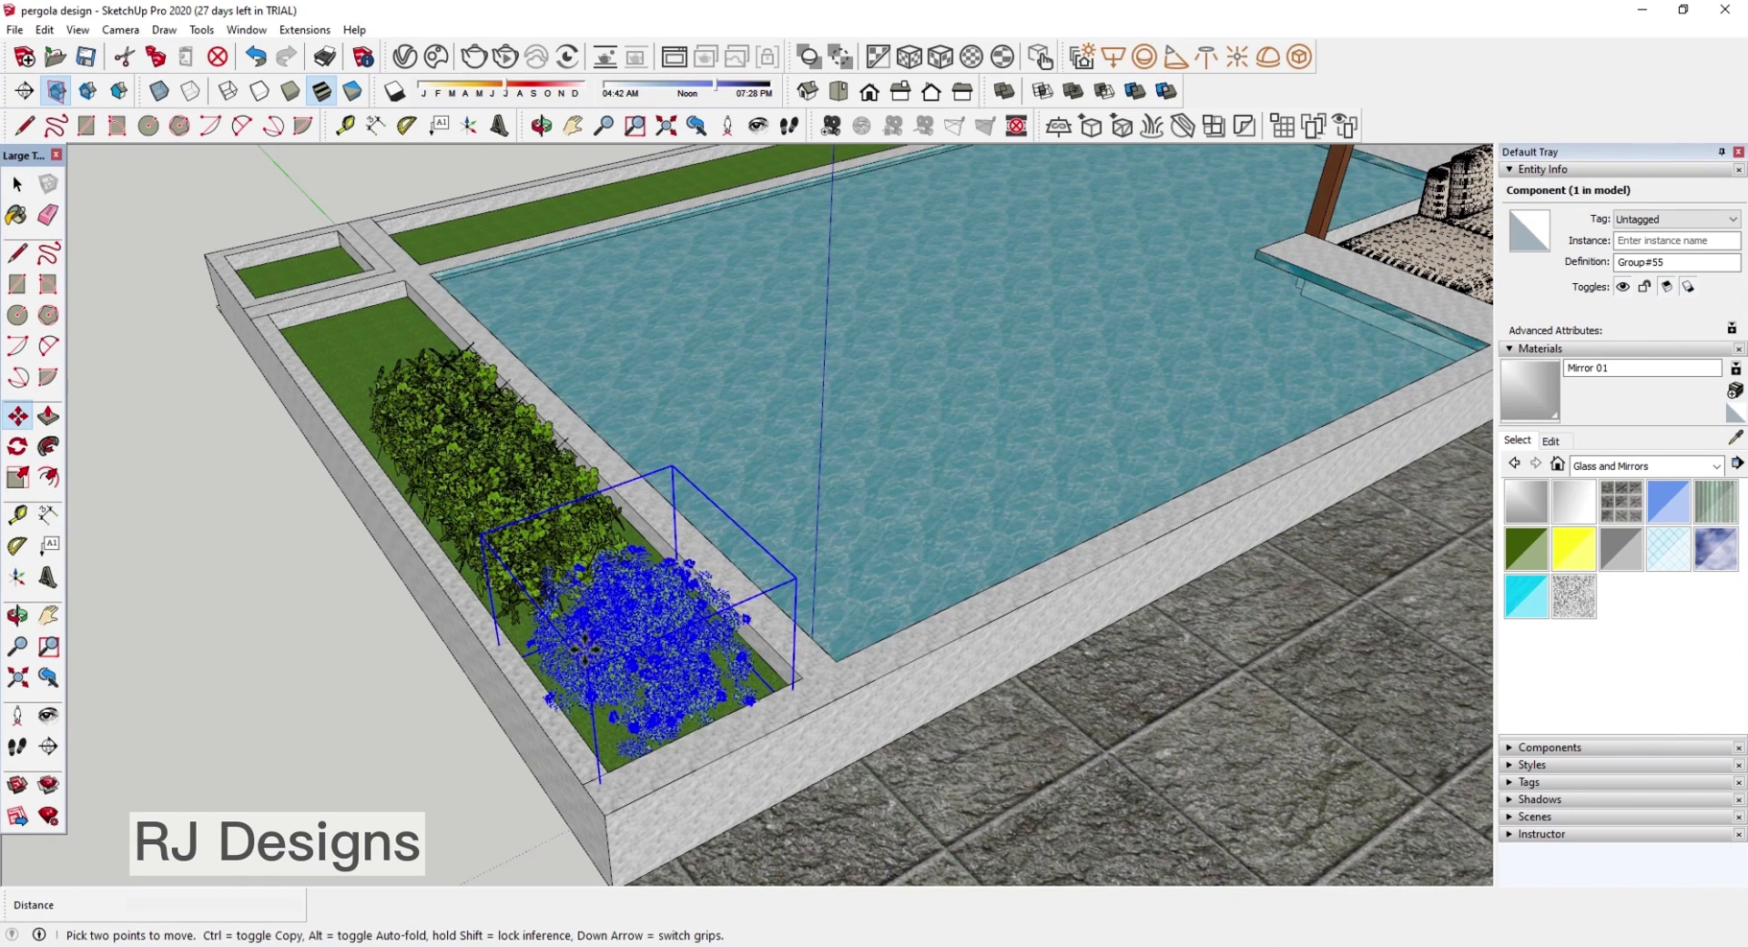
pyautogui.click(589, 654)
pyautogui.click(506, 464)
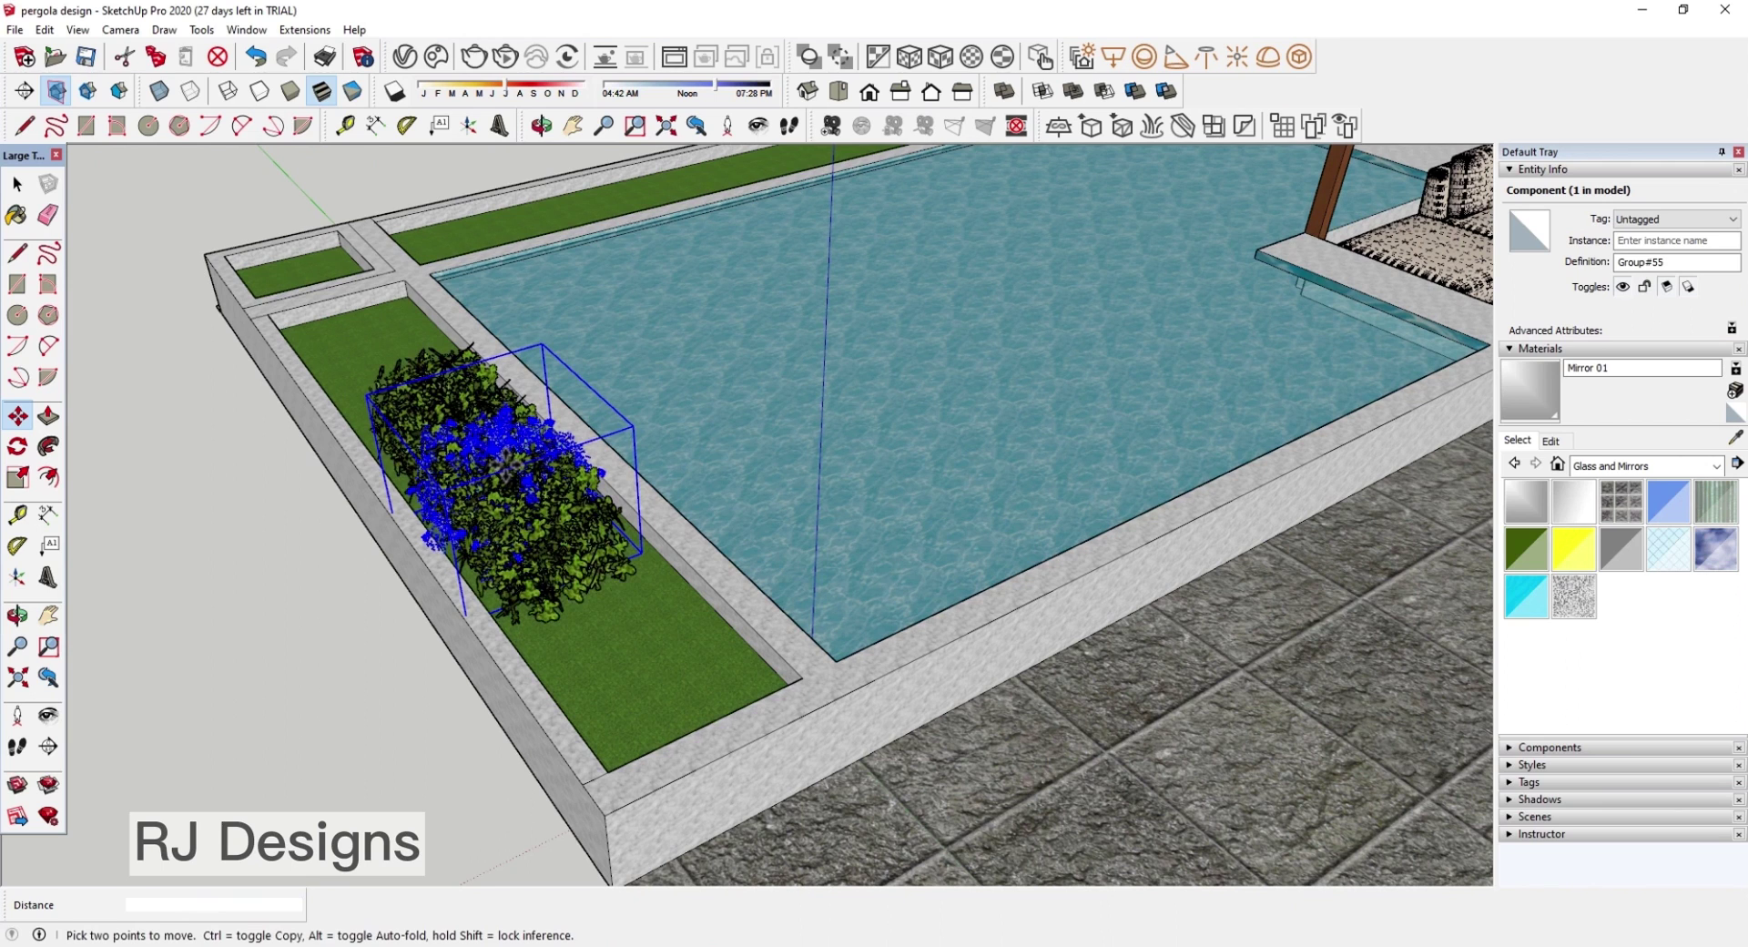
pyautogui.hotkey('ctrl', 'z')
pyautogui.click(679, 671)
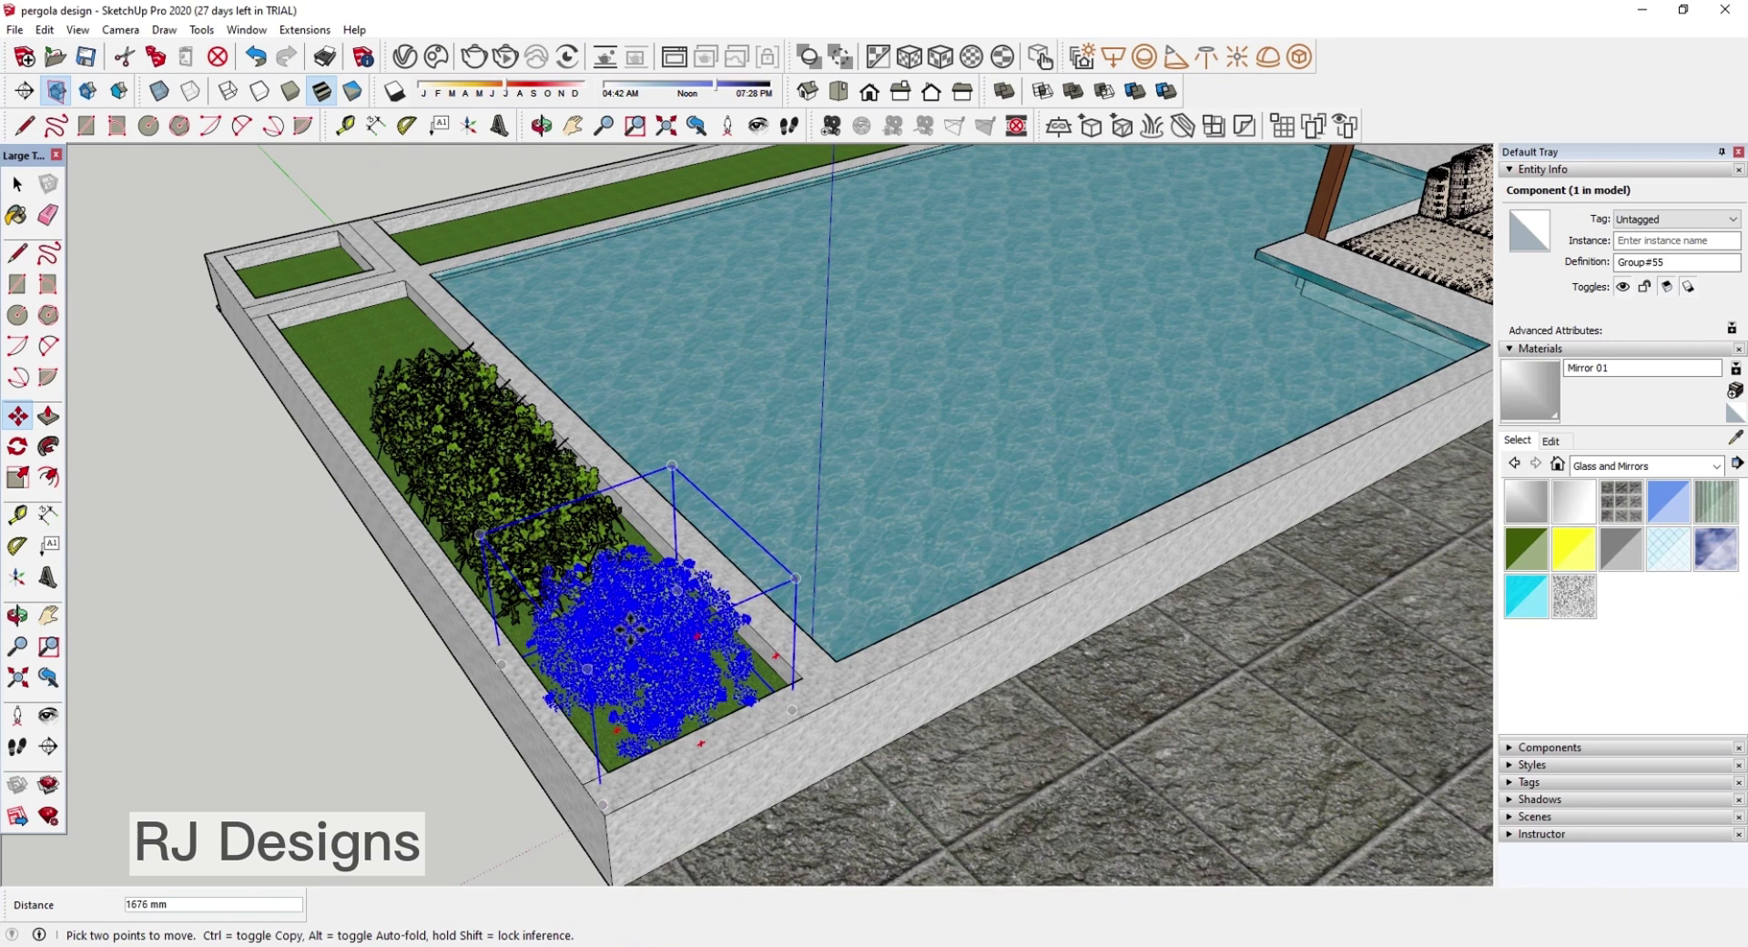
pyautogui.click(620, 678)
pyautogui.hotkey('ctrl', 'z')
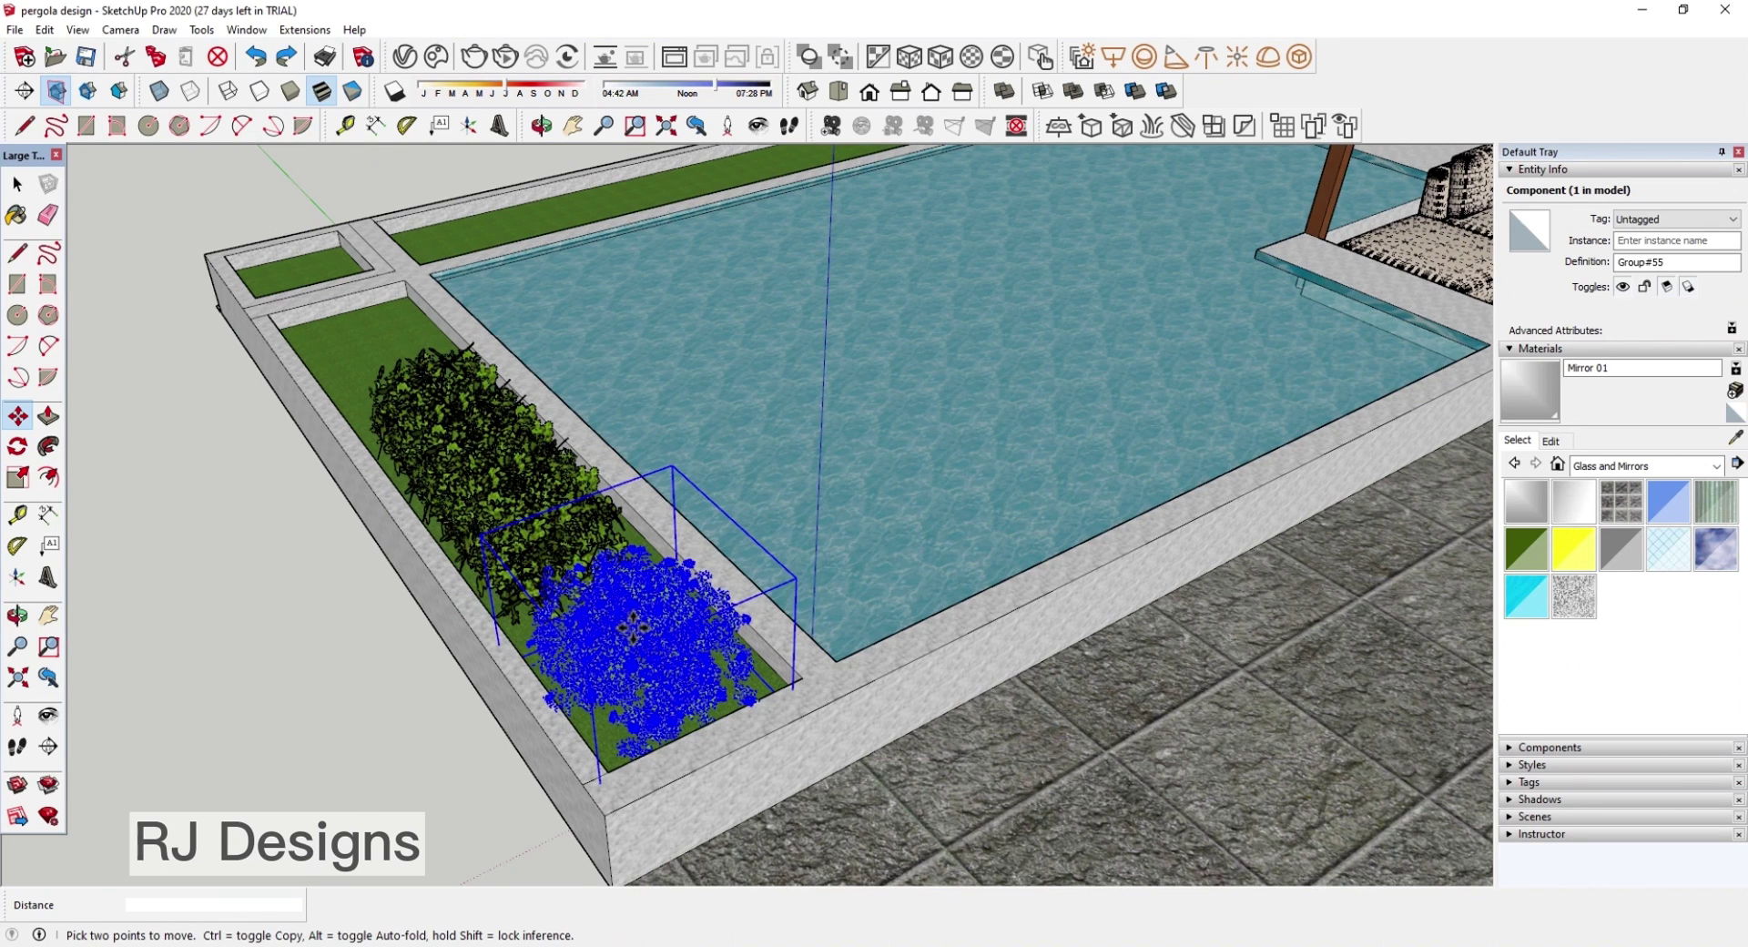
pyautogui.click(633, 627)
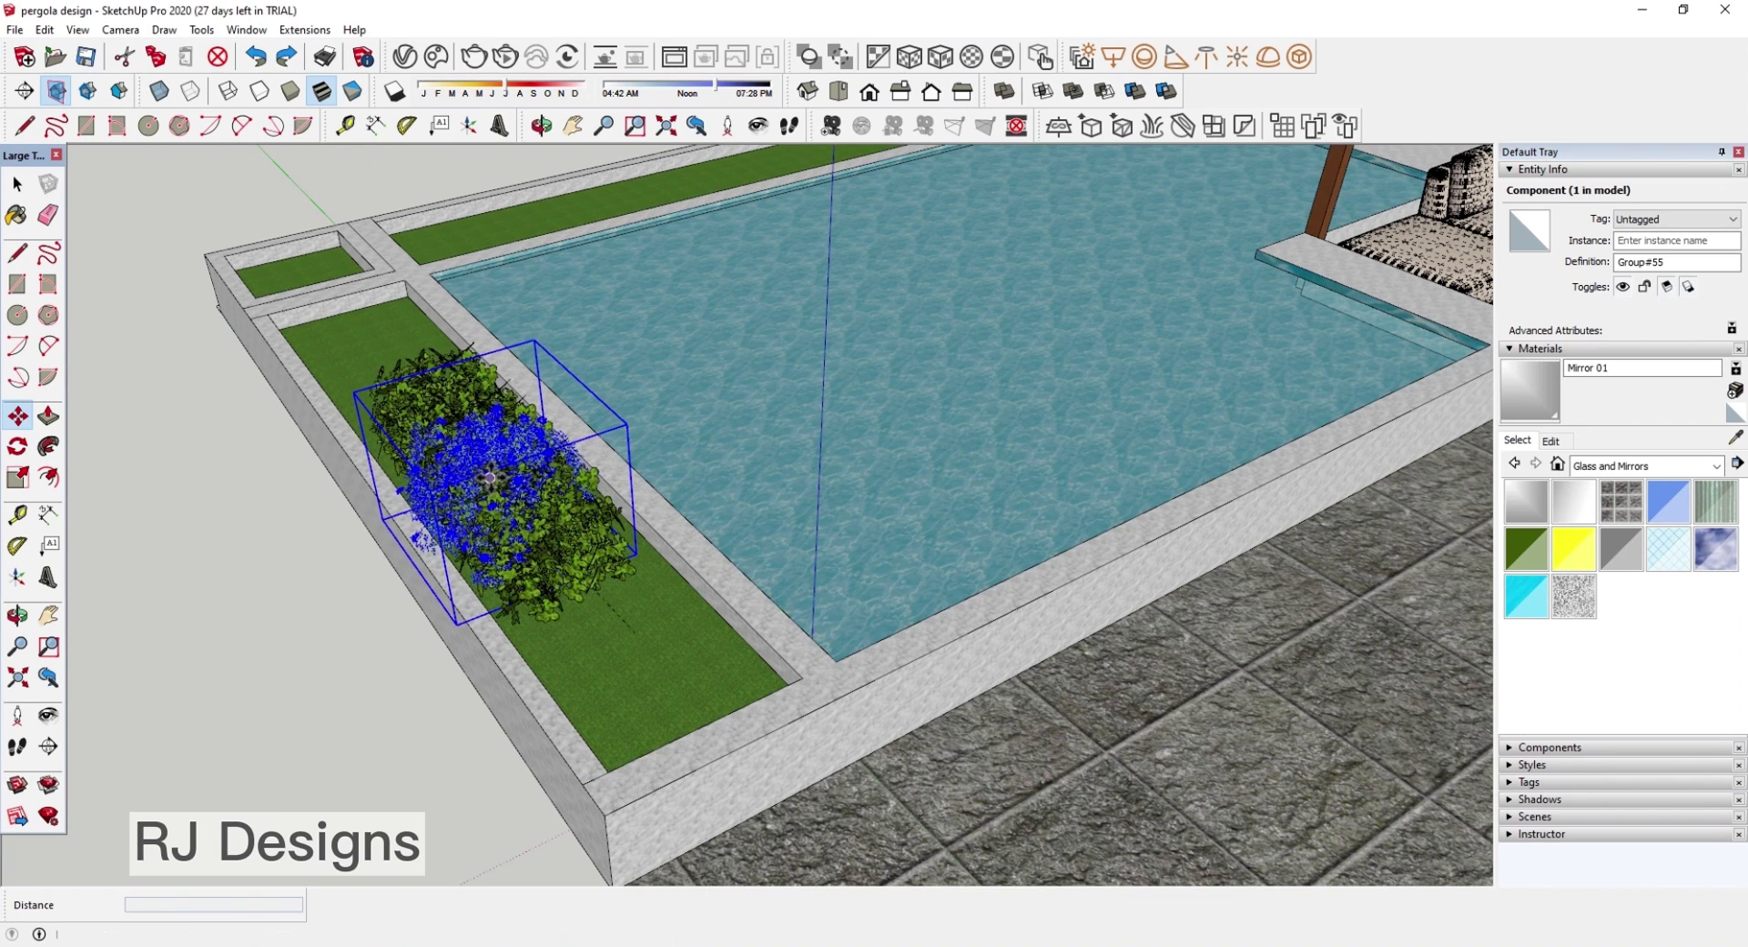
pyautogui.click(492, 476)
pyautogui.hotkey('ctrl', 'z')
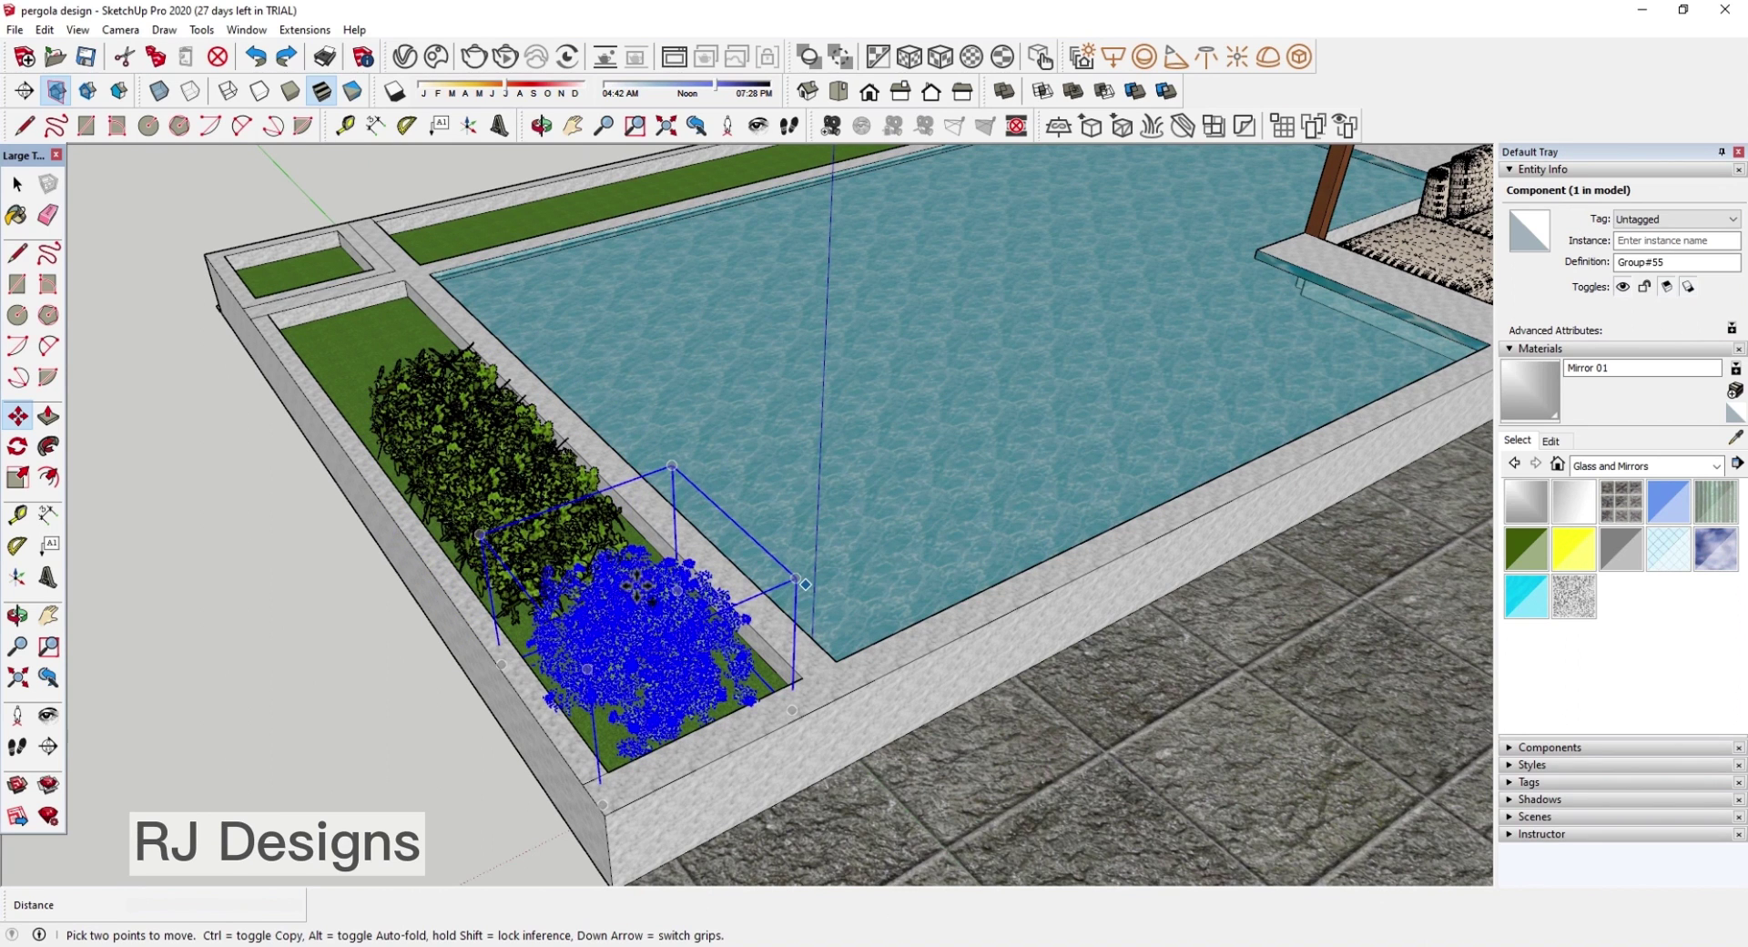
pyautogui.moveTo(639, 601)
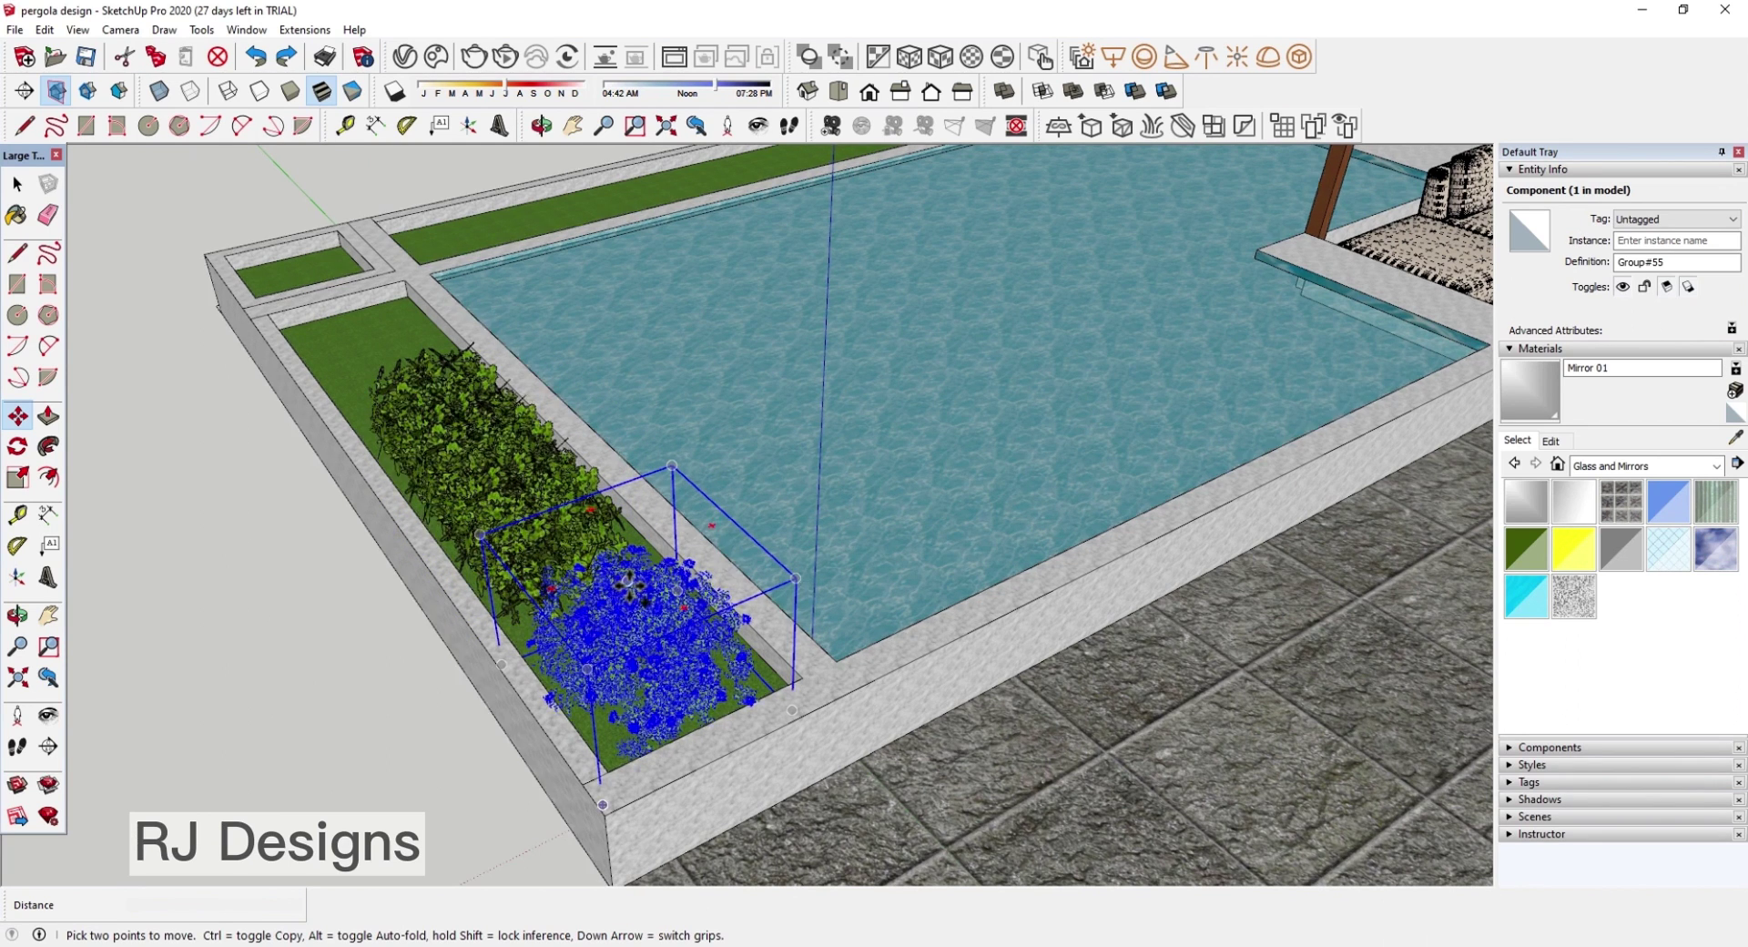
pyautogui.click(627, 583)
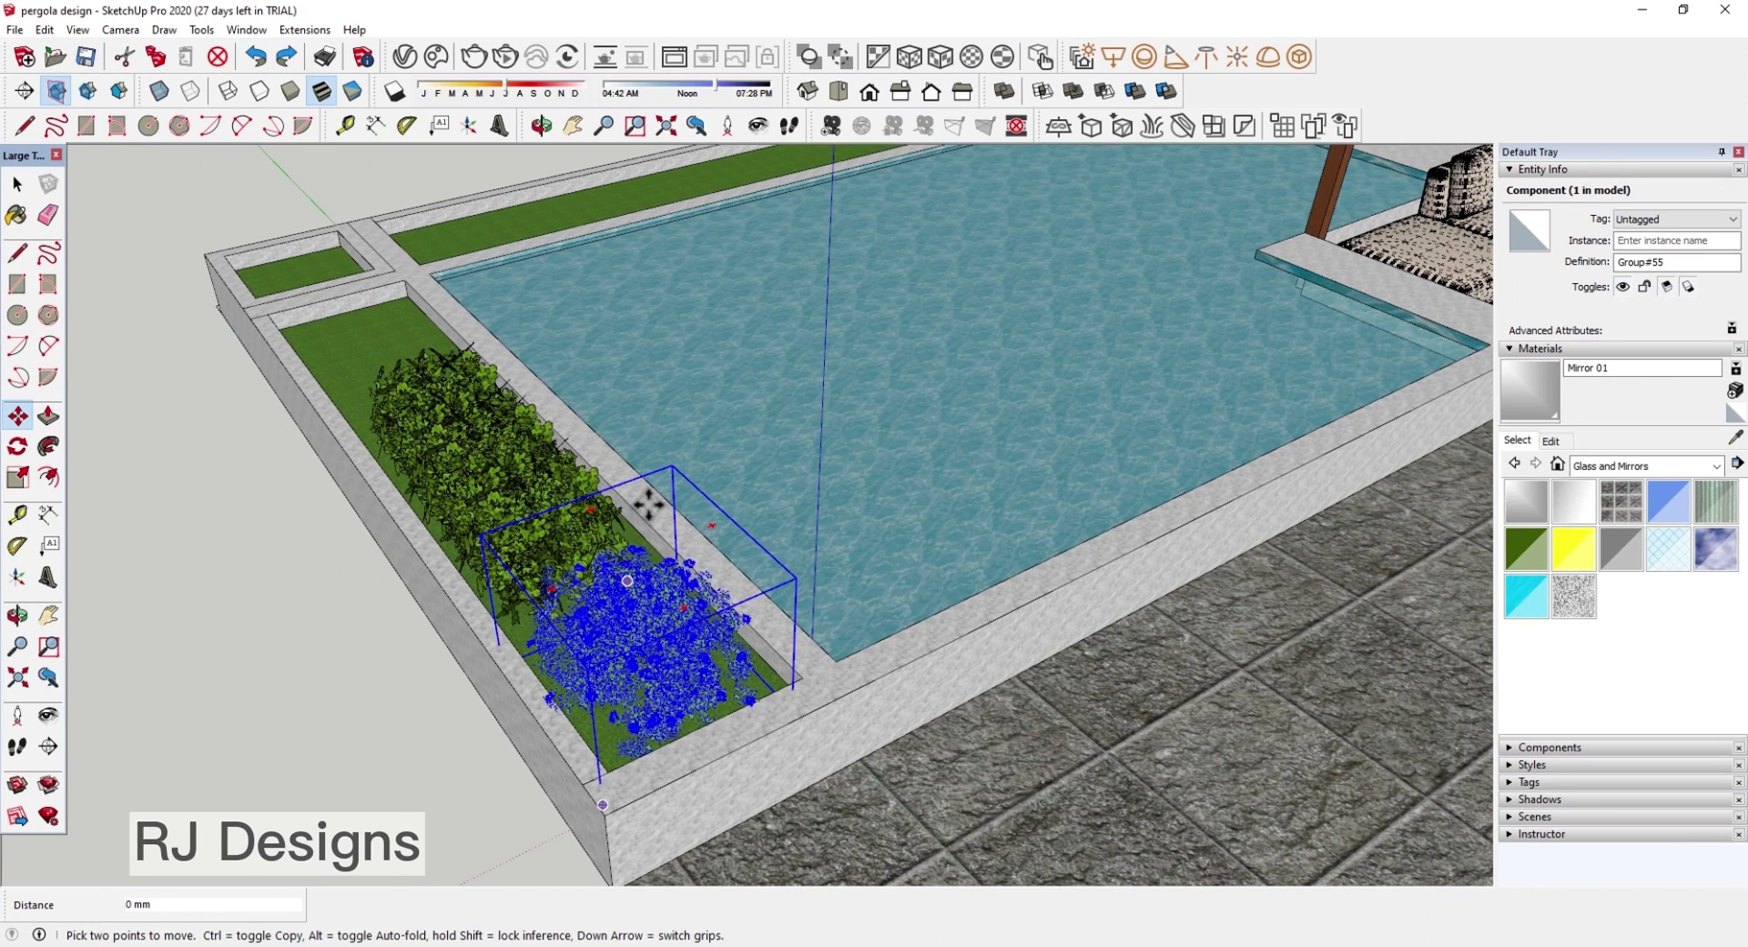
pyautogui.click(679, 642)
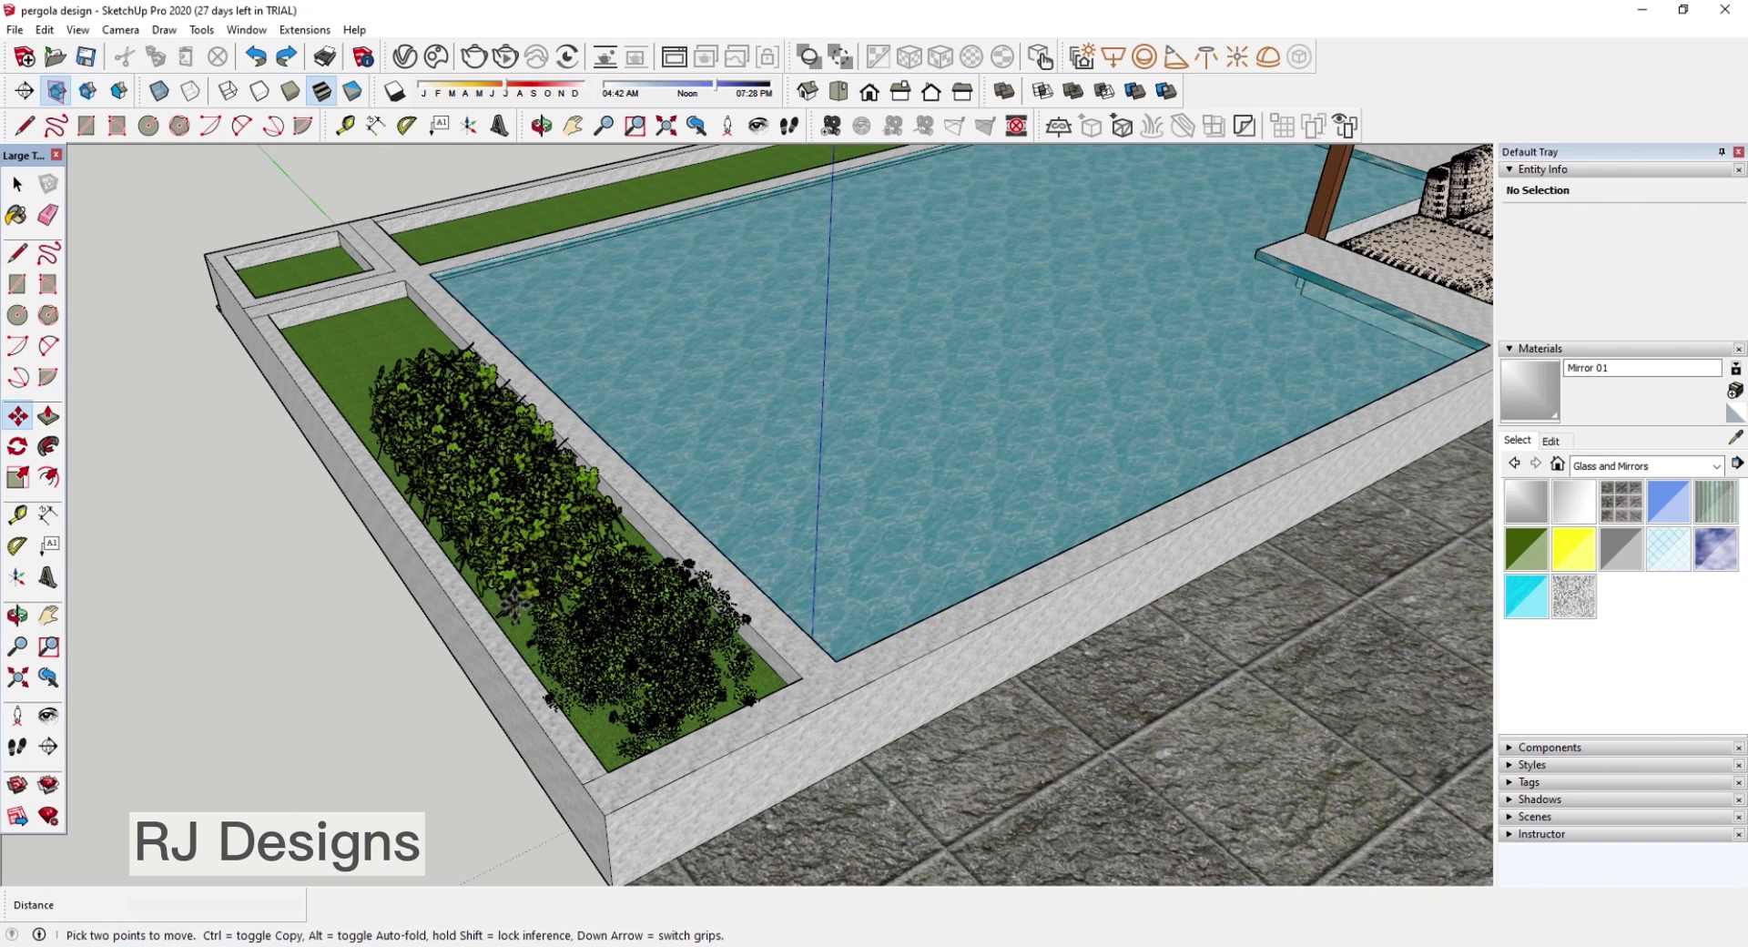
pyautogui.press('space')
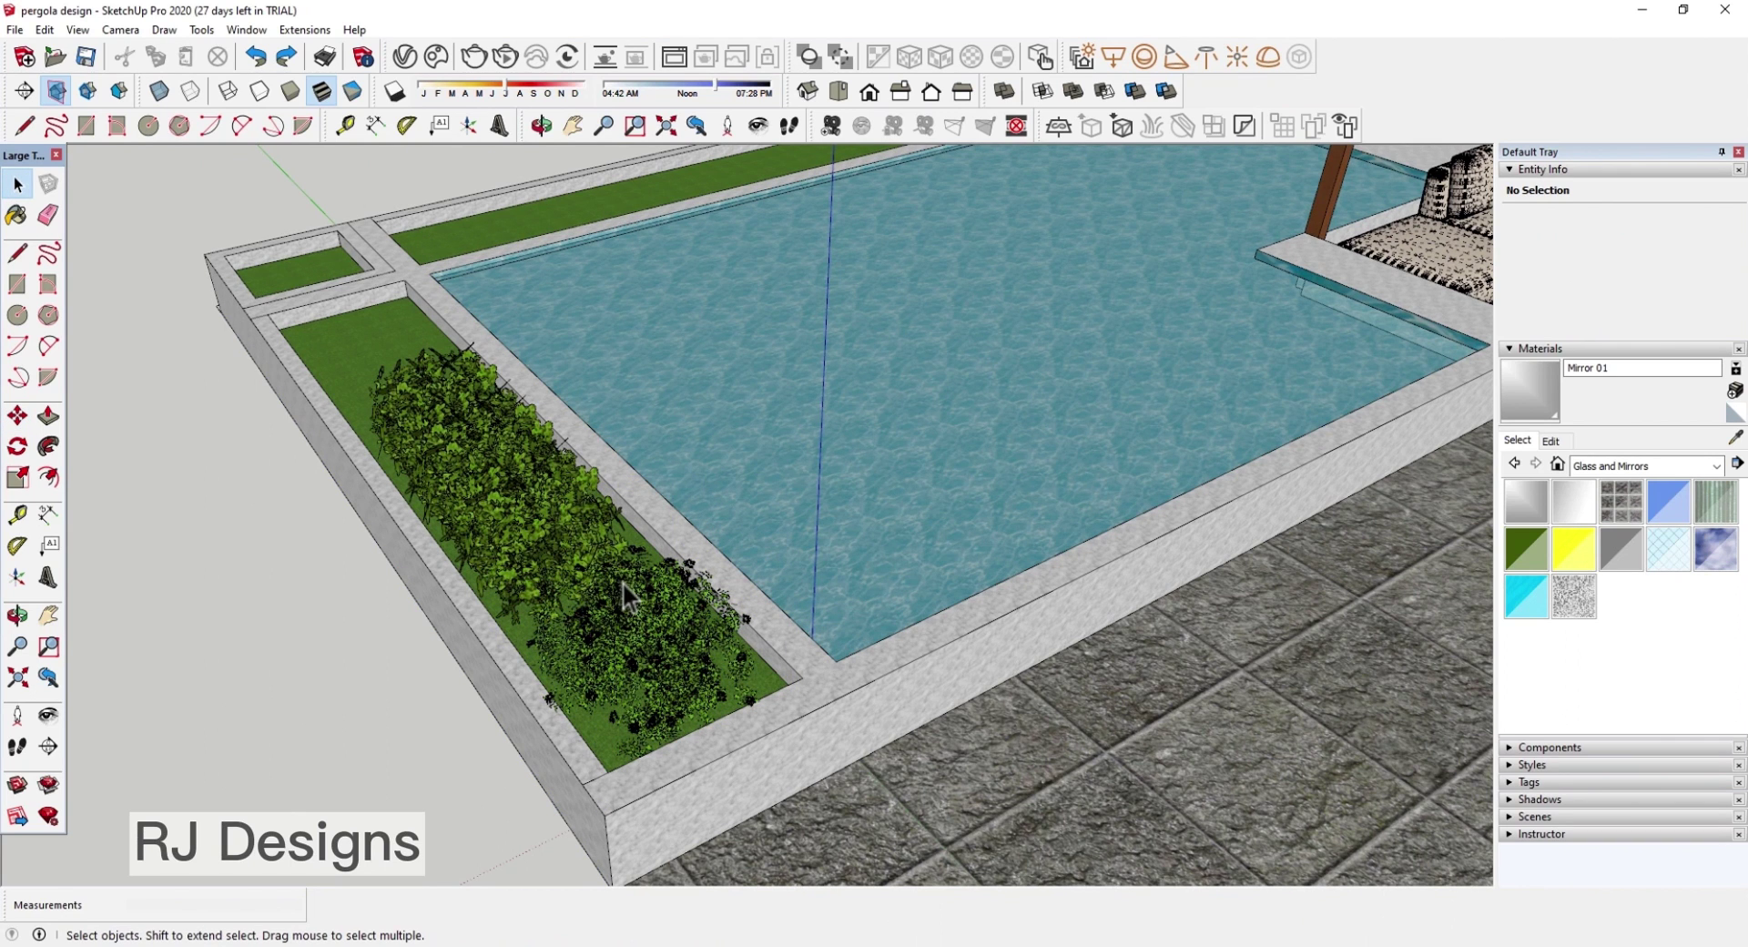
# Step: Copy the dark bush 4778 mm to the planter's far corner
pyautogui.click(621, 581)
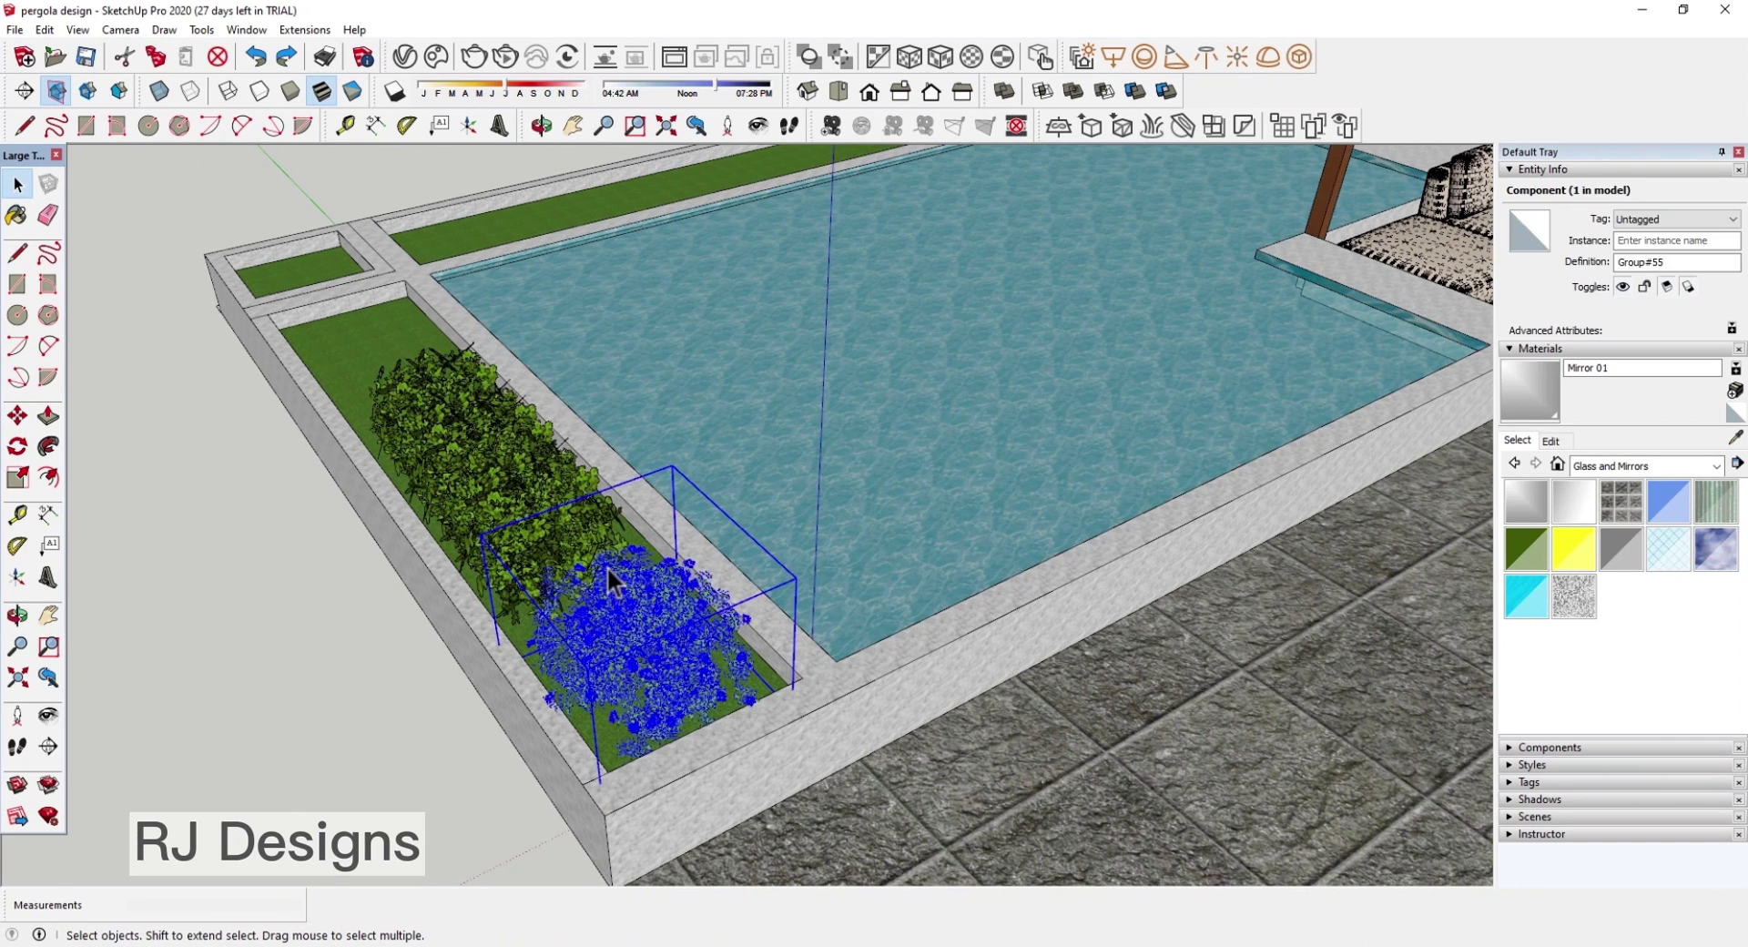
pyautogui.click(17, 416)
pyautogui.keyDown('ctrl'); pyautogui.click(627, 630); pyautogui.keyUp('ctrl')
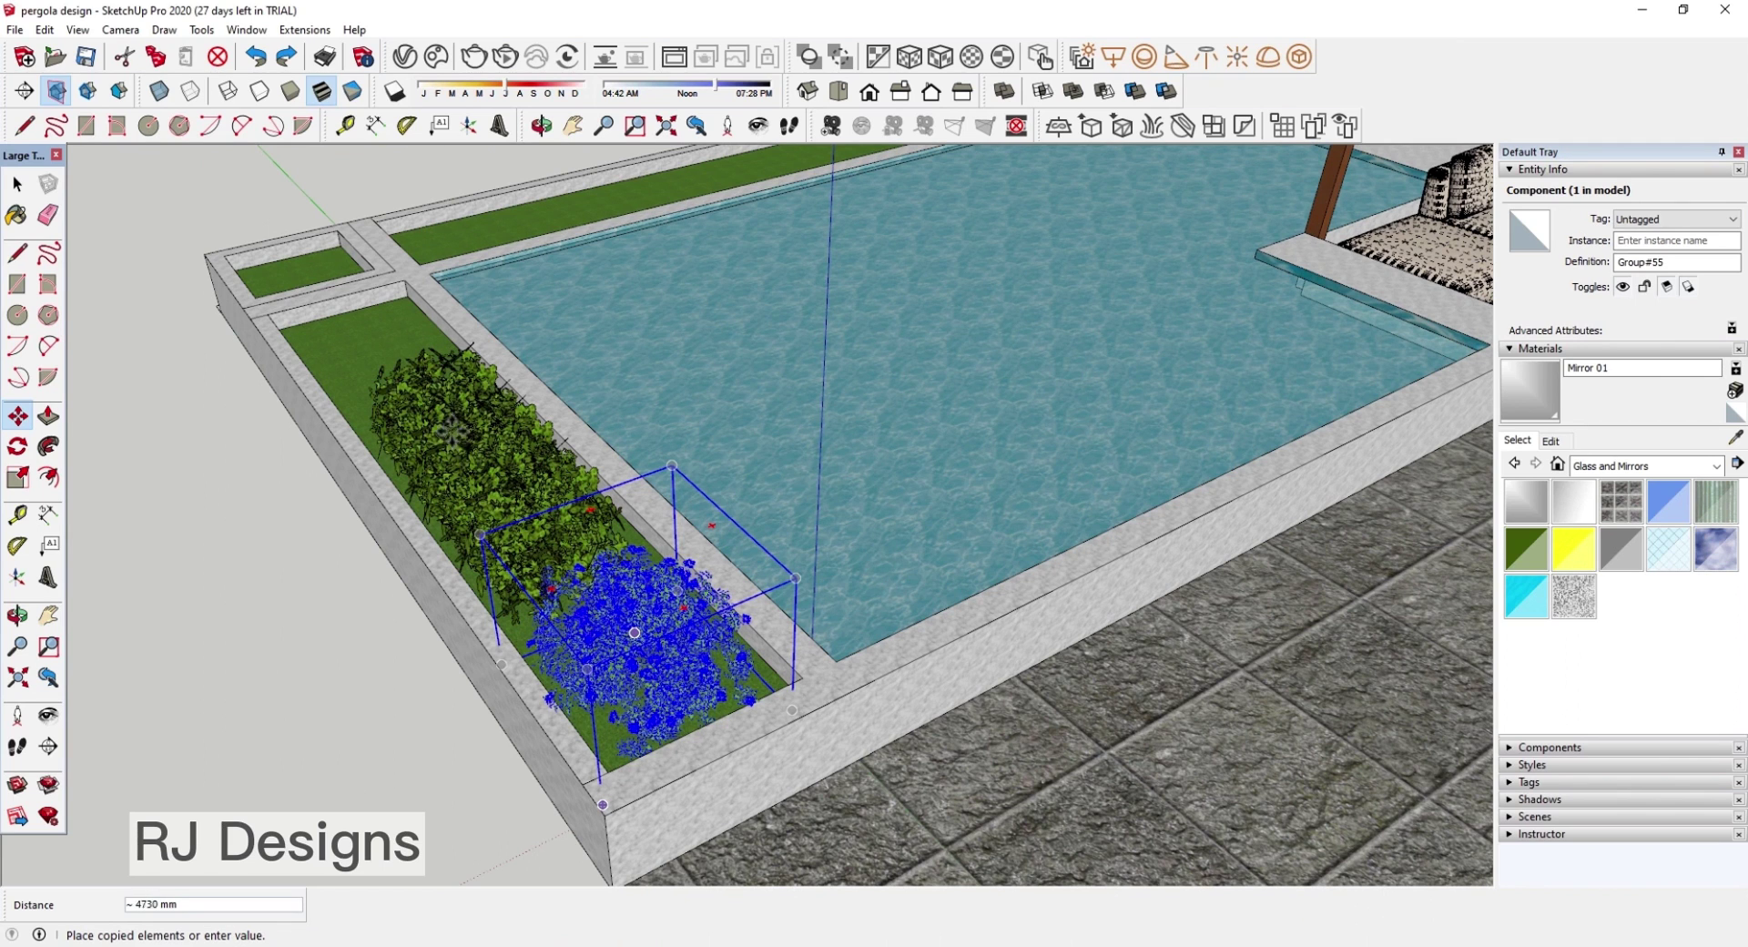
pyautogui.click(376, 378)
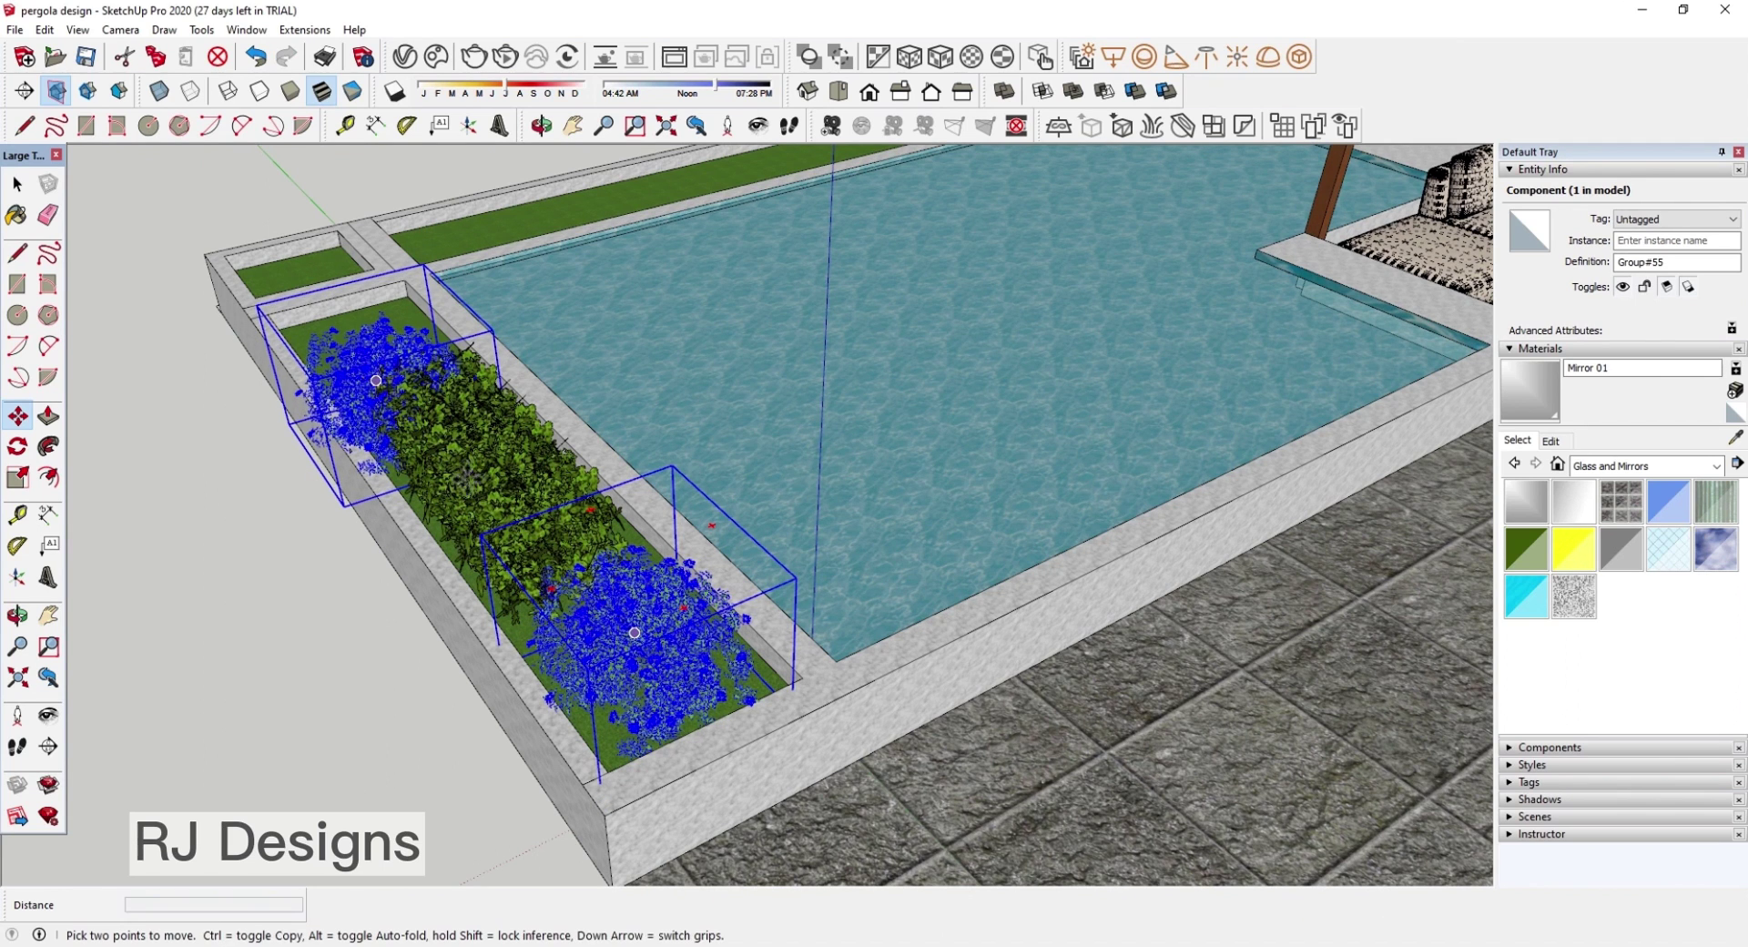
pyautogui.click(488, 837)
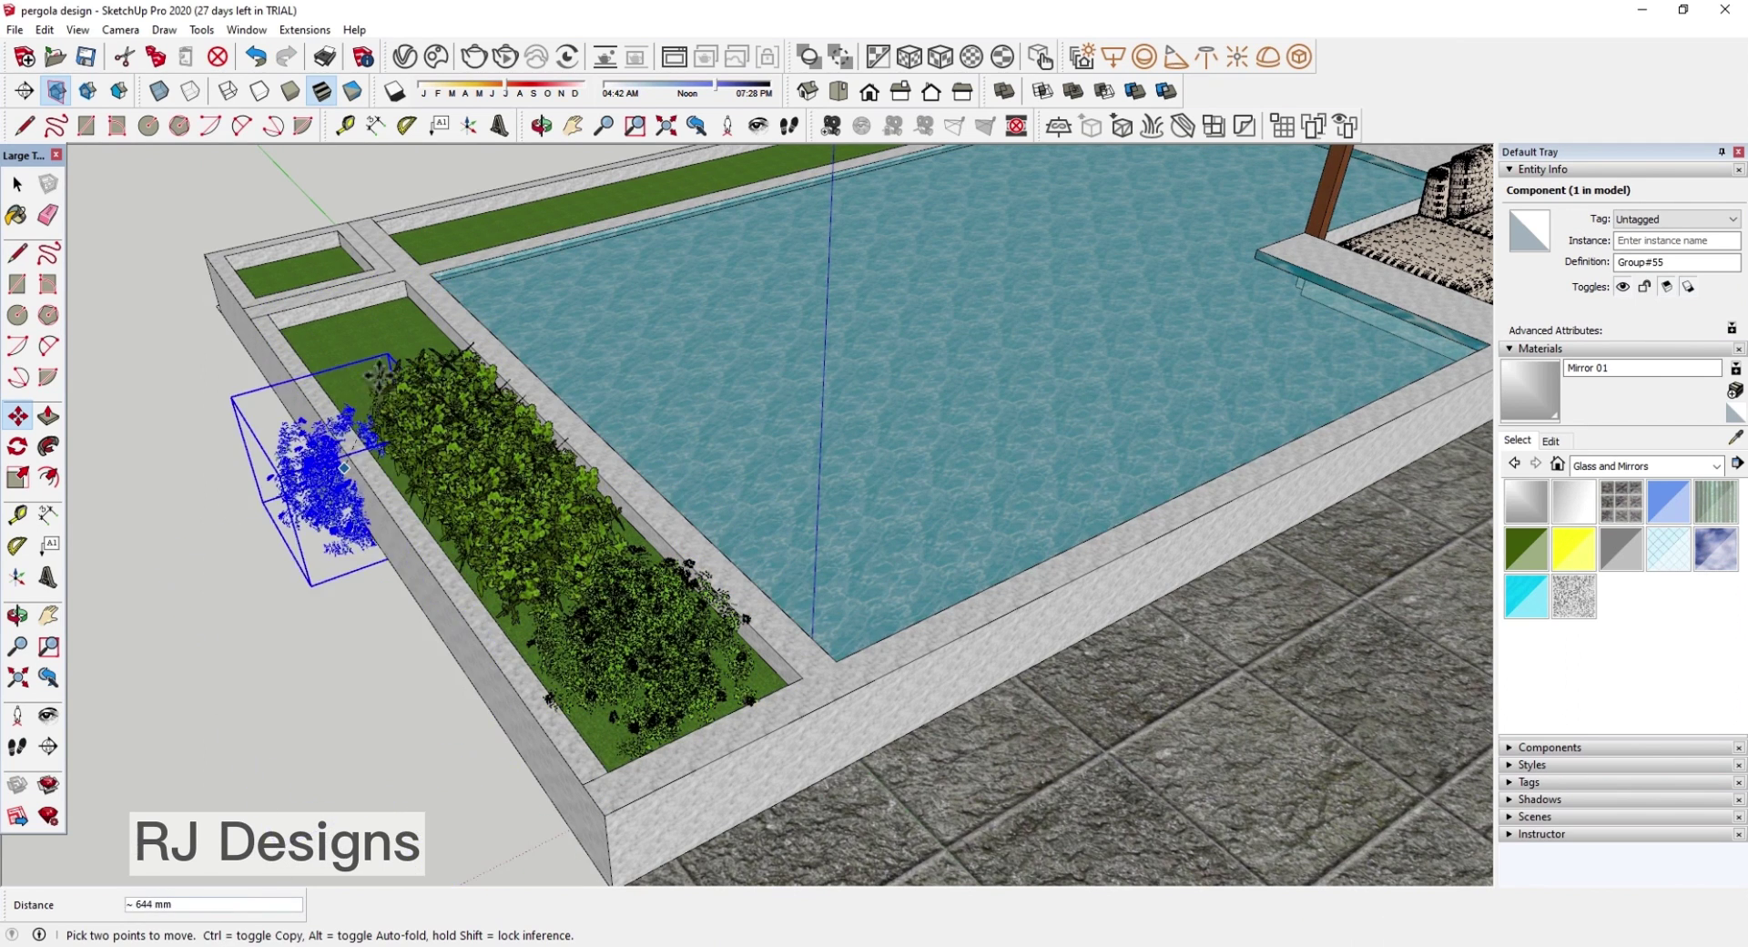
pyautogui.click(354, 309)
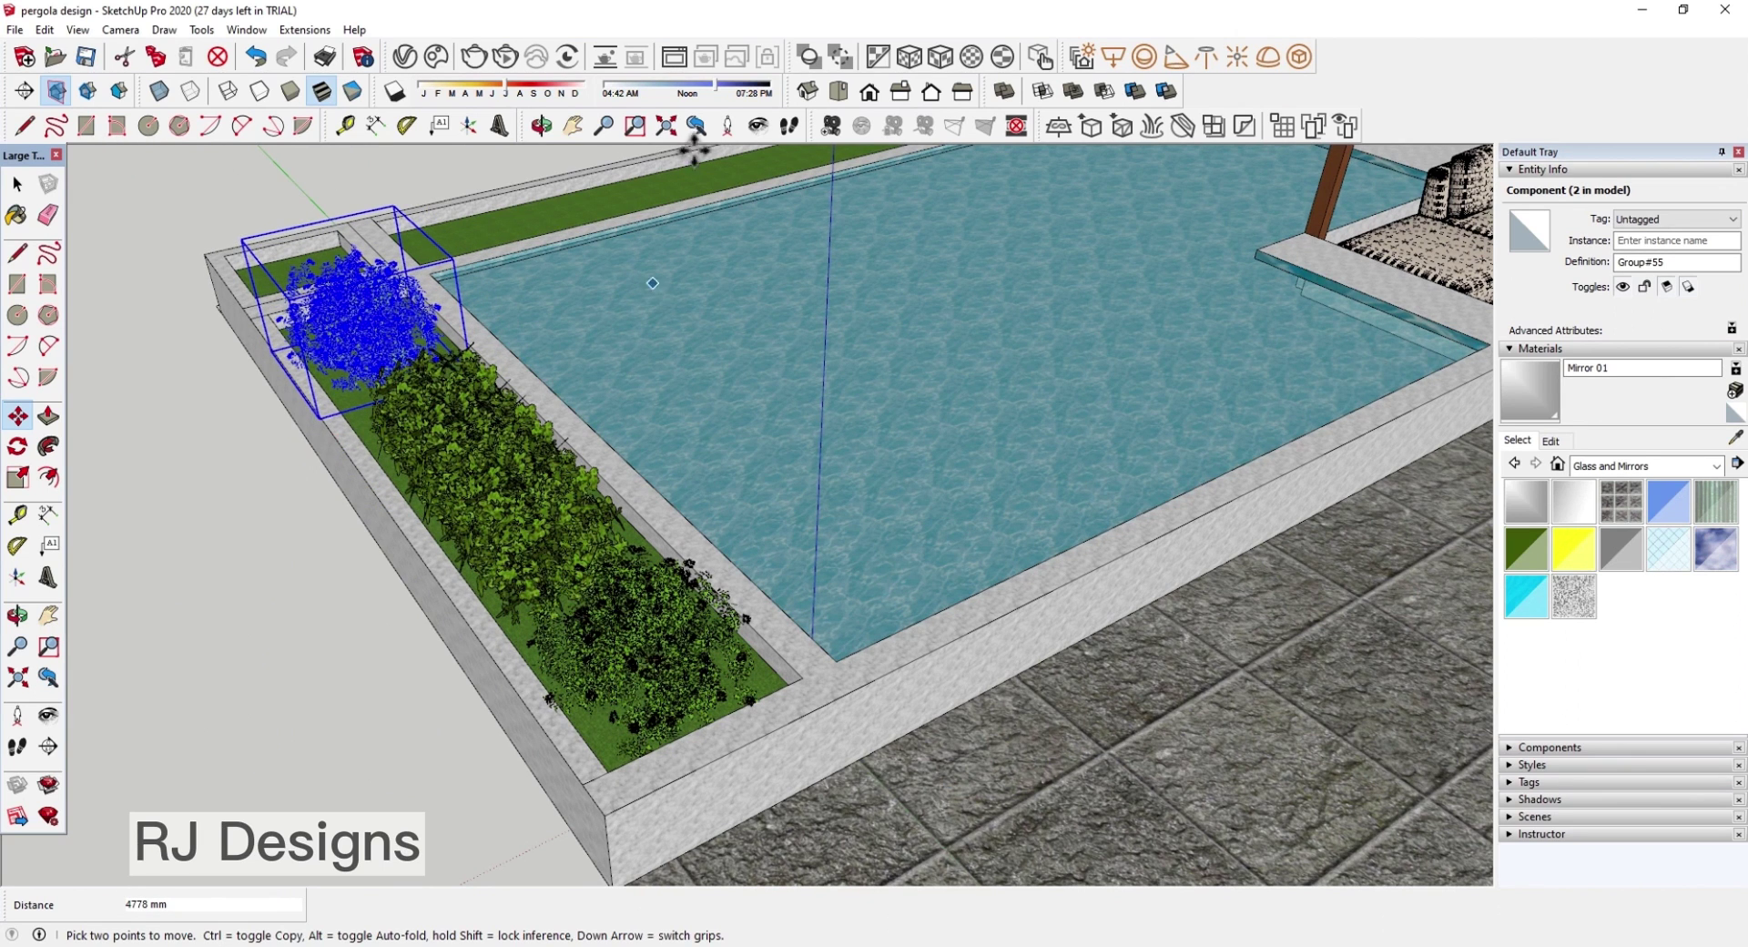
pyautogui.click(19, 188)
pyautogui.click(182, 260)
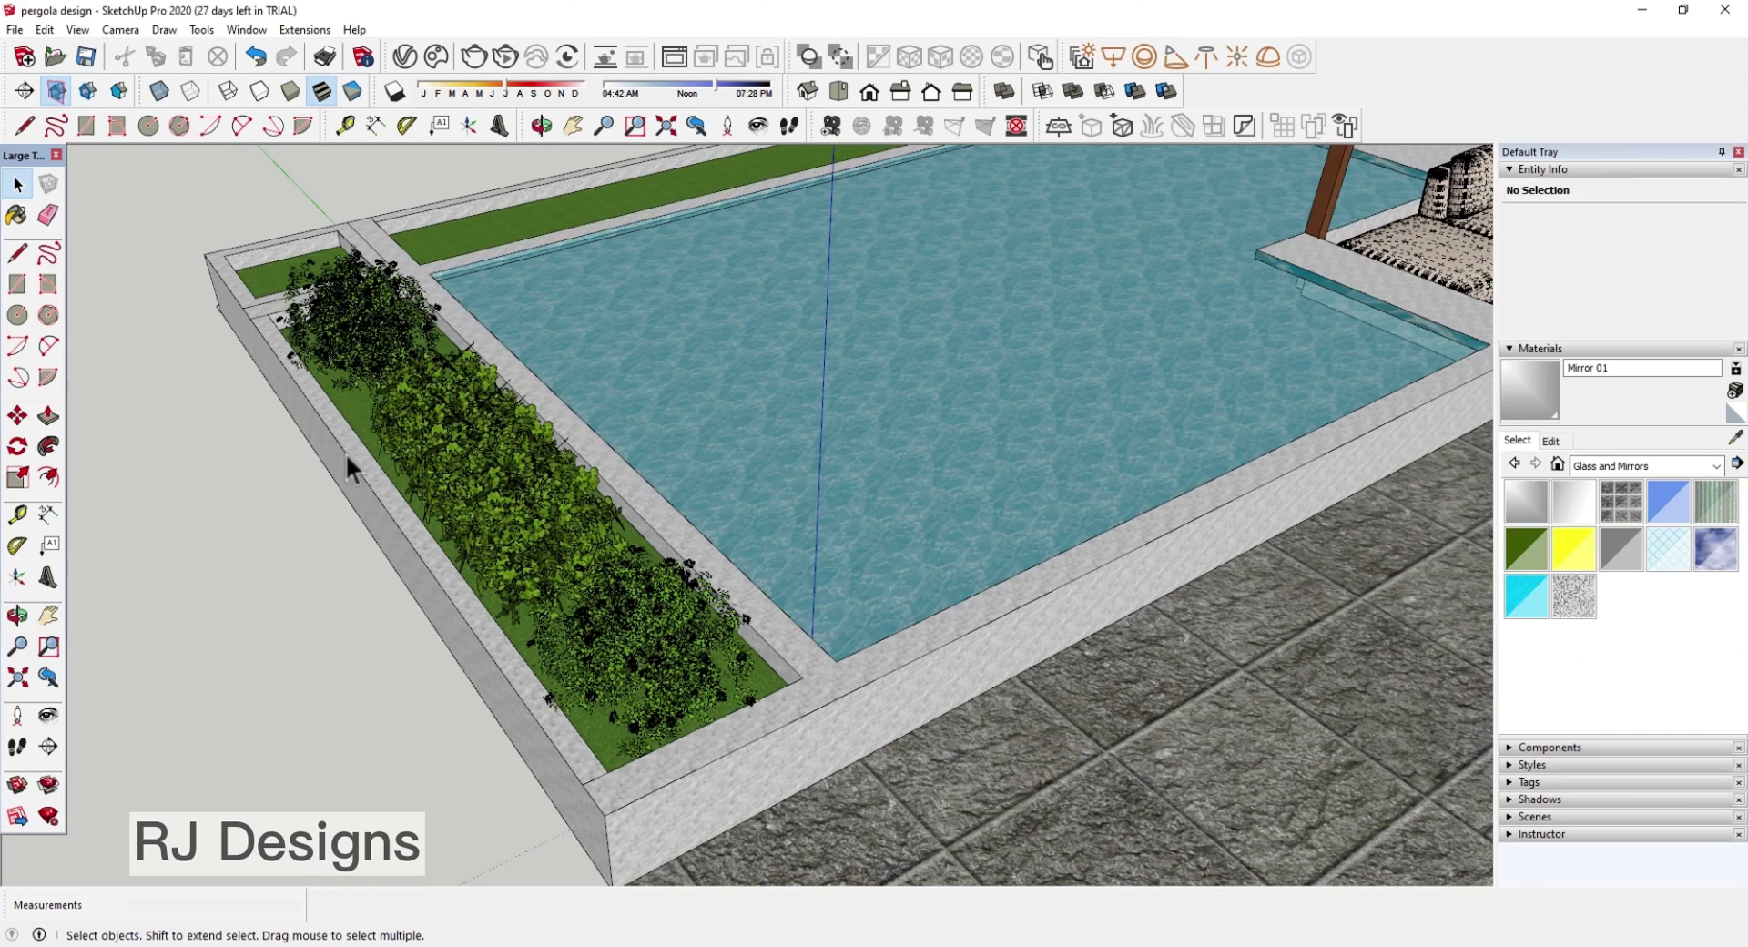
# Step: Scale up the green shrub row across the planter
pyautogui.scroll(-3, 348, 453)
pyautogui.scroll(-3, 328, 448)
pyautogui.click(417, 452)
pyautogui.scroll(4, 417, 451)
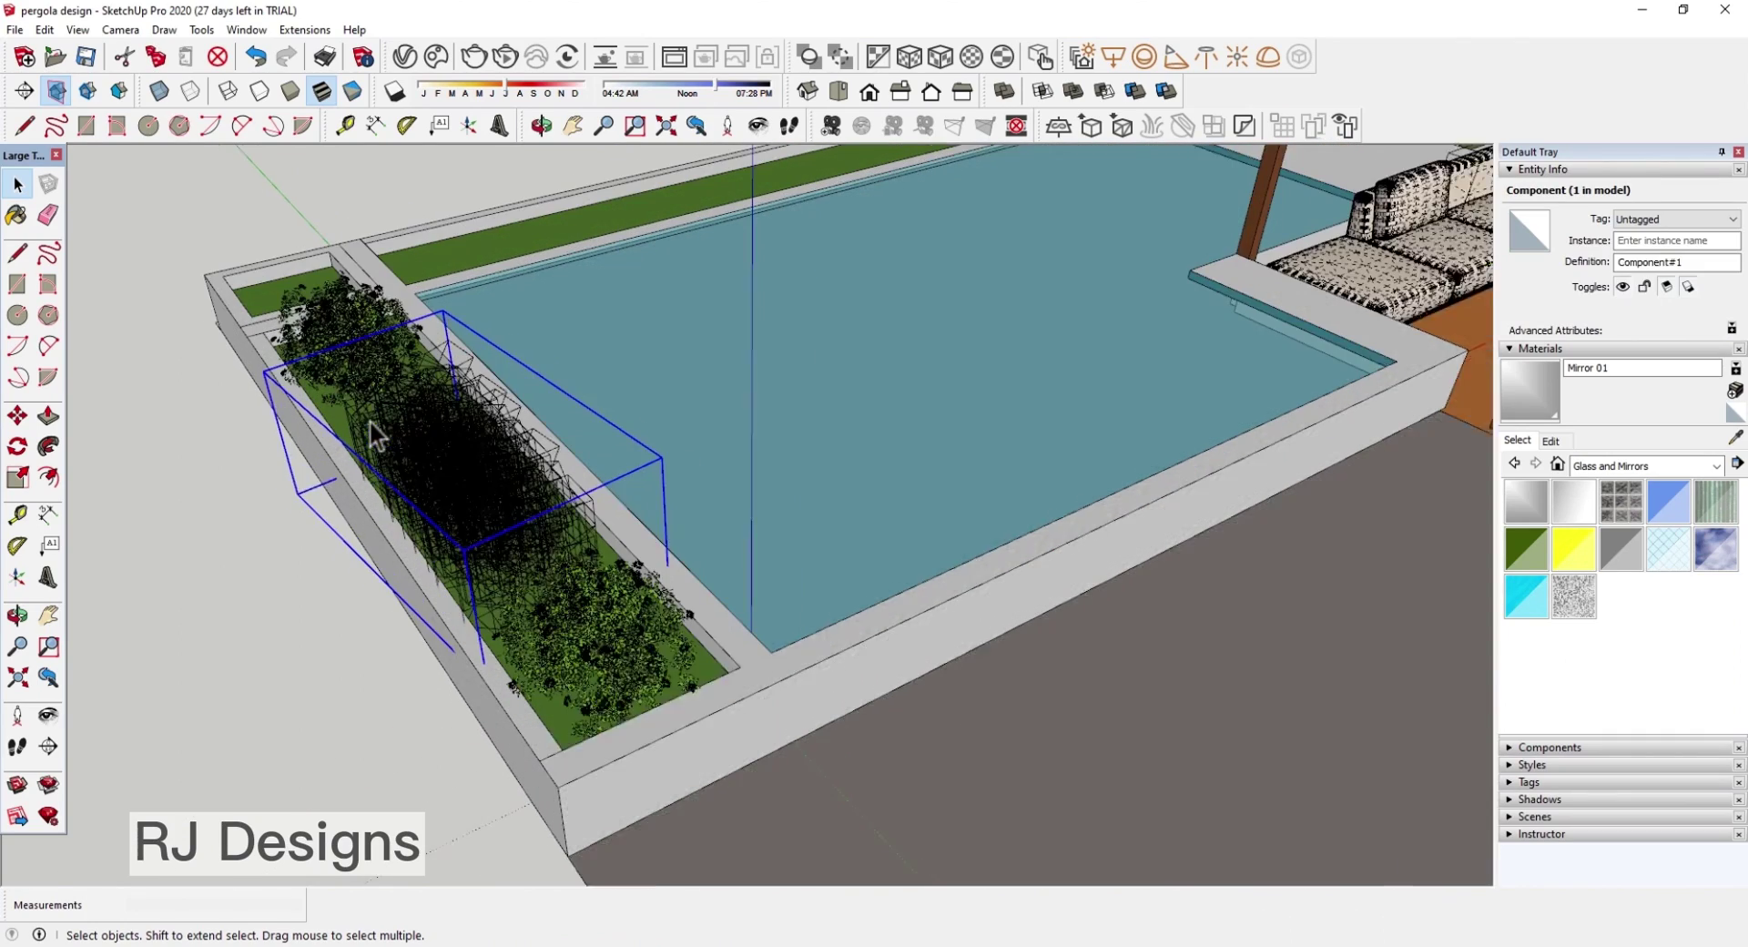
pyautogui.click(17, 477)
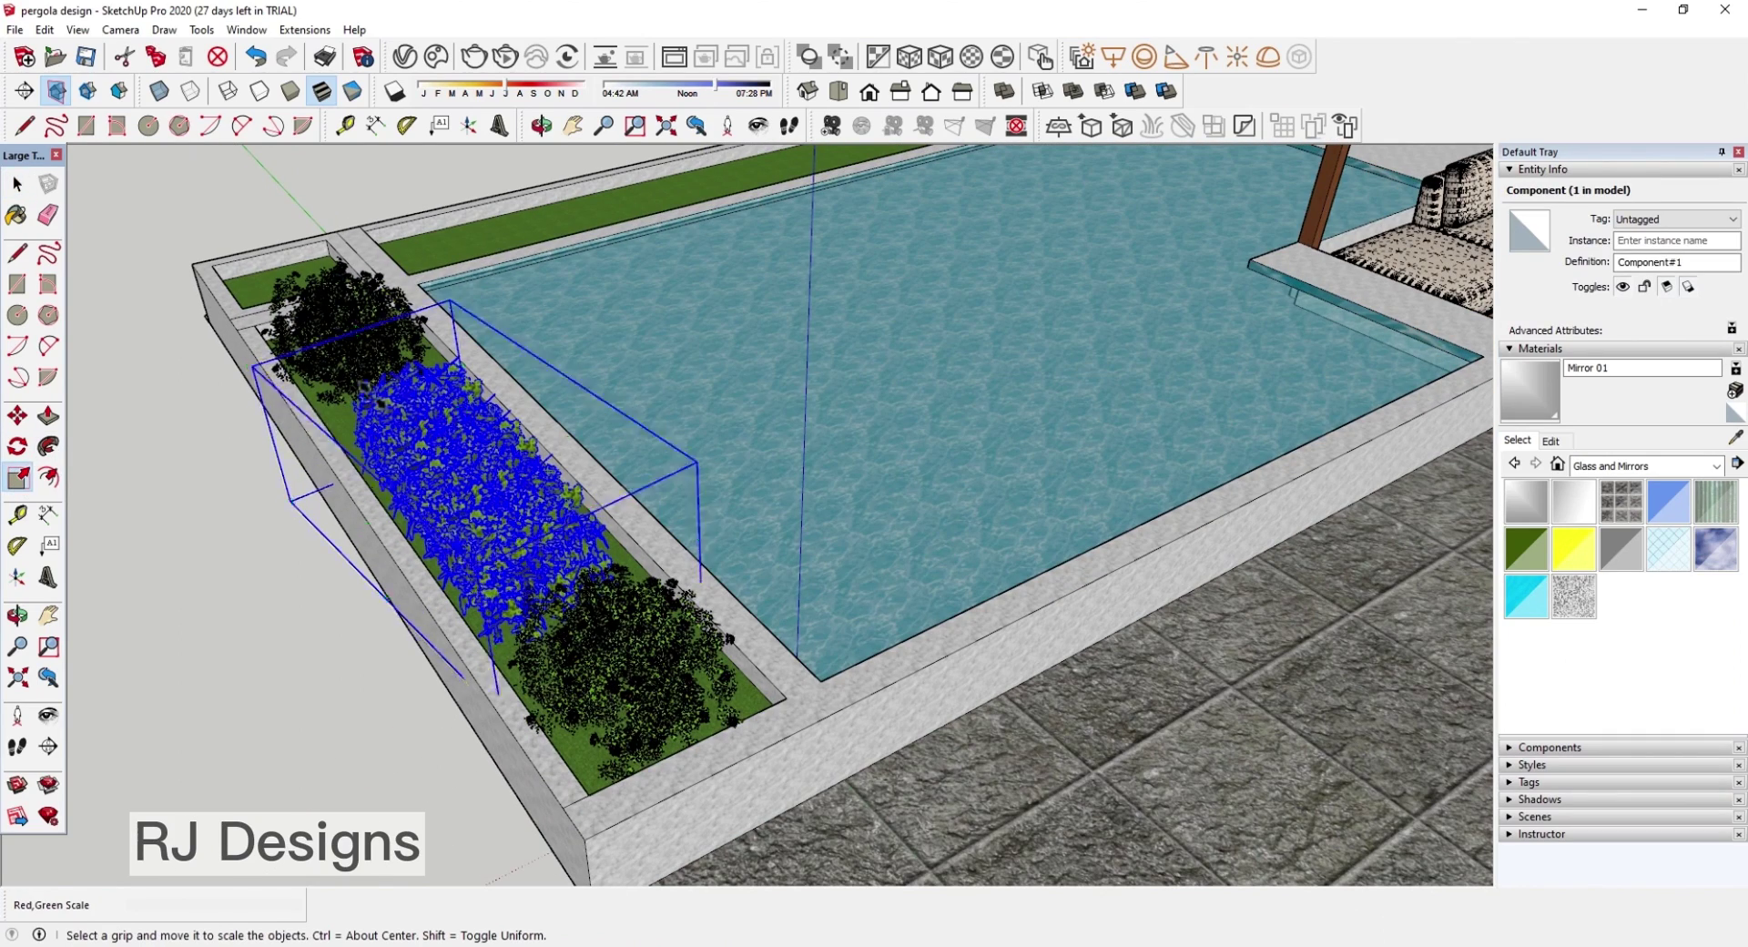
pyautogui.moveTo(370, 399)
pyautogui.mouseDown()
pyautogui.moveTo(308, 349)
pyautogui.moveTo(338, 374)
pyautogui.mouseUp()
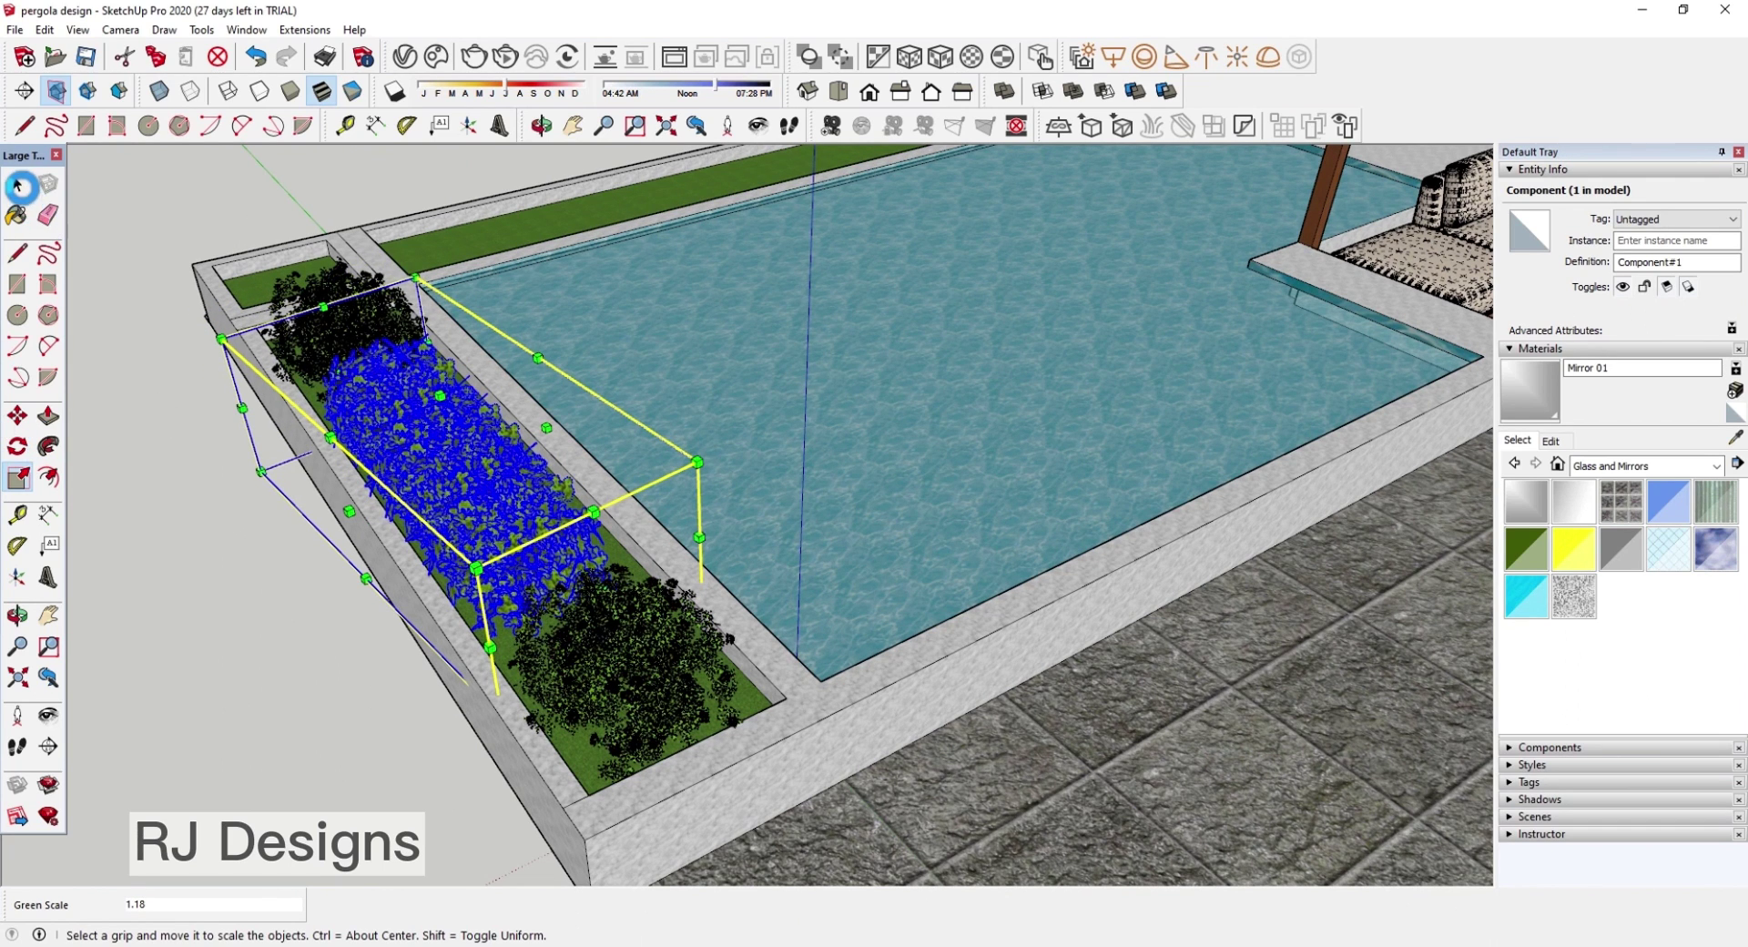
pyautogui.click(18, 190)
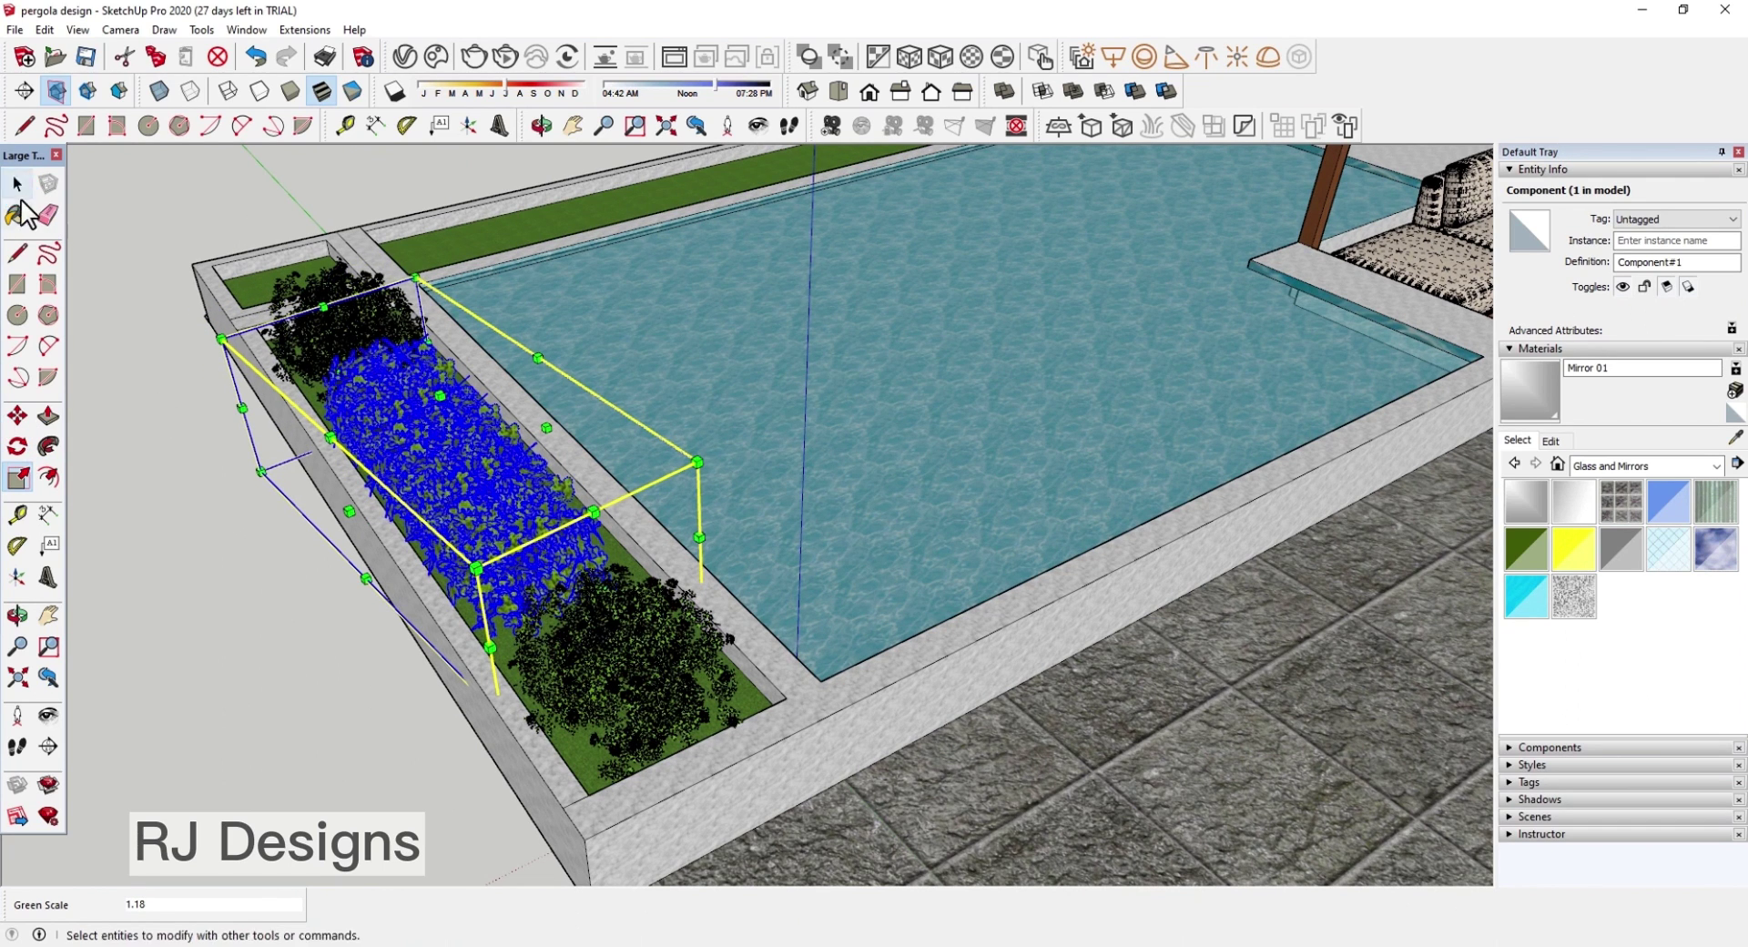
pyautogui.click(128, 214)
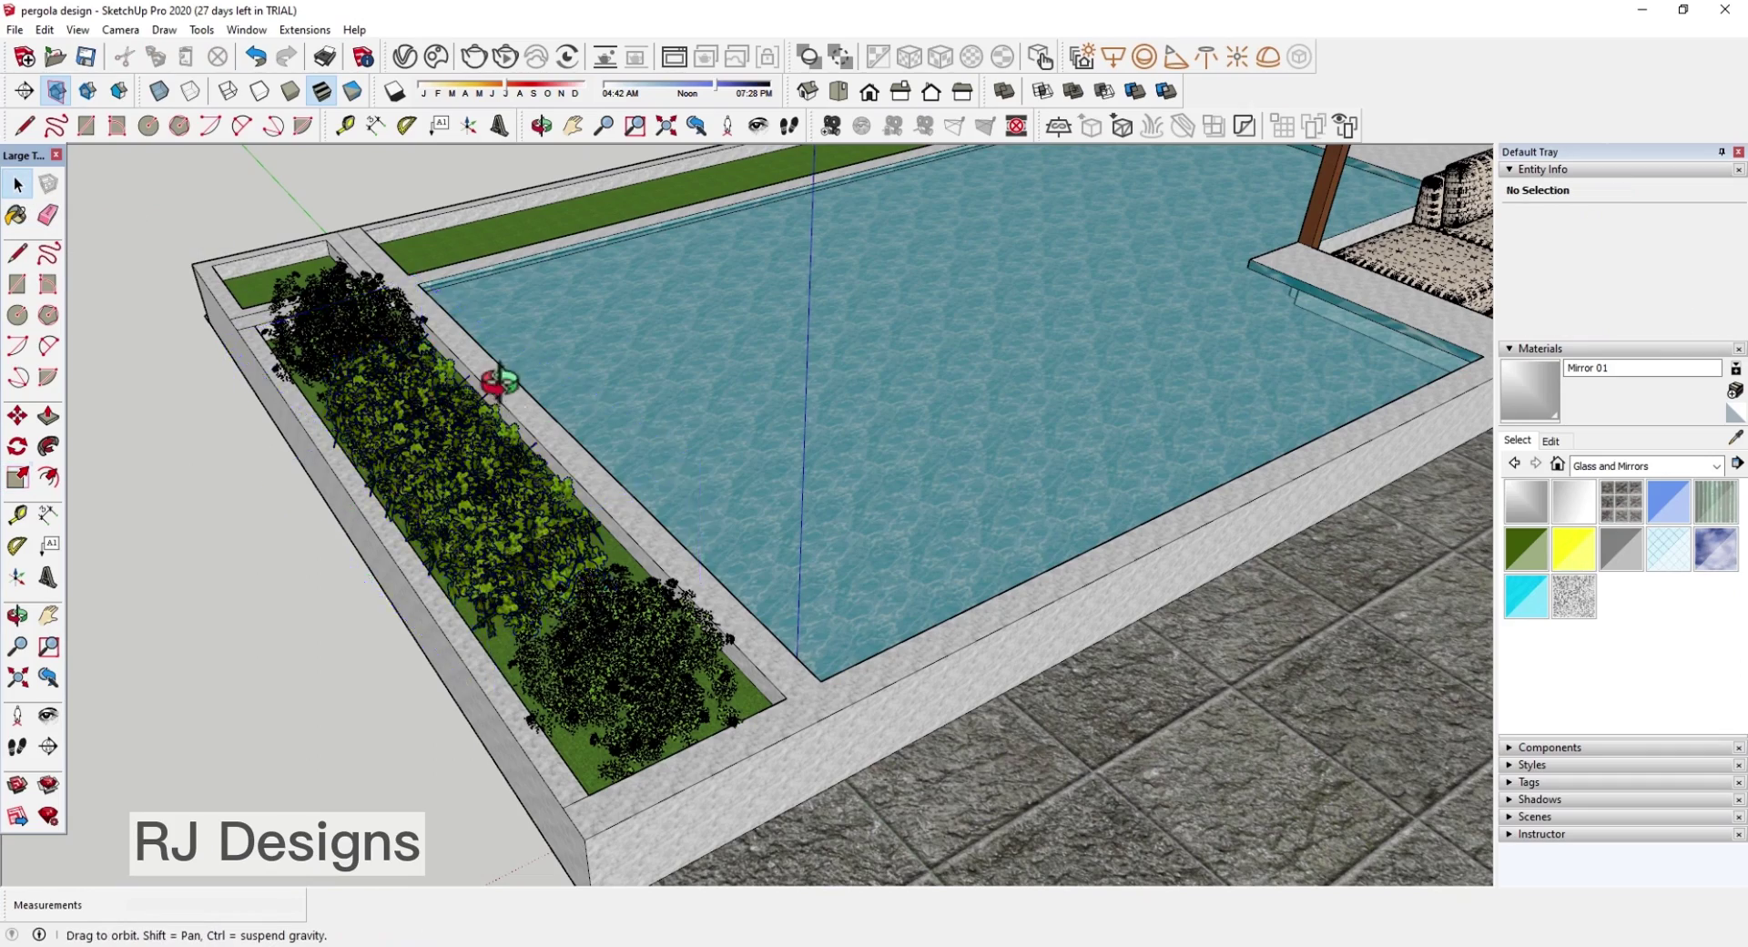
# Step: Stretch the shrub row toward the pool edge to 1.23 along its length
pyautogui.moveTo(492, 378)
pyautogui.mouseDown(button='middle')
pyautogui.moveTo(227, 386)
pyautogui.moveTo(351, 358)
pyautogui.mouseUp(button='middle')
pyautogui.scroll(3, 446, 359)
pyautogui.click(446, 359)
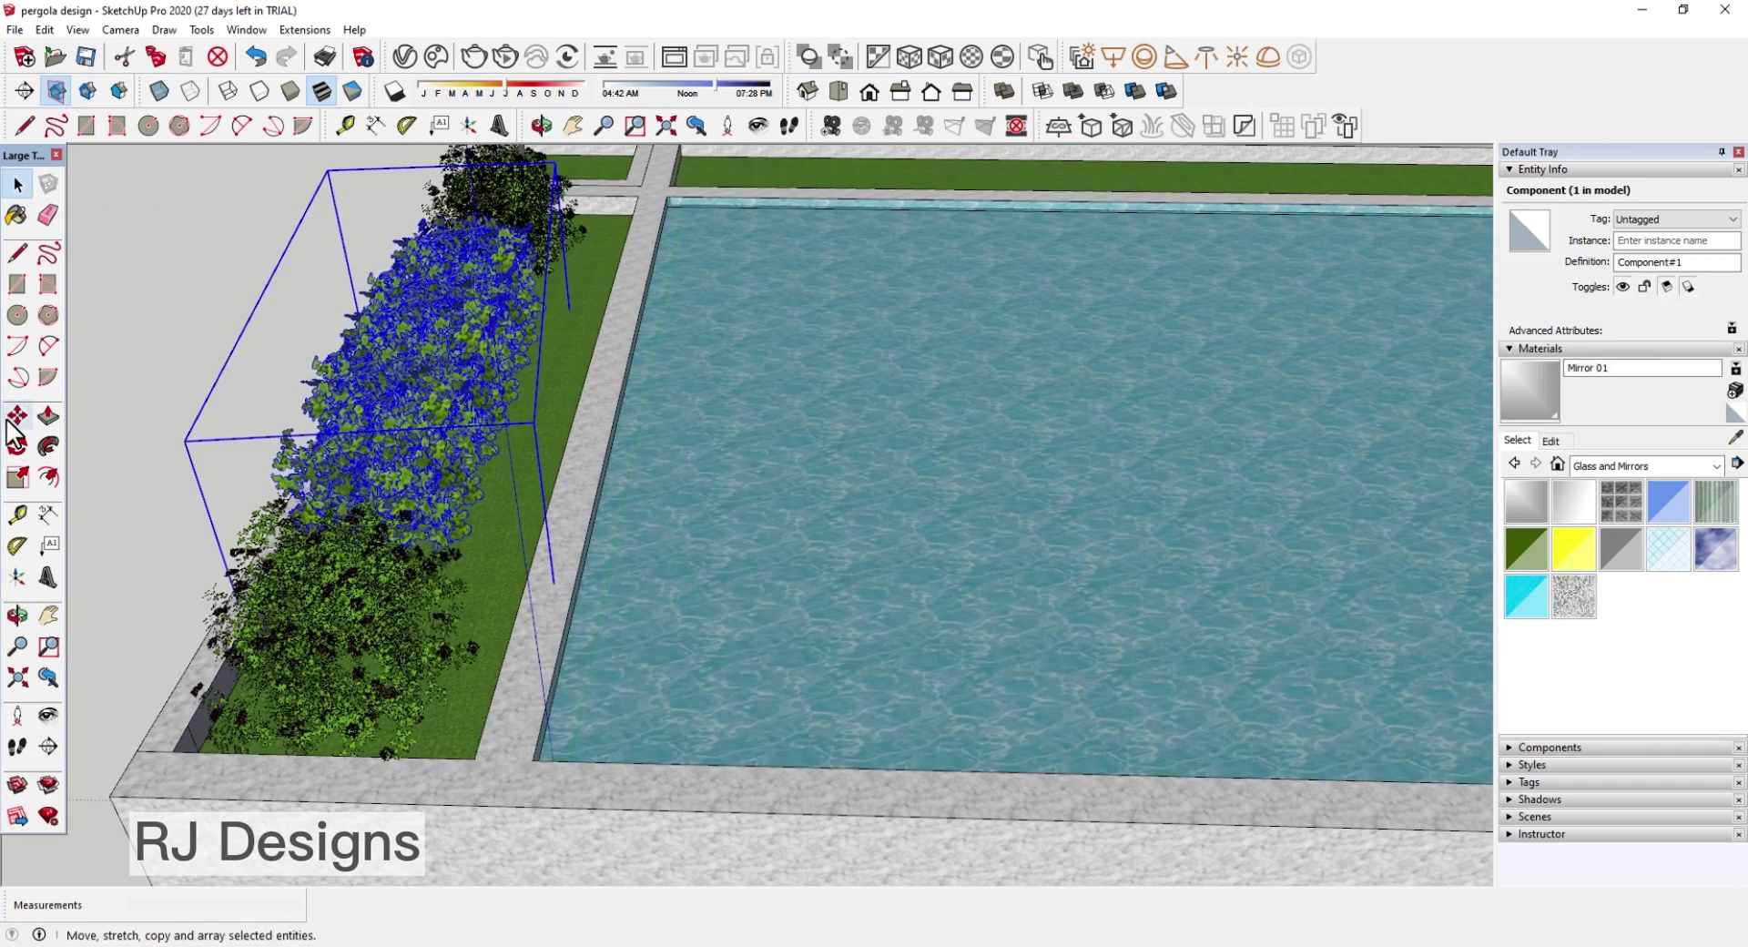
pyautogui.click(17, 476)
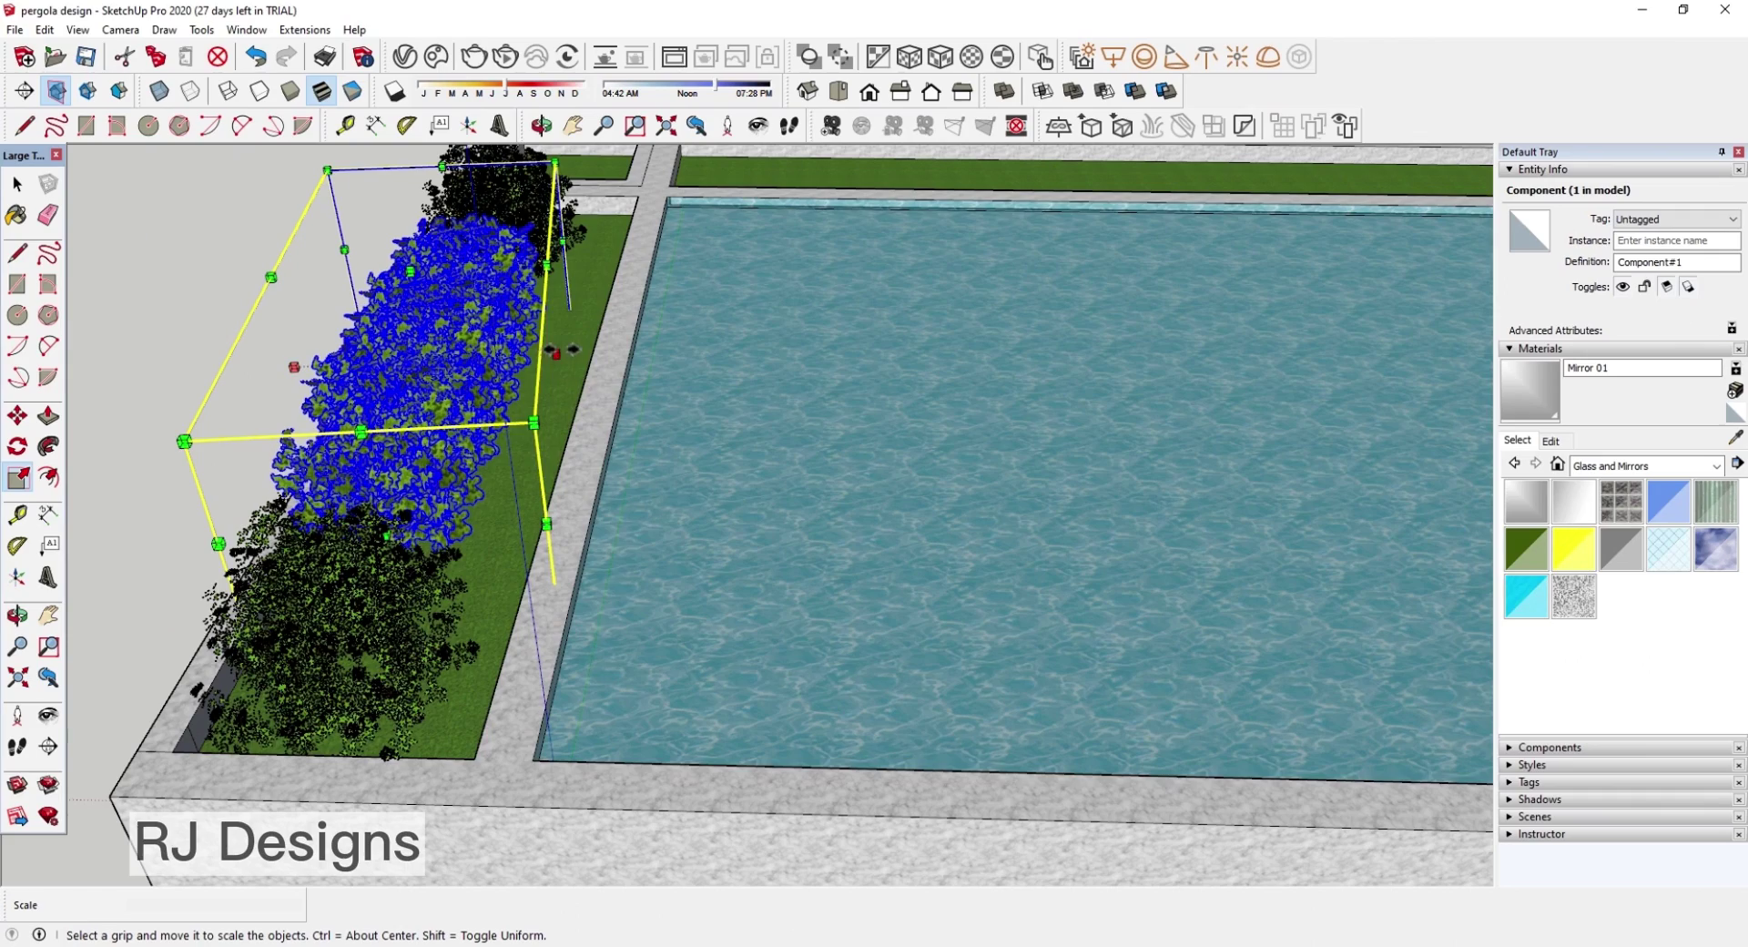
pyautogui.moveTo(555, 350); pyautogui.dragTo(618, 351)
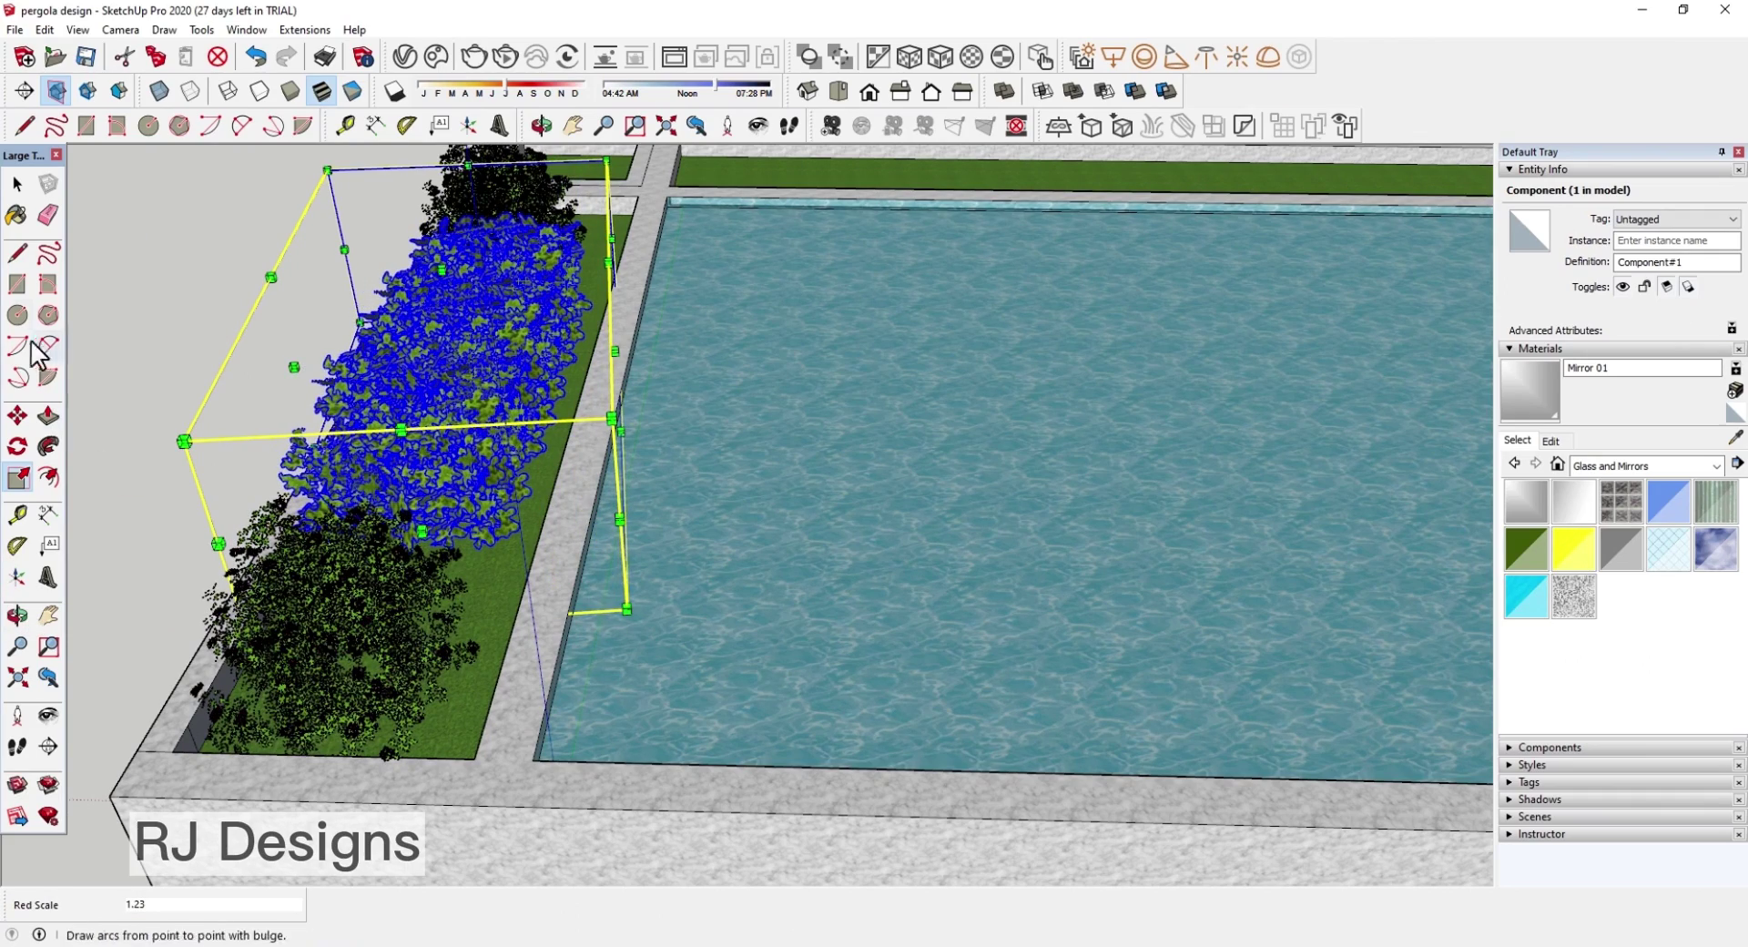
pyautogui.click(18, 184)
pyautogui.click(157, 274)
# Step: Shift the far dark bush 889 mm toward the pool edge
pyautogui.moveTo(156, 273)
pyautogui.mouseDown(button='middle')
pyautogui.moveTo(663, 378)
pyautogui.moveTo(456, 405)
pyautogui.mouseUp(button='middle')
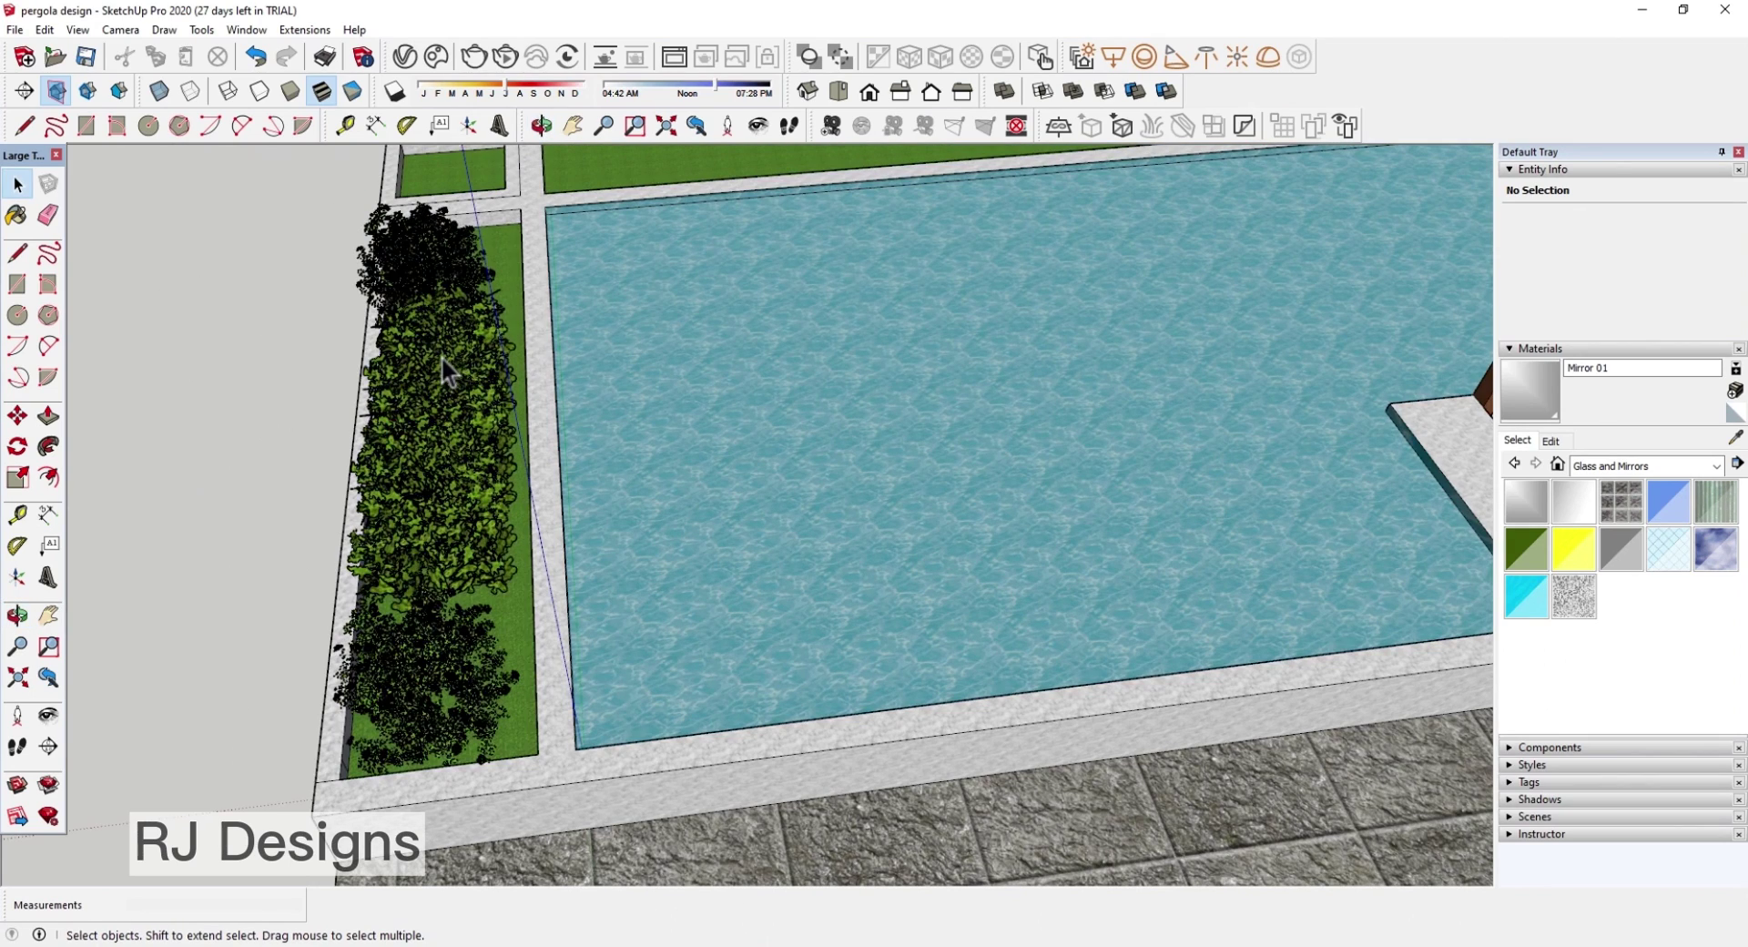
pyautogui.click(436, 293)
pyautogui.click(17, 417)
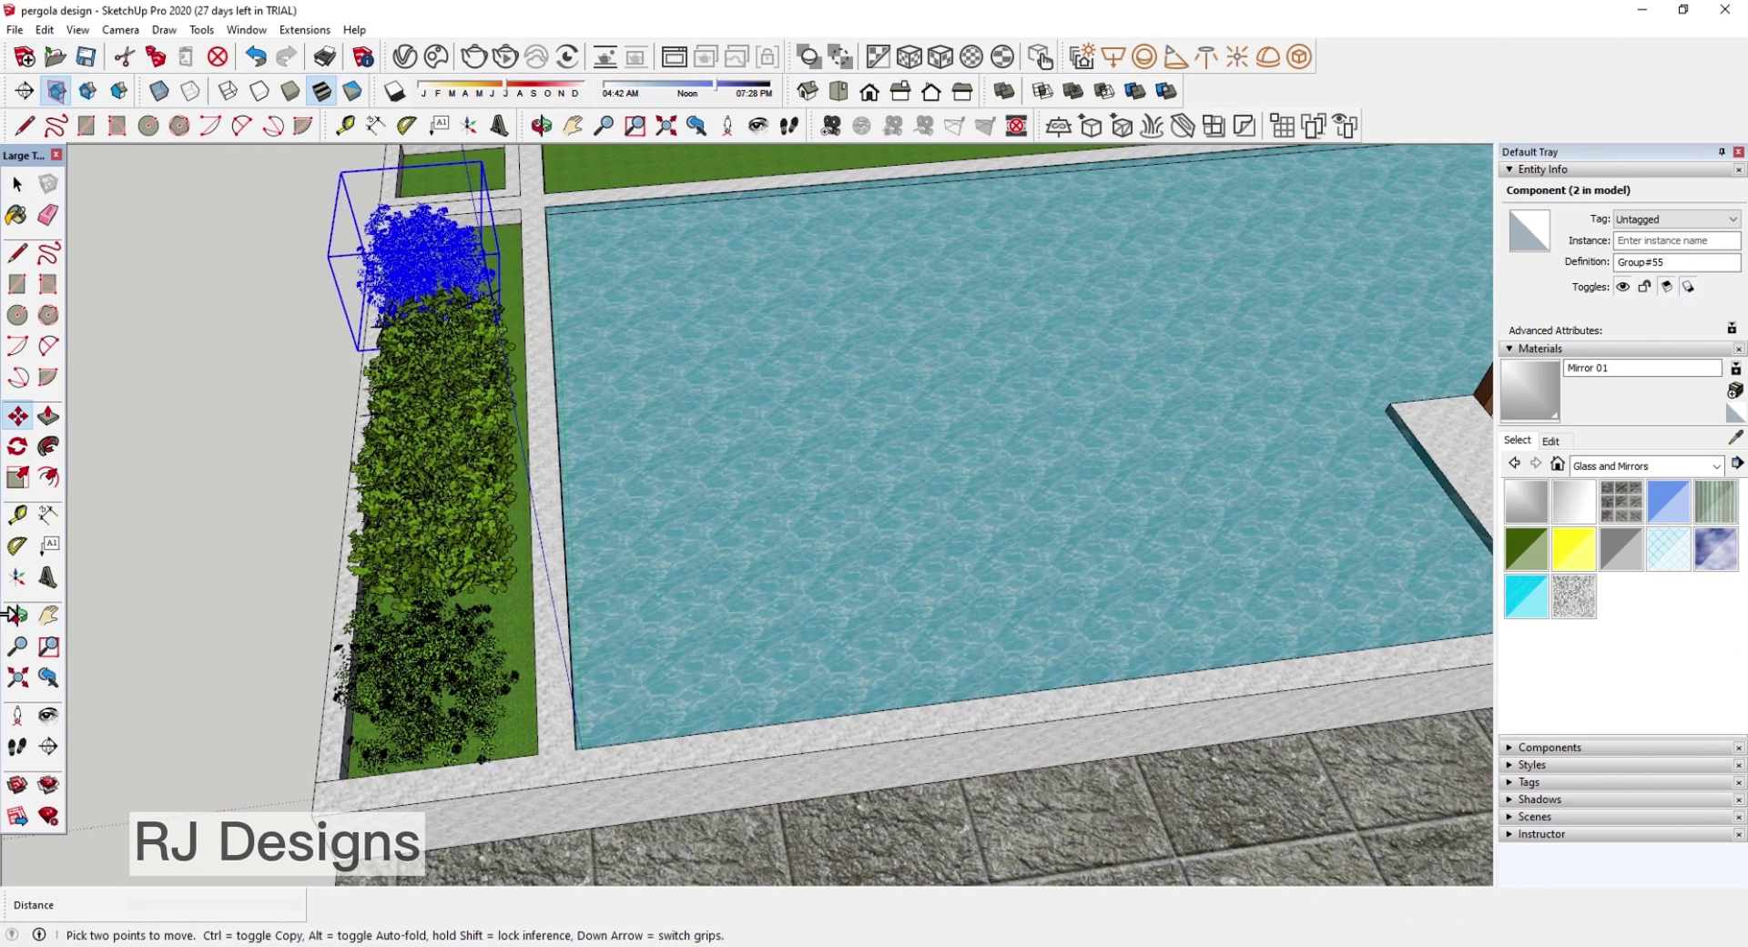
pyautogui.click(453, 243)
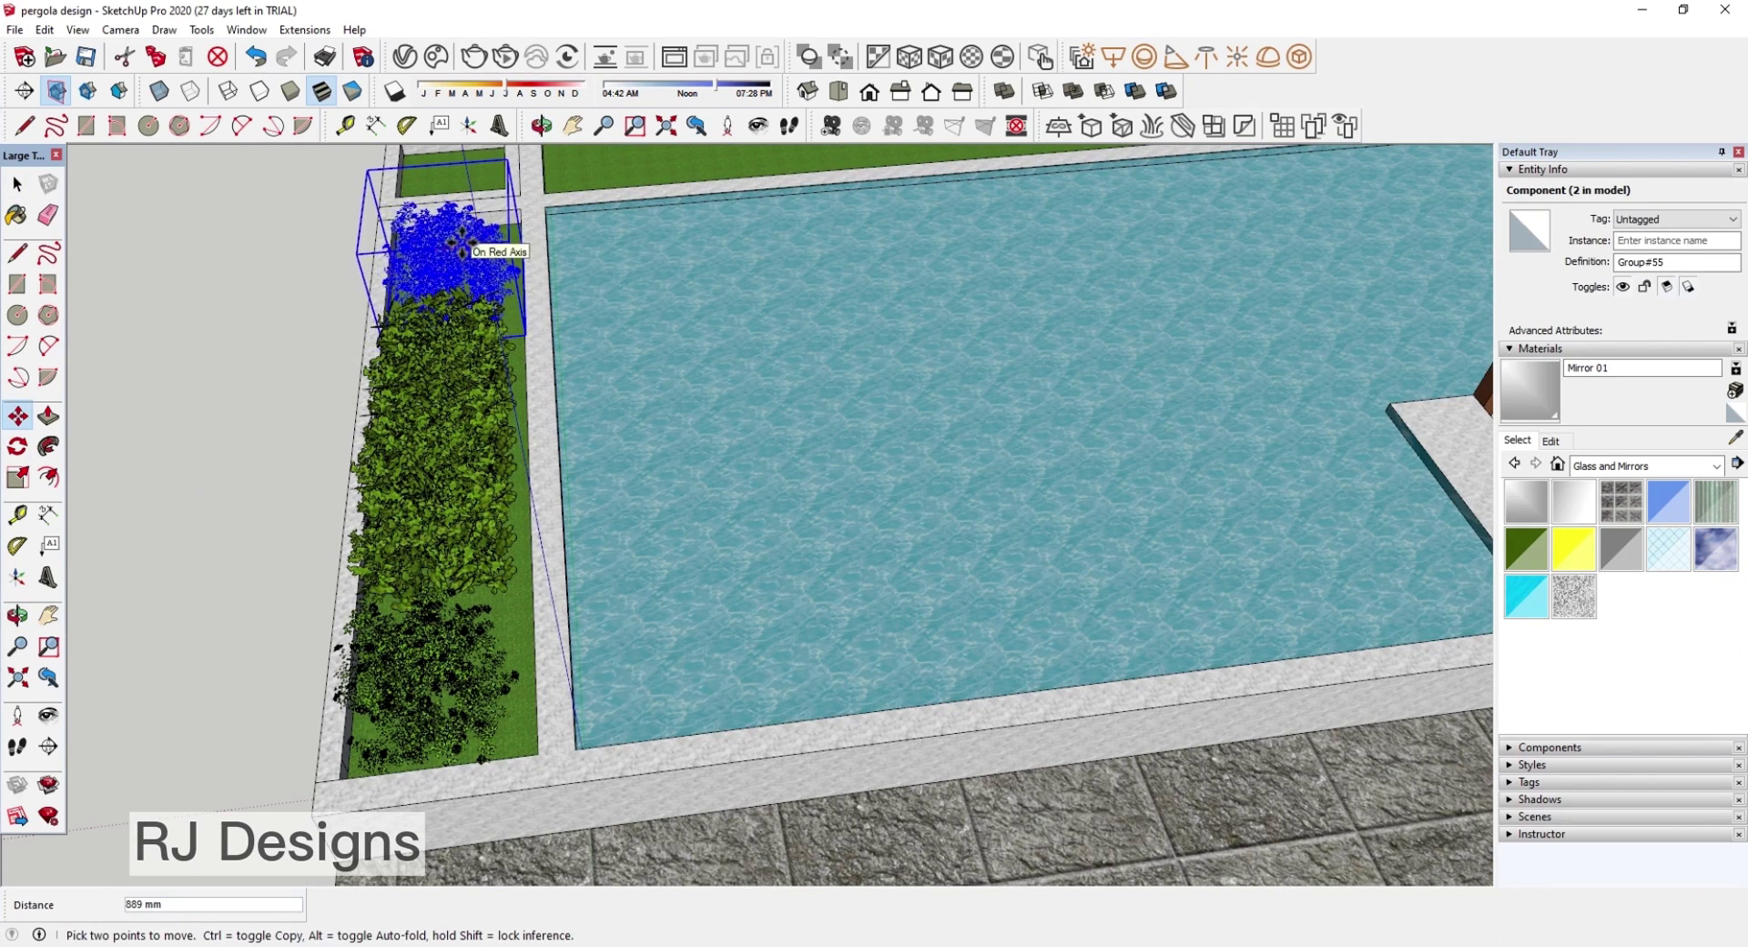
pyautogui.press('space')
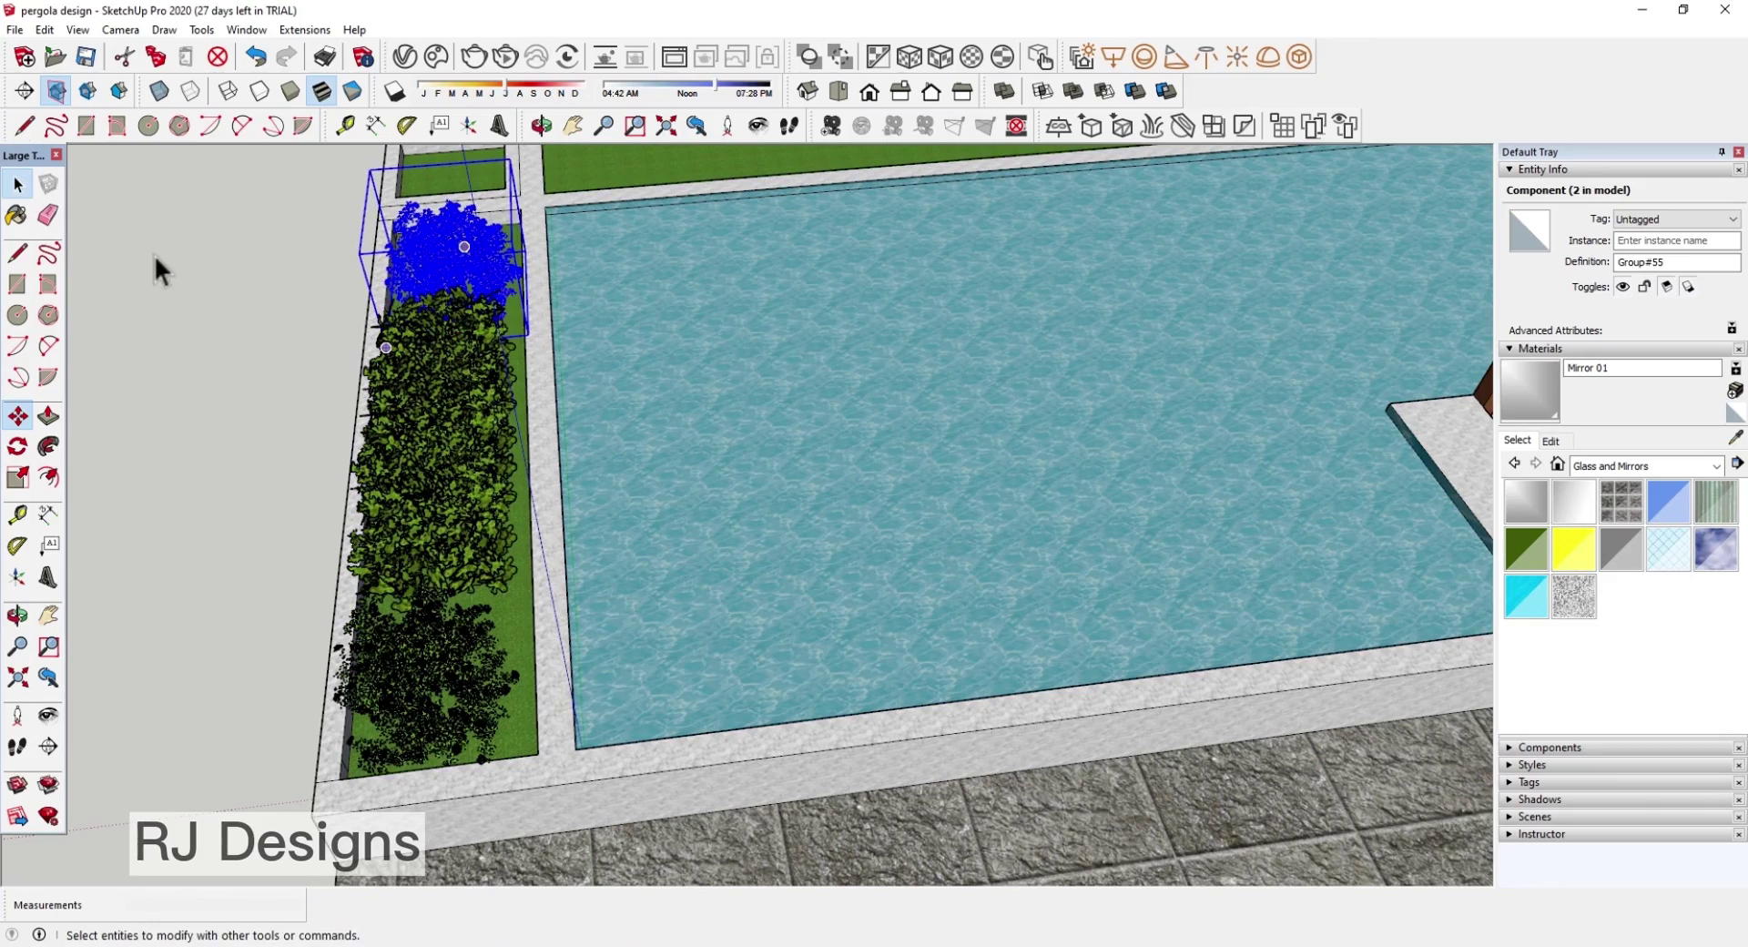
pyautogui.click(155, 254)
pyautogui.scroll(-3, 300, 442)
pyautogui.scroll(-3, 302, 440)
pyautogui.scroll(-3, 310, 446)
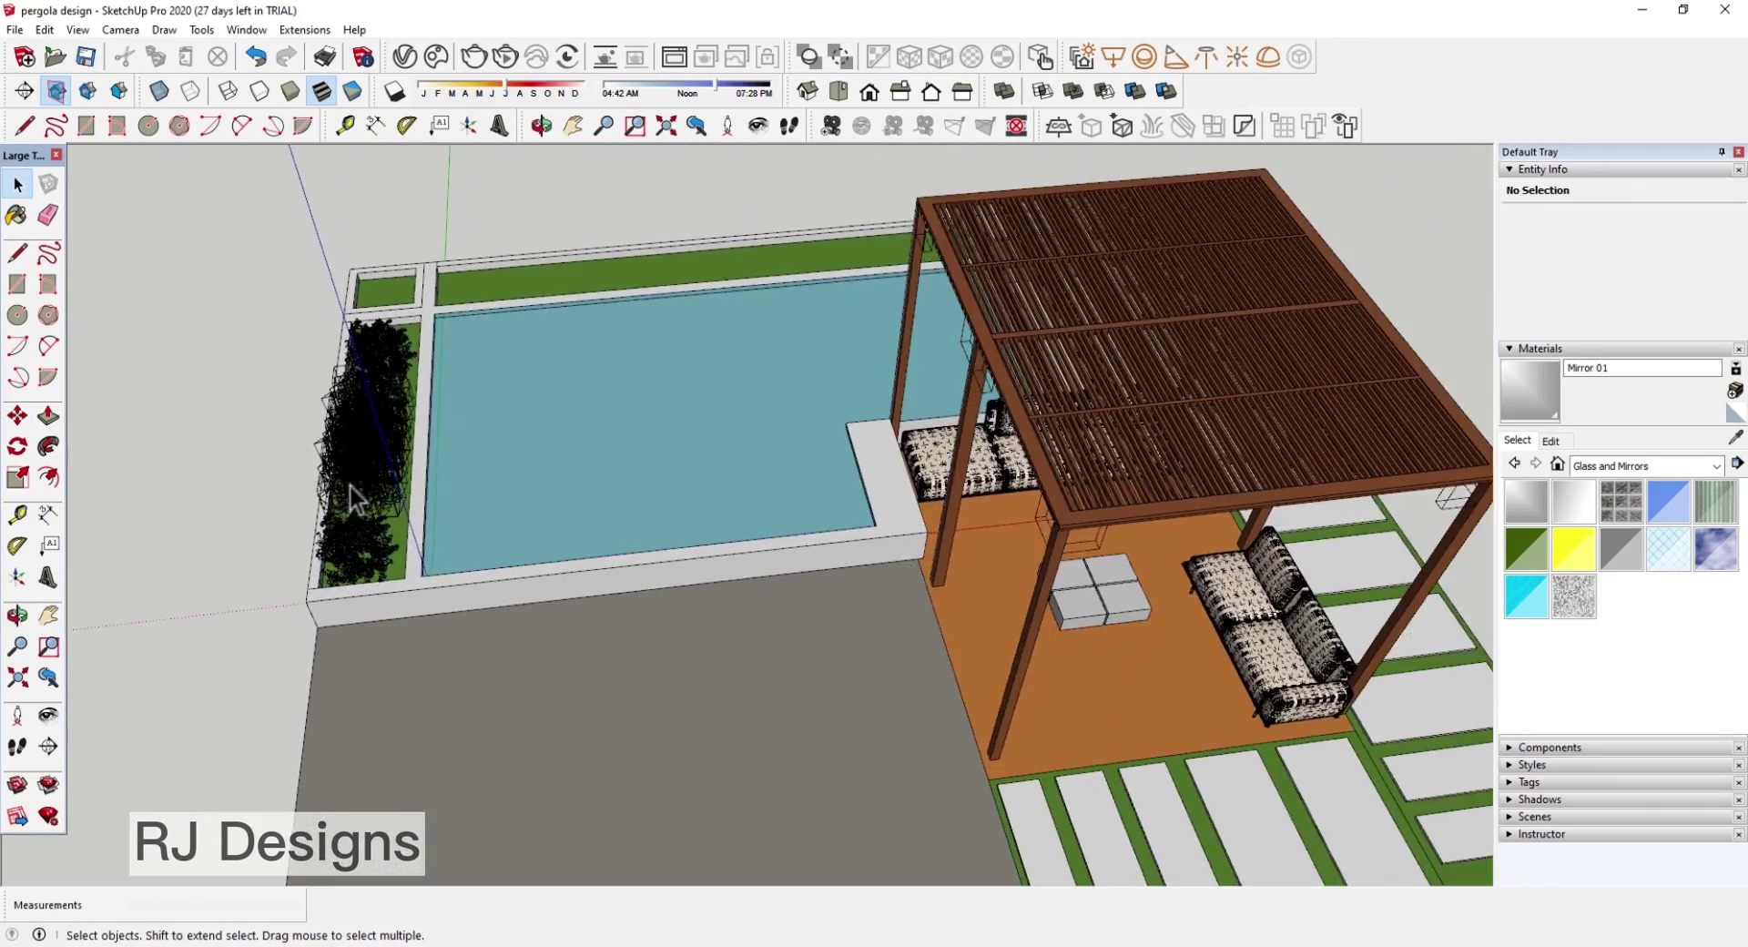
pyautogui.moveTo(351, 488); pyautogui.dragTo(435, 335, button='middle')
pyautogui.scroll(3, 430, 386)
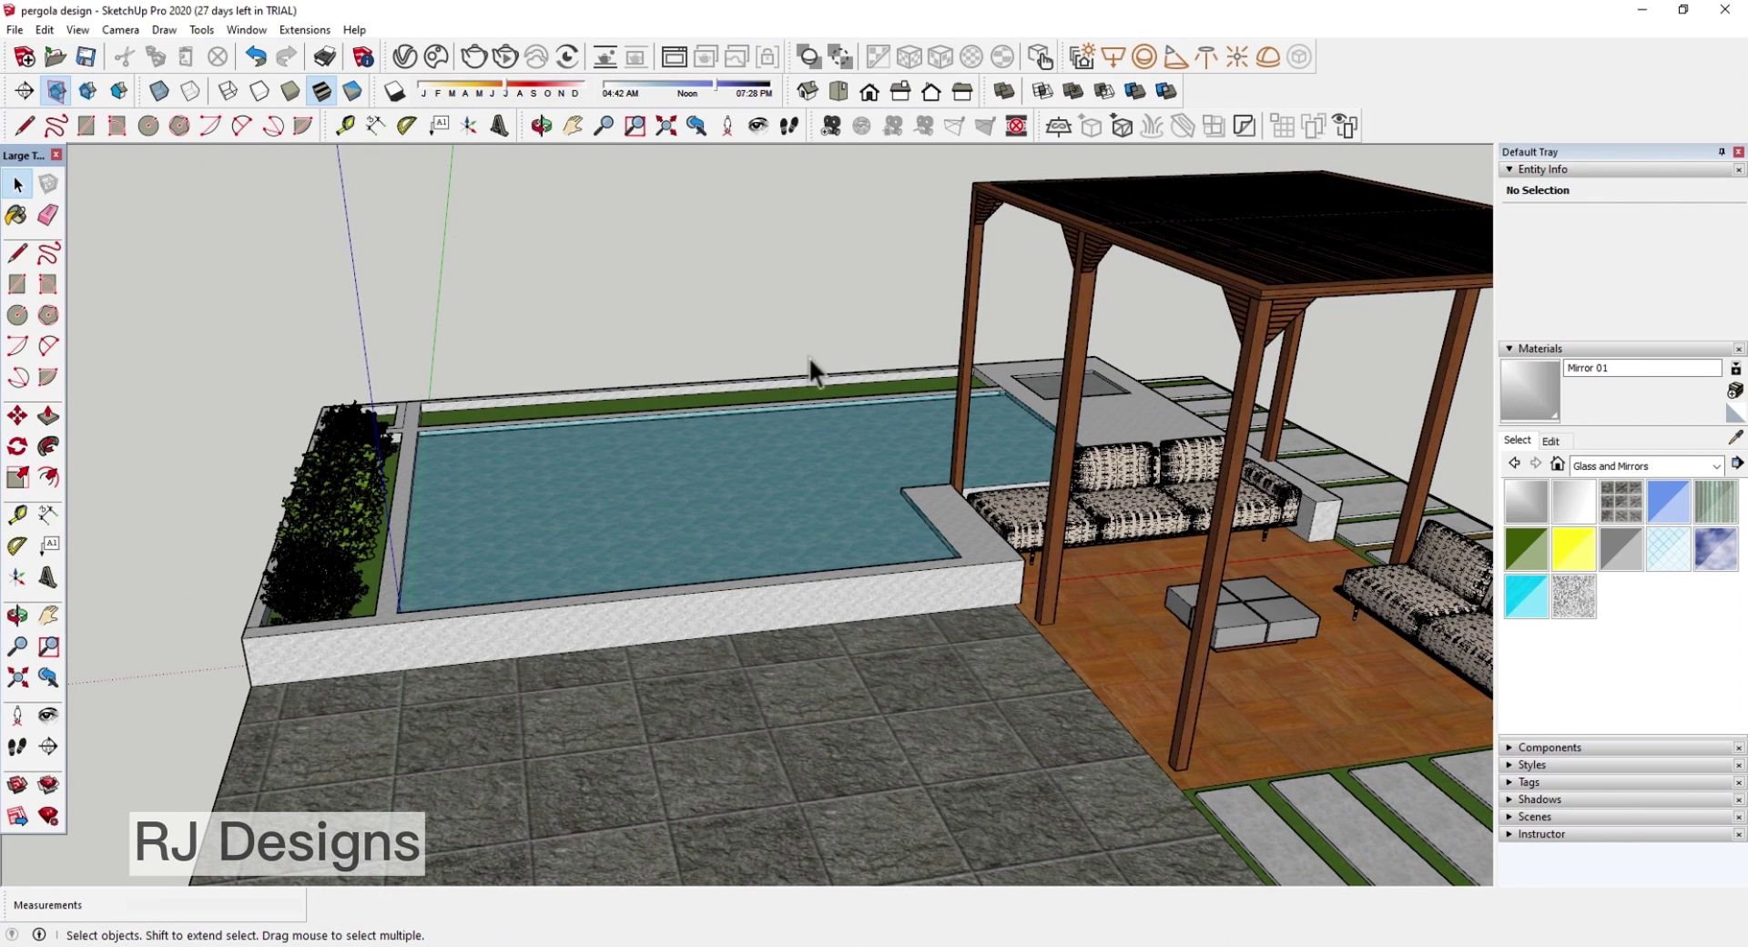
pyautogui.scroll(-3, 644, 566)
pyautogui.moveTo(643, 565); pyautogui.dragTo(698, 503, button='middle')
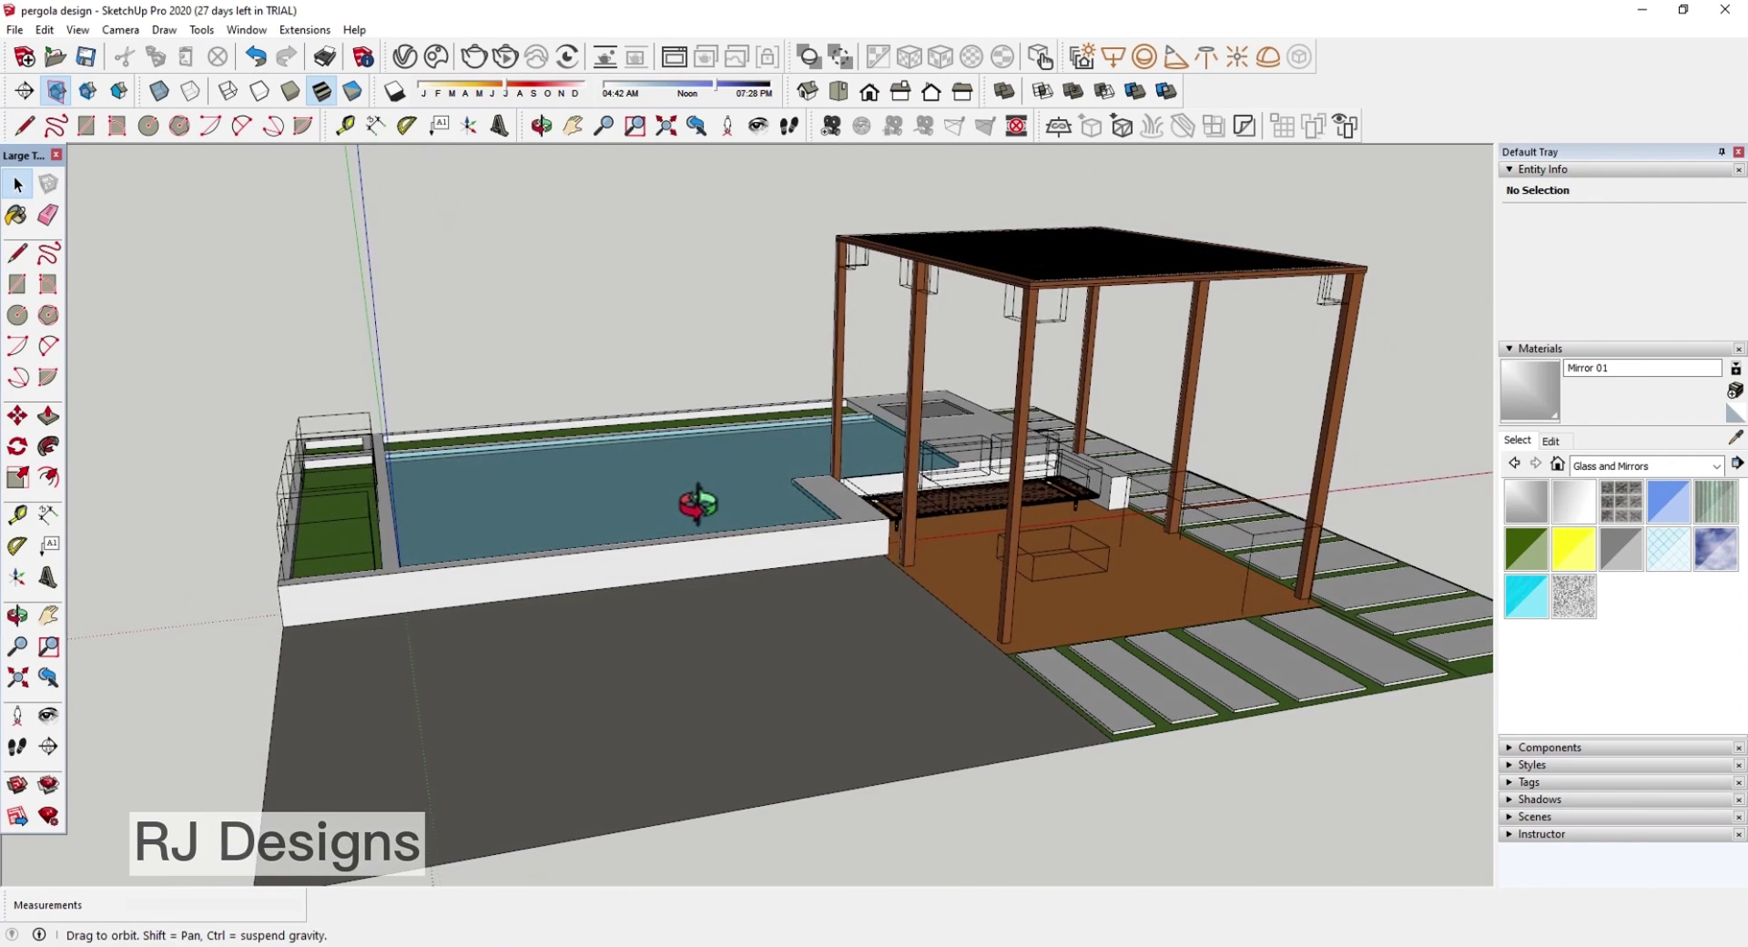